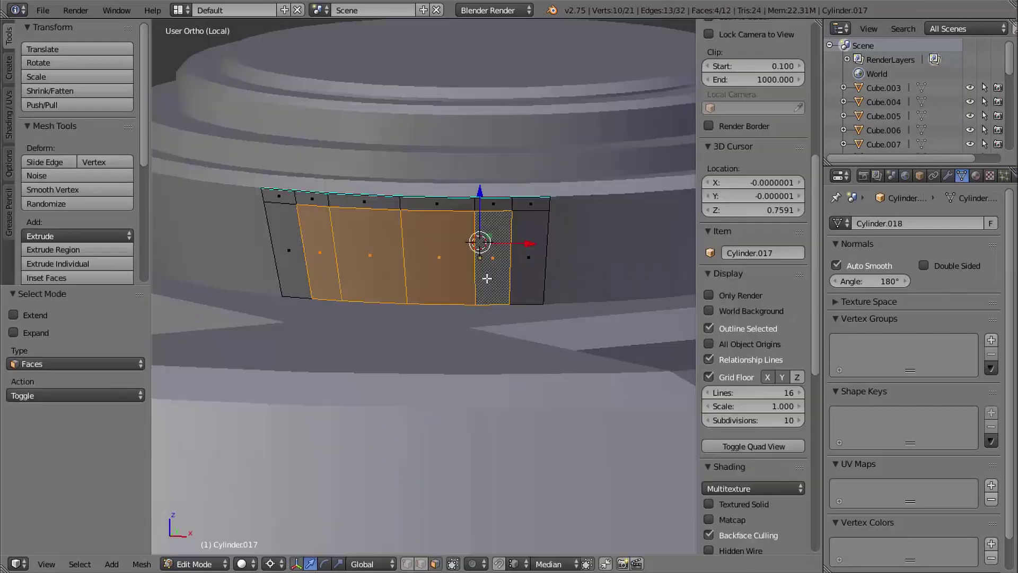
# Step: Shape the strip's four middle faces into a tapered block, scaling the extruded end to 0.632 in X and Y and pushing it outward
pyautogui.hotkey('ctrl', 'i')
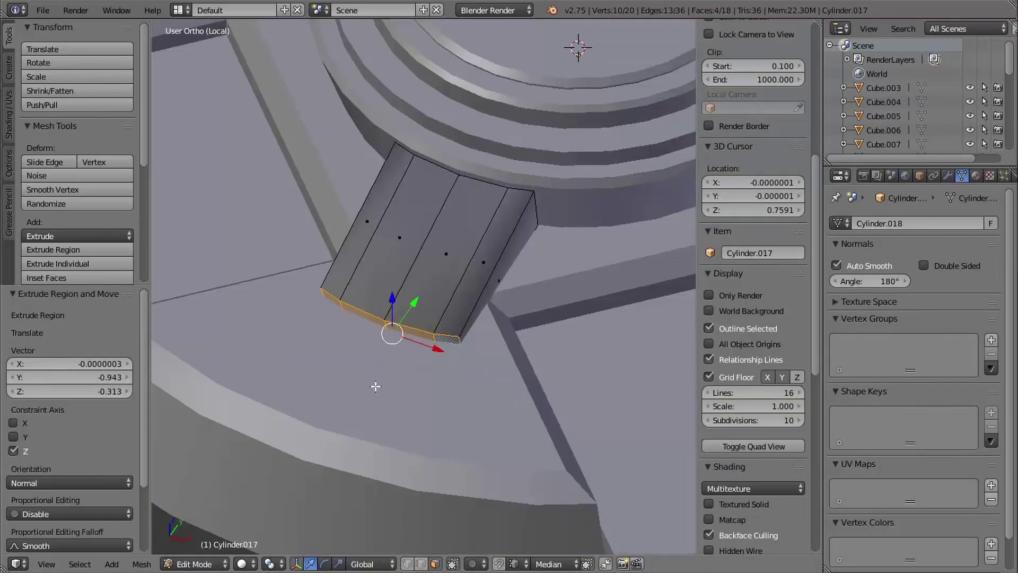
pyautogui.press('s')
pyautogui.hotkey('shift', 'z')
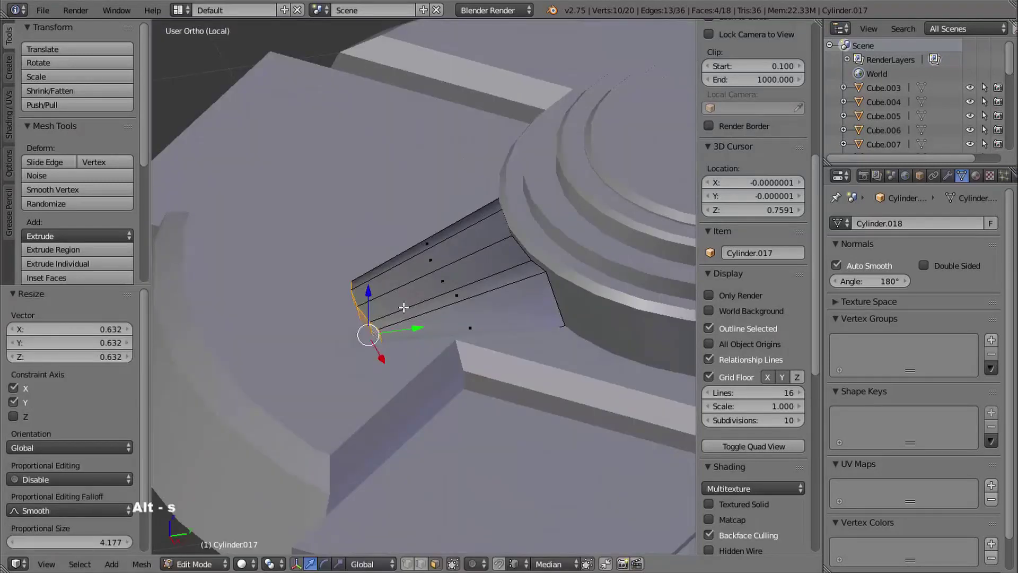
pyautogui.hotkey('alt', 's')
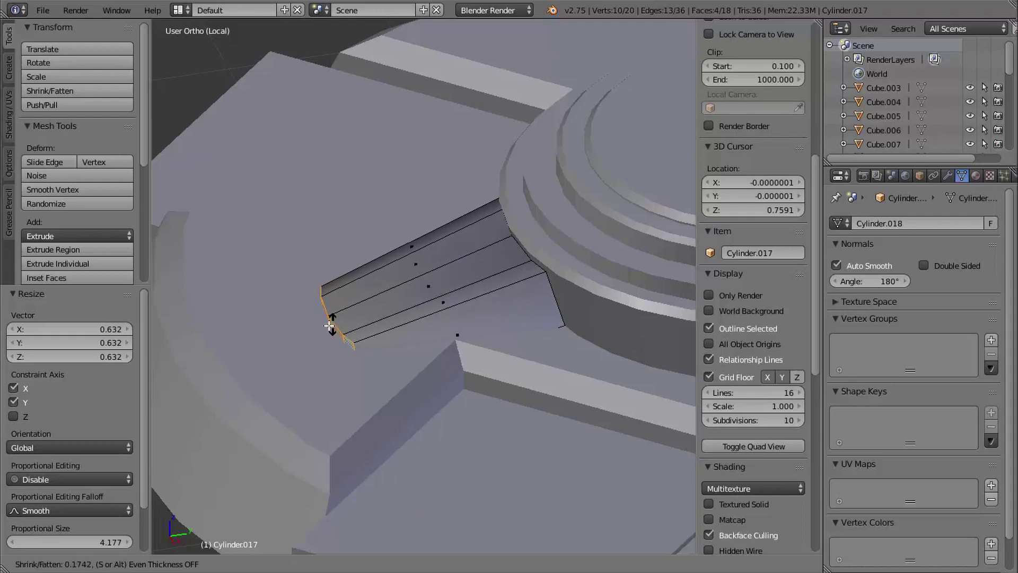
pyautogui.click(317, 330)
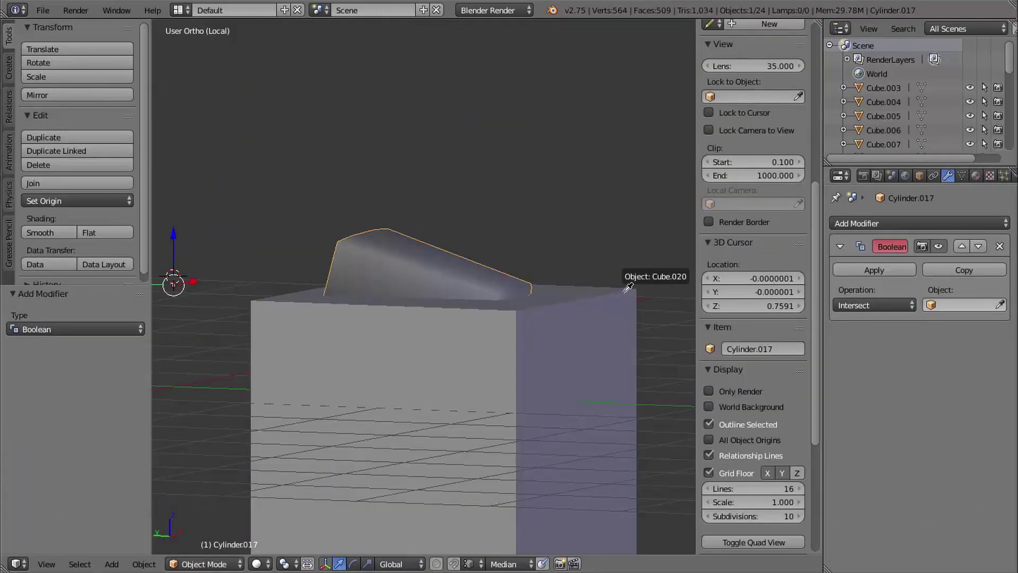
# Step: Trim the tapered block's underside with a Boolean against Cube.020 and dissolve the stray diagonal edges on its narrow end
pyautogui.click(615, 285)
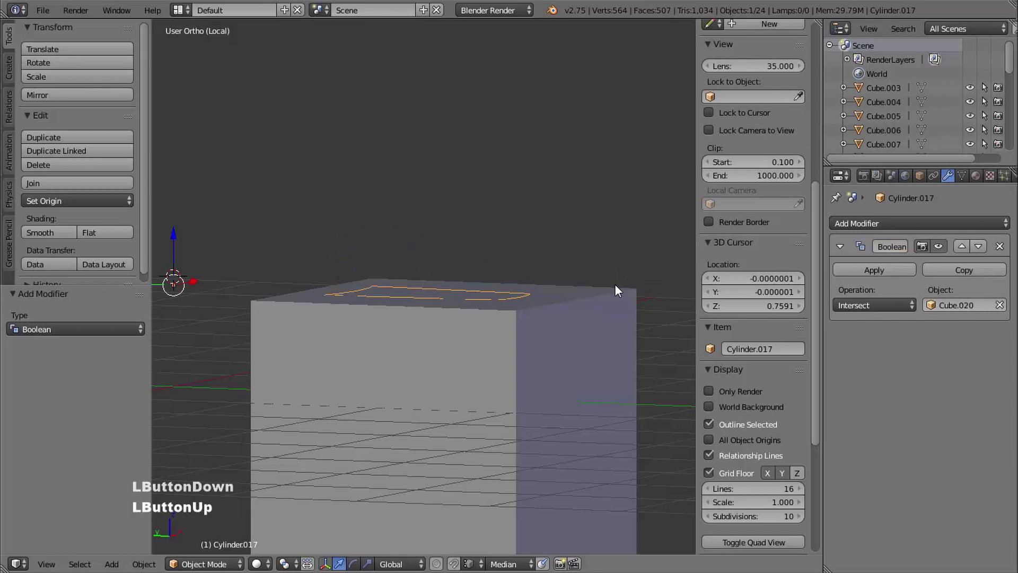
pyautogui.click(874, 306)
pyautogui.click(870, 256)
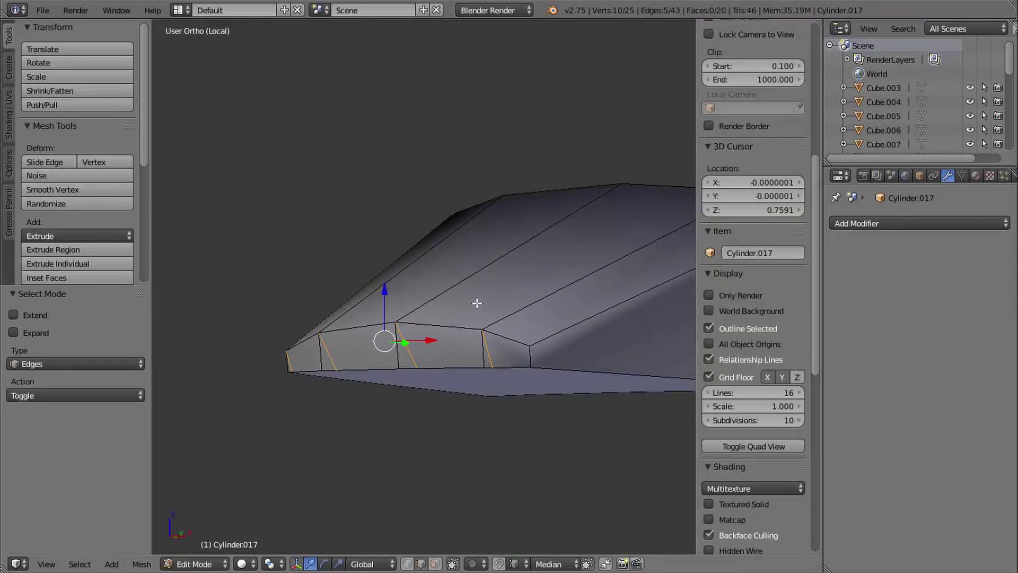
pyautogui.press('x')
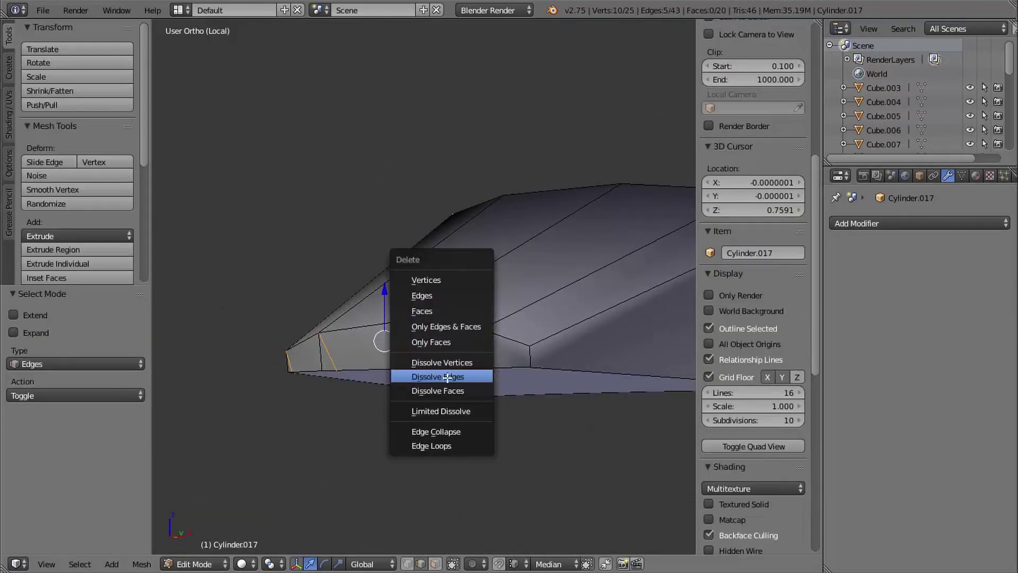
pyautogui.click(447, 377)
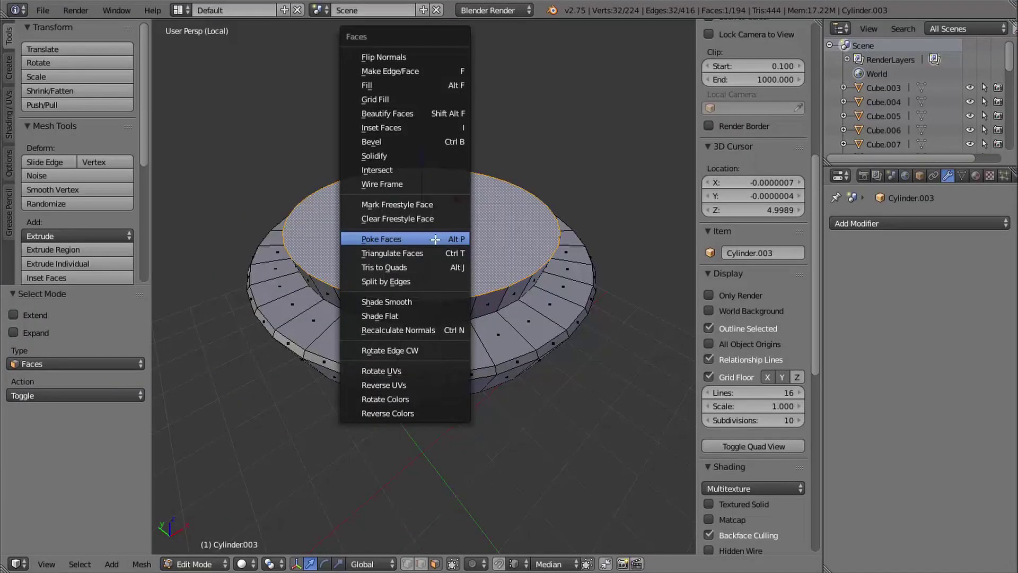
# Step: Poke the large circular top face of the stepped cylinder
pyautogui.click(435, 239)
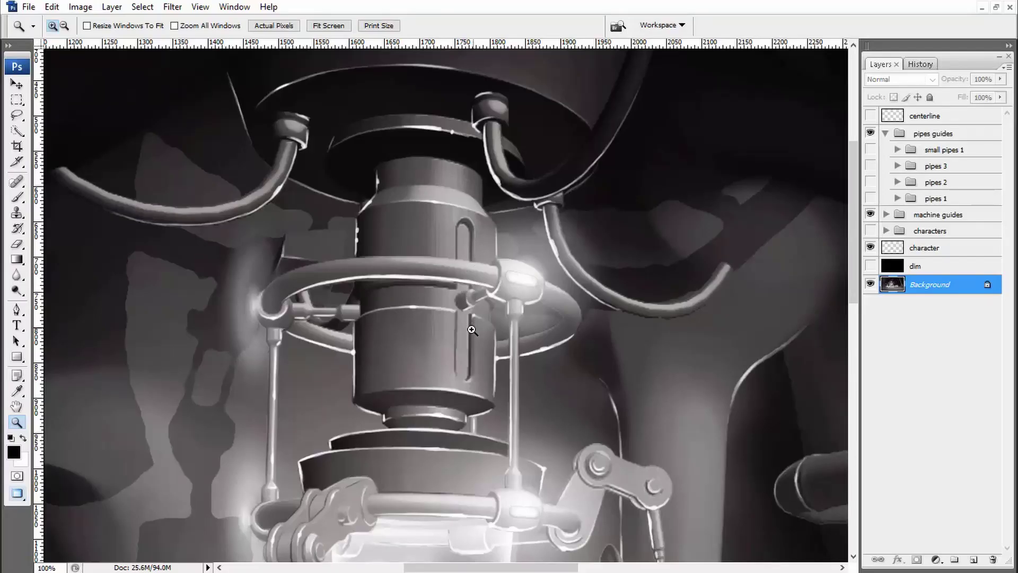
# Step: Enable wire and all-edges display for the tall cylinder and pick the slot-shaped object as its Boolean operand
pyautogui.click(851, 418)
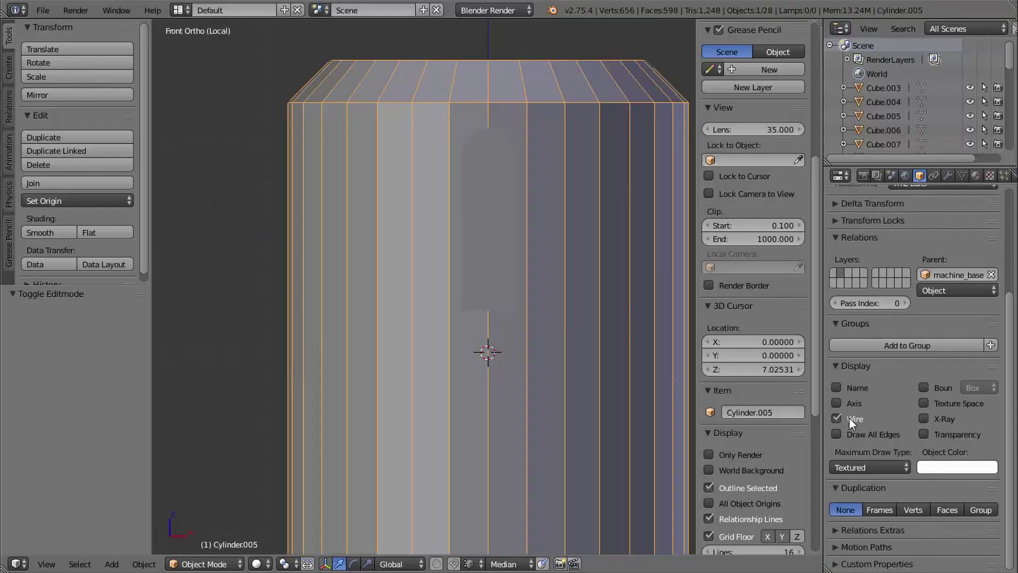
pyautogui.click(839, 433)
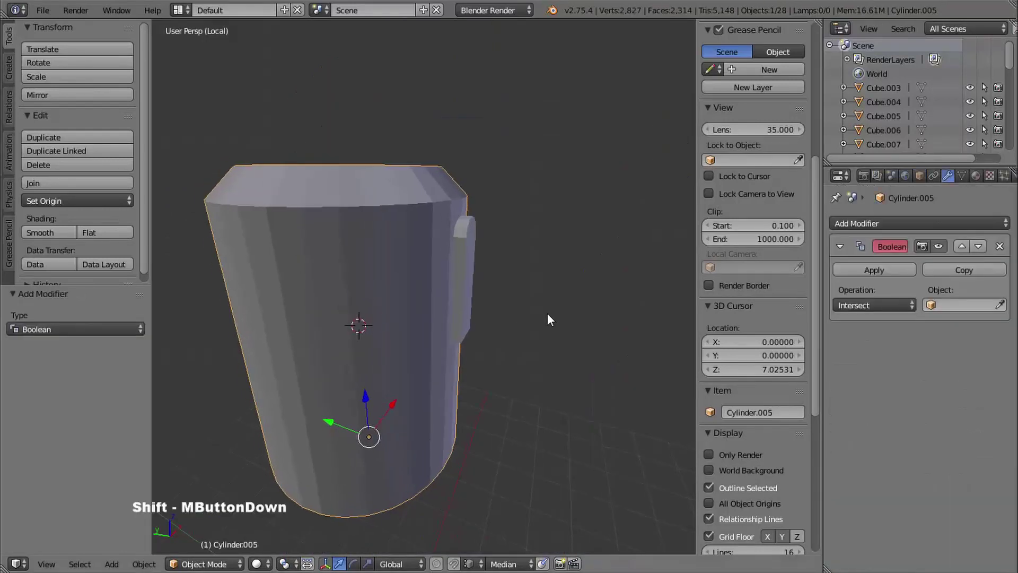
pyautogui.moveTo(547, 313); pyautogui.dragTo(577, 287, button='middle')
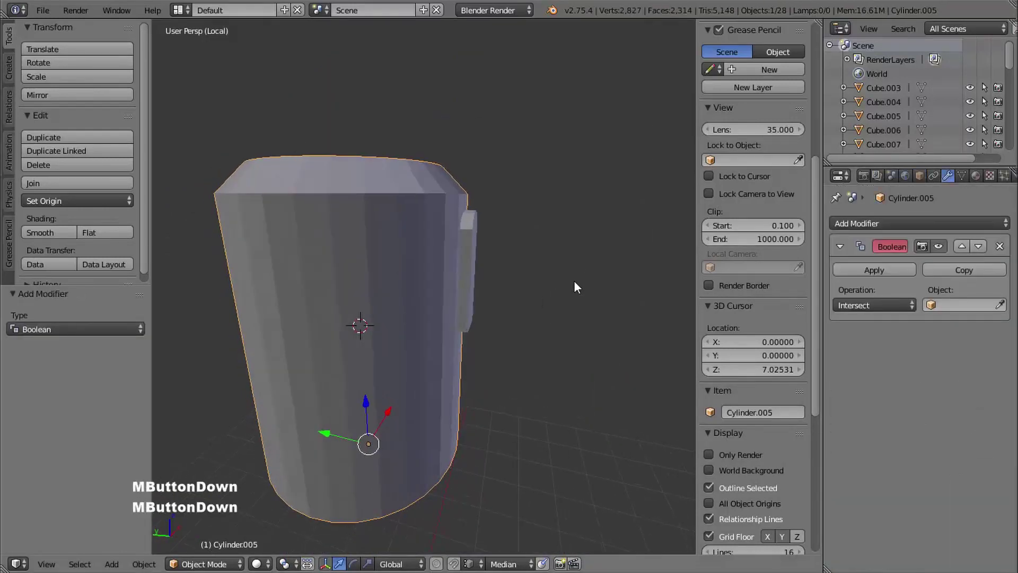
pyautogui.click(999, 305)
pyautogui.click(481, 220)
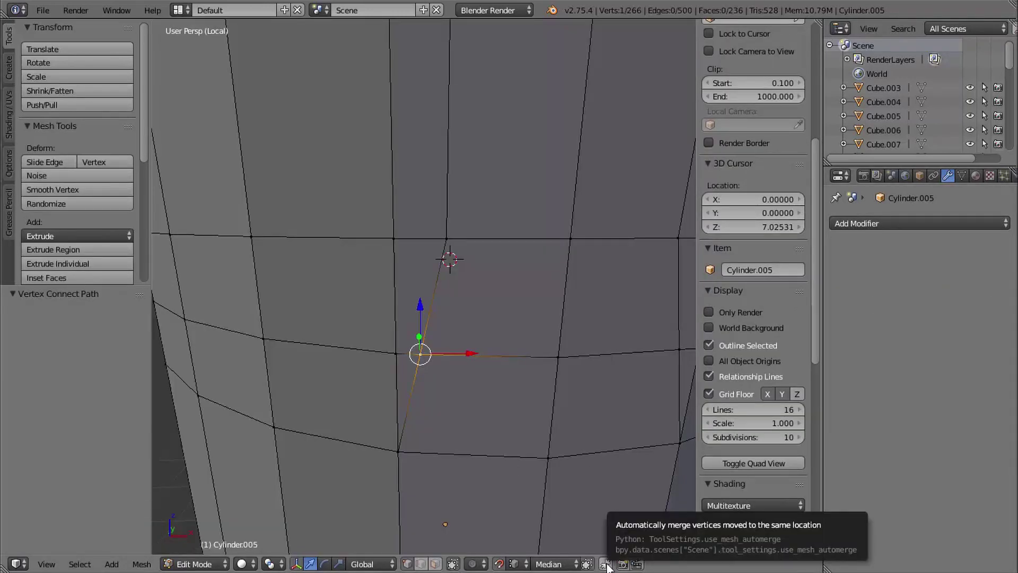
# Step: Move the selected stray vertex onto the adjacent vertex of the cylinder's edge grid to merge them
pyautogui.keyDown('shift'); pyautogui.moveTo(442, 363); pyautogui.dragTo(488, 352, button='middle'); pyautogui.keyUp('shift')
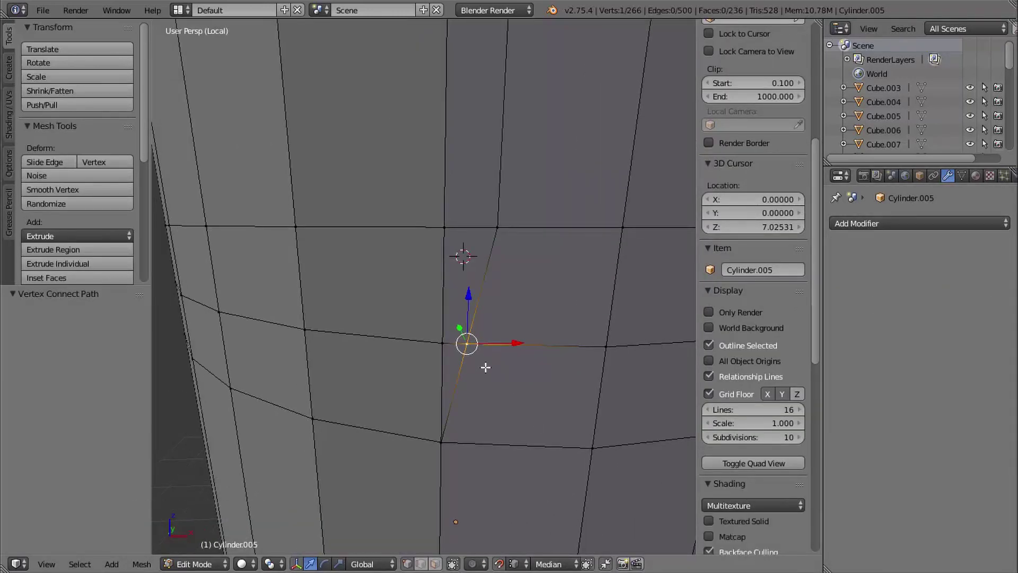
pyautogui.press('g')
pyautogui.click(445, 342)
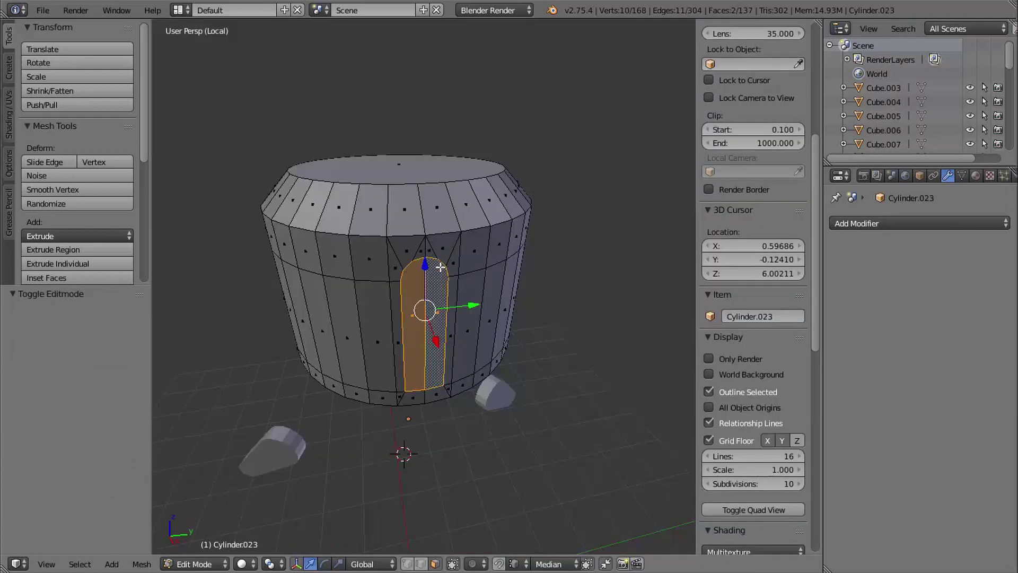
# Step: Grow the slot face selection to the surrounding faces, and mirror the duplicated slotted cylinder half vertically
pyautogui.press('ctrl')
pyautogui.press('ctrl+KP_Add')
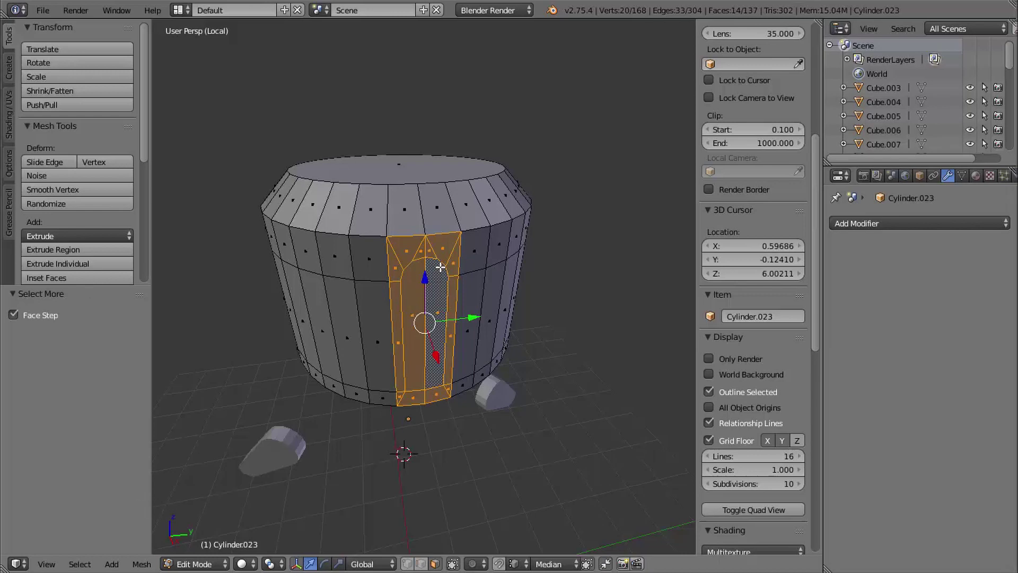
pyautogui.hotkey('ctrl', 'm')
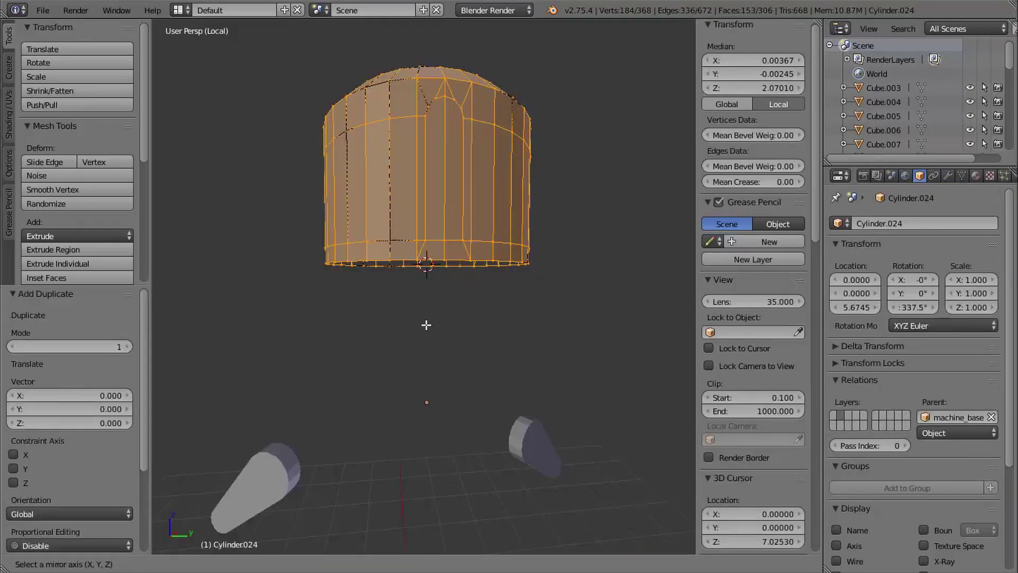
pyautogui.press('Return')
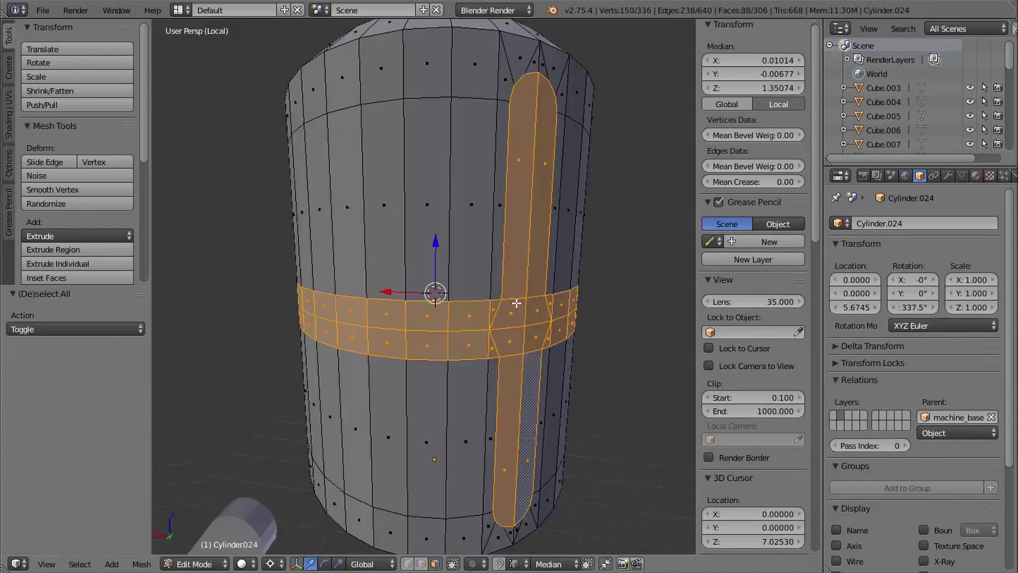
# Step: Extrude the selected middle band and slot faces as recessed grooves, and turn off Loop Slide for the bevel along their edges
pyautogui.hotkey('alt', 'e')
pyautogui.click(506, 291)
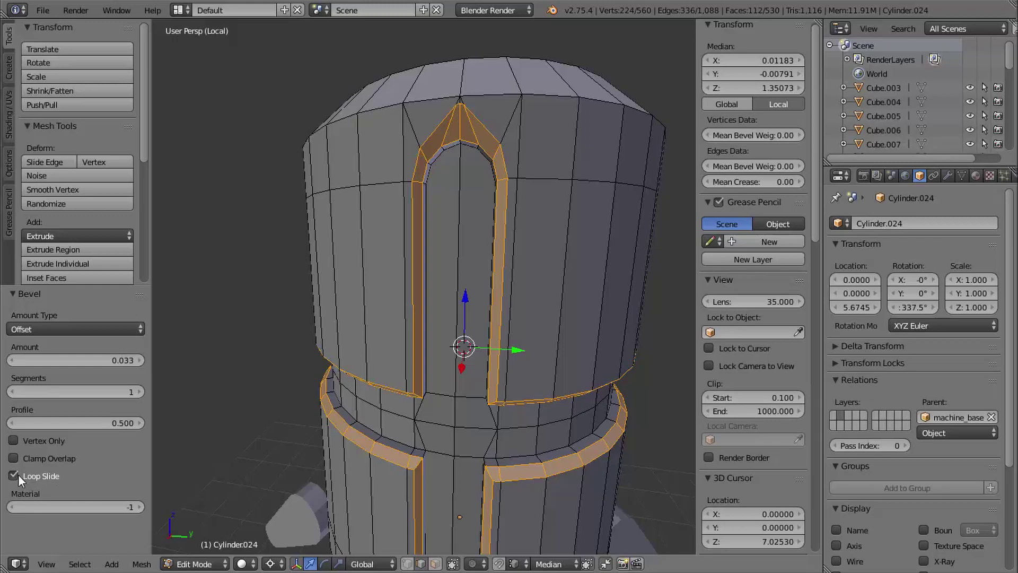
pyautogui.click(16, 475)
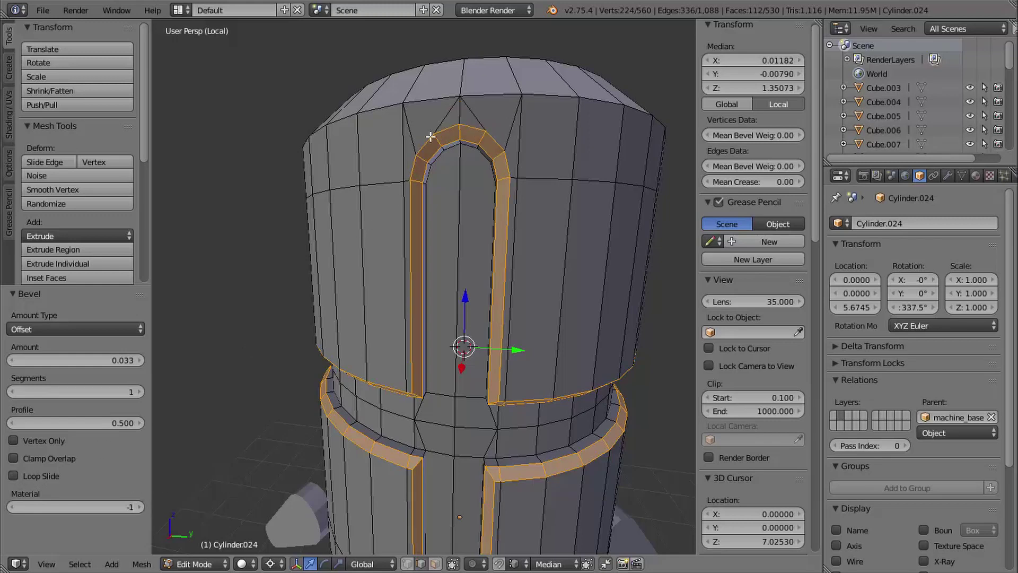
pyautogui.keyDown('shift'); pyautogui.moveTo(504, 231); pyautogui.dragTo(482, 223, button='middle'); pyautogui.keyUp('shift')
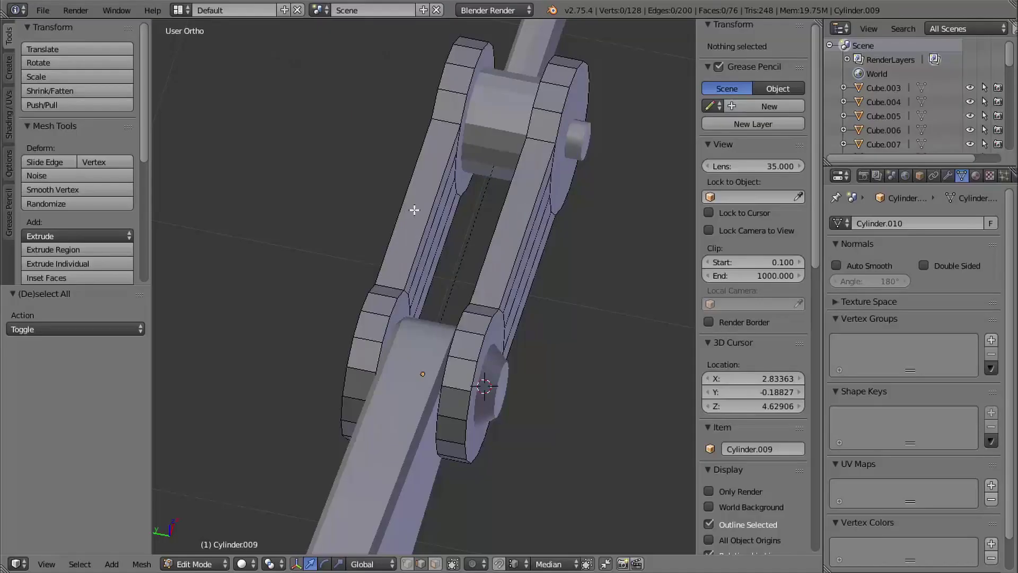
# Step: Select the whole connected mesh of one side plate on the arm linkage, and reset the 3D cursor to the world origin
pyautogui.press('l')
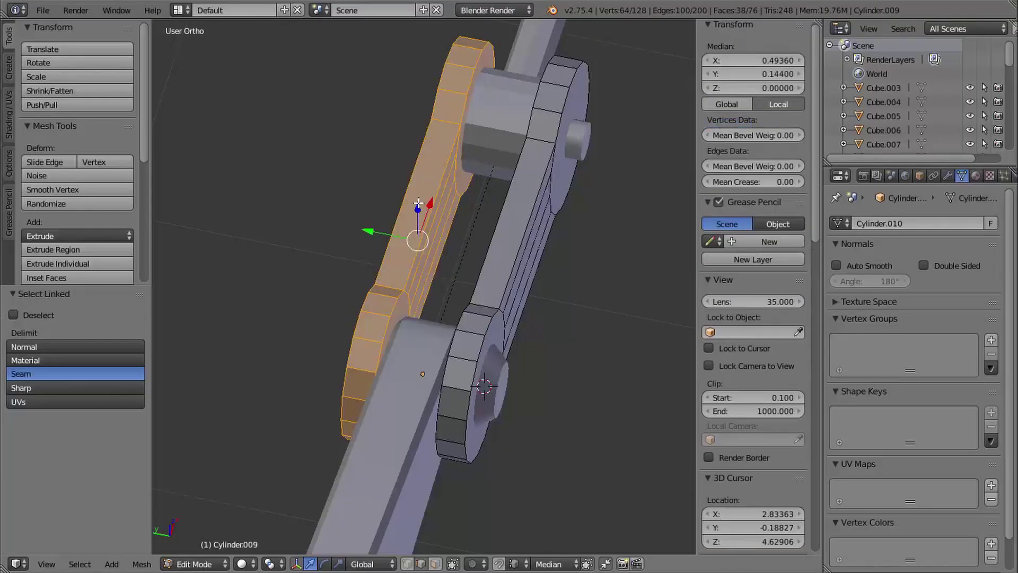
pyautogui.keyDown('ctrl'); pyautogui.moveTo(474, 354); pyautogui.dragTo(430, 467, button='middle'); pyautogui.keyUp('ctrl')
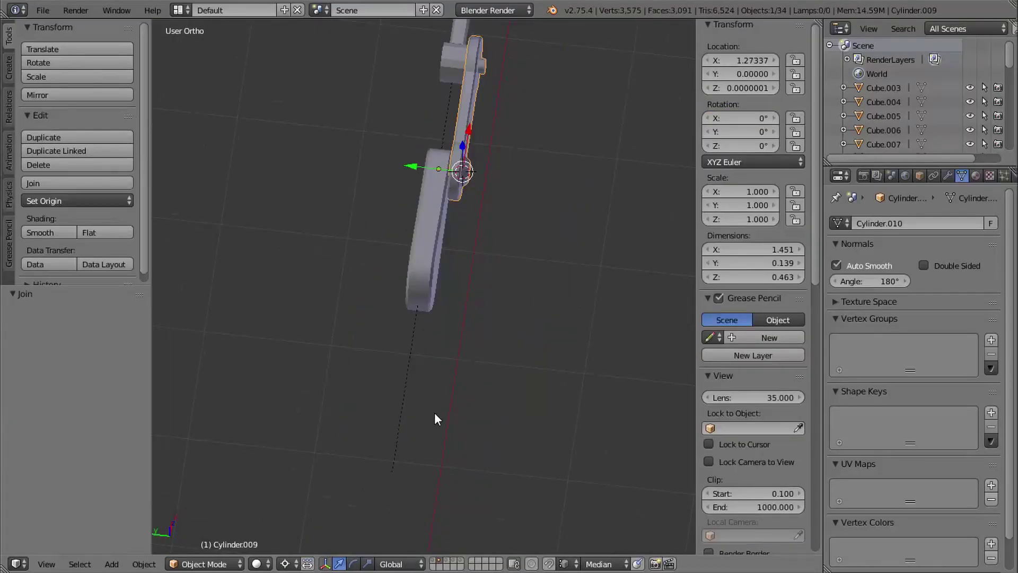
pyautogui.hotkey('shift', 'c')
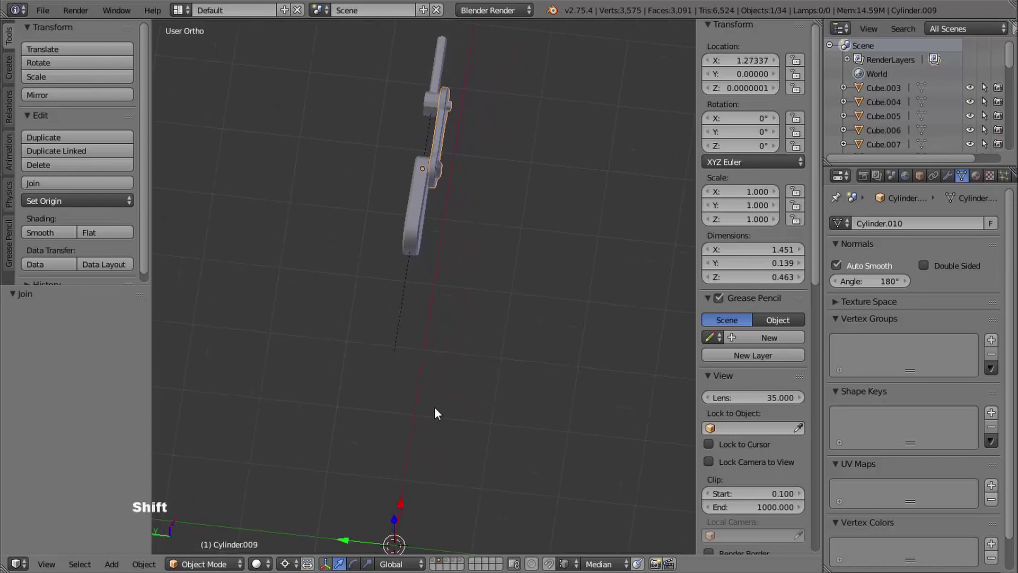
# Step: Set the Z rotation of the central slotted cylinder to 123.75/2 degrees
pyautogui.click(730, 150)
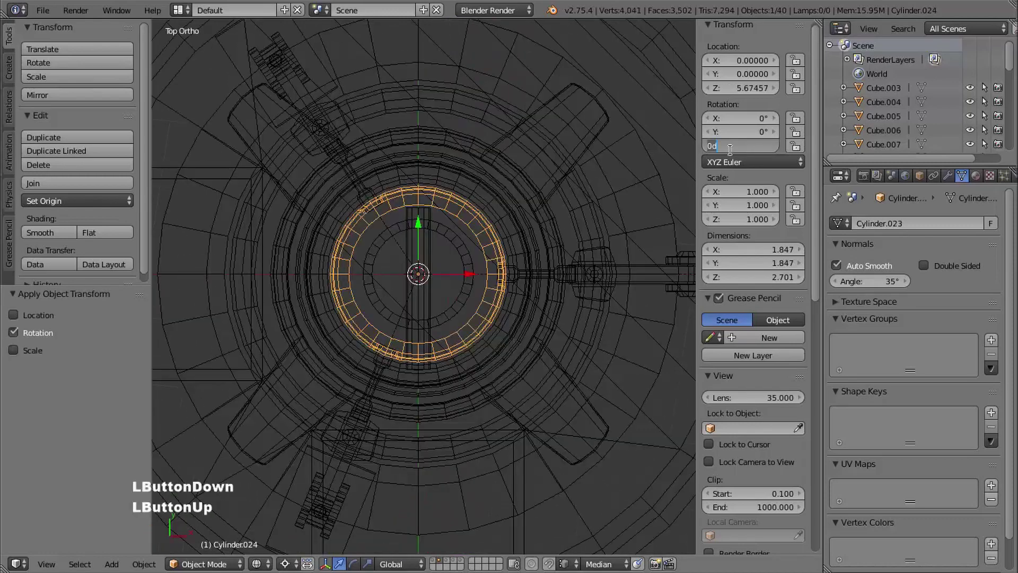
pyautogui.write('123')
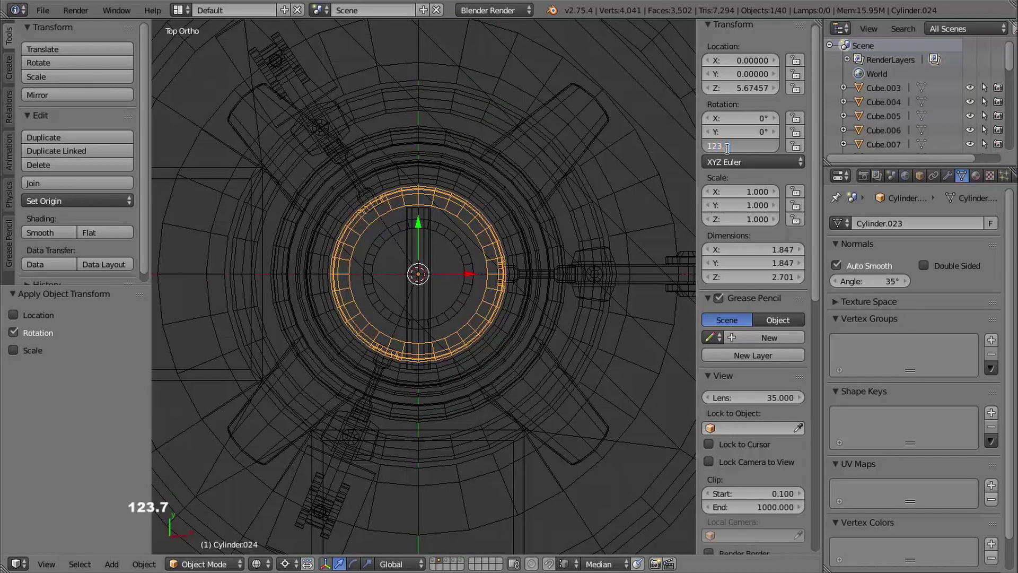
pyautogui.write('.75/2')
pyautogui.press('Return')
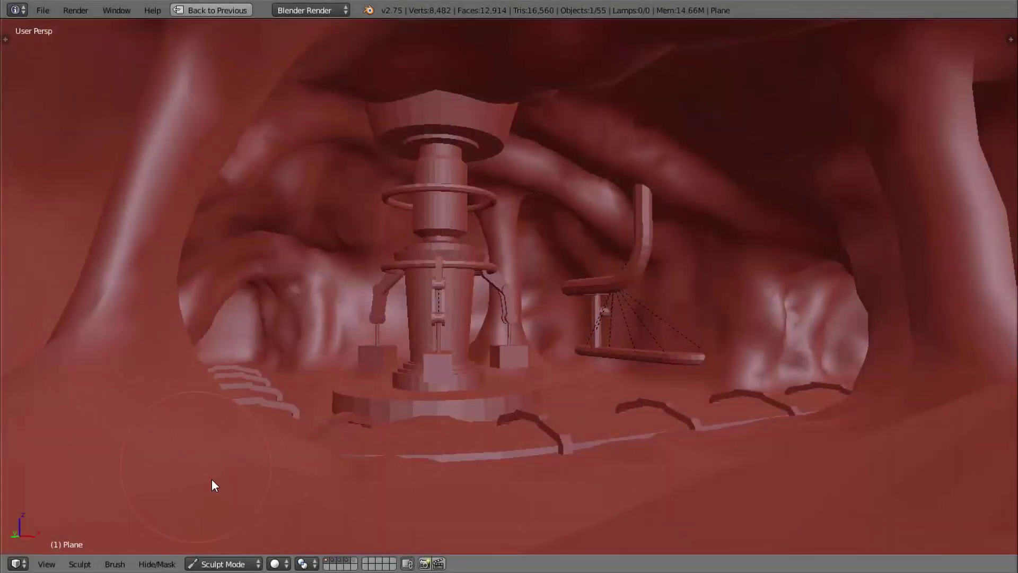
# Step: Switch the cave mesh from Sculpt Mode to Object Mode and return from the full-screen viewport to the standard layout
pyautogui.click(223, 564)
pyautogui.click(231, 545)
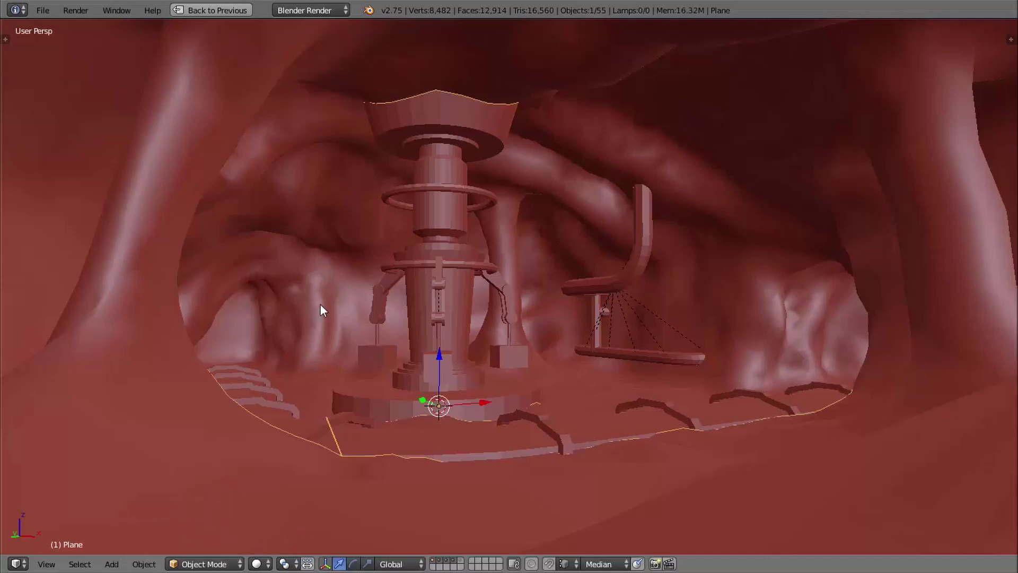
pyautogui.hotkey('shift', 'space')
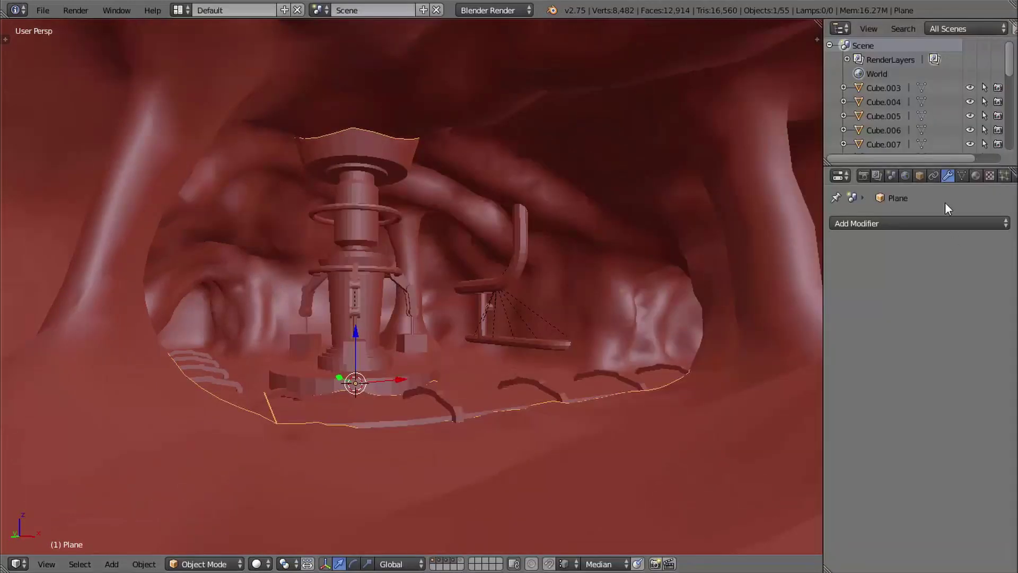
# Step: Show the tool shelf and viewport properties, and turn off Matcap shading for the cave scene
pyautogui.press('t')
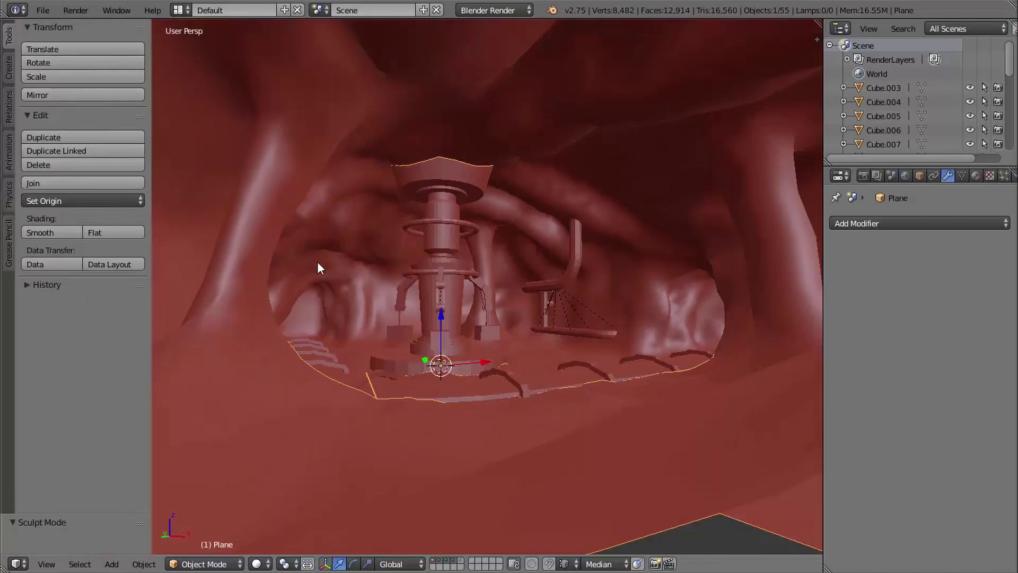
pyautogui.press('n')
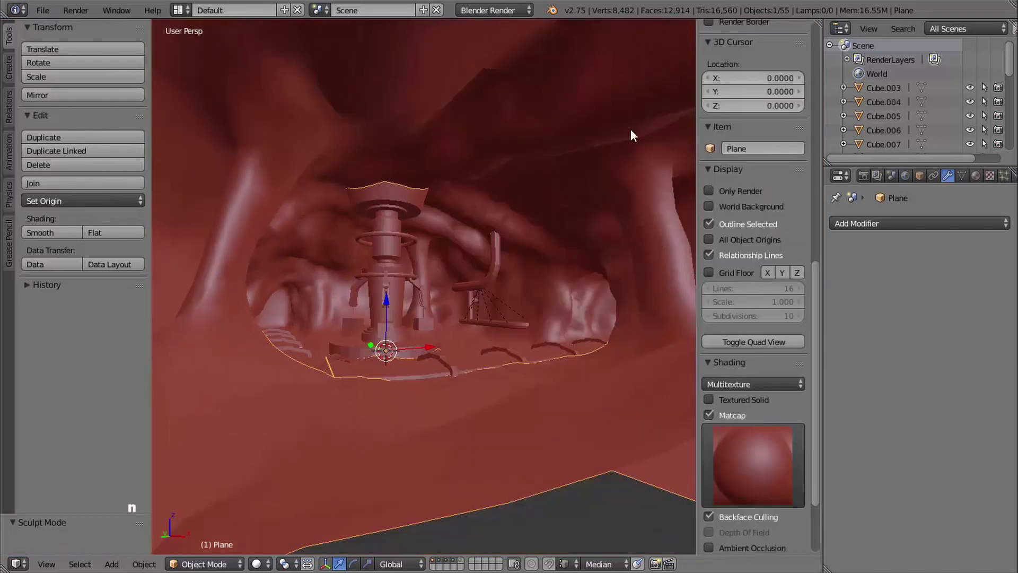
pyautogui.click(711, 415)
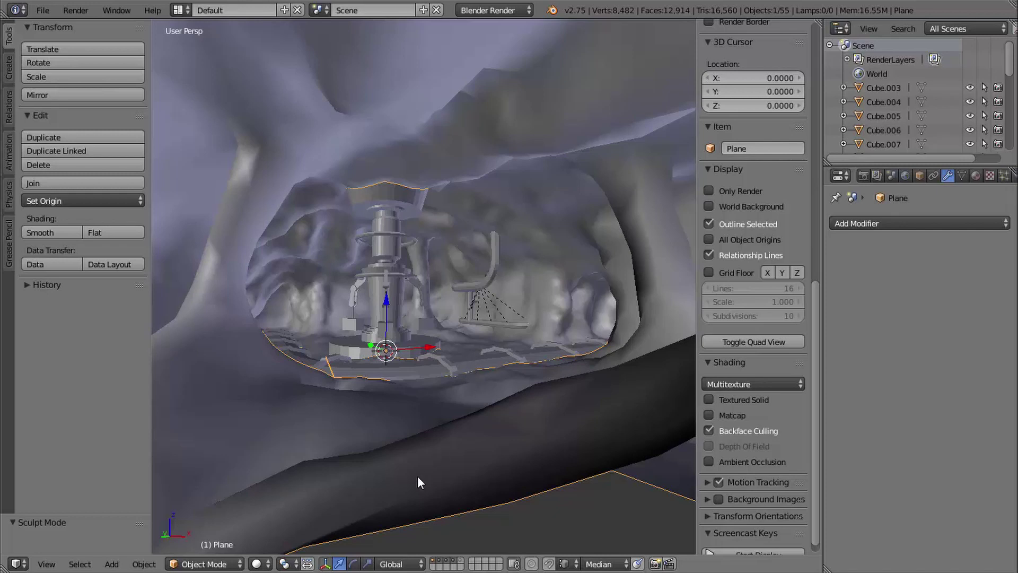
# Step: Show only the scene layer that holds the machine and select its round machine_base disc
pyautogui.click(439, 565)
pyautogui.keyDown('shift'); pyautogui.moveTo(467, 364); pyautogui.dragTo(423, 405, button='middle'); pyautogui.keyUp('shift')
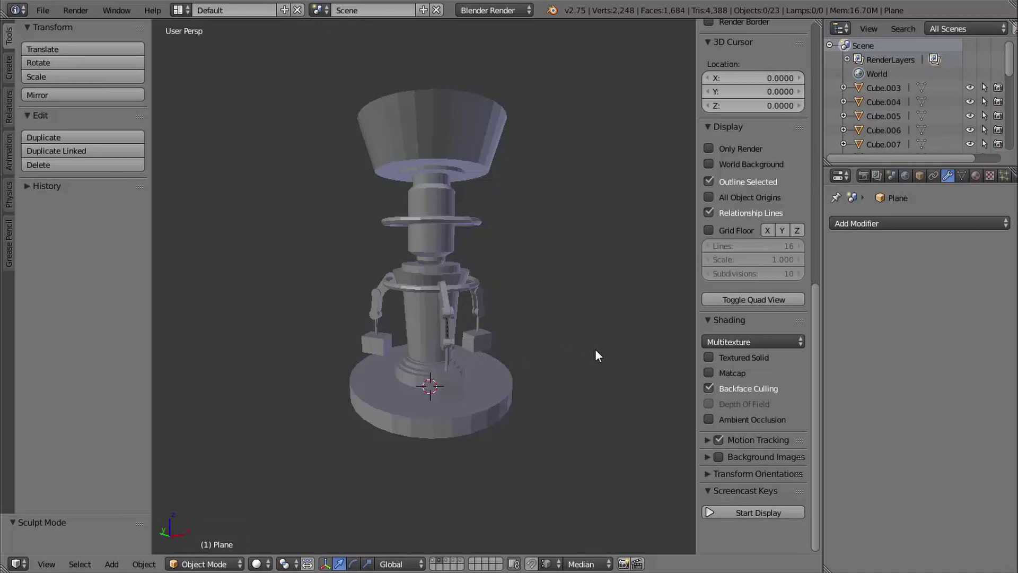
pyautogui.hotkey('ctrl', 'z')
pyautogui.keyDown('shift'); pyautogui.moveTo(469, 419); pyautogui.dragTo(423, 375, button='middle'); pyautogui.keyUp('shift')
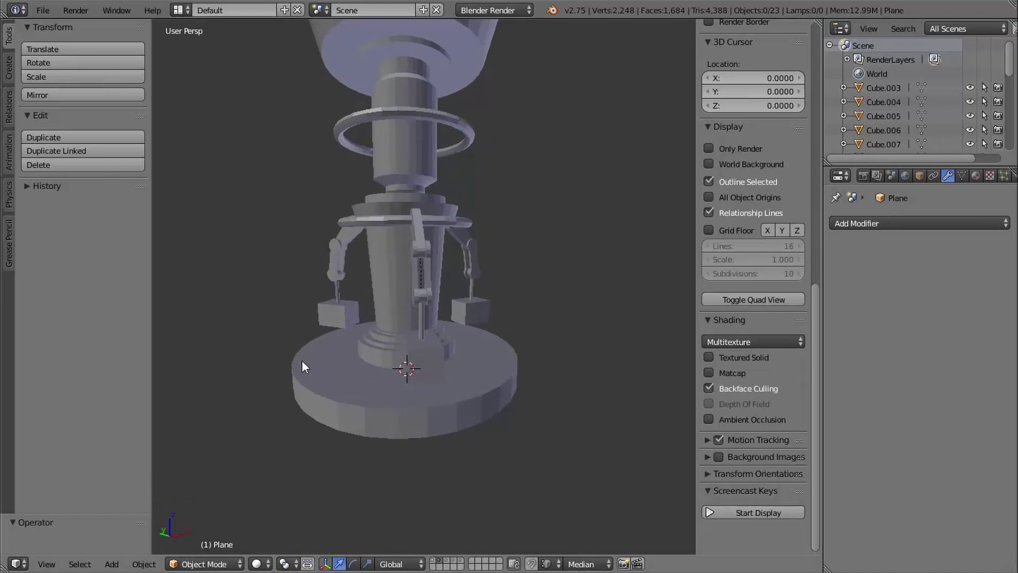
pyautogui.rightClick(462, 393)
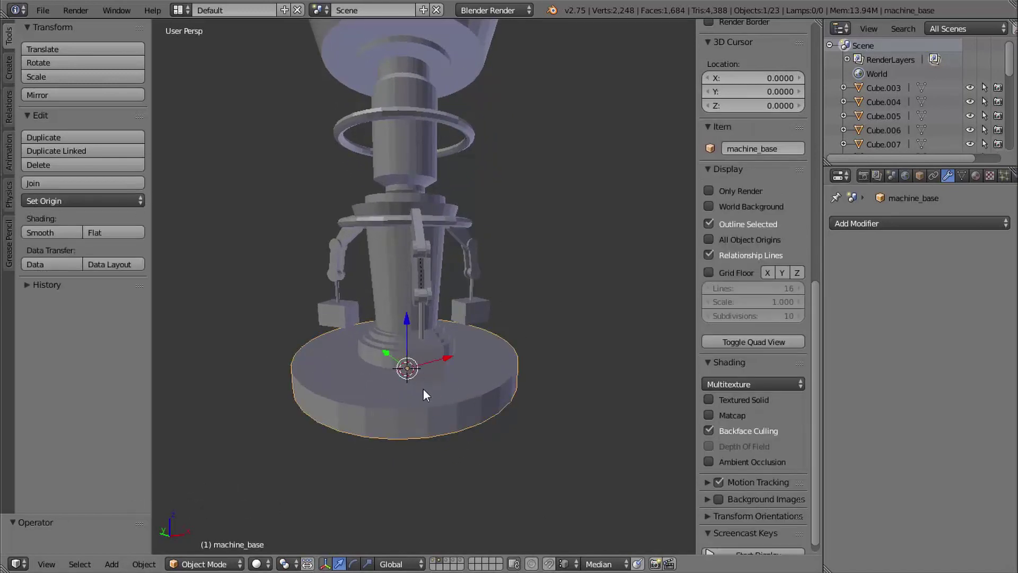
pyautogui.keyDown('shift'); pyautogui.moveTo(547, 415); pyautogui.dragTo(567, 448, button='middle'); pyautogui.keyUp('shift')
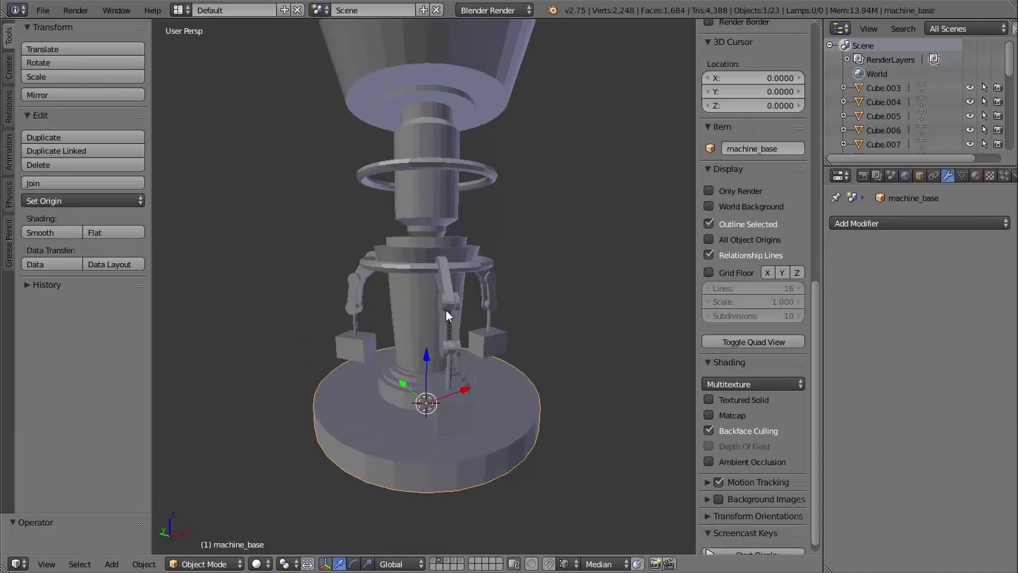
pyautogui.keyDown('shift'); pyautogui.moveTo(462, 406); pyautogui.dragTo(386, 269, button='middle'); pyautogui.keyUp('shift')
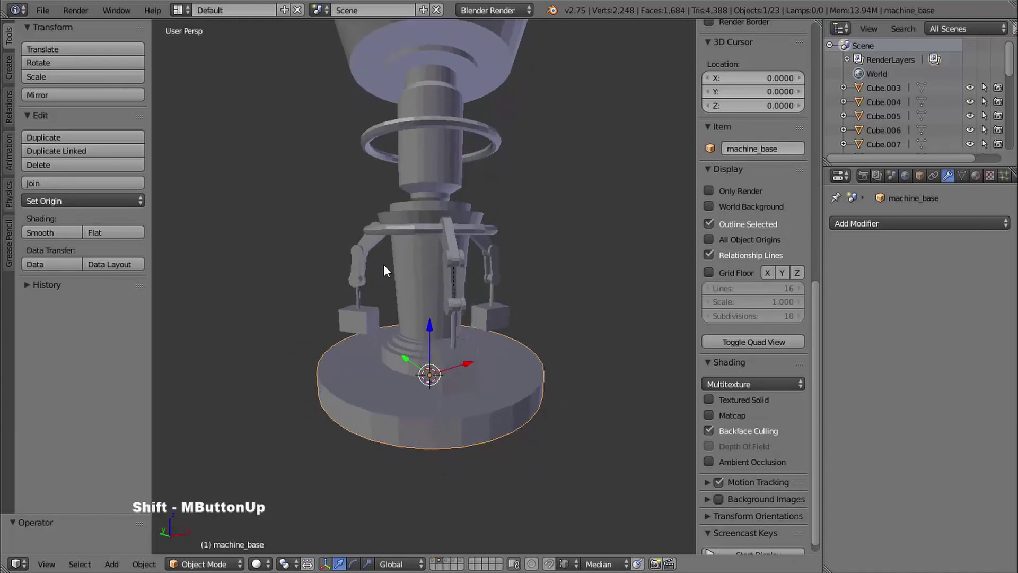
pyautogui.keyDown('shift'); pyautogui.moveTo(485, 403); pyautogui.dragTo(472, 428, button='middle'); pyautogui.keyUp('shift')
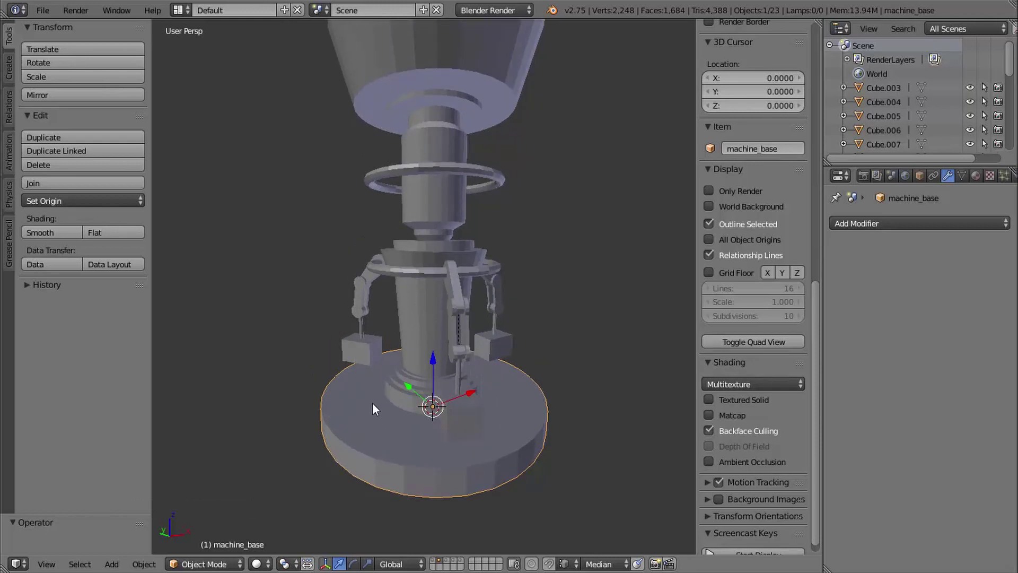
pyautogui.hotkey('shift', 'h')
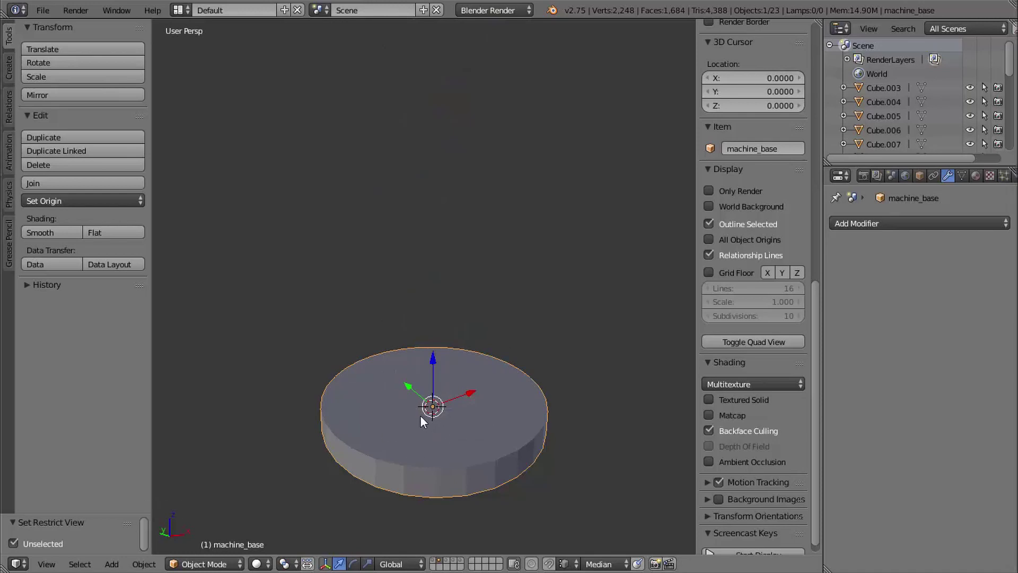
pyautogui.hotkey('ctrl', 'z')
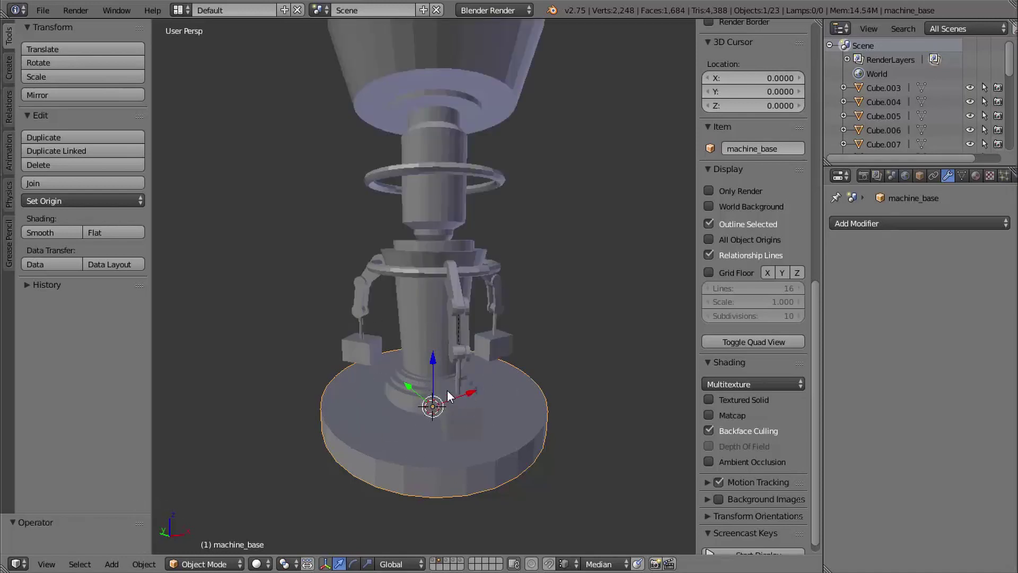
# Step: Isolate the machine_base disc in local view and switch to orthographic projection
pyautogui.press('KP_Divide')
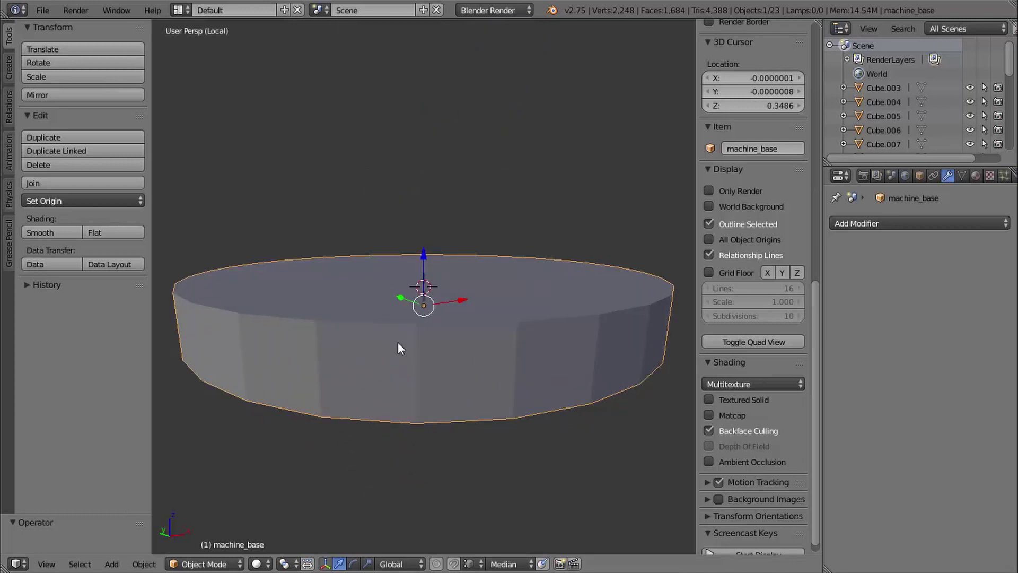
pyautogui.moveTo(464, 364); pyautogui.dragTo(509, 417, button='middle')
pyautogui.press('KP_5')
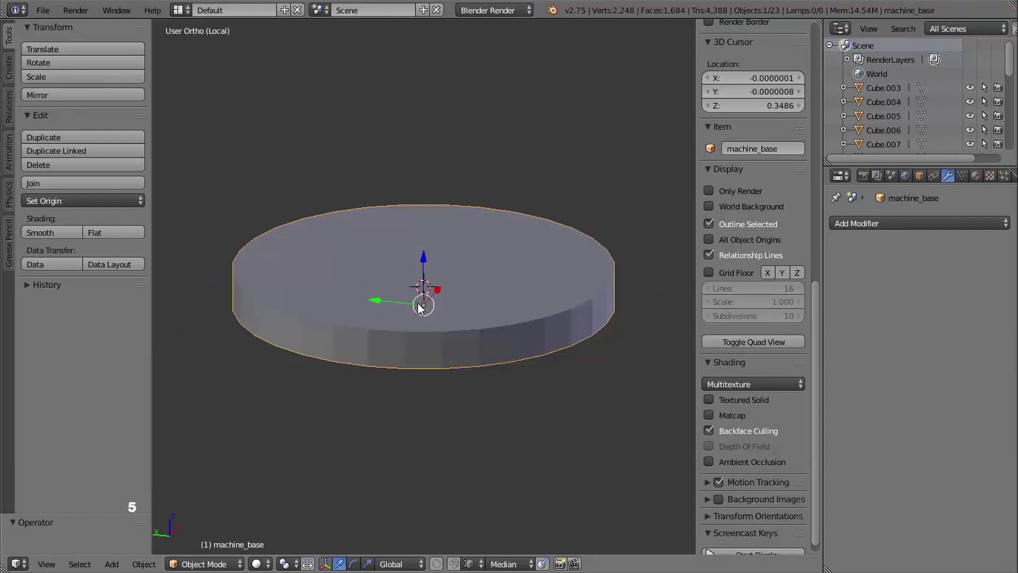
pyautogui.moveTo(429, 386); pyautogui.dragTo(389, 240, button='middle')
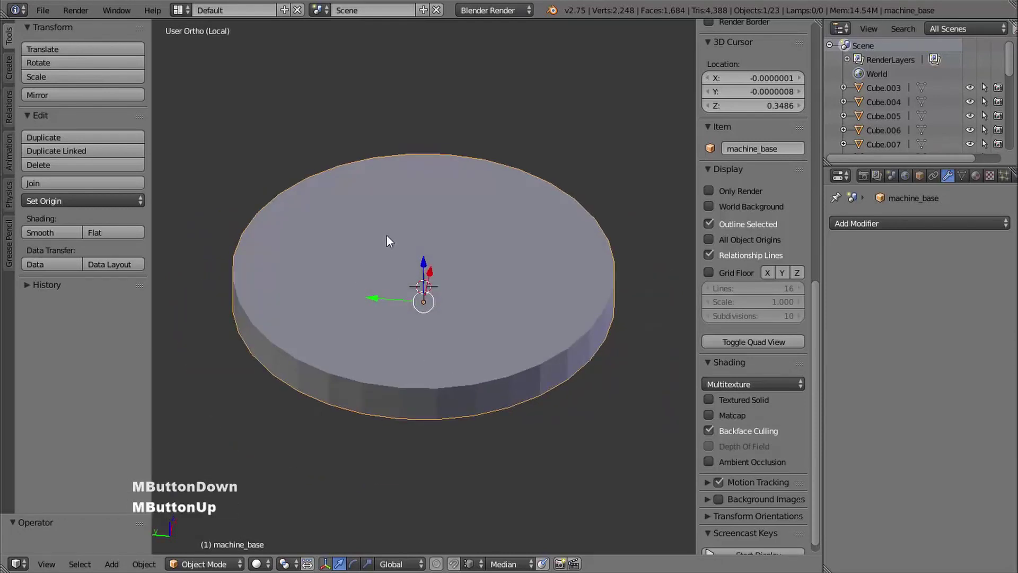
pyautogui.moveTo(457, 357); pyautogui.dragTo(459, 381, button='middle')
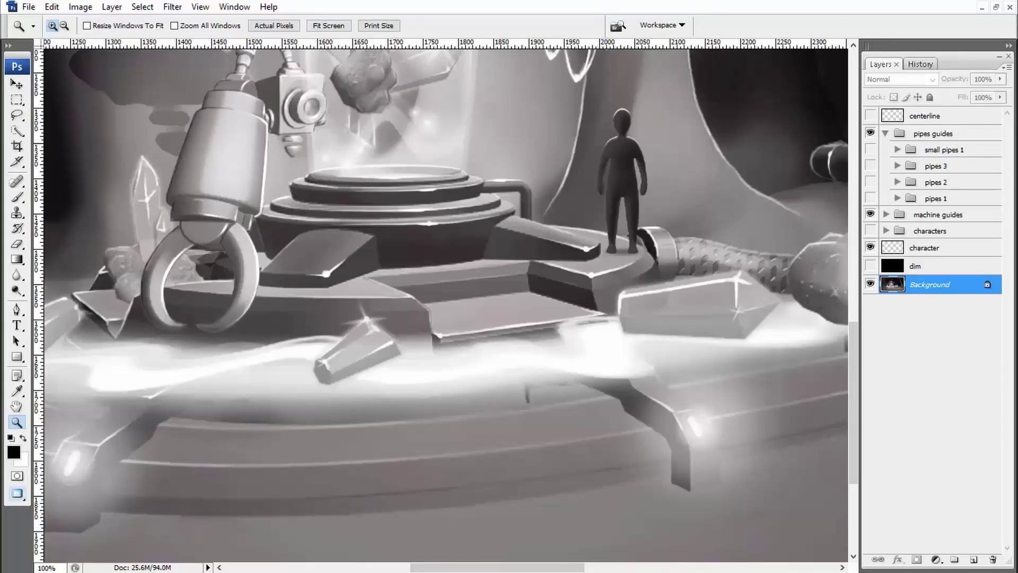
# Step: Switch to Photoshop and examine the machine's platform, its angled blocks and the stepped rings in the concept painting
pyautogui.moveTo(518, 428)
pyautogui.mouseDown()
pyautogui.moveTo(566, 439)
pyautogui.moveTo(686, 255)
pyautogui.mouseUp()
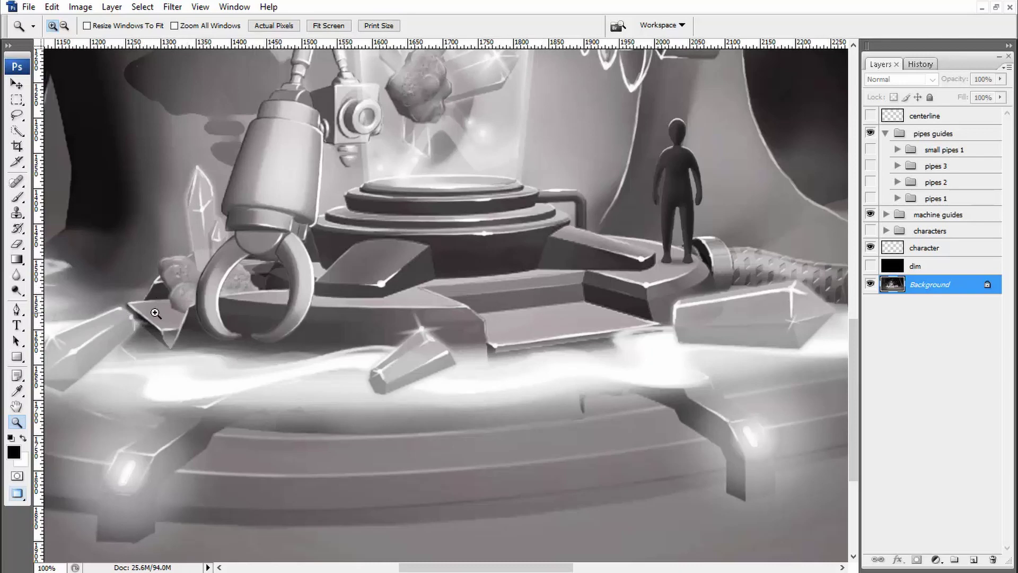
pyautogui.keyDown('alt'); pyautogui.click(352, 311); pyautogui.keyUp('alt')
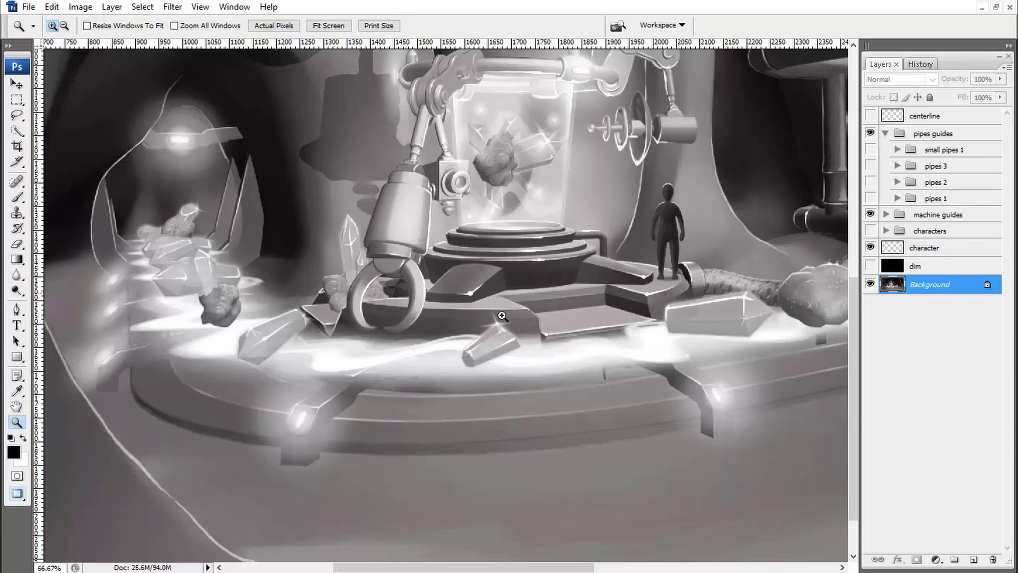
pyautogui.click(573, 323)
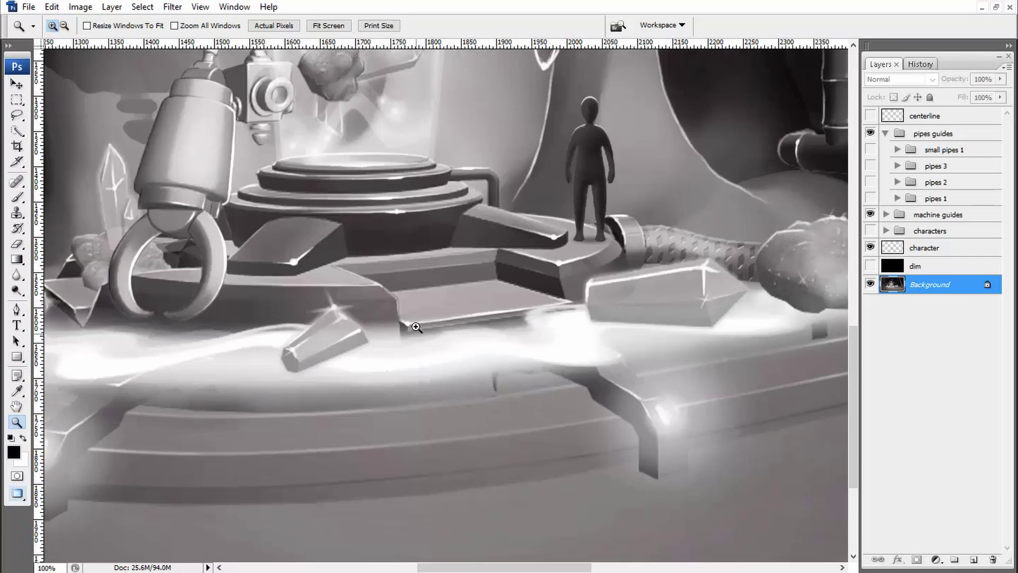
pyautogui.moveTo(312, 315); pyautogui.dragTo(319, 313)
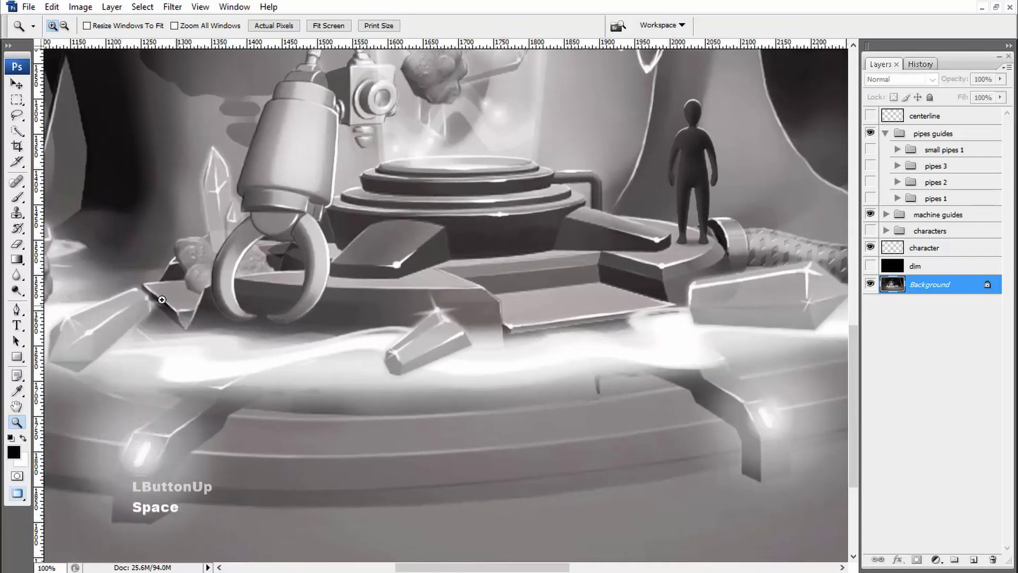
pyautogui.moveTo(467, 327); pyautogui.dragTo(423, 337)
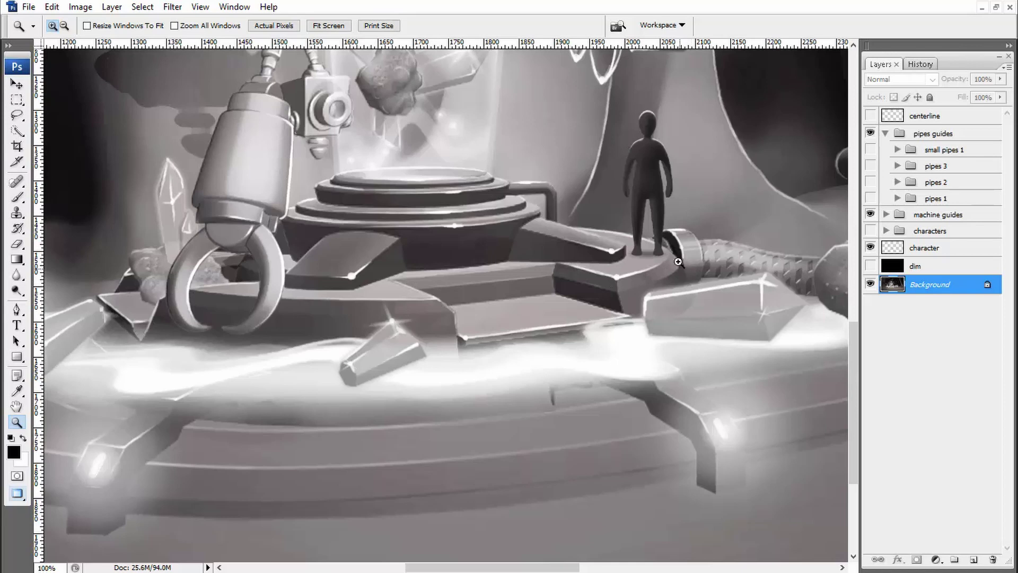
pyautogui.moveTo(569, 299); pyautogui.dragTo(644, 307)
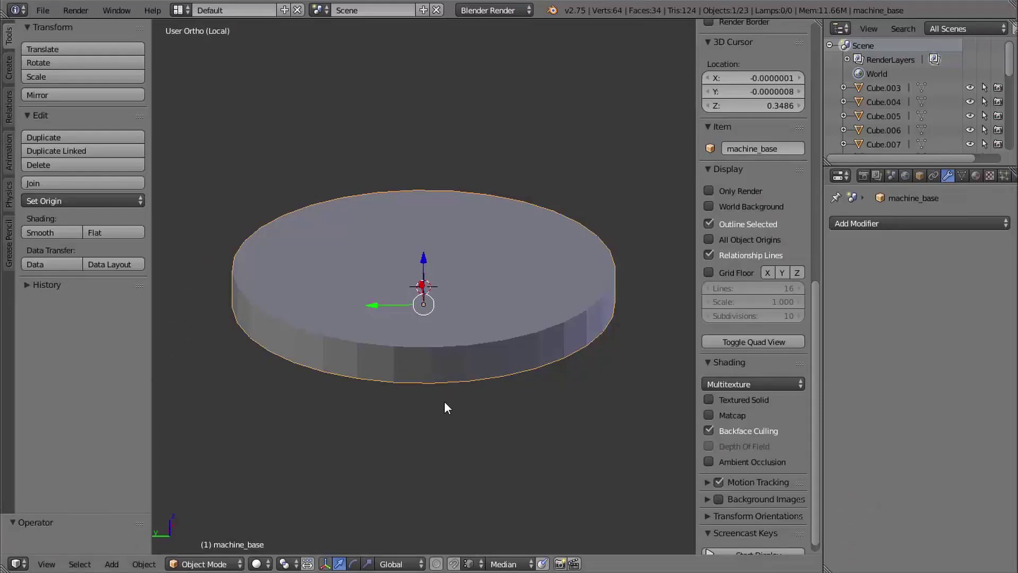
# Step: Return to Blender, enter Edit Mode on the machine_base disc and select its bottom face in face select mode
pyautogui.moveTo(443, 401); pyautogui.dragTo(449, 301, button='middle')
pyautogui.press('Tab')
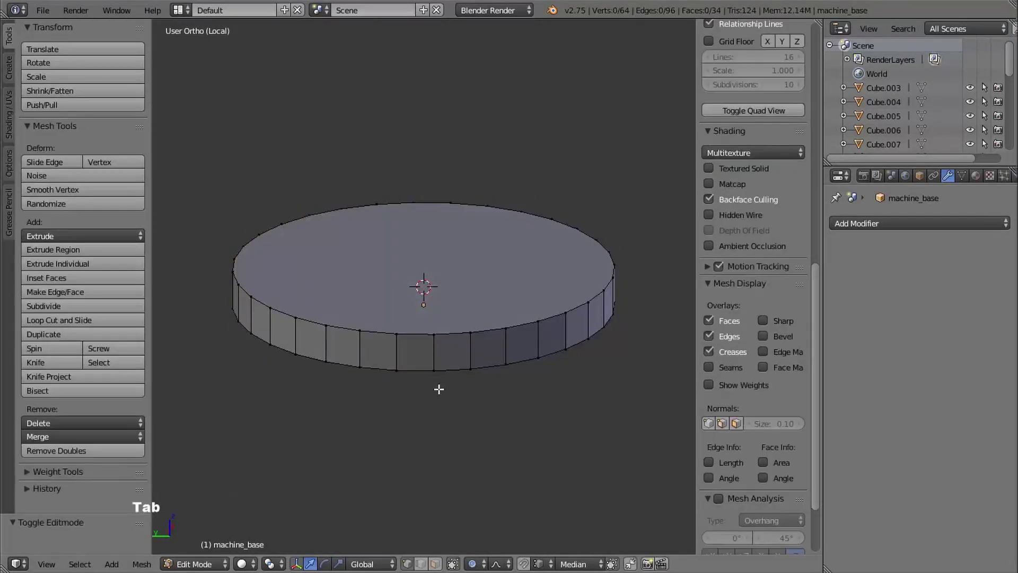
pyautogui.moveTo(438, 389); pyautogui.dragTo(457, 307, button='middle')
pyautogui.hotkey('ctrl', 'Tab')
pyautogui.click(391, 363)
pyautogui.rightClick(457, 307)
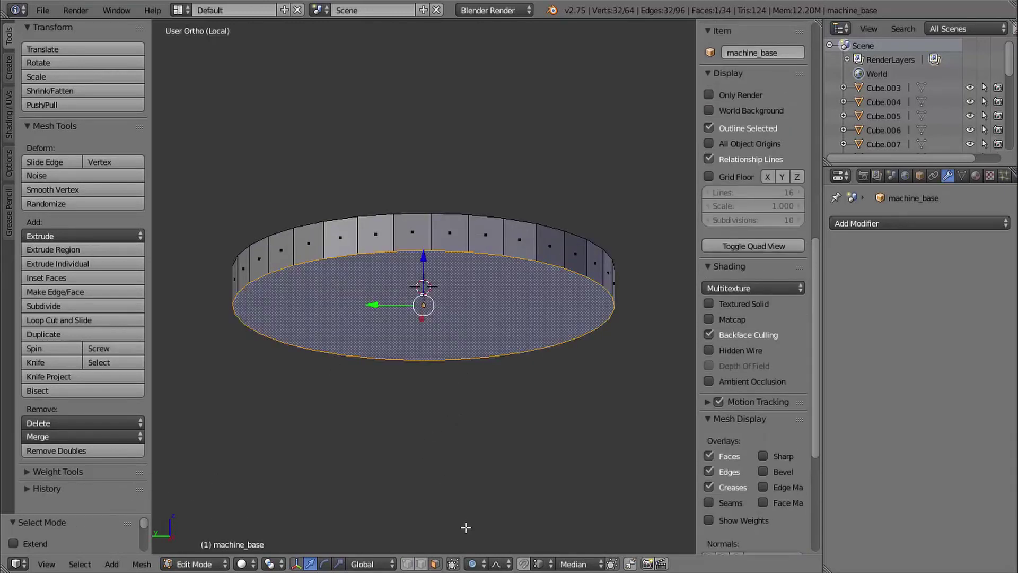
# Step: Disable proportional editing and scale the disc's bottom face by about 1.09 to slope the sides outward
pyautogui.click(472, 564)
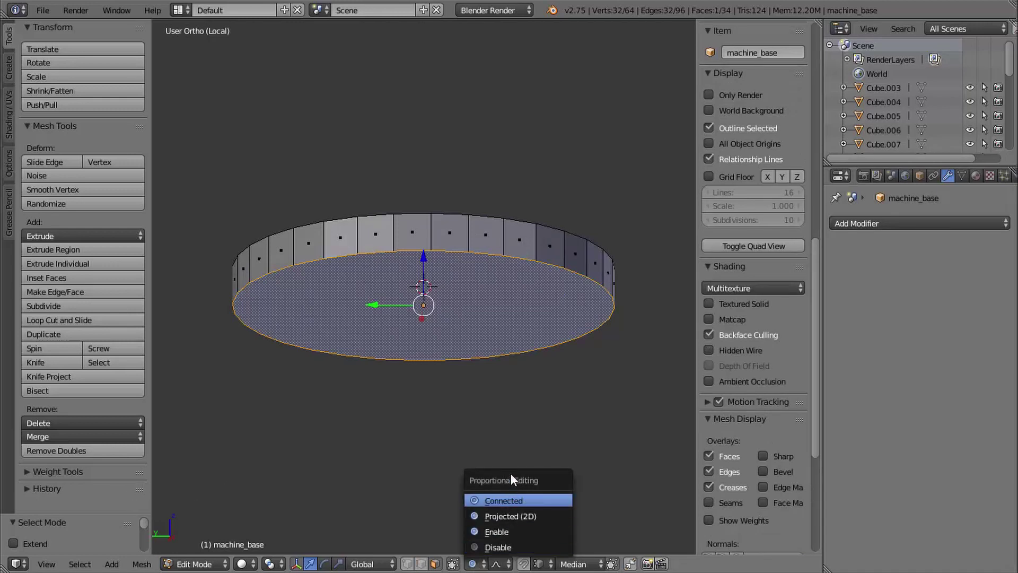
pyautogui.click(501, 547)
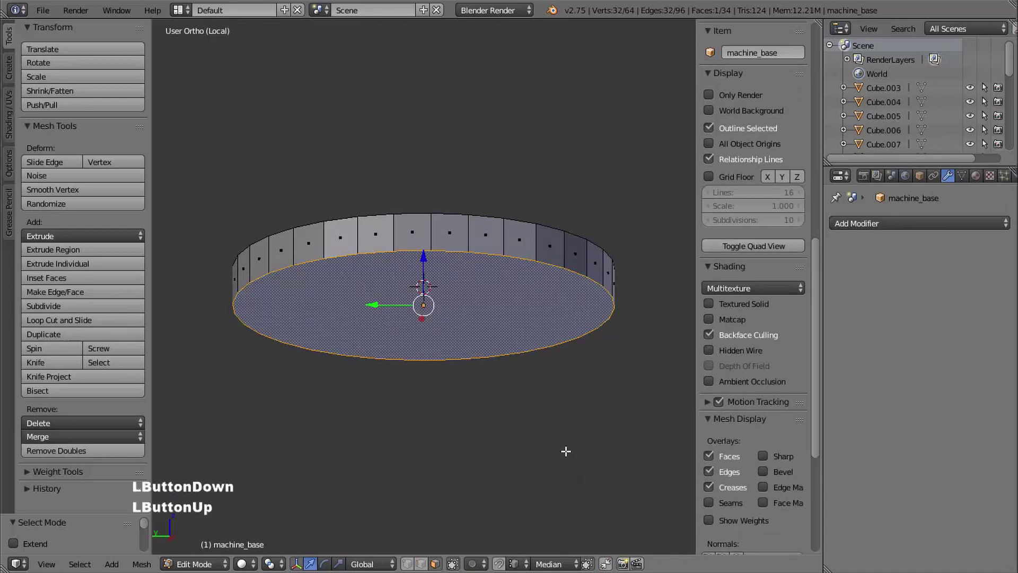
pyautogui.moveTo(532, 423); pyautogui.dragTo(518, 441, button='middle')
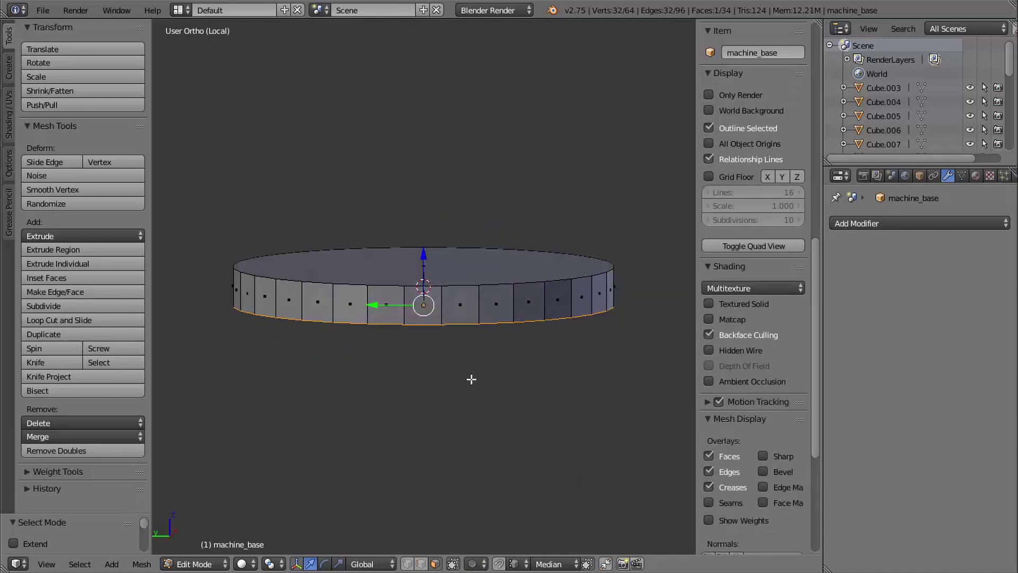
pyautogui.press('s')
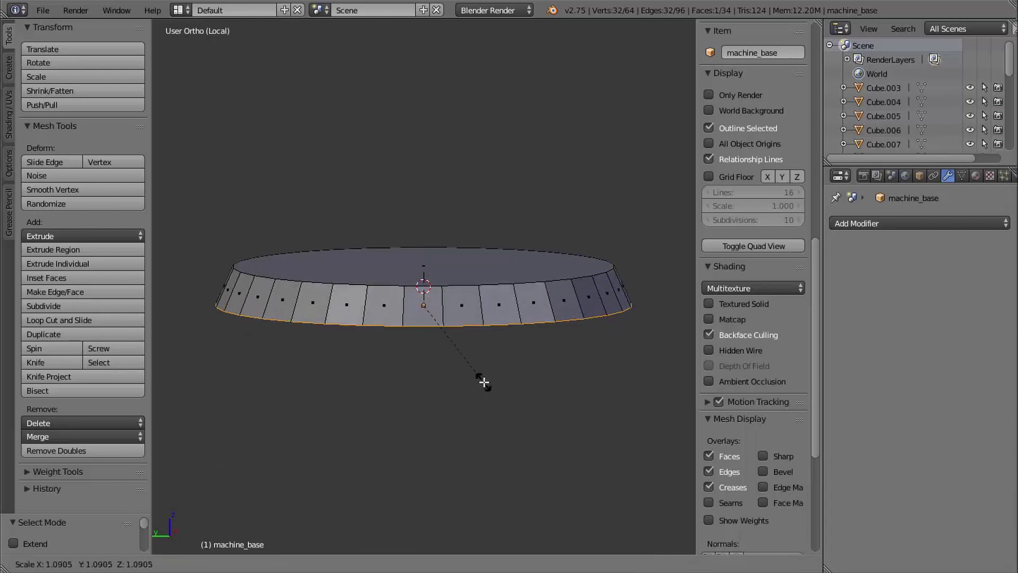
pyautogui.press('shift')
pyautogui.keyDown('shift'); pyautogui.click(483, 384); pyautogui.keyUp('shift')
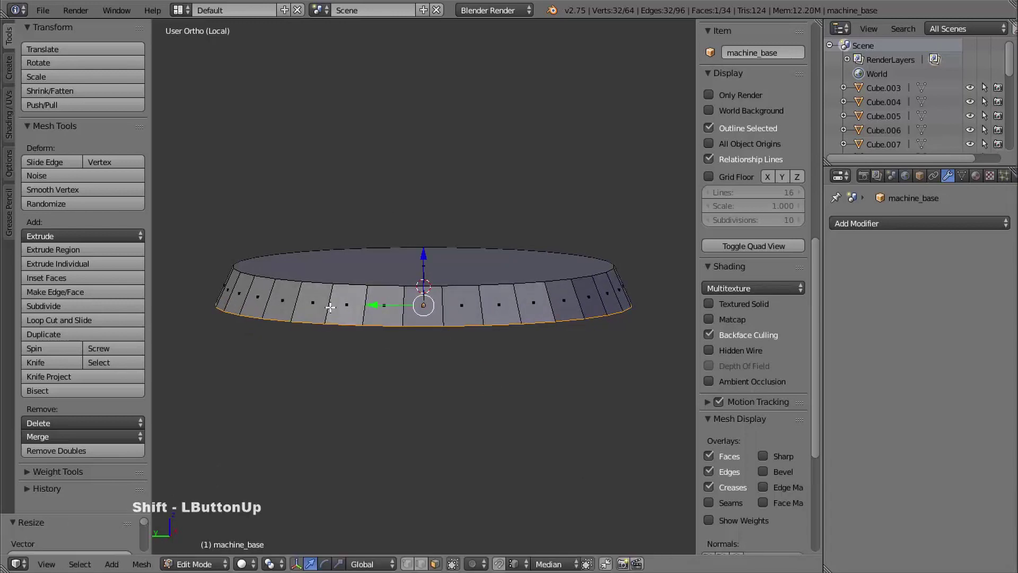
# Step: Delete the bottom face of the machine base
pyautogui.moveTo(433, 401); pyautogui.dragTo(464, 330, button='middle')
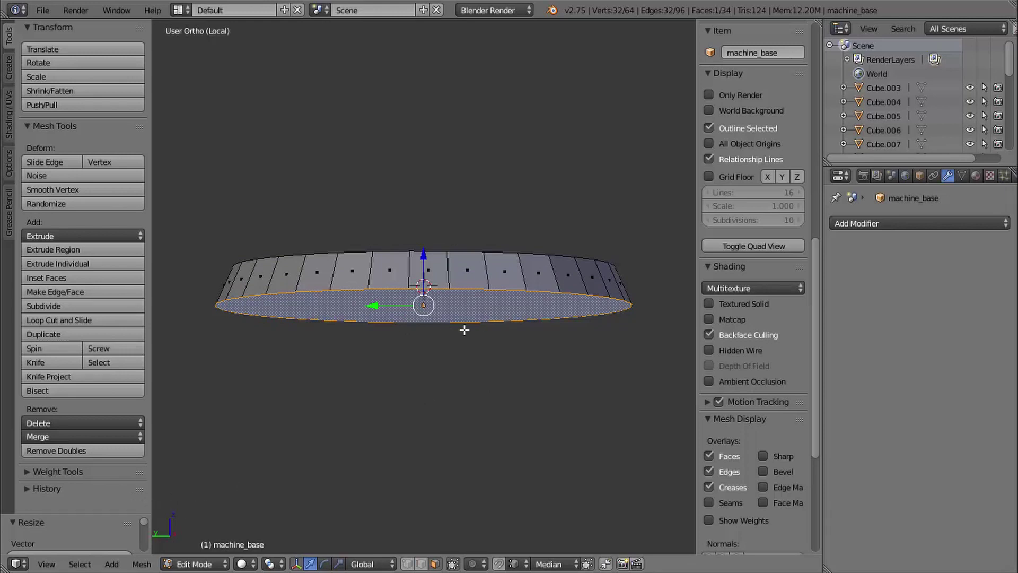
pyautogui.press('x')
pyautogui.click(422, 354)
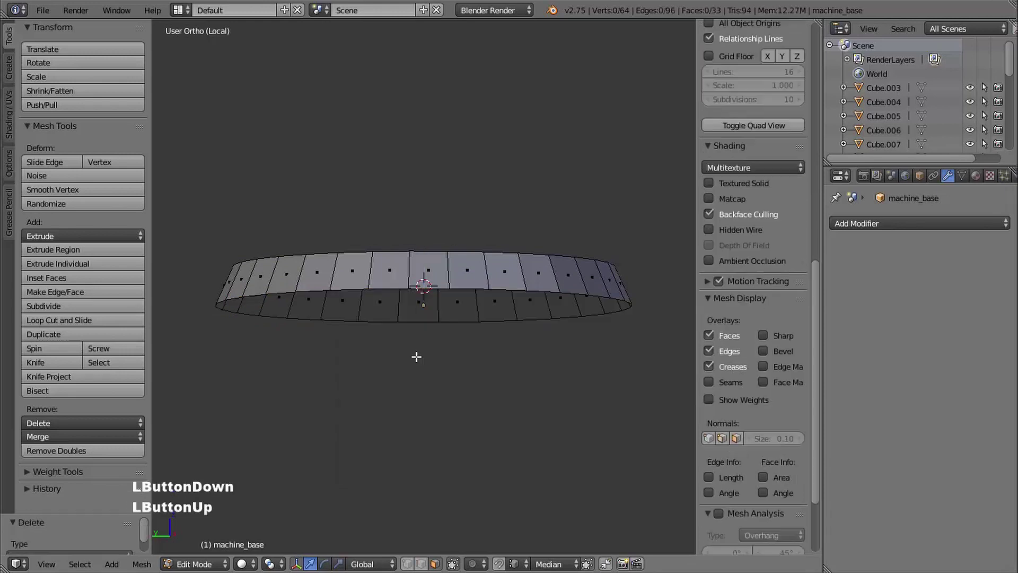
# Step: Add one centred edge loop around the base's sloped side and return to Object Mode
pyautogui.moveTo(473, 367); pyautogui.dragTo(491, 398, button='middle')
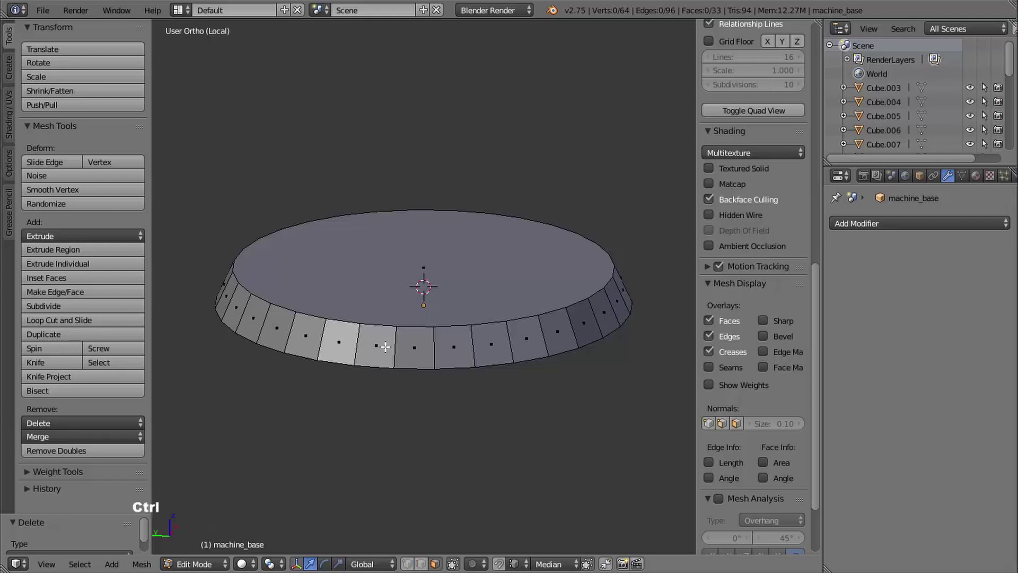
pyautogui.hotkey('ctrl', 'r')
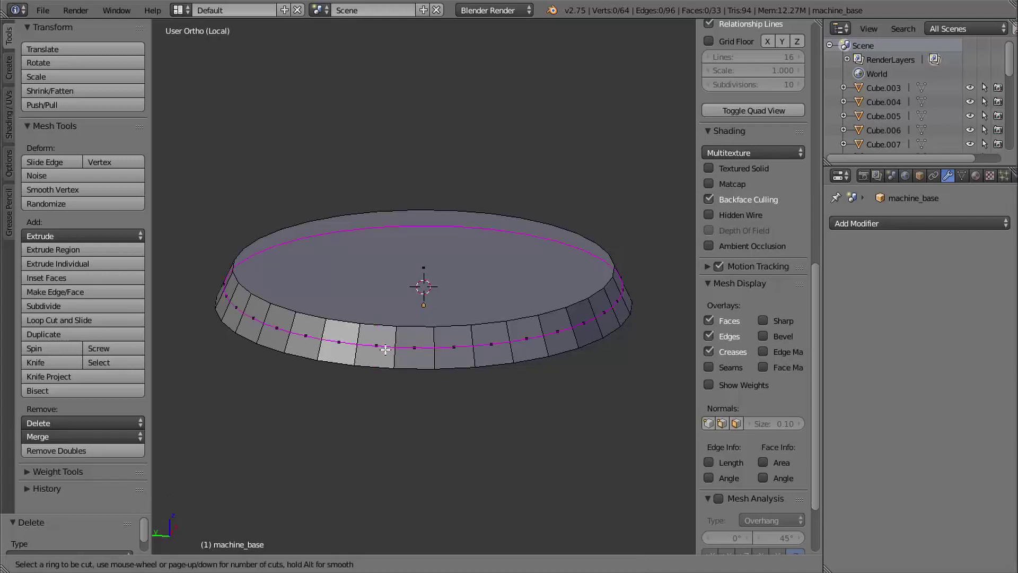
pyautogui.click(385, 348)
pyautogui.rightClick(338, 347)
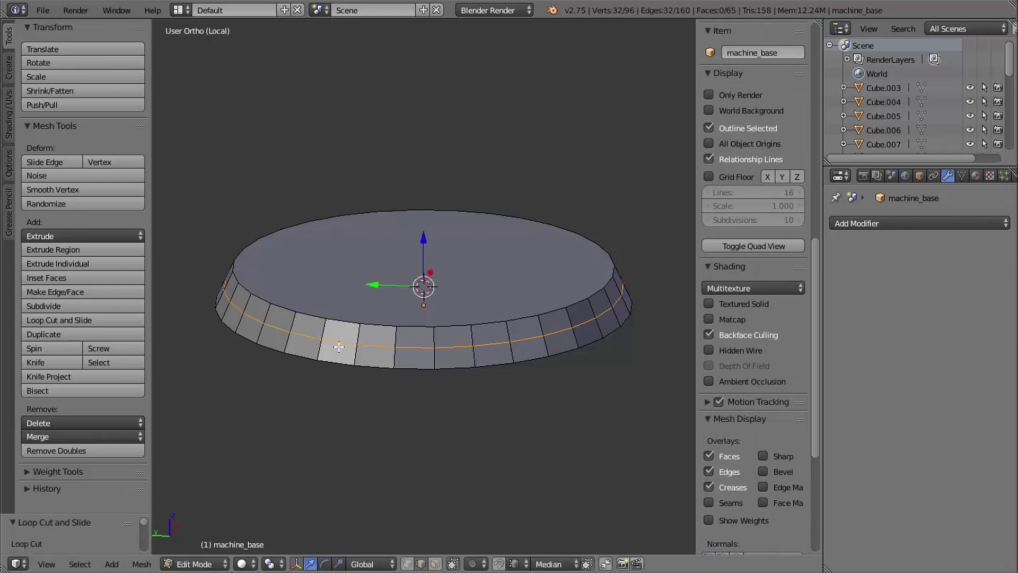
pyautogui.moveTo(370, 420); pyautogui.dragTo(423, 422, button='middle')
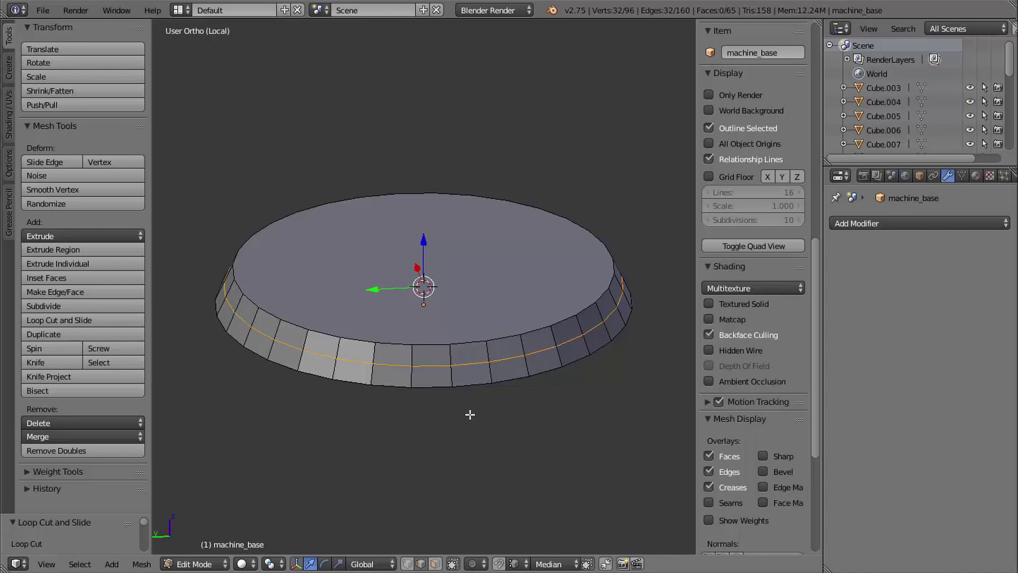
pyautogui.press('Tab')
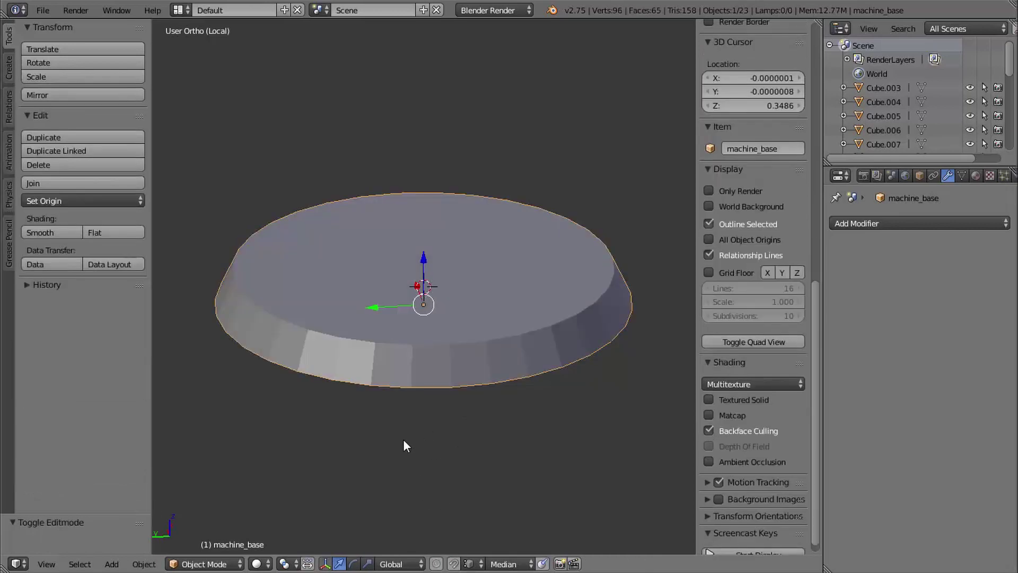
# Step: Leave local view, add the stepped cylinder around the column's foot to the selection, and isolate both objects in orthographic view
pyautogui.press('KP_Divide')
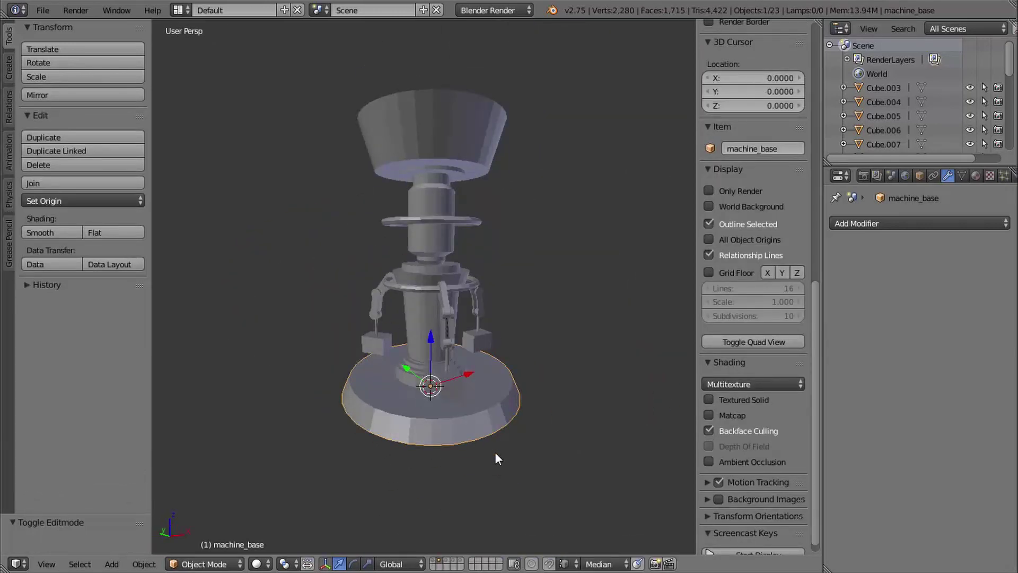
pyautogui.keyDown('shift'); pyautogui.moveTo(497, 457); pyautogui.dragTo(548, 382, button='middle'); pyautogui.keyUp('shift')
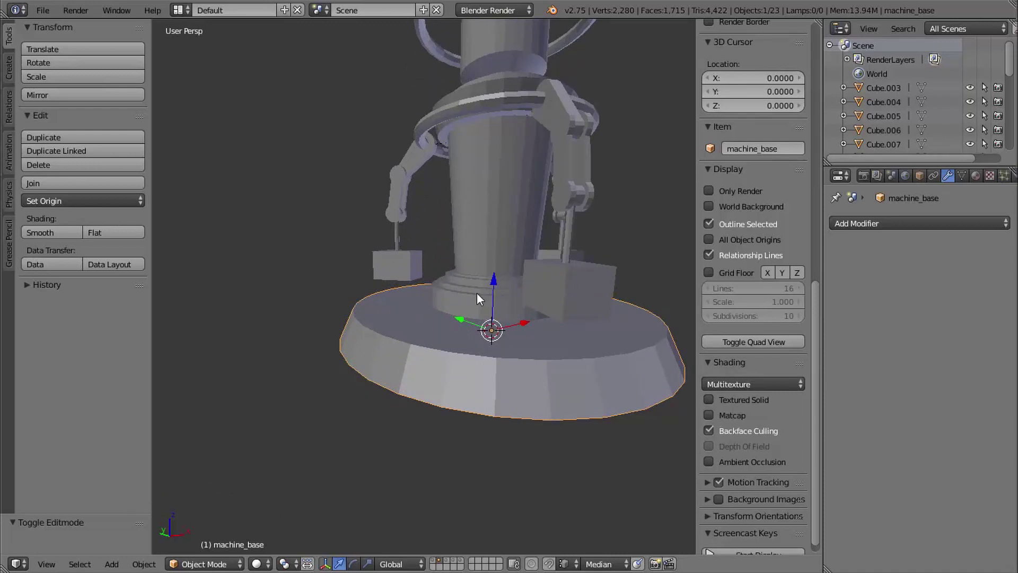
pyautogui.keyDown('shift'); pyautogui.rightClick(457, 279); pyautogui.keyUp('shift')
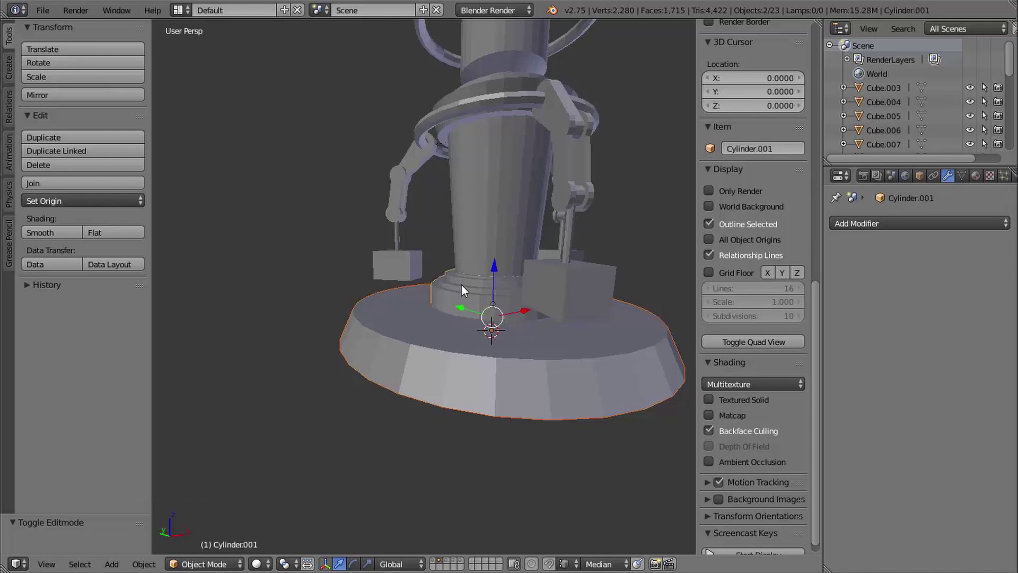
pyautogui.press('KP_Divide')
pyautogui.moveTo(475, 303); pyautogui.dragTo(543, 310, button='middle')
pyautogui.press('KP_5')
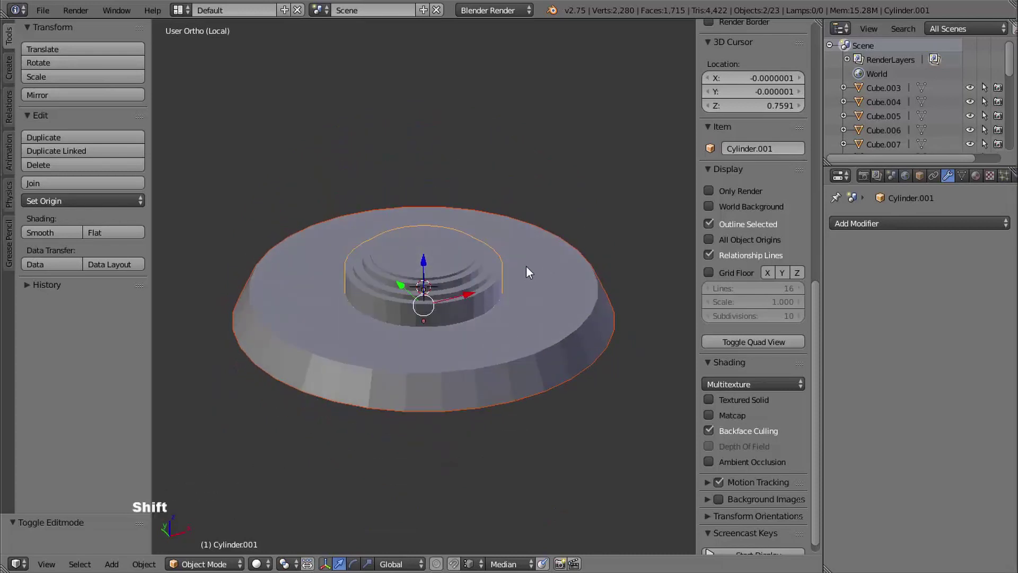
# Step: Add a cube mesh at the 3D cursor in the centre of the machine base
pyautogui.hotkey('shift', 'a')
pyautogui.moveTo(519, 263)
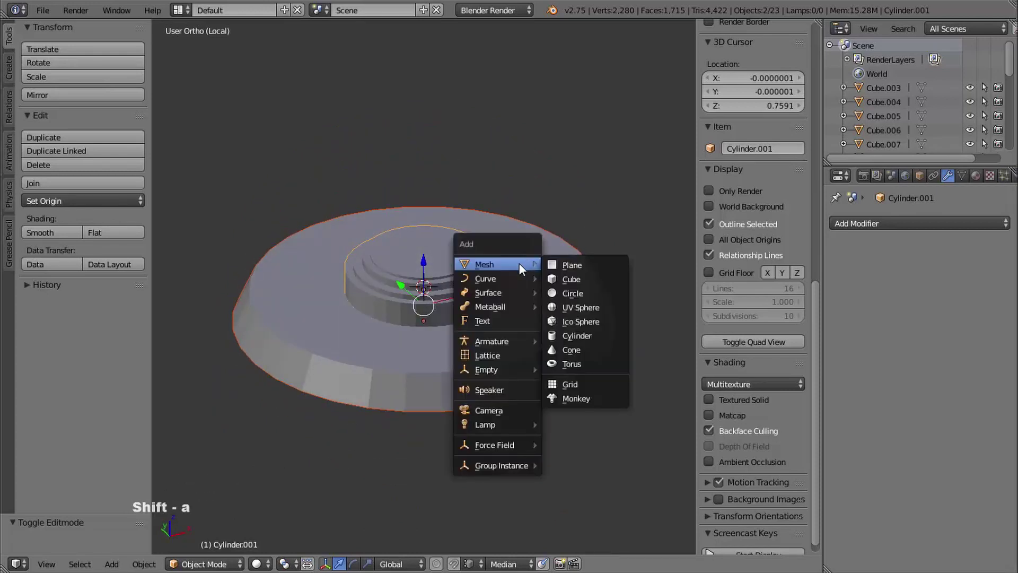
pyautogui.click(577, 281)
pyautogui.moveTo(496, 352); pyautogui.dragTo(421, 269, button='middle')
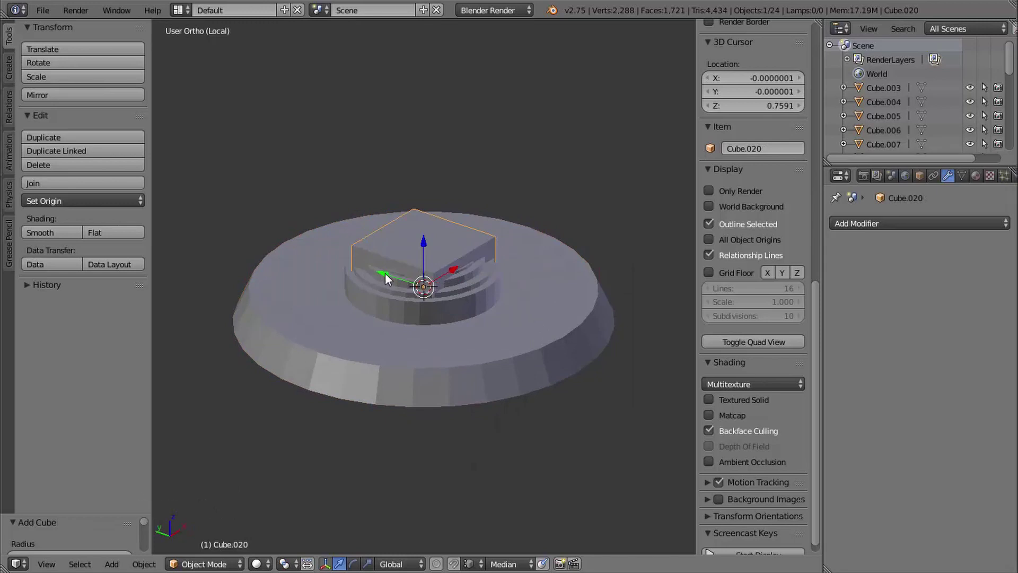
# Step: Move the cube along the Y axis from the centre of the base until it overhangs the outer rim
pyautogui.moveTo(389, 277); pyautogui.dragTo(494, 316)
pyautogui.moveTo(491, 329); pyautogui.dragTo(552, 344, button='middle')
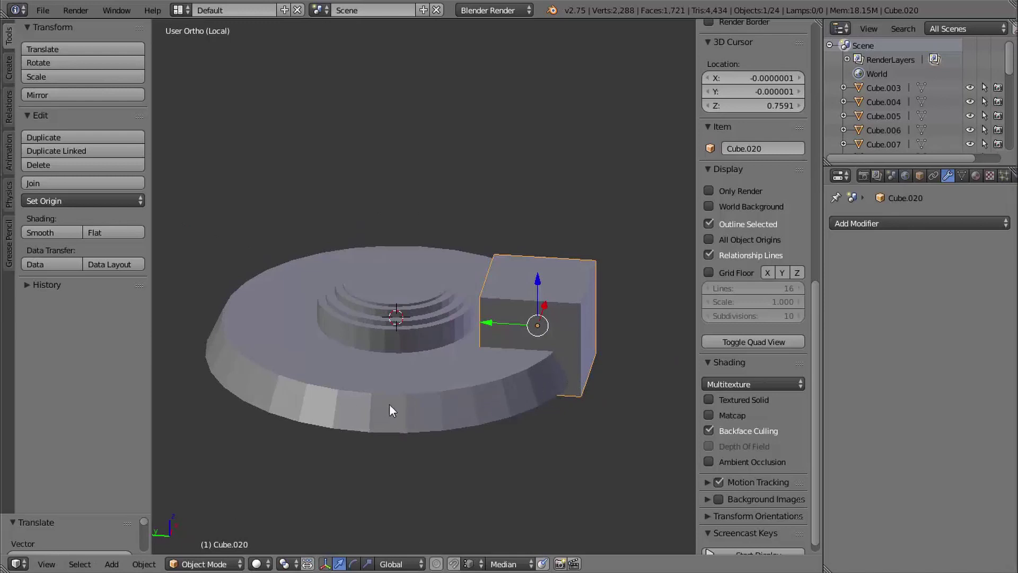
pyautogui.keyDown('shift'); pyautogui.moveTo(405, 412); pyautogui.dragTo(483, 408, button='middle'); pyautogui.keyUp('shift')
pyautogui.moveTo(483, 409); pyautogui.dragTo(491, 404, button='middle')
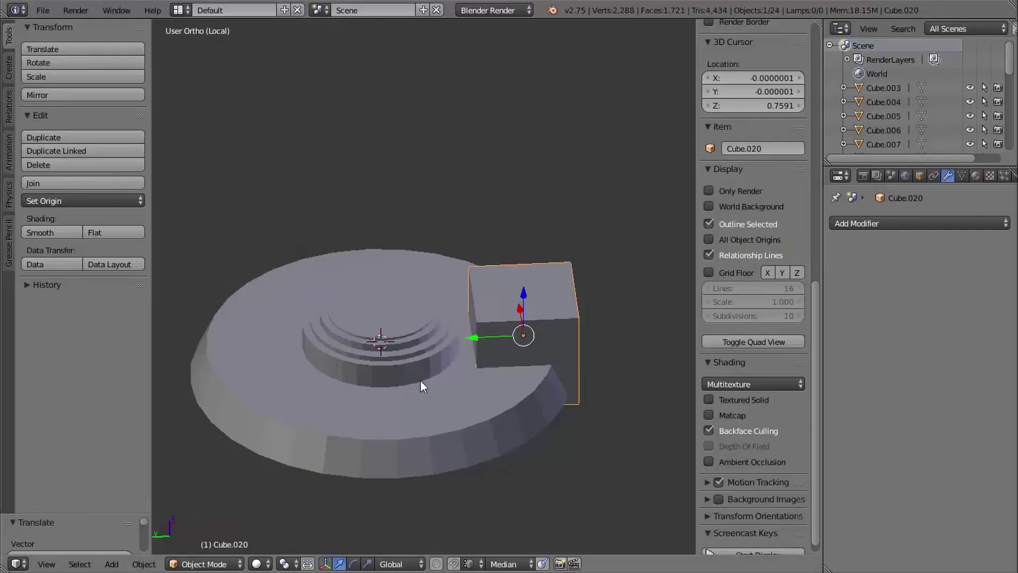
pyautogui.moveTo(420, 380); pyautogui.dragTo(473, 374, button='middle')
# Step: Reselect the cube and nudge it along the Y axis to sit just outside the stepped cylinder, crossing the base's rim
pyautogui.rightClick(322, 319)
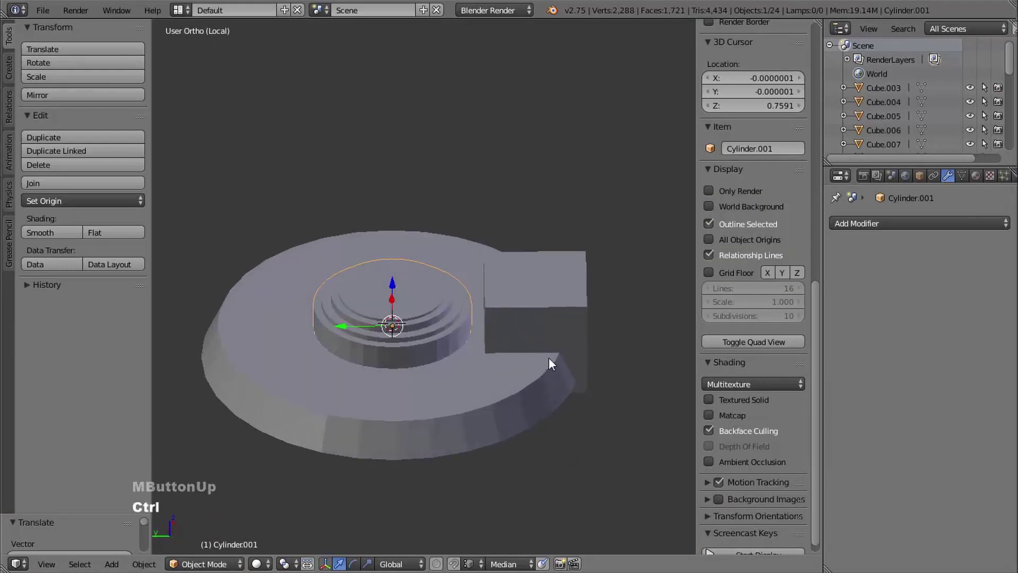
pyautogui.keyDown('ctrl'); pyautogui.moveTo(550, 356); pyautogui.dragTo(552, 336, button='middle'); pyautogui.keyUp('ctrl')
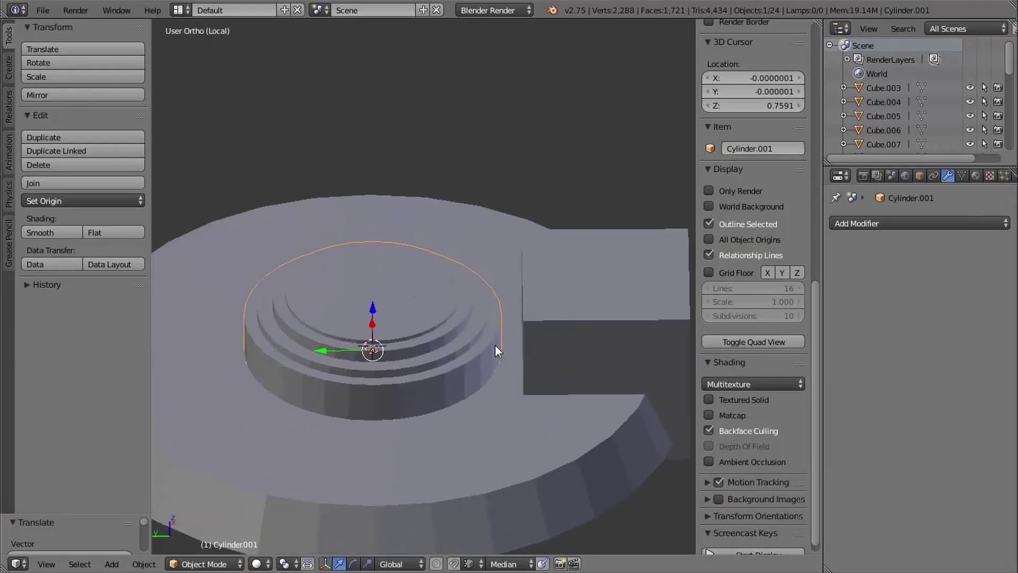
pyautogui.moveTo(498, 353); pyautogui.dragTo(523, 346, button='middle')
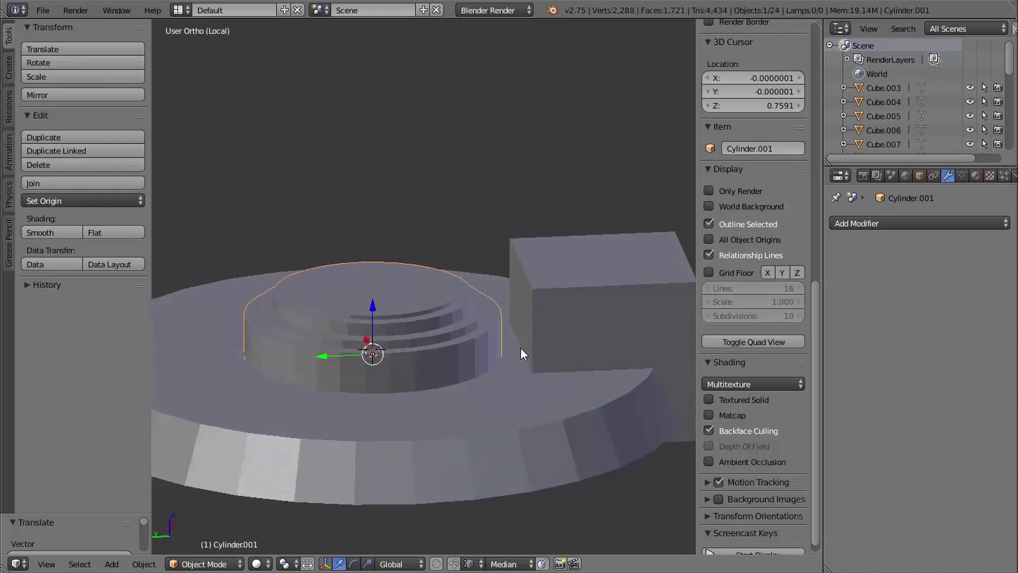
pyautogui.rightClick(571, 331)
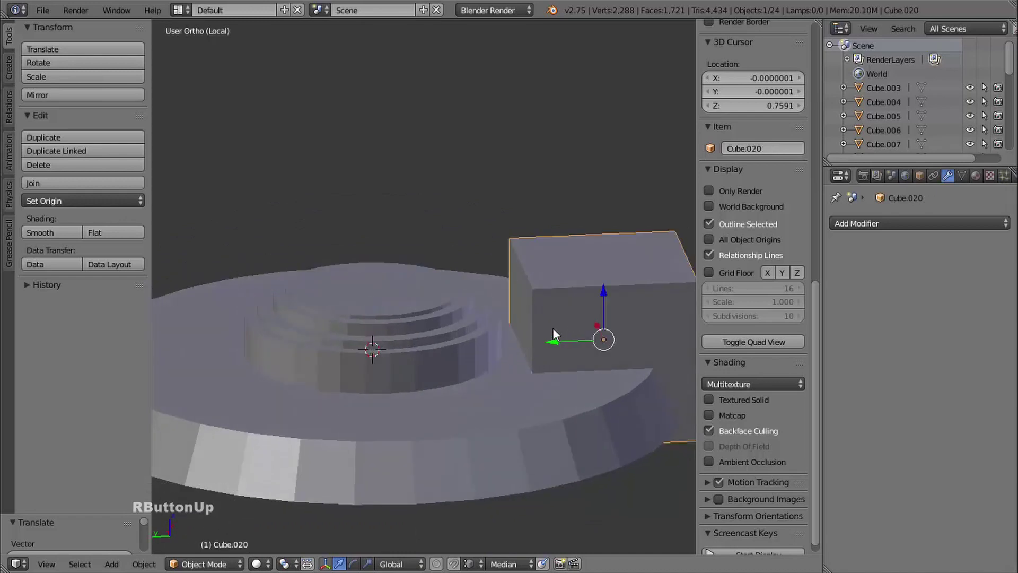
pyautogui.moveTo(558, 342); pyautogui.dragTo(556, 347)
pyautogui.moveTo(556, 347); pyautogui.dragTo(526, 337, button='middle')
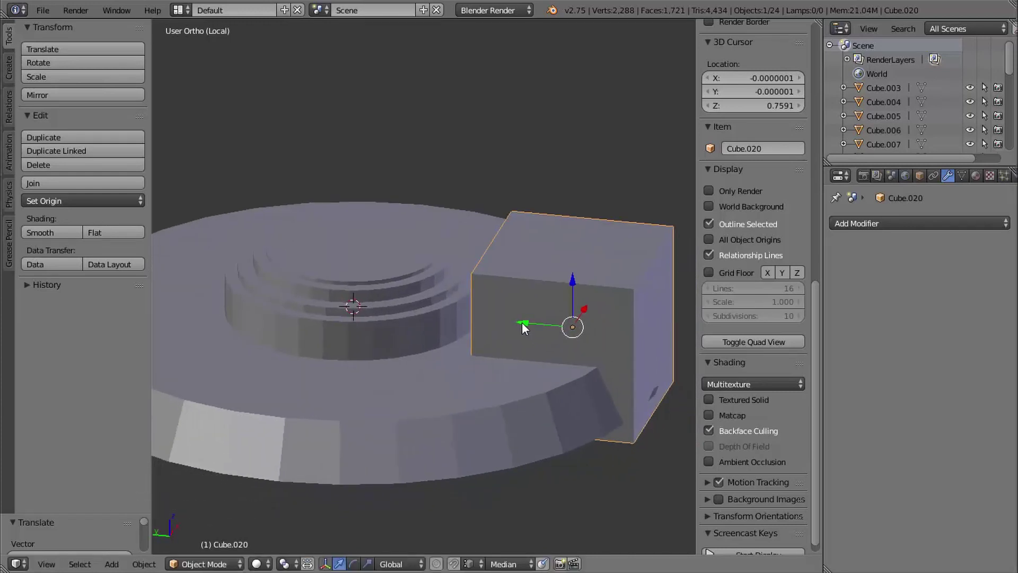
pyautogui.moveTo(524, 324); pyautogui.dragTo(526, 328)
pyautogui.keyDown('shift'); pyautogui.moveTo(661, 405); pyautogui.dragTo(576, 388, button='middle'); pyautogui.keyUp('shift')
pyautogui.moveTo(576, 389); pyautogui.dragTo(566, 386, button='middle')
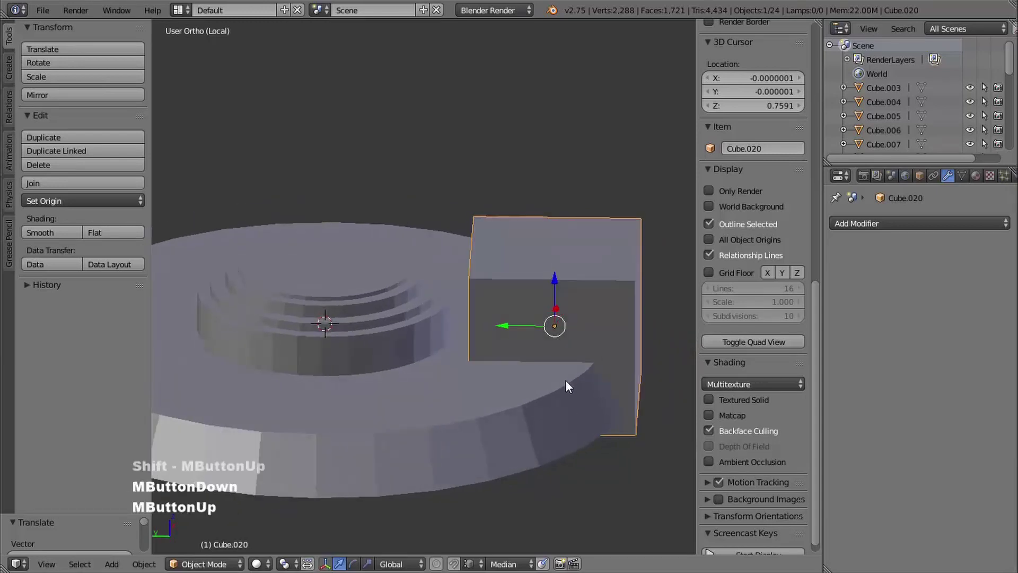
# Step: Compare the cube's placement with the painted concept and examine it in wireframe from above and in front orthographic view
pyautogui.moveTo(477, 390); pyautogui.dragTo(441, 386, button='middle')
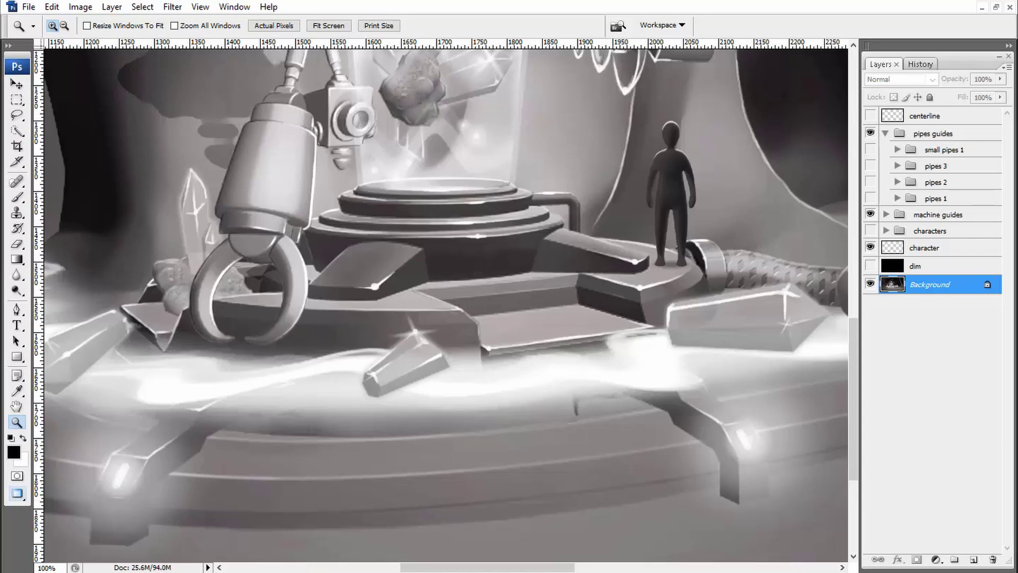
pyautogui.click(586, 330)
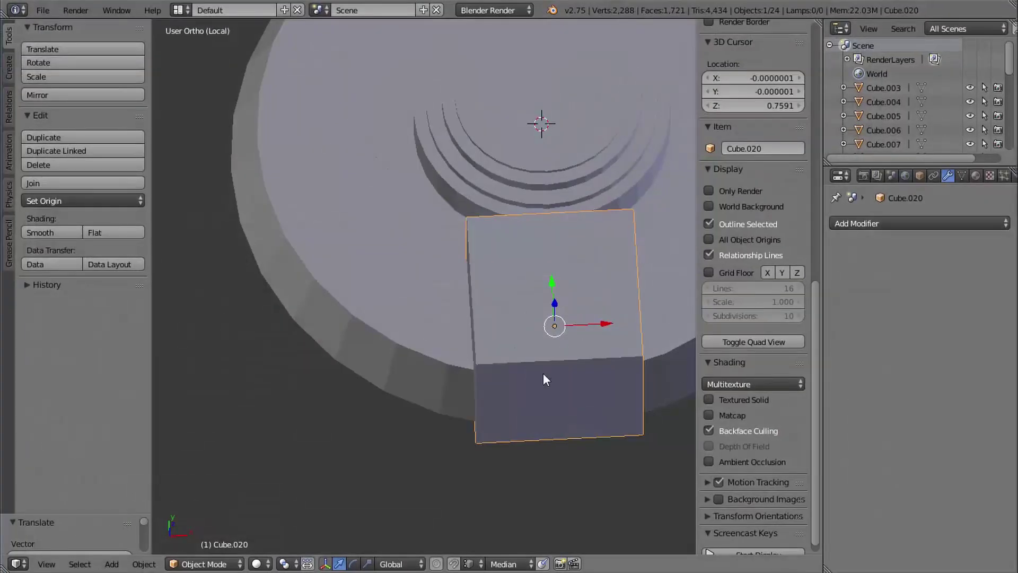
pyautogui.moveTo(545, 375)
pyautogui.keyDown('shift'); pyautogui.mouseDown(button='middle')
pyautogui.moveTo(527, 391)
pyautogui.moveTo(573, 365)
pyautogui.moveTo(581, 271)
pyautogui.moveTo(597, 266)
pyautogui.mouseUp(button='middle'); pyautogui.keyUp('shift')
pyautogui.press('z')
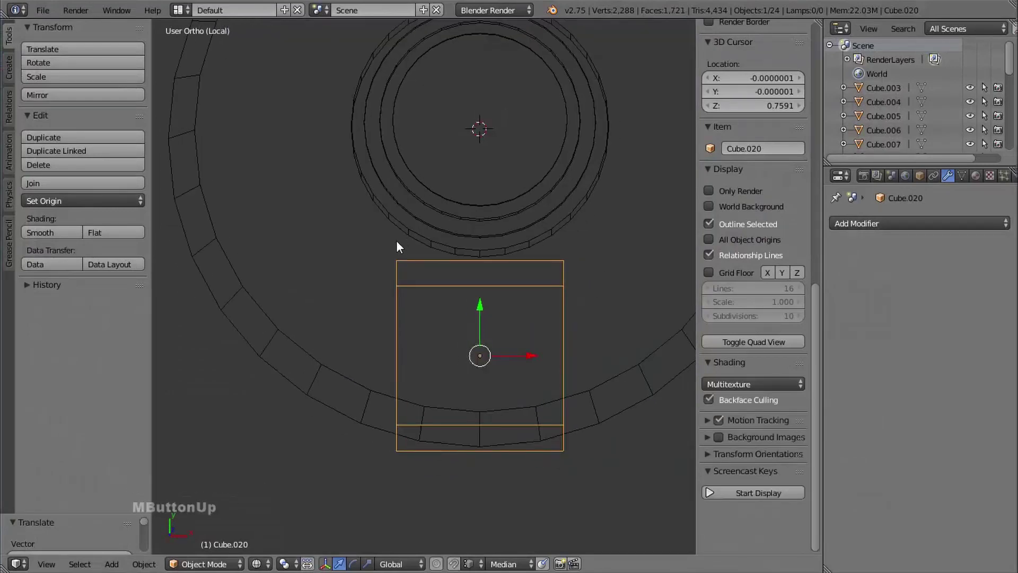
pyautogui.moveTo(527, 277); pyautogui.dragTo(580, 309, button='middle')
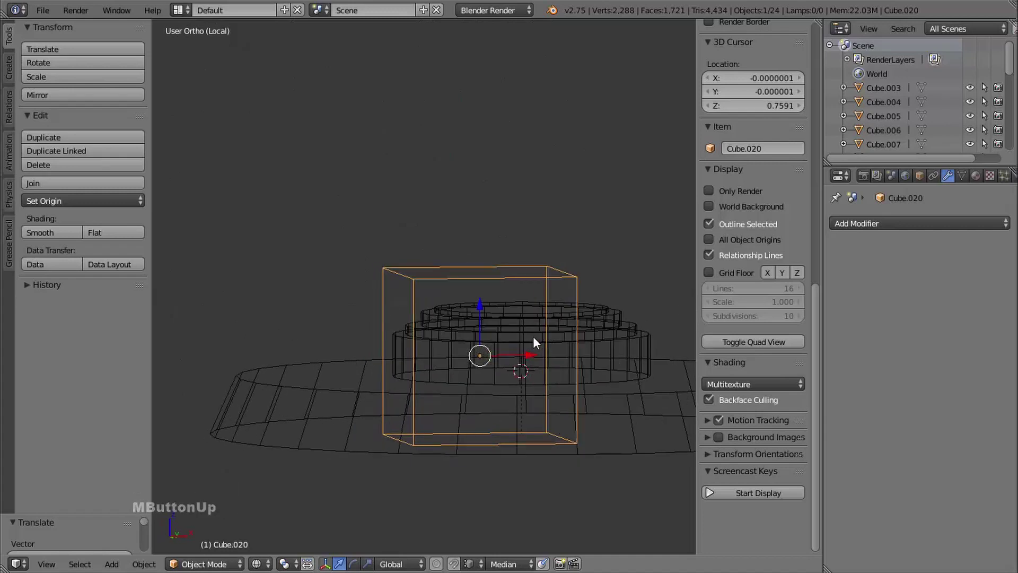
pyautogui.moveTo(533, 336); pyautogui.dragTo(568, 343, button='middle')
pyautogui.press('1')
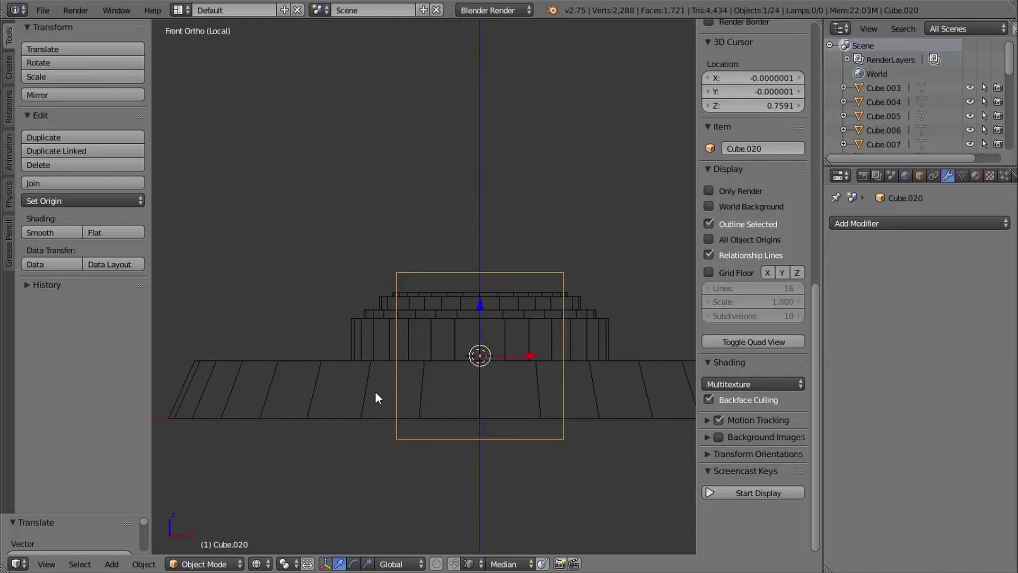
# Step: Raise the cube's four bottom vertices along Z to about mid-height of the base, and return to Object Mode with solid shading
pyautogui.press('Tab')
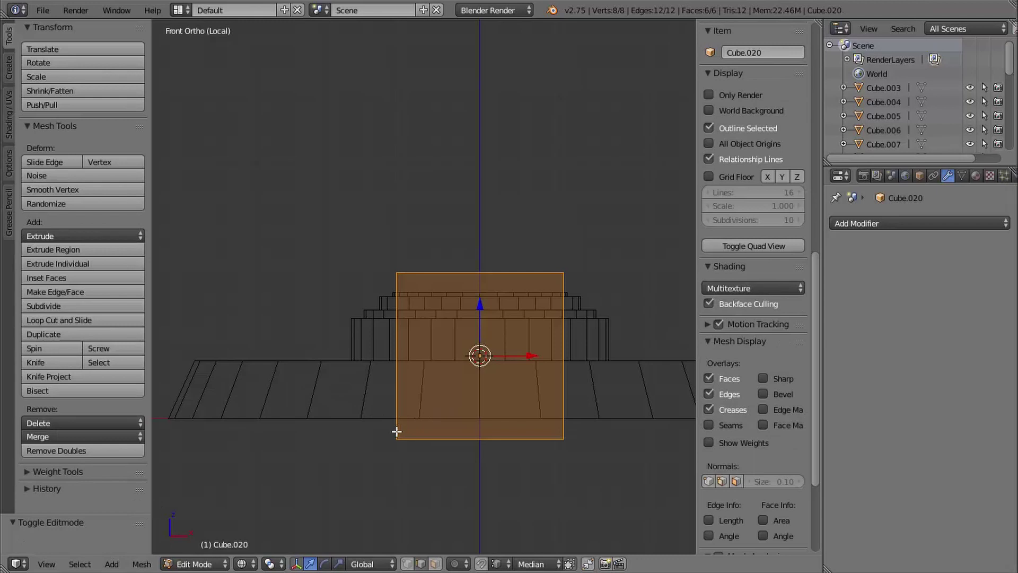
pyautogui.press('a')
pyautogui.hotkey('ctrl', 'Tab')
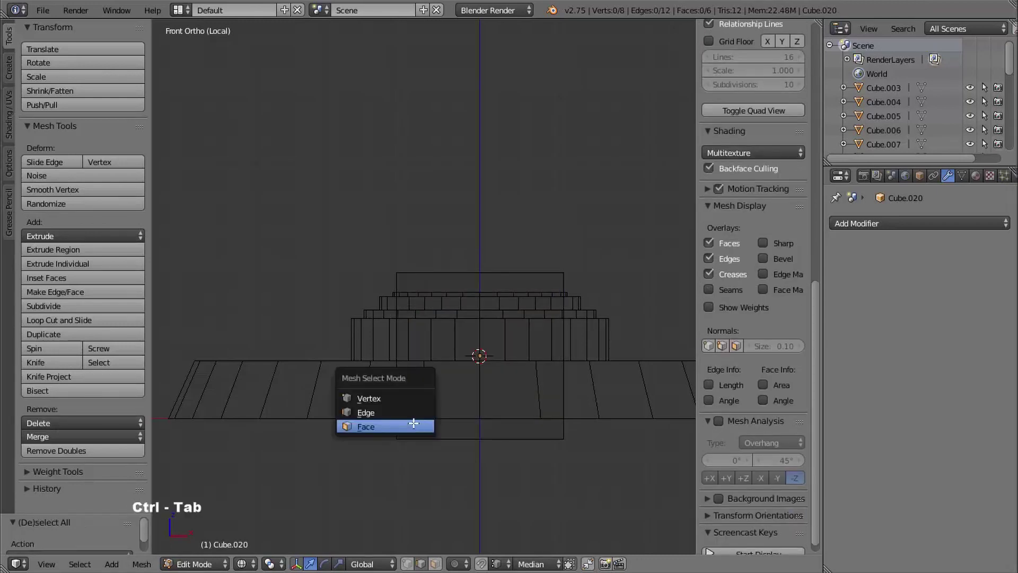
pyautogui.click(391, 399)
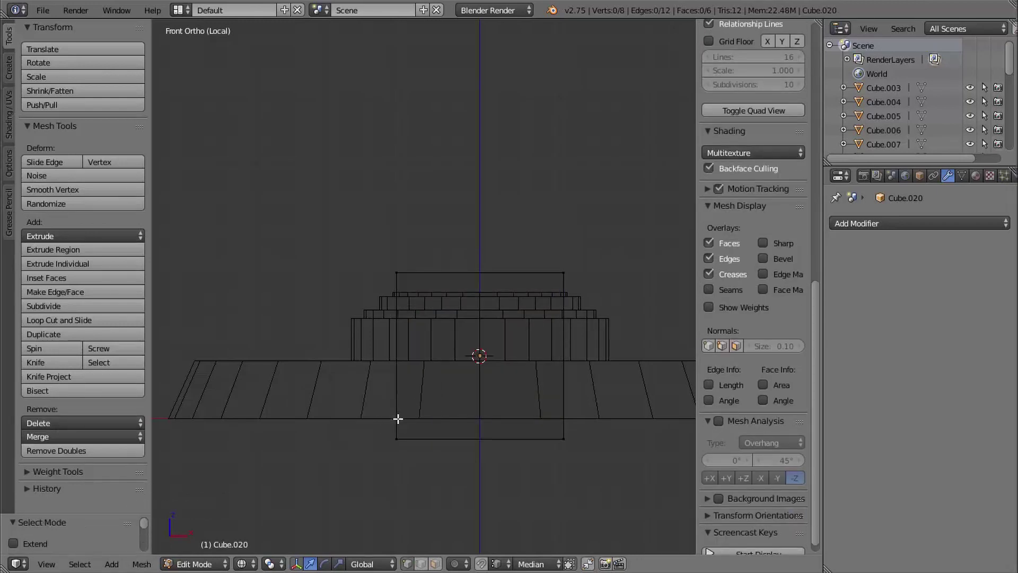
pyautogui.moveTo(332, 391); pyautogui.dragTo(610, 473)
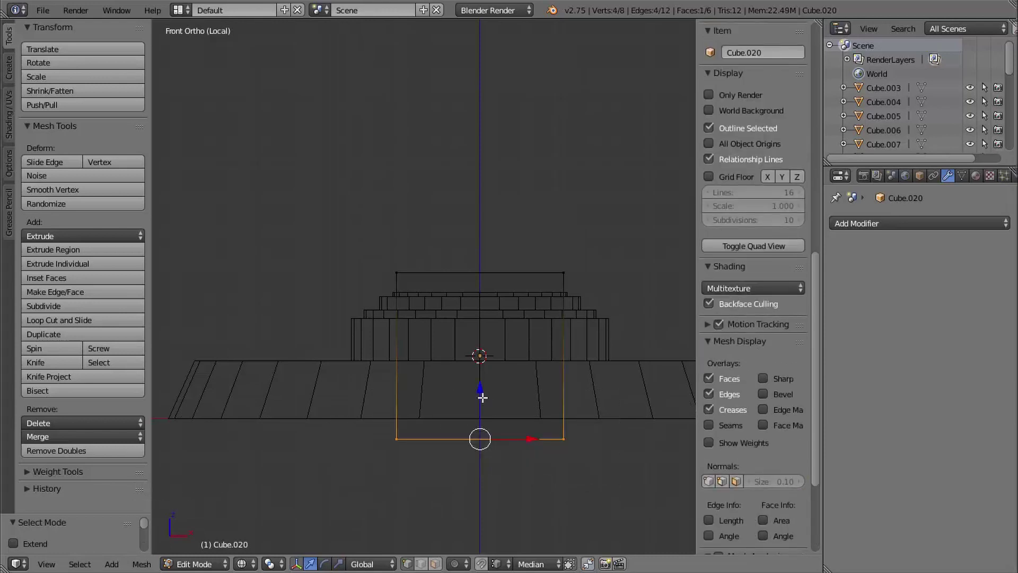
pyautogui.keyDown('ctrl'); pyautogui.moveTo(481, 390); pyautogui.dragTo(368, 391); pyautogui.keyUp('ctrl')
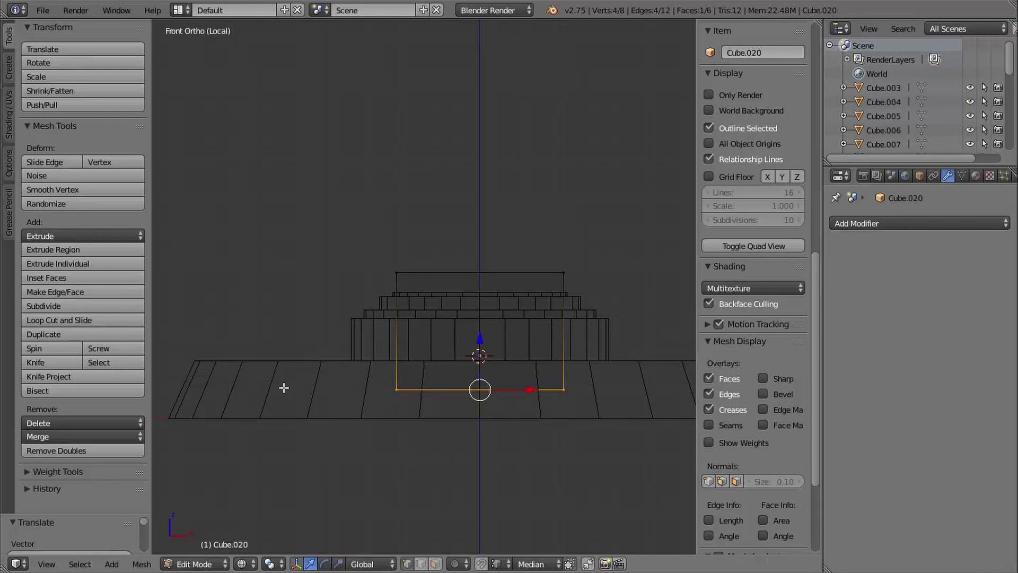
pyautogui.press('Tab')
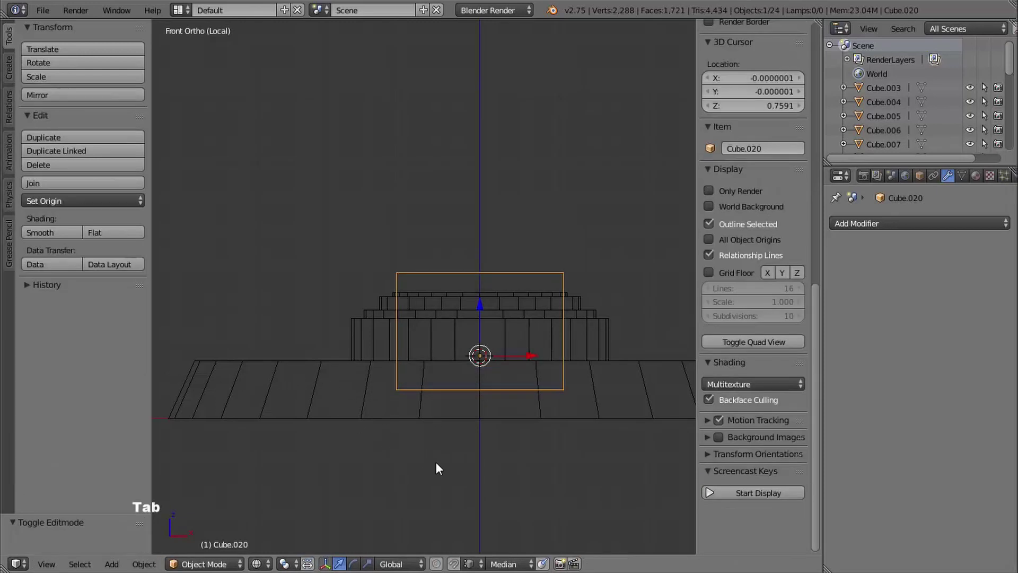
pyautogui.press('z')
pyautogui.moveTo(444, 450); pyautogui.dragTo(556, 313, button='middle')
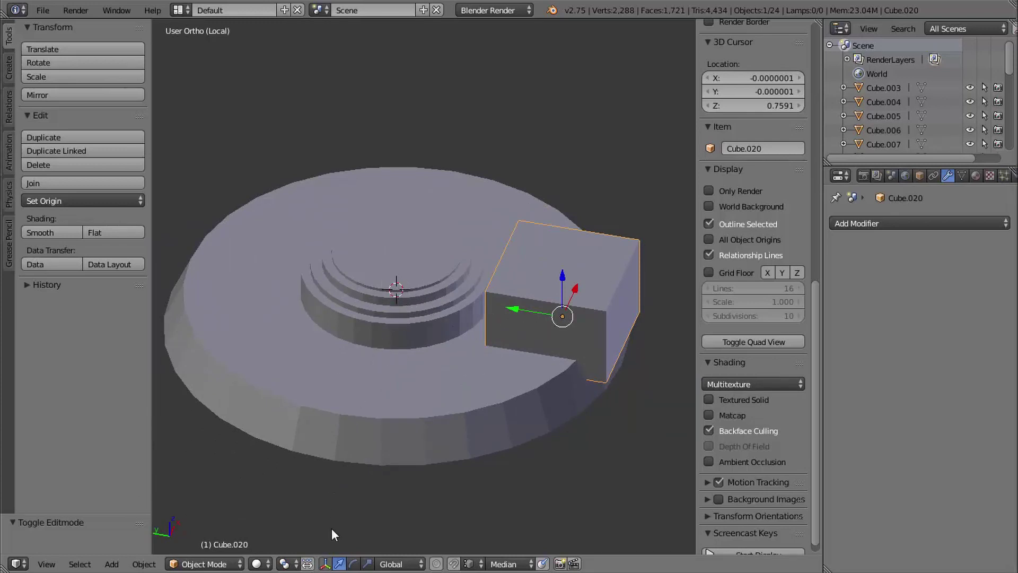
# Step: Set the pivot point to the 3D cursor, duplicate the cube, and rotate the copy -90 degrees around the Z axis
pyautogui.click(284, 564)
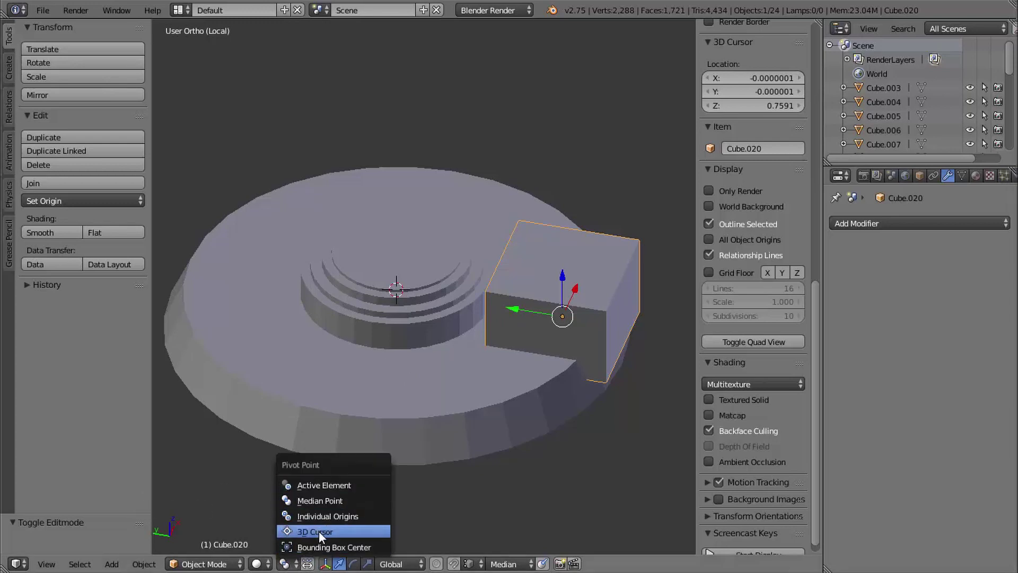
pyautogui.click(319, 532)
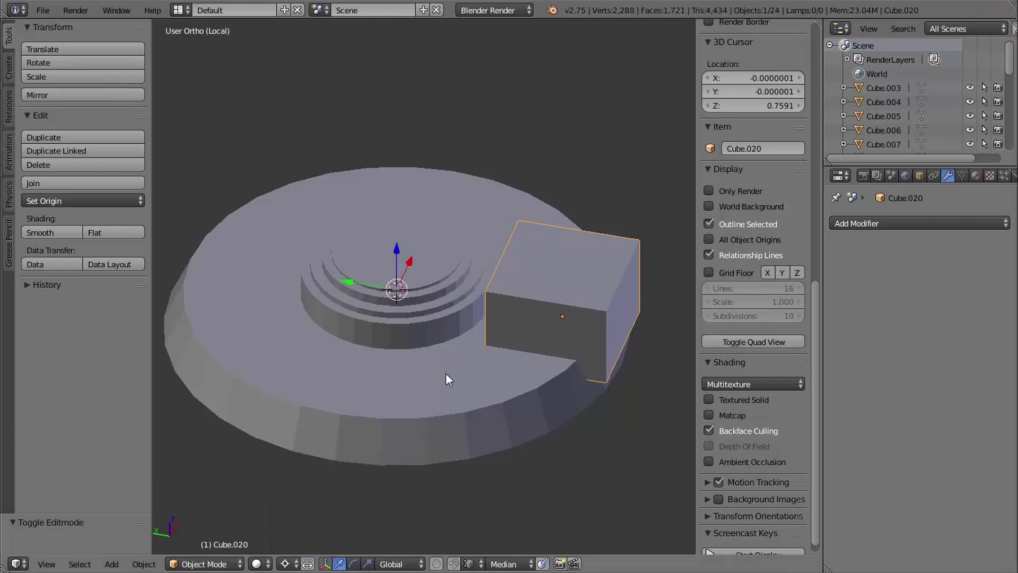
pyautogui.press('shift')
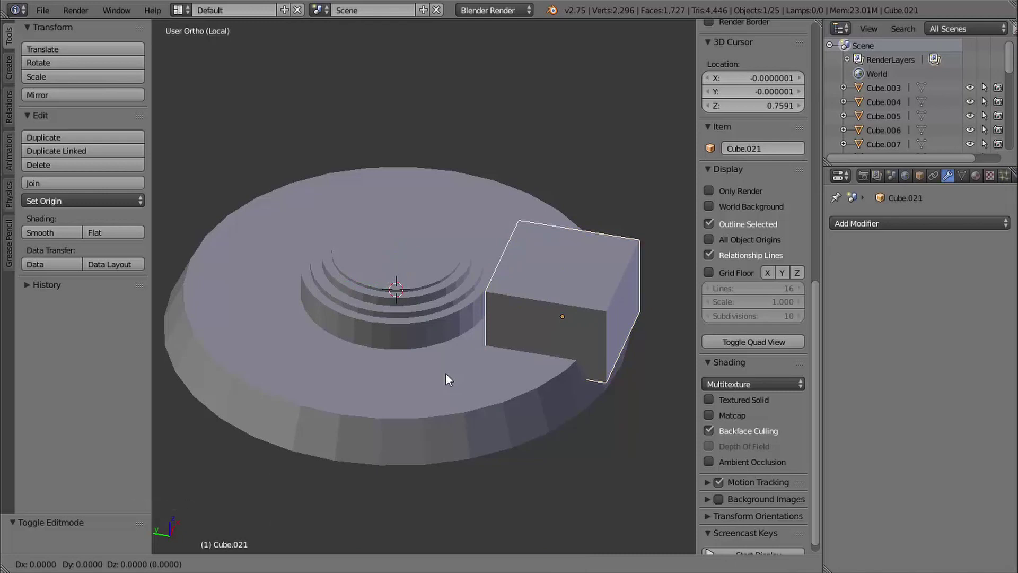
pyautogui.press('r')
pyautogui.write('z')
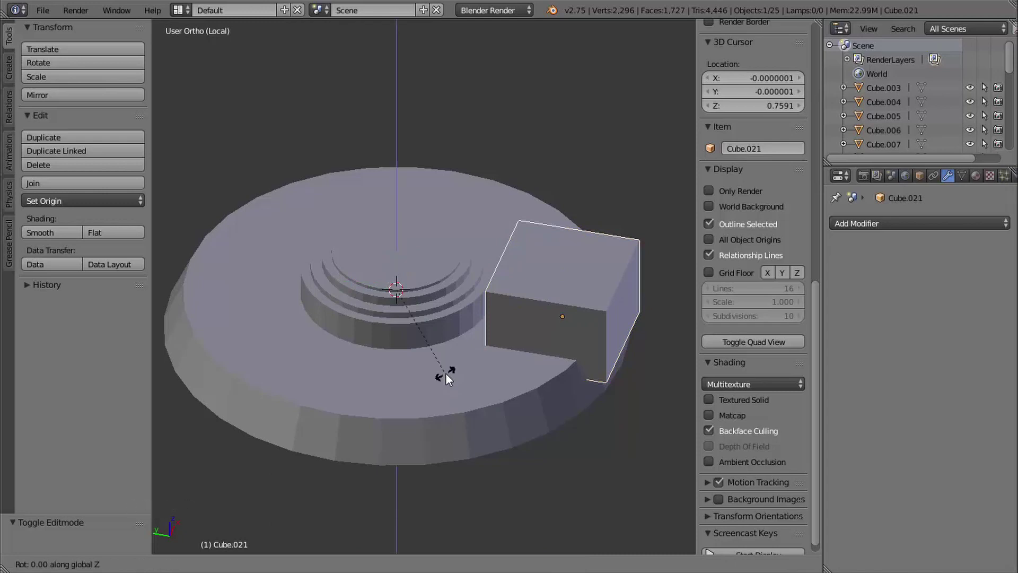
pyautogui.write('-90')
pyautogui.press('Return')
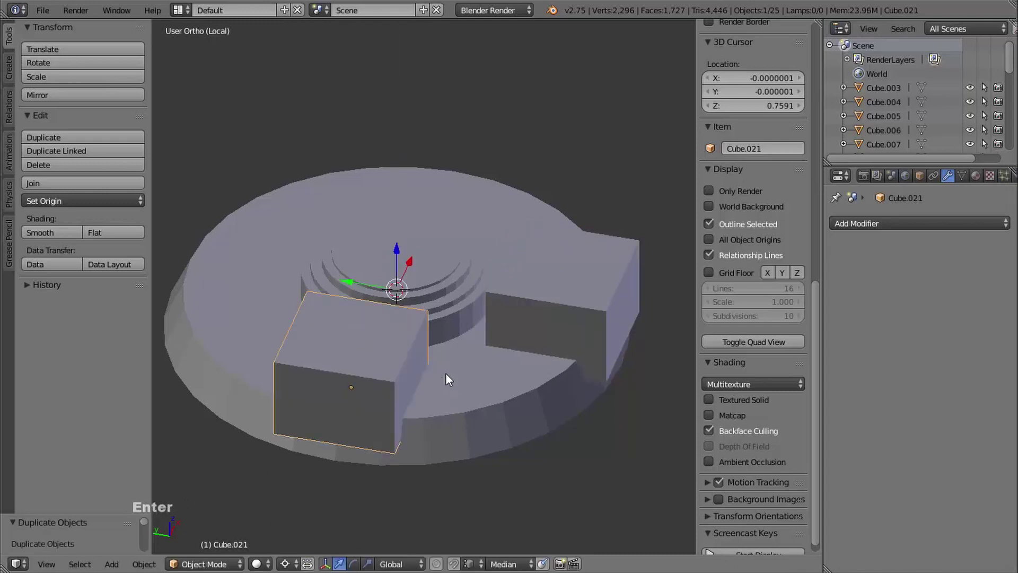
# Step: Select both cubes on the base and join them into one object
pyautogui.moveTo(445, 373); pyautogui.dragTo(420, 352, button='middle')
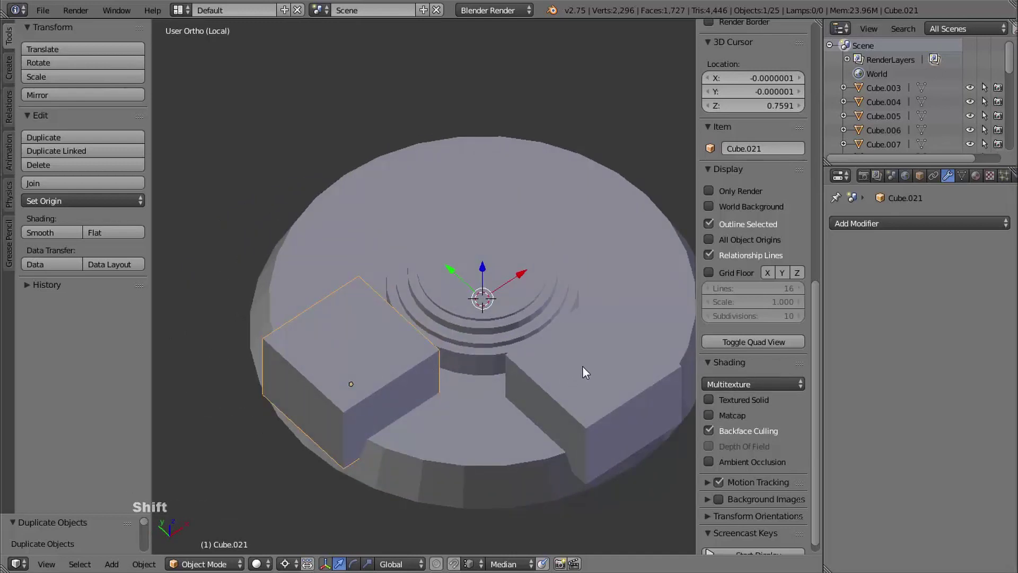
pyautogui.keyDown('shift'); pyautogui.rightClick(616, 375); pyautogui.keyUp('shift')
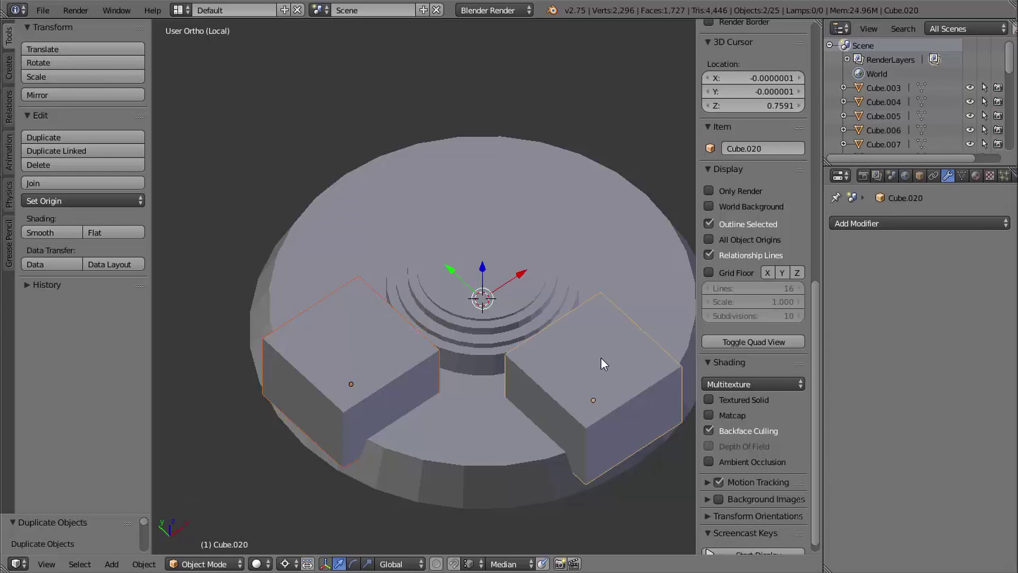
pyautogui.click(68, 182)
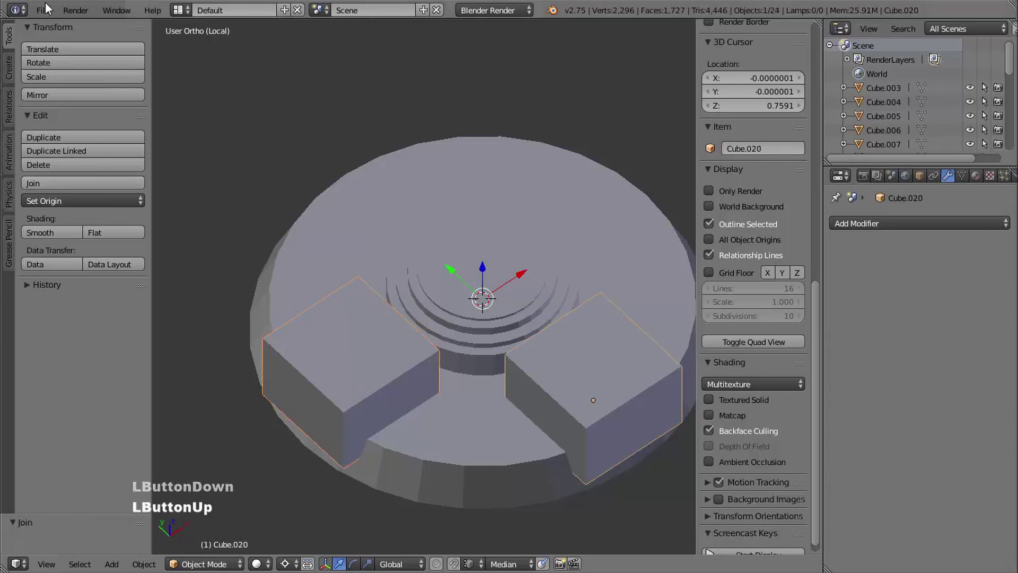
# Step: Select the machine base and add a Boolean modifier to it
pyautogui.keyDown('shift'); pyautogui.moveTo(292, 181); pyautogui.dragTo(319, 249, button='middle'); pyautogui.keyUp('shift')
pyautogui.moveTo(318, 249); pyautogui.dragTo(371, 277, button='middle')
pyautogui.keyDown('shift'); pyautogui.moveTo(371, 277); pyautogui.dragTo(425, 288, button='middle'); pyautogui.keyUp('shift')
pyautogui.rightClick(440, 395)
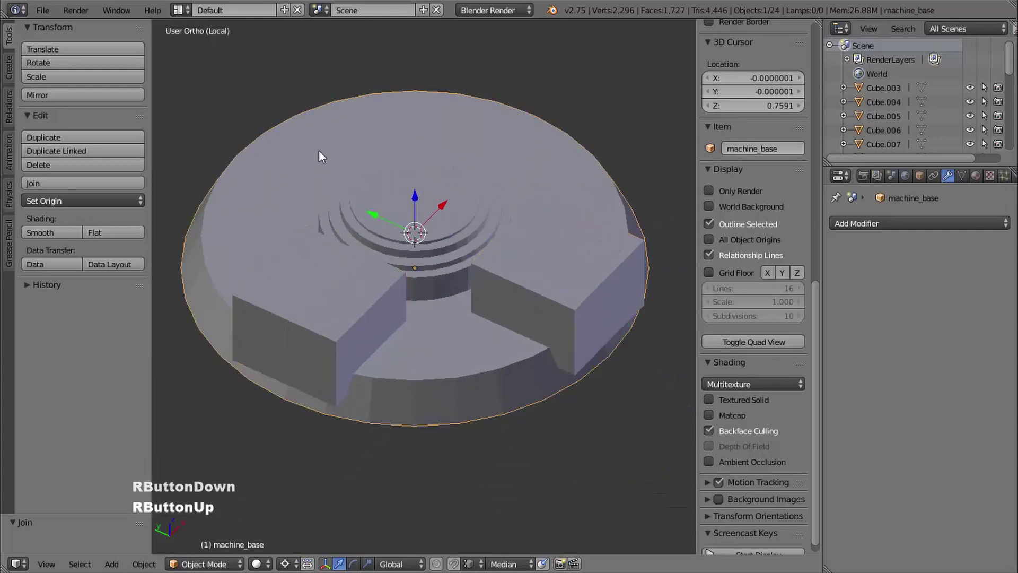
pyautogui.keyDown('shift'); pyautogui.moveTo(500, 331); pyautogui.dragTo(562, 334, button='middle'); pyautogui.keyUp('shift')
pyautogui.moveTo(486, 357); pyautogui.dragTo(562, 319, button='middle')
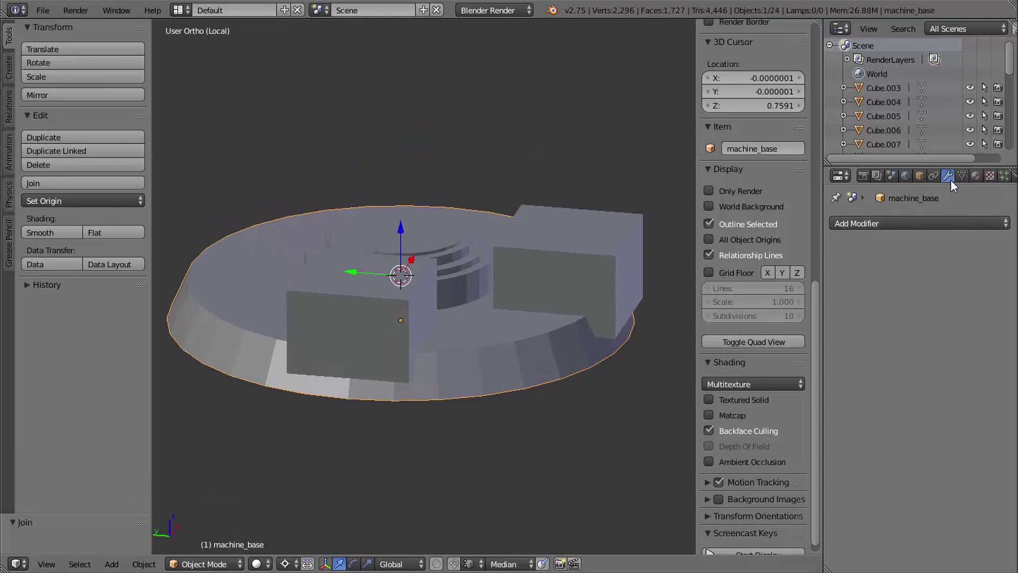
pyautogui.click(896, 224)
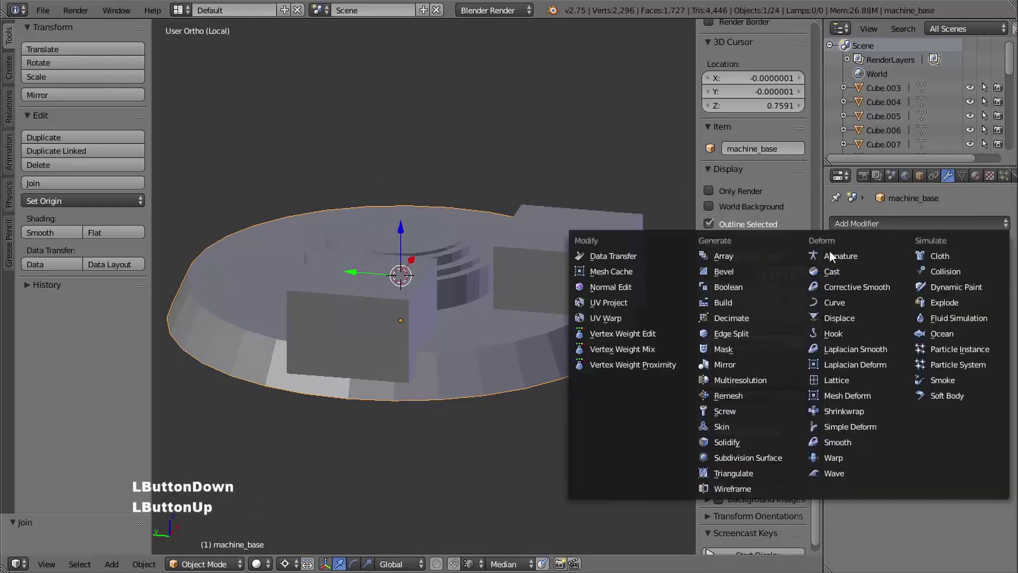
pyautogui.click(742, 284)
# Step: Pick the joined cubes as the target object of the base's Boolean modifier
pyautogui.keyDown('shift'); pyautogui.moveTo(571, 276); pyautogui.dragTo(526, 276, button='middle'); pyautogui.keyUp('shift')
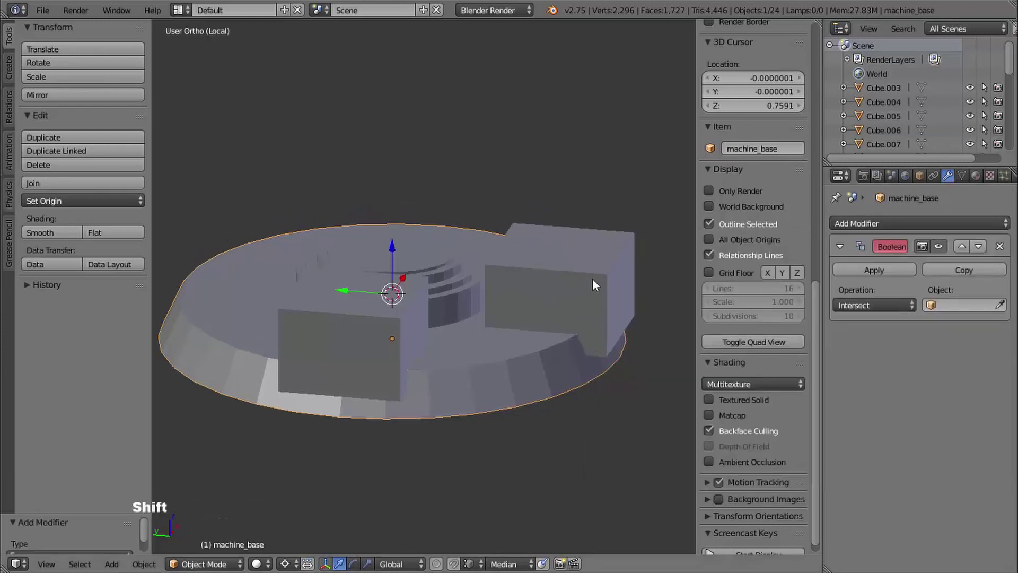
pyautogui.keyDown('shift'); pyautogui.moveTo(593, 279); pyautogui.dragTo(597, 232, button='middle'); pyautogui.keyUp('shift')
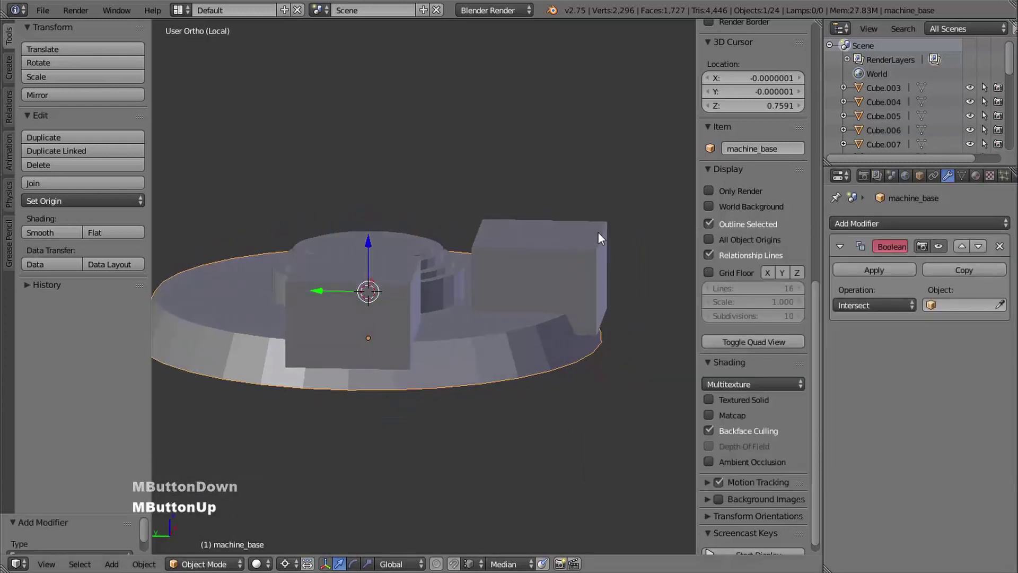
pyautogui.click(1001, 305)
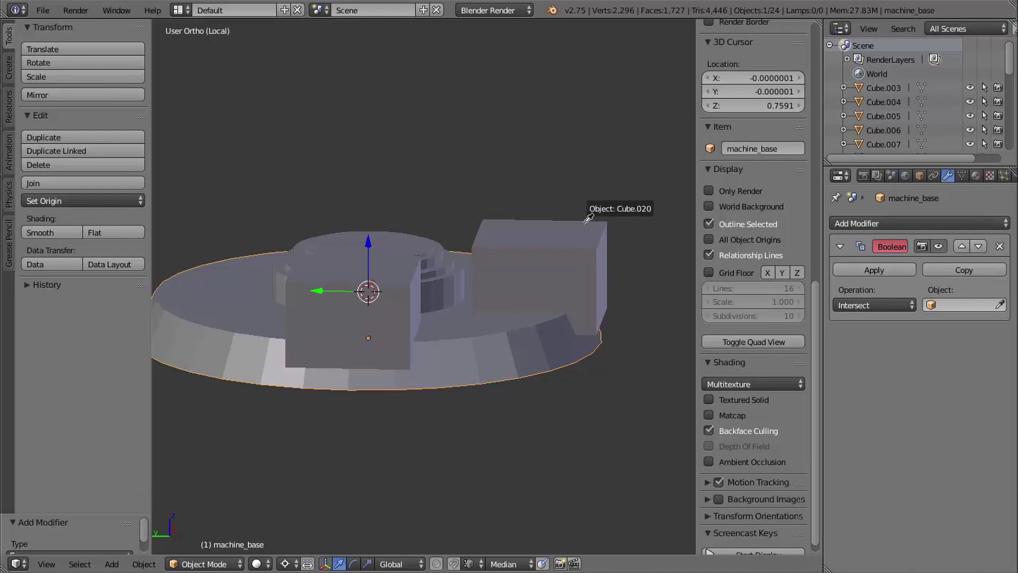
pyautogui.click(602, 223)
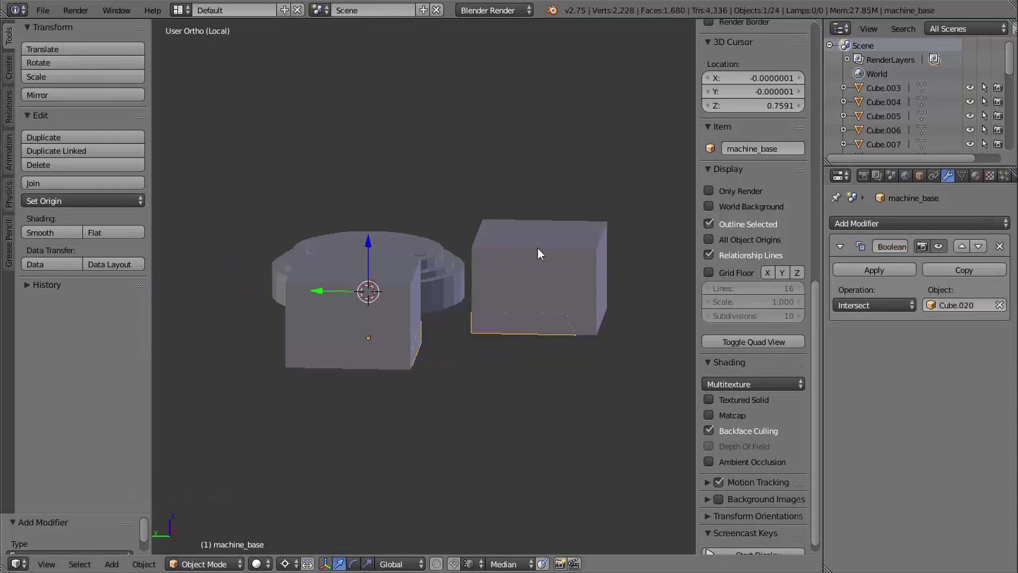
# Step: Set the base's Boolean operation to Difference and hide the joined cutter cubes
pyautogui.click(879, 304)
pyautogui.click(877, 252)
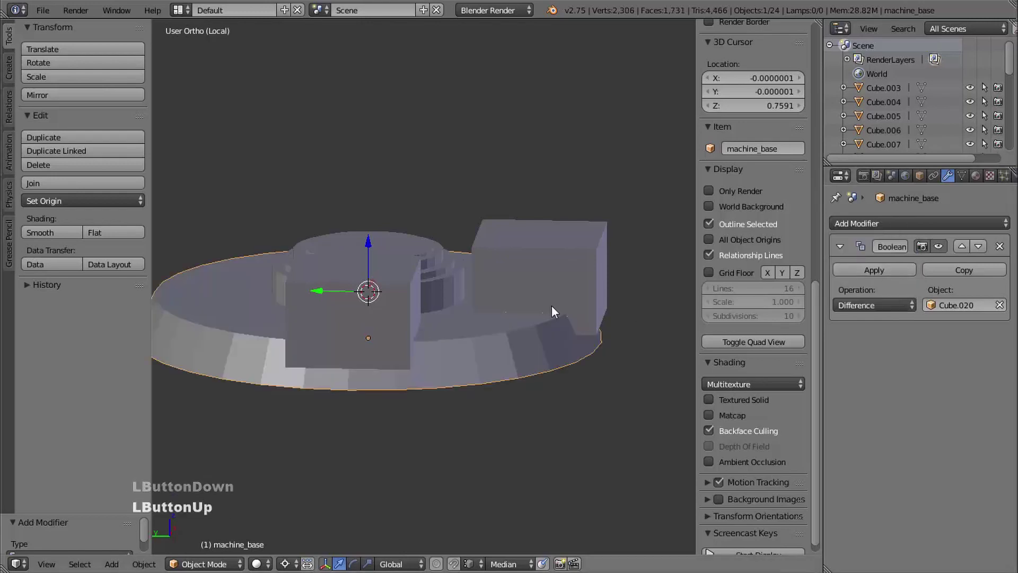
pyautogui.moveTo(625, 343); pyautogui.dragTo(630, 340, button='middle')
pyautogui.rightClick(604, 255)
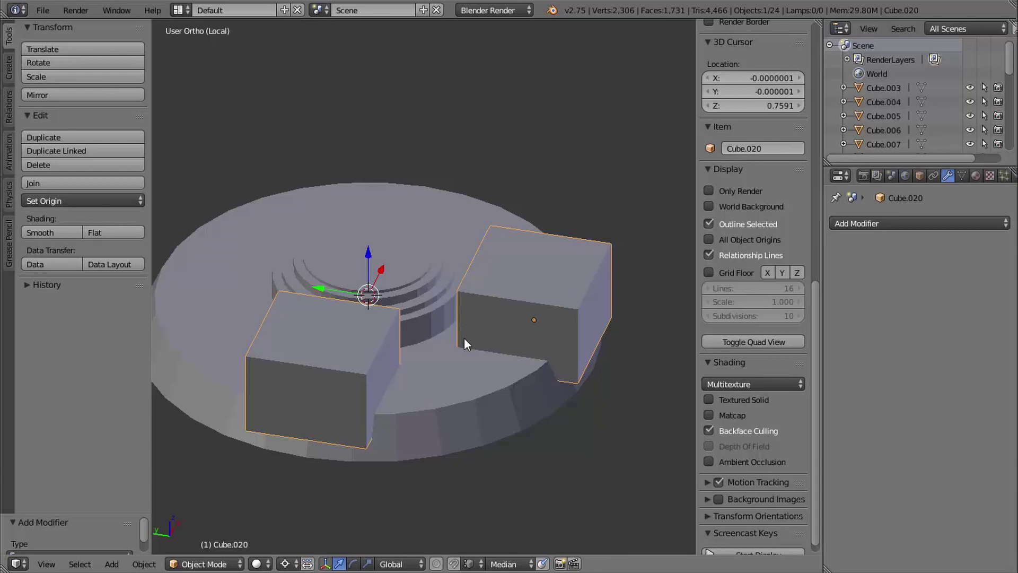
pyautogui.press('h')
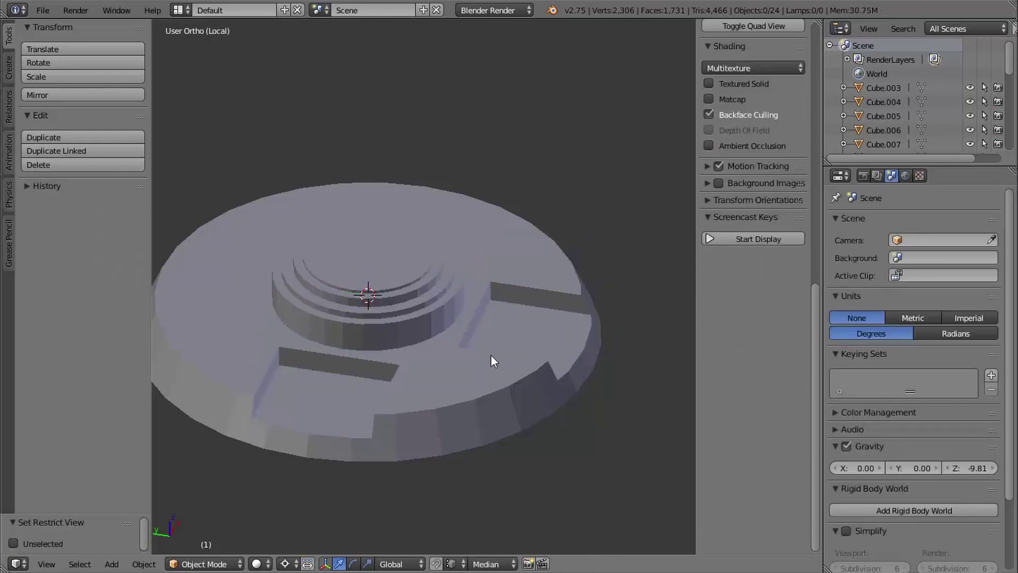
# Step: Apply the Boolean modifier to the machine base and hide every other object
pyautogui.moveTo(491, 354)
pyautogui.mouseDown(button='middle')
pyautogui.moveTo(485, 370)
pyautogui.moveTo(477, 358)
pyautogui.mouseUp(button='middle')
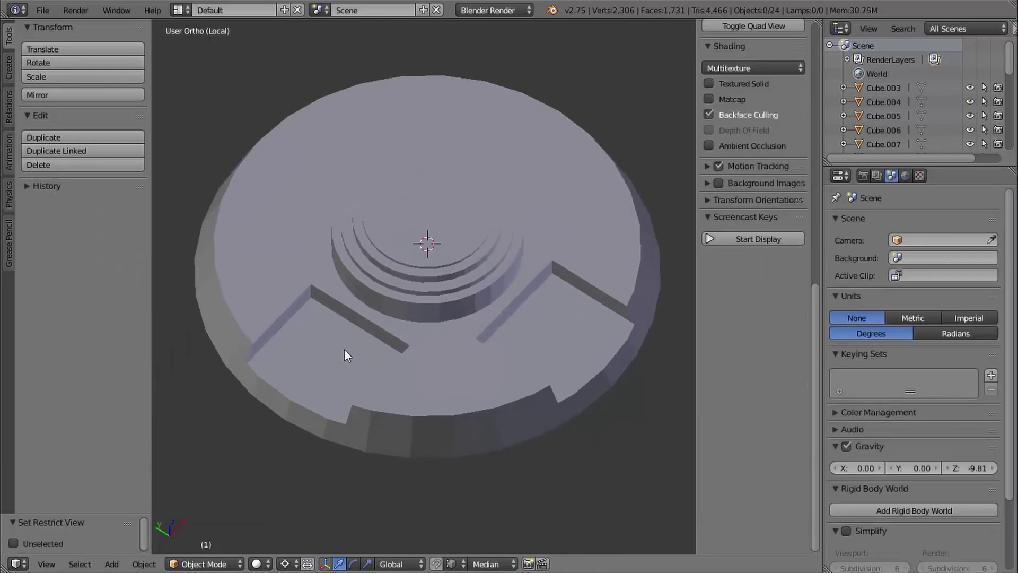
pyautogui.moveTo(345, 349); pyautogui.dragTo(381, 349, button='middle')
pyautogui.moveTo(503, 378); pyautogui.dragTo(336, 311, button='middle')
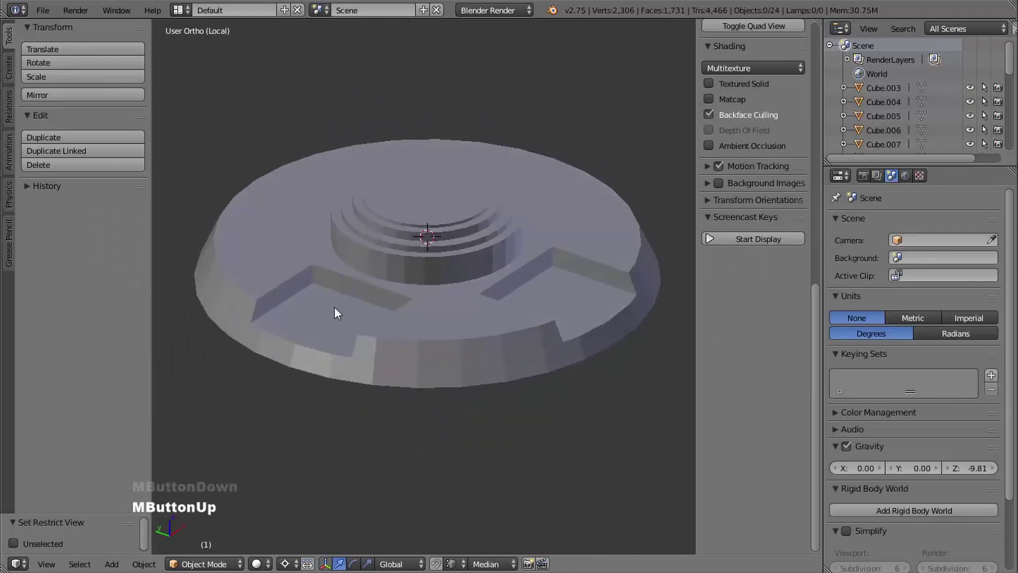
pyautogui.moveTo(443, 348); pyautogui.dragTo(562, 340, button='middle')
pyautogui.rightClick(581, 316)
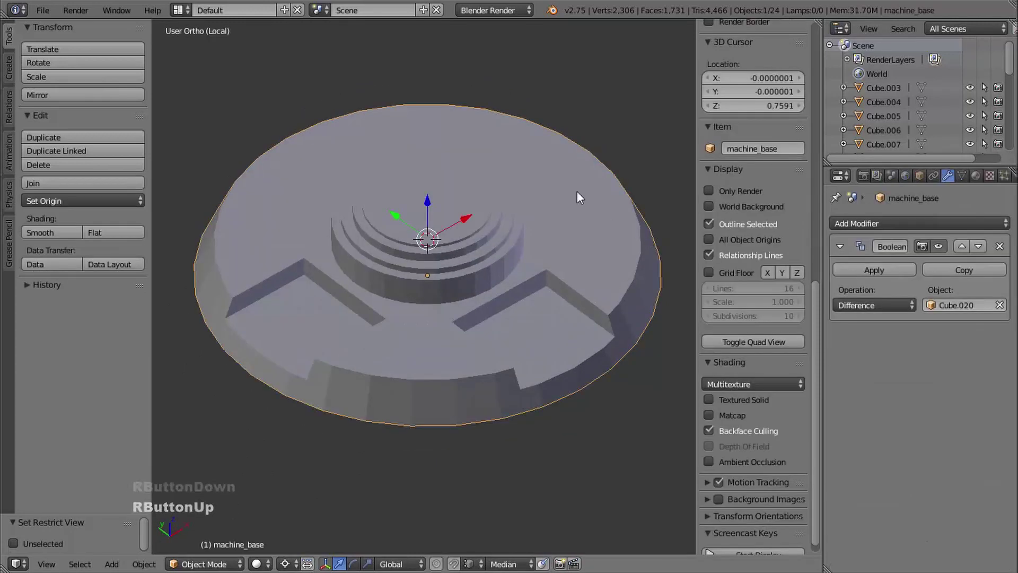
pyautogui.click(880, 270)
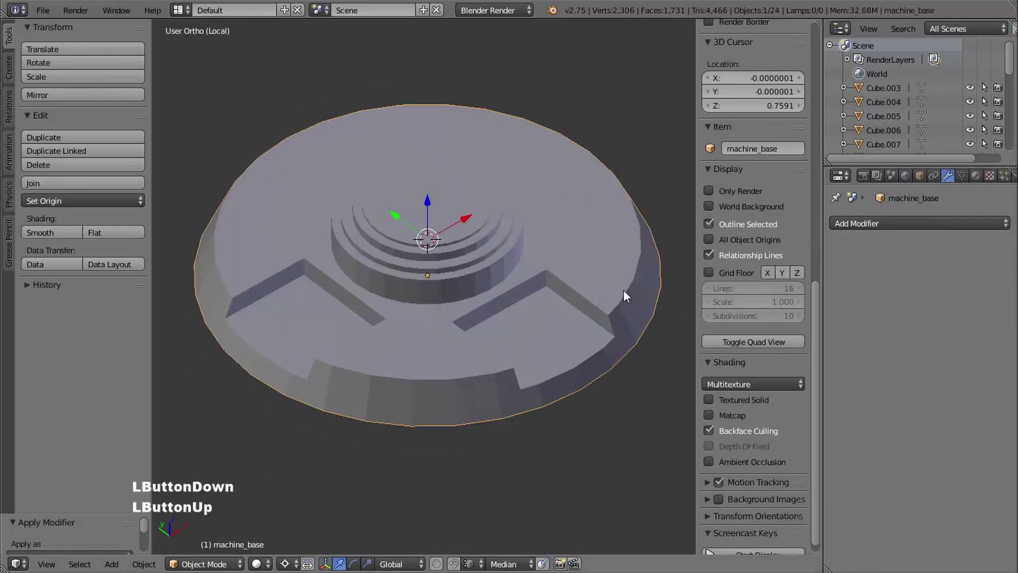
pyautogui.keyDown('shift'); pyautogui.moveTo(540, 296); pyautogui.dragTo(637, 345, button='middle'); pyautogui.keyUp('shift')
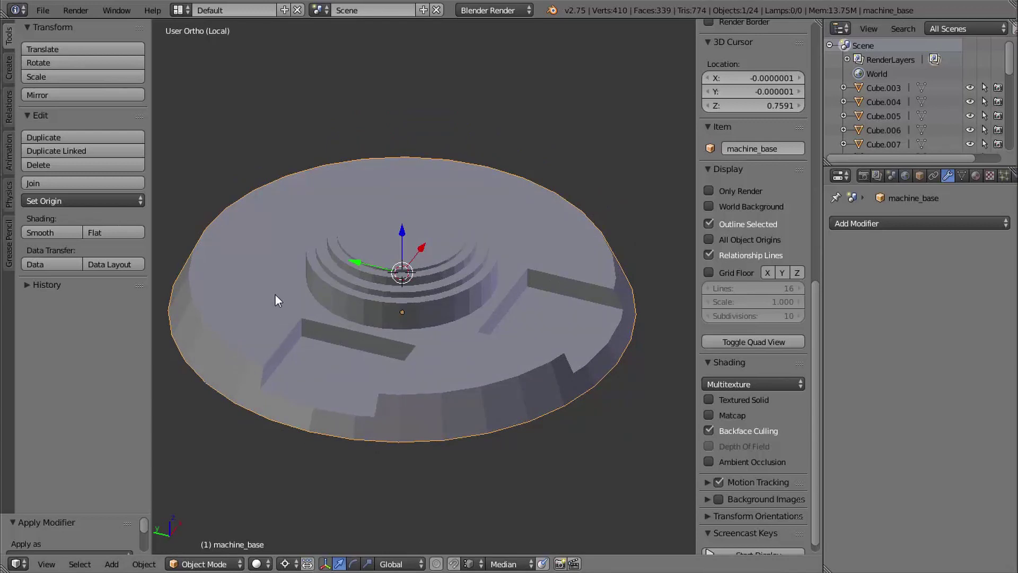
pyautogui.hotkey('shift', 'h')
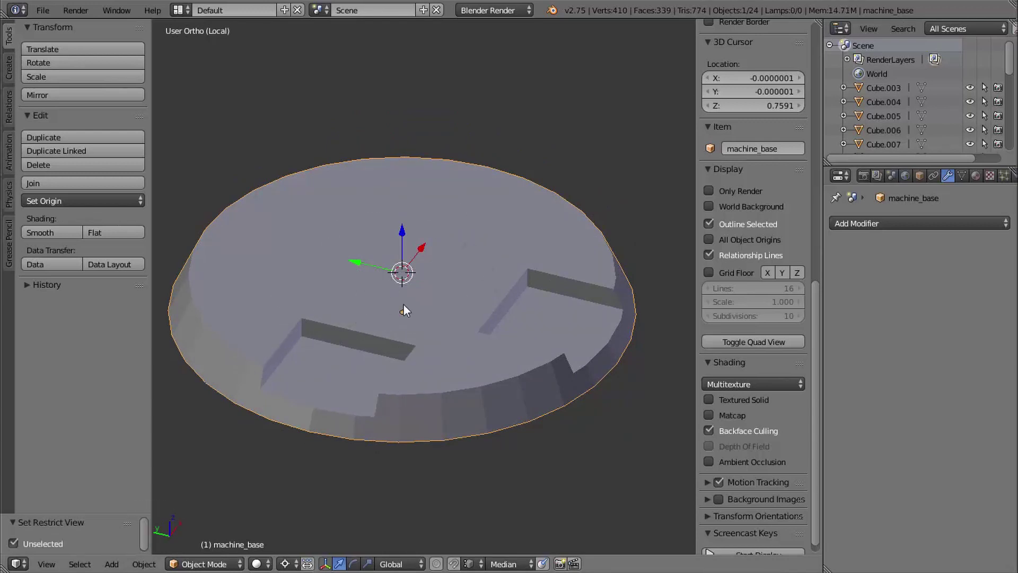
# Step: In face select mode, select the base's large top face and bevel its outline by about 0.115 with one segment
pyautogui.press('Tab')
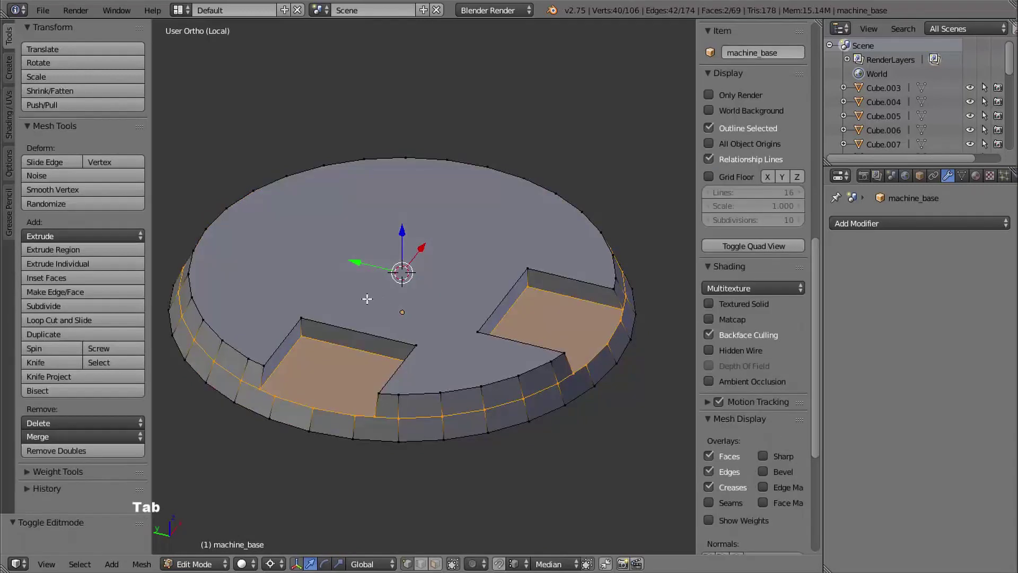
pyautogui.hotkey('ctrl', 'Tab')
pyautogui.click(315, 276)
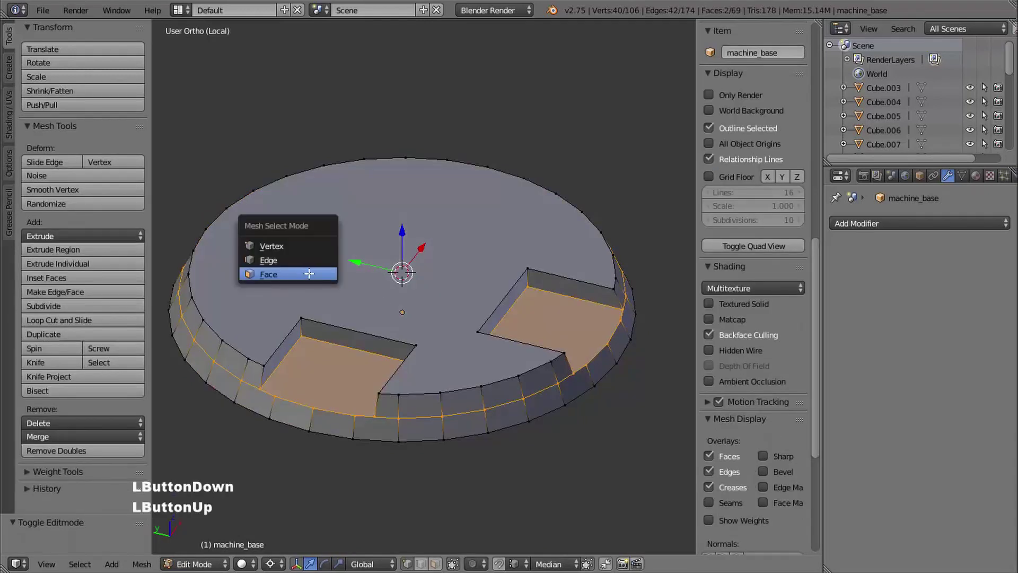
pyautogui.rightClick(469, 254)
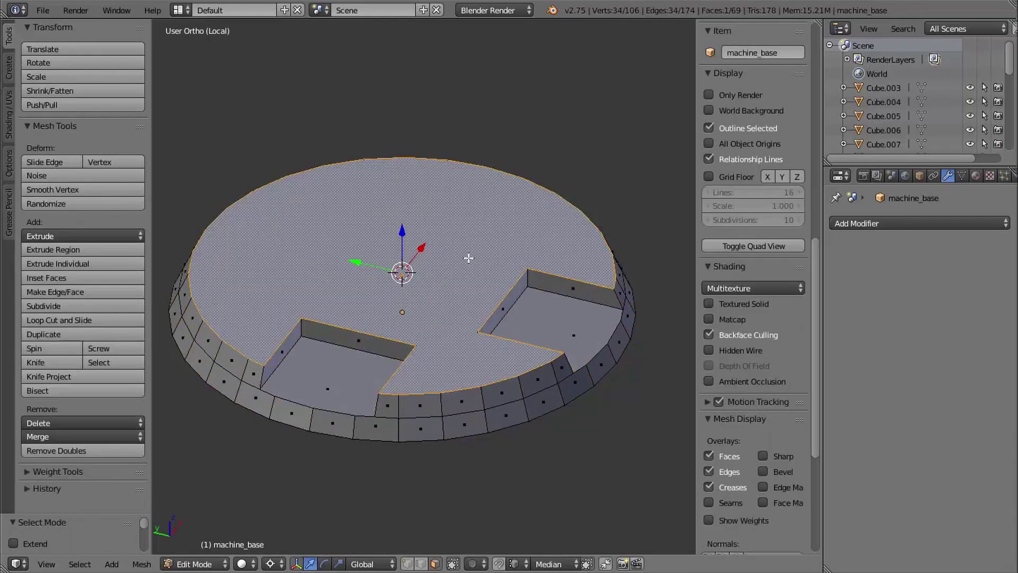
pyautogui.keyDown('shift'); pyautogui.moveTo(455, 350); pyautogui.dragTo(478, 345, button='middle'); pyautogui.keyUp('shift')
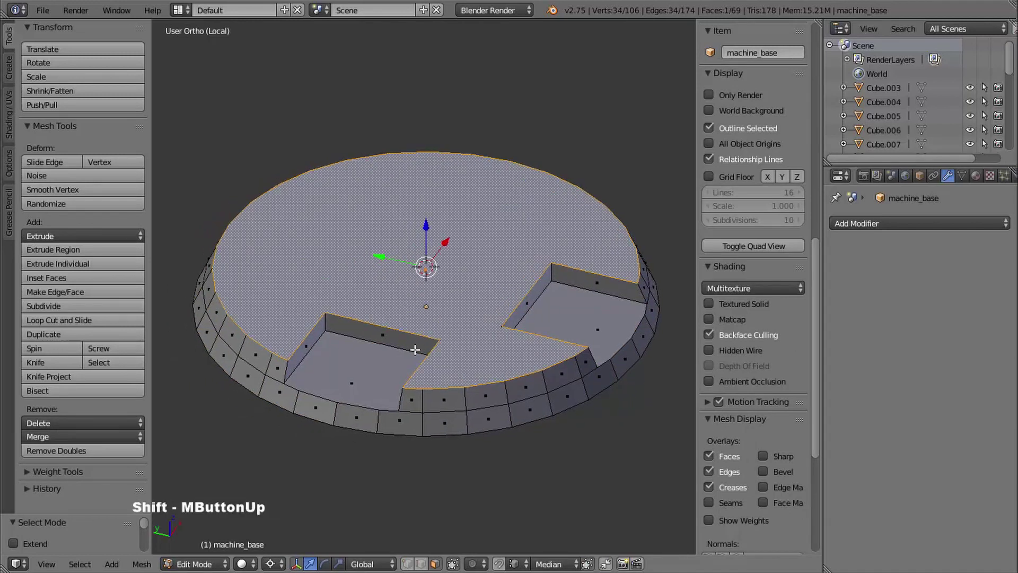
pyautogui.hotkey('ctrl', 'b')
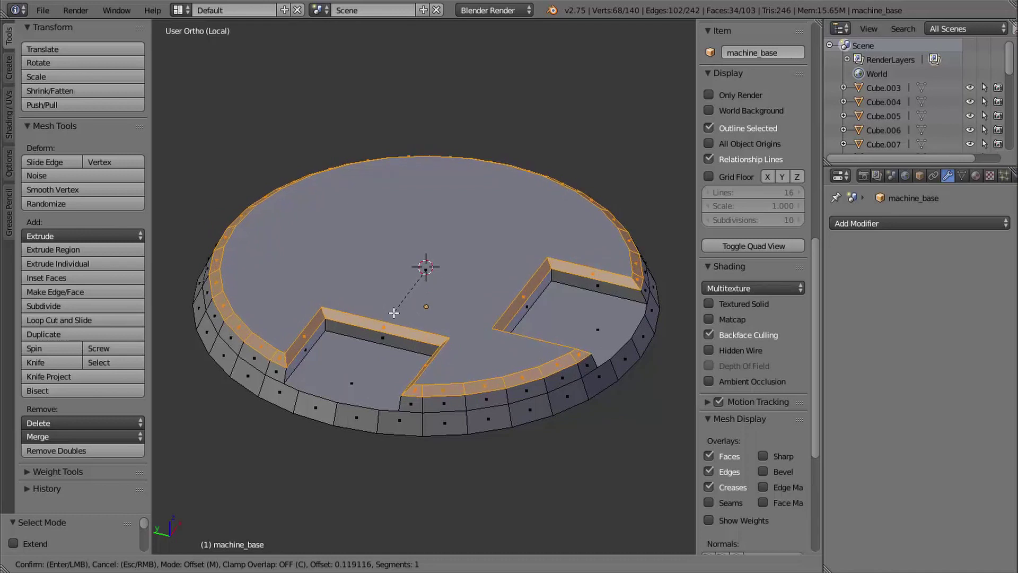
pyautogui.press('shift')
pyautogui.keyDown('shift'); pyautogui.click(384, 316); pyautogui.keyUp('shift')
pyautogui.moveTo(383, 337); pyautogui.dragTo(366, 302, button='middle')
# Step: Enlarge and expand the Bevel operation's settings to review them, and return to Object Mode
pyautogui.click(74, 521)
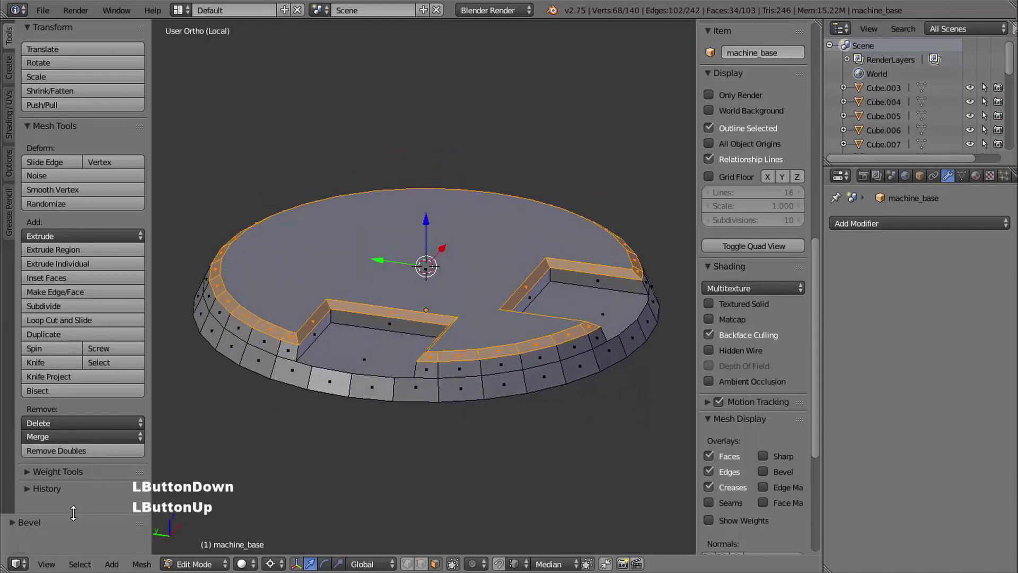
pyautogui.moveTo(74, 513); pyautogui.dragTo(85, 285)
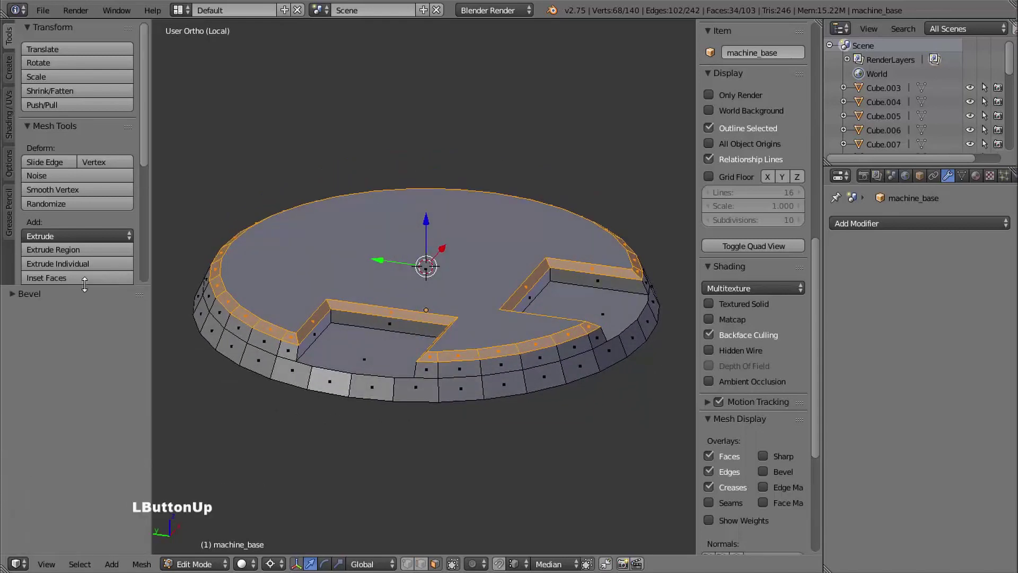
pyautogui.click(12, 292)
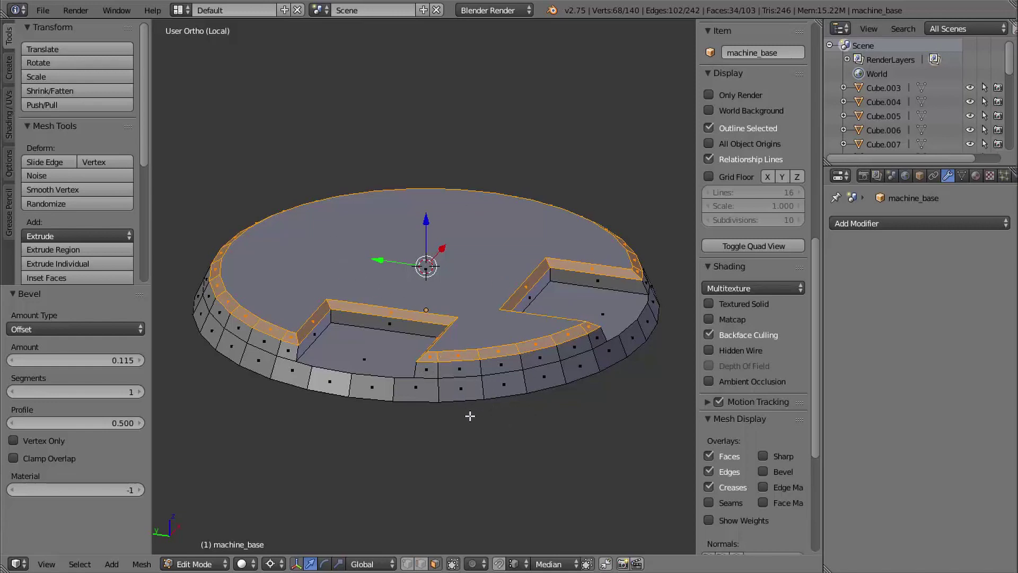
pyautogui.press('Tab')
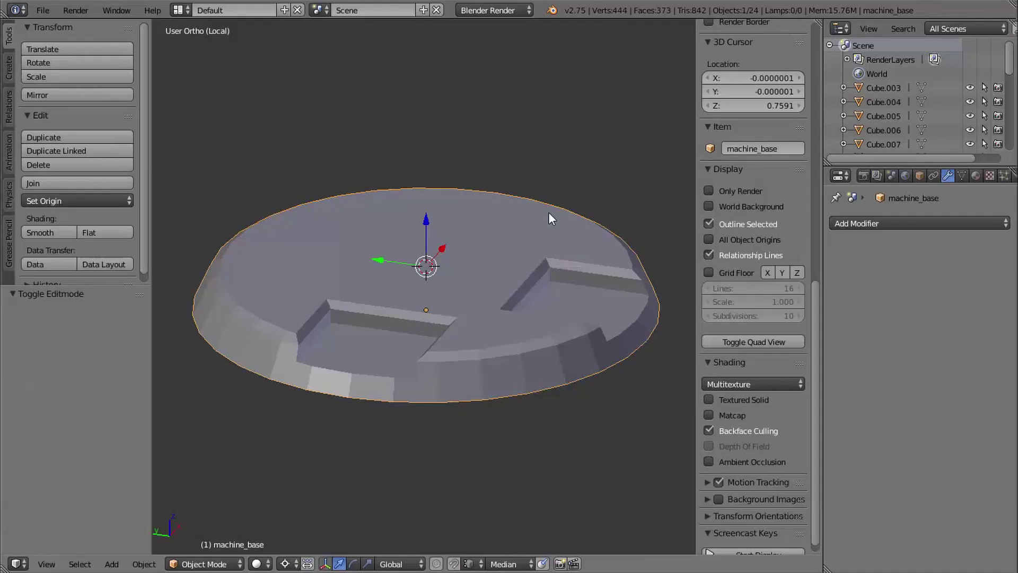
# Step: Shade the machine base smooth and enable Auto Smooth for its mesh normals
pyautogui.moveTo(552, 218); pyautogui.dragTo(463, 398, button='middle')
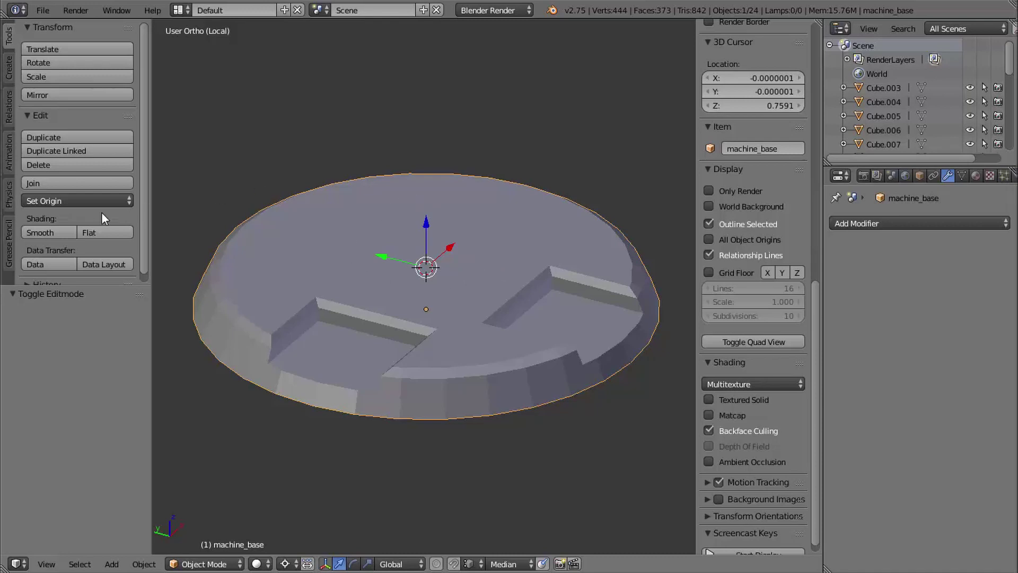
pyautogui.click(55, 232)
pyautogui.moveTo(402, 224); pyautogui.dragTo(324, 253, button='middle')
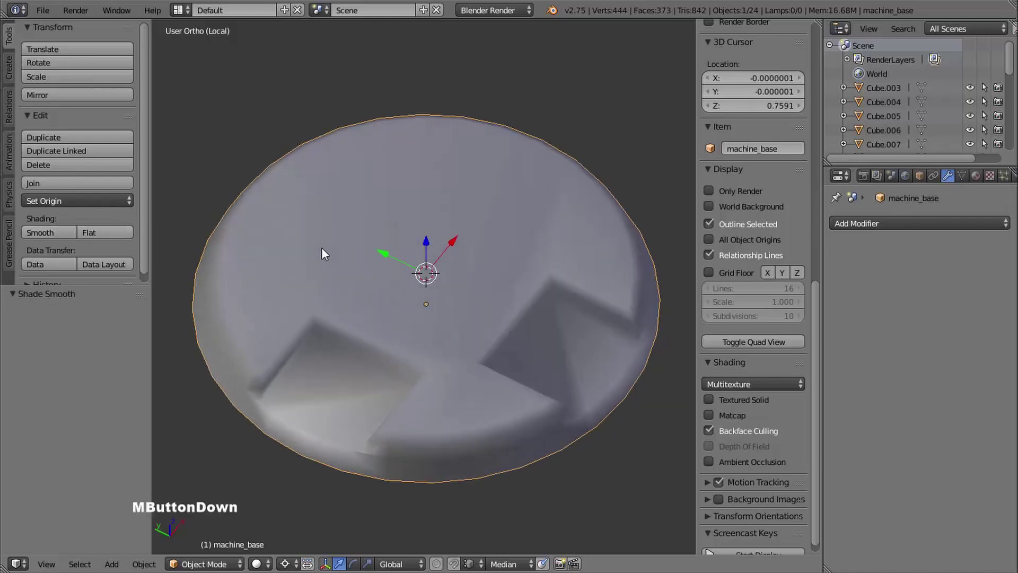
pyautogui.moveTo(498, 342); pyautogui.dragTo(535, 324, button='middle')
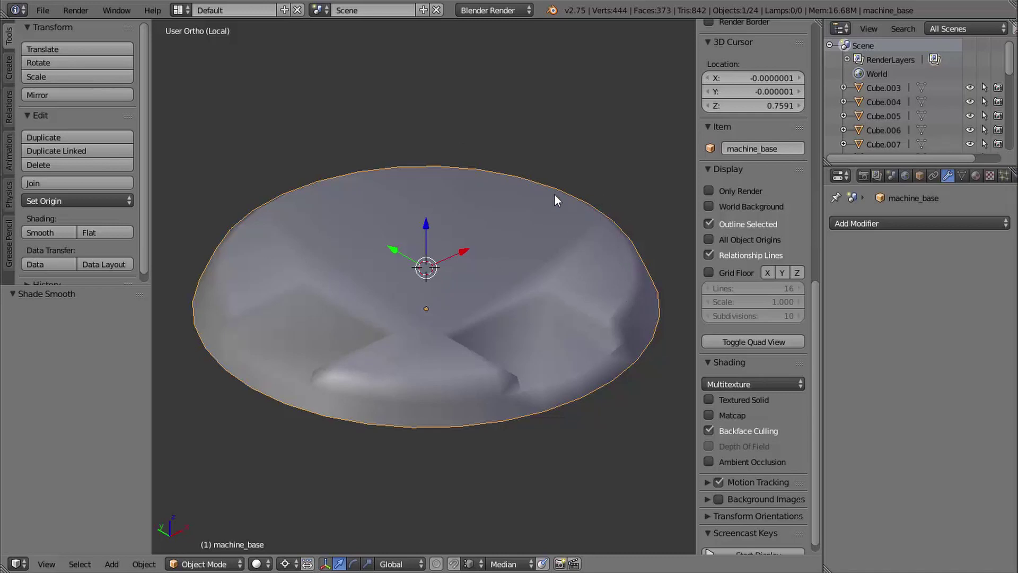
pyautogui.click(962, 176)
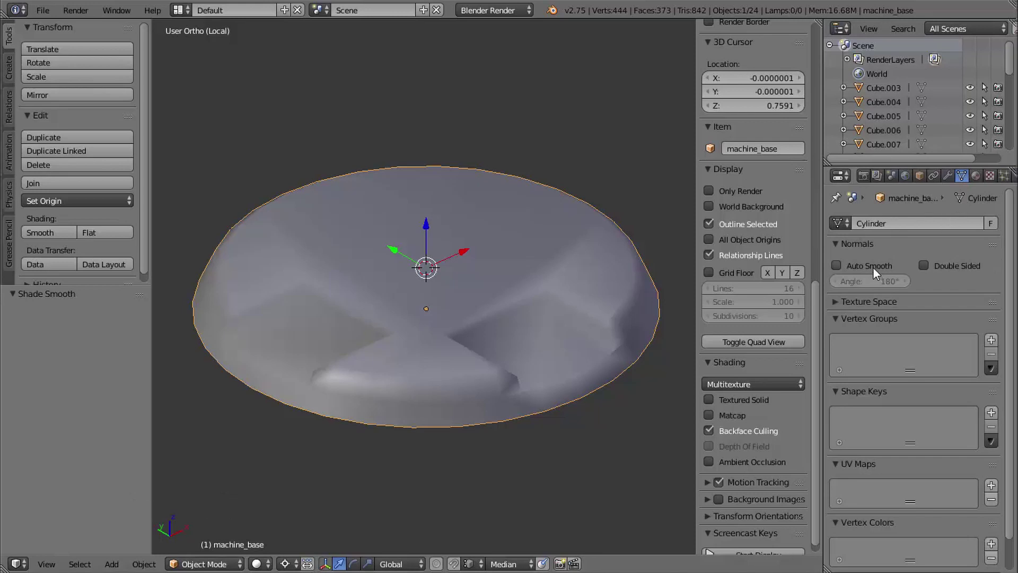
pyautogui.click(836, 264)
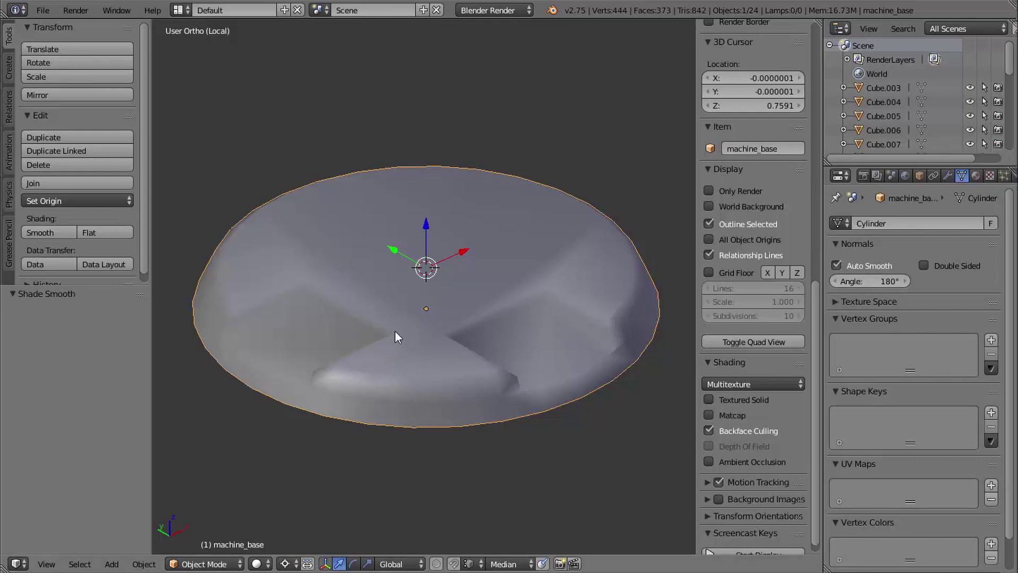
# Step: Mark the edges around the base's large top face as sharp and clear the selection
pyautogui.moveTo(394, 330); pyautogui.dragTo(459, 306, button='middle')
pyautogui.press('Tab')
pyautogui.rightClick(381, 139)
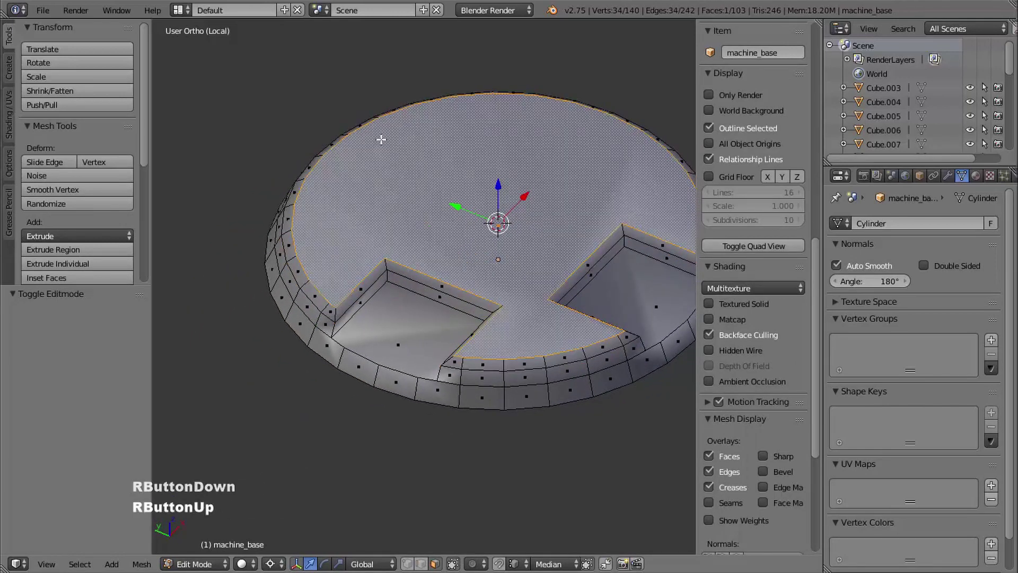
pyautogui.keyDown('shift'); pyautogui.moveTo(423, 270); pyautogui.dragTo(447, 267, button='middle'); pyautogui.keyUp('shift')
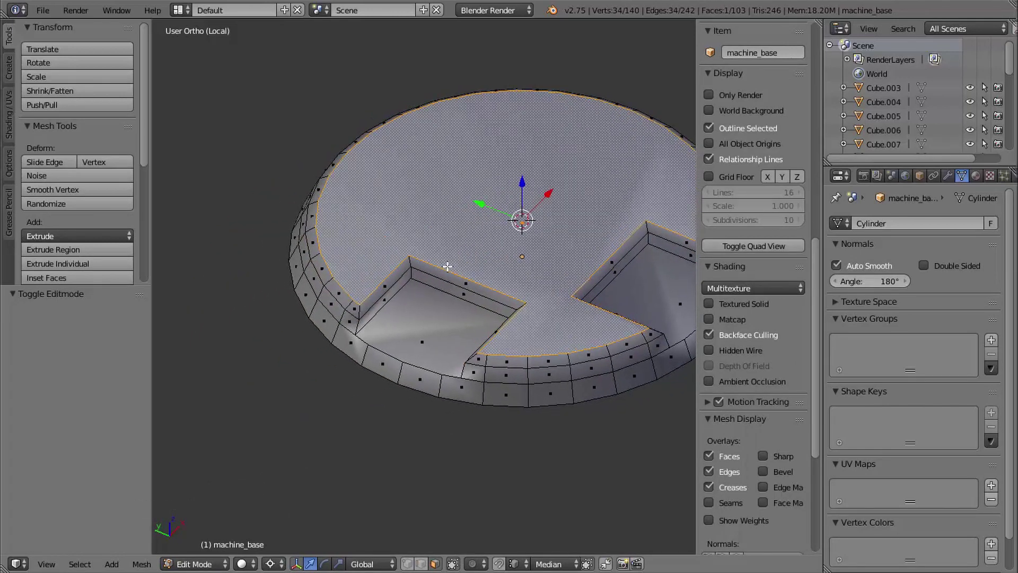
pyautogui.hotkey('ctrl', 'e')
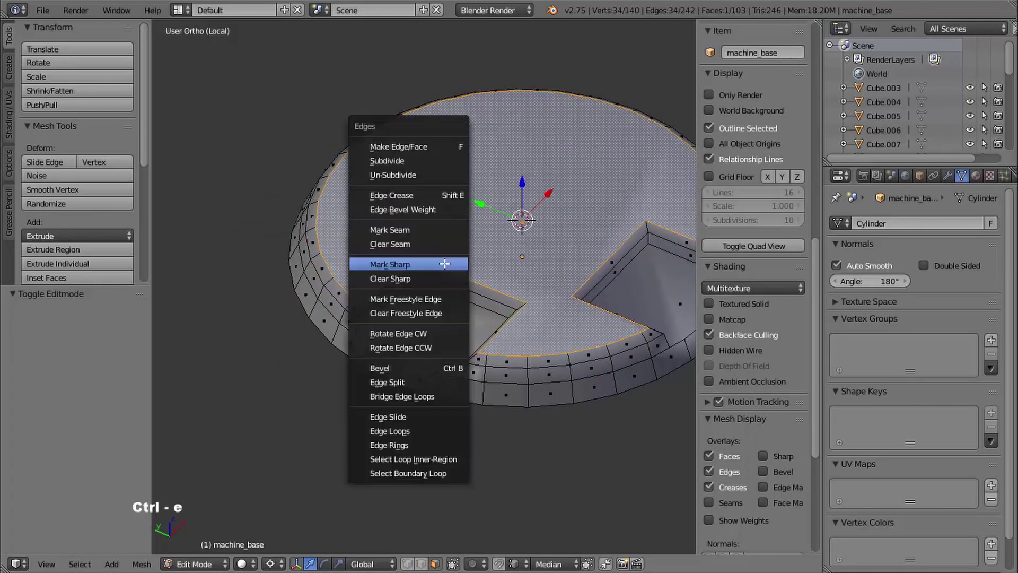
pyautogui.click(405, 264)
pyautogui.keyDown('shift'); pyautogui.moveTo(393, 270); pyautogui.dragTo(456, 238, button='middle'); pyautogui.keyUp('shift')
pyautogui.press('a')
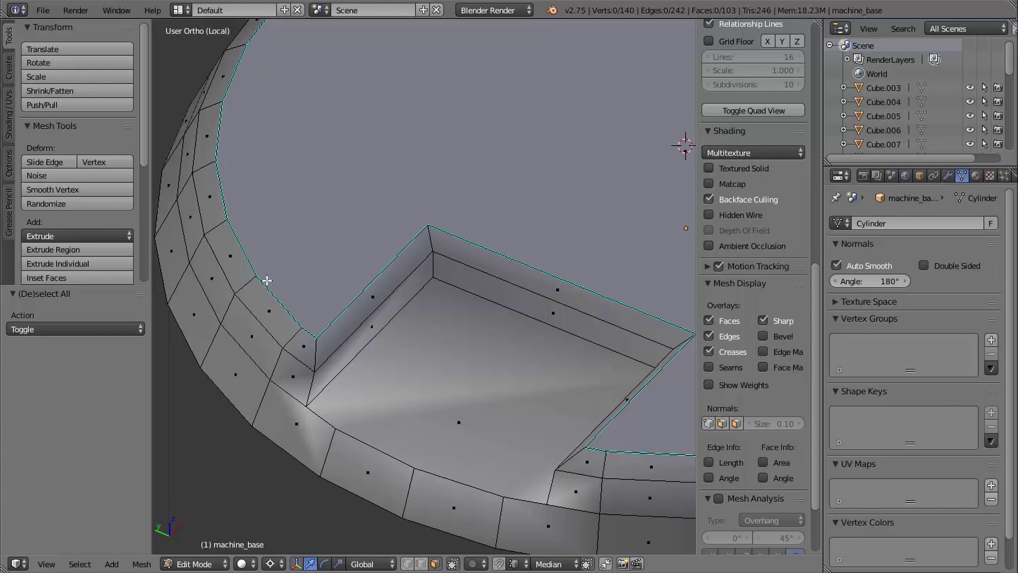
# Step: In edge select mode, select the lower edge loop of the rim bevel and mark it as sharp
pyautogui.moveTo(402, 311)
pyautogui.keyDown('shift'); pyautogui.mouseDown(button='middle')
pyautogui.moveTo(457, 269)
pyautogui.moveTo(390, 325)
pyautogui.moveTo(443, 317)
pyautogui.moveTo(421, 305)
pyautogui.mouseUp(button='middle'); pyautogui.keyUp('shift')
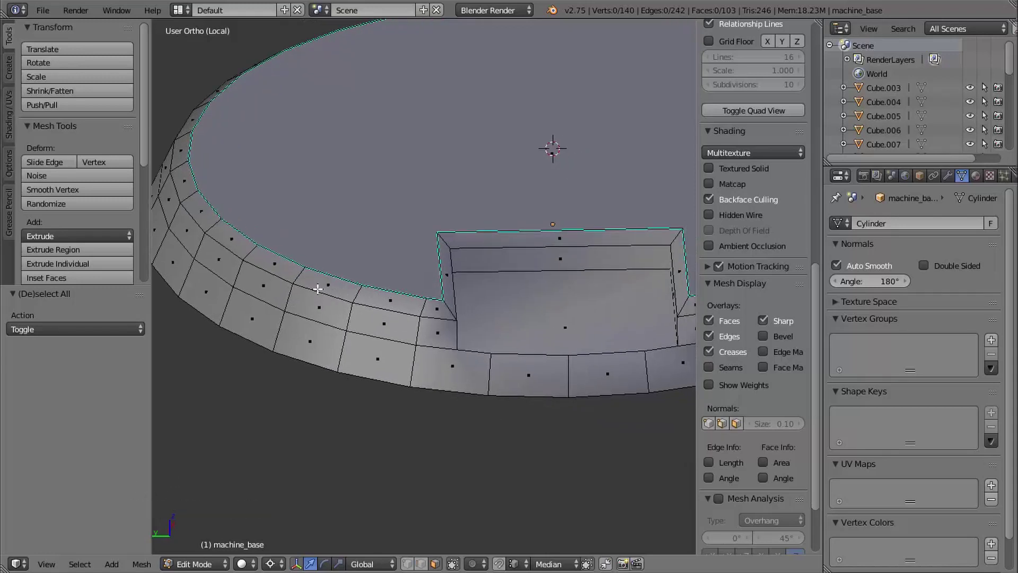
pyautogui.hotkey('ctrl', 'Tab')
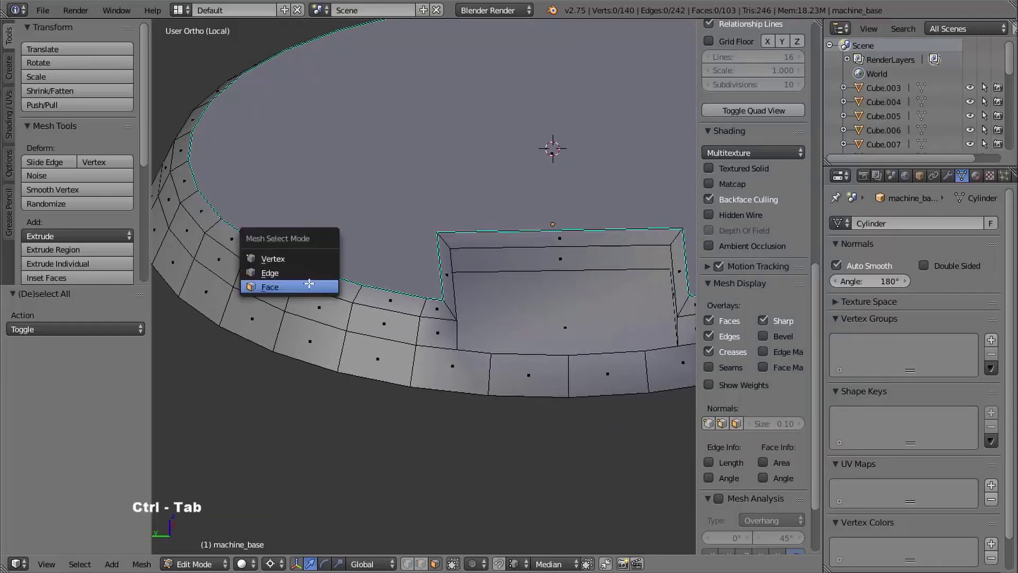
pyautogui.click(312, 272)
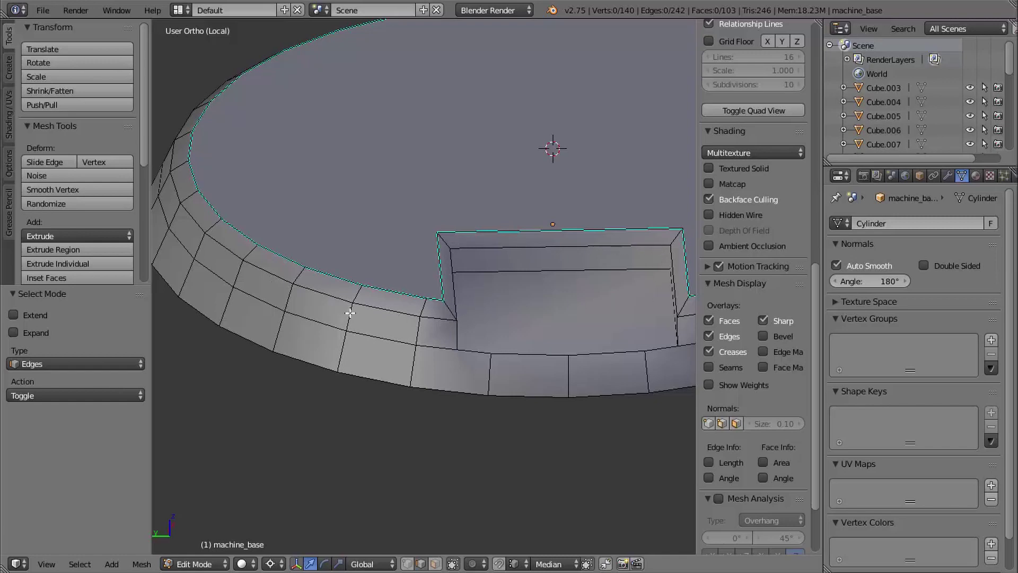
pyautogui.keyDown('alt'); pyautogui.rightClick(381, 306); pyautogui.keyUp('alt')
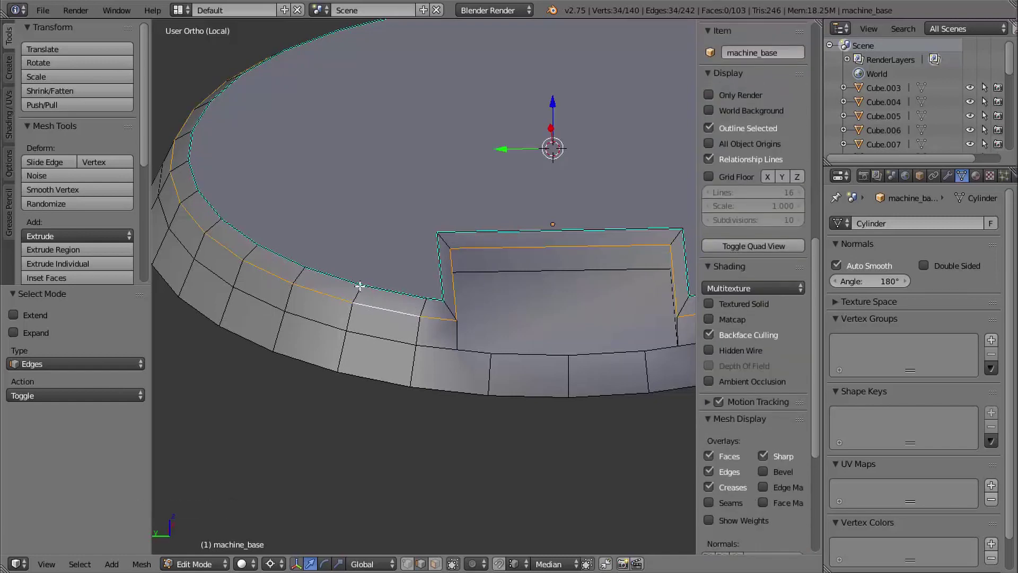
pyautogui.keyDown('ctrl'); pyautogui.moveTo(433, 292); pyautogui.dragTo(322, 284, button='middle'); pyautogui.keyUp('ctrl')
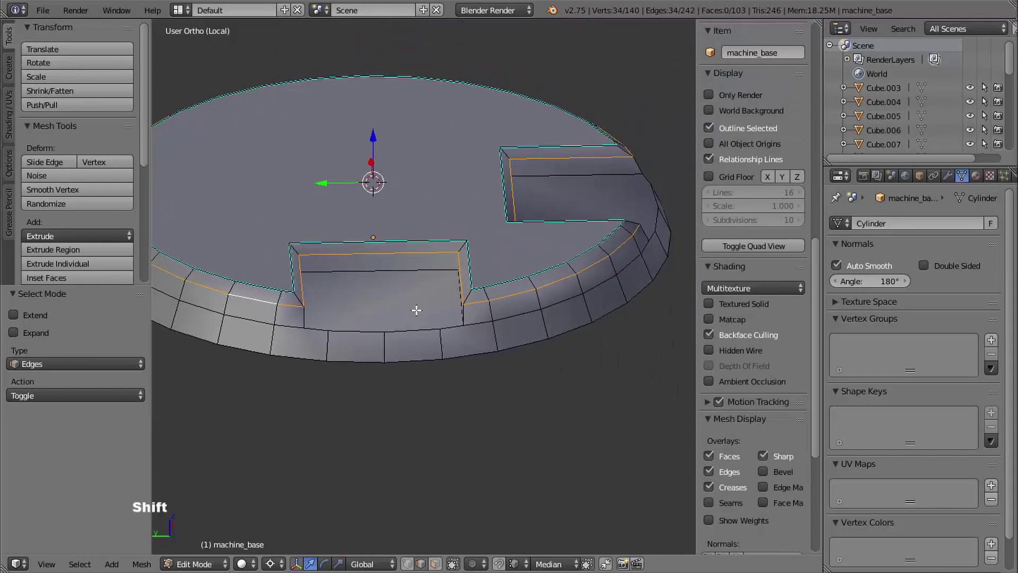
pyautogui.keyDown('shift'); pyautogui.moveTo(416, 310); pyautogui.dragTo(418, 298, button='middle'); pyautogui.keyUp('shift')
pyautogui.hotkey('ctrl', 'e')
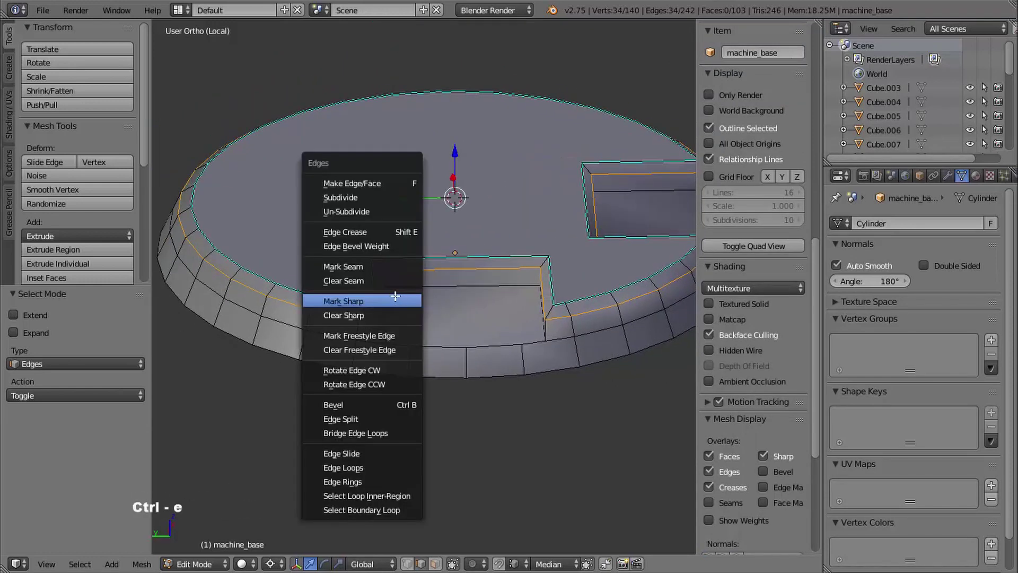
pyautogui.click(398, 295)
# Step: Mark the short corner edges of the first notch as sharp, across its bevel and down its walls
pyautogui.moveTo(469, 300); pyautogui.dragTo(430, 311, button='middle')
pyautogui.moveTo(429, 312); pyautogui.dragTo(406, 307, button='middle')
pyautogui.keyDown('ctrl'); pyautogui.moveTo(406, 308); pyautogui.dragTo(419, 284, button='middle'); pyautogui.keyUp('ctrl')
pyautogui.keyDown('shift'); pyautogui.moveTo(419, 285); pyautogui.dragTo(376, 288, button='middle'); pyautogui.keyUp('shift')
pyautogui.rightClick(371, 287)
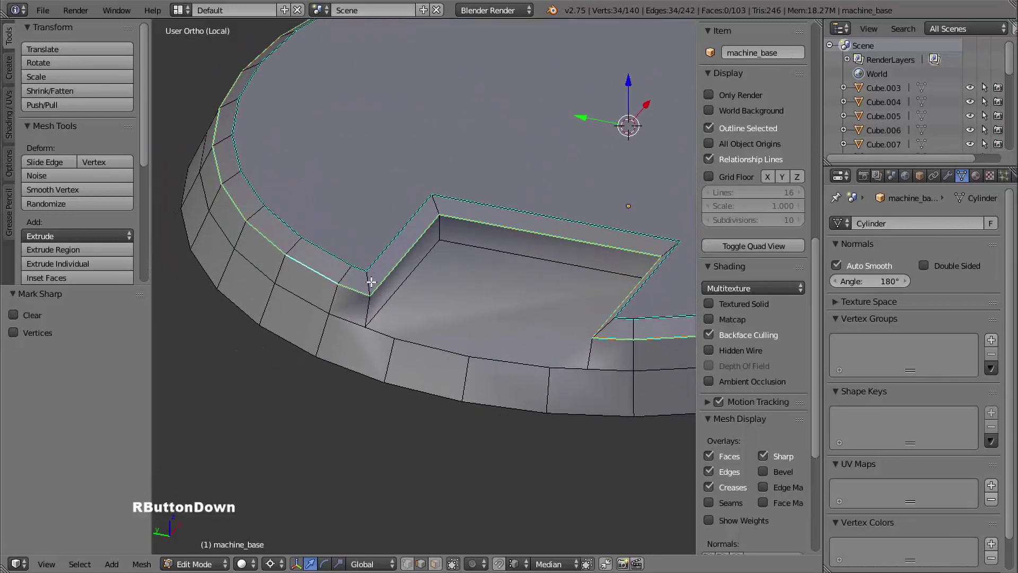
pyautogui.keyDown('shift'); pyautogui.rightClick(436, 206); pyautogui.keyUp('shift')
pyautogui.moveTo(491, 281); pyautogui.dragTo(477, 265, button='middle')
pyautogui.keyDown('shift'); pyautogui.moveTo(477, 265); pyautogui.dragTo(345, 240, button='middle'); pyautogui.keyUp('shift')
pyautogui.keyDown('shift'); pyautogui.rightClick(538, 218); pyautogui.keyUp('shift')
pyautogui.keyDown('shift'); pyautogui.rightClick(539, 223); pyautogui.keyUp('shift')
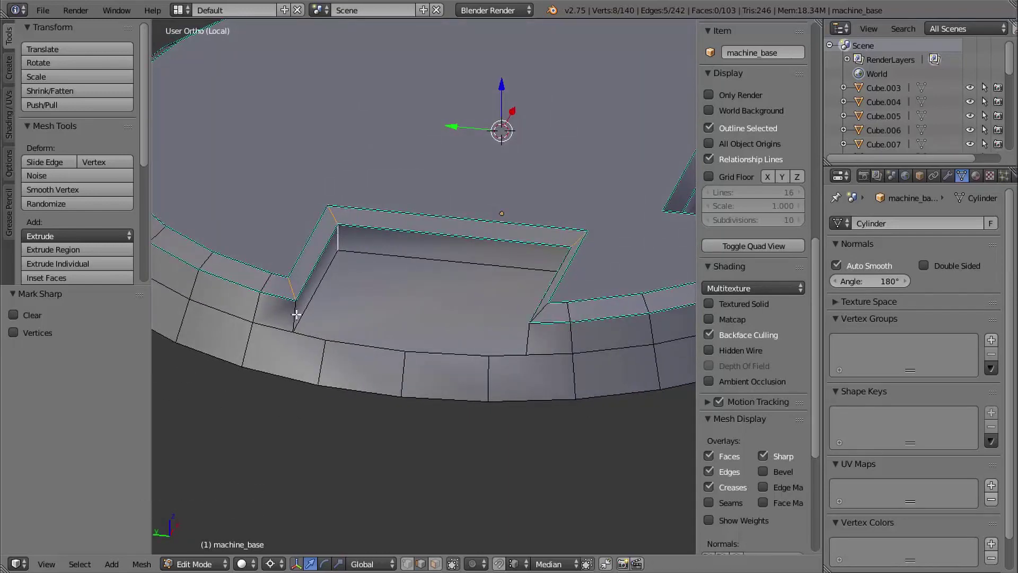
pyautogui.keyDown('shift'); pyautogui.rightClick(532, 336); pyautogui.keyUp('shift')
pyautogui.keyDown('shift'); pyautogui.rightClick(545, 313); pyautogui.keyUp('shift')
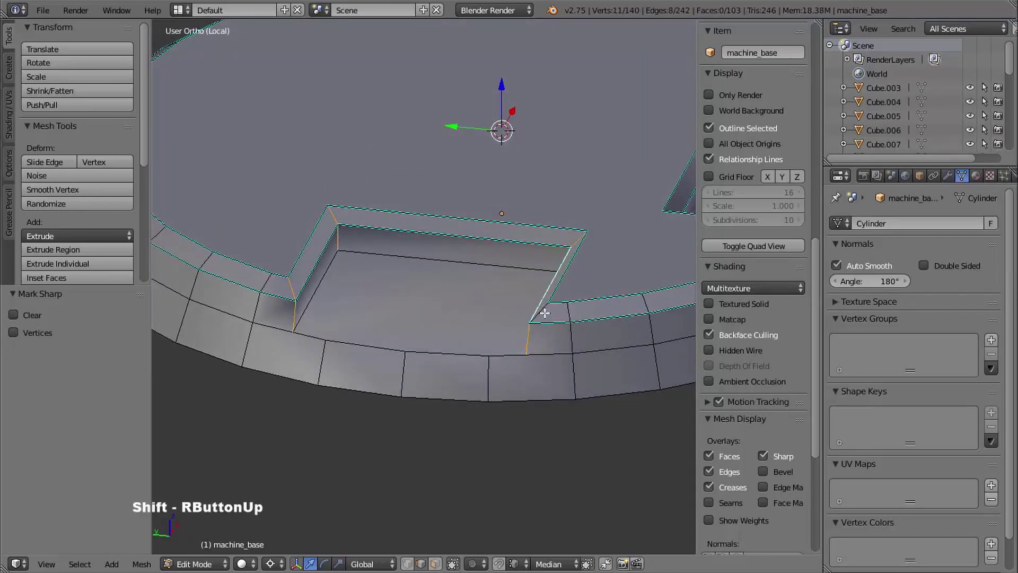
pyautogui.keyDown('shift'); pyautogui.rightClick(545, 309); pyautogui.keyUp('shift')
pyautogui.moveTo(508, 333); pyautogui.dragTo(350, 298, button='middle')
pyautogui.hotkey('ctrl', 'e')
pyautogui.click(439, 297)
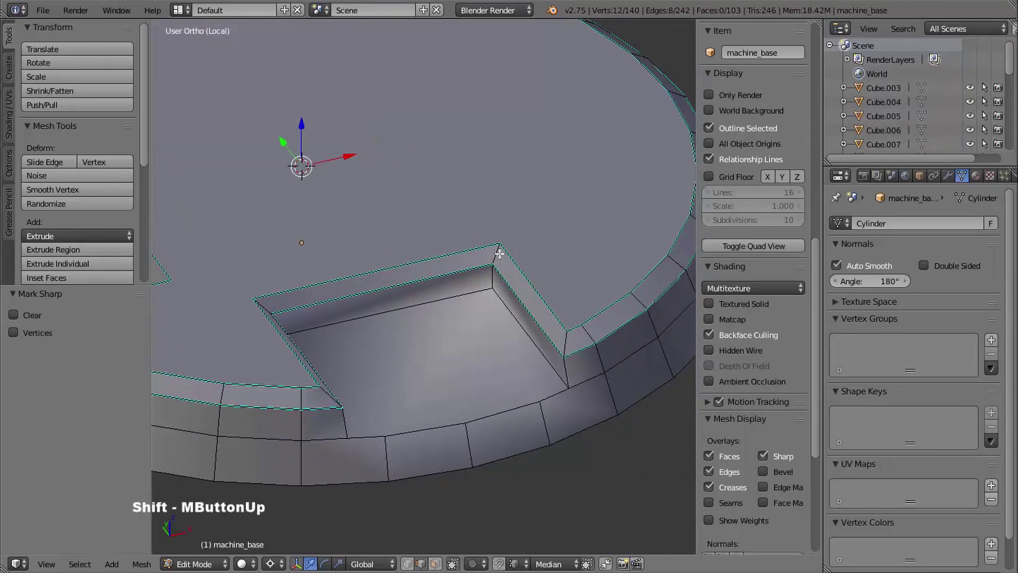
# Step: Mark the matching short corner edges of the second notch as sharp, on both its bevel and walls
pyautogui.rightClick(501, 256)
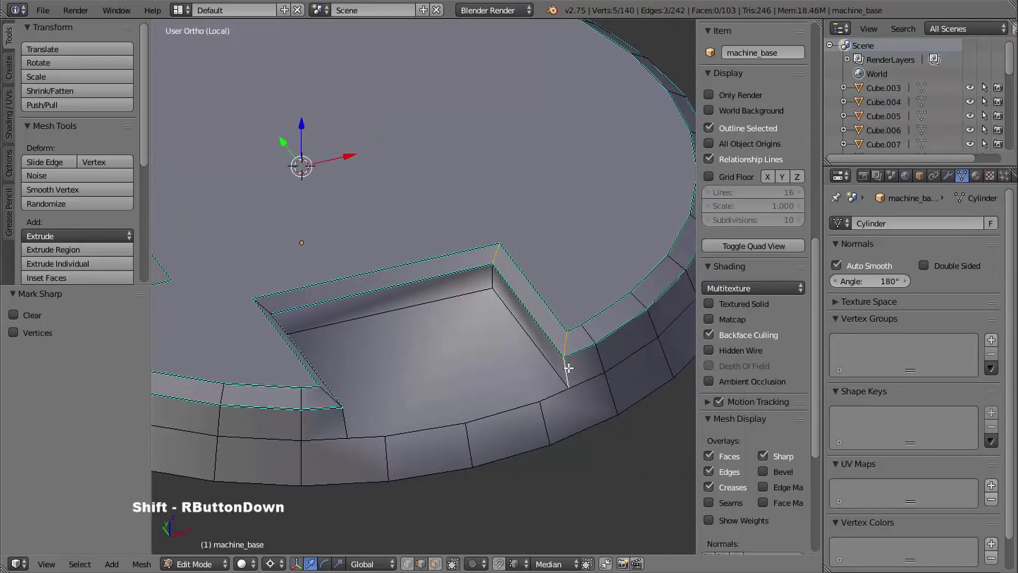
pyautogui.moveTo(492, 282); pyautogui.dragTo(403, 255, button='middle')
pyautogui.keyDown('shift'); pyautogui.moveTo(403, 255); pyautogui.dragTo(370, 247, button='middle'); pyautogui.keyUp('shift')
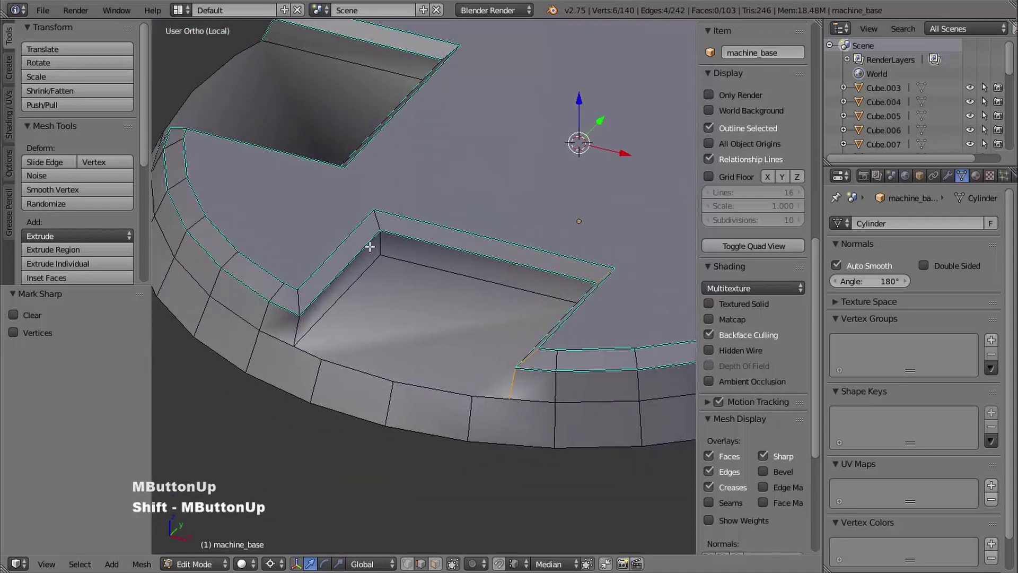
pyautogui.keyDown('shift'); pyautogui.rightClick(301, 300); pyautogui.keyUp('shift')
pyautogui.keyDown('shift'); pyautogui.rightClick(303, 331); pyautogui.keyUp('shift')
pyautogui.hotkey('ctrl', 'e')
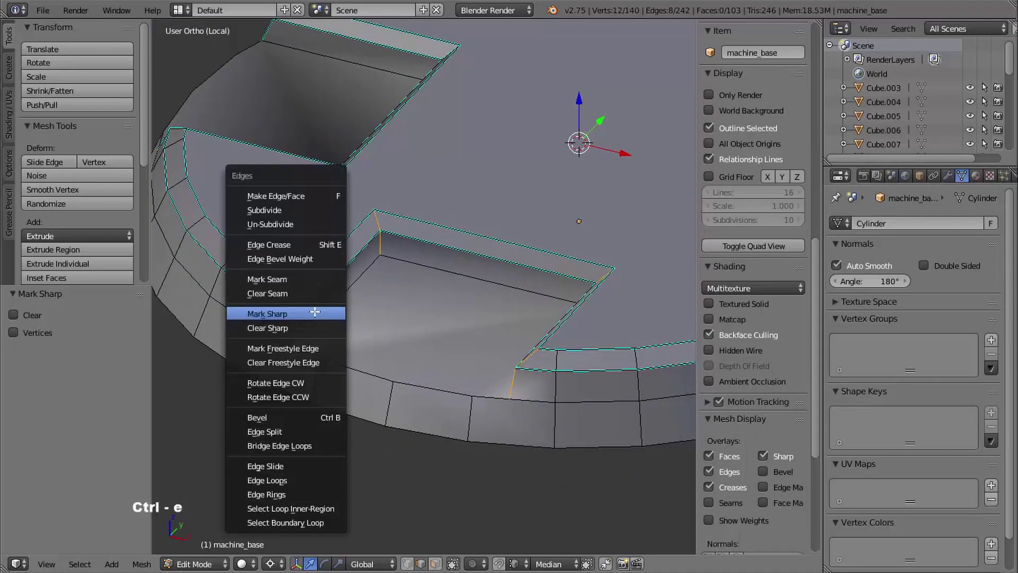
pyautogui.click(303, 315)
pyautogui.keyDown('shift'); pyautogui.moveTo(303, 315); pyautogui.dragTo(332, 297, button='middle'); pyautogui.keyUp('shift')
# Step: Return to Object Mode and inspect the smooth shading around the base's rim, bevels and notches
pyautogui.press('Tab')
pyautogui.moveTo(332, 297); pyautogui.dragTo(393, 271, button='middle')
pyautogui.keyDown('ctrl'); pyautogui.moveTo(393, 271); pyautogui.dragTo(440, 222, button='middle'); pyautogui.keyUp('ctrl')
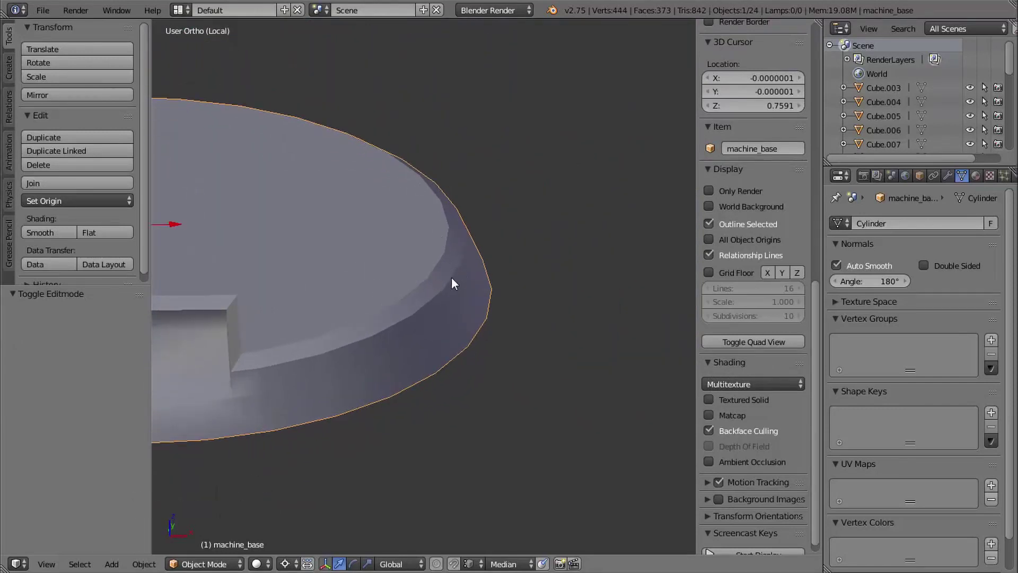
pyautogui.keyDown('shift'); pyautogui.moveTo(431, 285); pyautogui.dragTo(509, 296, button='middle'); pyautogui.keyUp('shift')
pyautogui.keyDown('shift'); pyautogui.moveTo(523, 261); pyautogui.dragTo(386, 320, button='middle'); pyautogui.keyUp('shift')
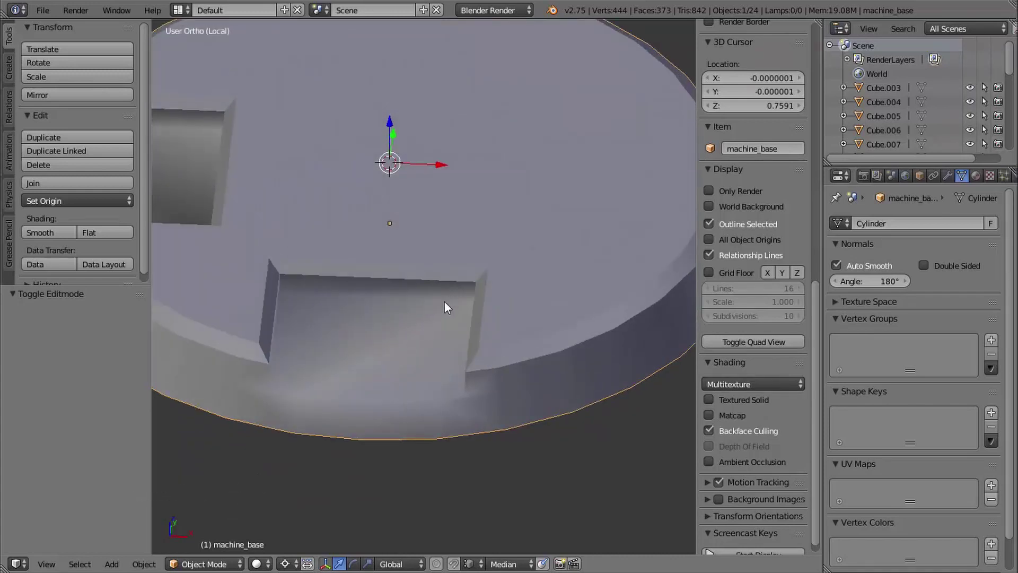
pyautogui.keyDown('shift'); pyautogui.moveTo(448, 302); pyautogui.dragTo(538, 331, button='middle'); pyautogui.keyUp('shift')
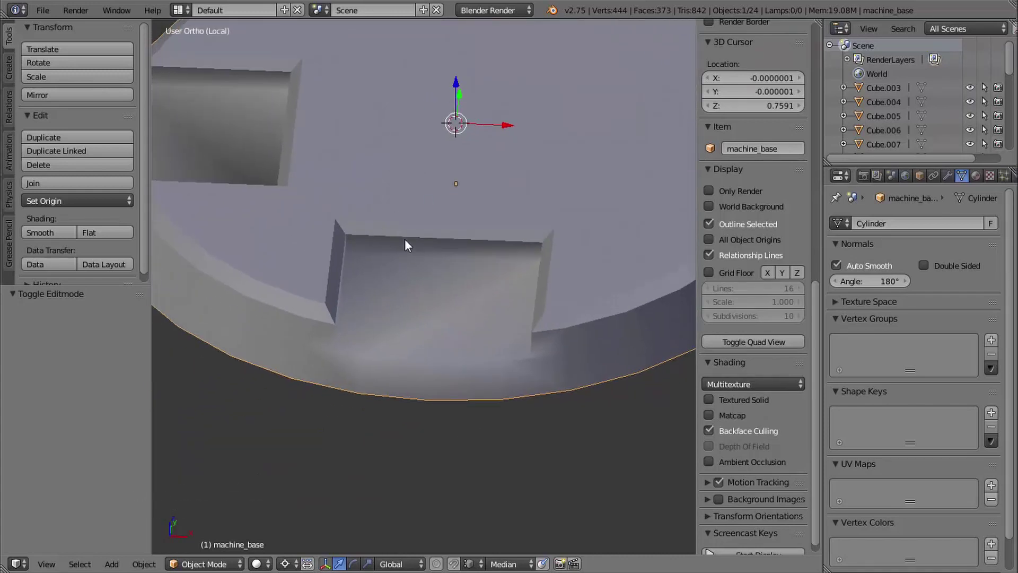
pyautogui.keyDown('shift'); pyautogui.moveTo(444, 325); pyautogui.dragTo(447, 257, button='middle'); pyautogui.keyUp('shift')
pyautogui.moveTo(377, 300); pyautogui.dragTo(455, 269, button='middle')
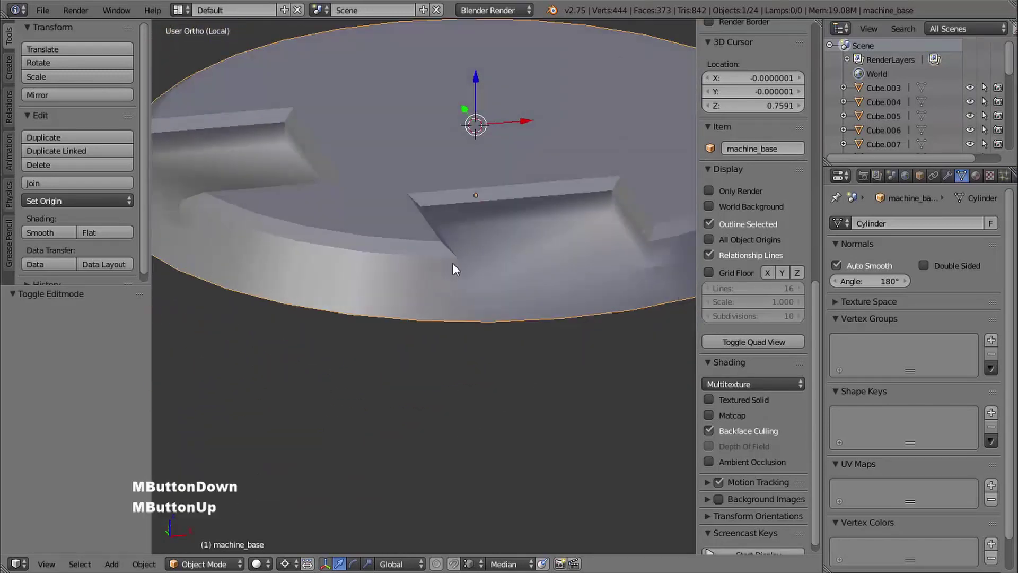
pyautogui.moveTo(556, 194); pyautogui.dragTo(471, 287, button='middle')
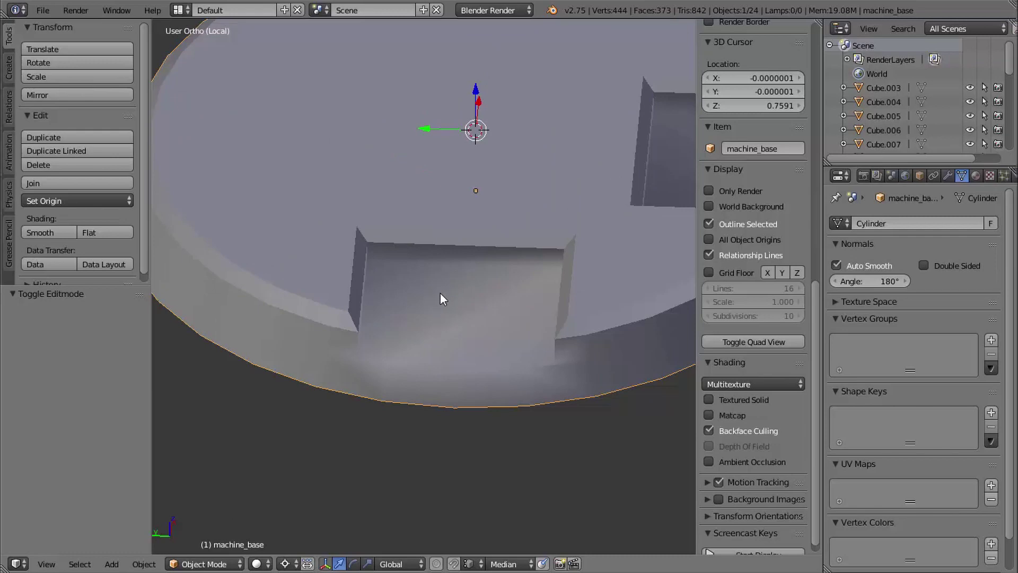
# Step: In face select mode, delete the floor faces of both notches in the base
pyautogui.press('Tab')
pyautogui.hotkey('ctrl', 'Tab')
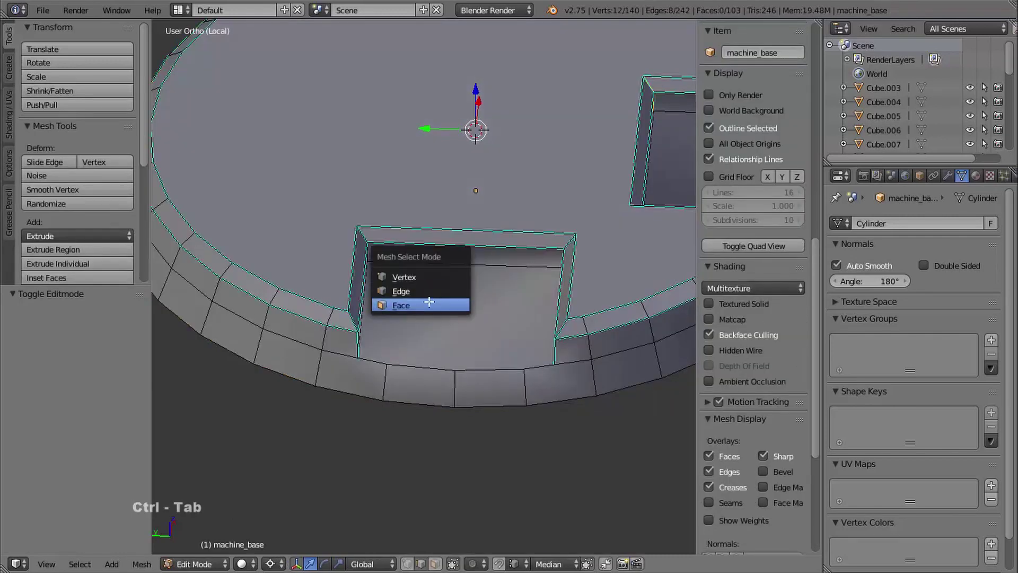
pyautogui.click(408, 304)
pyautogui.rightClick(354, 310)
pyautogui.keyDown('shift'); pyautogui.moveTo(352, 310); pyautogui.dragTo(371, 296, button='middle'); pyautogui.keyUp('shift')
pyautogui.moveTo(371, 297); pyautogui.dragTo(607, 352, button='middle')
pyautogui.keyDown('shift'); pyautogui.rightClick(608, 358); pyautogui.keyUp('shift')
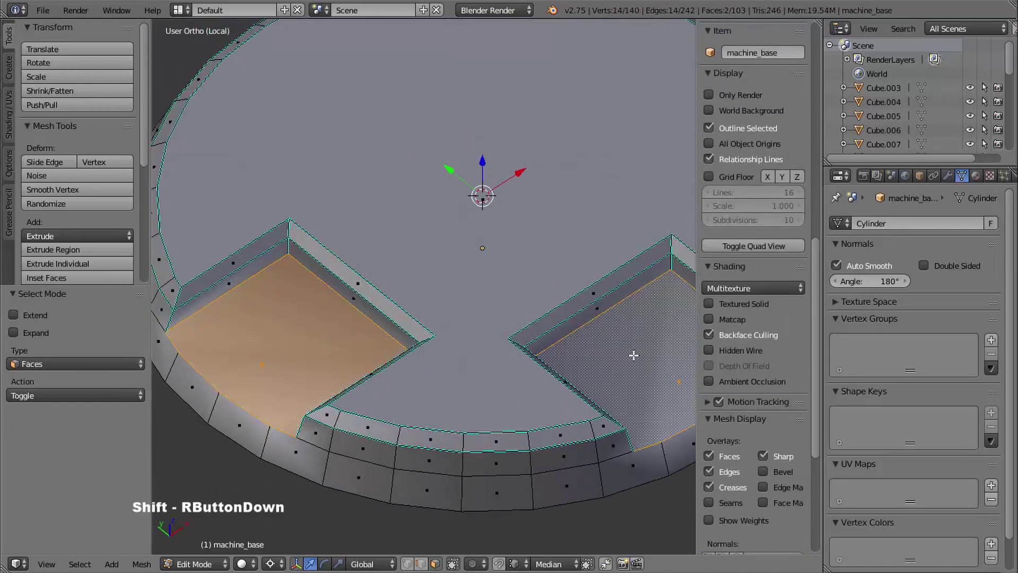
pyautogui.press('x')
pyautogui.click(601, 353)
pyautogui.keyDown('shift'); pyautogui.moveTo(411, 354); pyautogui.dragTo(482, 323, button='middle'); pyautogui.keyUp('shift')
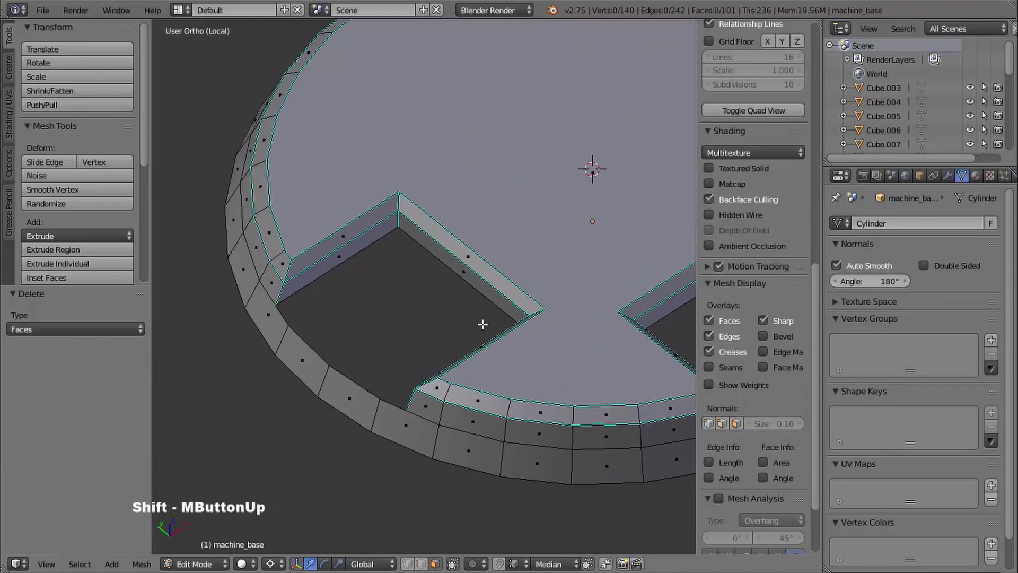
# Step: Check the shading around the opened notches in Object Mode and return to Edit Mode
pyautogui.press('Tab')
pyautogui.moveTo(415, 368); pyautogui.dragTo(409, 240, button='middle')
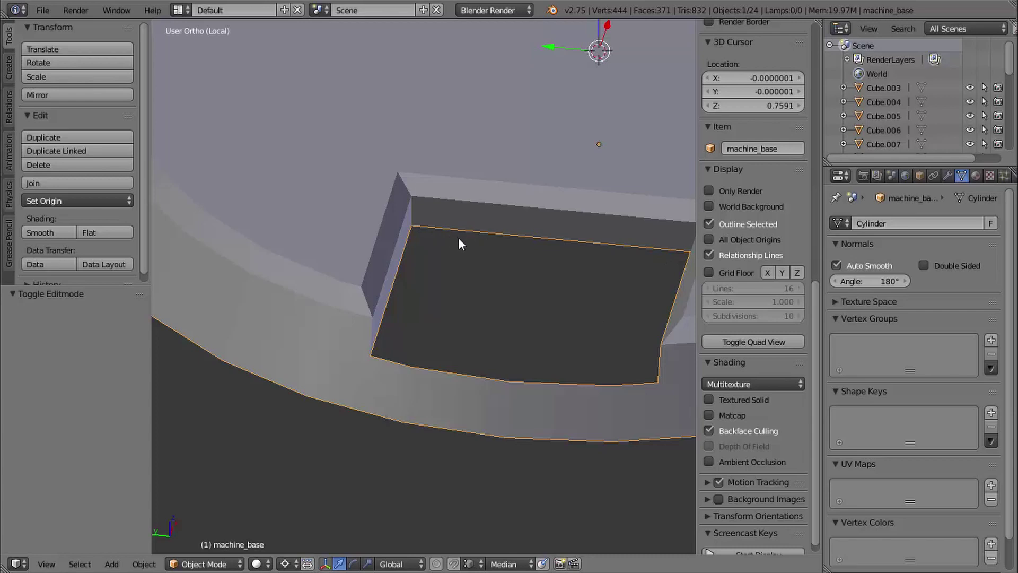
pyautogui.keyDown('ctrl'); pyautogui.moveTo(546, 235); pyautogui.dragTo(447, 302, button='middle'); pyautogui.keyUp('ctrl')
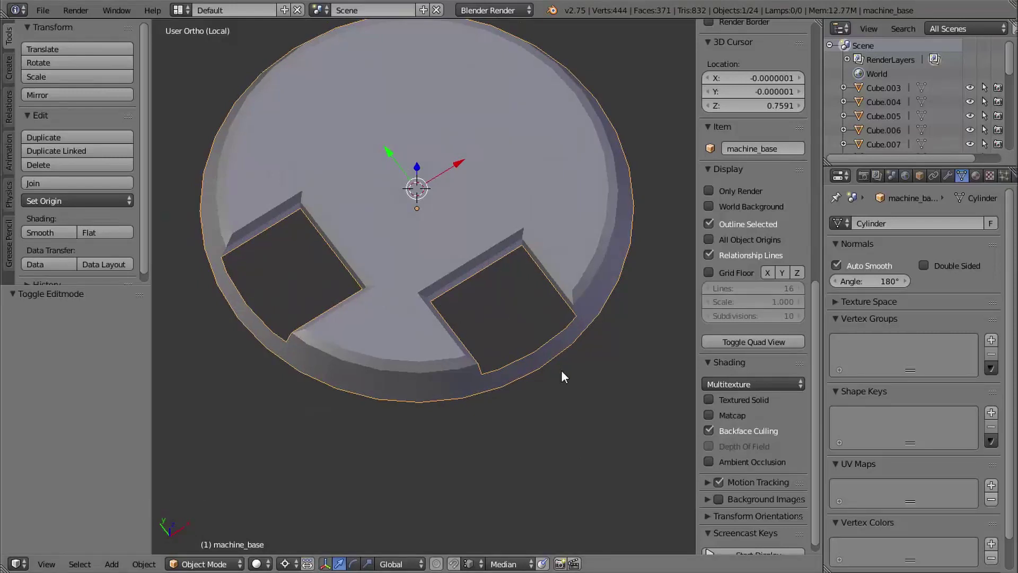
pyautogui.press('Tab')
pyautogui.keyDown('shift'); pyautogui.moveTo(546, 358); pyautogui.dragTo(565, 422, button='middle'); pyautogui.keyUp('shift')
pyautogui.moveTo(565, 422); pyautogui.dragTo(594, 379, button='middle')
pyautogui.keyDown('shift'); pyautogui.moveTo(541, 384); pyautogui.dragTo(566, 393, button='middle'); pyautogui.keyUp('shift')
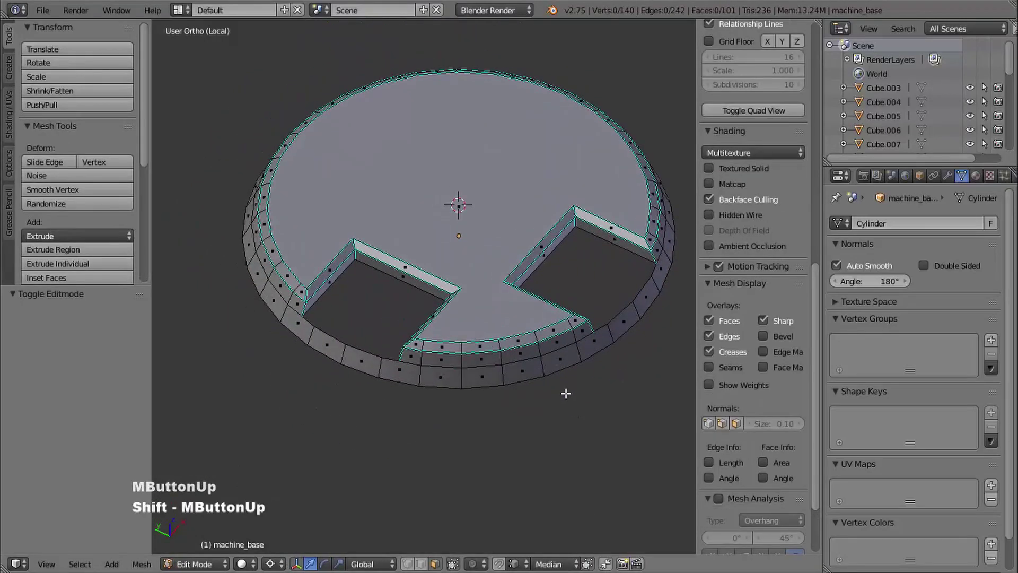
pyautogui.keyDown('shift'); pyautogui.moveTo(464, 241); pyautogui.dragTo(541, 120, button='middle'); pyautogui.keyUp('shift')
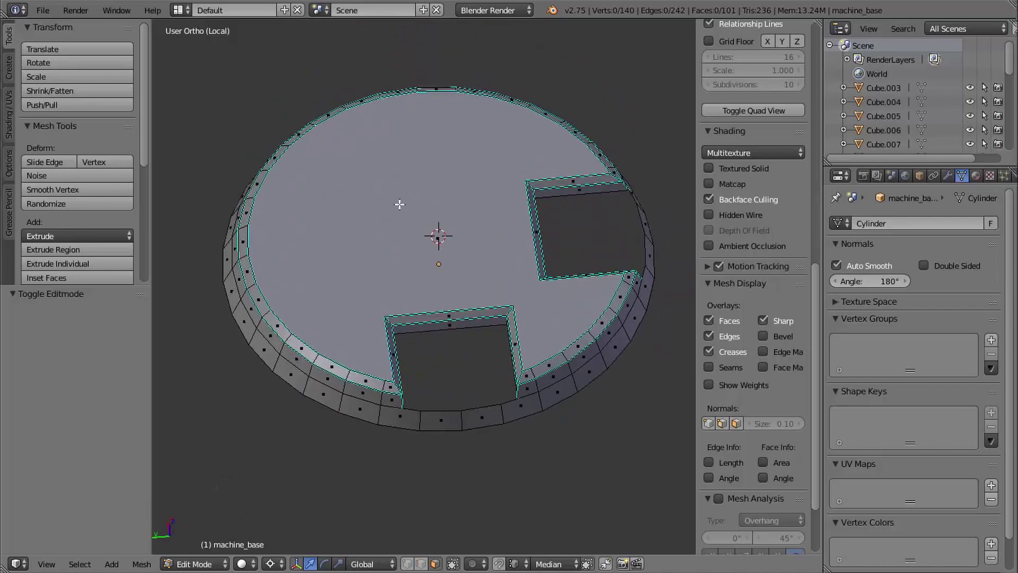
# Step: Select the base's large top face to examine its outline around the notches, and clear the selection
pyautogui.rightClick(399, 205)
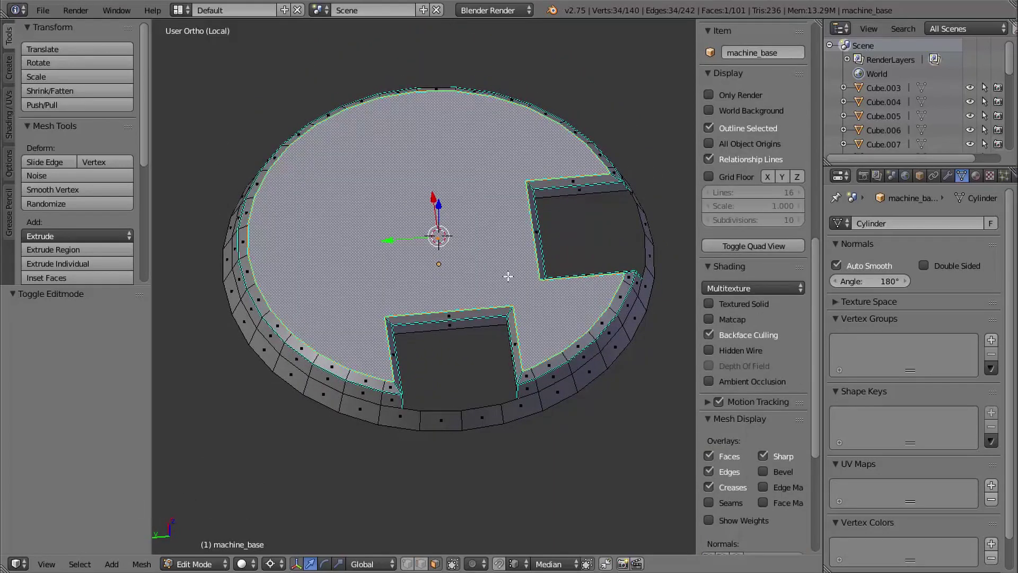
pyautogui.keyDown('shift'); pyautogui.moveTo(539, 281); pyautogui.dragTo(516, 274, button='middle'); pyautogui.keyUp('shift')
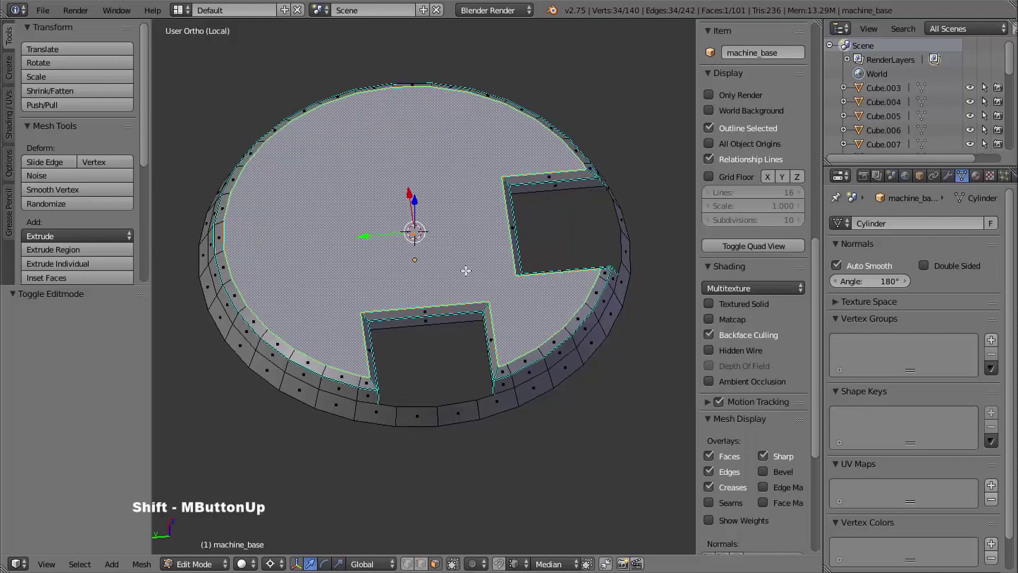
pyautogui.keyDown('shift'); pyautogui.moveTo(472, 319); pyautogui.dragTo(480, 279, button='middle'); pyautogui.keyUp('shift')
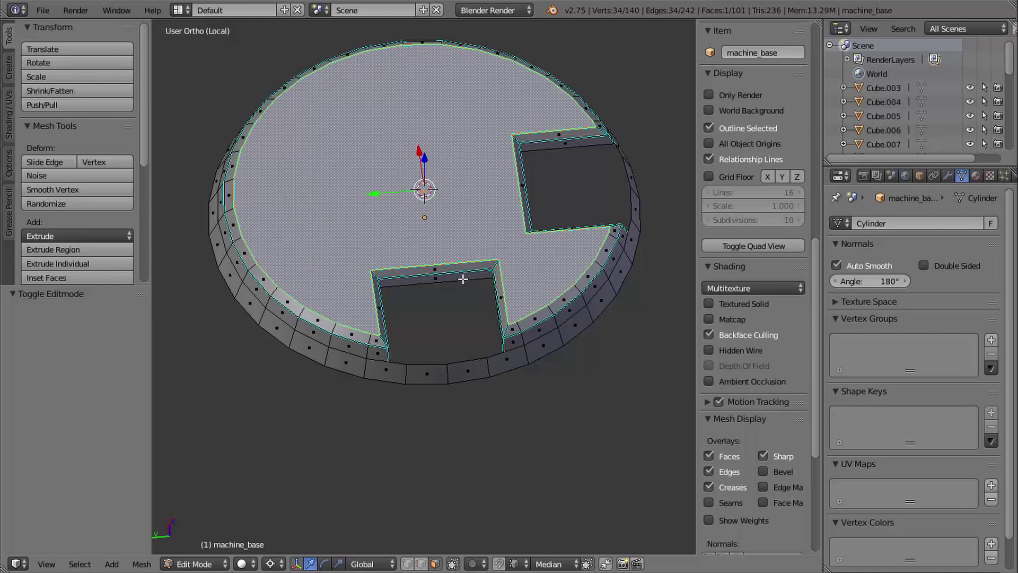
pyautogui.keyDown('shift'); pyautogui.moveTo(457, 307); pyautogui.dragTo(449, 325, button='middle'); pyautogui.keyUp('shift')
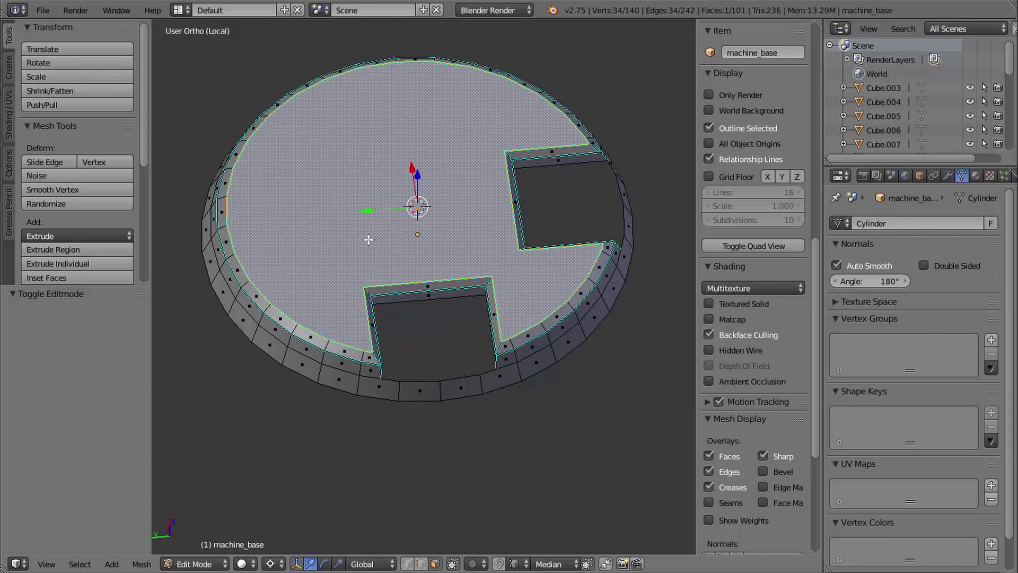
pyautogui.keyDown('shift'); pyautogui.moveTo(405, 274); pyautogui.dragTo(381, 296, button='middle'); pyautogui.keyUp('shift')
pyautogui.press('a')
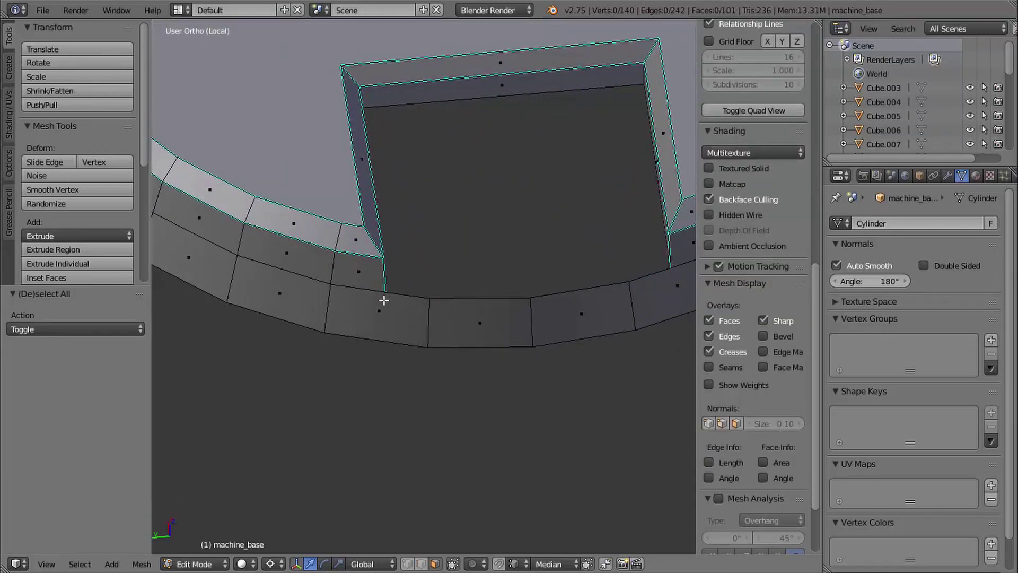
# Step: In vertex select mode, connect one outer bottom corner of the first notch to the adjacent lower rim vertex
pyautogui.hotkey('ctrl', 'Tab')
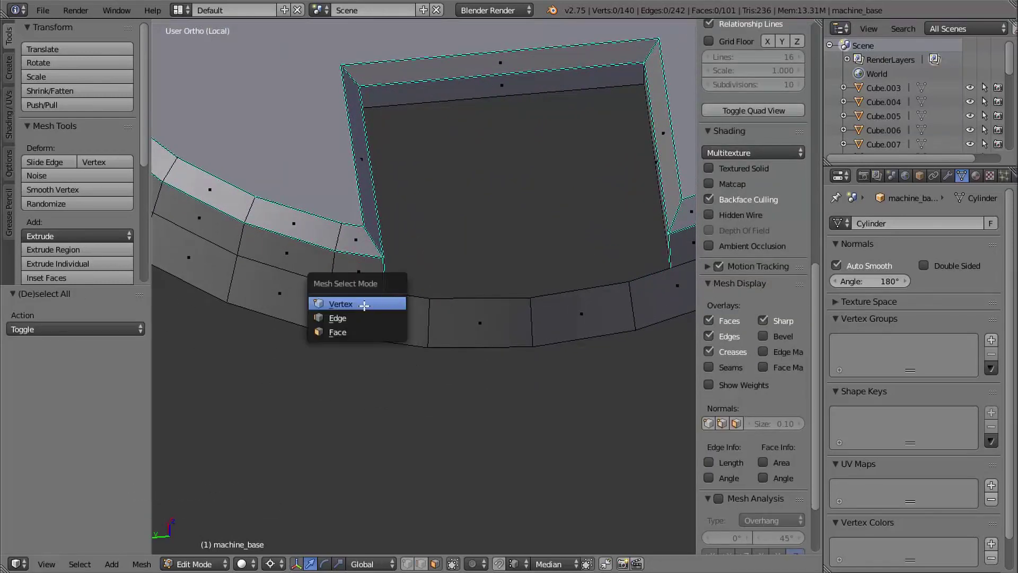
pyautogui.click(373, 302)
pyautogui.keyDown('shift'); pyautogui.moveTo(371, 320); pyautogui.dragTo(365, 321, button='middle'); pyautogui.keyUp('shift')
pyautogui.moveTo(431, 326); pyautogui.dragTo(550, 366, button='middle')
pyautogui.keyDown('ctrl'); pyautogui.moveTo(343, 322); pyautogui.dragTo(398, 293, button='middle'); pyautogui.keyUp('ctrl')
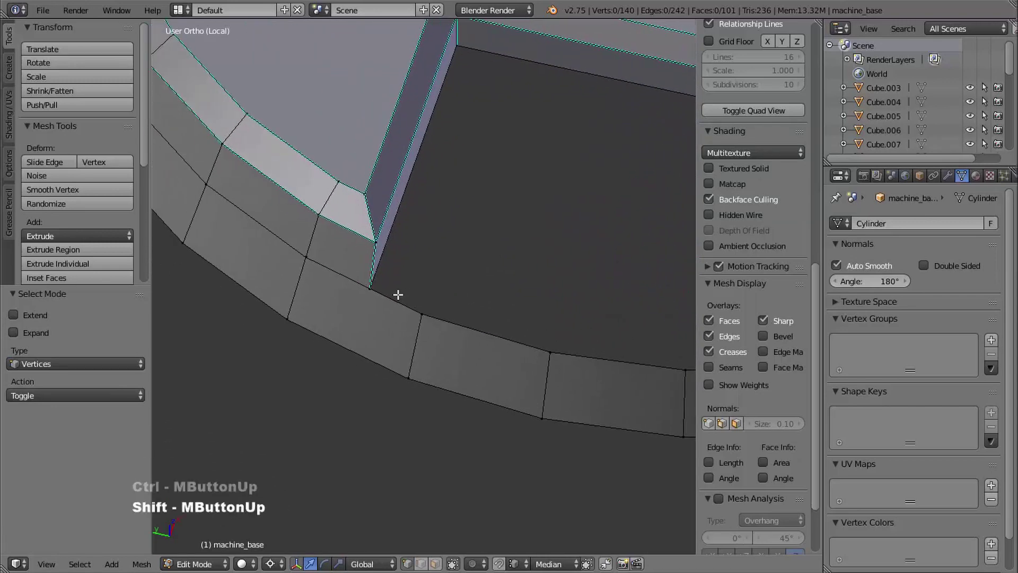
pyautogui.rightClick(367, 290)
pyautogui.keyDown('shift'); pyautogui.rightClick(290, 317); pyautogui.keyUp('shift')
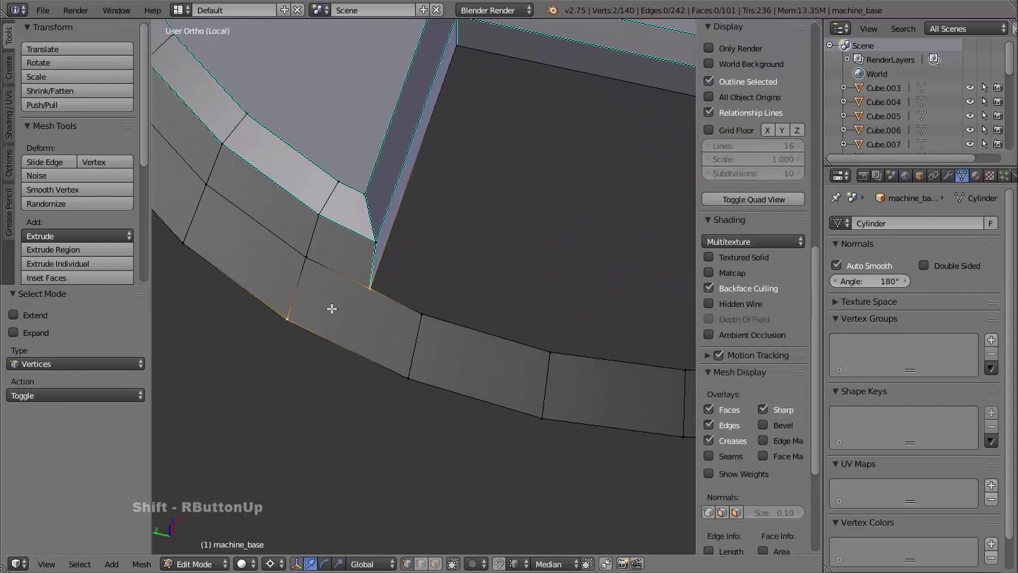
pyautogui.press('j')
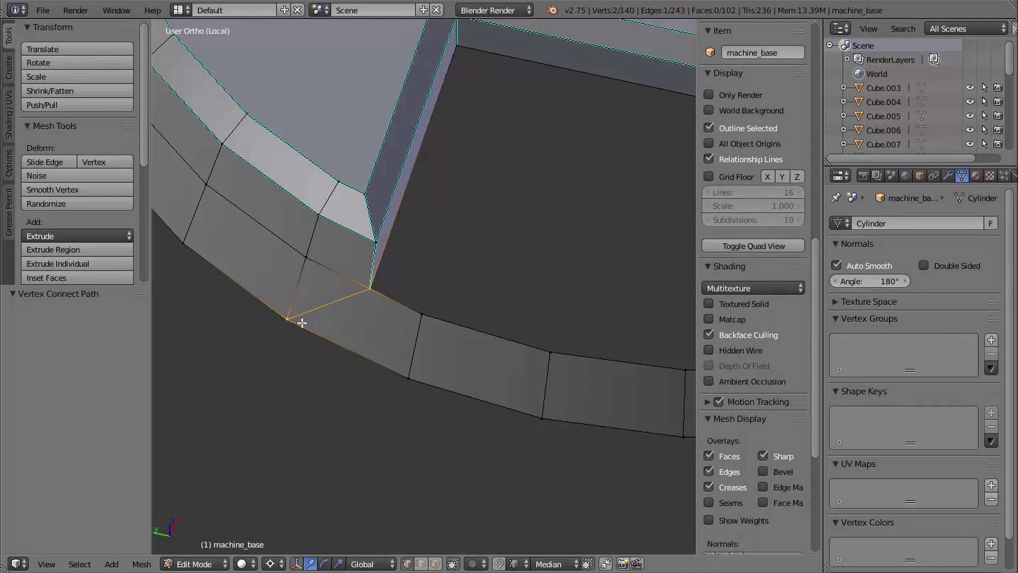
# Step: Connect the first notch's opposite outer bottom corner to its adjacent lower rim vertex
pyautogui.keyDown('shift'); pyautogui.moveTo(302, 322); pyautogui.dragTo(457, 294, button='middle'); pyautogui.keyUp('shift')
pyautogui.rightClick(456, 295)
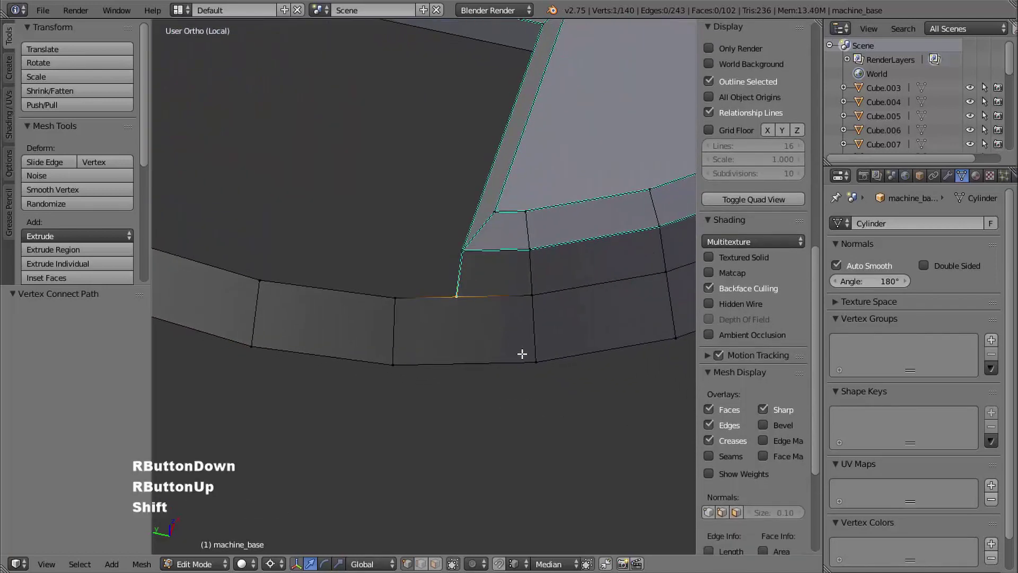
pyautogui.keyDown('shift'); pyautogui.rightClick(536, 362); pyautogui.keyUp('shift')
pyautogui.press('j')
# Step: Connect the second notch's outer bottom corner nearest the first notch to the adjacent lower rim vertex
pyautogui.keyDown('shift'); pyautogui.moveTo(541, 320); pyautogui.dragTo(404, 336, button='middle'); pyautogui.keyUp('shift')
pyautogui.moveTo(404, 337); pyautogui.dragTo(313, 295, button='middle')
pyautogui.keyDown('shift'); pyautogui.moveTo(312, 295); pyautogui.dragTo(188, 168, button='middle'); pyautogui.keyUp('shift')
pyautogui.rightClick(377, 347)
pyautogui.keyDown('shift'); pyautogui.rightClick(339, 381); pyautogui.keyUp('shift')
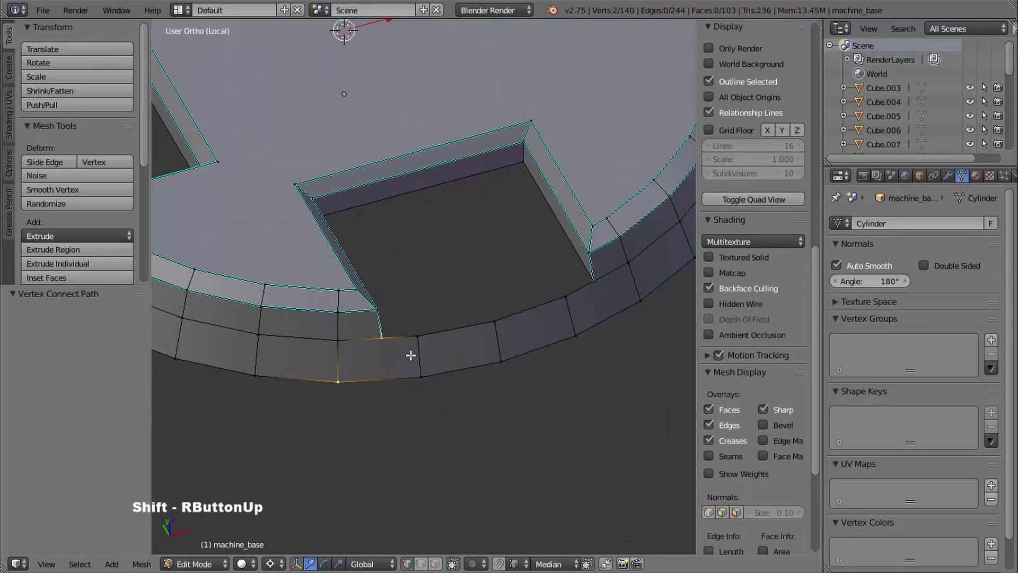
pyautogui.press('j')
# Step: Connect the second notch's far outer bottom corner to its adjacent lower rim vertex
pyautogui.keyDown('shift'); pyautogui.moveTo(468, 335); pyautogui.dragTo(484, 316, button='middle'); pyautogui.keyUp('shift')
pyautogui.rightClick(486, 317)
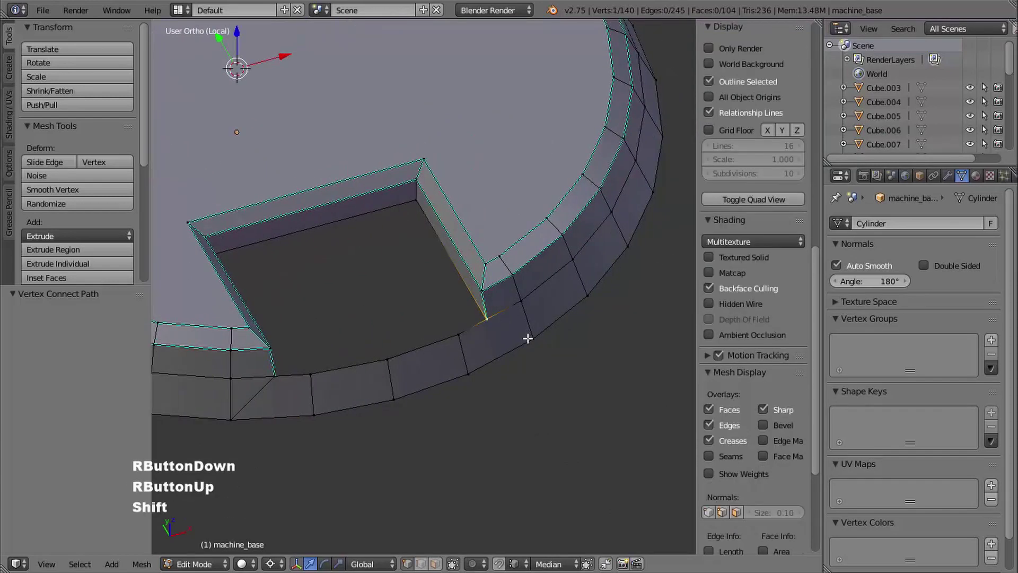
pyautogui.keyDown('shift'); pyautogui.rightClick(526, 340); pyautogui.keyUp('shift')
pyautogui.press('j')
# Step: Connect the facing inner corners of the two notches with an edge across the top face
pyautogui.keyDown('shift'); pyautogui.moveTo(337, 273); pyautogui.dragTo(513, 346, button='middle'); pyautogui.keyUp('shift')
pyautogui.keyDown('shift'); pyautogui.moveTo(455, 166); pyautogui.dragTo(458, 283, button='middle'); pyautogui.keyUp('shift')
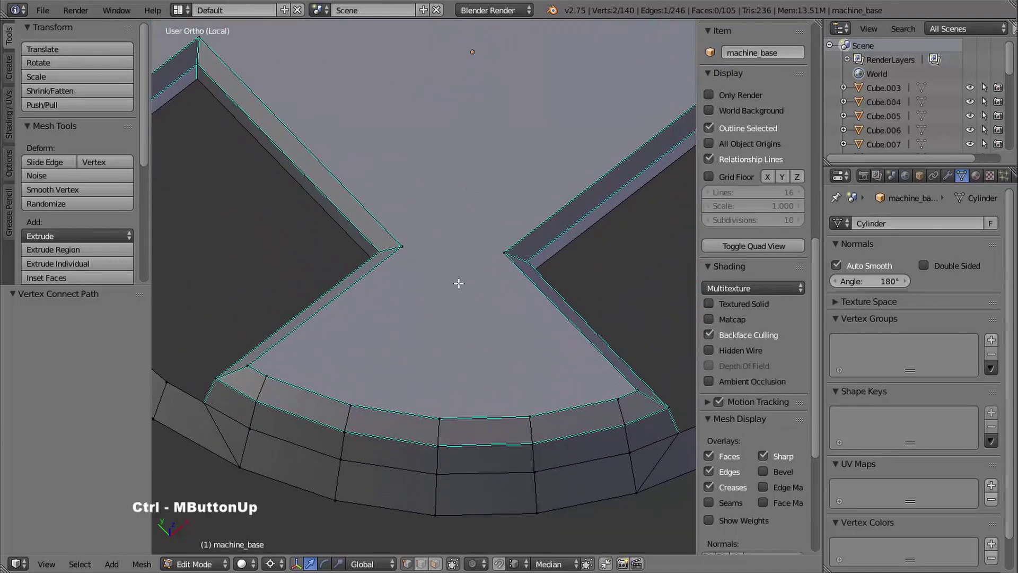
pyautogui.rightClick(505, 267)
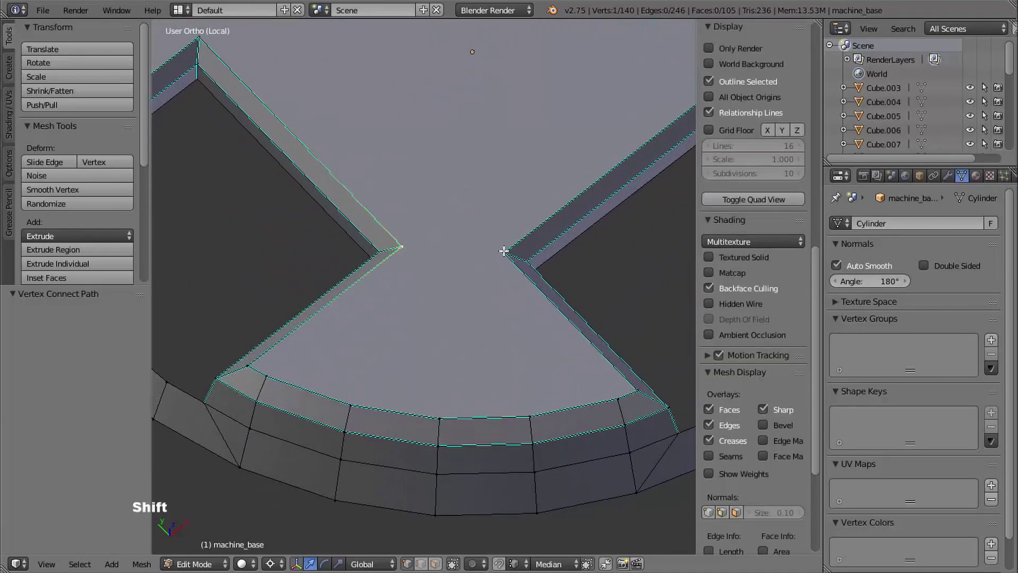
pyautogui.keyDown('shift'); pyautogui.rightClick(503, 251); pyautogui.keyUp('shift')
pyautogui.press('j')
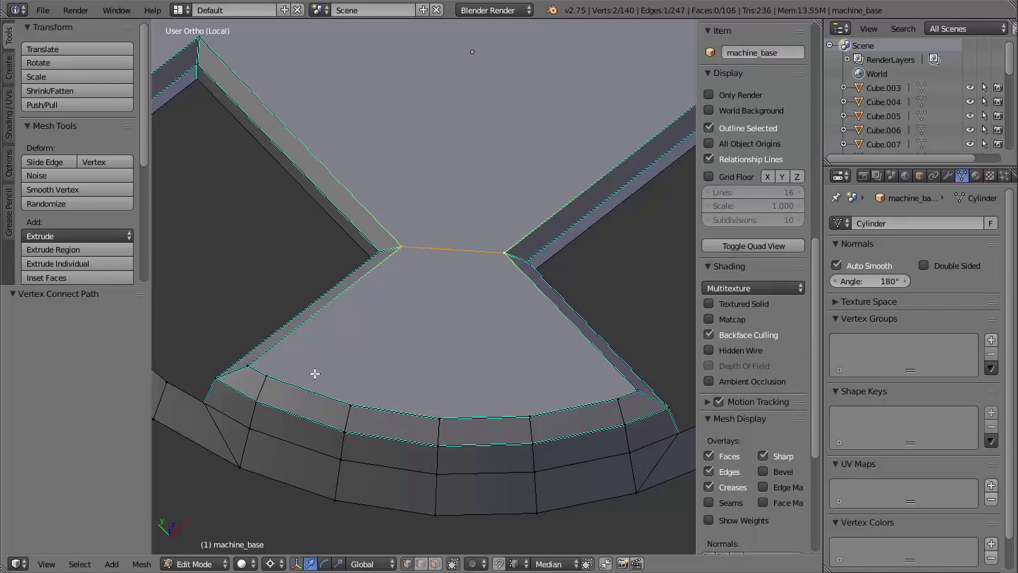
# Step: Connect each notch's facing inner corner to the nearer off-centre rim vertex on the wedge between the notches
pyautogui.rightClick(354, 401)
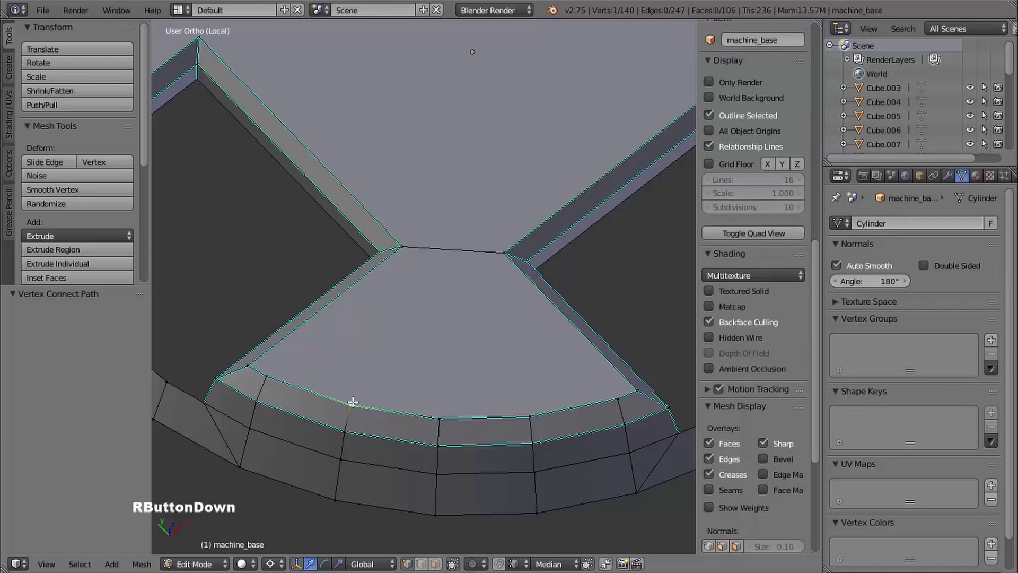
pyautogui.keyDown('shift'); pyautogui.rightClick(403, 245); pyautogui.keyUp('shift')
pyautogui.press('j')
pyautogui.keyDown('shift'); pyautogui.moveTo(391, 266); pyautogui.dragTo(451, 303, button='middle'); pyautogui.keyUp('shift')
pyautogui.moveTo(450, 302); pyautogui.dragTo(437, 284, button='middle')
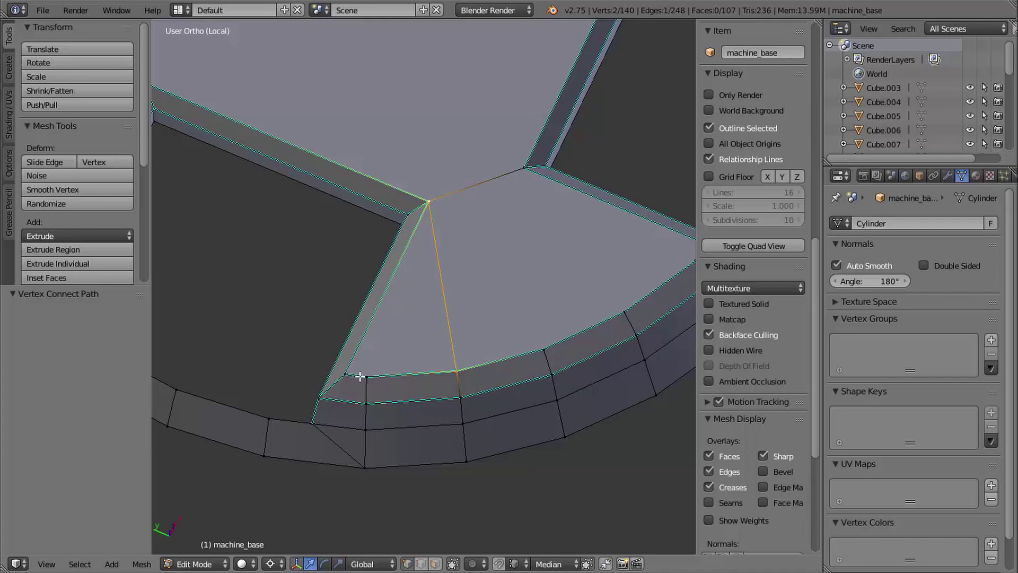
pyautogui.keyDown('shift'); pyautogui.moveTo(563, 184); pyautogui.dragTo(477, 209, button='middle'); pyautogui.keyUp('shift')
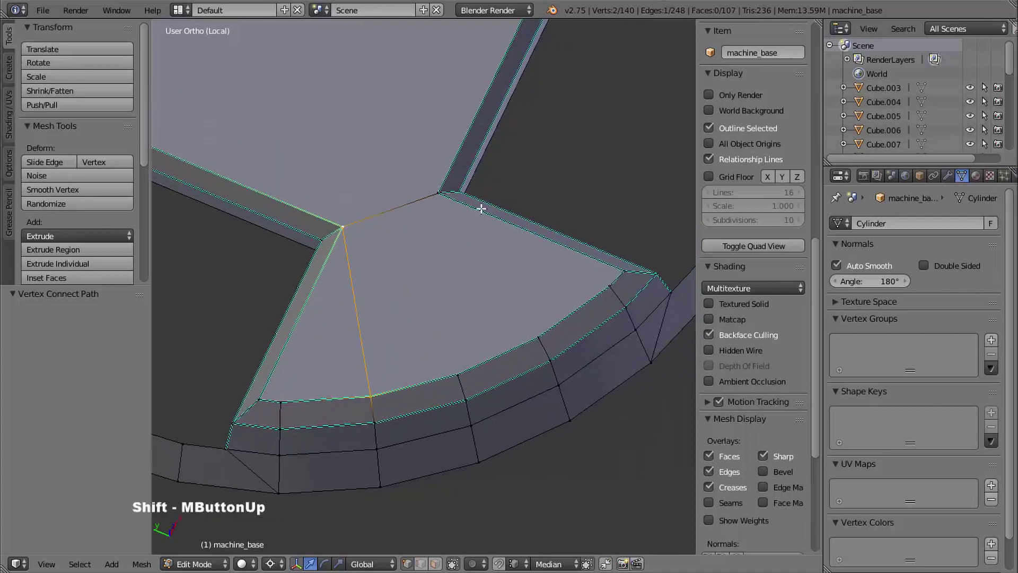
pyautogui.rightClick(442, 193)
pyautogui.keyDown('shift'); pyautogui.rightClick(539, 335); pyautogui.keyUp('shift')
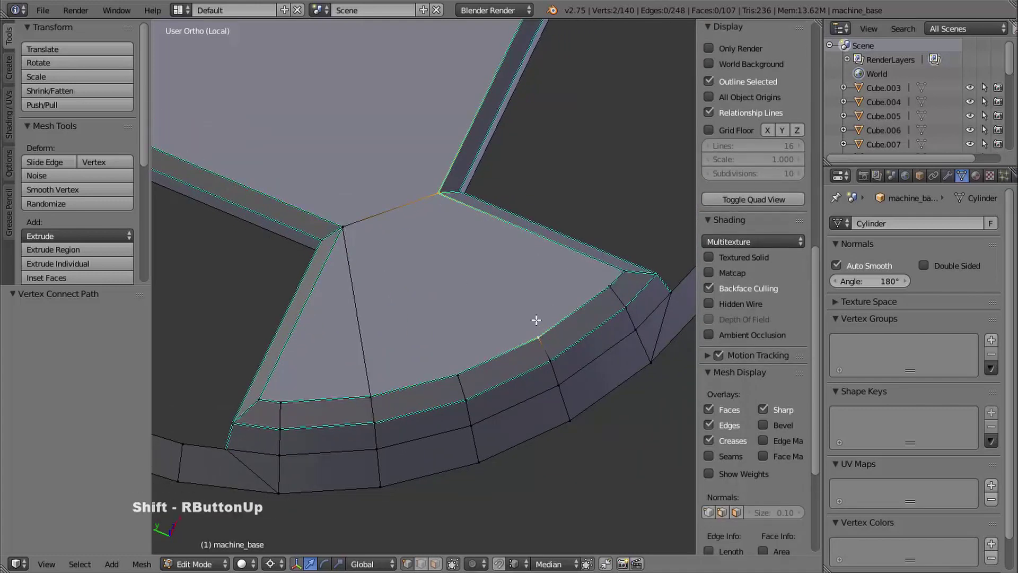
pyautogui.press('j')
# Step: Connect both facing notch corners to the middle vertex of the wedge's top rim
pyautogui.rightClick(350, 224)
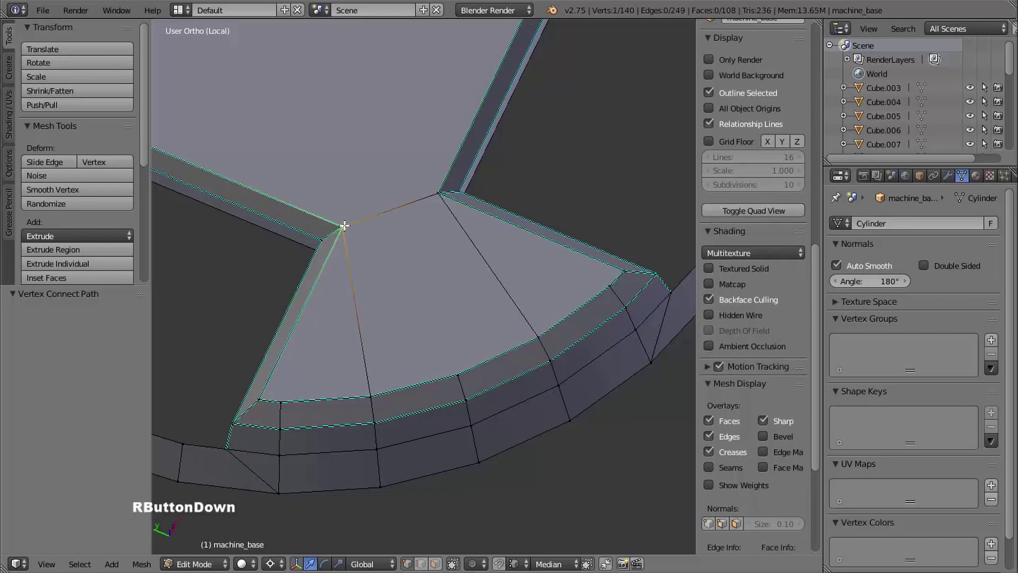
pyautogui.keyDown('shift'); pyautogui.rightClick(459, 374); pyautogui.keyUp('shift')
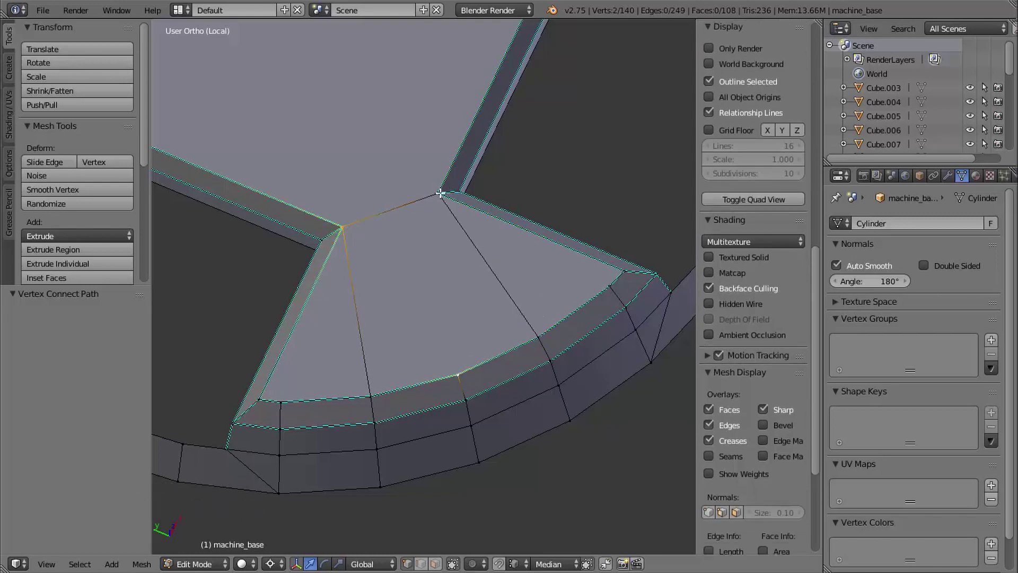
pyautogui.keyDown('shift'); pyautogui.rightClick(439, 195); pyautogui.keyUp('shift')
pyautogui.press('j')
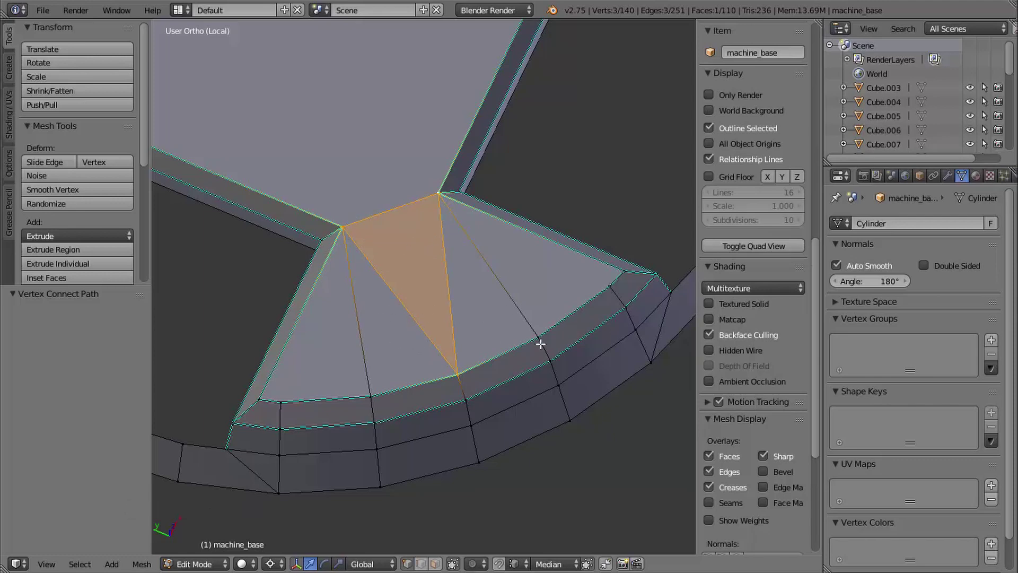
# Step: Connect the far inner corners of the two notches with an edge across the top face
pyautogui.keyDown('ctrl'); pyautogui.moveTo(525, 312); pyautogui.dragTo(512, 286, button='middle'); pyautogui.keyUp('ctrl')
pyautogui.keyDown('shift'); pyautogui.moveTo(511, 287); pyautogui.dragTo(307, 266, button='middle'); pyautogui.keyUp('shift')
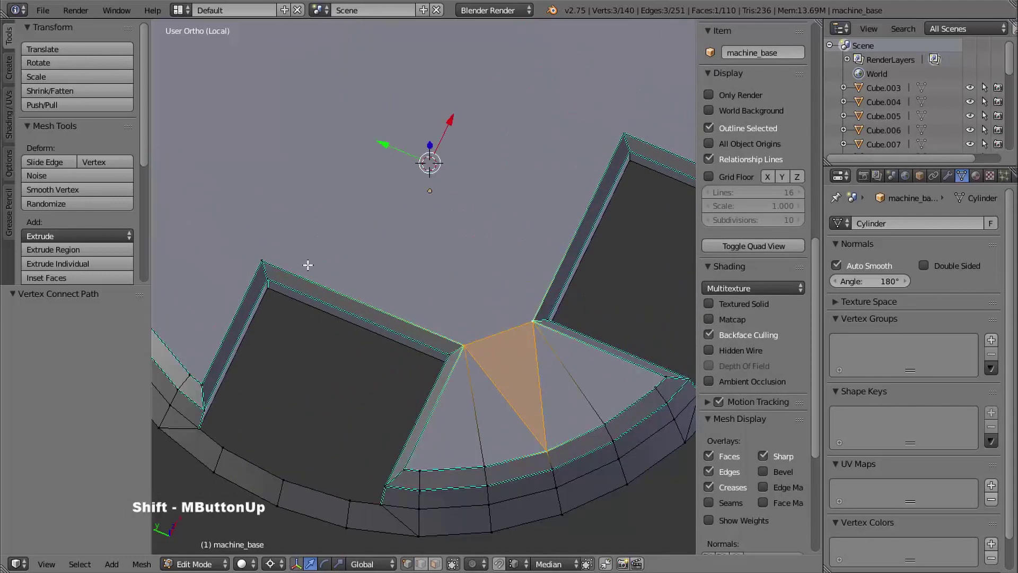
pyautogui.rightClick(466, 209)
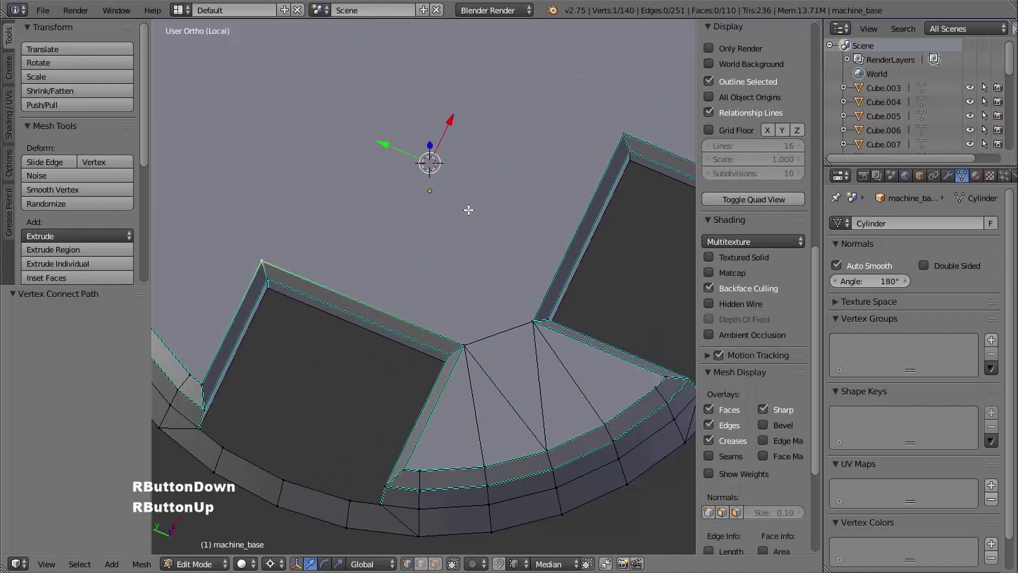
pyautogui.keyDown('shift'); pyautogui.rightClick(621, 134); pyautogui.keyUp('shift')
pyautogui.press('j')
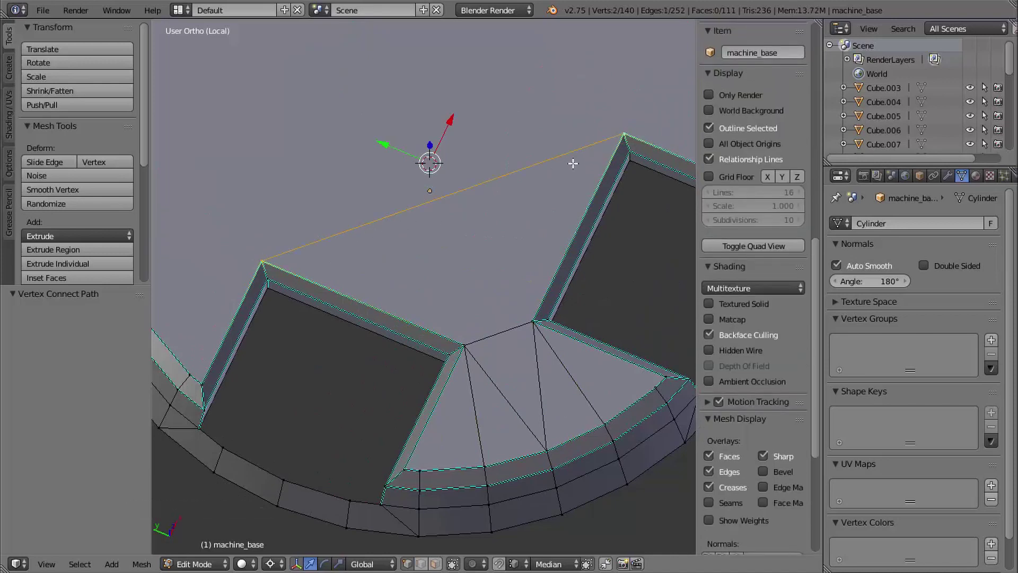
# Step: Connect the first notch's far inner corner to a nearby vertex on the top rim outside the notch
pyautogui.moveTo(437, 285)
pyautogui.keyDown('shift'); pyautogui.mouseDown(button='middle')
pyautogui.moveTo(457, 273)
pyautogui.moveTo(441, 273)
pyautogui.mouseUp(button='middle'); pyautogui.keyUp('shift')
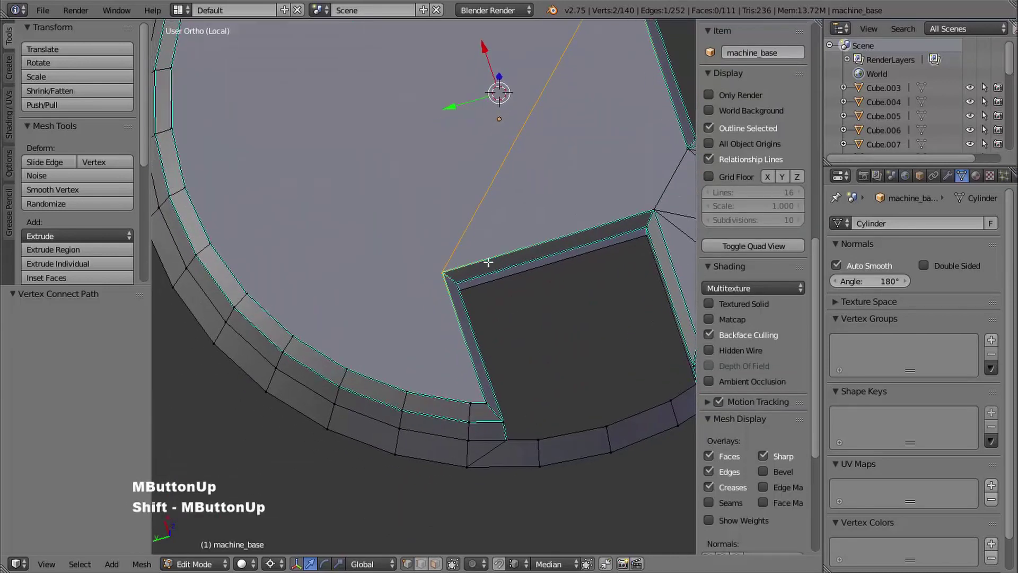
pyautogui.rightClick(441, 273)
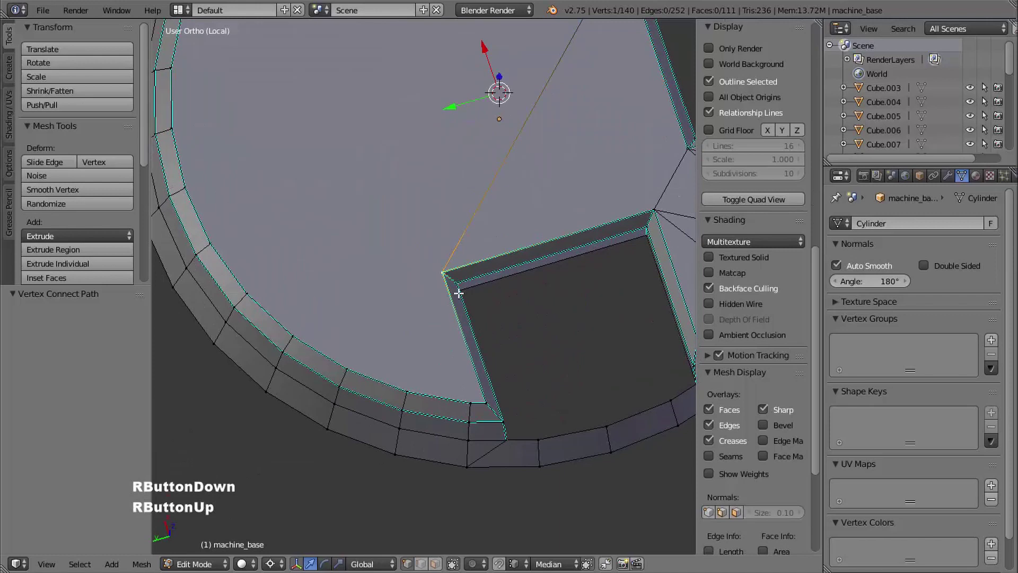
pyautogui.keyDown('shift'); pyautogui.rightClick(411, 390); pyautogui.keyUp('shift')
pyautogui.keyDown('shift'); pyautogui.moveTo(667, 245); pyautogui.dragTo(392, 278, button='middle'); pyautogui.keyUp('shift')
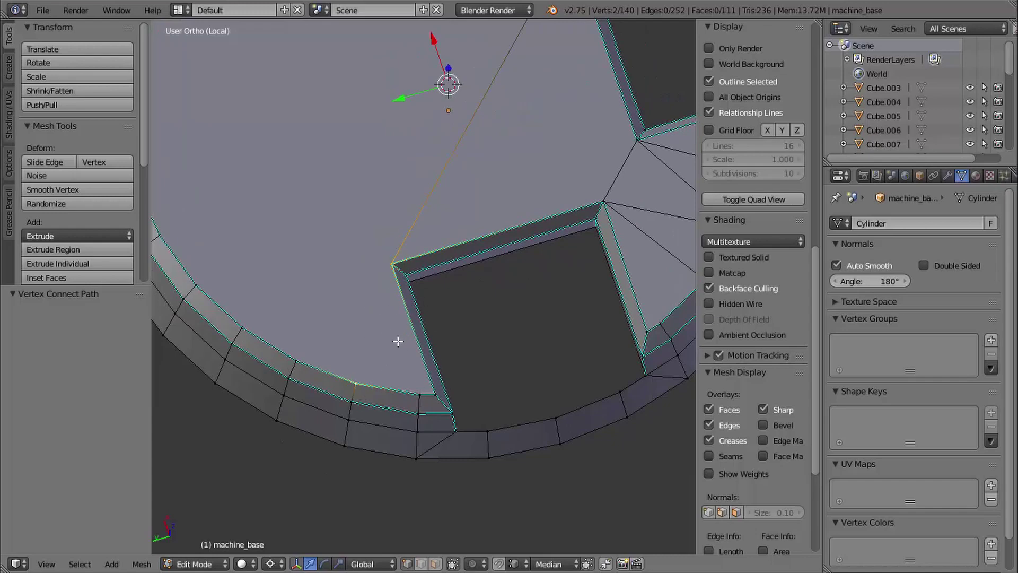
pyautogui.press('j')
# Step: Connect the second notch's far inner corner to a nearby vertex on the top rim outside the notch
pyautogui.moveTo(428, 304)
pyautogui.keyDown('shift'); pyautogui.mouseDown(button='middle')
pyautogui.moveTo(466, 257)
pyautogui.moveTo(461, 297)
pyautogui.moveTo(438, 311)
pyautogui.mouseUp(button='middle'); pyautogui.keyUp('shift')
pyautogui.keyDown('shift'); pyautogui.moveTo(641, 313); pyautogui.dragTo(510, 281, button='middle'); pyautogui.keyUp('shift')
pyautogui.rightClick(509, 276)
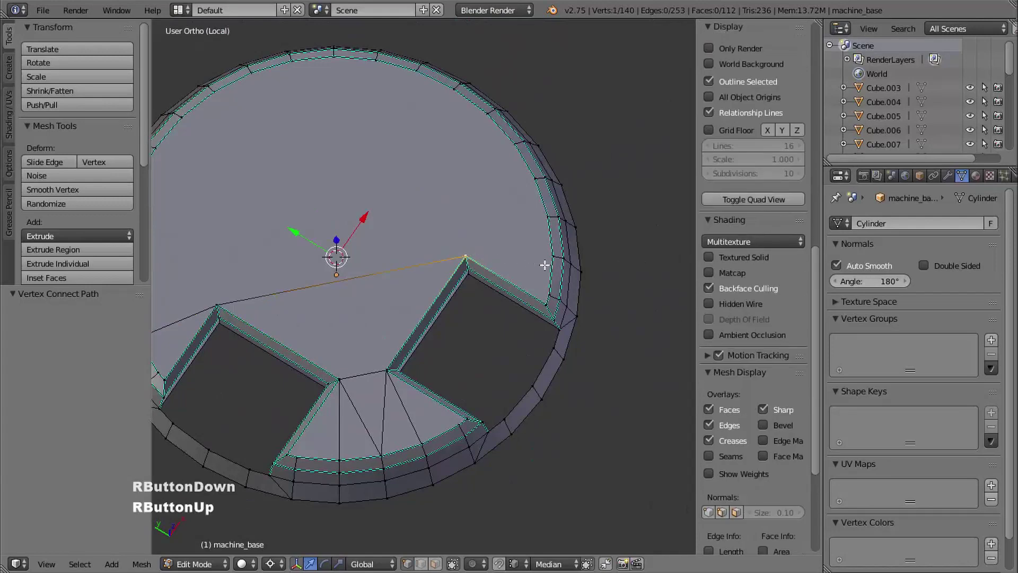
pyautogui.keyDown('shift'); pyautogui.rightClick(552, 255); pyautogui.keyUp('shift')
pyautogui.press('j')
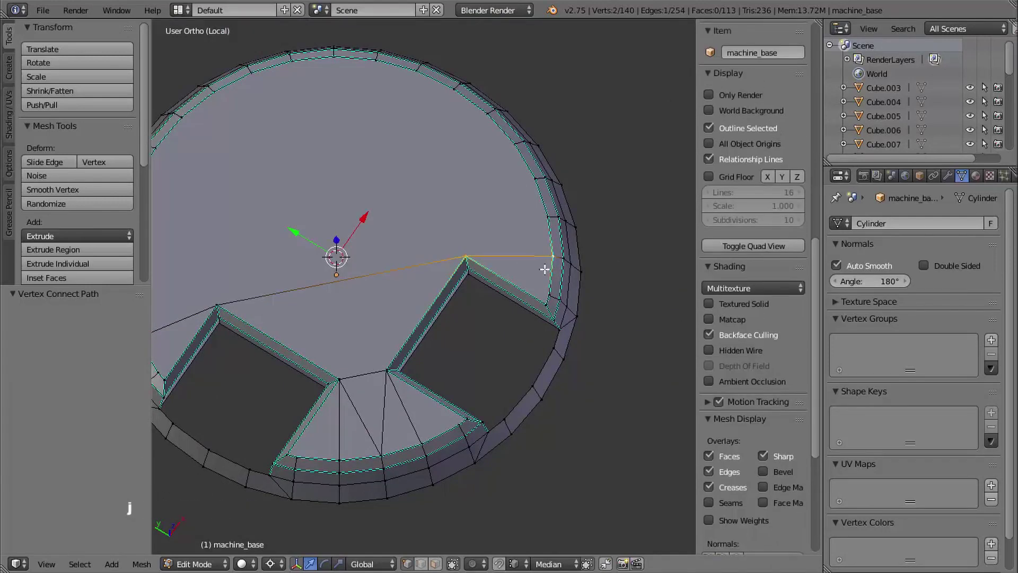
# Step: Connect each notch's far inner corner to a second top-rim vertex, two vertices further around from the first
pyautogui.keyDown('shift'); pyautogui.moveTo(546, 265); pyautogui.dragTo(602, 295, button='middle'); pyautogui.keyUp('shift')
pyautogui.rightClick(568, 257)
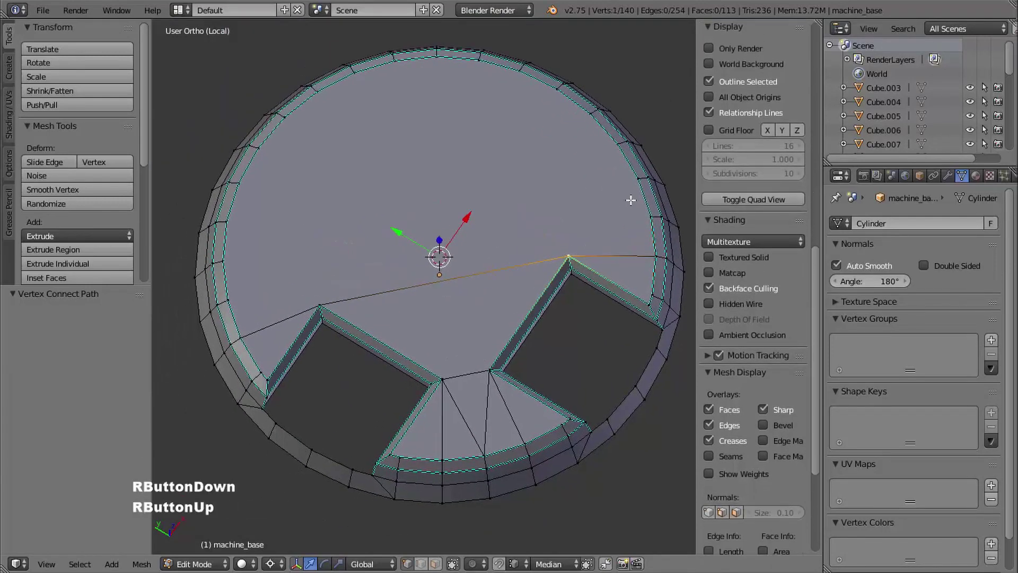
pyautogui.keyDown('shift'); pyautogui.rightClick(640, 180); pyautogui.keyUp('shift')
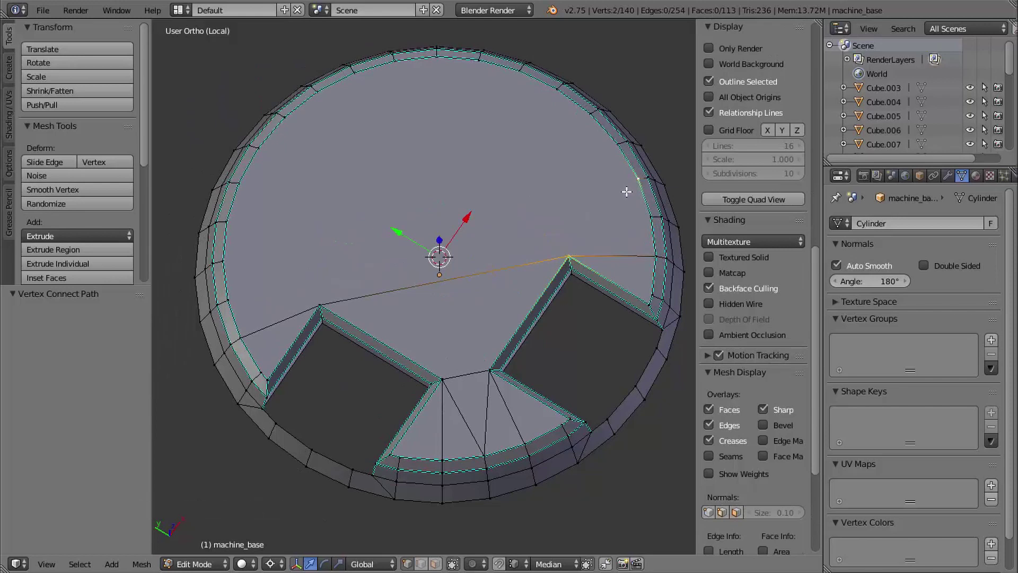
pyautogui.press('j')
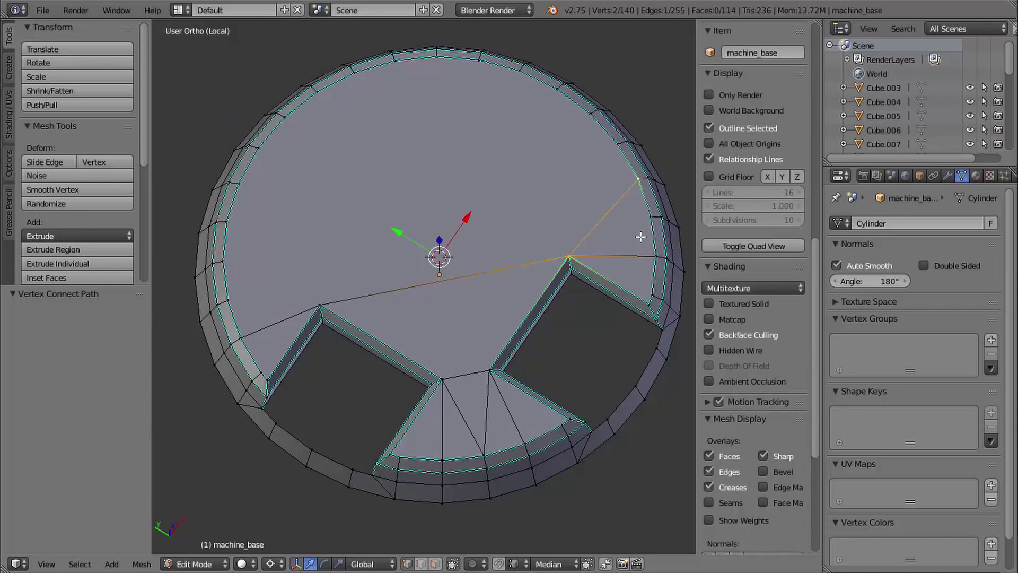
pyautogui.rightClick(231, 262)
pyautogui.keyDown('shift'); pyautogui.rightClick(322, 295); pyautogui.keyUp('shift')
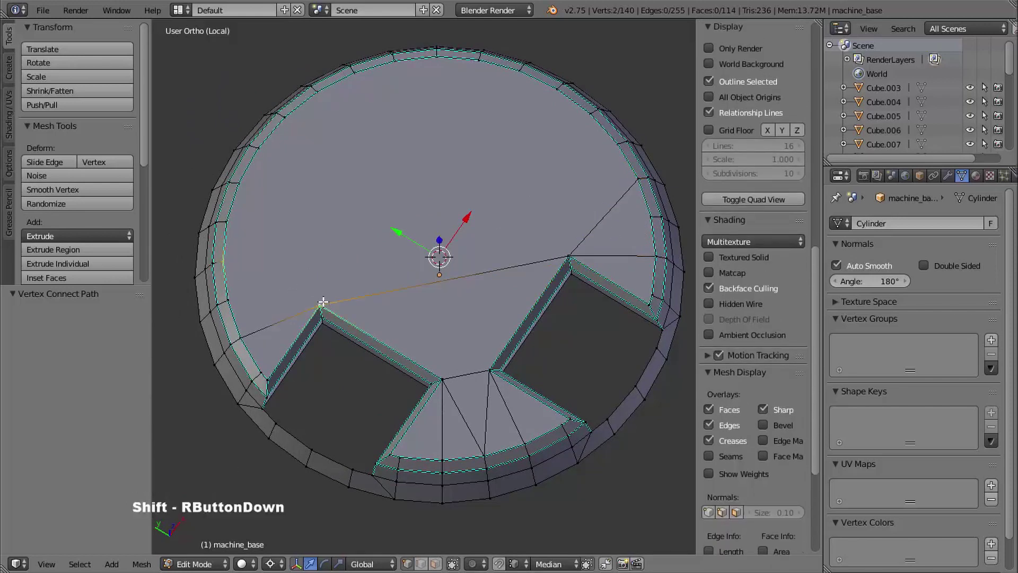
pyautogui.press('j')
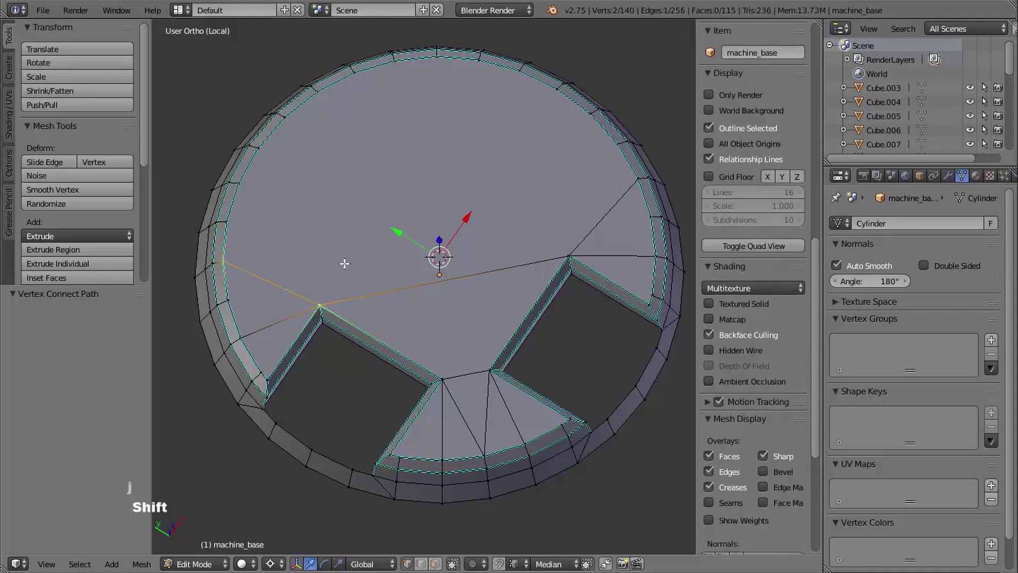
# Step: Join the two rim vertices last connected to the notch corners with an edge straight across the top face
pyautogui.keyDown('shift'); pyautogui.moveTo(345, 264); pyautogui.dragTo(365, 266, button='middle'); pyautogui.keyUp('shift')
pyautogui.rightClick(250, 262)
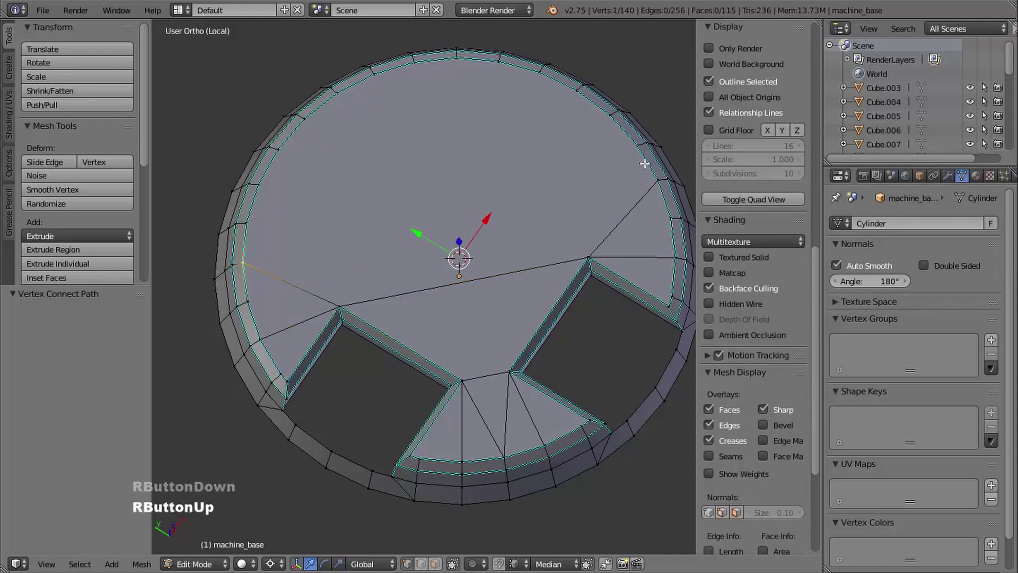
pyautogui.keyDown('shift'); pyautogui.rightClick(656, 179); pyautogui.keyUp('shift')
pyautogui.press('j')
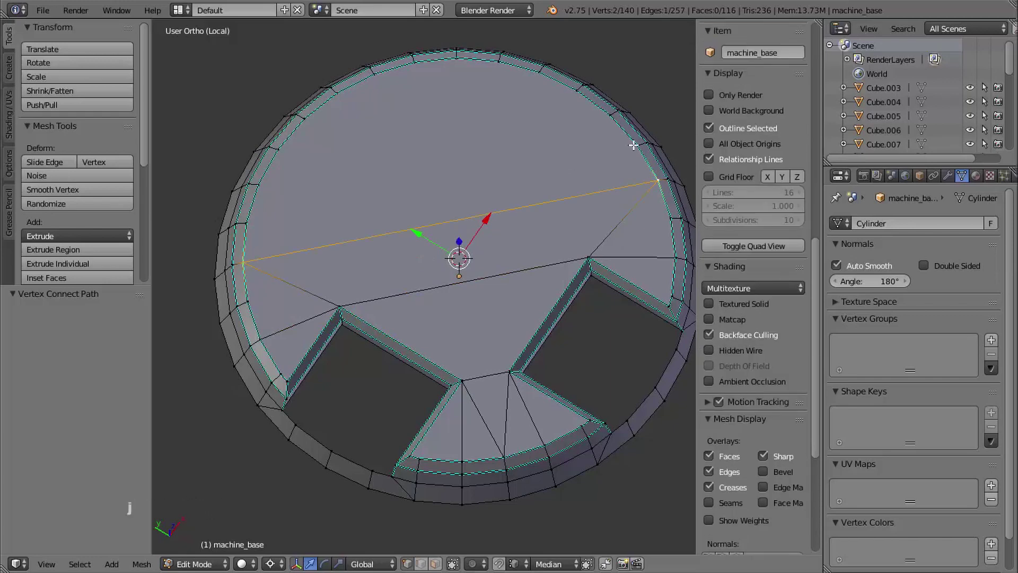
# Step: Join the next two pairs of opposite rim vertices with parallel edges across the top face, moving away from the notches
pyautogui.rightClick(633, 146)
pyautogui.keyDown('shift'); pyautogui.rightClick(255, 214); pyautogui.keyUp('shift')
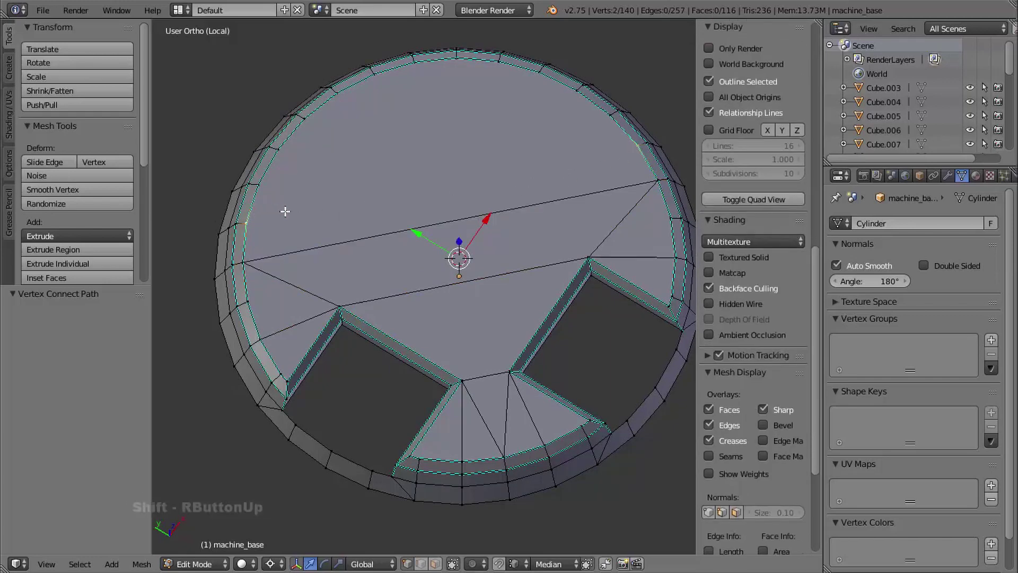
pyautogui.press('j')
pyautogui.rightClick(260, 186)
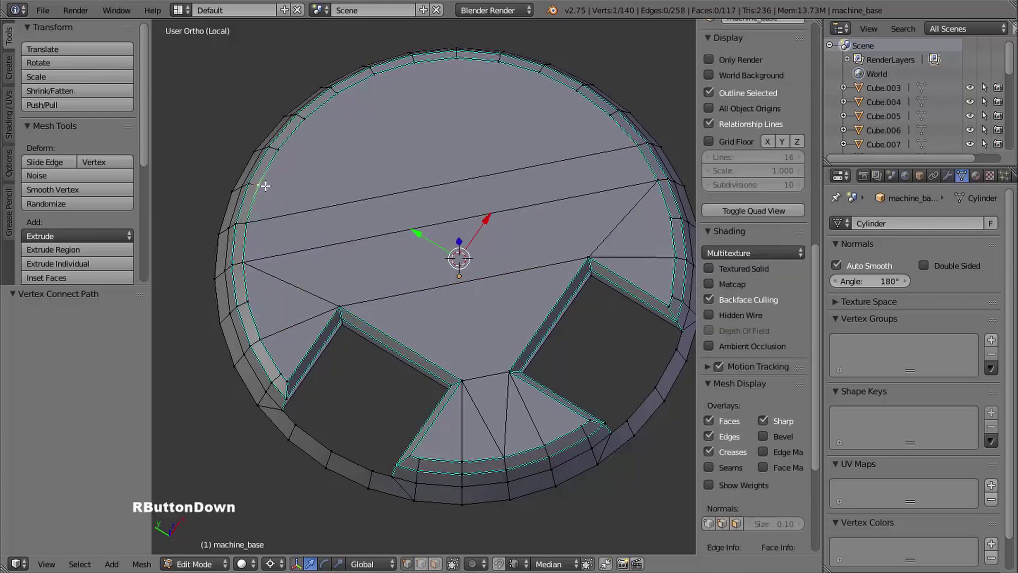
pyautogui.keyDown('shift'); pyautogui.rightClick(608, 114); pyautogui.keyUp('shift')
pyautogui.press('j')
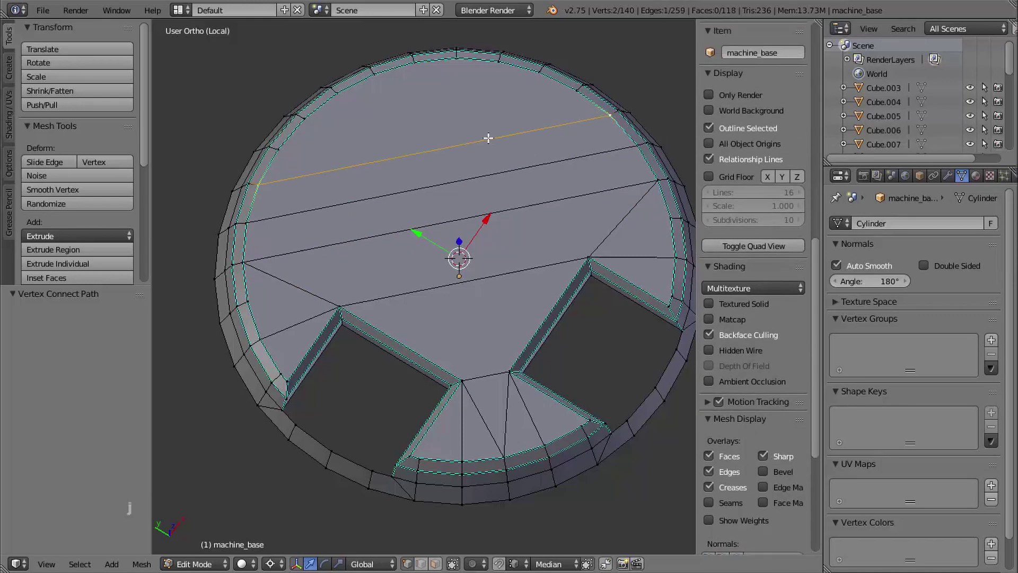
# Step: Add two more parallel cross edges between the following pairs of opposite rim vertices, continuing toward the un-notched end
pyautogui.keyDown('shift'); pyautogui.moveTo(329, 155); pyautogui.dragTo(317, 195, button='middle'); pyautogui.keyUp('shift')
pyautogui.rightClick(606, 140)
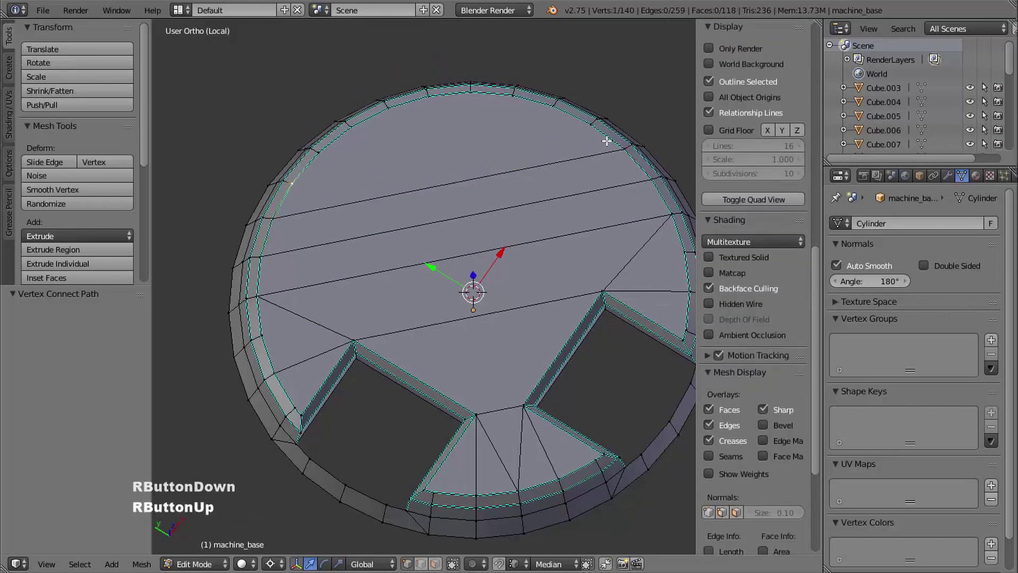
pyautogui.keyDown('shift'); pyautogui.rightClick(589, 125); pyautogui.keyUp('shift')
pyautogui.press('j')
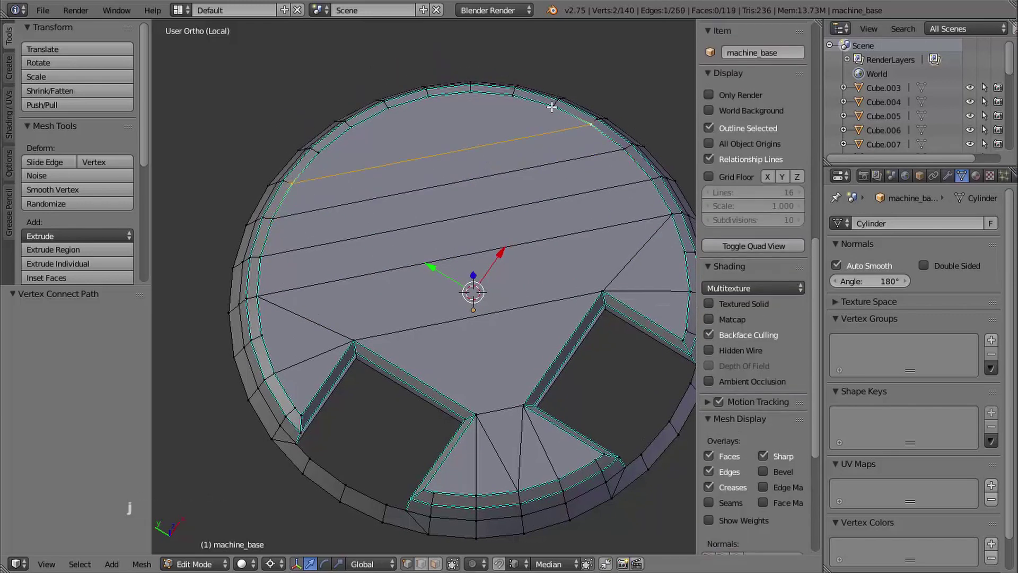
pyautogui.rightClick(553, 106)
pyautogui.keyDown('shift'); pyautogui.rightClick(319, 148); pyautogui.keyUp('shift')
pyautogui.press('j')
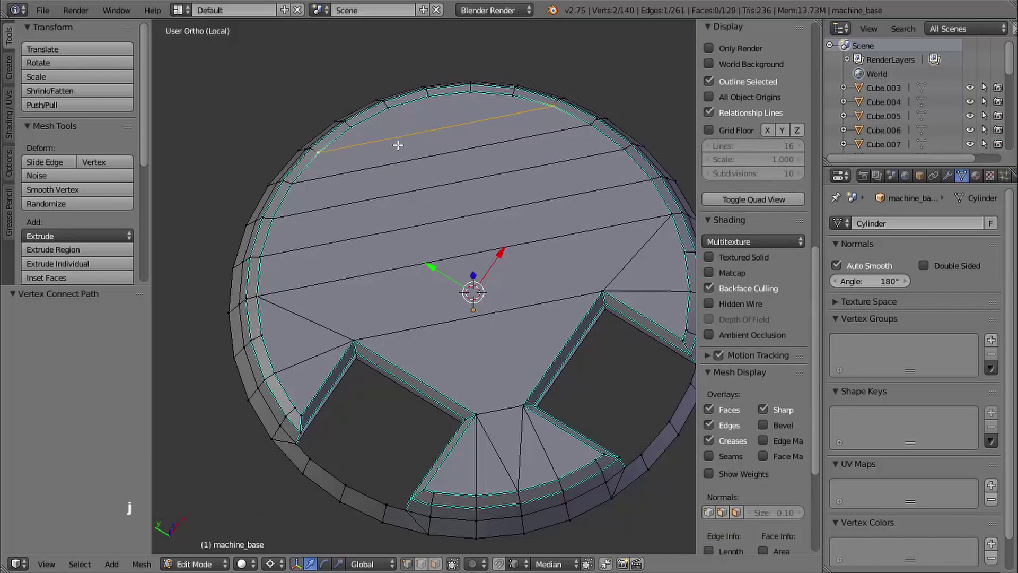
# Step: Close off the un-notched end of the top face with the last two parallel edges between opposite rim vertices
pyautogui.rightClick(510, 97)
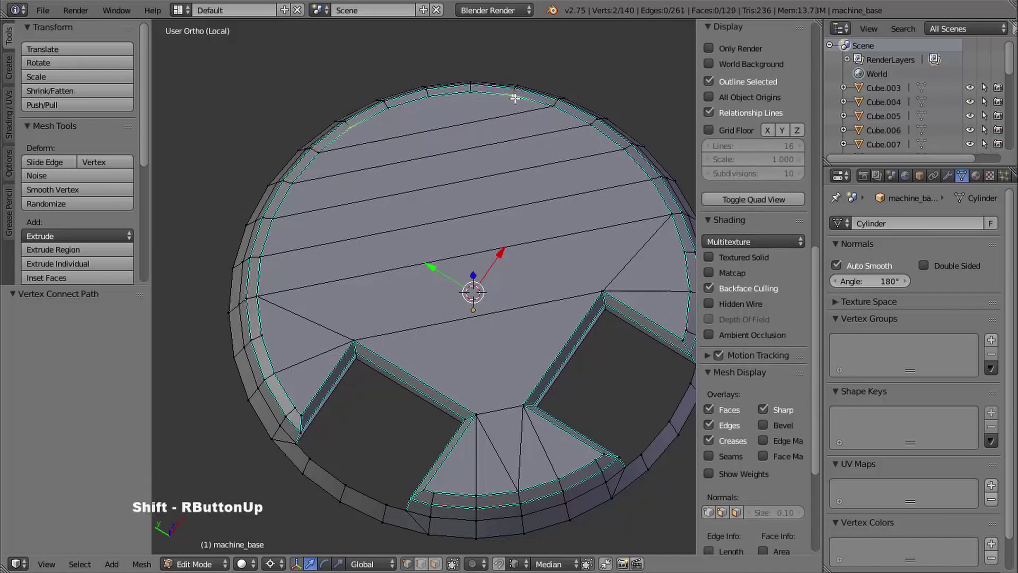
pyautogui.press('j')
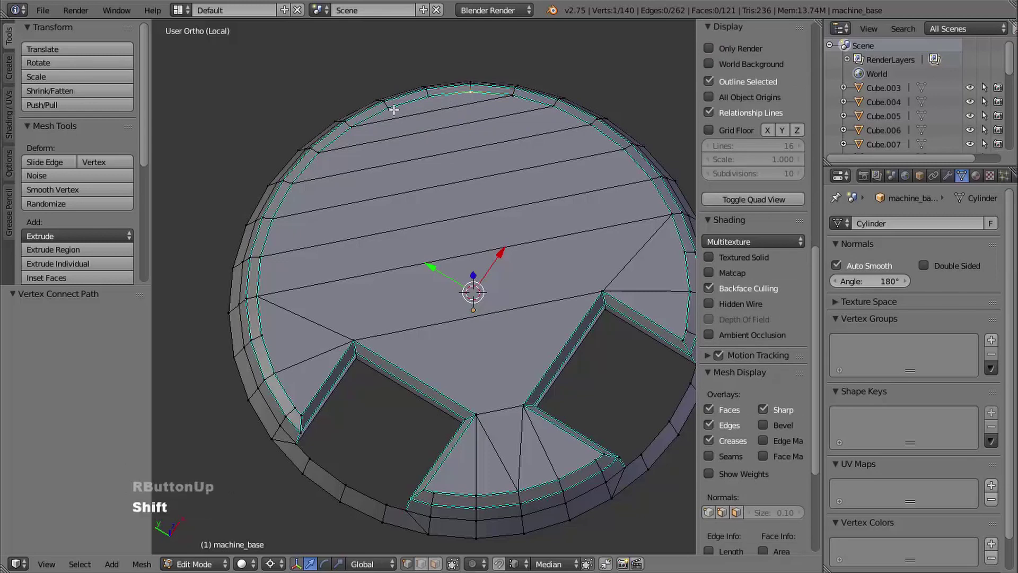
pyautogui.keyDown('shift'); pyautogui.rightClick(387, 107); pyautogui.keyUp('shift')
pyautogui.press('j')
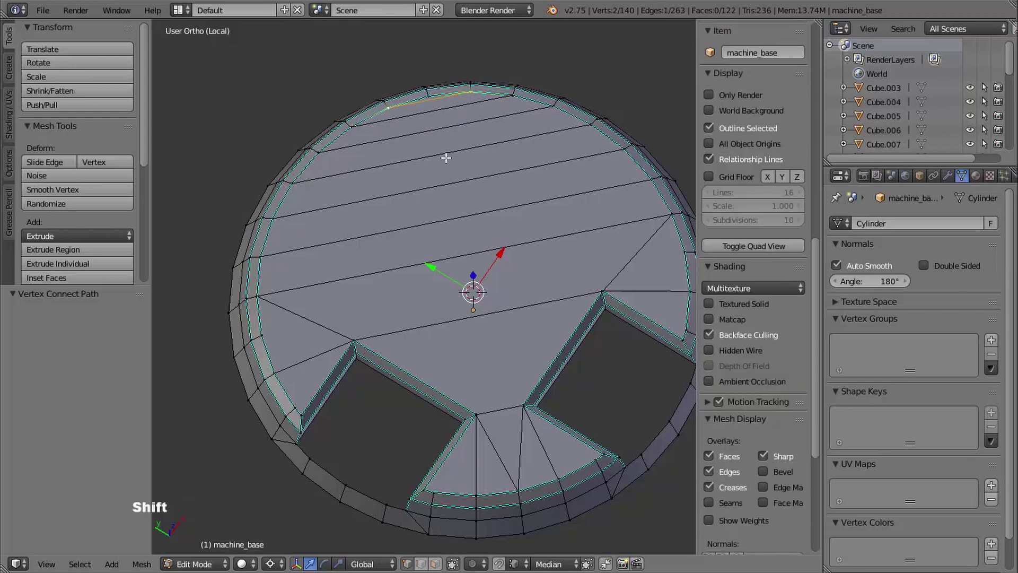
# Step: Return to Object Mode and examine the notched base's surface shading from several angles
pyautogui.keyDown('shift'); pyautogui.moveTo(445, 157); pyautogui.dragTo(412, 157, button='middle'); pyautogui.keyUp('shift')
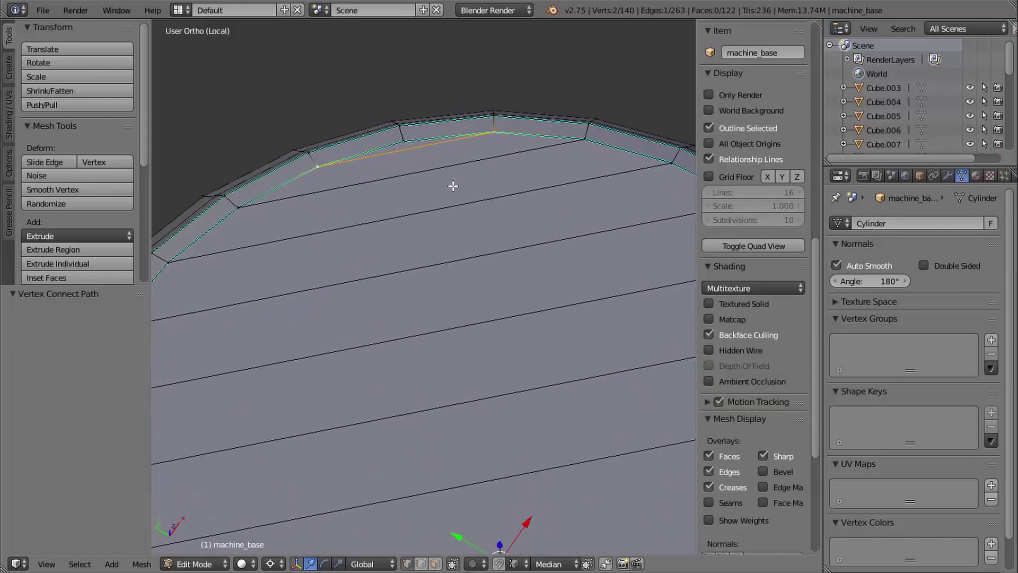
pyautogui.keyDown('ctrl'); pyautogui.moveTo(453, 185); pyautogui.dragTo(432, 189, button='middle'); pyautogui.keyUp('ctrl')
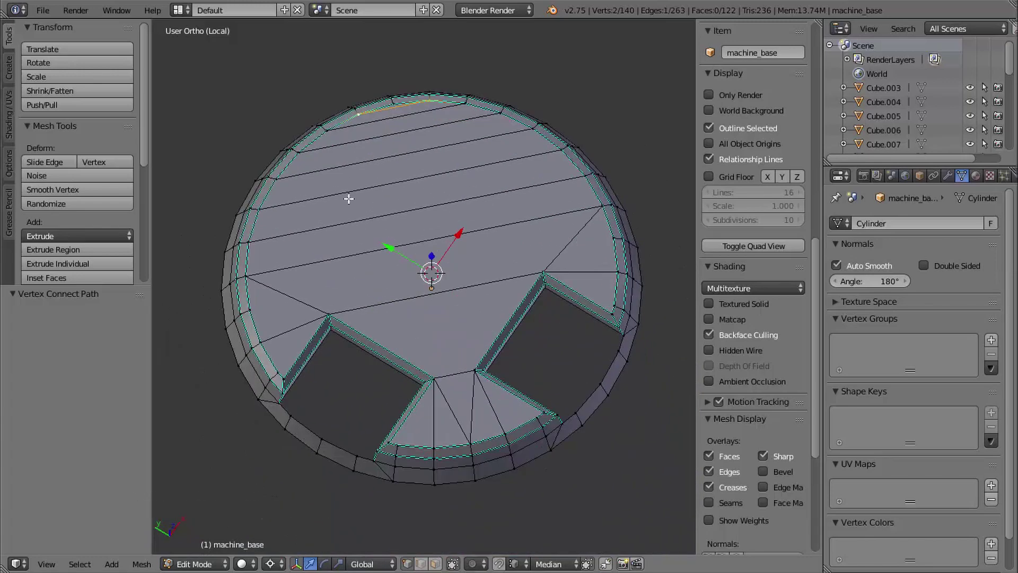
pyautogui.press('Tab')
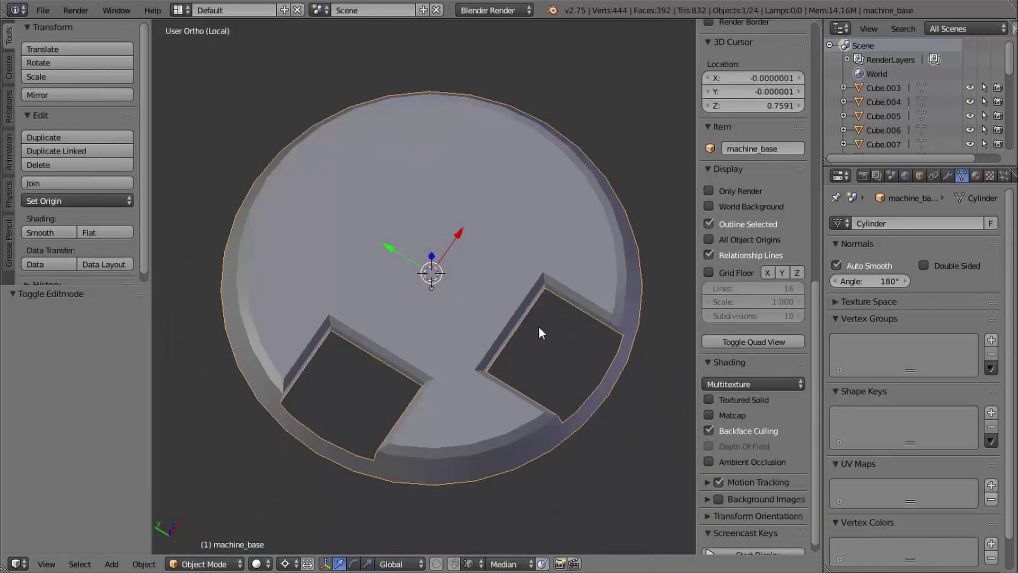
pyautogui.moveTo(534, 364); pyautogui.dragTo(489, 294, button='middle')
pyautogui.moveTo(477, 341); pyautogui.dragTo(394, 294, button='middle')
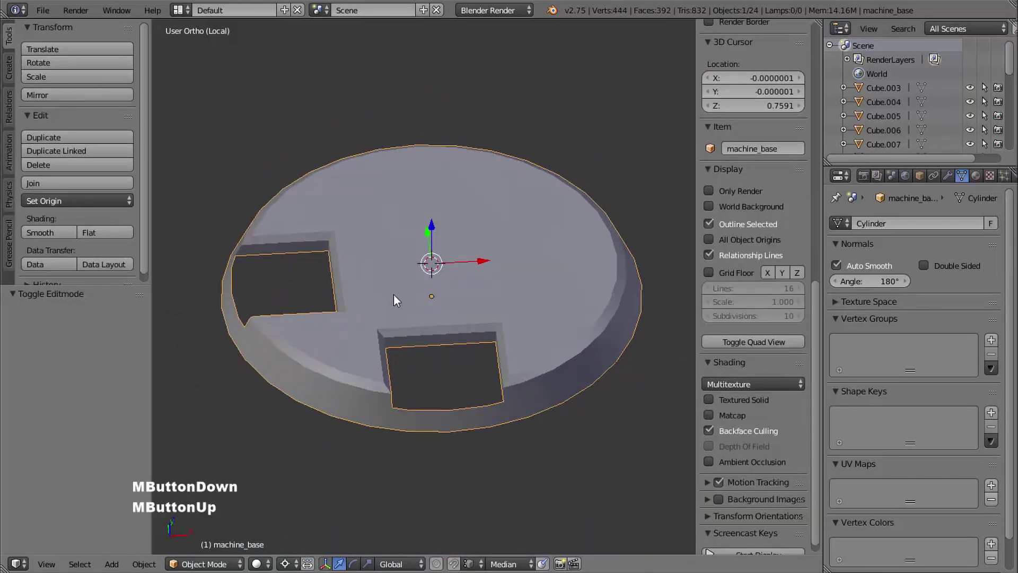
# Step: Unhide the hidden objects and select the two blocks sitting in the base's notches
pyautogui.moveTo(552, 307); pyautogui.dragTo(359, 237, button='middle')
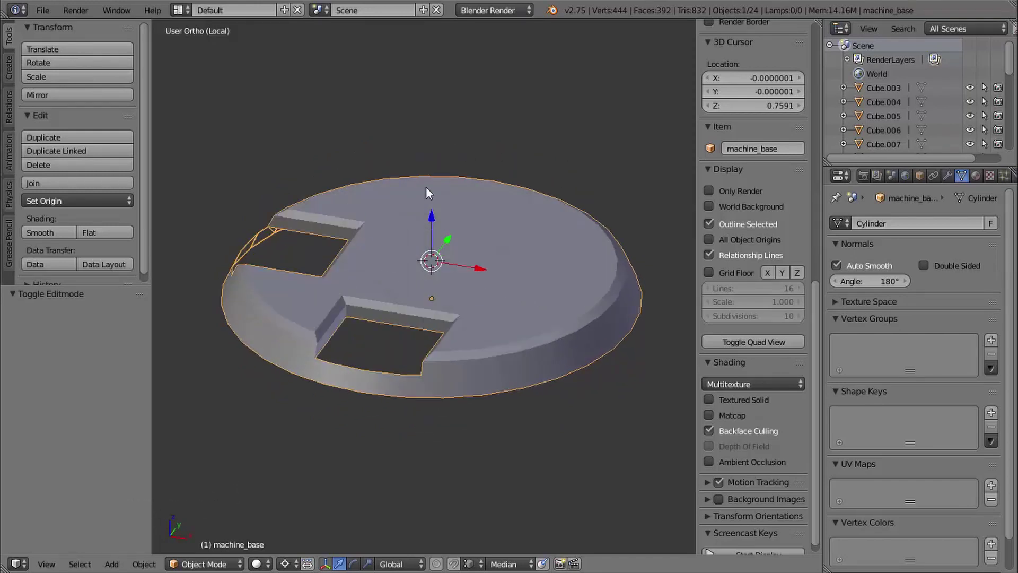
pyautogui.moveTo(466, 336); pyautogui.dragTo(508, 312, button='middle')
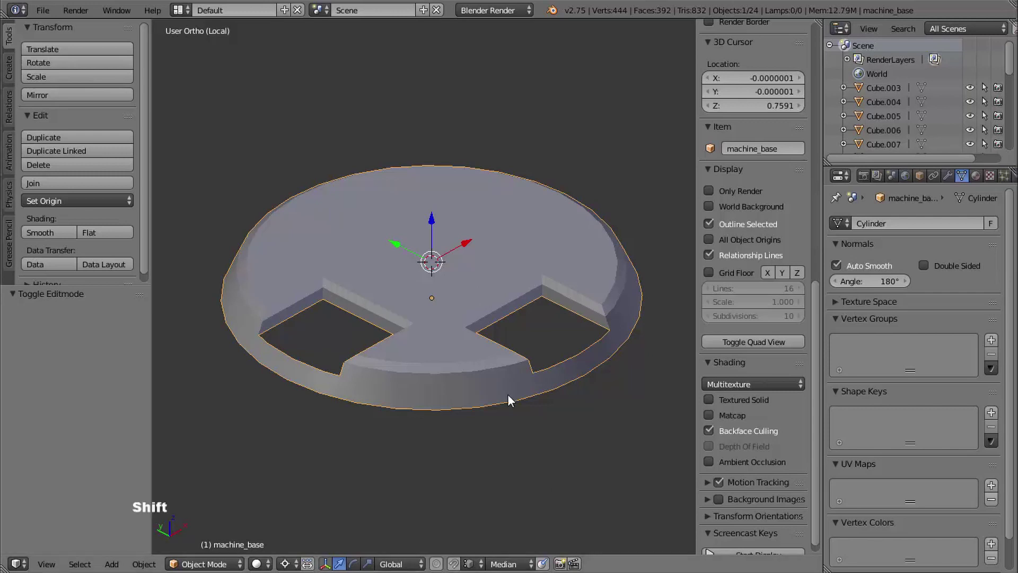
pyautogui.keyDown('shift'); pyautogui.moveTo(507, 393); pyautogui.dragTo(509, 241, button='middle'); pyautogui.keyUp('shift')
pyautogui.hotkey('alt', 'h')
pyautogui.rightClick(585, 306)
pyautogui.moveTo(546, 289); pyautogui.dragTo(496, 395, button='middle')
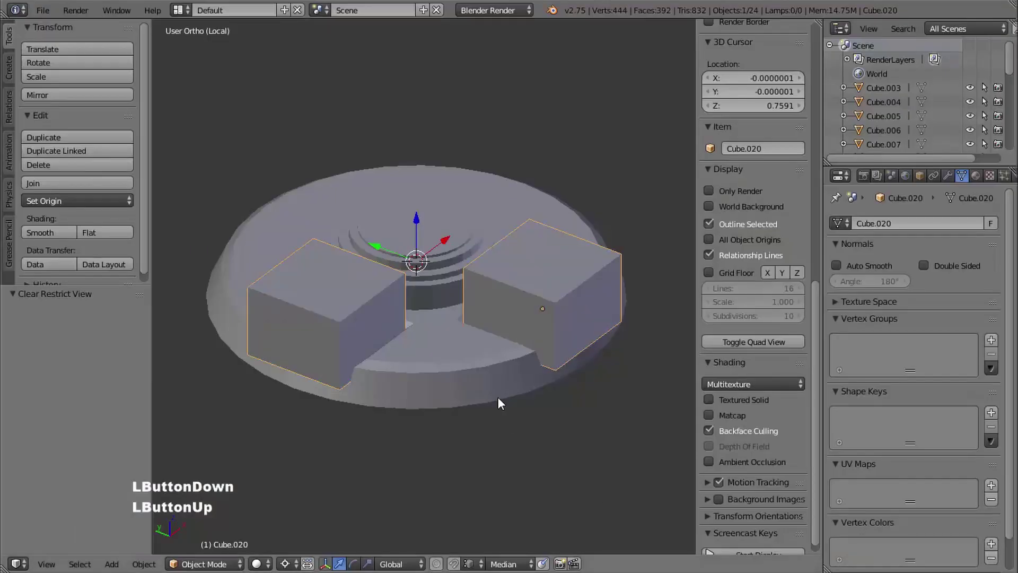
pyautogui.keyDown('shift'); pyautogui.moveTo(449, 399); pyautogui.dragTo(355, 316, button='middle'); pyautogui.keyUp('shift')
# Step: Select the top faces of both notch blocks and lower them 1.290 along Z, flattening the blocks into thin slabs
pyautogui.press('Tab')
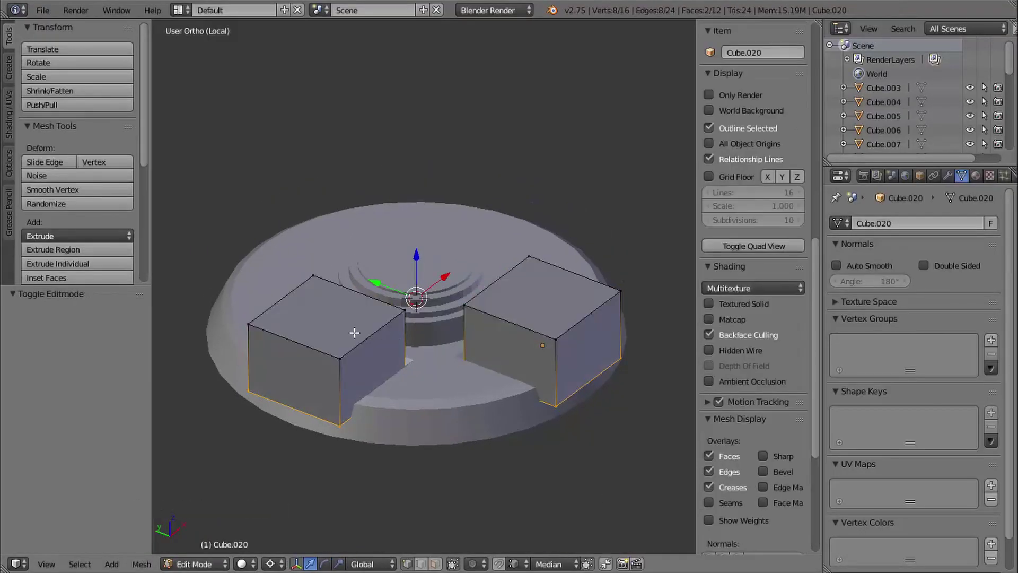
pyautogui.hotkey('ctrl', 'Tab')
pyautogui.click(323, 340)
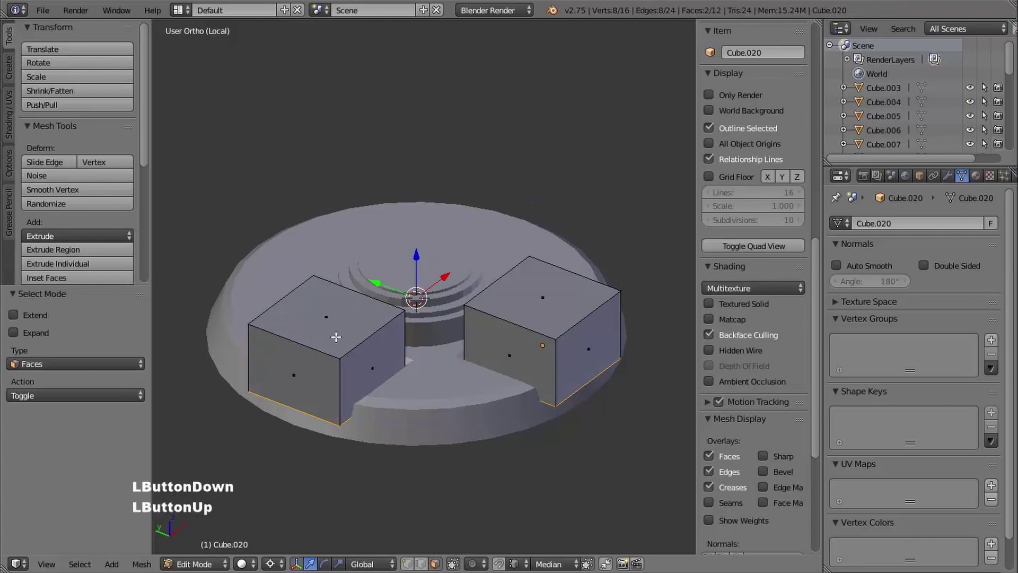
pyautogui.press('a')
pyautogui.rightClick(334, 324)
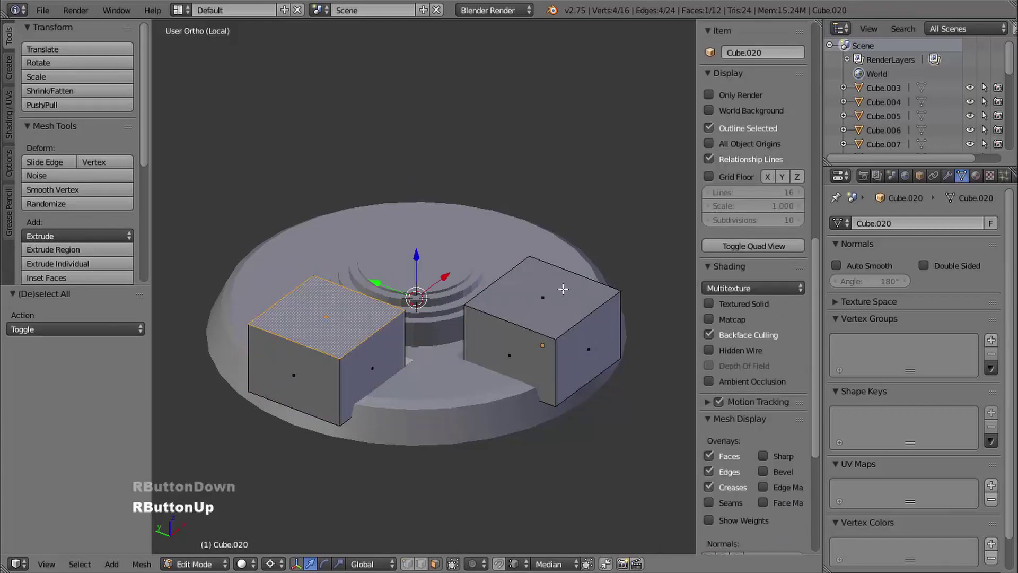
pyautogui.keyDown('shift'); pyautogui.rightClick(539, 296); pyautogui.keyUp('shift')
pyautogui.moveTo(511, 364); pyautogui.dragTo(477, 341, button='middle')
pyautogui.moveTo(466, 263); pyautogui.dragTo(453, 324)
# Step: Bevel the outer lower edge of both slabs with an amount of 0.072 and one segment
pyautogui.keyDown('shift'); pyautogui.moveTo(453, 324); pyautogui.dragTo(315, 360, button='middle'); pyautogui.keyUp('shift')
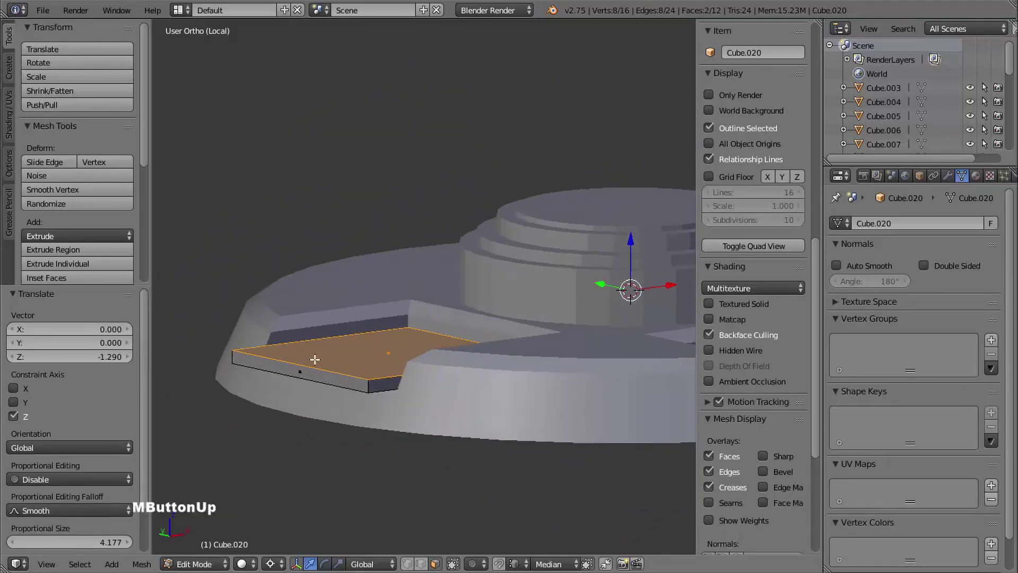
pyautogui.hotkey('ctrl', 'Tab')
pyautogui.click(269, 366)
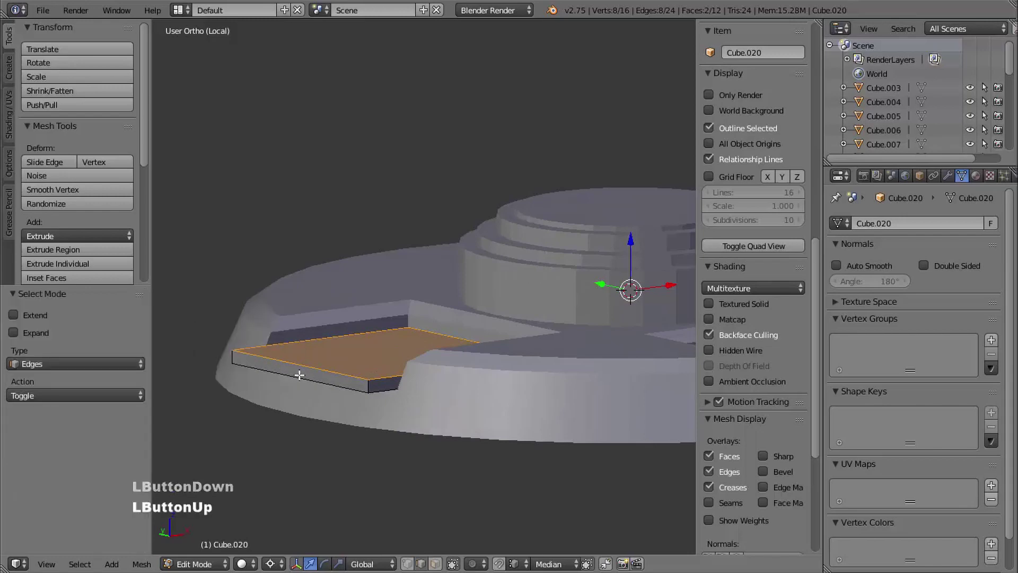
pyautogui.rightClick(304, 379)
pyautogui.moveTo(306, 379); pyautogui.dragTo(366, 294, button='middle')
pyautogui.keyDown('shift'); pyautogui.rightClick(451, 334); pyautogui.keyUp('shift')
pyautogui.keyDown('shift'); pyautogui.moveTo(366, 294); pyautogui.dragTo(454, 296, button='middle'); pyautogui.keyUp('shift')
pyautogui.hotkey('ctrl', 'b')
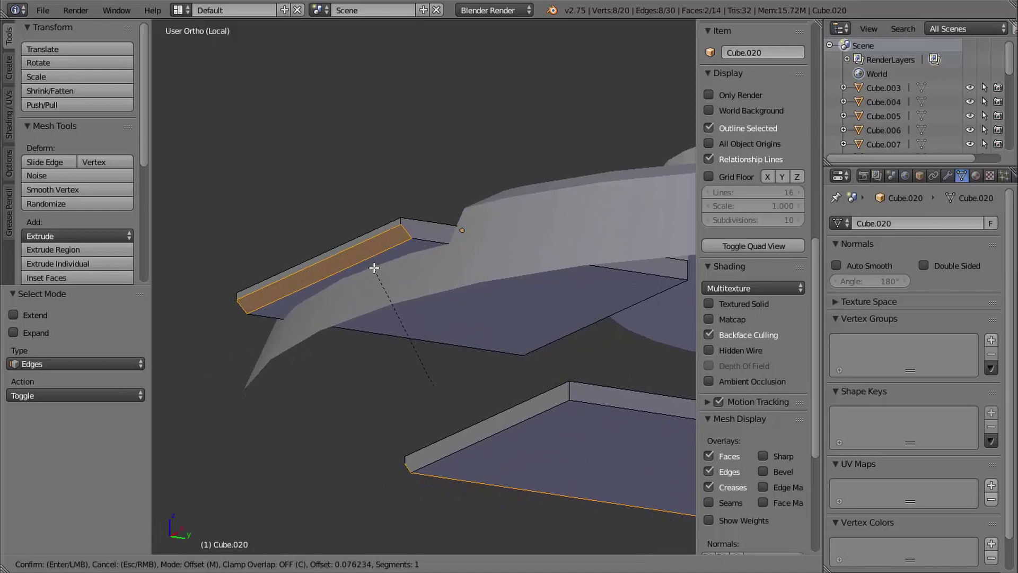
pyautogui.click(374, 263)
# Step: Delete the inner side face of each slab that faces the central pedestal
pyautogui.moveTo(388, 275); pyautogui.dragTo(489, 323, button='middle')
pyautogui.keyDown('shift'); pyautogui.moveTo(546, 339); pyautogui.dragTo(348, 278, button='middle'); pyautogui.keyUp('shift')
pyautogui.moveTo(423, 252); pyautogui.dragTo(472, 306, button='middle')
pyautogui.hotkey('ctrl', 'Tab')
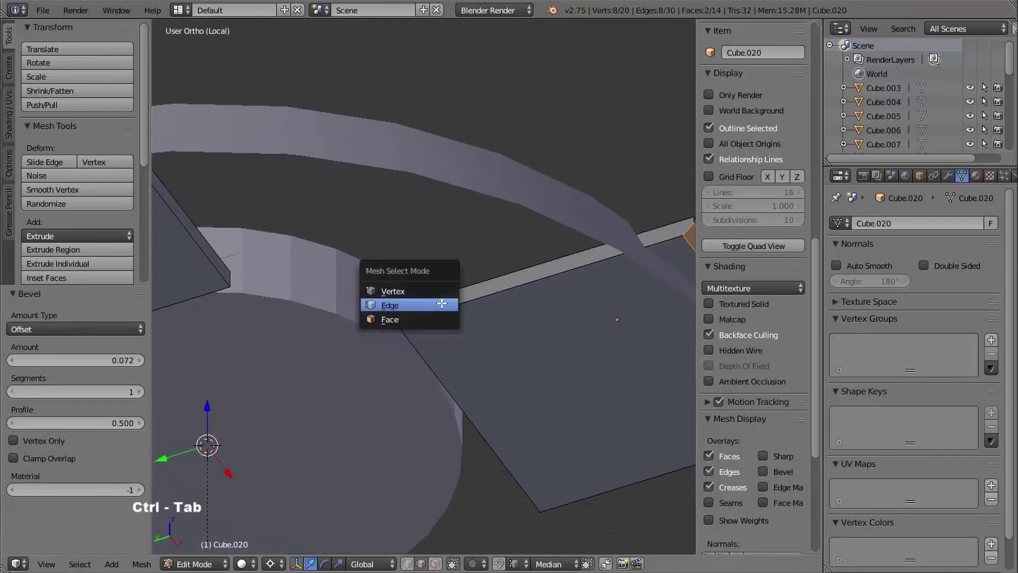
pyautogui.click(411, 319)
pyautogui.moveTo(495, 337); pyautogui.dragTo(573, 329, button='middle')
pyautogui.keyDown('shift'); pyautogui.moveTo(573, 329); pyautogui.dragTo(472, 289, button='middle'); pyautogui.keyUp('shift')
pyautogui.rightClick(336, 306)
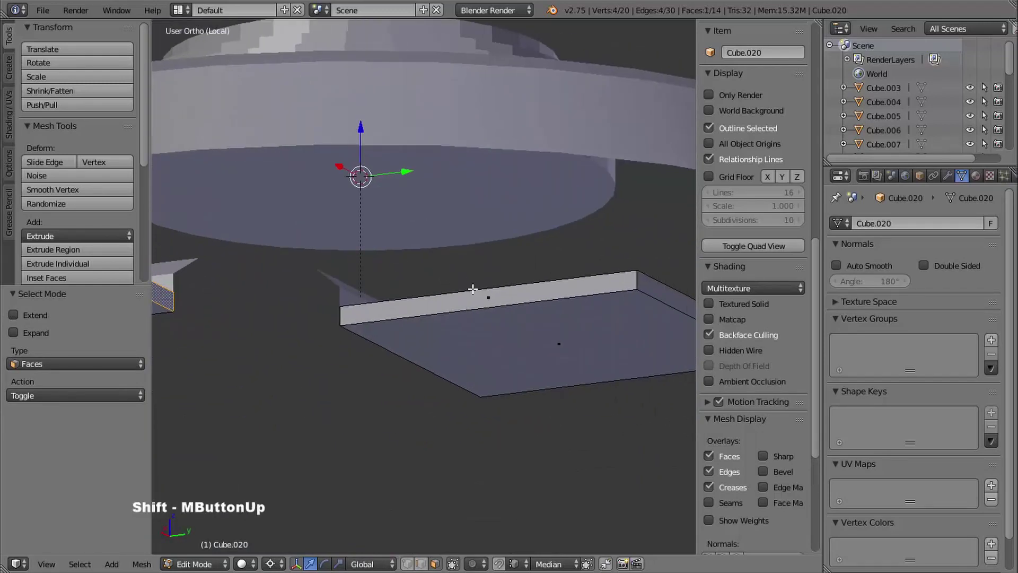
pyautogui.keyDown('shift'); pyautogui.rightClick(477, 299); pyautogui.keyUp('shift')
pyautogui.moveTo(541, 283); pyautogui.dragTo(525, 243, button='middle')
pyautogui.press('x')
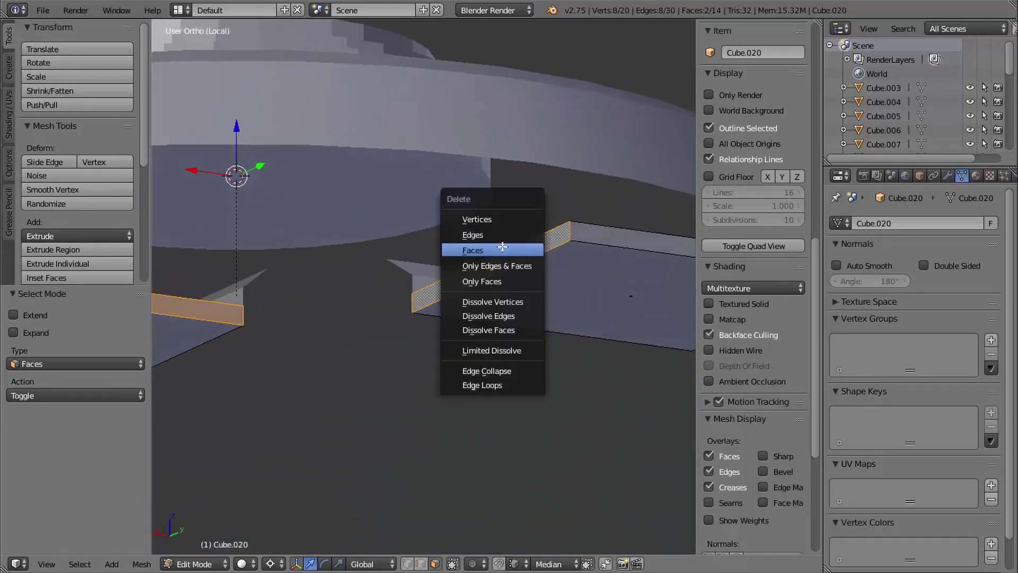
pyautogui.click(502, 246)
# Step: Connect the upper and lower corner vertices beside the bevel on both end faces of the first slab
pyautogui.moveTo(400, 264); pyautogui.dragTo(491, 295, button='middle')
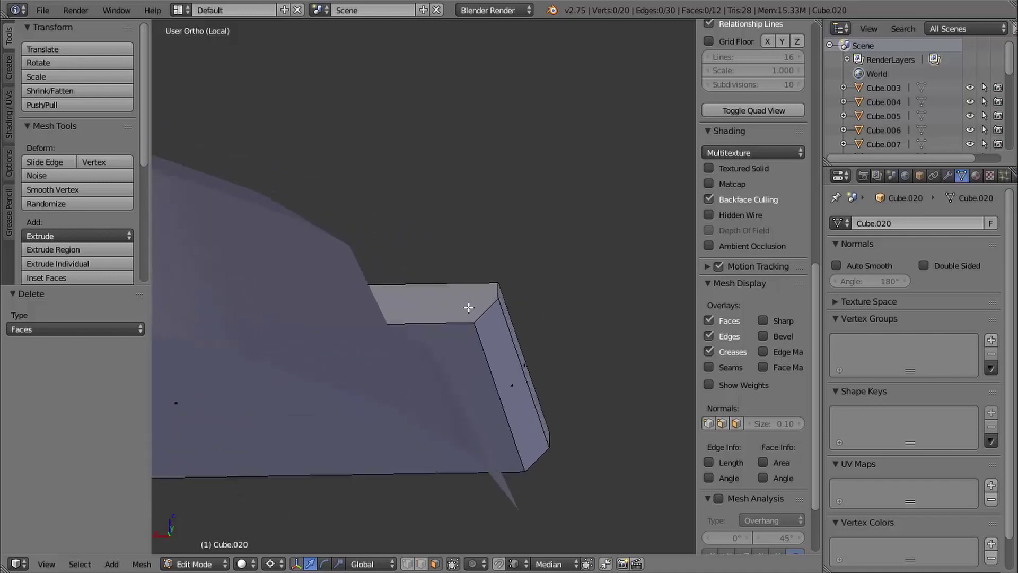
pyautogui.hotkey('ctrl', 'Tab')
pyautogui.click(466, 280)
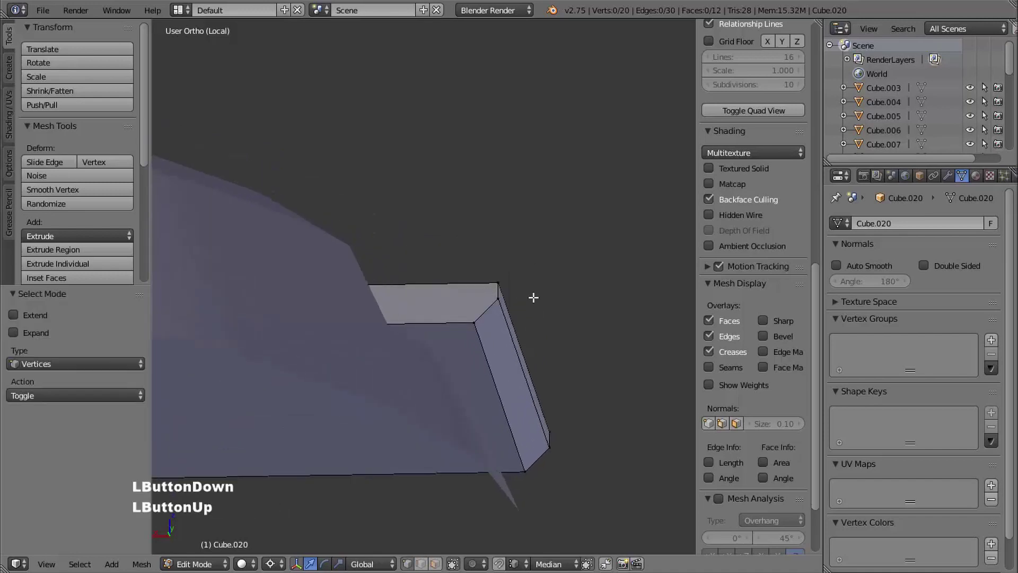
pyautogui.rightClick(497, 282)
pyautogui.keyDown('shift'); pyautogui.rightClick(473, 319); pyautogui.keyUp('shift')
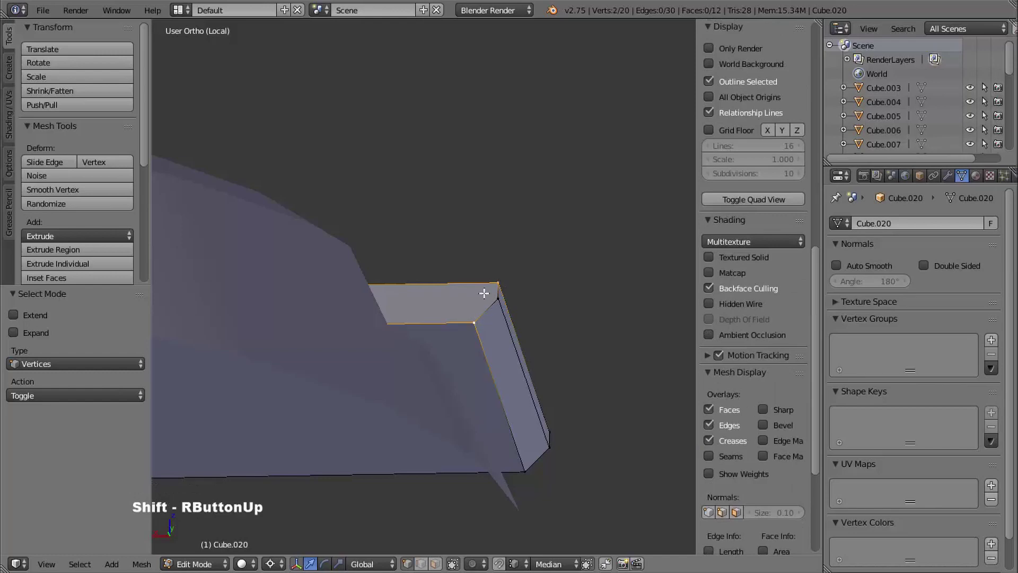
pyautogui.press('j')
pyautogui.moveTo(493, 304); pyautogui.dragTo(441, 302, button='middle')
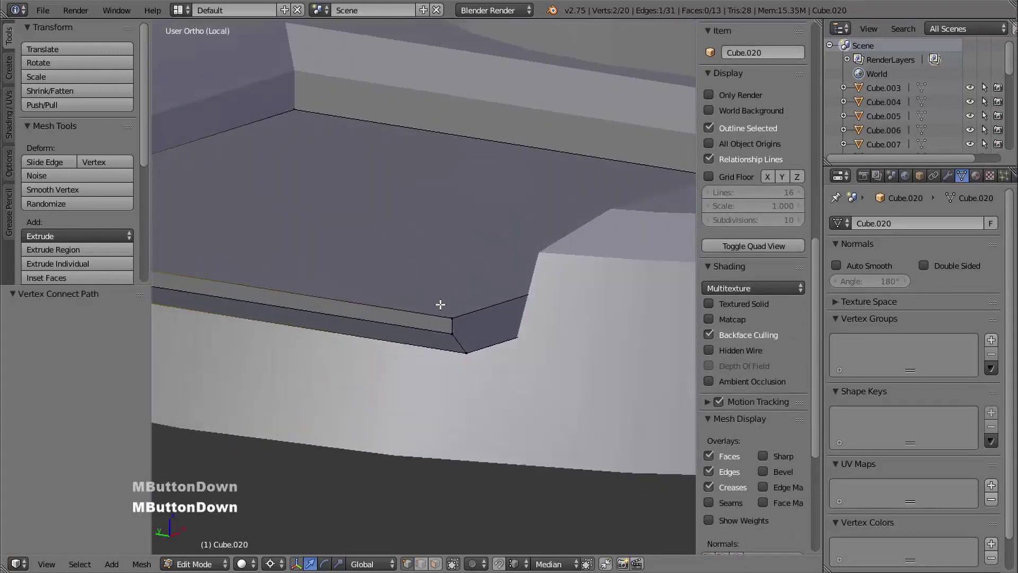
pyautogui.rightClick(455, 325)
pyautogui.keyDown('shift'); pyautogui.rightClick(464, 353); pyautogui.keyUp('shift')
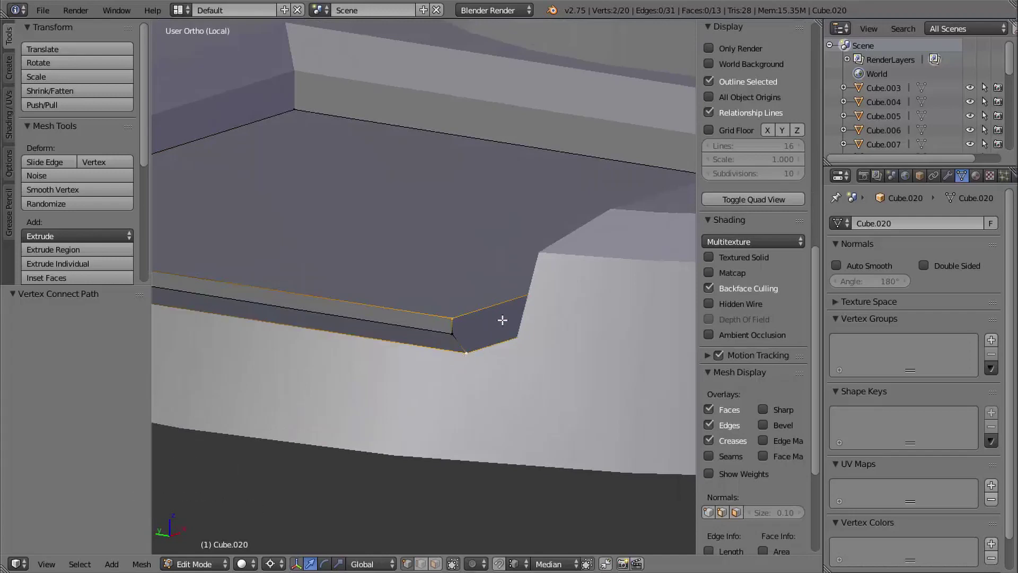
pyautogui.press('j')
# Step: Add the same corner-to-corner edges beside the bevel on both end faces of the second slab
pyautogui.keyDown('ctrl'); pyautogui.moveTo(563, 268); pyautogui.dragTo(64, 353, button='middle'); pyautogui.keyUp('ctrl')
pyautogui.keyDown('ctrl'); pyautogui.moveTo(432, 356); pyautogui.dragTo(523, 257, button='middle'); pyautogui.keyUp('ctrl')
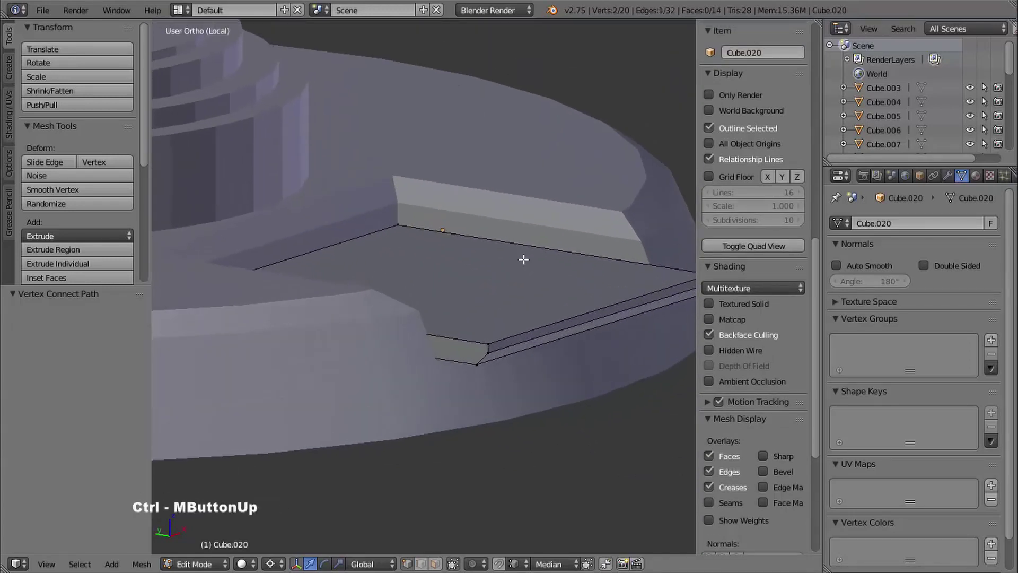
pyautogui.rightClick(480, 346)
pyautogui.keyDown('shift'); pyautogui.rightClick(479, 365); pyautogui.keyUp('shift')
pyautogui.press('j')
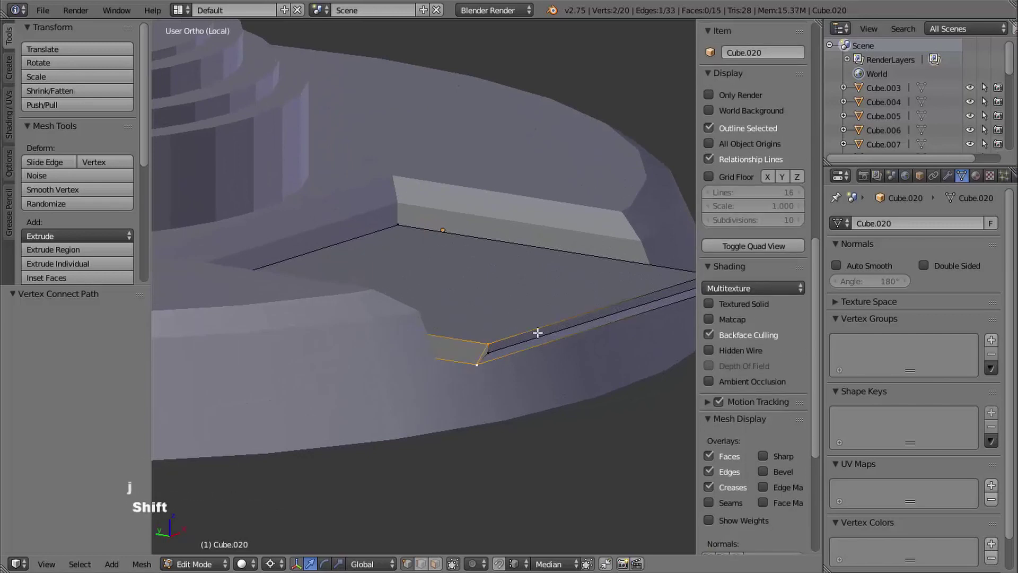
pyautogui.keyDown('shift'); pyautogui.moveTo(539, 335); pyautogui.dragTo(594, 340, button='middle'); pyautogui.keyUp('shift')
pyautogui.rightClick(531, 377)
pyautogui.keyDown('shift'); pyautogui.rightClick(539, 399); pyautogui.keyUp('shift')
pyautogui.press('j')
# Step: Return to Object Mode and join the two slabs into the machine_base object
pyautogui.keyDown('shift'); pyautogui.moveTo(594, 339); pyautogui.dragTo(451, 334, button='middle'); pyautogui.keyUp('shift')
pyautogui.keyDown('ctrl'); pyautogui.moveTo(451, 334); pyautogui.dragTo(403, 319, button='middle'); pyautogui.keyUp('ctrl')
pyautogui.keyDown('shift'); pyautogui.moveTo(403, 318); pyautogui.dragTo(410, 305, button='middle'); pyautogui.keyUp('shift')
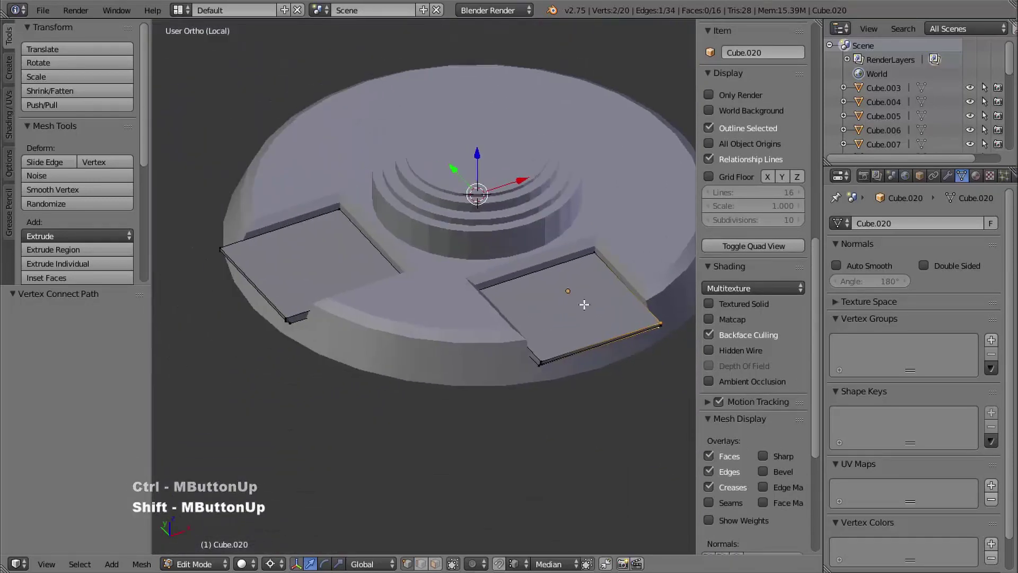
pyautogui.press('Tab')
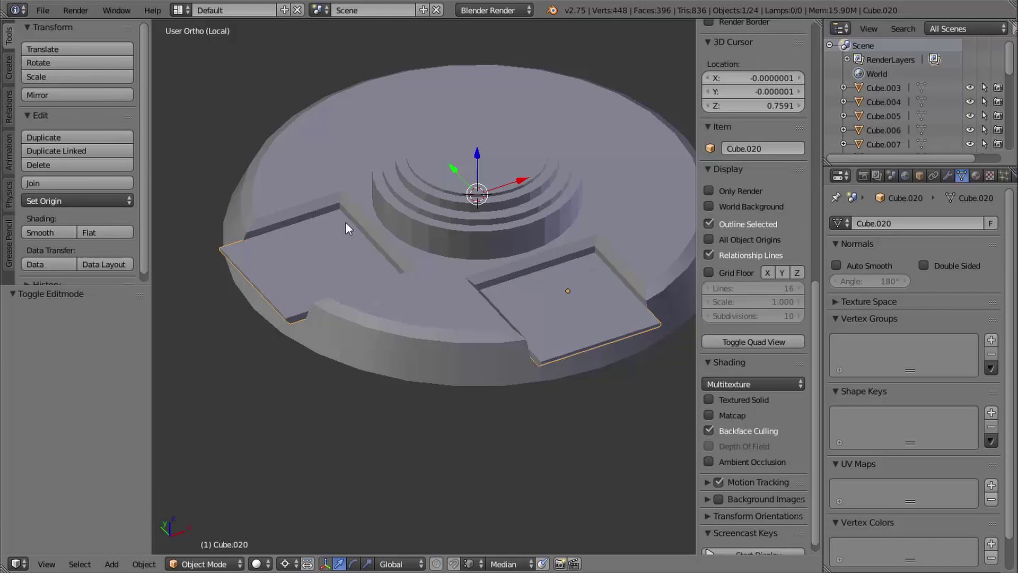
pyautogui.keyDown('shift'); pyautogui.rightClick(439, 304); pyautogui.keyUp('shift')
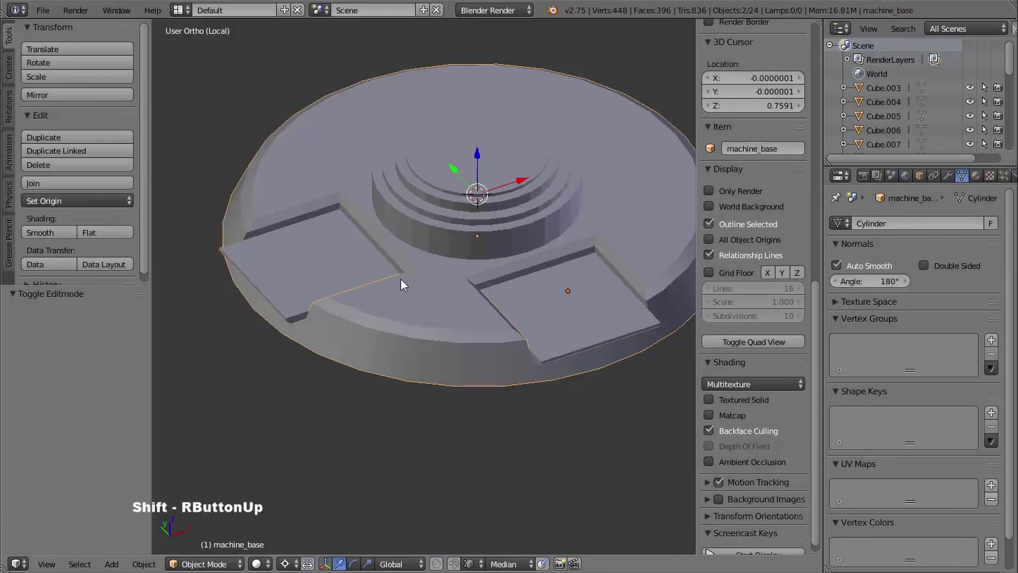
pyautogui.keyDown('shift'); pyautogui.moveTo(450, 312); pyautogui.dragTo(405, 315, button='middle'); pyautogui.keyUp('shift')
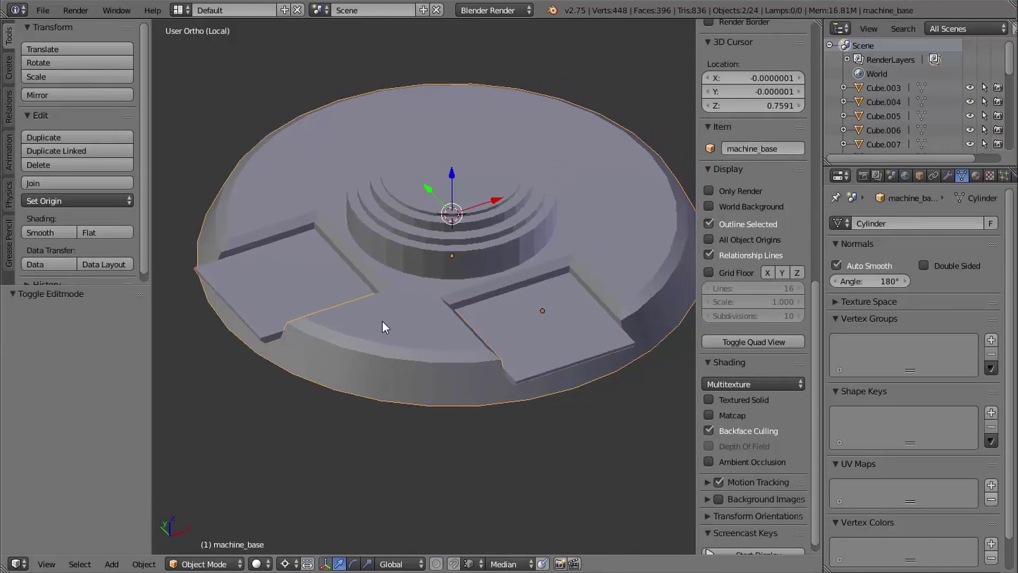
pyautogui.click(64, 183)
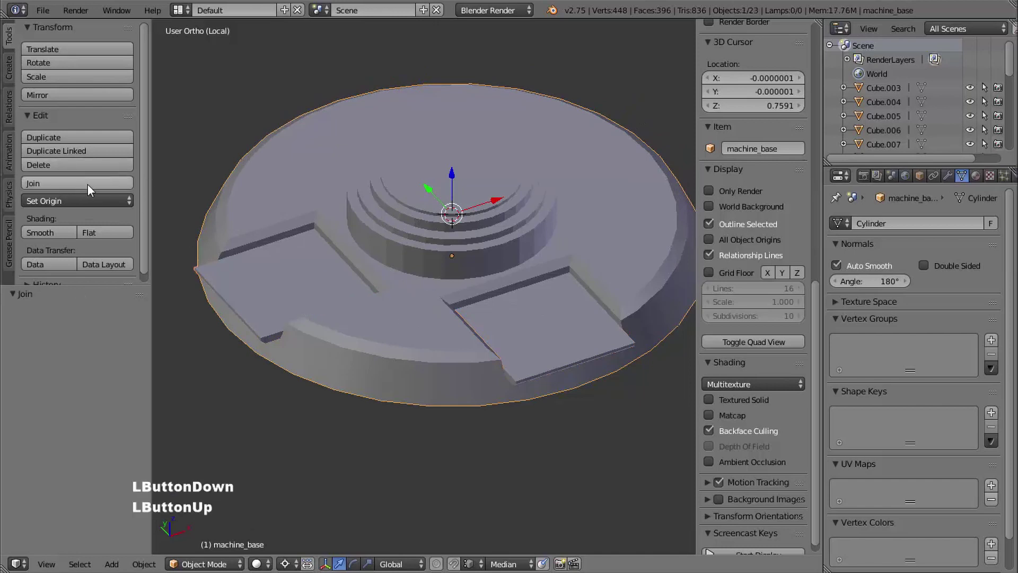
# Step: Select the bottom face of the central stepped cylinder and scale it to 0.894 so the lowest tier tapers inward
pyautogui.keyDown('shift'); pyautogui.moveTo(367, 279); pyautogui.dragTo(392, 286, button='middle'); pyautogui.keyUp('shift')
pyautogui.moveTo(393, 287); pyautogui.dragTo(346, 311, button='middle')
pyautogui.moveTo(497, 316); pyautogui.dragTo(450, 361, button='middle')
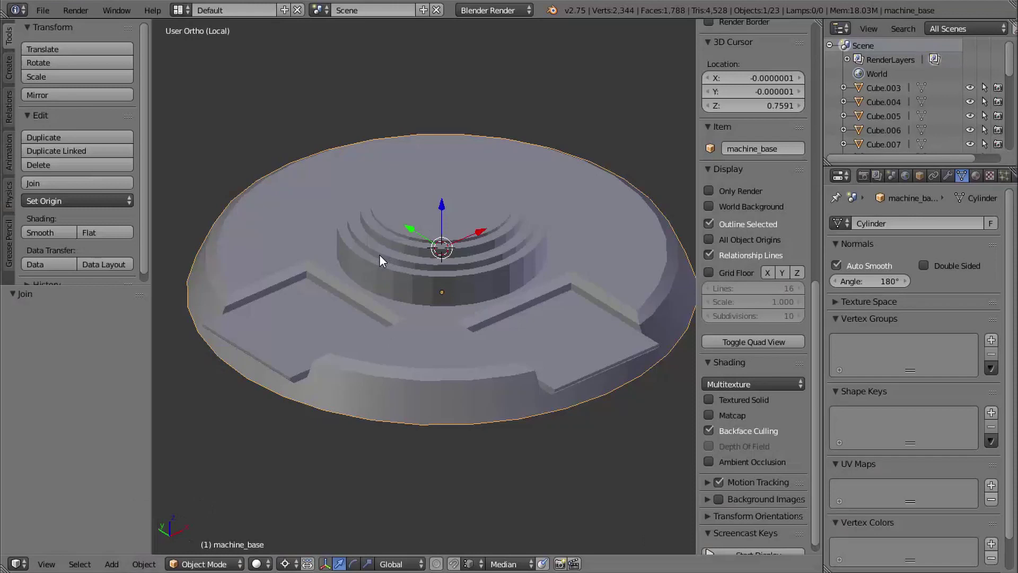
pyautogui.rightClick(380, 259)
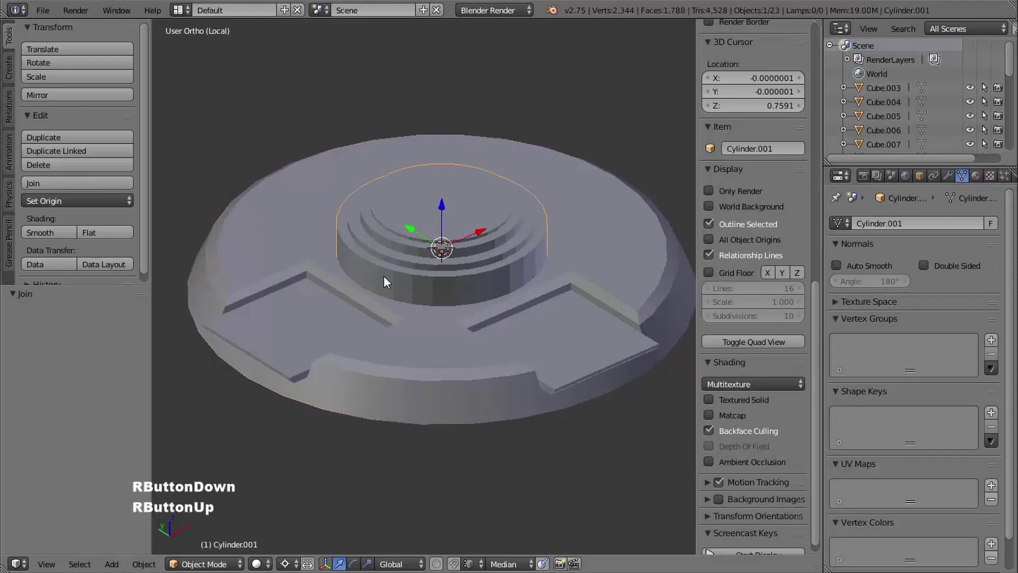
pyautogui.moveTo(438, 379); pyautogui.dragTo(460, 223, button='middle')
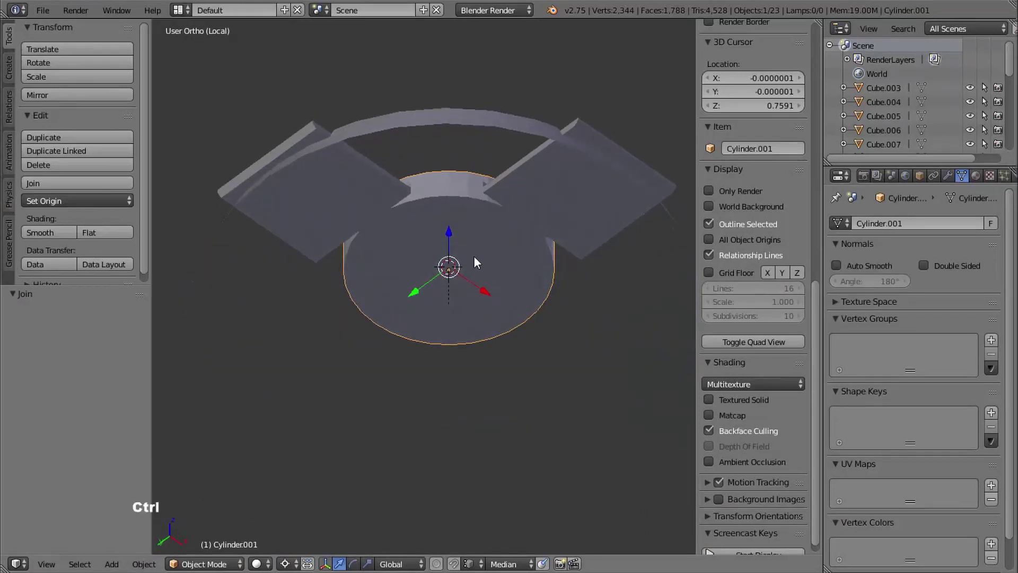
pyautogui.press('Tab')
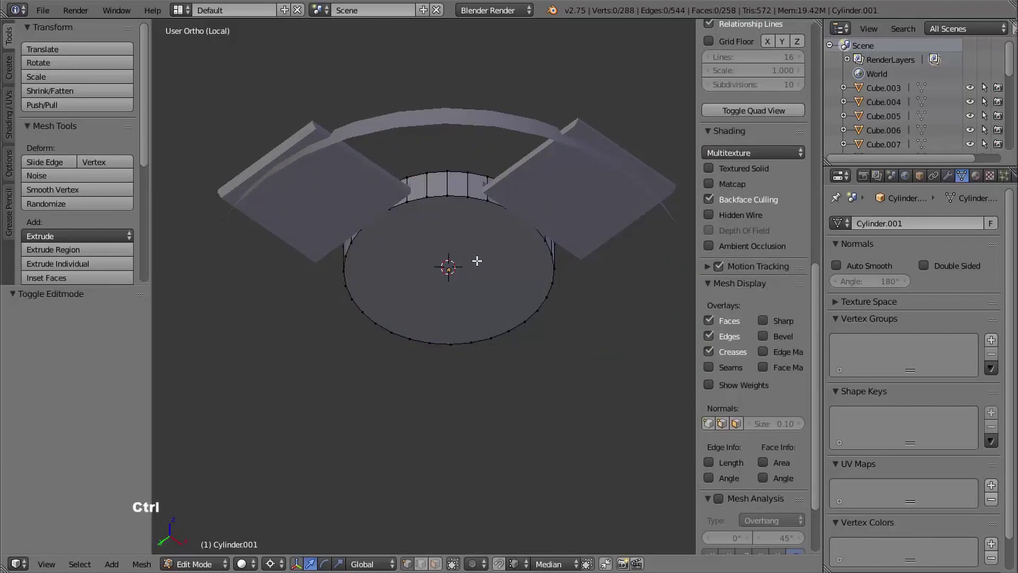
pyautogui.hotkey('ctrl', 'Tab')
pyautogui.click(455, 293)
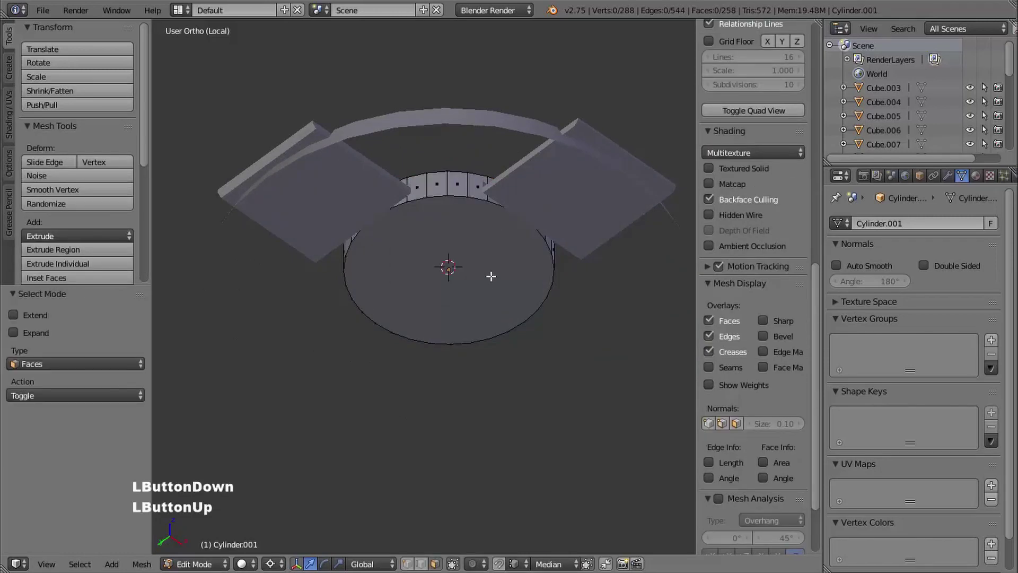
pyautogui.rightClick(486, 277)
pyautogui.moveTo(486, 277); pyautogui.dragTo(534, 313, button='middle')
pyautogui.press('s')
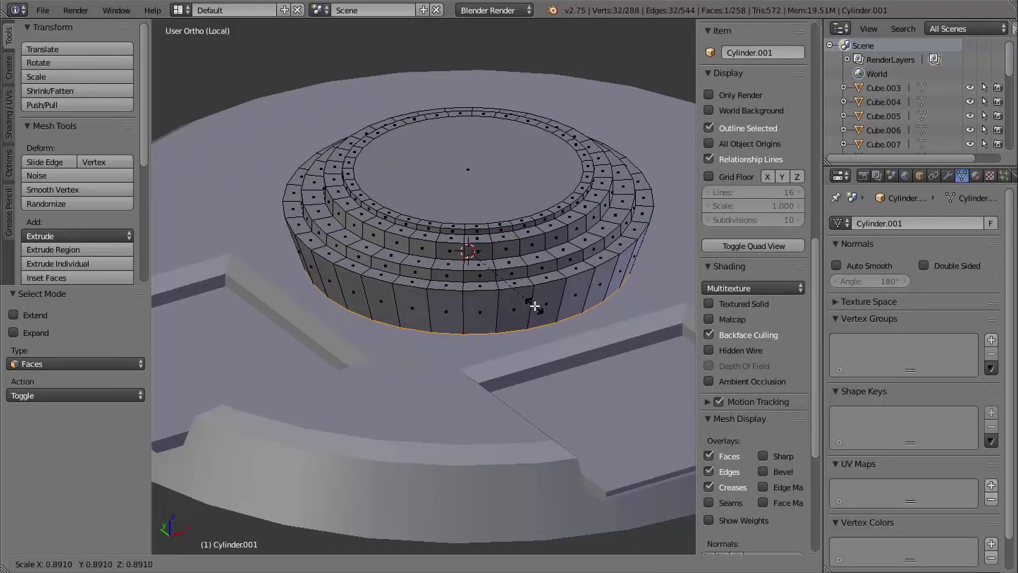
pyautogui.keyDown('shift'); pyautogui.click(541, 300); pyautogui.keyUp('shift')
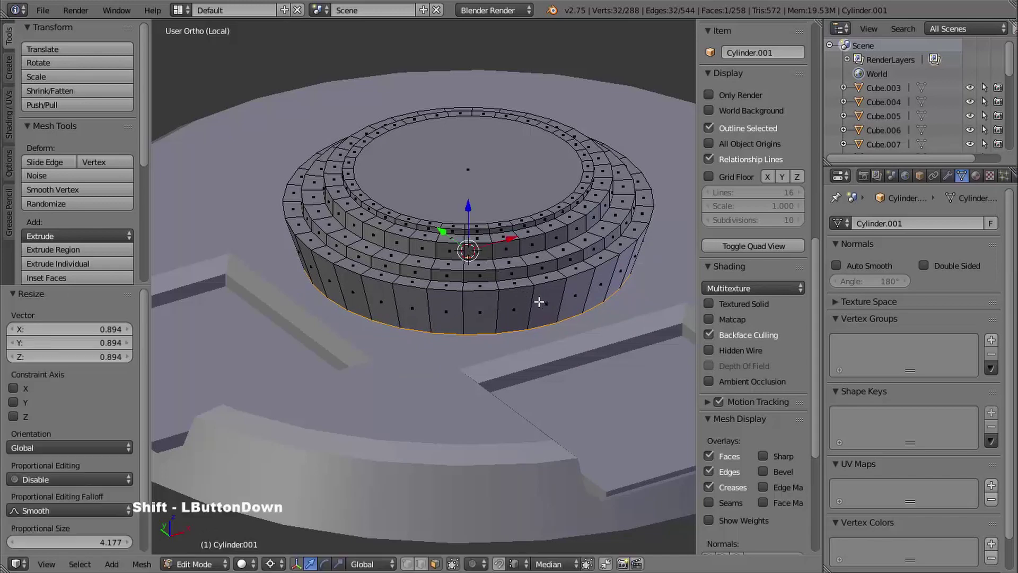
# Step: Delete the stepped cylinder's bottom face
pyautogui.moveTo(520, 312); pyautogui.dragTo(456, 274, button='middle')
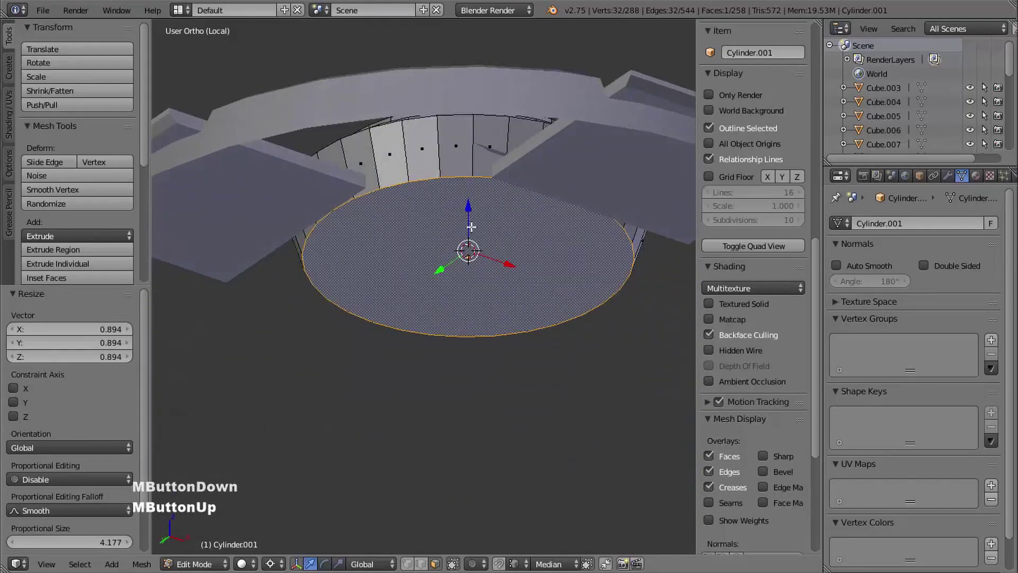
pyautogui.press('x')
pyautogui.click(468, 271)
# Step: Compare the stepped cylinder with the machine's pedestal in the concept painting open in Photoshop
pyautogui.moveTo(504, 244); pyautogui.dragTo(459, 324, button='middle')
pyautogui.keyDown('shift'); pyautogui.moveTo(459, 323); pyautogui.dragTo(501, 286, button='middle'); pyautogui.keyUp('shift')
pyautogui.keyDown('shift'); pyautogui.moveTo(518, 236); pyautogui.dragTo(509, 297, button='middle'); pyautogui.keyUp('shift')
pyautogui.moveTo(509, 297)
pyautogui.keyDown('ctrl'); pyautogui.mouseDown(button='middle')
pyautogui.moveTo(526, 274)
pyautogui.moveTo(483, 245)
pyautogui.mouseUp(button='middle'); pyautogui.keyUp('ctrl')
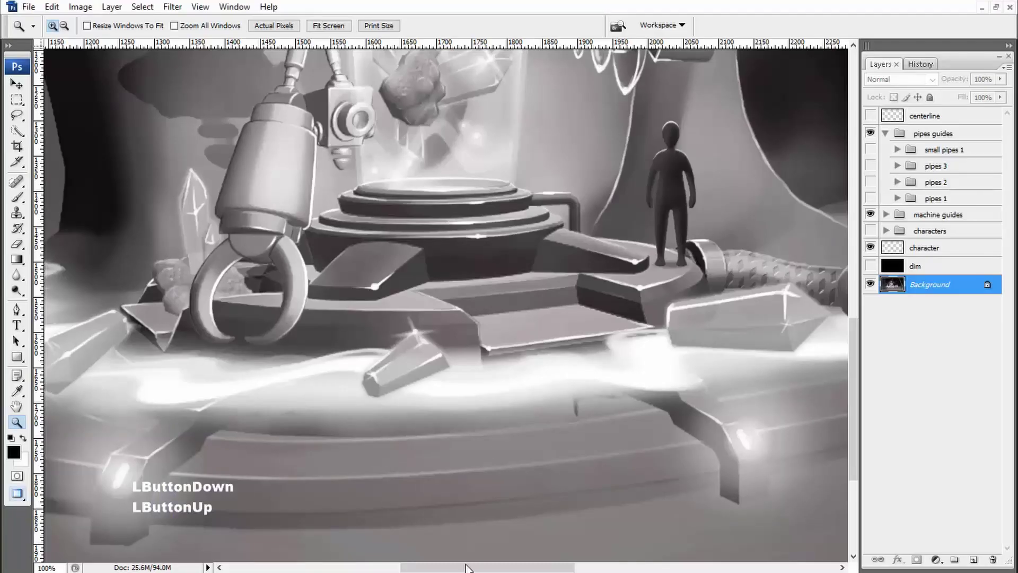
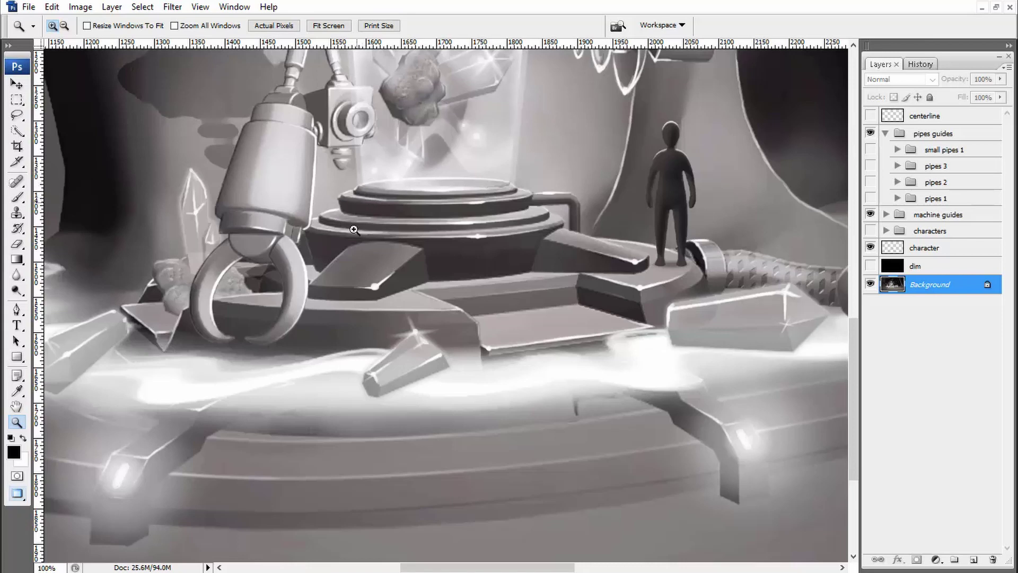
pyautogui.click(413, 223)
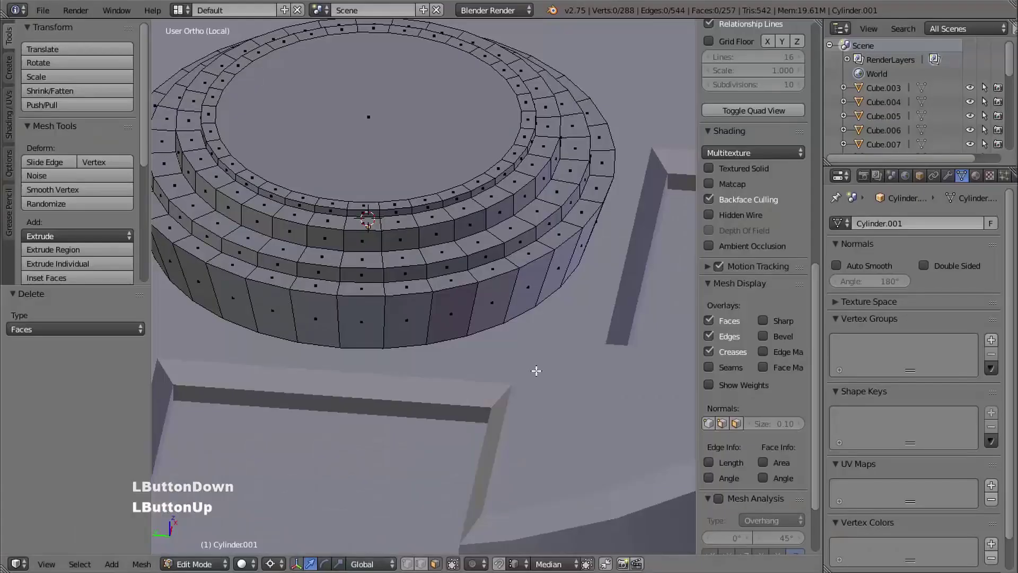
# Step: Switch to edge selection and bevel the upper outer edge loop of the stepped cylinder's lowest tier by 0.053 with one segment
pyautogui.keyDown('shift'); pyautogui.moveTo(485, 271); pyautogui.dragTo(484, 327, button='middle'); pyautogui.keyUp('shift')
pyautogui.hotkey('ctrl', 'Tab')
pyautogui.click(446, 292)
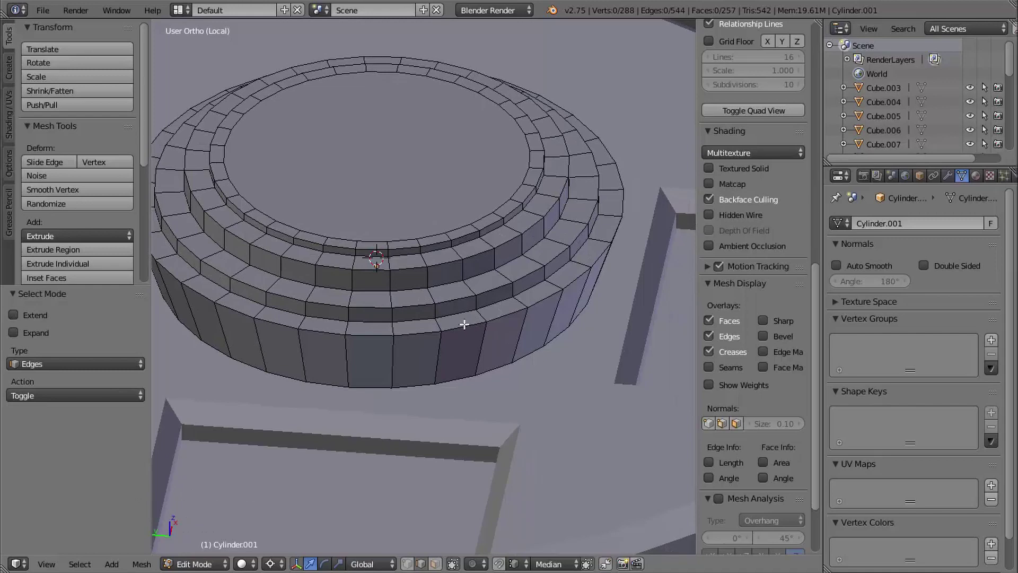
pyautogui.keyDown('alt'); pyautogui.rightClick(464, 324); pyautogui.keyUp('alt')
pyautogui.moveTo(523, 368); pyautogui.dragTo(511, 329, button='middle')
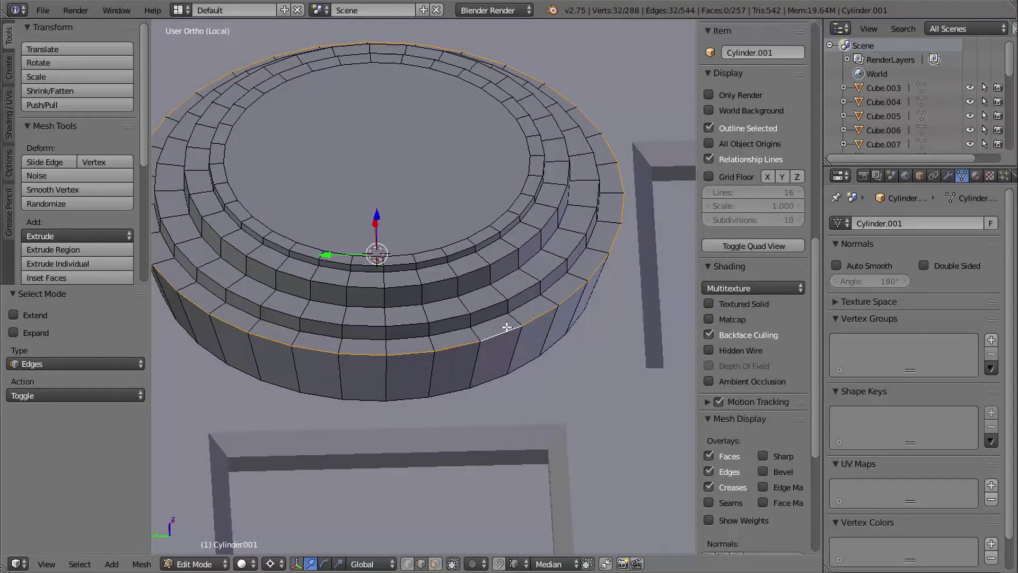
pyautogui.hotkey('ctrl', 'b')
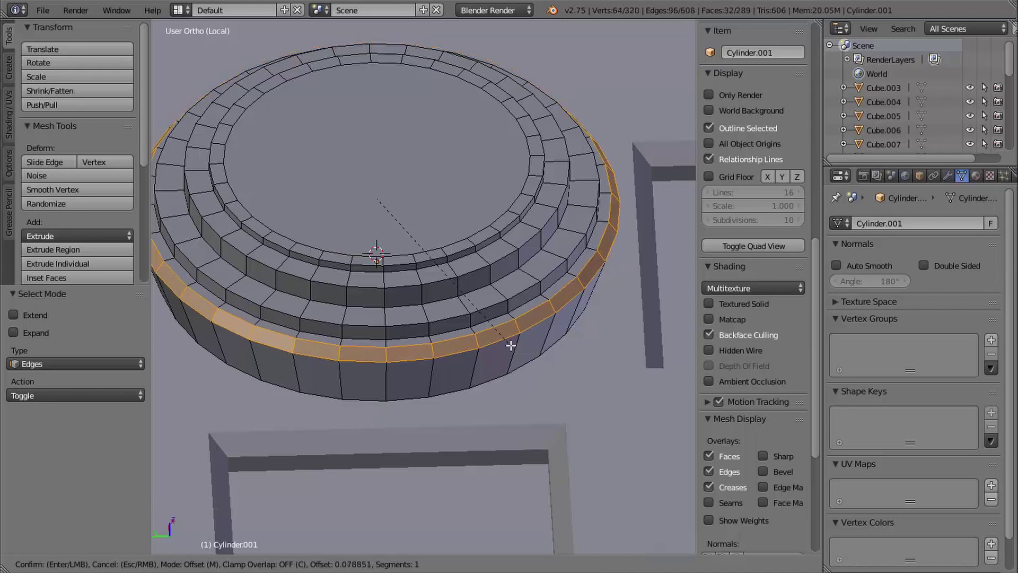
pyautogui.keyDown('shift'); pyautogui.click(508, 343); pyautogui.keyUp('shift')
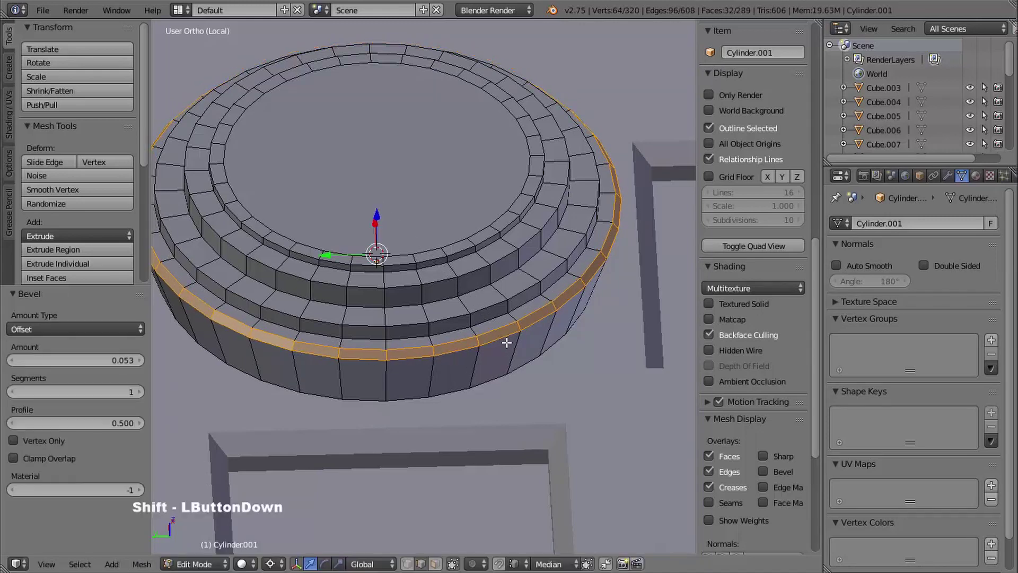
pyautogui.moveTo(472, 336); pyautogui.dragTo(518, 334, button='middle')
pyautogui.keyDown('shift'); pyautogui.moveTo(518, 334); pyautogui.dragTo(261, 253, button='middle'); pyautogui.keyUp('shift')
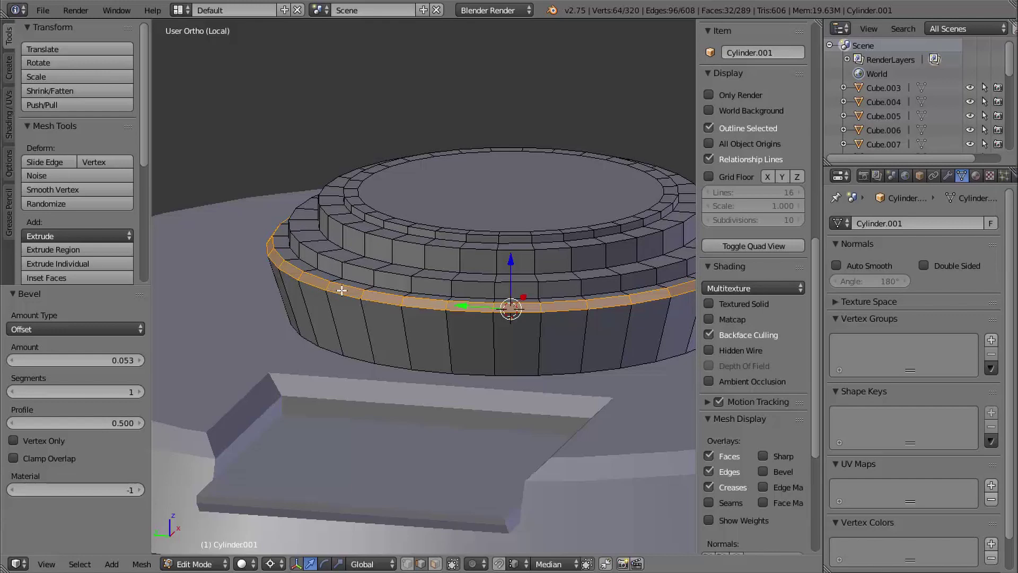
pyautogui.keyDown('shift'); pyautogui.moveTo(342, 291); pyautogui.dragTo(377, 297, button='middle'); pyautogui.keyUp('shift')
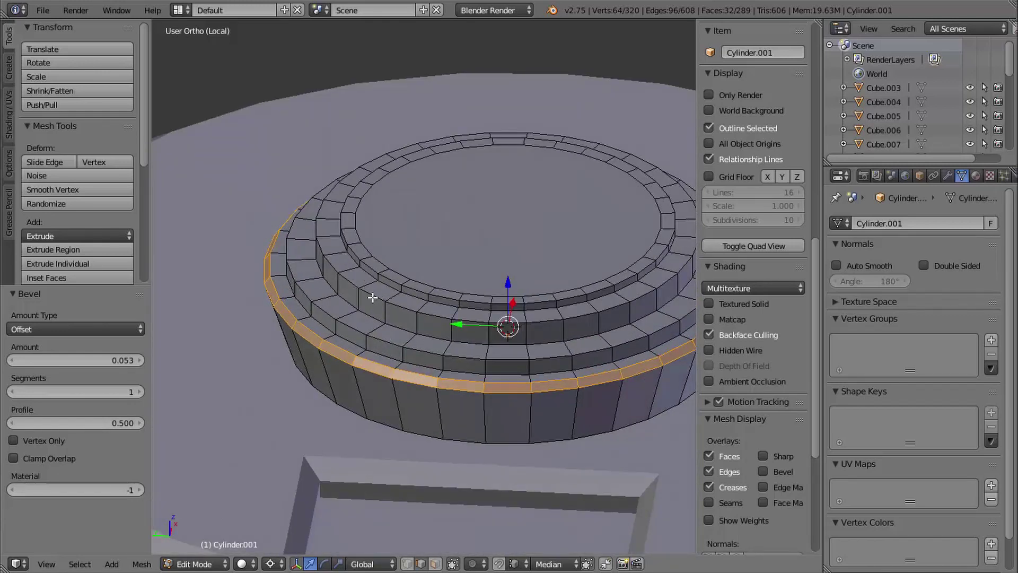
# Step: Bevel the third tier's upper outer edge loop by 0.032 and zoom in on the pedestal in the Photoshop concept painting
pyautogui.keyDown('alt'); pyautogui.rightClick(374, 296); pyautogui.keyUp('alt')
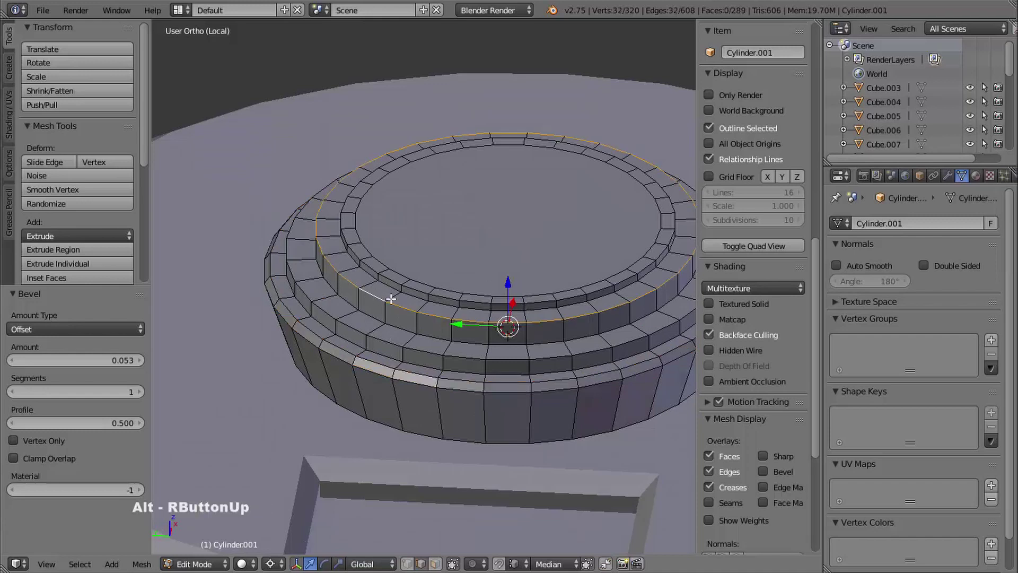
pyautogui.keyDown('shift'); pyautogui.moveTo(392, 306); pyautogui.dragTo(364, 307, button='middle'); pyautogui.keyUp('shift')
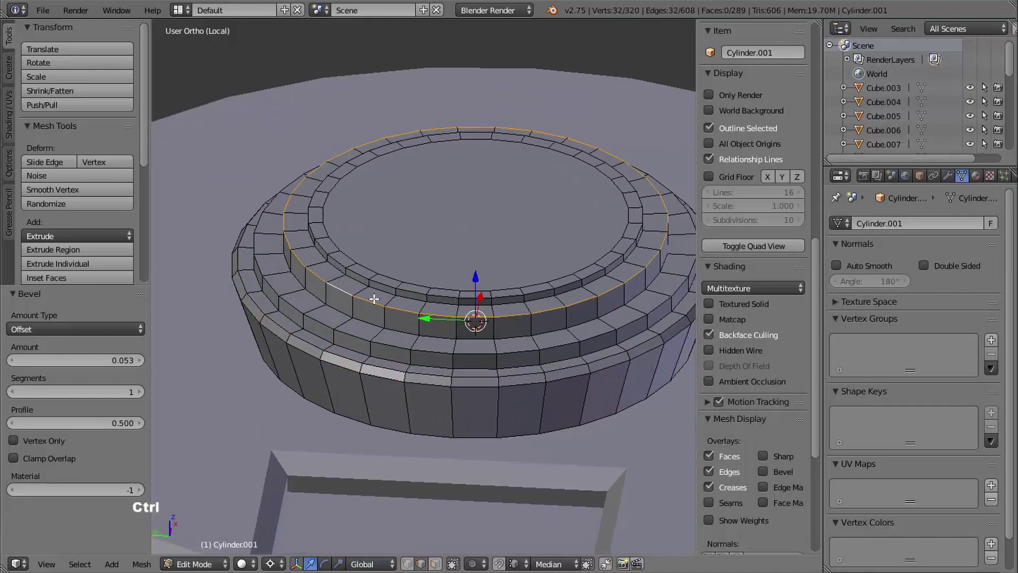
pyautogui.hotkey('ctrl', 'b')
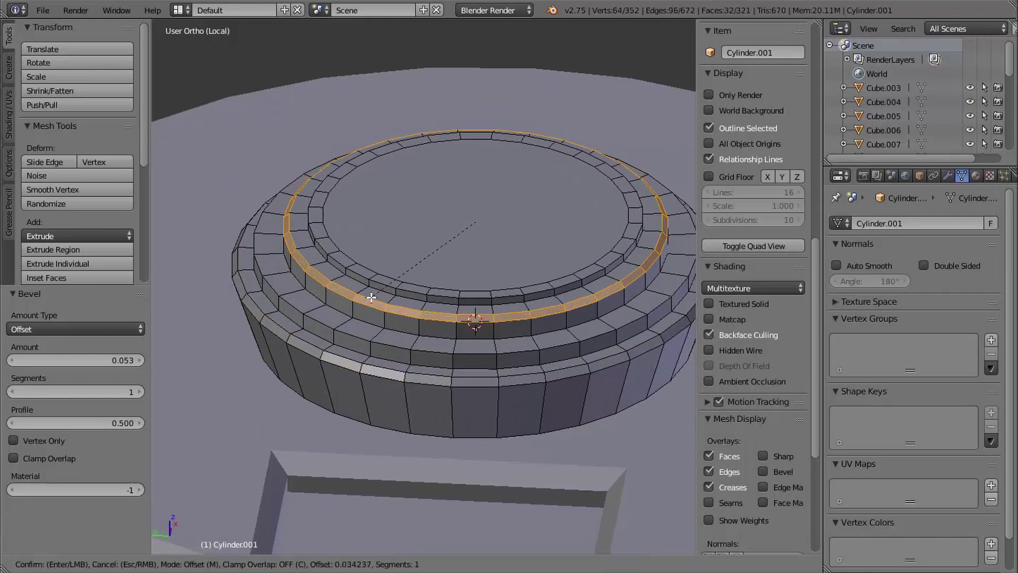
pyautogui.press('shift')
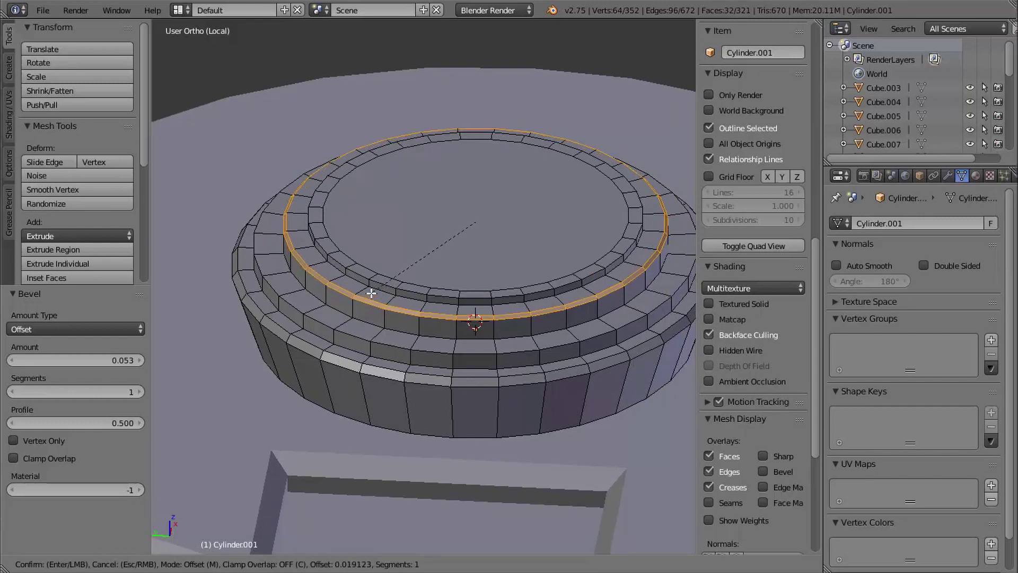
pyautogui.click(395, 278)
pyautogui.moveTo(395, 277); pyautogui.dragTo(389, 241, button='middle')
pyautogui.moveTo(389, 242); pyautogui.dragTo(386, 256, button='middle')
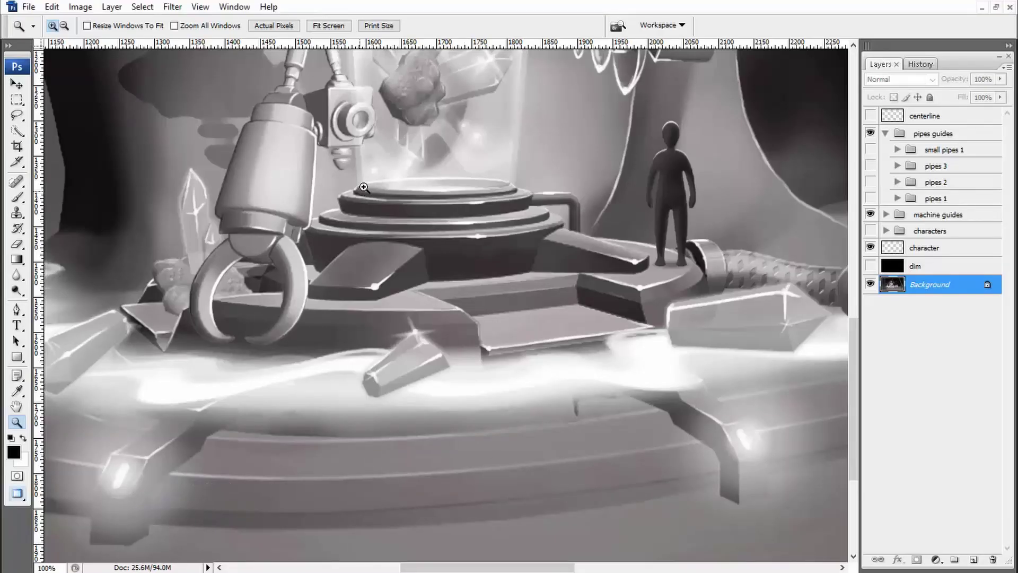
pyautogui.click(364, 188)
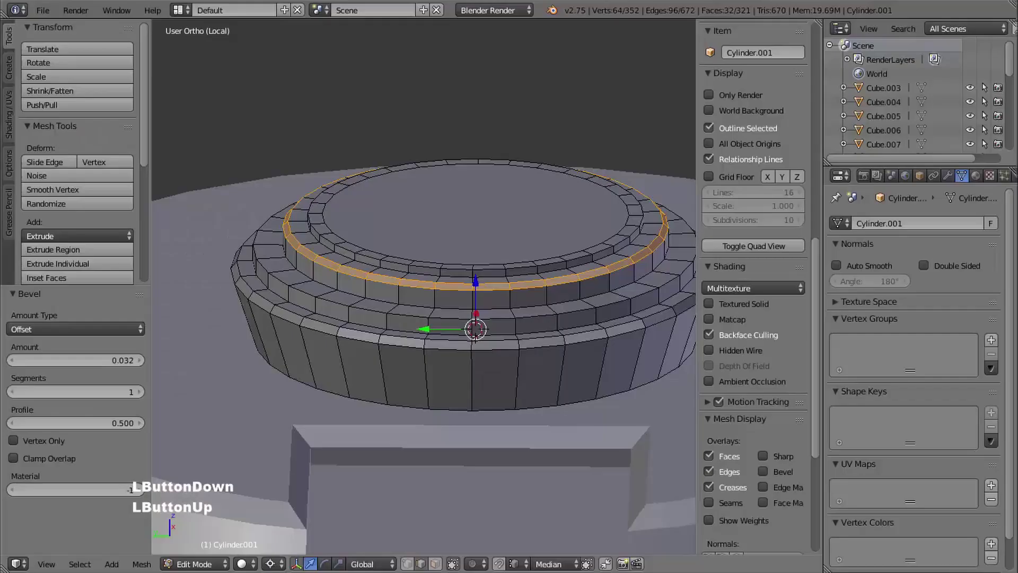
# Step: In Blender, bevel the outer edge loop of the stepped cylinder's topmost tier by 0.039 with one segment
pyautogui.keyDown('alt'); pyautogui.rightClick(346, 249); pyautogui.keyUp('alt')
pyautogui.moveTo(347, 250); pyautogui.dragTo(525, 312, button='middle')
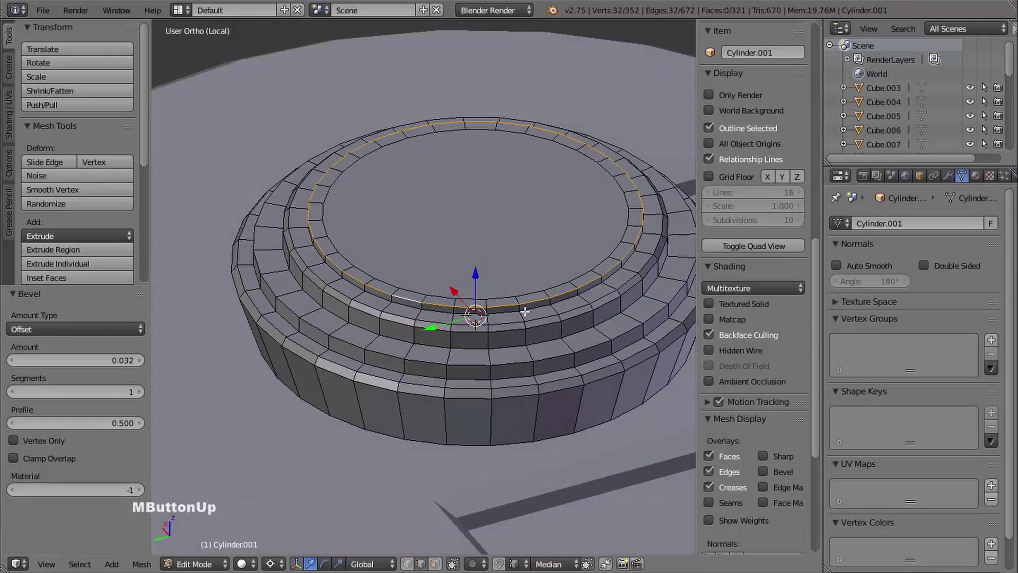
pyautogui.keyDown('shift'); pyautogui.moveTo(554, 275); pyautogui.dragTo(504, 257, button='middle'); pyautogui.keyUp('shift')
pyautogui.keyDown('ctrl'); pyautogui.moveTo(504, 257); pyautogui.dragTo(477, 276, button='middle'); pyautogui.keyUp('ctrl')
pyautogui.hotkey('ctrl', 'b')
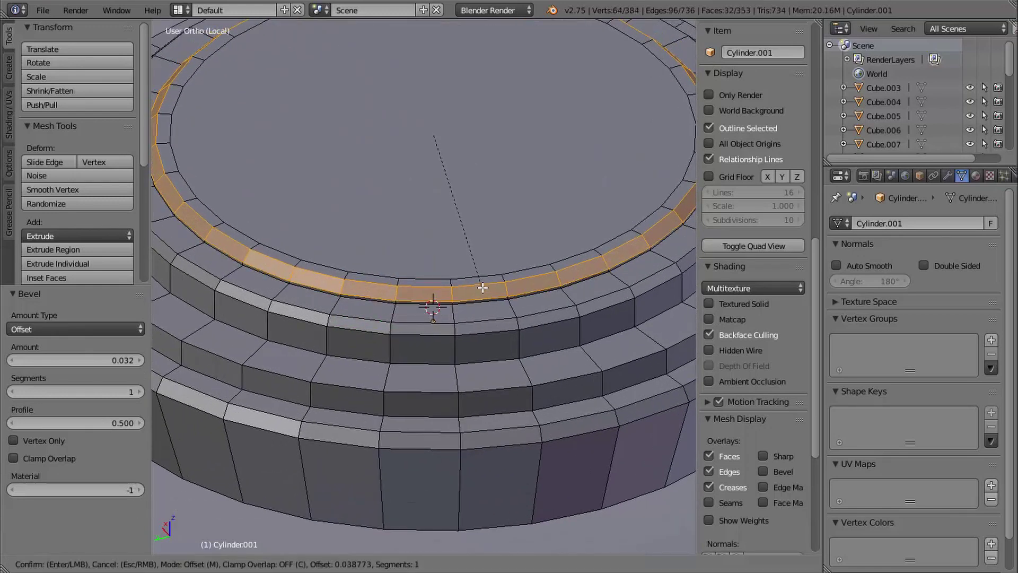
pyautogui.press('shift')
pyautogui.click(483, 286)
pyautogui.moveTo(483, 287); pyautogui.dragTo(419, 233, button='middle')
pyautogui.moveTo(419, 234); pyautogui.dragTo(405, 250, button='middle')
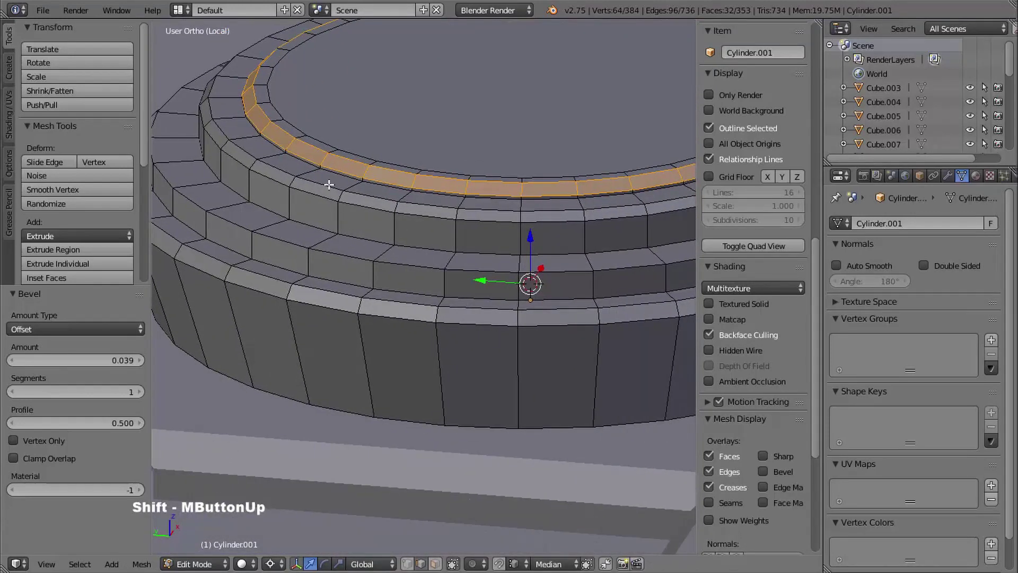
pyautogui.keyDown('shift'); pyautogui.moveTo(357, 228); pyautogui.dragTo(358, 253, button='middle'); pyautogui.keyUp('shift')
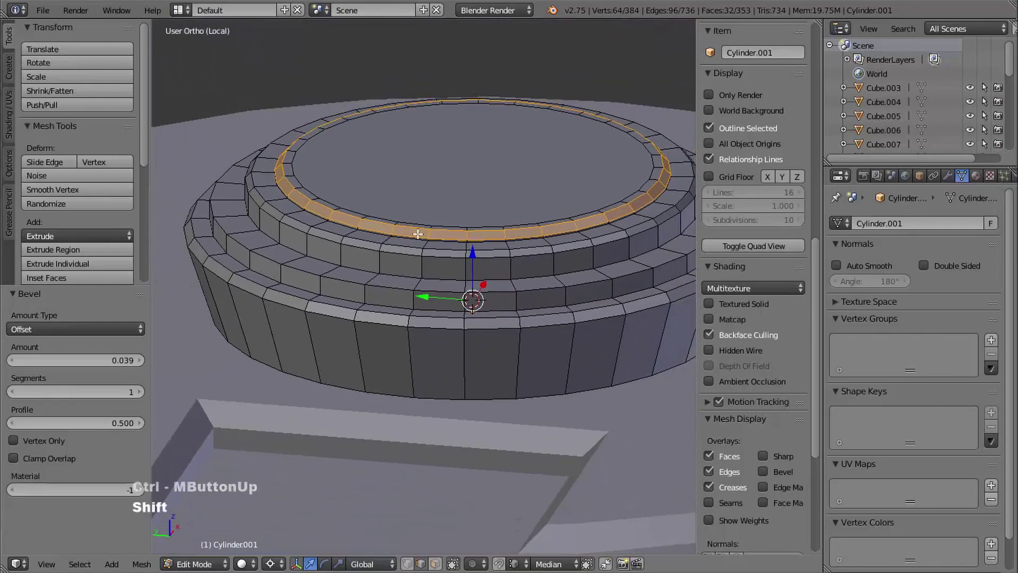
pyautogui.keyDown('shift'); pyautogui.moveTo(418, 233); pyautogui.dragTo(391, 221, button='middle'); pyautogui.keyUp('shift')
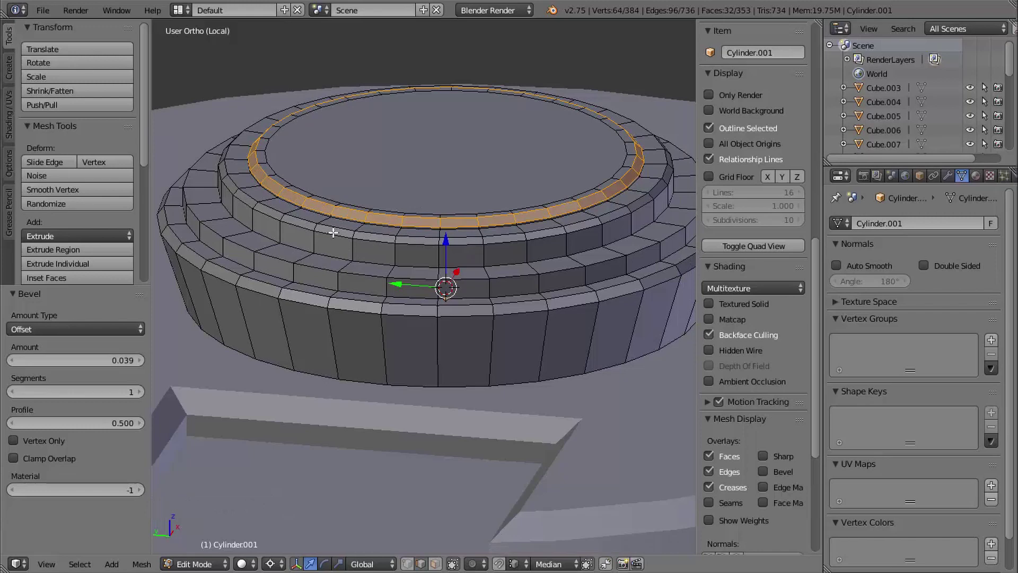
# Step: Return to Object Mode, shade the stepped cylinder smooth and enable Auto Smooth for its normals
pyautogui.press('Tab')
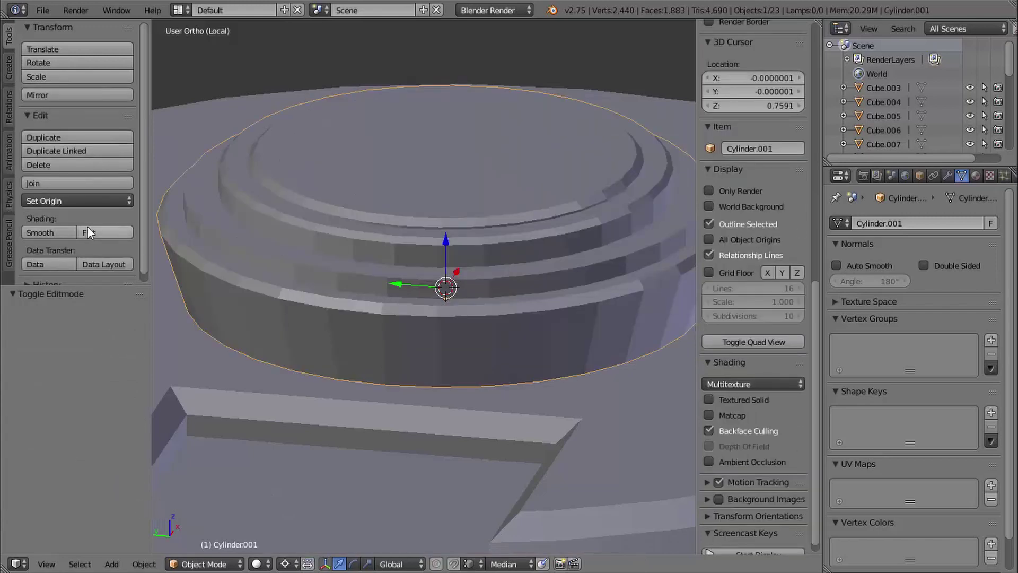
pyautogui.click(50, 233)
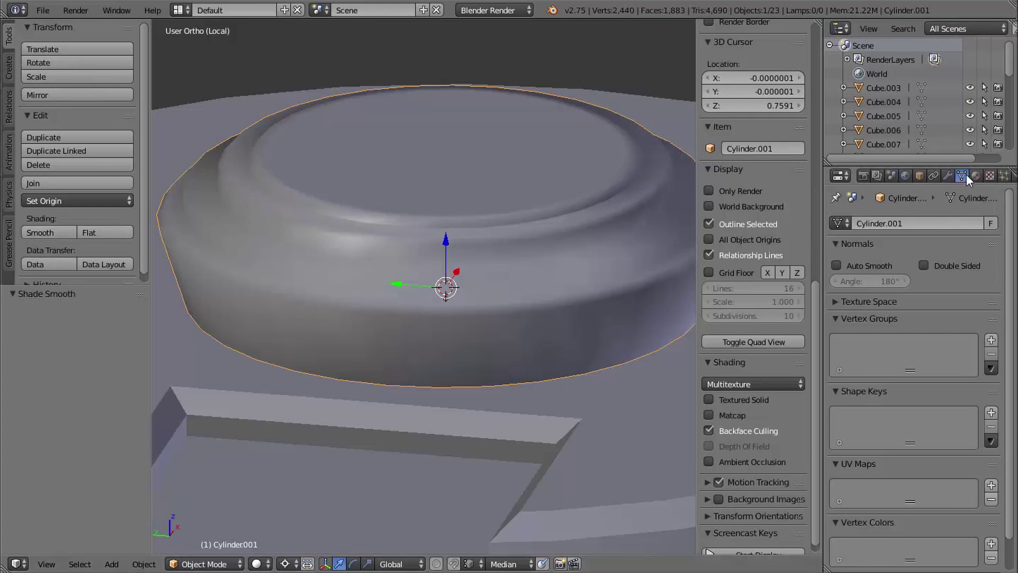
pyautogui.click(837, 265)
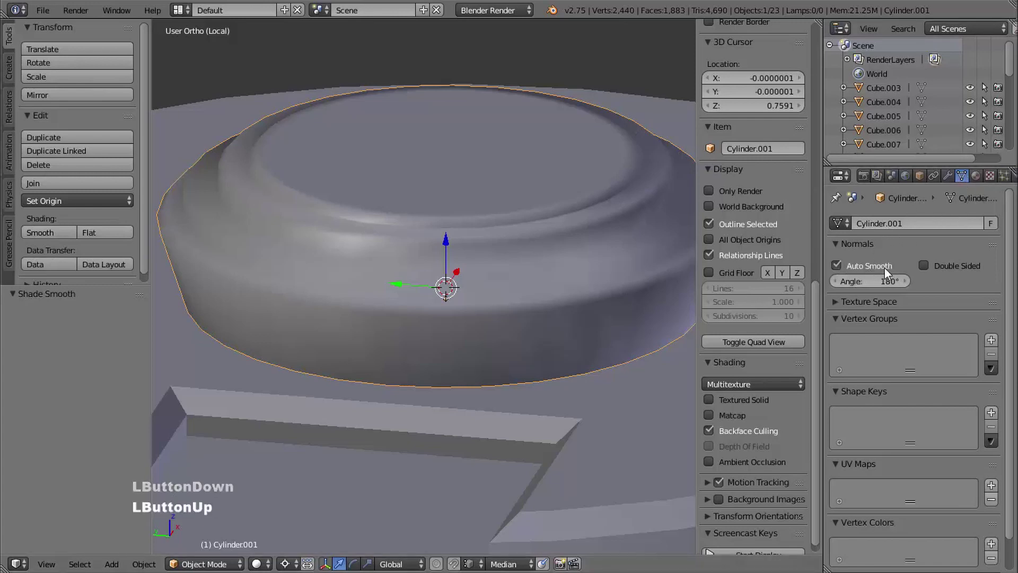
pyautogui.moveTo(529, 292)
pyautogui.keyDown('shift'); pyautogui.mouseDown(button='middle')
pyautogui.moveTo(534, 273)
pyautogui.moveTo(520, 291)
pyautogui.mouseUp(button='middle'); pyautogui.keyUp('shift')
# Step: In Edit Mode, select the horizontal edge loops along the tiers' bevels and step corners and mark them sharp
pyautogui.press('Tab')
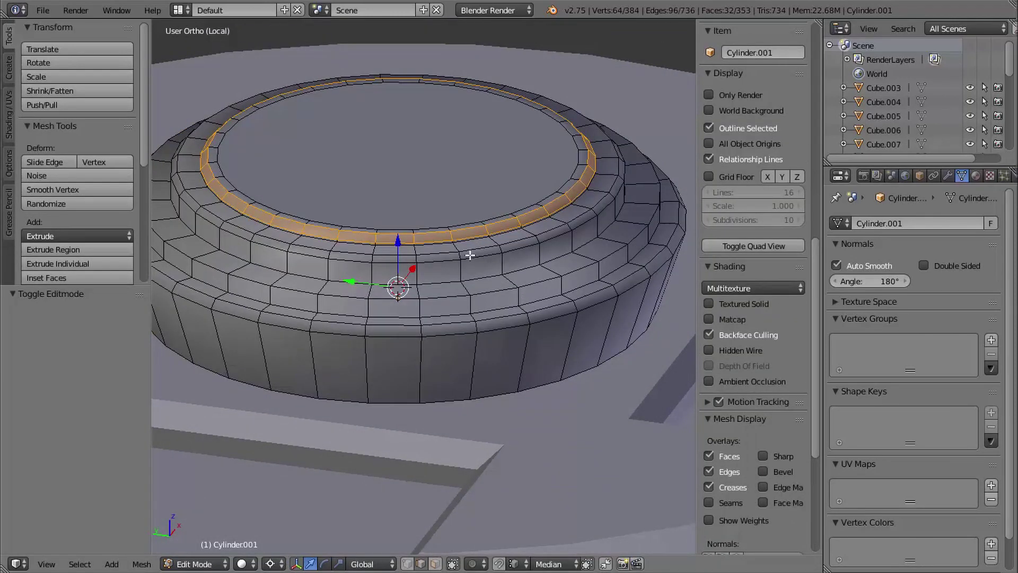
pyautogui.moveTo(512, 288)
pyautogui.mouseDown(button='middle')
pyautogui.moveTo(527, 288)
pyautogui.moveTo(494, 308)
pyautogui.moveTo(509, 279)
pyautogui.moveTo(546, 254)
pyautogui.moveTo(479, 266)
pyautogui.moveTo(495, 279)
pyautogui.moveTo(480, 238)
pyautogui.moveTo(493, 280)
pyautogui.mouseUp(button='middle')
pyautogui.press('a')
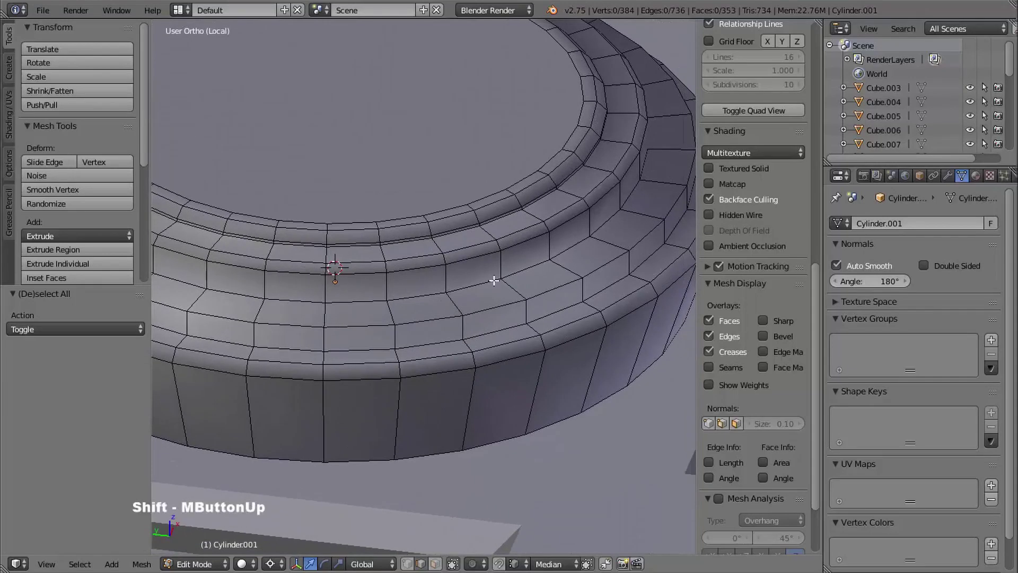
pyautogui.press('alt')
pyautogui.keyDown('alt'); pyautogui.rightClick(496, 347); pyautogui.keyUp('alt')
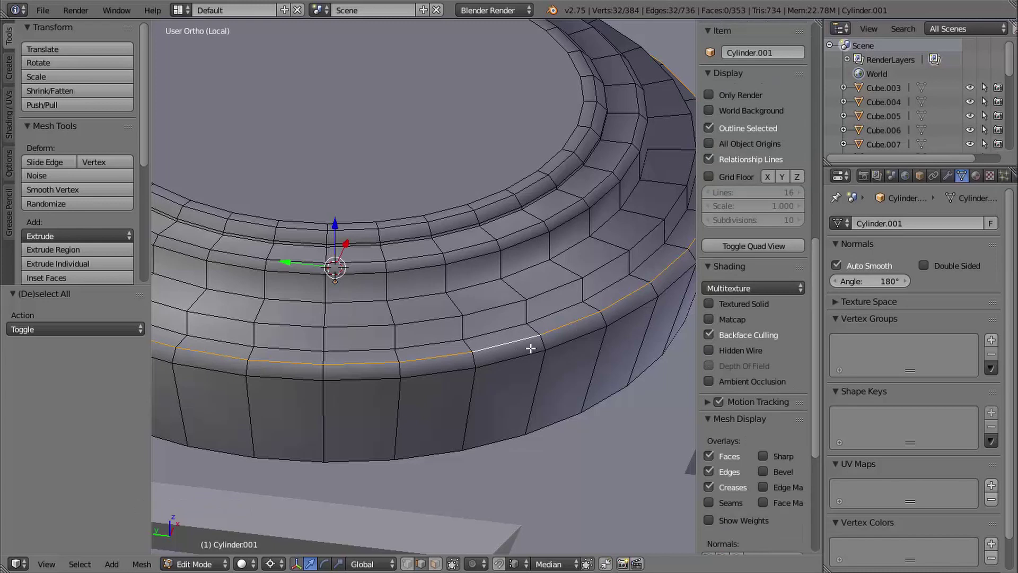
pyautogui.keyDown('alt'); pyautogui.keyDown('shift'); pyautogui.rightClick(516, 357); pyautogui.keyUp('shift'); pyautogui.keyUp('alt')
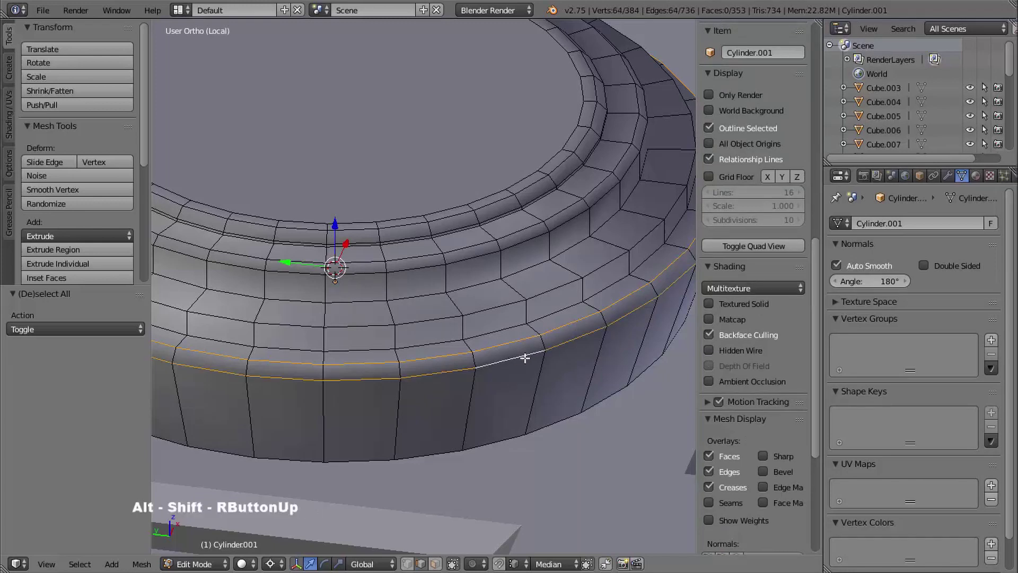
pyautogui.keyDown('alt'); pyautogui.keyDown('shift'); pyautogui.rightClick(502, 329); pyautogui.keyUp('shift'); pyautogui.keyUp('alt')
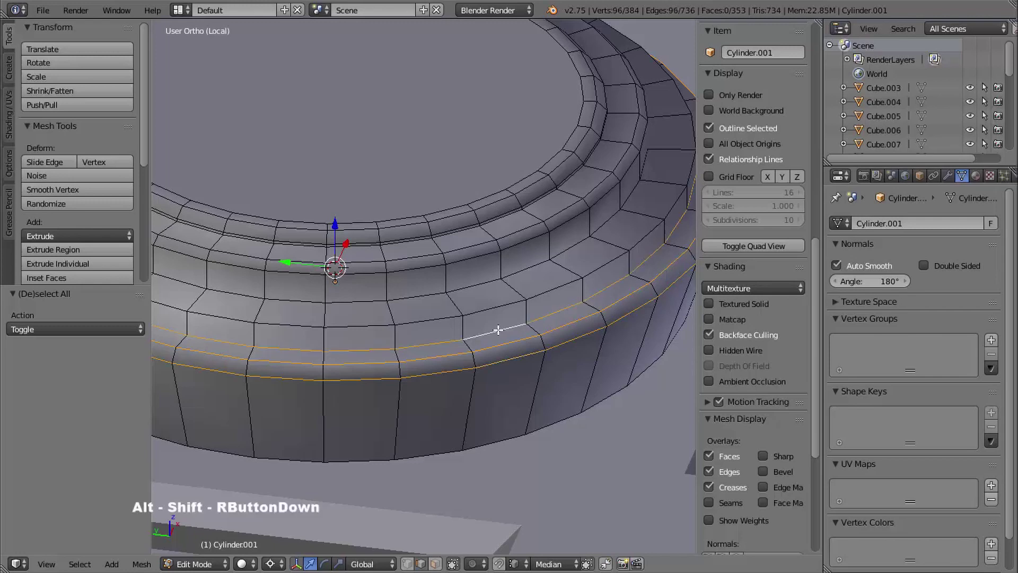
pyautogui.keyDown('alt'); pyautogui.keyDown('shift'); pyautogui.rightClick(497, 289); pyautogui.keyUp('shift'); pyautogui.keyUp('alt')
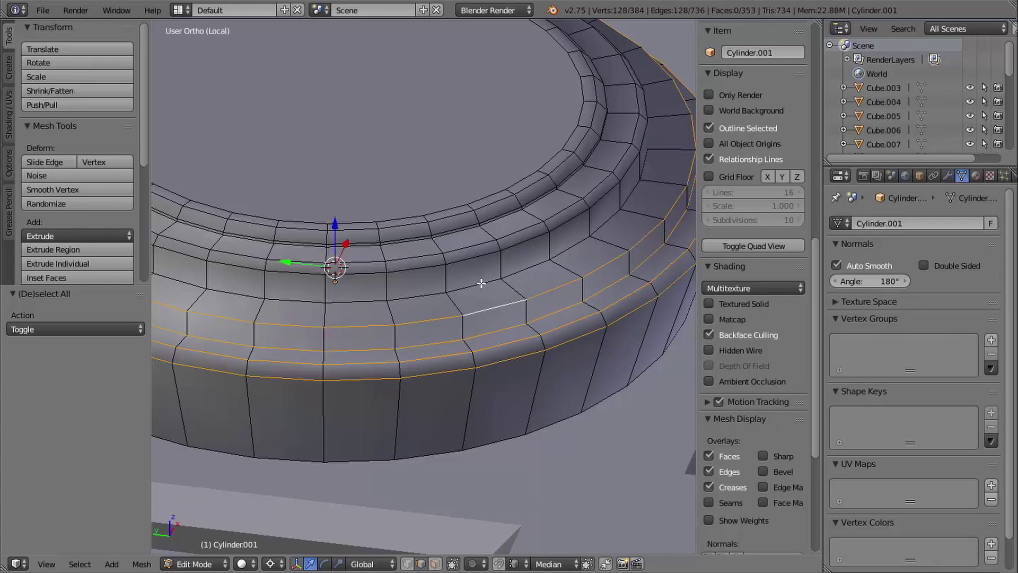
pyautogui.keyDown('alt'); pyautogui.keyDown('shift'); pyautogui.rightClick(486, 277); pyautogui.keyUp('shift'); pyautogui.keyUp('alt')
pyautogui.keyDown('alt'); pyautogui.keyDown('shift'); pyautogui.rightClick(495, 250); pyautogui.keyUp('shift'); pyautogui.keyUp('alt')
pyautogui.keyDown('alt'); pyautogui.keyDown('shift'); pyautogui.rightClick(467, 237); pyautogui.keyUp('shift'); pyautogui.keyUp('alt')
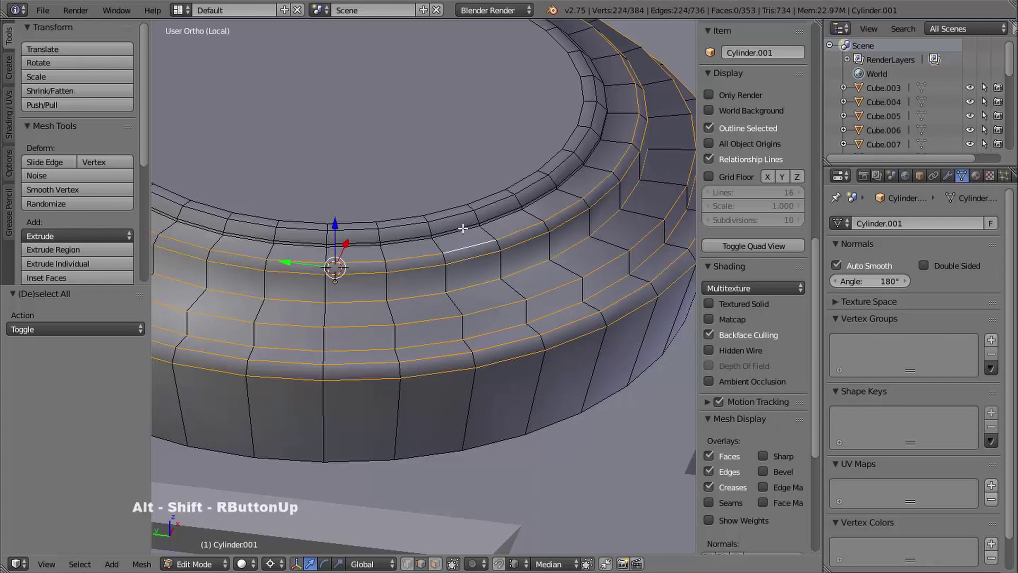
pyautogui.keyDown('alt'); pyautogui.keyDown('shift'); pyautogui.rightClick(472, 234); pyautogui.keyUp('shift'); pyautogui.keyUp('alt')
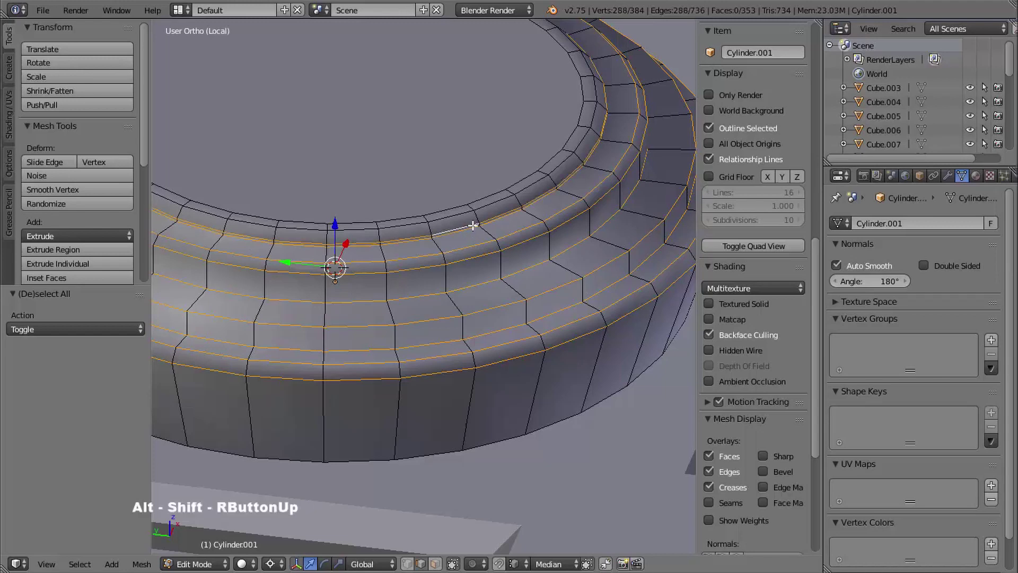
pyautogui.keyDown('alt'); pyautogui.keyDown('shift'); pyautogui.rightClick(459, 218); pyautogui.keyUp('shift'); pyautogui.keyUp('alt')
pyautogui.moveTo(482, 281); pyautogui.dragTo(520, 281, button='middle')
pyautogui.keyDown('shift'); pyautogui.moveTo(520, 281); pyautogui.dragTo(500, 204, button='middle'); pyautogui.keyUp('shift')
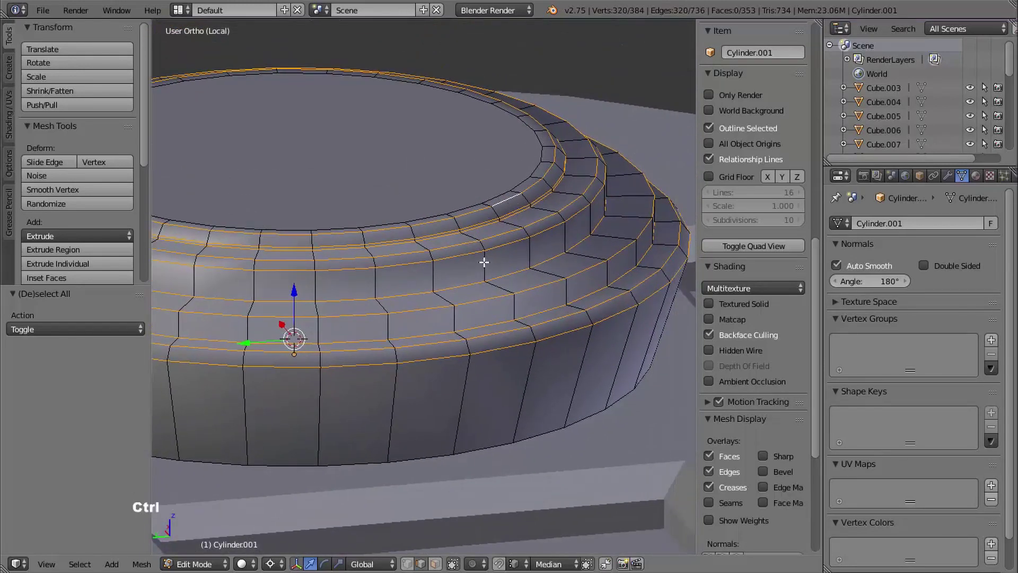
pyautogui.hotkey('ctrl', 'e')
pyautogui.click(443, 257)
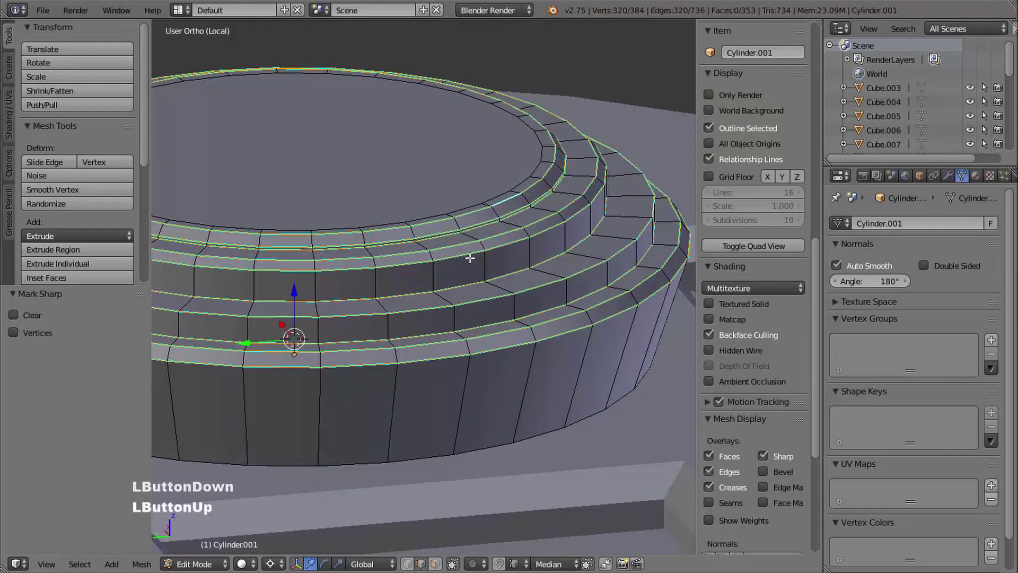
# Step: Inspect the stepped cylinder's shading in Object Mode and compare it with the pedestal in the Photoshop concept painting
pyautogui.moveTo(478, 285); pyautogui.dragTo(355, 302, button='middle')
pyautogui.press('Tab')
pyautogui.moveTo(355, 302); pyautogui.dragTo(304, 234, button='middle')
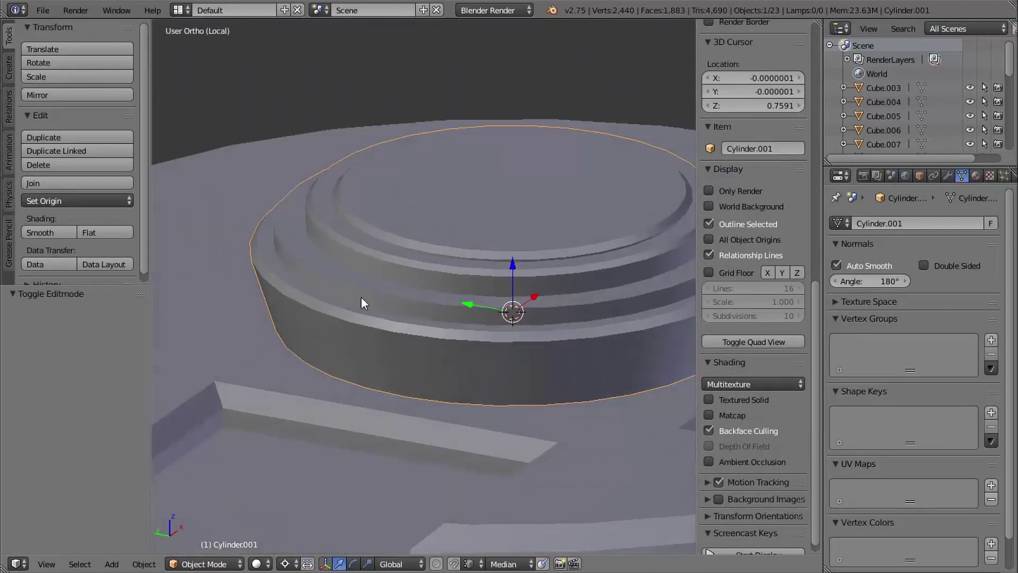
pyautogui.moveTo(362, 297); pyautogui.dragTo(429, 303, button='middle')
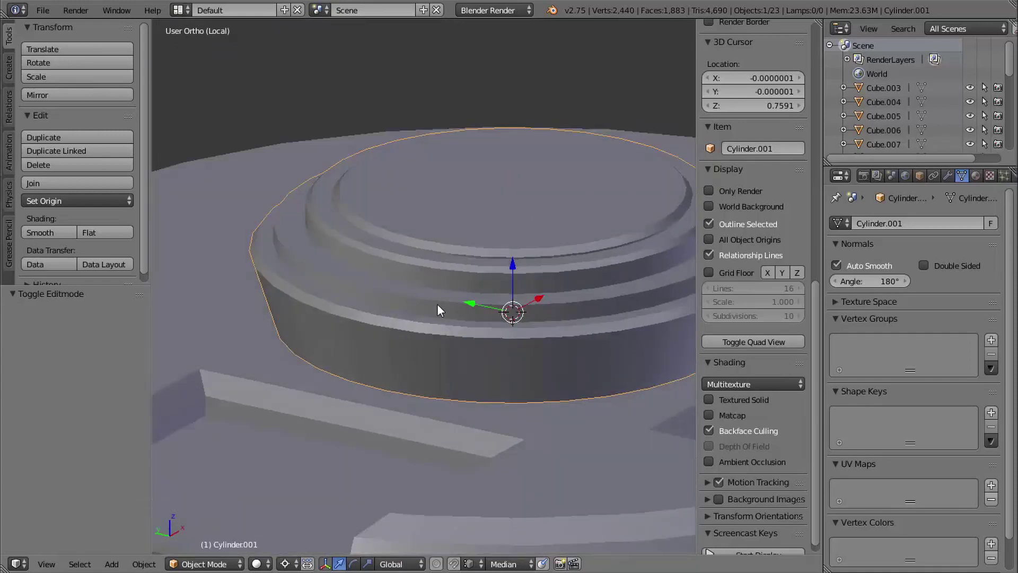
pyautogui.keyDown('shift'); pyautogui.moveTo(556, 364); pyautogui.dragTo(453, 371, button='middle'); pyautogui.keyUp('shift')
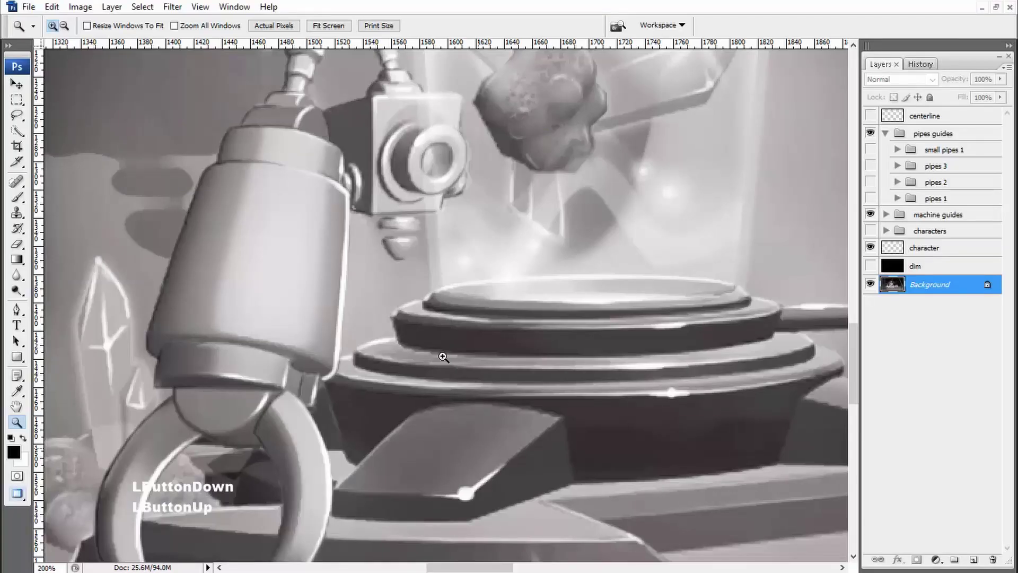
pyautogui.keyDown('alt'); pyautogui.click(450, 374); pyautogui.keyUp('alt')
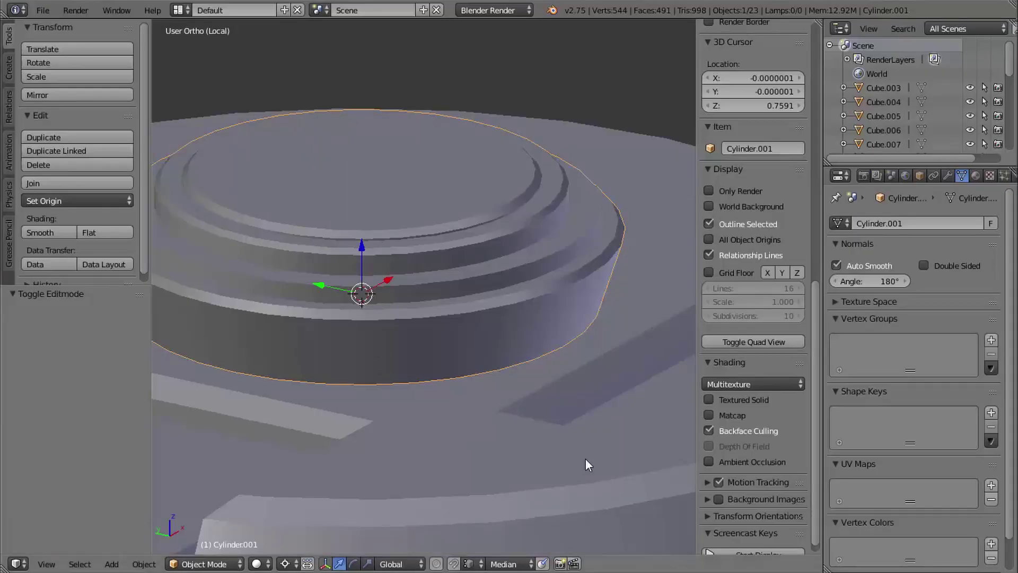
# Step: Enter Edit Mode on the stepped cylinder and switch to face selection with no faces selected
pyautogui.keyDown('shift'); pyautogui.moveTo(575, 370); pyautogui.dragTo(563, 363, button='middle'); pyautogui.keyUp('shift')
pyautogui.keyDown('ctrl'); pyautogui.moveTo(563, 363); pyautogui.dragTo(457, 320, button='middle'); pyautogui.keyUp('ctrl')
pyautogui.press('Tab')
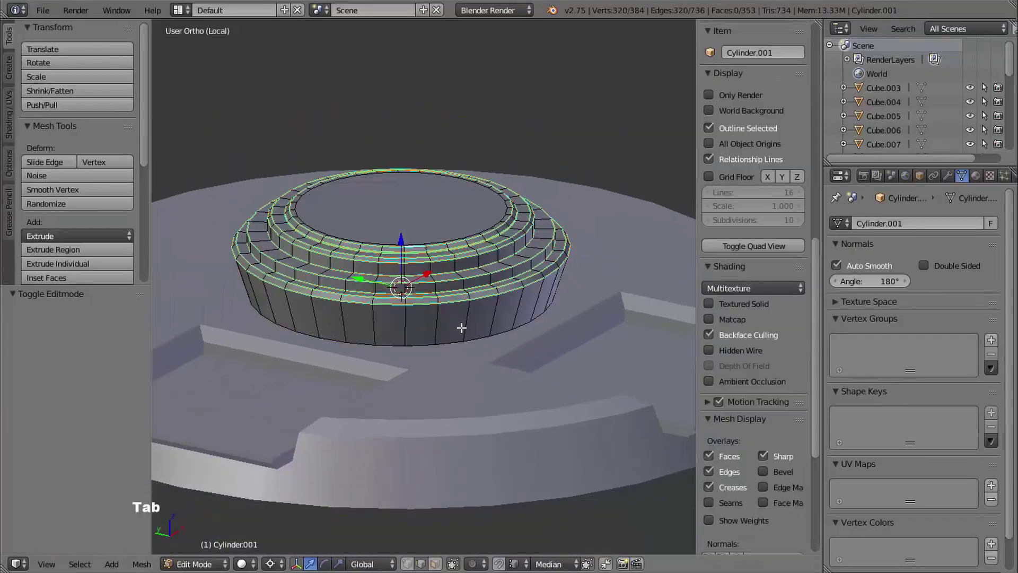
pyautogui.hotkey('ctrl', 'Tab')
pyautogui.click(440, 338)
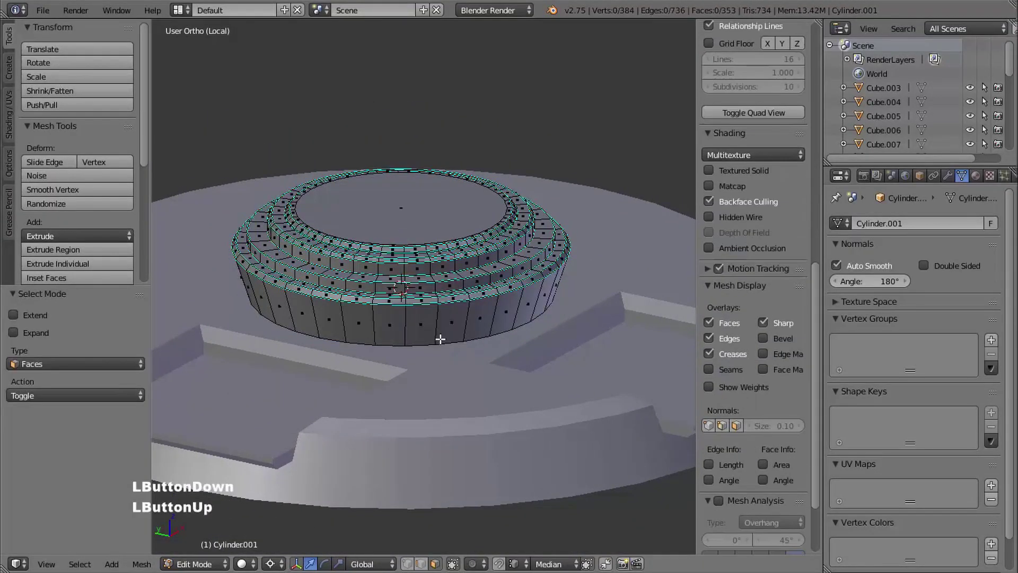
pyautogui.moveTo(440, 339); pyautogui.dragTo(391, 356, button='middle')
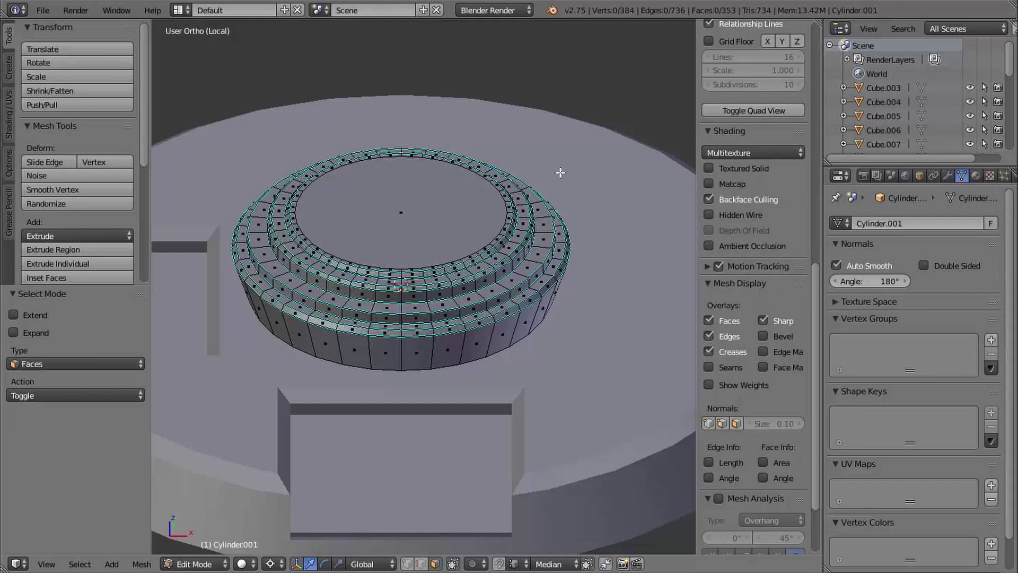
# Step: Display the grid floor in the viewport together with its X and Y axis lines
pyautogui.moveTo(816, 274); pyautogui.dragTo(816, 175)
pyautogui.click(737, 241)
pyautogui.click(769, 241)
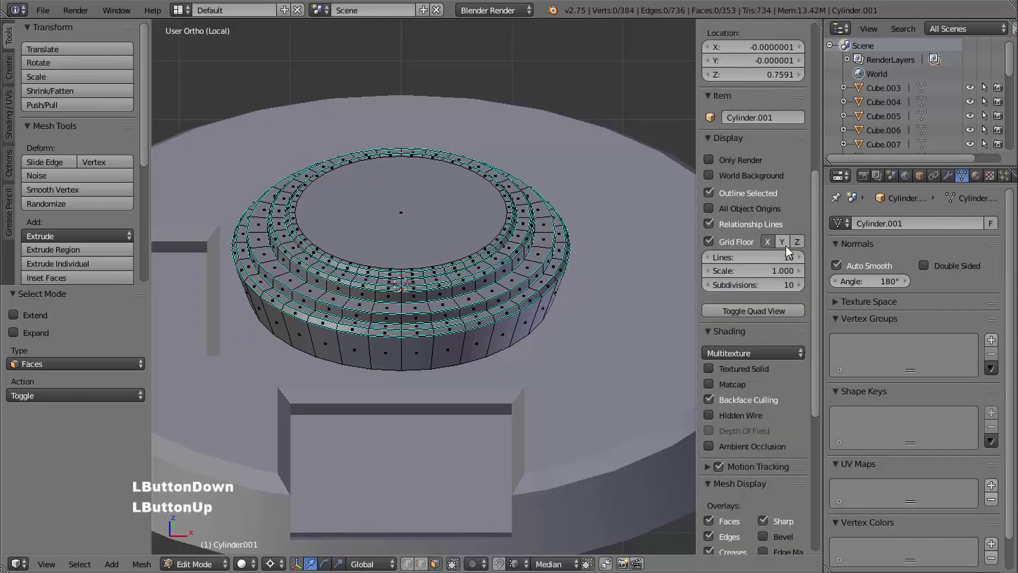
pyautogui.click(782, 242)
pyautogui.keyDown('ctrl'); pyautogui.moveTo(525, 186); pyautogui.dragTo(421, 230, button='middle'); pyautogui.keyUp('ctrl')
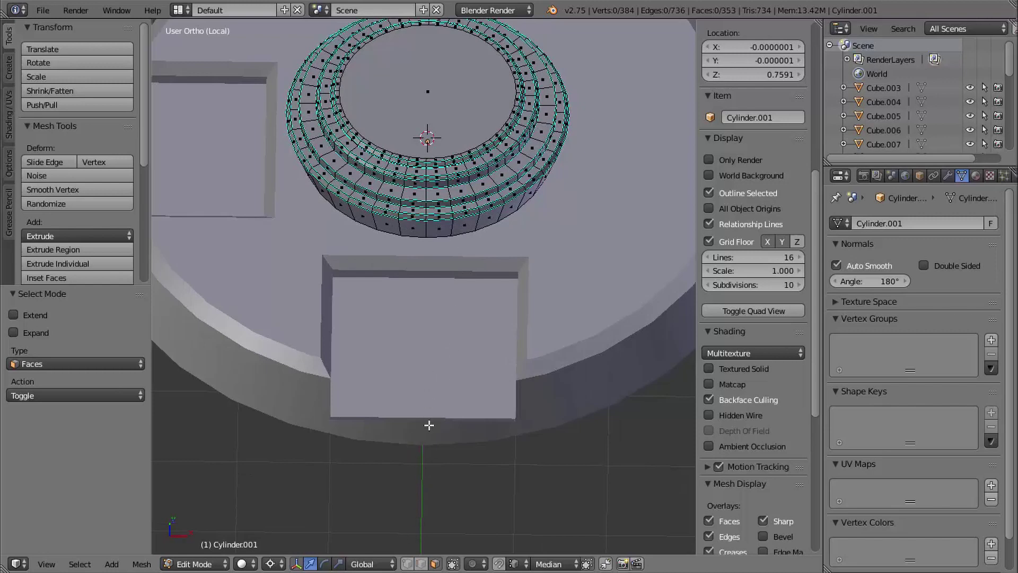
# Step: Duplicate four adjacent front faces of the bottom tier's side wall in place and separate them into their own object
pyautogui.rightClick(395, 224)
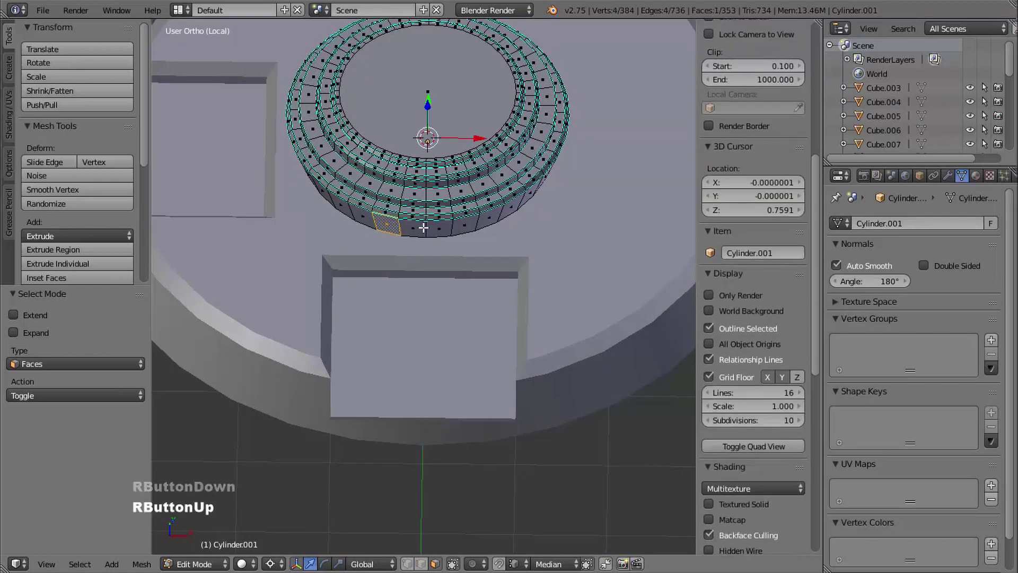
pyautogui.keyDown('shift'); pyautogui.rightClick(411, 228); pyautogui.keyUp('shift')
pyautogui.keyDown('shift'); pyautogui.rightClick(442, 227); pyautogui.keyUp('shift')
pyautogui.keyDown('shift'); pyautogui.rightClick(466, 227); pyautogui.keyUp('shift')
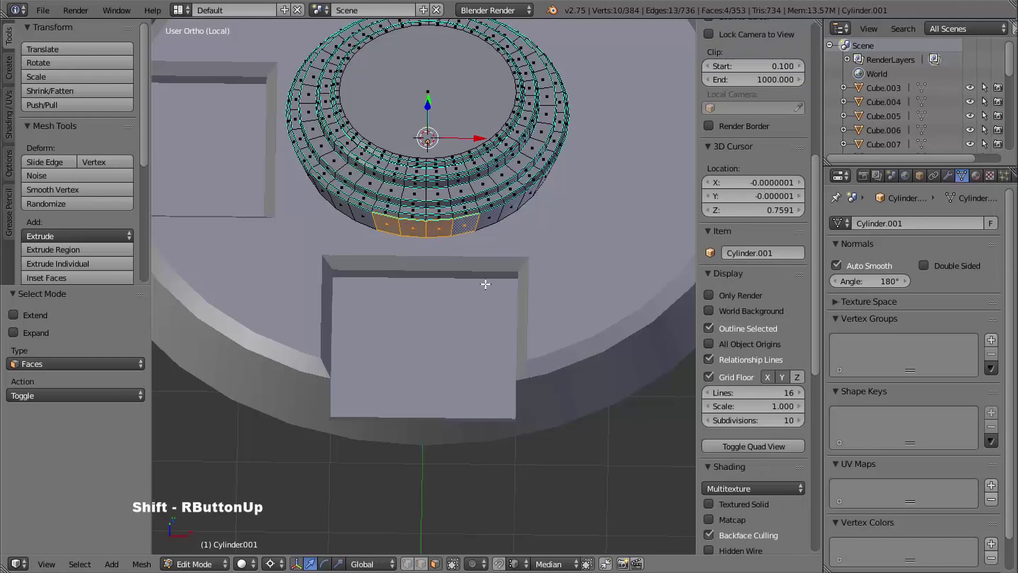
pyautogui.keyDown('shift'); pyautogui.moveTo(484, 287); pyautogui.dragTo(493, 251, button='middle'); pyautogui.keyUp('shift')
pyautogui.hotkey('shift', 'd')
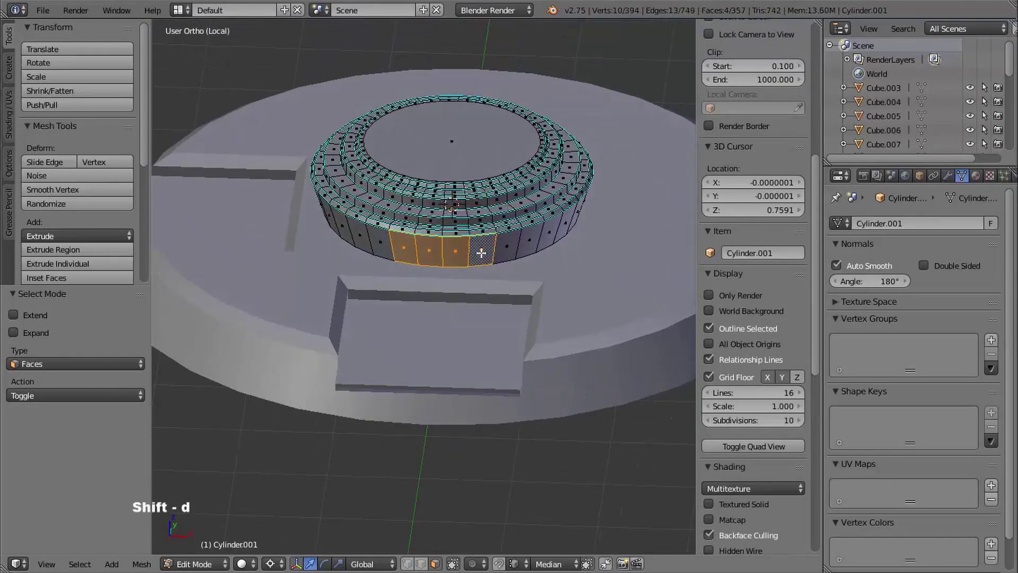
pyautogui.rightClick(470, 256)
pyautogui.keyDown('ctrl'); pyautogui.moveTo(469, 257); pyautogui.dragTo(490, 233, button='middle'); pyautogui.keyUp('ctrl')
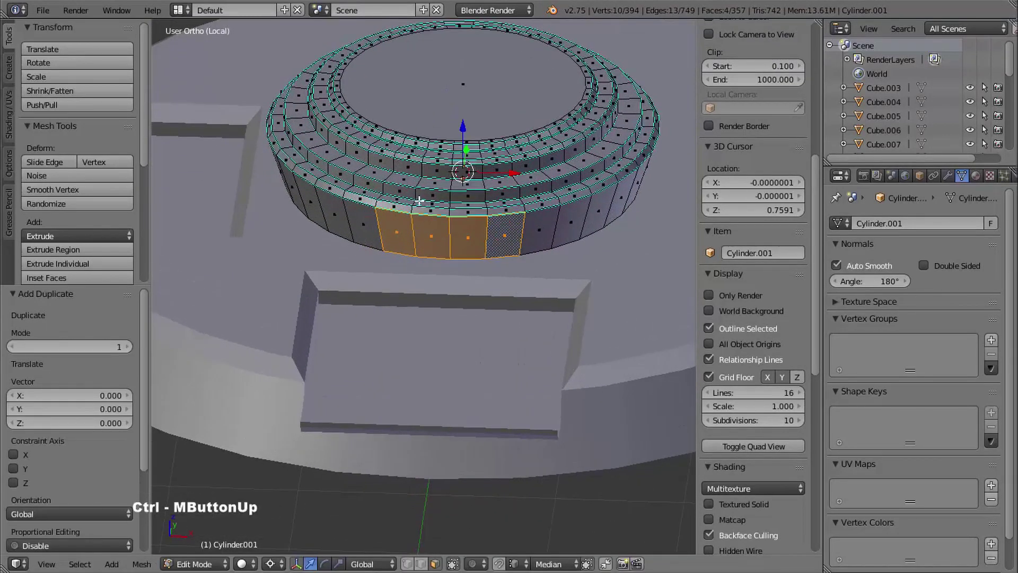
pyautogui.press('p')
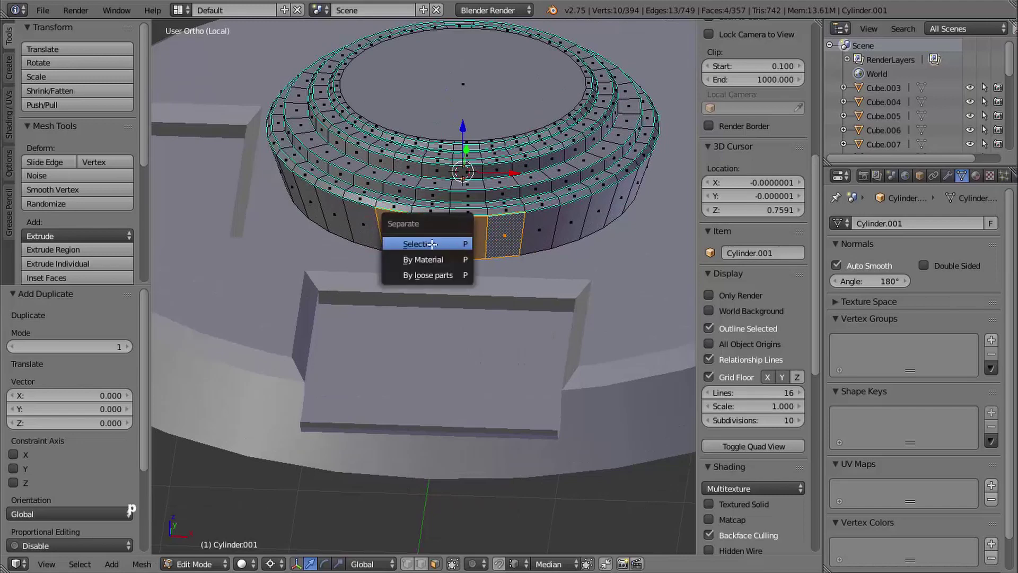
pyautogui.click(431, 244)
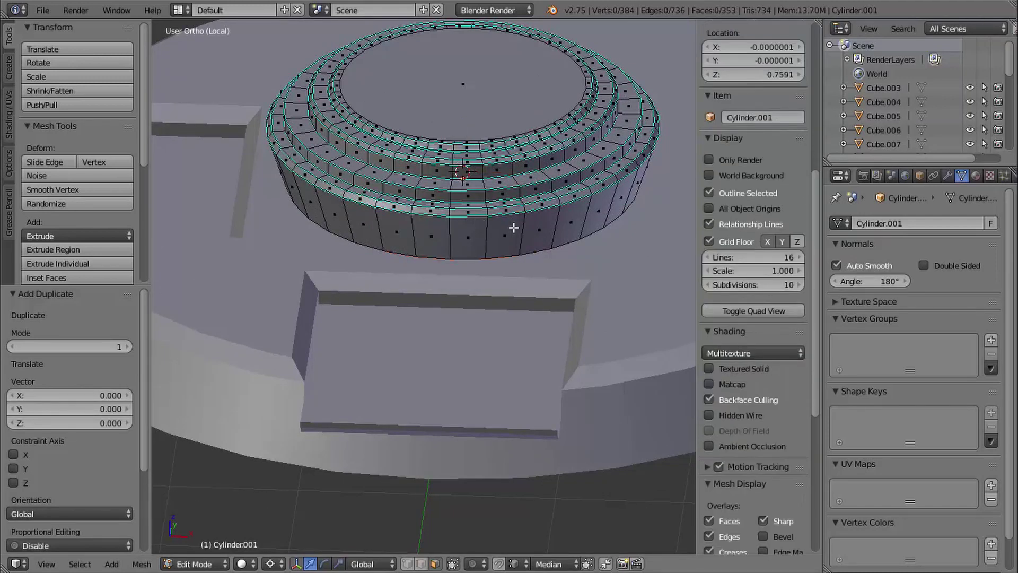
# Step: Return to Object Mode and select the separated curved panel on the bottom tier's wall
pyautogui.press('Tab')
pyautogui.rightClick(466, 236)
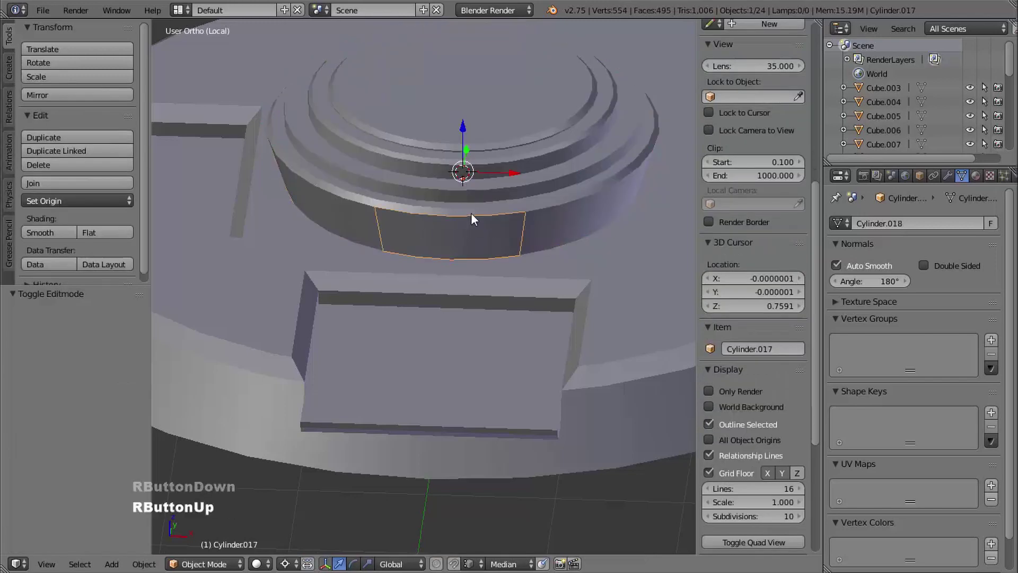
pyautogui.moveTo(471, 213)
pyautogui.mouseDown(button='middle')
pyautogui.moveTo(543, 236)
pyautogui.moveTo(461, 229)
pyautogui.mouseUp(button='middle')
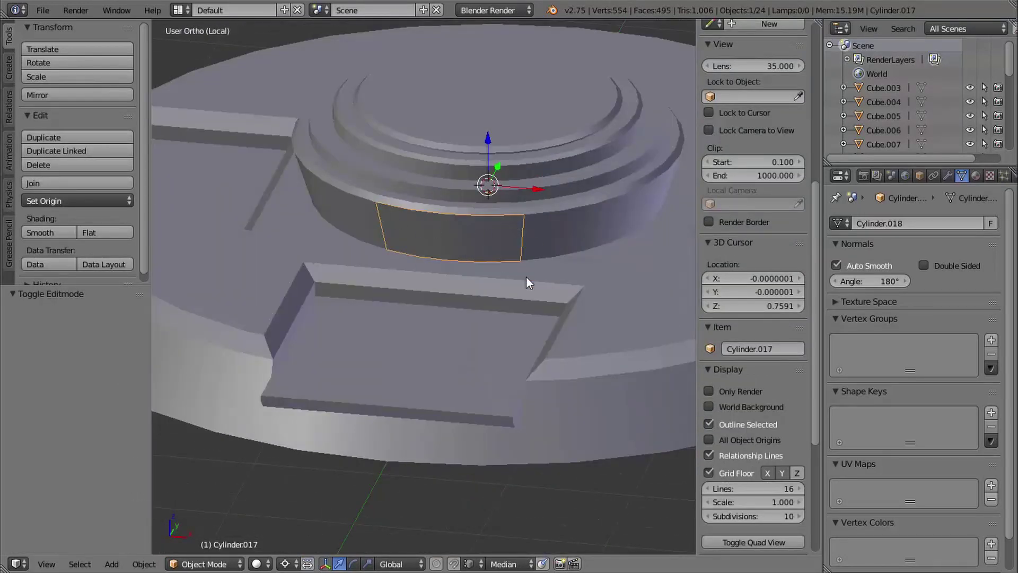
pyautogui.keyDown('ctrl'); pyautogui.moveTo(590, 234); pyautogui.dragTo(535, 263, button='middle'); pyautogui.keyUp('ctrl')
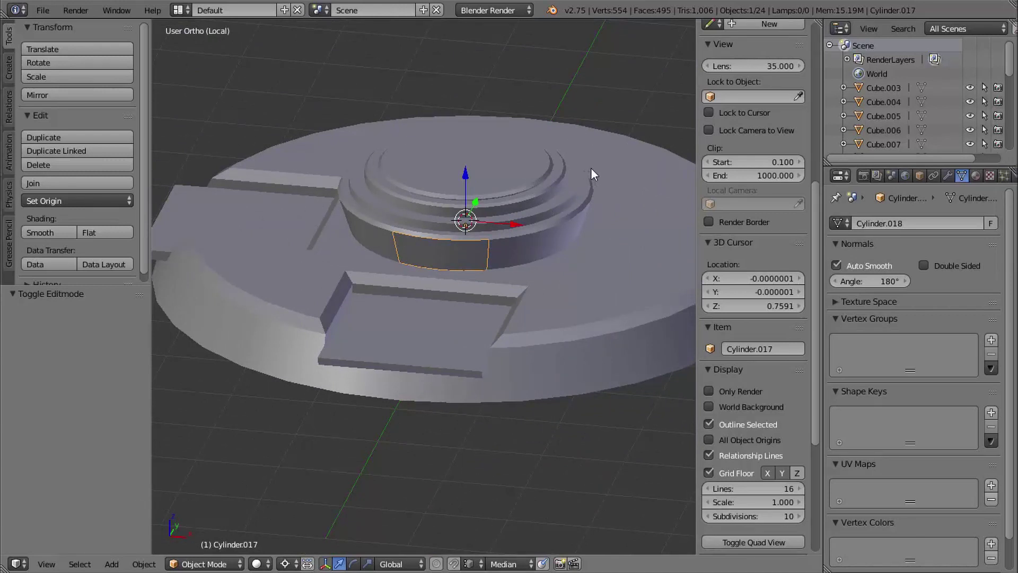
# Step: Test the parenting by moving the machine base about -0.219 along X, and undo the move
pyautogui.rightClick(617, 187)
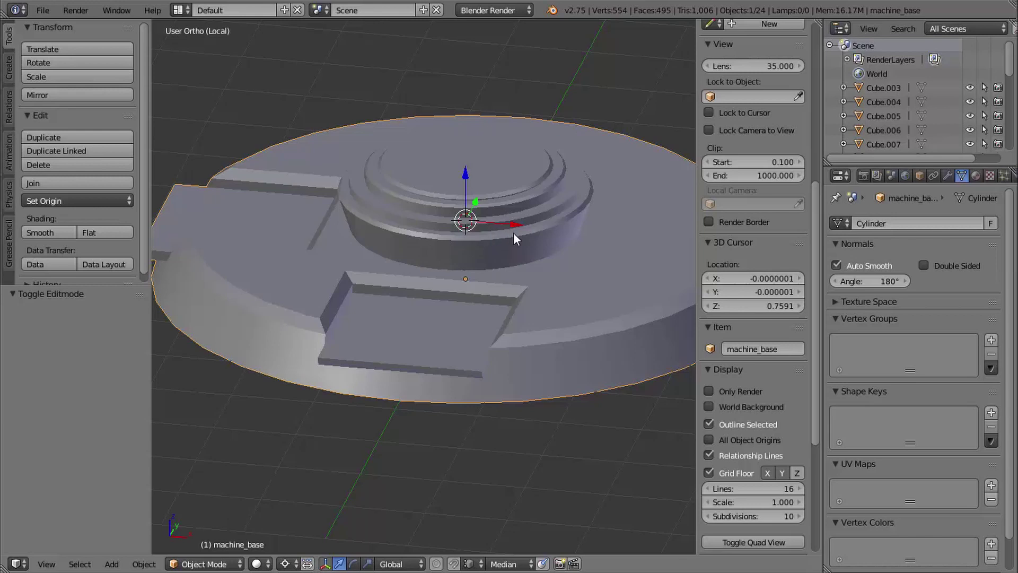
pyautogui.moveTo(514, 223); pyautogui.dragTo(427, 232)
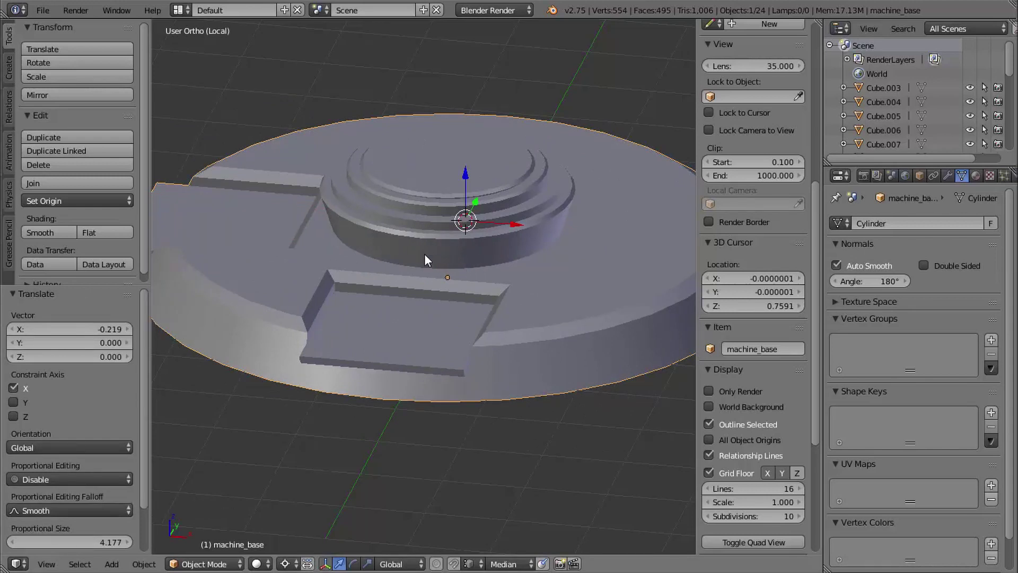
pyautogui.hotkey('ctrl', 'z')
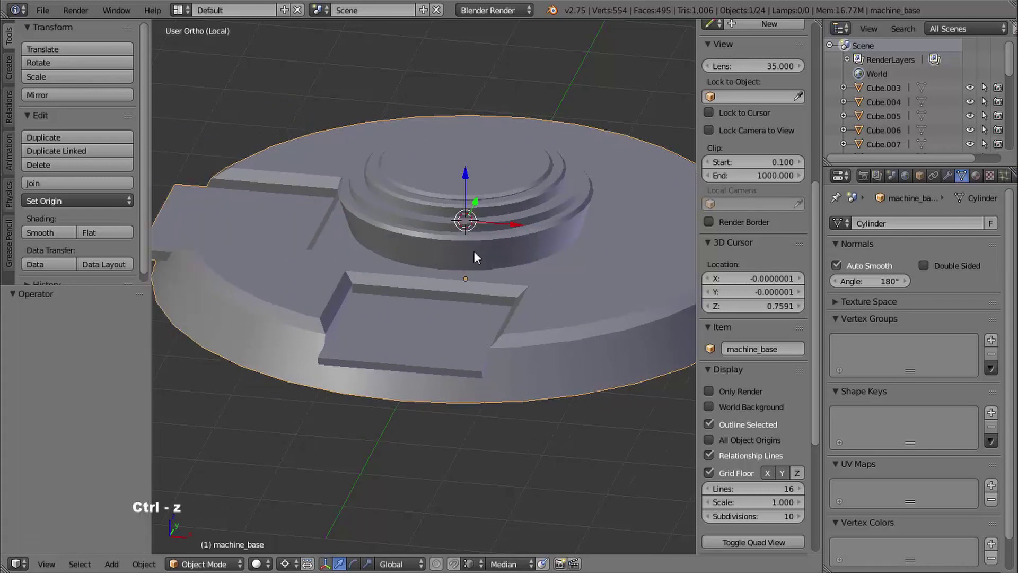
# Step: Clear the parent of the separated curved panel
pyautogui.rightClick(520, 242)
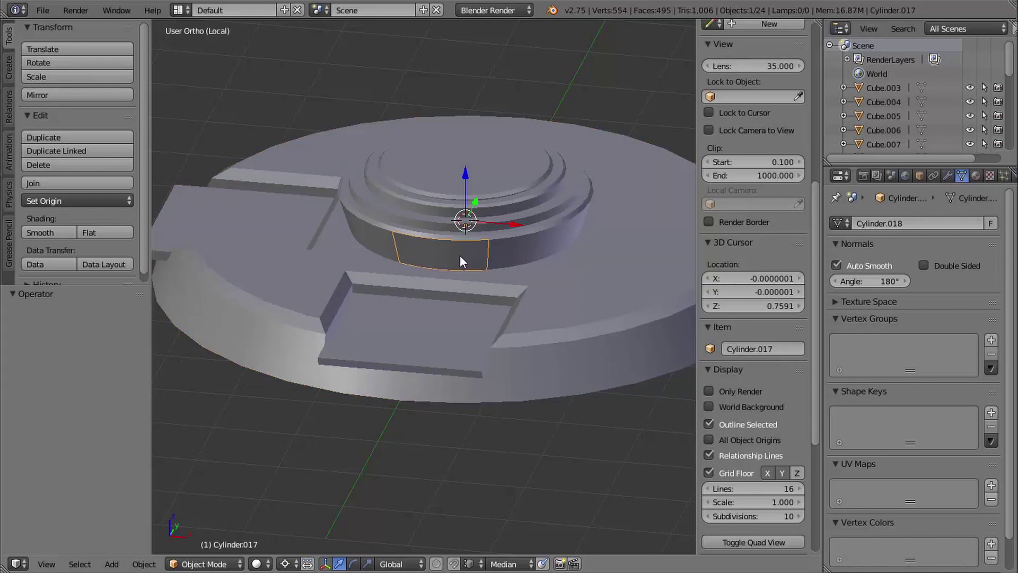
pyautogui.press('alt')
pyautogui.hotkey('alt', 'p')
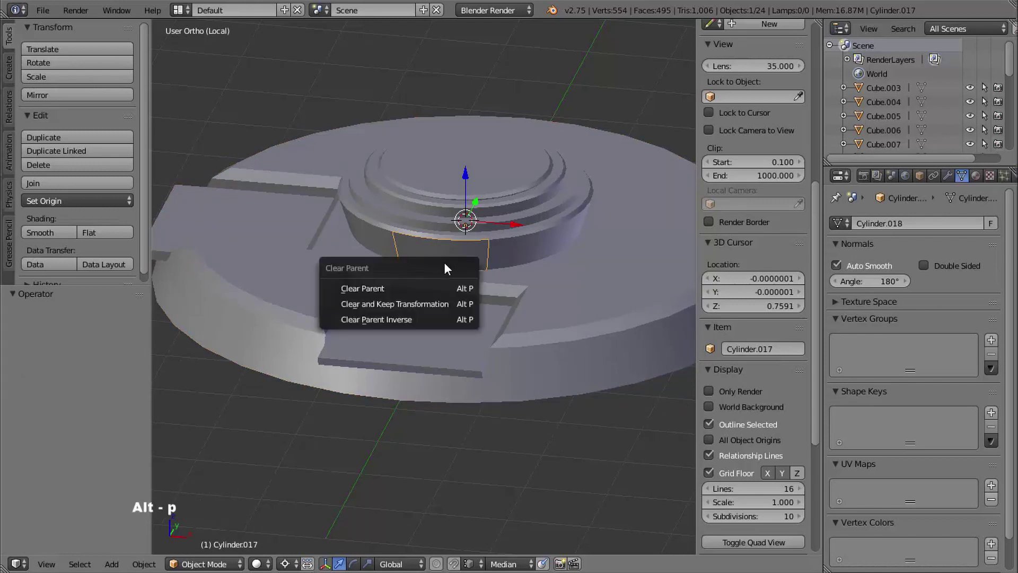
pyautogui.click(377, 286)
# Step: Rotate the machine base 45° about the global Z axis
pyautogui.moveTo(466, 282); pyautogui.dragTo(497, 270, button='middle')
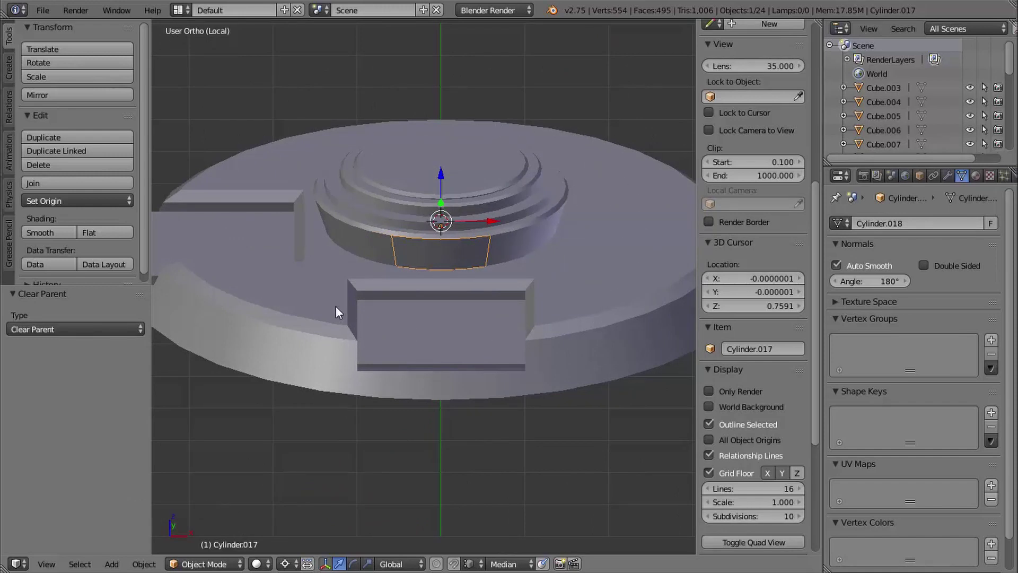
pyautogui.keyDown('shift'); pyautogui.moveTo(518, 316); pyautogui.dragTo(473, 245, button='middle'); pyautogui.keyUp('shift')
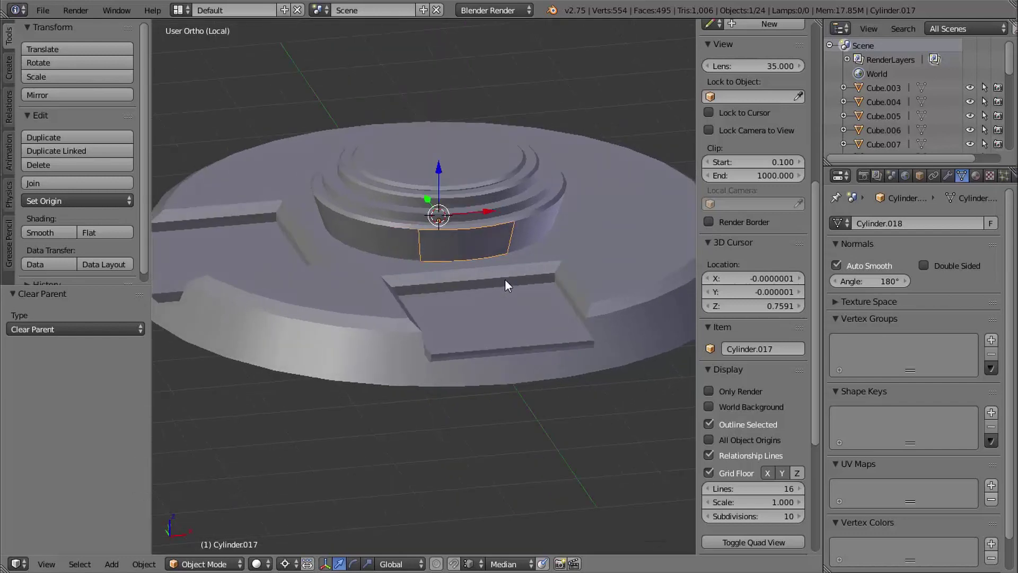
pyautogui.keyDown('shift'); pyautogui.moveTo(505, 284); pyautogui.dragTo(532, 261, button='middle'); pyautogui.keyUp('shift')
pyautogui.moveTo(533, 261); pyautogui.dragTo(546, 256, button='middle')
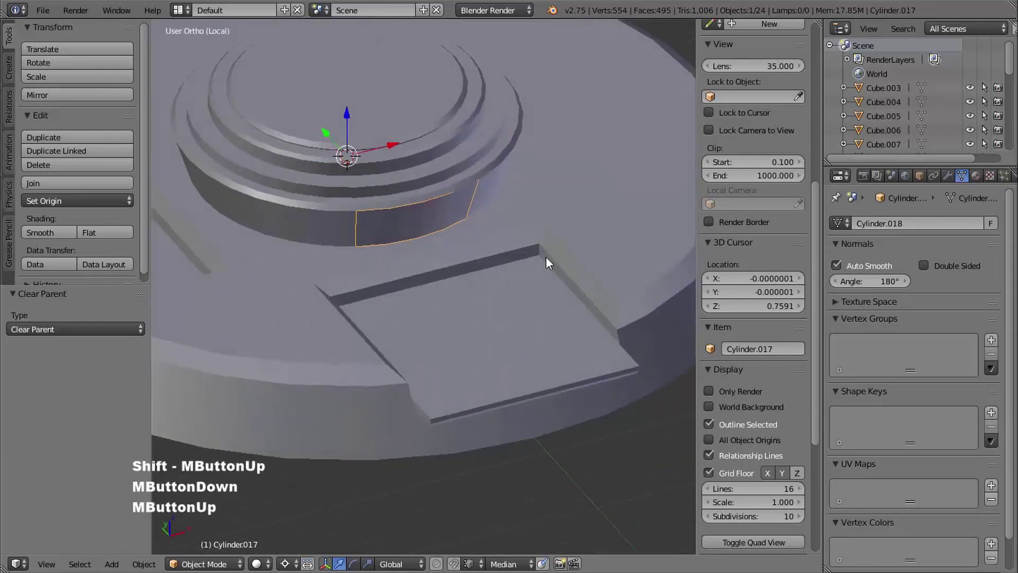
pyautogui.rightClick(580, 228)
pyautogui.keyDown('ctrl'); pyautogui.moveTo(580, 193); pyautogui.dragTo(516, 250, button='middle'); pyautogui.keyUp('ctrl')
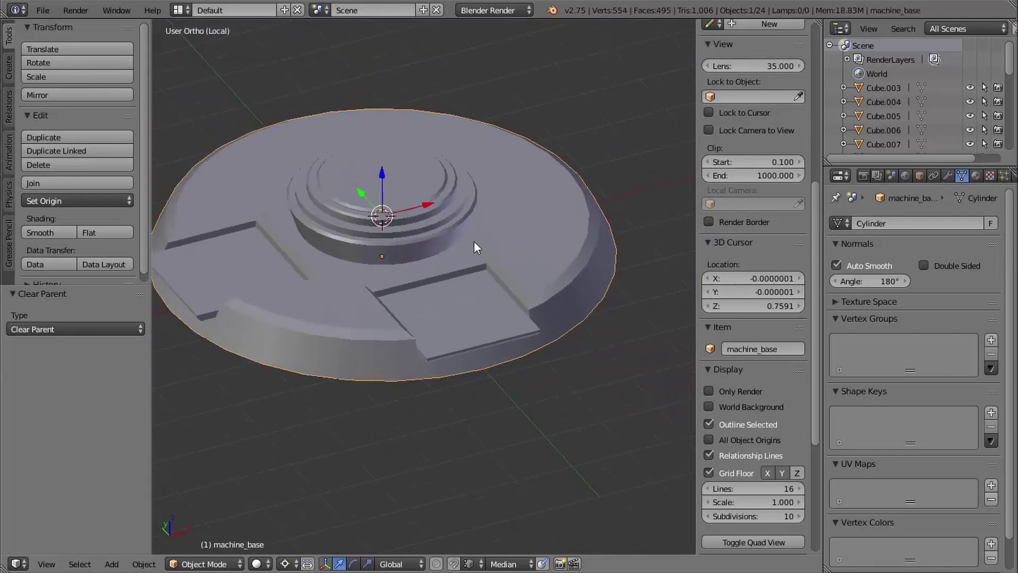
pyautogui.write('rz45')
pyautogui.press('Return')
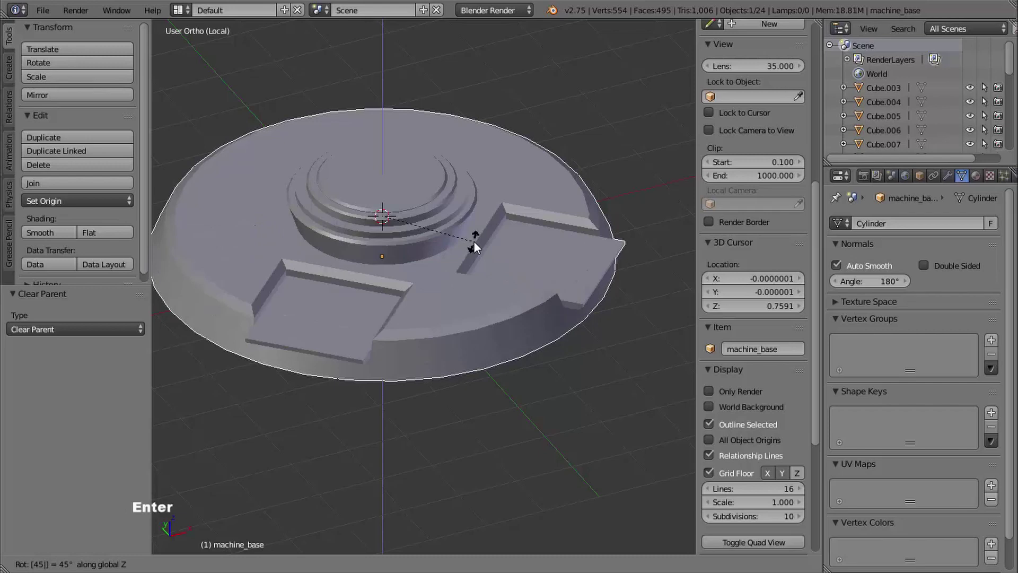
# Step: In Edit Mode on the separated curved panel, add one centered vertical loop cut through its leftmost face
pyautogui.rightClick(419, 253)
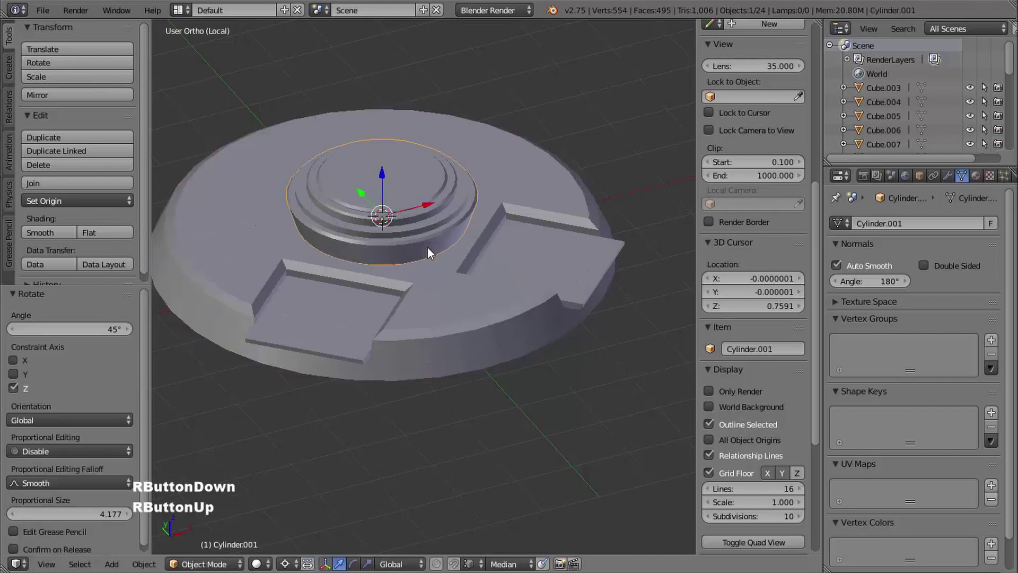
pyautogui.rightClick(424, 248)
pyautogui.moveTo(462, 310); pyautogui.dragTo(402, 242, button='middle')
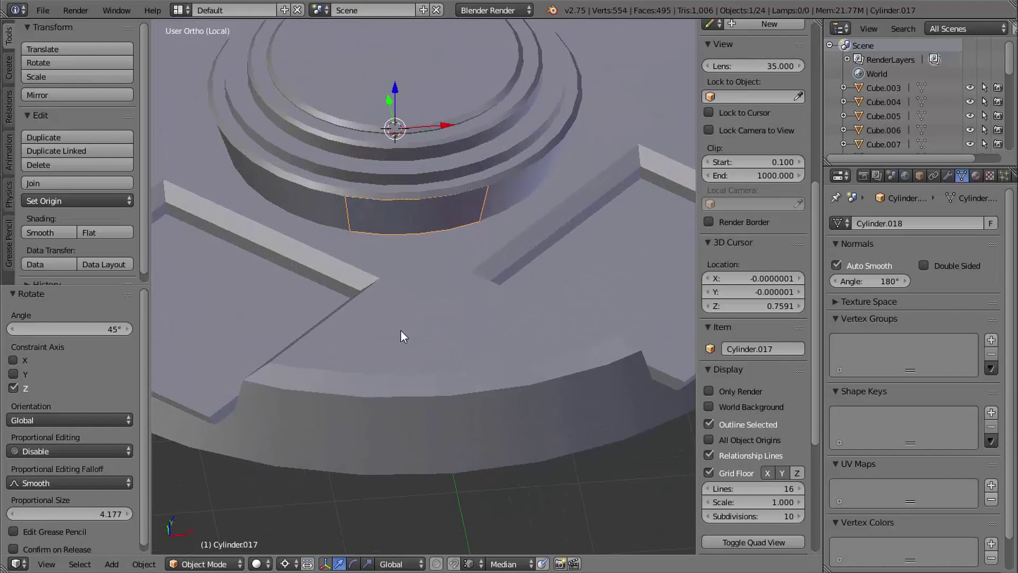
pyautogui.moveTo(401, 330); pyautogui.dragTo(423, 250, button='middle')
pyautogui.press('Tab')
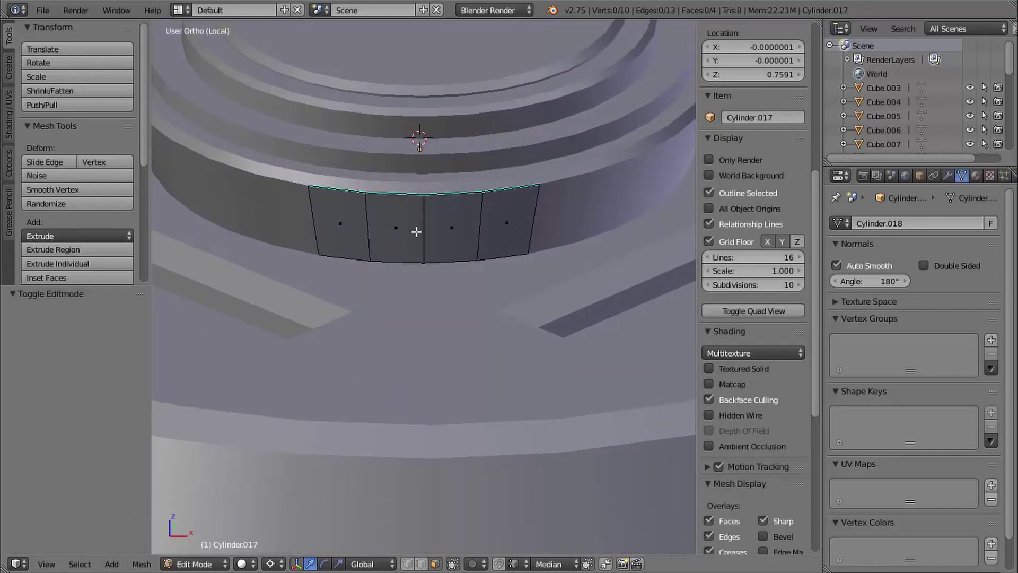
pyautogui.hotkey('ctrl', 'r')
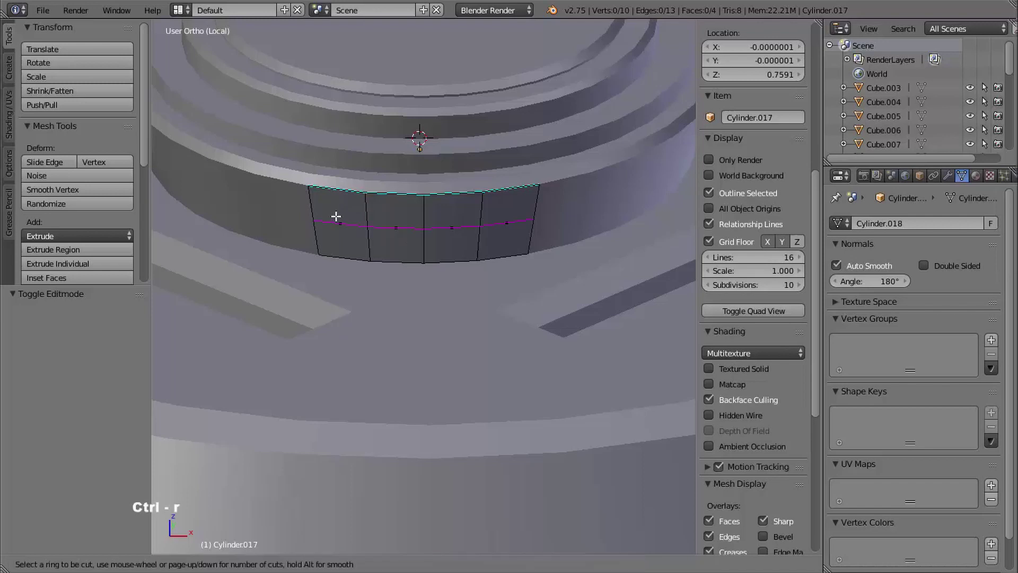
pyautogui.click(334, 192)
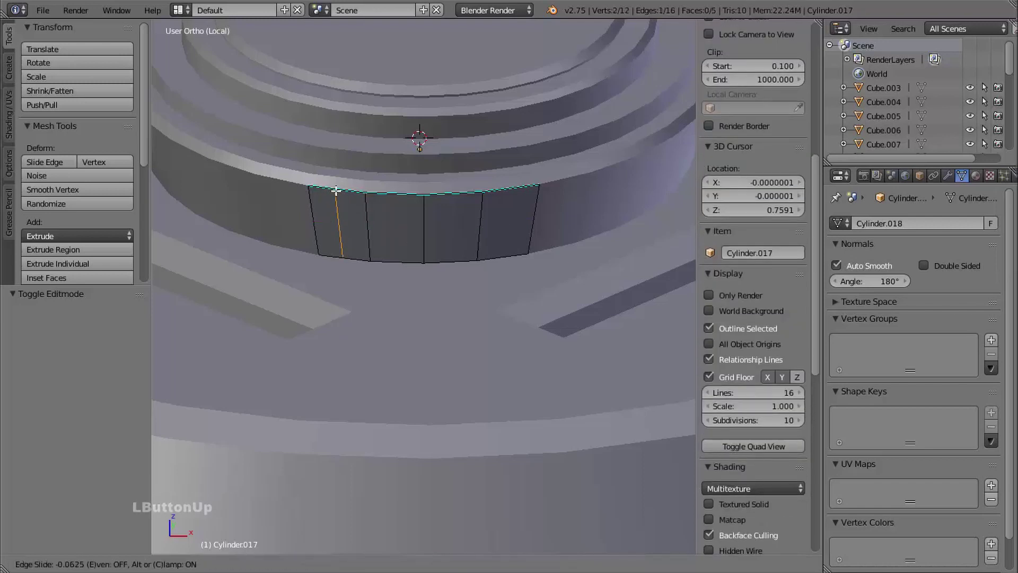
pyautogui.rightClick(337, 191)
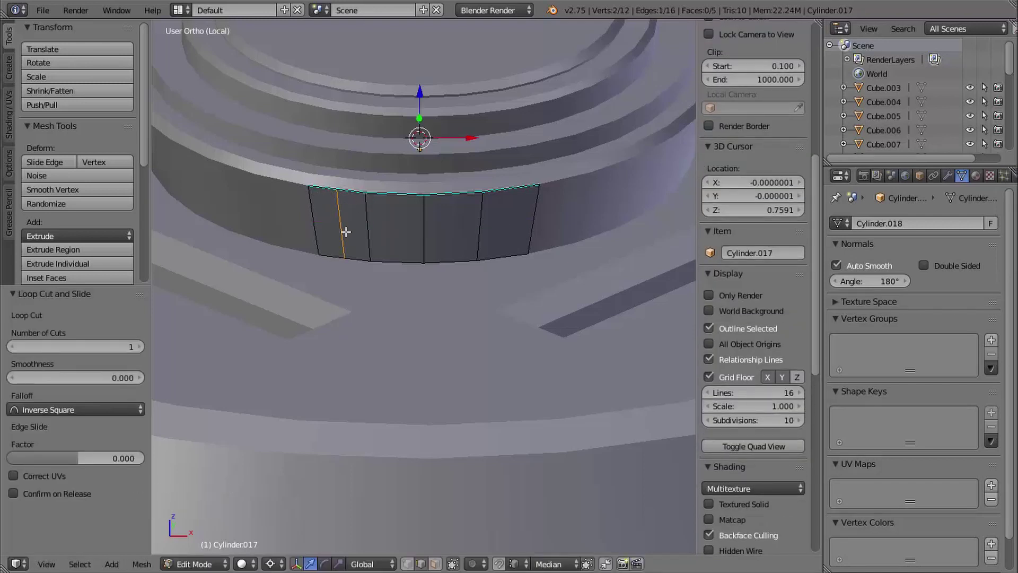
# Step: Add one centered vertical loop cut through the curved panel's rightmost face
pyautogui.keyDown('shift'); pyautogui.moveTo(382, 237); pyautogui.dragTo(345, 242, button='middle'); pyautogui.keyUp('shift')
pyautogui.keyDown('shift'); pyautogui.moveTo(493, 235); pyautogui.dragTo(482, 252, button='middle'); pyautogui.keyUp('shift')
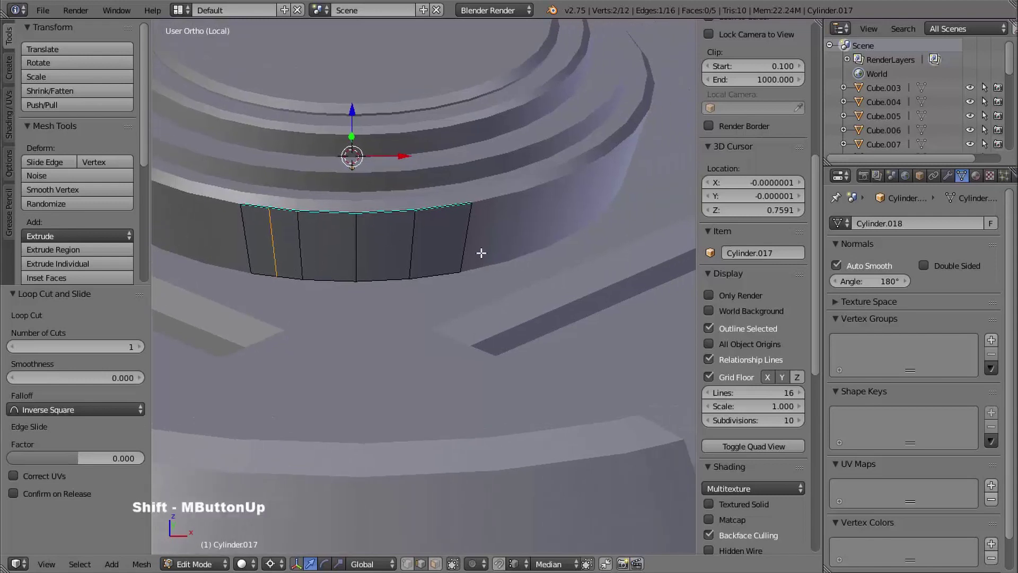
pyautogui.hotkey('ctrl', 'r')
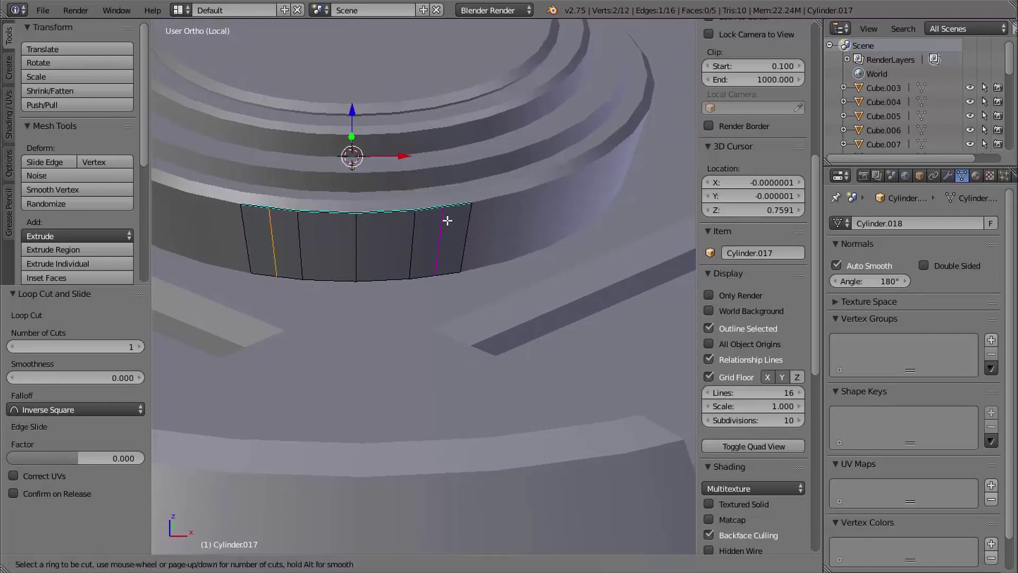
pyautogui.click(448, 220)
pyautogui.rightClick(436, 220)
# Step: Add one horizontal loop cut across the curved panel and slide it toward the upper edge with a factor of about -0.745
pyautogui.keyDown('shift'); pyautogui.moveTo(455, 255); pyautogui.dragTo(348, 221, button='middle'); pyautogui.keyUp('shift')
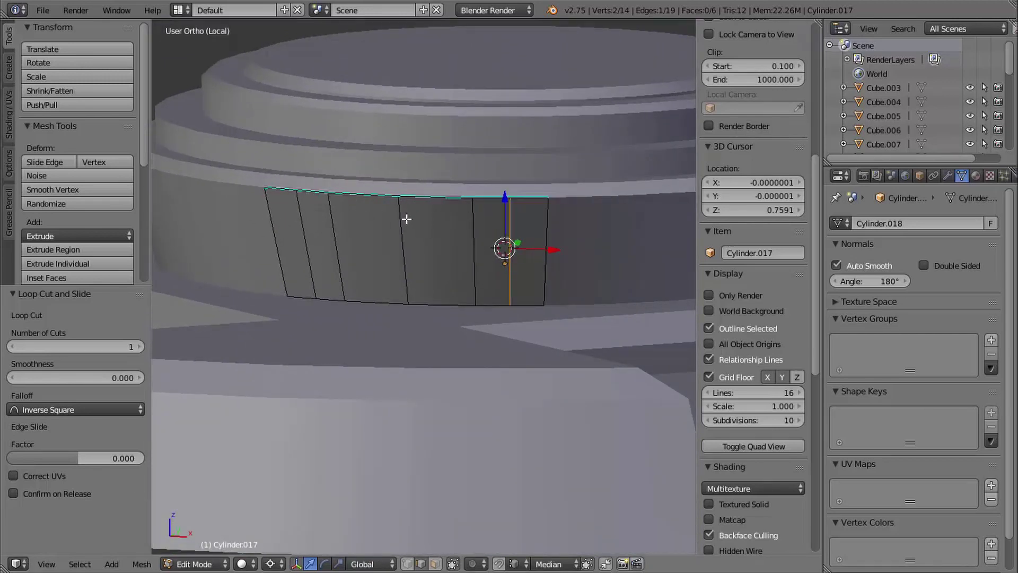
pyautogui.hotkey('ctrl', 'r')
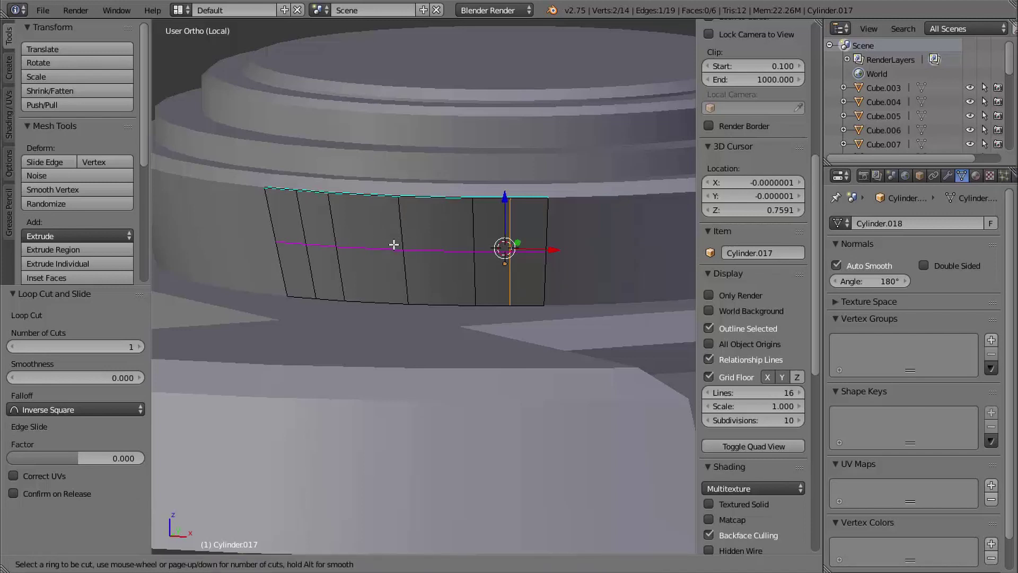
pyautogui.click(394, 244)
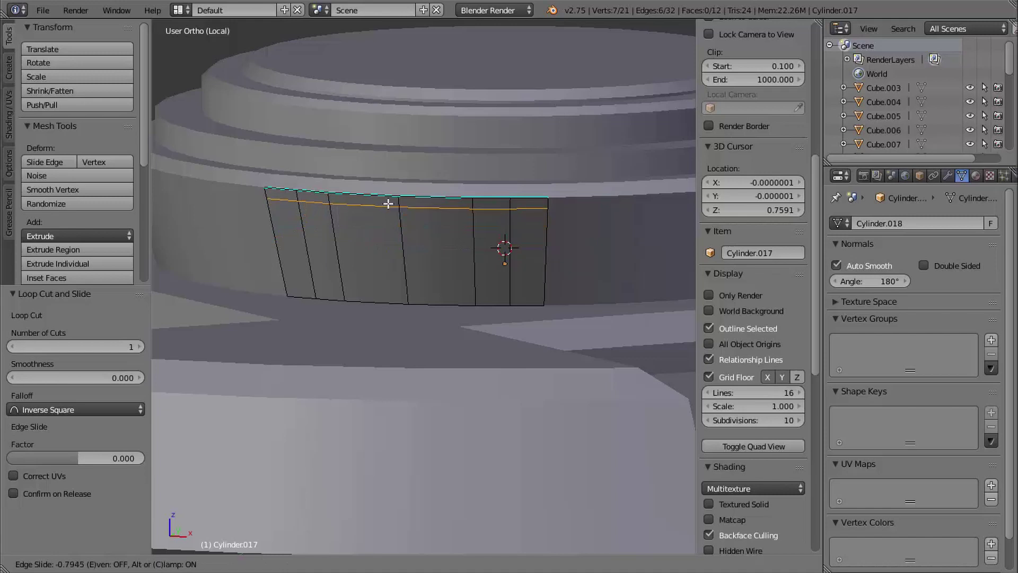
pyautogui.click(387, 205)
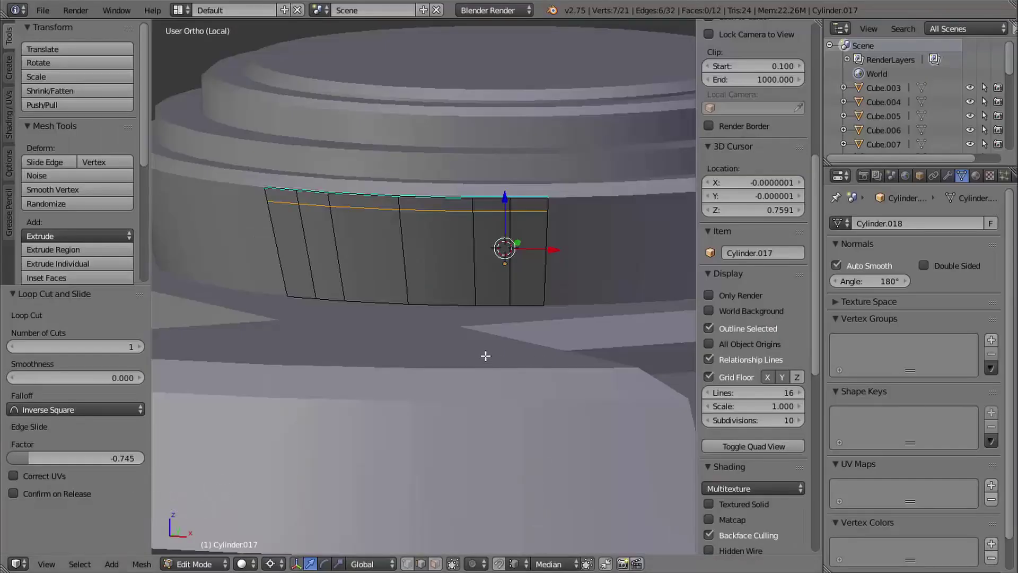
# Step: In face select mode, delete the panel's upper row and both outer side faces, keeping only the four lower middle faces
pyautogui.moveTo(484, 355); pyautogui.dragTo(451, 318, button='middle')
pyautogui.hotkey('ctrl', 'Tab')
pyautogui.click(366, 253)
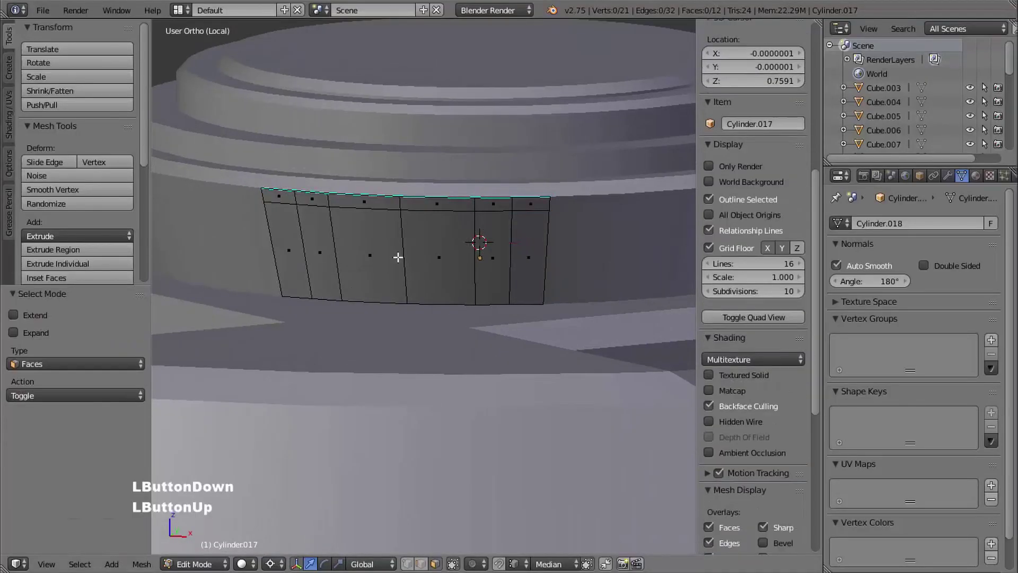
pyautogui.rightClick(327, 257)
pyautogui.keyDown('shift'); pyautogui.rightClick(434, 270); pyautogui.keyUp('shift')
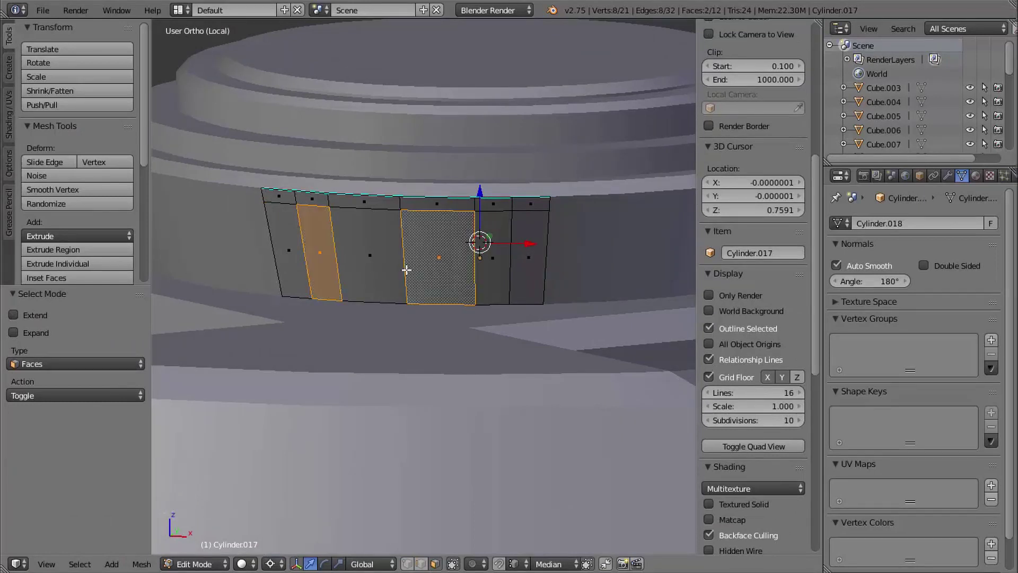
pyautogui.keyDown('shift'); pyautogui.rightClick(377, 271); pyautogui.keyUp('shift')
pyautogui.keyDown('shift'); pyautogui.rightClick(487, 276); pyautogui.keyUp('shift')
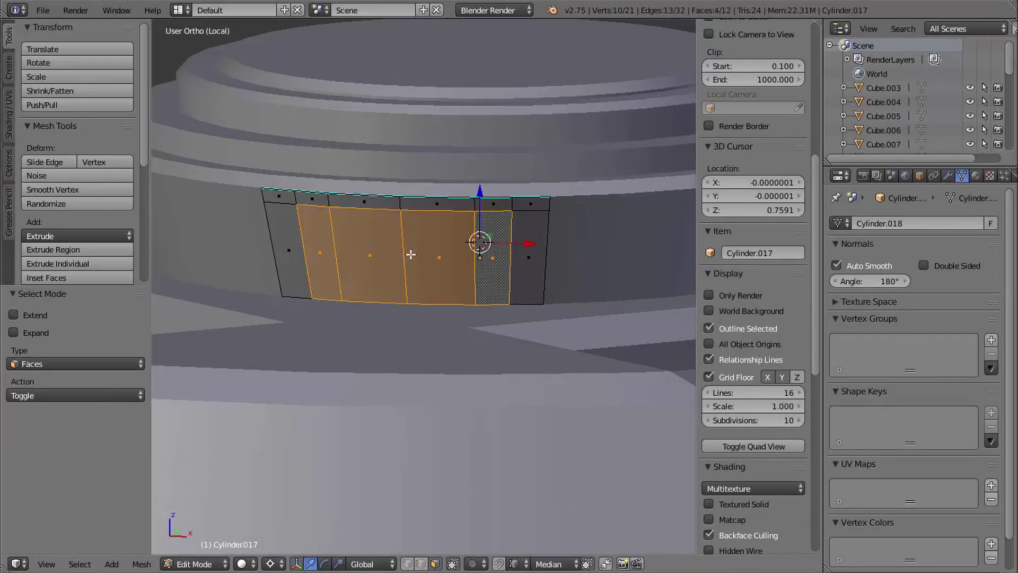
pyautogui.hotkey('ctrl', 'i')
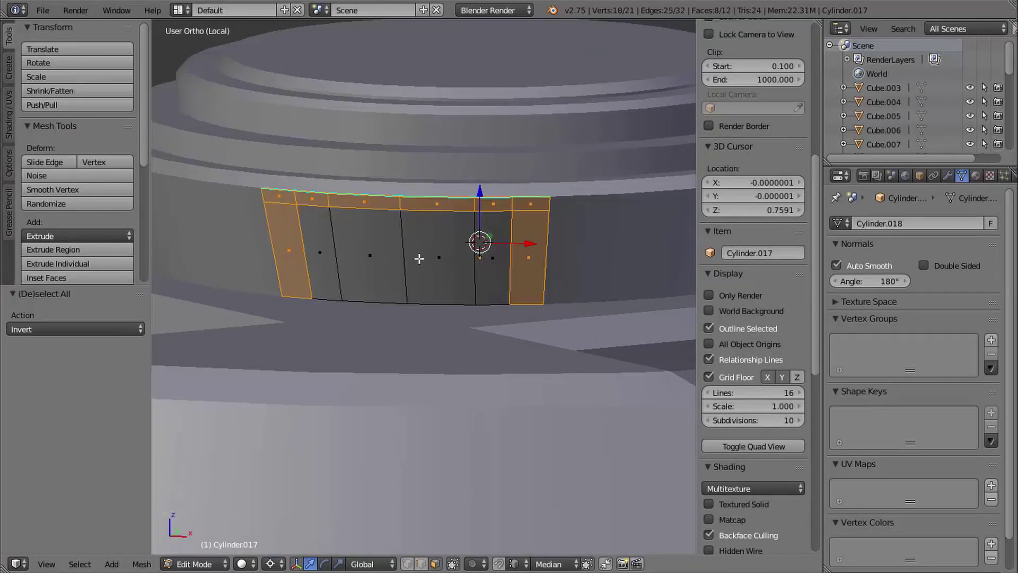
pyautogui.press('x')
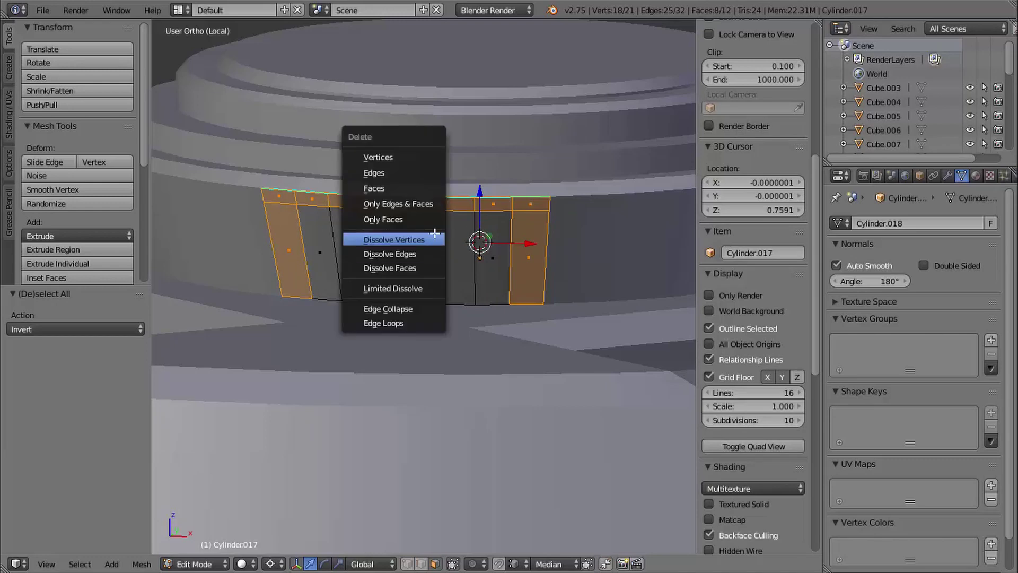
pyautogui.click(406, 190)
# Step: Extrude all four remaining panel faces outward along their normal, about -0.943 in Y and -0.313 in Z
pyautogui.moveTo(406, 304); pyautogui.dragTo(436, 328, button='middle')
pyautogui.press('a')
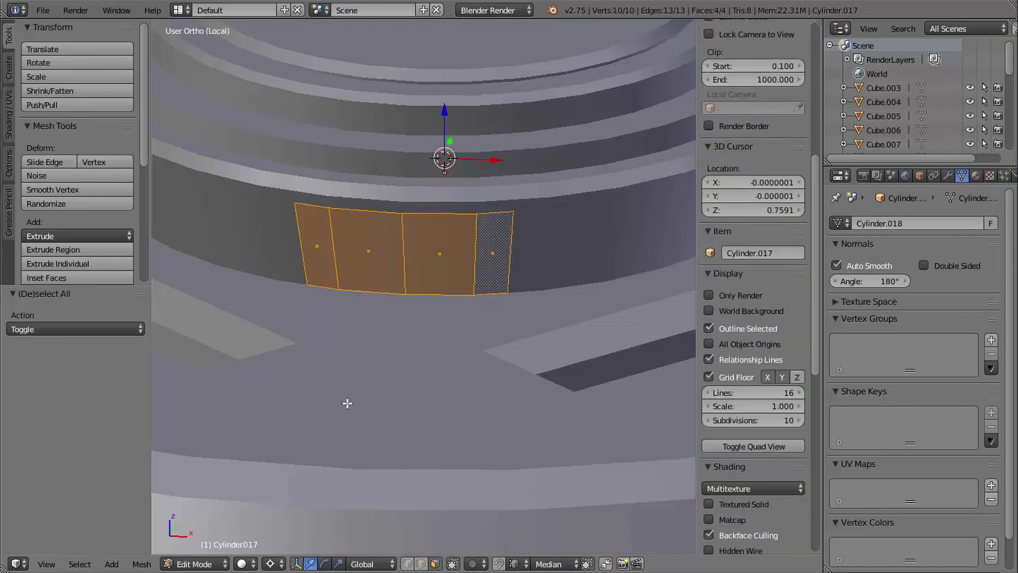
pyautogui.moveTo(539, 334); pyautogui.dragTo(437, 309, button='middle')
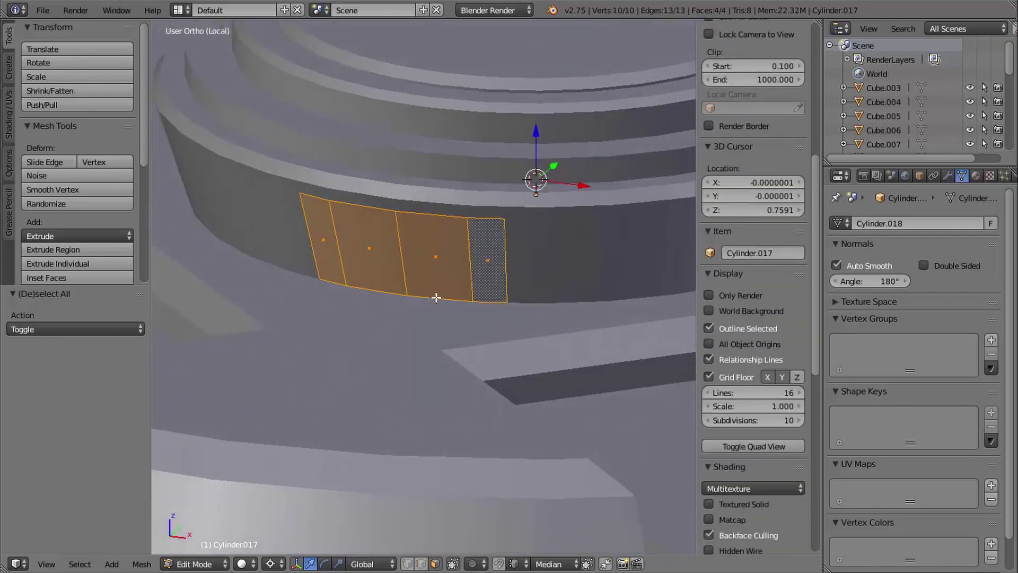
pyautogui.press('e')
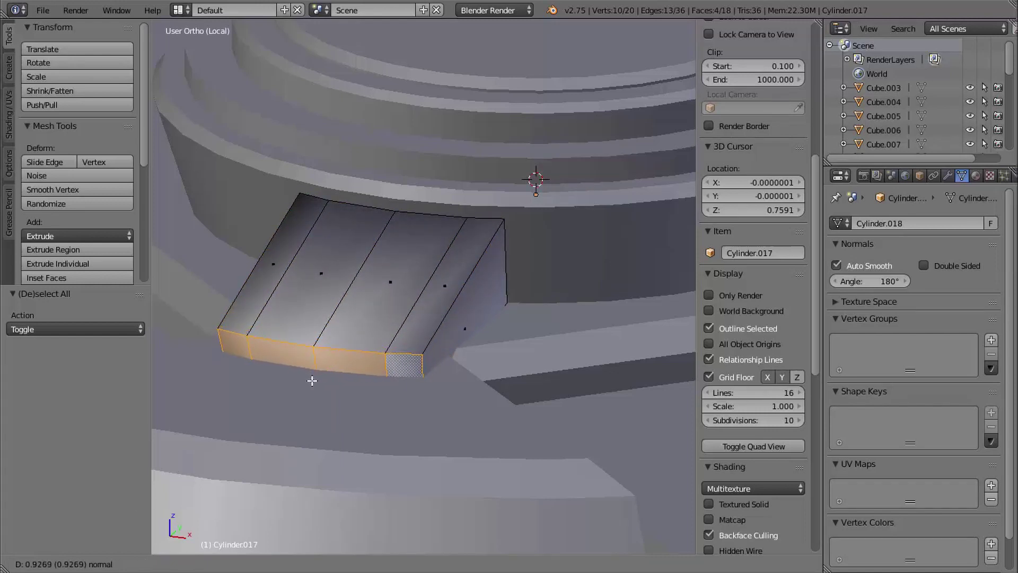
pyautogui.click(306, 386)
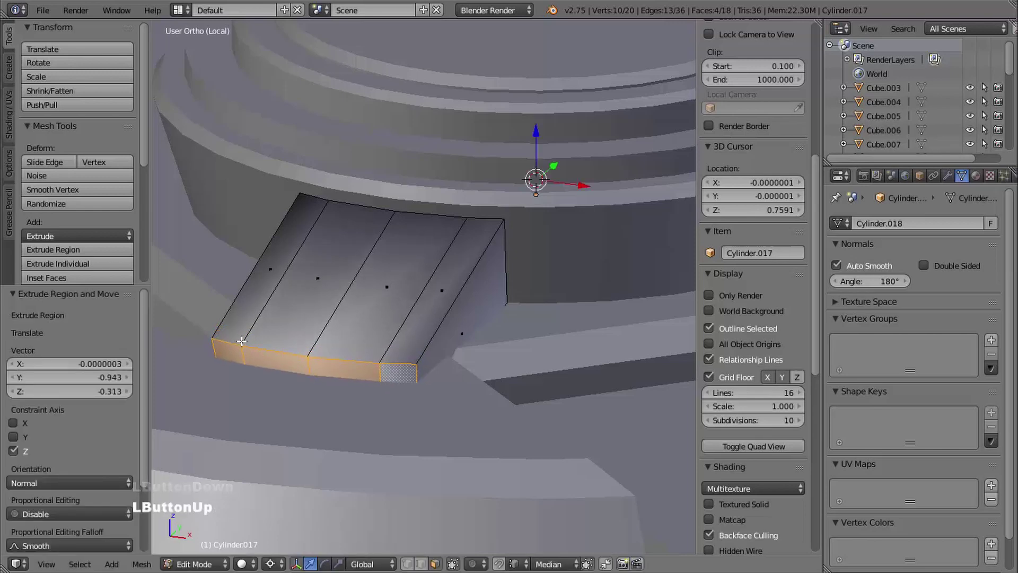
# Step: Set the pivot point to Median Point and scale the extruded end faces to about 0.632 in X and Y only
pyautogui.keyDown('shift'); pyautogui.moveTo(268, 361); pyautogui.dragTo(435, 350, button='middle'); pyautogui.keyUp('shift')
pyautogui.moveTo(435, 350); pyautogui.dragTo(446, 368, button='middle')
pyautogui.keyDown('ctrl'); pyautogui.moveTo(489, 295); pyautogui.dragTo(426, 329, button='middle'); pyautogui.keyUp('ctrl')
pyautogui.keyDown('shift'); pyautogui.moveTo(287, 290); pyautogui.dragTo(387, 281, button='middle'); pyautogui.keyUp('shift')
pyautogui.moveTo(463, 330); pyautogui.dragTo(443, 296, button='middle')
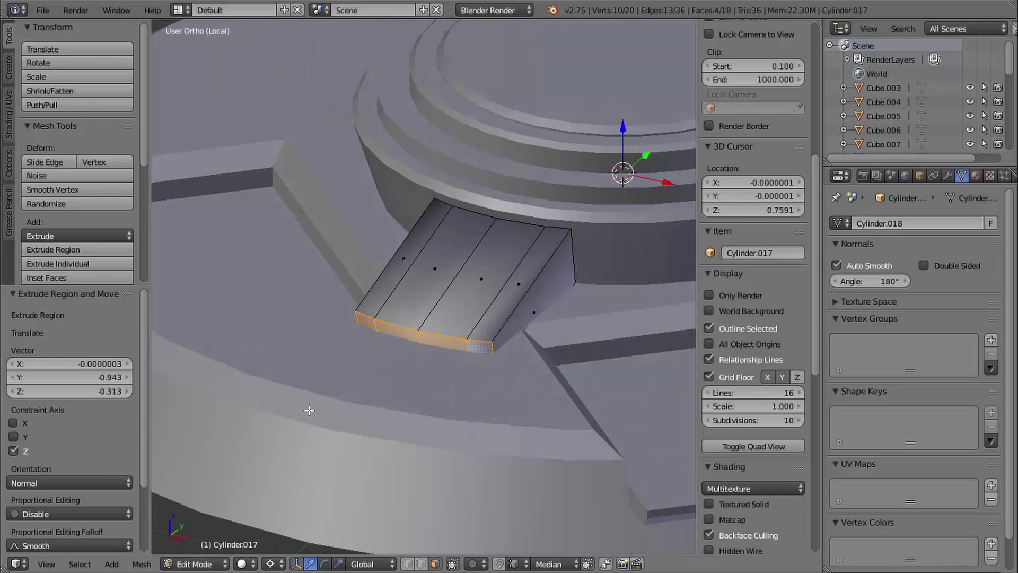
pyautogui.click(276, 563)
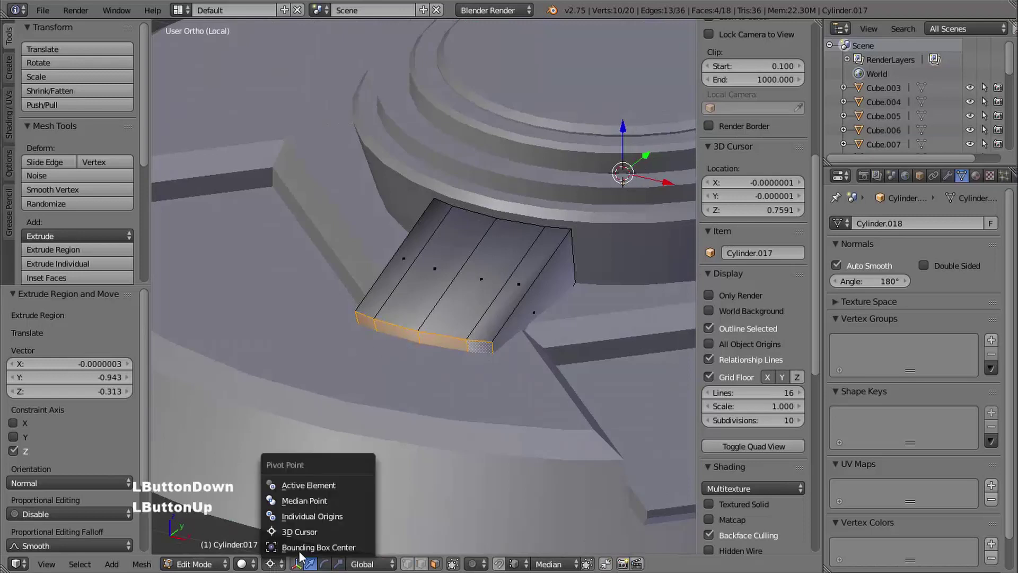
pyautogui.click(310, 501)
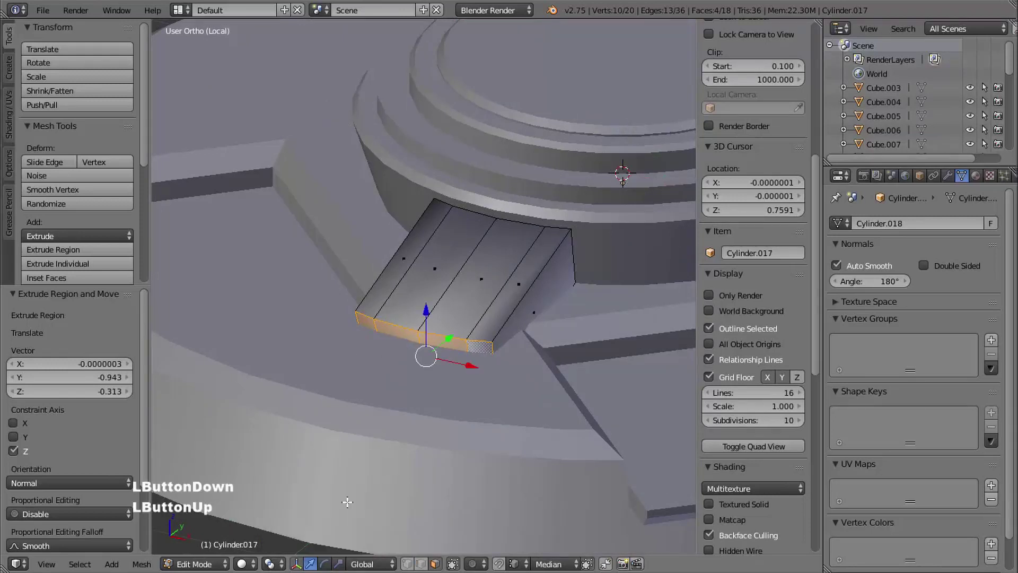
pyautogui.moveTo(456, 372); pyautogui.dragTo(438, 349, button='middle')
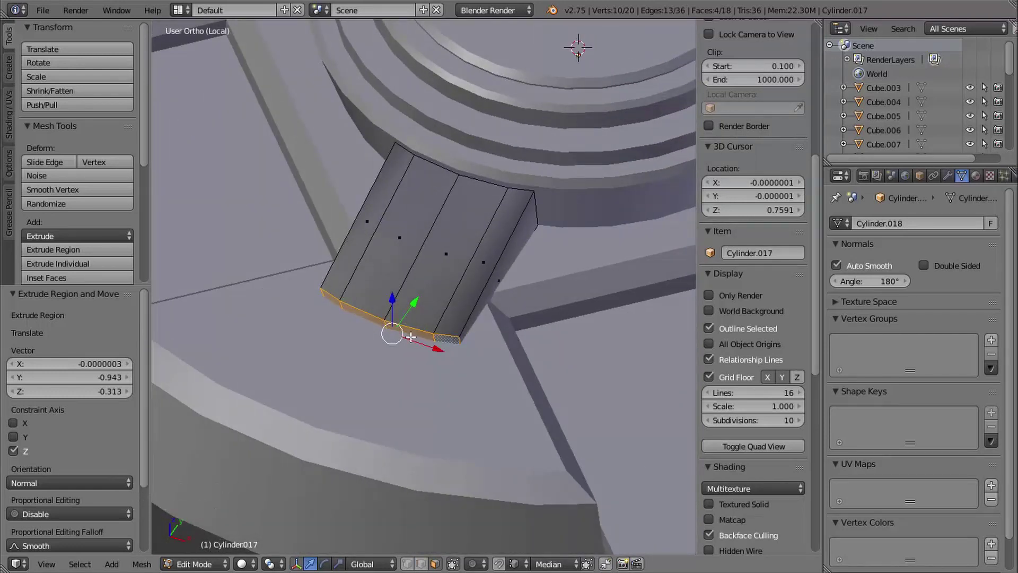
pyautogui.press('s')
pyautogui.hotkey('shift', 'z')
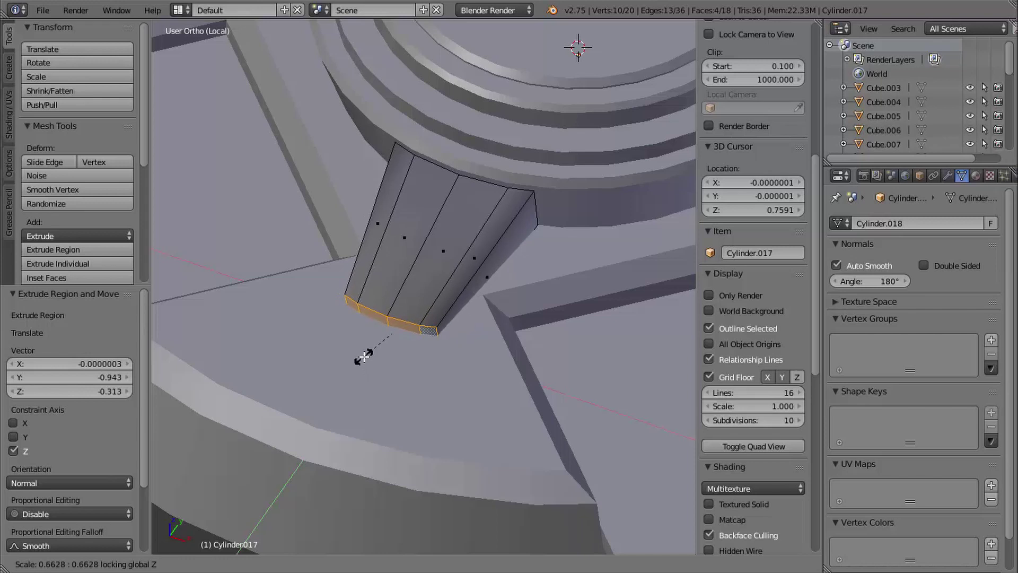
pyautogui.click(363, 356)
# Step: Check the pedestal's wedge supports in the reference painting and push the narrowed end faces farther outward with Shrink/Fatten
pyautogui.keyDown('shift'); pyautogui.moveTo(476, 295); pyautogui.dragTo(478, 302, button='middle'); pyautogui.keyUp('shift')
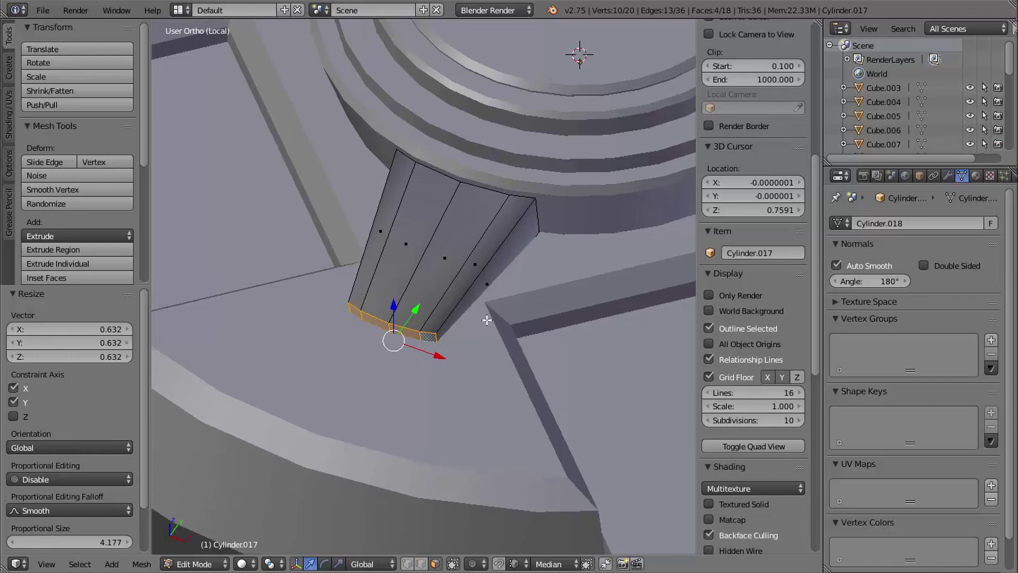
pyautogui.moveTo(486, 319)
pyautogui.keyDown('shift'); pyautogui.mouseDown(button='middle')
pyautogui.moveTo(495, 348)
pyautogui.moveTo(469, 326)
pyautogui.mouseUp(button='middle'); pyautogui.keyUp('shift')
pyautogui.keyDown('shift'); pyautogui.moveTo(470, 326); pyautogui.dragTo(466, 323, button='middle'); pyautogui.keyUp('shift')
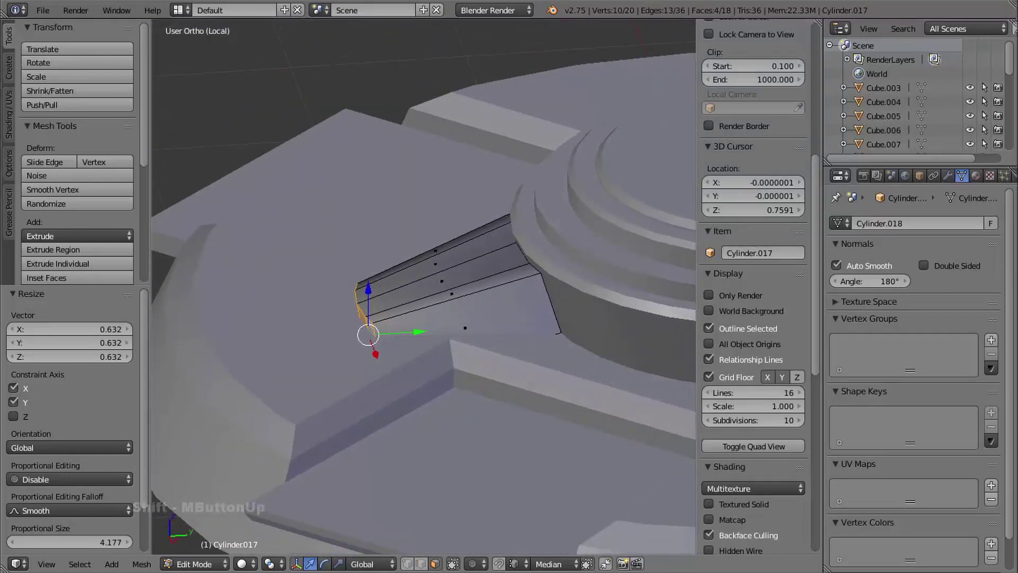
pyautogui.click(466, 323)
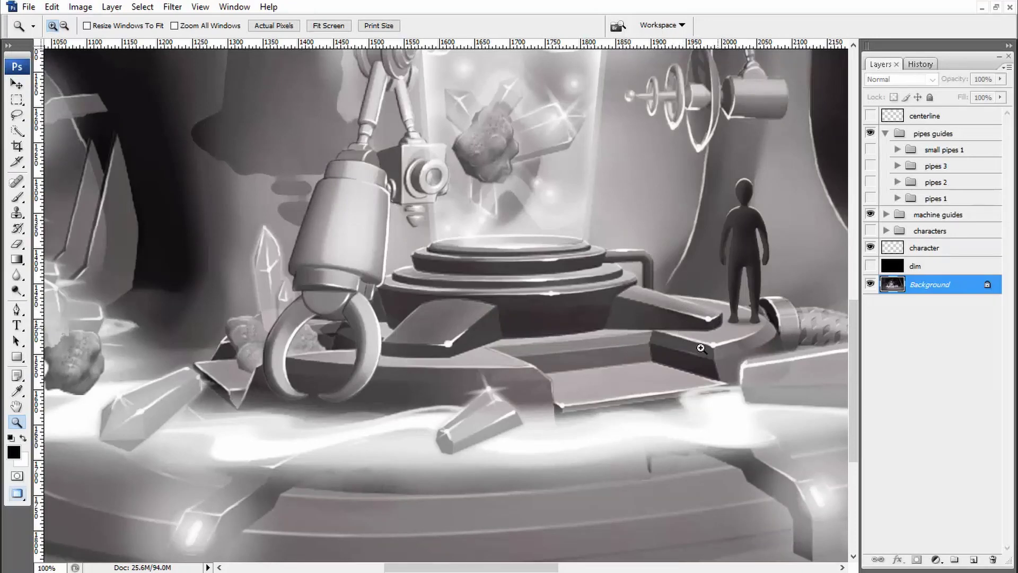
pyautogui.moveTo(436, 305); pyautogui.dragTo(433, 308, button='middle')
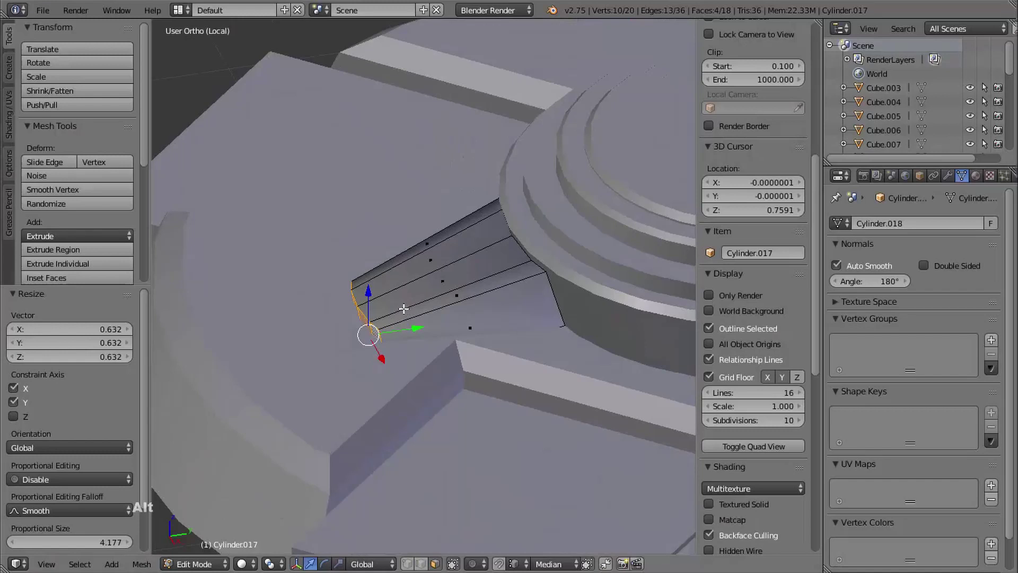
pyautogui.hotkey('alt', 's')
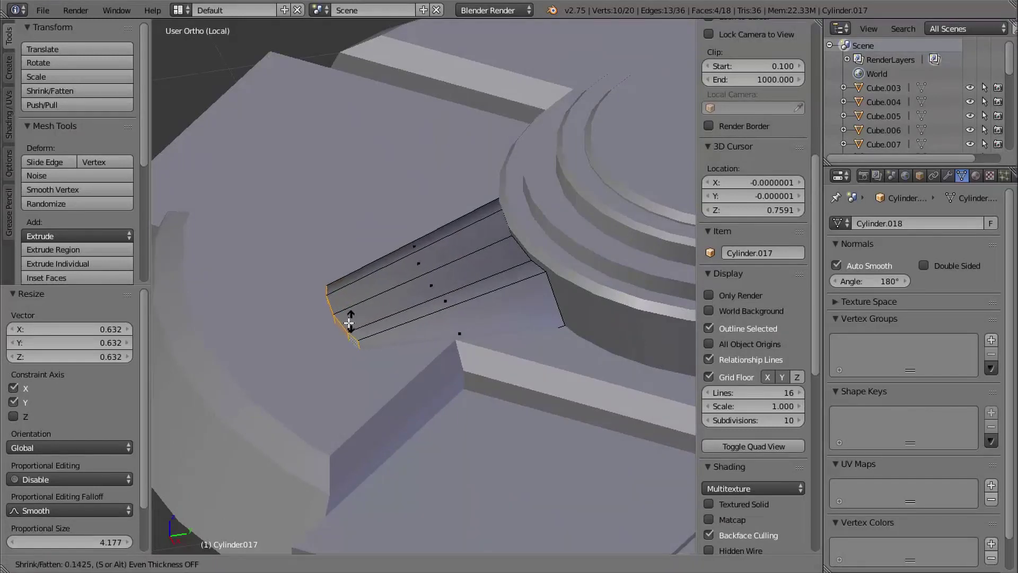
# Step: Shrink/Fatten the wedge's outer end faces with an offset of about -0.222, and scale them to about 0.848 in X and Y only
pyautogui.click(318, 332)
pyautogui.moveTo(319, 332); pyautogui.dragTo(466, 285, button='middle')
pyautogui.keyDown('ctrl'); pyautogui.moveTo(518, 313); pyautogui.dragTo(381, 300, button='middle'); pyautogui.keyUp('ctrl')
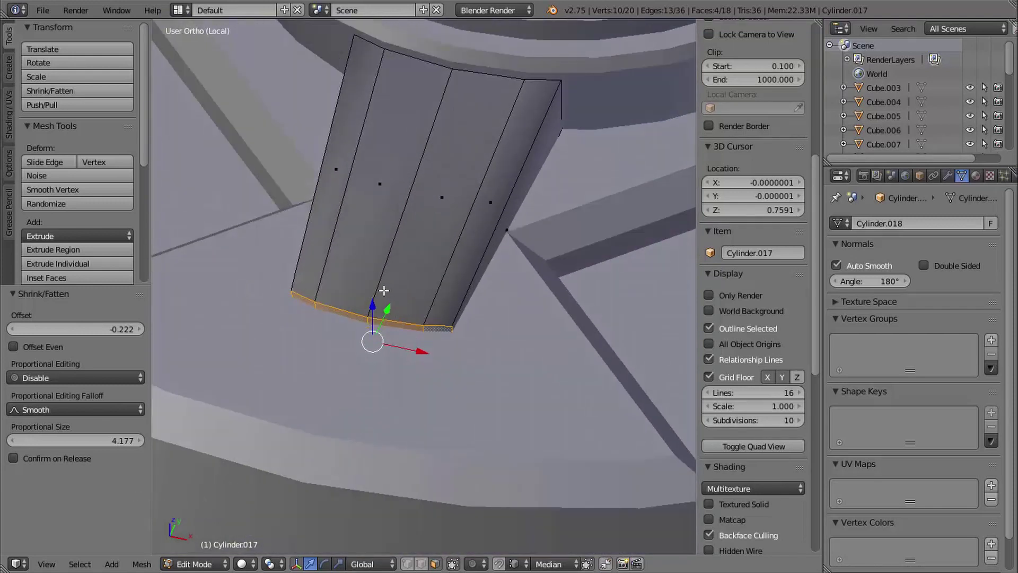
pyautogui.press('s')
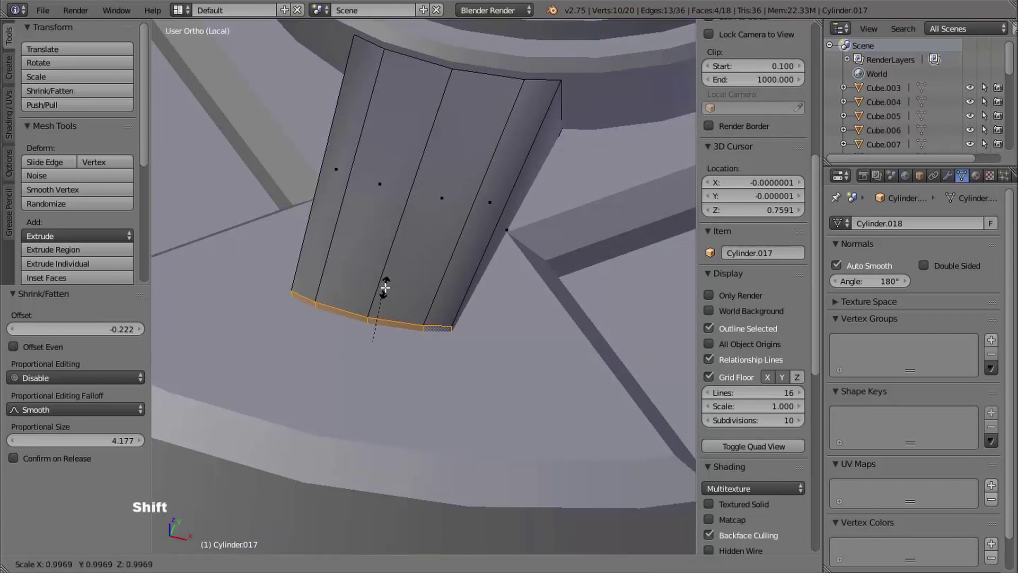
pyautogui.hotkey('shift', 'z')
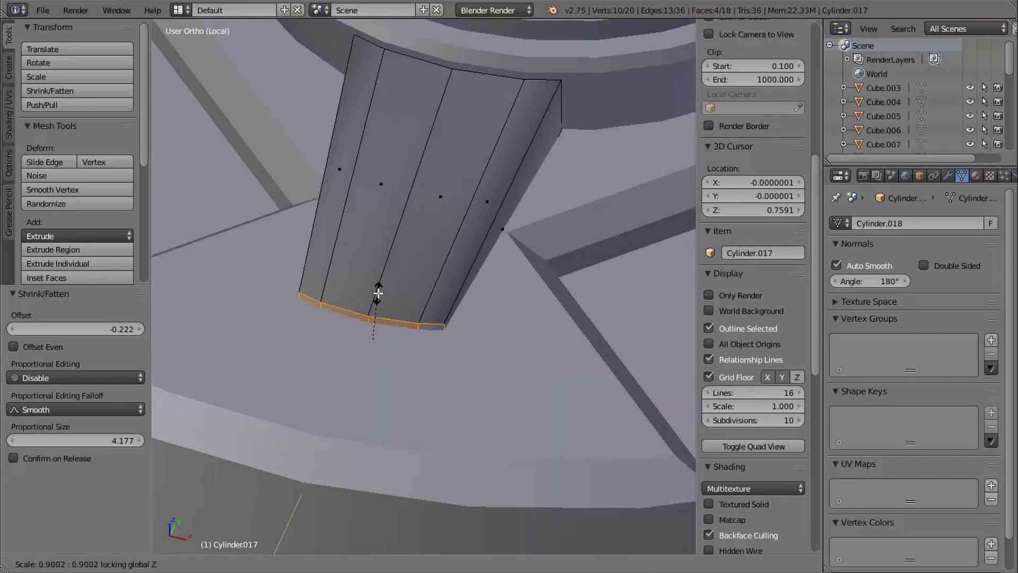
pyautogui.click(379, 294)
# Step: Raise the wedge's outer end faces by about 0.028 along the Z axis
pyautogui.moveTo(379, 294); pyautogui.dragTo(341, 234, button='middle')
pyautogui.keyDown('shift'); pyautogui.moveTo(341, 234); pyautogui.dragTo(309, 256, button='middle'); pyautogui.keyUp('shift')
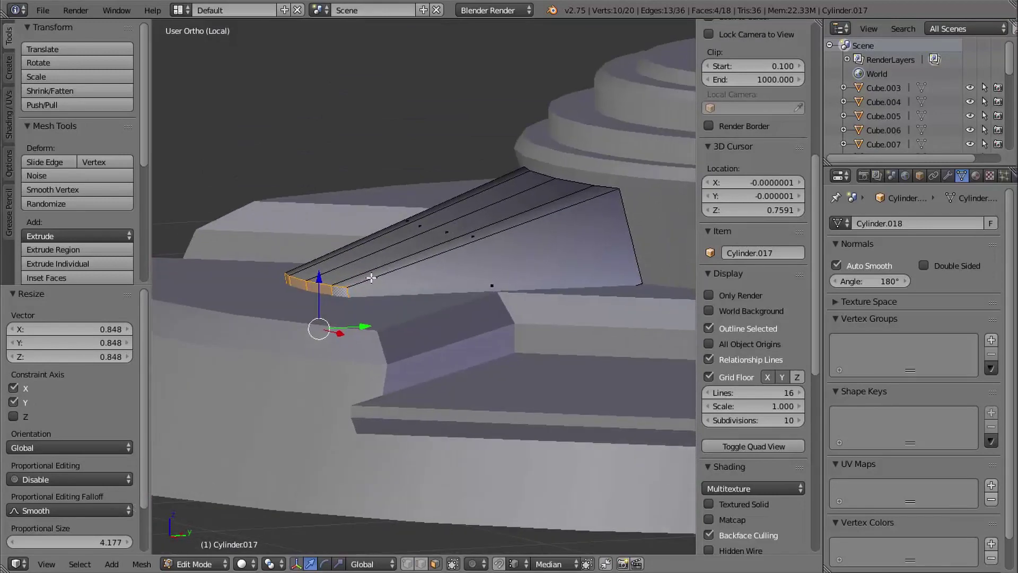
pyautogui.moveTo(247, 279); pyautogui.dragTo(317, 290, button='middle')
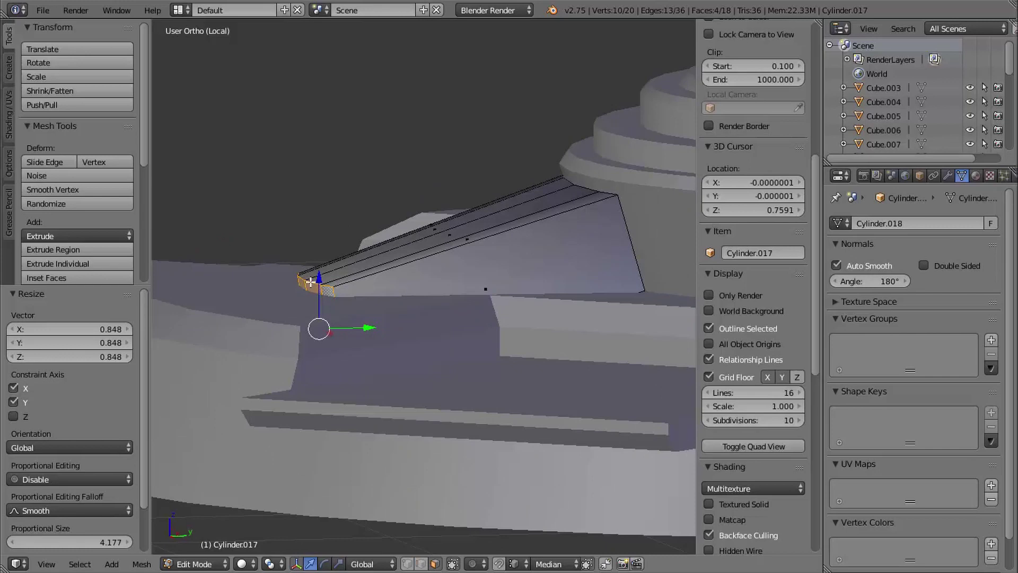
pyautogui.moveTo(319, 281); pyautogui.dragTo(319, 273)
# Step: Select the two middle faces on top of the wedge and Shrink/Fatten them with an offset of about -0.036
pyautogui.moveTo(319, 273); pyautogui.dragTo(298, 325, button='middle')
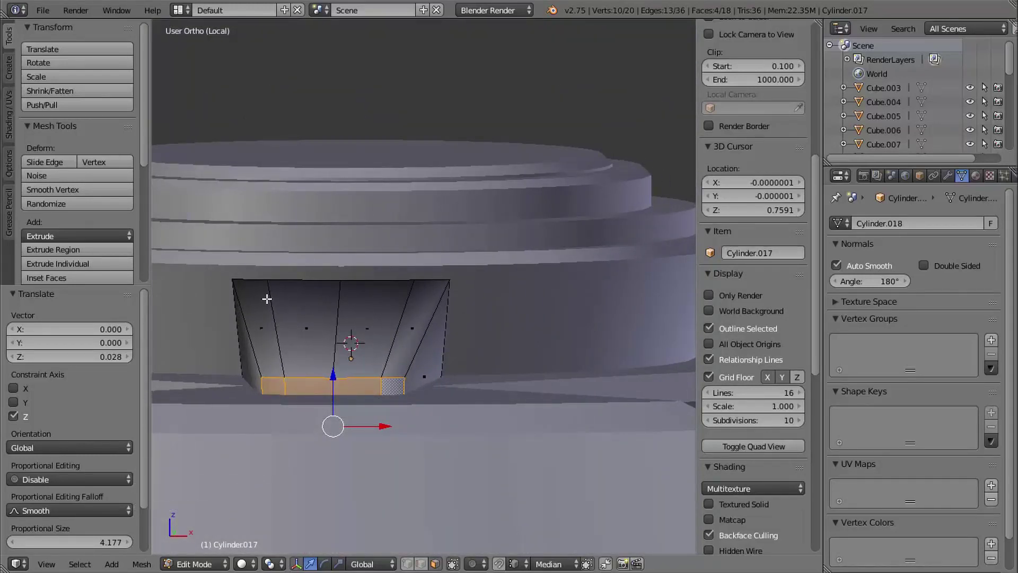
pyautogui.moveTo(455, 294); pyautogui.dragTo(391, 279, button='middle')
pyautogui.rightClick(334, 291)
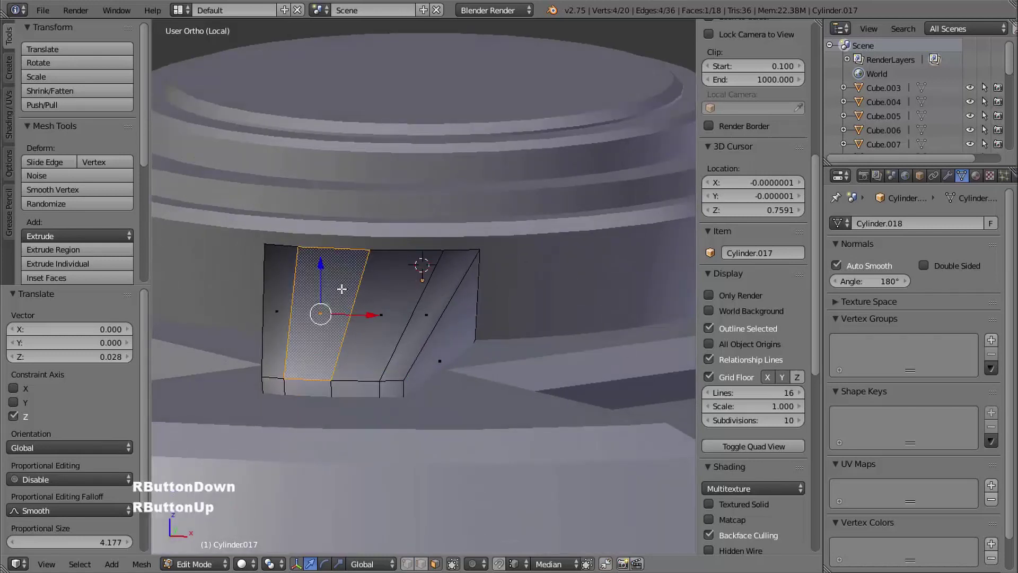
pyautogui.keyDown('shift'); pyautogui.rightClick(385, 295); pyautogui.keyUp('shift')
pyautogui.moveTo(436, 309); pyautogui.dragTo(396, 297, button='middle')
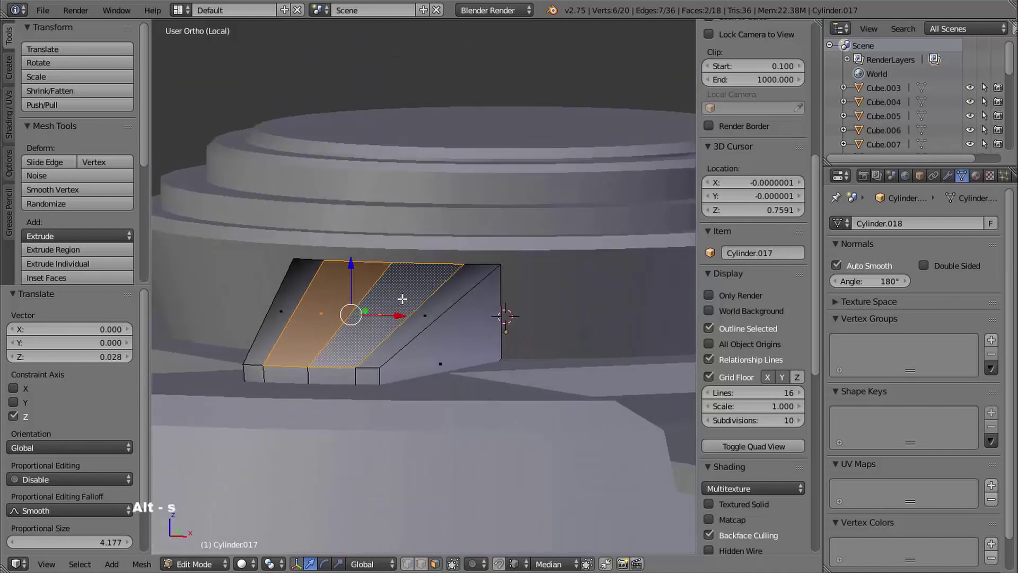
pyautogui.hotkey('alt', 's')
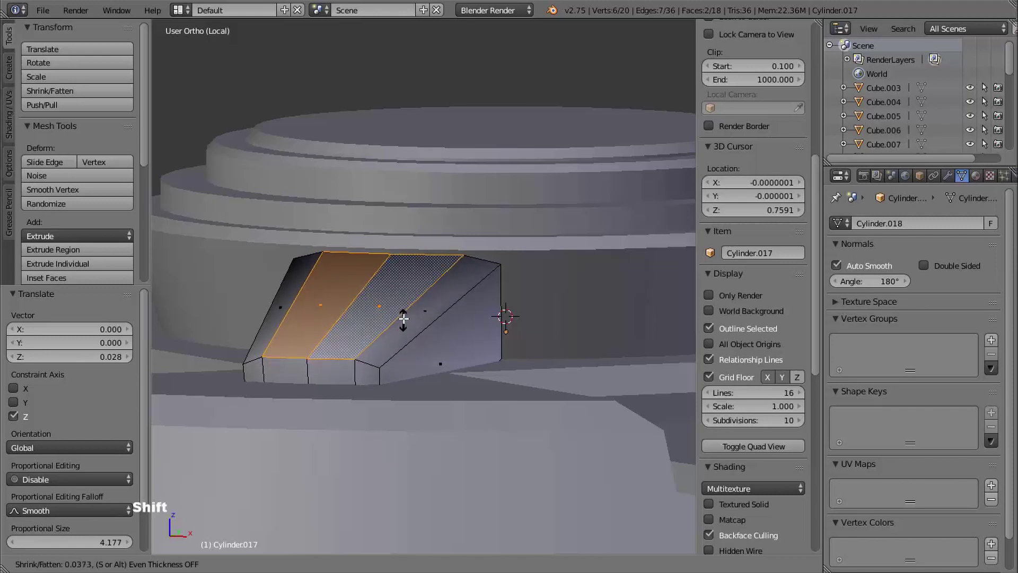
pyautogui.keyDown('shift'); pyautogui.click(401, 317); pyautogui.keyUp('shift')
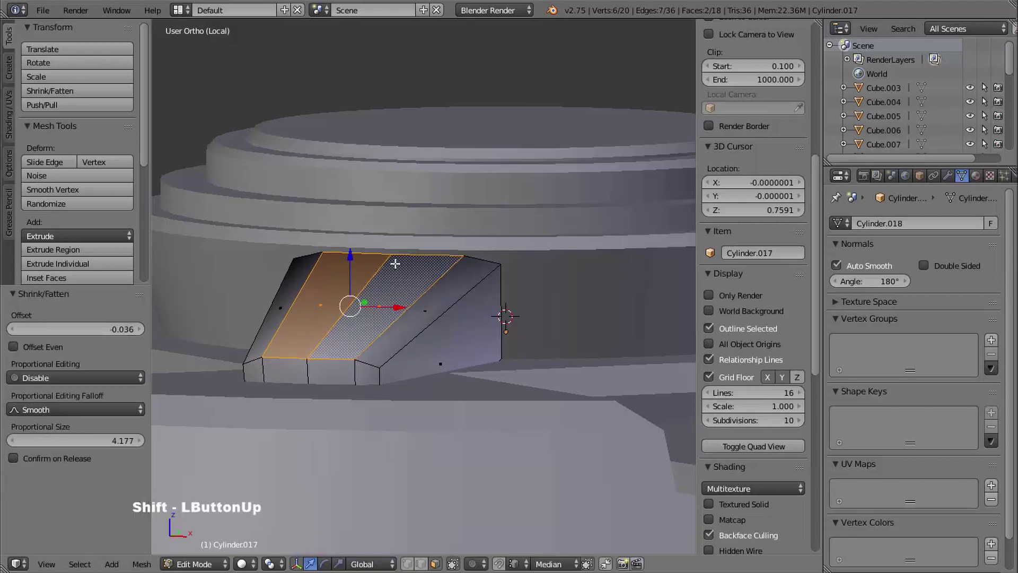
# Step: Select the two outer sloped faces on top of the wedge and Shrink/Fatten them with an offset of about 0.020
pyautogui.keyDown('shift'); pyautogui.moveTo(405, 266); pyautogui.dragTo(459, 300, button='middle'); pyautogui.keyUp('shift')
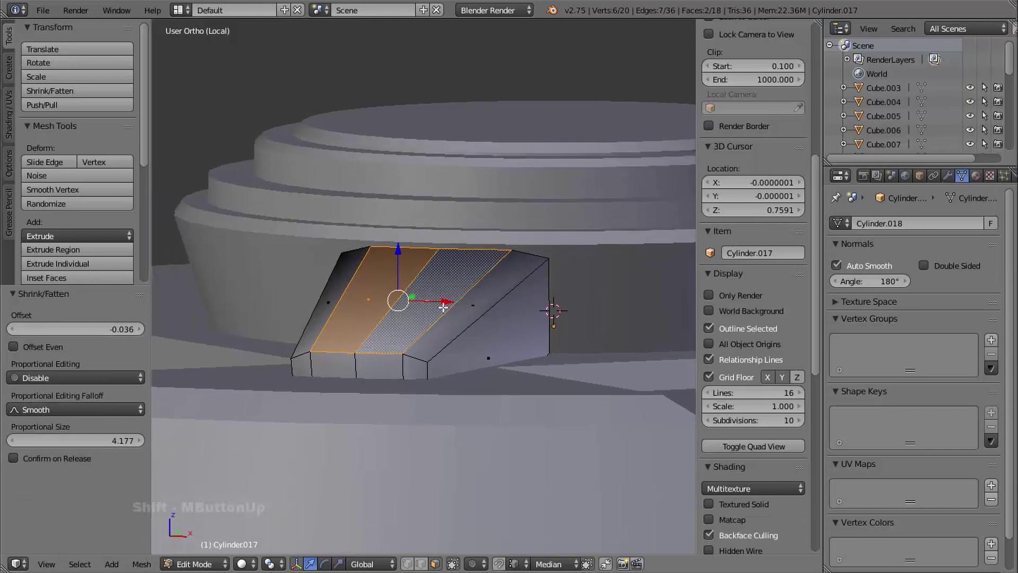
pyautogui.rightClick(467, 300)
pyautogui.keyDown('shift'); pyautogui.rightClick(338, 287); pyautogui.keyUp('shift')
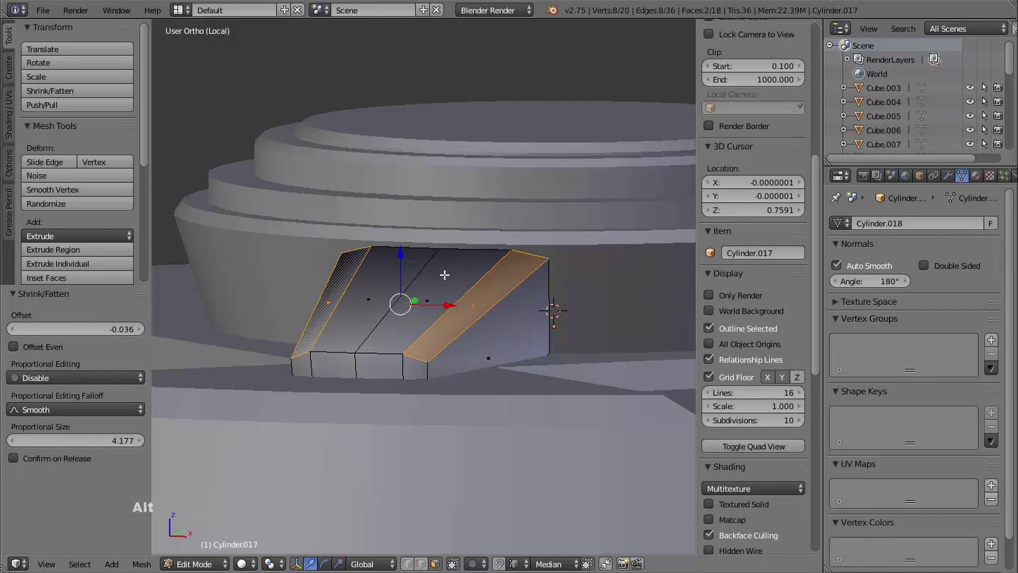
pyautogui.hotkey('alt', 's')
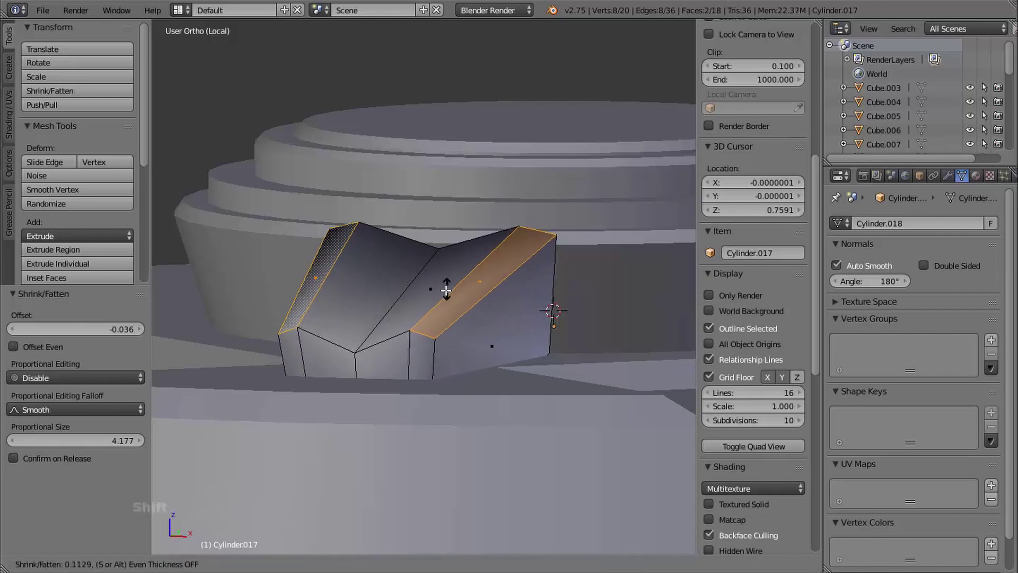
pyautogui.press('shift')
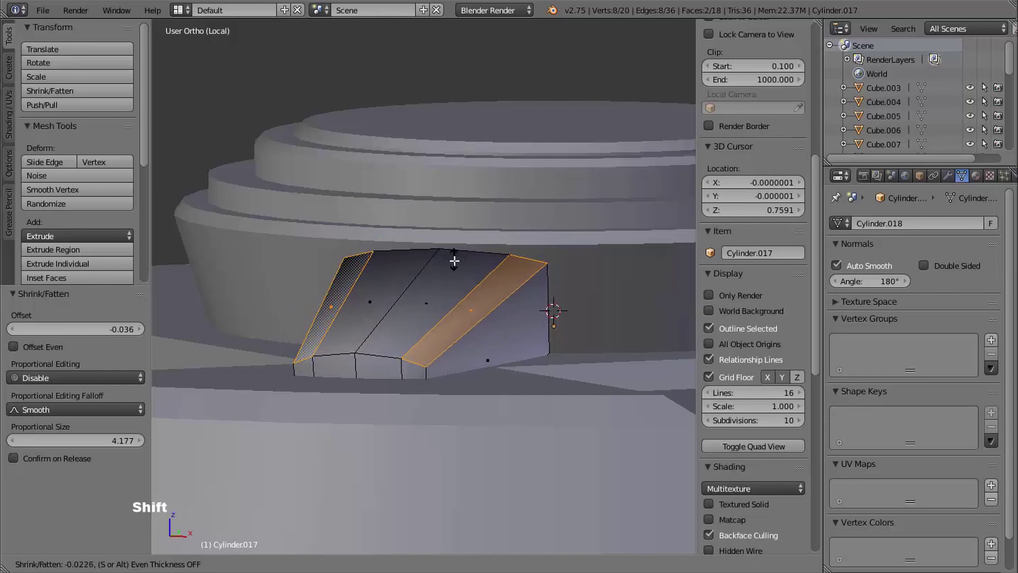
pyautogui.keyDown('shift'); pyautogui.click(452, 263); pyautogui.keyUp('shift')
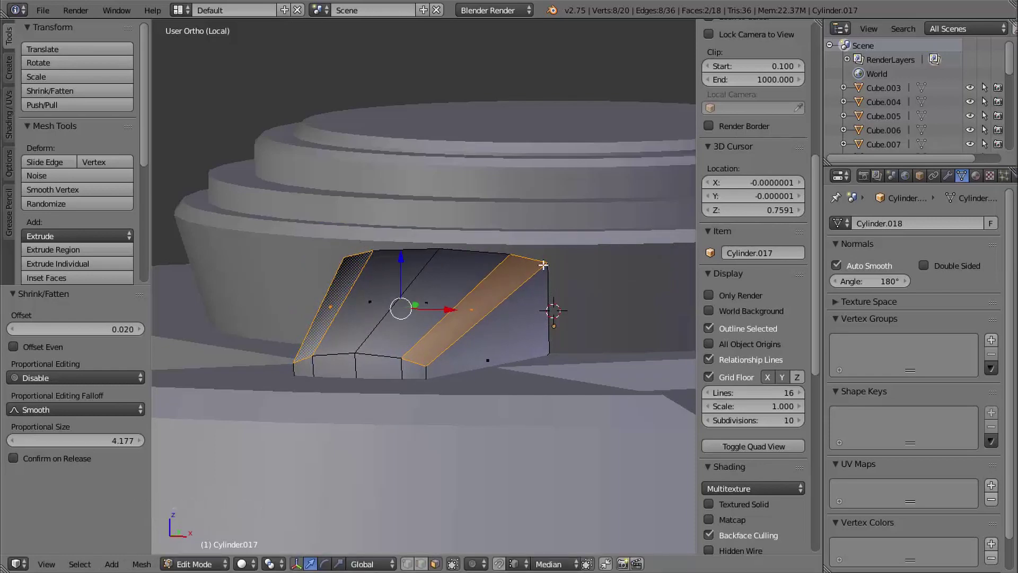
# Step: Leave Edit Mode and hide all unselected objects so that only the wedge is shown
pyautogui.moveTo(380, 327); pyautogui.dragTo(353, 276, button='middle')
pyautogui.moveTo(405, 295); pyautogui.dragTo(321, 292, button='middle')
pyautogui.press('Tab')
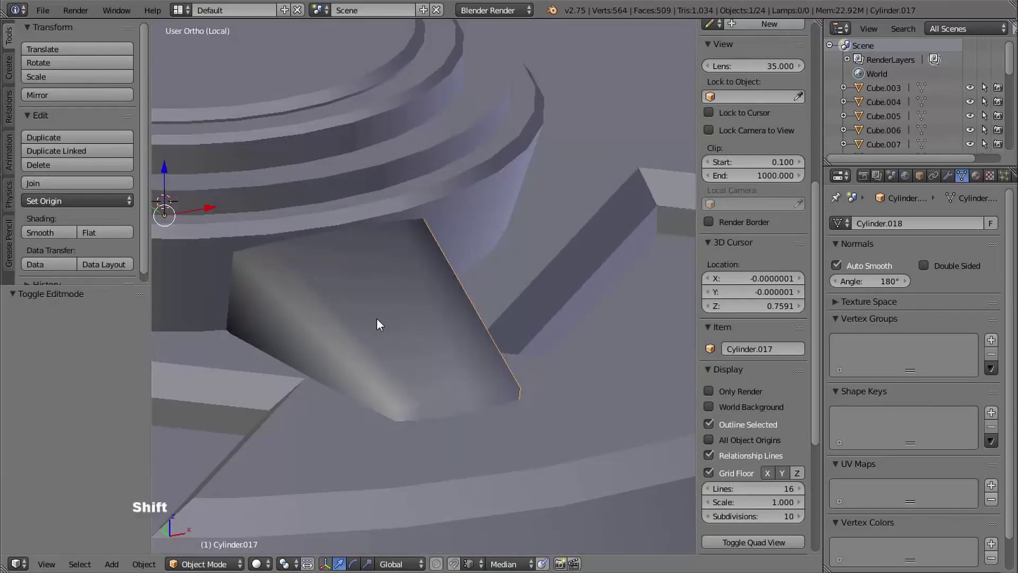
pyautogui.hotkey('shift', 'h')
pyautogui.moveTo(398, 312); pyautogui.dragTo(432, 364, button='middle')
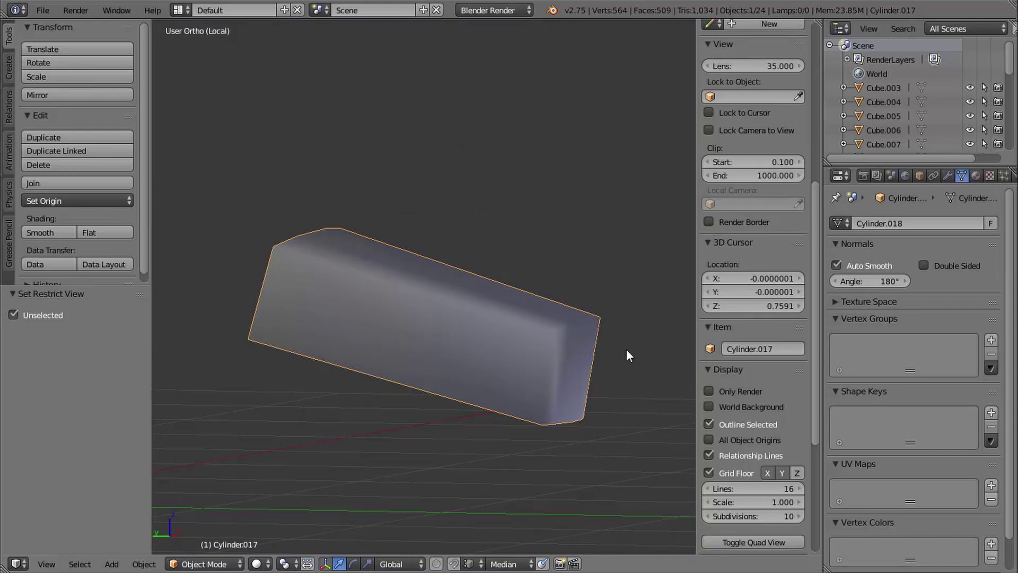
pyautogui.moveTo(511, 371); pyautogui.dragTo(511, 348, button='middle')
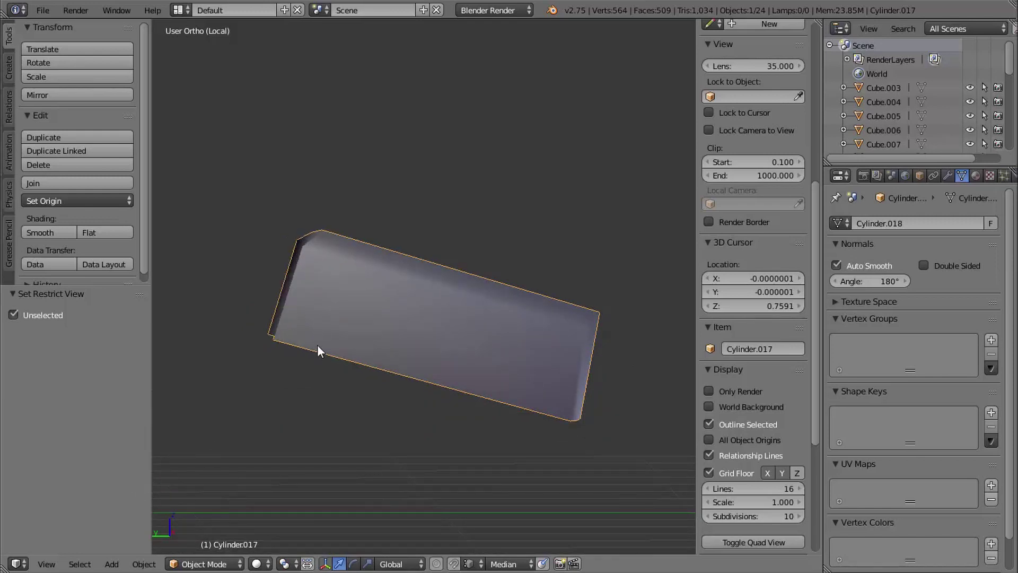
pyautogui.keyDown('ctrl'); pyautogui.moveTo(544, 282); pyautogui.dragTo(487, 295, button='middle'); pyautogui.keyUp('ctrl')
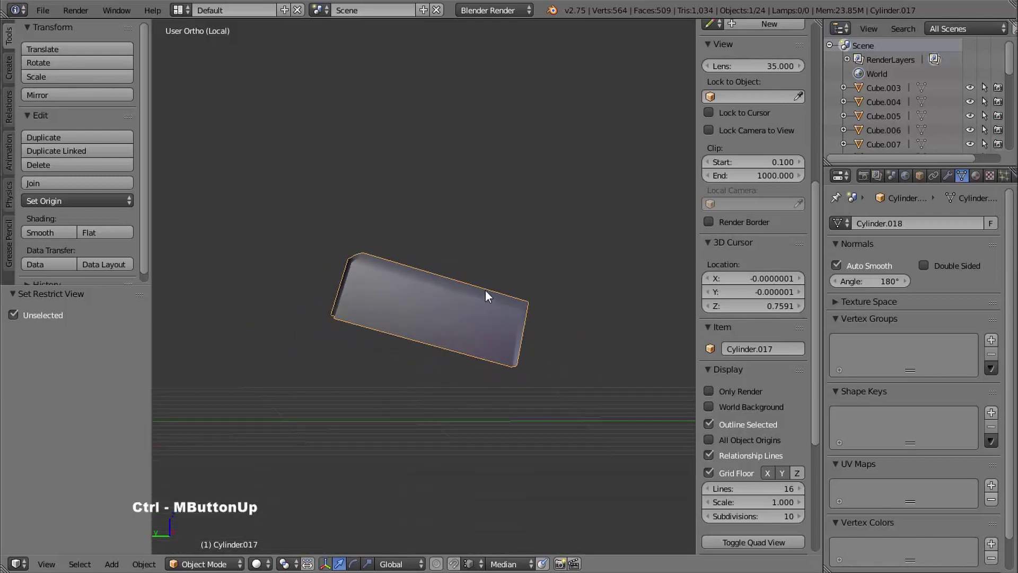
pyautogui.moveTo(217, 314); pyautogui.dragTo(298, 312, button='middle')
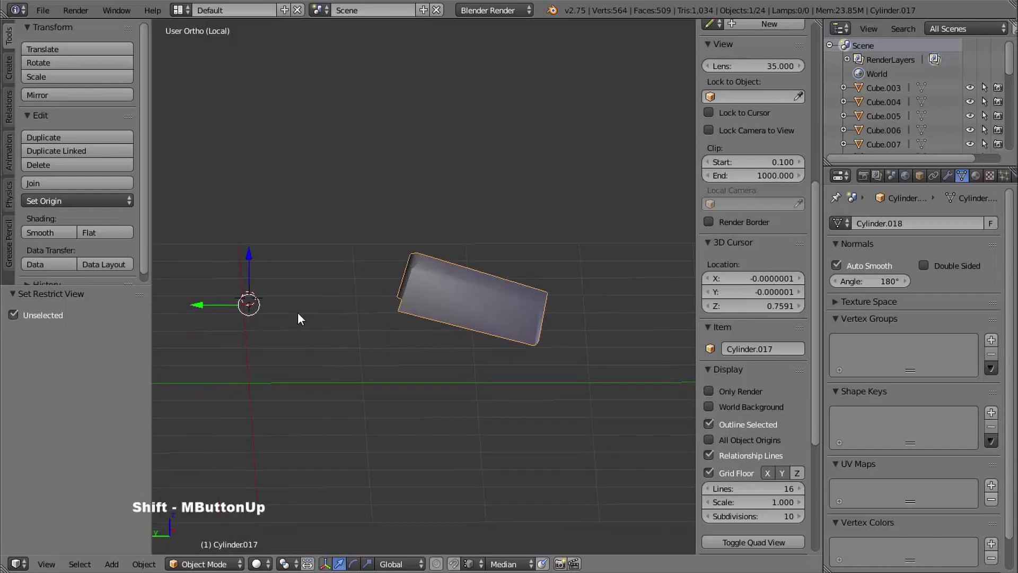
# Step: Add a cube mesh at the 3D cursor and lower it by about 0.968 along the Z axis
pyautogui.hotkey('shift', 'a')
pyautogui.click(294, 324)
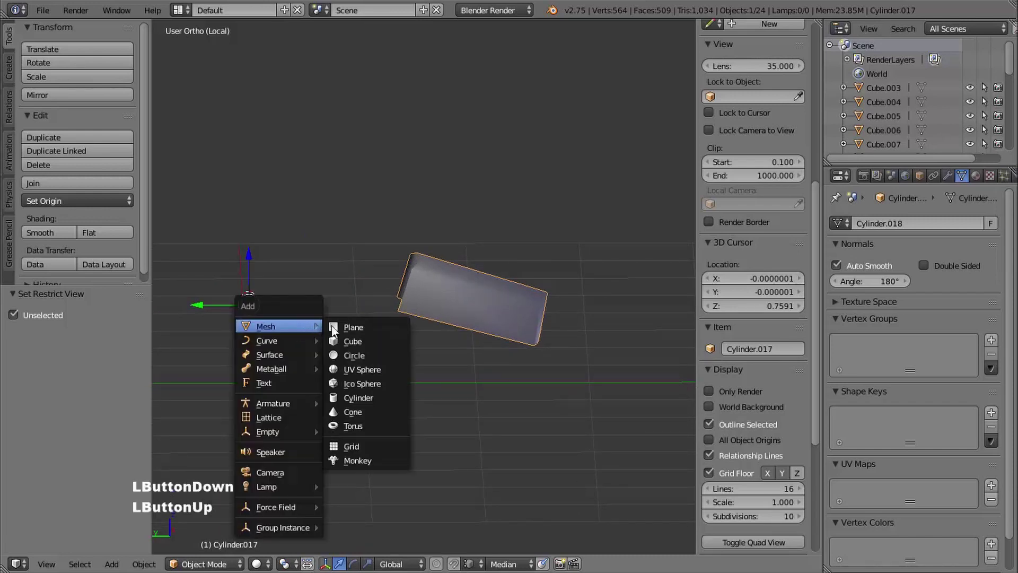
pyautogui.click(353, 343)
pyautogui.keyDown('shift'); pyautogui.moveTo(378, 342); pyautogui.dragTo(434, 320, button='middle'); pyautogui.keyUp('shift')
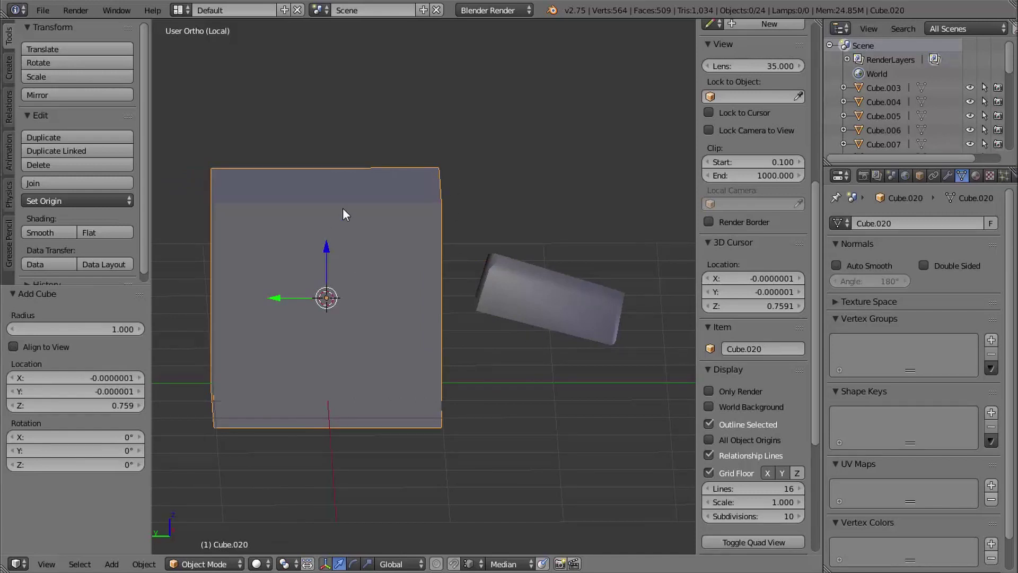
pyautogui.moveTo(326, 247); pyautogui.dragTo(312, 344)
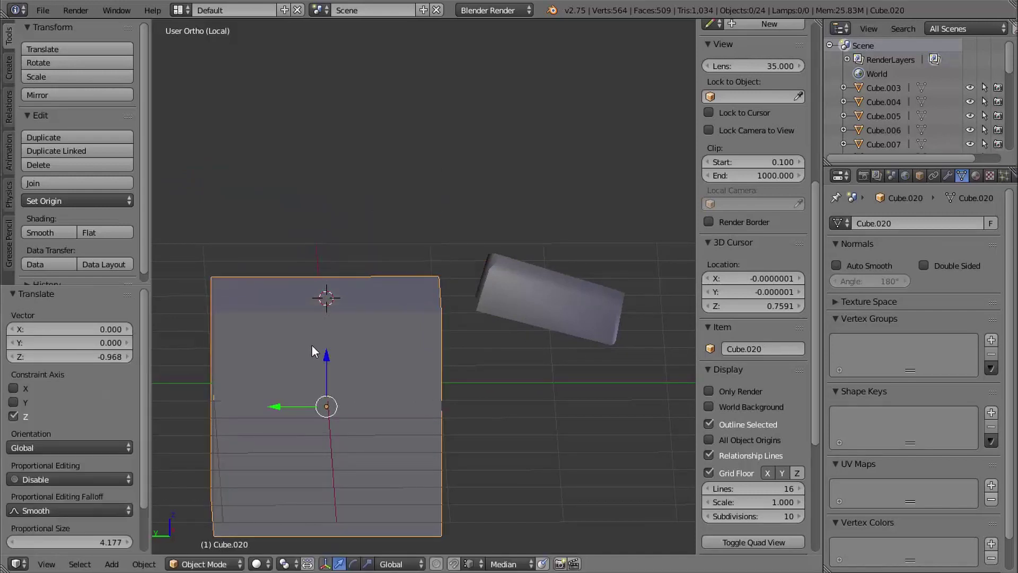
# Step: Show the cube and the wedge in wireframe from the right orthographic view
pyautogui.press('KP_3')
pyautogui.moveTo(371, 333)
pyautogui.keyDown('shift'); pyautogui.mouseDown(button='middle')
pyautogui.moveTo(368, 391)
pyautogui.moveTo(365, 361)
pyautogui.mouseUp(button='middle'); pyautogui.keyUp('shift')
pyautogui.press('z')
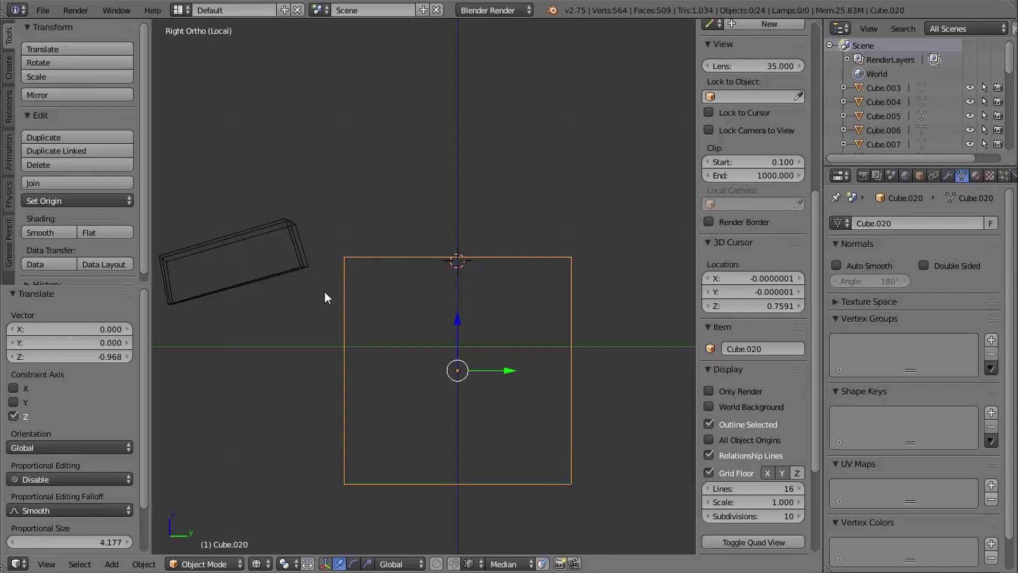
pyautogui.keyDown('shift'); pyautogui.moveTo(330, 291); pyautogui.dragTo(361, 333, button='middle'); pyautogui.keyUp('shift')
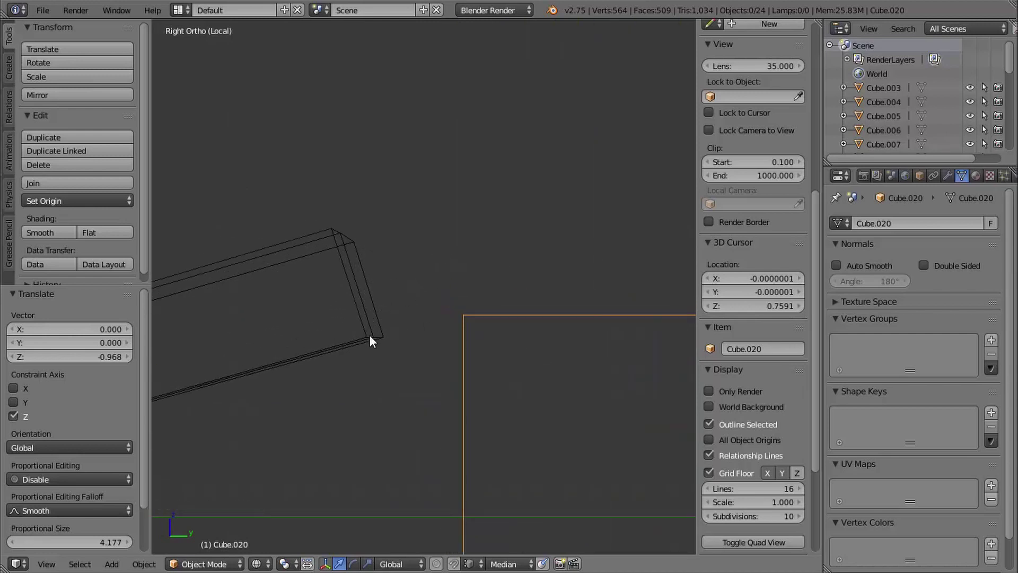
pyautogui.keyDown('ctrl'); pyautogui.moveTo(477, 307); pyautogui.dragTo(357, 275, button='middle'); pyautogui.keyUp('ctrl')
# Step: In vertex mode, select the cube's top vertices and snap them along Z to the height of the wedge's lower inner corner
pyautogui.press('Tab')
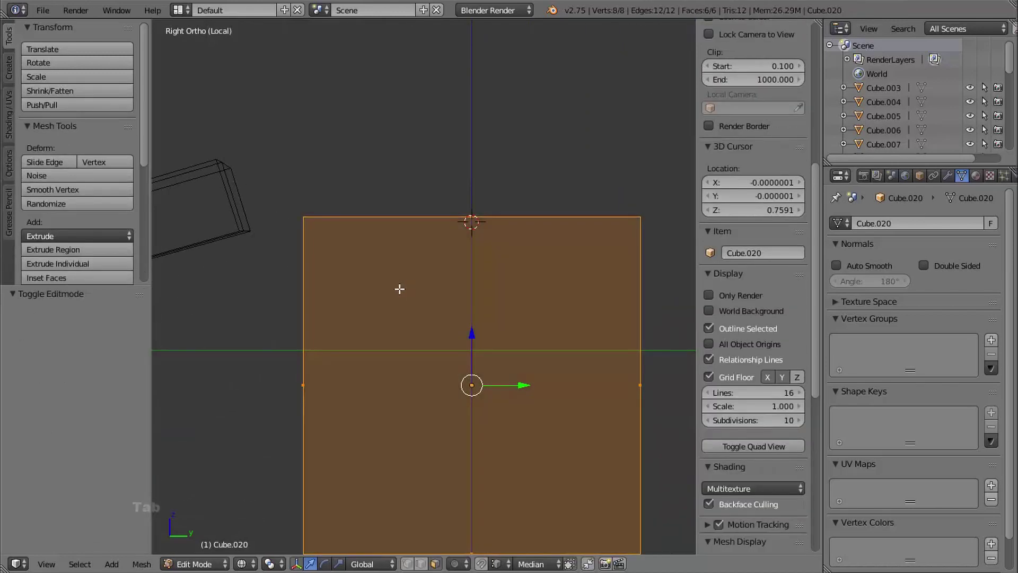
pyautogui.press('a')
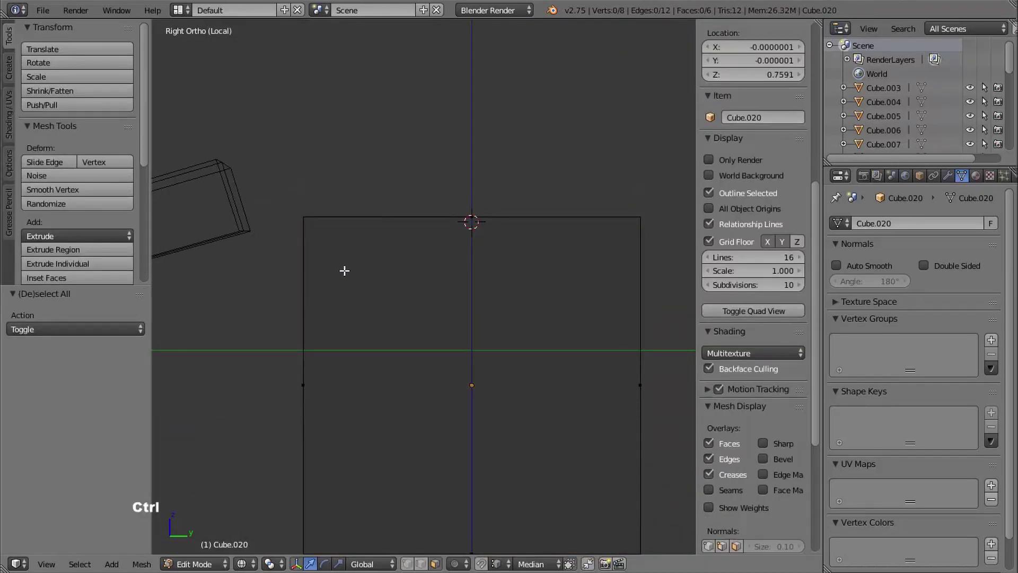
pyautogui.hotkey('ctrl', 'Tab')
pyautogui.click(317, 234)
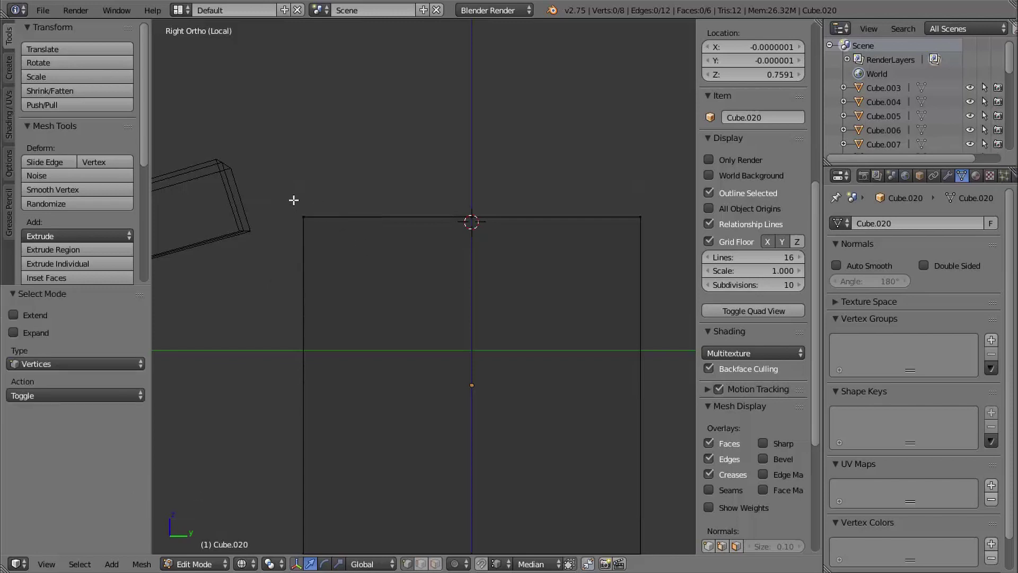
pyautogui.press('b')
pyautogui.moveTo(282, 179); pyautogui.dragTo(677, 288)
pyautogui.keyDown('shift'); pyautogui.moveTo(442, 256); pyautogui.dragTo(558, 256, button='middle'); pyautogui.keyUp('shift')
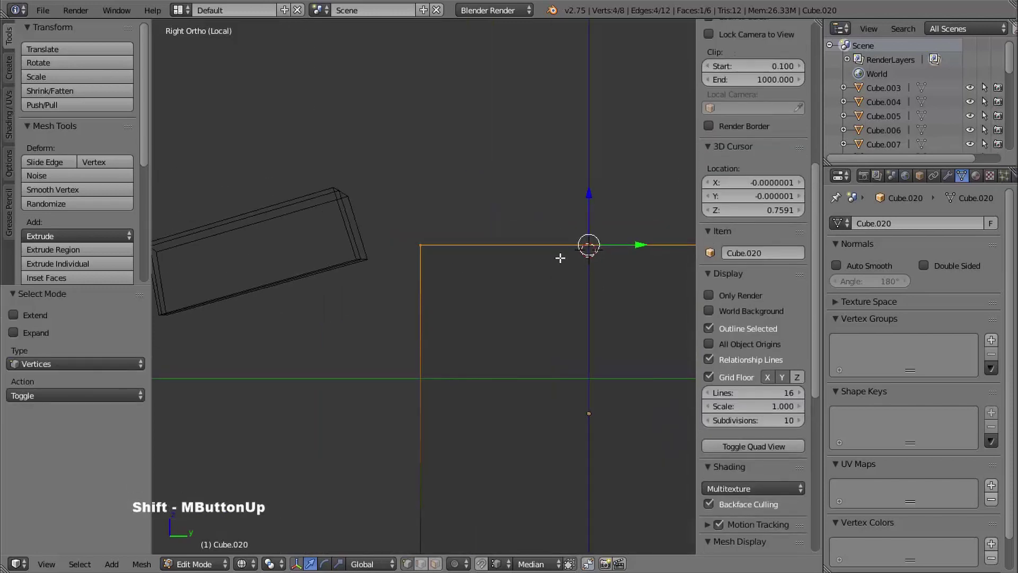
pyautogui.keyDown('ctrl'); pyautogui.moveTo(591, 197); pyautogui.dragTo(363, 259); pyautogui.keyUp('ctrl')
pyautogui.keyDown('shift'); pyautogui.moveTo(422, 268); pyautogui.dragTo(382, 236, button='middle'); pyautogui.keyUp('shift')
pyautogui.press('Tab')
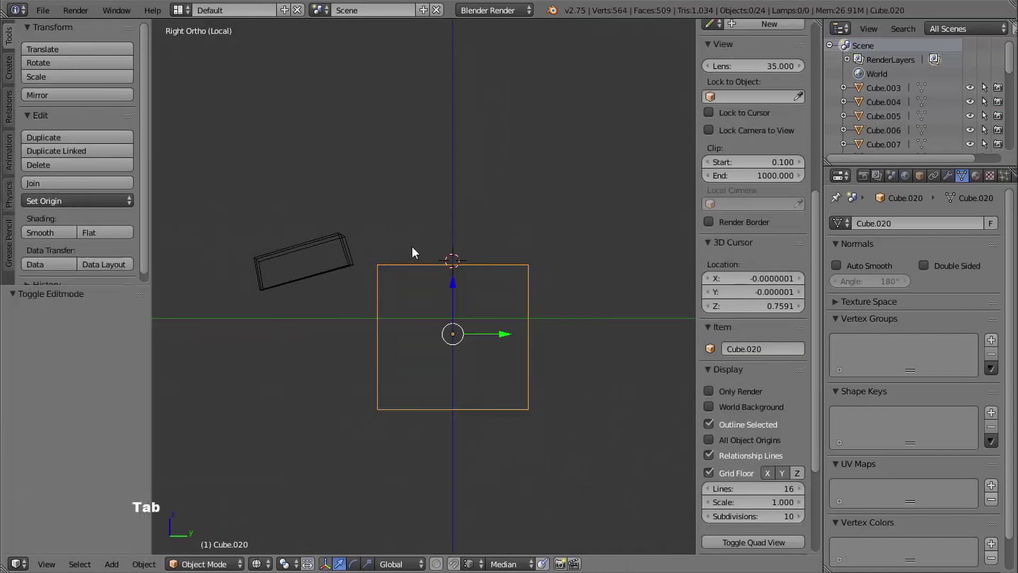
# Step: Move the cube about -2.033 along the Y axis so it lies beneath the wedge
pyautogui.keyDown('shift'); pyautogui.moveTo(496, 325); pyautogui.dragTo(535, 311, button='middle'); pyautogui.keyUp('shift')
pyautogui.moveTo(535, 317); pyautogui.dragTo(386, 306)
pyautogui.keyDown('shift'); pyautogui.moveTo(374, 282); pyautogui.dragTo(382, 303, button='middle'); pyautogui.keyUp('shift')
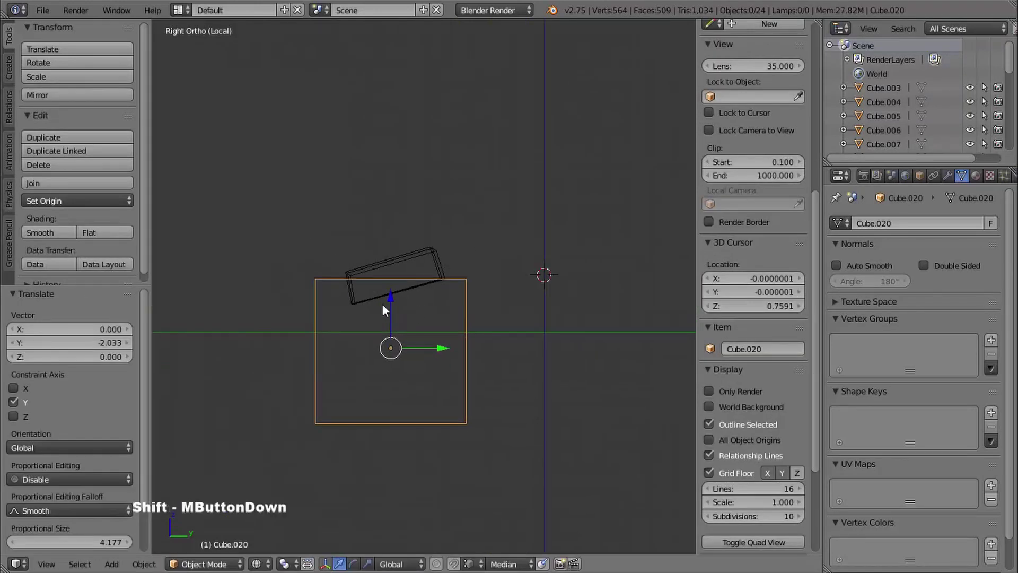
# Step: Return to an orthographic view with solid shading and examine where the wedge meets the cube's top face
pyautogui.moveTo(406, 262); pyautogui.dragTo(443, 302, button='middle')
pyautogui.moveTo(406, 368); pyautogui.dragTo(422, 332, button='middle')
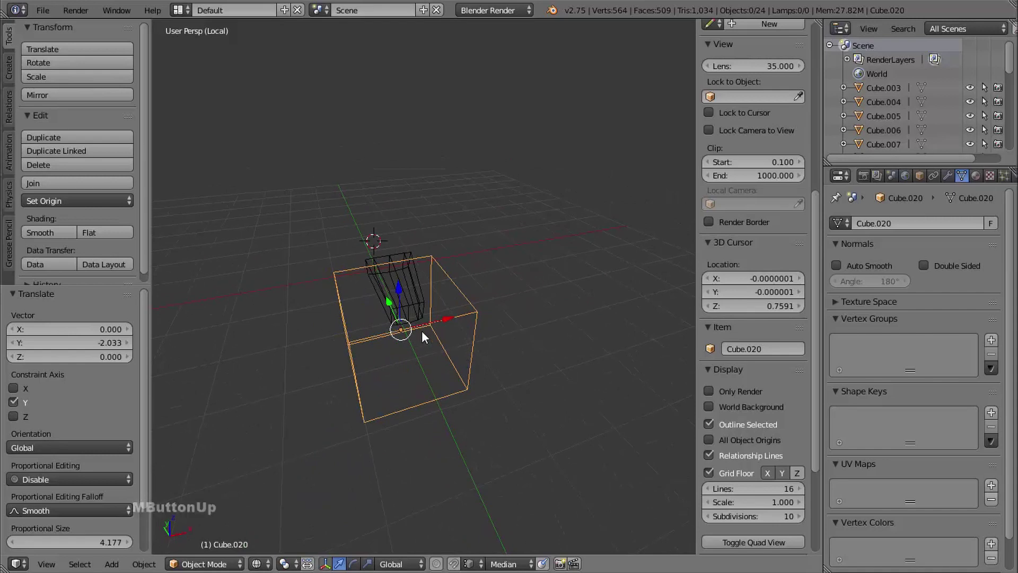
pyautogui.press('KP_5')
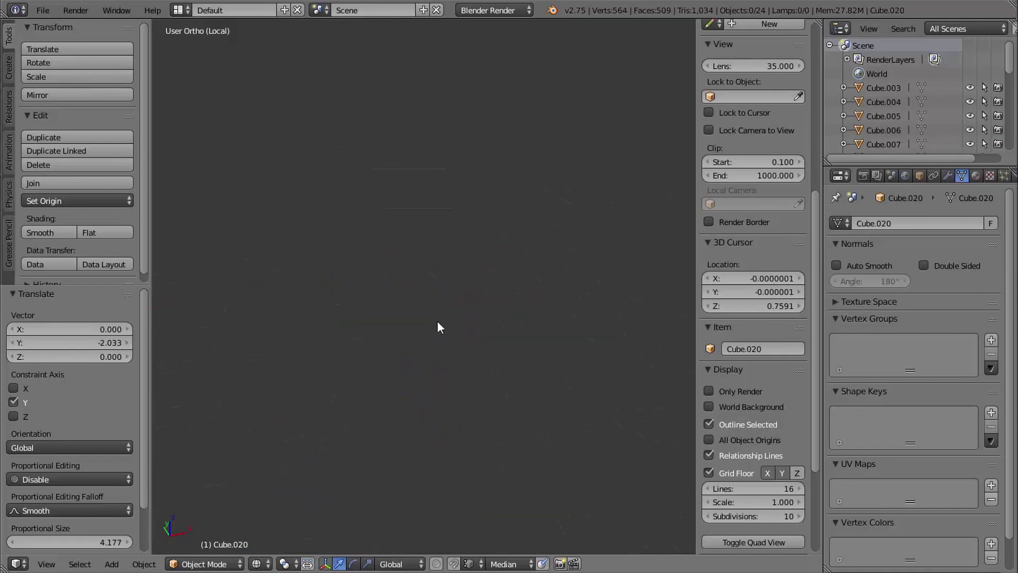
pyautogui.scroll(-2, 433, 319)
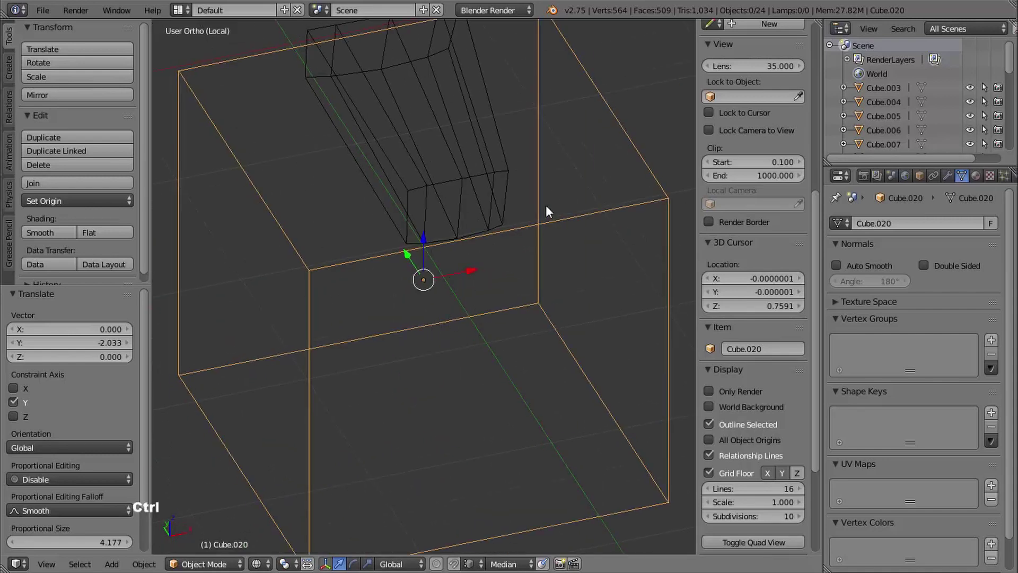
pyautogui.keyDown('ctrl'); pyautogui.moveTo(548, 211); pyautogui.dragTo(460, 288, button='middle'); pyautogui.keyUp('ctrl')
pyautogui.moveTo(392, 328)
pyautogui.keyDown('shift'); pyautogui.mouseDown(button='middle')
pyautogui.moveTo(504, 367)
pyautogui.moveTo(482, 332)
pyautogui.moveTo(504, 377)
pyautogui.moveTo(498, 340)
pyautogui.mouseUp(button='middle'); pyautogui.keyUp('shift')
pyautogui.press('z')
pyautogui.keyDown('ctrl'); pyautogui.moveTo(498, 340); pyautogui.dragTo(466, 249, button='middle'); pyautogui.keyUp('ctrl')
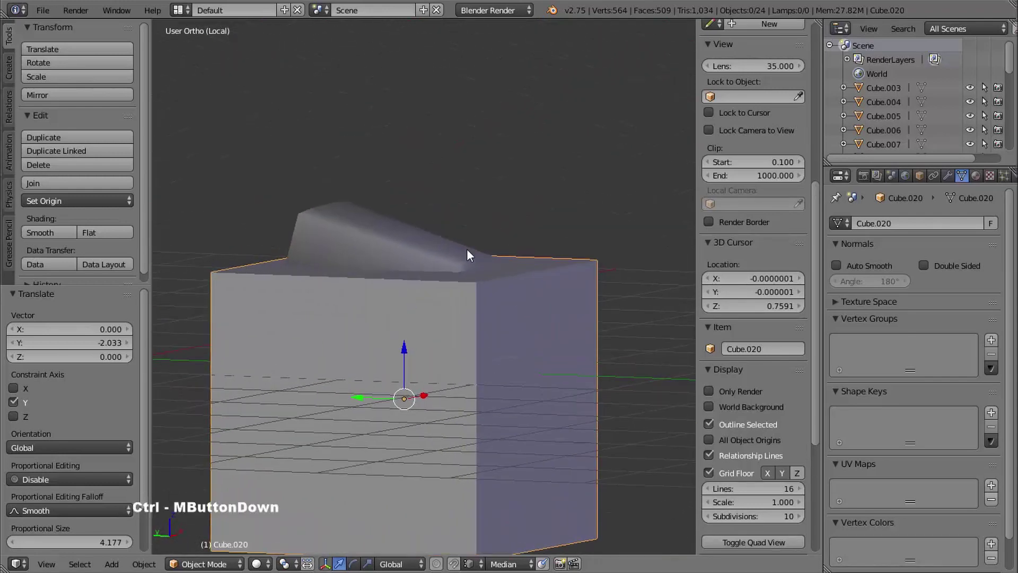
# Step: Add a Boolean modifier to the wedge with the cube as its object and the operation set to Difference
pyautogui.rightClick(351, 215)
pyautogui.keyDown('shift'); pyautogui.moveTo(496, 213); pyautogui.dragTo(599, 266, button='middle'); pyautogui.keyUp('shift')
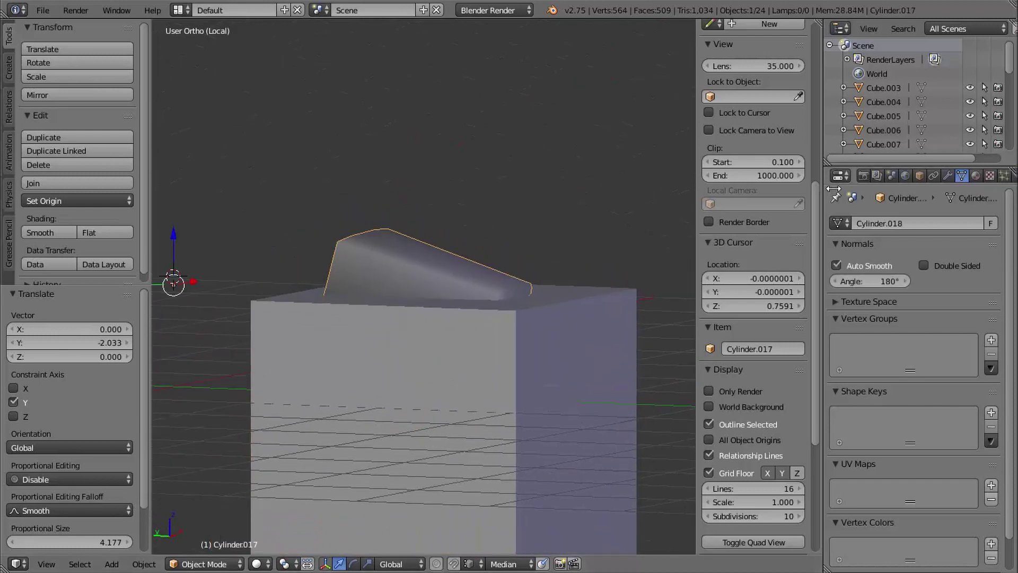
pyautogui.click(947, 175)
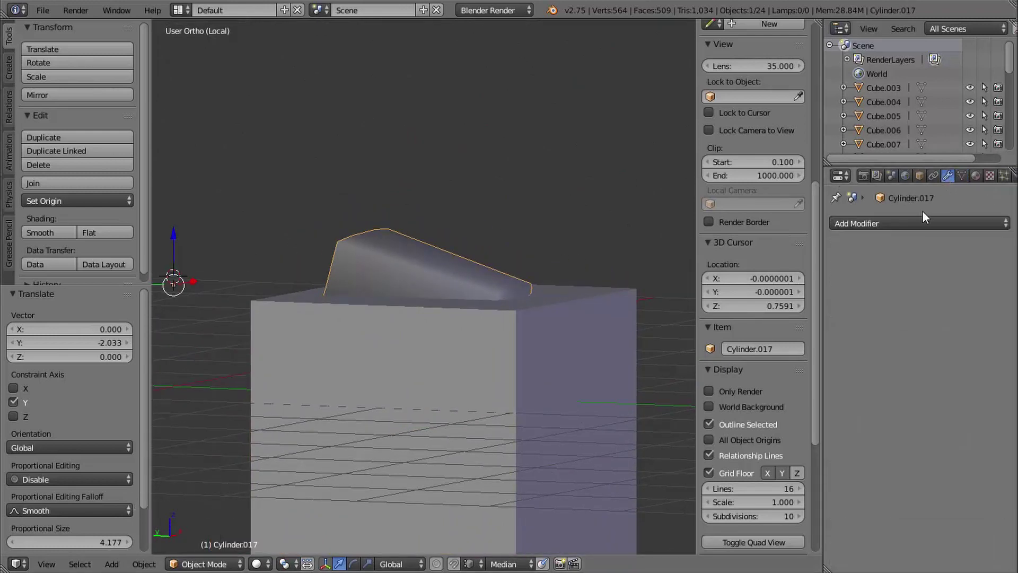
pyautogui.click(889, 222)
pyautogui.click(743, 286)
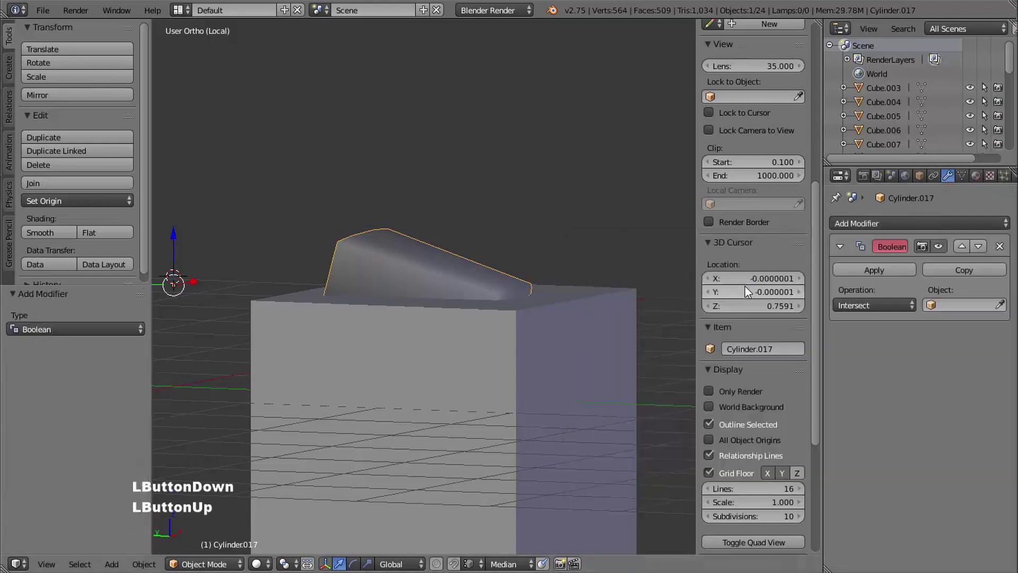
pyautogui.click(1001, 306)
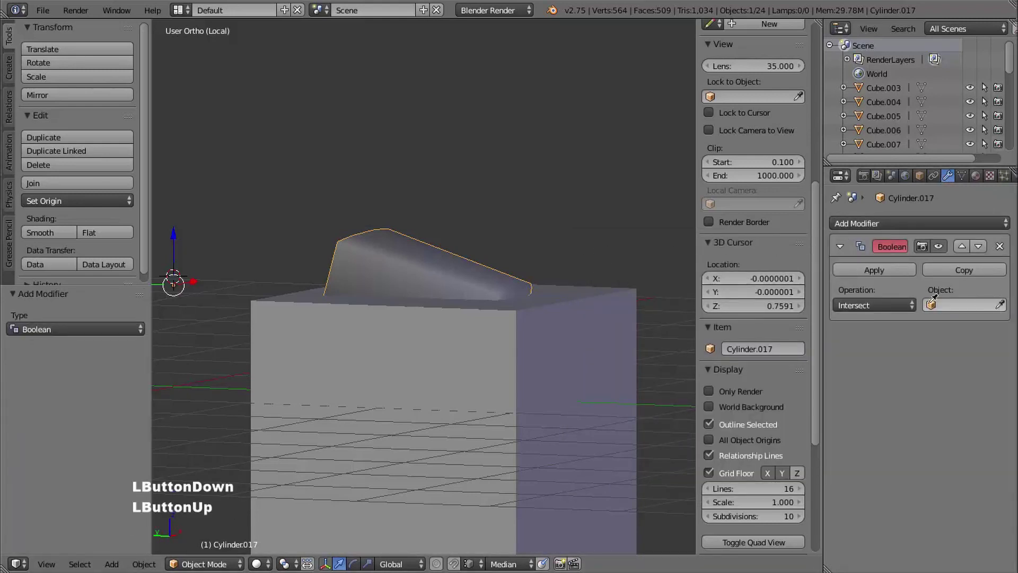
pyautogui.click(626, 286)
pyautogui.click(878, 308)
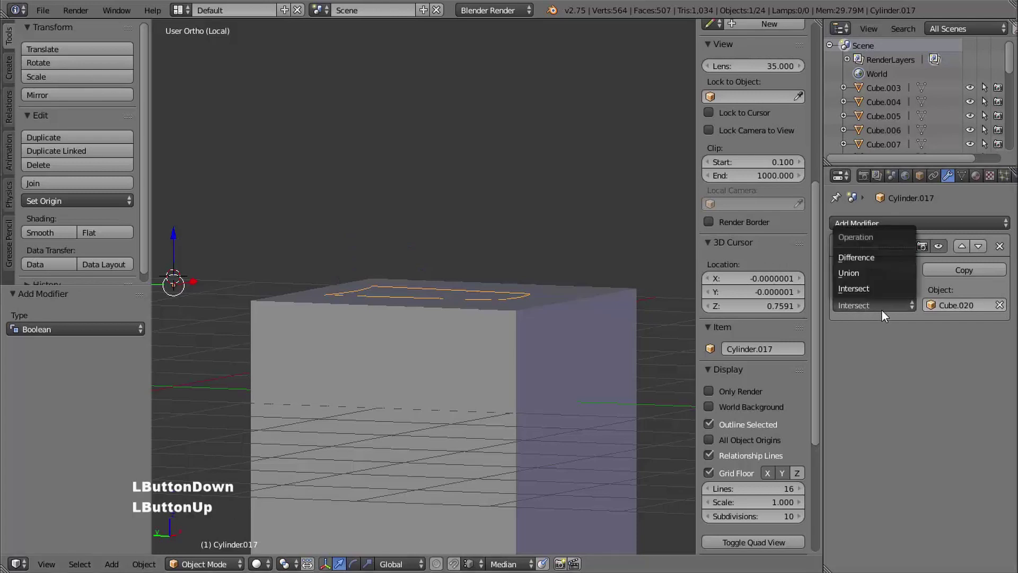
pyautogui.click(872, 256)
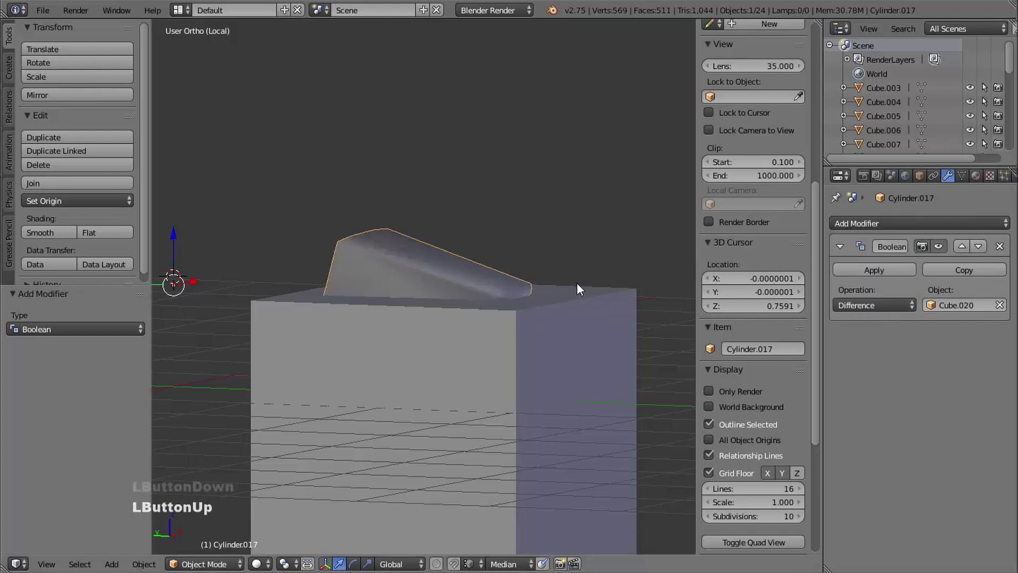
# Step: Apply the wedge's Boolean modifier and delete the cube
pyautogui.keyDown('shift'); pyautogui.moveTo(577, 282); pyautogui.dragTo(594, 284, button='middle'); pyautogui.keyUp('shift')
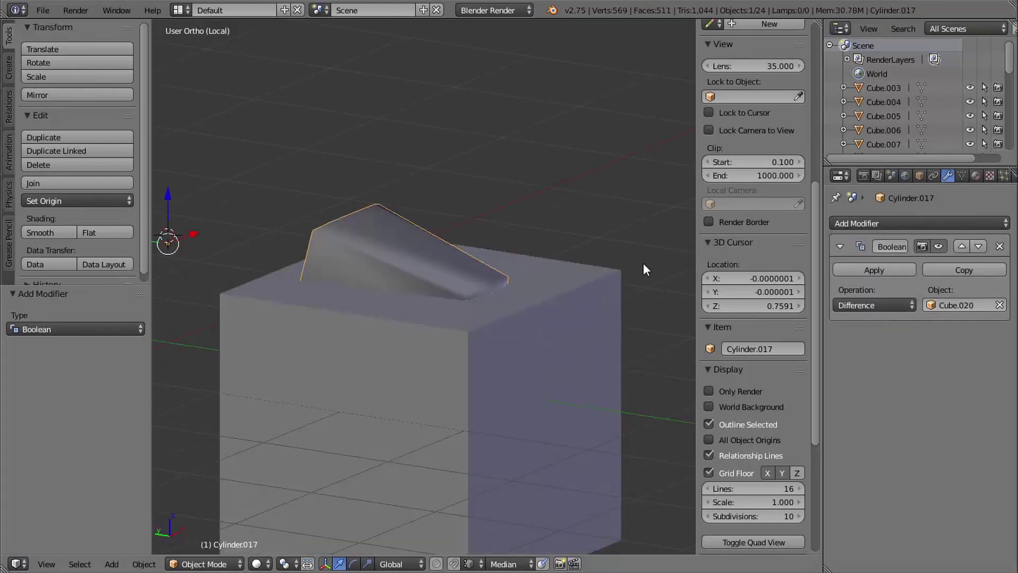
pyautogui.click(873, 269)
pyautogui.rightClick(568, 274)
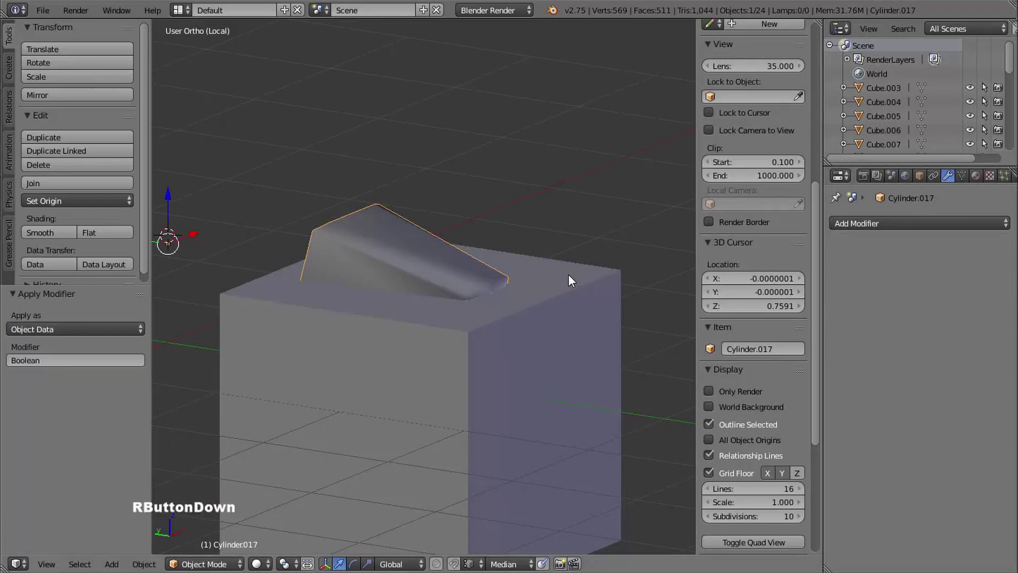
pyautogui.press('Delete')
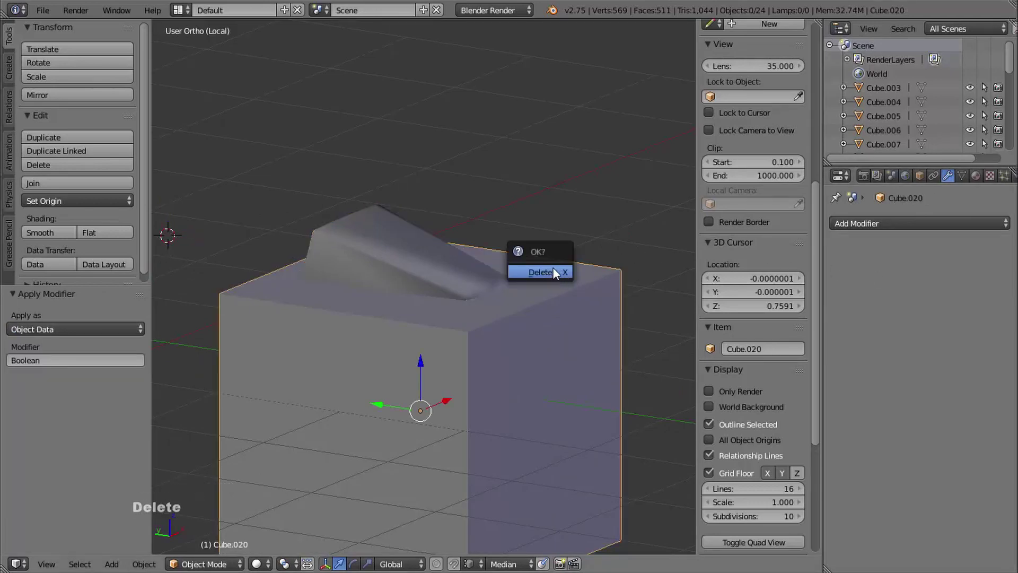
pyautogui.click(552, 272)
# Step: Inspect the wedge's cut underside and open its mesh in edit mode with edge selection, close to its narrow end
pyautogui.moveTo(541, 273)
pyautogui.mouseDown(button='middle')
pyautogui.moveTo(541, 281)
pyautogui.moveTo(554, 276)
pyautogui.mouseUp(button='middle')
pyautogui.keyDown('ctrl'); pyautogui.moveTo(554, 275); pyautogui.dragTo(376, 272, button='middle'); pyautogui.keyUp('ctrl')
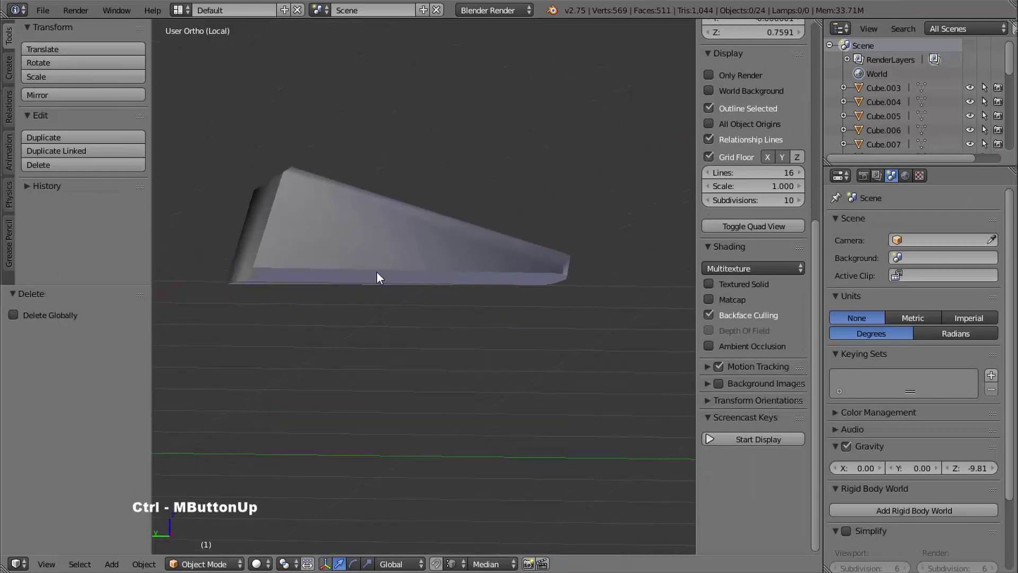
pyautogui.moveTo(516, 277)
pyautogui.mouseDown(button='middle')
pyautogui.moveTo(462, 279)
pyautogui.moveTo(501, 268)
pyautogui.mouseUp(button='middle')
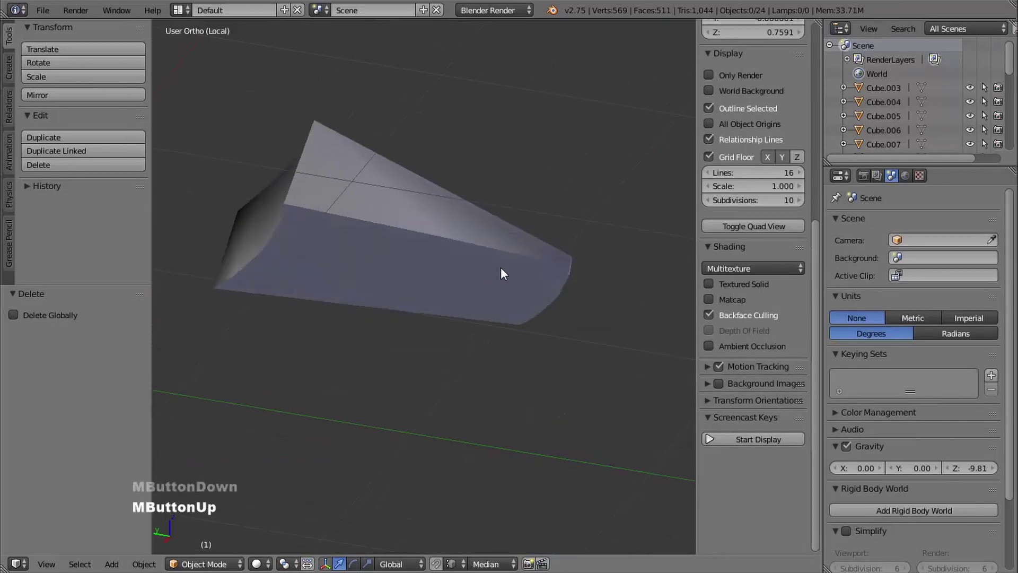
pyautogui.moveTo(445, 335); pyautogui.dragTo(461, 280, button='middle')
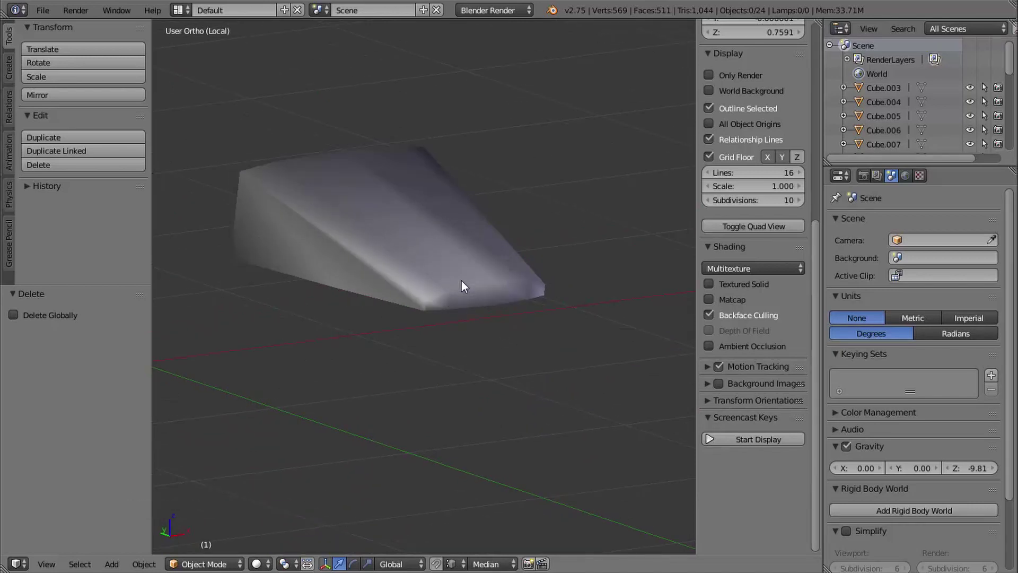
pyautogui.rightClick(443, 278)
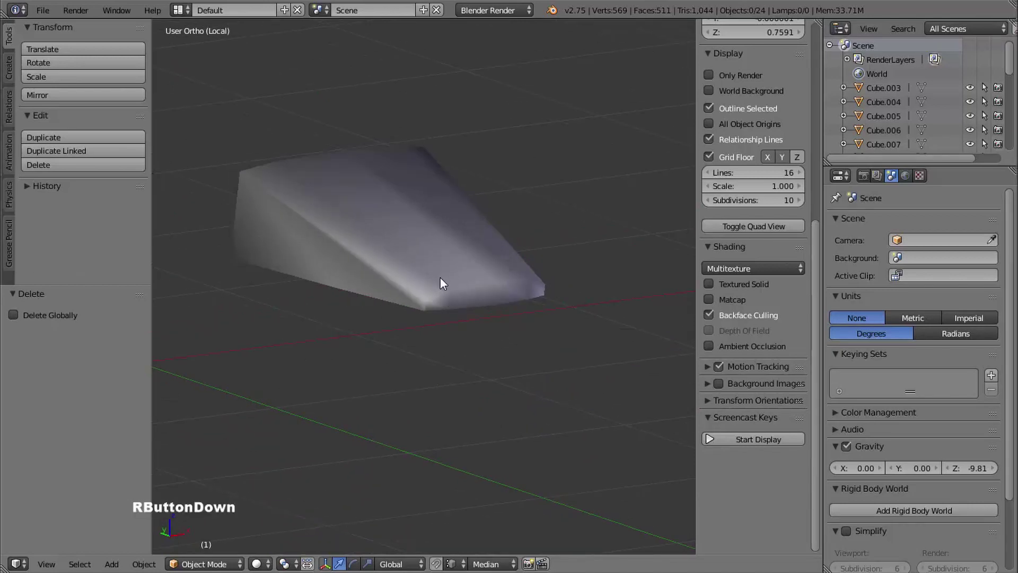
pyautogui.press('Tab')
pyautogui.moveTo(476, 304); pyautogui.dragTo(451, 339, button='middle')
pyautogui.keyDown('ctrl'); pyautogui.moveTo(450, 339); pyautogui.dragTo(412, 293, button='middle'); pyautogui.keyUp('ctrl')
pyautogui.moveTo(457, 319); pyautogui.dragTo(403, 338, button='middle')
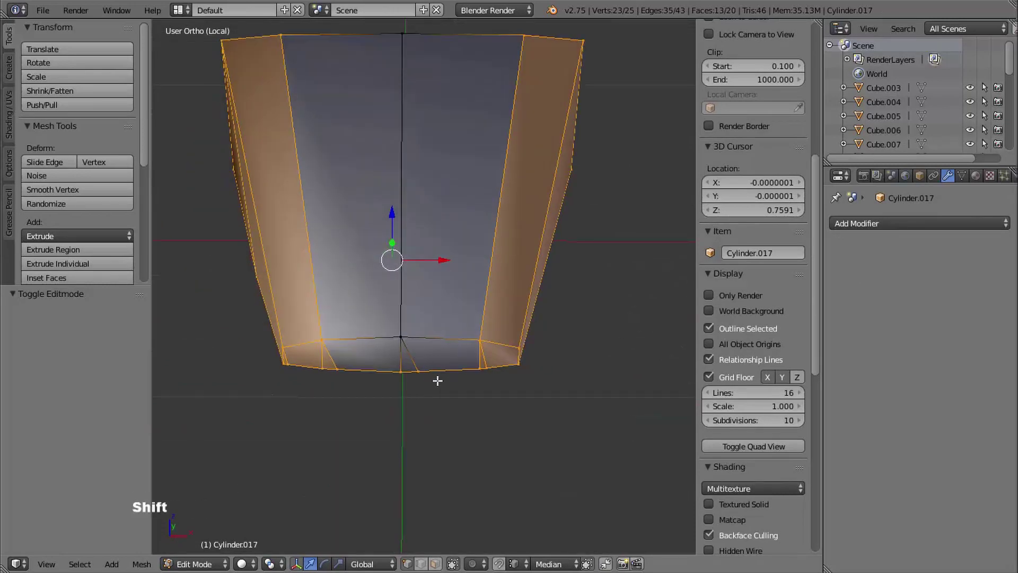
pyautogui.keyDown('shift'); pyautogui.moveTo(437, 380); pyautogui.dragTo(487, 333, button='middle'); pyautogui.keyUp('shift')
pyautogui.keyDown('ctrl'); pyautogui.moveTo(486, 333); pyautogui.dragTo(456, 326, button='middle'); pyautogui.keyUp('ctrl')
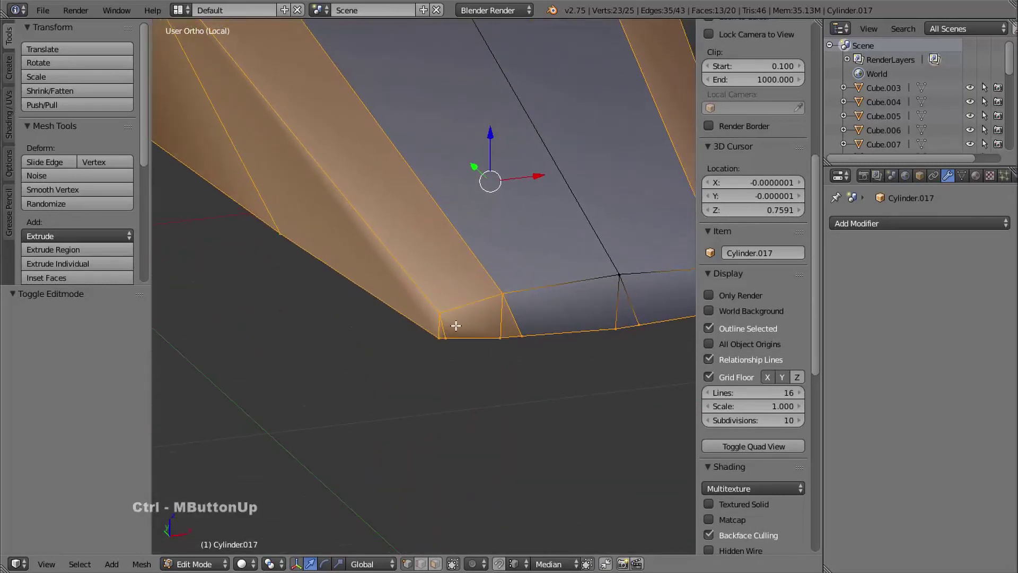
pyautogui.hotkey('ctrl', 'Tab')
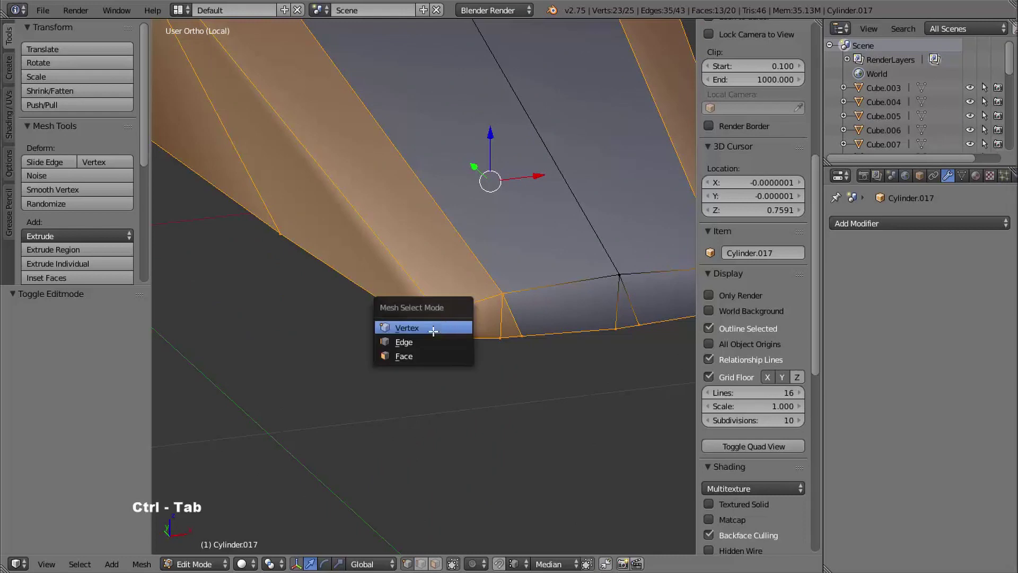
pyautogui.click(426, 339)
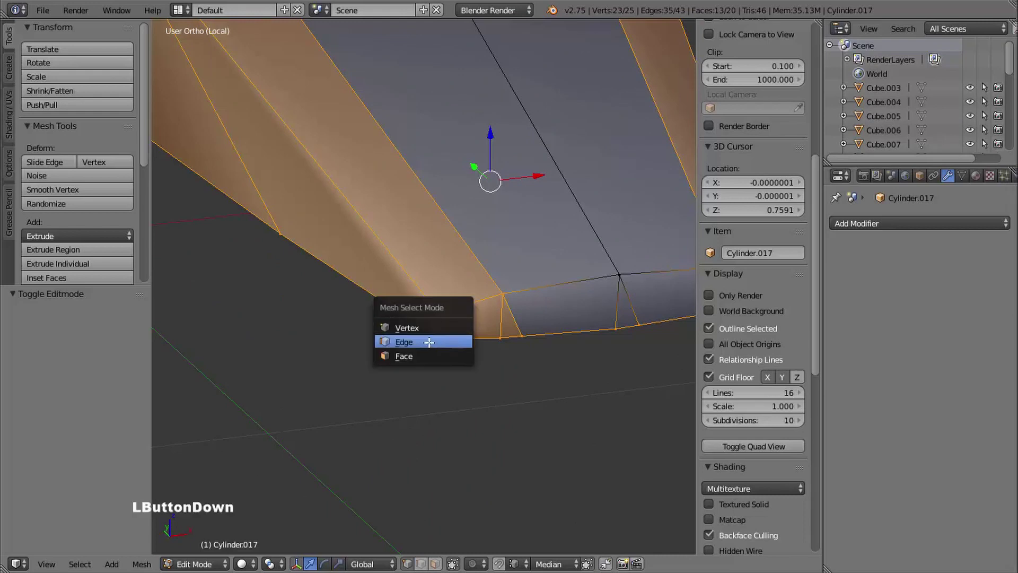
# Step: Dissolve the four short diagonal edges on the wedge's narrow end face and the extra edge across its side
pyautogui.rightClick(509, 320)
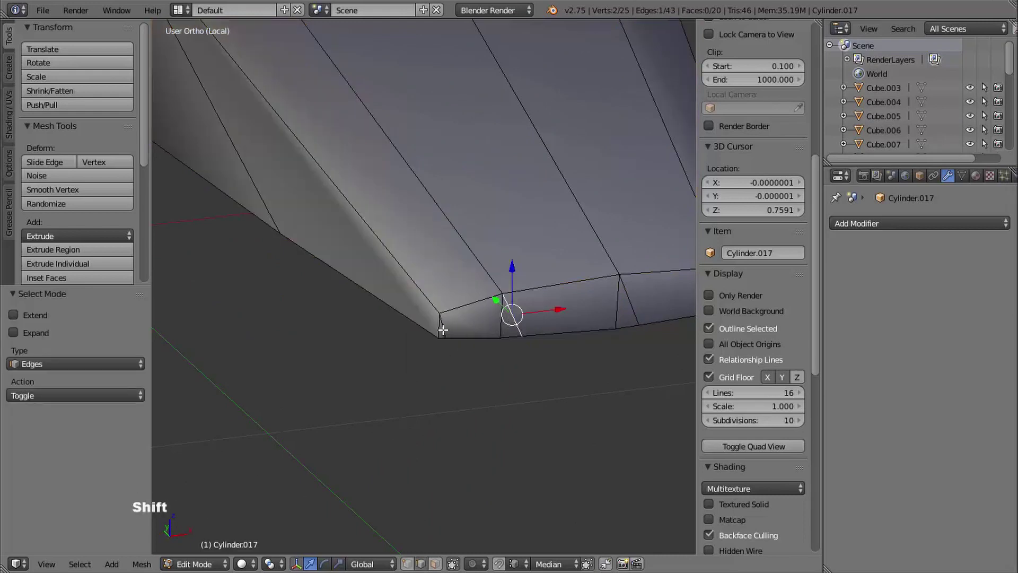
pyautogui.keyDown('shift'); pyautogui.rightClick(443, 330); pyautogui.keyUp('shift')
pyautogui.keyDown('shift'); pyautogui.moveTo(532, 348); pyautogui.dragTo(491, 318, button='middle'); pyautogui.keyUp('shift')
pyautogui.keyDown('shift'); pyautogui.rightClick(498, 302); pyautogui.keyUp('shift')
pyautogui.keyDown('shift'); pyautogui.moveTo(554, 335); pyautogui.dragTo(592, 342, button='middle'); pyautogui.keyUp('shift')
pyautogui.keyDown('shift'); pyautogui.rightClick(594, 297); pyautogui.keyUp('shift')
pyautogui.keyDown('shift'); pyautogui.moveTo(593, 342); pyautogui.dragTo(552, 328, button='middle'); pyautogui.keyUp('shift')
pyautogui.moveTo(551, 329); pyautogui.dragTo(423, 287, button='middle')
pyautogui.keyDown('shift'); pyautogui.rightClick(278, 321); pyautogui.keyUp('shift')
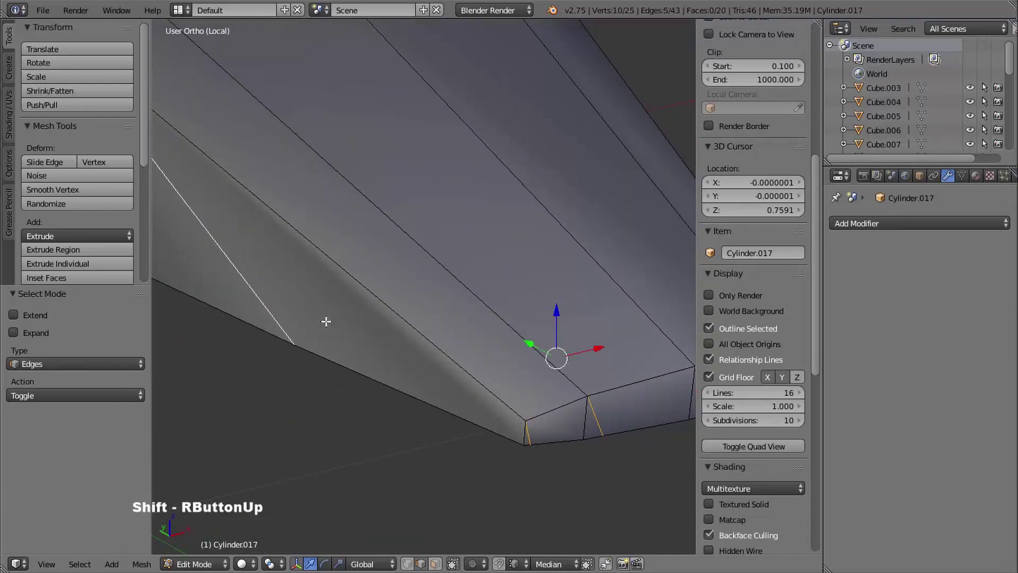
pyautogui.keyDown('ctrl'); pyautogui.moveTo(497, 211); pyautogui.dragTo(510, 265, button='middle'); pyautogui.keyUp('ctrl')
pyautogui.keyDown('ctrl'); pyautogui.moveTo(511, 265); pyautogui.dragTo(494, 291, button='middle'); pyautogui.keyUp('ctrl')
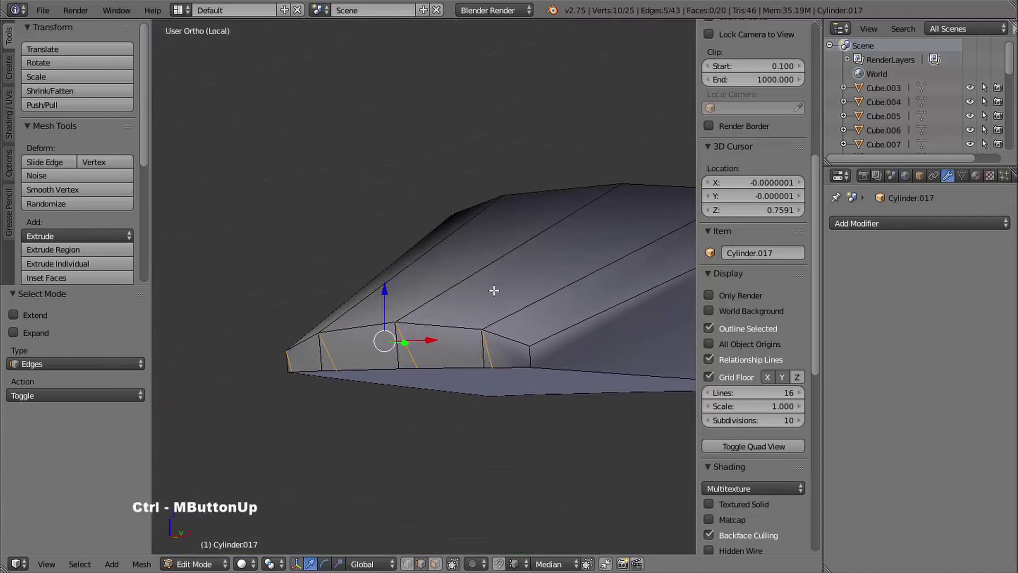
pyautogui.press('x')
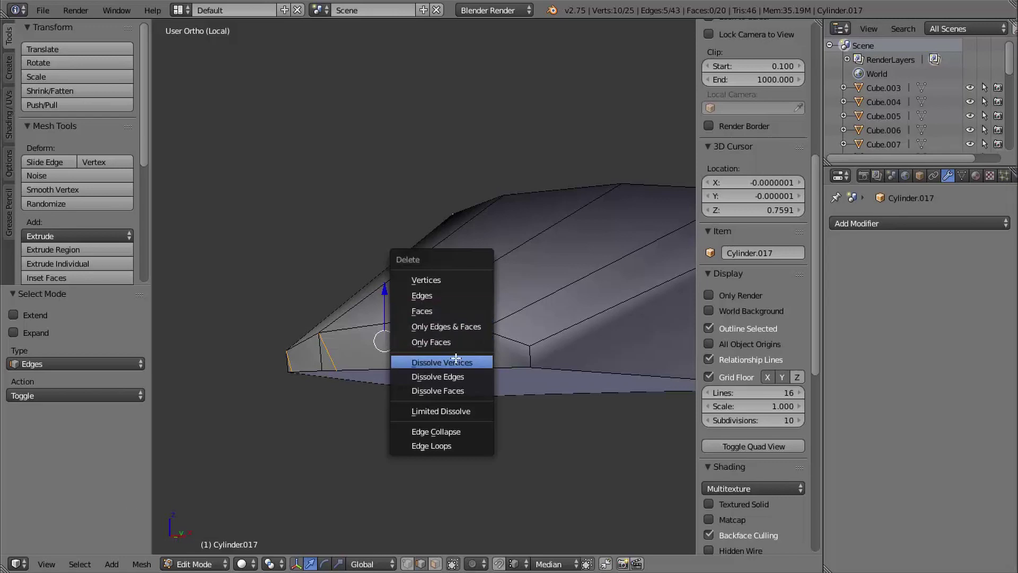
pyautogui.click(454, 376)
# Step: In face select mode, select the four faces of the wedge's tall back end plus its flat underside and delete these faces
pyautogui.moveTo(461, 371); pyautogui.dragTo(408, 330, button='middle')
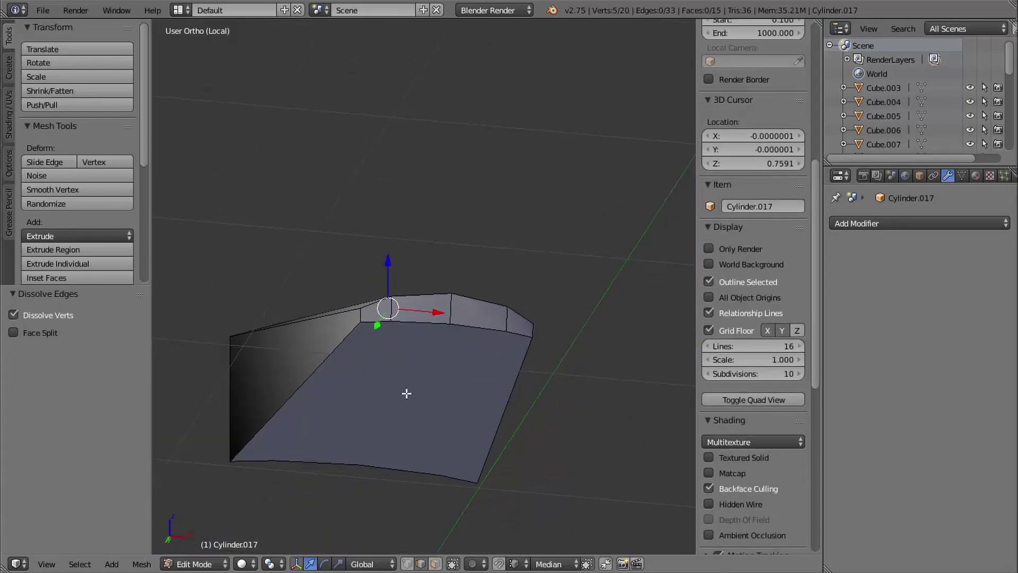
pyautogui.keyDown('shift'); pyautogui.moveTo(407, 393); pyautogui.dragTo(406, 352, button='middle'); pyautogui.keyUp('shift')
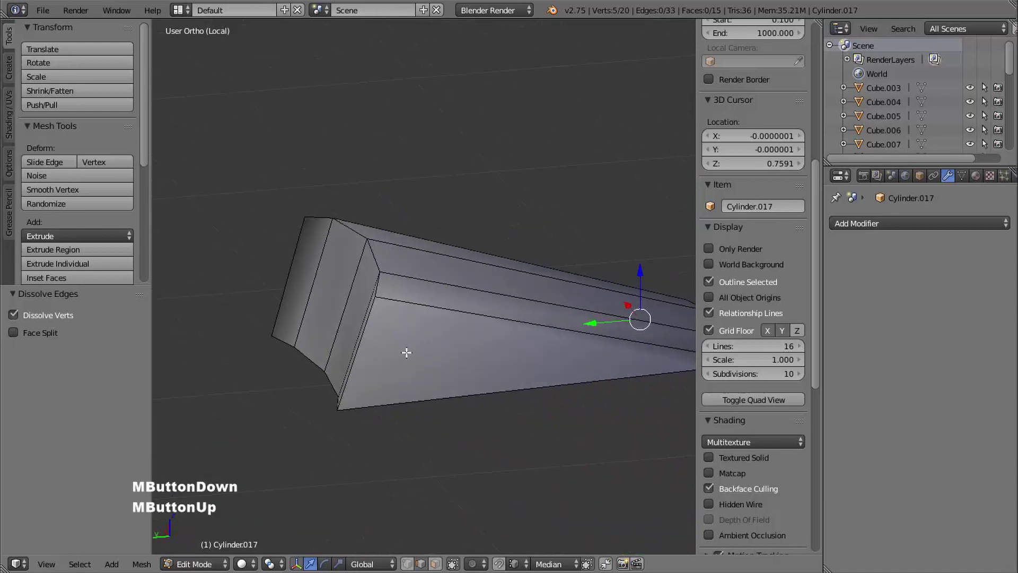
pyautogui.hotkey('ctrl', 'Tab')
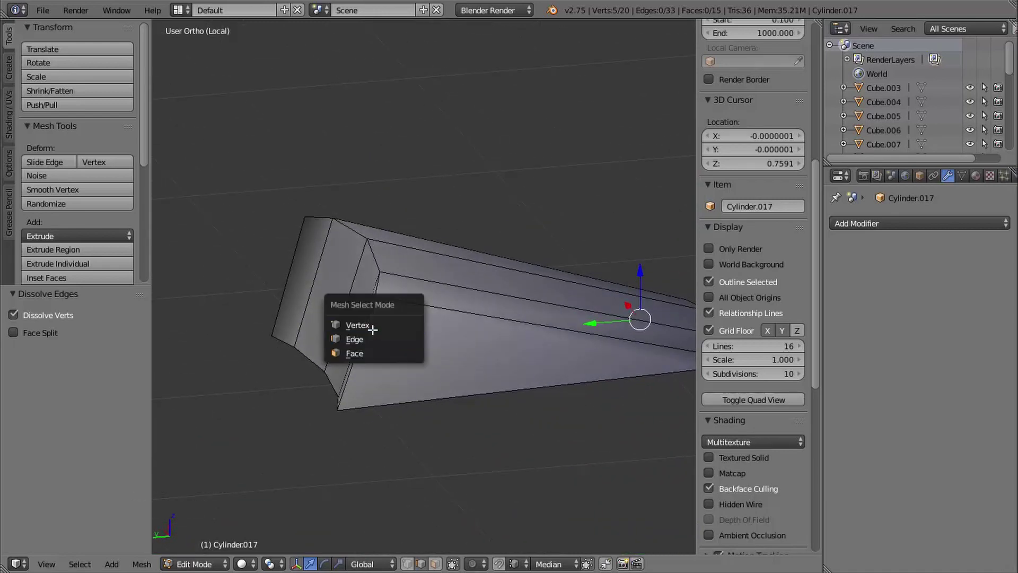
pyautogui.click(366, 353)
pyautogui.moveTo(405, 432); pyautogui.dragTo(402, 347, button='middle')
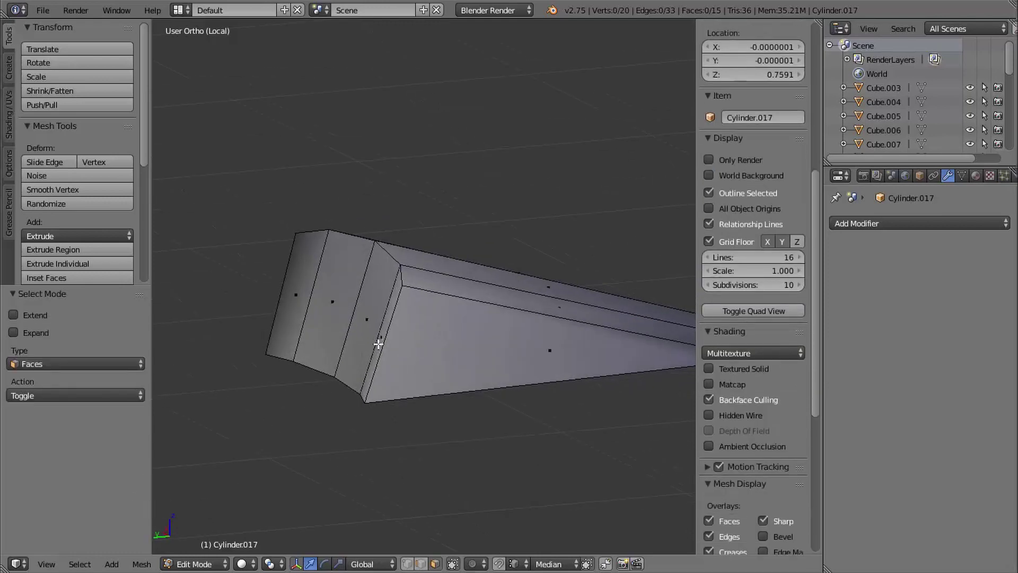
pyautogui.rightClick(378, 342)
pyautogui.keyDown('shift'); pyautogui.rightClick(365, 312); pyautogui.keyUp('shift')
pyautogui.keyDown('shift'); pyautogui.rightClick(325, 293); pyautogui.keyUp('shift')
pyautogui.keyDown('shift'); pyautogui.rightClick(301, 281); pyautogui.keyUp('shift')
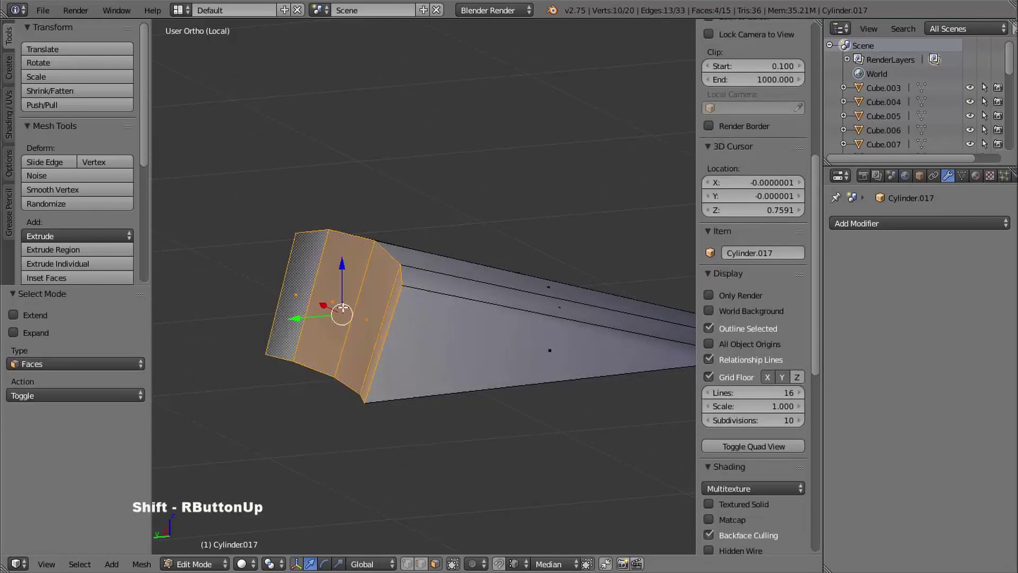
pyautogui.moveTo(431, 351); pyautogui.dragTo(436, 316, button='middle')
pyautogui.keyDown('shift'); pyautogui.rightClick(444, 362); pyautogui.keyUp('shift')
pyautogui.moveTo(444, 362); pyautogui.dragTo(433, 315, button='middle')
pyautogui.press('x')
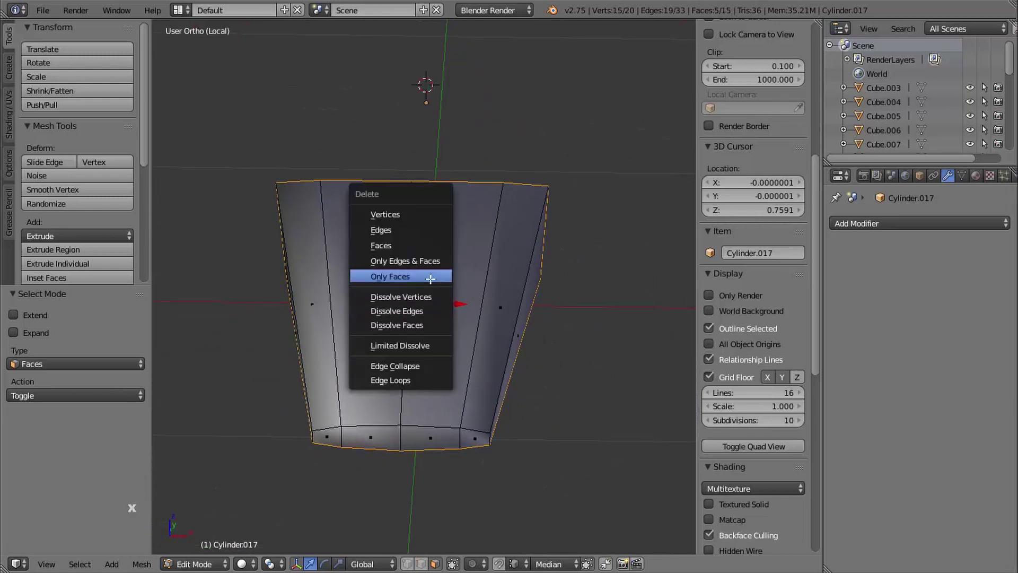
pyautogui.click(418, 245)
# Step: Leave edit mode and examine the opened wedge's smooth shading along its sides and narrow end
pyautogui.moveTo(467, 337); pyautogui.dragTo(318, 264, button='middle')
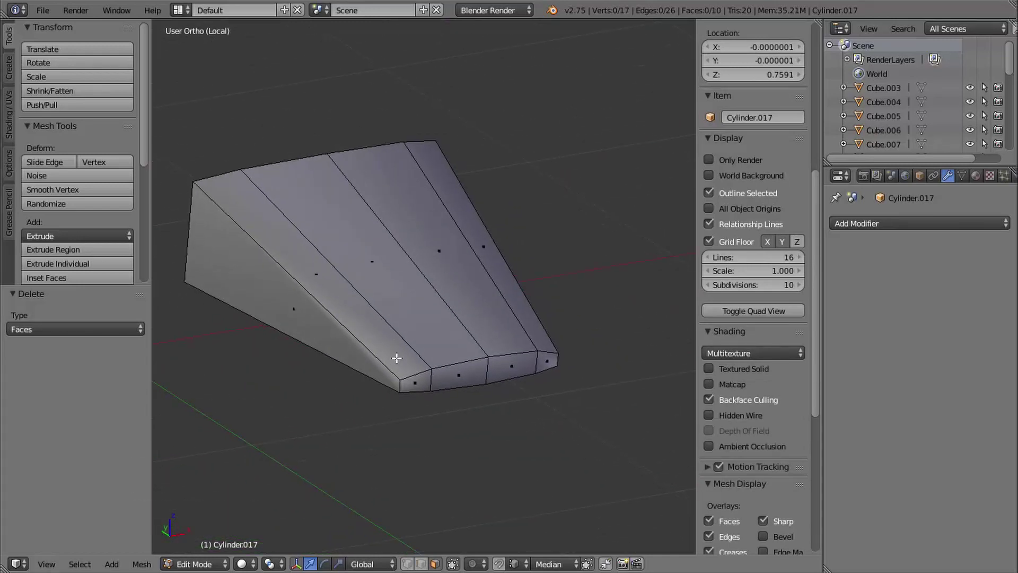
pyautogui.keyDown('shift'); pyautogui.moveTo(479, 305); pyautogui.dragTo(493, 336, button='middle'); pyautogui.keyUp('shift')
pyautogui.press('Tab')
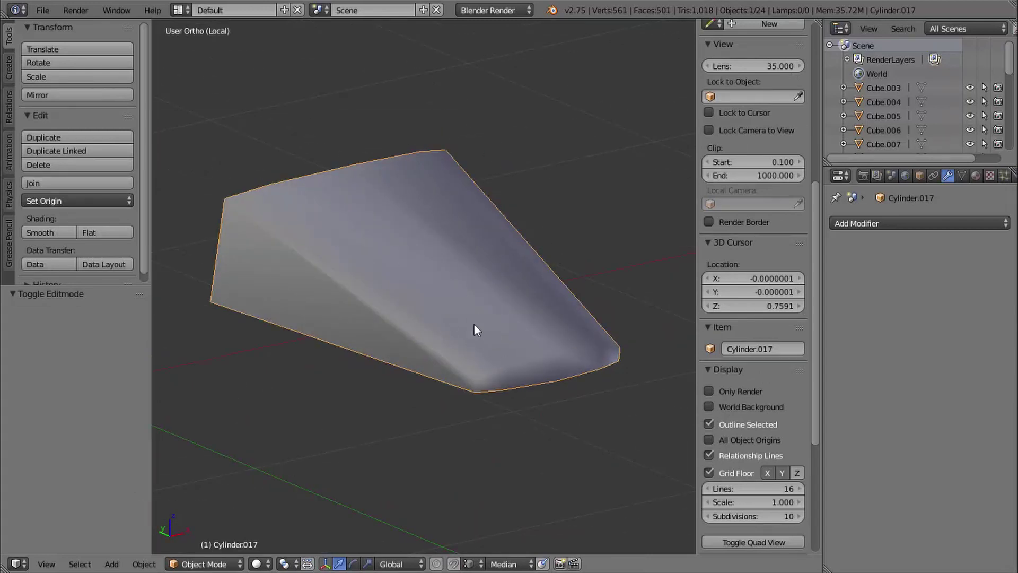
pyautogui.moveTo(474, 325); pyautogui.dragTo(386, 306, button='middle')
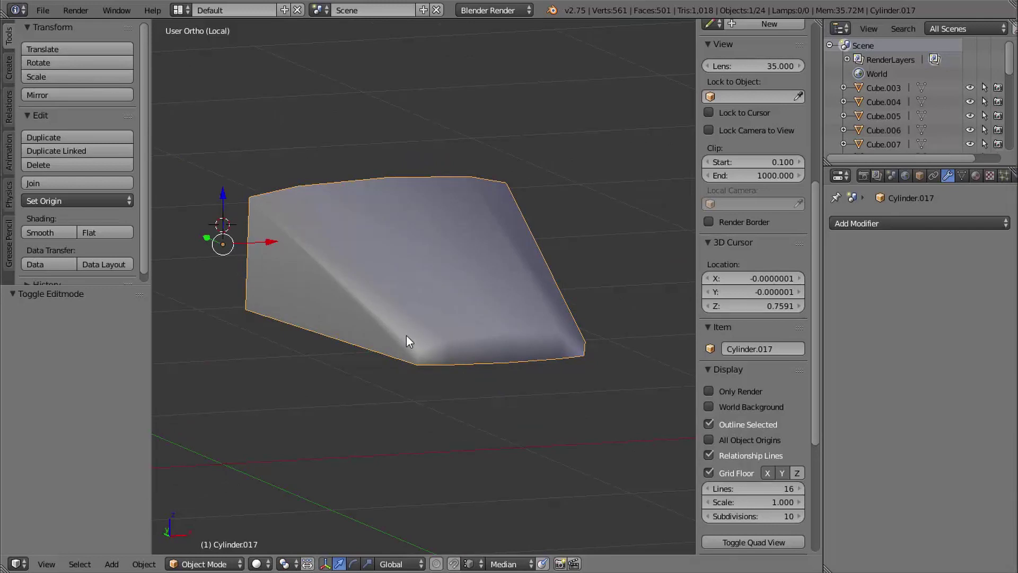
pyautogui.moveTo(406, 335); pyautogui.dragTo(448, 345, button='middle')
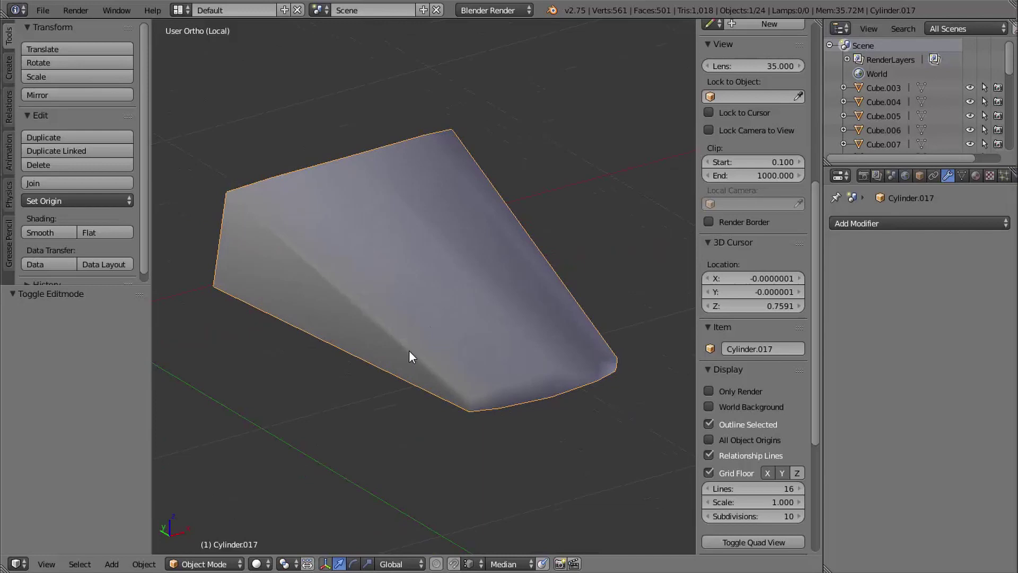
pyautogui.moveTo(427, 342)
pyautogui.mouseDown(button='middle')
pyautogui.moveTo(428, 361)
pyautogui.moveTo(421, 337)
pyautogui.mouseUp(button='middle')
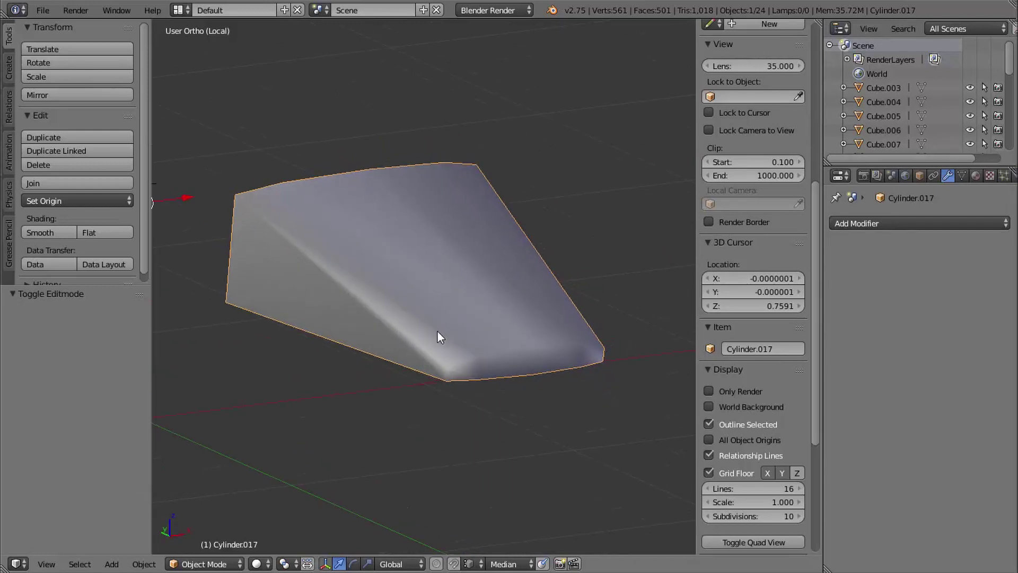
# Step: Bevel the wedge's two long upper side edges, four narrow-end top edges and two short vertical corner edges by 0.020 with one segment
pyautogui.press('Tab')
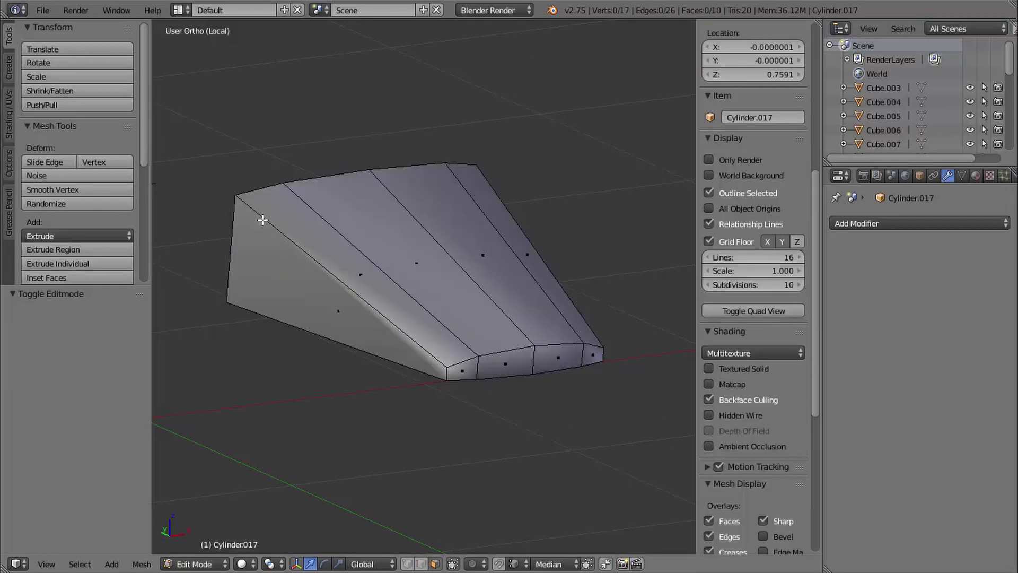
pyautogui.hotkey('ctrl', 'Tab')
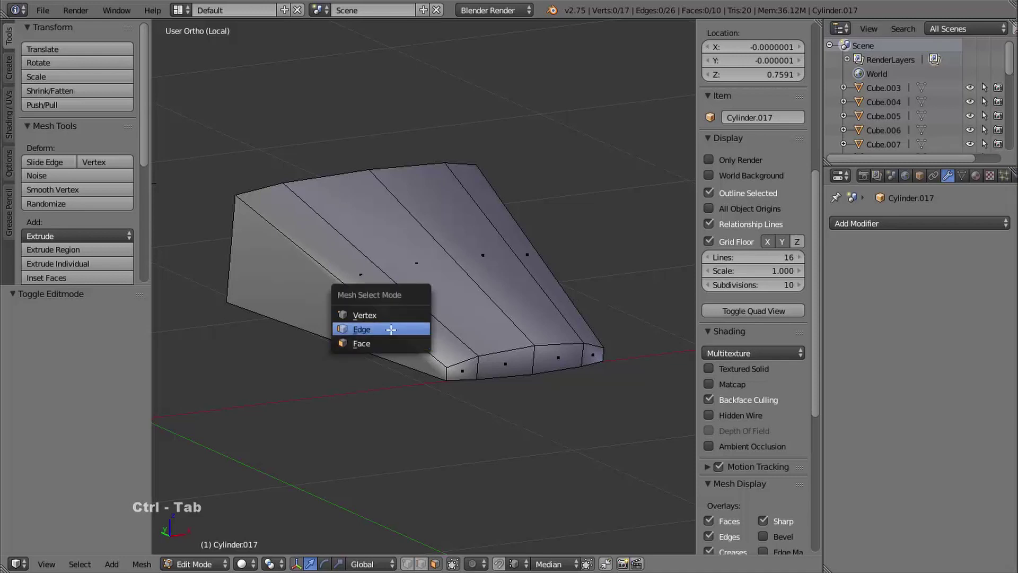
pyautogui.click(400, 325)
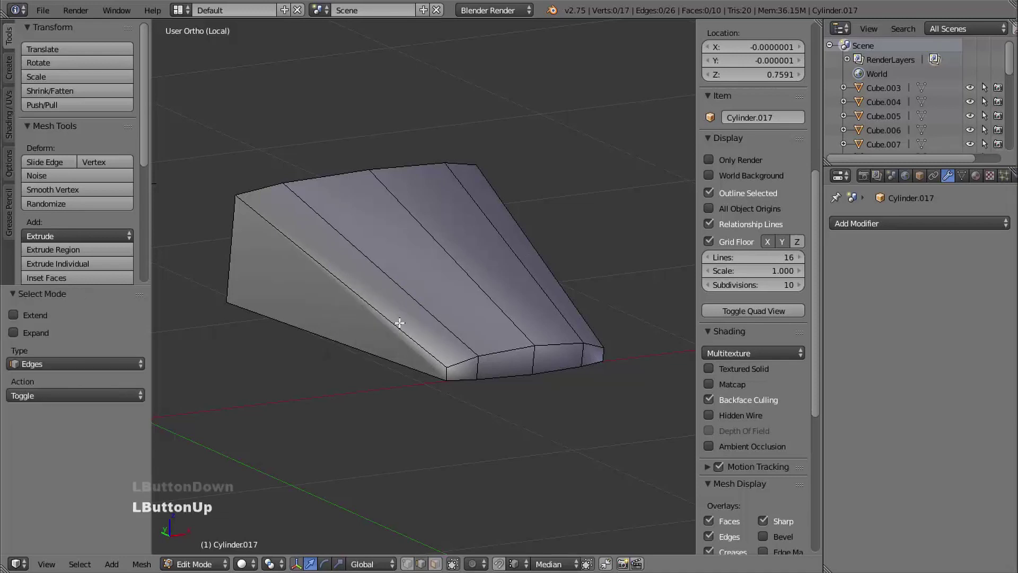
pyautogui.rightClick(464, 359)
pyautogui.keyDown('shift'); pyautogui.rightClick(414, 340); pyautogui.keyUp('shift')
pyautogui.keyDown('shift'); pyautogui.rightClick(515, 355); pyautogui.keyUp('shift')
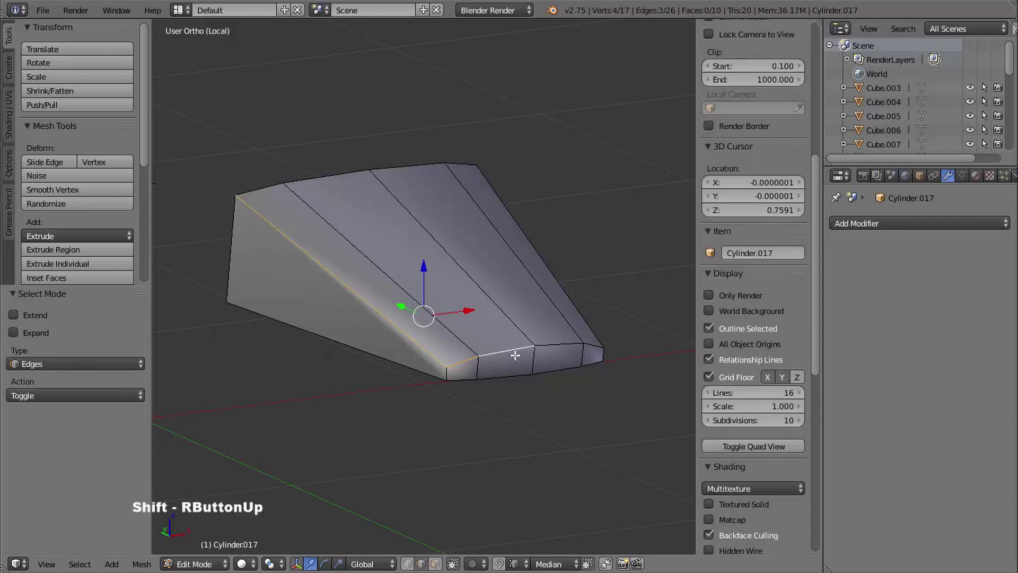
pyautogui.keyDown('shift'); pyautogui.rightClick(558, 348); pyautogui.keyUp('shift')
pyautogui.keyDown('shift'); pyautogui.rightClick(597, 350); pyautogui.keyUp('shift')
pyautogui.moveTo(597, 350); pyautogui.dragTo(458, 360, button='middle')
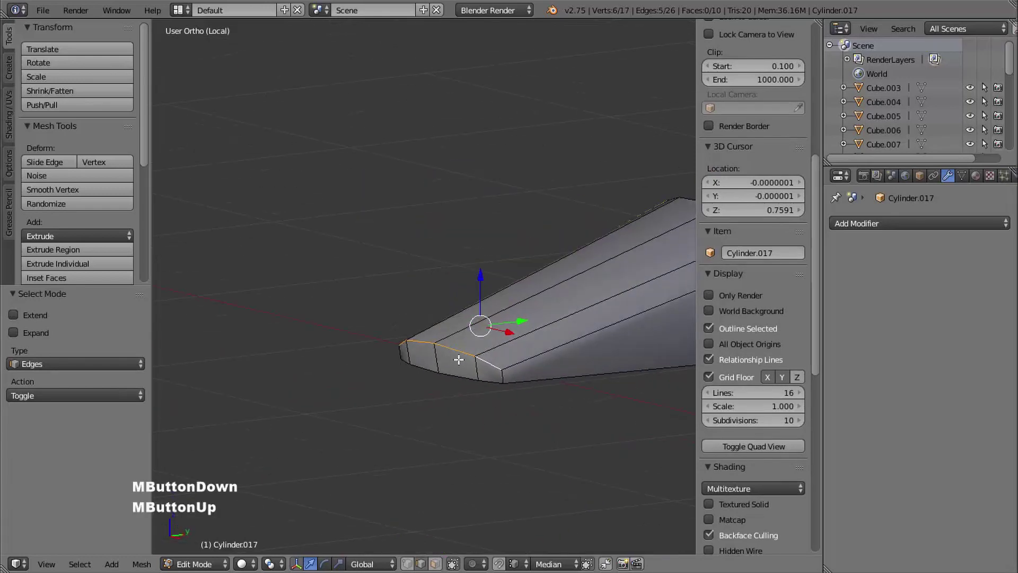
pyautogui.keyDown('shift'); pyautogui.rightClick(534, 363); pyautogui.keyUp('shift')
pyautogui.keyDown('shift'); pyautogui.moveTo(530, 395); pyautogui.dragTo(458, 360, button='middle'); pyautogui.keyUp('shift')
pyautogui.keyDown('shift'); pyautogui.rightClick(415, 330); pyautogui.keyUp('shift')
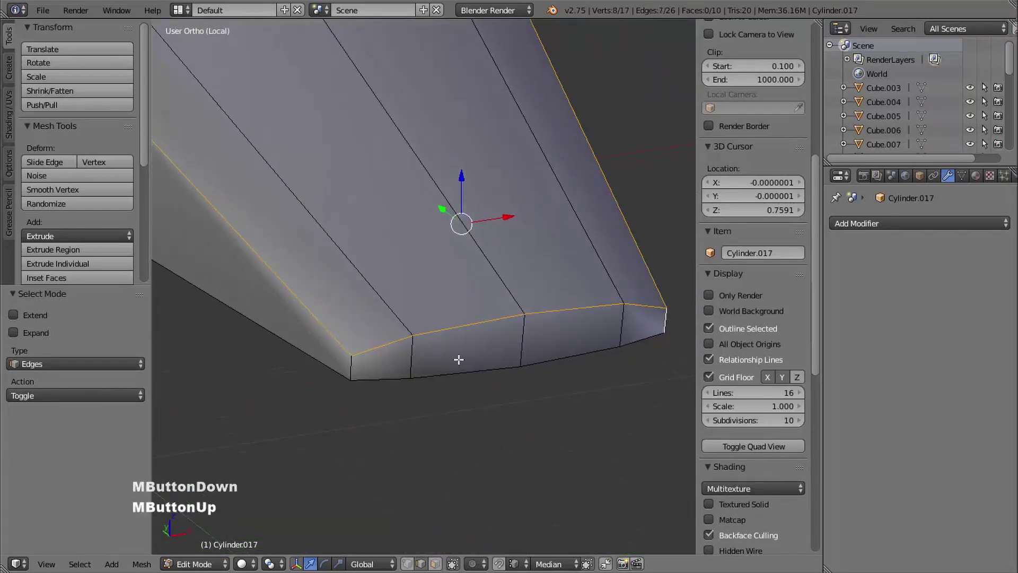
pyautogui.keyDown('shift'); pyautogui.rightClick(352, 364); pyautogui.keyUp('shift')
pyautogui.keyDown('ctrl'); pyautogui.moveTo(391, 357); pyautogui.dragTo(316, 312, button='middle'); pyautogui.keyUp('ctrl')
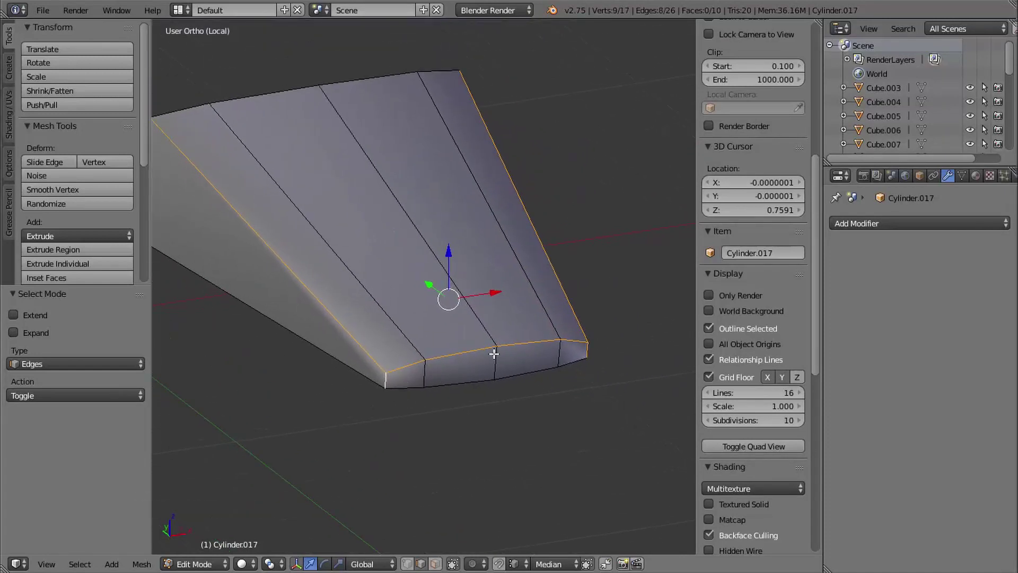
pyautogui.keyDown('ctrl'); pyautogui.moveTo(360, 238); pyautogui.dragTo(344, 264, button='middle'); pyautogui.keyUp('ctrl')
pyautogui.hotkey('ctrl', 'b')
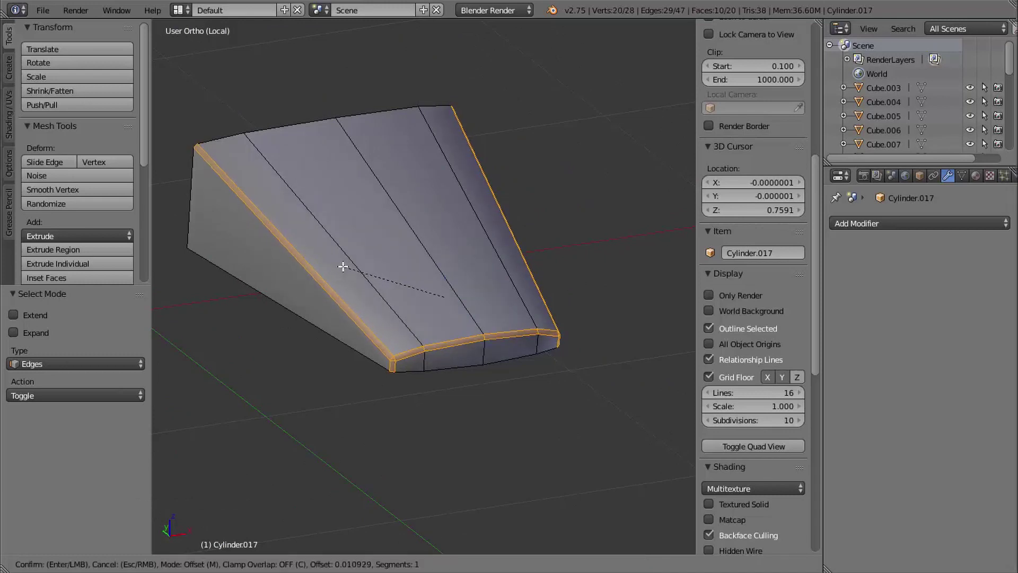
pyautogui.press('shift')
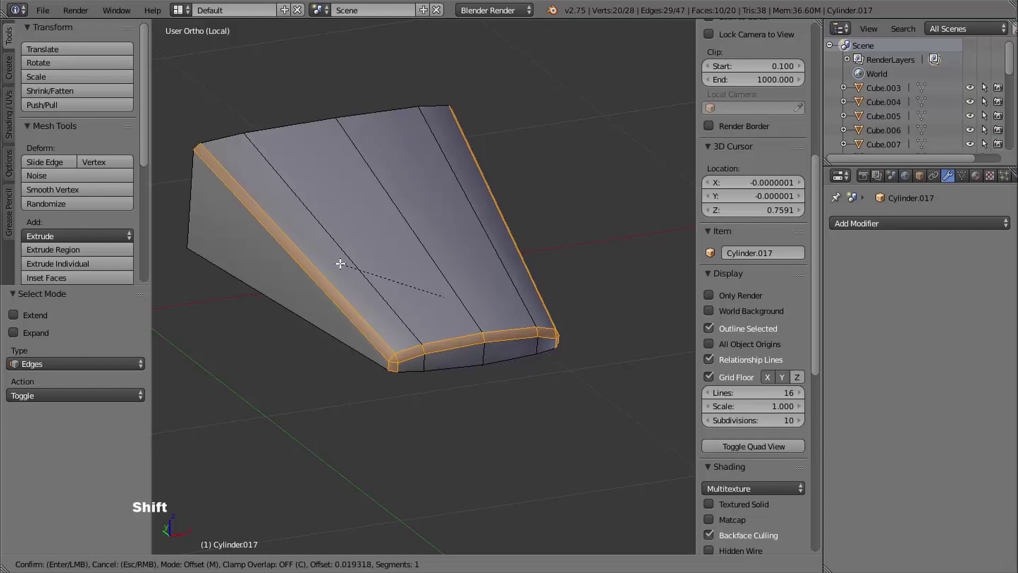
pyautogui.keyDown('shift'); pyautogui.click(339, 263); pyautogui.keyUp('shift')
# Step: Mark all the edges of the wedge's new bevel strips as sharp
pyautogui.moveTo(341, 264); pyautogui.dragTo(375, 330, button='middle')
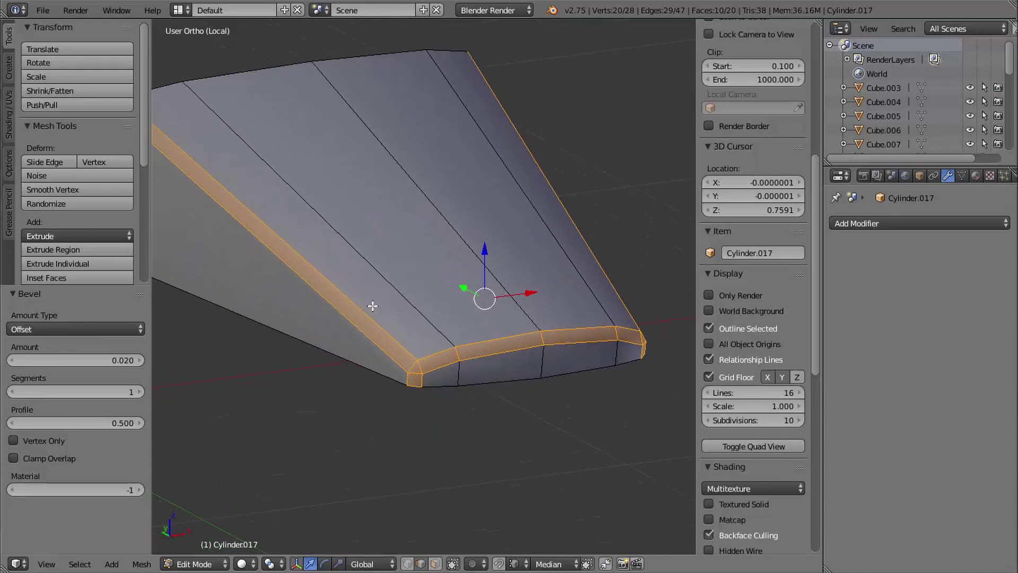
pyautogui.keyDown('shift'); pyautogui.moveTo(421, 360); pyautogui.dragTo(503, 383, button='middle'); pyautogui.keyUp('shift')
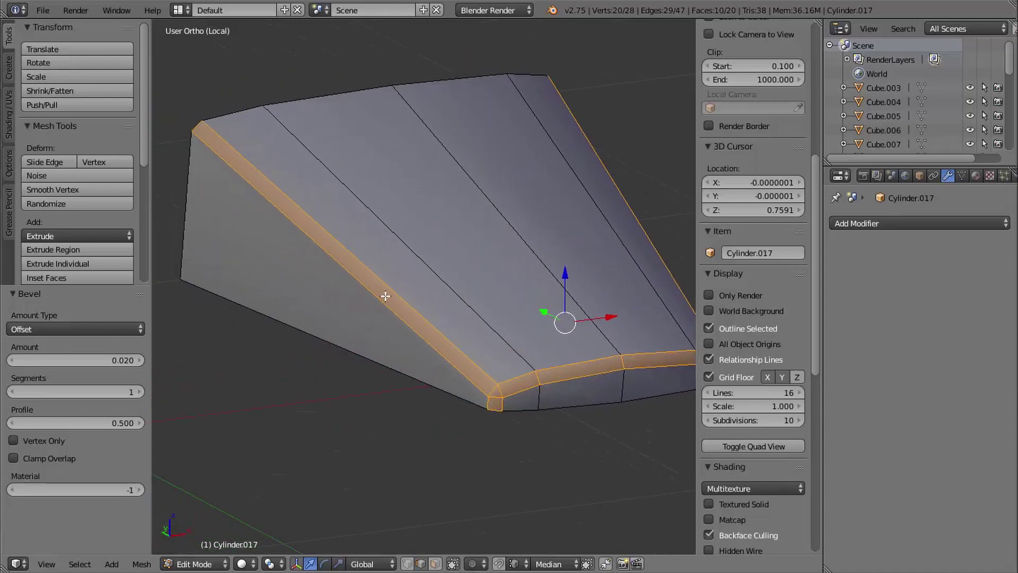
pyautogui.keyDown('shift'); pyautogui.moveTo(385, 296); pyautogui.dragTo(359, 301, button='middle'); pyautogui.keyUp('shift')
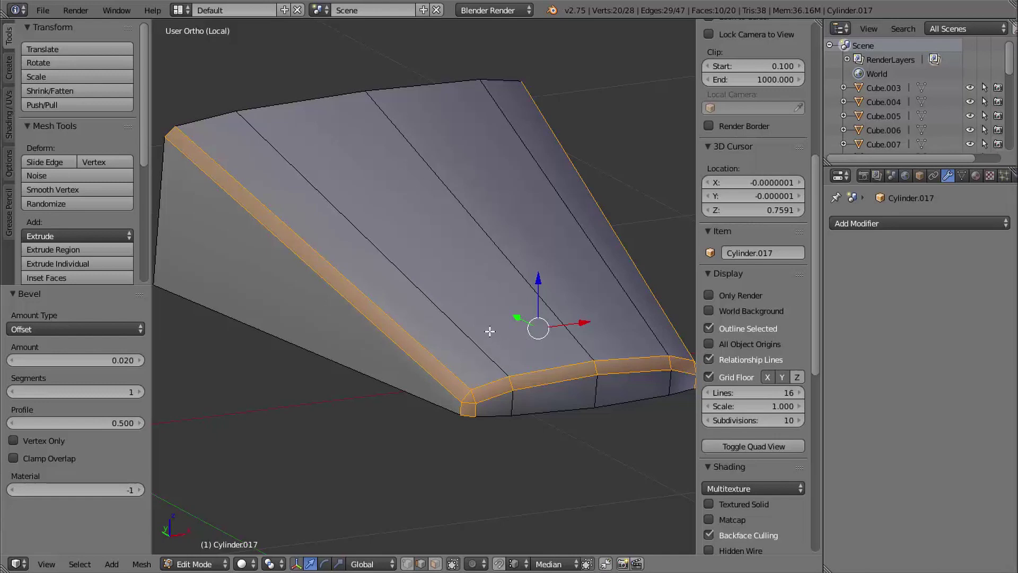
pyautogui.hotkey('ctrl', 'e')
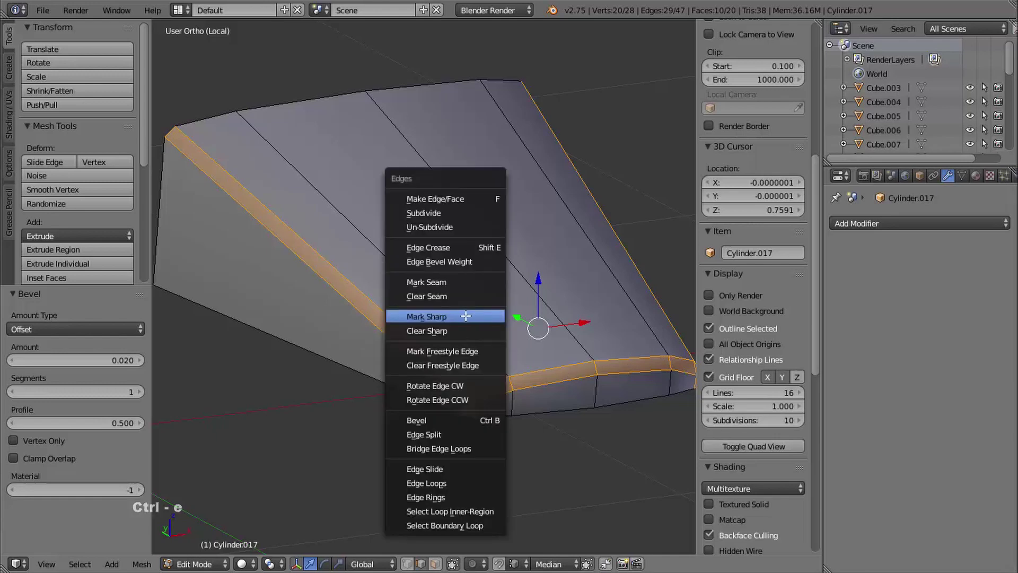
pyautogui.click(462, 314)
# Step: Clear the sharp marking from the three short cross edges in the narrow end's bevel strip, and leave edit mode to check the shading
pyautogui.keyDown('shift'); pyautogui.moveTo(477, 362); pyautogui.dragTo(389, 379, button='middle'); pyautogui.keyUp('shift')
pyautogui.rightClick(519, 371)
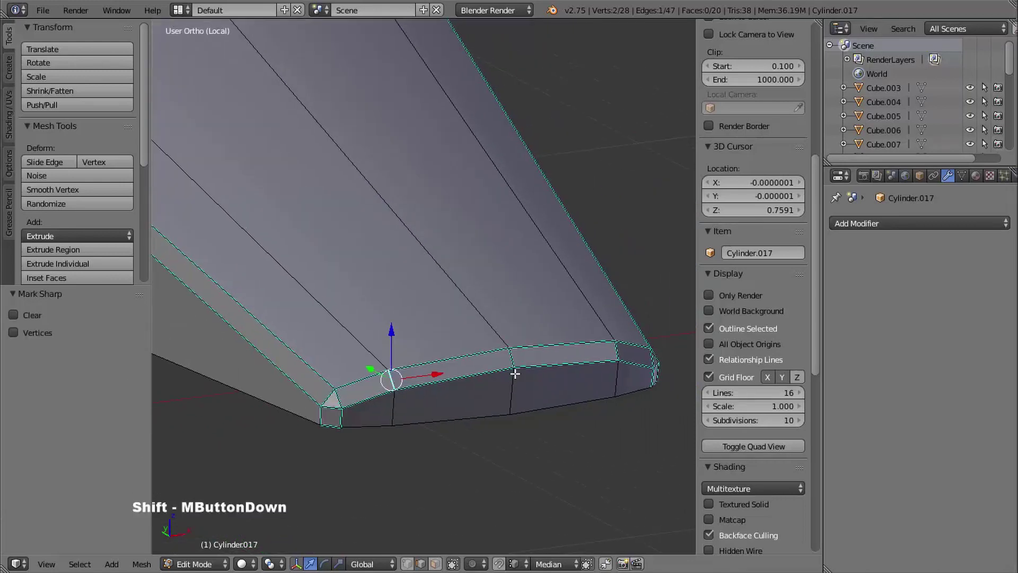
pyautogui.keyDown('shift'); pyautogui.rightClick(514, 357); pyautogui.keyUp('shift')
pyautogui.keyDown('shift'); pyautogui.rightClick(625, 363); pyautogui.keyUp('shift')
pyautogui.moveTo(620, 379); pyautogui.dragTo(636, 382, button='middle')
pyautogui.keyDown('shift'); pyautogui.moveTo(636, 382); pyautogui.dragTo(397, 349, button='middle'); pyautogui.keyUp('shift')
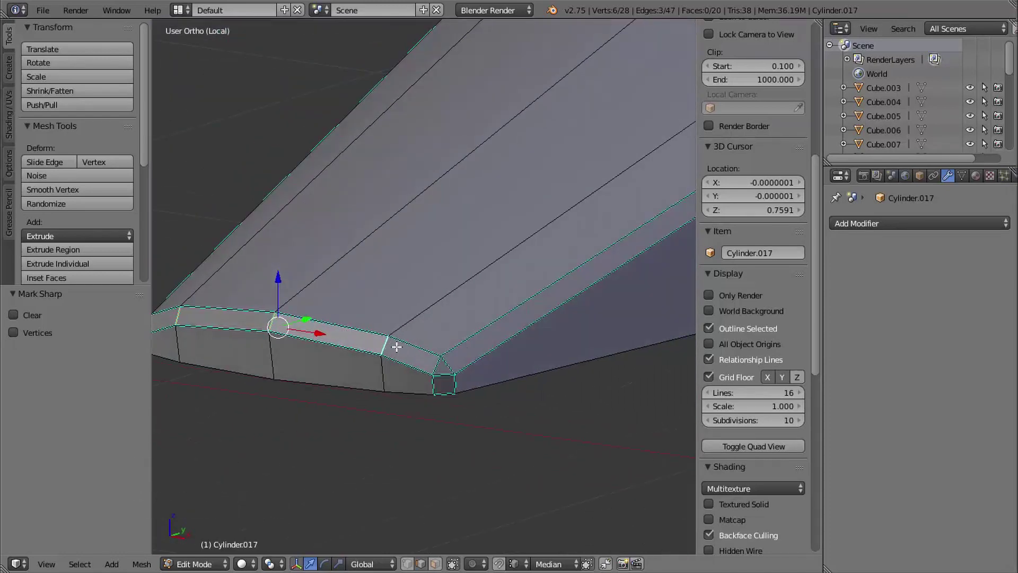
pyautogui.hotkey('ctrl', 'e')
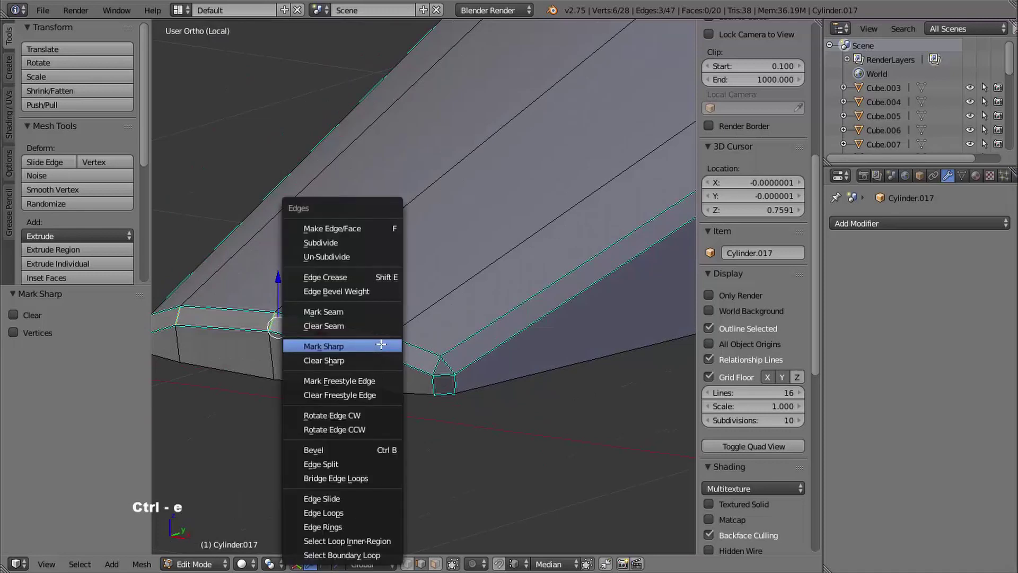
pyautogui.click(363, 360)
pyautogui.keyDown('shift'); pyautogui.moveTo(386, 371); pyautogui.dragTo(451, 371, button='middle'); pyautogui.keyUp('shift')
pyautogui.press('Tab')
pyautogui.moveTo(451, 371); pyautogui.dragTo(340, 311, button='middle')
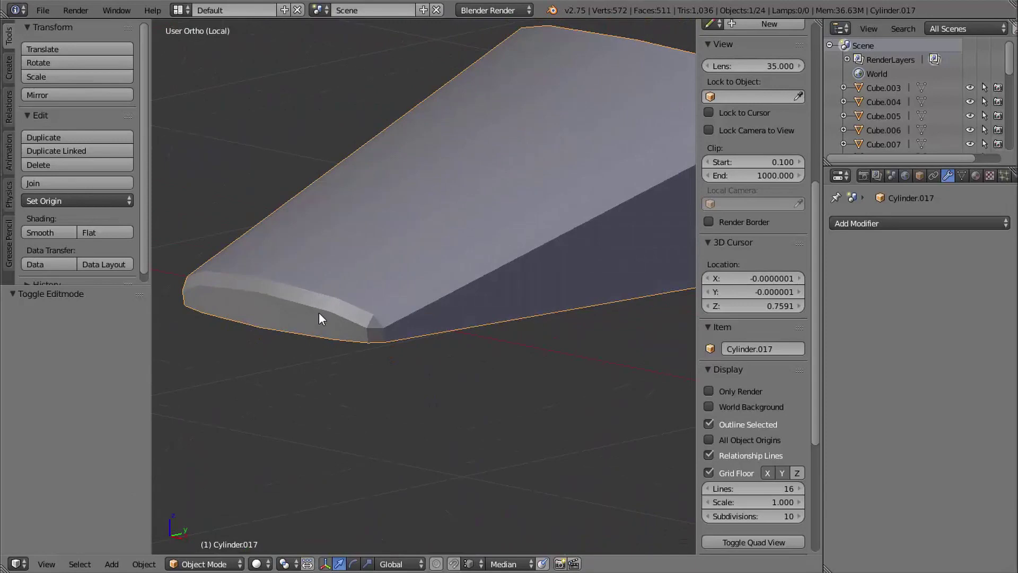
# Step: Unhide the hidden objects and view the beveled wedge in place on the round machine base
pyautogui.hotkey('alt', 'h')
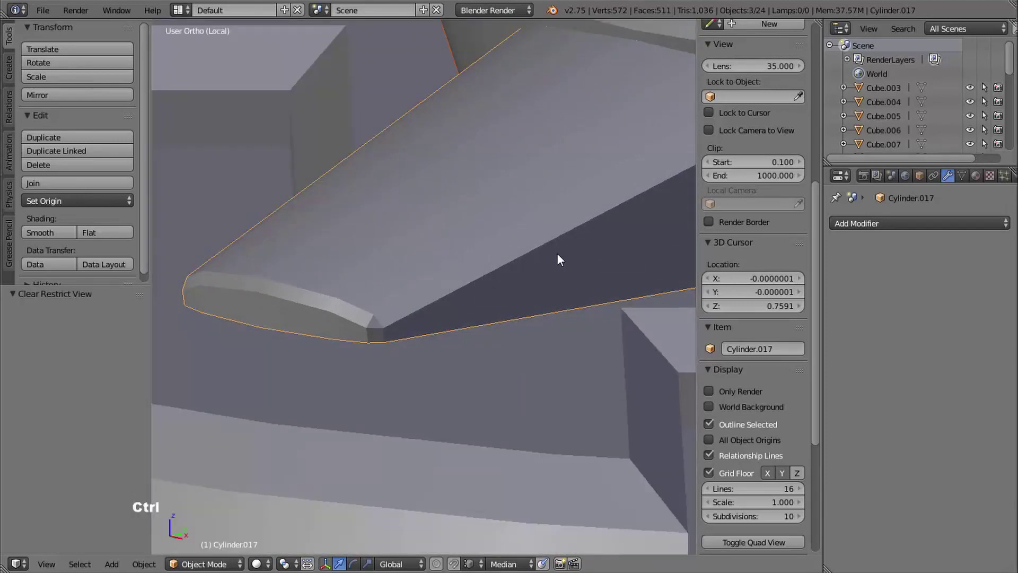
pyautogui.keyDown('ctrl'); pyautogui.moveTo(558, 254); pyautogui.dragTo(421, 313, button='middle'); pyautogui.keyUp('ctrl')
pyautogui.keyDown('ctrl'); pyautogui.moveTo(421, 313); pyautogui.dragTo(330, 361, button='middle'); pyautogui.keyUp('ctrl')
pyautogui.moveTo(514, 322); pyautogui.dragTo(432, 337, button='middle')
pyautogui.keyDown('ctrl'); pyautogui.moveTo(517, 367); pyautogui.dragTo(472, 374, button='middle'); pyautogui.keyUp('ctrl')
pyautogui.scroll(-2, 475, 326)
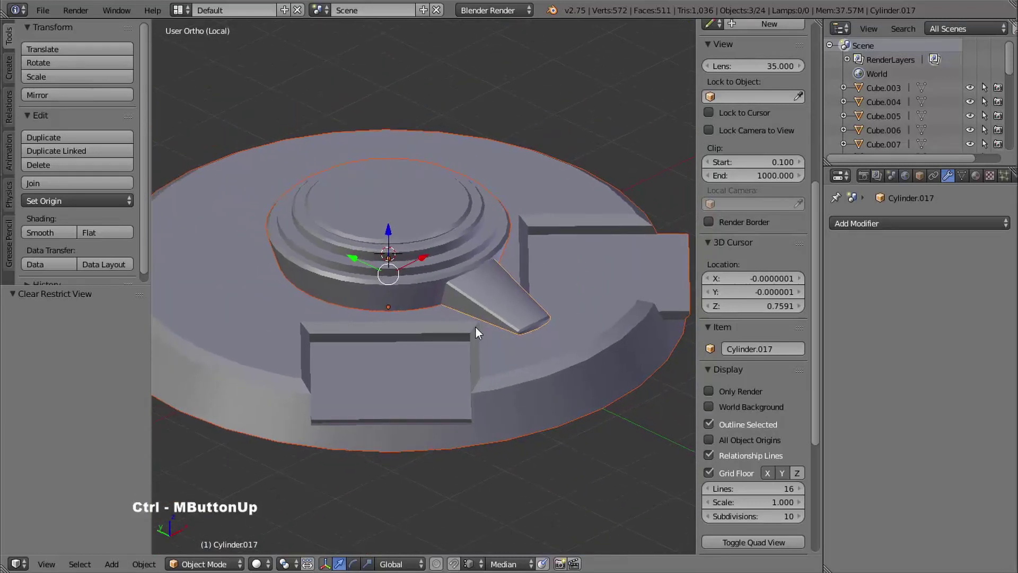
# Step: Select only the machine_base object and rotate it -45° about the global Z axis
pyautogui.rightClick(507, 366)
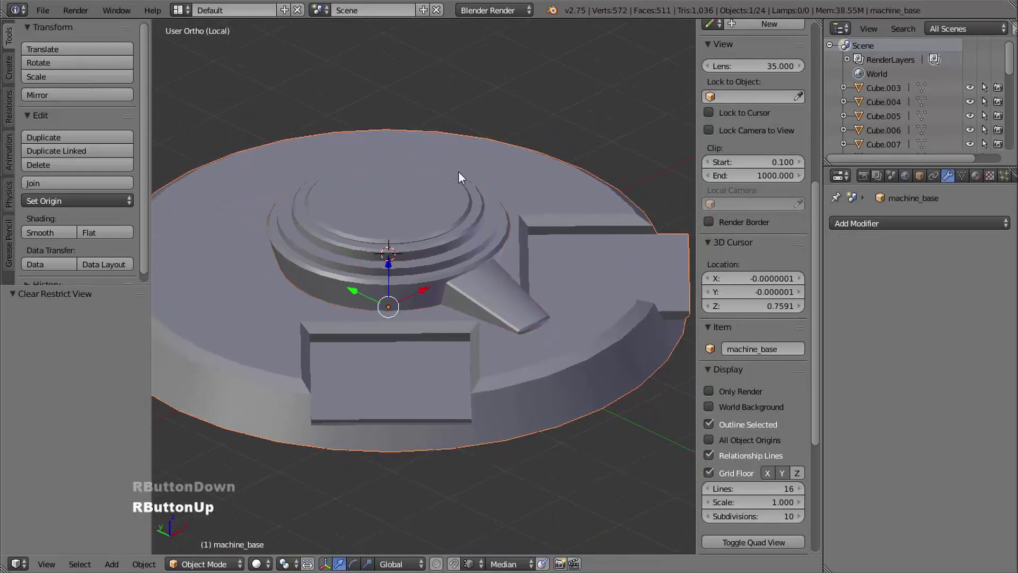
pyautogui.keyDown('ctrl'); pyautogui.moveTo(578, 286); pyautogui.dragTo(261, 177, button='middle'); pyautogui.keyUp('ctrl')
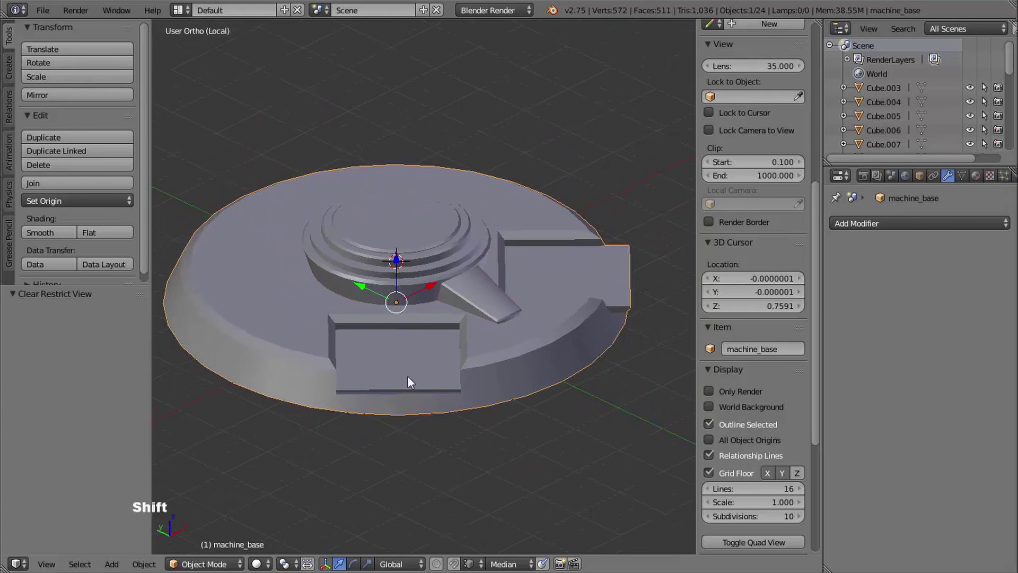
pyautogui.keyDown('shift'); pyautogui.moveTo(409, 377); pyautogui.dragTo(371, 343, button='middle'); pyautogui.keyUp('shift')
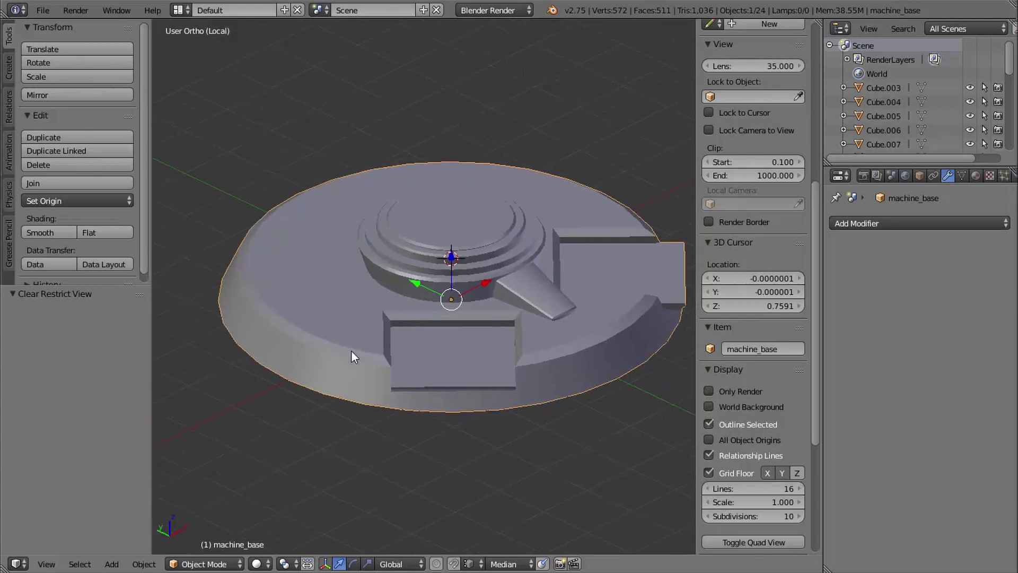
pyautogui.moveTo(469, 376); pyautogui.dragTo(423, 386, button='middle')
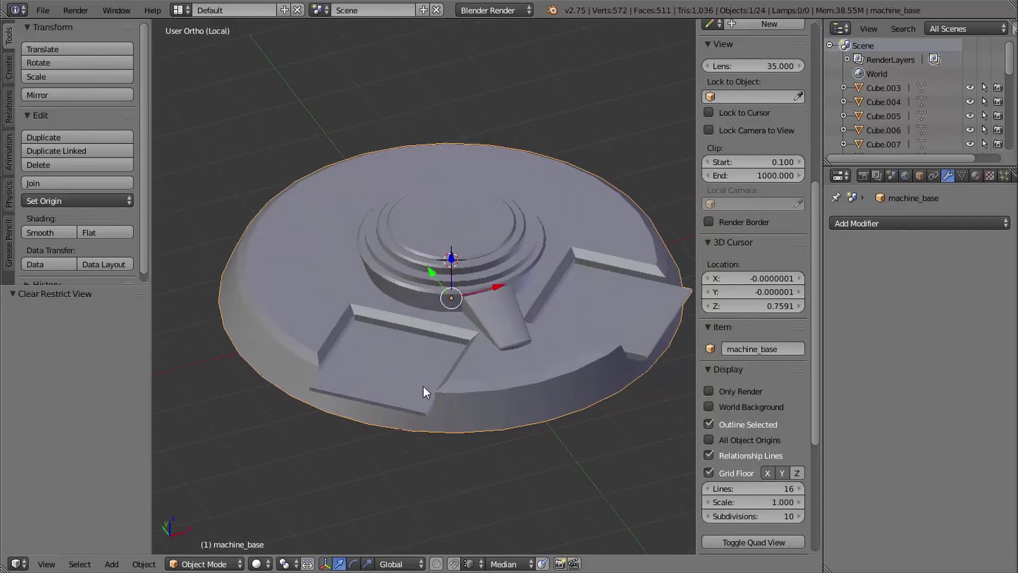
pyautogui.press('r')
pyautogui.write('z')
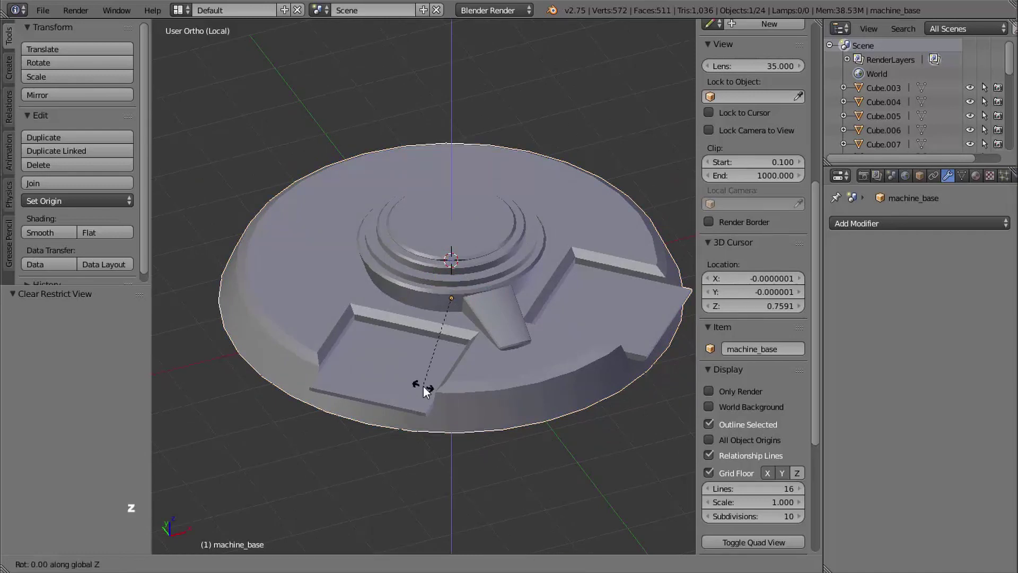
pyautogui.write('45')
pyautogui.press('Return')
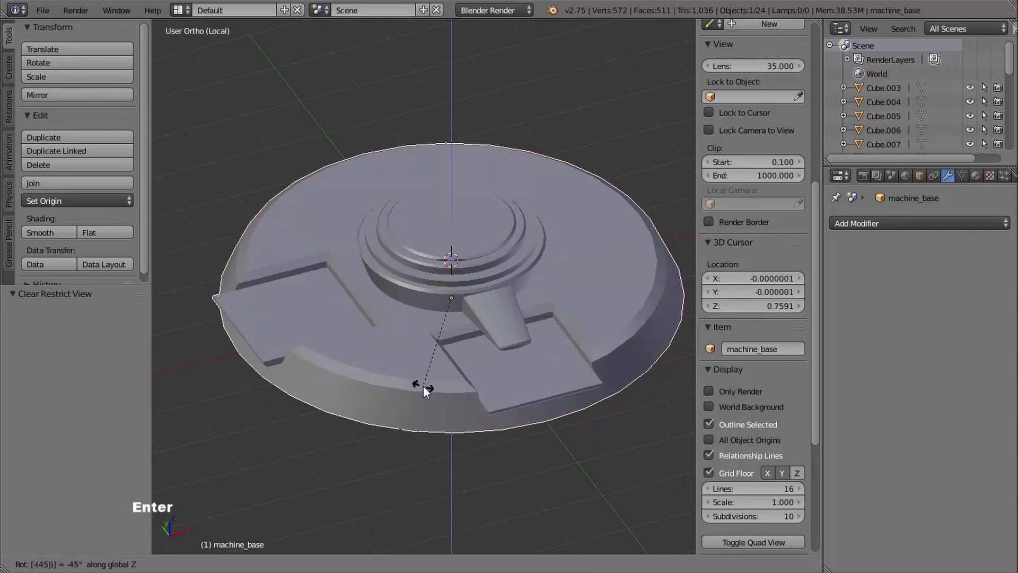
# Step: Rotate the wedge -45° about the global Z axis so it sits between the base's two rectangular recesses
pyautogui.moveTo(423, 386); pyautogui.dragTo(480, 337, button='middle')
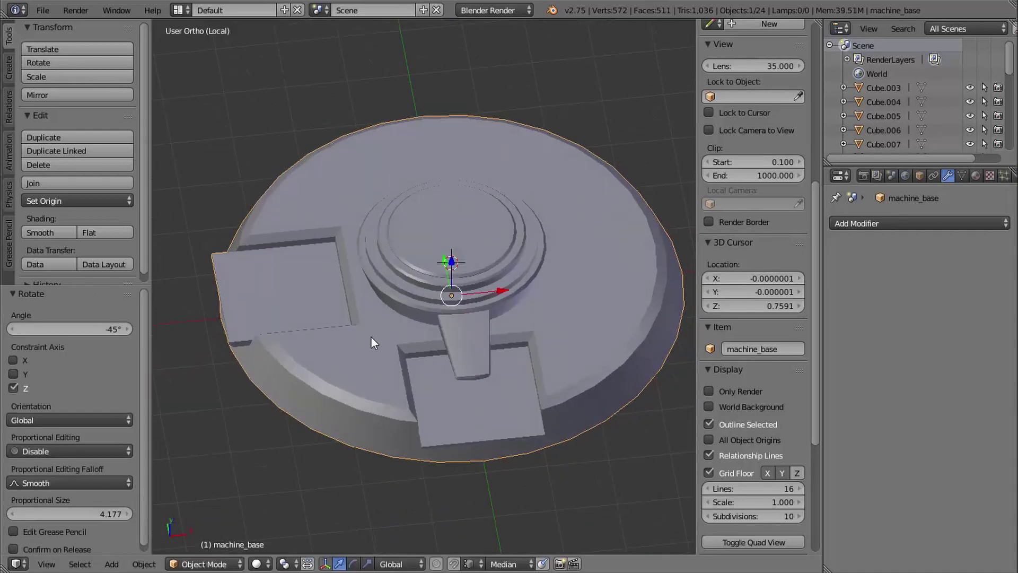
pyautogui.moveTo(409, 323); pyautogui.dragTo(471, 325, button='middle')
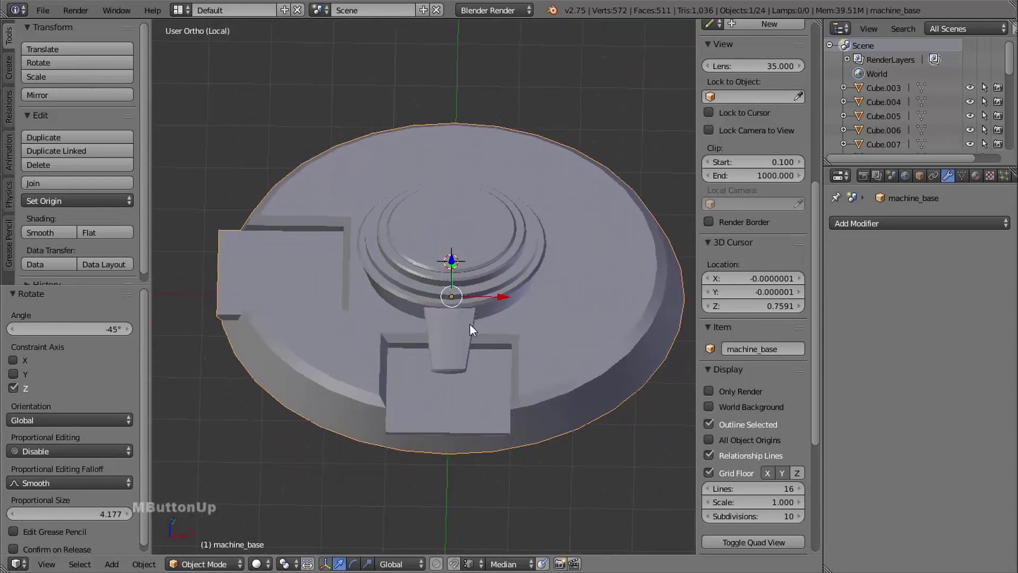
pyautogui.moveTo(471, 374); pyautogui.dragTo(511, 321, button='middle')
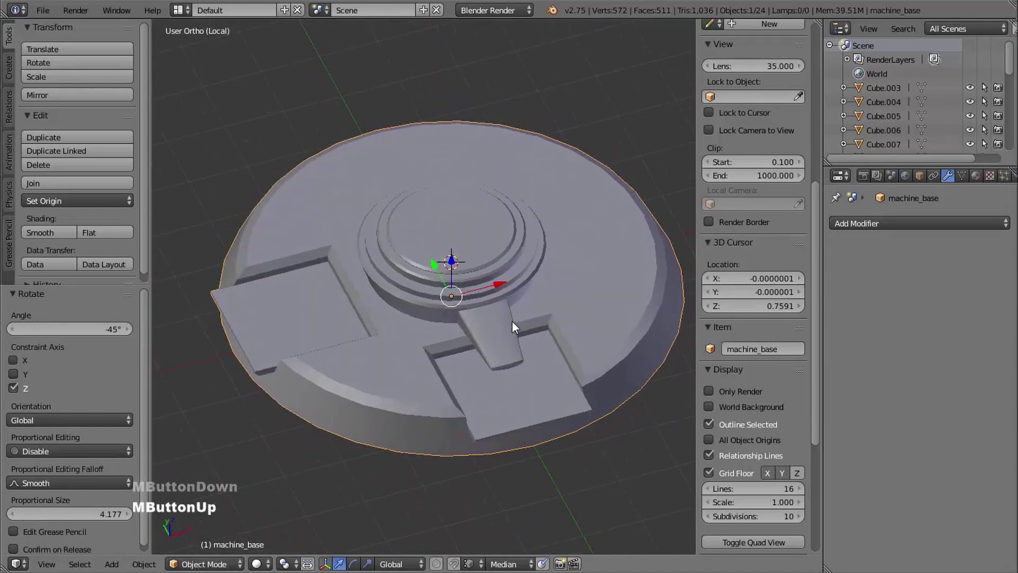
pyautogui.rightClick(498, 328)
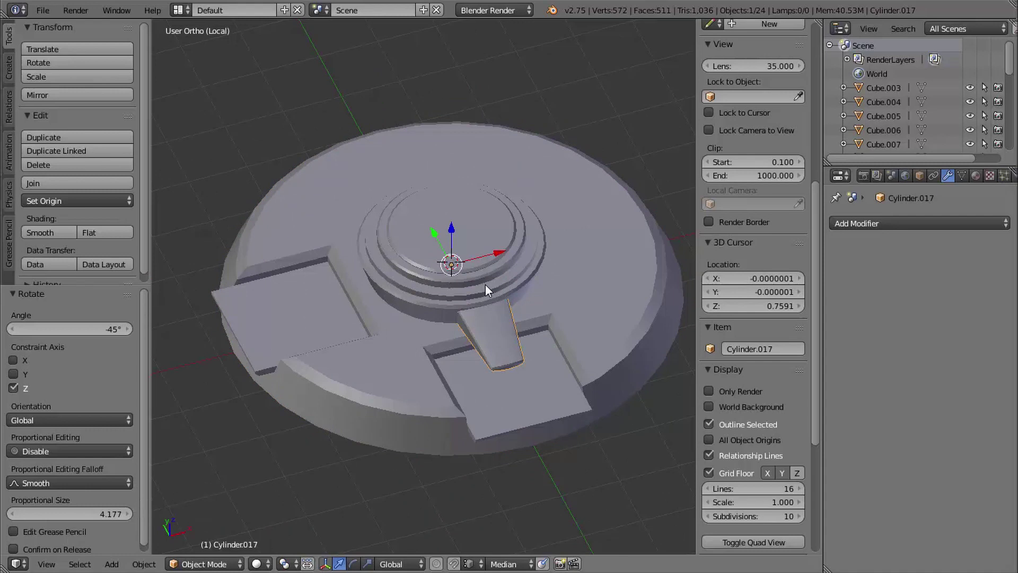
pyautogui.write('r')
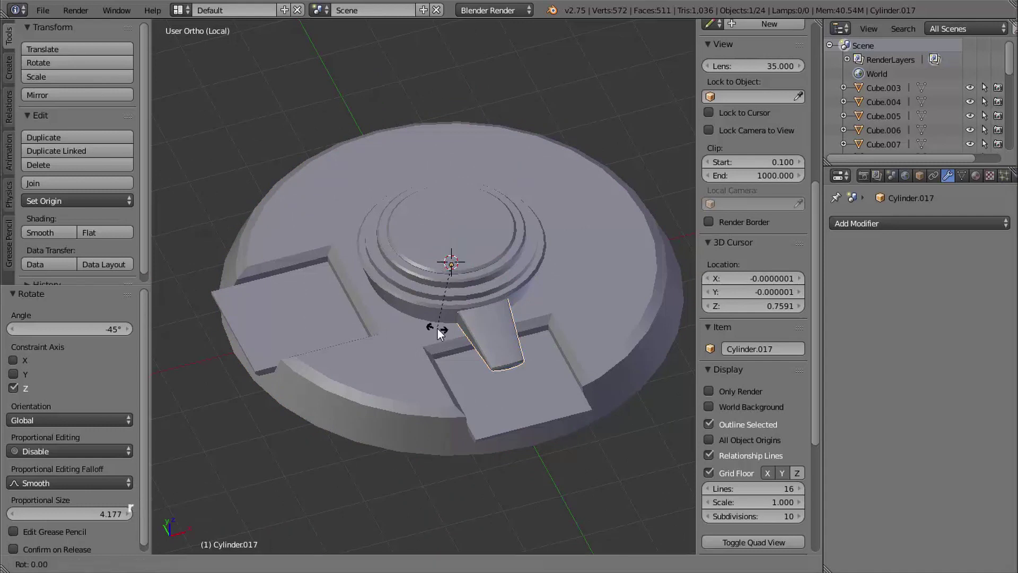
pyautogui.write('z')
pyautogui.write('-45')
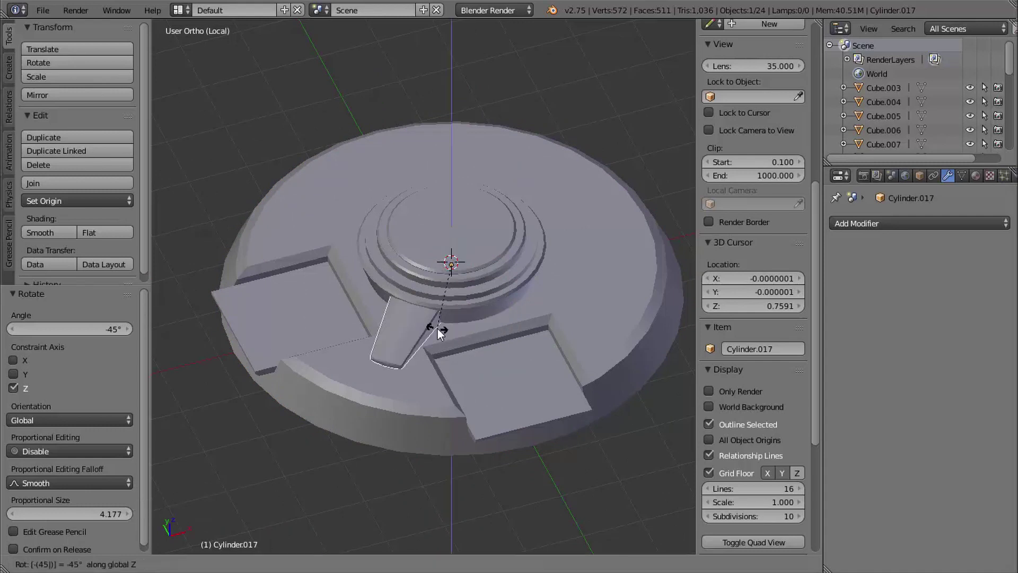
pyautogui.press('Return')
pyautogui.click(446, 383)
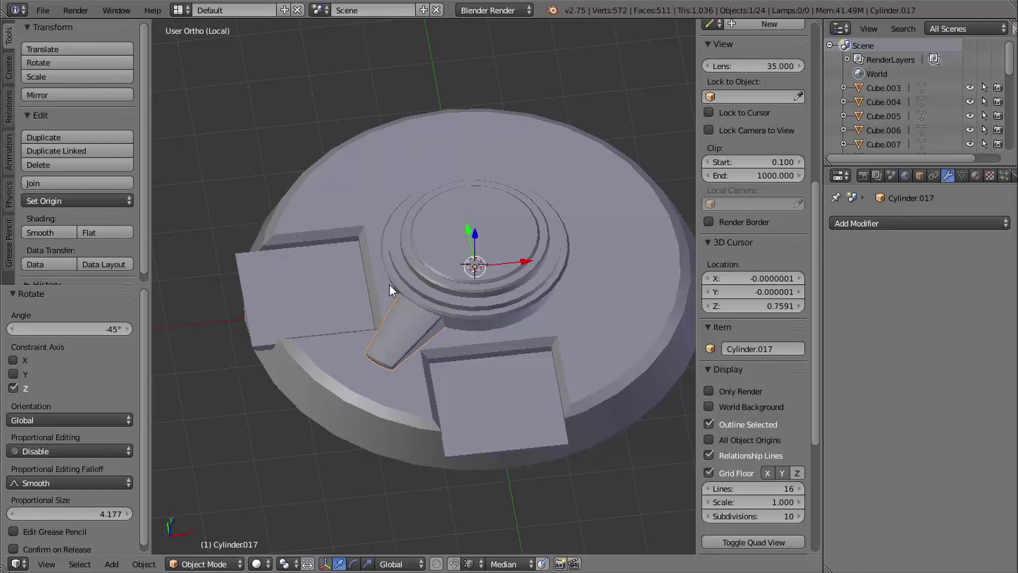
# Step: Duplicate the wedge and rotate the copy 90° about the global Z axis around the central hub
pyautogui.hotkey('shift', 'd')
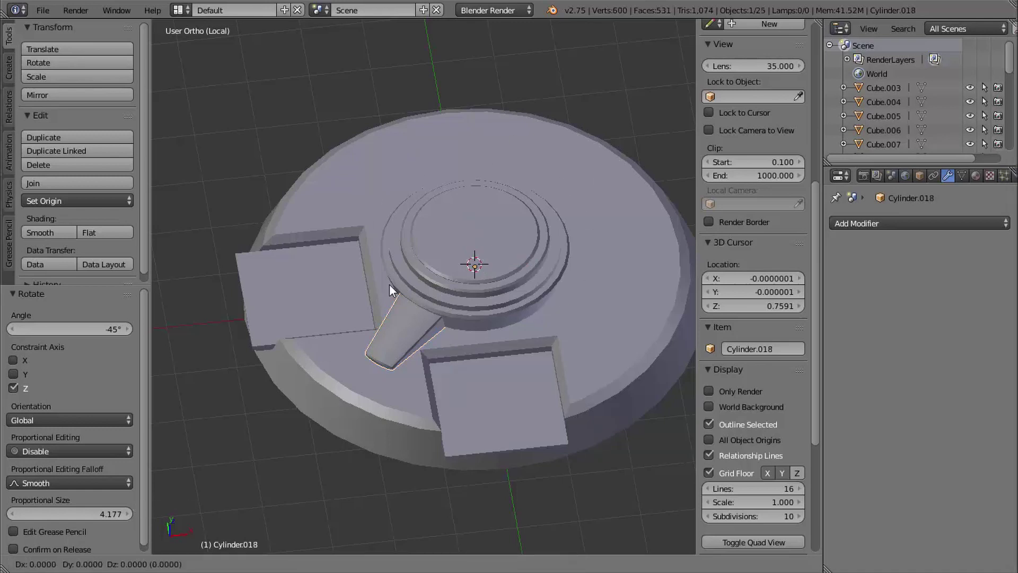
pyautogui.press('r')
pyautogui.press('z')
pyautogui.press('9')
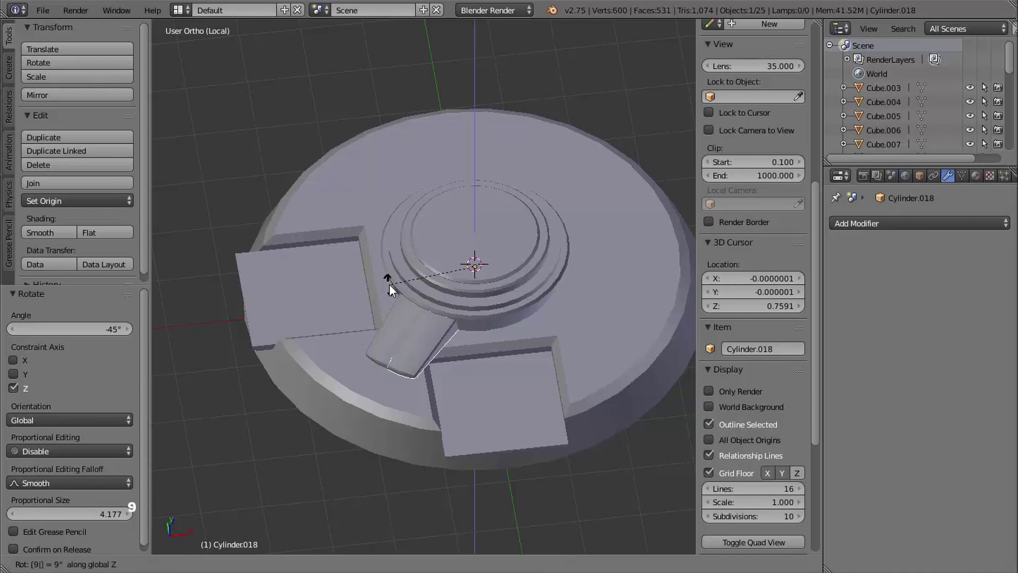
pyautogui.press('0')
pyautogui.press('Return')
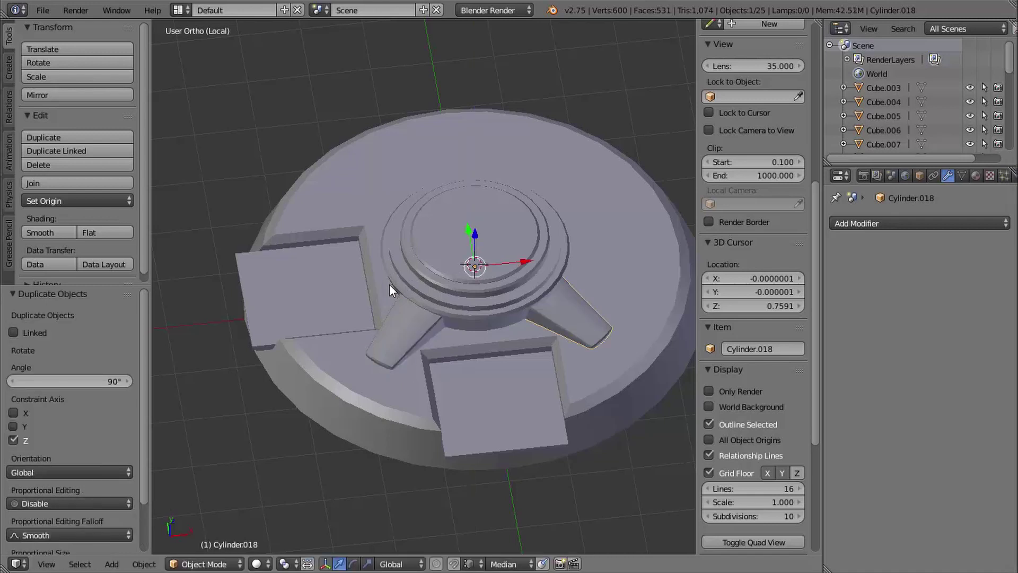
# Step: Repeat the 90° duplicate rotation twice more to place the remaining two wedges around the central hub
pyautogui.hotkey('shift', 'r')
pyautogui.hotkey('shift', 'r')
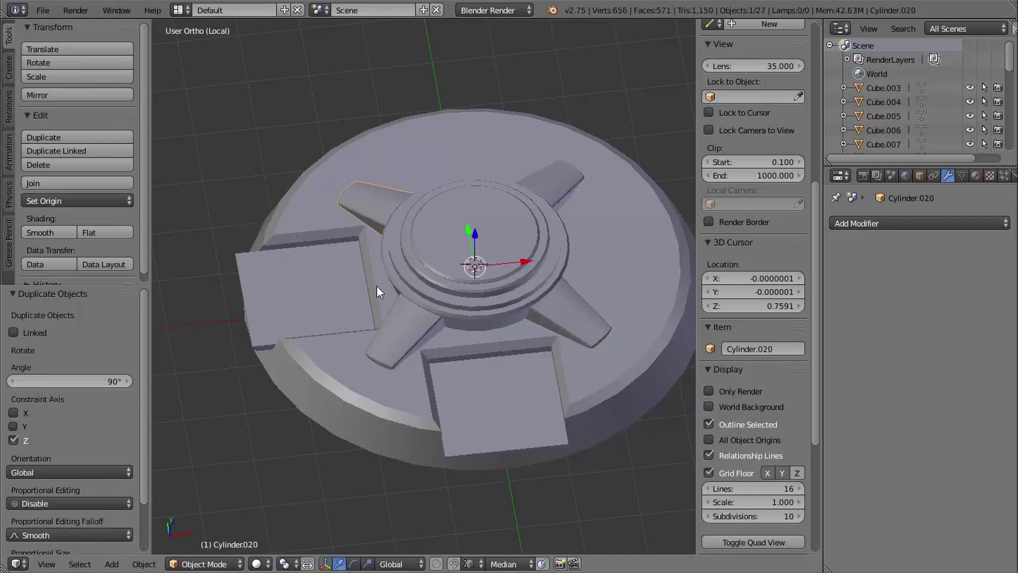
pyautogui.moveTo(411, 329); pyautogui.dragTo(536, 260, button='middle')
pyautogui.keyDown('shift'); pyautogui.moveTo(535, 260); pyautogui.dragTo(498, 291, button='middle'); pyautogui.keyUp('shift')
pyautogui.keyDown('ctrl'); pyautogui.moveTo(499, 292); pyautogui.dragTo(476, 295, button='middle'); pyautogui.keyUp('ctrl')
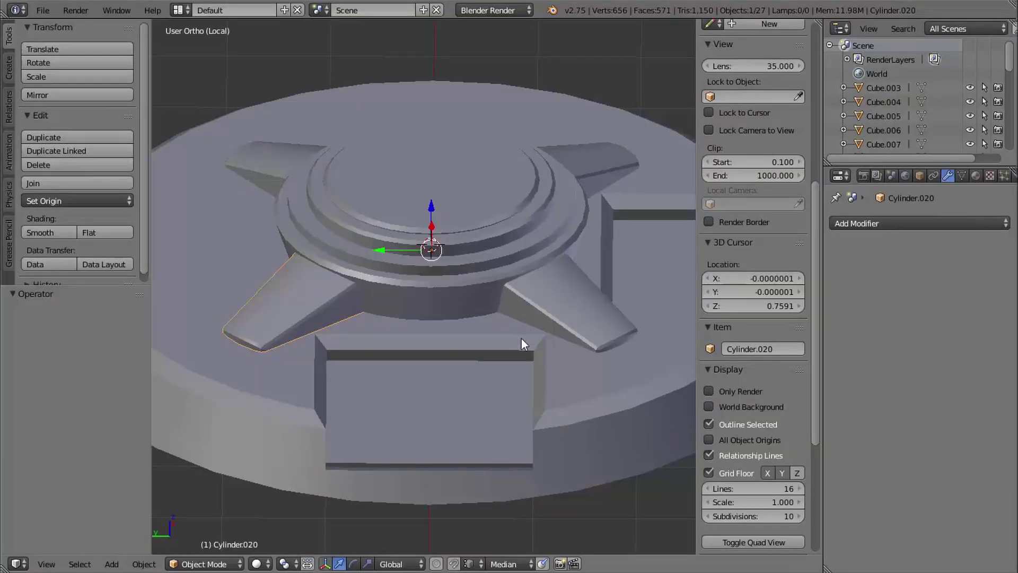
pyautogui.moveTo(522, 338); pyautogui.dragTo(514, 337, button='middle')
# Step: Leave the base's local view and isolate the tapered central column in local view
pyautogui.press('KP_Divide')
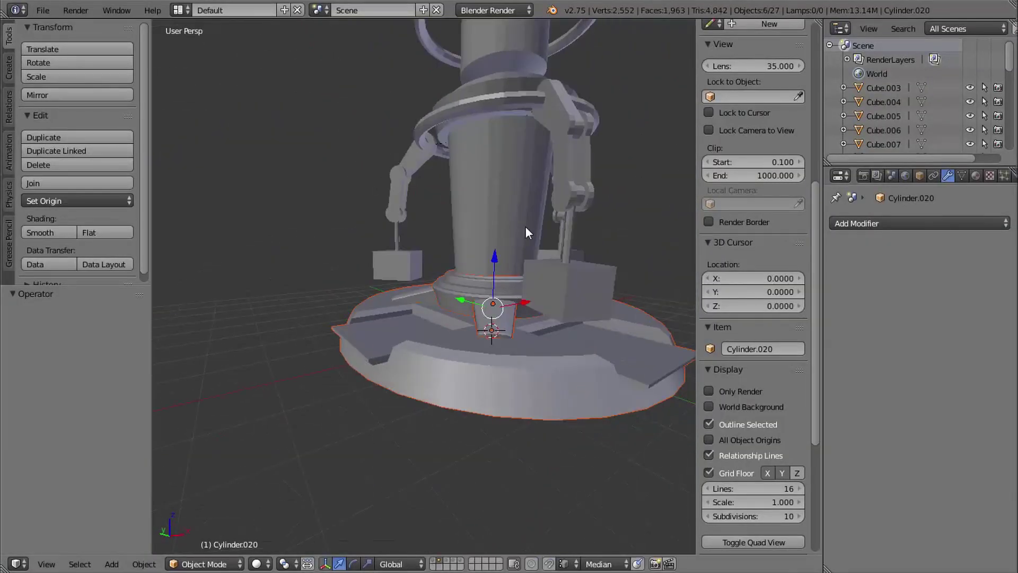
pyautogui.rightClick(471, 203)
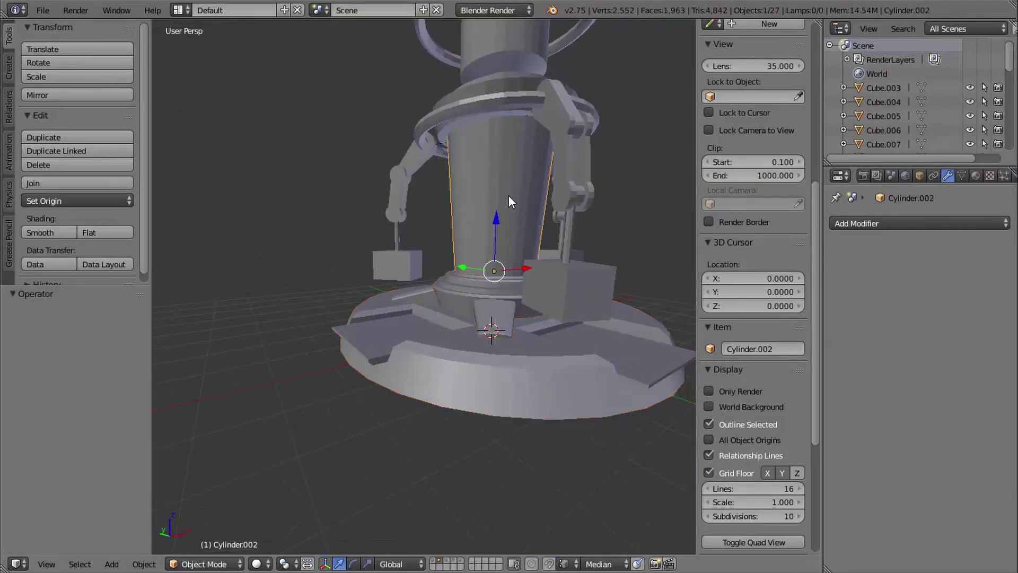
pyautogui.press('KP_Divide')
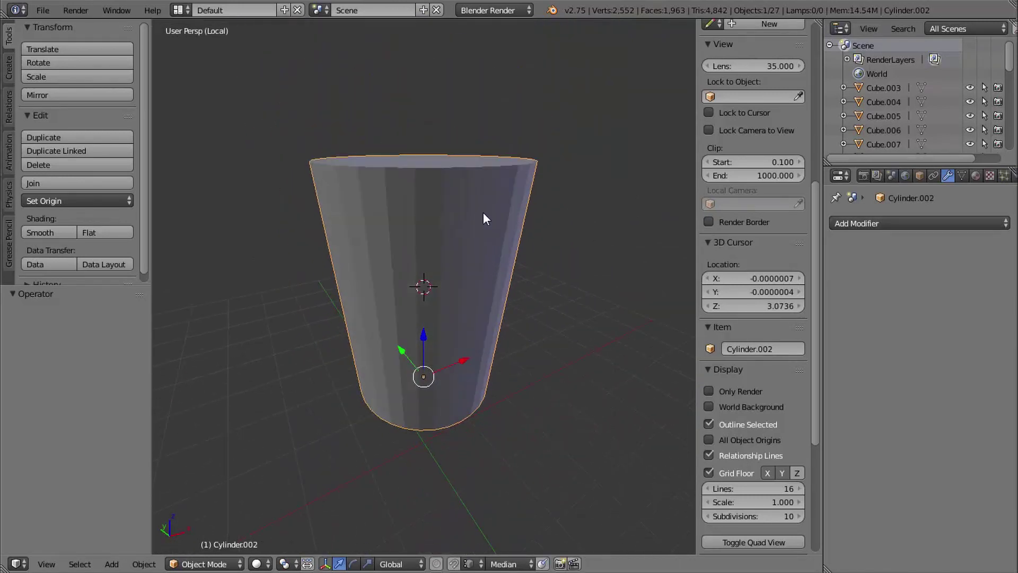
# Step: Delete the top and bottom cap faces of the tapered column
pyautogui.press('Tab')
pyautogui.hotkey('ctrl', 'Tab')
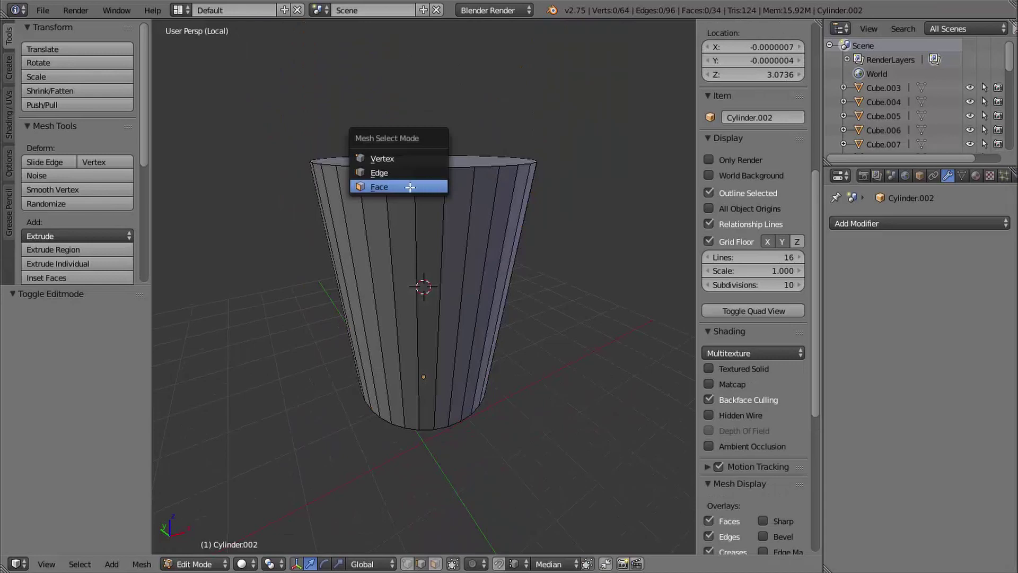
pyautogui.click(410, 186)
pyautogui.rightClick(428, 155)
pyautogui.scroll(4, 473, 254)
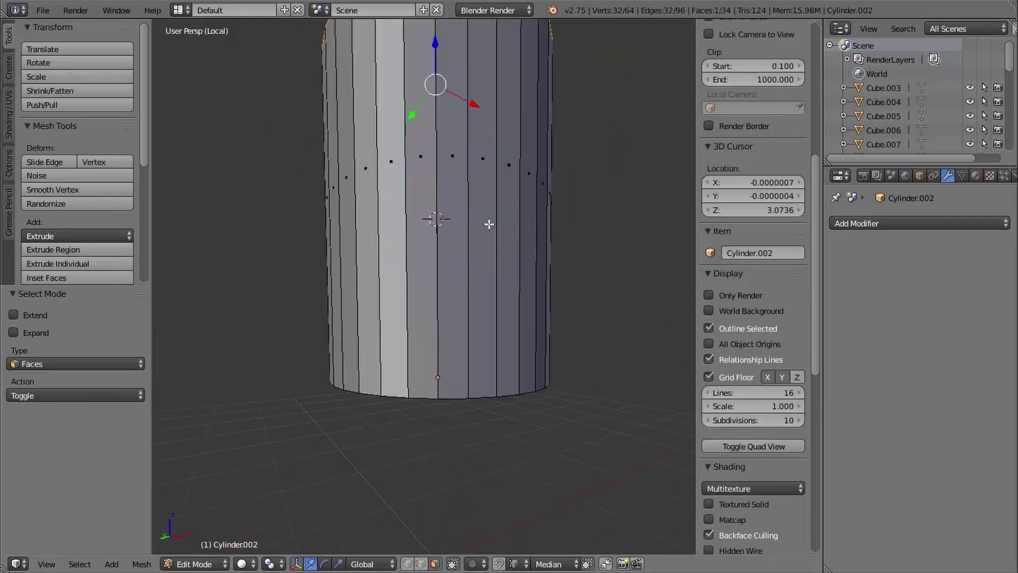
pyautogui.moveTo(489, 224); pyautogui.dragTo(476, 262, button='middle')
pyautogui.keyDown('shift'); pyautogui.rightClick(476, 262); pyautogui.keyUp('shift')
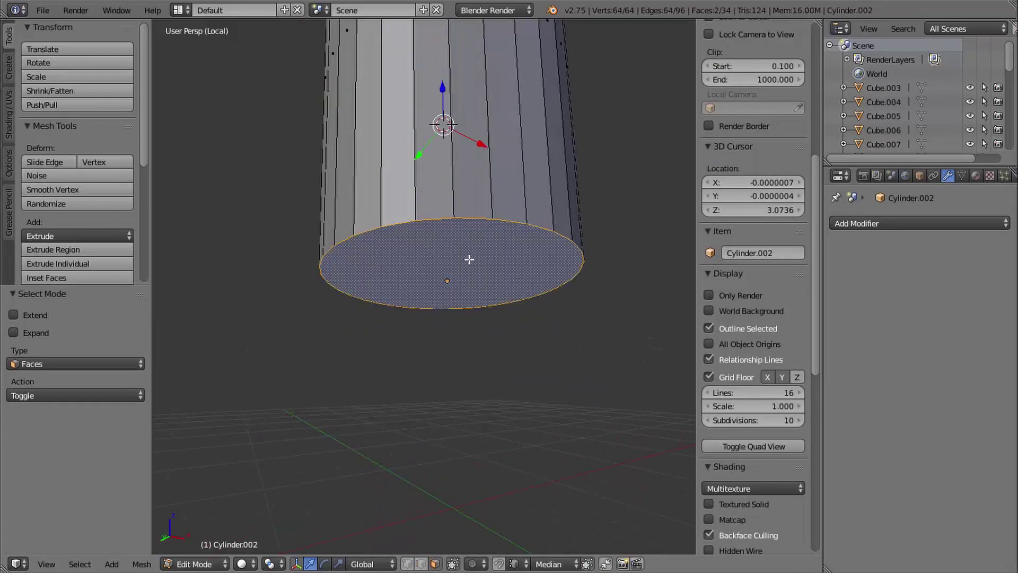
pyautogui.press('x')
pyautogui.click(426, 269)
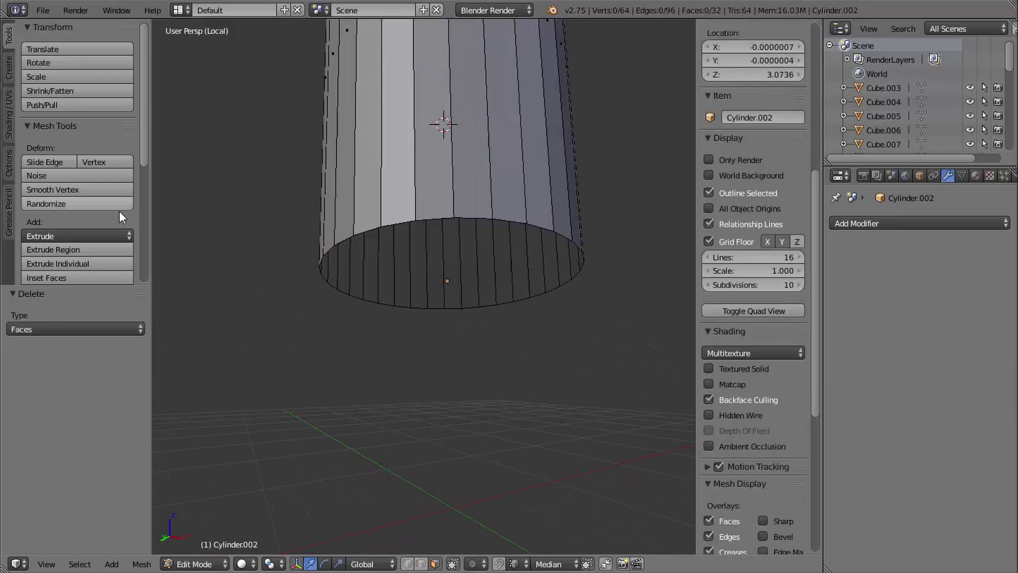
# Step: Leave mesh editing and apply smooth shading to the open tapered column
pyautogui.press('Tab')
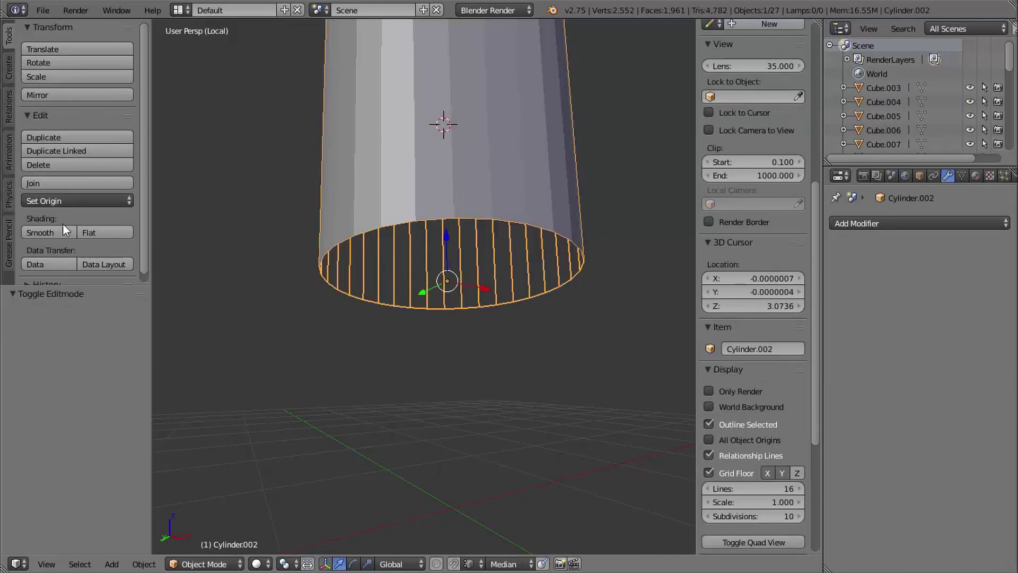
pyautogui.click(45, 232)
pyautogui.scroll(-4, 472, 206)
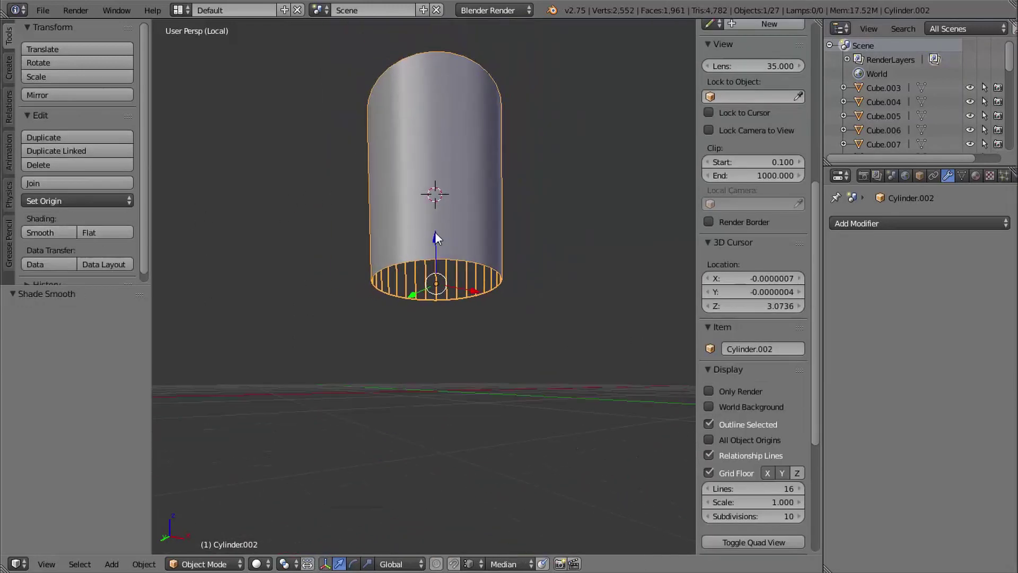
pyautogui.moveTo(434, 236); pyautogui.dragTo(575, 409, button='middle')
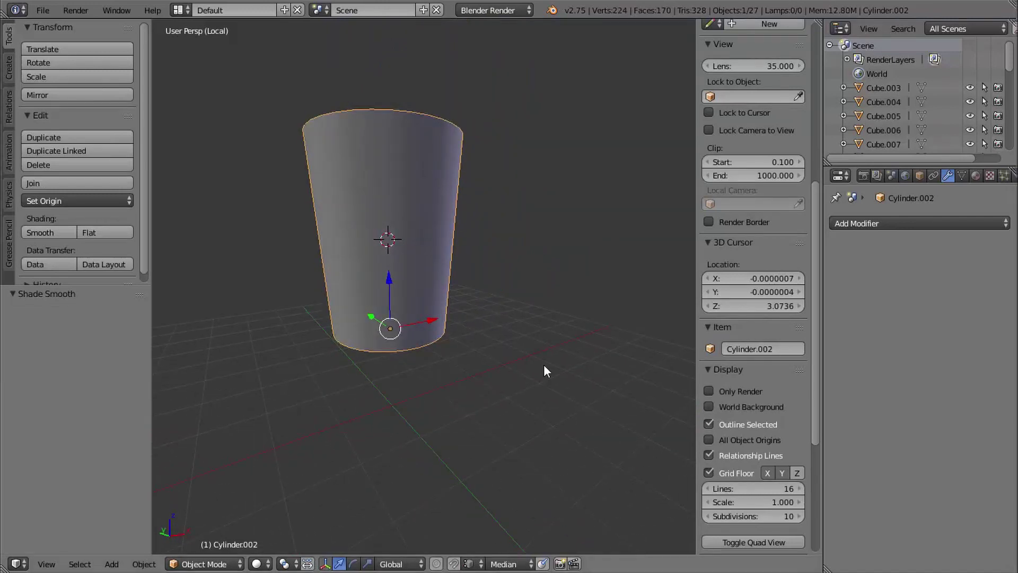
pyautogui.keyDown('ctrl'); pyautogui.moveTo(565, 312); pyautogui.dragTo(554, 236, button='middle'); pyautogui.keyUp('ctrl')
# Step: Isolate the stepped collar above the column in local view and compare it with the reference painting in Photoshop
pyautogui.press('KP_Divide')
pyautogui.rightClick(471, 177)
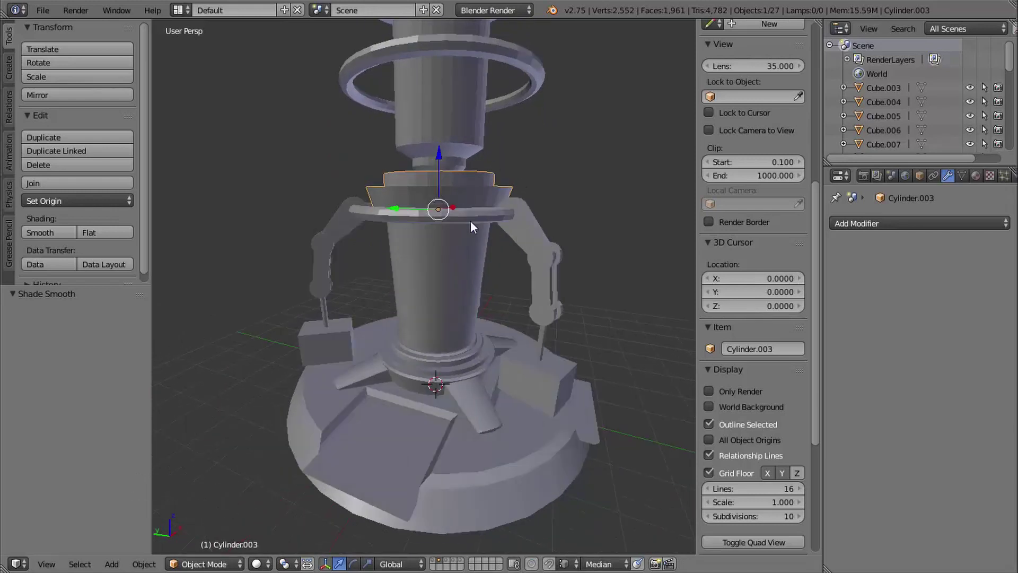
pyautogui.press('KP_Divide')
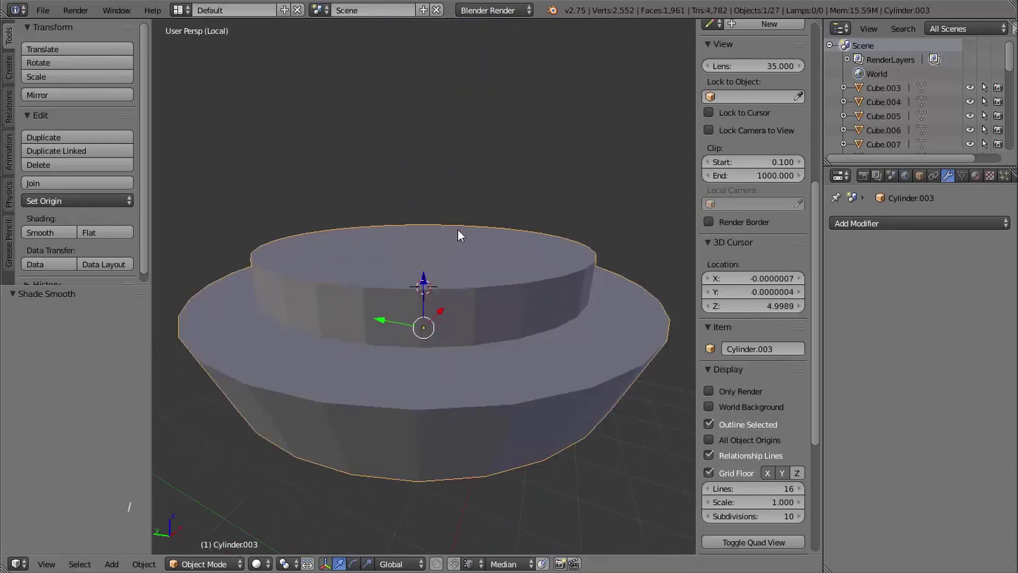
pyautogui.keyDown('ctrl'); pyautogui.moveTo(461, 234); pyautogui.dragTo(440, 273, button='middle'); pyautogui.keyUp('ctrl')
pyautogui.moveTo(440, 273)
pyautogui.keyDown('shift'); pyautogui.mouseDown(button='middle')
pyautogui.moveTo(428, 281)
pyautogui.moveTo(477, 359)
pyautogui.mouseUp(button='middle'); pyautogui.keyUp('shift')
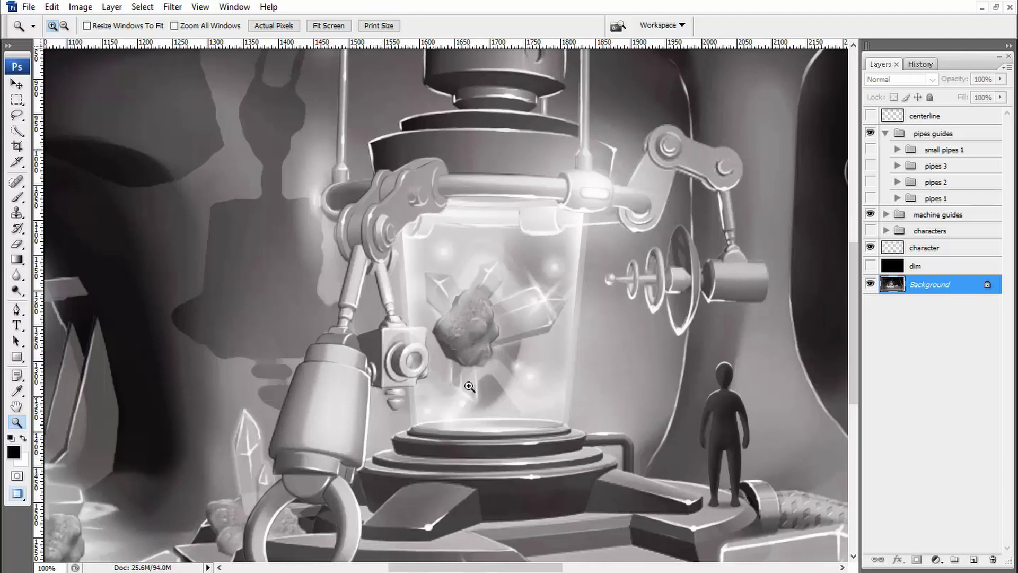
pyautogui.click(524, 291)
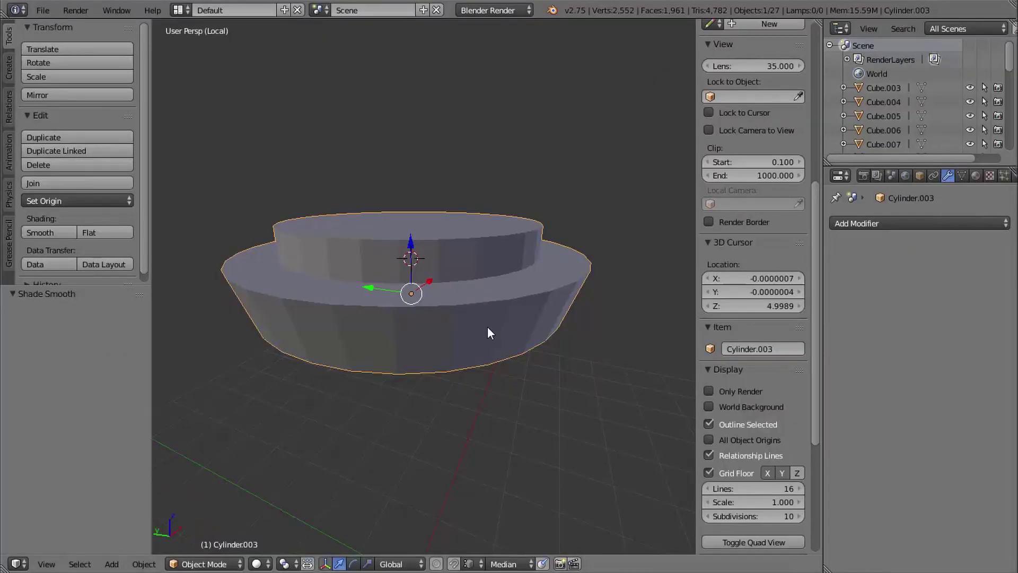
# Step: Bevel the upper and lower outer edge loops of the collar's wide tier by 0.047 with one segment
pyautogui.moveTo(488, 326); pyautogui.dragTo(516, 243, button='middle')
pyautogui.press('Tab')
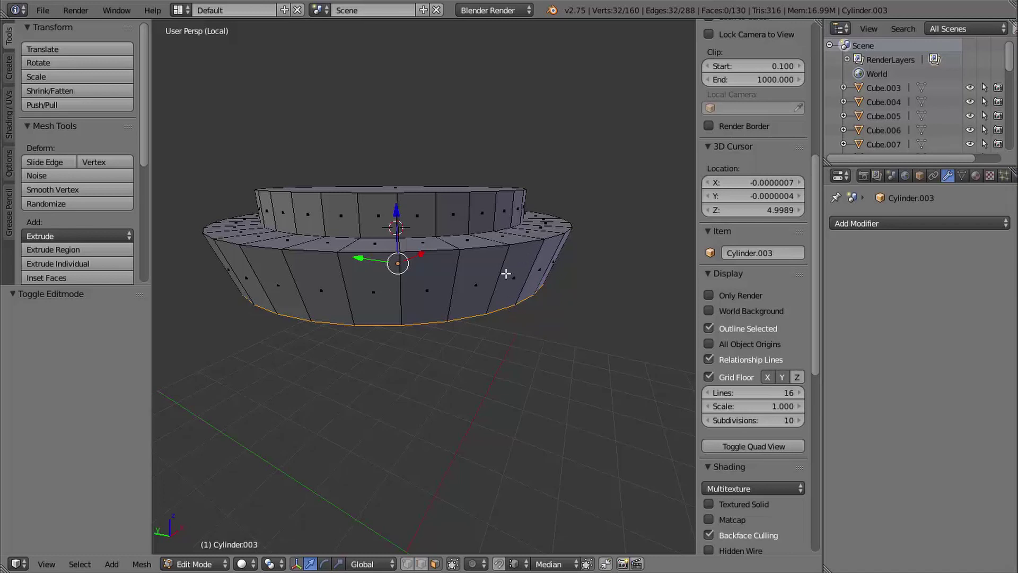
pyautogui.hotkey('ctrl', 'Tab')
pyautogui.click(496, 256)
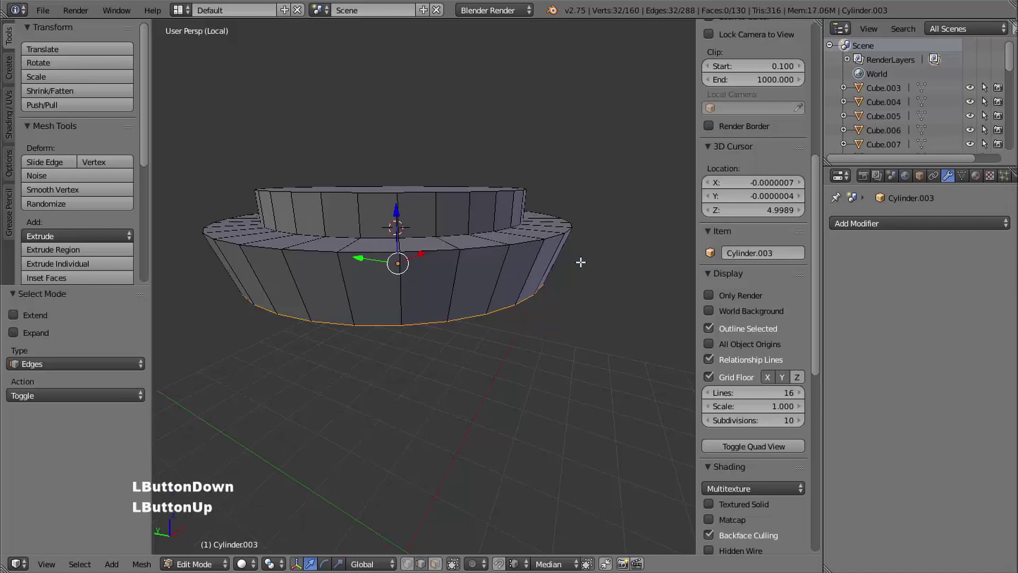
pyautogui.keyDown('alt'); pyautogui.rightClick(521, 241); pyautogui.keyUp('alt')
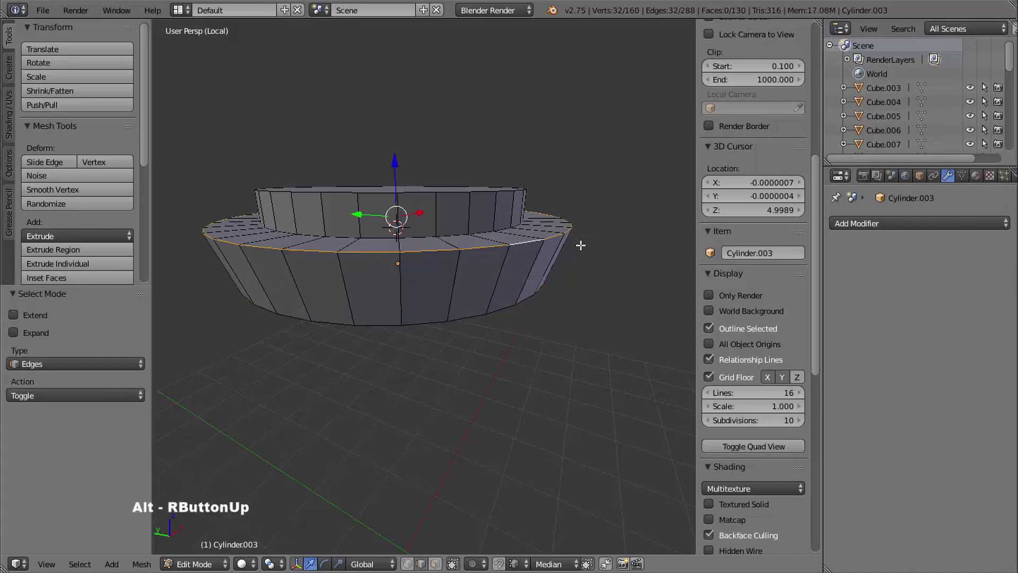
pyautogui.keyDown('alt'); pyautogui.keyDown('shift'); pyautogui.rightClick(500, 306); pyautogui.keyUp('shift'); pyautogui.keyUp('alt')
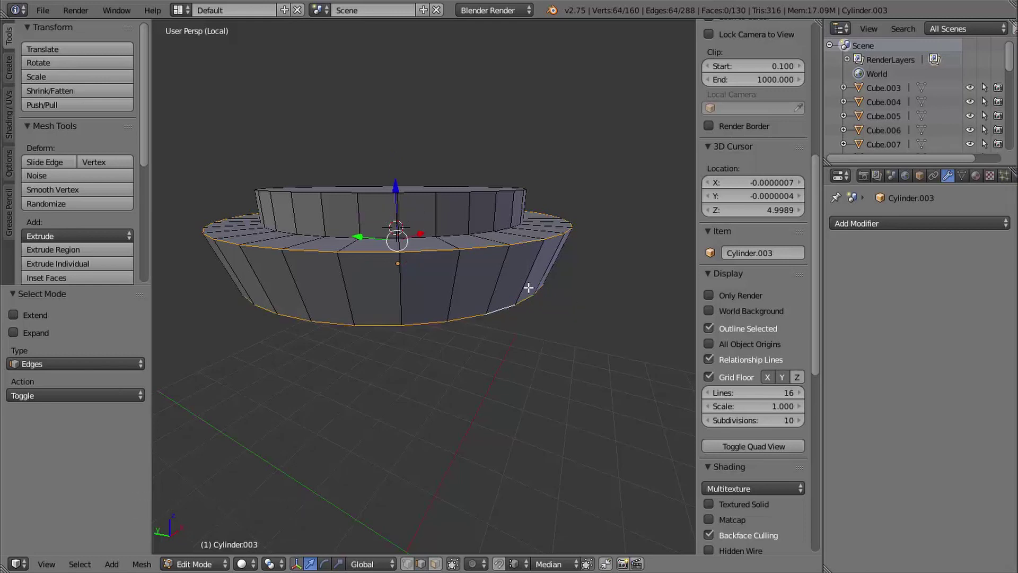
pyautogui.hotkey('ctrl', 'b')
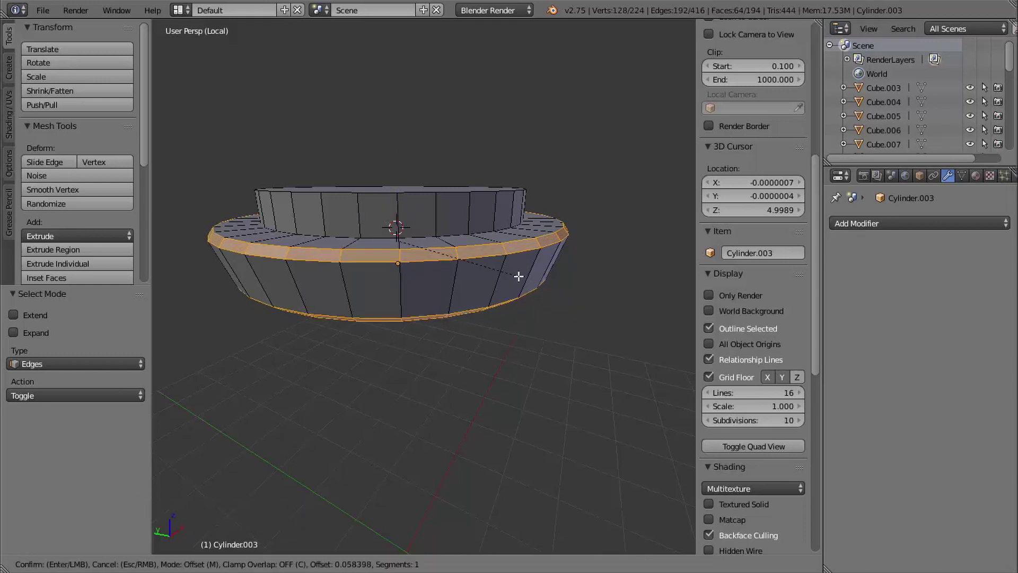
pyautogui.keyDown('shift'); pyautogui.click(519, 277); pyautogui.keyUp('shift')
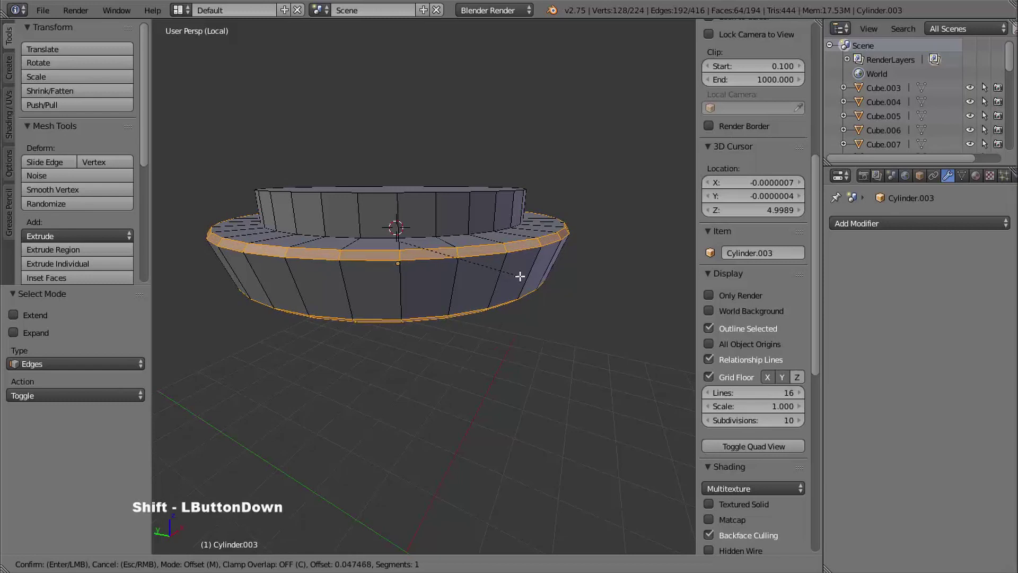
pyautogui.moveTo(509, 276); pyautogui.dragTo(471, 336, button='middle')
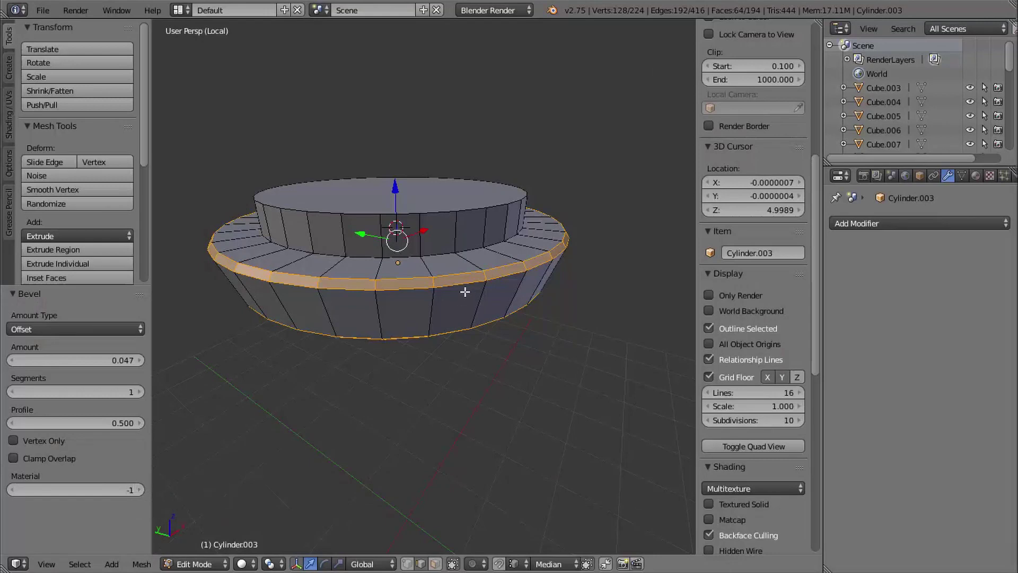
# Step: Scale the edge loop at the foot of the collar's upper tier to 0.956 so its wall tapers inward
pyautogui.keyDown('alt'); pyautogui.rightClick(440, 255); pyautogui.keyUp('alt')
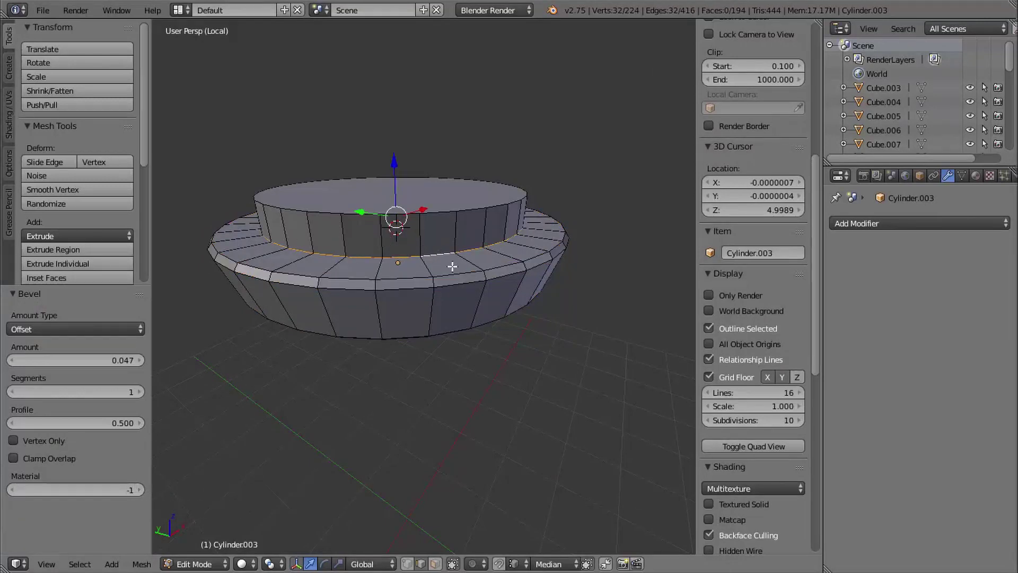
pyautogui.press('KP_1')
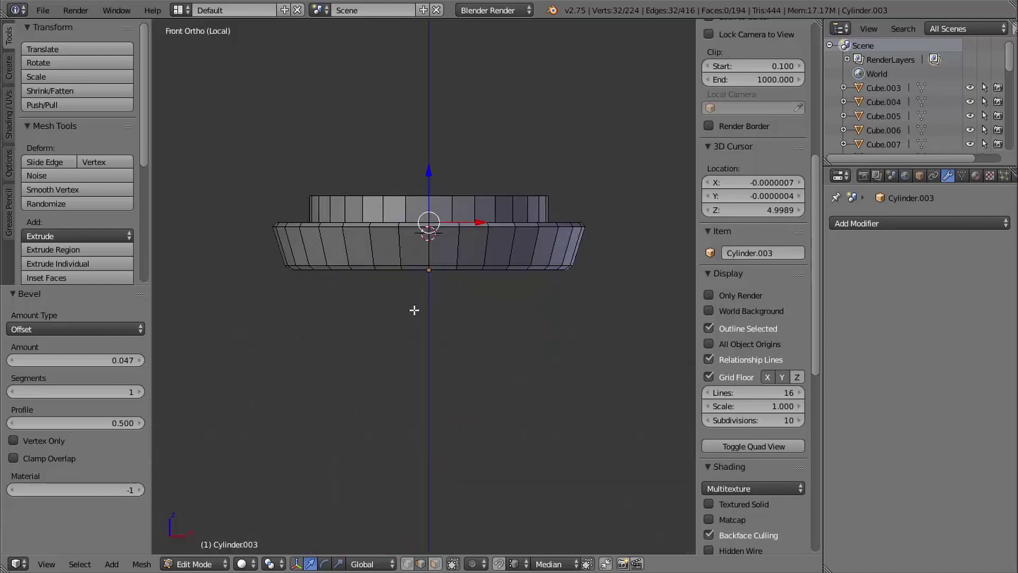
pyautogui.keyDown('shift'); pyautogui.moveTo(414, 310); pyautogui.dragTo(417, 322, button='middle'); pyautogui.keyUp('shift')
pyautogui.press('s')
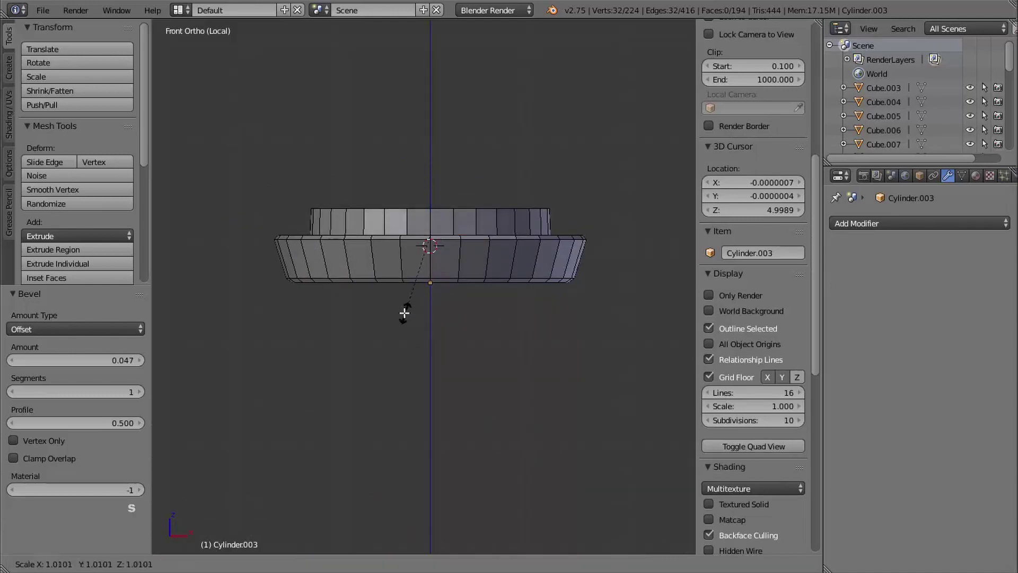
pyautogui.press('shift')
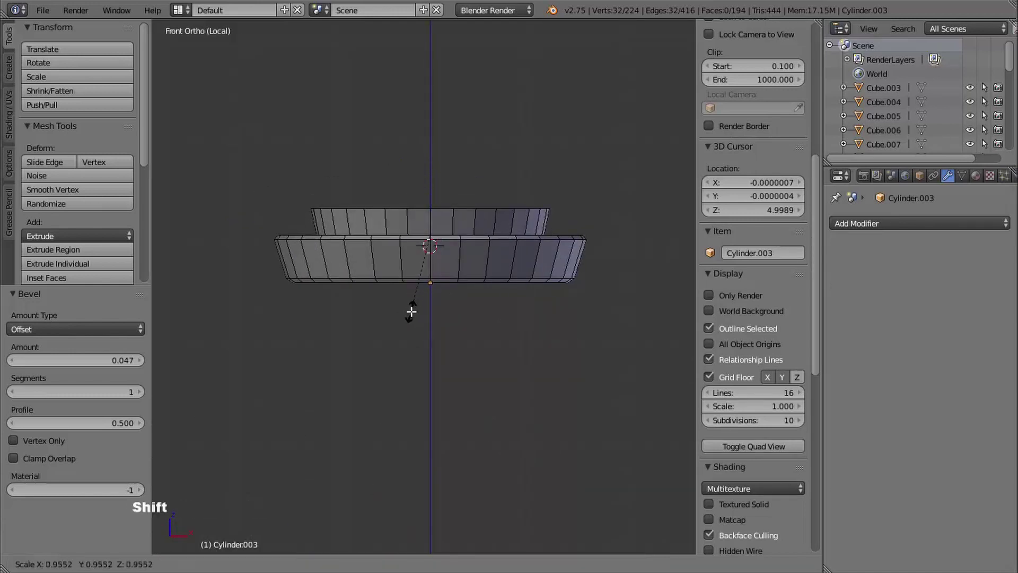
pyautogui.keyDown('shift'); pyautogui.click(411, 312); pyautogui.keyUp('shift')
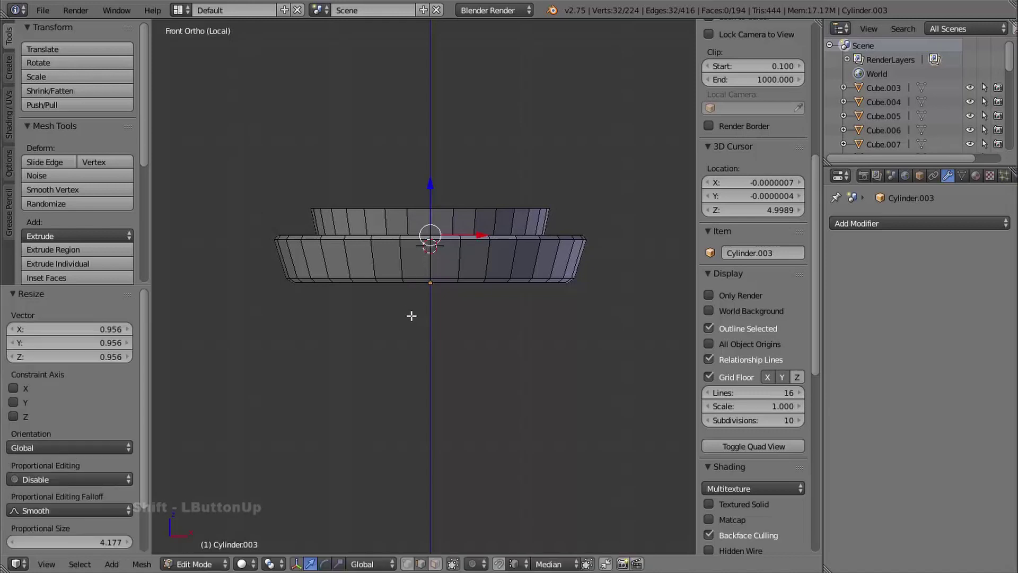
pyautogui.moveTo(411, 316); pyautogui.dragTo(425, 348, button='middle')
pyautogui.moveTo(425, 348); pyautogui.dragTo(421, 280, button='middle')
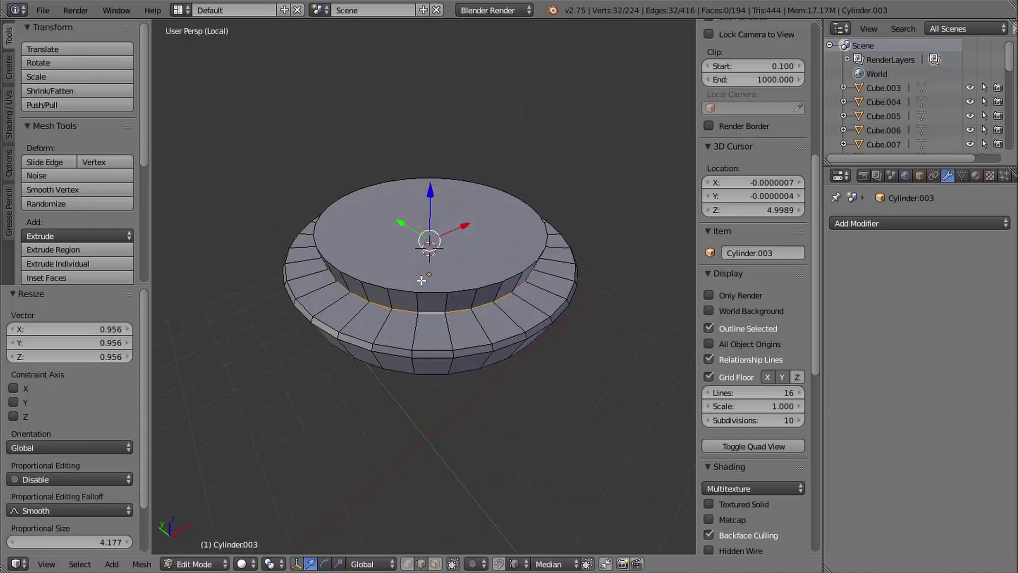
pyautogui.keyDown('shift'); pyautogui.moveTo(476, 215); pyautogui.dragTo(447, 212, button='middle'); pyautogui.keyUp('shift')
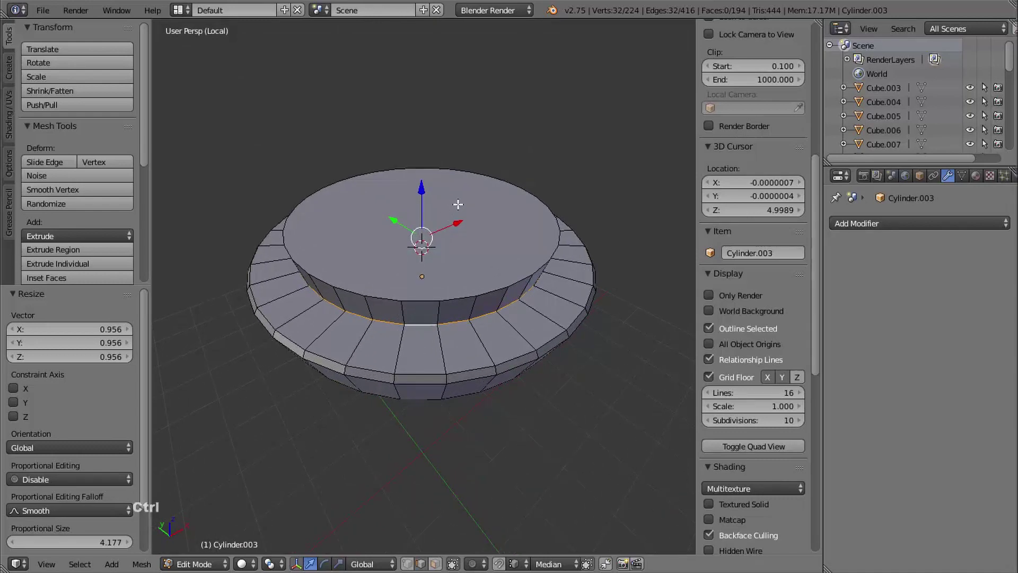
# Step: Poke the collar's round top face into a fan of triangles meeting at its center
pyautogui.hotkey('ctrl', 'Tab')
pyautogui.click(447, 219)
pyautogui.rightClick(447, 209)
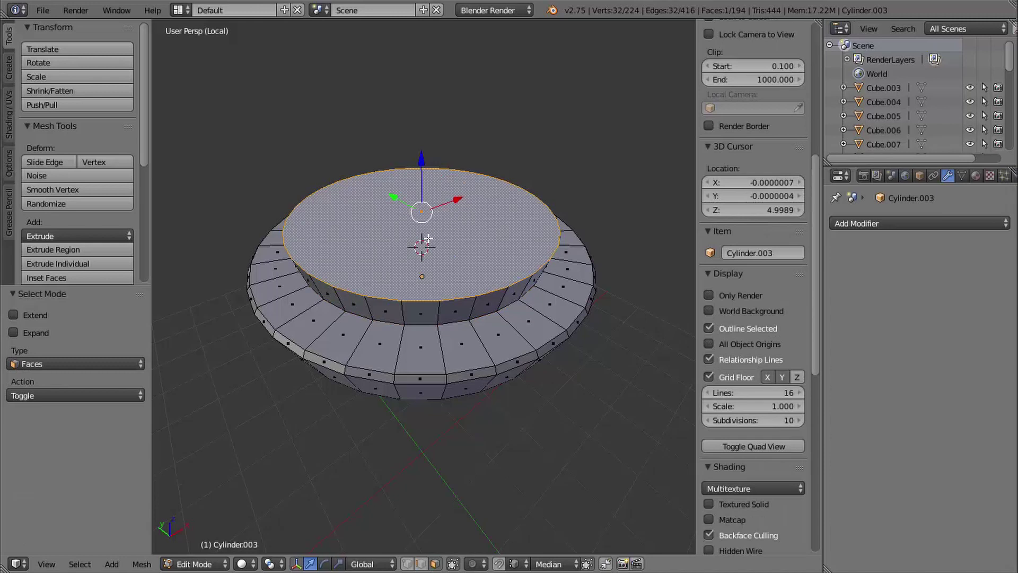
pyautogui.hotkey('ctrl', 'f')
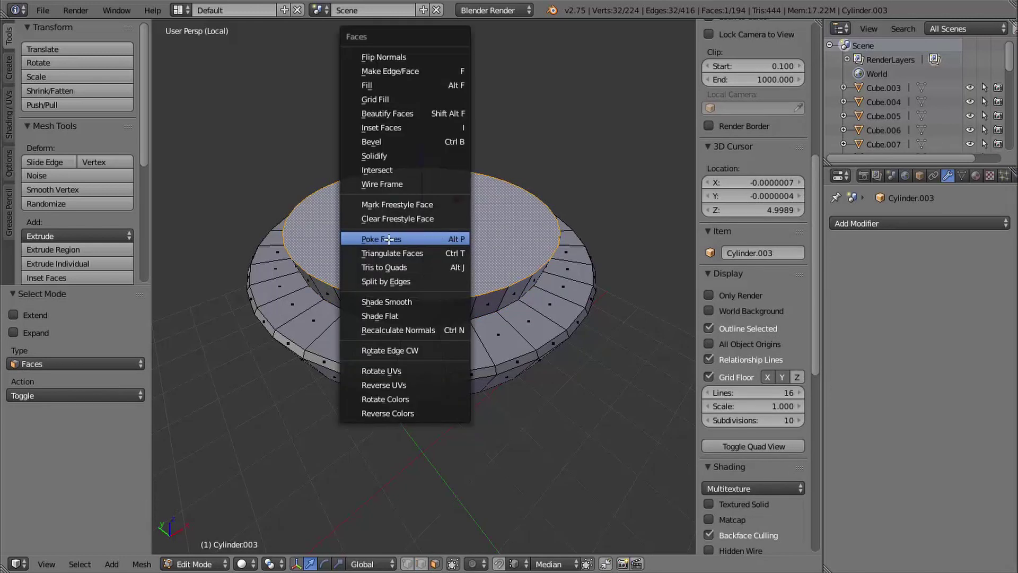
pyautogui.click(435, 240)
pyautogui.moveTo(473, 231); pyautogui.dragTo(406, 210, button='middle')
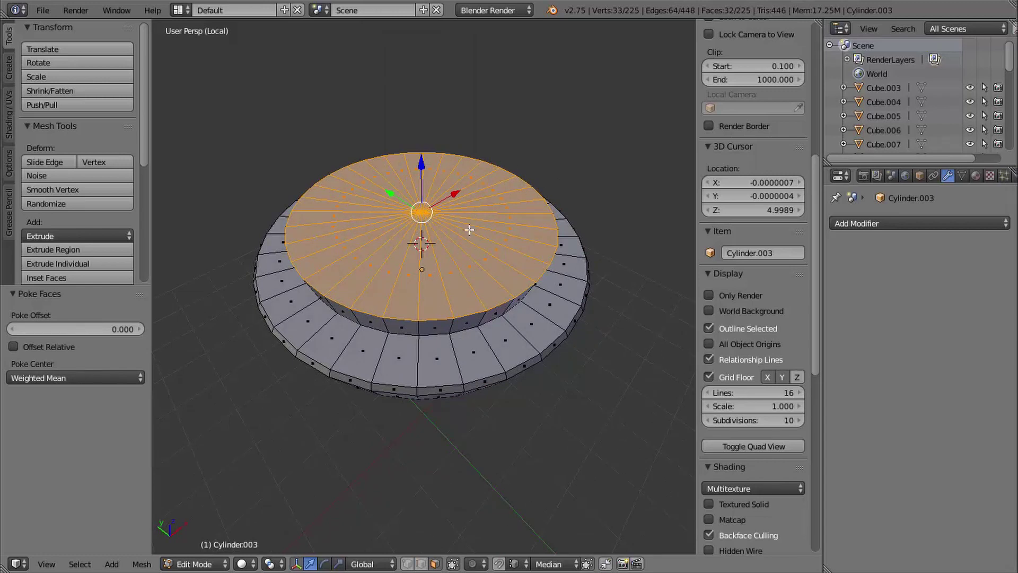
# Step: Bevel the outer edge loop of the collar's round top face by 0.041 with one segment
pyautogui.hotkey('ctrl', 'Tab')
pyautogui.click(442, 232)
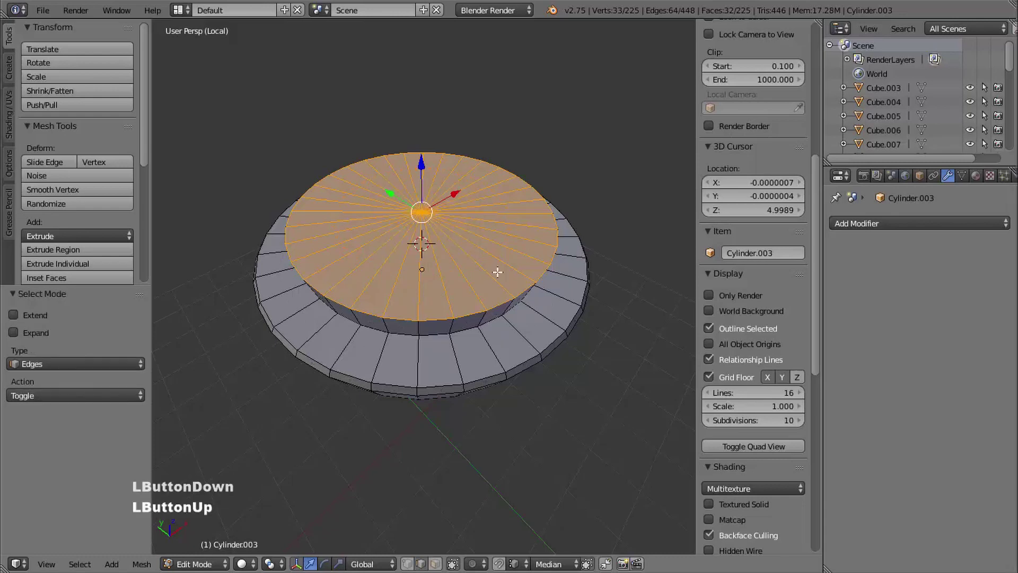
pyautogui.moveTo(495, 272); pyautogui.dragTo(520, 275, button='middle')
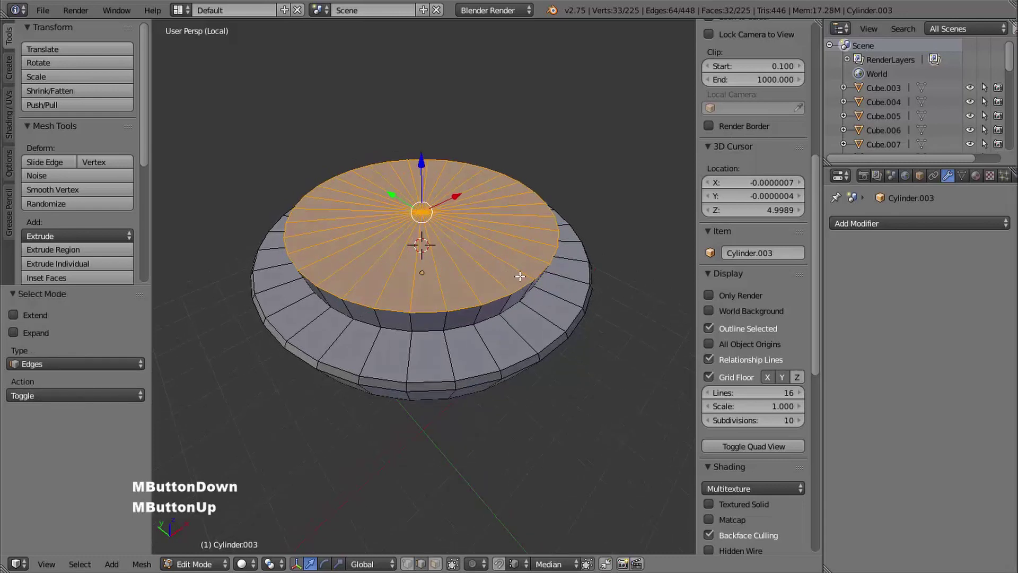
pyautogui.keyDown('alt'); pyautogui.rightClick(492, 301); pyautogui.keyUp('alt')
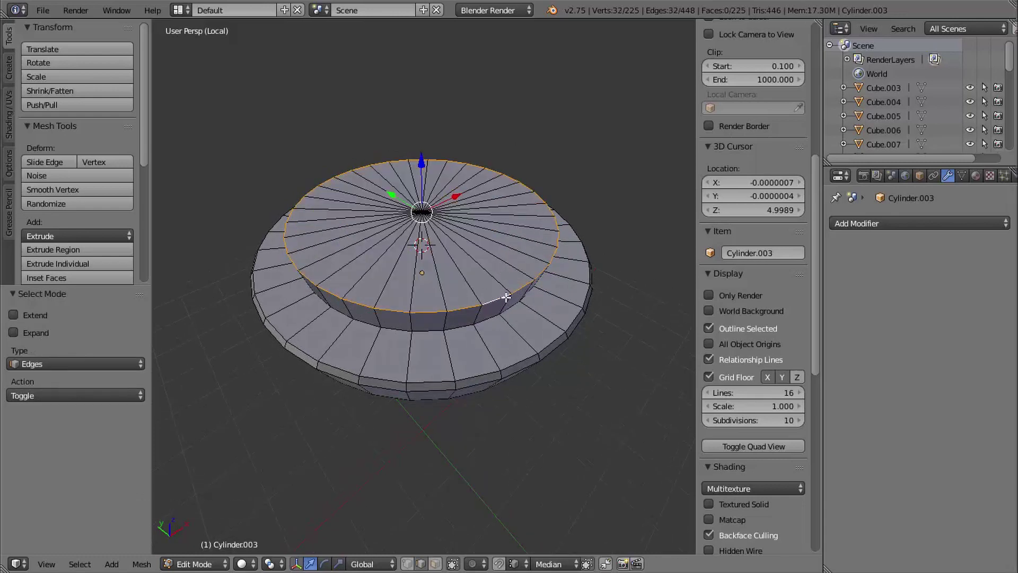
pyautogui.moveTo(506, 297); pyautogui.dragTo(544, 284, button='middle')
pyautogui.hotkey('ctrl', 'b')
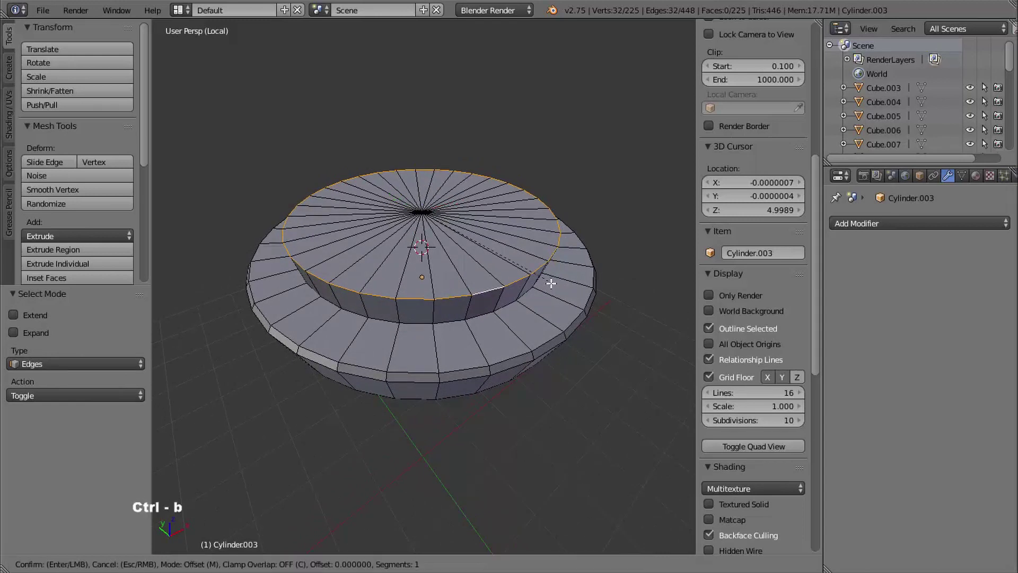
pyautogui.press('shift')
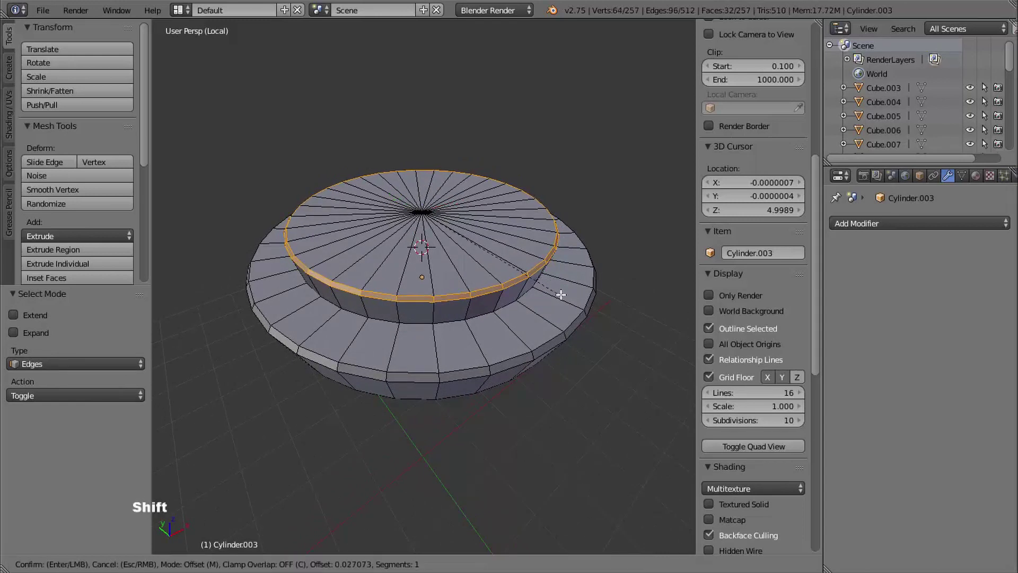
pyautogui.keyDown('shift'); pyautogui.click(571, 300); pyautogui.keyUp('shift')
pyautogui.moveTo(575, 303)
pyautogui.mouseDown(button='middle')
pyautogui.moveTo(528, 286)
pyautogui.moveTo(533, 332)
pyautogui.moveTo(559, 313)
pyautogui.mouseUp(button='middle')
# Step: Mark the edge loops bordering all the collar's bevels and the loop at the upper tier's foot as sharp
pyautogui.moveTo(496, 292); pyautogui.dragTo(535, 261, button='middle')
pyautogui.keyDown('alt'); pyautogui.rightClick(474, 258); pyautogui.keyUp('alt')
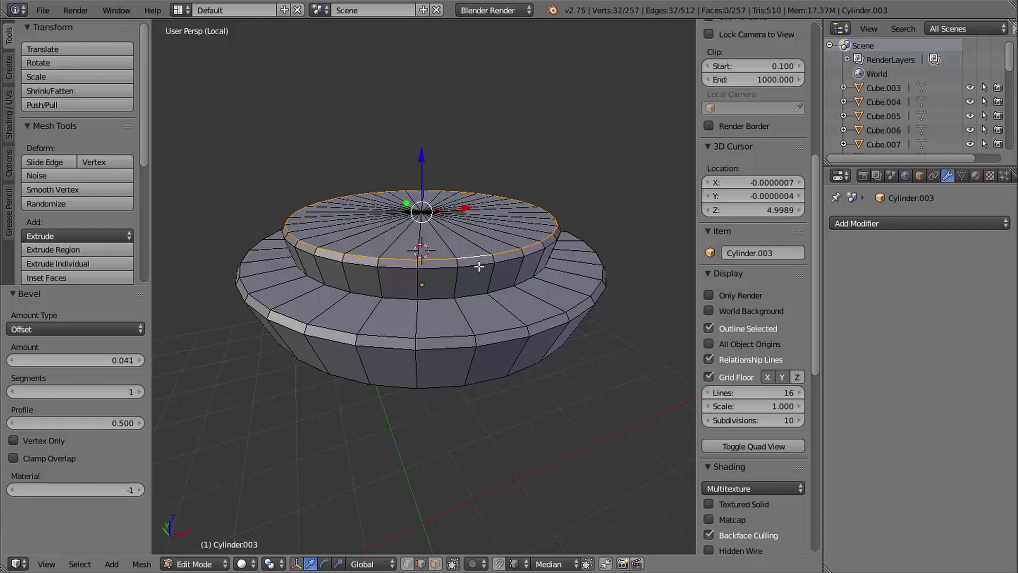
pyautogui.keyDown('alt'); pyautogui.keyDown('shift'); pyautogui.rightClick(517, 259); pyautogui.keyUp('shift'); pyautogui.keyUp('alt')
pyautogui.keyDown('alt'); pyautogui.keyDown('shift'); pyautogui.rightClick(517, 335); pyautogui.keyUp('shift'); pyautogui.keyUp('alt')
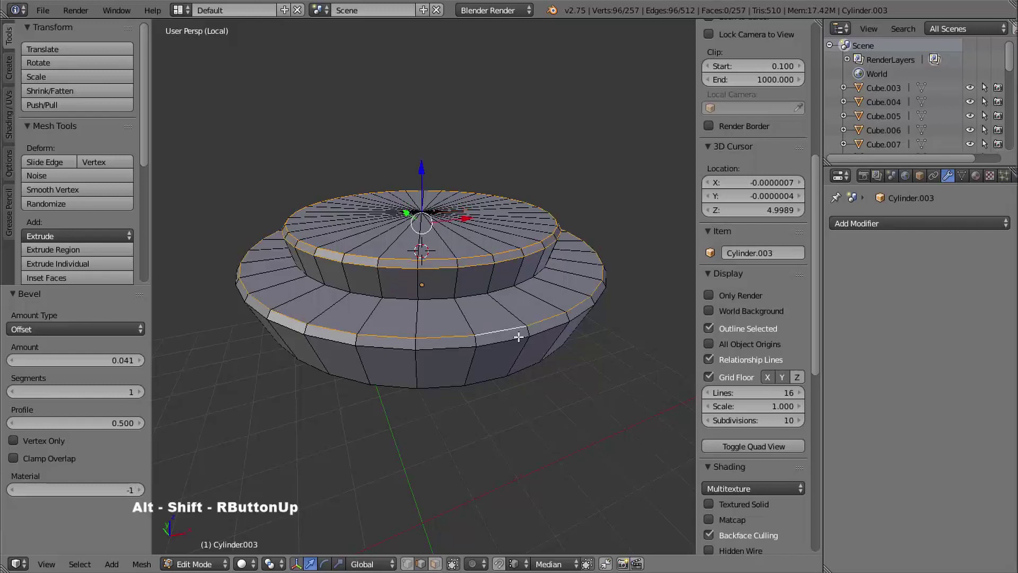
pyautogui.keyDown('alt'); pyautogui.keyDown('shift'); pyautogui.rightClick(513, 343); pyautogui.keyUp('shift'); pyautogui.keyUp('alt')
pyautogui.moveTo(527, 375); pyautogui.dragTo(541, 257, button='middle')
pyautogui.keyDown('alt'); pyautogui.keyDown('shift'); pyautogui.rightClick(481, 283); pyautogui.keyUp('shift'); pyautogui.keyUp('alt')
pyautogui.keyDown('alt'); pyautogui.keyDown('shift'); pyautogui.rightClick(496, 256); pyautogui.keyUp('shift'); pyautogui.keyUp('alt')
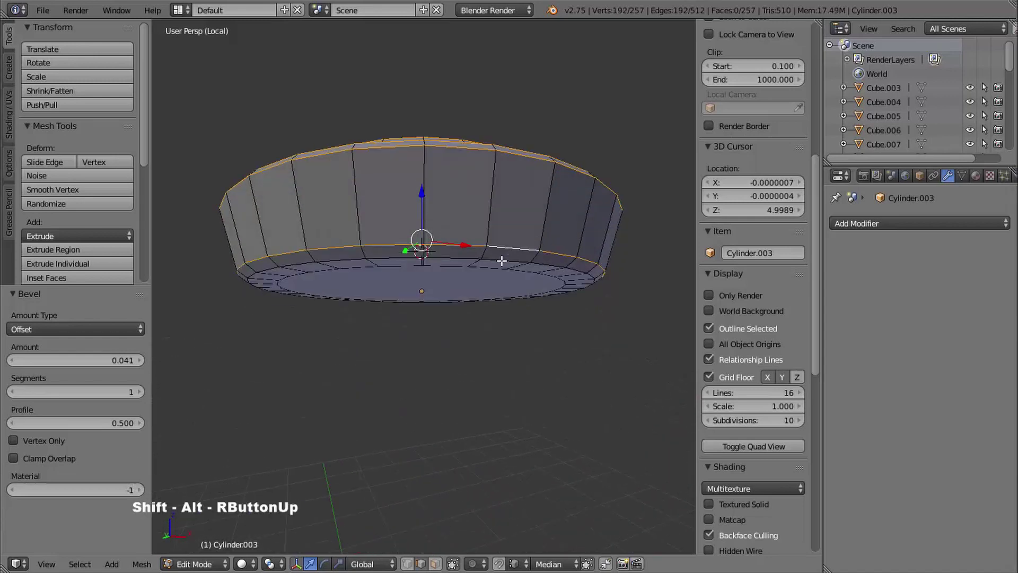
pyautogui.keyDown('alt'); pyautogui.keyDown('shift'); pyautogui.rightClick(501, 260); pyautogui.keyUp('shift'); pyautogui.keyUp('alt')
pyautogui.hotkey('ctrl', 'e')
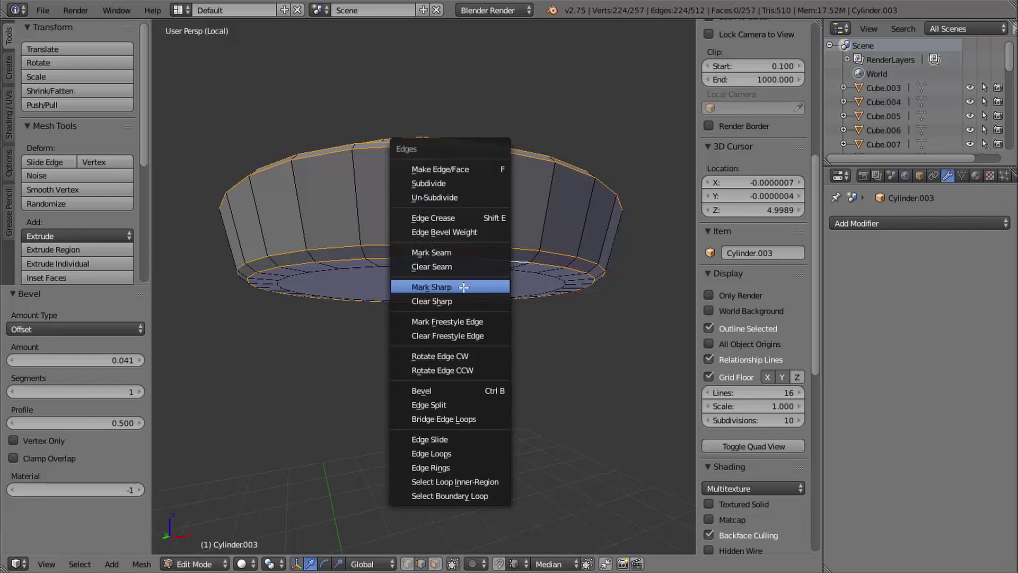
pyautogui.click(445, 287)
pyautogui.moveTo(490, 289); pyautogui.dragTo(454, 307, button='middle')
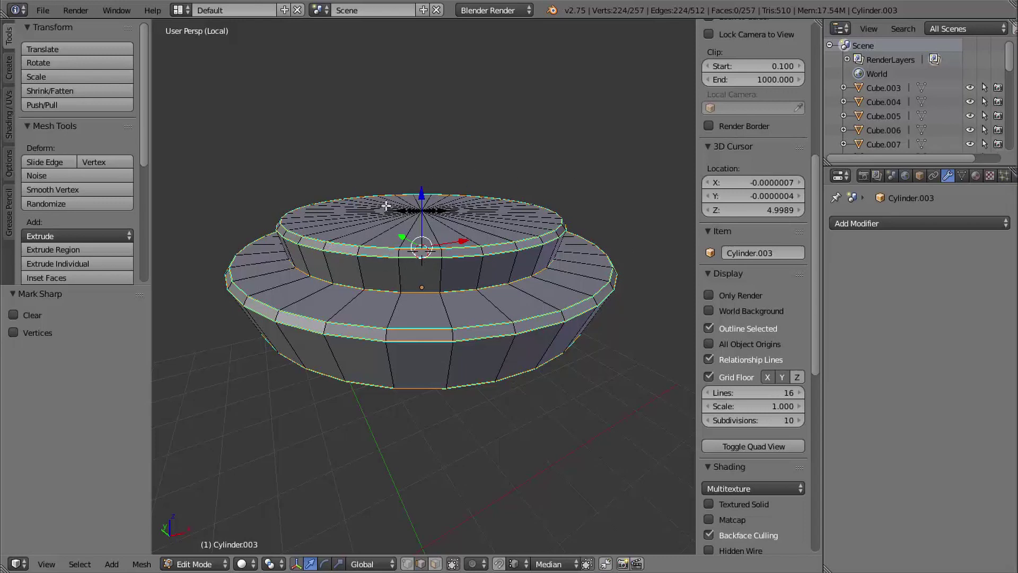
# Step: Shade the collar smooth and enable Auto Smooth for its normals
pyautogui.press('Tab')
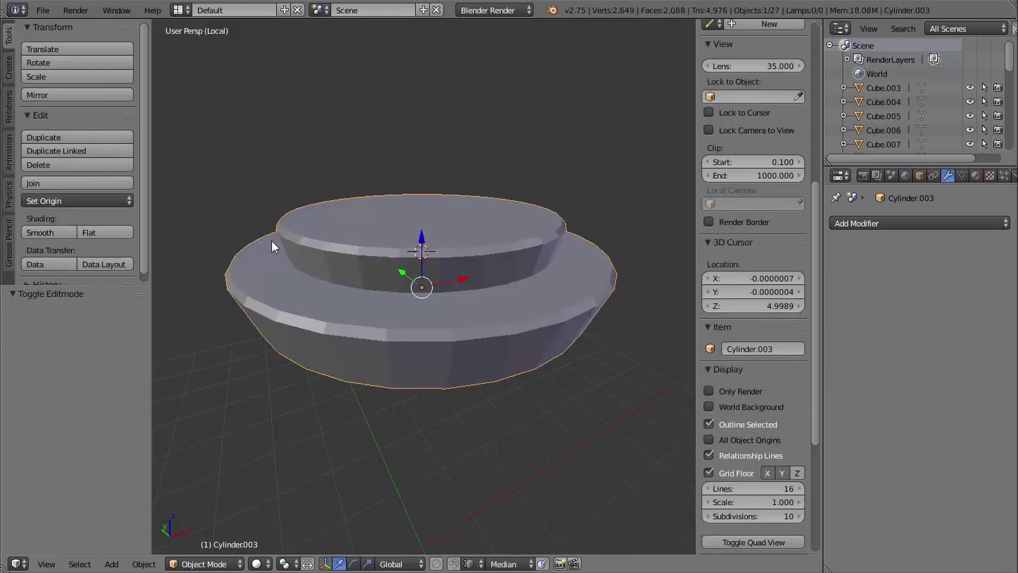
pyautogui.click(42, 233)
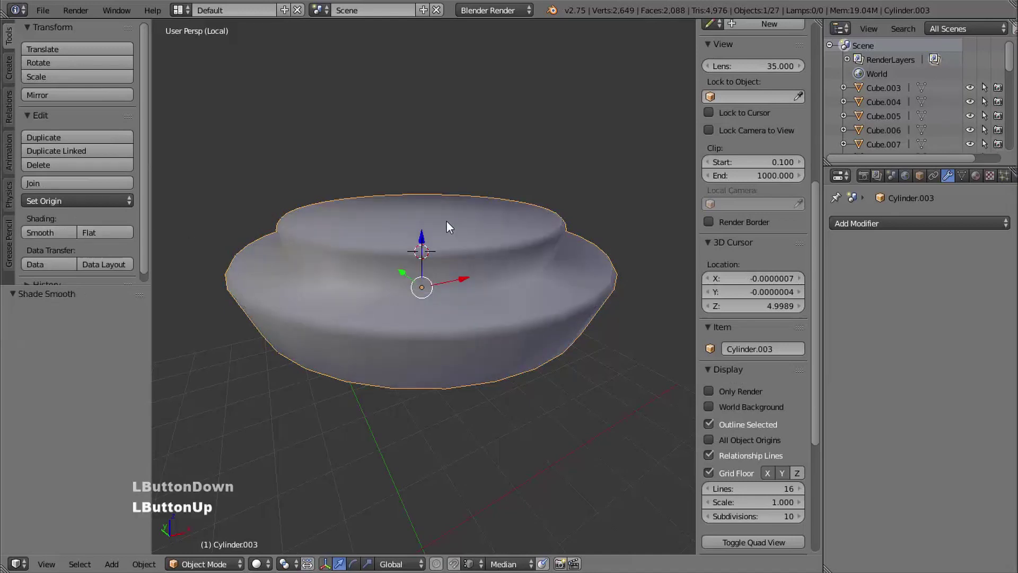
pyautogui.click(962, 175)
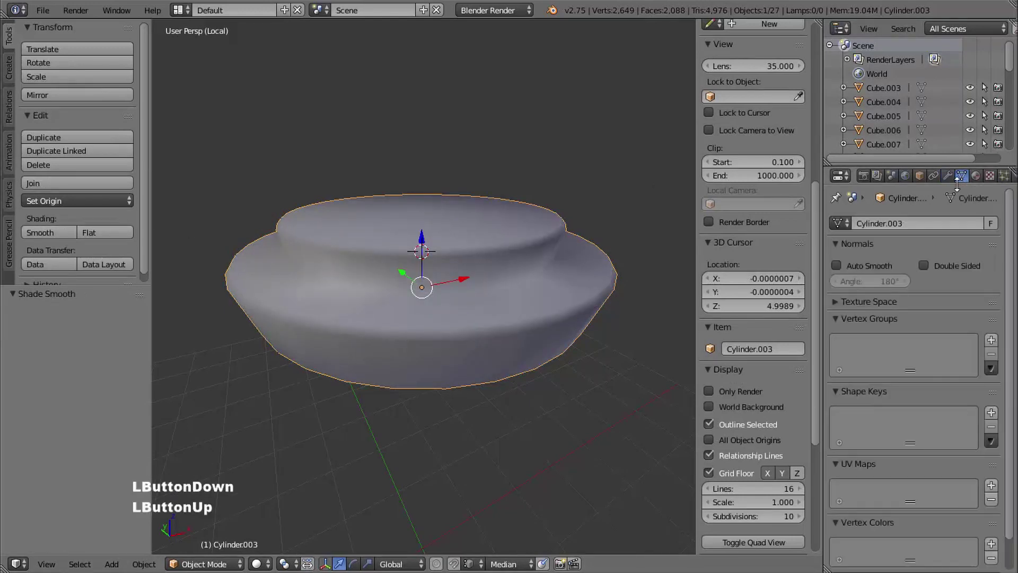
pyautogui.click(837, 265)
pyautogui.moveTo(606, 326)
pyautogui.mouseDown(button='middle')
pyautogui.moveTo(541, 346)
pyautogui.moveTo(593, 264)
pyautogui.moveTo(572, 354)
pyautogui.moveTo(525, 365)
pyautogui.moveTo(518, 352)
pyautogui.moveTo(554, 358)
pyautogui.moveTo(559, 253)
pyautogui.moveTo(540, 324)
pyautogui.moveTo(555, 303)
pyautogui.mouseUp(button='middle')
# Step: Return to the full scene and isolate the small ring directly above the collar in local view
pyautogui.press('KP_Divide')
pyautogui.keyDown('ctrl'); pyautogui.moveTo(554, 303); pyautogui.dragTo(494, 266, button='middle'); pyautogui.keyUp('ctrl')
pyautogui.rightClick(476, 266)
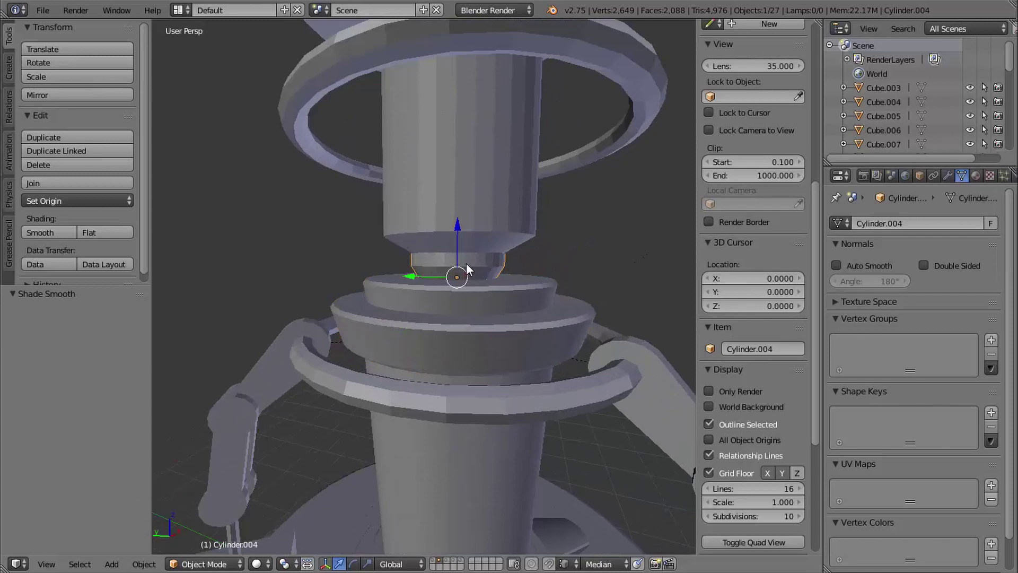
pyautogui.press('KP_Divide')
pyautogui.moveTo(501, 324)
pyautogui.keyDown('ctrl'); pyautogui.mouseDown(button='middle')
pyautogui.moveTo(507, 298)
pyautogui.moveTo(501, 308)
pyautogui.mouseUp(button='middle'); pyautogui.keyUp('ctrl')
pyautogui.moveTo(491, 352); pyautogui.dragTo(477, 297, button='middle')
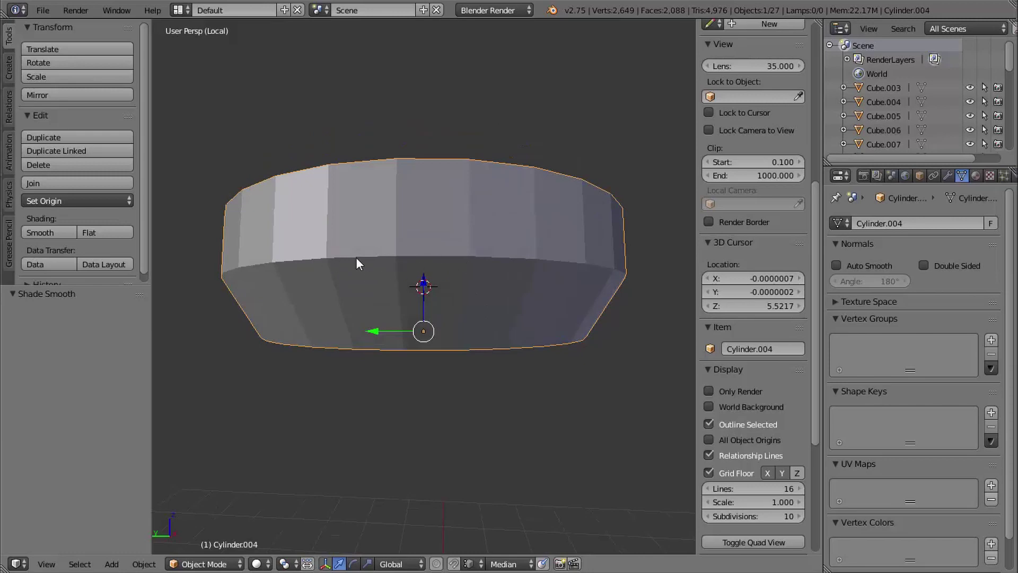
# Step: Delete the small ring's upper and lower cap faces, leaving only its side walls
pyautogui.press('Tab')
pyautogui.moveTo(364, 279); pyautogui.dragTo(389, 273, button='middle')
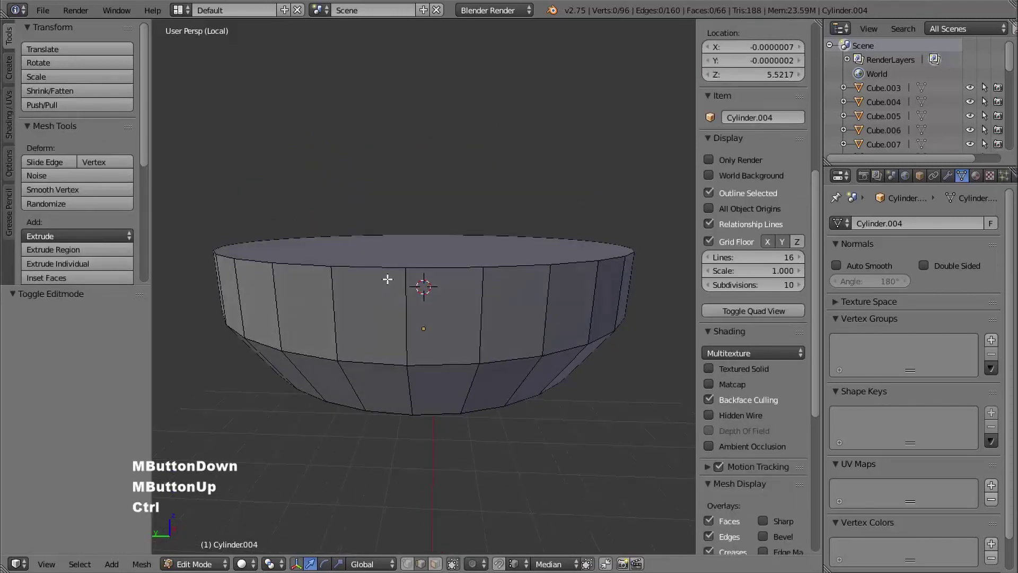
pyautogui.hotkey('ctrl', 'Tab')
pyautogui.click(359, 285)
pyautogui.rightClick(424, 239)
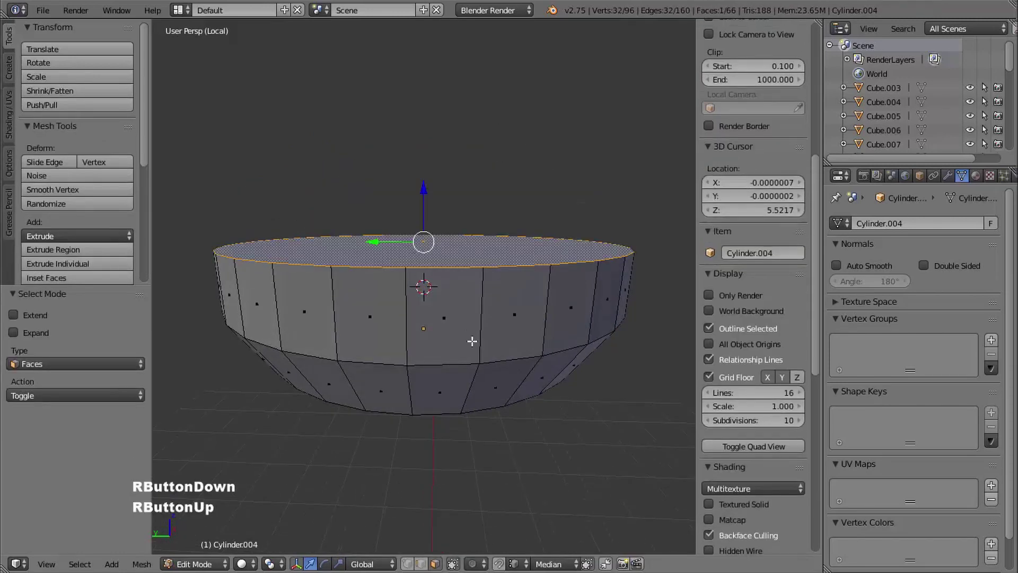
pyautogui.moveTo(424, 239); pyautogui.dragTo(446, 318, button='middle')
pyautogui.keyDown('shift'); pyautogui.rightClick(446, 321); pyautogui.keyUp('shift')
pyautogui.press('x')
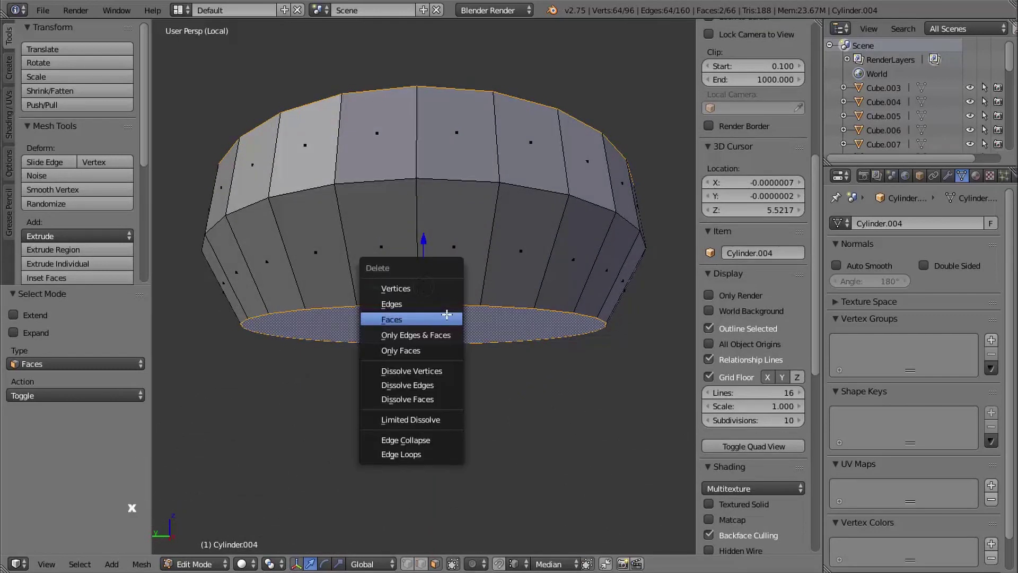
pyautogui.click(422, 318)
pyautogui.moveTo(421, 284); pyautogui.dragTo(462, 309, button='middle')
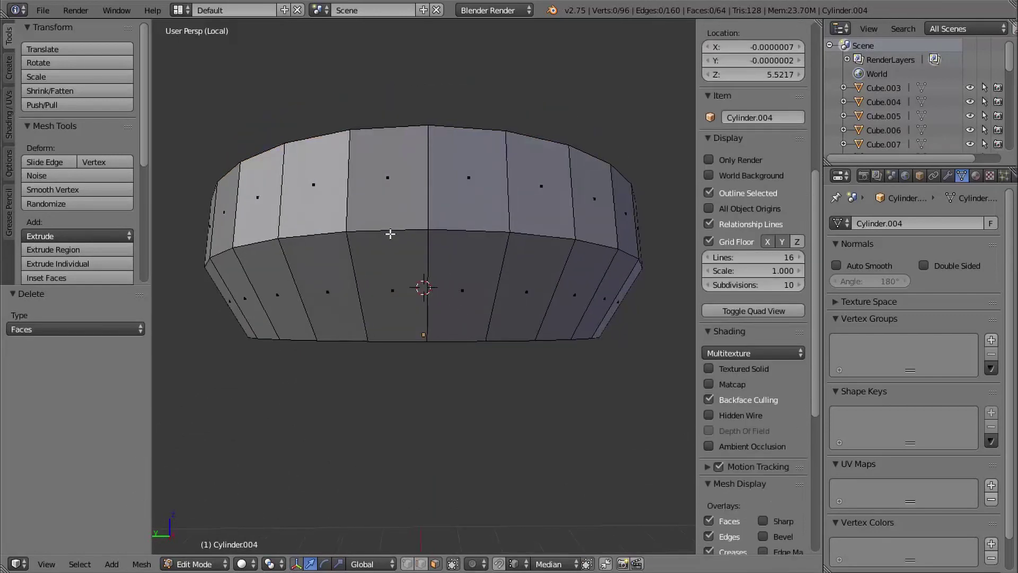
# Step: Mark the edge loop between the small ring's upright wall and its tapered lower wall as sharp
pyautogui.hotkey('ctrl', 'Tab')
pyautogui.click(386, 221)
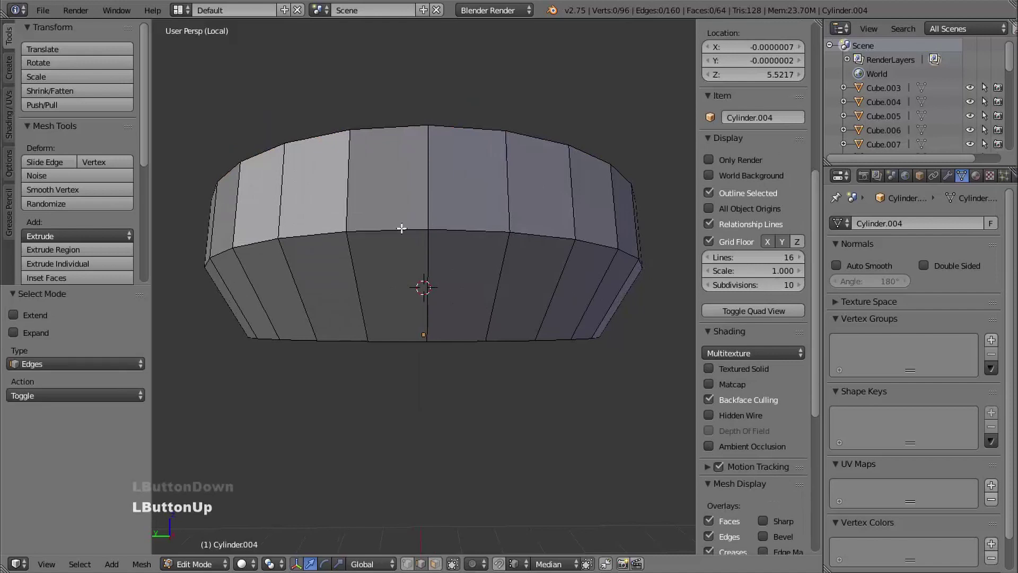
pyautogui.keyDown('alt'); pyautogui.rightClick(388, 229); pyautogui.keyUp('alt')
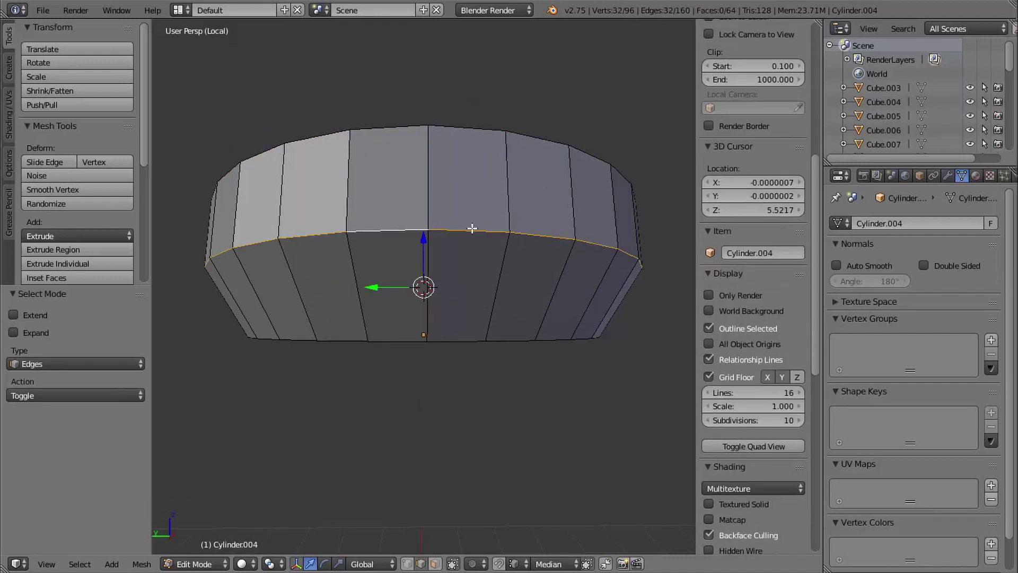
pyautogui.hotkey('ctrl', 'e')
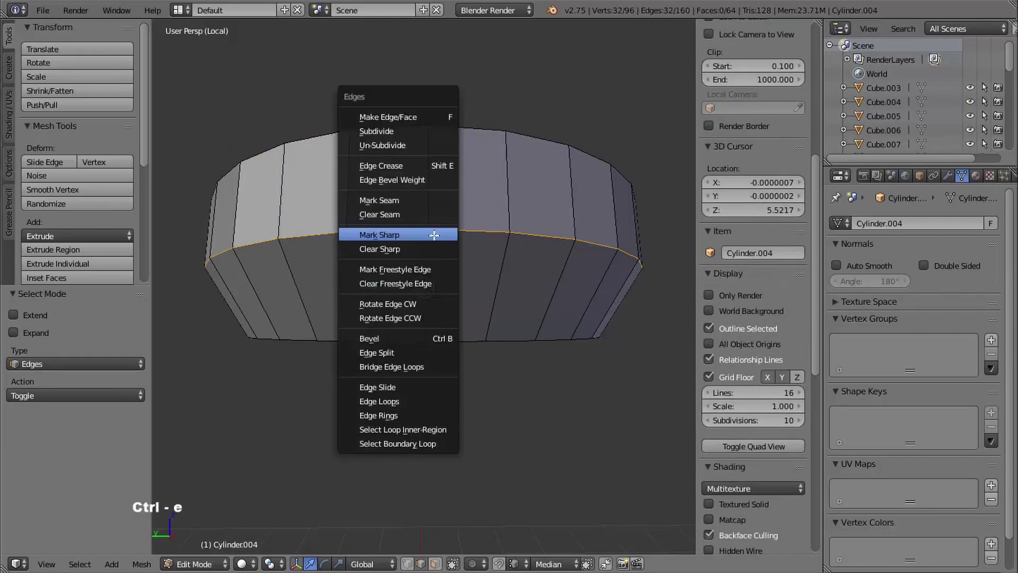
pyautogui.click(421, 232)
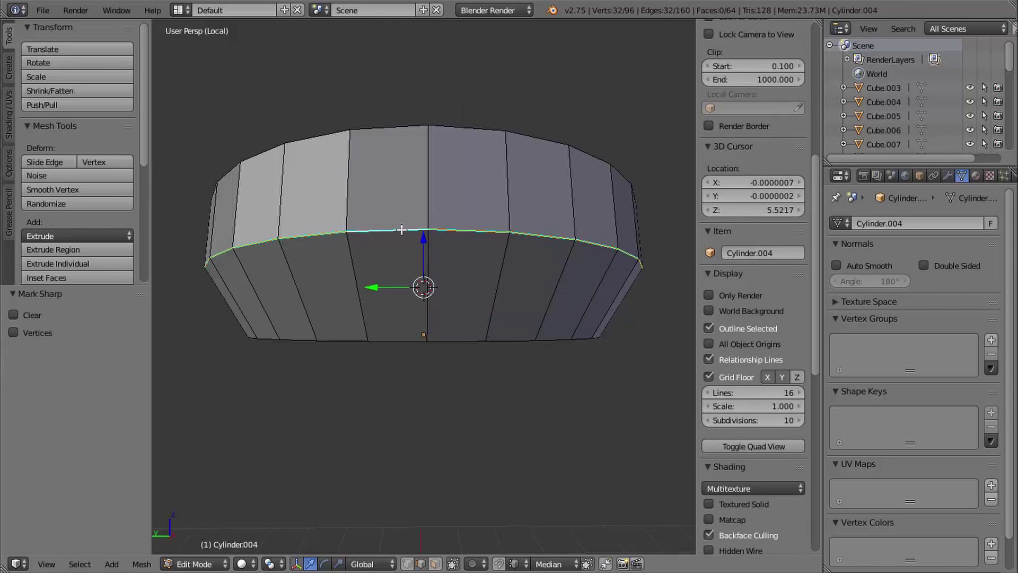
# Step: Shade the small ring smooth and enable Auto Smooth for its normals
pyautogui.press('Tab')
pyautogui.click(50, 234)
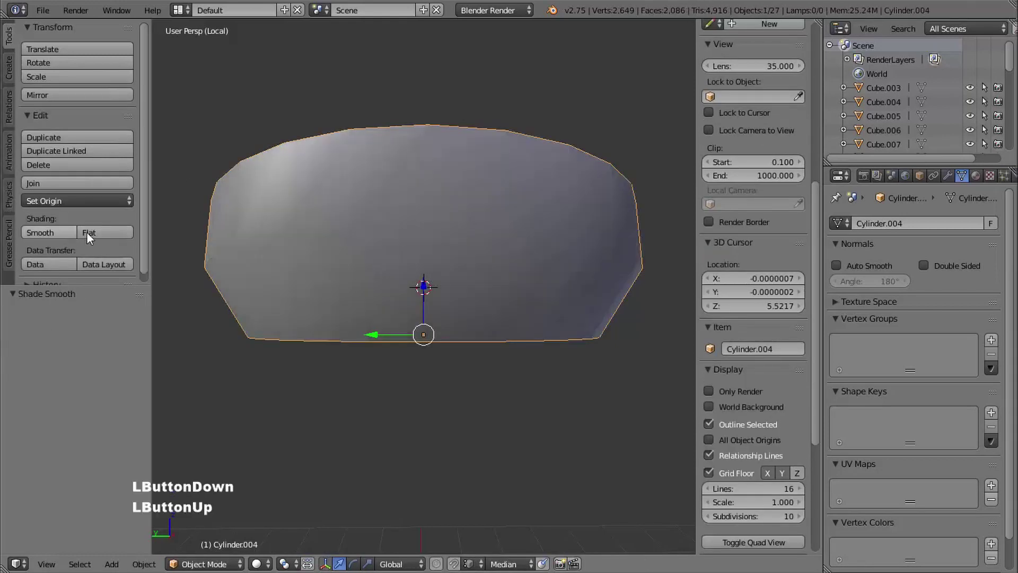
pyautogui.click(837, 265)
pyautogui.keyDown('alt'); pyautogui.rightClick(511, 313); pyautogui.keyUp('alt')
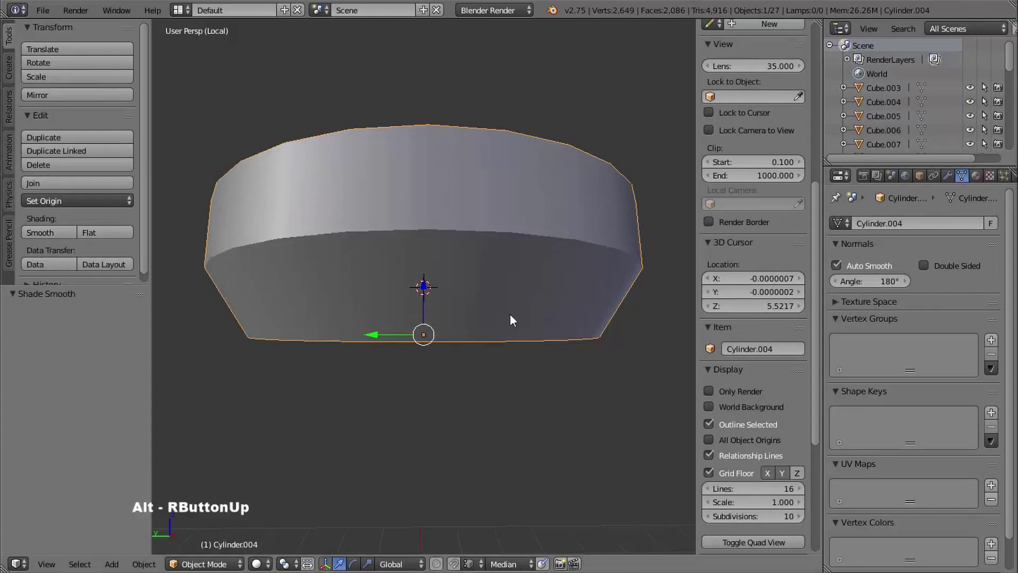
pyautogui.keyDown('ctrl'); pyautogui.moveTo(566, 326); pyautogui.dragTo(509, 332, button='middle'); pyautogui.keyUp('ctrl')
# Step: Return to the full scene, select the large cylinder above the ring and compare it with the reference painting in Photoshop
pyautogui.press('KP_Divide')
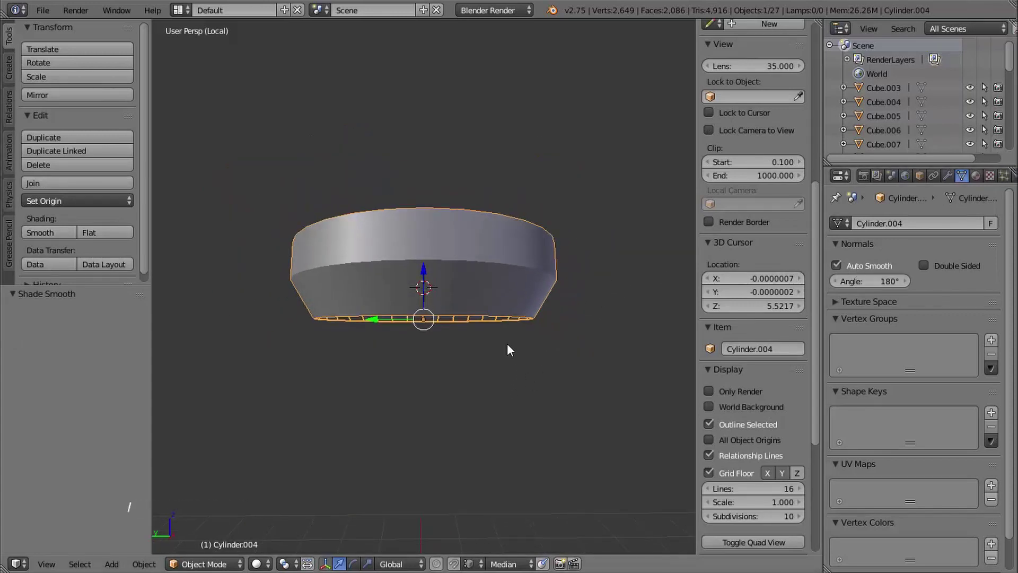
pyautogui.rightClick(492, 186)
pyautogui.keyDown('shift'); pyautogui.moveTo(583, 289); pyautogui.dragTo(477, 297, button='middle'); pyautogui.keyUp('shift')
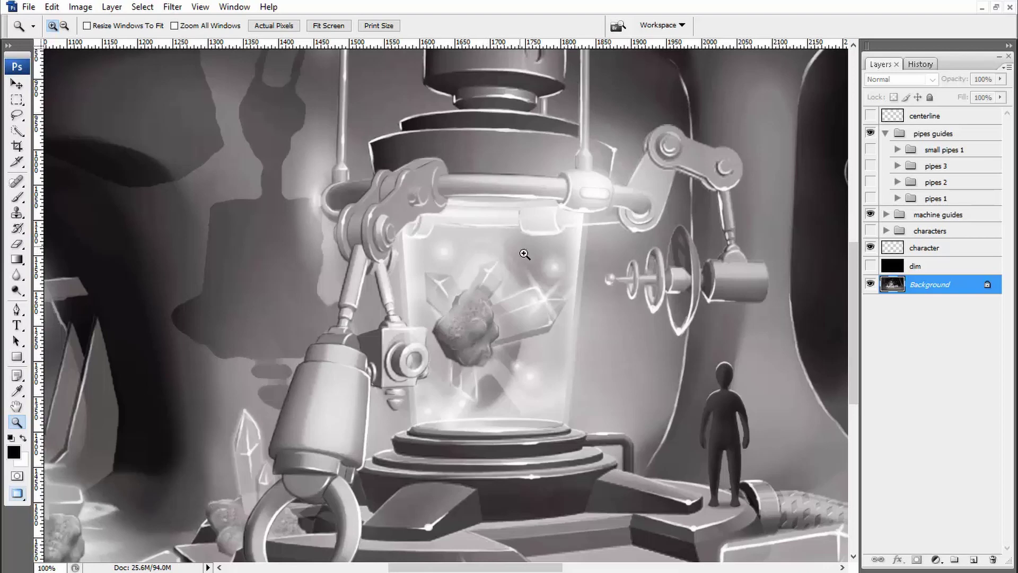
pyautogui.click(523, 257)
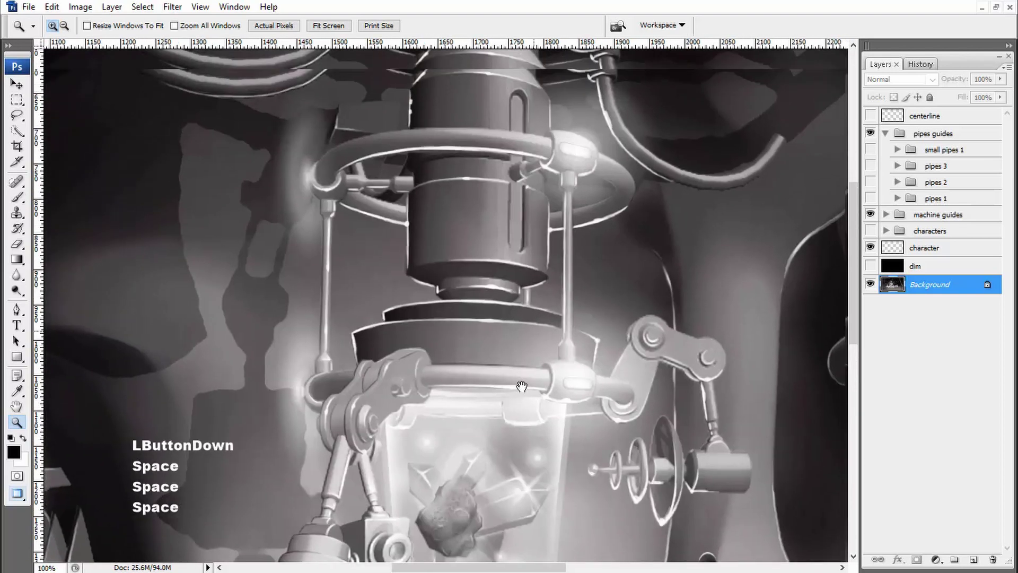
pyautogui.moveTo(521, 387); pyautogui.dragTo(503, 462)
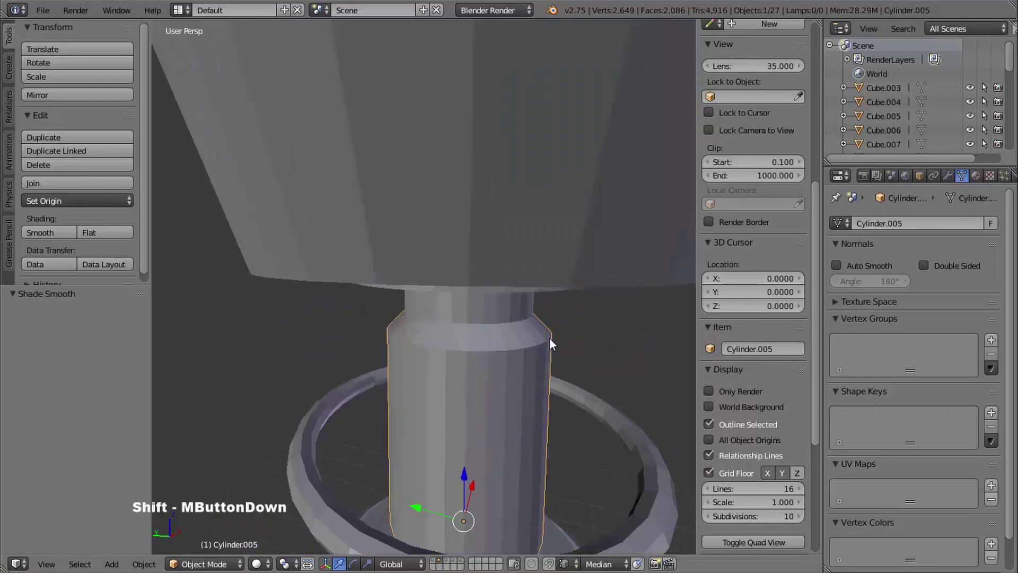
# Step: Isolate the short neck above the large cylinder in local view and delete its upper and lower cap faces
pyautogui.keyDown('shift'); pyautogui.moveTo(549, 337); pyautogui.dragTo(497, 303, button='middle'); pyautogui.keyUp('shift')
pyautogui.rightClick(501, 241)
pyautogui.press('KP_Divide')
pyautogui.keyDown('ctrl'); pyautogui.moveTo(496, 302); pyautogui.dragTo(475, 294, button='middle'); pyautogui.keyUp('ctrl')
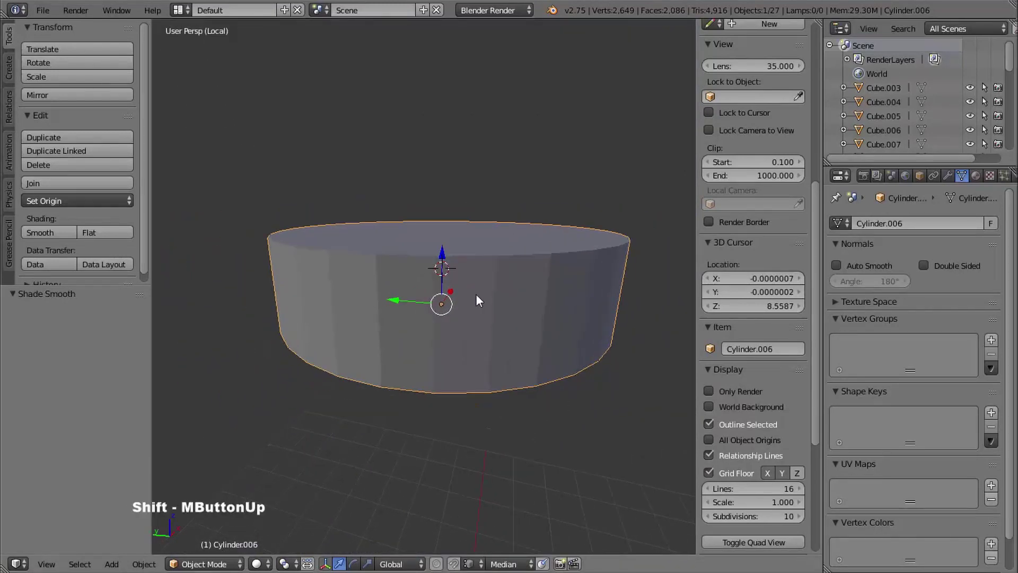
pyautogui.press('Tab')
pyautogui.hotkey('ctrl', 'Tab')
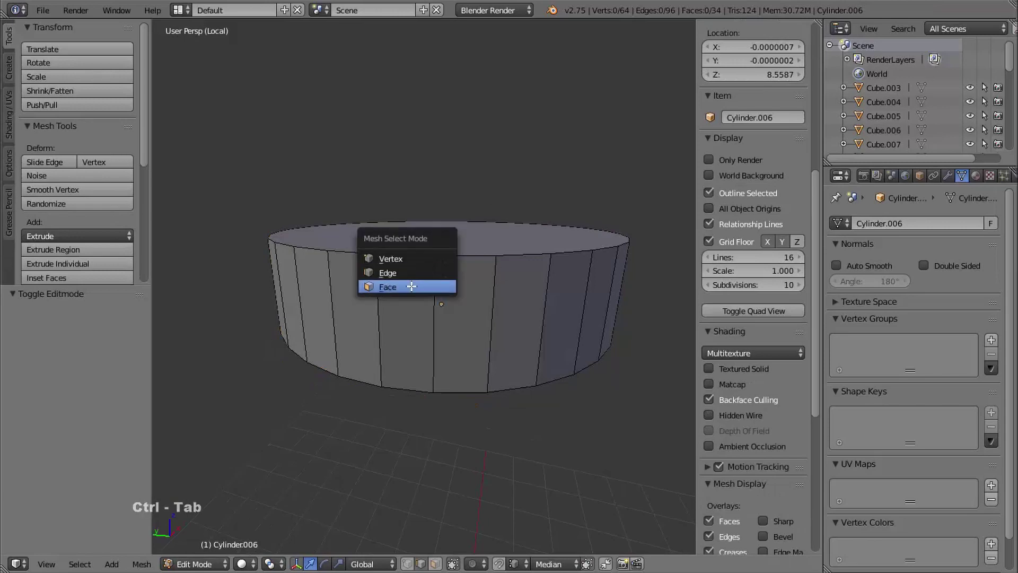
pyautogui.click(384, 287)
pyautogui.rightClick(484, 234)
pyautogui.moveTo(483, 234); pyautogui.dragTo(488, 295, button='middle')
pyautogui.keyDown('shift'); pyautogui.rightClick(518, 277); pyautogui.keyUp('shift')
pyautogui.press('x')
pyautogui.click(454, 282)
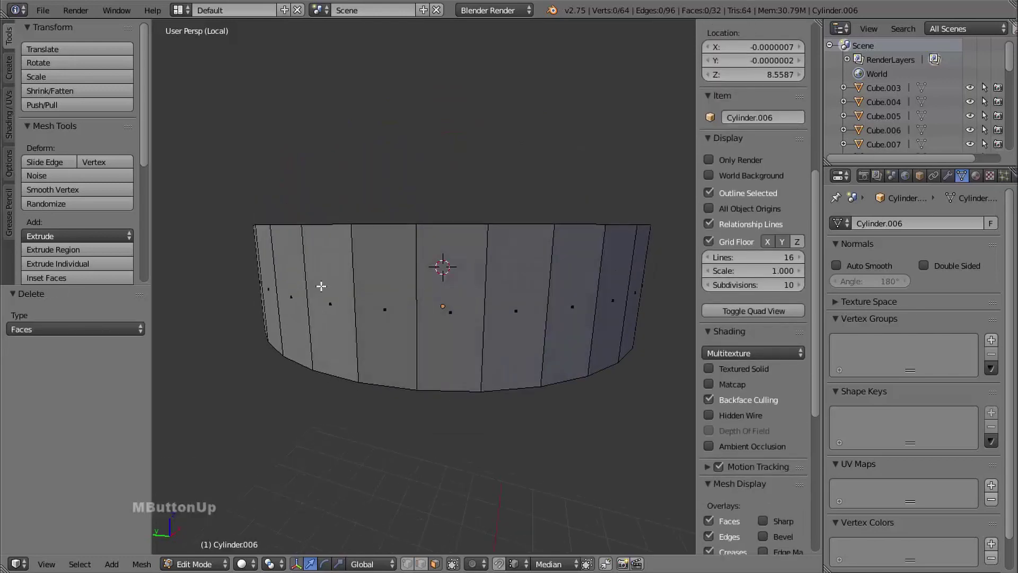
# Step: Shade the short neck smooth
pyautogui.press('Tab')
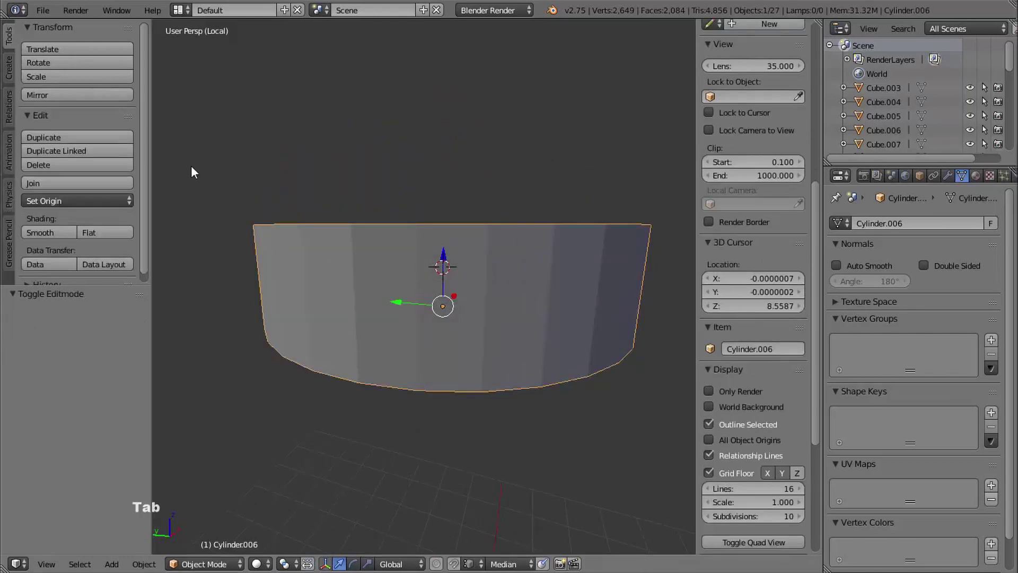
pyautogui.click(52, 233)
pyautogui.keyDown('ctrl'); pyautogui.moveTo(386, 292); pyautogui.dragTo(498, 268, button='middle'); pyautogui.keyUp('ctrl')
# Step: Return to the full scene, select the thin disc above the short neck and compare it with the reference painting in Photoshop
pyautogui.press('KP_Divide')
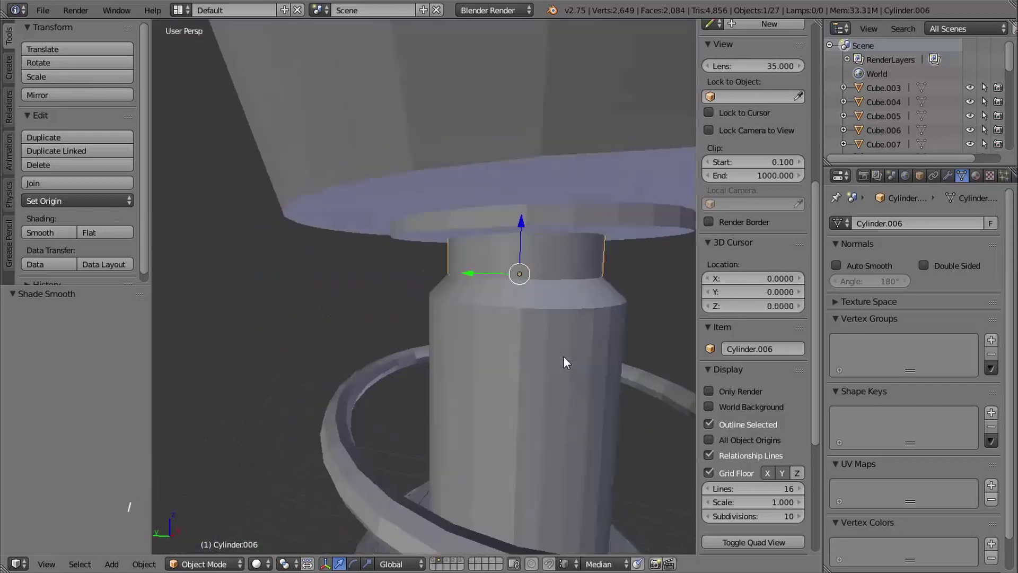
pyautogui.rightClick(554, 208)
pyautogui.moveTo(597, 298)
pyautogui.mouseDown(button='middle')
pyautogui.moveTo(593, 274)
pyautogui.moveTo(593, 289)
pyautogui.mouseUp(button='middle')
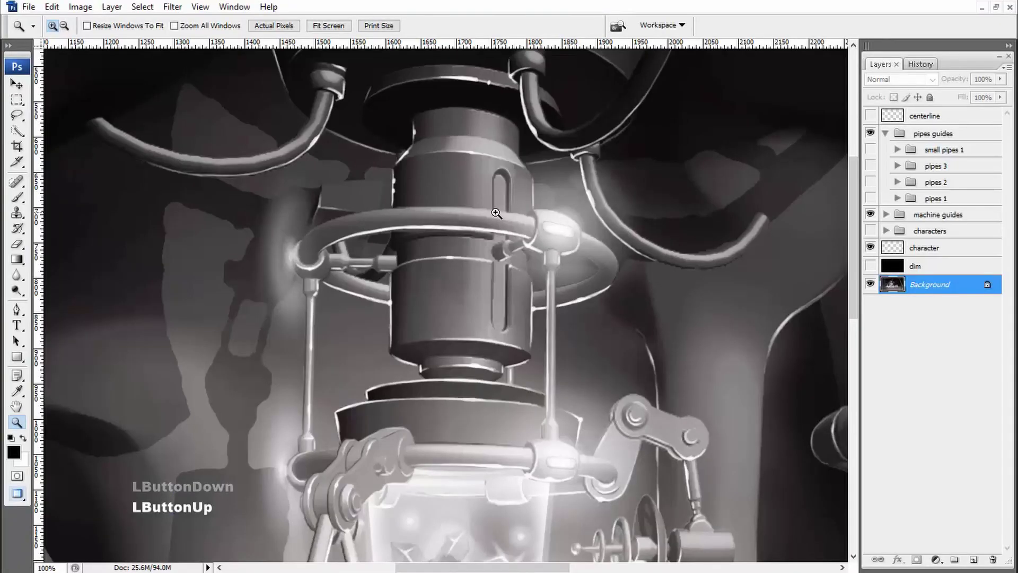
pyautogui.moveTo(365, 122); pyautogui.dragTo(368, 244)
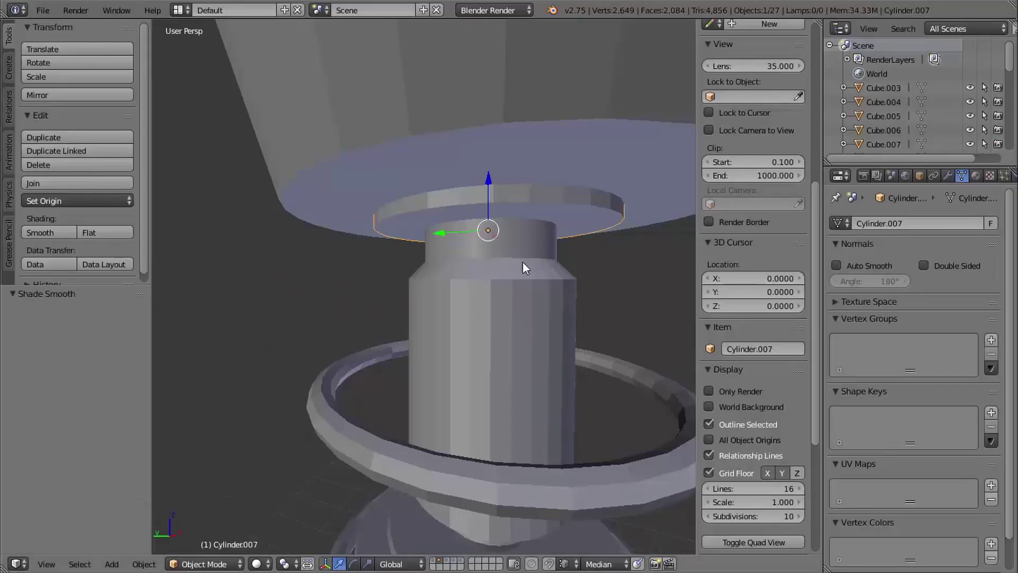
# Step: Isolate the thin disc in local view and scale its upper cap face by about 0.958 to taper the side
pyautogui.press('KP_Divide')
pyautogui.moveTo(501, 300)
pyautogui.mouseDown(button='middle')
pyautogui.moveTo(504, 321)
pyautogui.moveTo(509, 297)
pyautogui.moveTo(511, 321)
pyautogui.moveTo(491, 313)
pyautogui.mouseUp(button='middle')
pyautogui.press('Tab')
pyautogui.rightClick(467, 293)
pyautogui.press('KP_1')
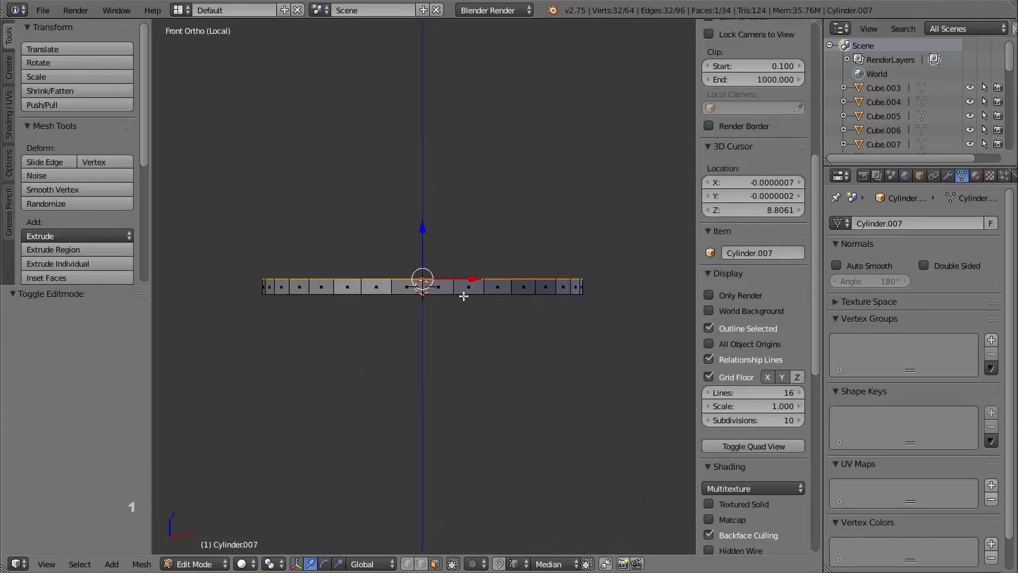
pyautogui.press('s')
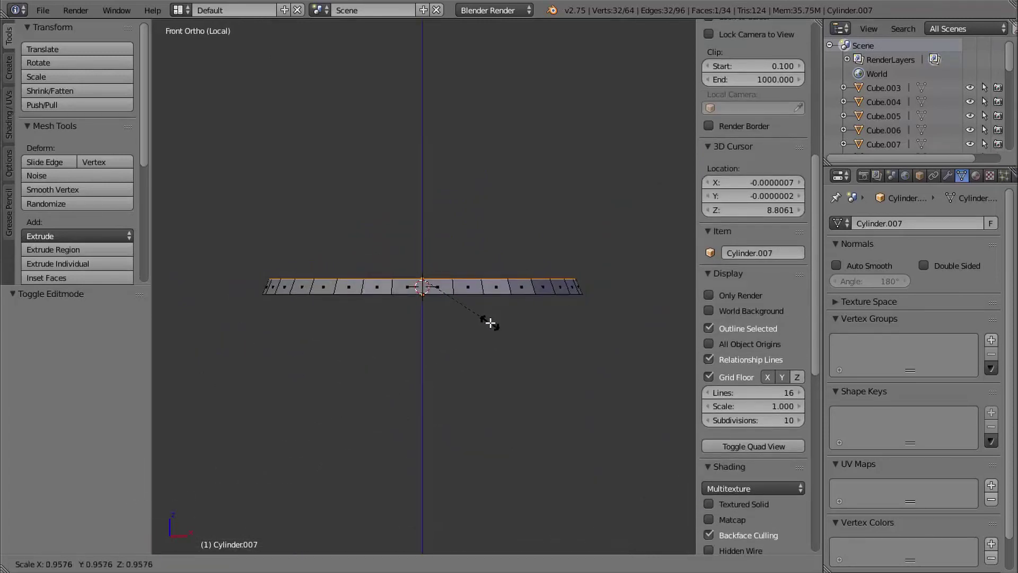
pyautogui.keyDown('shift'); pyautogui.click(488, 319); pyautogui.keyUp('shift')
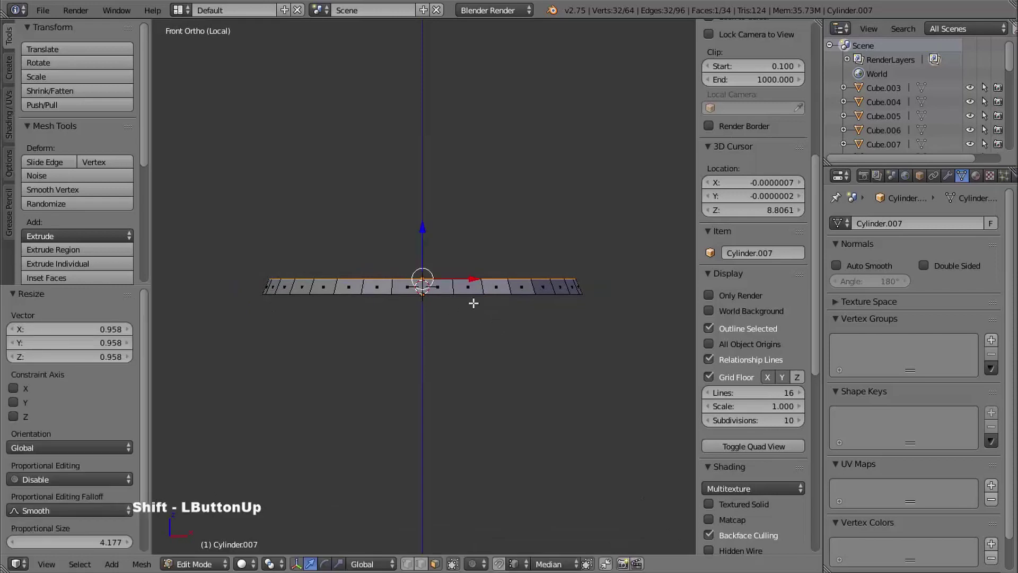
# Step: Delete the disc's upper cap face and poke its lower cap face into triangles
pyautogui.moveTo(455, 334); pyautogui.dragTo(399, 200, button='middle')
pyautogui.press('x')
pyautogui.click(448, 292)
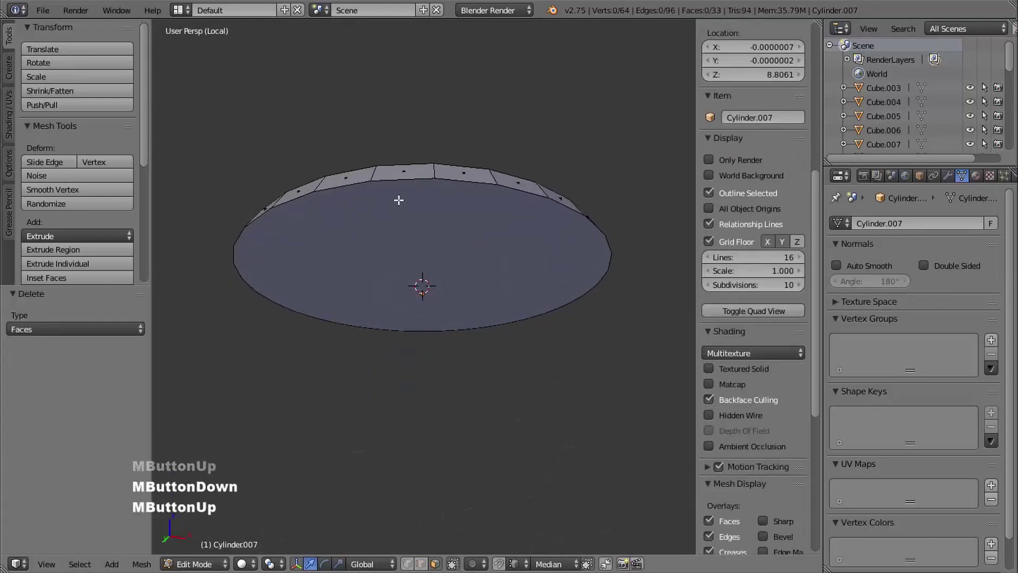
pyautogui.rightClick(425, 268)
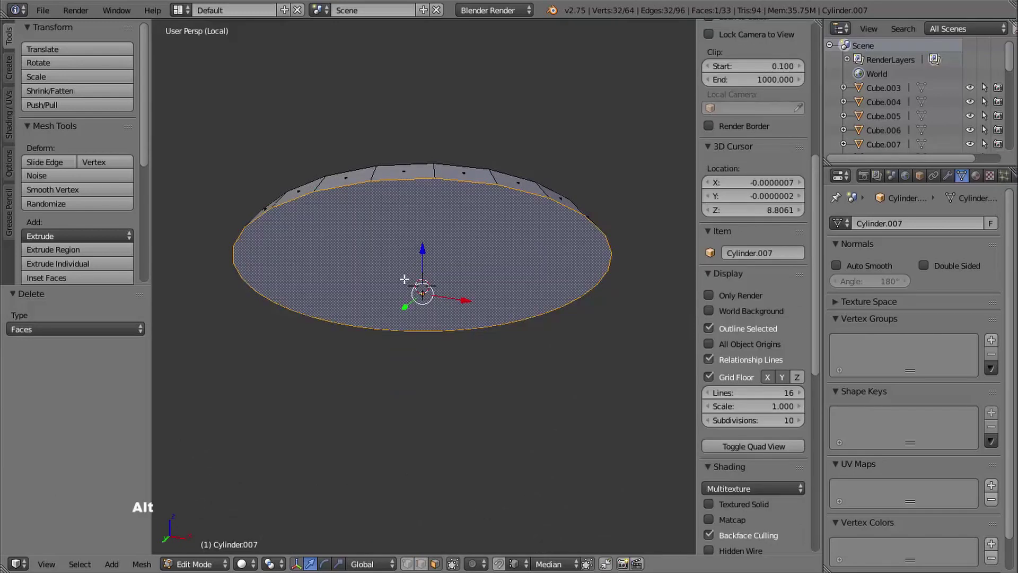
pyautogui.hotkey('alt', 'p')
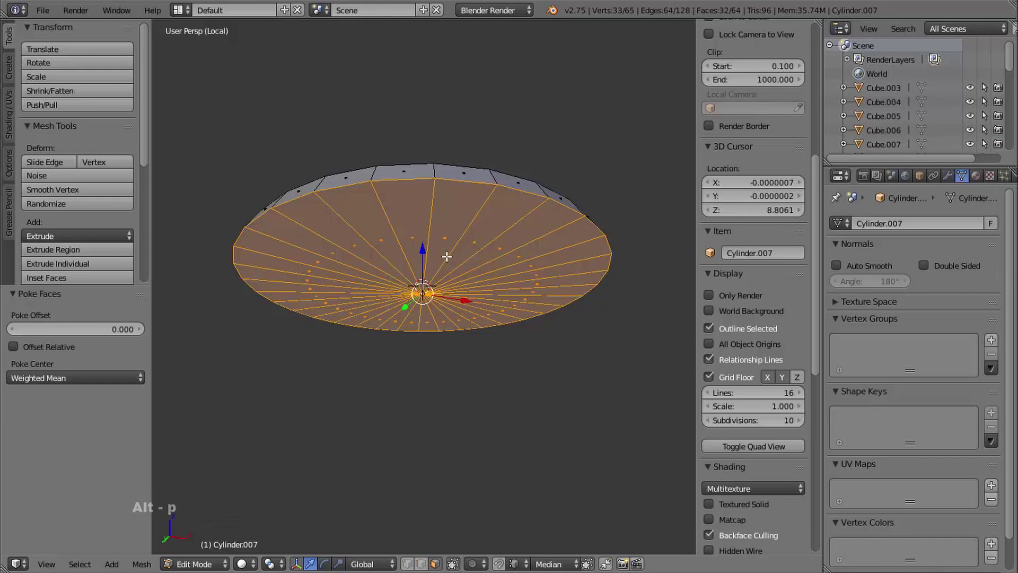
# Step: Bevel the disc's lower rim edge loop with a single segment and an offset of about 0.035
pyautogui.moveTo(467, 390); pyautogui.dragTo(488, 392, button='middle')
pyautogui.hotkey('ctrl', 'Tab')
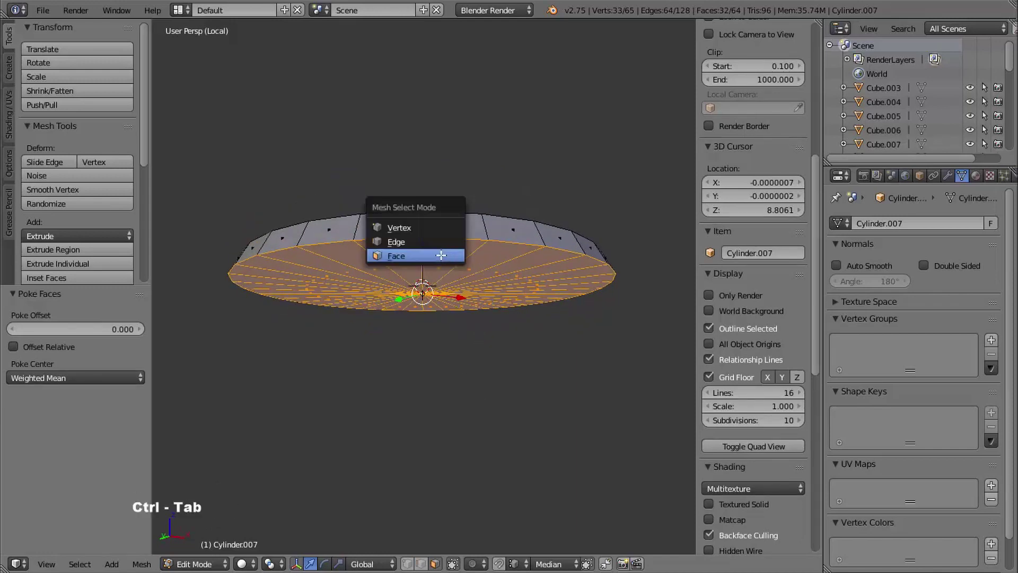
pyautogui.click(403, 241)
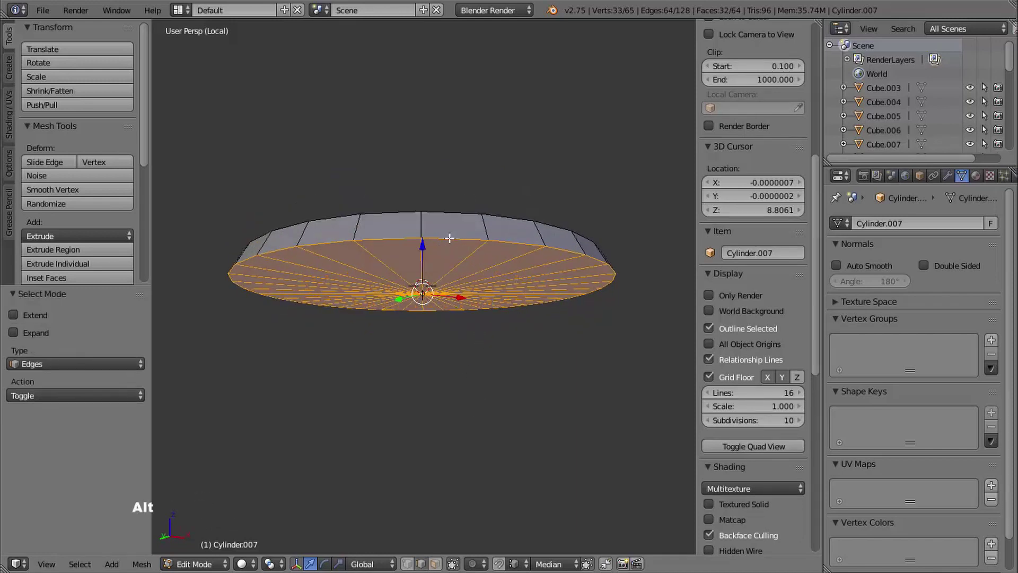
pyautogui.keyDown('alt'); pyautogui.rightClick(451, 240); pyautogui.keyUp('alt')
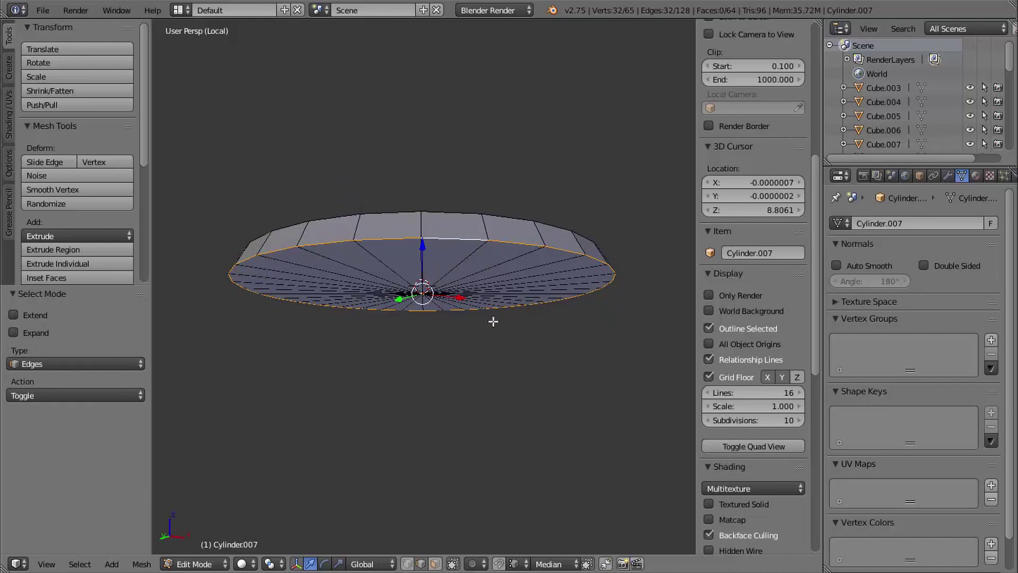
pyautogui.keyDown('ctrl'); pyautogui.moveTo(493, 322); pyautogui.dragTo(514, 284, button='middle'); pyautogui.keyUp('ctrl')
pyautogui.hotkey('ctrl', 'b')
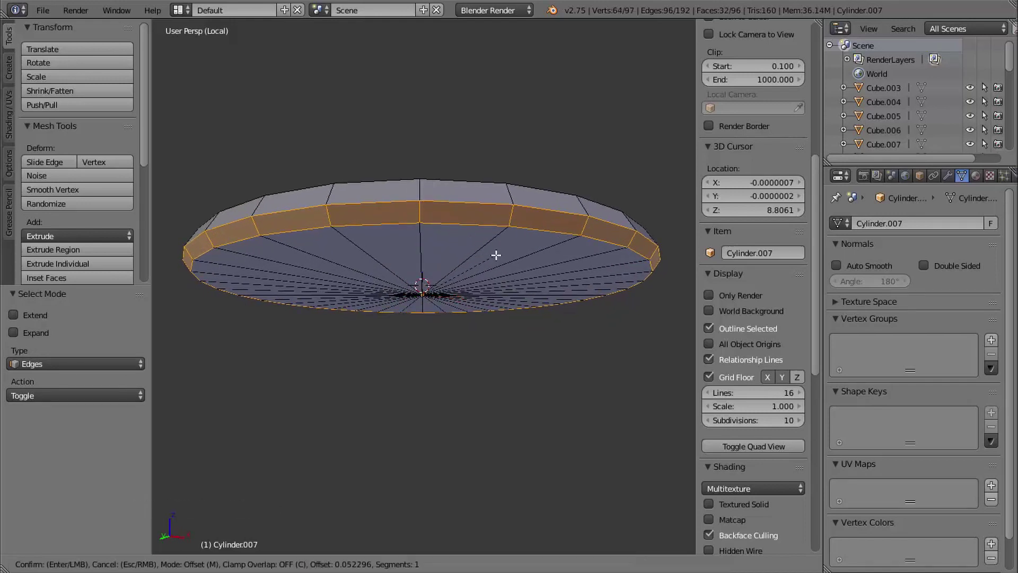
pyautogui.keyDown('shift'); pyautogui.click(495, 255); pyautogui.keyUp('shift')
# Step: Mark both edge loops bordering the disc's bevel as sharp
pyautogui.moveTo(495, 256); pyautogui.dragTo(502, 220, button='middle')
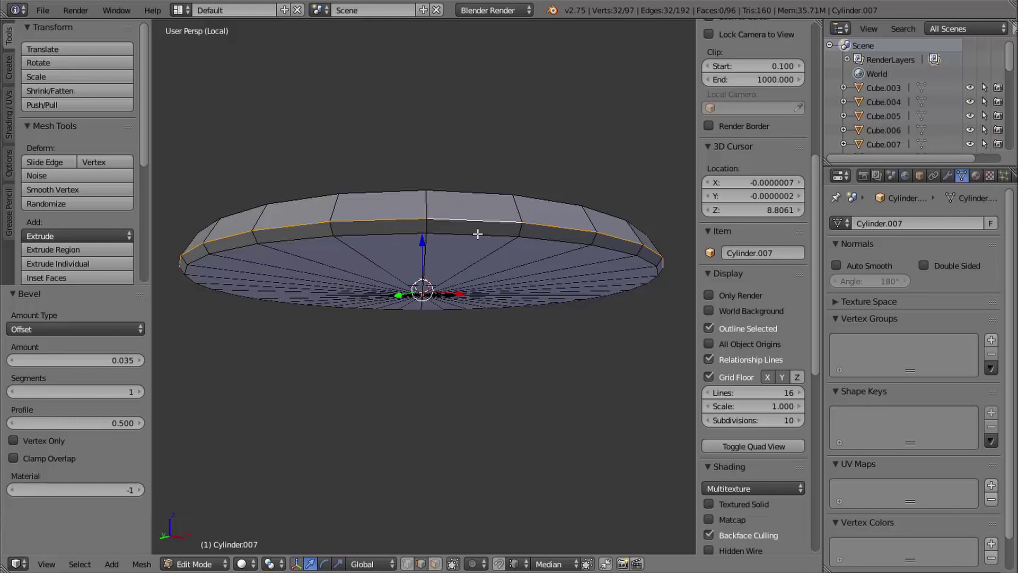
pyautogui.keyDown('alt'); pyautogui.keyDown('shift'); pyautogui.rightClick(472, 234); pyautogui.keyUp('shift'); pyautogui.keyUp('alt')
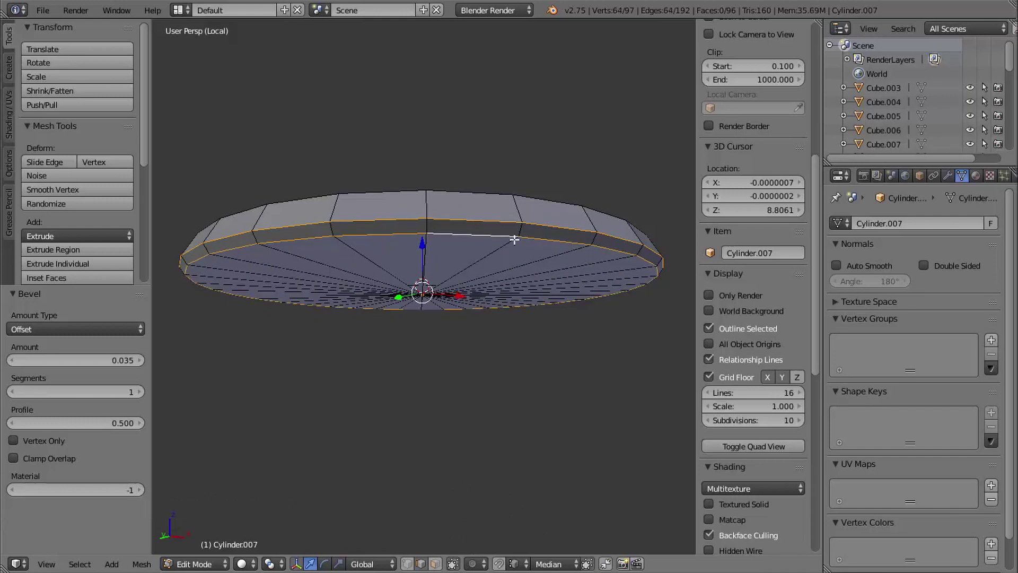
pyautogui.hotkey('ctrl', 'e')
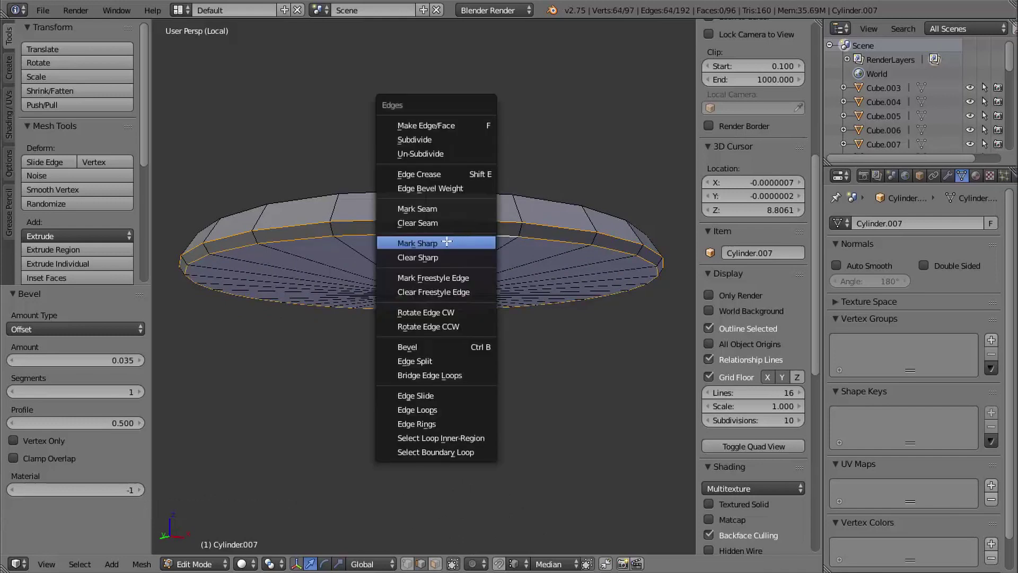
pyautogui.click(488, 239)
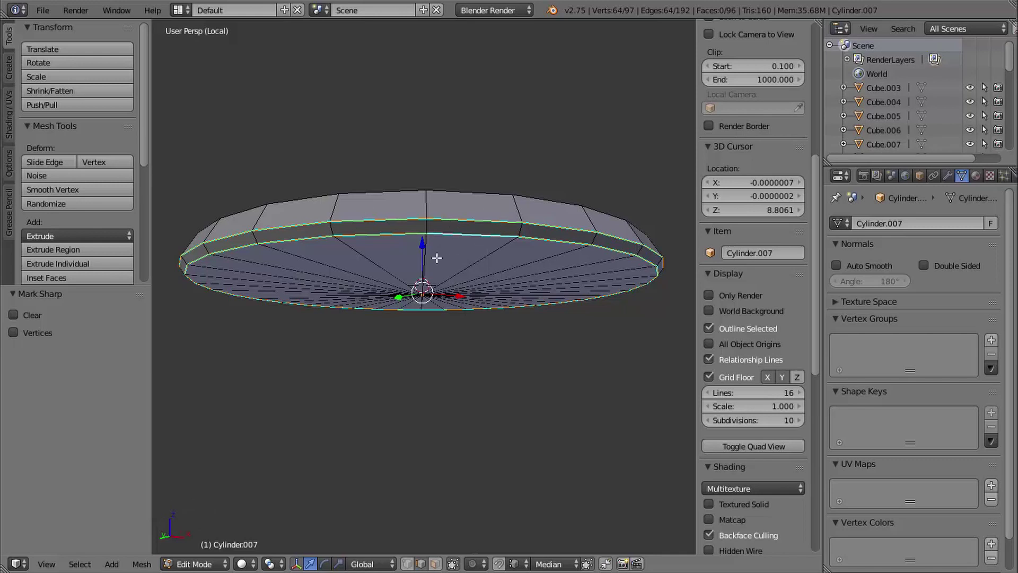
# Step: Shade the thin disc smooth and enable Auto Smooth for its normals
pyautogui.press('Tab')
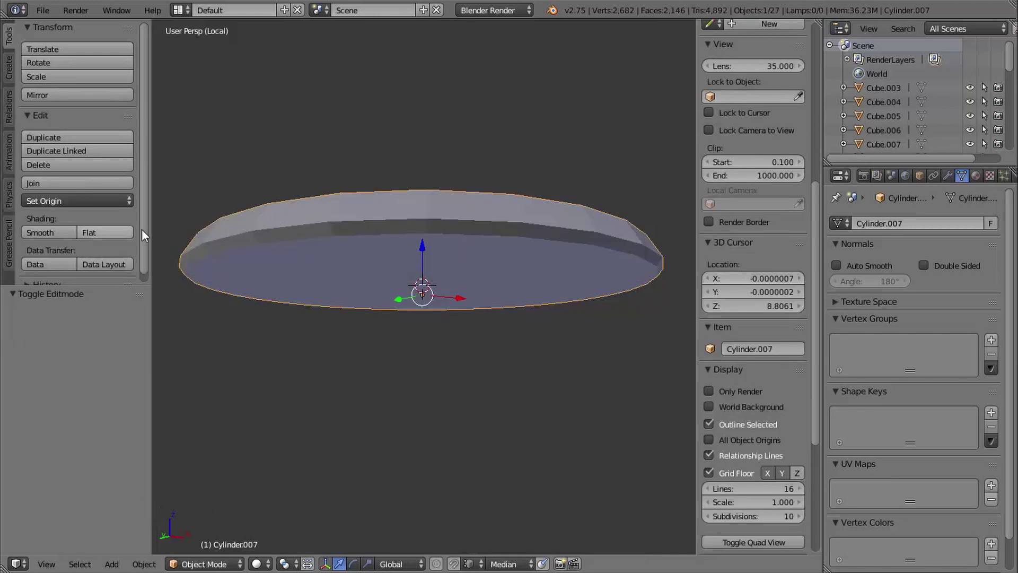
pyautogui.click(43, 232)
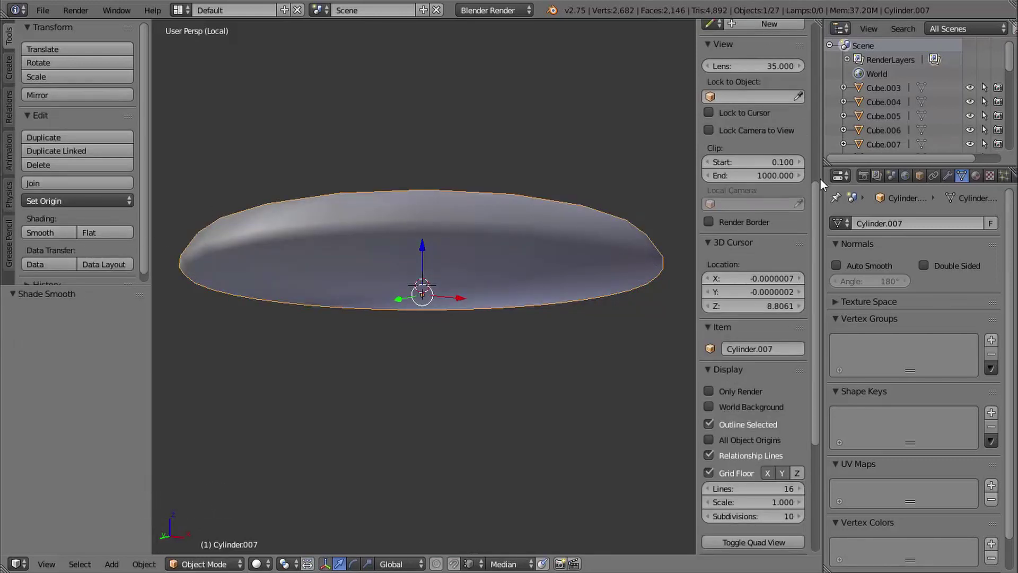
pyautogui.click(850, 265)
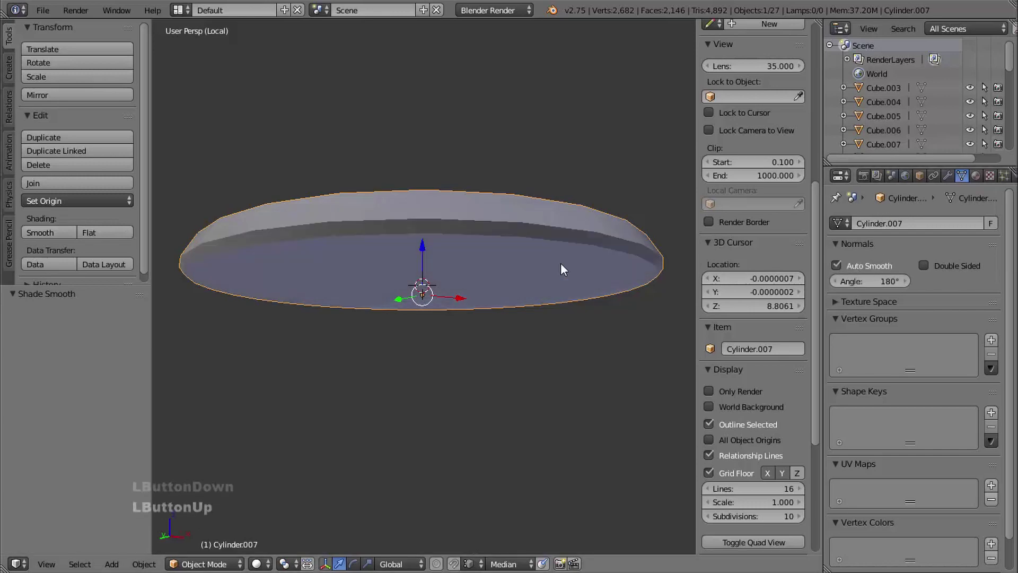
# Step: Return to the full scene and isolate the wide tapered cylinder at the top of the column in local view
pyautogui.moveTo(561, 262)
pyautogui.mouseDown(button='middle')
pyautogui.moveTo(569, 308)
pyautogui.moveTo(565, 281)
pyautogui.moveTo(479, 215)
pyautogui.mouseUp(button='middle')
pyautogui.press('KP_Divide')
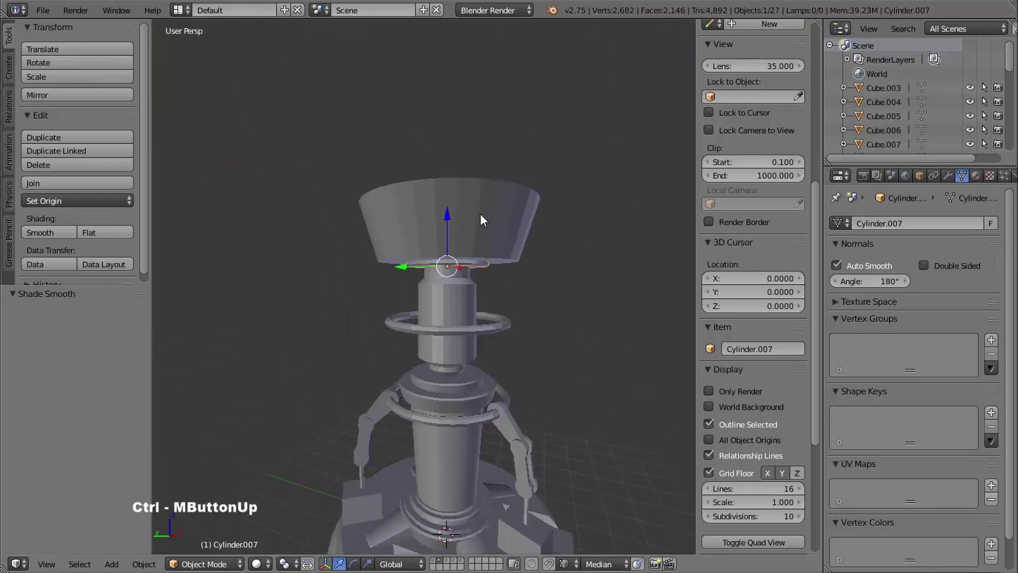
pyautogui.keyDown('shift'); pyautogui.moveTo(524, 258); pyautogui.dragTo(498, 237, button='middle'); pyautogui.keyUp('shift')
pyautogui.rightClick(488, 237)
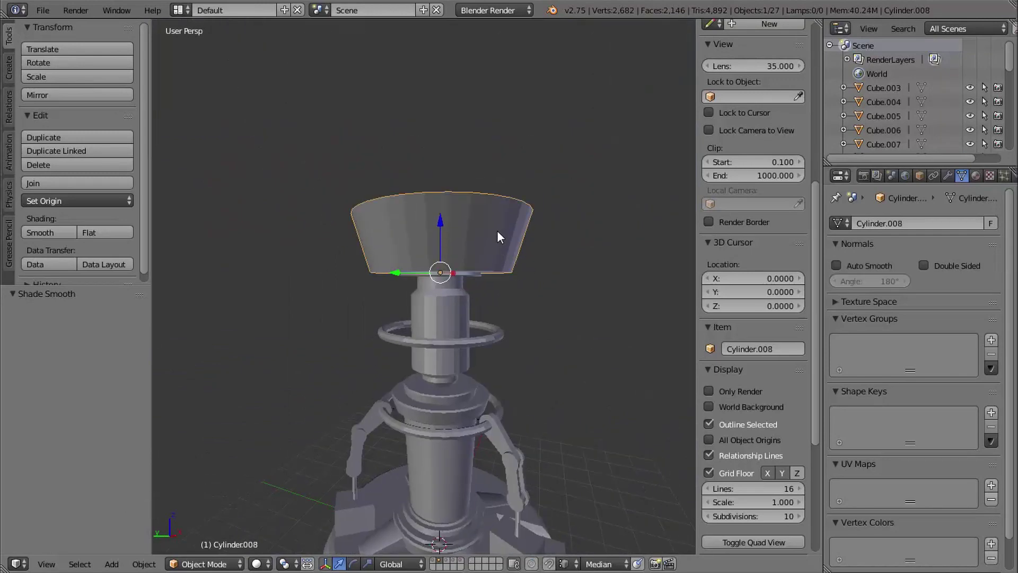
pyautogui.press('KP_Divide')
pyautogui.moveTo(499, 326); pyautogui.dragTo(490, 264, button='middle')
# Step: Delete the tapered cylinder's upper cap face and poke its lower cap face into triangles
pyautogui.press('Tab')
pyautogui.hotkey('ctrl', 'Tab')
pyautogui.click(493, 279)
pyautogui.rightClick(490, 264)
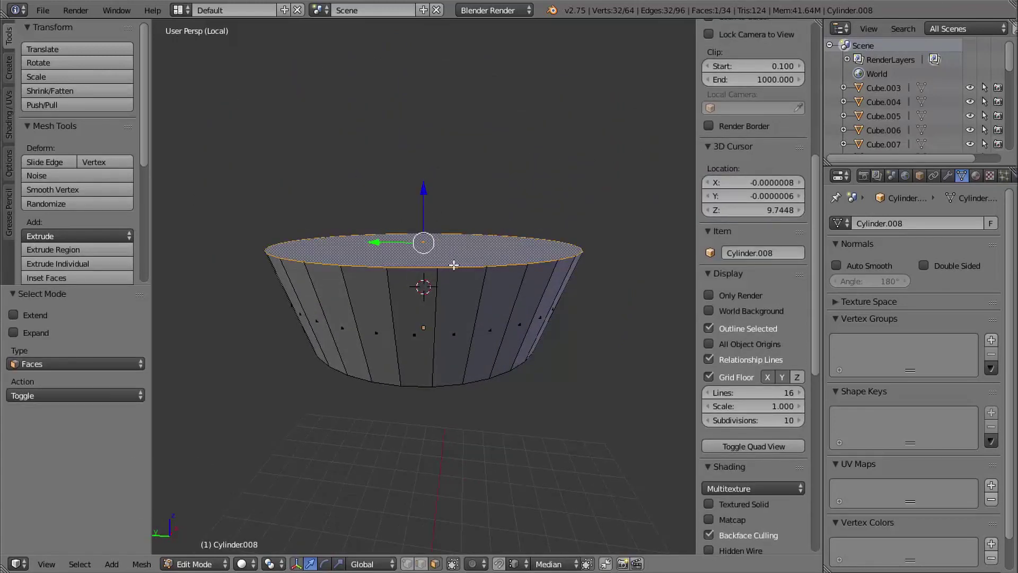
pyautogui.press('x')
pyautogui.click(454, 263)
pyautogui.moveTo(453, 264)
pyautogui.mouseDown(button='middle')
pyautogui.moveTo(496, 281)
pyautogui.moveTo(504, 267)
pyautogui.moveTo(461, 272)
pyautogui.mouseUp(button='middle')
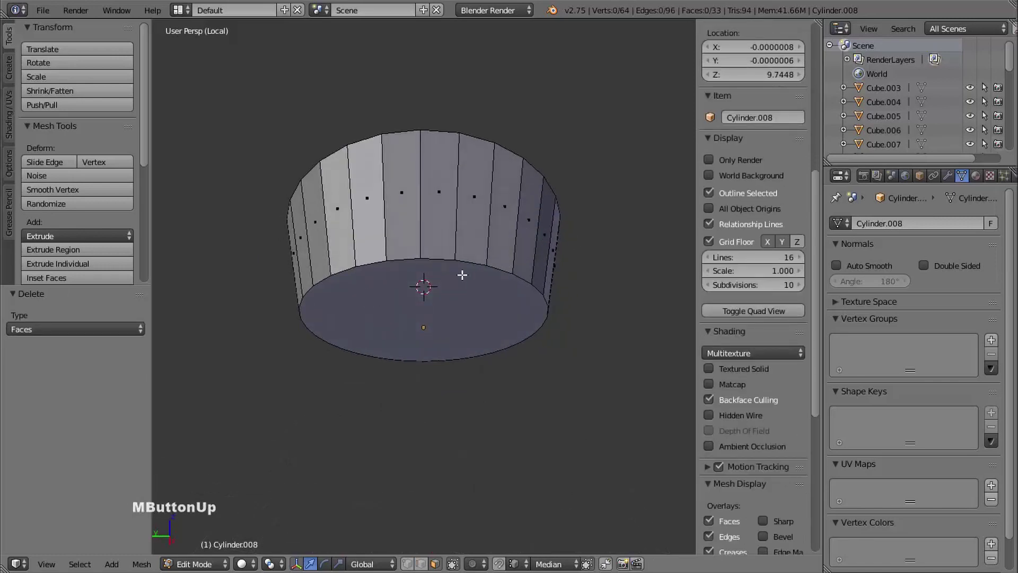
pyautogui.rightClick(461, 314)
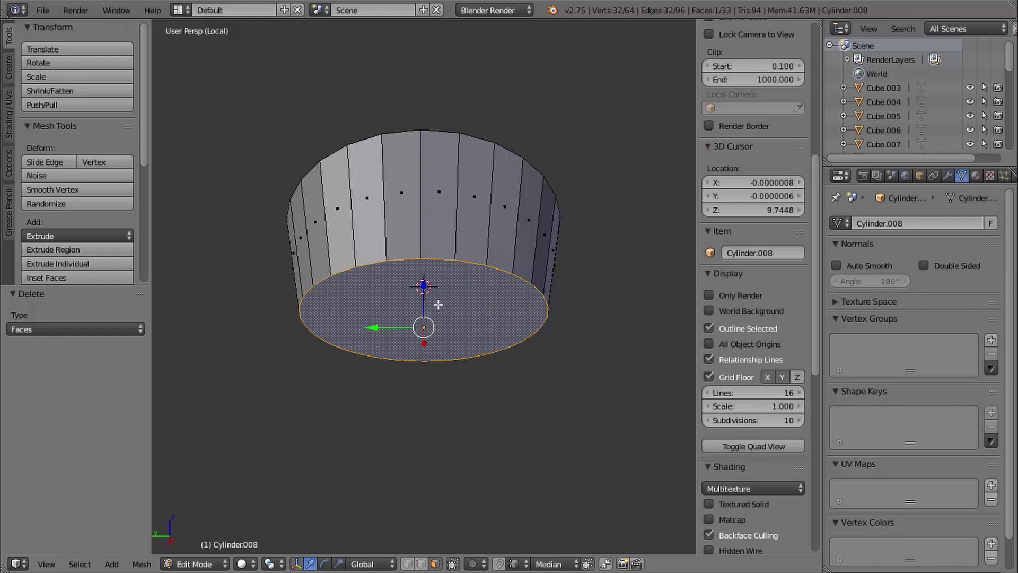
pyautogui.hotkey('alt', 'p')
# Step: Bevel the tapered cylinder's lower rim edge loop with a single segment and an offset of about 0.143
pyautogui.moveTo(510, 389); pyautogui.dragTo(529, 384, button='middle')
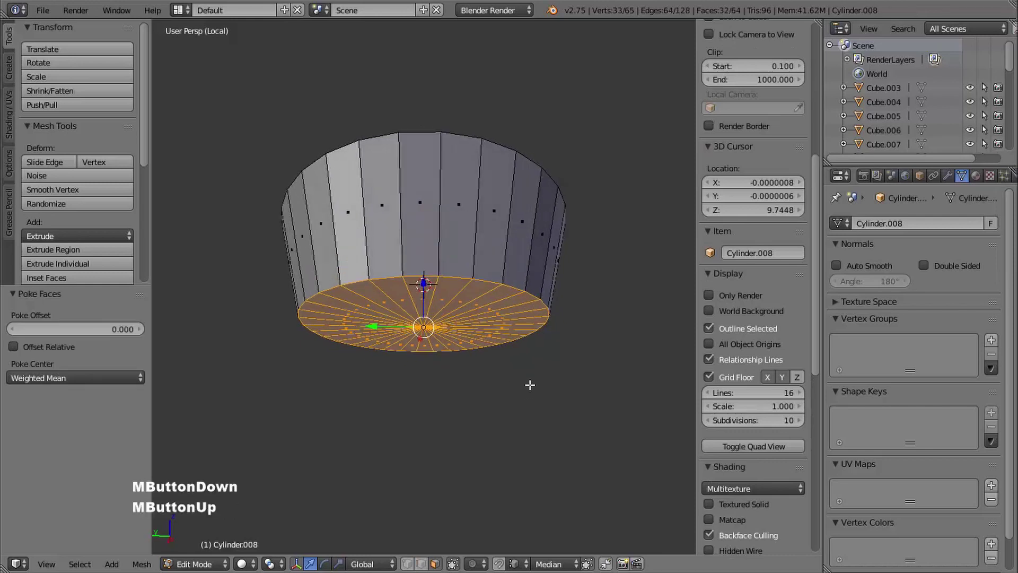
pyautogui.hotkey('ctrl', 'Tab')
pyautogui.click(457, 278)
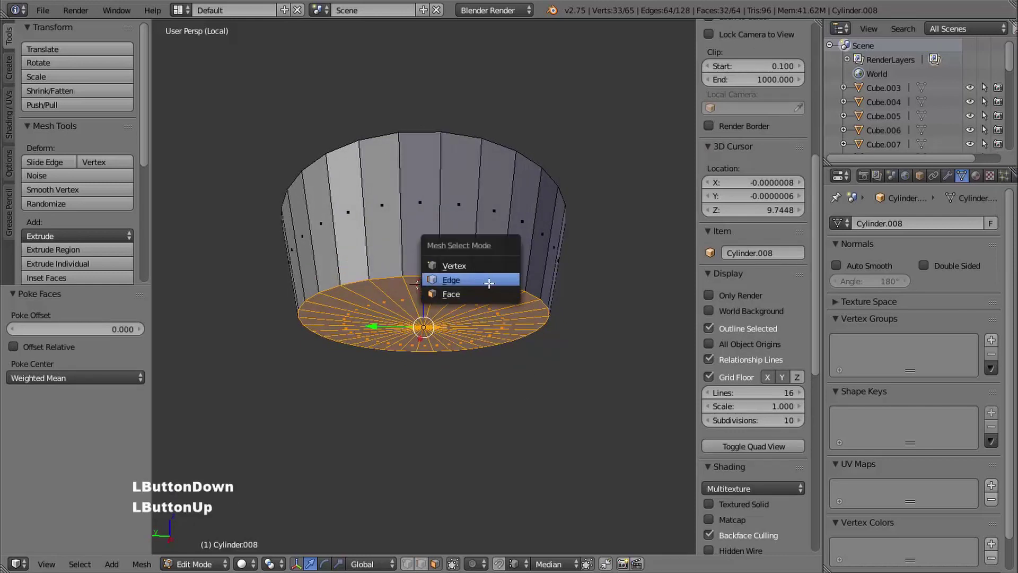
pyautogui.keyDown('alt'); pyautogui.rightClick(452, 276); pyautogui.keyUp('alt')
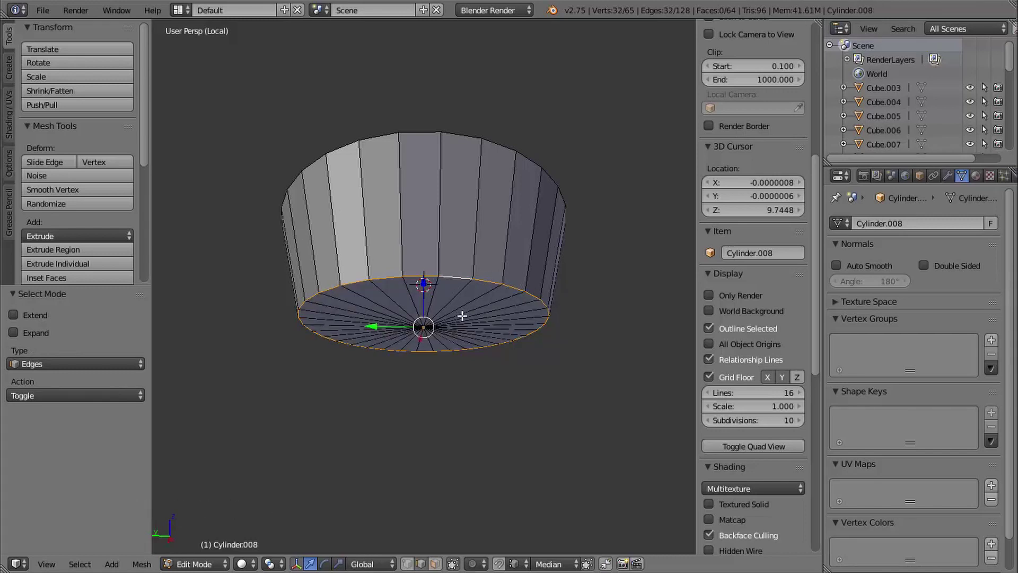
pyautogui.hotkey('ctrl', 'b')
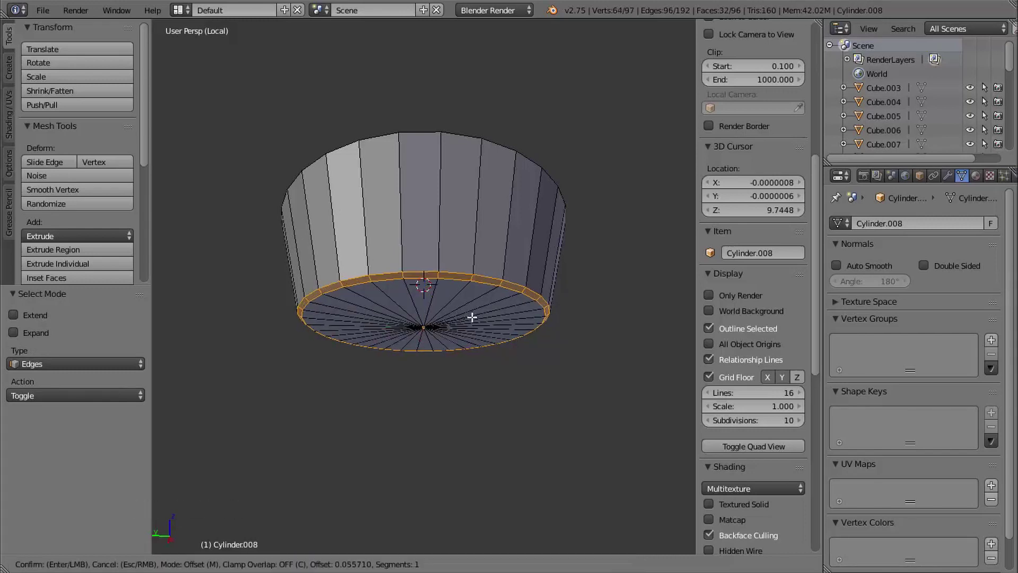
pyautogui.keyDown('shift'); pyautogui.click(474, 317); pyautogui.keyUp('shift')
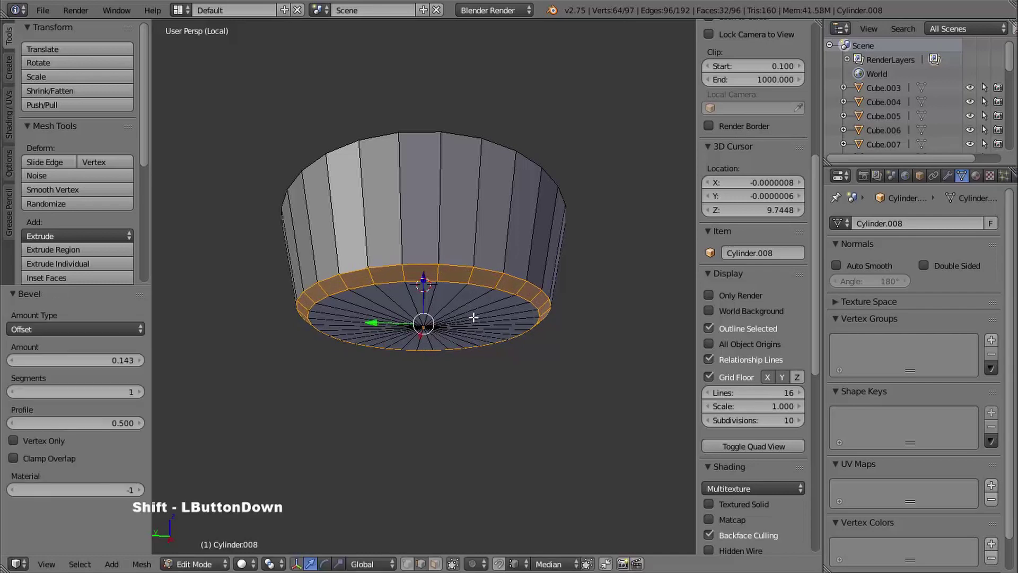
# Step: Mark both edge loops bordering the tapered cylinder's bevel as sharp
pyautogui.moveTo(474, 317); pyautogui.dragTo(517, 278, button='middle')
pyautogui.keyDown('alt'); pyautogui.rightClick(490, 274); pyautogui.keyUp('alt')
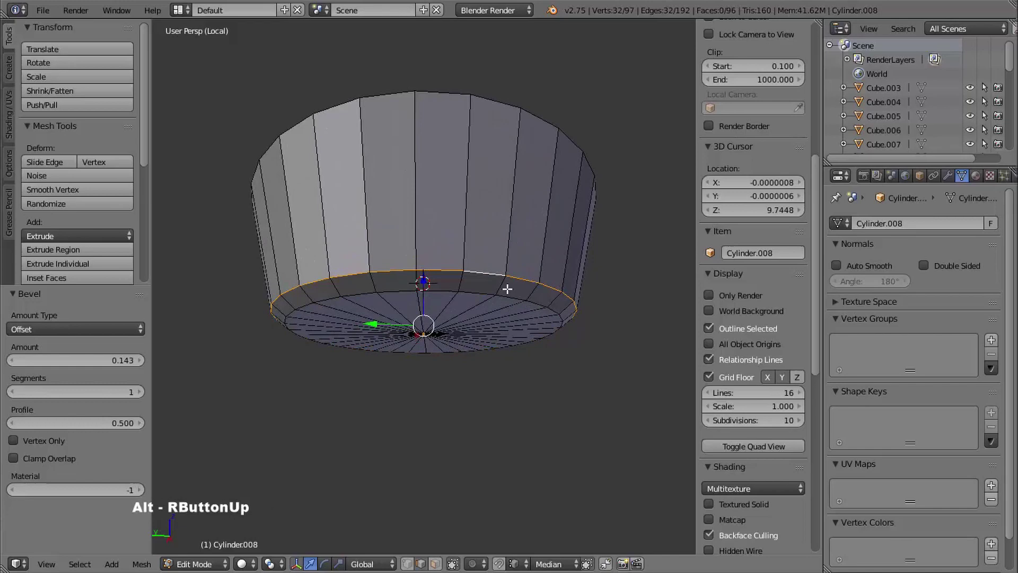
pyautogui.keyDown('alt'); pyautogui.keyDown('shift'); pyautogui.rightClick(476, 293); pyautogui.keyUp('shift'); pyautogui.keyUp('alt')
pyautogui.hotkey('ctrl', 'e')
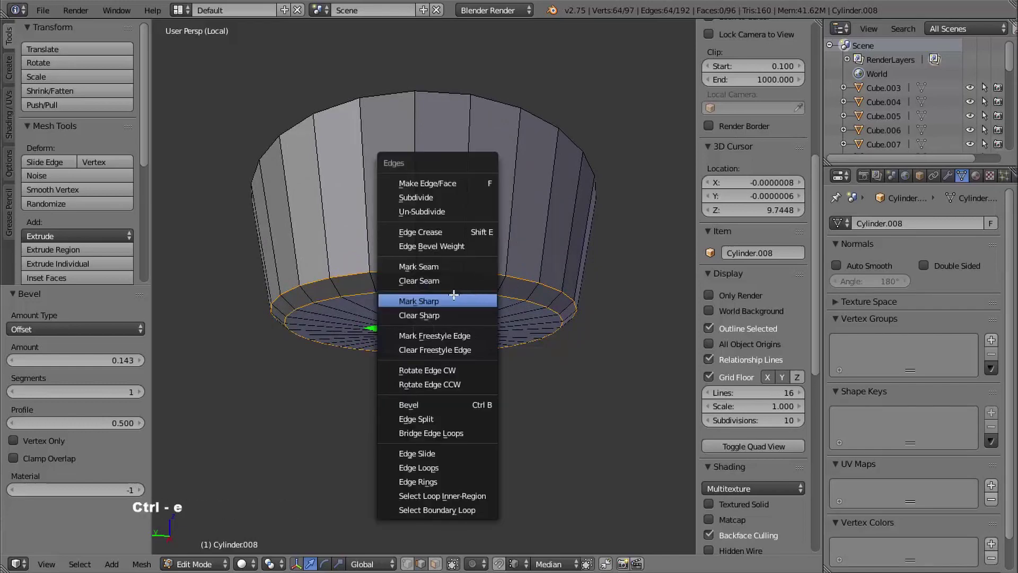
pyautogui.click(454, 300)
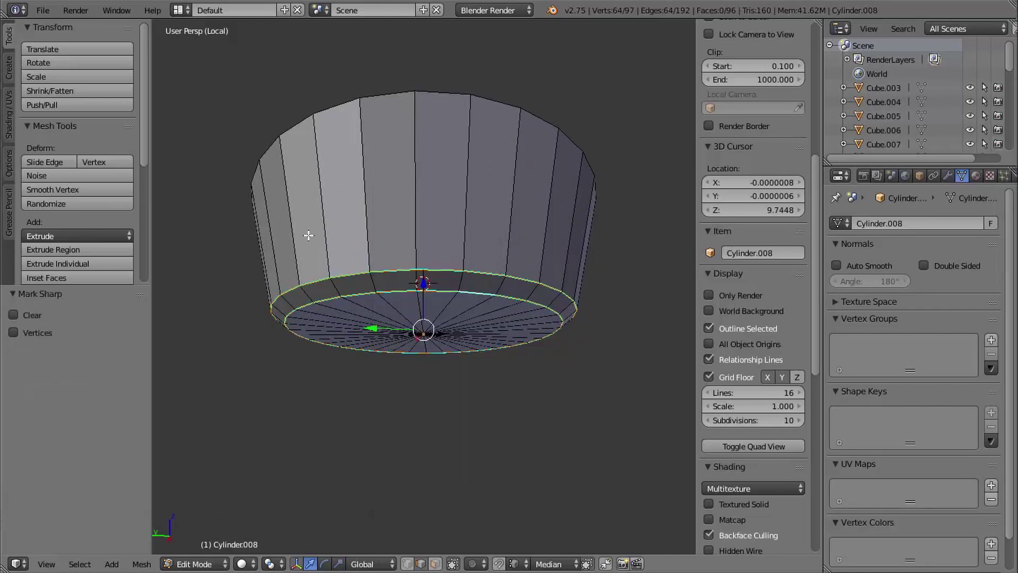
# Step: Shade the tapered cylinder smooth and enable Auto Smooth for its normals
pyautogui.press('Tab')
pyautogui.click(46, 233)
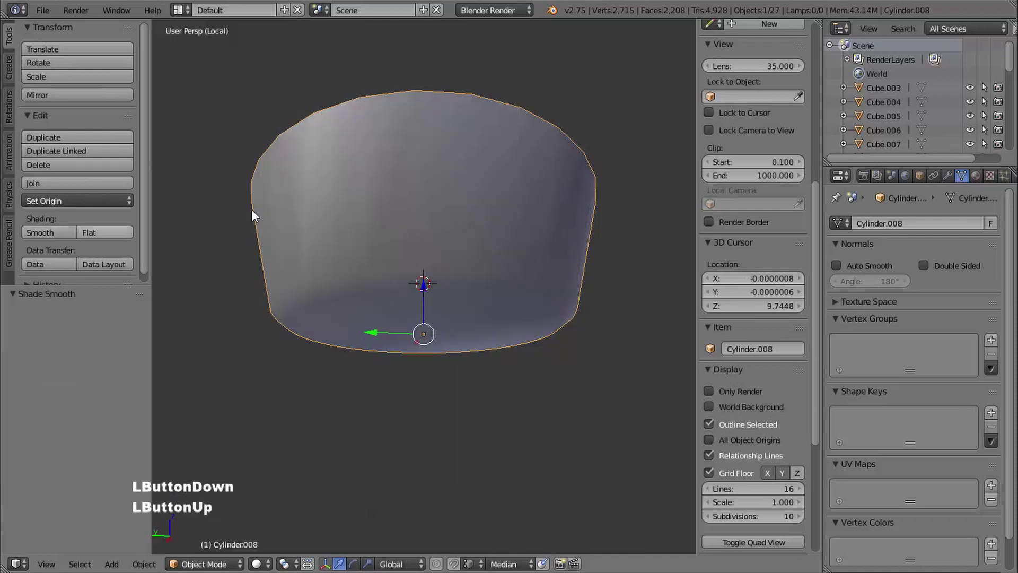
pyautogui.click(837, 265)
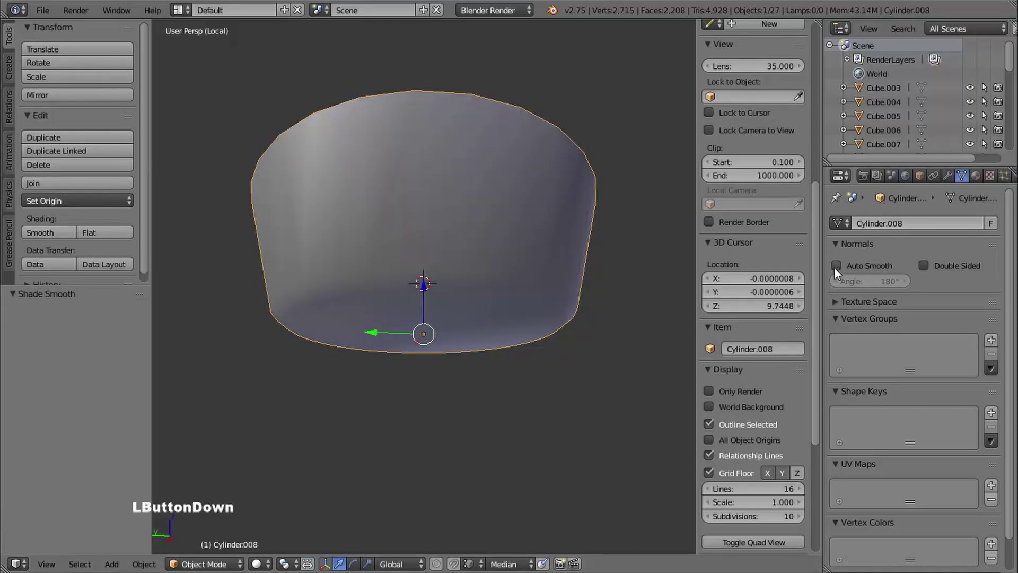
# Step: Return to the full machine, then isolate the bevelled column cylinder with its surrounding ring in a front wireframe view
pyautogui.moveTo(567, 287)
pyautogui.mouseDown(button='middle')
pyautogui.moveTo(594, 313)
pyautogui.moveTo(595, 277)
pyautogui.moveTo(558, 292)
pyautogui.mouseUp(button='middle')
pyautogui.press('KP_Divide')
pyautogui.keyDown('shift'); pyautogui.moveTo(557, 335); pyautogui.dragTo(569, 292, button='middle'); pyautogui.keyUp('shift')
pyautogui.keyDown('shift'); pyautogui.moveTo(568, 291); pyautogui.dragTo(476, 217, button='middle'); pyautogui.keyUp('shift')
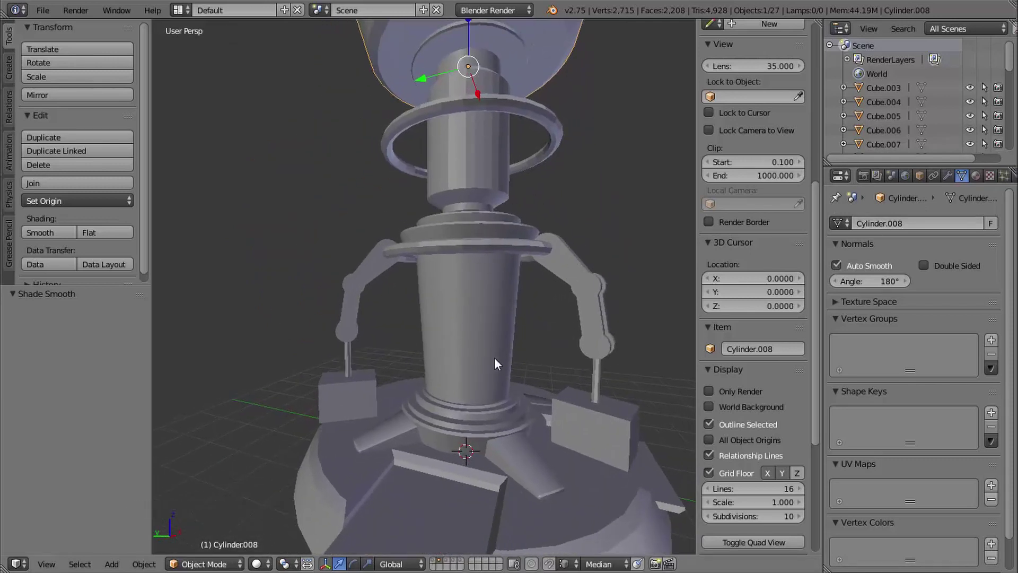
pyautogui.keyDown('shift'); pyautogui.moveTo(496, 359); pyautogui.dragTo(525, 329, button='middle'); pyautogui.keyUp('shift')
pyautogui.moveTo(525, 329); pyautogui.dragTo(466, 212, button='middle')
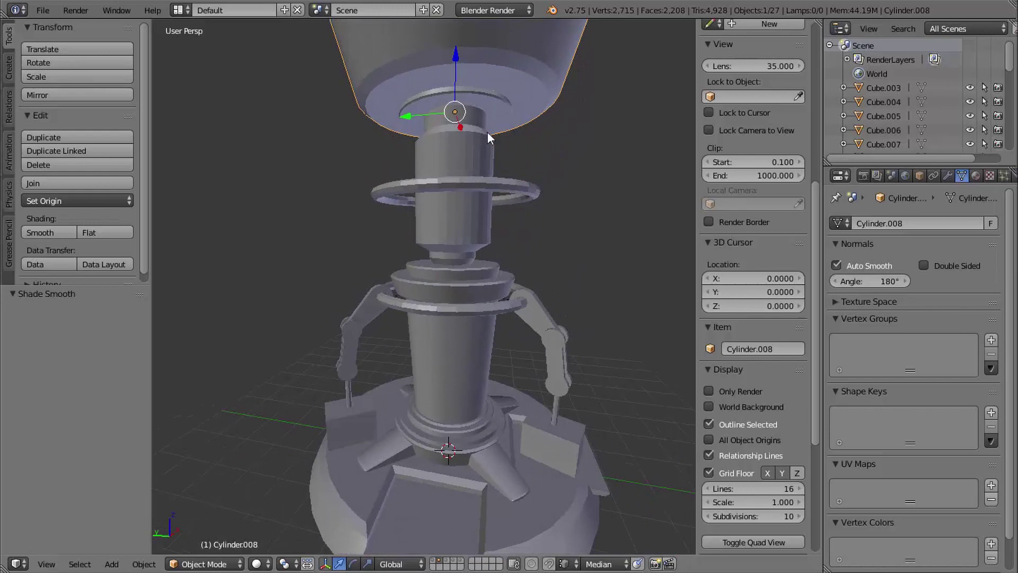
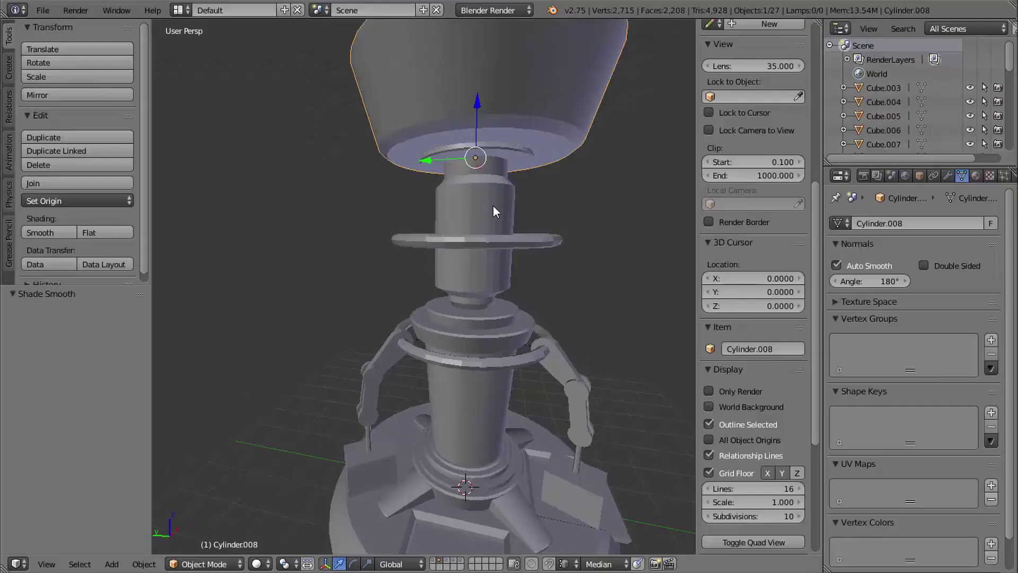
pyautogui.rightClick(507, 210)
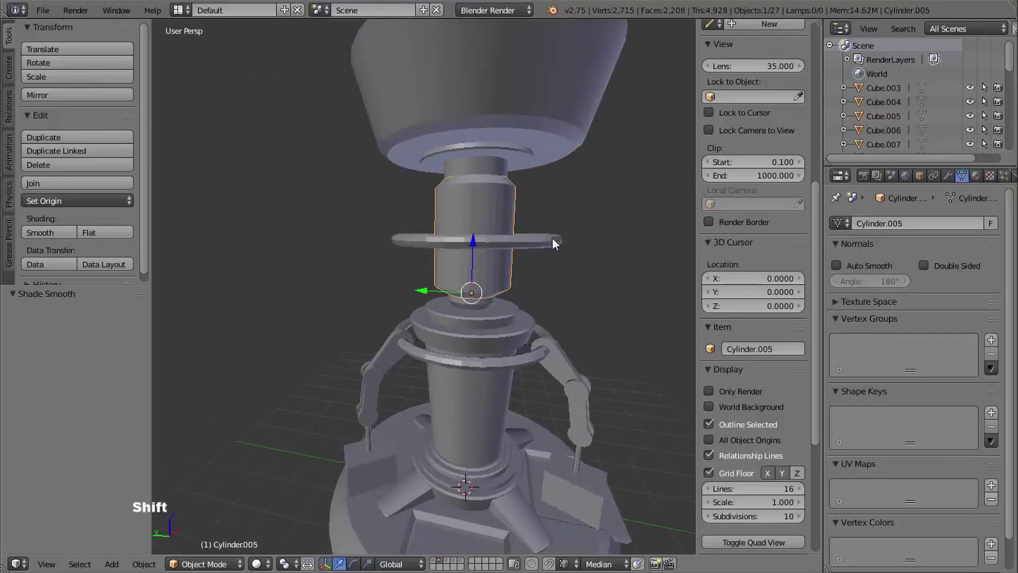
pyautogui.keyDown('shift'); pyautogui.rightClick(540, 241); pyautogui.keyUp('shift')
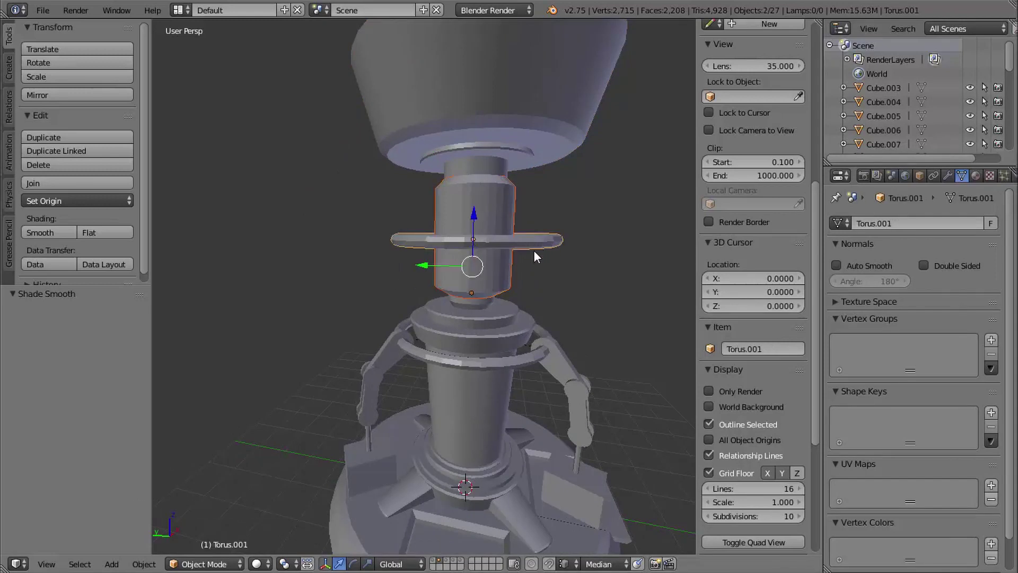
pyautogui.press('KP_Divide')
pyautogui.press('KP_1')
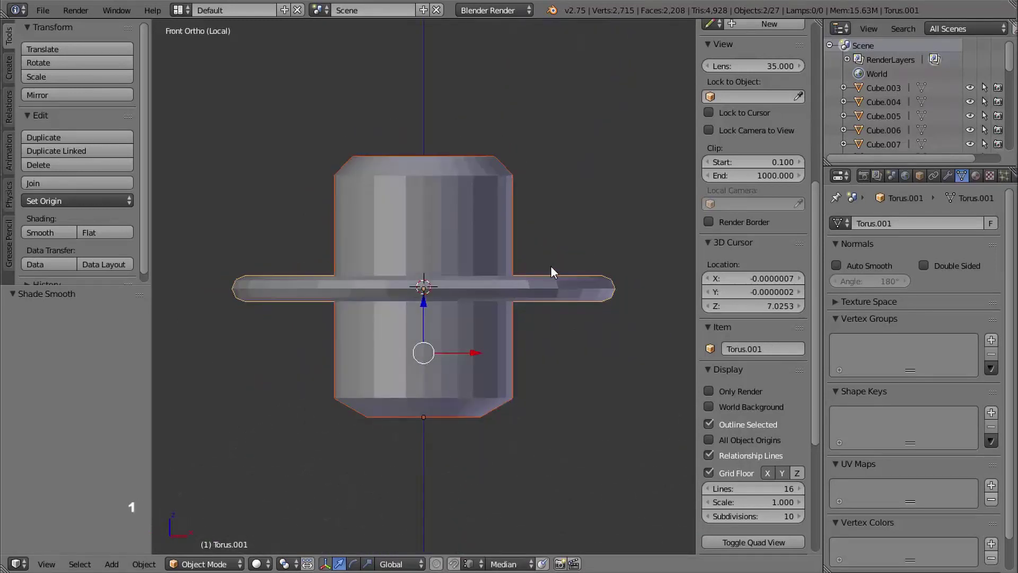
pyautogui.press('z')
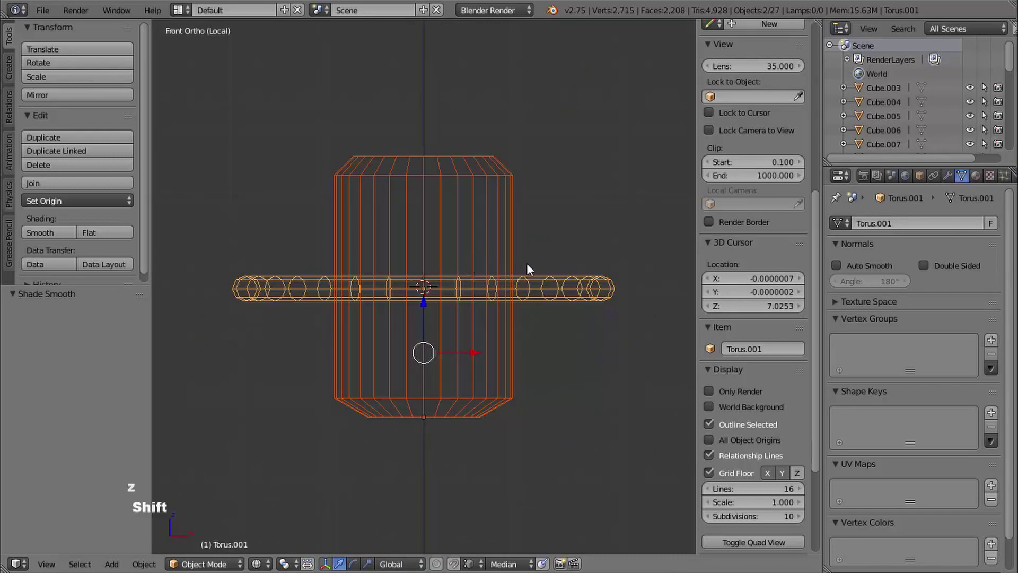
pyautogui.keyDown('shift'); pyautogui.moveTo(526, 262); pyautogui.dragTo(529, 238, button='middle'); pyautogui.keyUp('shift')
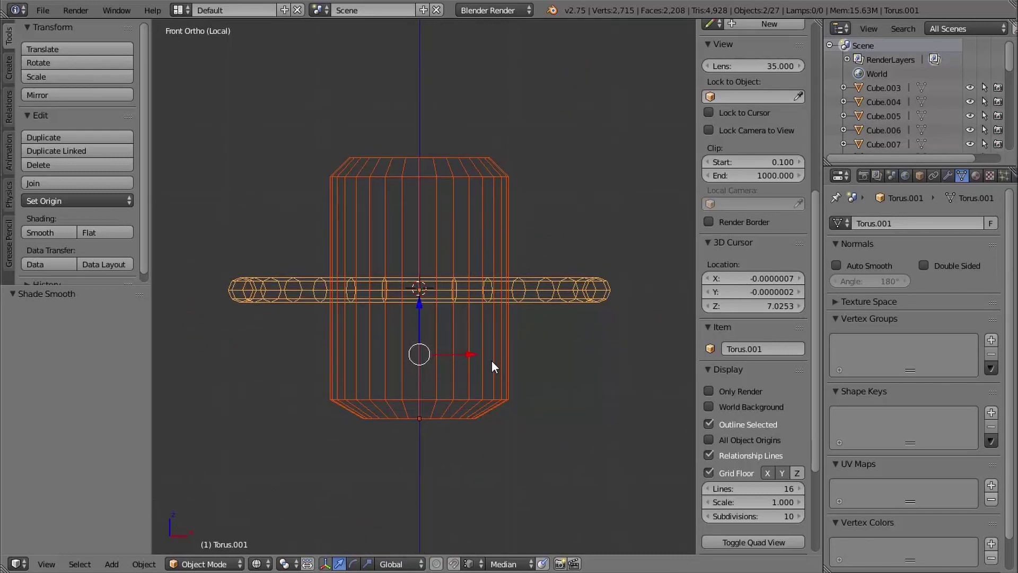
# Step: Add one centred horizontal loop cut around the column cylinder's side wall
pyautogui.rightClick(512, 225)
pyautogui.press('Tab')
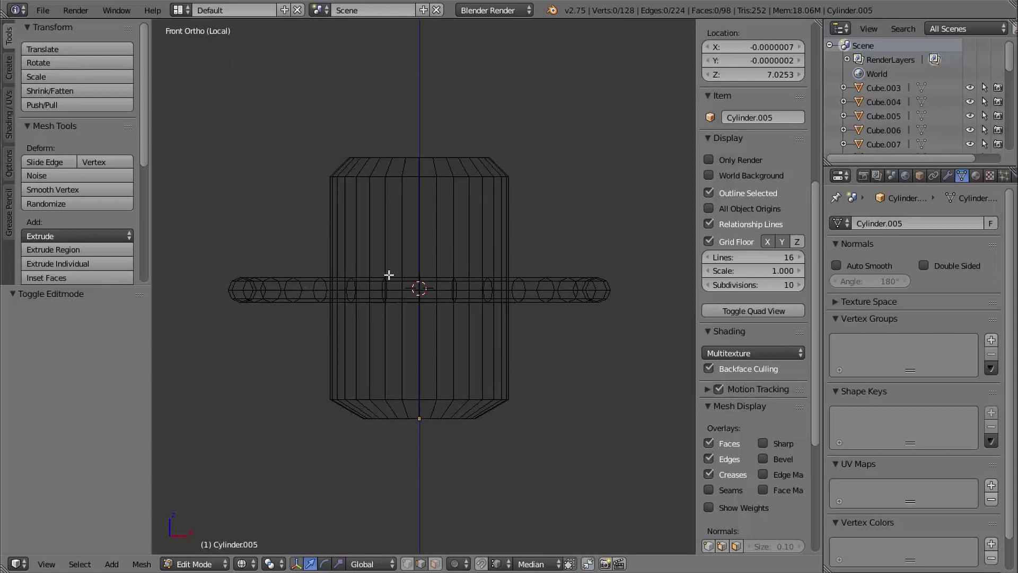
pyautogui.hotkey('ctrl', 'r')
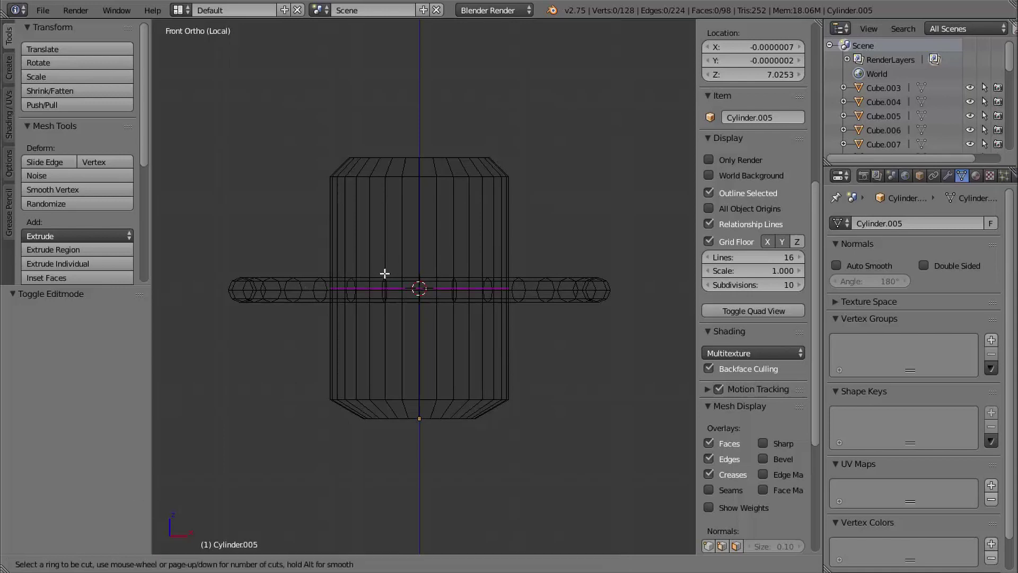
pyautogui.click(387, 274)
pyautogui.rightClick(416, 288)
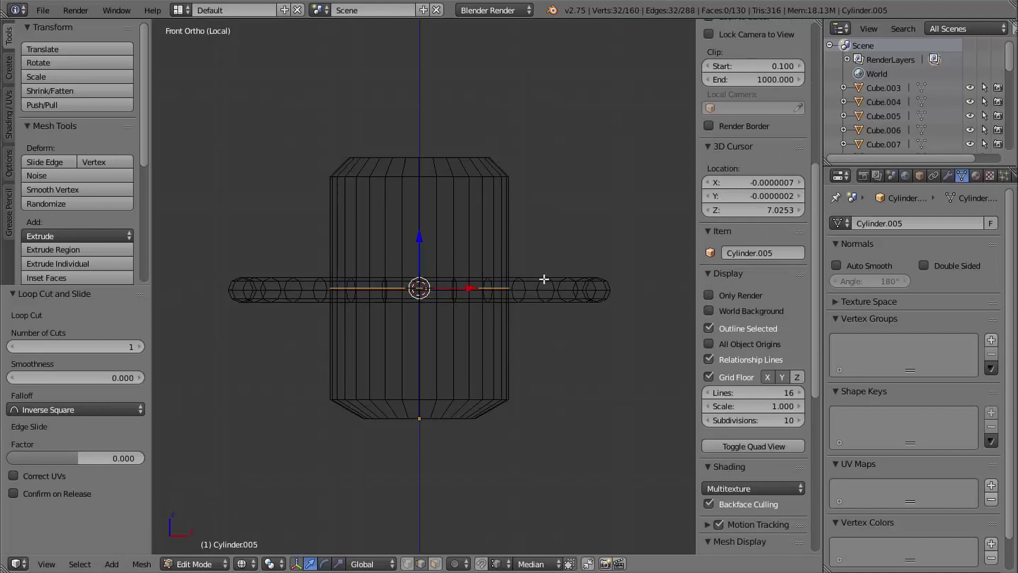
# Step: Move the ring up 0.019 along Z to align its centre with the cylinder's middle edge loop
pyautogui.keyDown('ctrl'); pyautogui.moveTo(544, 279); pyautogui.dragTo(516, 284, button='middle'); pyautogui.keyUp('ctrl')
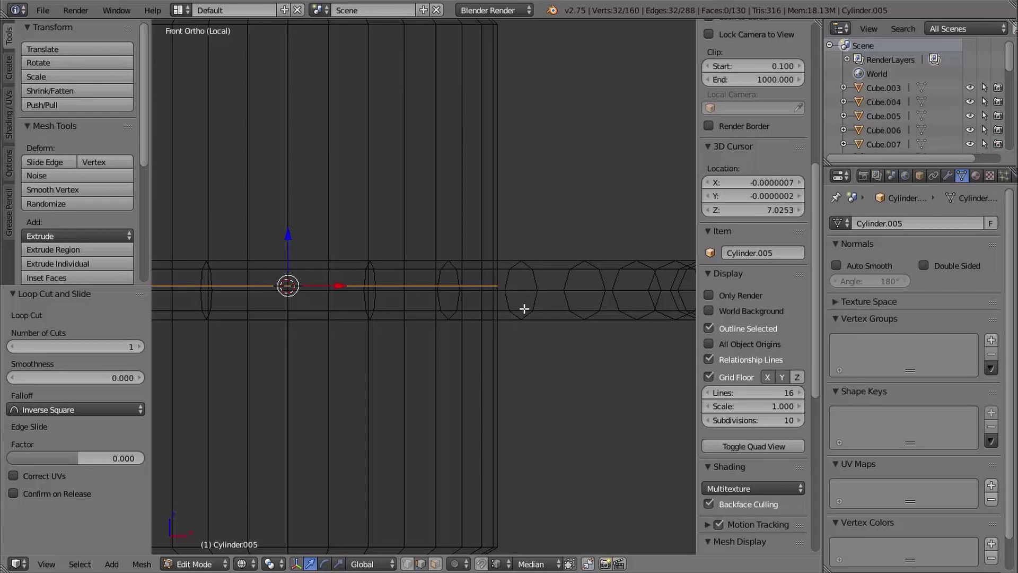
pyautogui.keyDown('ctrl'); pyautogui.moveTo(430, 280); pyautogui.dragTo(546, 292, button='middle'); pyautogui.keyUp('ctrl')
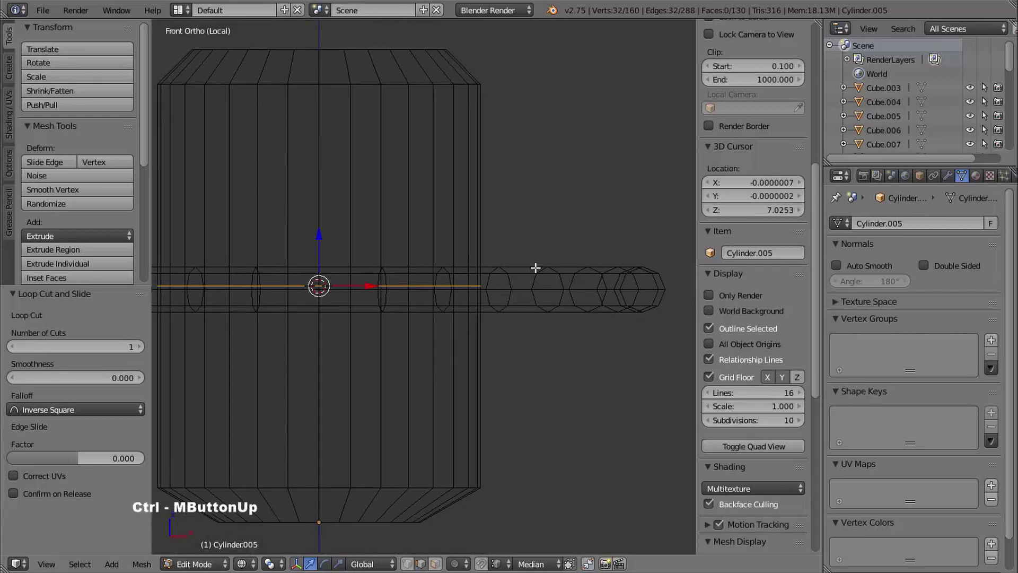
pyautogui.press('Tab')
pyautogui.rightClick(509, 270)
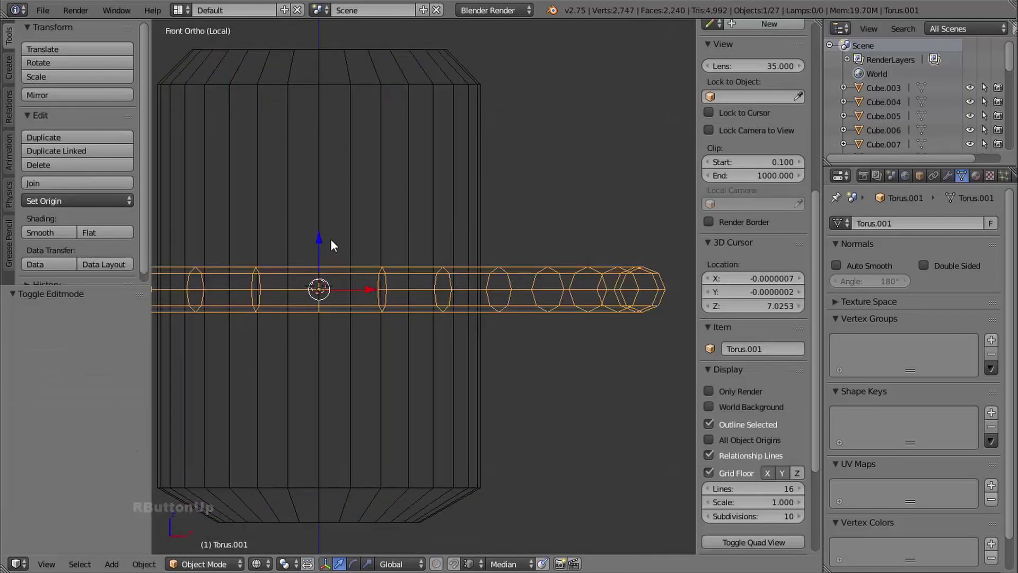
pyautogui.keyDown('ctrl'); pyautogui.moveTo(320, 239); pyautogui.dragTo(482, 287); pyautogui.keyUp('ctrl')
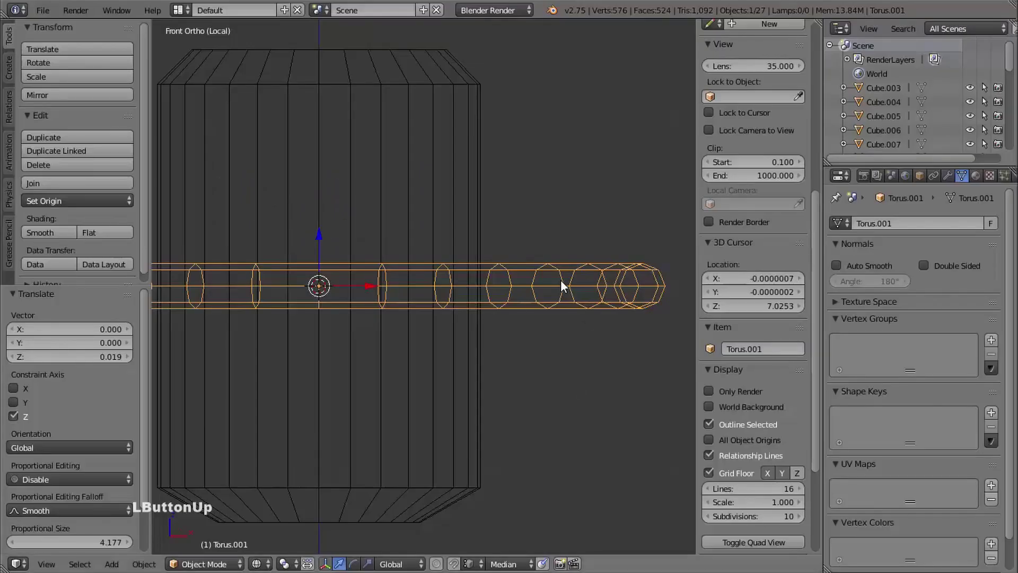
# Step: Bevel the column cylinder's middle edge loop with one segment and an offset of 0.13 to match the ring's thickness
pyautogui.keyDown('shift'); pyautogui.moveTo(561, 279); pyautogui.dragTo(533, 187, button='middle'); pyautogui.keyUp('shift')
pyautogui.rightClick(521, 258)
pyautogui.keyDown('shift'); pyautogui.moveTo(521, 262); pyautogui.dragTo(397, 245, button='middle'); pyautogui.keyUp('shift')
pyautogui.press('Tab')
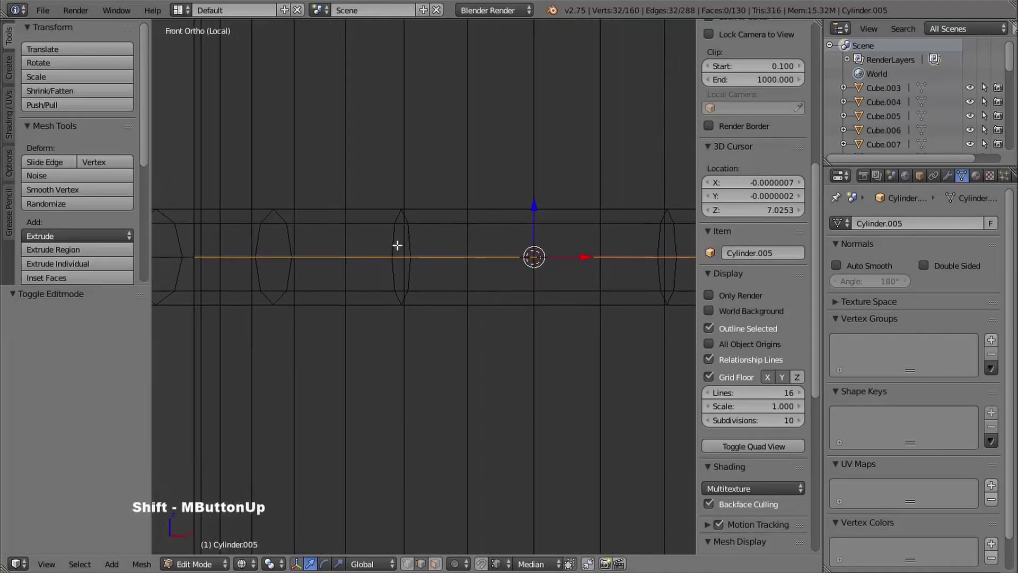
pyautogui.hotkey('ctrl', 'b')
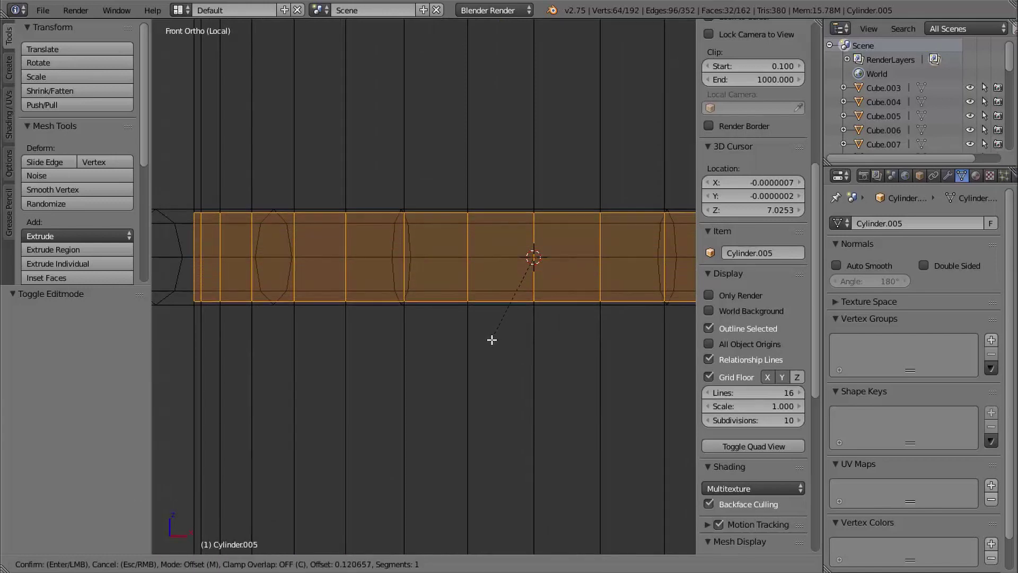
pyautogui.press('shift')
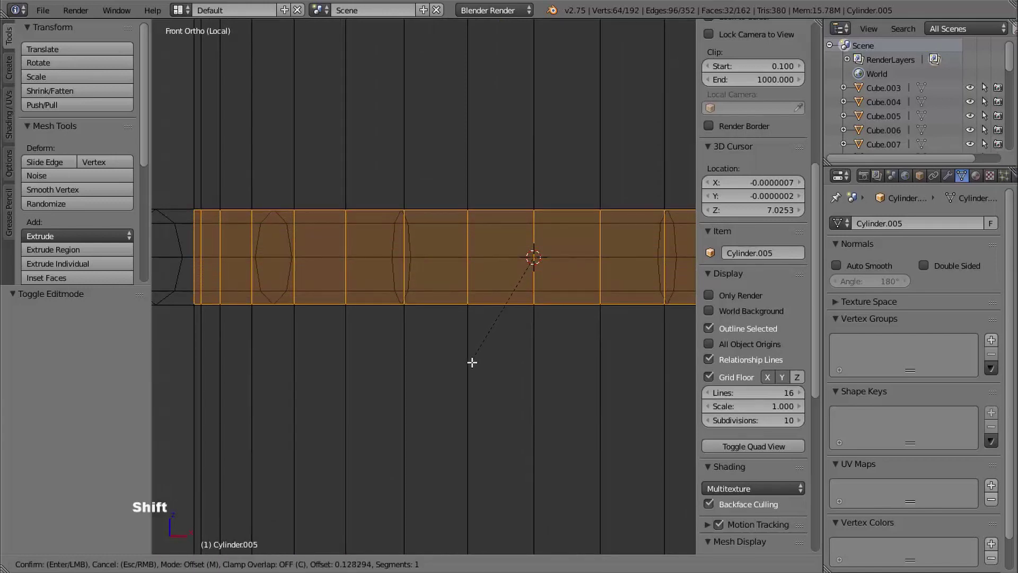
pyautogui.click(465, 368)
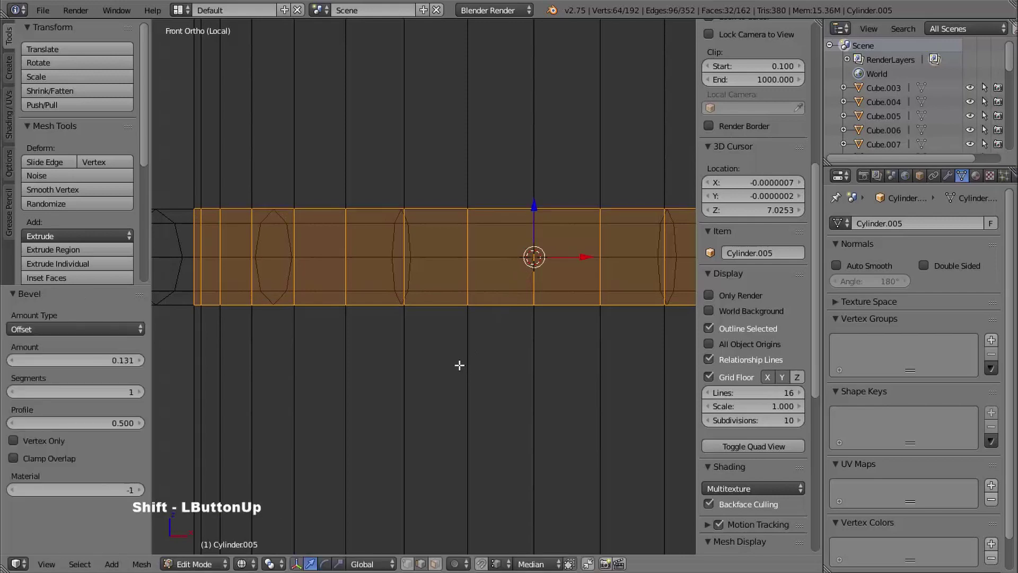
pyautogui.keyDown('shift'); pyautogui.moveTo(459, 364); pyautogui.dragTo(361, 292, button='middle'); pyautogui.keyUp('shift')
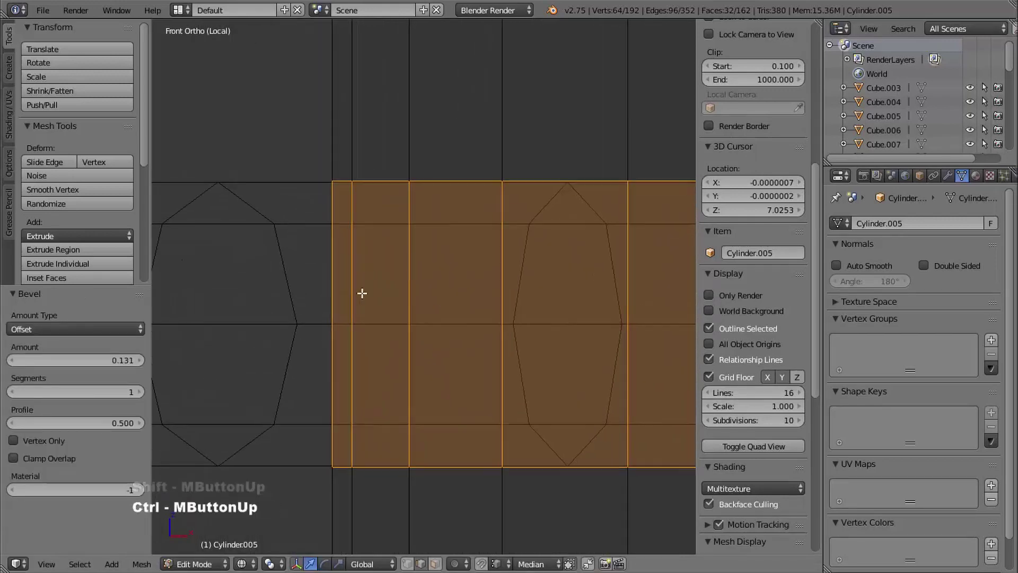
pyautogui.click(125, 359)
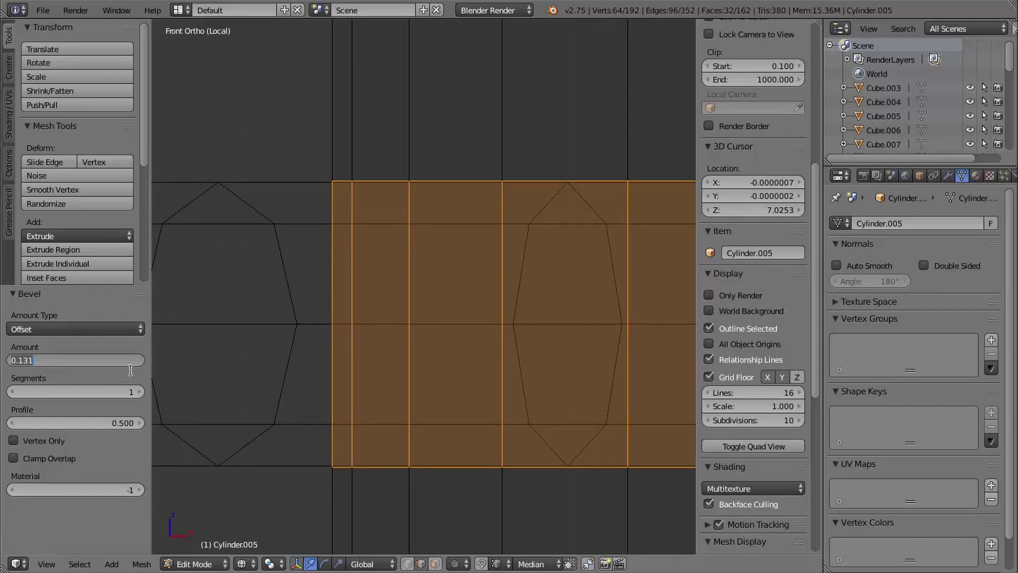
pyautogui.write('.13')
pyautogui.press('Return')
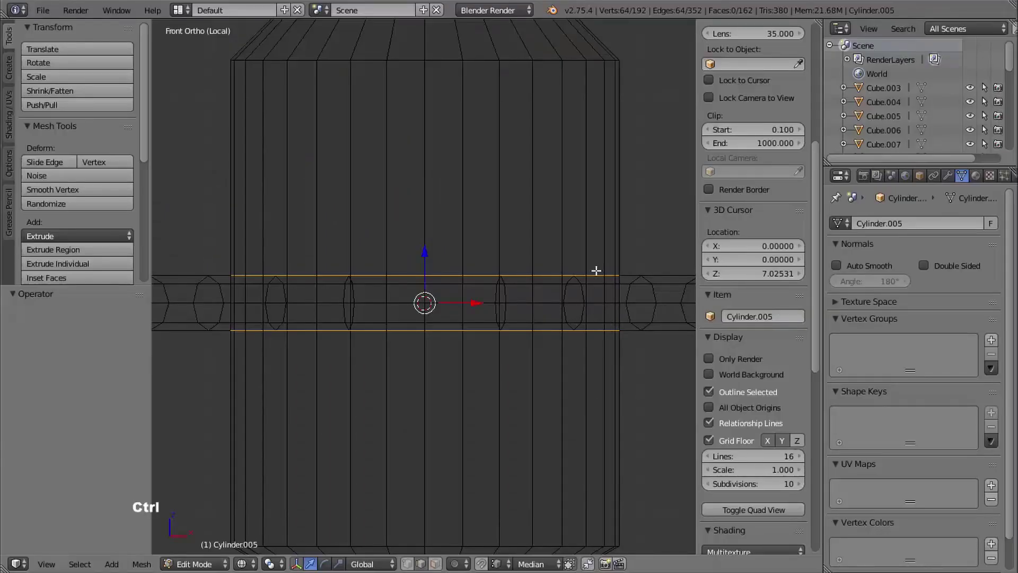
# Step: Add a separate cylinder object at the 3D cursor, aligned to the front view, with 8 vertices
pyautogui.keyDown('ctrl'); pyautogui.moveTo(598, 270); pyautogui.dragTo(583, 276, button='middle'); pyautogui.keyUp('ctrl')
pyautogui.press('Tab')
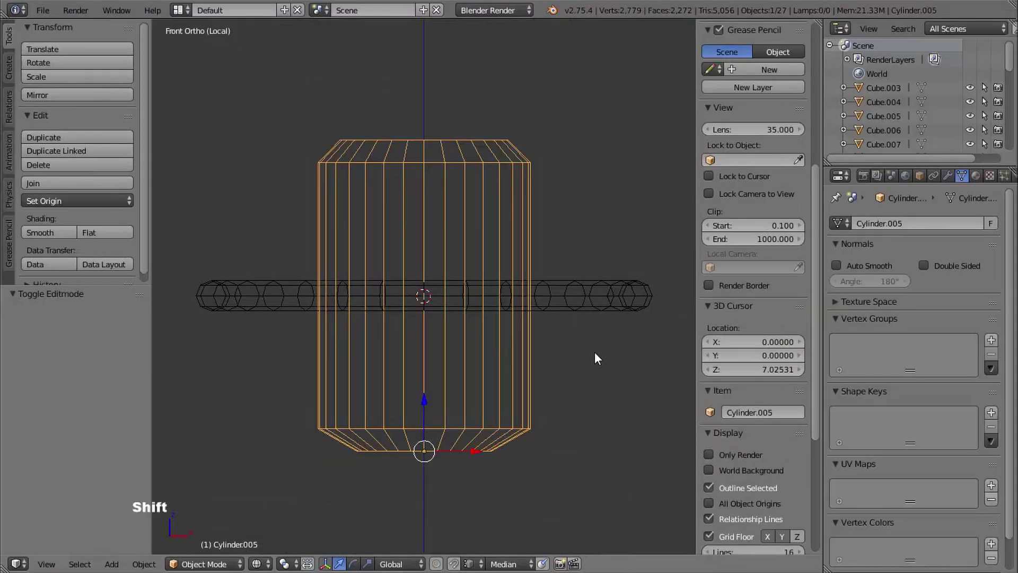
pyautogui.keyDown('shift'); pyautogui.moveTo(595, 357); pyautogui.dragTo(464, 313, button='middle'); pyautogui.keyUp('shift')
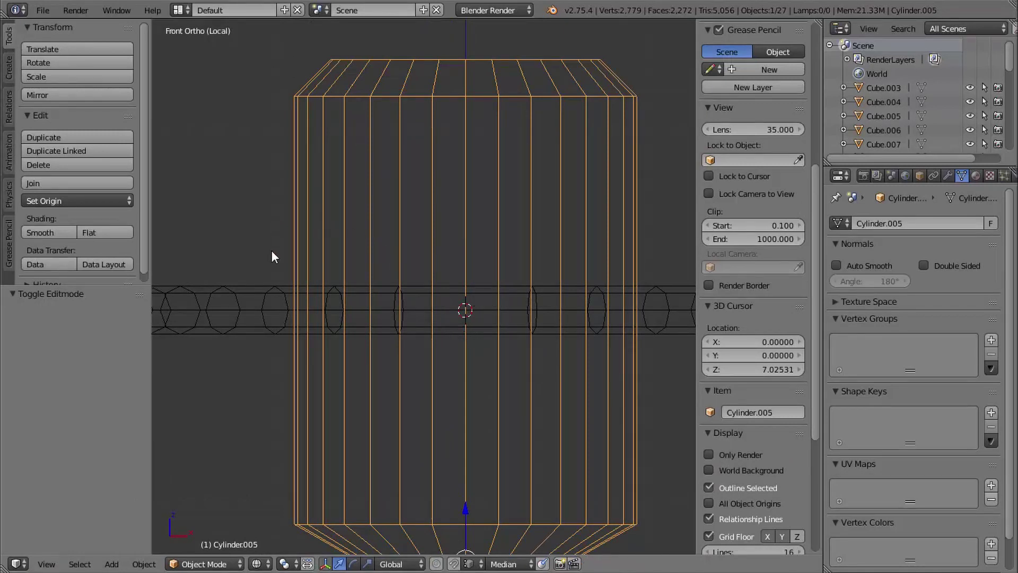
pyautogui.hotkey('shift', 'a')
pyautogui.moveTo(280, 254)
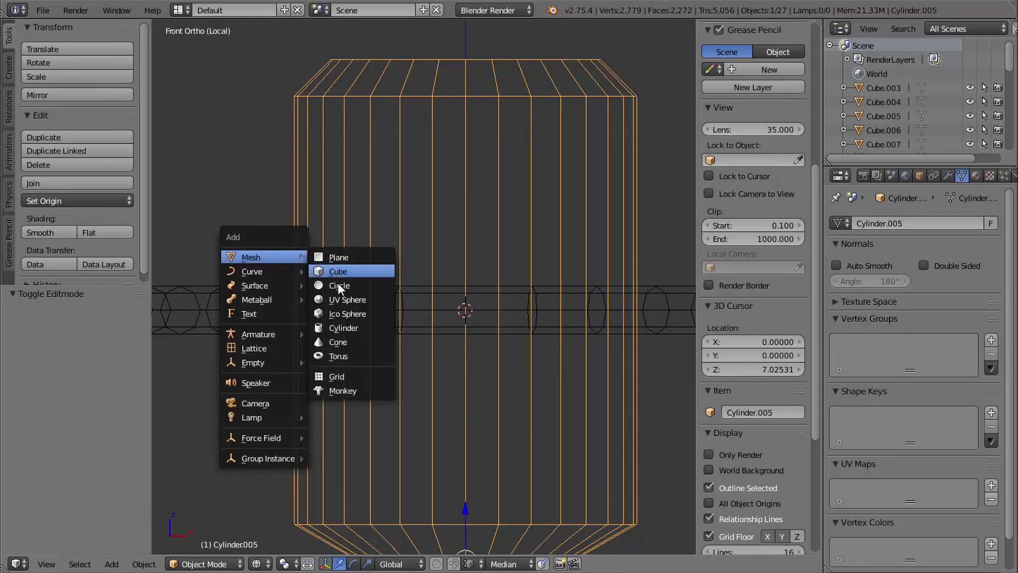
pyautogui.click(344, 328)
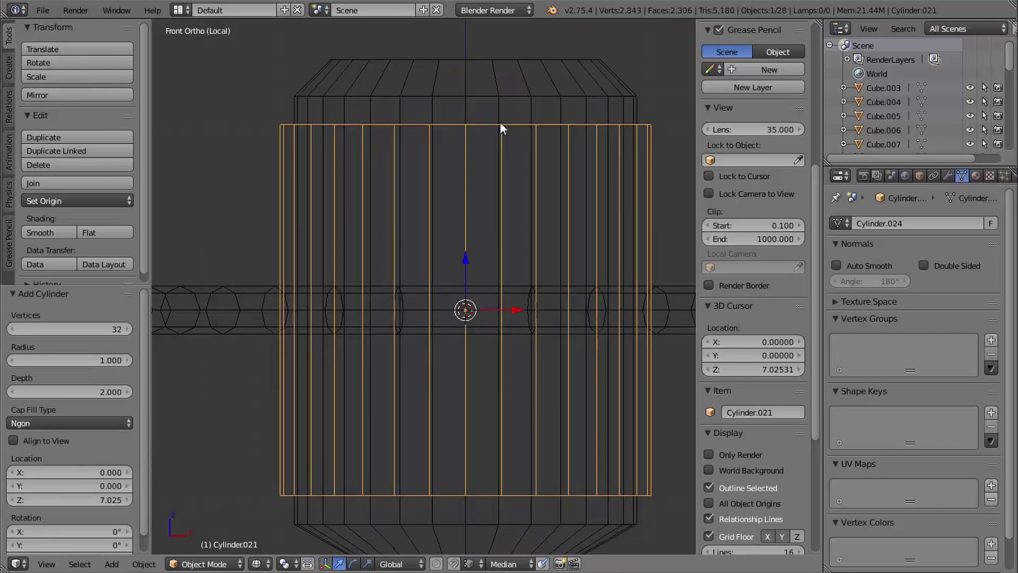
pyautogui.click(33, 440)
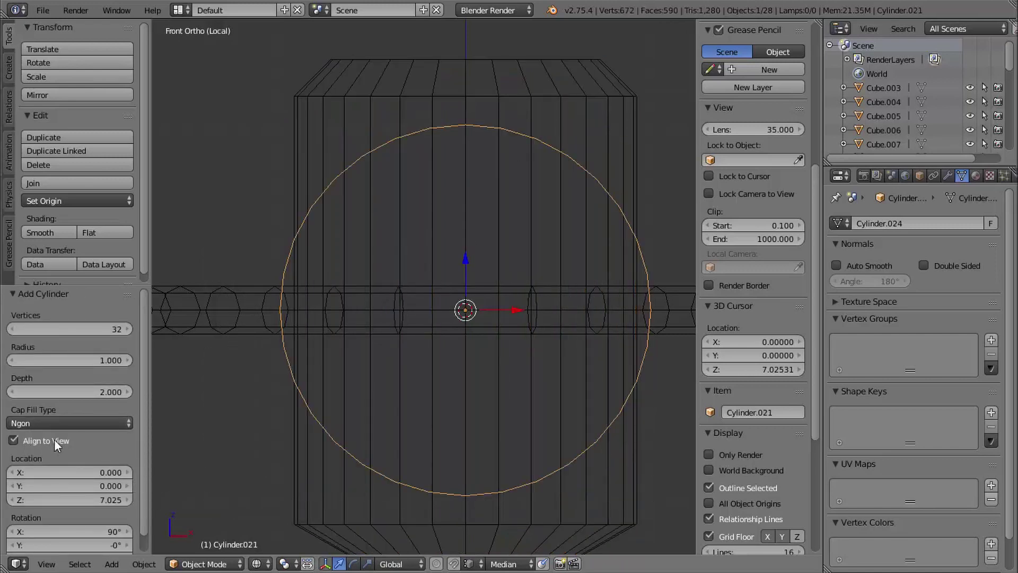
pyautogui.click(94, 330)
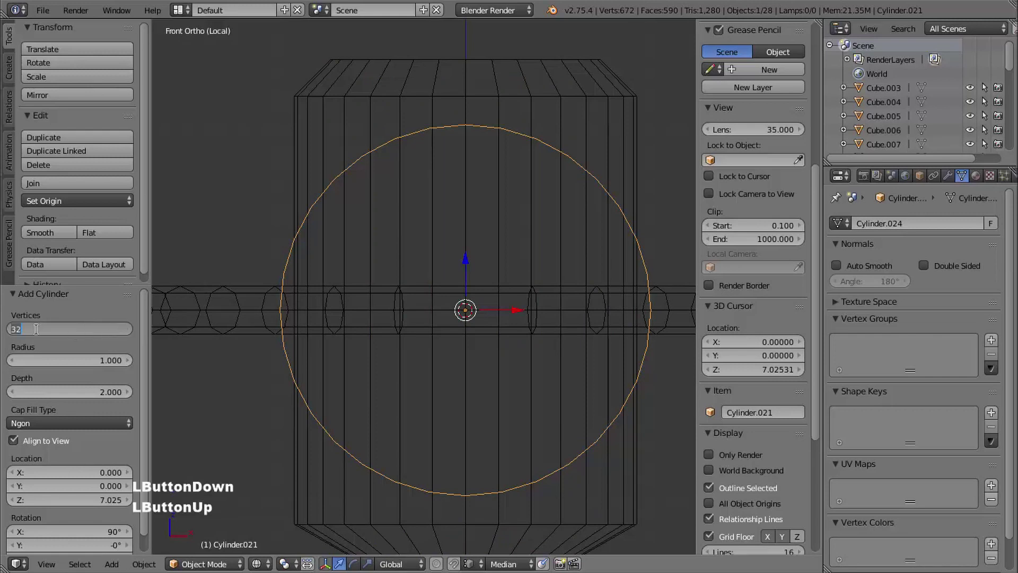
pyautogui.write('8')
pyautogui.press('Return')
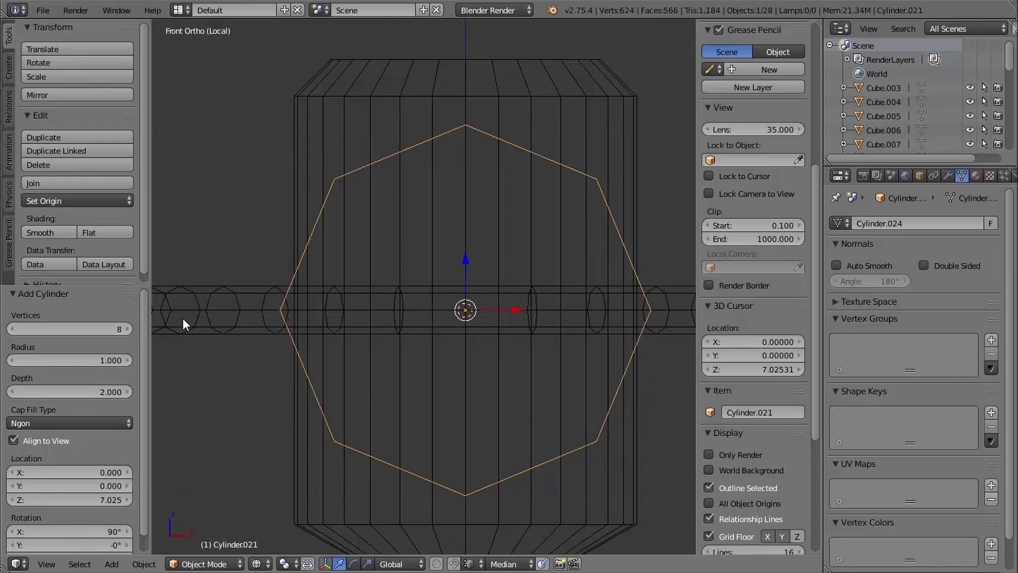
# Step: Set the new 8-sided cylinder's radius to 0.09 so that it fits within the ring's thickness
pyautogui.click(62, 361)
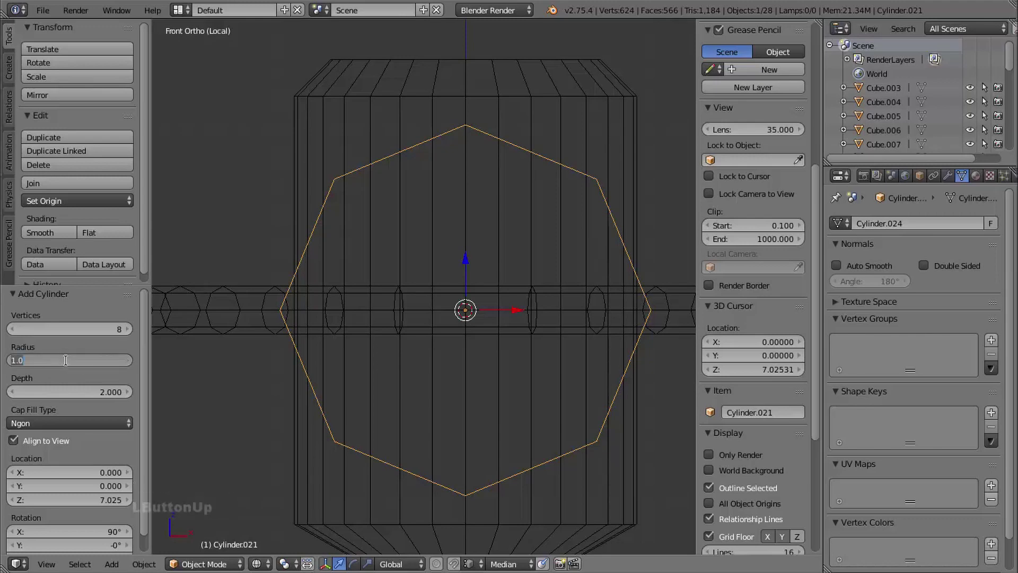
pyautogui.write('.1')
pyautogui.press('Return')
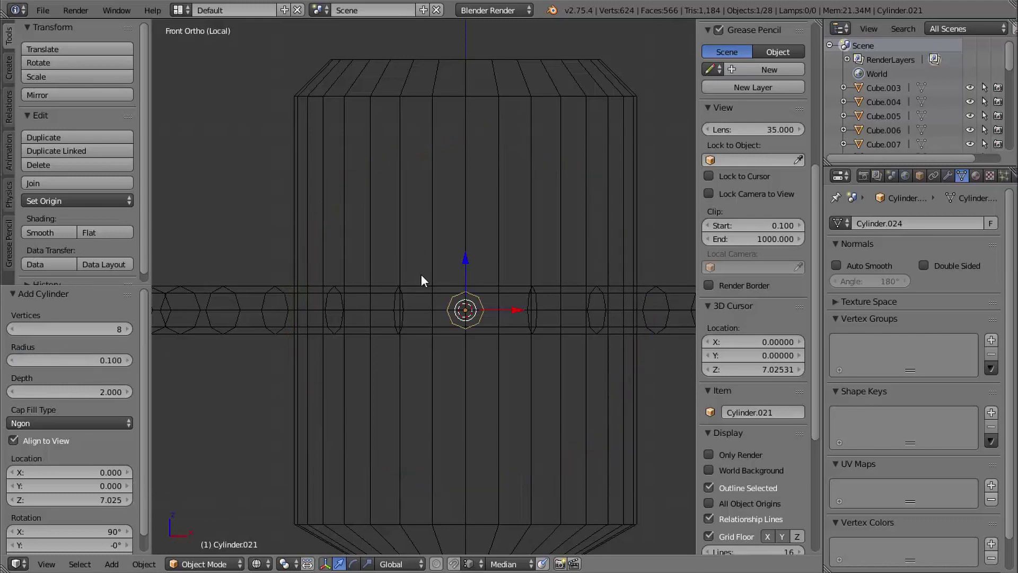
pyautogui.keyDown('ctrl'); pyautogui.moveTo(504, 313); pyautogui.dragTo(431, 305, button='middle'); pyautogui.keyUp('ctrl')
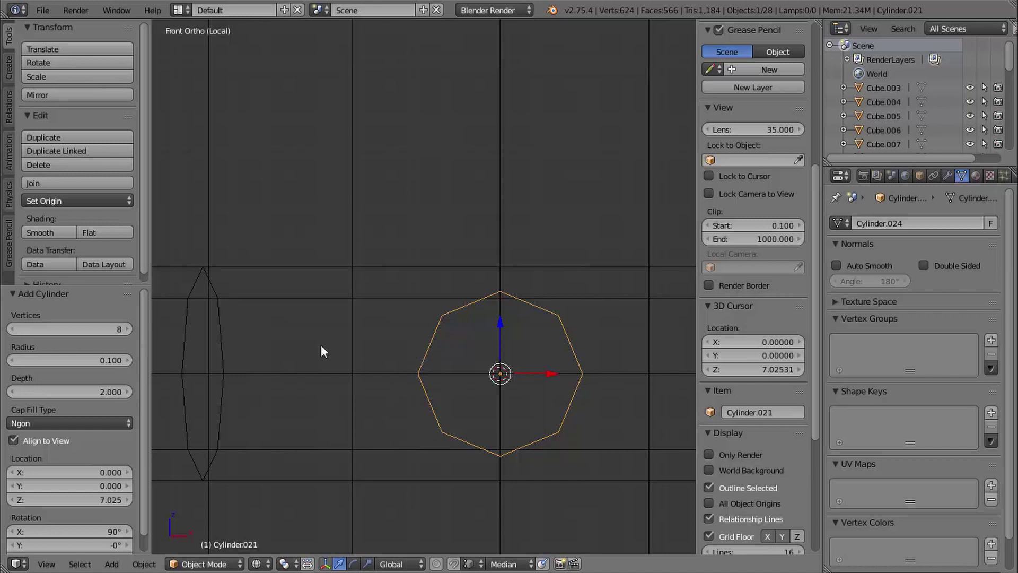
pyautogui.click(72, 359)
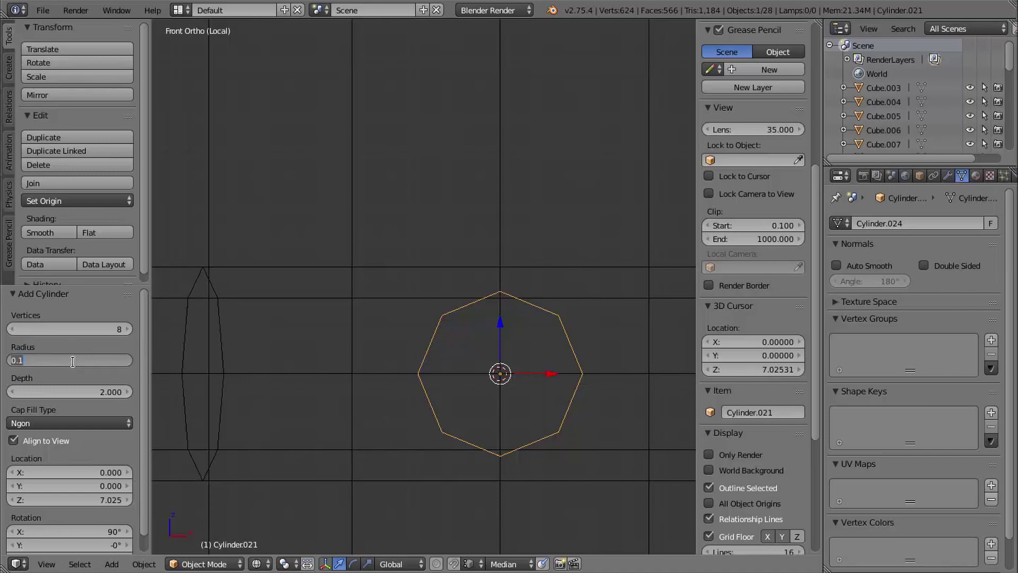
pyautogui.write('0.09')
pyautogui.press('Return')
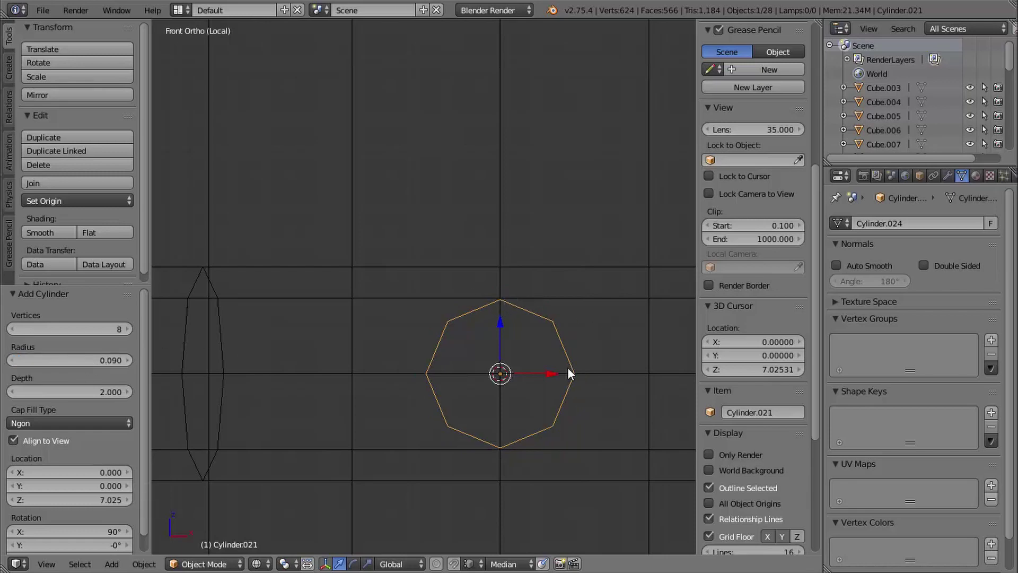
# Step: Move the 8-sided cylinder about -1.019 along Y so it bridges the column and the ring, with solid display on
pyautogui.moveTo(528, 340); pyautogui.dragTo(531, 281, button='middle')
pyautogui.moveTo(530, 281)
pyautogui.keyDown('ctrl'); pyautogui.mouseDown(button='middle')
pyautogui.moveTo(503, 290)
pyautogui.moveTo(501, 262)
pyautogui.moveTo(542, 256)
pyautogui.moveTo(524, 311)
pyautogui.moveTo(501, 319)
pyautogui.mouseUp(button='middle'); pyautogui.keyUp('ctrl')
pyautogui.press('z')
pyautogui.moveTo(382, 280); pyautogui.dragTo(440, 299)
pyautogui.keyDown('shift'); pyautogui.moveTo(539, 307); pyautogui.dragTo(535, 309, button='middle'); pyautogui.keyUp('shift')
pyautogui.moveTo(535, 310); pyautogui.dragTo(534, 307, button='middle')
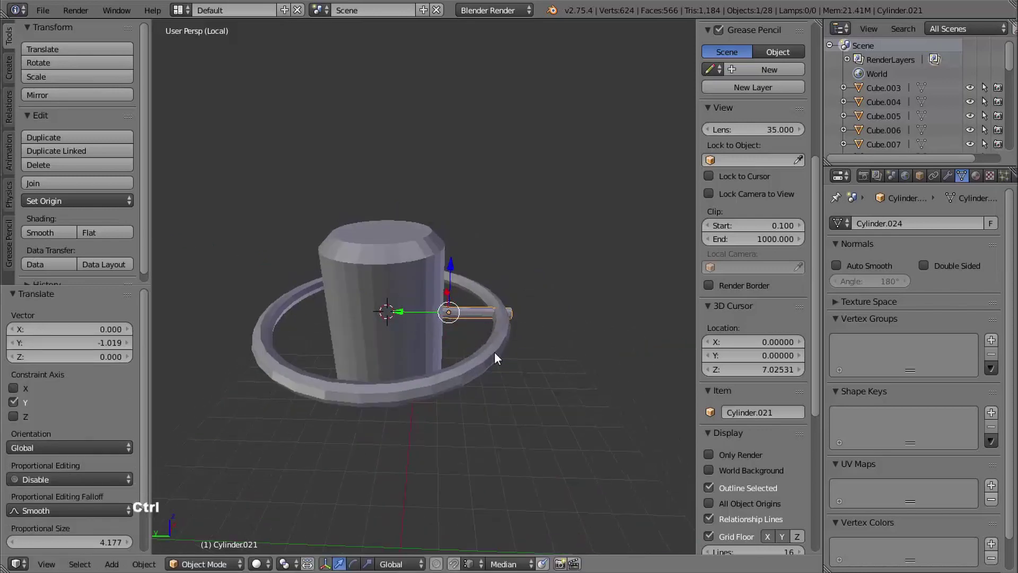
# Step: Add another cylinder object at the 3D cursor, aligned to the front view
pyautogui.keyDown('ctrl'); pyautogui.moveTo(494, 352); pyautogui.dragTo(519, 313, button='middle'); pyautogui.keyUp('ctrl')
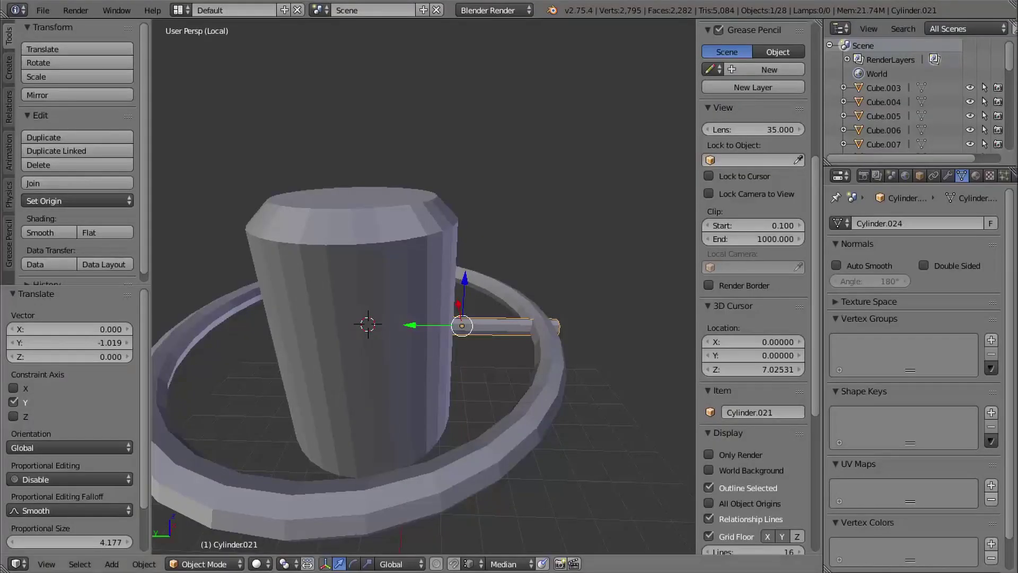
pyautogui.keyDown('shift'); pyautogui.moveTo(567, 247); pyautogui.dragTo(535, 307, button='middle'); pyautogui.keyUp('shift')
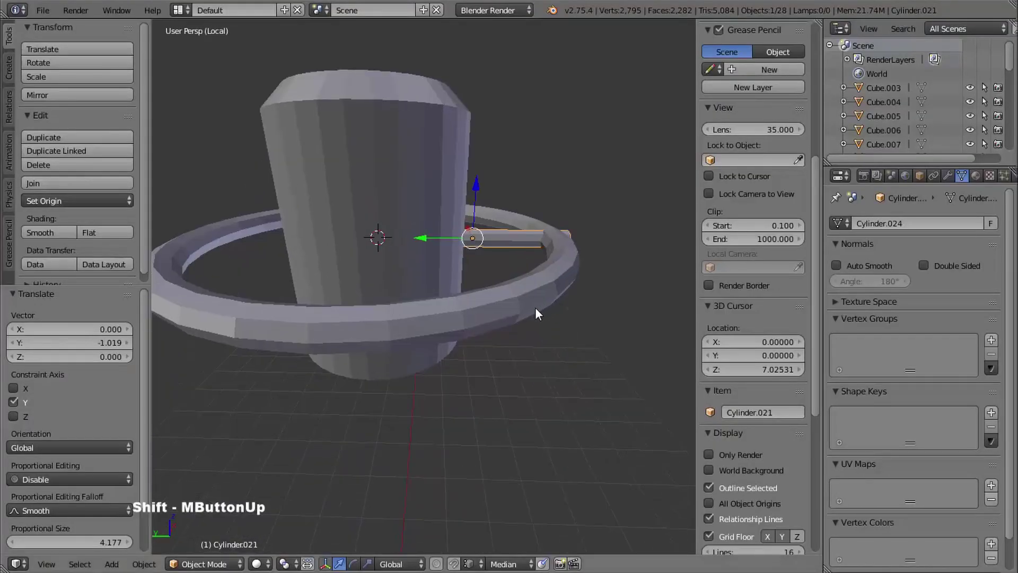
pyautogui.press('KP_1')
pyautogui.press('z')
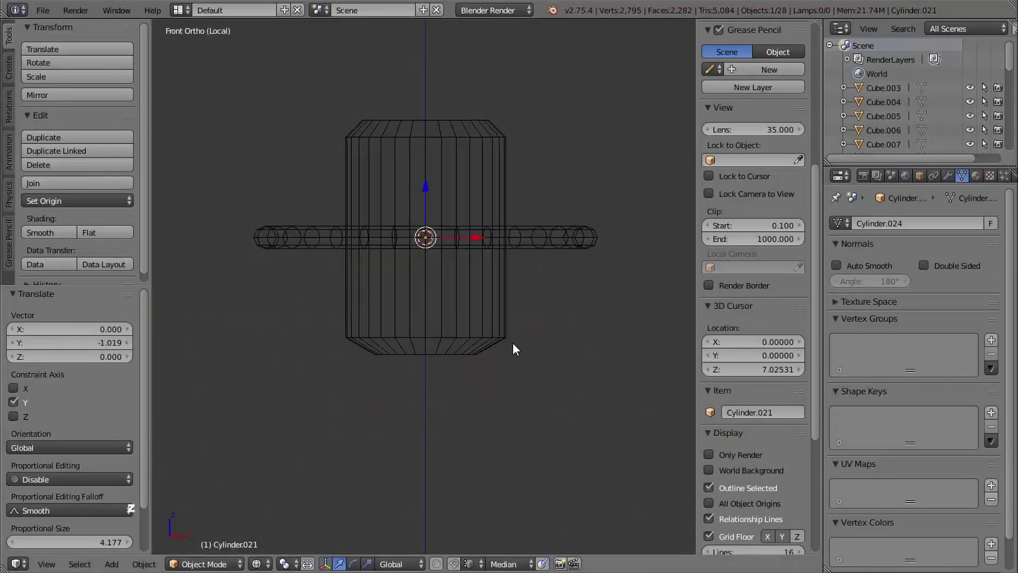
pyautogui.keyDown('shift'); pyautogui.moveTo(513, 344); pyautogui.dragTo(549, 382, button='middle'); pyautogui.keyUp('shift')
pyautogui.keyDown('ctrl'); pyautogui.moveTo(549, 382); pyautogui.dragTo(471, 244, button='middle'); pyautogui.keyUp('ctrl')
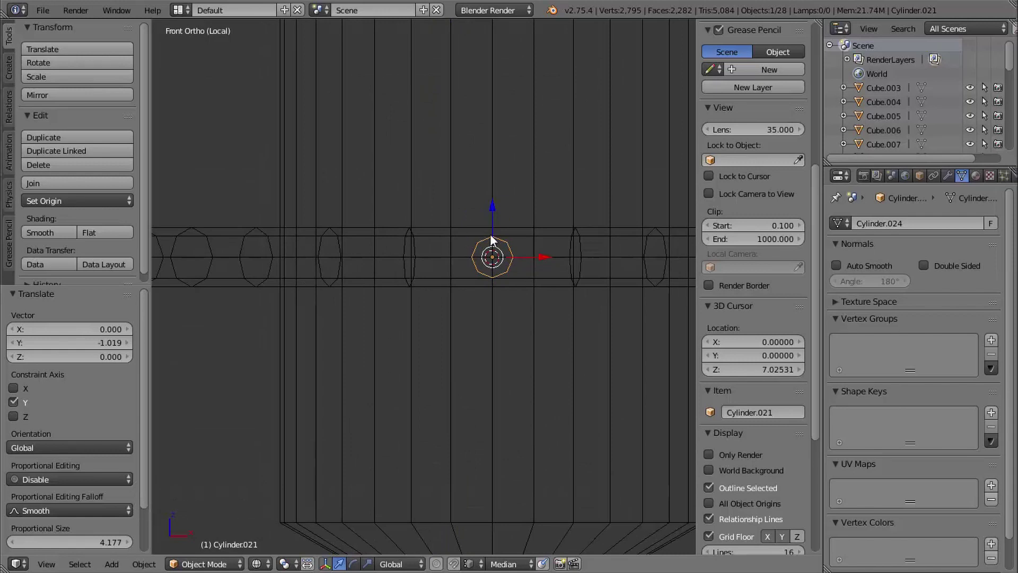
pyautogui.keyDown('shift'); pyautogui.moveTo(499, 277); pyautogui.dragTo(478, 295, button='middle'); pyautogui.keyUp('shift')
pyautogui.hotkey('shift', 'a')
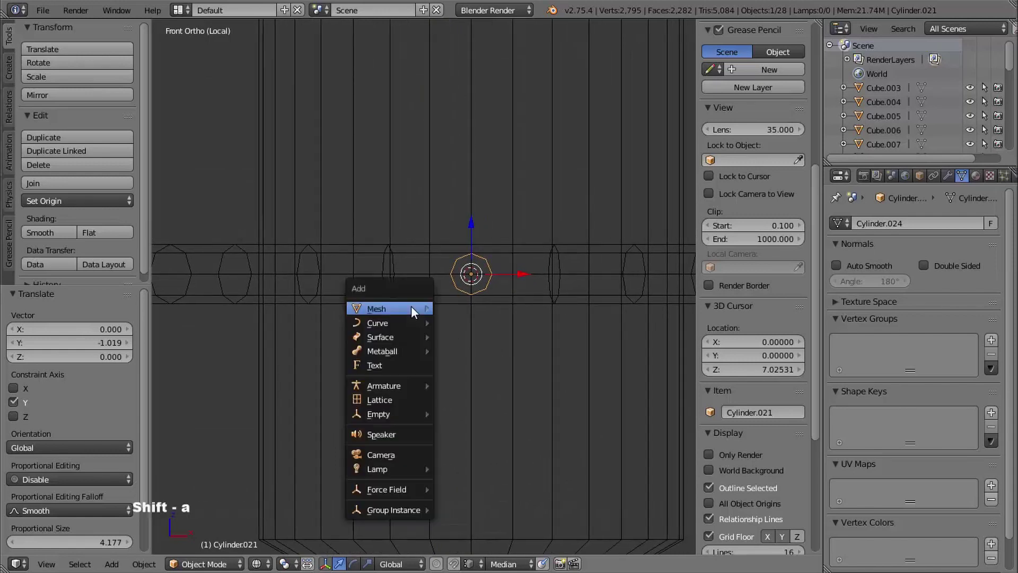
pyautogui.moveTo(404, 307)
pyautogui.click(479, 378)
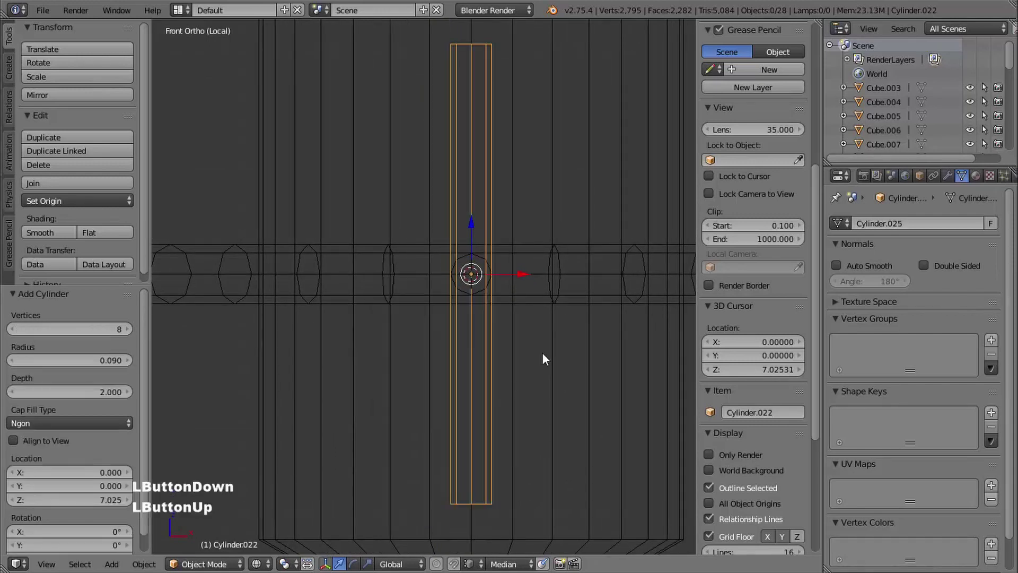
pyautogui.click(20, 438)
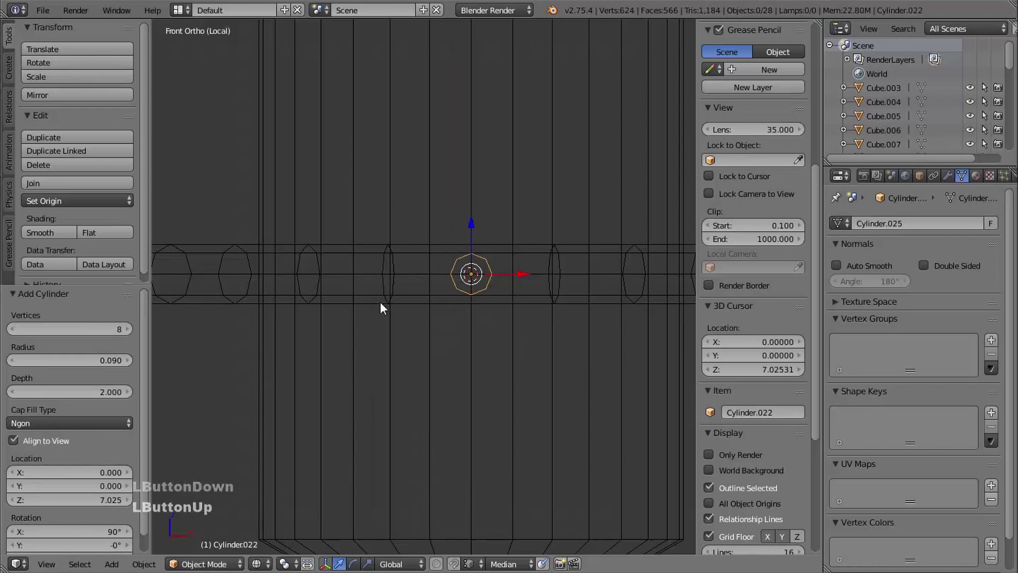
# Step: Give the new cylinder 12 vertices and a radius of 0.125
pyautogui.keyDown('shift'); pyautogui.moveTo(380, 301); pyautogui.dragTo(346, 332, button='middle'); pyautogui.keyUp('shift')
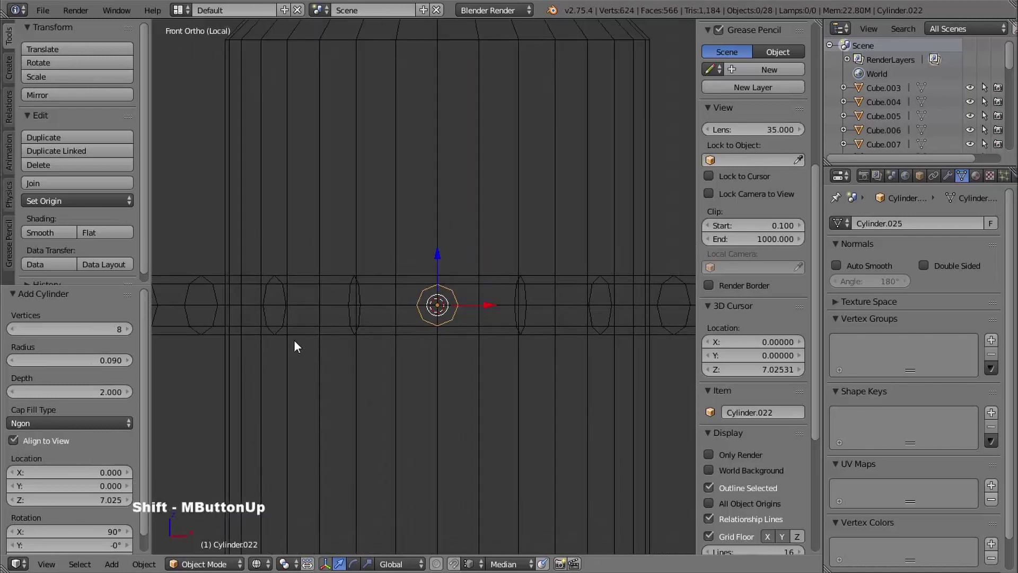
pyautogui.click(58, 330)
pyautogui.press('Return')
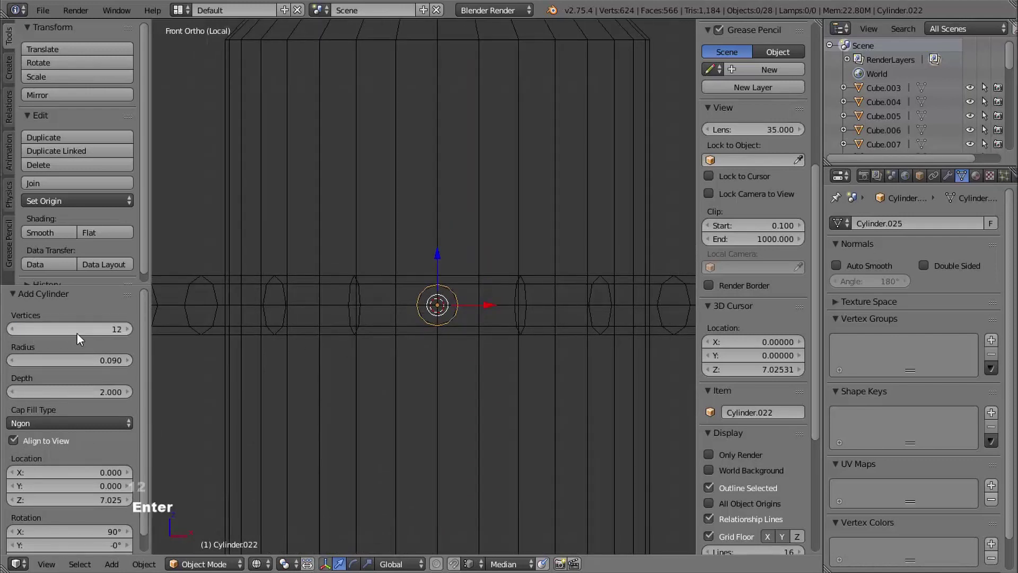
pyautogui.keyDown('shift'); pyautogui.moveTo(342, 314); pyautogui.dragTo(393, 294, button='middle'); pyautogui.keyUp('shift')
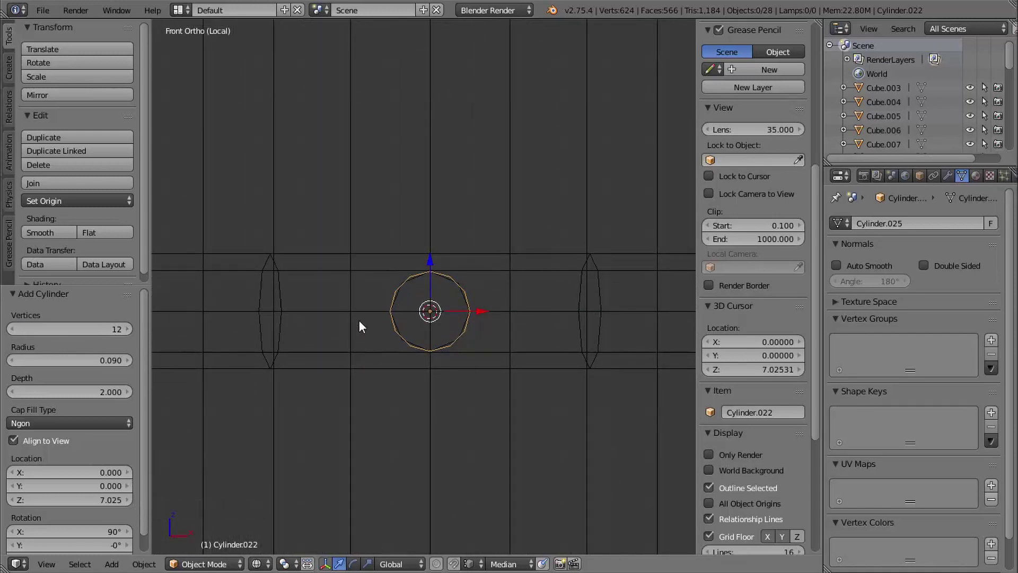
pyautogui.click(79, 359)
pyautogui.write('.125')
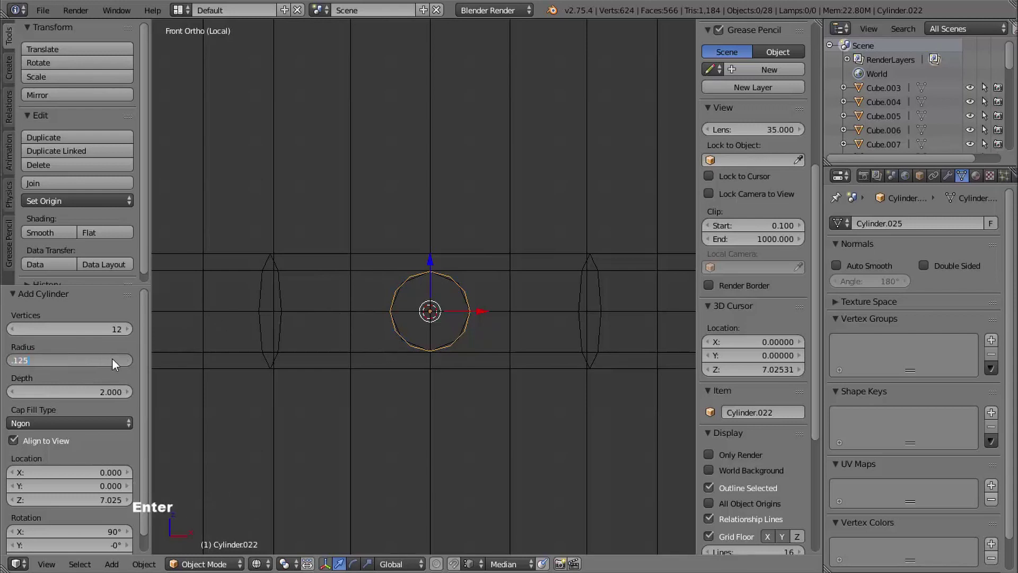
pyautogui.press('Return')
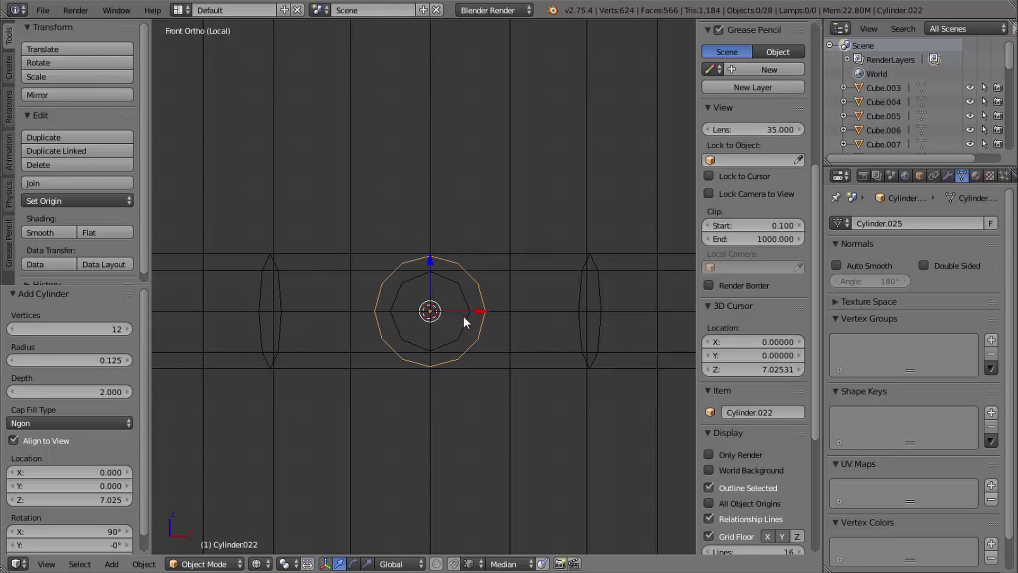
# Step: Raise the 12-sided cylinder about 0.92 along Z so it sits just below the column's upper bevel, with solid display on
pyautogui.keyDown('shift'); pyautogui.moveTo(464, 317); pyautogui.dragTo(535, 339, button='middle'); pyautogui.keyUp('shift')
pyautogui.keyDown('ctrl'); pyautogui.moveTo(535, 339); pyautogui.dragTo(533, 320, button='middle'); pyautogui.keyUp('ctrl')
pyautogui.keyDown('shift'); pyautogui.moveTo(533, 319); pyautogui.dragTo(461, 320, button='middle'); pyautogui.keyUp('shift')
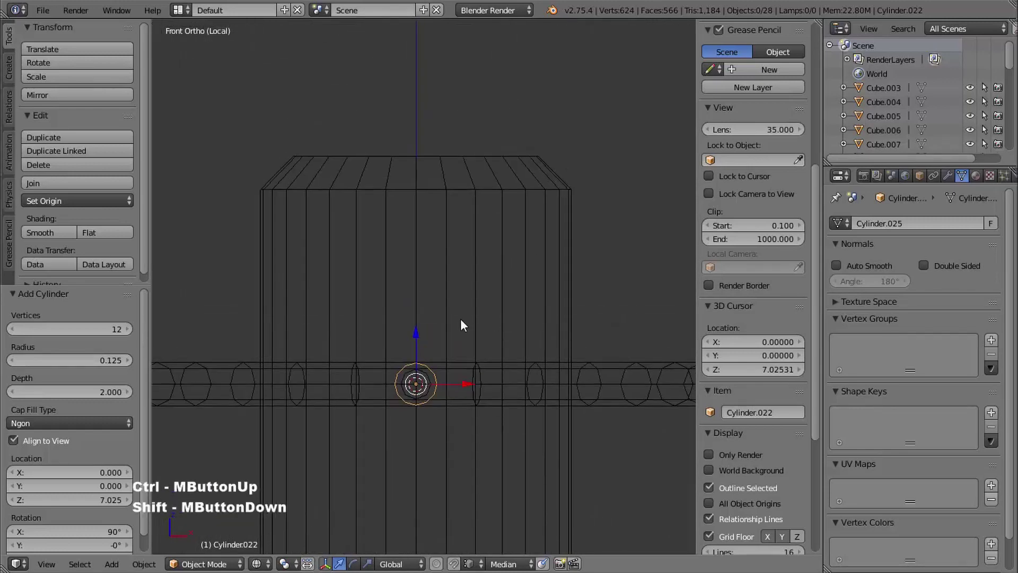
pyautogui.moveTo(416, 333); pyautogui.dragTo(403, 181)
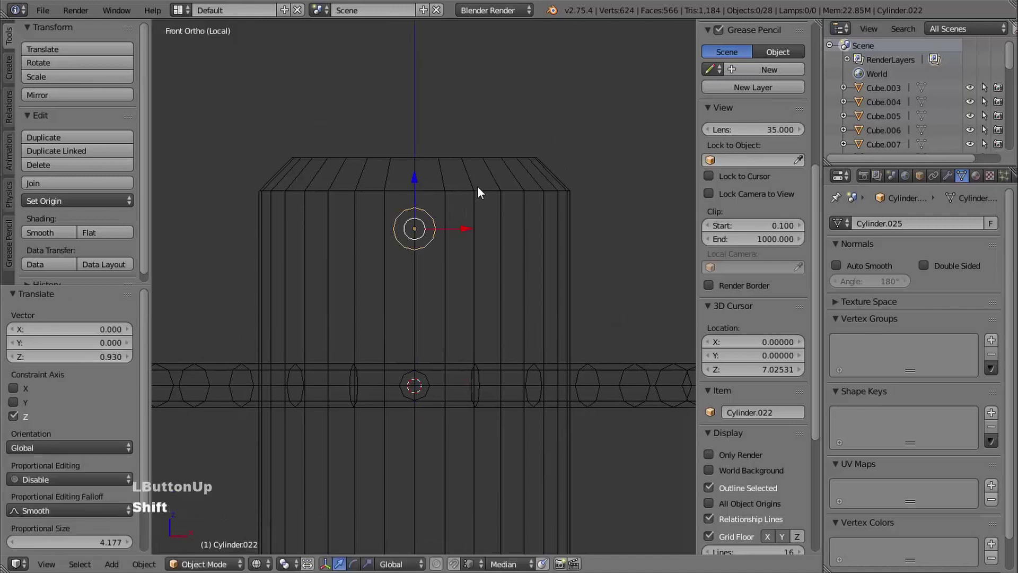
pyautogui.keyDown('shift'); pyautogui.moveTo(478, 192); pyautogui.dragTo(434, 227, button='middle'); pyautogui.keyUp('shift')
pyautogui.moveTo(416, 242); pyautogui.dragTo(418, 242)
pyautogui.keyDown('shift'); pyautogui.moveTo(470, 264); pyautogui.dragTo(513, 243, button='middle'); pyautogui.keyUp('shift')
pyautogui.moveTo(513, 244)
pyautogui.keyDown('shift'); pyautogui.mouseDown(button='middle')
pyautogui.moveTo(495, 255)
pyautogui.moveTo(514, 299)
pyautogui.moveTo(467, 275)
pyautogui.mouseUp(button='middle'); pyautogui.keyUp('shift')
pyautogui.press('z')
pyautogui.moveTo(467, 275)
pyautogui.mouseDown(button='middle')
pyautogui.moveTo(450, 268)
pyautogui.moveTo(472, 270)
pyautogui.mouseUp(button='middle')
pyautogui.moveTo(472, 271)
pyautogui.mouseDown(button='middle')
pyautogui.moveTo(492, 272)
pyautogui.moveTo(509, 209)
pyautogui.mouseUp(button='middle')
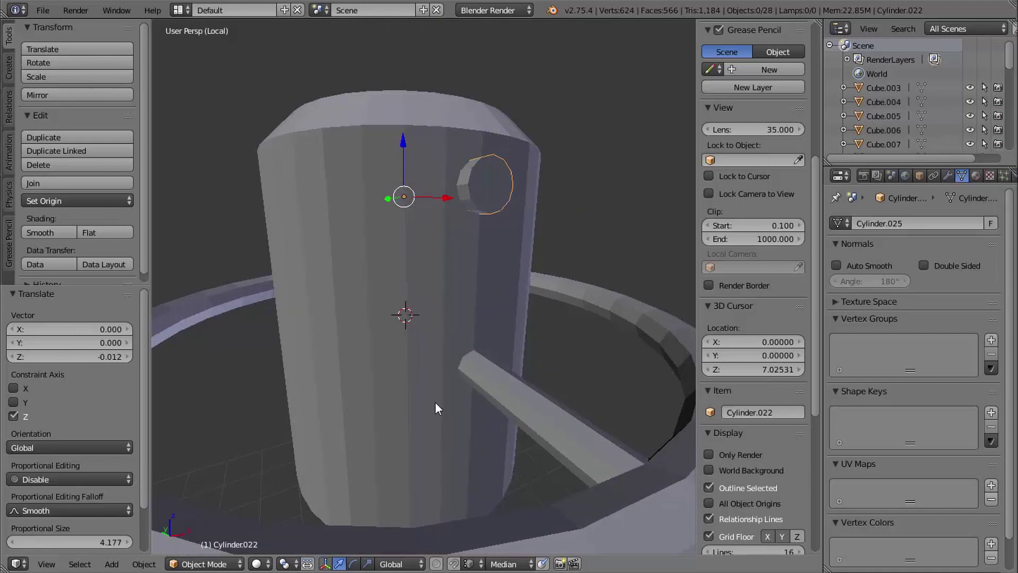
# Step: Isolate the column and the small 12-sided cylinder by hiding all other objects, leaving only the column selected
pyautogui.keyDown('shift'); pyautogui.moveTo(548, 332); pyautogui.dragTo(523, 154, button='middle'); pyautogui.keyUp('shift')
pyautogui.keyDown('shift'); pyautogui.rightClick(472, 201); pyautogui.keyUp('shift')
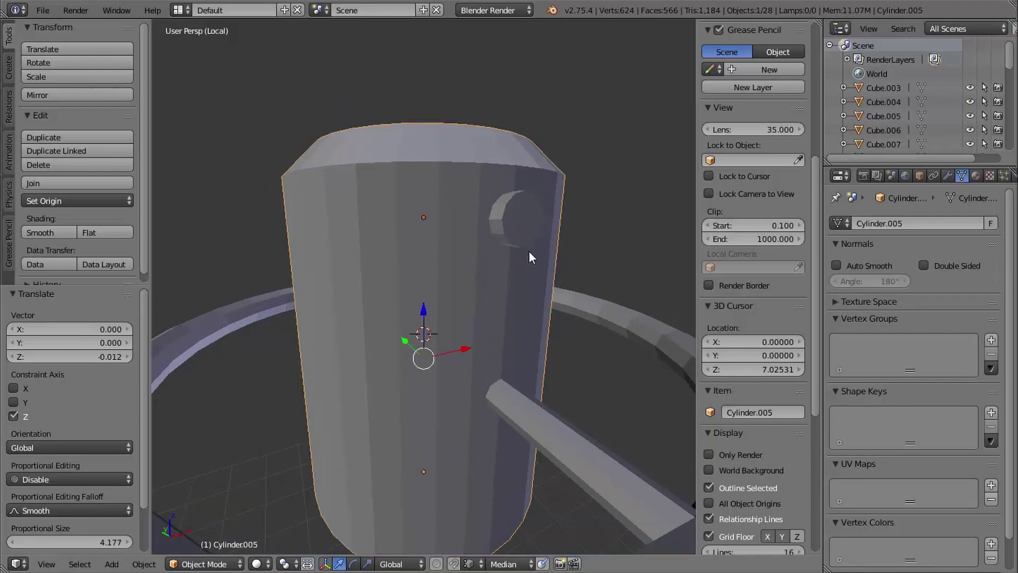
pyautogui.keyDown('shift'); pyautogui.moveTo(529, 257); pyautogui.dragTo(505, 277, button='middle'); pyautogui.keyUp('shift')
pyautogui.hotkey('shift', 'h')
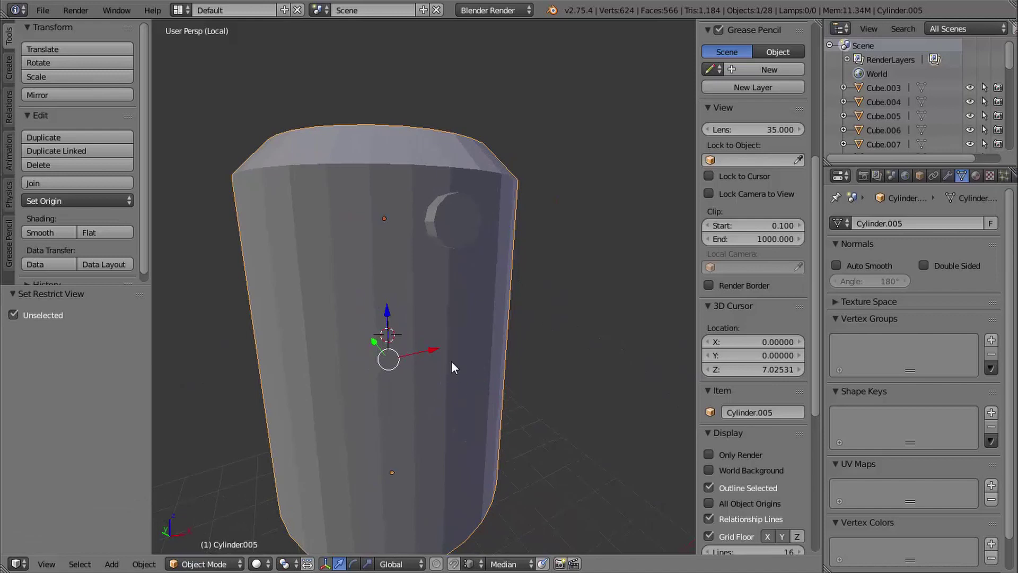
pyautogui.moveTo(571, 311); pyautogui.dragTo(487, 278, button='middle')
pyautogui.rightClick(299, 149)
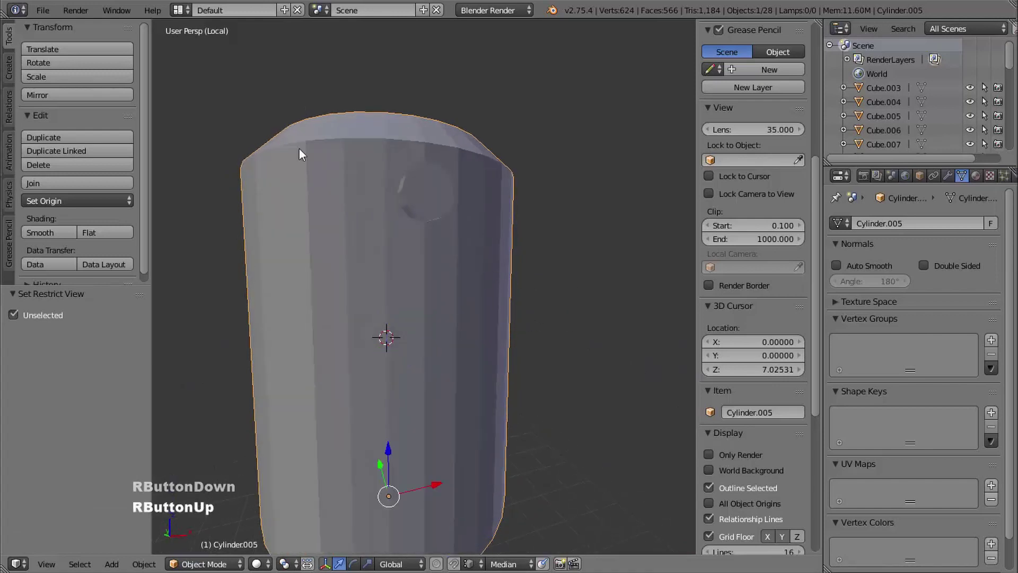
# Step: Add one loop cut around the column, slid by a factor of about -0.56 to near the small cylinder's centre height
pyautogui.moveTo(526, 330)
pyautogui.mouseDown(button='middle')
pyautogui.moveTo(513, 313)
pyautogui.moveTo(544, 339)
pyautogui.mouseUp(button='middle')
pyautogui.press('KP_1')
pyautogui.press('z')
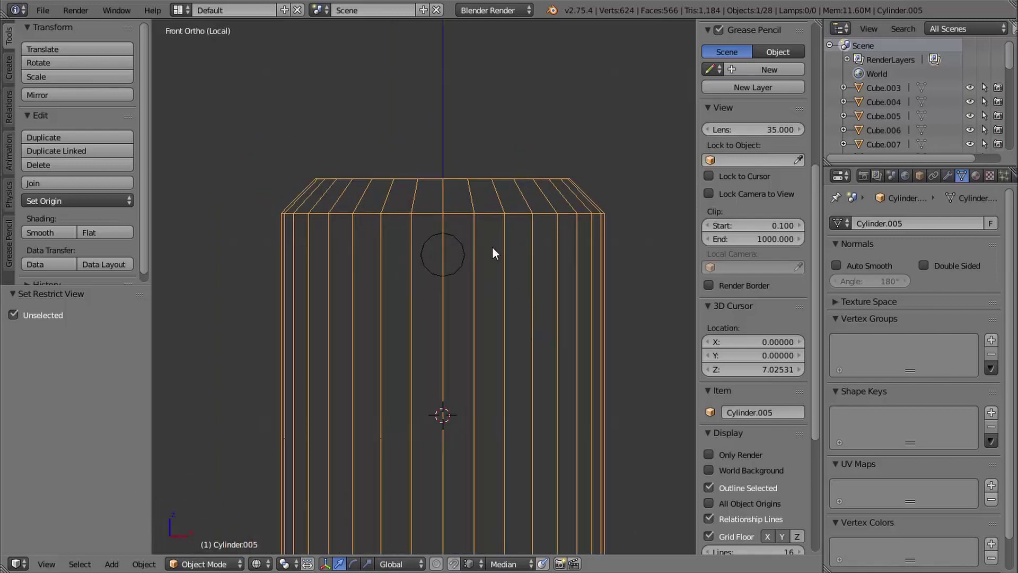
pyautogui.keyDown('ctrl'); pyautogui.moveTo(517, 294); pyautogui.dragTo(441, 203, button='middle'); pyautogui.keyUp('ctrl')
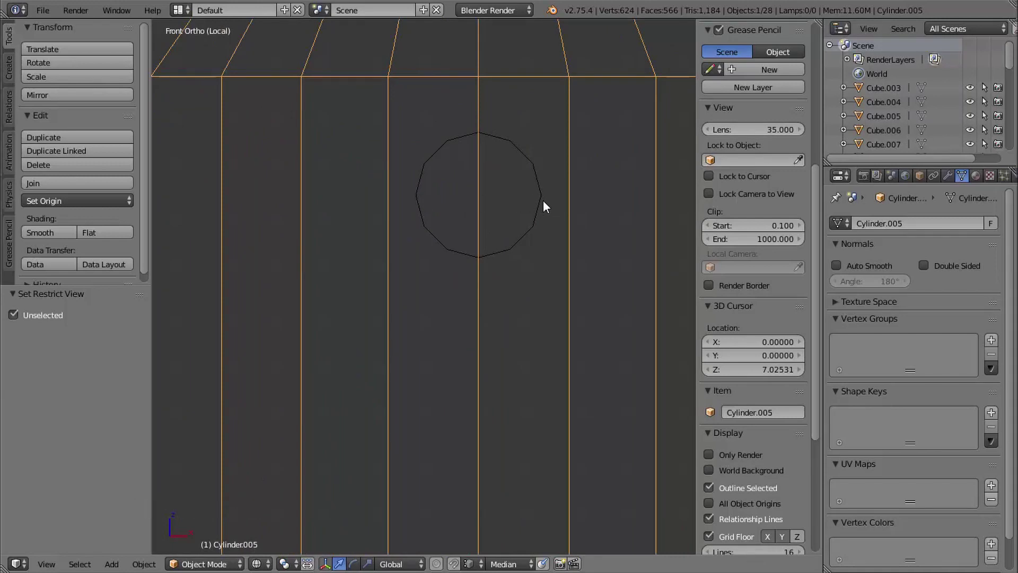
pyautogui.press('Tab')
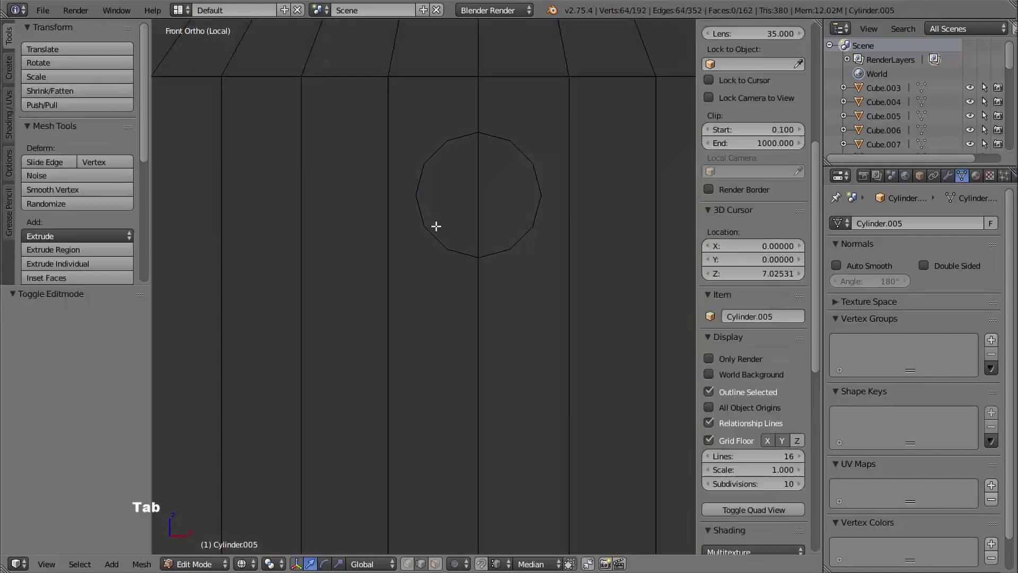
pyautogui.hotkey('ctrl', 'r')
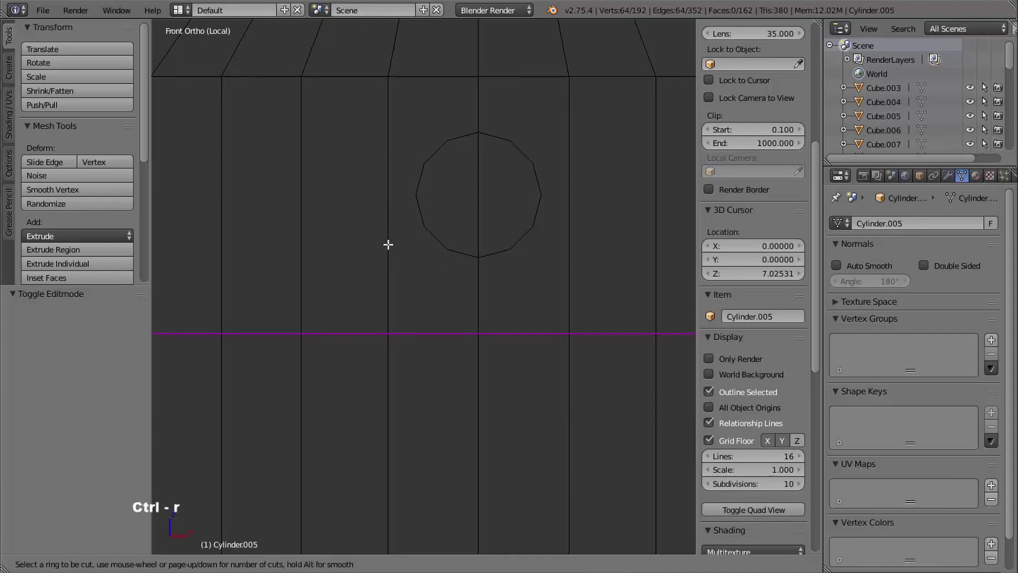
pyautogui.click(391, 230)
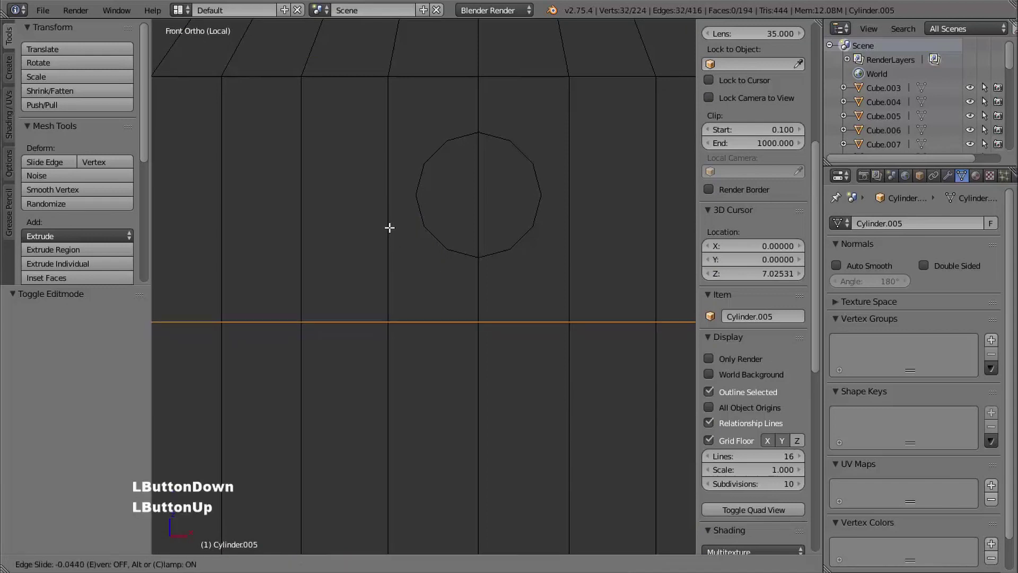
pyautogui.click(367, 100)
# Step: Snap the new edge loop about -0.011 along Z onto the small cylinder's side vertex and finish editing the column
pyautogui.keyDown('shift'); pyautogui.moveTo(391, 166); pyautogui.dragTo(438, 216, button='middle'); pyautogui.keyUp('shift')
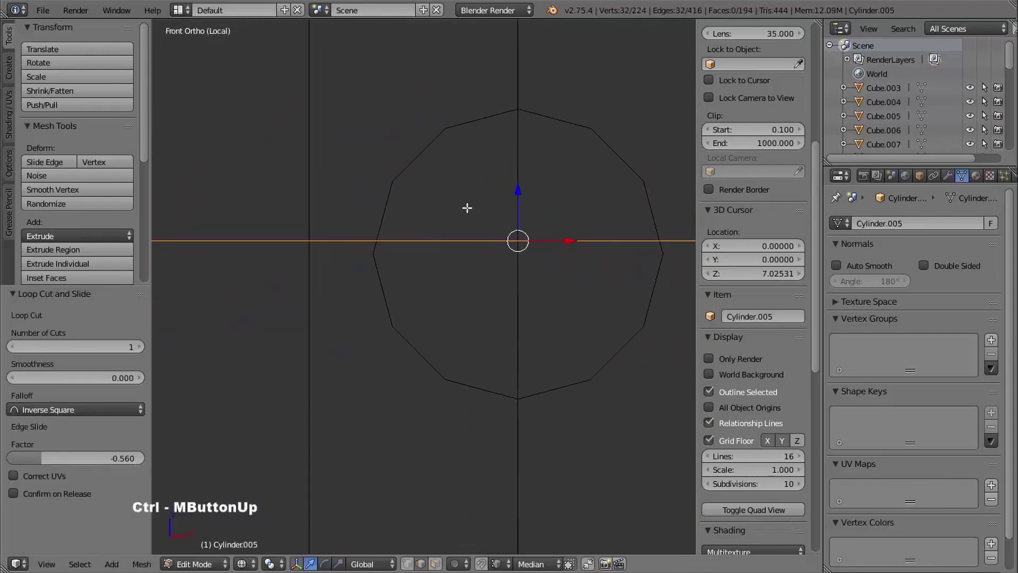
pyautogui.keyDown('ctrl'); pyautogui.moveTo(451, 249); pyautogui.dragTo(465, 215, button='middle'); pyautogui.keyUp('ctrl')
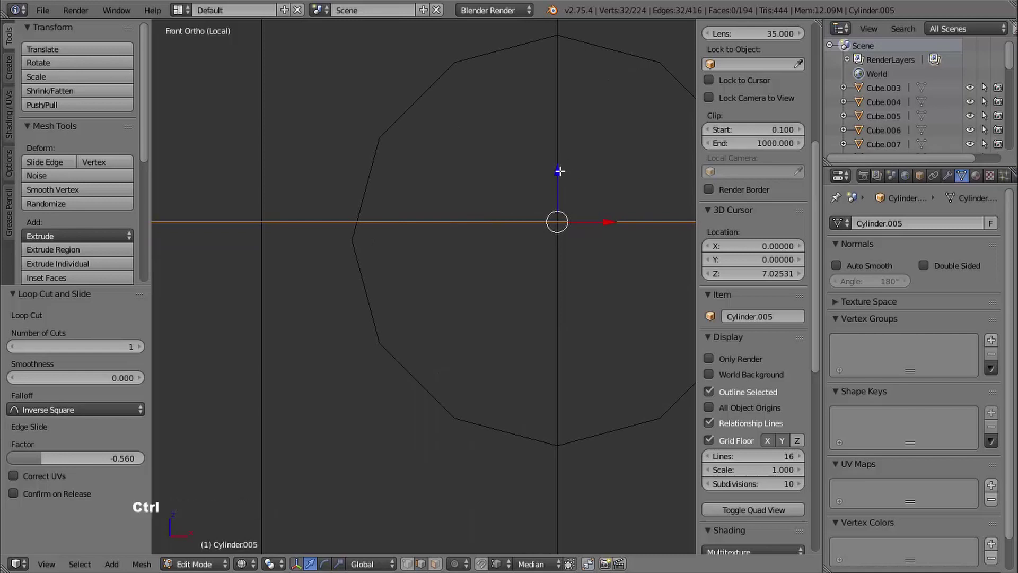
pyautogui.keyDown('ctrl'); pyautogui.moveTo(554, 173); pyautogui.dragTo(356, 234); pyautogui.keyUp('ctrl')
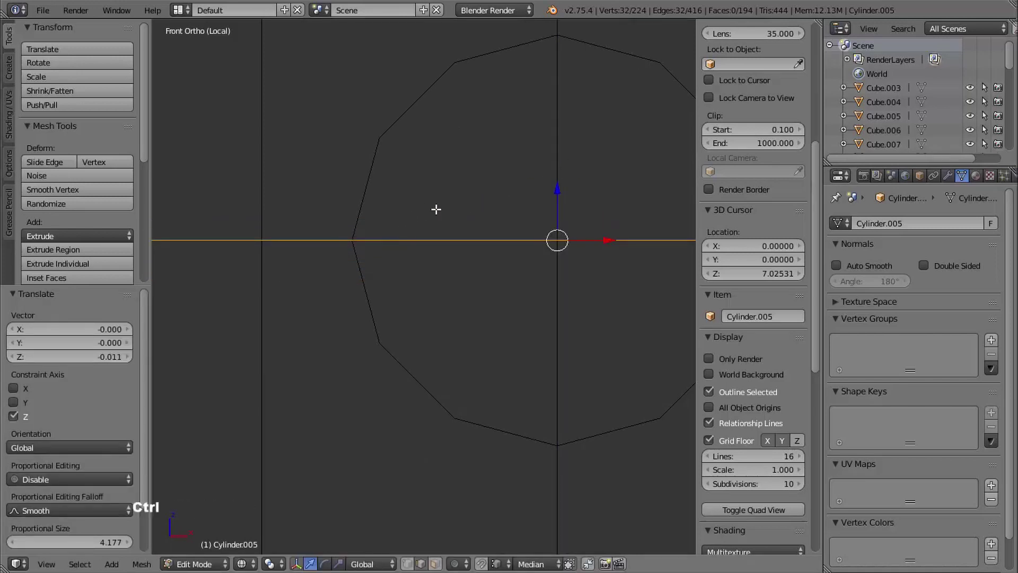
pyautogui.moveTo(436, 211)
pyautogui.keyDown('ctrl'); pyautogui.mouseDown(button='middle')
pyautogui.moveTo(479, 152)
pyautogui.moveTo(400, 234)
pyautogui.moveTo(443, 212)
pyautogui.moveTo(548, 284)
pyautogui.moveTo(520, 238)
pyautogui.moveTo(566, 215)
pyautogui.moveTo(521, 215)
pyautogui.moveTo(555, 197)
pyautogui.moveTo(588, 253)
pyautogui.moveTo(595, 239)
pyautogui.mouseUp(button='middle'); pyautogui.keyUp('ctrl')
pyautogui.press('Tab')
pyautogui.press('z')
# Step: Dissolve the five lower lengthwise edges of the small 12-sided cylinder to turn it into a half-round shape with a flat underside
pyautogui.rightClick(556, 196)
pyautogui.keyDown('shift'); pyautogui.moveTo(596, 235); pyautogui.dragTo(604, 245, button='middle'); pyautogui.keyUp('shift')
pyautogui.moveTo(606, 247); pyautogui.dragTo(488, 165, button='middle')
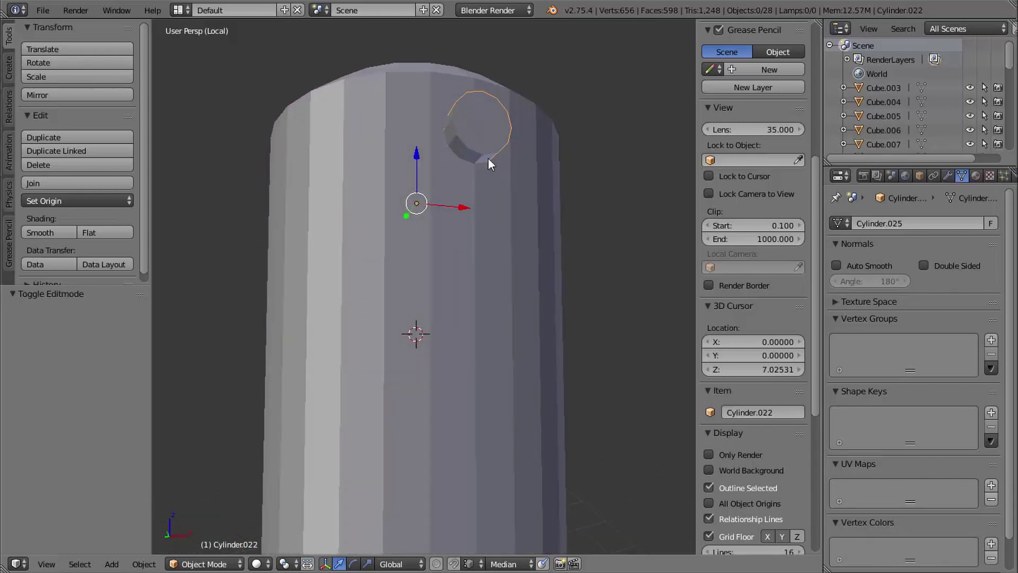
pyautogui.press('Tab')
pyautogui.keyDown('shift'); pyautogui.moveTo(493, 172); pyautogui.dragTo(501, 227, button='middle'); pyautogui.keyUp('shift')
pyautogui.keyDown('ctrl'); pyautogui.moveTo(503, 225); pyautogui.dragTo(447, 129, button='middle'); pyautogui.keyUp('ctrl')
pyautogui.rightClick(452, 136)
pyautogui.keyDown('shift'); pyautogui.rightClick(473, 156); pyautogui.keyUp('shift')
pyautogui.keyDown('shift'); pyautogui.rightClick(502, 169); pyautogui.keyUp('shift')
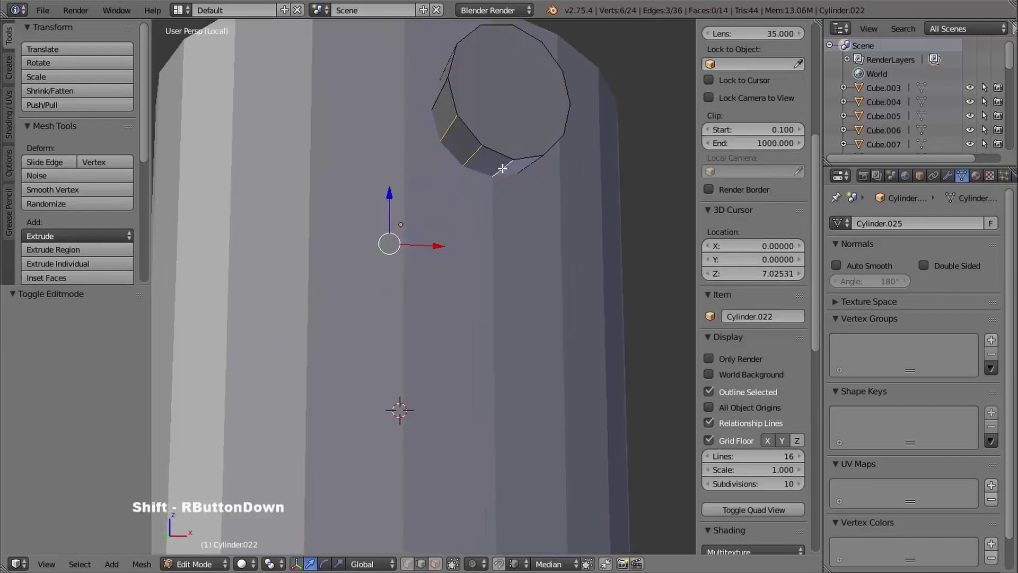
pyautogui.moveTo(539, 194); pyautogui.dragTo(422, 154, button='middle')
pyautogui.keyDown('shift'); pyautogui.rightClick(378, 99); pyautogui.keyUp('shift')
pyautogui.keyDown('shift'); pyautogui.rightClick(412, 84); pyautogui.keyUp('shift')
pyautogui.moveTo(422, 155); pyautogui.dragTo(427, 150, button='middle')
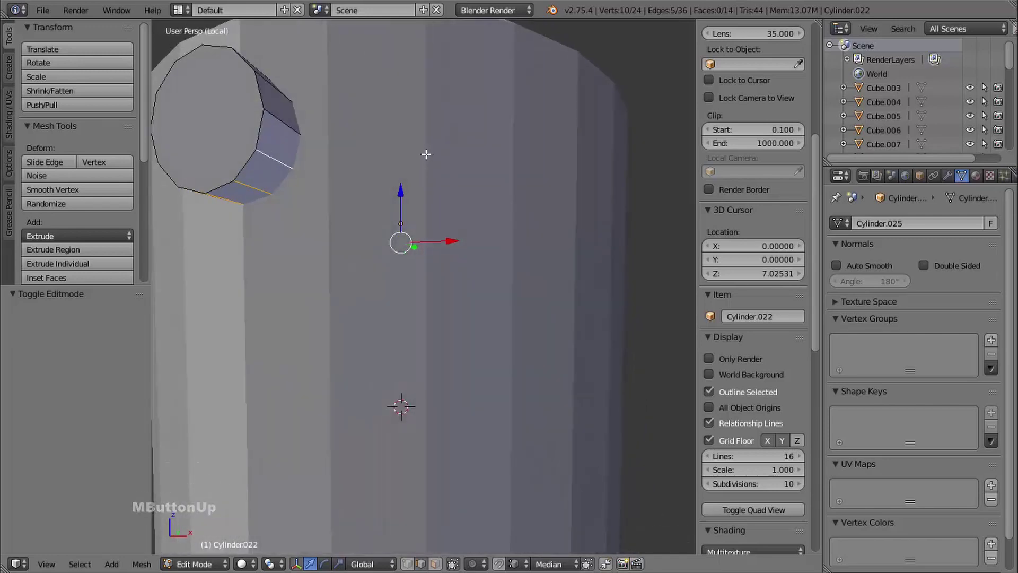
pyautogui.press('x')
pyautogui.click(415, 159)
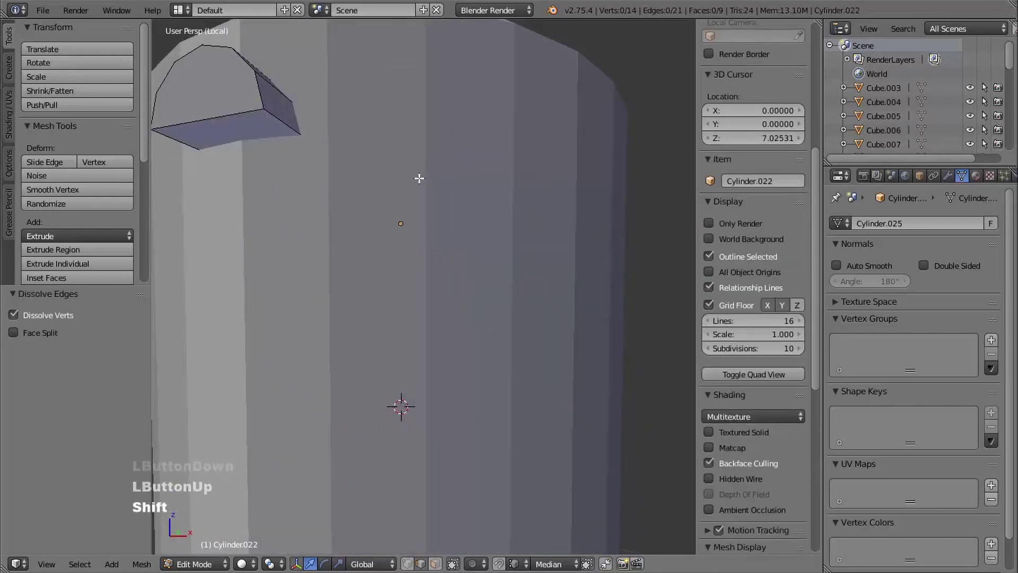
# Step: Extrude the half-round shape's flat underside face about 0.724 downward to form a long rounded slot shape
pyautogui.keyDown('shift'); pyautogui.moveTo(418, 178); pyautogui.dragTo(509, 159, button='middle'); pyautogui.keyUp('shift')
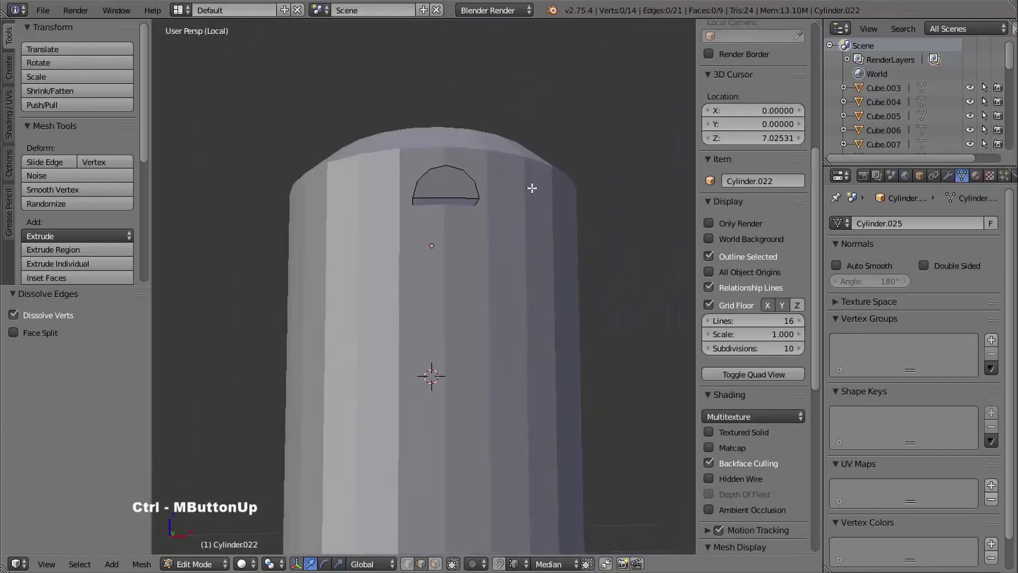
pyautogui.hotkey('ctrl', 'Tab')
pyautogui.click(488, 215)
pyautogui.keyDown('shift'); pyautogui.moveTo(489, 221); pyautogui.dragTo(478, 193, button='middle'); pyautogui.keyUp('shift')
pyautogui.rightClick(479, 192)
pyautogui.moveTo(514, 239); pyautogui.dragTo(512, 240, button='middle')
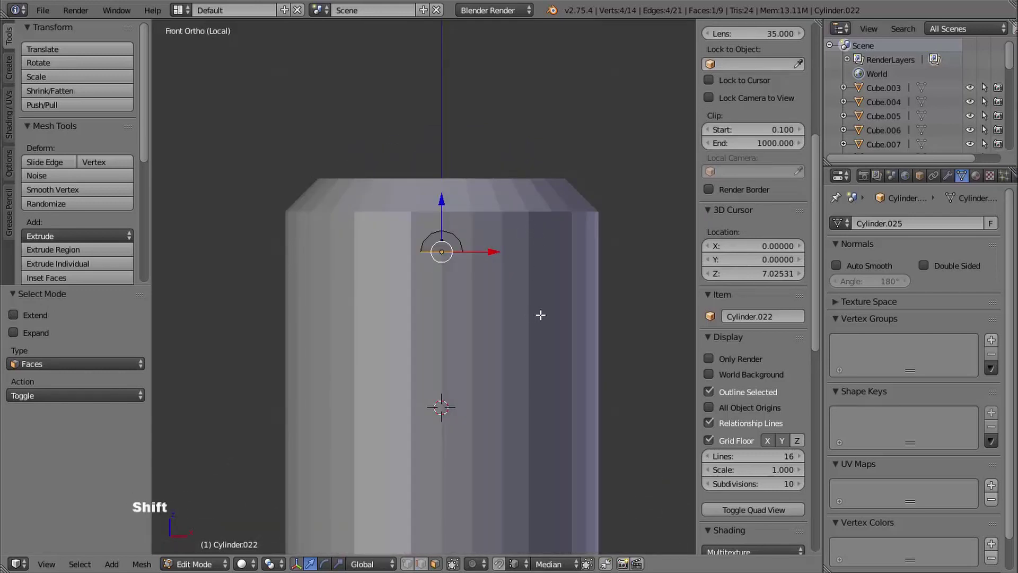
pyautogui.press('KP_1')
pyautogui.keyDown('shift'); pyautogui.moveTo(539, 313); pyautogui.dragTo(546, 217, button='middle'); pyautogui.keyUp('shift')
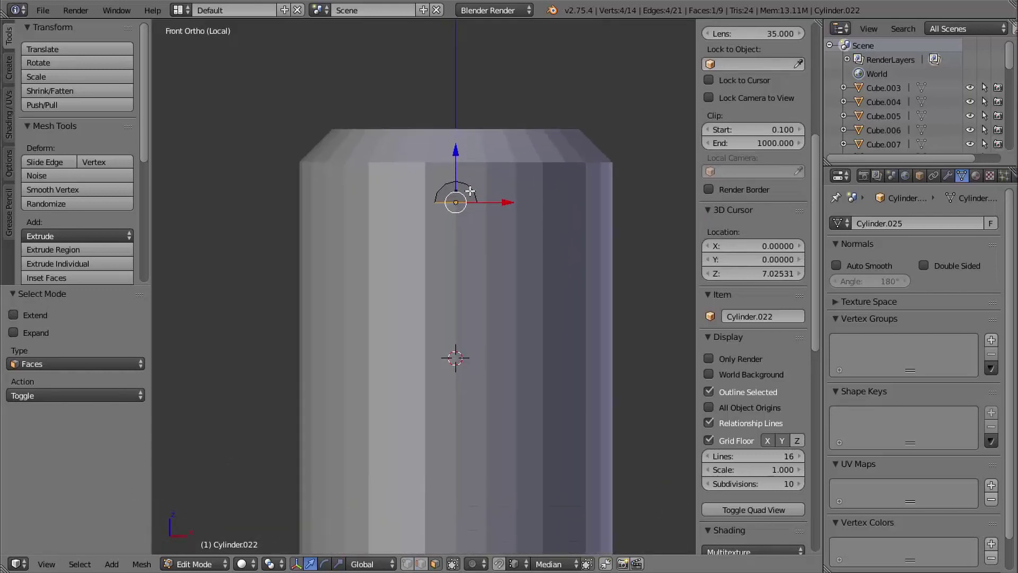
pyautogui.press('e')
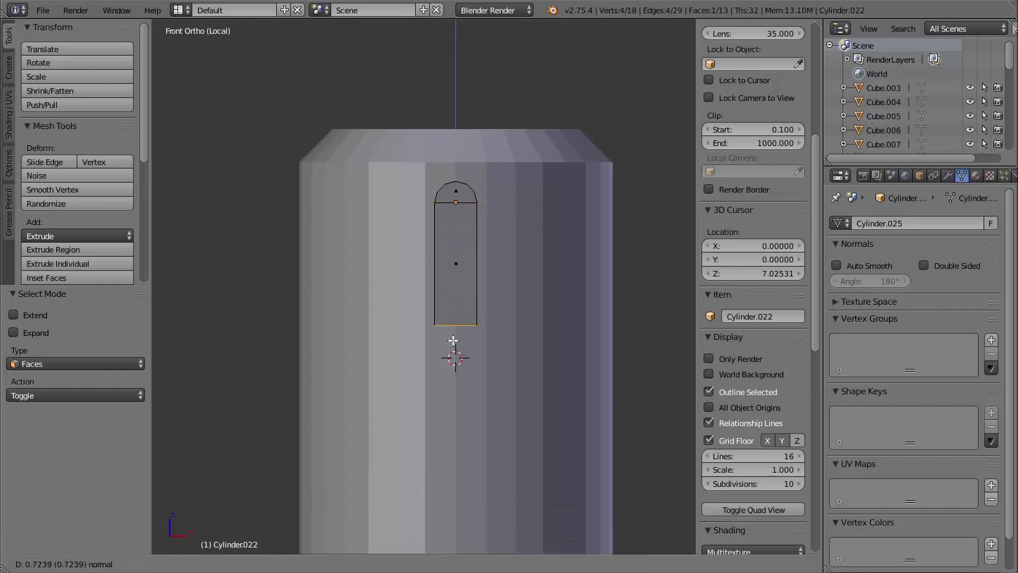
pyautogui.click(454, 340)
pyautogui.keyDown('shift'); pyautogui.moveTo(431, 316); pyautogui.dragTo(454, 276, button='middle'); pyautogui.keyUp('shift')
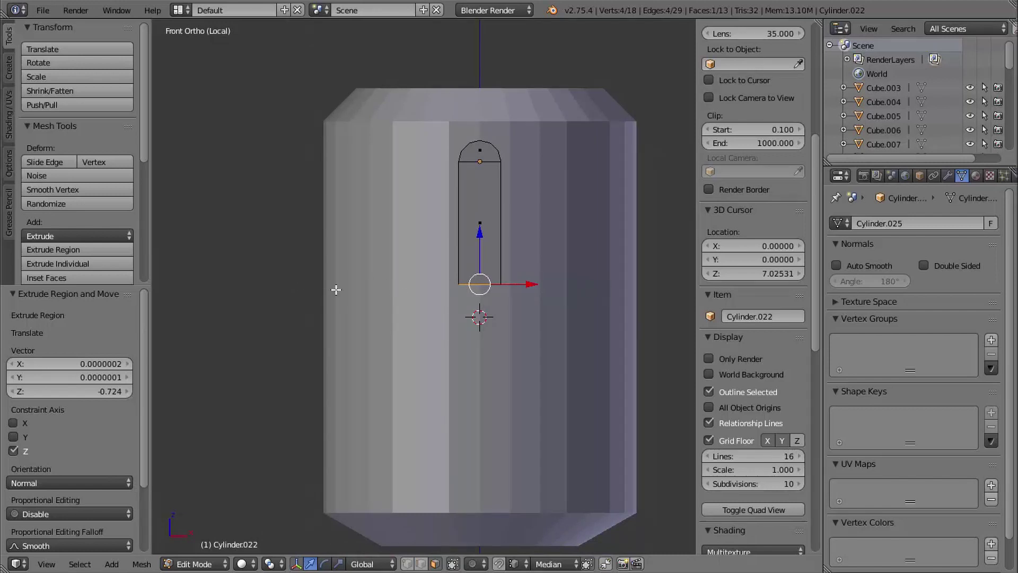
# Step: Finish editing the slot shape and turn on the wire display with all edges drawn for the column cylinder
pyautogui.moveTo(388, 296)
pyautogui.keyDown('shift'); pyautogui.mouseDown(button='middle')
pyautogui.moveTo(384, 317)
pyautogui.moveTo(405, 298)
pyautogui.mouseUp(button='middle'); pyautogui.keyUp('shift')
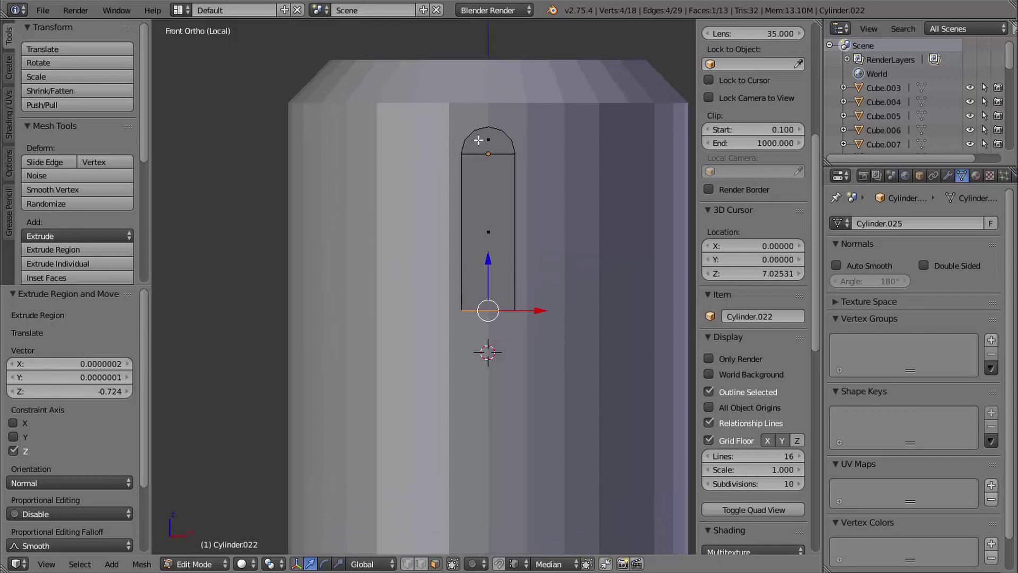
pyautogui.press('Tab')
pyautogui.rightClick(383, 99)
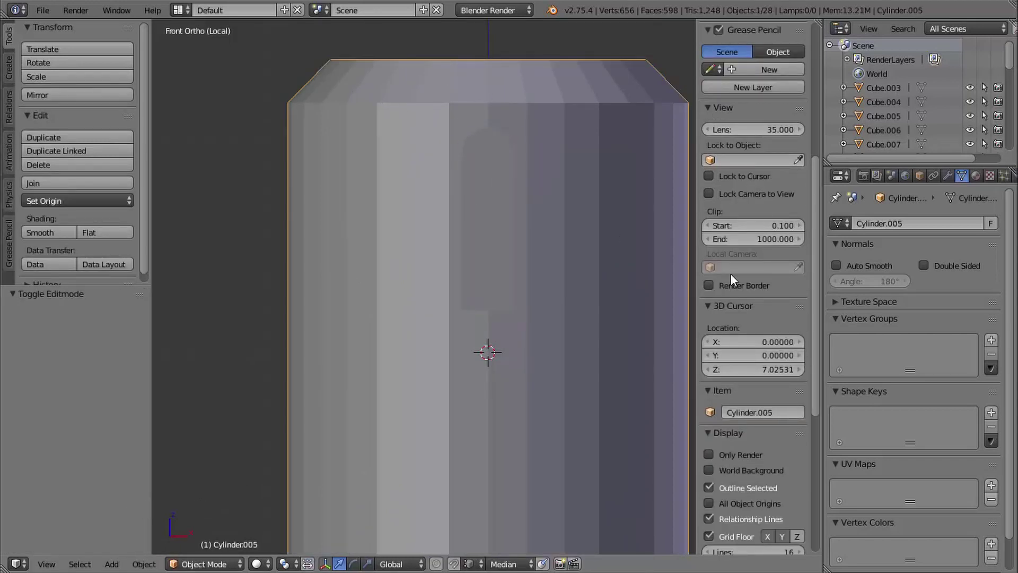
pyautogui.click(918, 175)
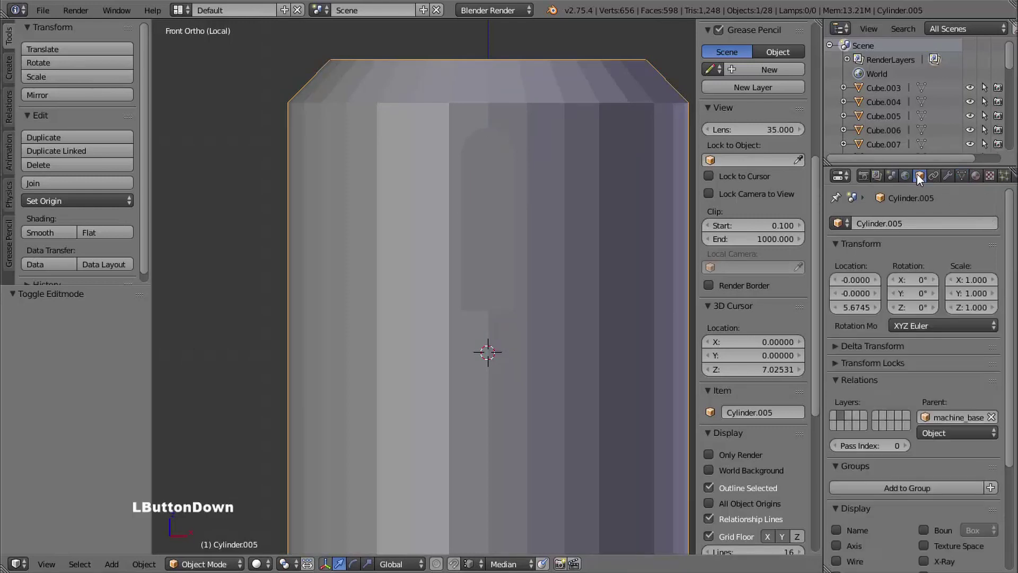
pyautogui.moveTo(1010, 251); pyautogui.dragTo(873, 421)
pyautogui.click(837, 419)
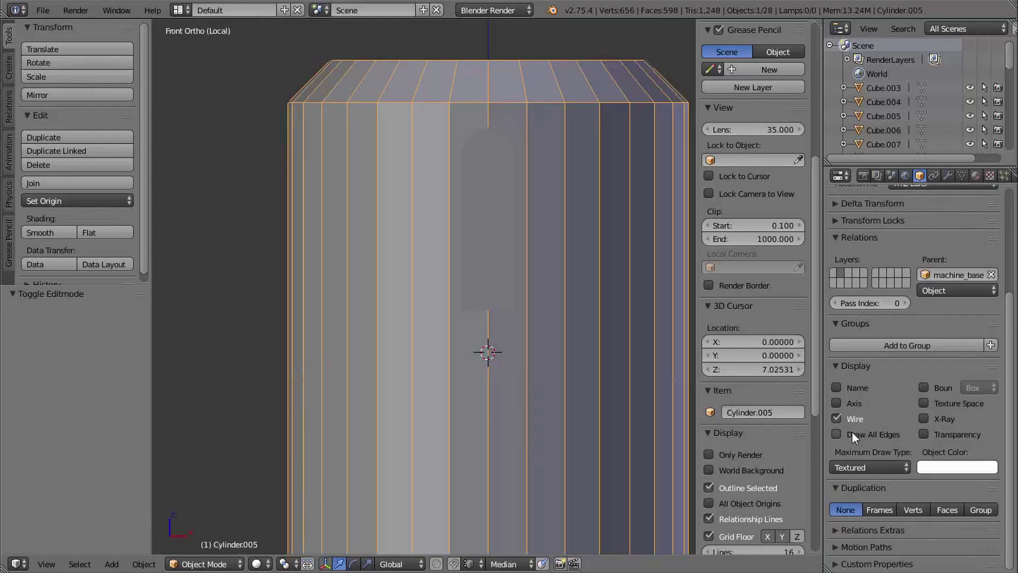
pyautogui.click(844, 434)
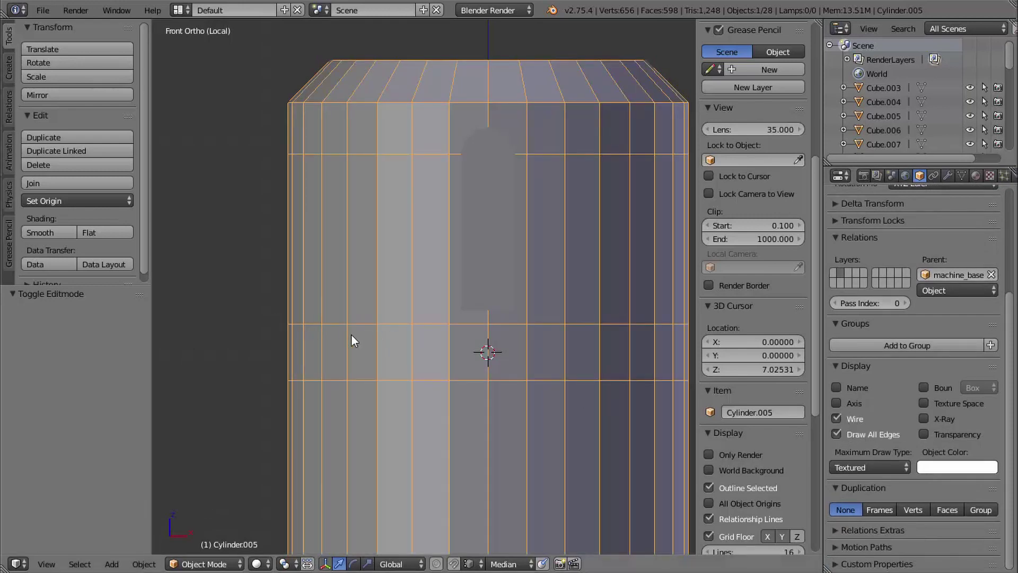
# Step: Snap the slot shape's bottom face about -0.064 along Z onto the column's edge loop just below and finish editing the slot shape
pyautogui.rightClick(481, 272)
pyautogui.keyDown('shift'); pyautogui.moveTo(514, 295); pyautogui.dragTo(598, 247, button='middle'); pyautogui.keyUp('shift')
pyautogui.press('Tab')
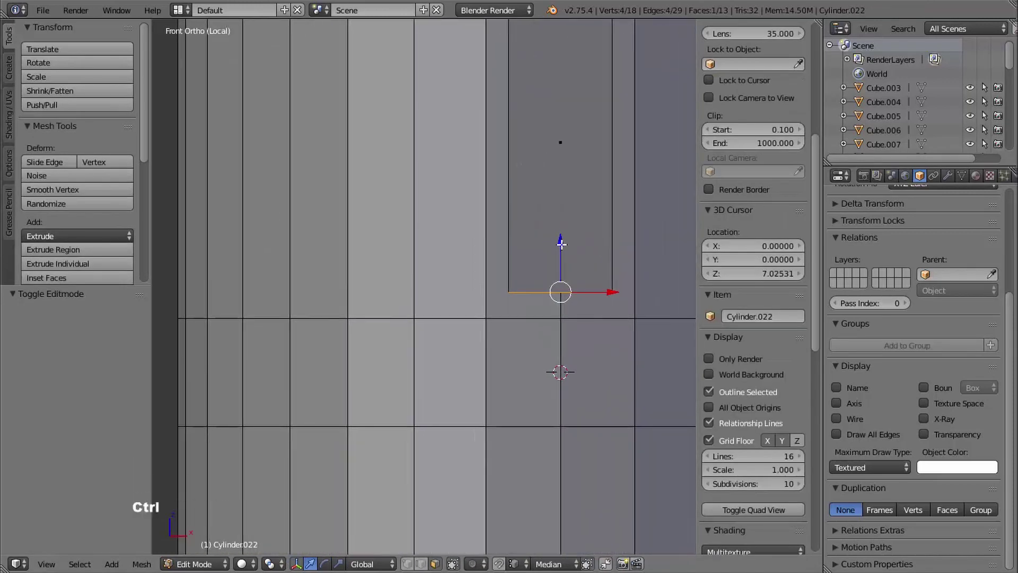
pyautogui.keyDown('ctrl'); pyautogui.moveTo(561, 243); pyautogui.dragTo(507, 311); pyautogui.keyUp('ctrl')
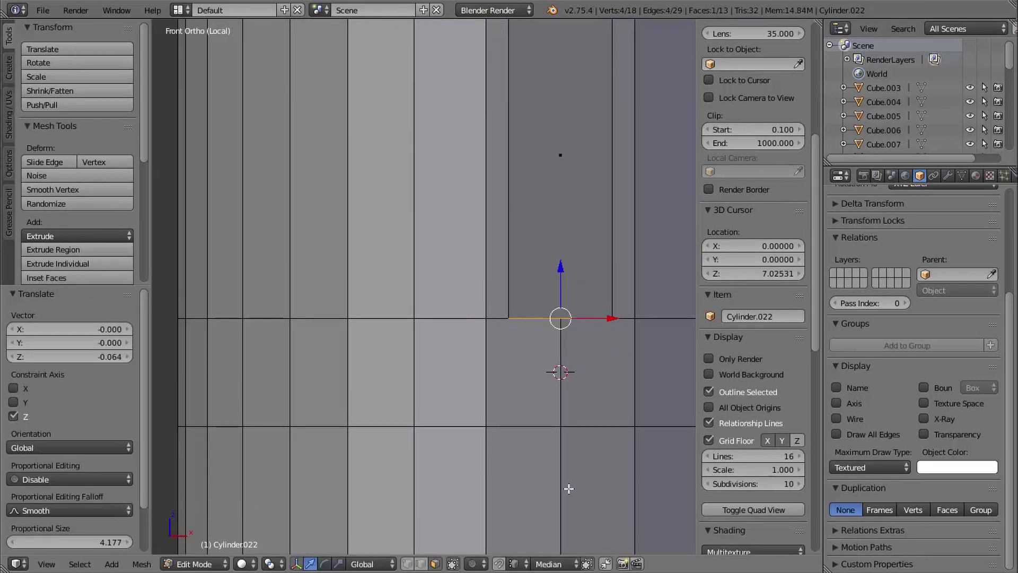
pyautogui.keyDown('ctrl'); pyautogui.moveTo(590, 341); pyautogui.dragTo(567, 403, button='middle'); pyautogui.keyUp('ctrl')
pyautogui.moveTo(568, 403); pyautogui.dragTo(554, 368, button='middle')
pyautogui.press('Tab')
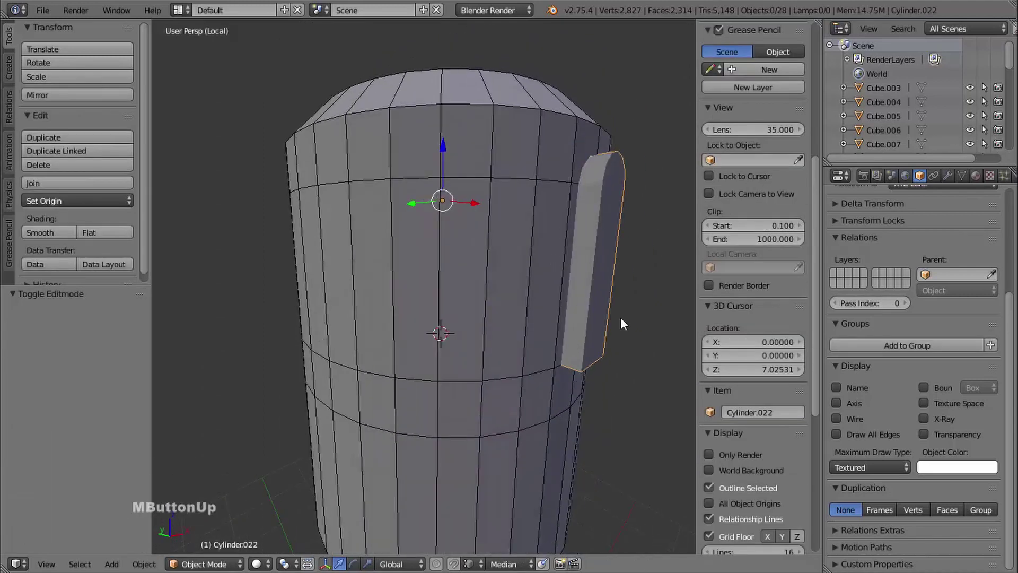
# Step: Turn off the wire and all-edges display for the column cylinder
pyautogui.rightClick(540, 121)
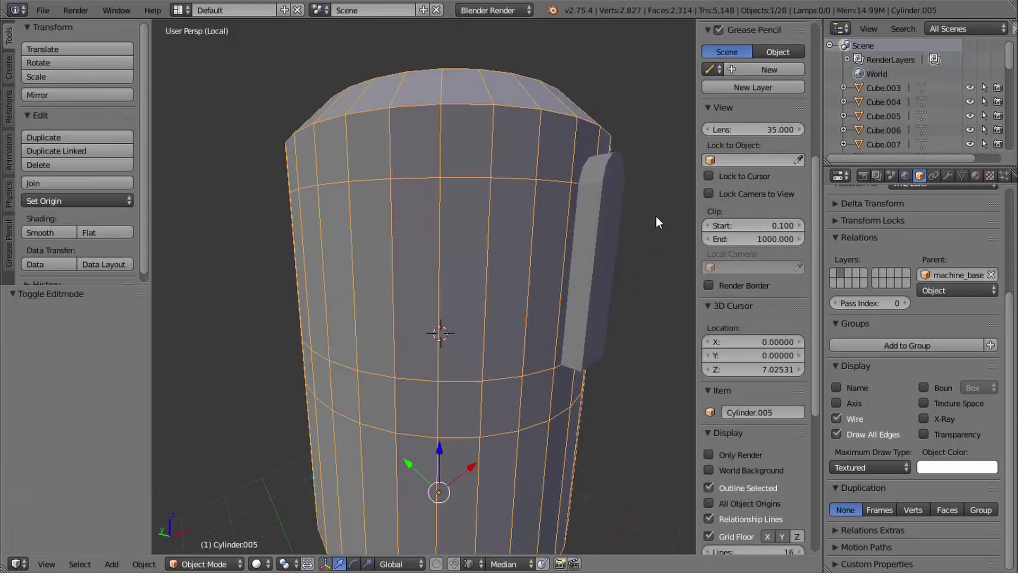
pyautogui.click(837, 419)
pyautogui.click(837, 433)
pyautogui.moveTo(591, 247)
pyautogui.keyDown('shift'); pyautogui.mouseDown(button='middle')
pyautogui.moveTo(561, 315)
pyautogui.moveTo(589, 279)
pyautogui.moveTo(581, 265)
pyautogui.mouseUp(button='middle'); pyautogui.keyUp('shift')
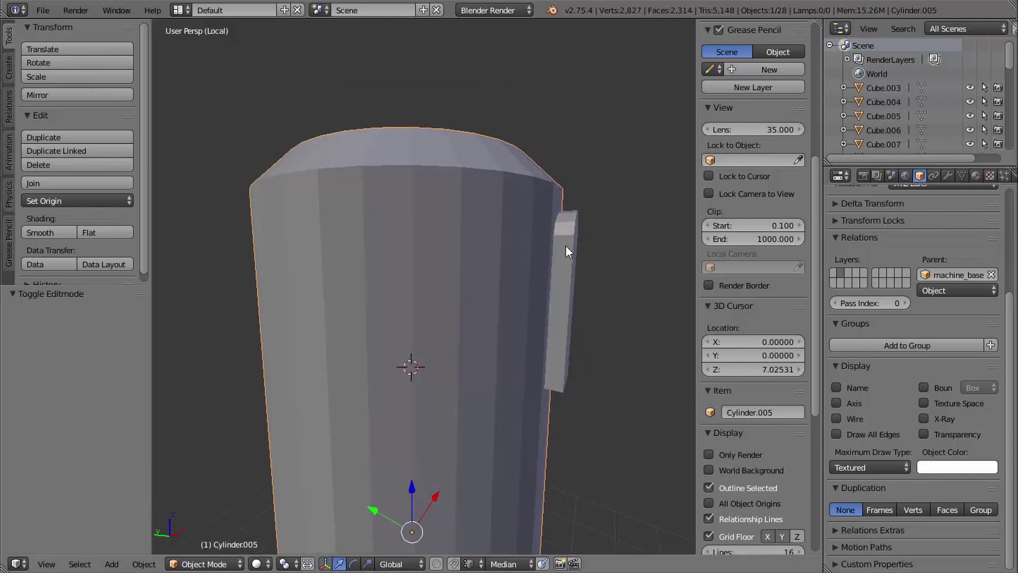
# Step: Examine from several sides how far the slot shape sticks out of the column
pyautogui.keyDown('shift'); pyautogui.moveTo(560, 224); pyautogui.dragTo(564, 277, button='middle'); pyautogui.keyUp('shift')
pyautogui.moveTo(564, 277); pyautogui.dragTo(560, 275, button='middle')
pyautogui.keyDown('shift'); pyautogui.moveTo(559, 275); pyautogui.dragTo(546, 265, button='middle'); pyautogui.keyUp('shift')
pyautogui.moveTo(547, 266); pyautogui.dragTo(529, 260, button='middle')
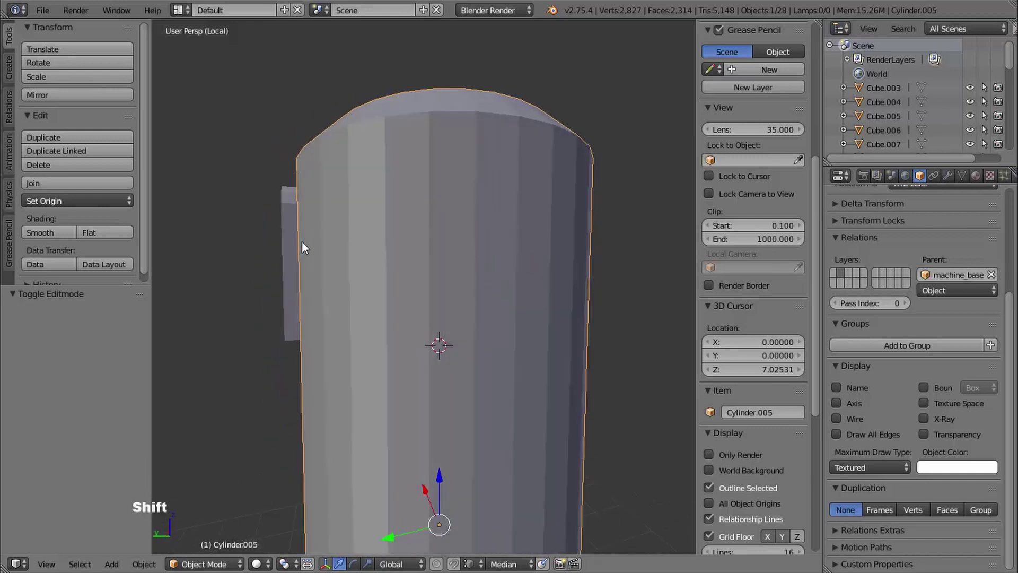
pyautogui.keyDown('shift'); pyautogui.moveTo(302, 242); pyautogui.dragTo(333, 230, button='middle'); pyautogui.keyUp('shift')
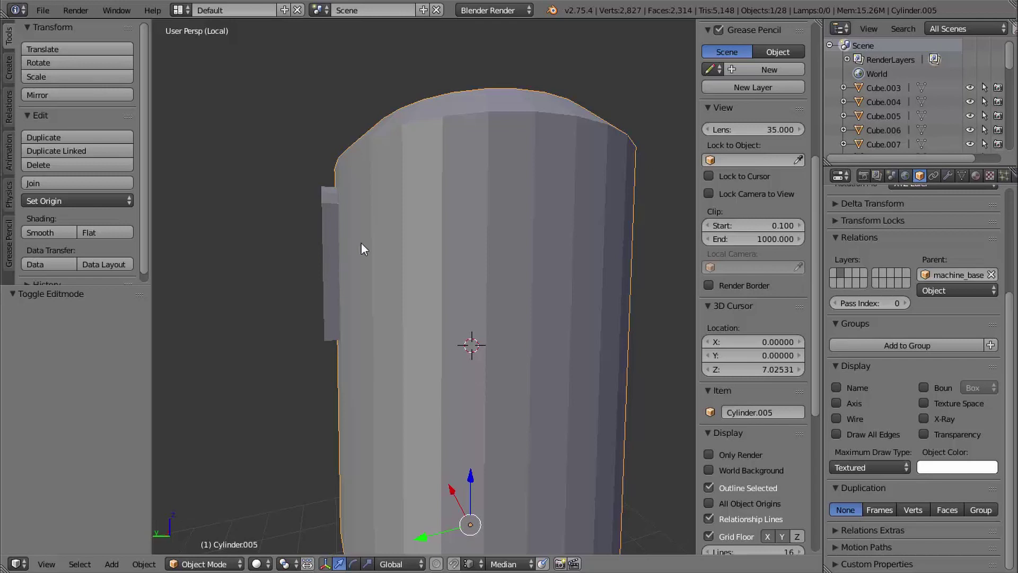
pyautogui.moveTo(422, 244); pyautogui.dragTo(666, 243, button='middle')
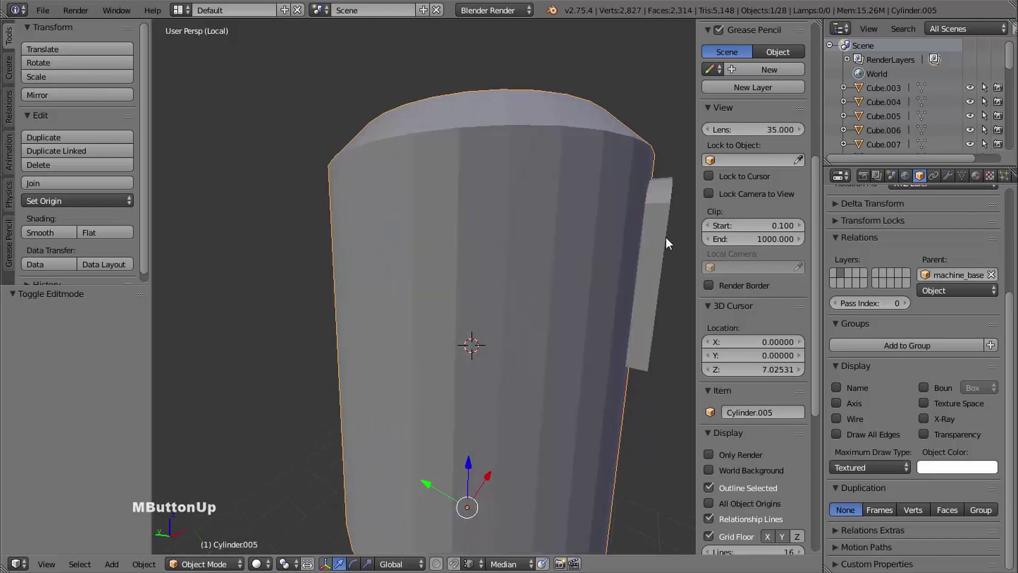
pyautogui.keyDown('shift'); pyautogui.moveTo(504, 264); pyautogui.dragTo(517, 254, button='middle'); pyautogui.keyUp('shift')
pyautogui.moveTo(517, 254); pyautogui.dragTo(406, 206, button='middle')
# Step: Move the two faces at the slot shape's protruding +Y end about -0.306 along Y into the column and finish editing
pyautogui.rightClick(413, 213)
pyautogui.keyDown('shift'); pyautogui.moveTo(438, 243); pyautogui.dragTo(447, 207, button='middle'); pyautogui.keyUp('shift')
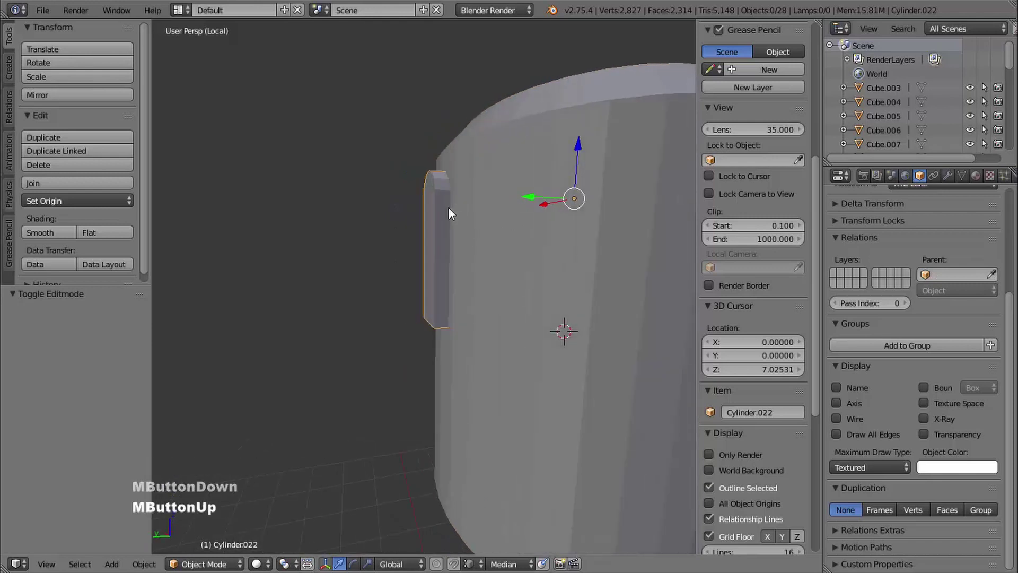
pyautogui.press('Tab')
pyautogui.rightClick(431, 183)
pyautogui.keyDown('shift'); pyautogui.rightClick(433, 233); pyautogui.keyUp('shift')
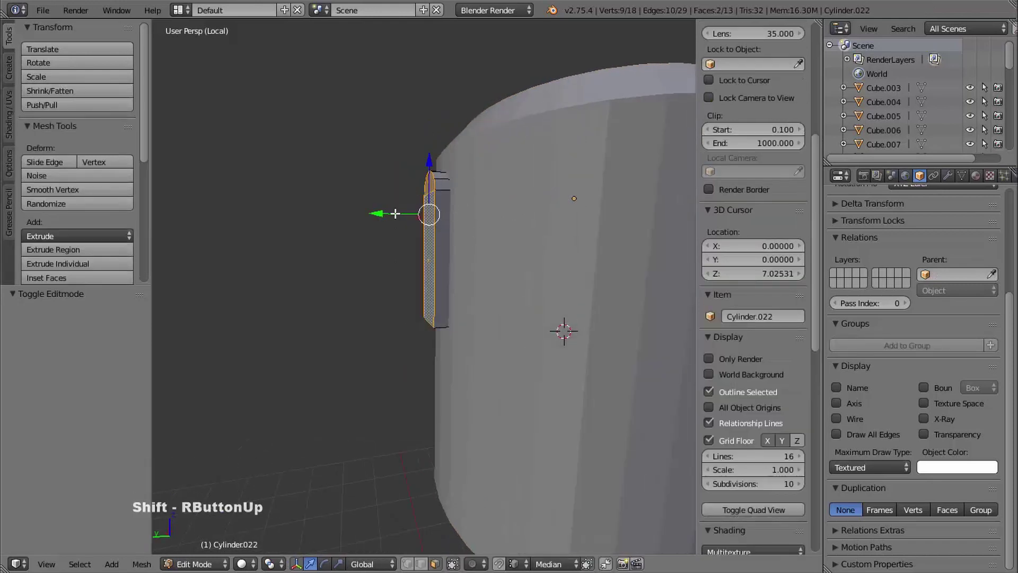
pyautogui.moveTo(378, 215); pyautogui.dragTo(425, 211)
pyautogui.moveTo(425, 211); pyautogui.dragTo(526, 78, button='middle')
pyautogui.keyDown('shift'); pyautogui.moveTo(552, 183); pyautogui.dragTo(452, 184, button='middle'); pyautogui.keyUp('shift')
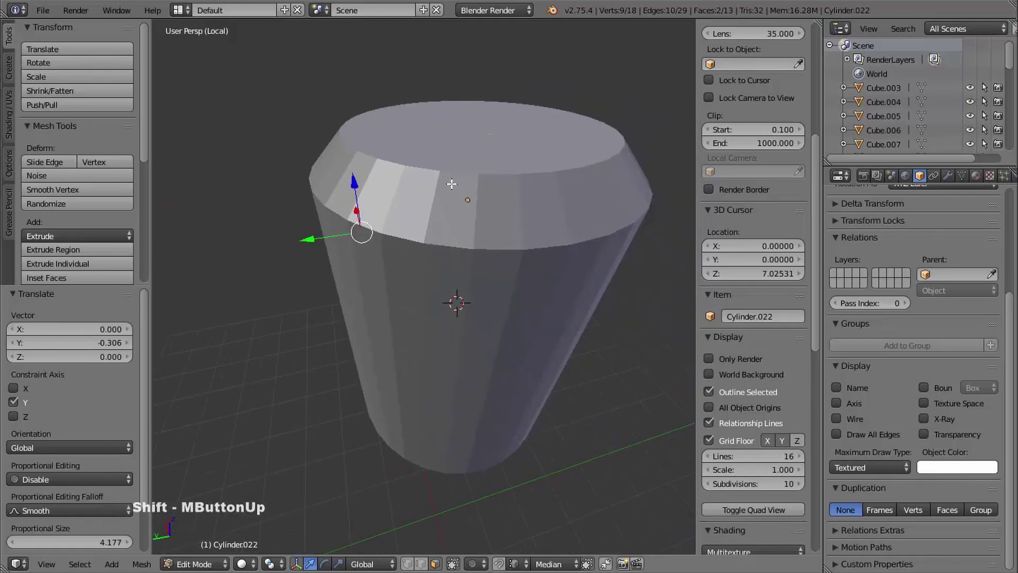
pyautogui.moveTo(508, 217); pyautogui.dragTo(419, 225, button='middle')
pyautogui.press('Tab')
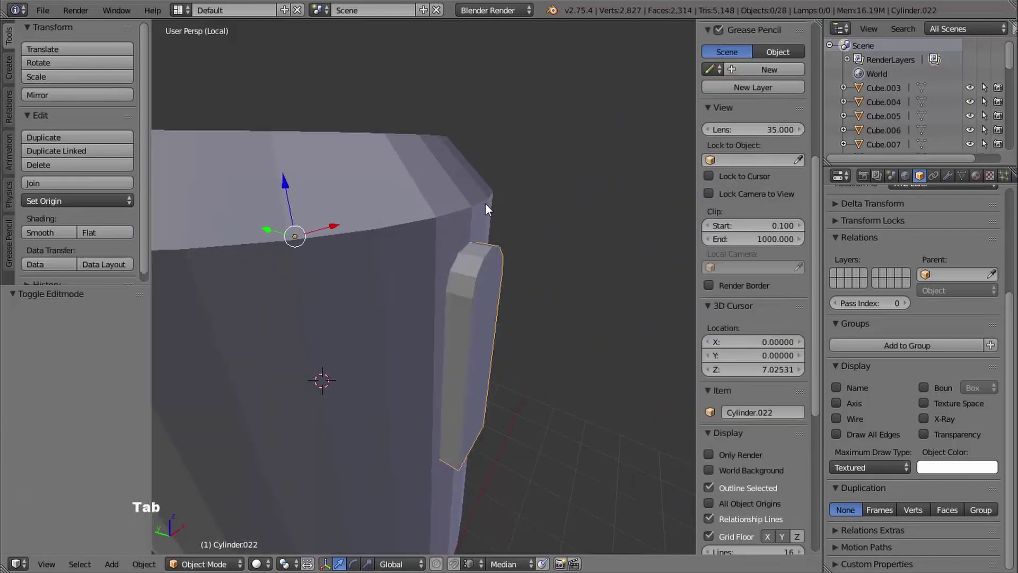
# Step: Add a Boolean modifier to the column cylinder with the slot shape, Cylinder.022, as its object
pyautogui.rightClick(487, 202)
pyautogui.keyDown('shift'); pyautogui.moveTo(489, 201); pyautogui.dragTo(487, 230, button='middle'); pyautogui.keyUp('shift')
pyautogui.moveTo(488, 230); pyautogui.dragTo(535, 228, button='middle')
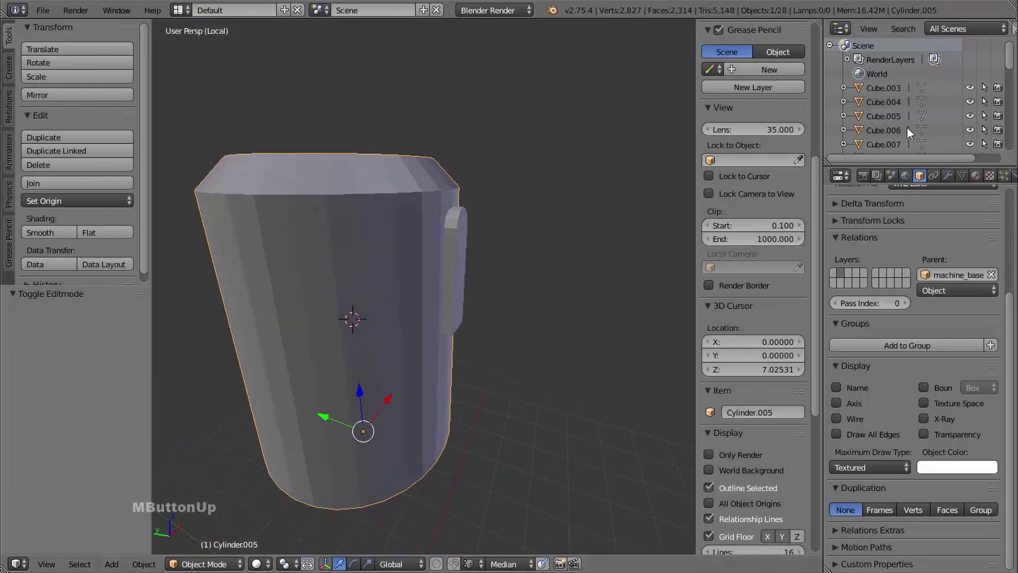
pyautogui.click(949, 177)
pyautogui.click(902, 223)
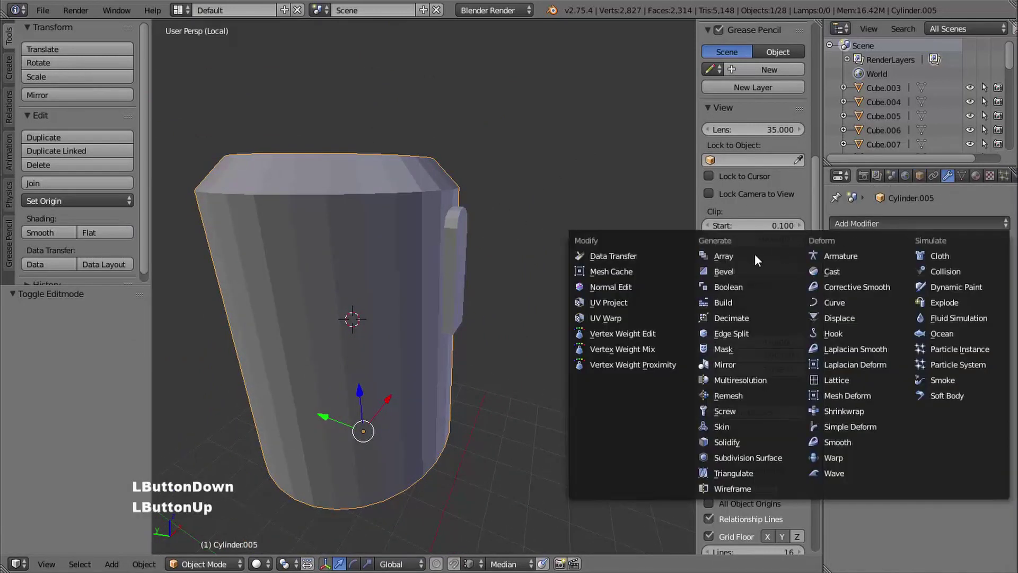
pyautogui.click(744, 286)
pyautogui.keyDown('shift'); pyautogui.moveTo(583, 302); pyautogui.dragTo(705, 237, button='middle'); pyautogui.keyUp('shift')
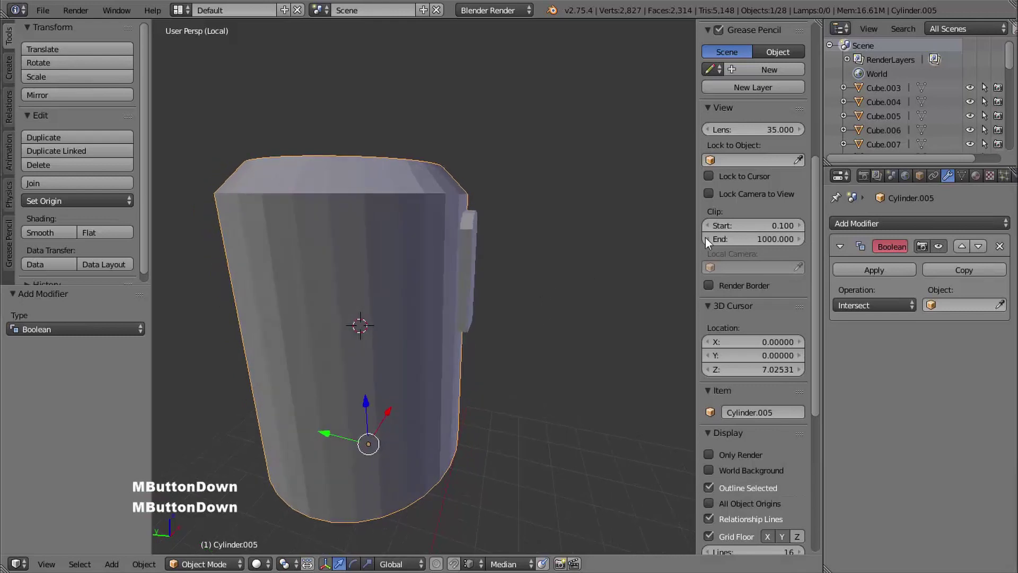
pyautogui.click(1001, 304)
pyautogui.click(486, 229)
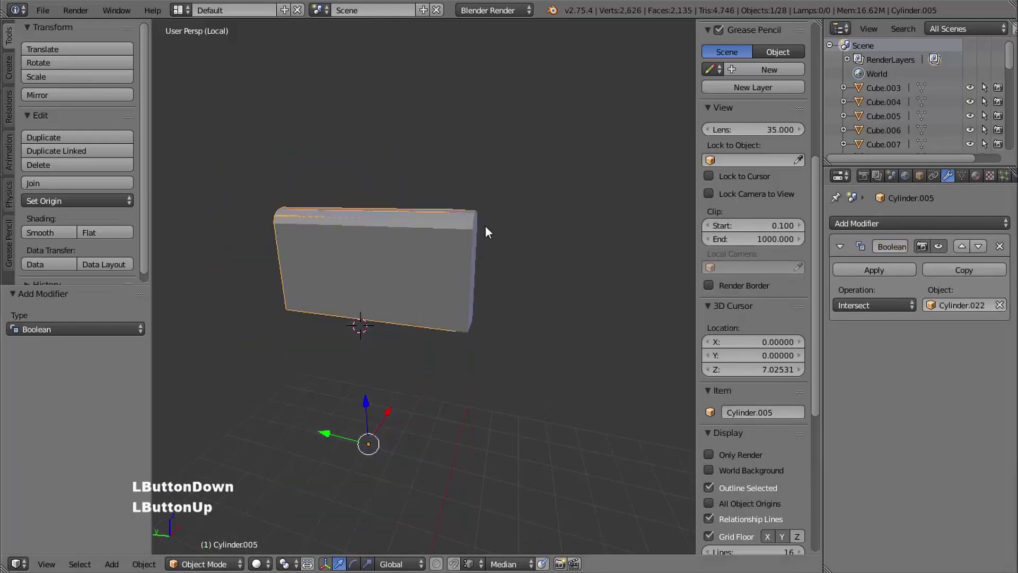
# Step: Set the column's Boolean operation to Union and apply the modifier
pyautogui.click(874, 305)
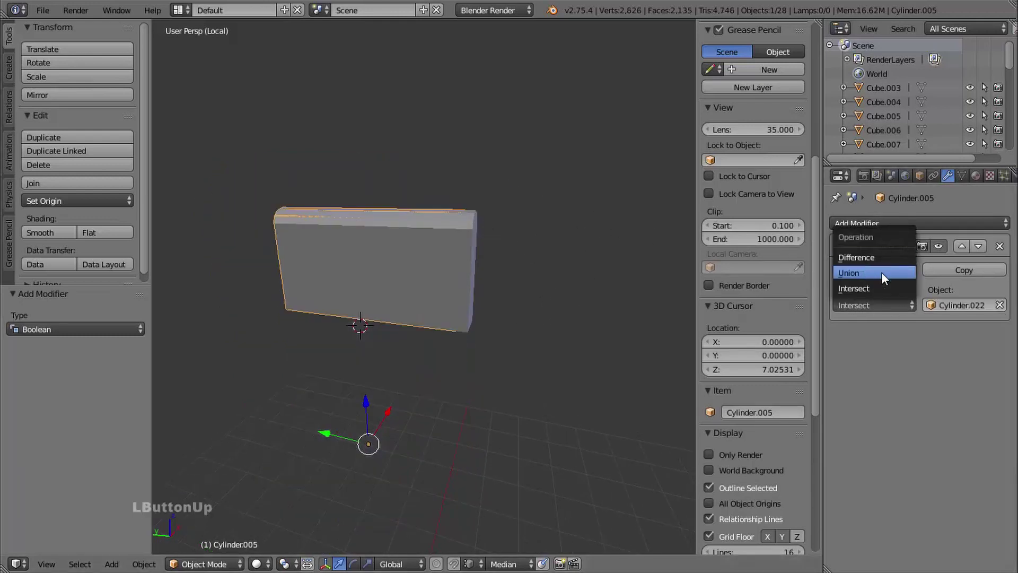
pyautogui.click(862, 273)
pyautogui.keyDown('shift'); pyautogui.moveTo(523, 314); pyautogui.dragTo(674, 276, button='middle'); pyautogui.keyUp('shift')
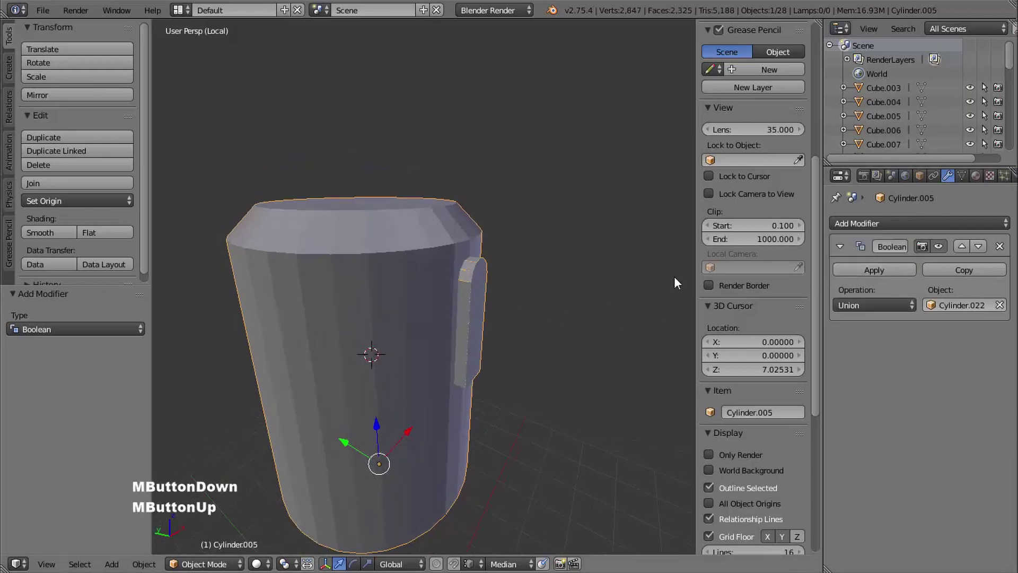
pyautogui.click(873, 269)
# Step: Hide the separate slot shape object, Cylinder.022
pyautogui.keyDown('shift'); pyautogui.moveTo(583, 292); pyautogui.dragTo(479, 275, button='middle'); pyautogui.keyUp('shift')
pyautogui.rightClick(485, 252)
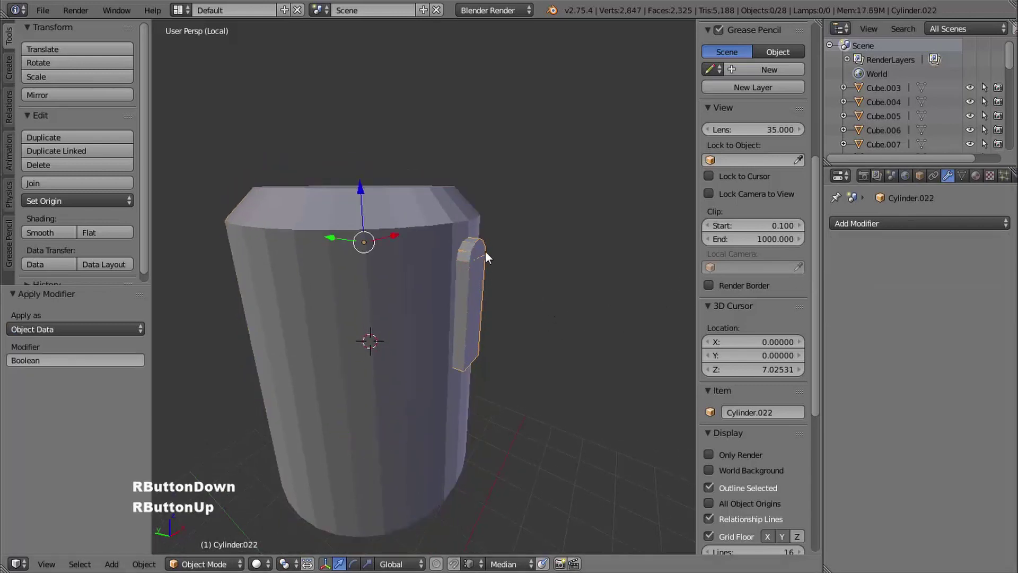
pyautogui.press('h')
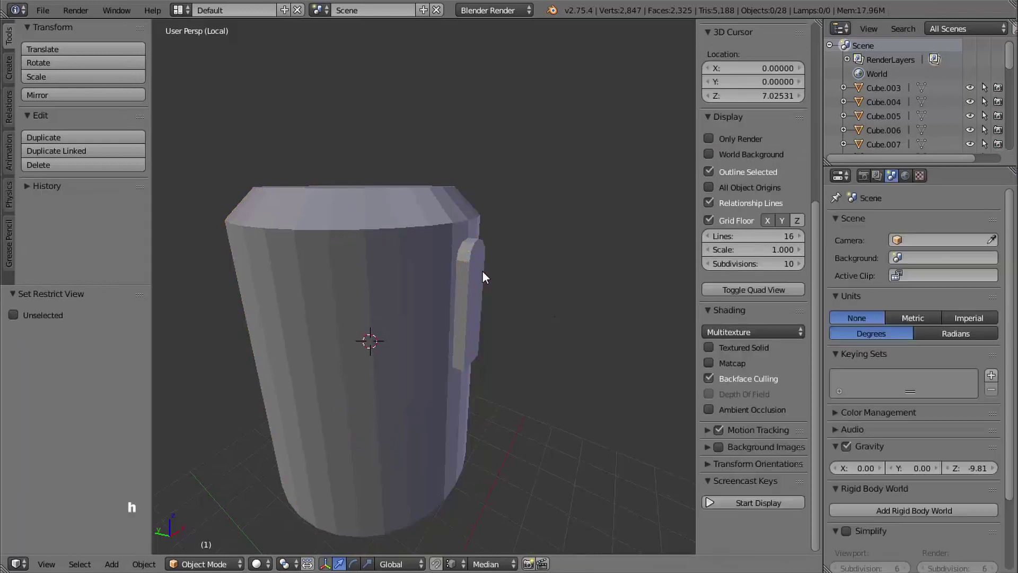
# Step: Open the merged column's mesh for editing in vertex select mode with snapping turned on
pyautogui.keyDown('shift'); pyautogui.moveTo(481, 274); pyautogui.dragTo(514, 290, button='middle'); pyautogui.keyUp('shift')
pyautogui.moveTo(514, 290); pyautogui.dragTo(533, 281, button='middle')
pyautogui.keyDown('ctrl'); pyautogui.moveTo(532, 281); pyautogui.dragTo(496, 199, button='middle'); pyautogui.keyUp('ctrl')
pyautogui.moveTo(496, 199); pyautogui.dragTo(476, 185, button='middle')
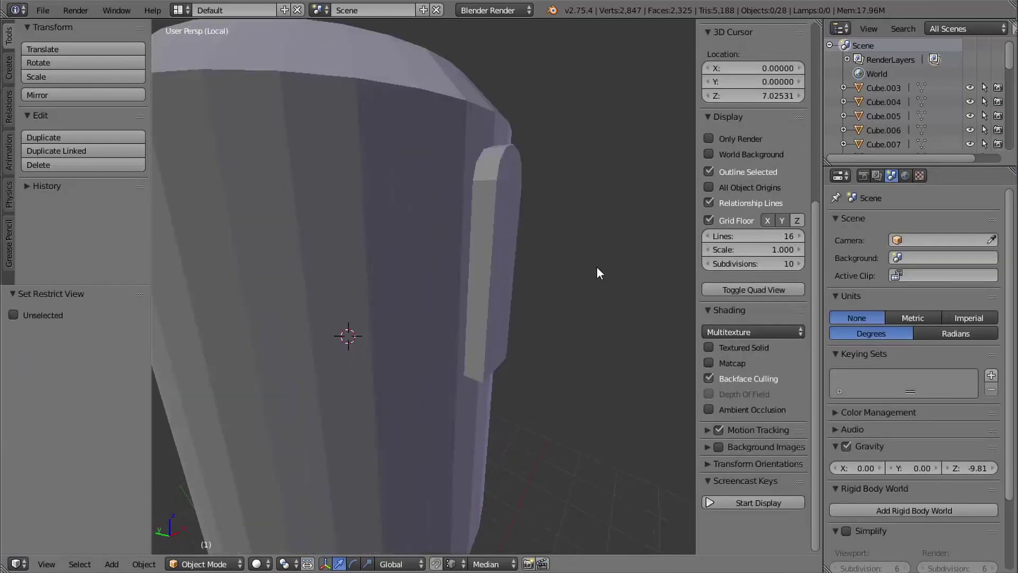
pyautogui.keyDown('shift'); pyautogui.moveTo(600, 243); pyautogui.dragTo(484, 279, button='middle'); pyautogui.keyUp('shift')
pyautogui.press('Tab')
pyautogui.rightClick(496, 237)
pyautogui.press('Tab')
pyautogui.moveTo(546, 285); pyautogui.dragTo(504, 270, button='middle')
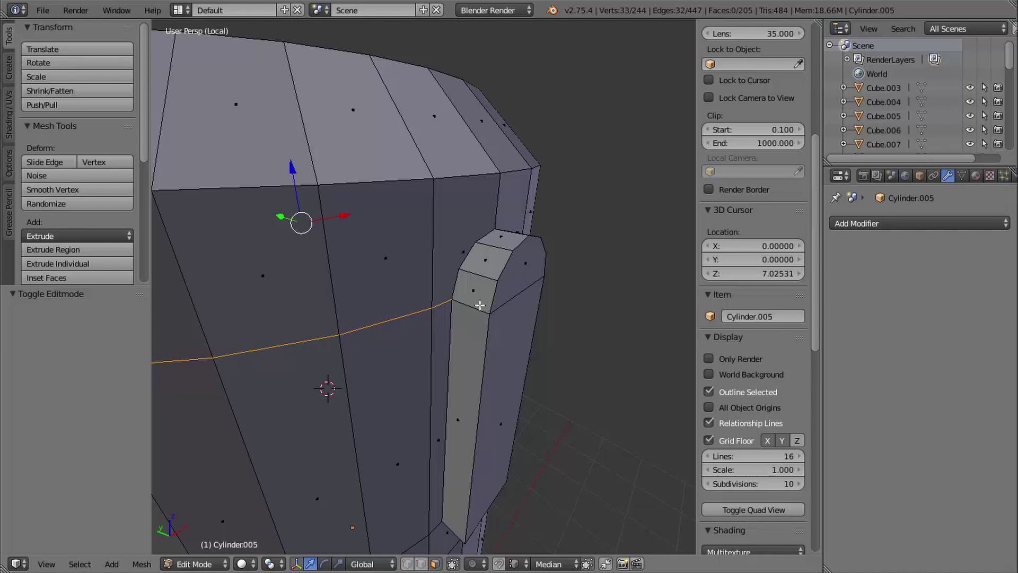
pyautogui.keyDown('shift'); pyautogui.moveTo(480, 306); pyautogui.dragTo(481, 303, button='middle'); pyautogui.keyUp('shift')
pyautogui.hotkey('ctrl', 'Tab')
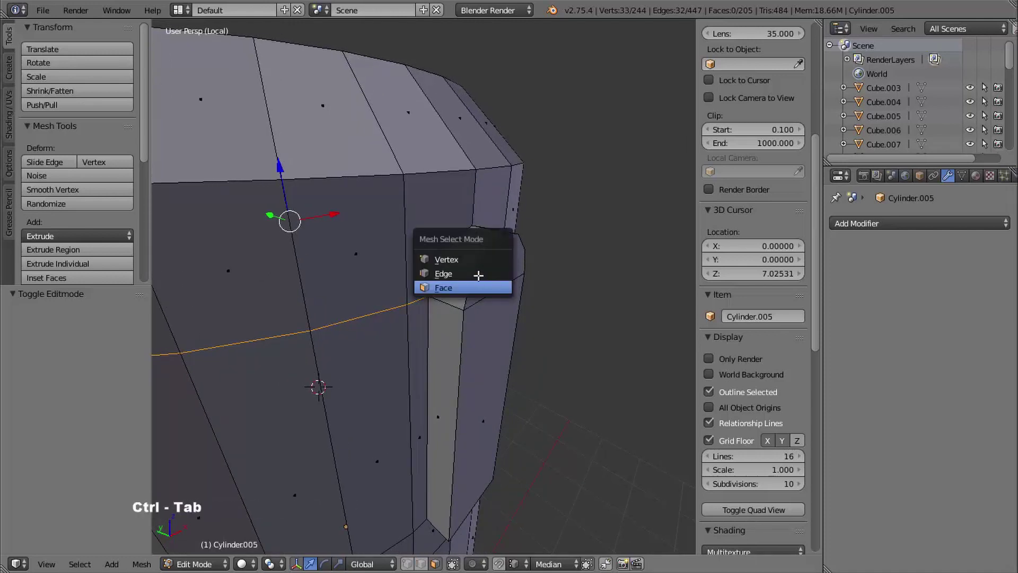
pyautogui.click(480, 259)
pyautogui.keyDown('shift'); pyautogui.moveTo(500, 274); pyautogui.dragTo(514, 319, button='middle'); pyautogui.keyUp('shift')
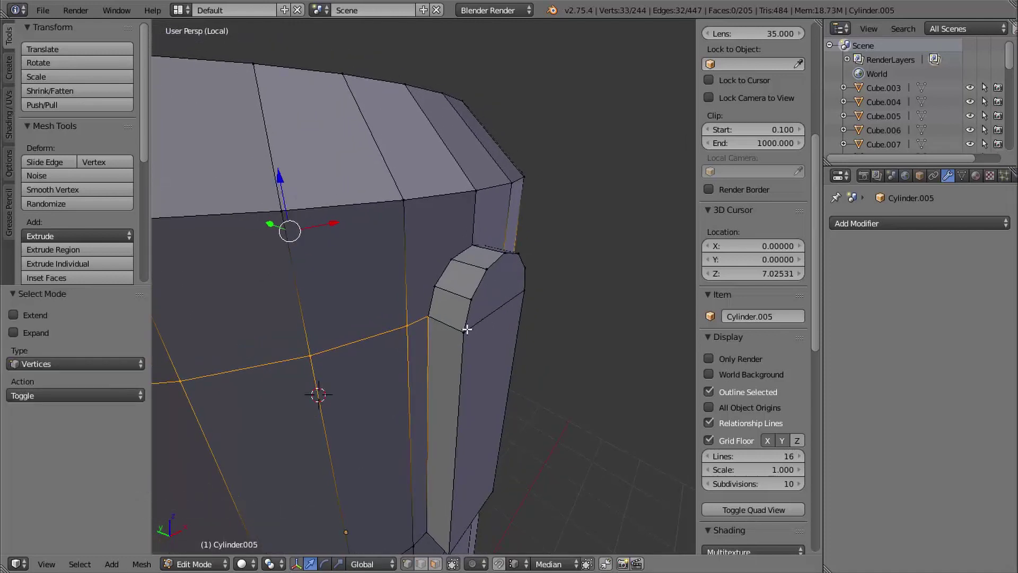
pyautogui.click(499, 565)
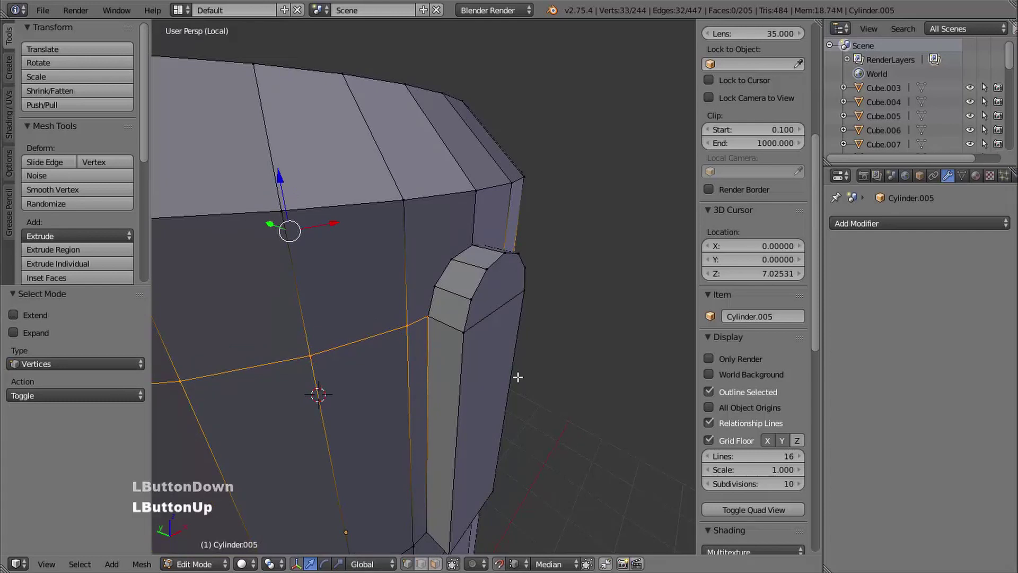
# Step: Snap the first three outer vertices along one side of the slot's rounded end back along Y onto their matching column-surface vertices
pyautogui.keyDown('shift'); pyautogui.moveTo(493, 329); pyautogui.dragTo(508, 345, button='middle'); pyautogui.keyUp('shift')
pyautogui.rightClick(495, 345)
pyautogui.moveTo(503, 386)
pyautogui.keyDown('shift'); pyautogui.mouseDown(button='middle')
pyautogui.moveTo(475, 394)
pyautogui.moveTo(505, 380)
pyautogui.mouseUp(button='middle'); pyautogui.keyUp('shift')
pyautogui.press('g')
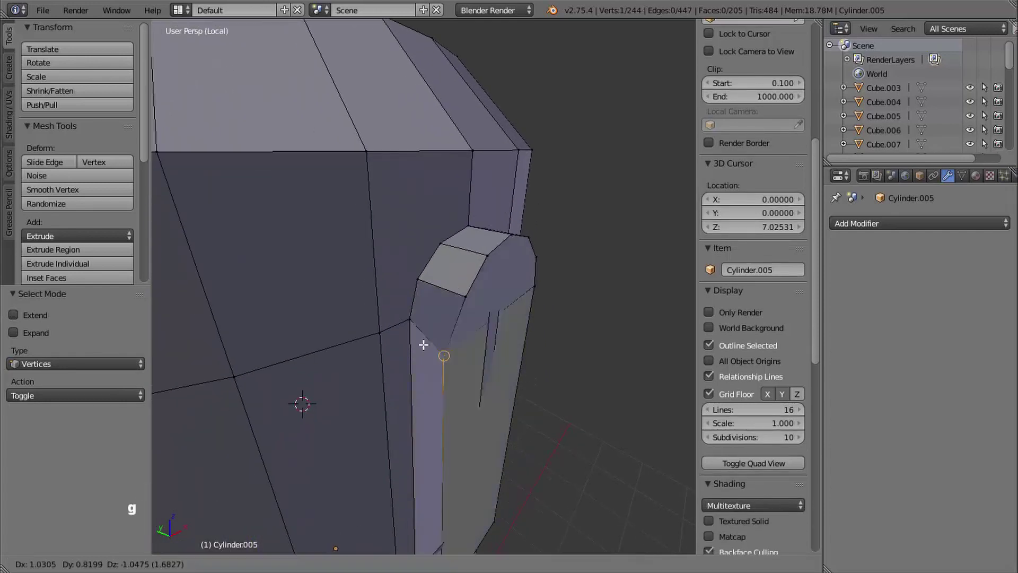
pyautogui.click(410, 320)
pyautogui.rightClick(468, 292)
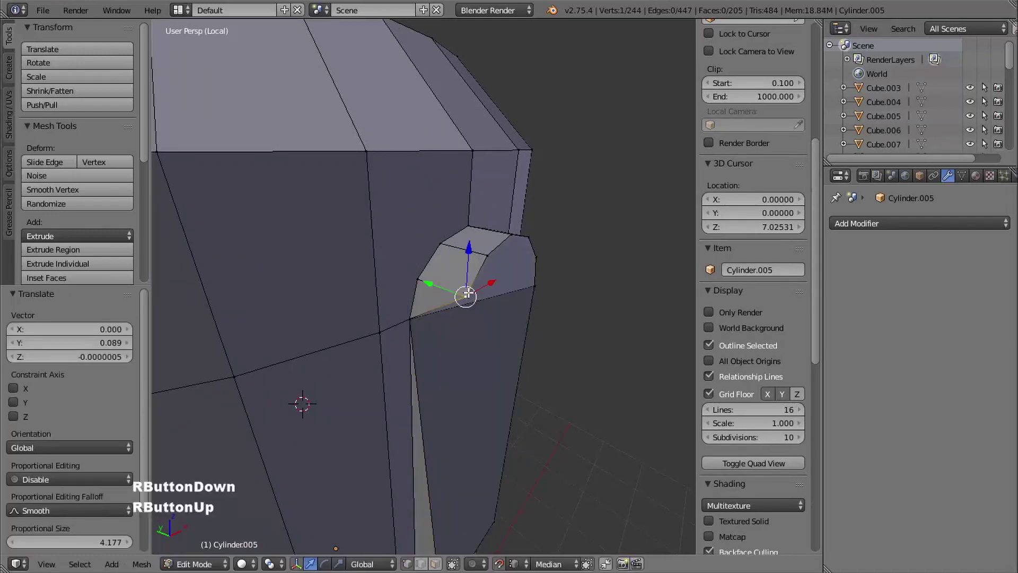
pyautogui.press('g')
pyautogui.click(417, 277)
pyautogui.rightClick(487, 254)
pyautogui.press('g')
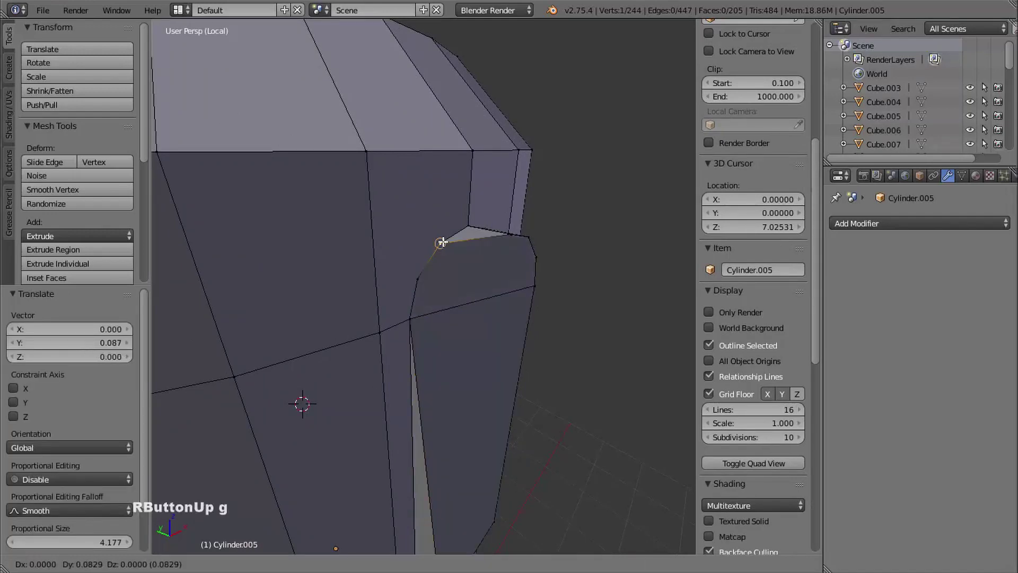
pyautogui.click(442, 243)
# Step: Snap the next two outer vertices over the top of the slot's arc along Y, by about 0.077 and 0.083, onto their matching column-surface vertices
pyautogui.moveTo(492, 275); pyautogui.dragTo(484, 291, button='middle')
pyautogui.moveTo(528, 249); pyautogui.dragTo(501, 271, button='middle')
pyautogui.rightClick(513, 256)
pyautogui.press('g')
pyautogui.click(478, 225)
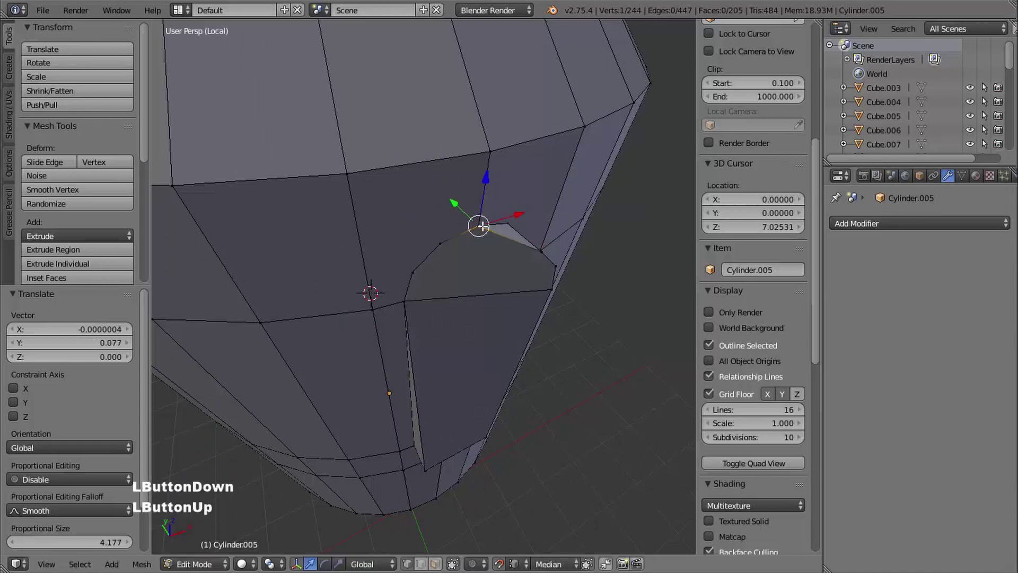
pyautogui.moveTo(477, 225); pyautogui.dragTo(504, 325, button='middle')
pyautogui.rightClick(519, 243)
pyautogui.press('g')
pyautogui.click(519, 242)
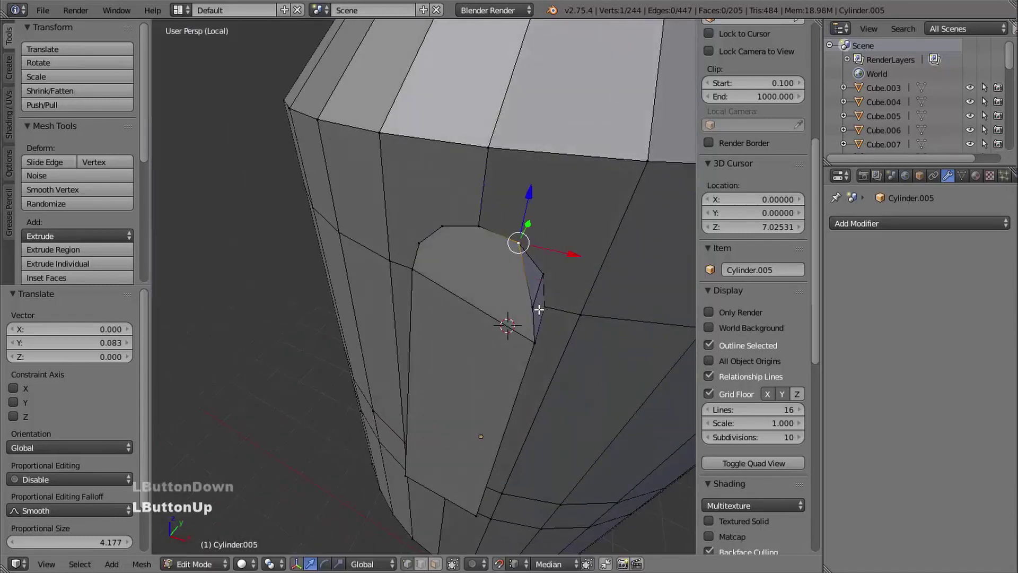
# Step: Snap the next two outer vertices down the slot's arc along Y, by about 0.087 and 0.089, onto their matching column-surface vertices
pyautogui.rightClick(543, 274)
pyautogui.press('g')
pyautogui.click(541, 273)
pyautogui.keyDown('shift'); pyautogui.moveTo(583, 344); pyautogui.dragTo(456, 295, button='middle'); pyautogui.keyUp('shift')
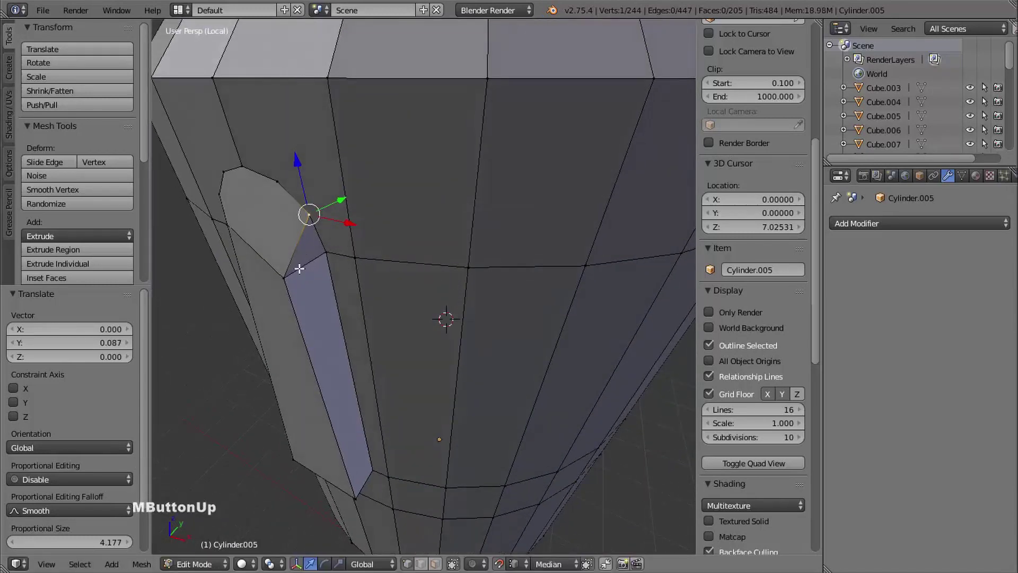
pyautogui.rightClick(283, 277)
pyautogui.press('g')
pyautogui.click(325, 255)
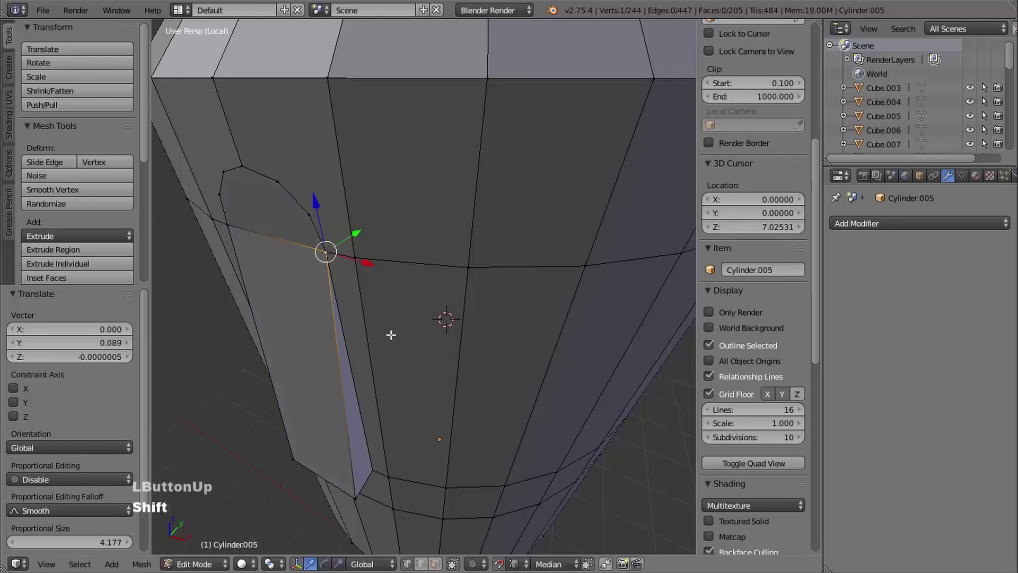
# Step: Snap both lower corner vertices of the slot outline along Y onto their matching column-surface vertices, the first by about 0.089
pyautogui.keyDown('shift'); pyautogui.moveTo(391, 335); pyautogui.dragTo(411, 318, button='middle'); pyautogui.keyUp('shift')
pyautogui.moveTo(411, 318); pyautogui.dragTo(456, 297, button='middle')
pyautogui.keyDown('shift'); pyautogui.moveTo(456, 297); pyautogui.dragTo(484, 275, button='middle'); pyautogui.keyUp('shift')
pyautogui.rightClick(436, 340)
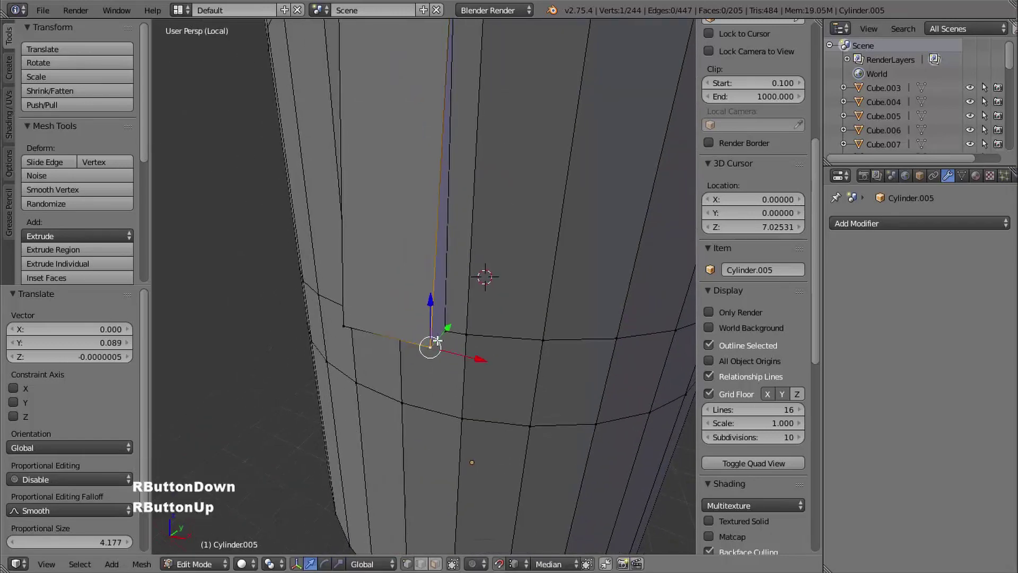
pyautogui.press('g')
pyautogui.click(439, 329)
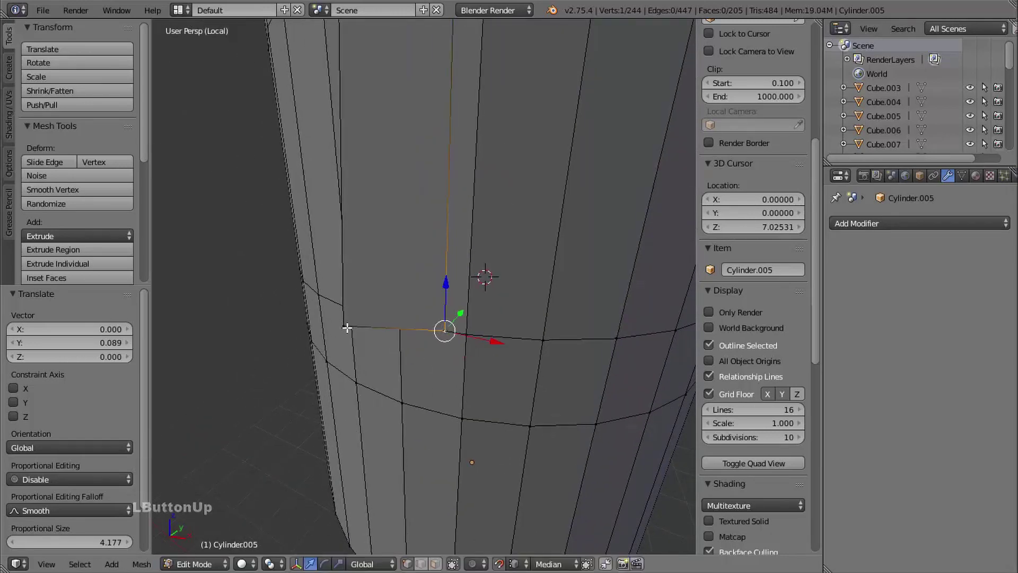
pyautogui.moveTo(377, 361); pyautogui.dragTo(403, 324, button='middle')
pyautogui.rightClick(354, 359)
pyautogui.press('g')
pyautogui.click(357, 347)
# Step: Select the column's entire mesh and remove the doubled vertices
pyautogui.keyDown('ctrl'); pyautogui.moveTo(403, 324); pyautogui.dragTo(450, 286, button='middle'); pyautogui.keyUp('ctrl')
pyautogui.keyDown('shift'); pyautogui.moveTo(451, 287); pyautogui.dragTo(462, 292, button='middle'); pyautogui.keyUp('shift')
pyautogui.moveTo(462, 291); pyautogui.dragTo(464, 293, button='middle')
pyautogui.keyDown('ctrl'); pyautogui.moveTo(518, 258); pyautogui.dragTo(459, 307, button='middle'); pyautogui.keyUp('ctrl')
pyautogui.press('a')
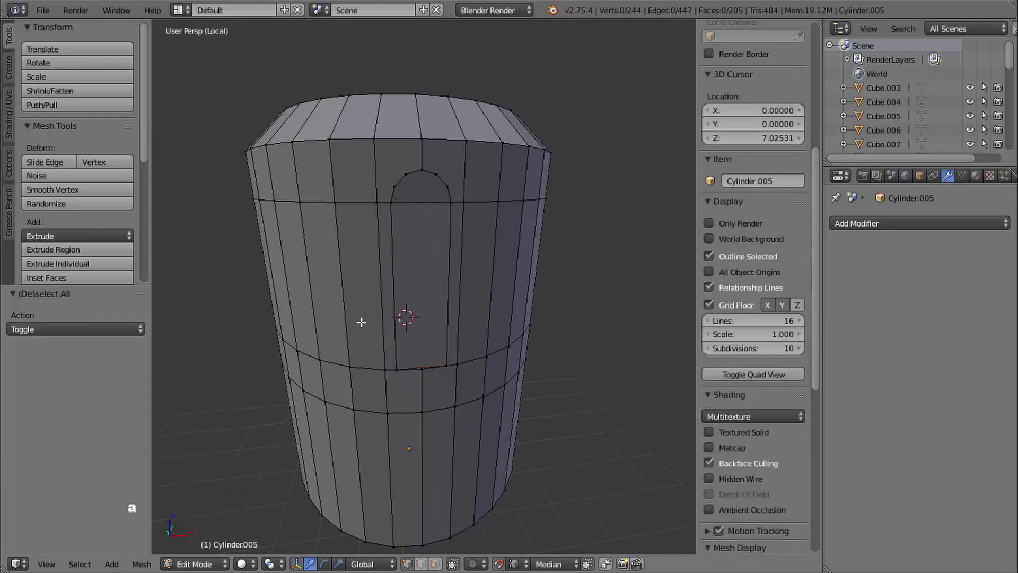
pyautogui.press('a')
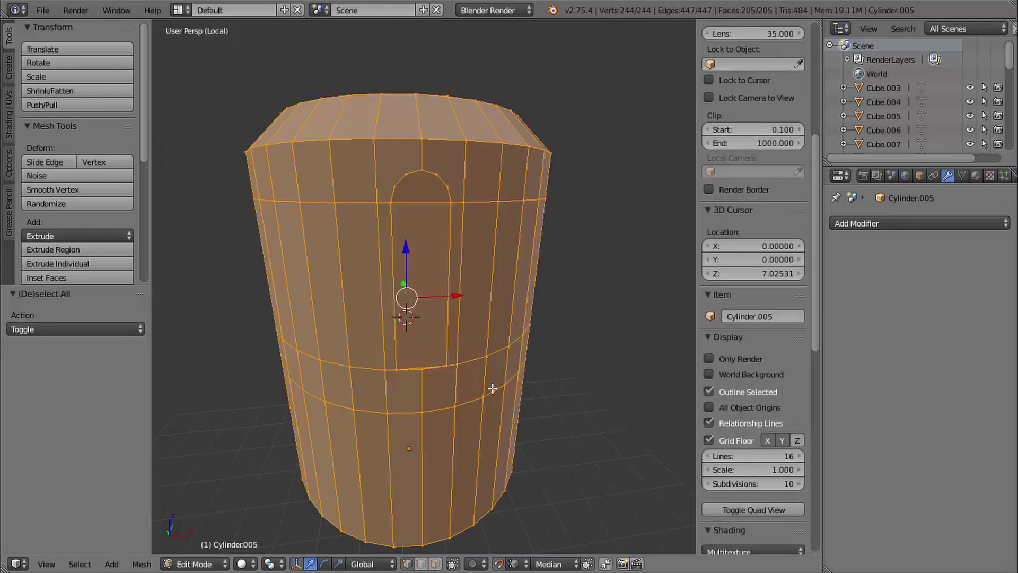
pyautogui.hotkey('ctrl', 'v')
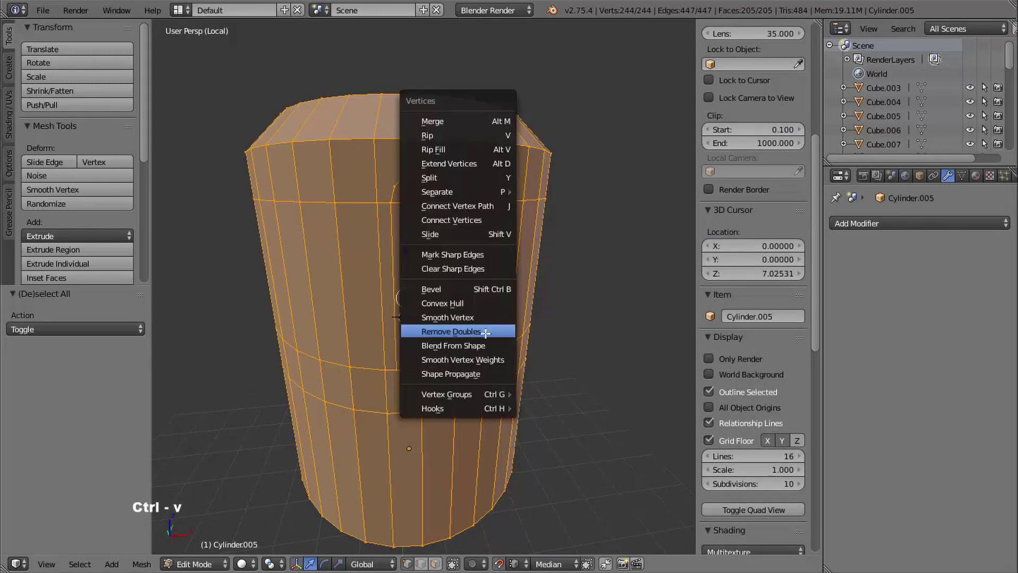
pyautogui.click(454, 331)
# Step: Dissolve the horizontal edge crossing the slot below its arc and the straight edge closing the slot's lower end
pyautogui.keyDown('shift'); pyautogui.moveTo(493, 336); pyautogui.dragTo(495, 298, button='middle'); pyautogui.keyUp('shift')
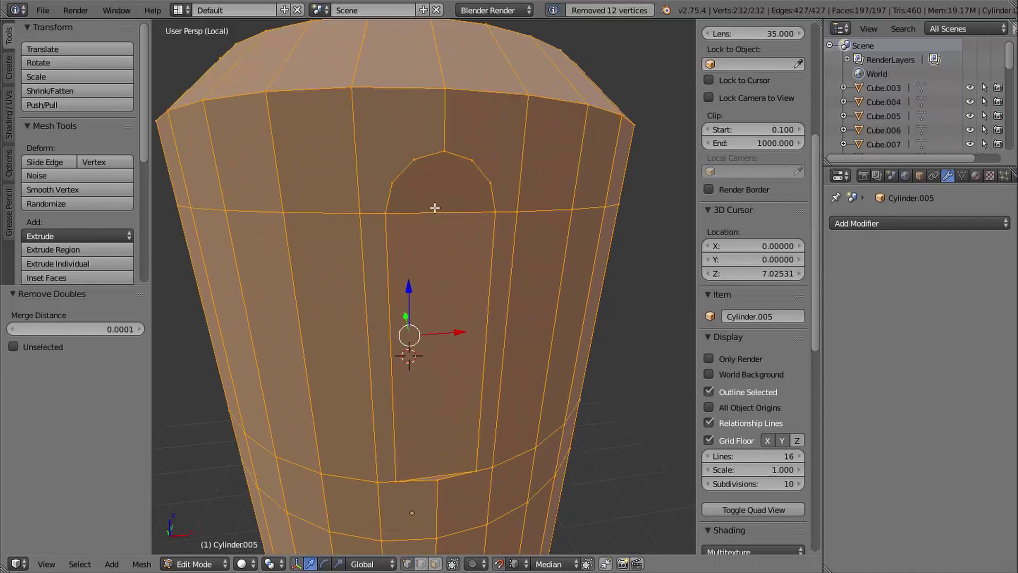
pyautogui.hotkey('ctrl', 'Tab')
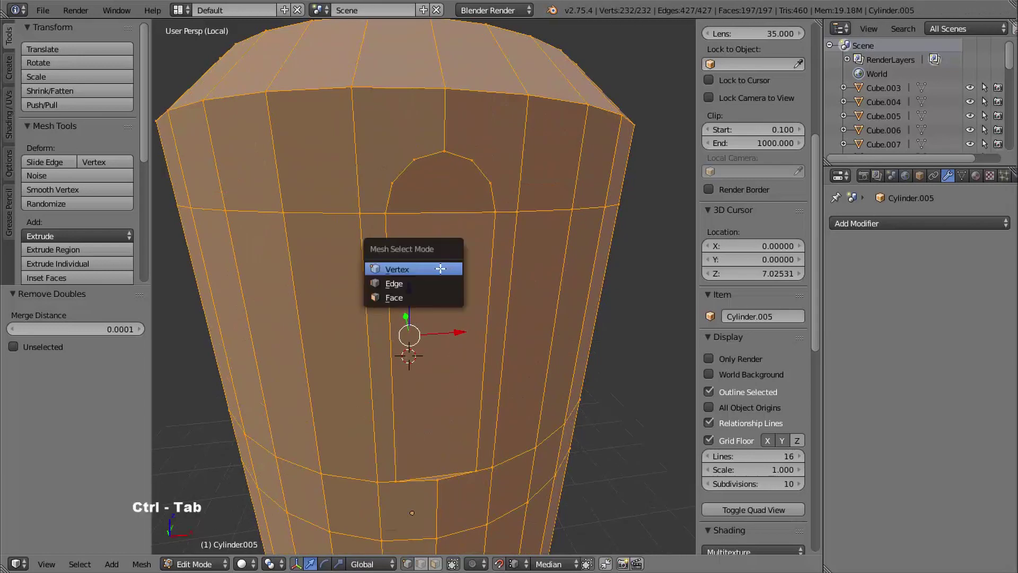
pyautogui.click(421, 284)
pyautogui.rightClick(439, 213)
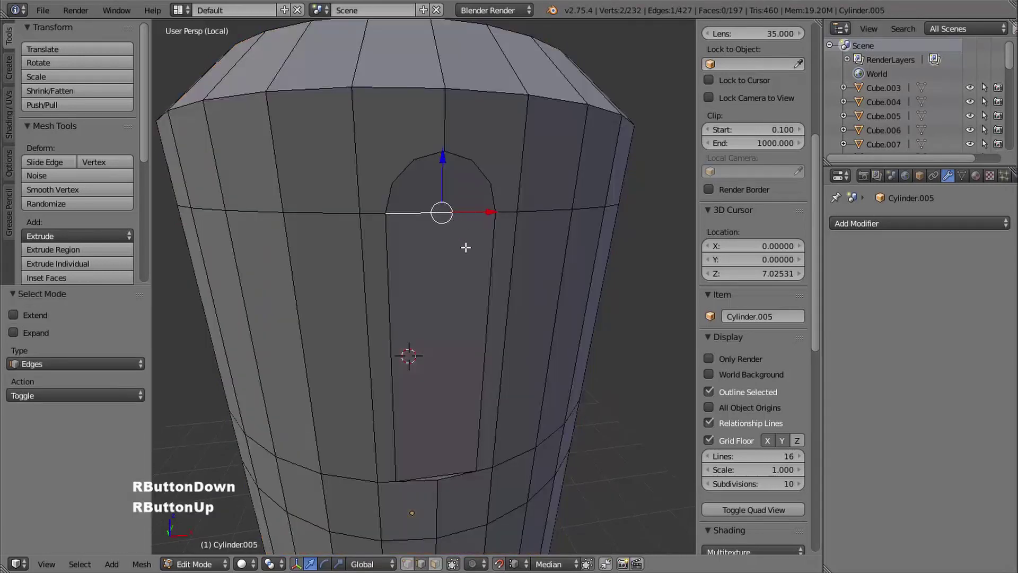
pyautogui.keyDown('shift'); pyautogui.moveTo(466, 243); pyautogui.dragTo(445, 368, button='middle'); pyautogui.keyUp('shift')
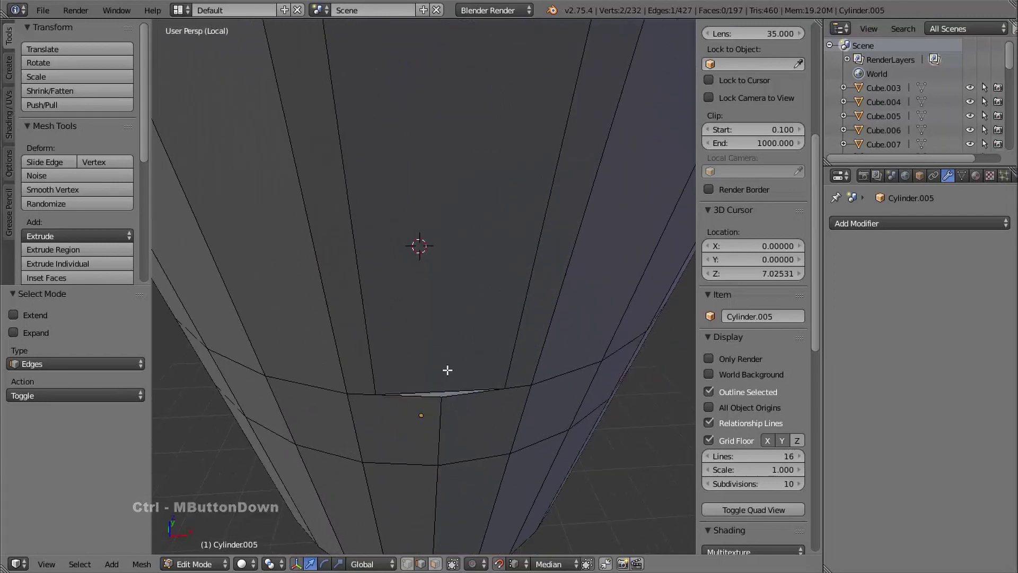
pyautogui.keyDown('shift'); pyautogui.rightClick(437, 390); pyautogui.keyUp('shift')
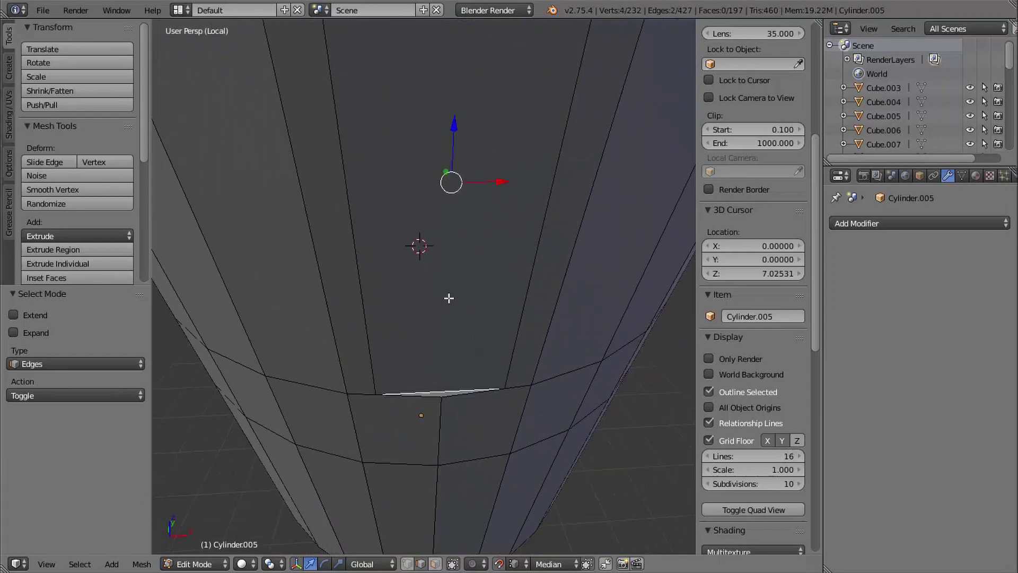
pyautogui.press('x')
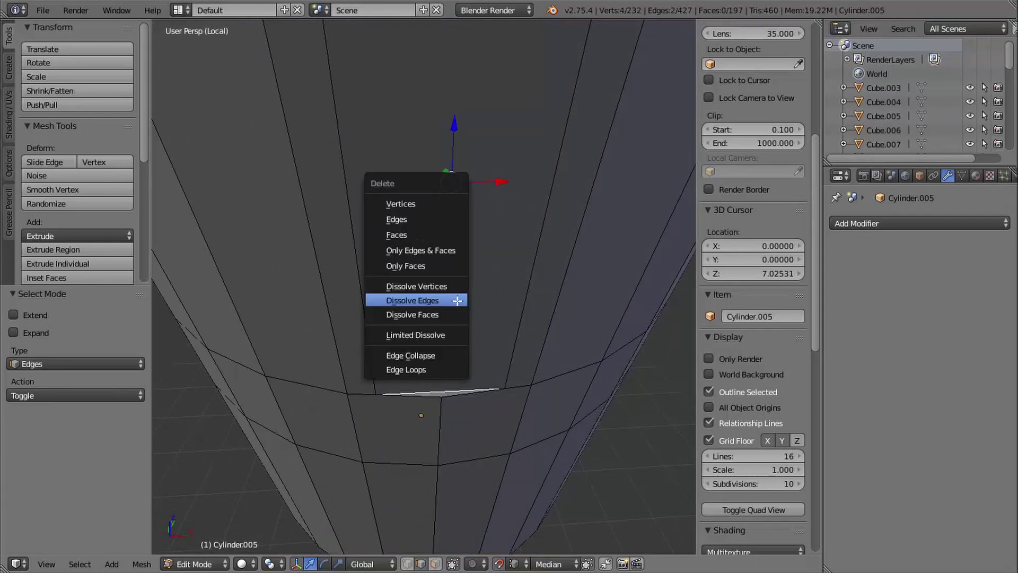
pyautogui.click(457, 301)
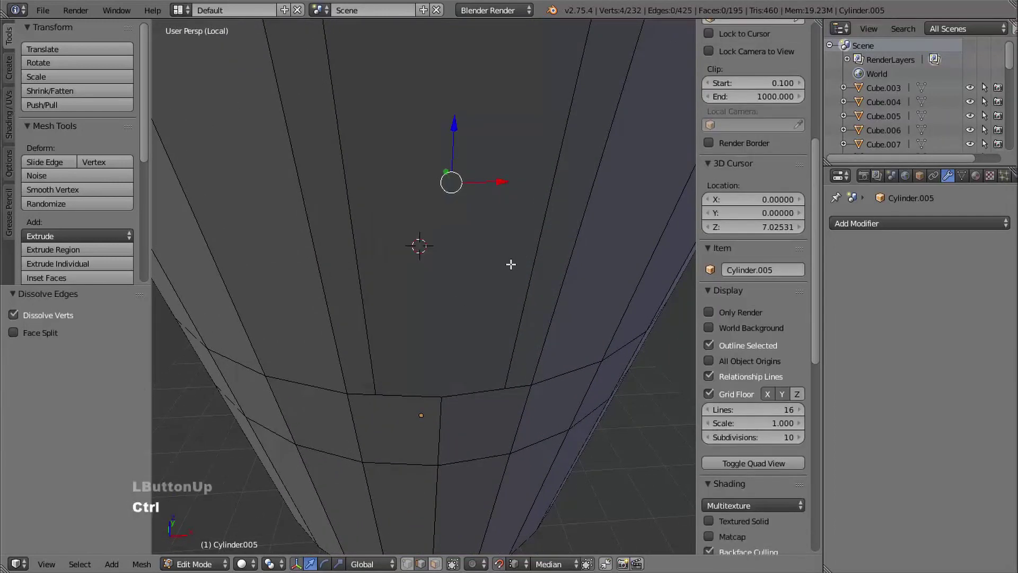
# Step: Connect the topmost vertex of the slot's arc to the middle vertex of its lower end with a vertical edge, then clear the selection
pyautogui.keyDown('ctrl'); pyautogui.moveTo(509, 264); pyautogui.dragTo(434, 118, button='middle'); pyautogui.keyUp('ctrl')
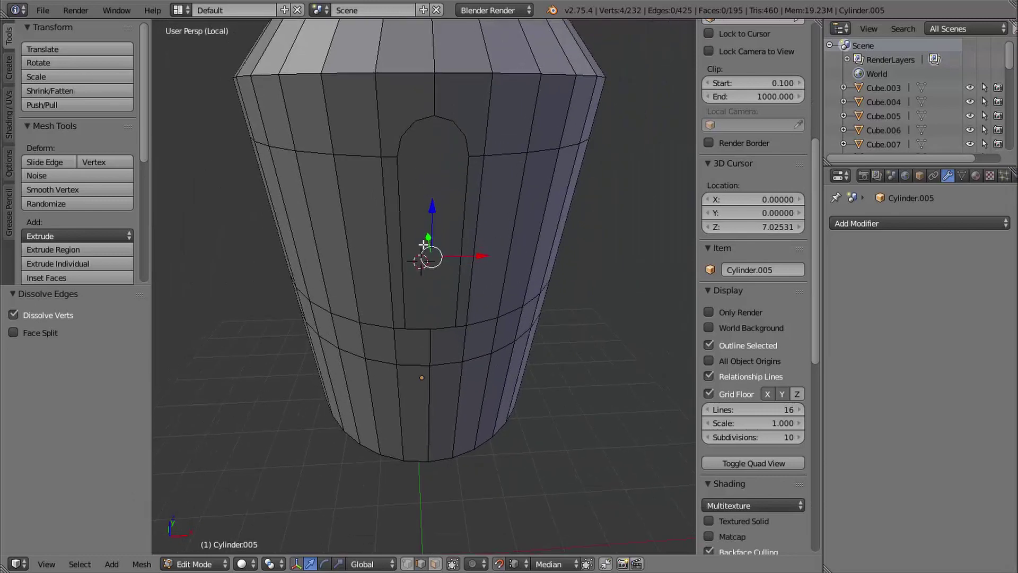
pyautogui.keyDown('shift'); pyautogui.moveTo(494, 230); pyautogui.dragTo(498, 150, button='middle'); pyautogui.keyUp('shift')
pyautogui.hotkey('ctrl', 'Tab')
pyautogui.click(467, 196)
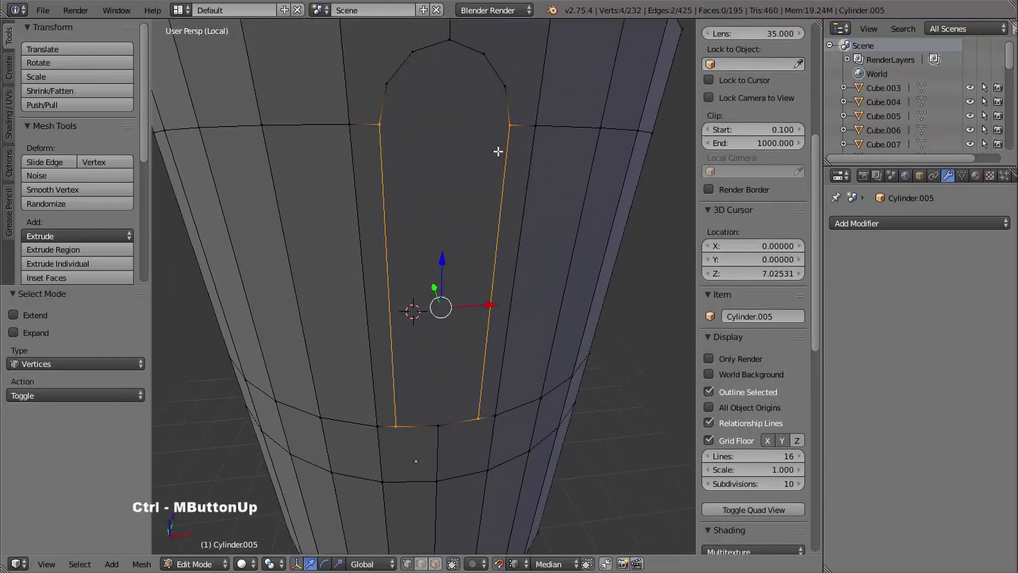
pyautogui.rightClick(450, 43)
pyautogui.keyDown('shift'); pyautogui.moveTo(466, 102); pyautogui.dragTo(445, 301, button='middle'); pyautogui.keyUp('shift')
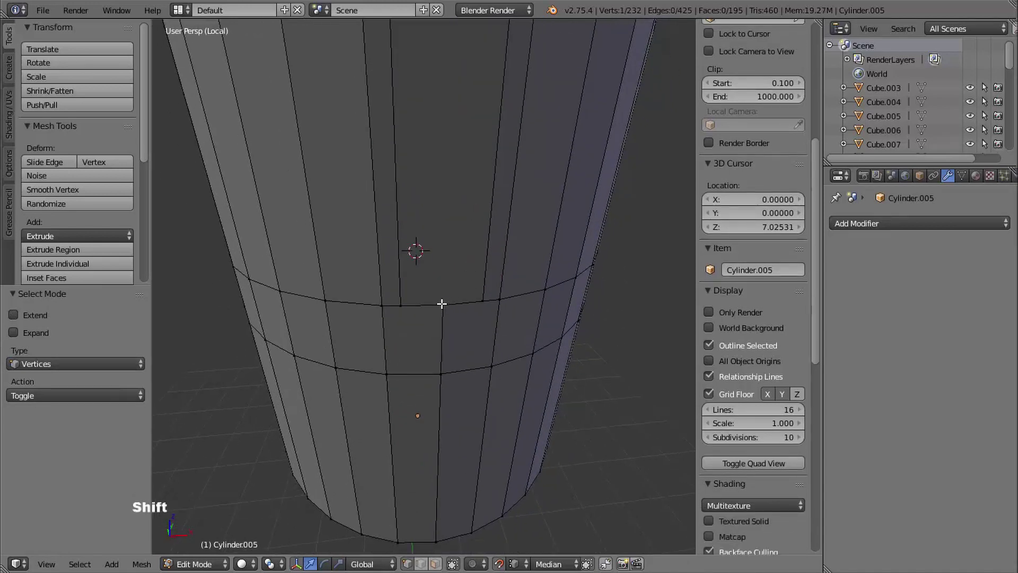
pyautogui.keyDown('shift'); pyautogui.rightClick(446, 303); pyautogui.keyUp('shift')
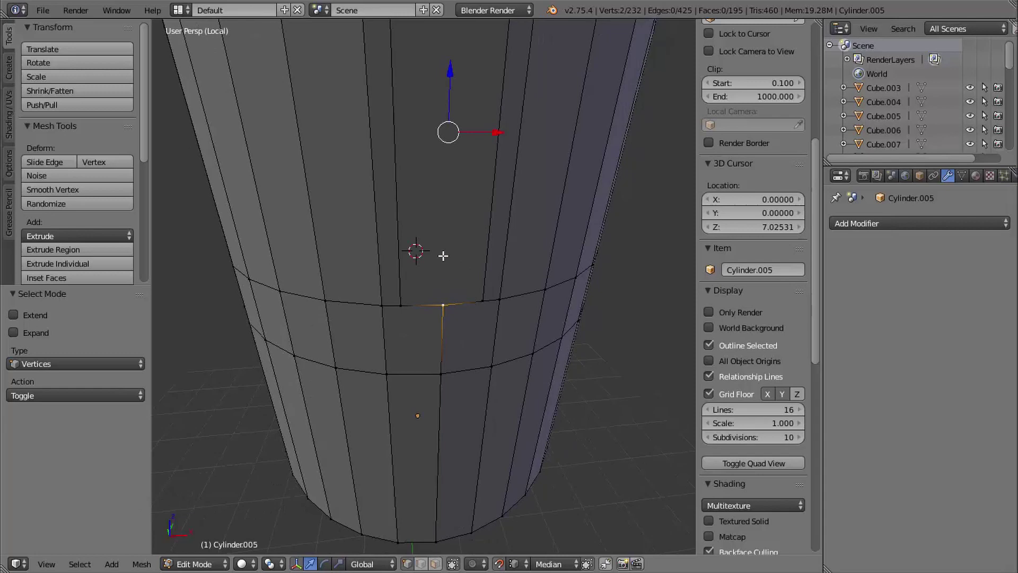
pyautogui.press('j')
pyautogui.moveTo(505, 215)
pyautogui.keyDown('shift'); pyautogui.mouseDown(button='middle')
pyautogui.moveTo(568, 209)
pyautogui.moveTo(525, 269)
pyautogui.moveTo(434, 175)
pyautogui.mouseUp(button='middle'); pyautogui.keyUp('shift')
pyautogui.scroll(-5, 753, 265)
pyautogui.press('a')
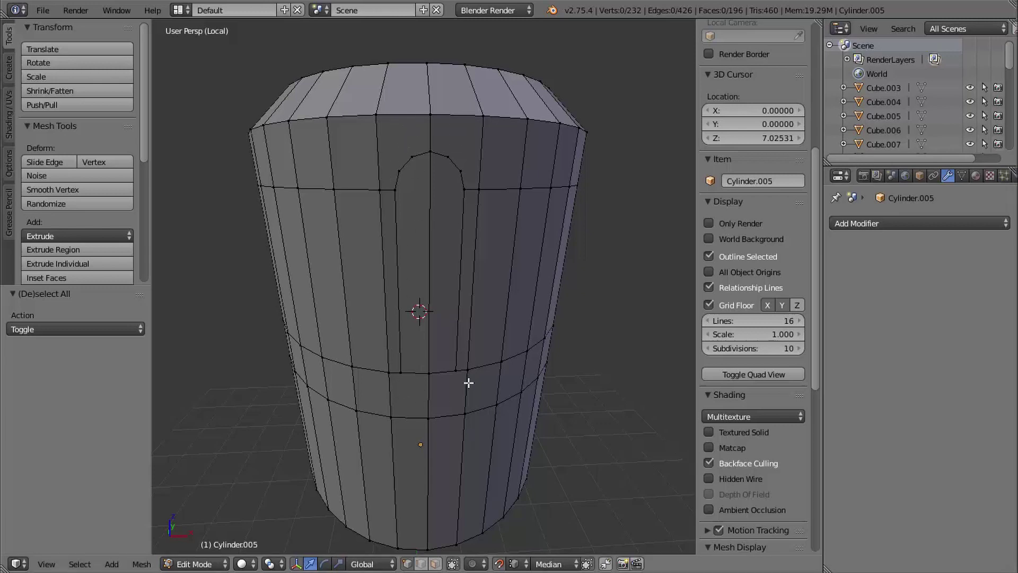
# Step: Connect each lower corner vertex of the slot to the nearest vertex on the edge ring below it
pyautogui.moveTo(510, 390); pyautogui.dragTo(500, 309, button='middle')
pyautogui.rightClick(478, 309)
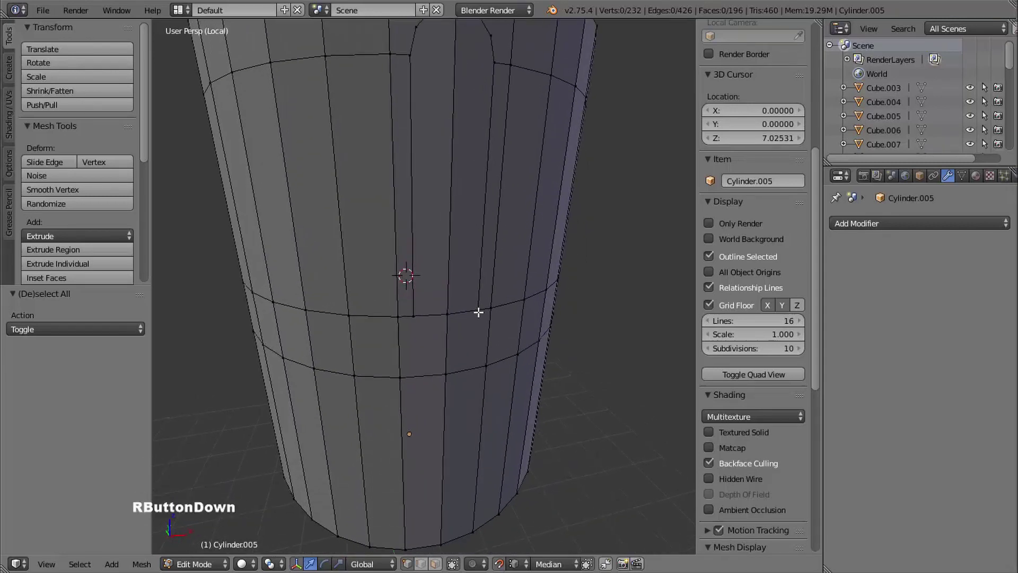
pyautogui.keyDown('shift'); pyautogui.rightClick(483, 366); pyautogui.keyUp('shift')
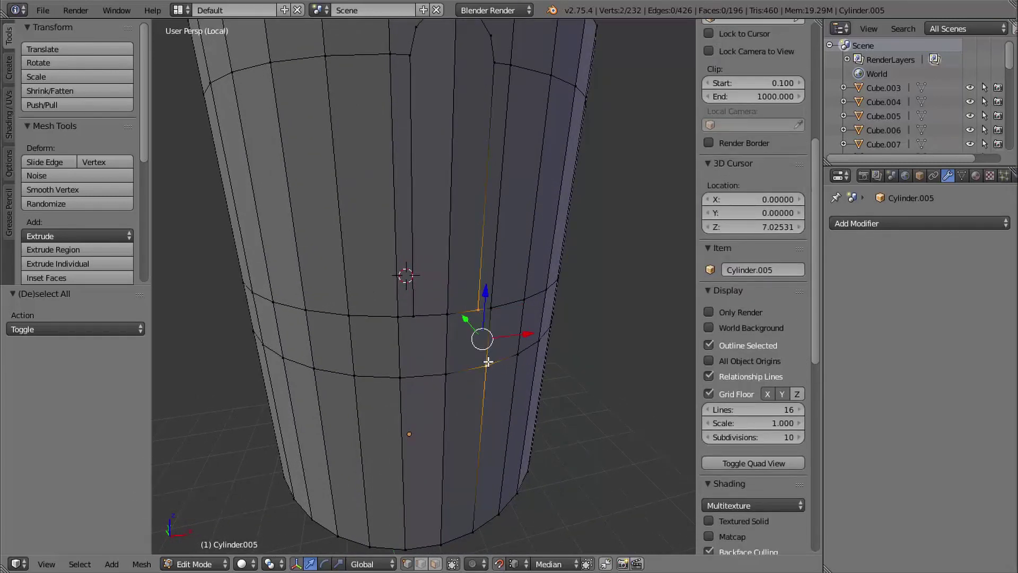
pyautogui.press('j')
pyautogui.rightClick(414, 315)
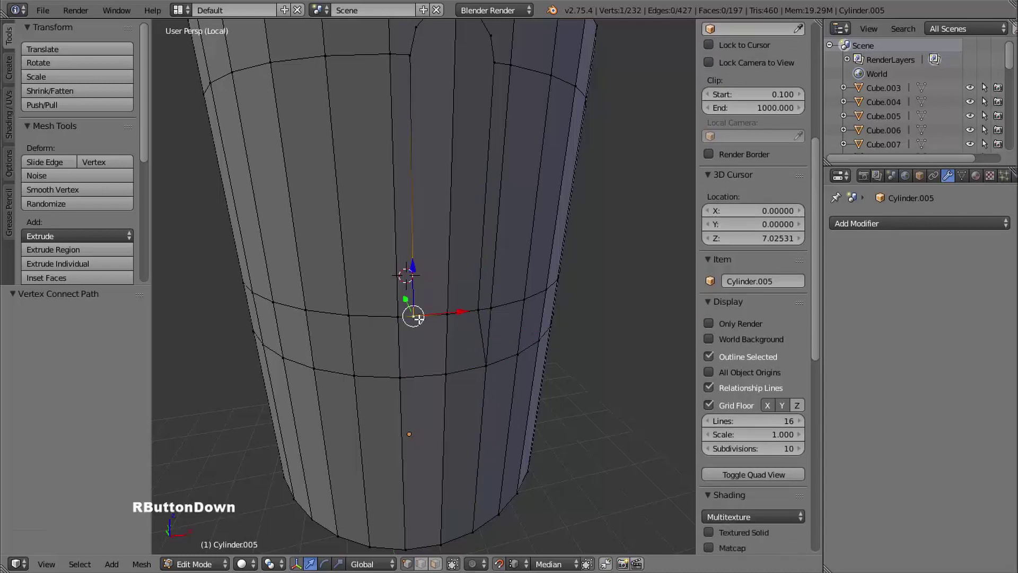
pyautogui.keyDown('shift'); pyautogui.rightClick(404, 371); pyautogui.keyUp('shift')
pyautogui.press('j')
pyautogui.keyDown('shift'); pyautogui.moveTo(459, 272); pyautogui.dragTo(458, 295, button='middle'); pyautogui.keyUp('shift')
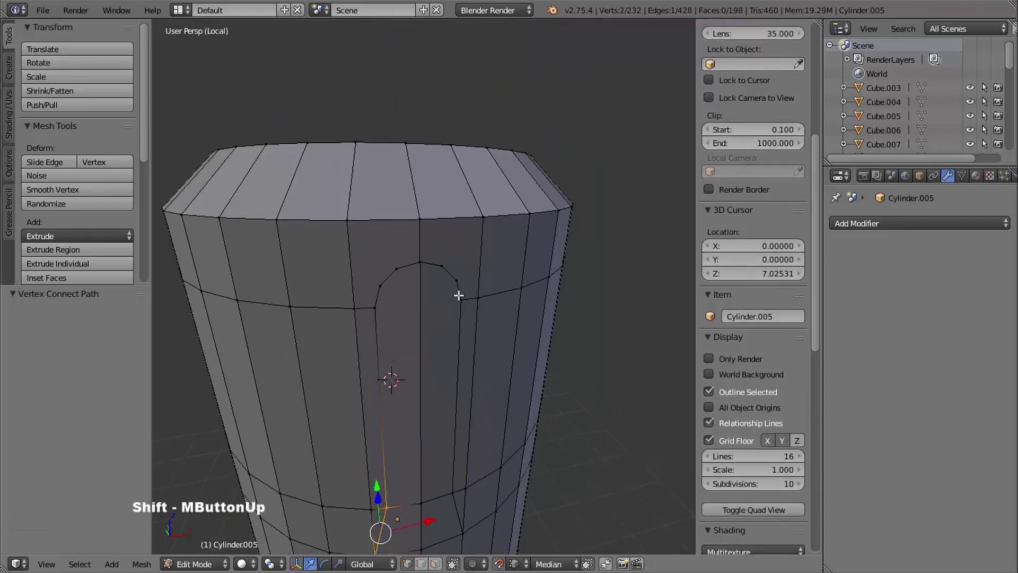
# Step: Connect the two vertices on the left side of the arch outline to the rim vertices above them
pyautogui.rightClick(381, 285)
pyautogui.keyDown('shift'); pyautogui.rightClick(351, 223); pyautogui.keyUp('shift')
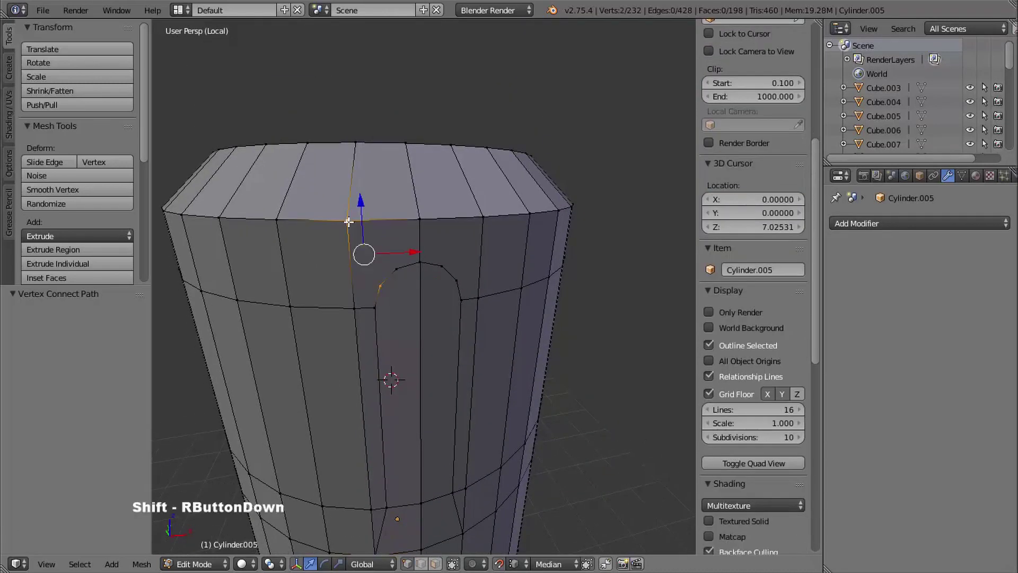
pyautogui.press('j')
pyautogui.rightClick(397, 270)
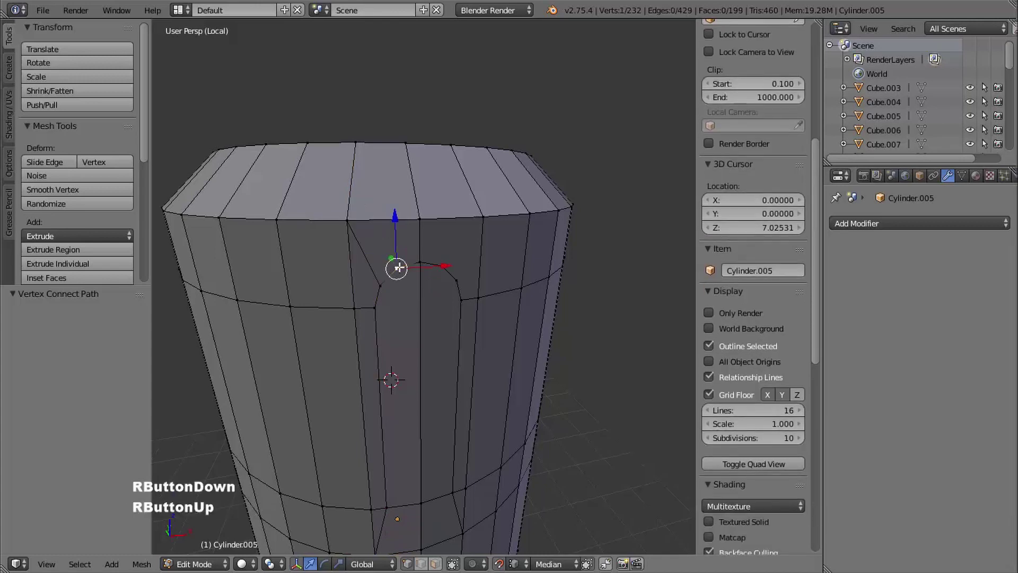
pyautogui.keyDown('shift'); pyautogui.rightClick(419, 218); pyautogui.keyUp('shift')
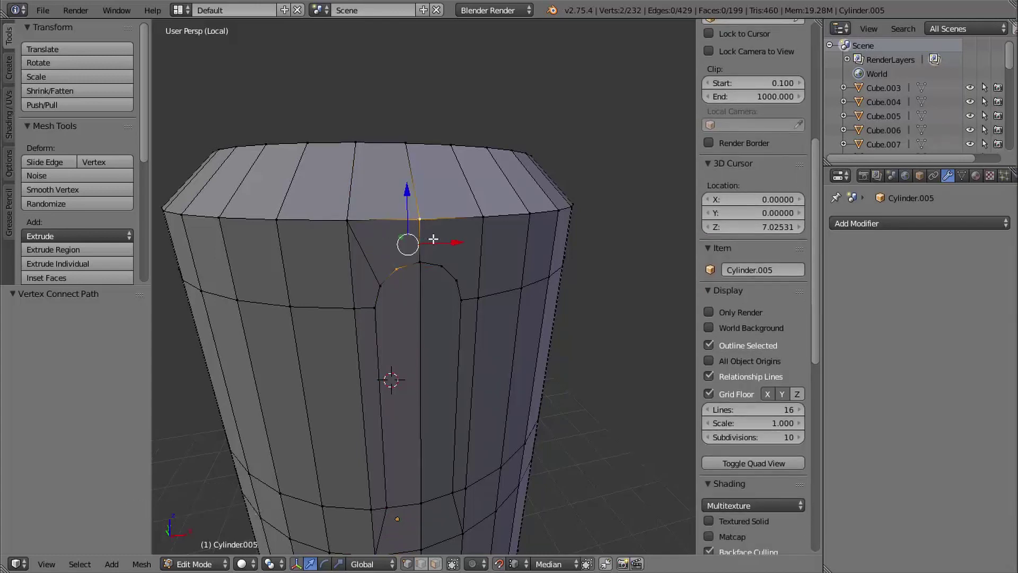
pyautogui.press('j')
# Step: Connect the two vertices on the right side of the arch outline to the rim vertices above them
pyautogui.rightClick(440, 266)
pyautogui.keyDown('shift'); pyautogui.rightClick(419, 219); pyautogui.keyUp('shift')
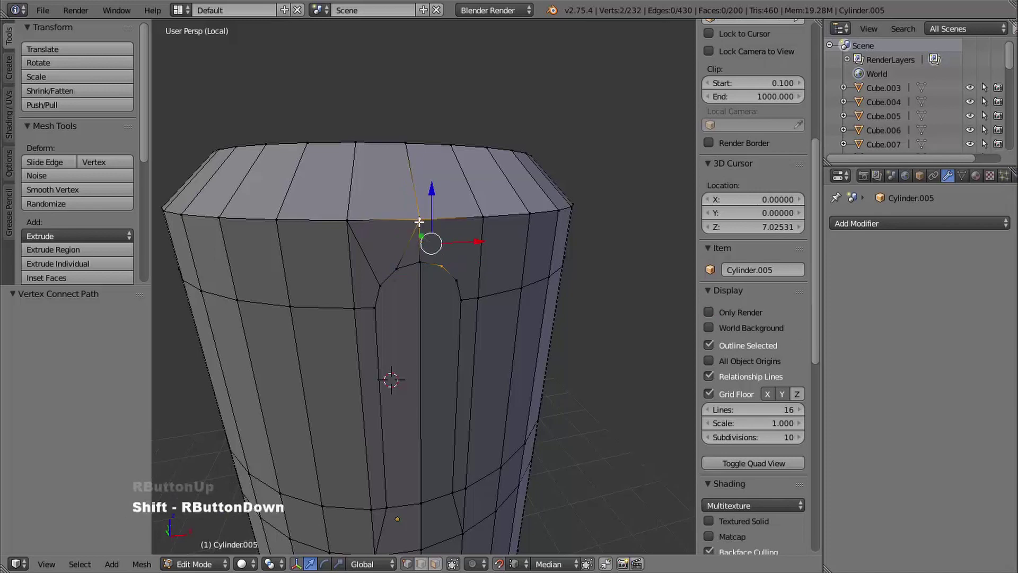
pyautogui.press('j')
pyautogui.rightClick(456, 278)
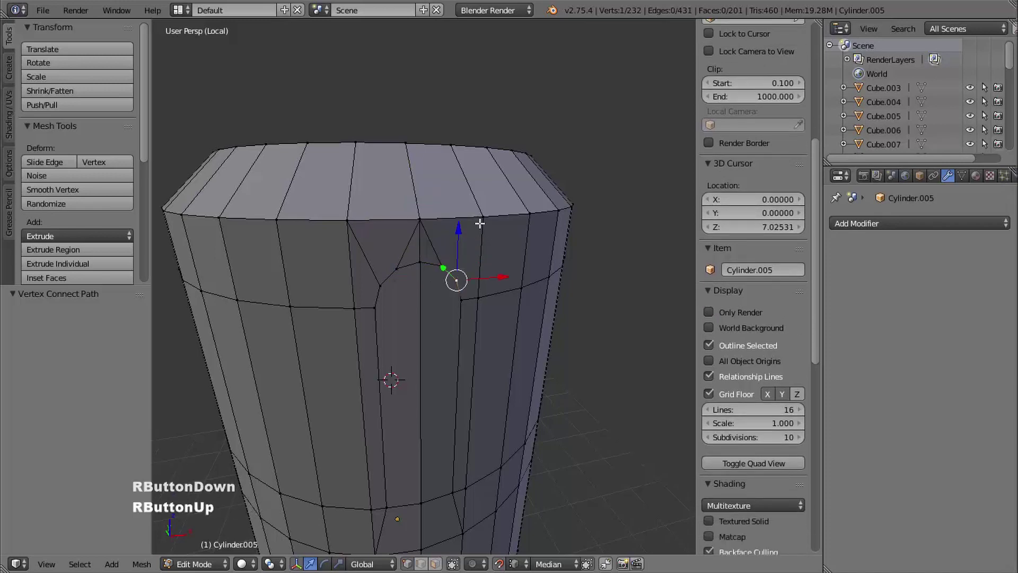
pyautogui.keyDown('shift'); pyautogui.rightClick(483, 218); pyautogui.keyUp('shift')
pyautogui.press('j')
# Step: Add one centred loop cut around the narrow band of faces at the foot of the arched panel
pyautogui.moveTo(480, 241)
pyautogui.mouseDown(button='middle')
pyautogui.moveTo(472, 249)
pyautogui.moveTo(504, 291)
pyautogui.mouseUp(button='middle')
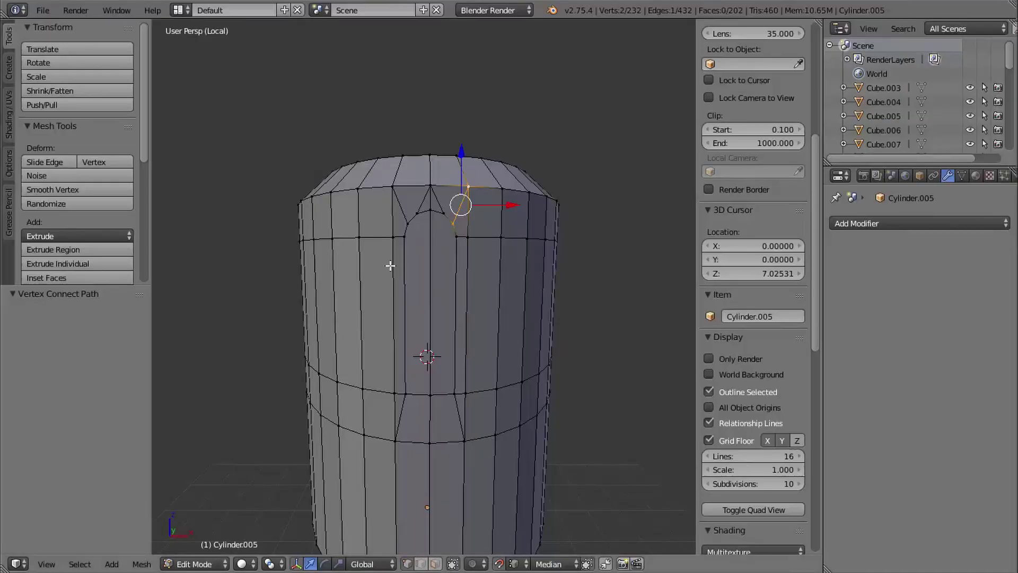
pyautogui.keyDown('shift'); pyautogui.moveTo(480, 371); pyautogui.dragTo(514, 287, button='middle'); pyautogui.keyUp('shift')
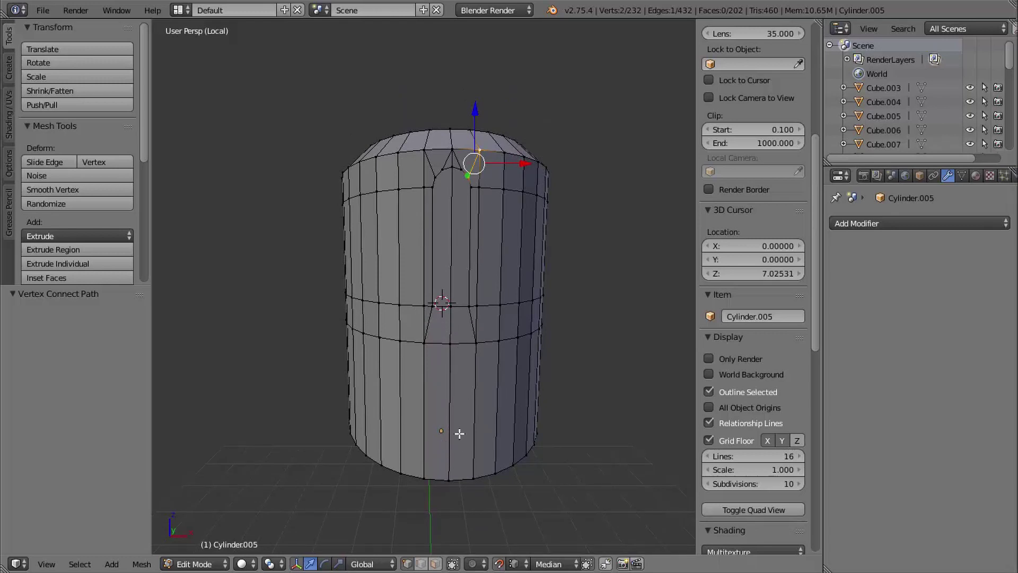
pyautogui.keyDown('shift'); pyautogui.moveTo(463, 399); pyautogui.dragTo(471, 397, button='middle'); pyautogui.keyUp('shift')
pyautogui.moveTo(471, 398); pyautogui.dragTo(364, 311, button='middle')
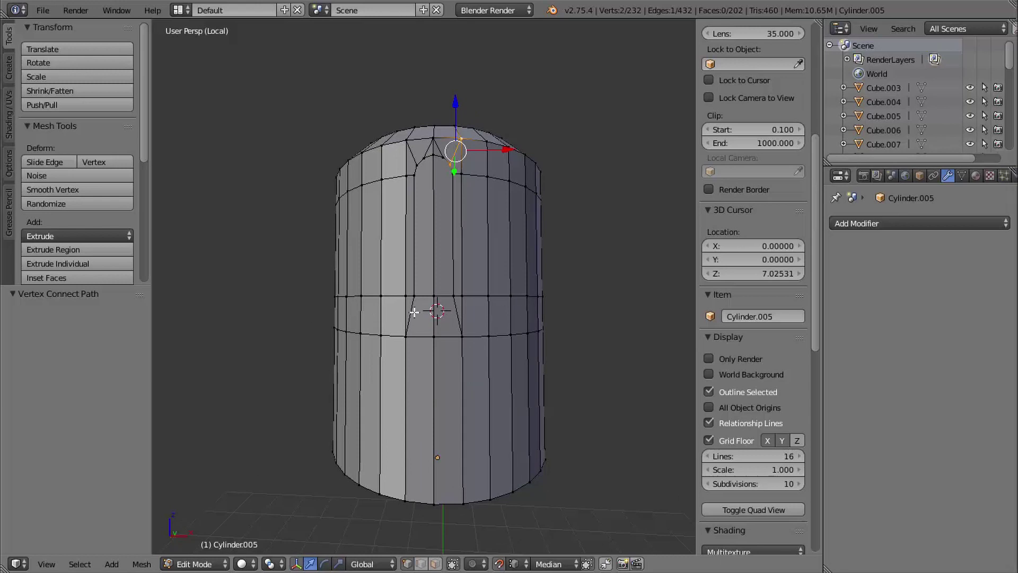
pyautogui.keyDown('shift'); pyautogui.moveTo(487, 366); pyautogui.dragTo(486, 364, button='middle'); pyautogui.keyUp('shift')
pyautogui.moveTo(487, 364); pyautogui.dragTo(409, 298, button='middle')
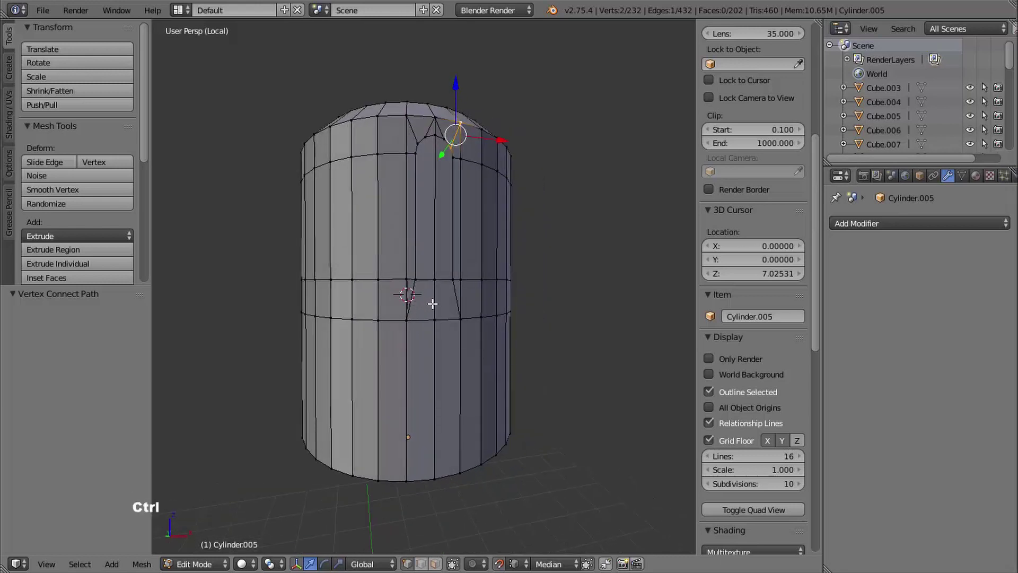
pyautogui.hotkey('ctrl', 'r')
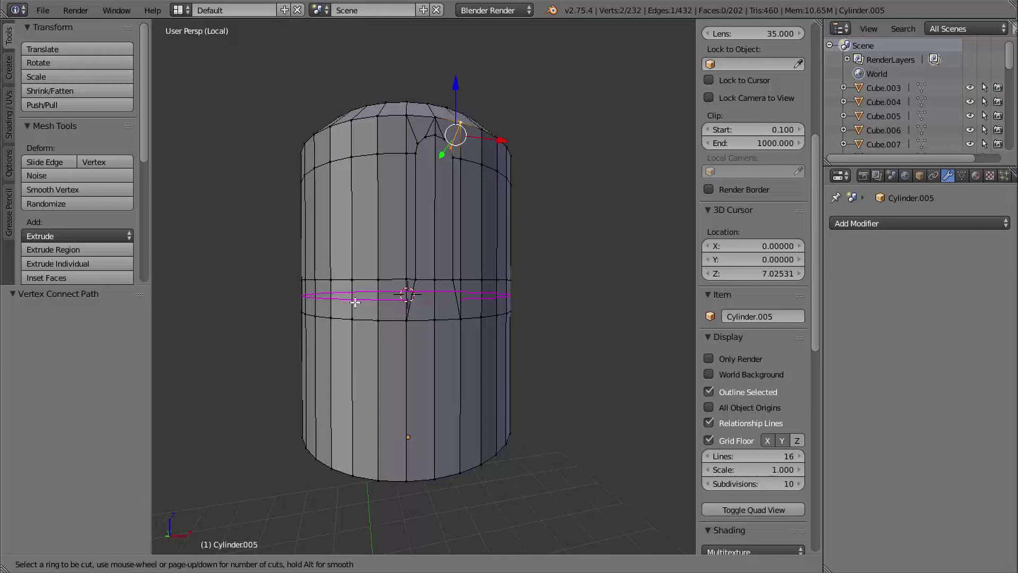
pyautogui.click(356, 299)
pyautogui.rightClick(366, 299)
# Step: Connect the two open ends of the new edge loop across the faces below the arched panel
pyautogui.keyDown('shift'); pyautogui.moveTo(372, 302); pyautogui.dragTo(336, 302, button='middle'); pyautogui.keyUp('shift')
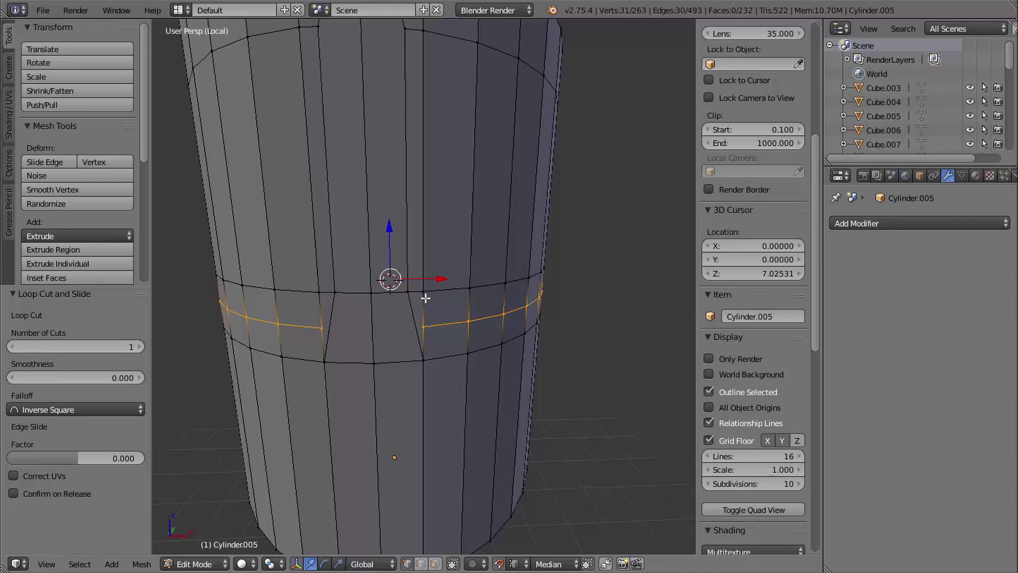
pyautogui.keyDown('shift'); pyautogui.moveTo(450, 342); pyautogui.dragTo(493, 318, button='middle'); pyautogui.keyUp('shift')
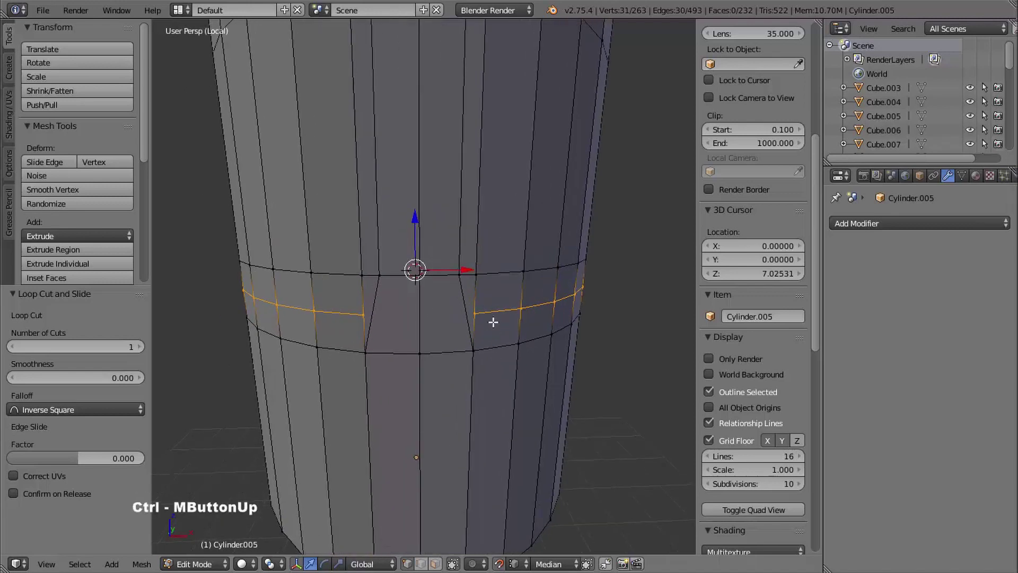
pyautogui.keyDown('shift'); pyautogui.moveTo(388, 314); pyautogui.dragTo(399, 324, button='middle'); pyautogui.keyUp('shift')
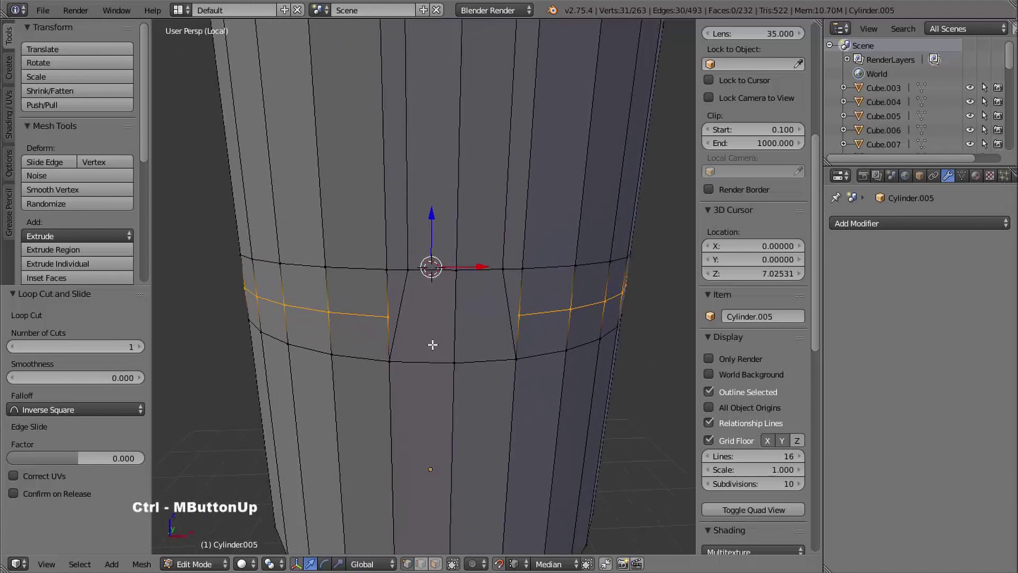
pyautogui.rightClick(387, 313)
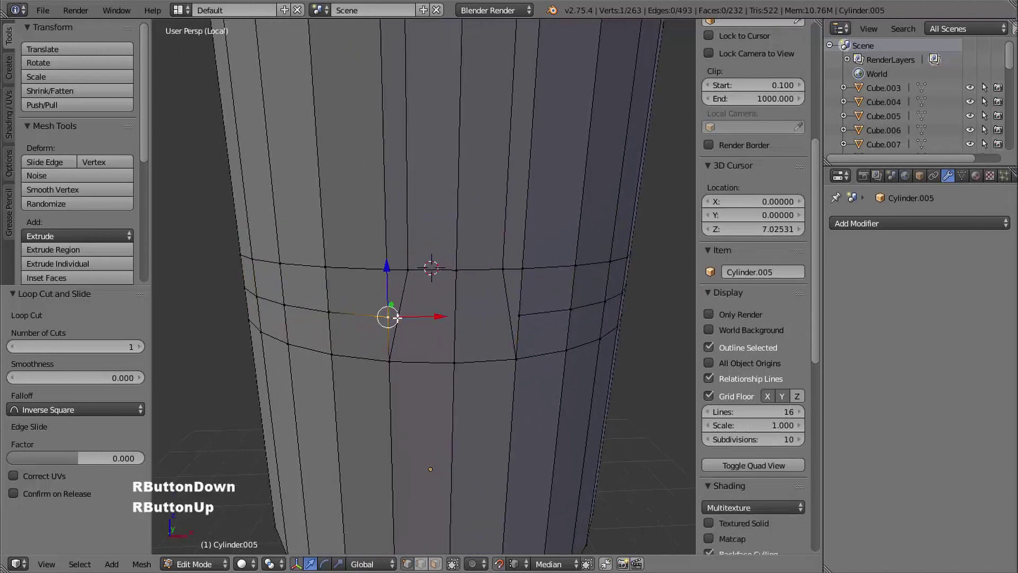
pyautogui.keyDown('shift'); pyautogui.rightClick(520, 313); pyautogui.keyUp('shift')
pyautogui.press('j')
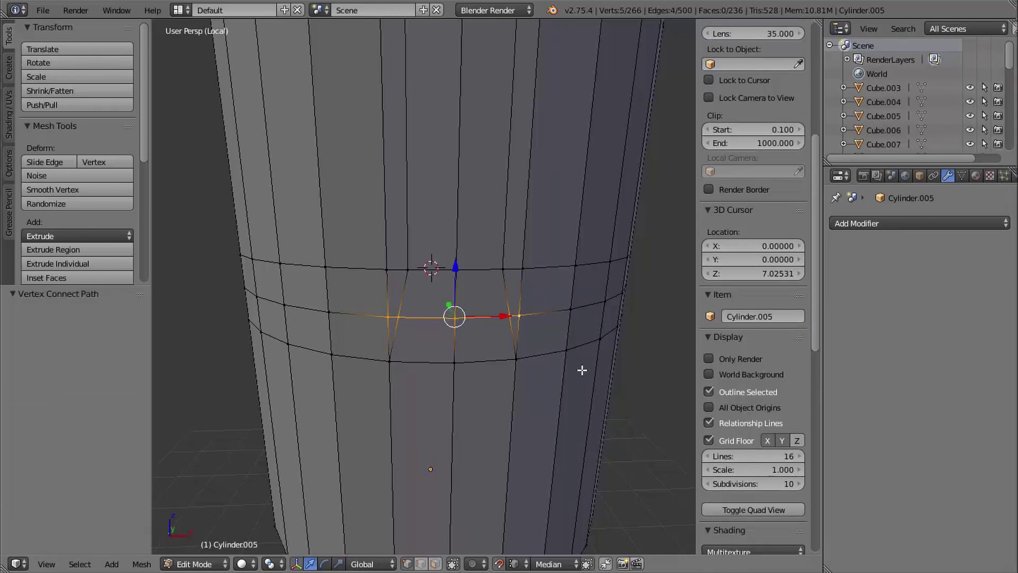
# Step: Using AutoMerge, move the left slanted edge's middle vertex onto the adjacent vertex where the edge loop meets the vertical edge
pyautogui.keyDown('ctrl'); pyautogui.moveTo(562, 456); pyautogui.dragTo(509, 379, button='middle'); pyautogui.keyUp('ctrl')
pyautogui.keyDown('shift'); pyautogui.moveTo(509, 379); pyautogui.dragTo(483, 399, button='middle'); pyautogui.keyUp('shift')
pyautogui.rightClick(417, 355)
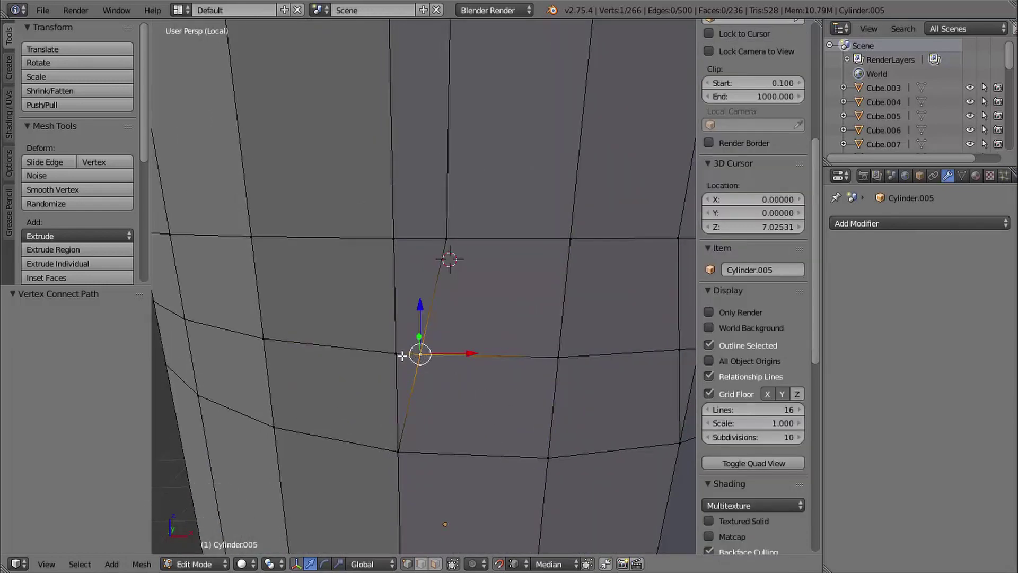
pyautogui.click(607, 564)
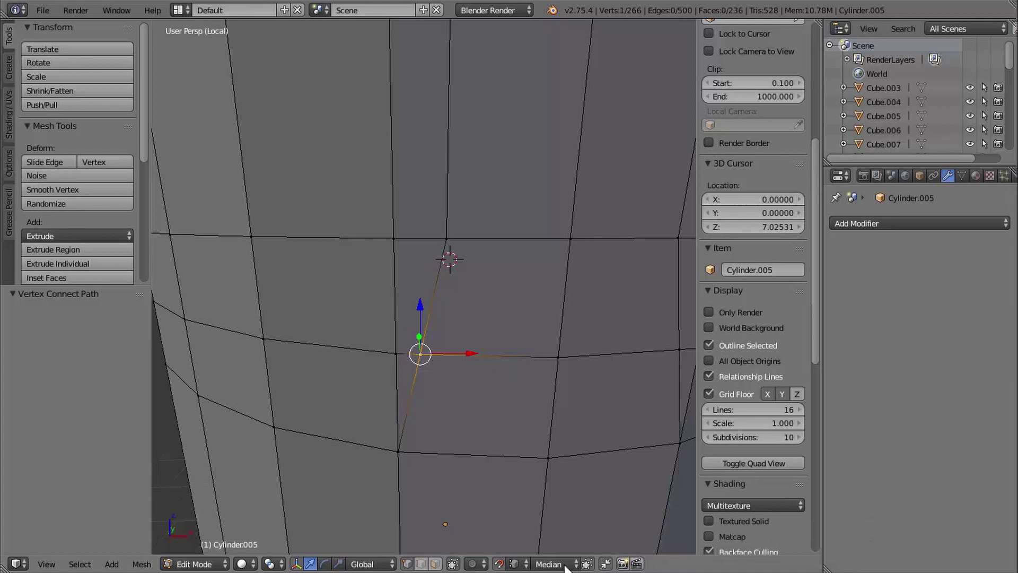
pyautogui.keyDown('shift'); pyautogui.moveTo(528, 537); pyautogui.dragTo(489, 348, button='middle'); pyautogui.keyUp('shift')
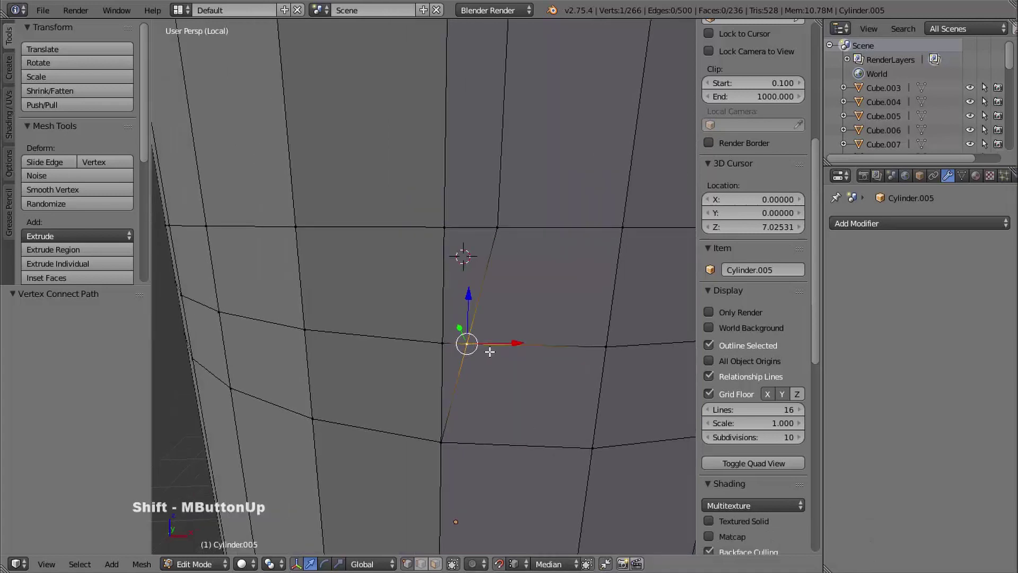
pyautogui.press('g')
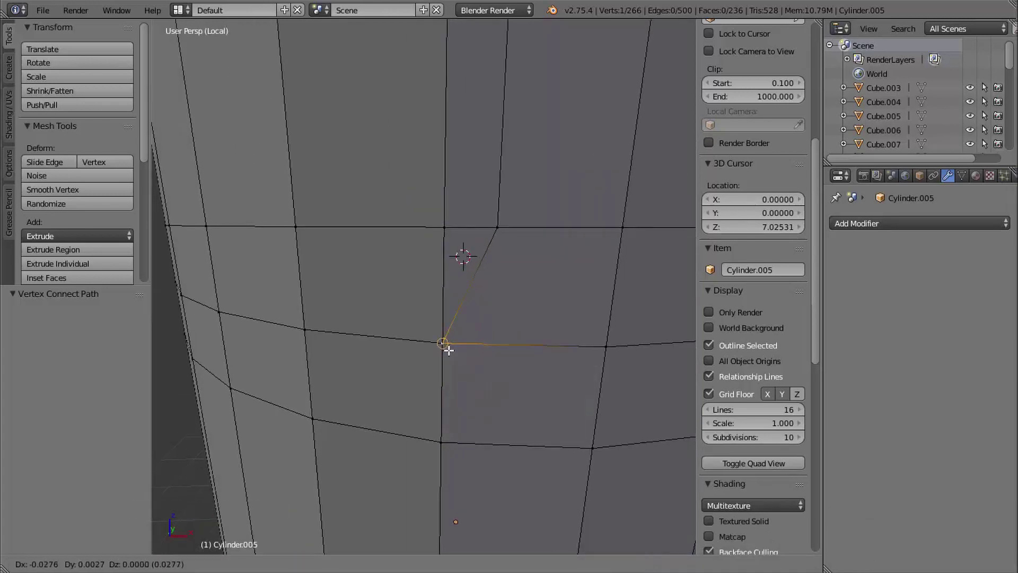
pyautogui.click(442, 344)
pyautogui.keyDown('shift'); pyautogui.moveTo(447, 354); pyautogui.dragTo(442, 364, button='middle'); pyautogui.keyUp('shift')
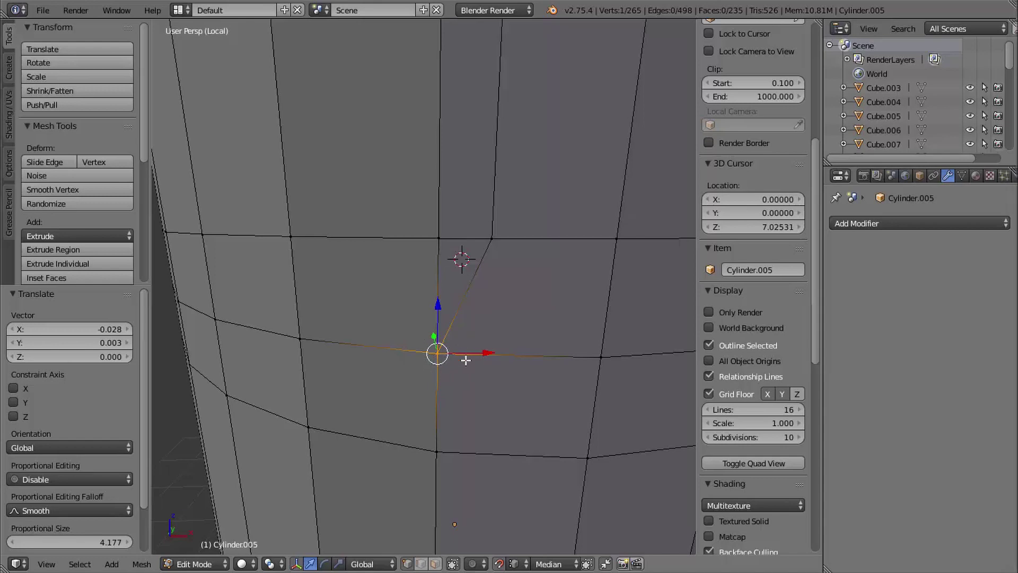
# Step: Merge the right slanted edge's middle vertex into the adjacent vertex of the edge loop by moving it onto it
pyautogui.keyDown('shift'); pyautogui.moveTo(518, 380); pyautogui.dragTo(448, 364, button='middle'); pyautogui.keyUp('shift')
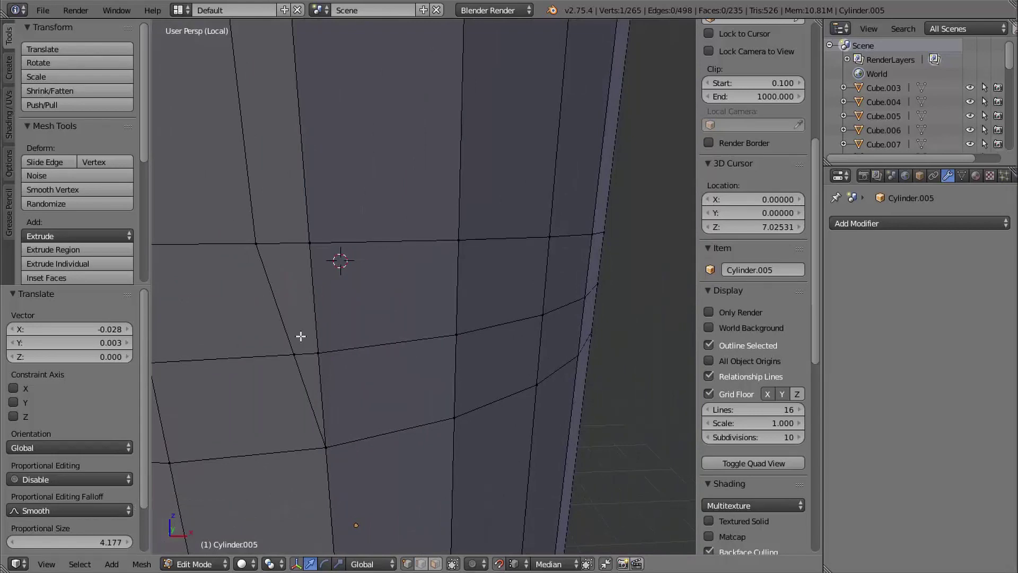
pyautogui.rightClick(295, 353)
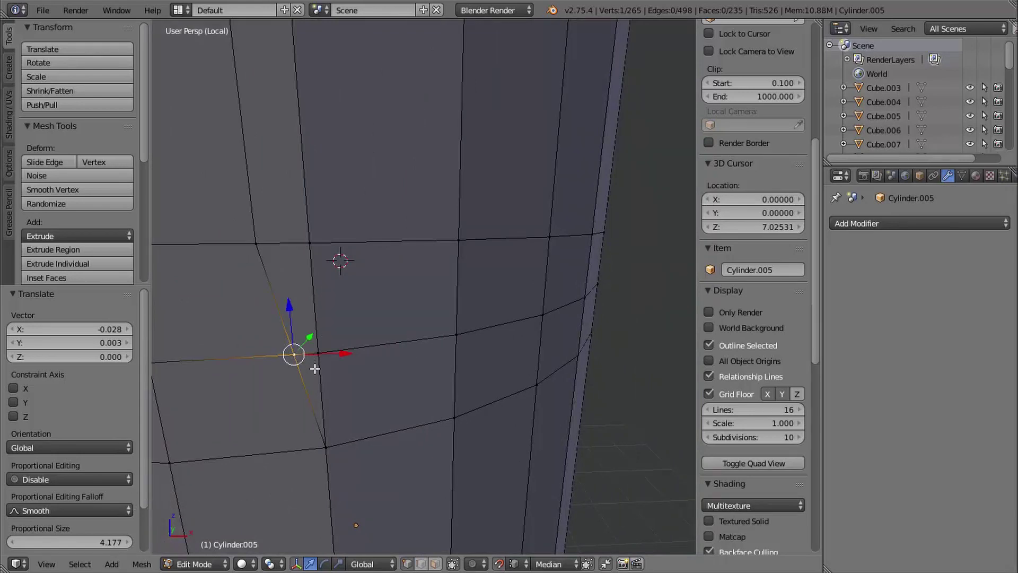
pyautogui.press('g')
pyautogui.click(320, 354)
# Step: In front orthographic wireframe view, box-select all faces below the new middle edge loop and delete them, then restore solid shading
pyautogui.keyDown('ctrl'); pyautogui.moveTo(353, 358); pyautogui.dragTo(377, 350, button='middle'); pyautogui.keyUp('ctrl')
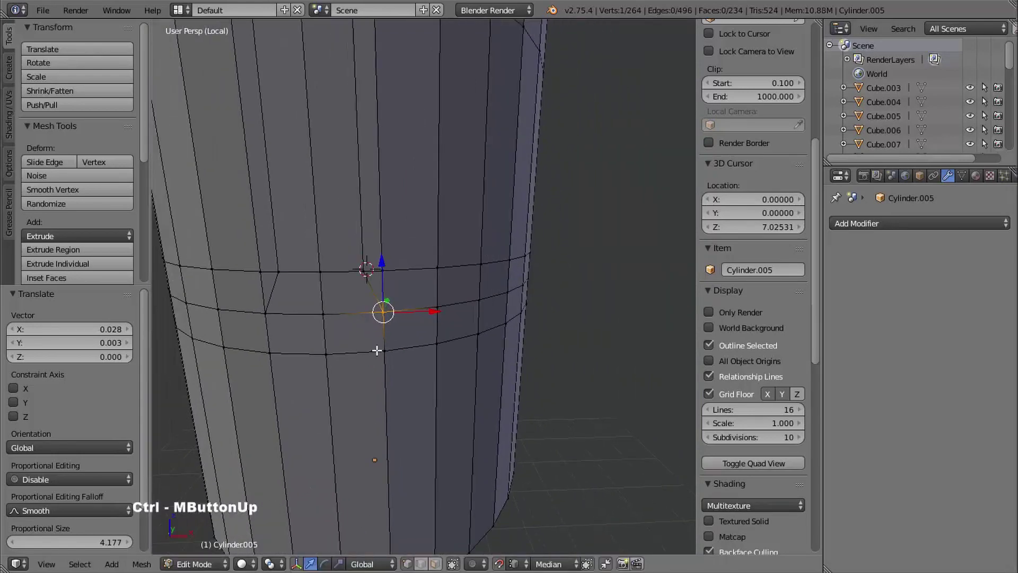
pyautogui.keyDown('ctrl'); pyautogui.moveTo(442, 304); pyautogui.dragTo(521, 364, button='middle'); pyautogui.keyUp('ctrl')
pyautogui.keyDown('shift'); pyautogui.moveTo(453, 409); pyautogui.dragTo(442, 360, button='middle'); pyautogui.keyUp('shift')
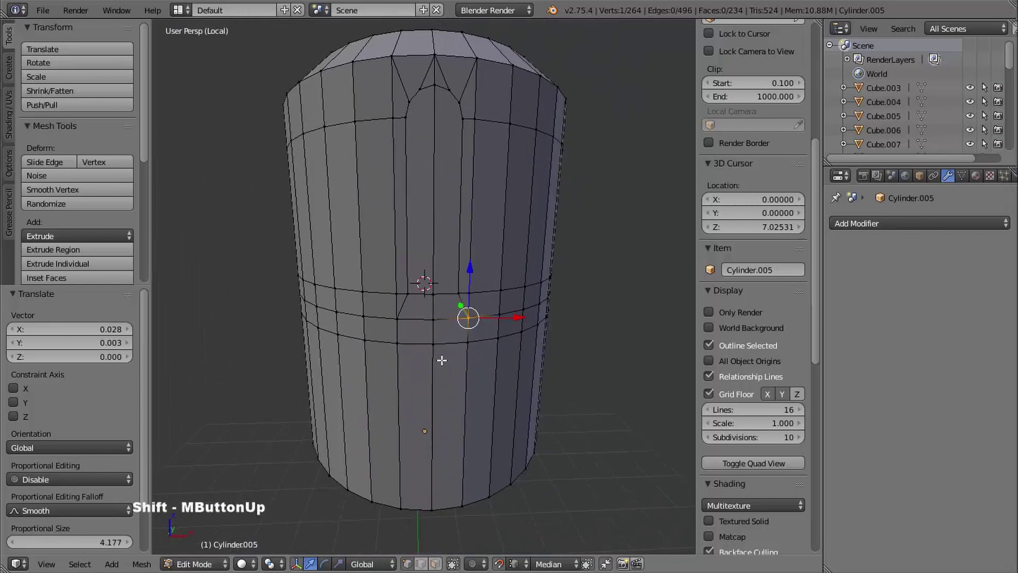
pyautogui.press('KP_1')
pyautogui.press('KP_5')
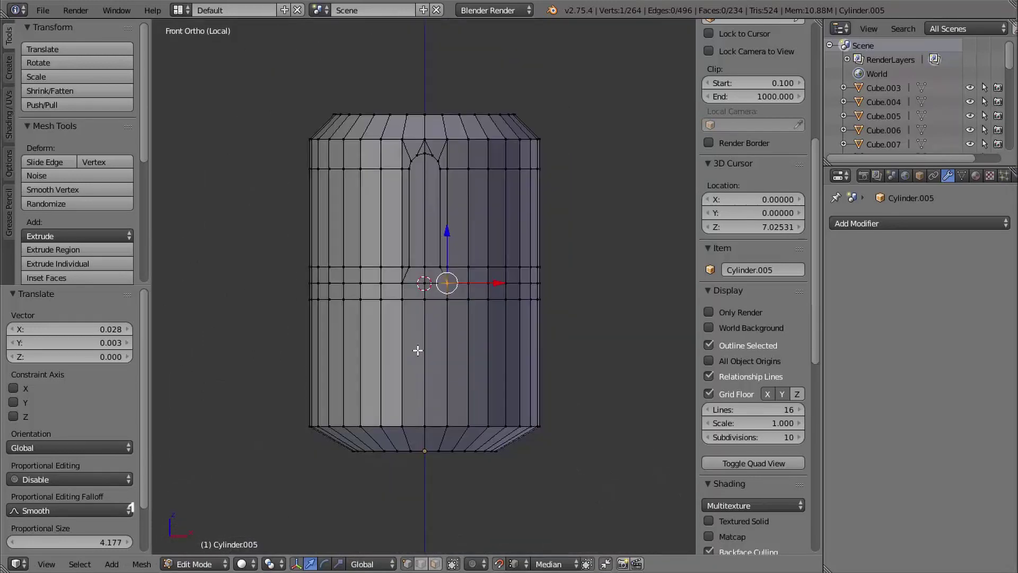
pyautogui.hotkey('ctrl', 'Tab')
pyautogui.click(343, 331)
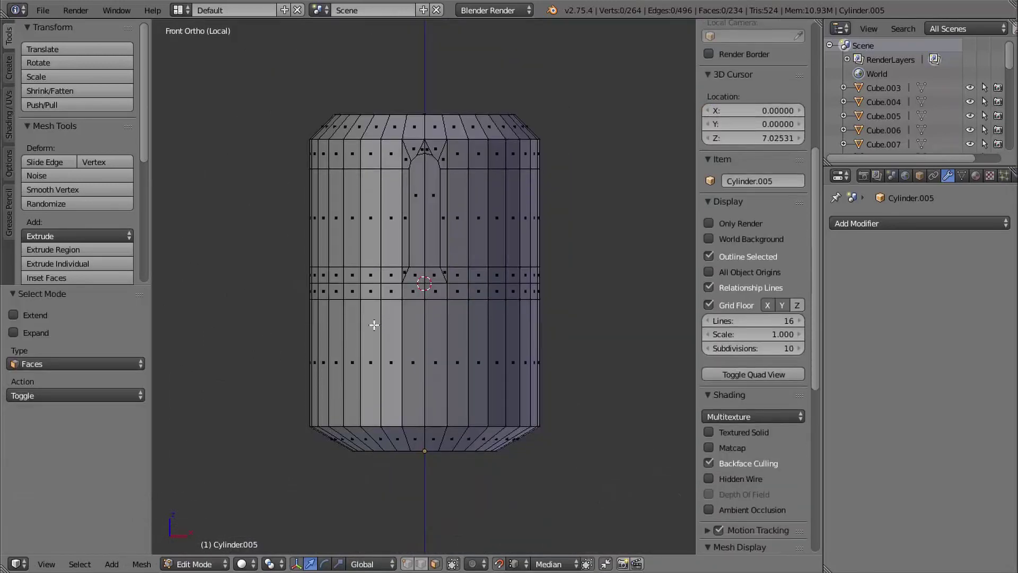
pyautogui.press('z')
pyautogui.press('b')
pyautogui.moveTo(251, 489); pyautogui.dragTo(641, 286)
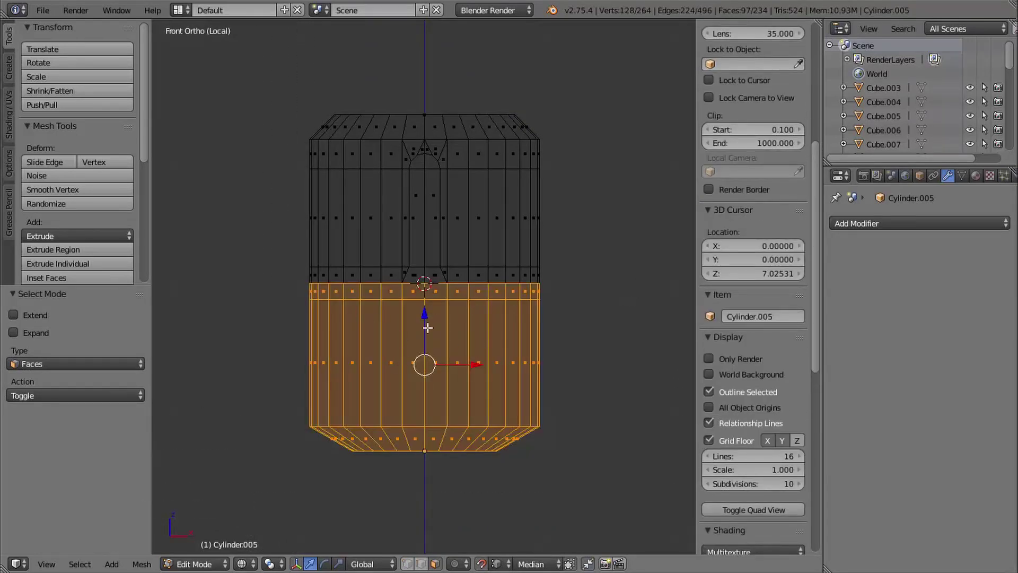
pyautogui.press('x')
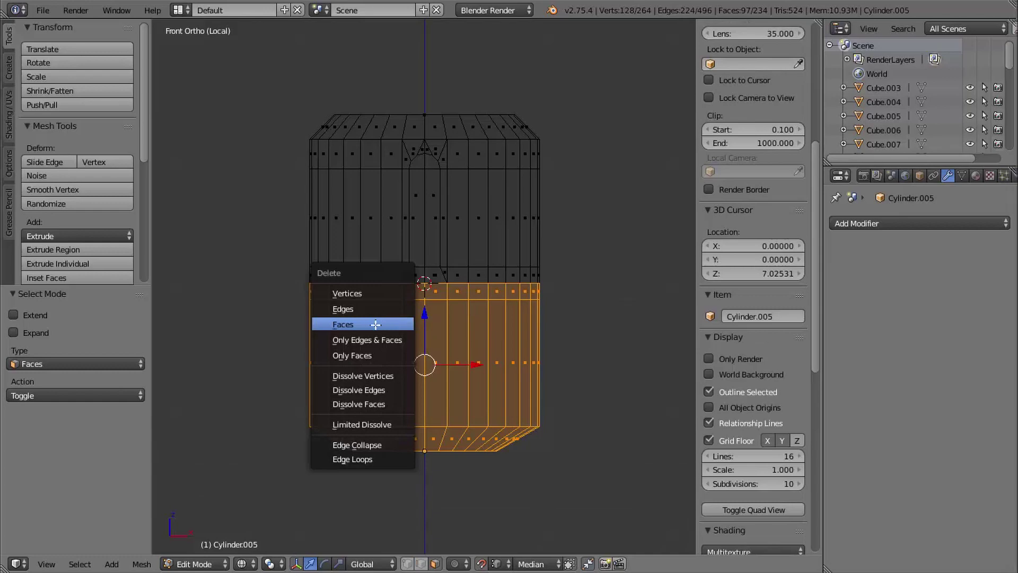
pyautogui.click(393, 324)
pyautogui.moveTo(453, 357)
pyautogui.mouseDown(button='middle')
pyautogui.moveTo(486, 366)
pyautogui.moveTo(498, 348)
pyautogui.moveTo(498, 364)
pyautogui.moveTo(556, 240)
pyautogui.moveTo(488, 268)
pyautogui.moveTo(423, 220)
pyautogui.mouseUp(button='middle')
pyautogui.press('z')
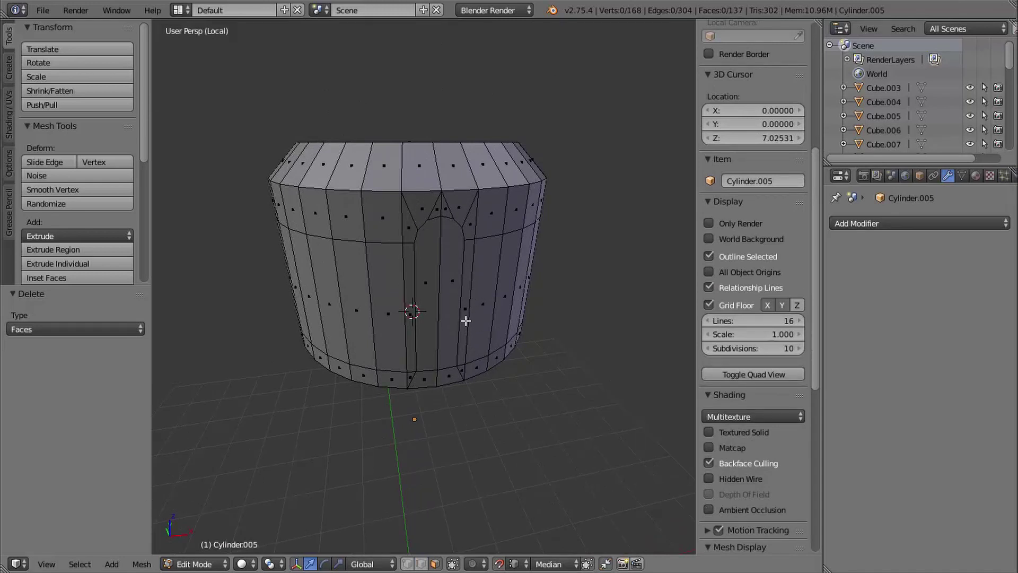
# Step: Return to Object Mode and leave local view to show the trimmed cylinder within the whole model
pyautogui.press('Tab')
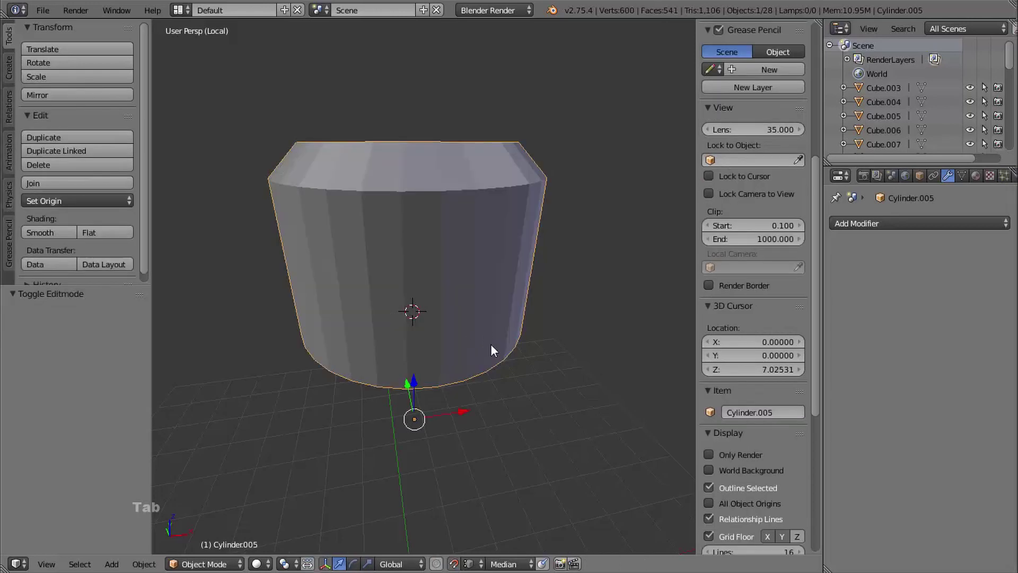
pyautogui.moveTo(491, 343)
pyautogui.keyDown('ctrl'); pyautogui.mouseDown(button='middle')
pyautogui.moveTo(508, 332)
pyautogui.moveTo(499, 339)
pyautogui.mouseUp(button='middle'); pyautogui.keyUp('ctrl')
pyautogui.moveTo(499, 339)
pyautogui.keyDown('shift'); pyautogui.mouseDown(button='middle')
pyautogui.moveTo(489, 347)
pyautogui.moveTo(491, 334)
pyautogui.mouseUp(button='middle'); pyautogui.keyUp('shift')
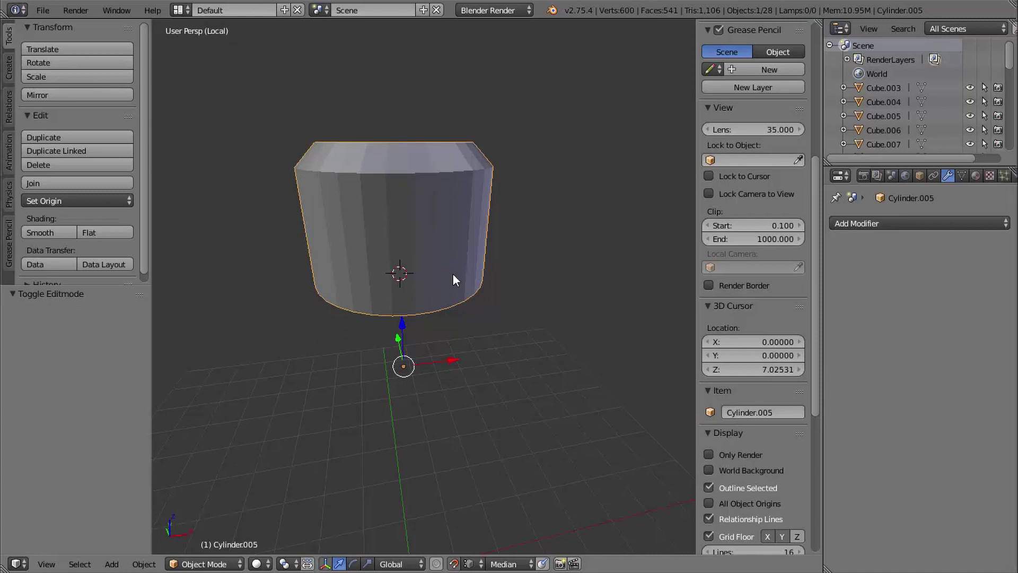
pyautogui.press('KP_Divide')
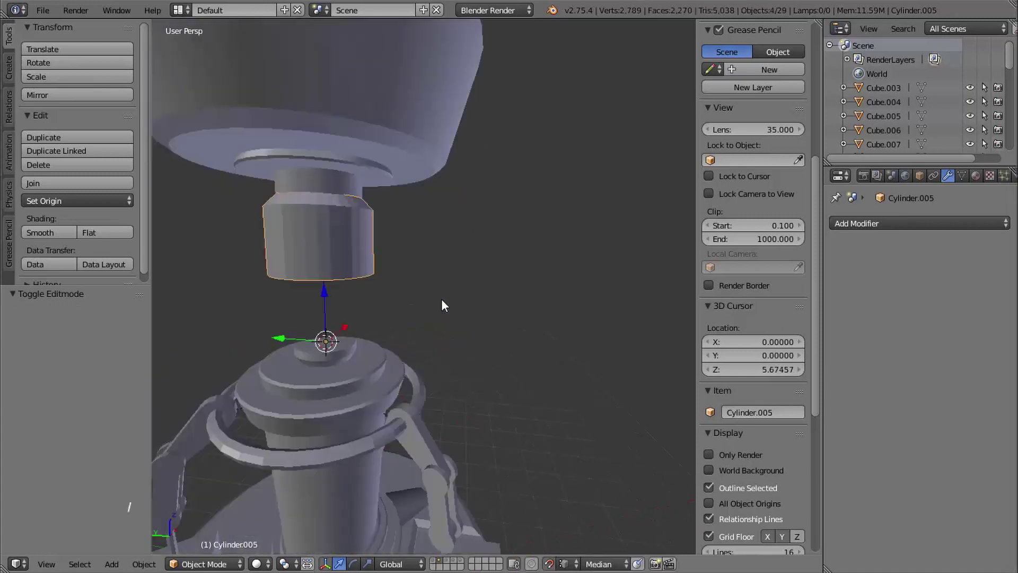
# Step: Add the three upper arm links to the cylinder selection and isolate all four objects in local view
pyautogui.moveTo(535, 308); pyautogui.dragTo(544, 330, button='middle')
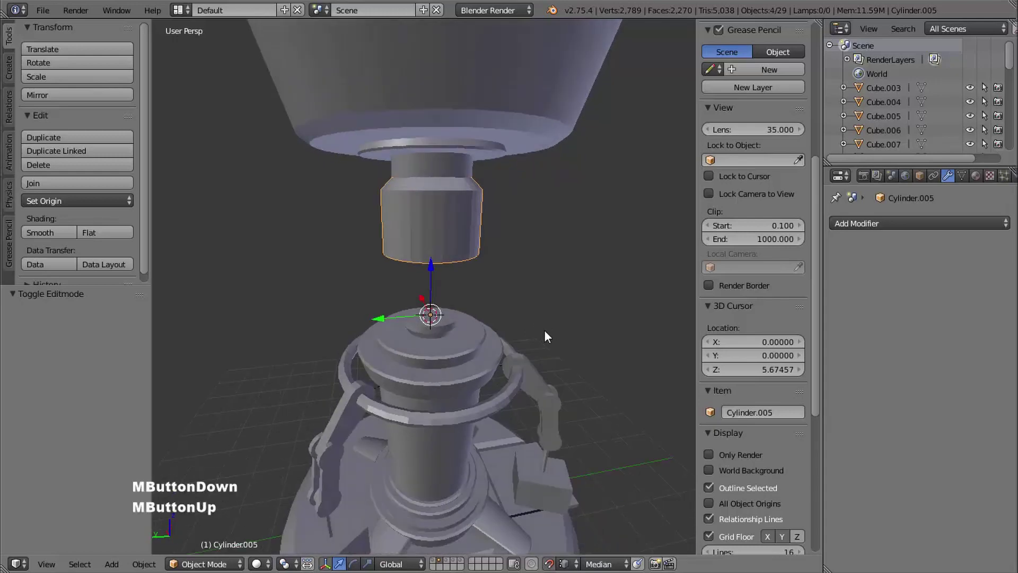
pyautogui.keyDown('shift'); pyautogui.rightClick(526, 367); pyautogui.keyUp('shift')
pyautogui.keyDown('shift'); pyautogui.rightClick(352, 403); pyautogui.keyUp('shift')
pyautogui.moveTo(352, 403); pyautogui.dragTo(428, 406, button='middle')
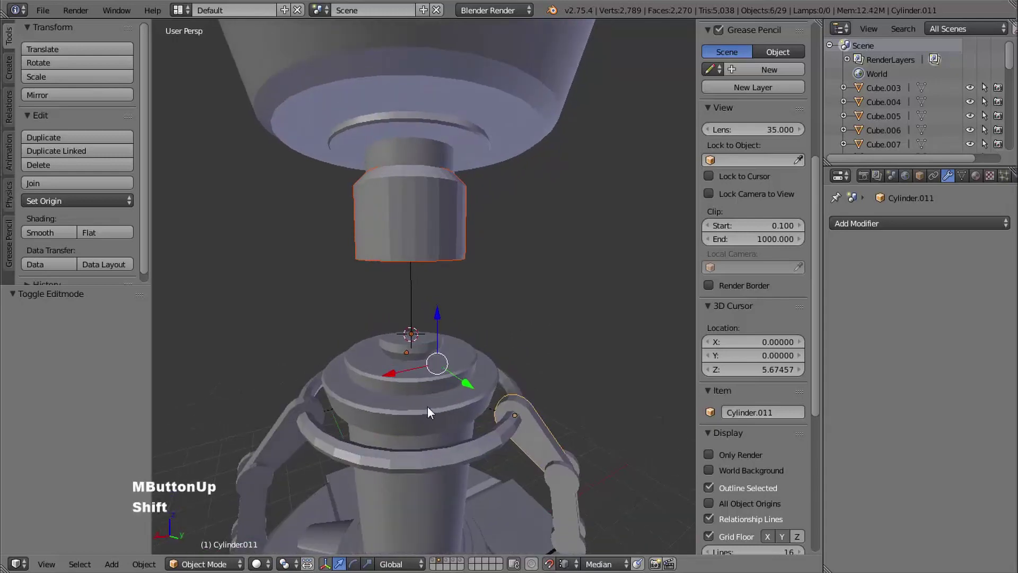
pyautogui.keyDown('shift'); pyautogui.rightClick(286, 422); pyautogui.keyUp('shift')
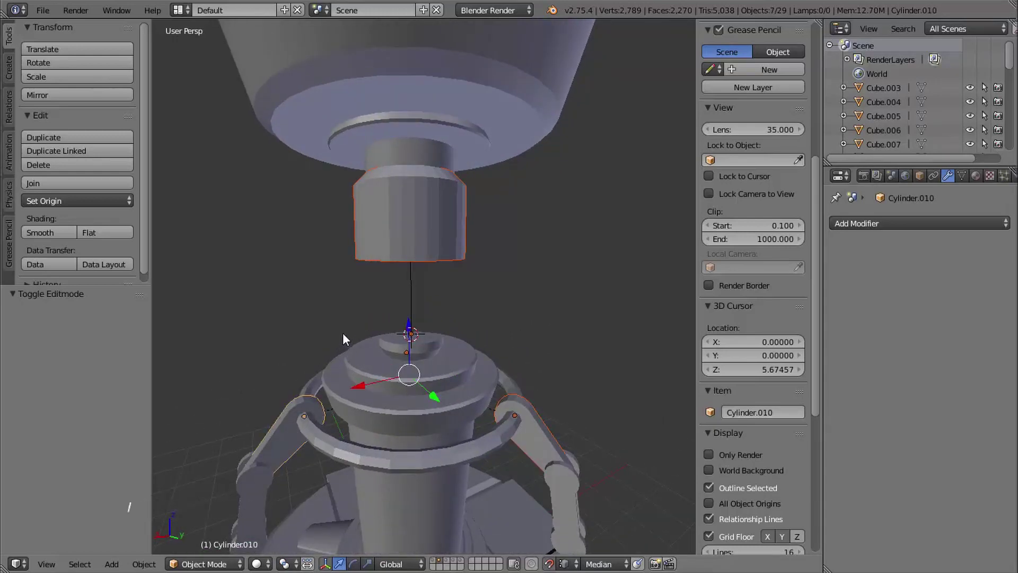
pyautogui.press('KP_Divide')
pyautogui.keyDown('shift'); pyautogui.moveTo(510, 334); pyautogui.dragTo(457, 295, button='middle'); pyautogui.keyUp('shift')
# Step: Select only the cylinder, enter Edit Mode and select both faces of its arched panel
pyautogui.rightClick(486, 164)
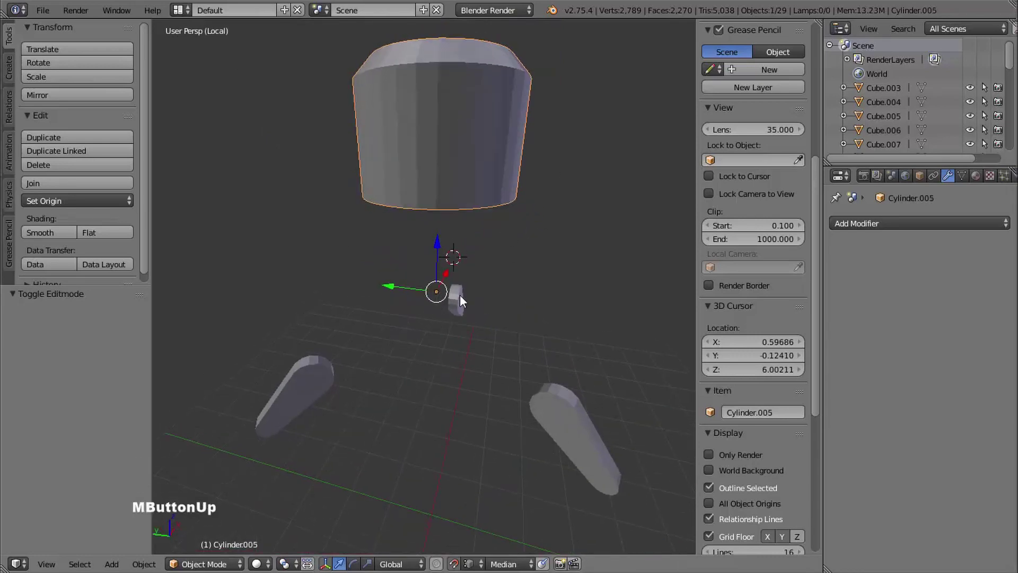
pyautogui.press('Tab')
pyautogui.moveTo(514, 261); pyautogui.dragTo(527, 291, button='middle')
pyautogui.rightClick(434, 175)
pyautogui.keyDown('shift'); pyautogui.rightClick(432, 124); pyautogui.keyUp('shift')
pyautogui.keyDown('shift'); pyautogui.moveTo(527, 291); pyautogui.dragTo(438, 242, button='middle'); pyautogui.keyUp('shift')
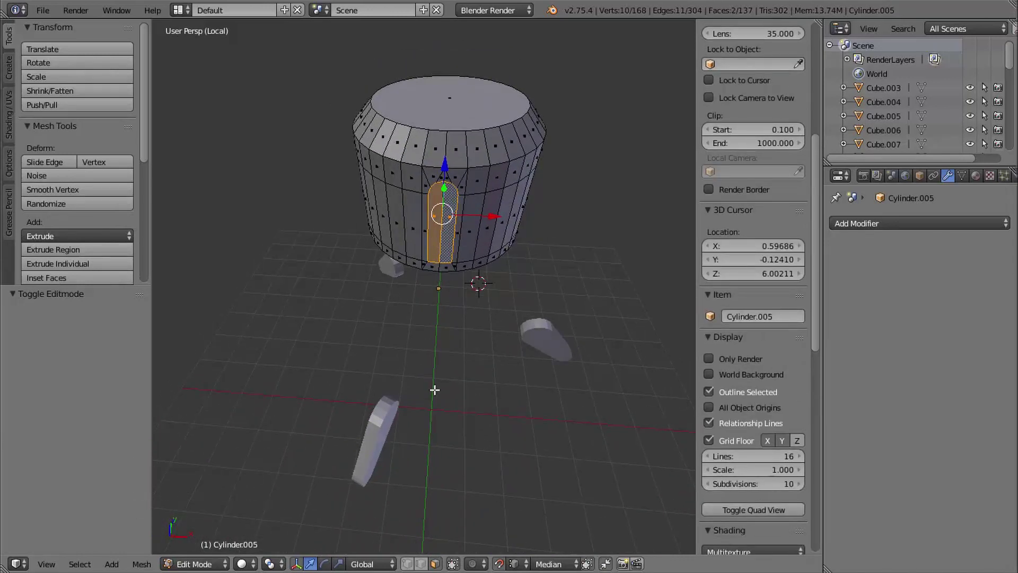
# Step: In top orthographic wireframe view, rotate the whole cylinder by -90° in Object Mode so the arched panel faces the arm on the X axis
pyautogui.keyDown('shift'); pyautogui.moveTo(447, 393); pyautogui.dragTo(419, 371, button='middle'); pyautogui.keyUp('shift')
pyautogui.keyDown('shift'); pyautogui.moveTo(419, 371); pyautogui.dragTo(438, 355, button='middle'); pyautogui.keyUp('shift')
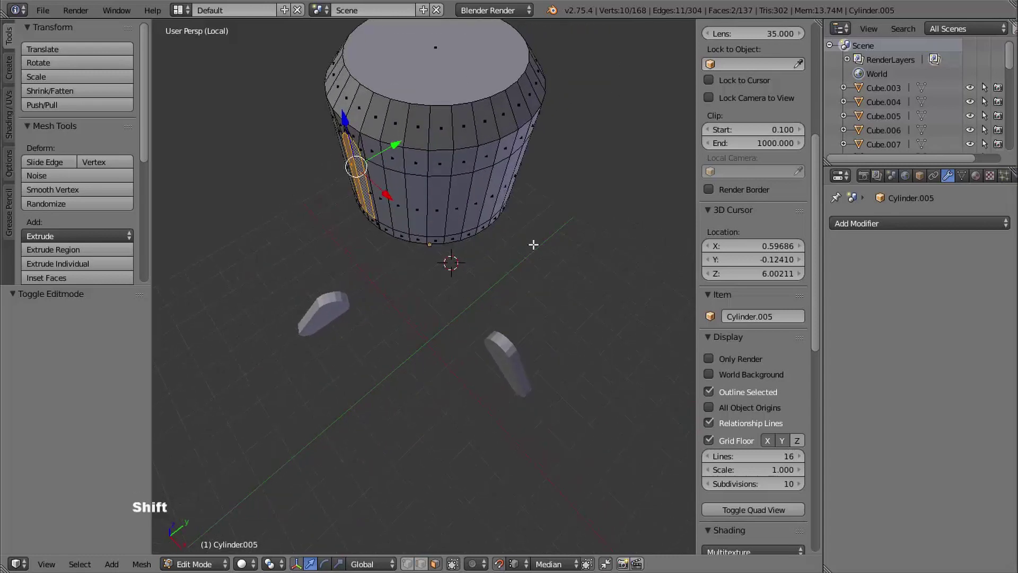
pyautogui.keyDown('shift'); pyautogui.moveTo(534, 243); pyautogui.dragTo(494, 252, button='middle'); pyautogui.keyUp('shift')
pyautogui.moveTo(494, 252); pyautogui.dragTo(408, 363, button='middle')
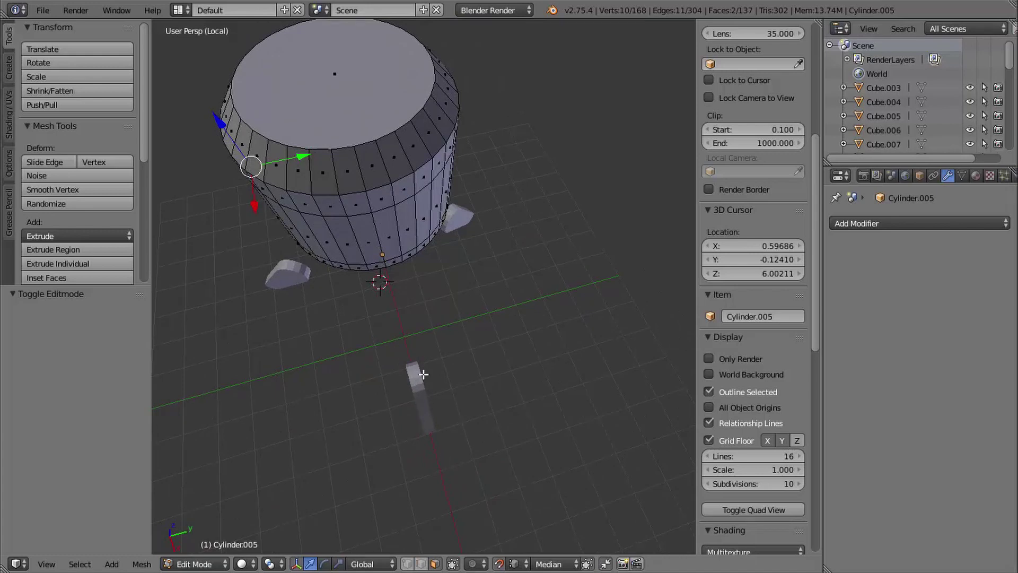
pyautogui.keyDown('shift'); pyautogui.moveTo(451, 364); pyautogui.dragTo(476, 341, button='middle'); pyautogui.keyUp('shift')
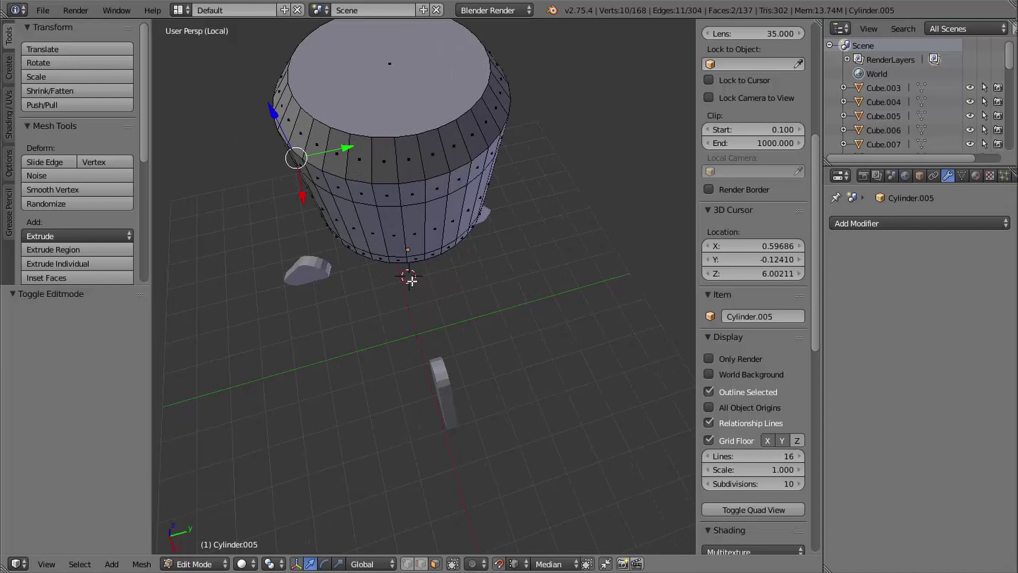
pyautogui.press('KP_7')
pyautogui.press('z')
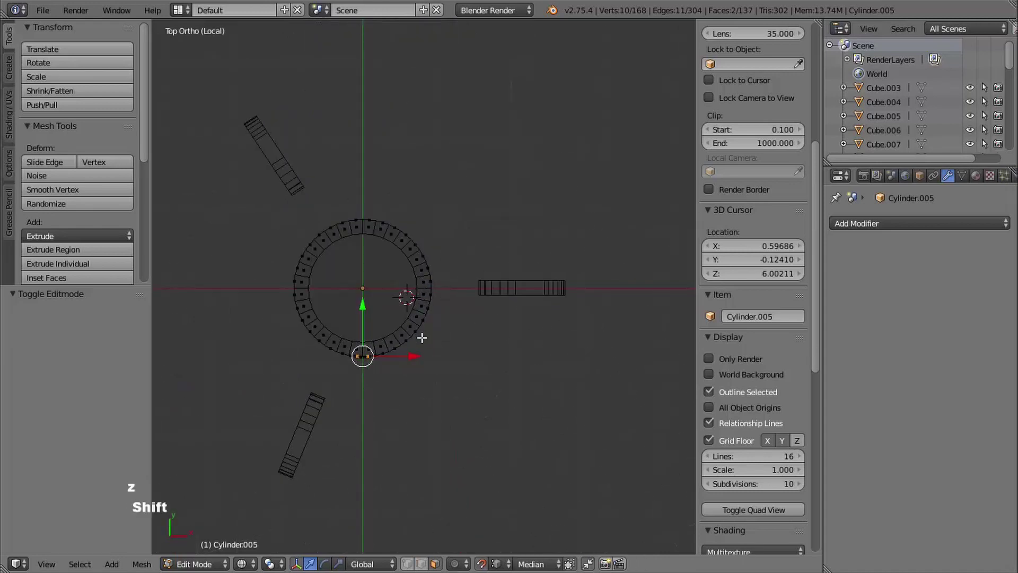
pyautogui.keyDown('shift'); pyautogui.moveTo(459, 374); pyautogui.dragTo(378, 321, button='middle'); pyautogui.keyUp('shift')
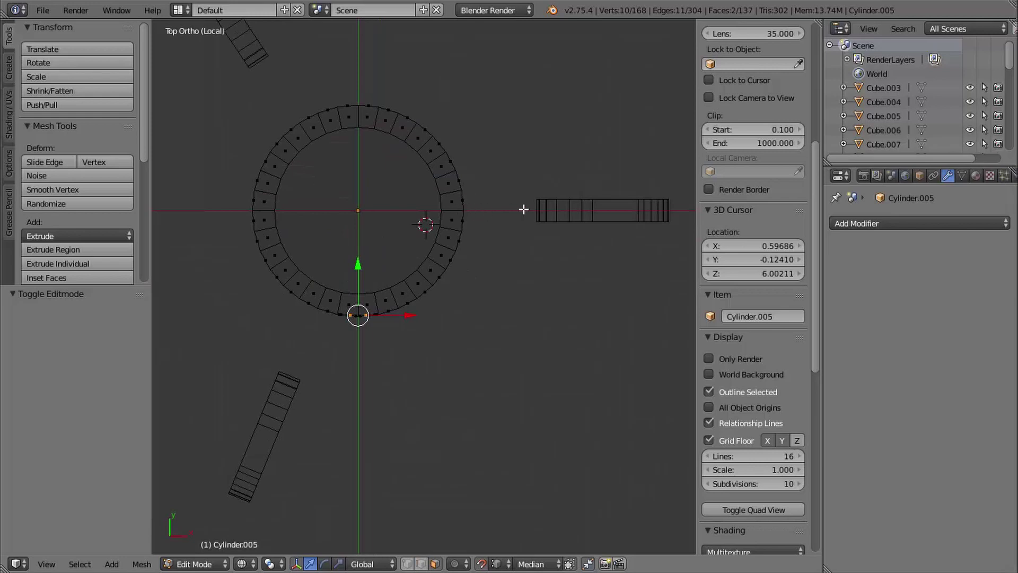
pyautogui.keyDown('shift'); pyautogui.moveTo(510, 286); pyautogui.dragTo(513, 258, button='middle'); pyautogui.keyUp('shift')
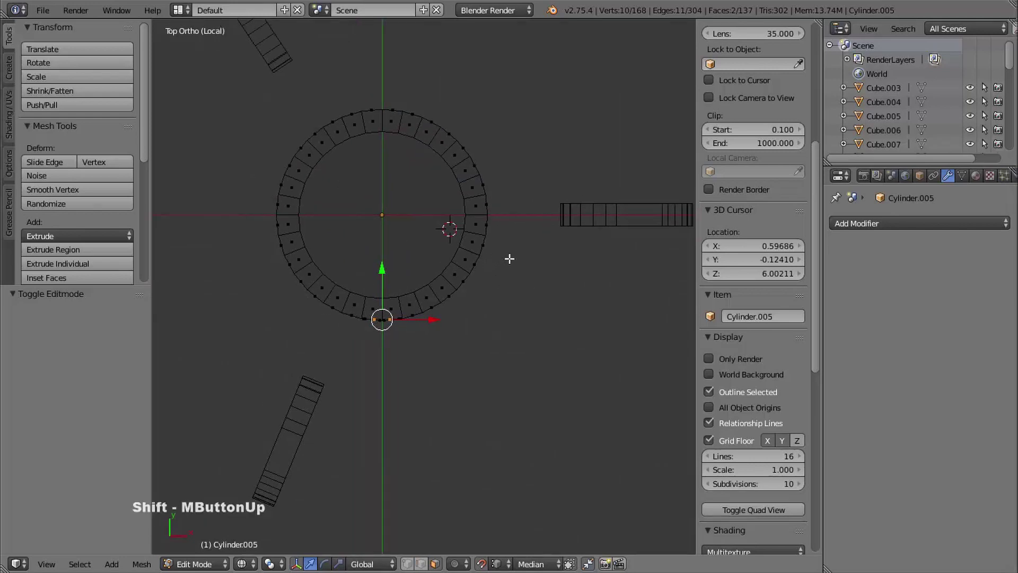
pyautogui.press('Tab')
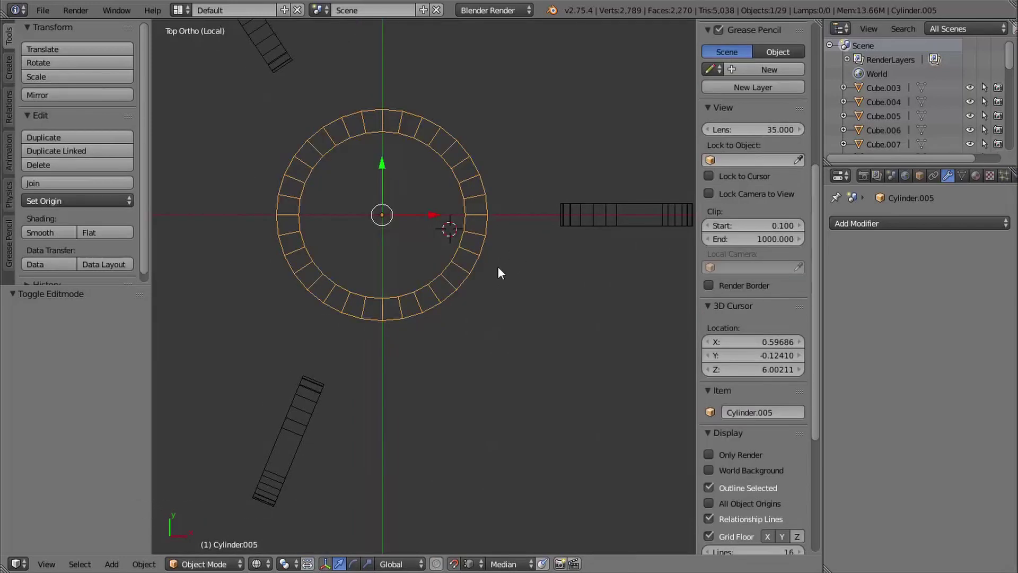
pyautogui.write('r-90')
pyautogui.press('Return')
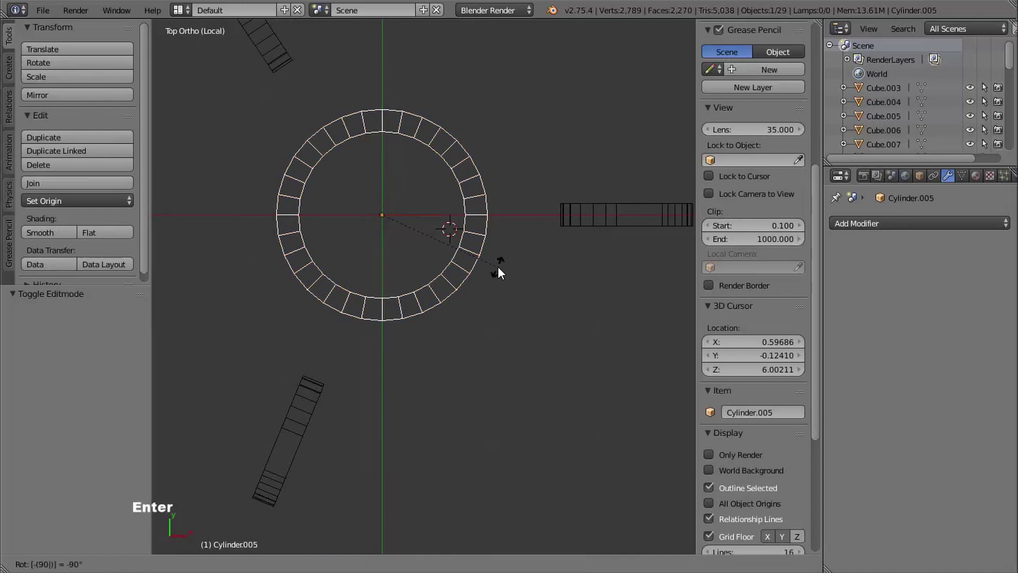
pyautogui.keyDown('shift'); pyautogui.moveTo(509, 311); pyautogui.dragTo(512, 311, button='middle'); pyautogui.keyUp('shift')
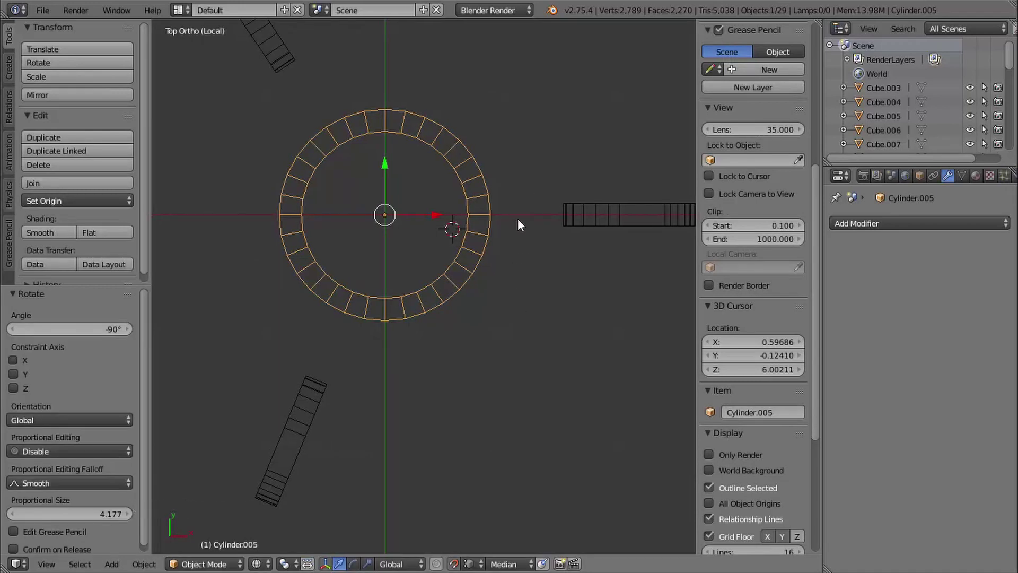
# Step: Check the rotated arched panel in Edit Mode, return to Object Mode and duplicate the cylinder in place
pyautogui.press('Tab')
pyautogui.moveTo(525, 253); pyautogui.dragTo(504, 281, button='middle')
pyautogui.moveTo(504, 281); pyautogui.dragTo(498, 350, button='middle')
pyautogui.keyDown('shift'); pyautogui.moveTo(499, 350); pyautogui.dragTo(515, 309, button='middle'); pyautogui.keyUp('shift')
pyautogui.keyDown('shift'); pyautogui.moveTo(544, 254); pyautogui.dragTo(467, 271, button='middle'); pyautogui.keyUp('shift')
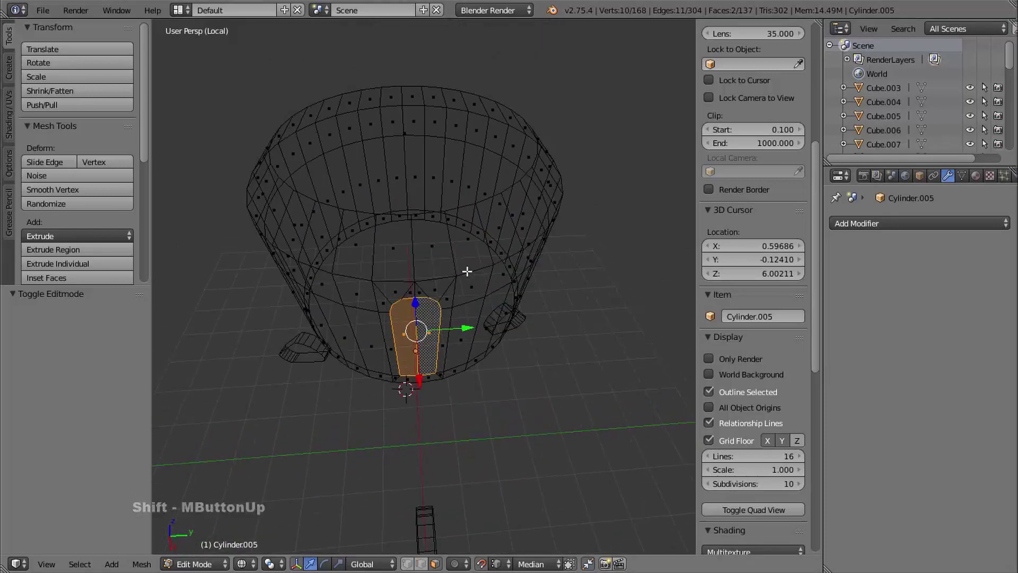
pyautogui.press('Tab')
pyautogui.hotkey('shift', 'd')
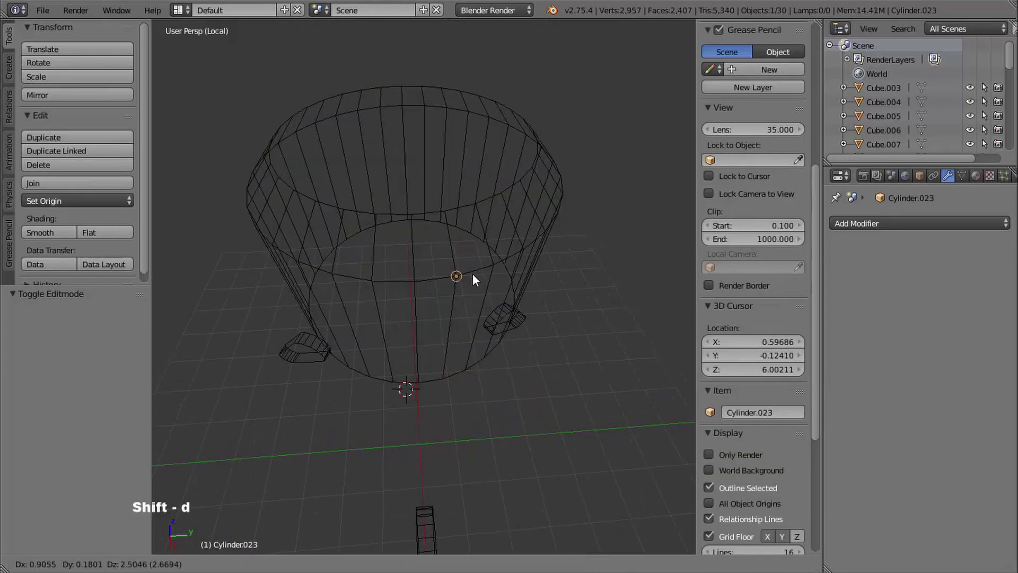
pyautogui.rightClick(457, 276)
pyautogui.keyDown('shift'); pyautogui.moveTo(494, 308); pyautogui.dragTo(517, 351, button='middle'); pyautogui.keyUp('shift')
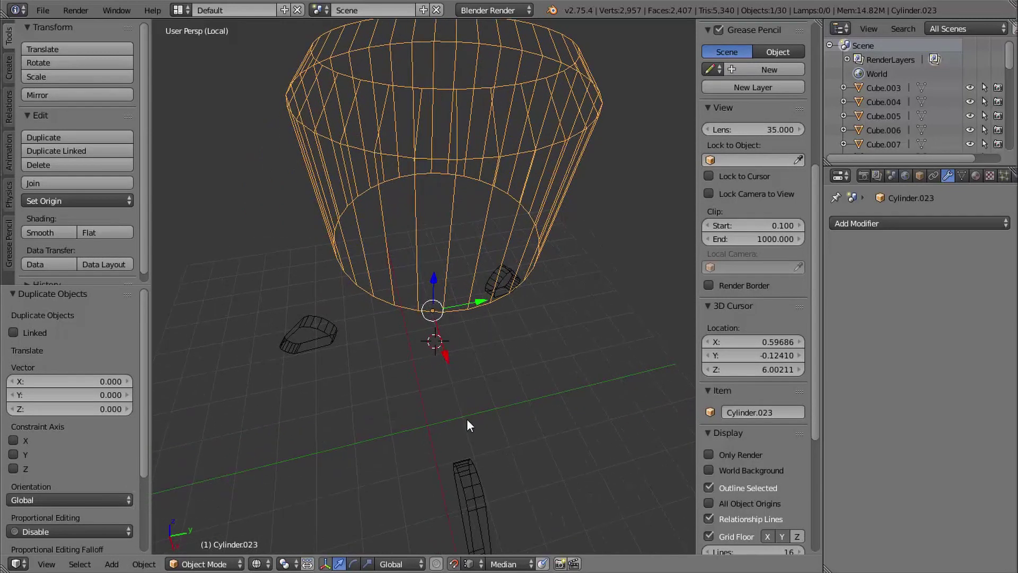
# Step: Turn off snapping, try moving the duplicated cylinder and undo the move
pyautogui.click(453, 564)
pyautogui.keyDown('shift'); pyautogui.moveTo(557, 467); pyautogui.dragTo(539, 336, button='middle'); pyautogui.keyUp('shift')
pyautogui.moveTo(476, 322)
pyautogui.mouseDown()
pyautogui.moveTo(396, 327)
pyautogui.moveTo(481, 314)
pyautogui.mouseUp()
pyautogui.hotkey('ctrl', 'z')
# Step: In the duplicate's Edit Mode with solid shading, grow the arched panel selection by one ring of surrounding faces
pyautogui.press('Tab')
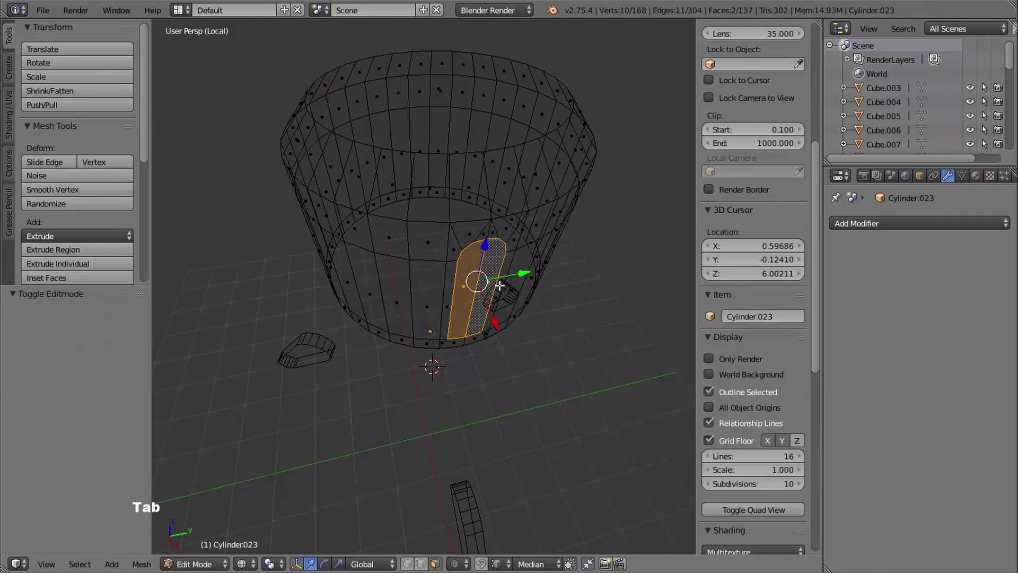
pyautogui.moveTo(508, 303)
pyautogui.mouseDown(button='middle')
pyautogui.moveTo(504, 366)
pyautogui.moveTo(419, 344)
pyautogui.moveTo(424, 260)
pyautogui.mouseUp(button='middle')
pyautogui.press('z')
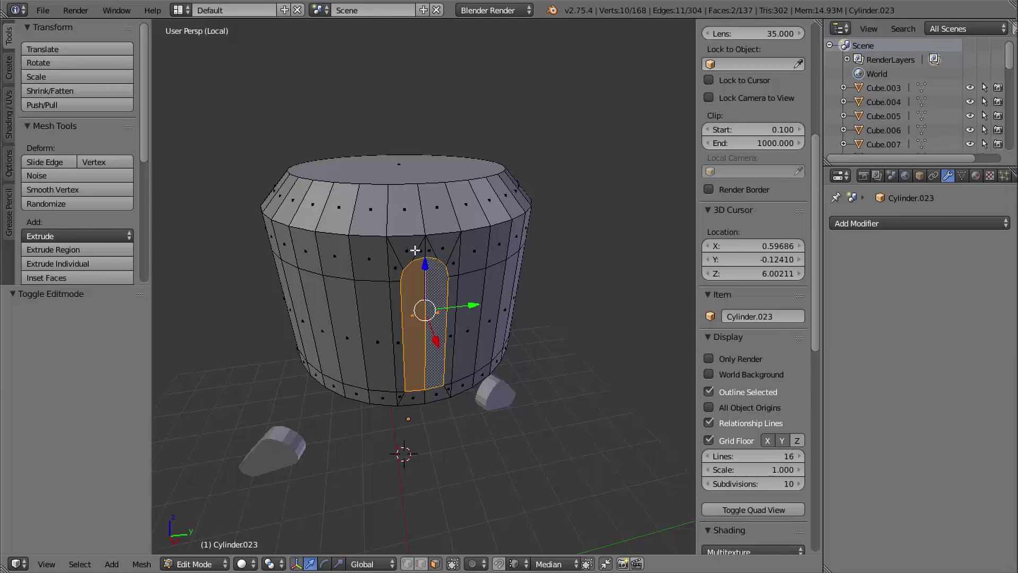
pyautogui.press('ctrl')
pyautogui.press('ctrl+KP_Add')
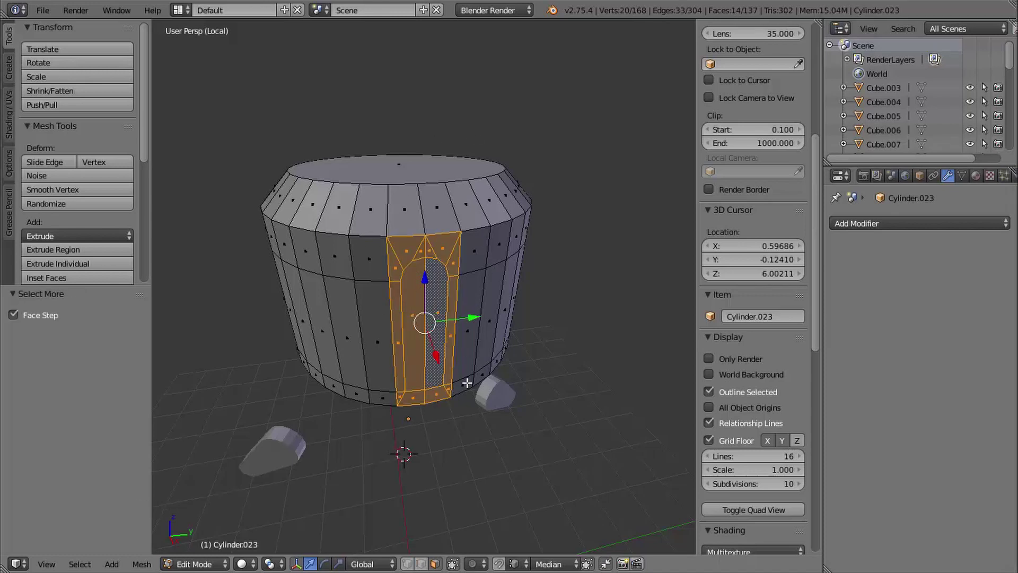
# Step: Invert the selection and delete the faces, keeping only the arched panel section of the duplicate
pyautogui.keyDown('shift'); pyautogui.moveTo(481, 371); pyautogui.dragTo(554, 371, button='middle'); pyautogui.keyUp('shift')
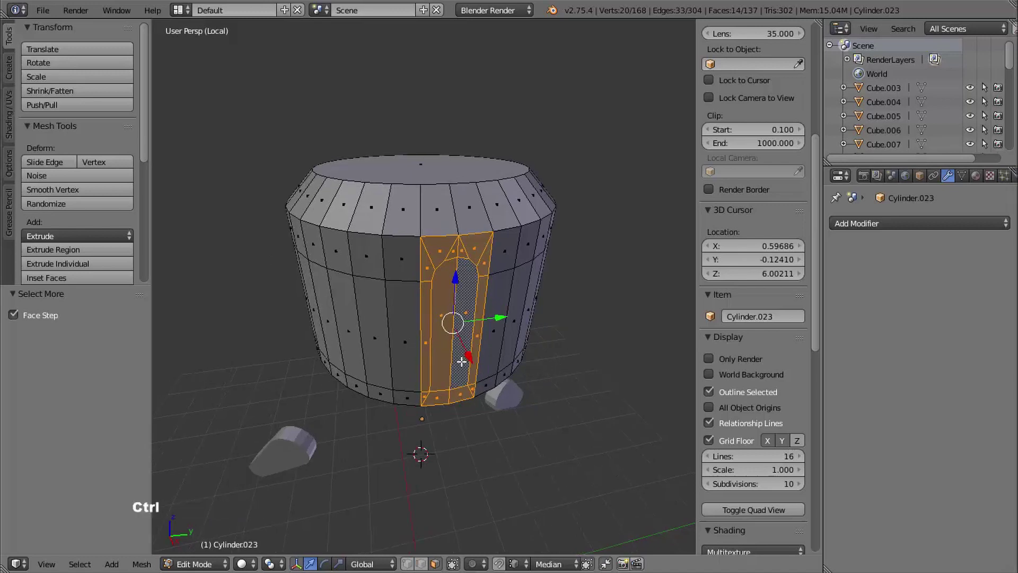
pyautogui.hotkey('ctrl', 'i')
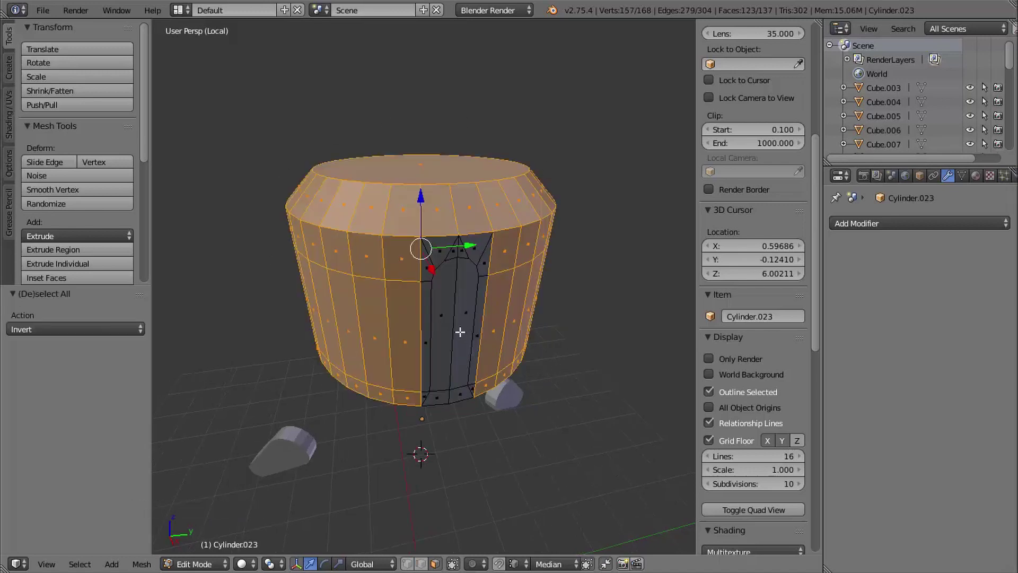
pyautogui.press('x')
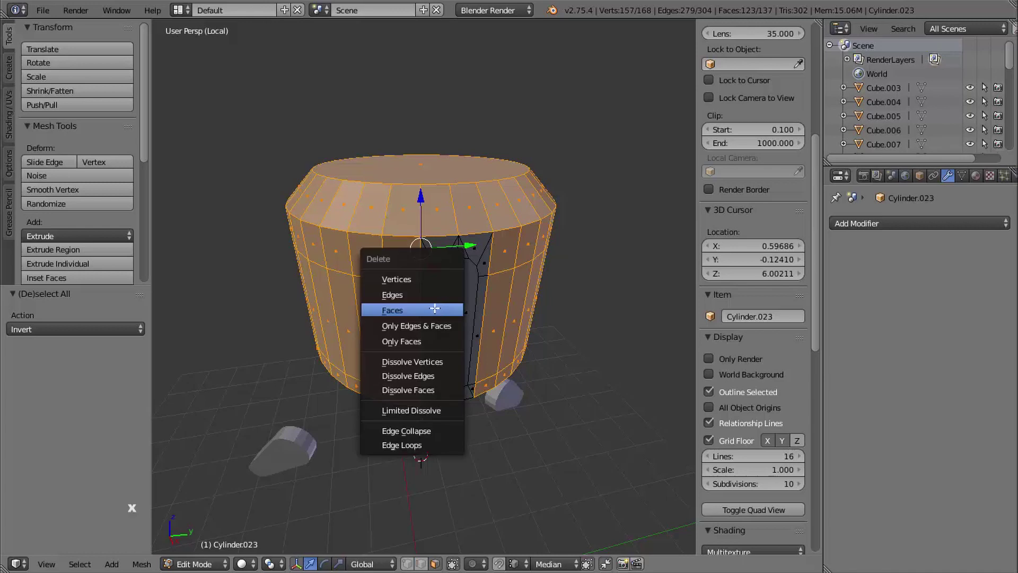
pyautogui.click(444, 308)
pyautogui.keyDown('shift'); pyautogui.moveTo(469, 355); pyautogui.dragTo(418, 326, button='middle'); pyautogui.keyUp('shift')
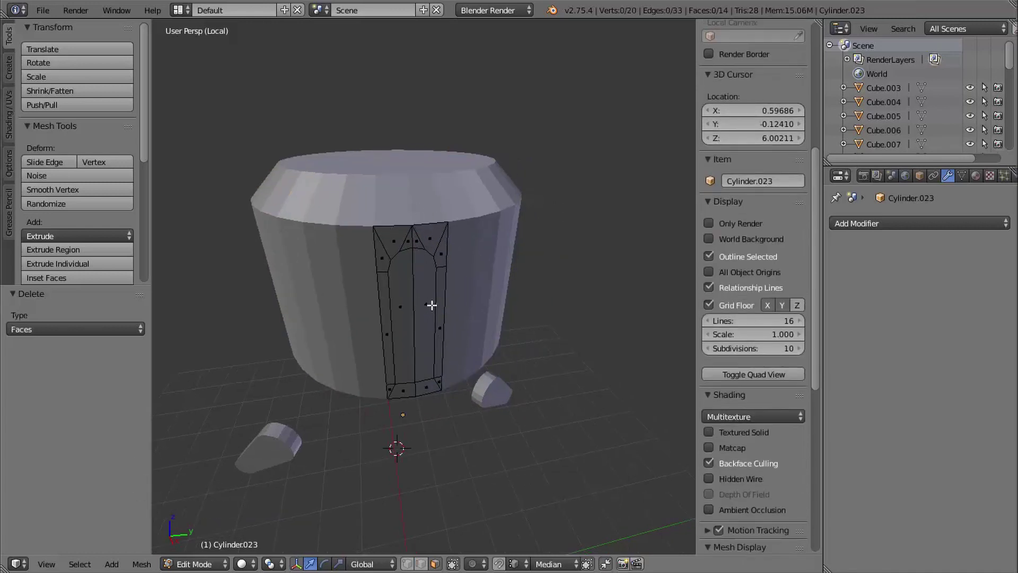
# Step: In top orthographic wireframe view, rotate the separate panel section by -123.75° in Object Mode towards the upper-left arm
pyautogui.keyDown('shift'); pyautogui.moveTo(462, 439); pyautogui.dragTo(443, 428, button='middle'); pyautogui.keyUp('shift')
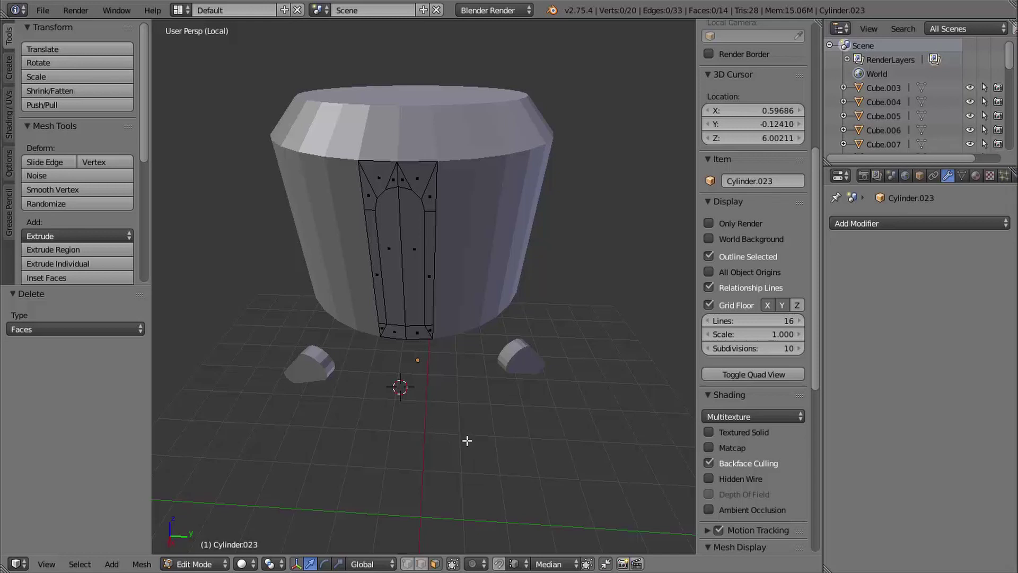
pyautogui.keyDown('shift'); pyautogui.moveTo(466, 440); pyautogui.dragTo(480, 423, button='middle'); pyautogui.keyUp('shift')
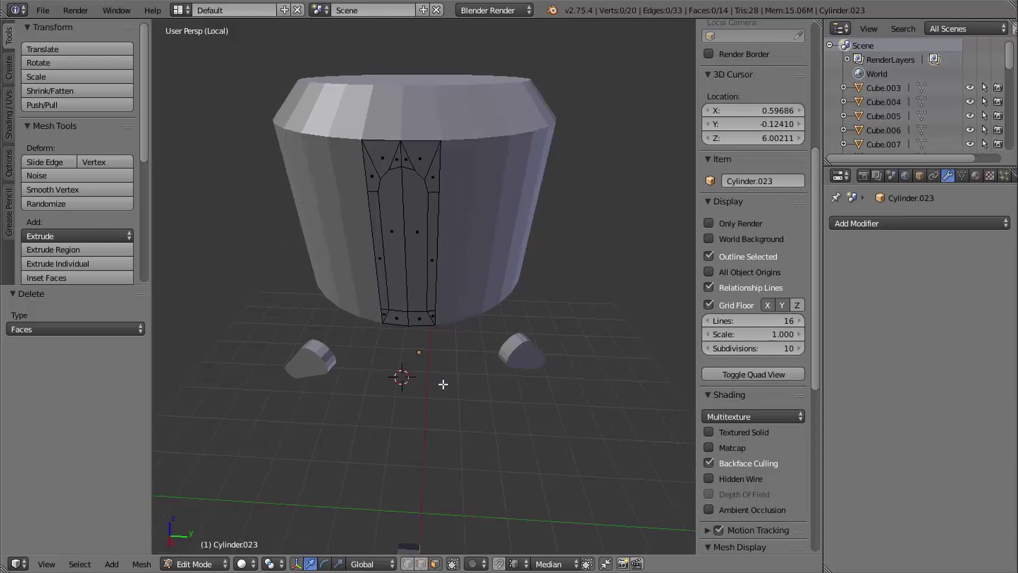
pyautogui.press('KP_7')
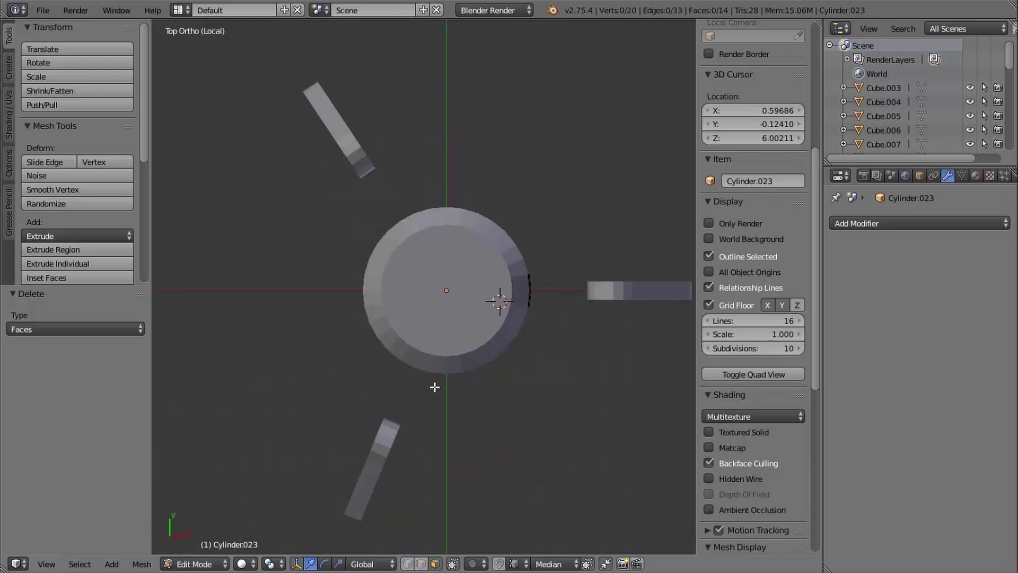
pyautogui.press('z')
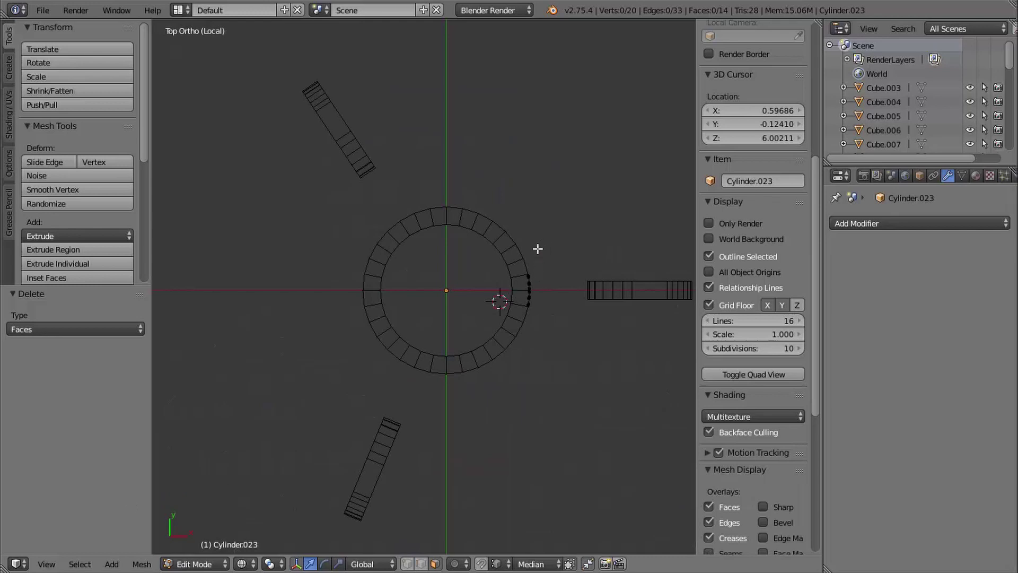
pyautogui.press('Tab')
pyautogui.keyDown('shift'); pyautogui.moveTo(567, 302); pyautogui.dragTo(556, 311, button='middle'); pyautogui.keyUp('shift')
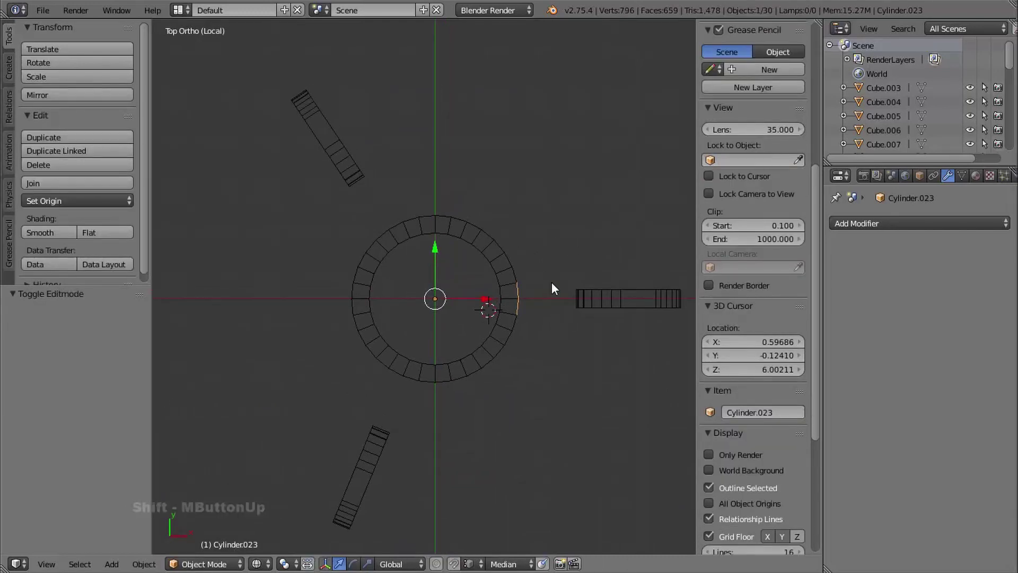
pyautogui.write('r-123.75')
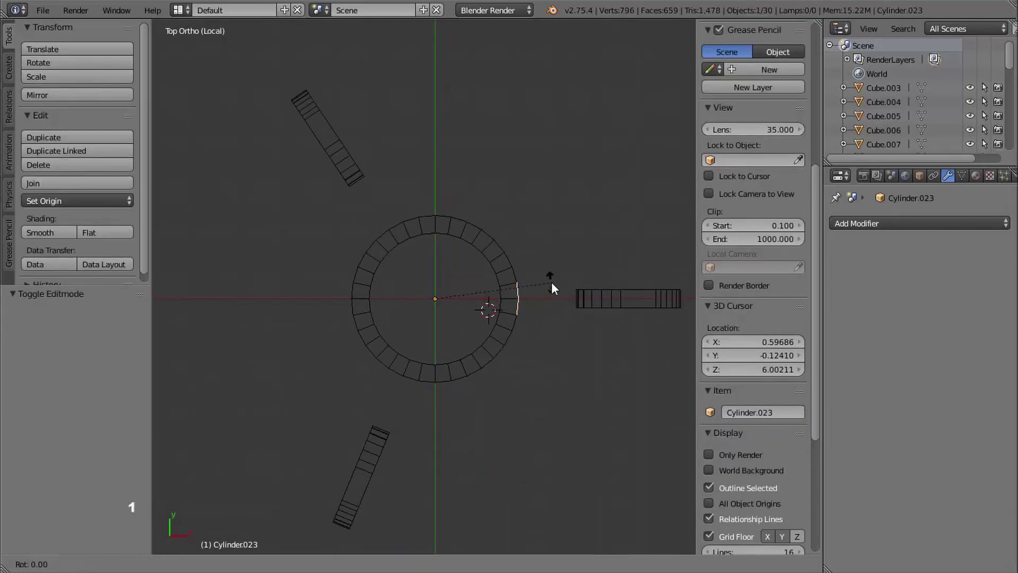
pyautogui.press('Return')
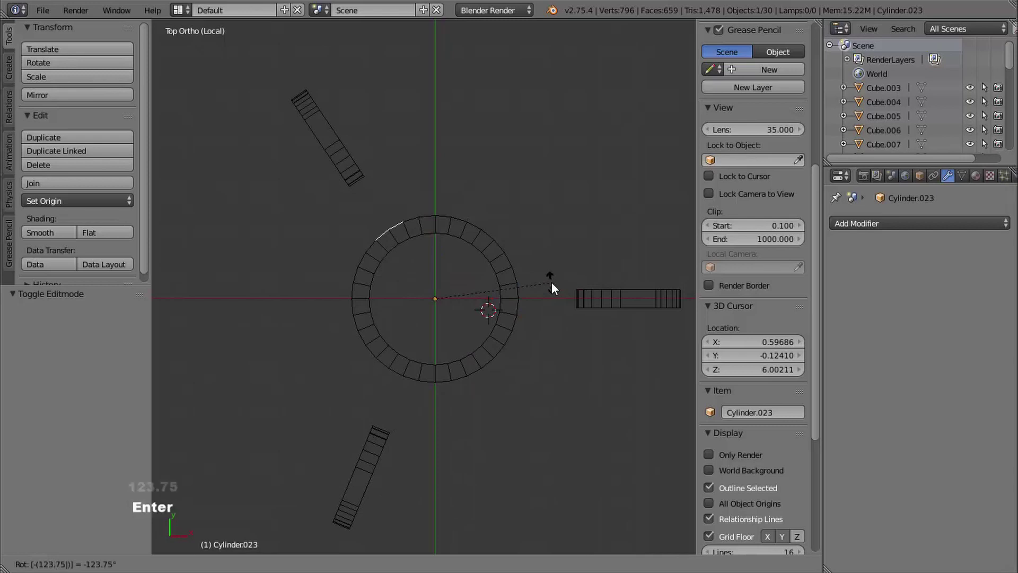
# Step: Duplicate the panel section facing the upper-left arm and rotate the copy by -123.75° towards the lower-left arm
pyautogui.keyDown('shift'); pyautogui.moveTo(552, 281); pyautogui.dragTo(530, 339, button='middle'); pyautogui.keyUp('shift')
pyautogui.keyDown('ctrl'); pyautogui.moveTo(530, 340); pyautogui.dragTo(518, 244, button='middle'); pyautogui.keyUp('ctrl')
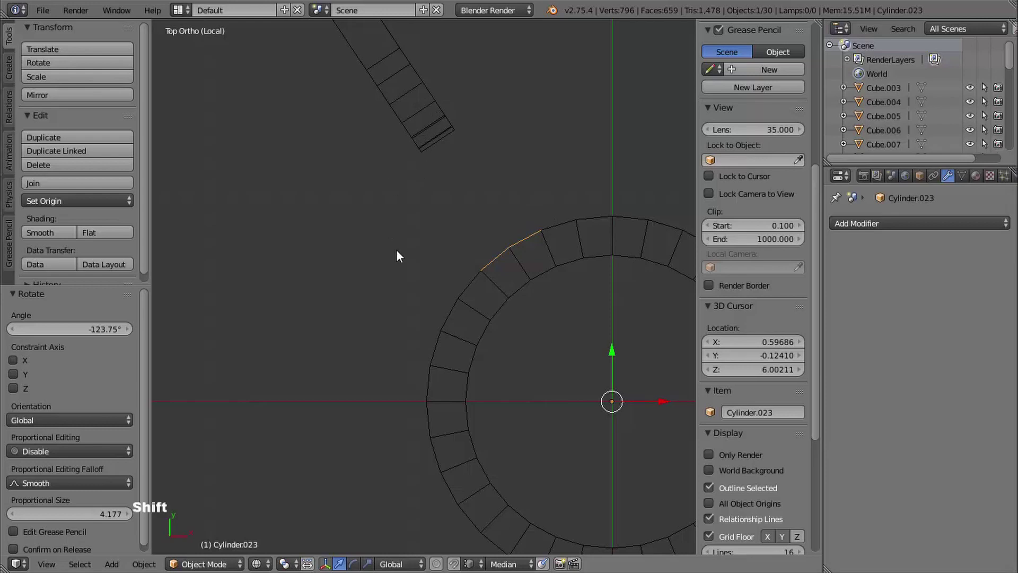
pyautogui.keyDown('shift'); pyautogui.moveTo(398, 255); pyautogui.dragTo(357, 220, button='middle'); pyautogui.keyUp('shift')
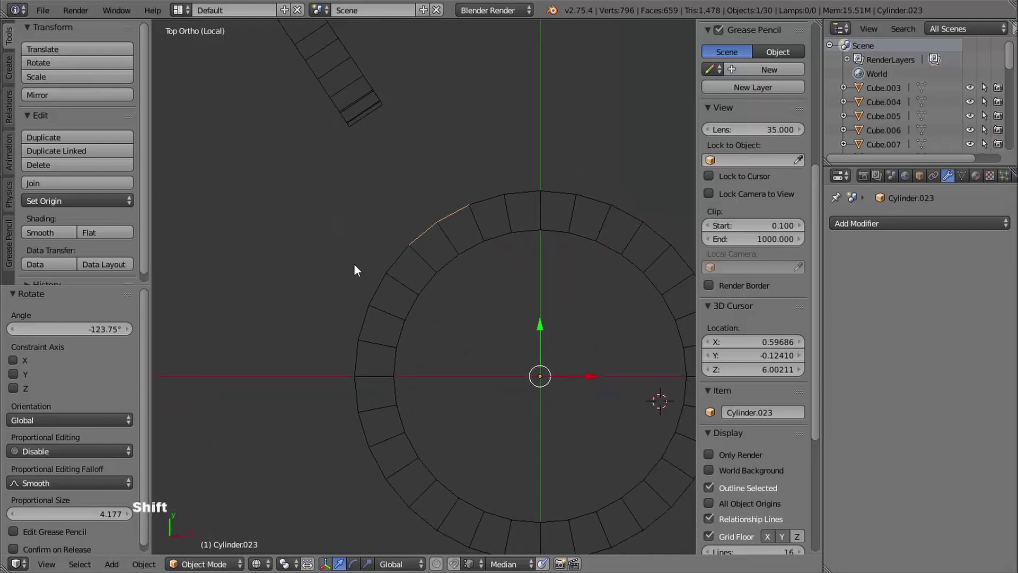
pyautogui.hotkey('shift', 'd')
pyautogui.write('r')
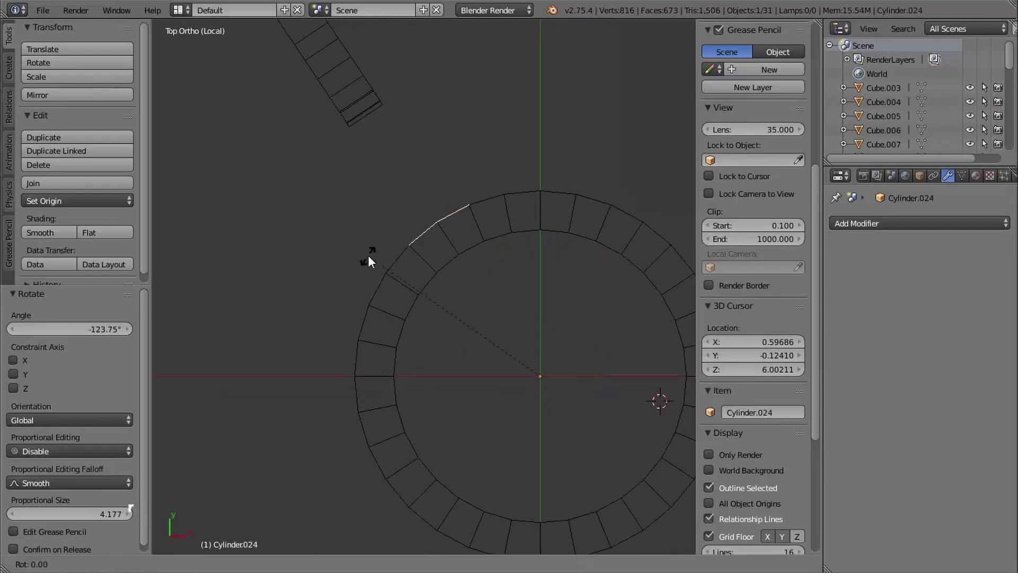
pyautogui.write('-123.75')
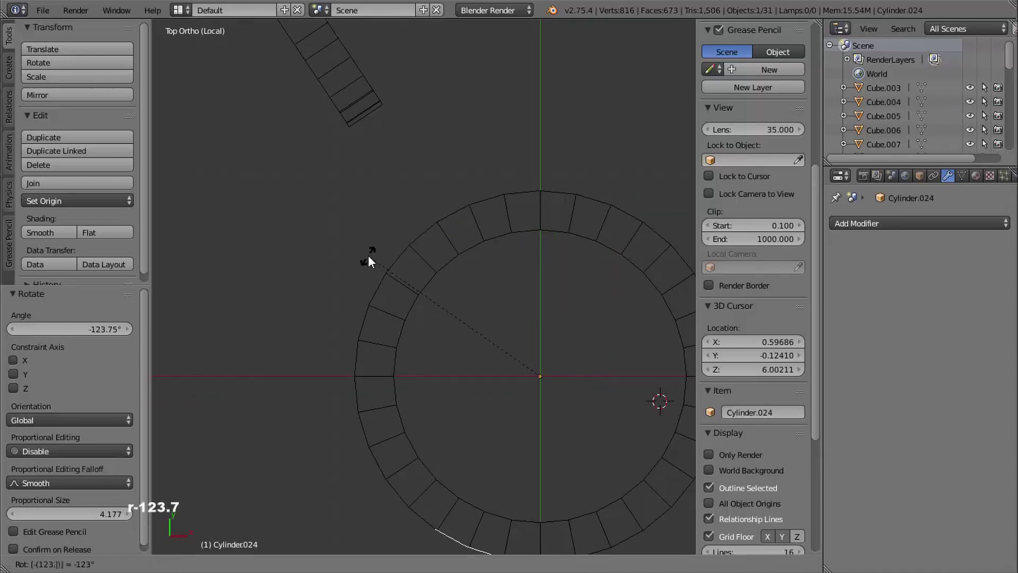
pyautogui.press('Return')
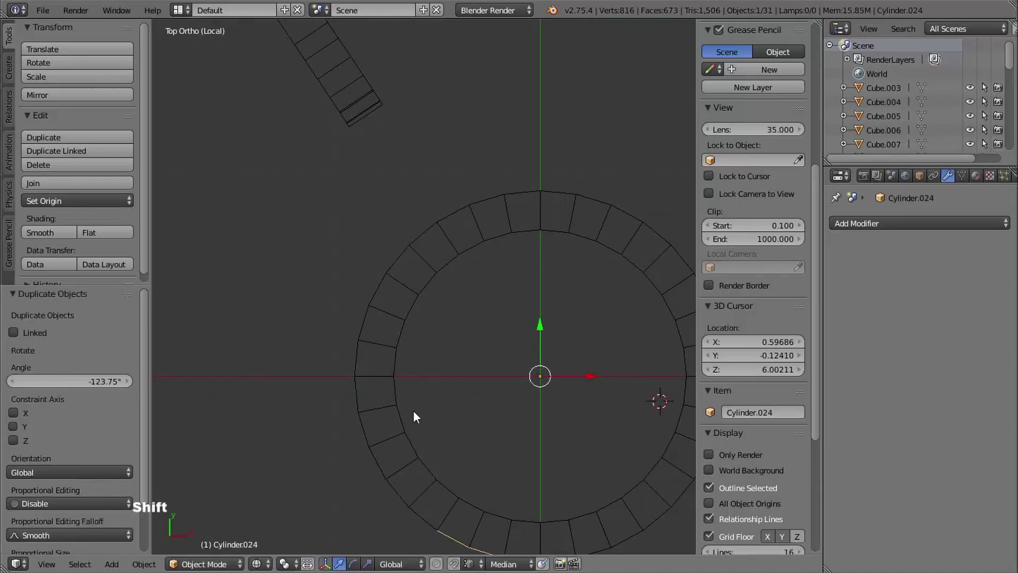
pyautogui.keyDown('shift'); pyautogui.moveTo(414, 416); pyautogui.dragTo(480, 342, button='middle'); pyautogui.keyUp('shift')
pyautogui.keyDown('shift'); pyautogui.moveTo(408, 483); pyautogui.dragTo(392, 415, button='middle'); pyautogui.keyUp('shift')
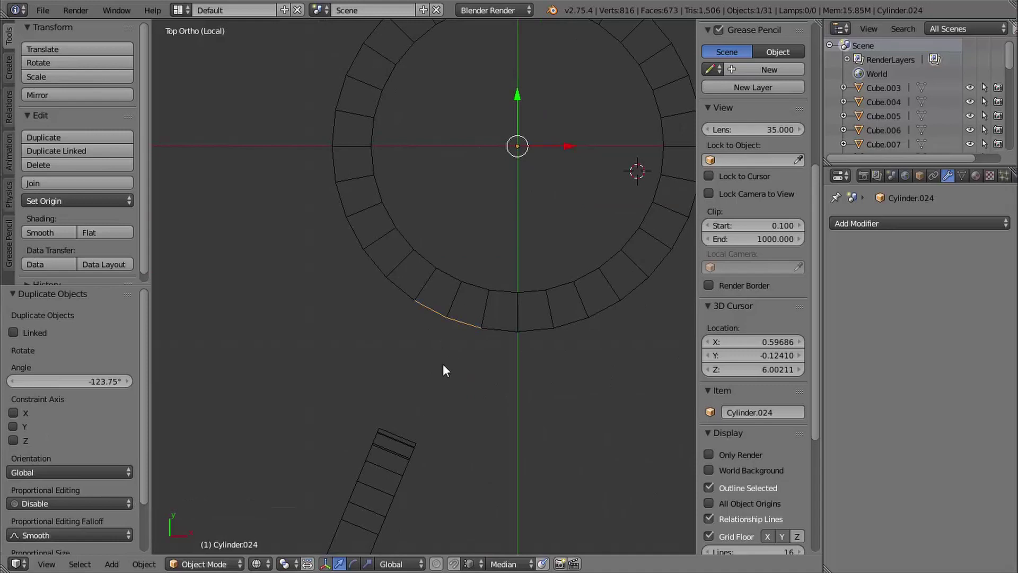
pyautogui.keyDown('shift'); pyautogui.moveTo(443, 355); pyautogui.dragTo(470, 453, button='middle'); pyautogui.keyUp('shift')
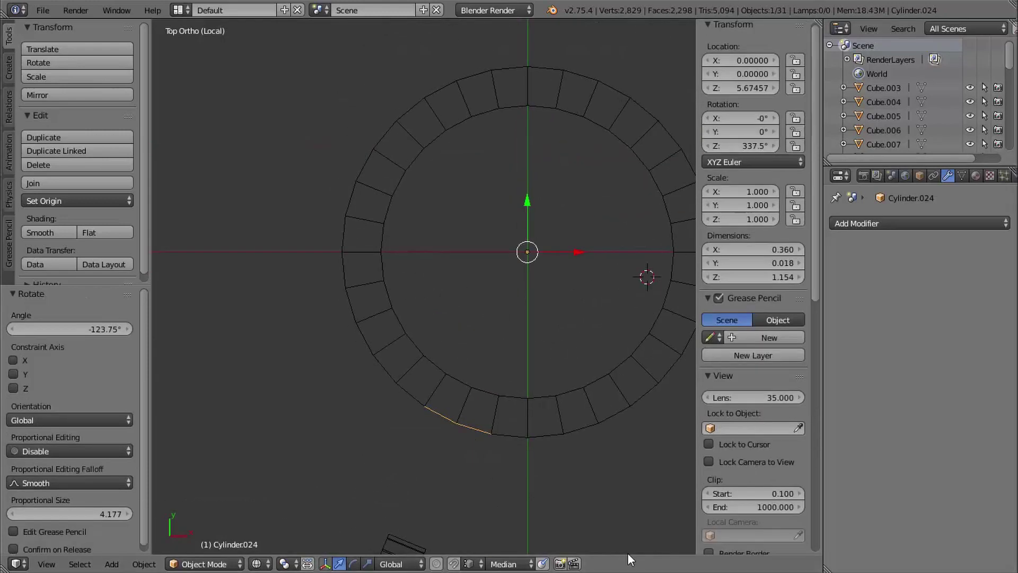
pyautogui.keyDown('shift'); pyautogui.moveTo(544, 362); pyautogui.dragTo(472, 364, button='middle'); pyautogui.keyUp('shift')
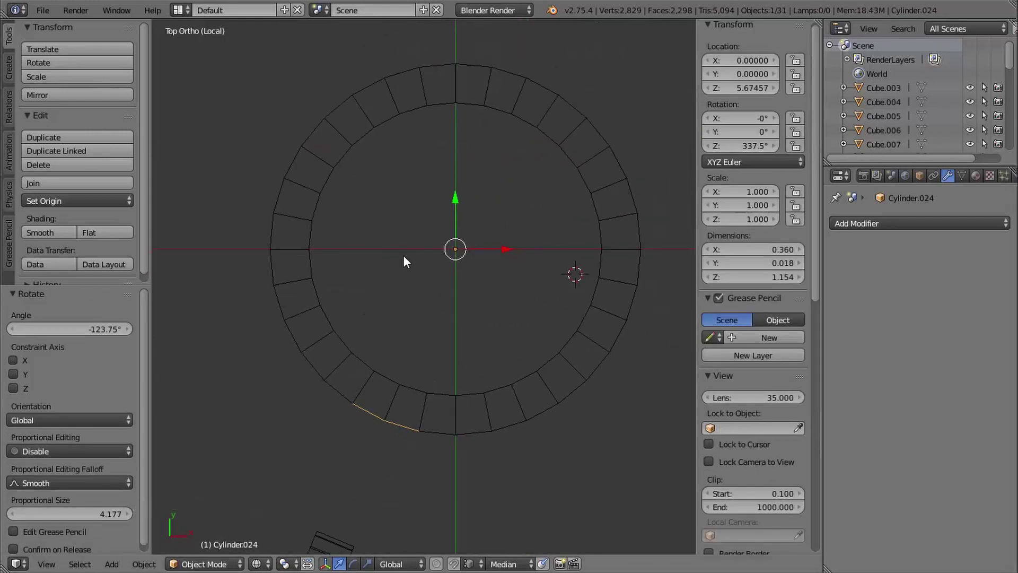
pyautogui.keyDown('shift'); pyautogui.moveTo(531, 323); pyautogui.dragTo(550, 295, button='middle'); pyautogui.keyUp('shift')
# Step: In the main cylinder's Edit Mode, delete the six faces overlapping the new panel copy, then return to Object Mode with solid shading
pyautogui.moveTo(519, 375)
pyautogui.mouseDown(button='middle')
pyautogui.moveTo(550, 316)
pyautogui.moveTo(499, 343)
pyautogui.mouseUp(button='middle')
pyautogui.press('z')
pyautogui.keyDown('shift'); pyautogui.moveTo(477, 347); pyautogui.dragTo(515, 321, button='middle'); pyautogui.keyUp('shift')
pyautogui.keyDown('ctrl'); pyautogui.moveTo(515, 318); pyautogui.dragTo(510, 329, button='middle'); pyautogui.keyUp('ctrl')
pyautogui.rightClick(512, 265)
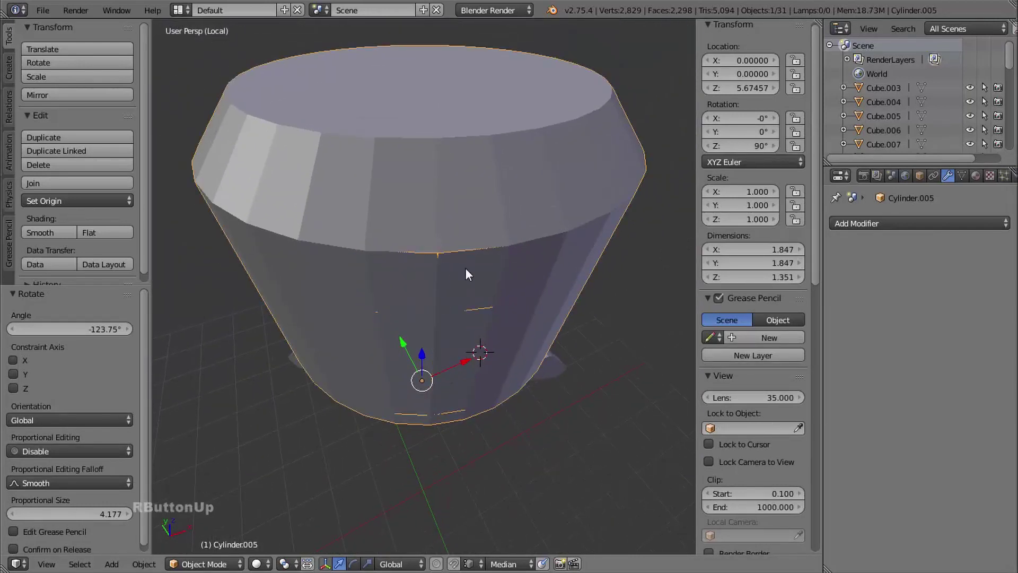
pyautogui.press('z')
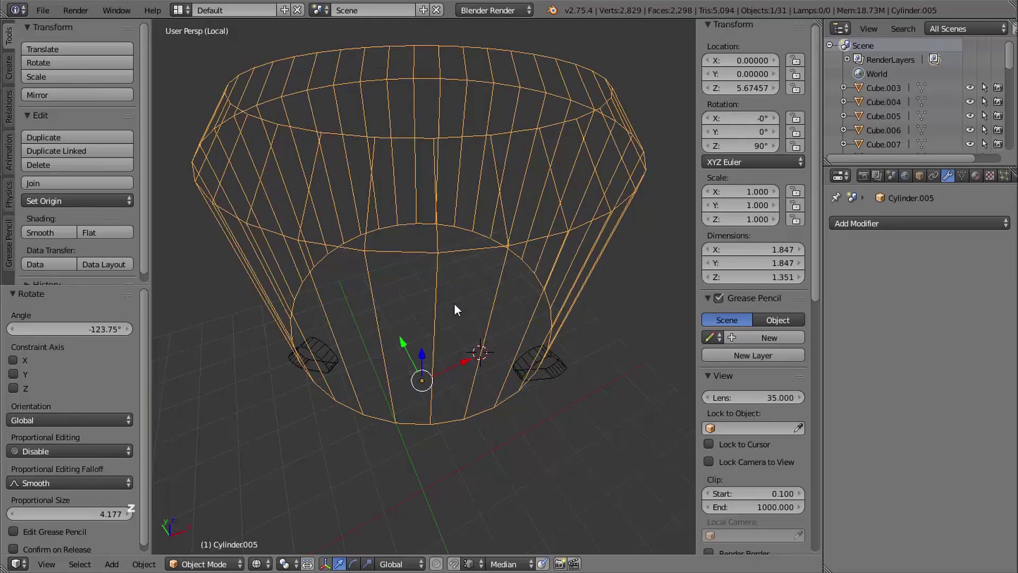
pyautogui.moveTo(455, 307); pyautogui.dragTo(448, 307, button='middle')
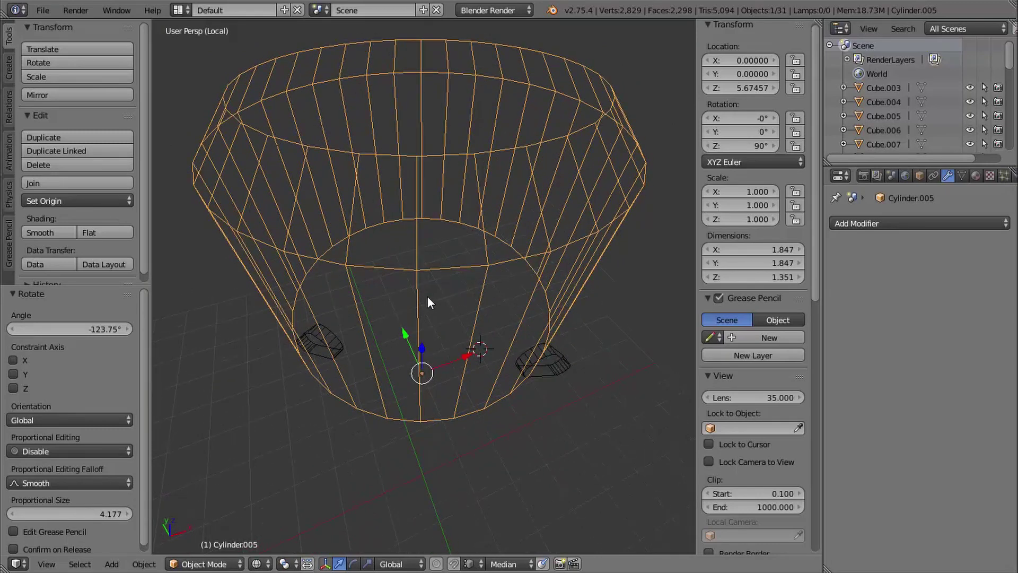
pyautogui.press('Tab')
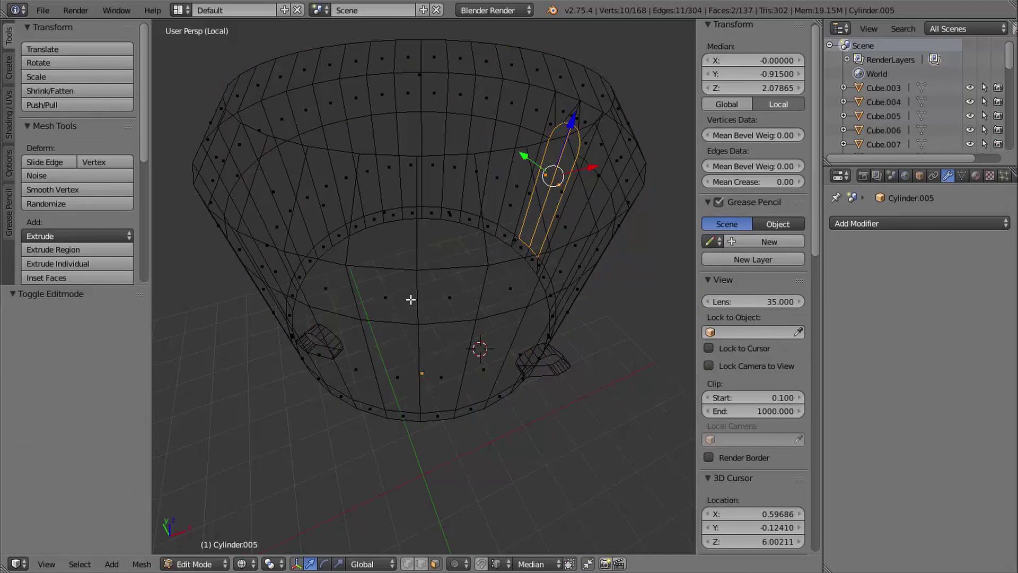
pyautogui.rightClick(393, 296)
pyautogui.keyDown('shift'); pyautogui.rightClick(448, 297); pyautogui.keyUp('shift')
pyautogui.keyDown('shift'); pyautogui.rightClick(409, 352); pyautogui.keyUp('shift')
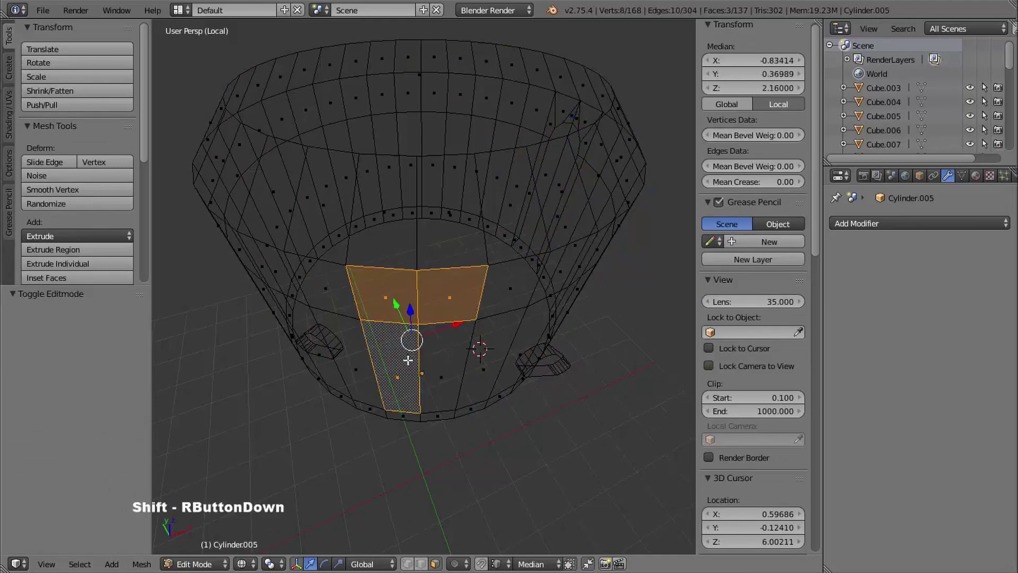
pyautogui.keyDown('shift'); pyautogui.rightClick(435, 375); pyautogui.keyUp('shift')
pyautogui.moveTo(455, 401); pyautogui.dragTo(454, 260, button='middle')
pyautogui.keyDown('shift'); pyautogui.rightClick(457, 397); pyautogui.keyUp('shift')
pyautogui.keyDown('shift'); pyautogui.rightClick(457, 398); pyautogui.keyUp('shift')
pyautogui.press('x')
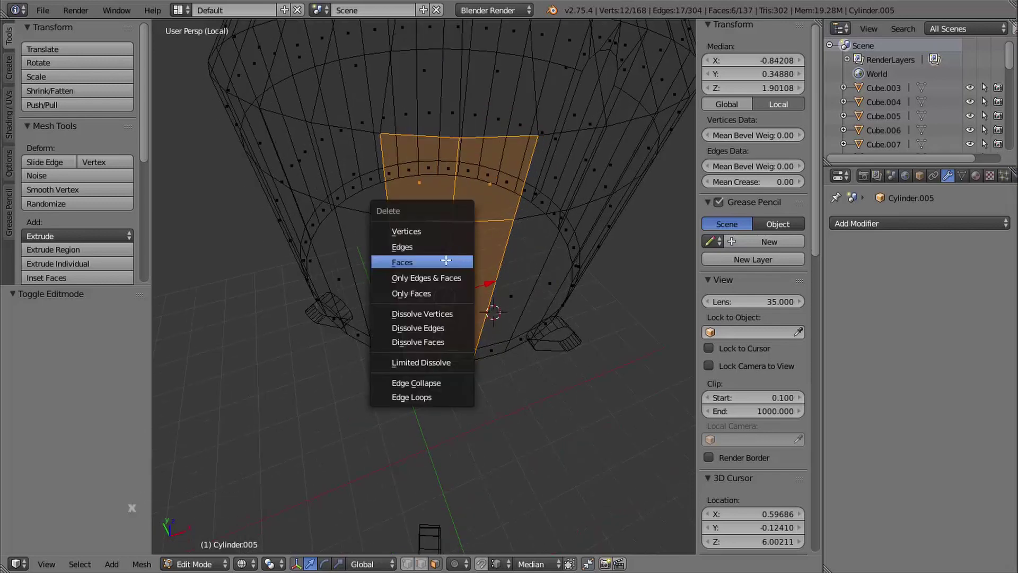
pyautogui.click(438, 264)
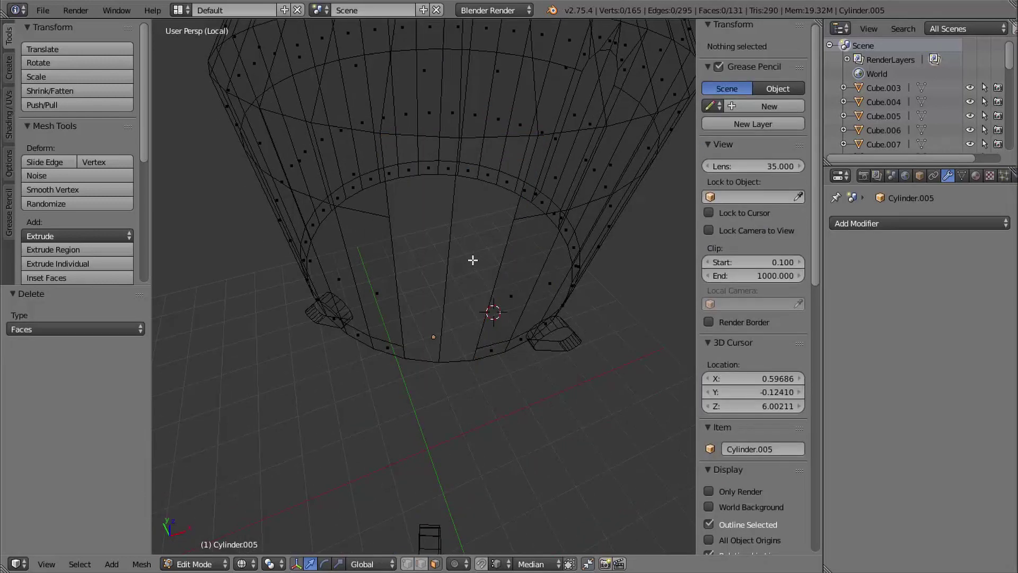
pyautogui.press('Tab')
pyautogui.moveTo(466, 266)
pyautogui.mouseDown(button='middle')
pyautogui.moveTo(518, 295)
pyautogui.moveTo(501, 296)
pyautogui.moveTo(434, 249)
pyautogui.mouseUp(button='middle')
pyautogui.press('z')
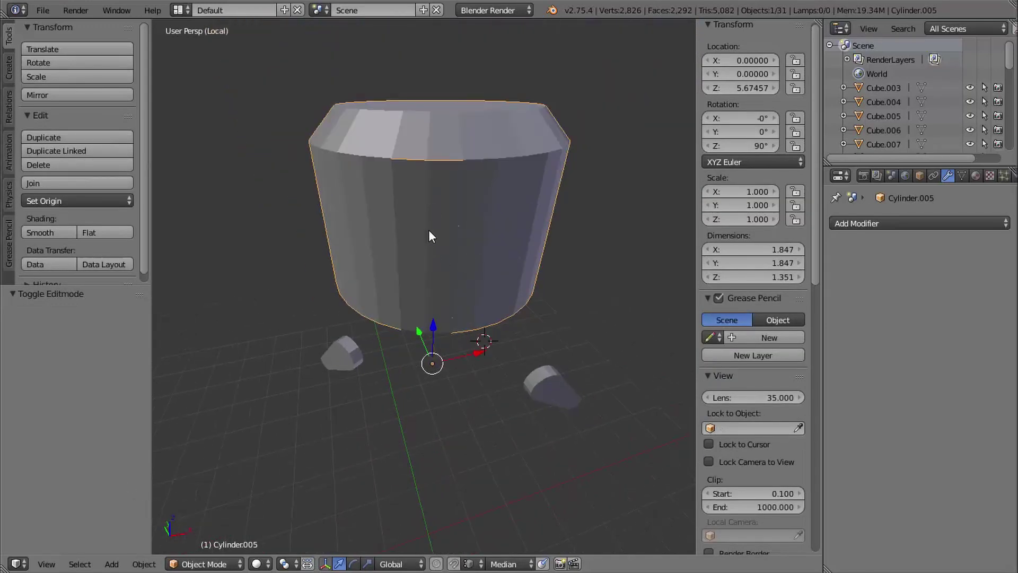
# Step: Try moving the new panel copy by -0.720 along X, away from the cylinder's opening, and undo the move
pyautogui.rightClick(439, 232)
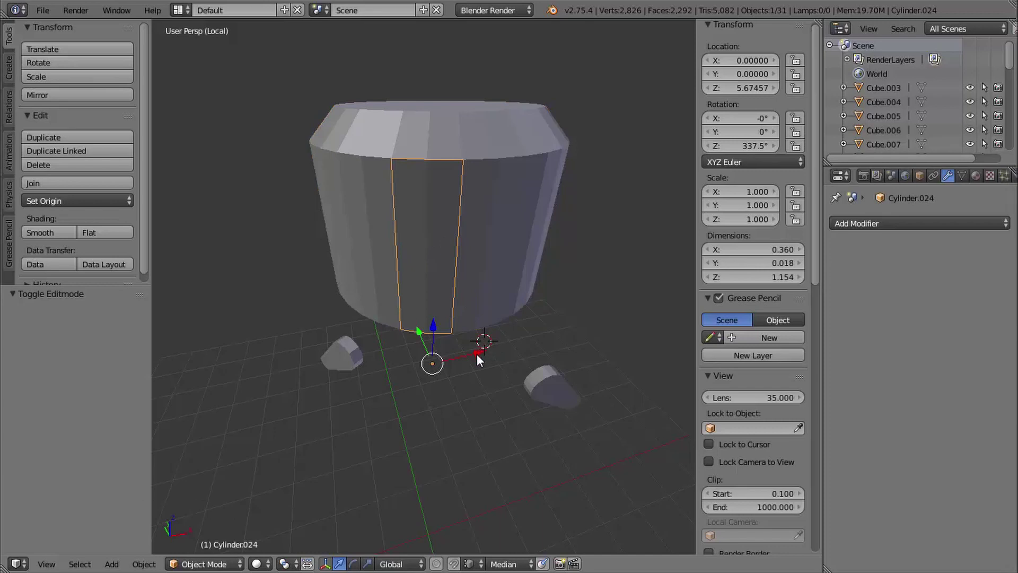
pyautogui.moveTo(477, 353); pyautogui.dragTo(374, 360)
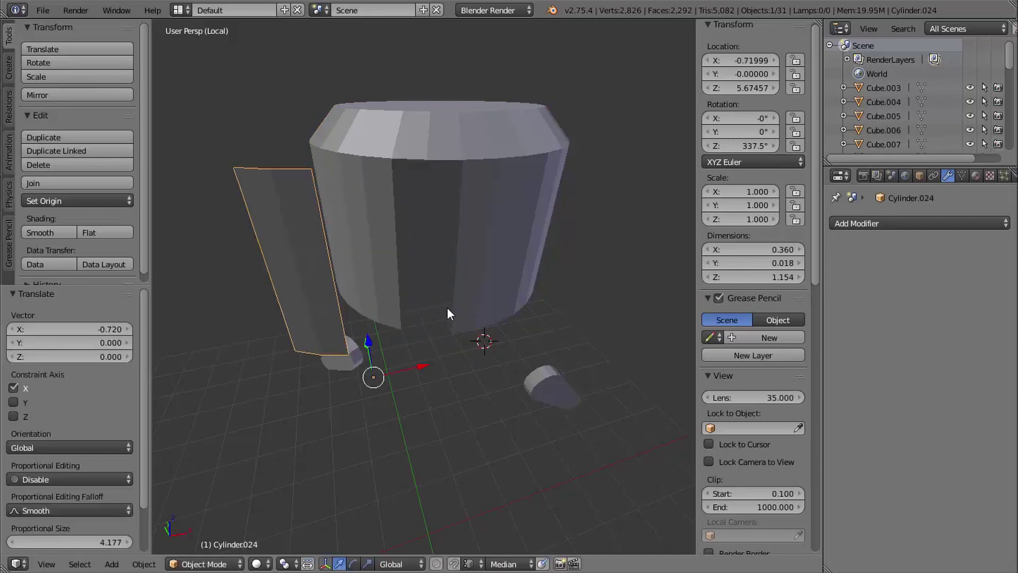
pyautogui.hotkey('ctrl', 'z')
# Step: Select the panel section facing the upper-left arm and display its object properties
pyautogui.moveTo(345, 393); pyautogui.dragTo(506, 387, button='middle')
pyautogui.moveTo(506, 387)
pyautogui.keyDown('shift'); pyautogui.mouseDown(button='middle')
pyautogui.moveTo(527, 373)
pyautogui.moveTo(512, 401)
pyautogui.mouseUp(button='middle'); pyautogui.keyUp('shift')
pyautogui.moveTo(512, 400)
pyautogui.mouseDown(button='middle')
pyautogui.moveTo(500, 423)
pyautogui.moveTo(509, 408)
pyautogui.mouseUp(button='middle')
pyautogui.moveTo(510, 409)
pyautogui.keyDown('shift'); pyautogui.mouseDown(button='middle')
pyautogui.moveTo(517, 393)
pyautogui.moveTo(507, 396)
pyautogui.mouseUp(button='middle'); pyautogui.keyUp('shift')
pyautogui.keyDown('ctrl'); pyautogui.moveTo(506, 396); pyautogui.dragTo(434, 292, button='middle'); pyautogui.keyUp('ctrl')
pyautogui.rightClick(438, 279)
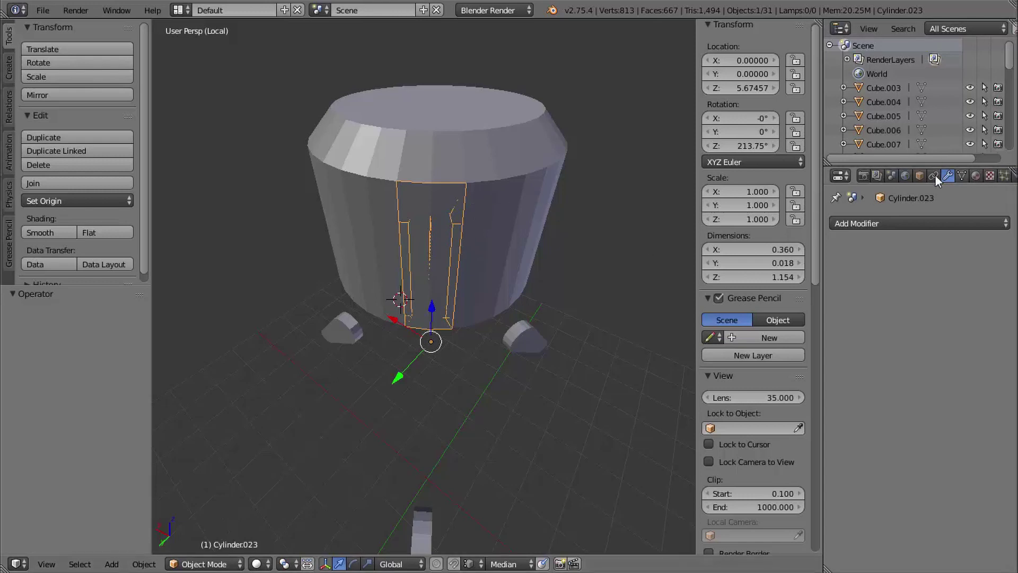
pyautogui.click(919, 176)
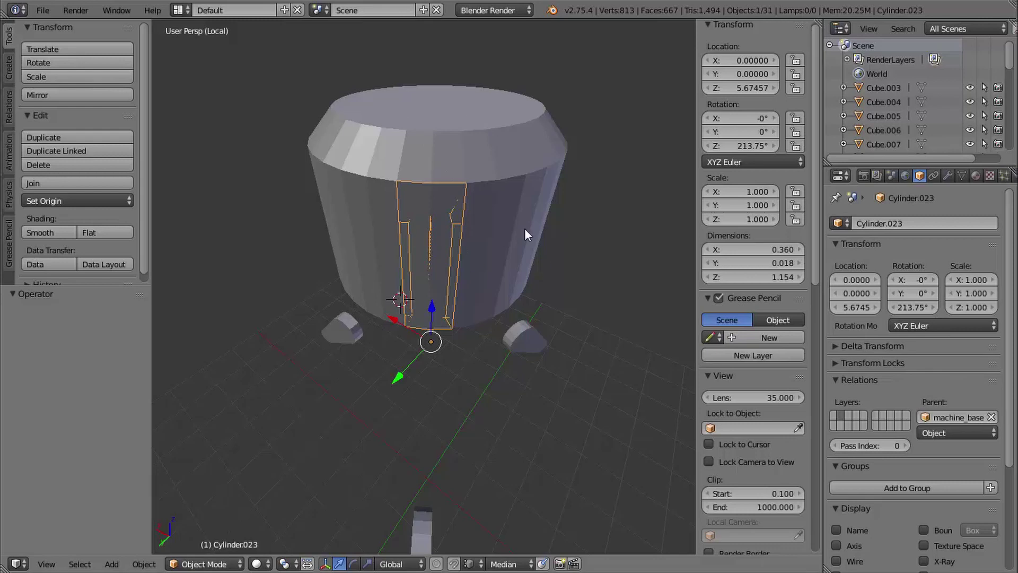
# Step: In the main cylinder's Edit Mode, delete the six faces overlapping the panel section facing the upper-left arm
pyautogui.rightClick(481, 241)
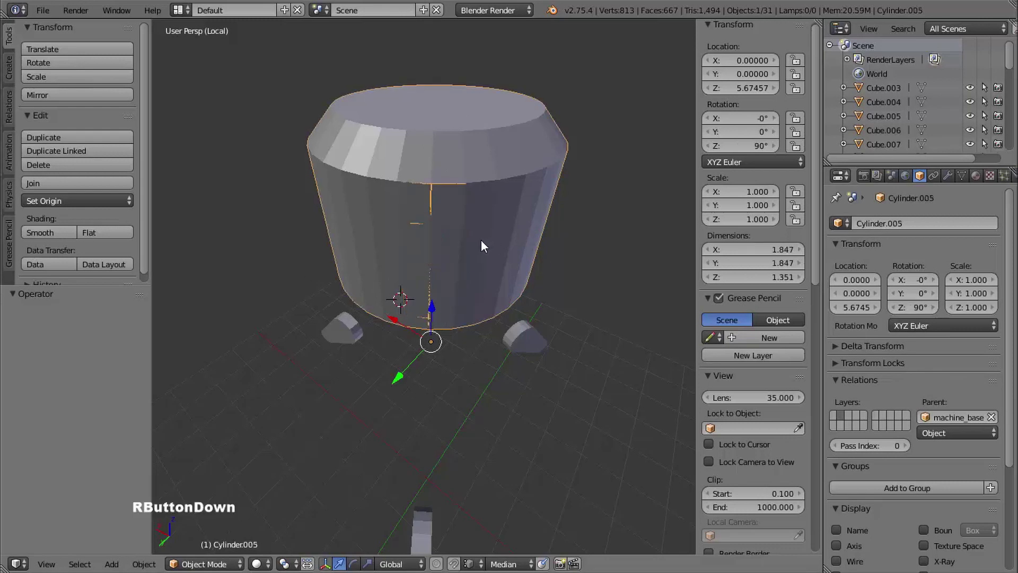
pyautogui.press('Tab')
pyautogui.rightClick(420, 206)
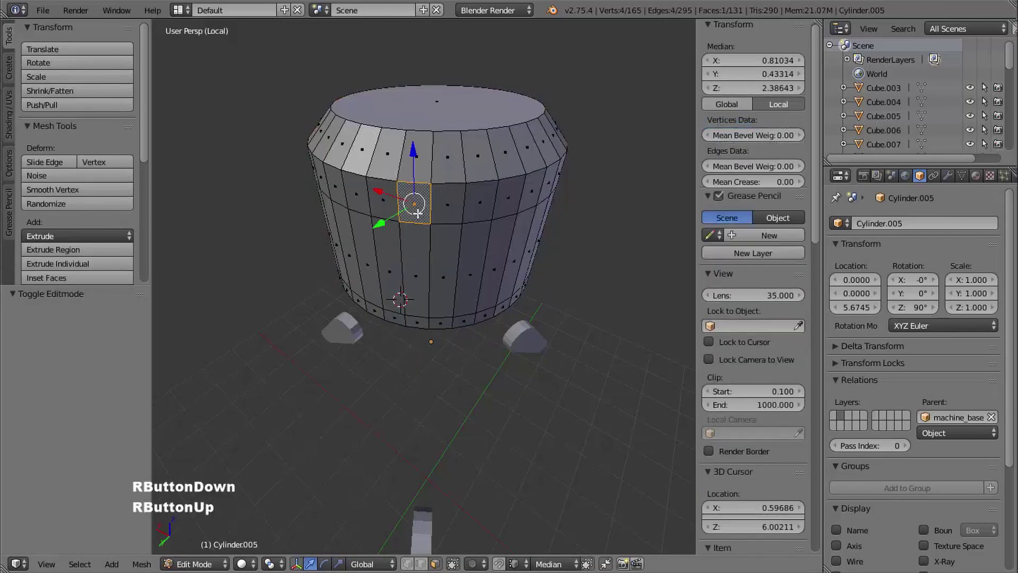
pyautogui.keyDown('shift'); pyautogui.rightClick(448, 205); pyautogui.keyUp('shift')
pyautogui.keyDown('shift'); pyautogui.rightClick(415, 274); pyautogui.keyUp('shift')
pyautogui.keyDown('shift'); pyautogui.rightClick(436, 295); pyautogui.keyUp('shift')
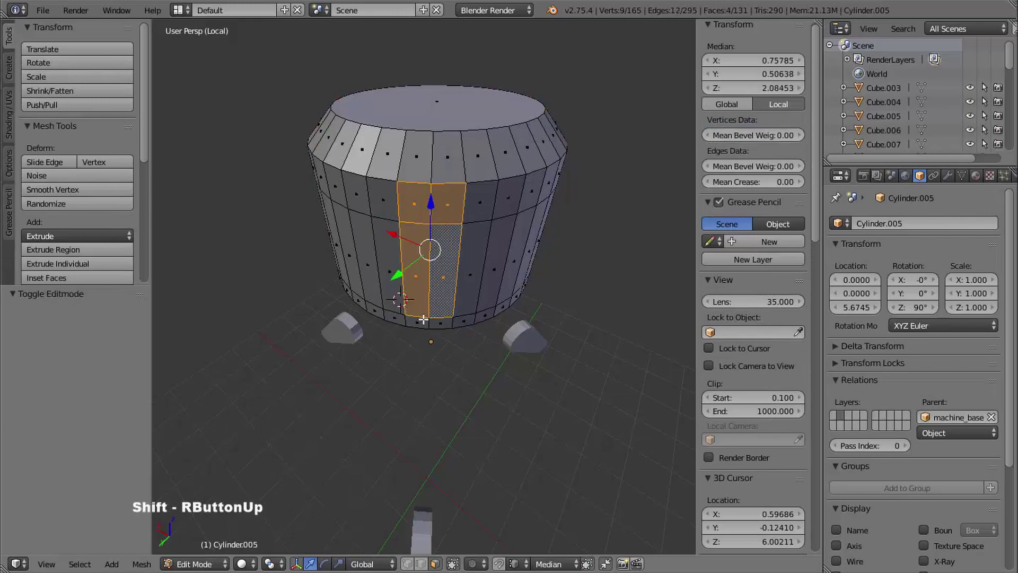
pyautogui.keyDown('shift'); pyautogui.rightClick(423, 321); pyautogui.keyUp('shift')
pyautogui.keyDown('shift'); pyautogui.rightClick(440, 322); pyautogui.keyUp('shift')
pyautogui.press('x')
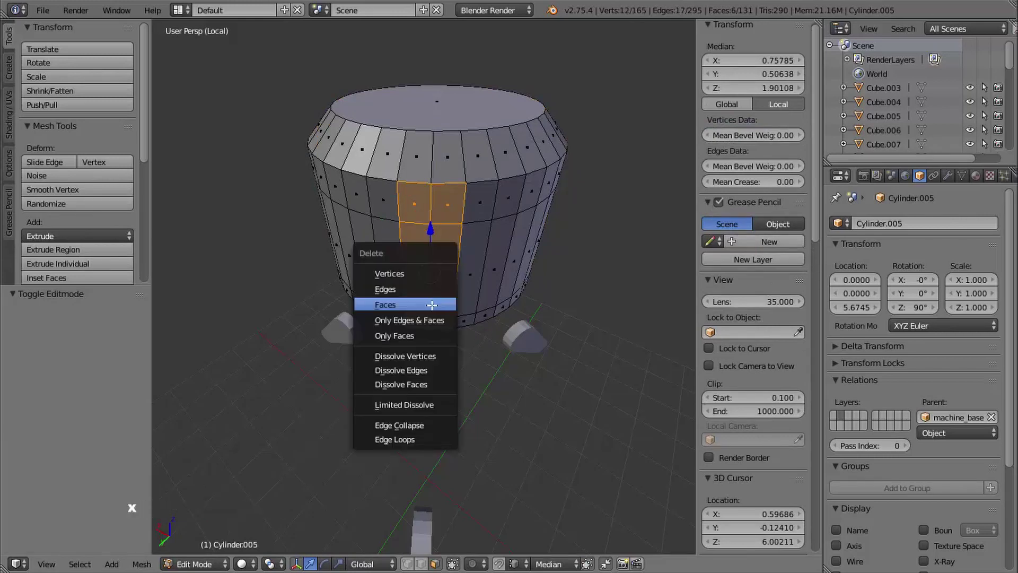
pyautogui.click(433, 303)
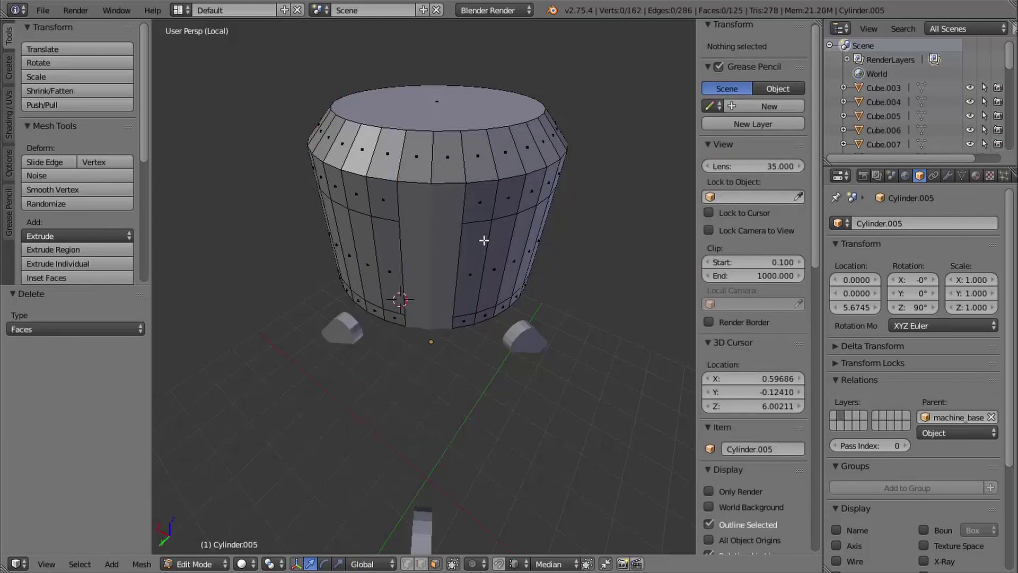
pyautogui.press('Tab')
# Step: Select both separate panel sections together with the main cylinder and join them into one object
pyautogui.keyDown('shift'); pyautogui.rightClick(432, 228); pyautogui.keyUp('shift')
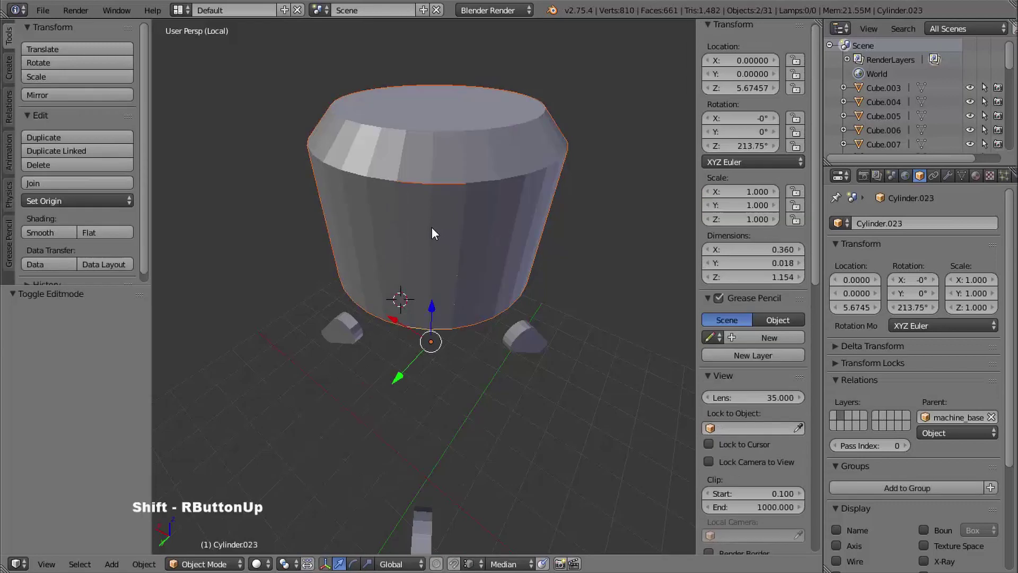
pyautogui.moveTo(432, 230); pyautogui.dragTo(489, 274, button='middle')
pyautogui.keyDown('shift'); pyautogui.rightClick(577, 298); pyautogui.keyUp('shift')
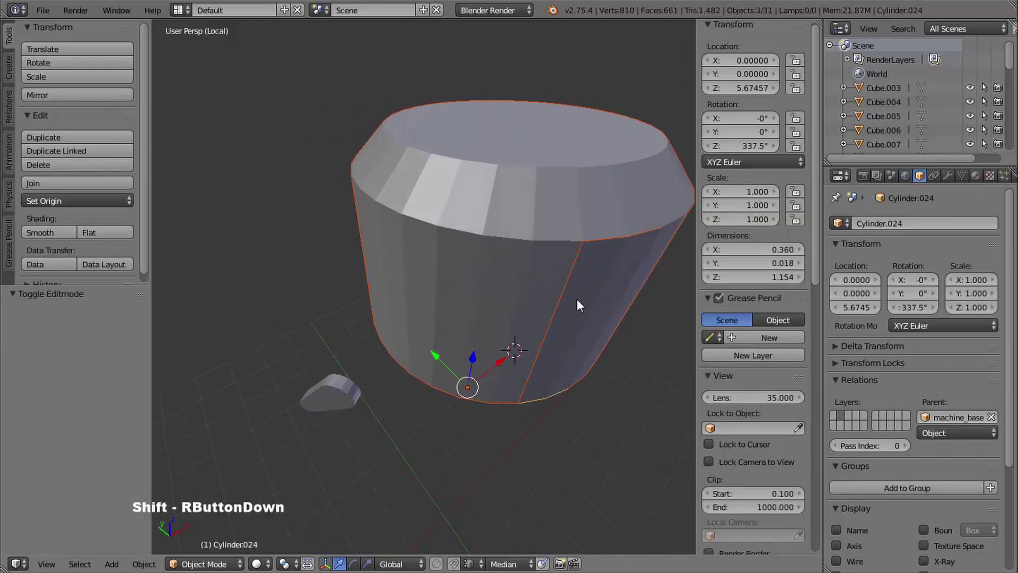
pyautogui.keyDown('shift'); pyautogui.moveTo(586, 313); pyautogui.dragTo(412, 263, button='middle'); pyautogui.keyUp('shift')
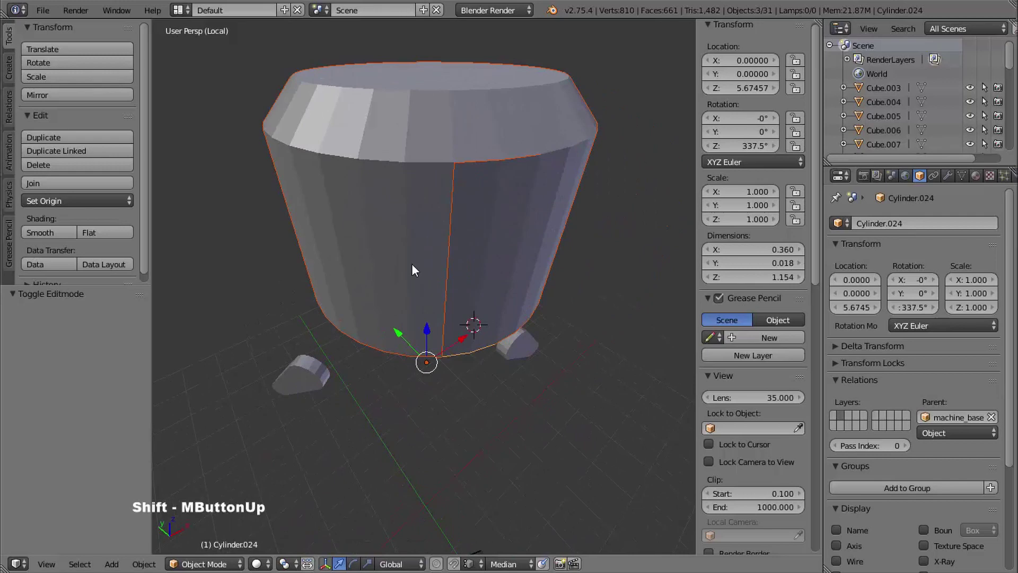
pyautogui.click(61, 180)
# Step: In the joined cylinder's Edit Mode, select the whole mesh and remove its duplicate vertices
pyautogui.keyDown('shift'); pyautogui.moveTo(432, 196); pyautogui.dragTo(440, 220, button='middle'); pyautogui.keyUp('shift')
pyautogui.press('Tab')
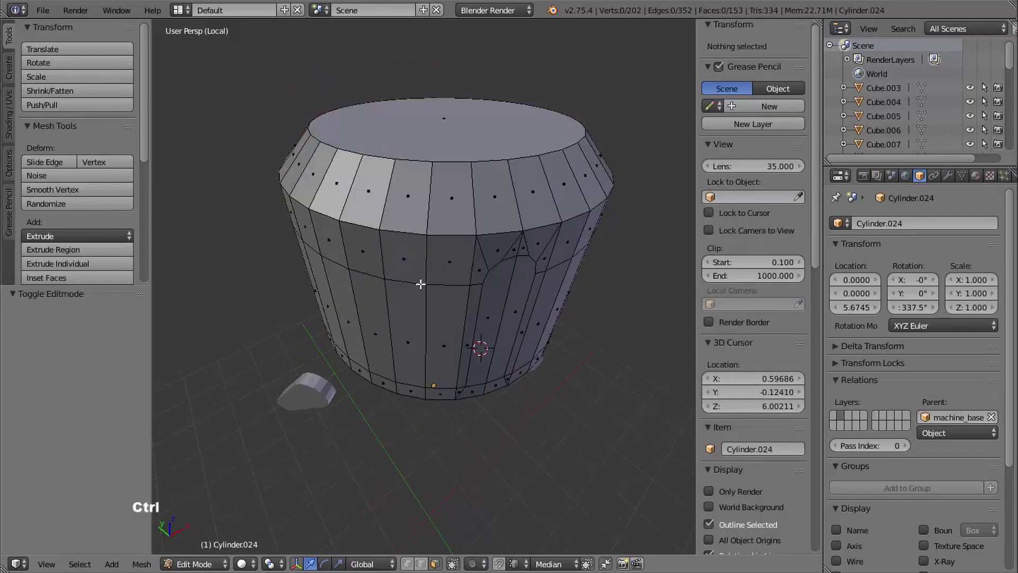
pyautogui.hotkey('ctrl', 'Tab')
pyautogui.click(411, 256)
pyautogui.press('a')
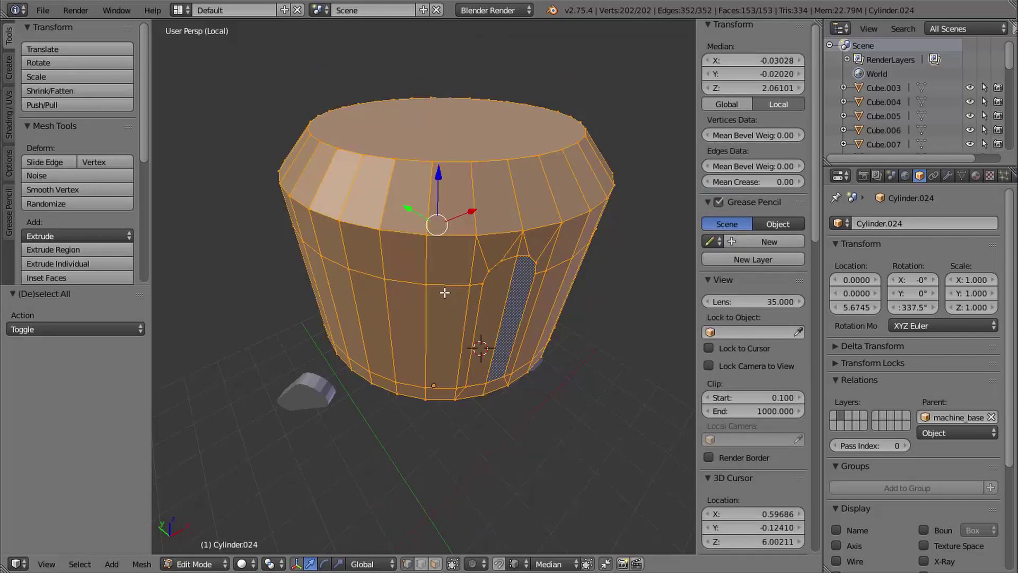
pyautogui.hotkey('ctrl', 'v')
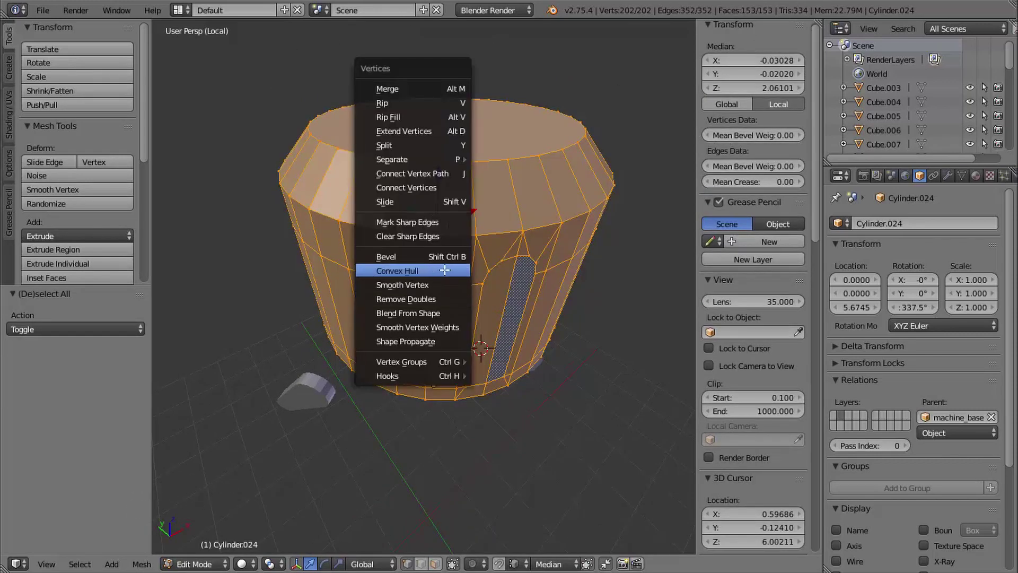
pyautogui.click(419, 298)
# Step: Examine the joined cylinder's arched panels, seams and lower rim from several angles
pyautogui.keyDown('shift'); pyautogui.moveTo(488, 344); pyautogui.dragTo(337, 201, button='middle'); pyautogui.keyUp('shift')
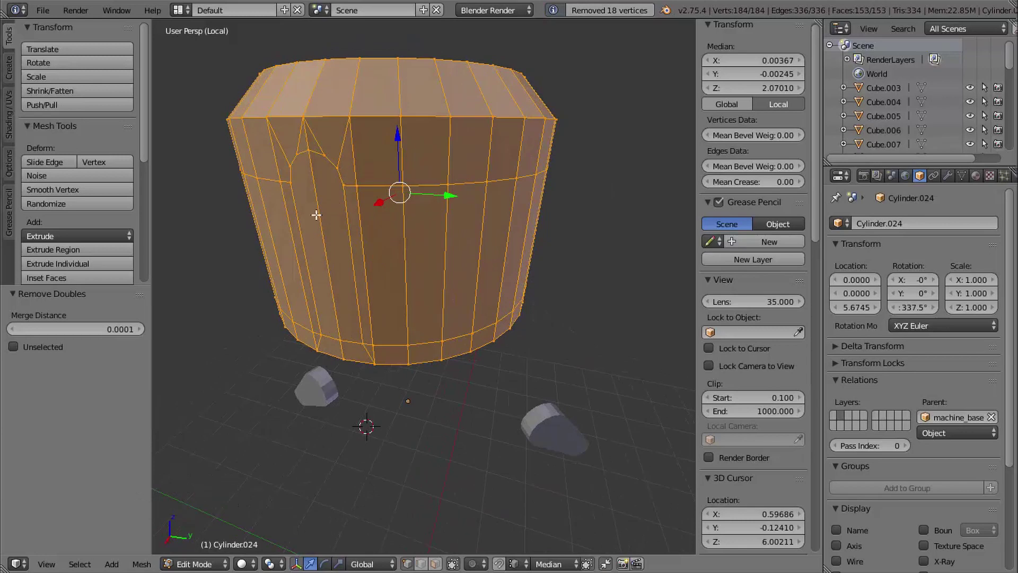
pyautogui.keyDown('shift'); pyautogui.moveTo(377, 287); pyautogui.dragTo(324, 288, button='middle'); pyautogui.keyUp('shift')
pyautogui.moveTo(324, 288); pyautogui.dragTo(399, 305, button='middle')
pyautogui.press('Tab')
pyautogui.press('Tab')
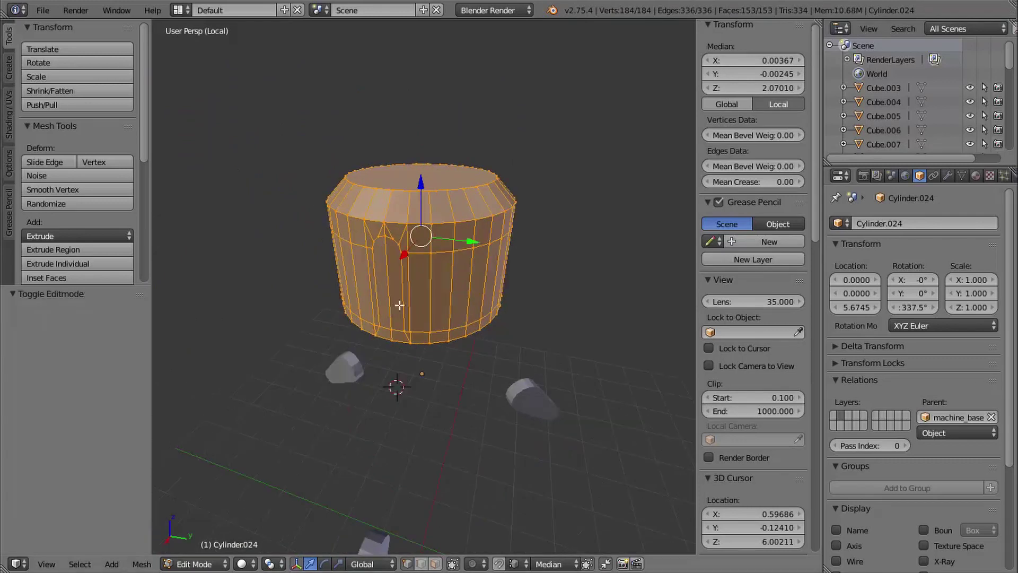
pyautogui.keyDown('shift'); pyautogui.moveTo(451, 269); pyautogui.dragTo(514, 297, button='middle'); pyautogui.keyUp('shift')
pyautogui.moveTo(513, 297); pyautogui.dragTo(514, 273, button='middle')
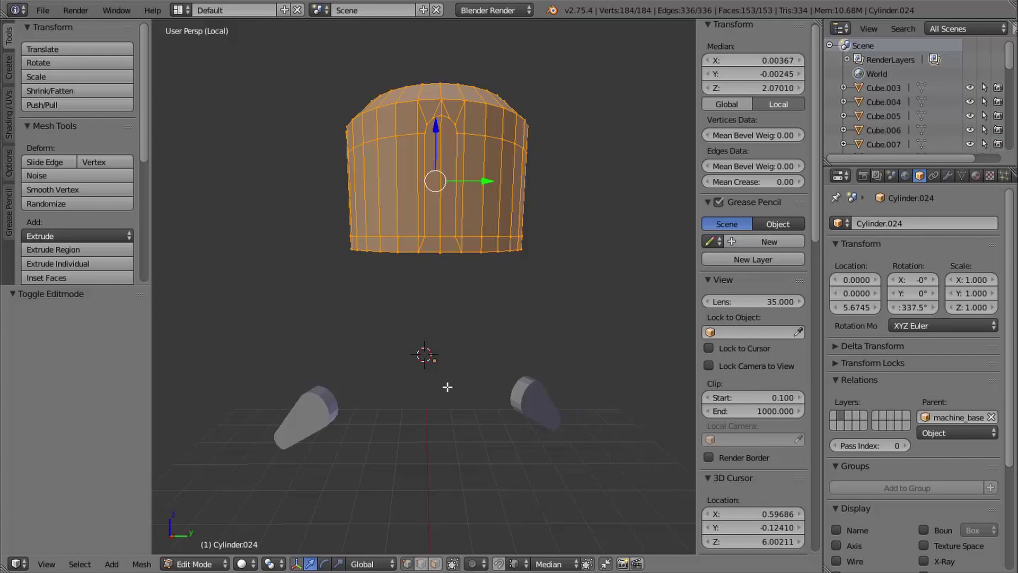
pyautogui.keyDown('shift'); pyautogui.moveTo(447, 387); pyautogui.dragTo(477, 333, button='middle'); pyautogui.keyUp('shift')
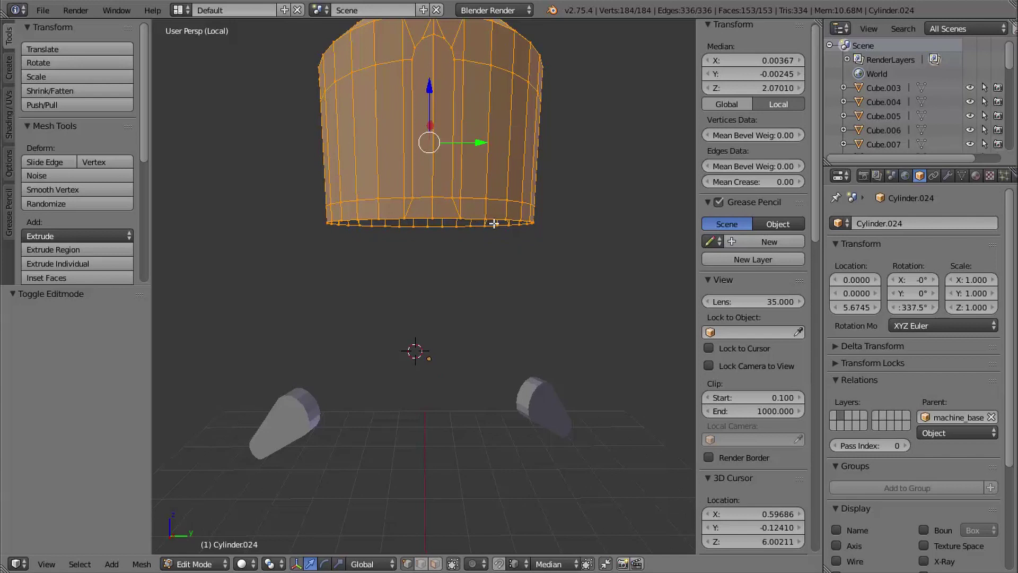
# Step: Select the cylinder's open bottom edge loop and snap the 3D cursor to it
pyautogui.keyDown('shift'); pyautogui.moveTo(471, 266); pyautogui.dragTo(603, 325, button='middle'); pyautogui.keyUp('shift')
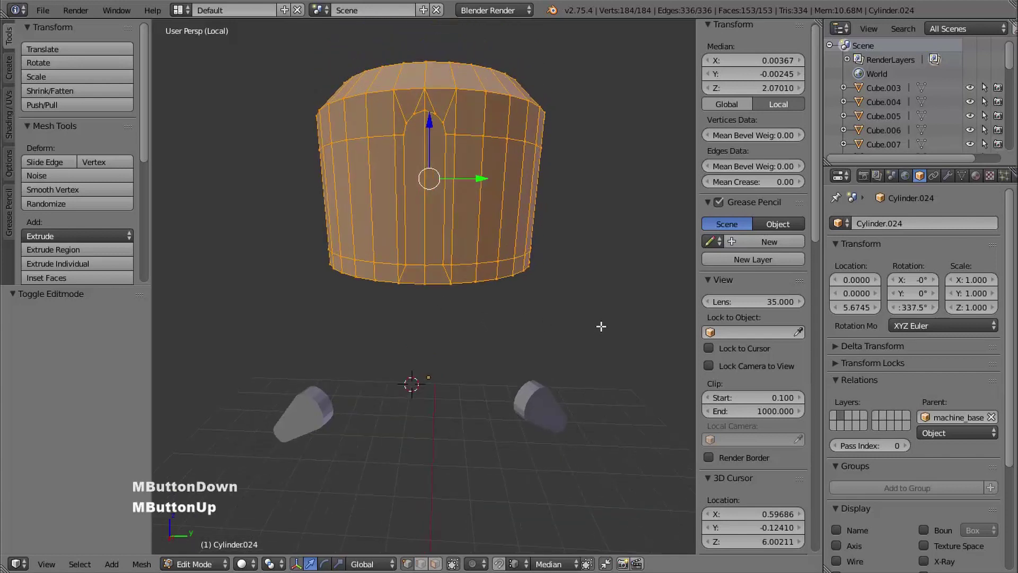
pyautogui.keyDown('alt'); pyautogui.rightClick(438, 282); pyautogui.keyUp('alt')
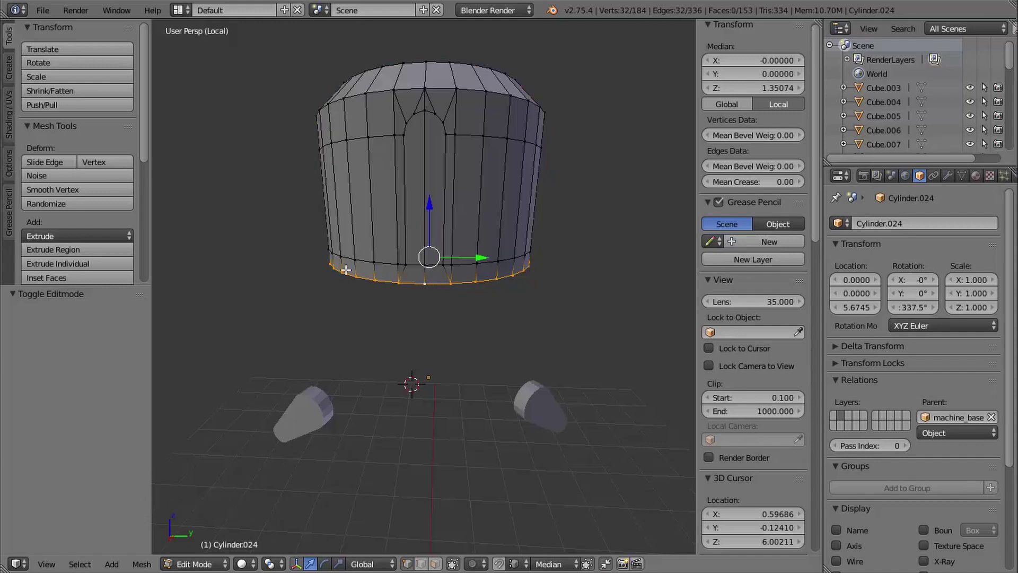
pyautogui.keyDown('alt'); pyautogui.middleClick(456, 342); pyautogui.keyUp('alt')
pyautogui.hotkey('shift', 's')
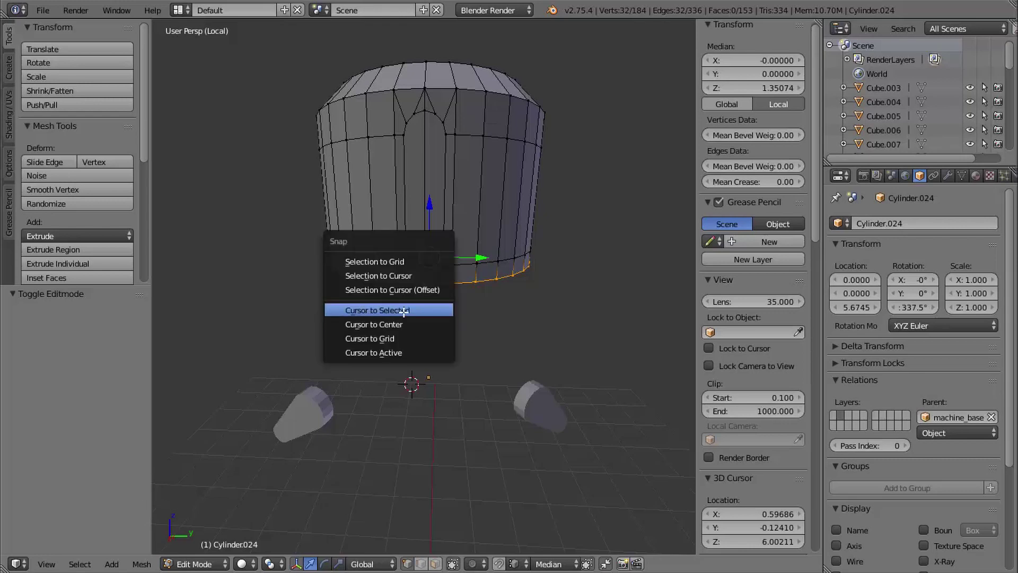
pyautogui.click(404, 311)
pyautogui.moveTo(504, 313); pyautogui.dragTo(466, 297, button='middle')
pyautogui.moveTo(467, 297); pyautogui.dragTo(499, 342, button='middle')
pyautogui.moveTo(499, 343); pyautogui.dragTo(477, 352, button='middle')
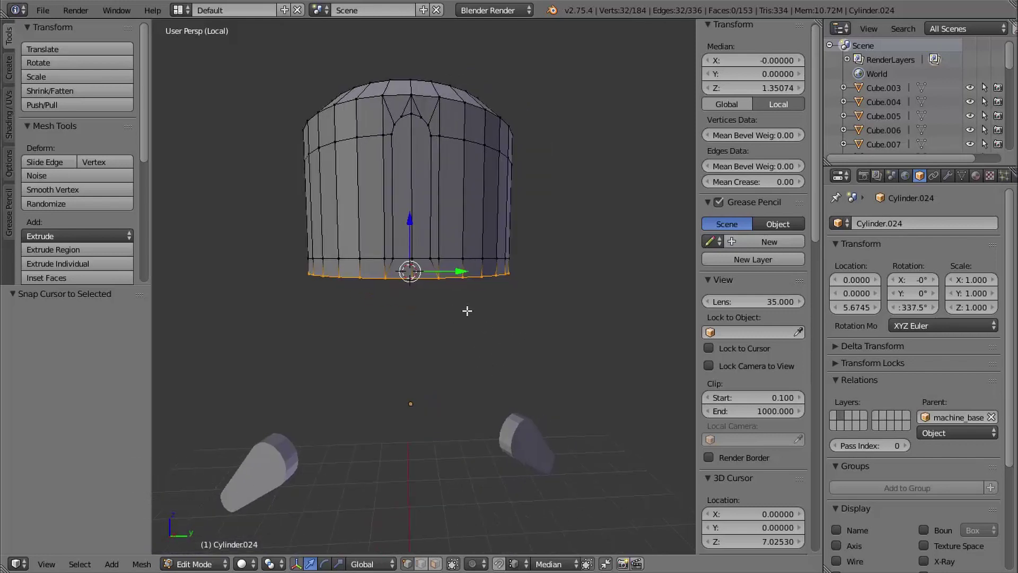
# Step: Select the whole cylinder mesh and set the pivot point to the 3D Cursor
pyautogui.press('a')
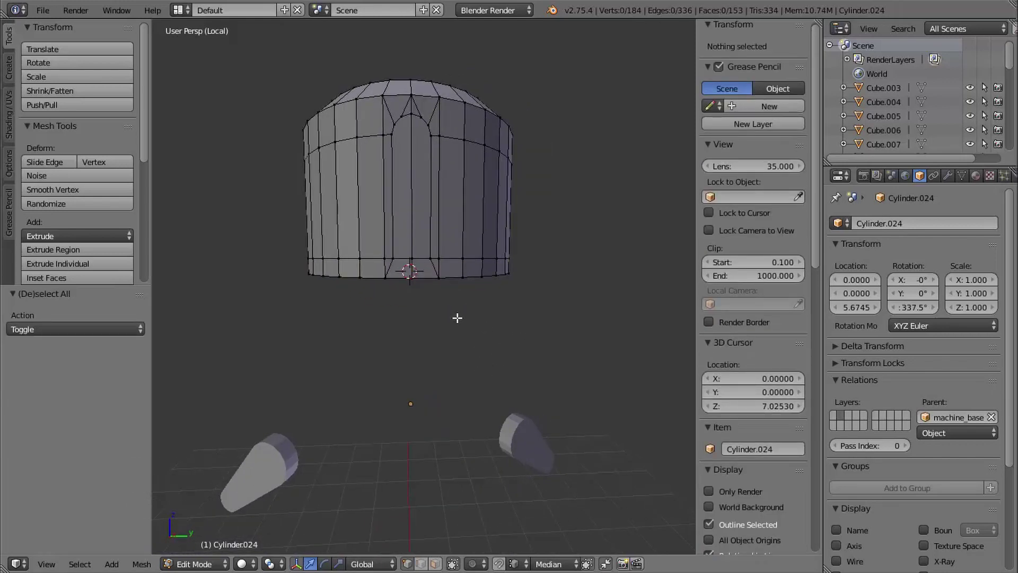
pyautogui.press('a')
pyautogui.keyDown('shift'); pyautogui.moveTo(479, 316); pyautogui.dragTo(471, 339, button='middle'); pyautogui.keyUp('shift')
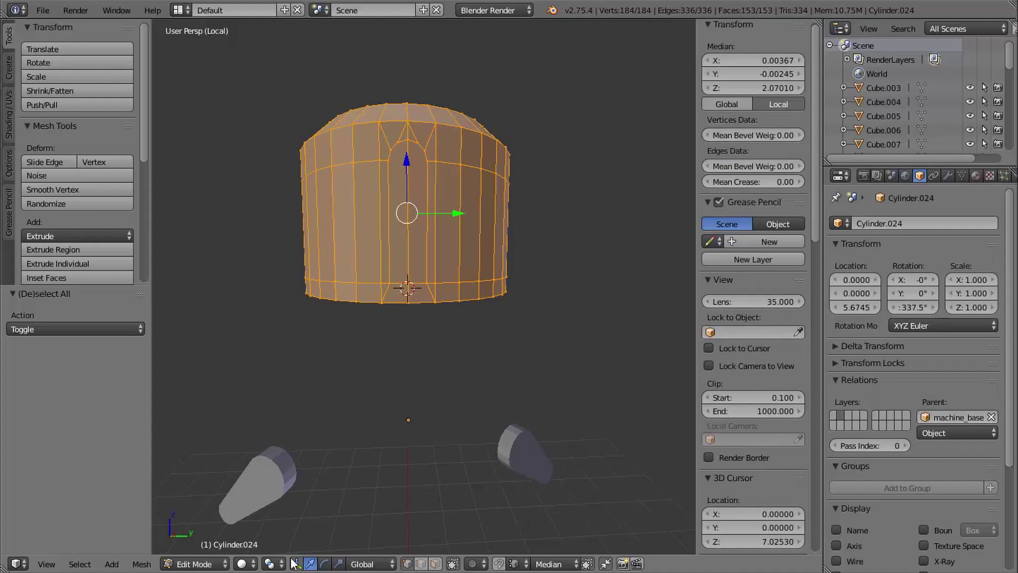
pyautogui.click(269, 563)
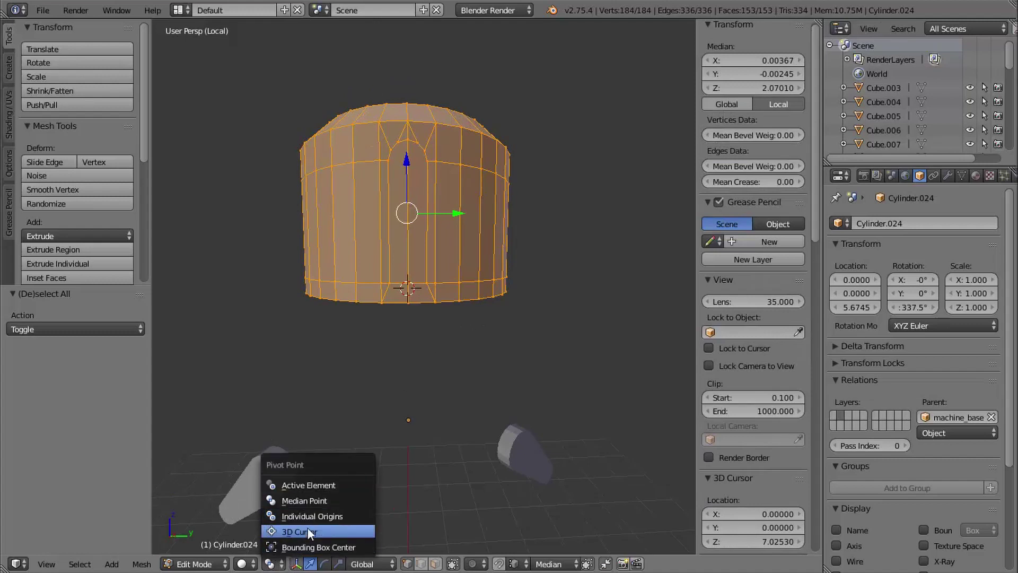
pyautogui.click(342, 532)
pyautogui.keyDown('shift'); pyautogui.moveTo(397, 495); pyautogui.dragTo(468, 326, button='middle'); pyautogui.keyUp('shift')
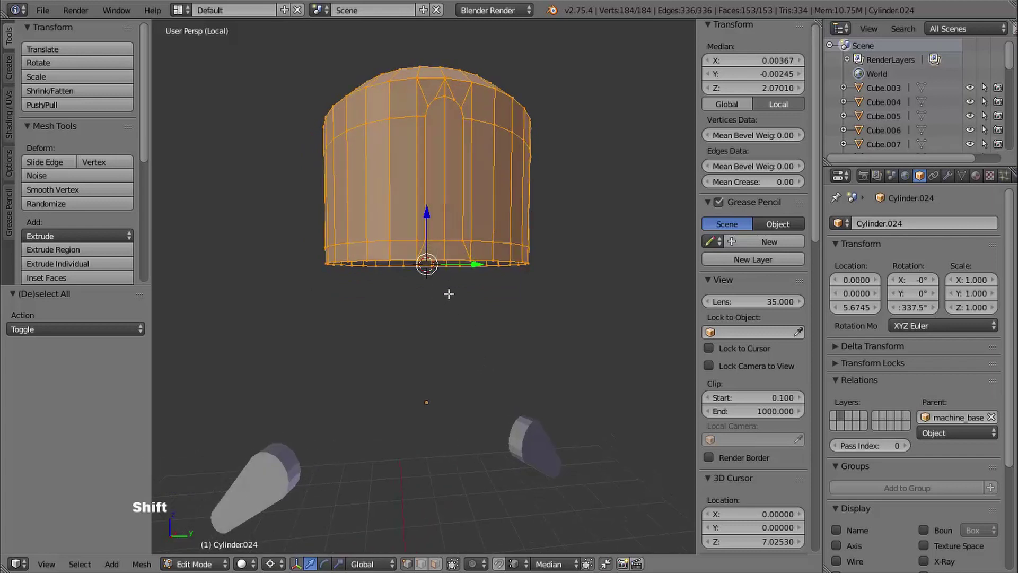
# Step: Duplicate the cylinder mesh in place and mirror the copy along the global Z axis
pyautogui.hotkey('shift', 'd')
pyautogui.rightClick(486, 298)
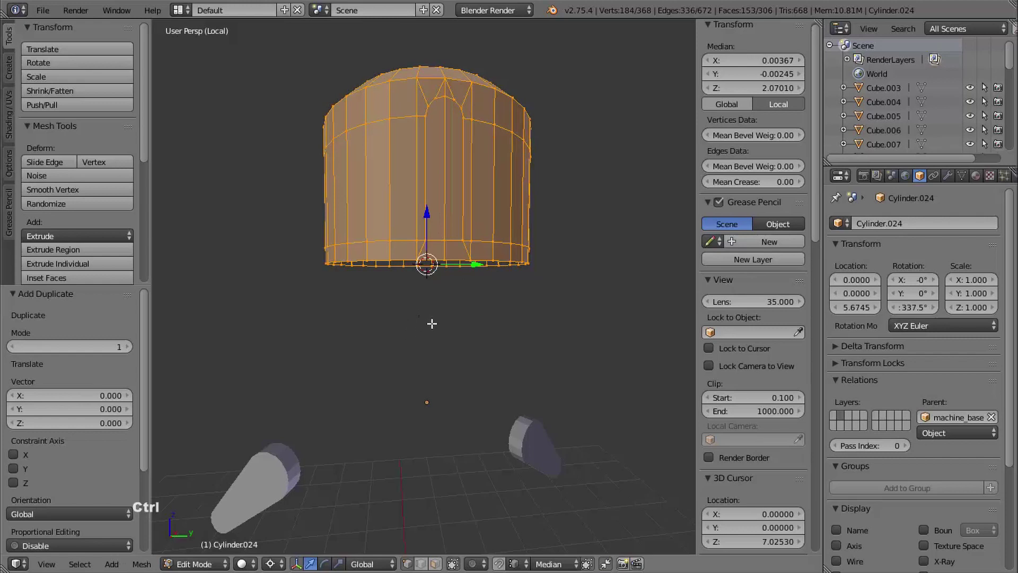
pyautogui.hotkey('ctrl', 'm')
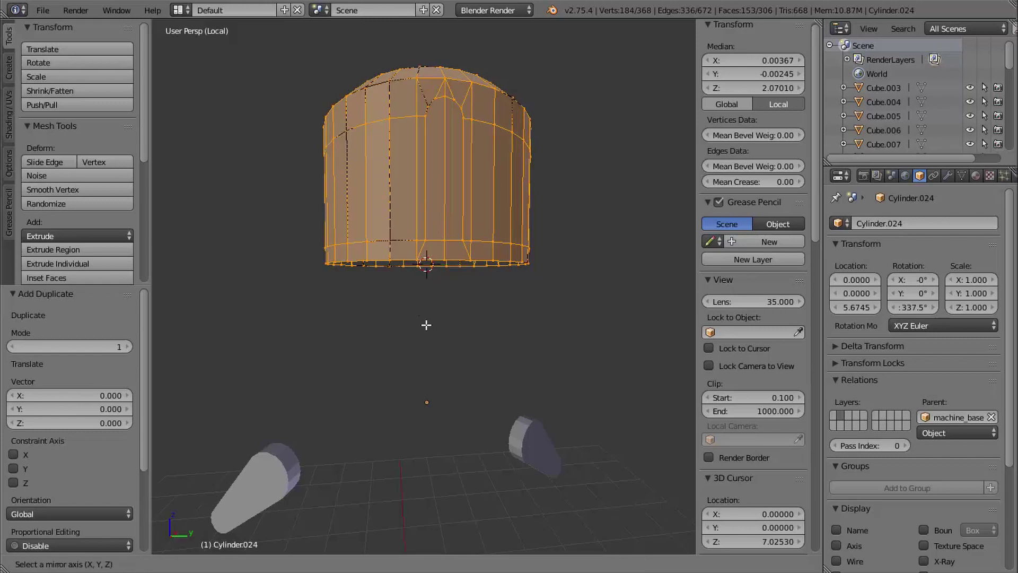
pyautogui.press('z')
pyautogui.press('Return')
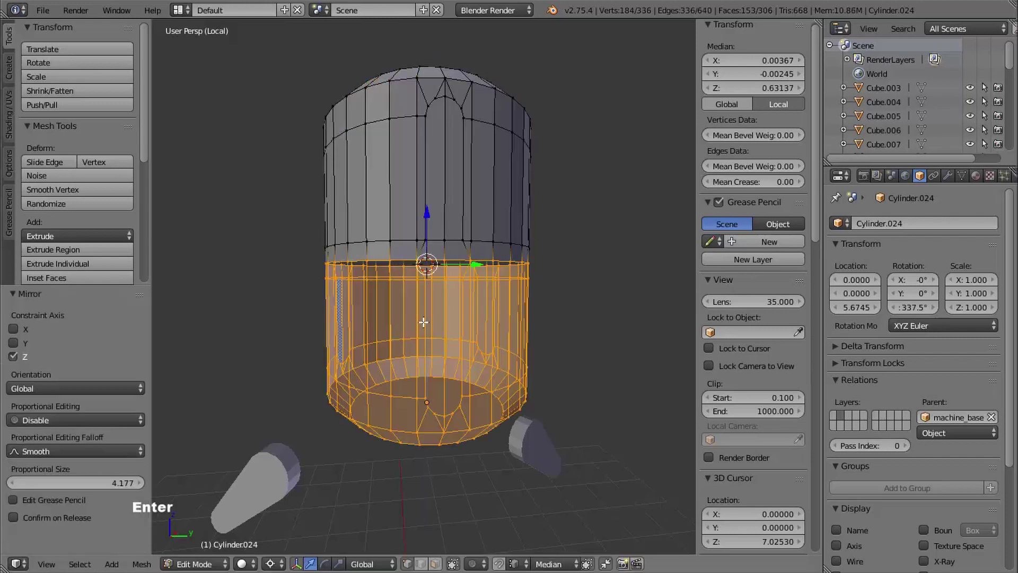
pyautogui.keyDown('shift'); pyautogui.moveTo(429, 354); pyautogui.dragTo(308, 291, button='middle'); pyautogui.keyUp('shift')
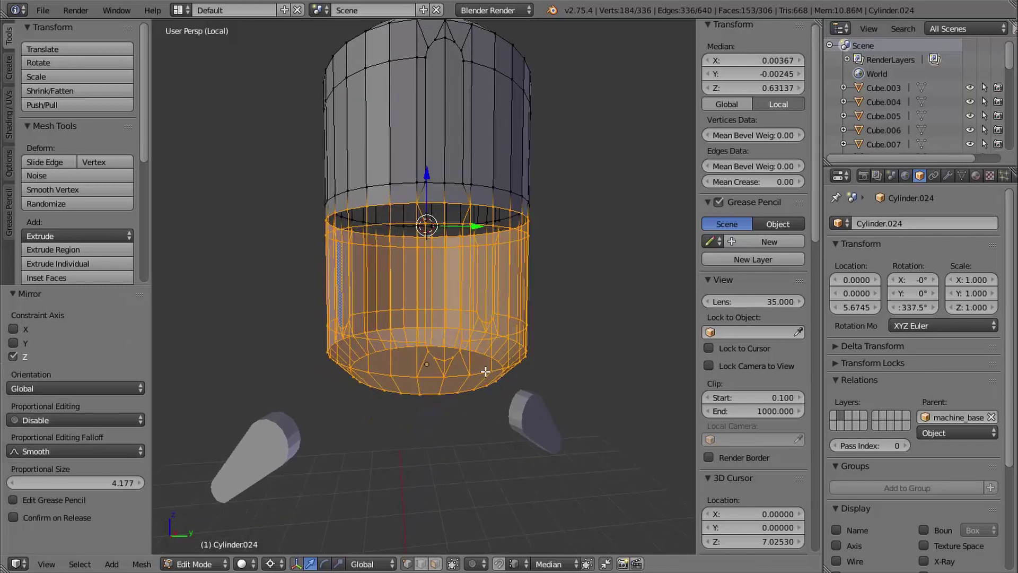
pyautogui.moveTo(485, 370); pyautogui.dragTo(485, 165, button='middle')
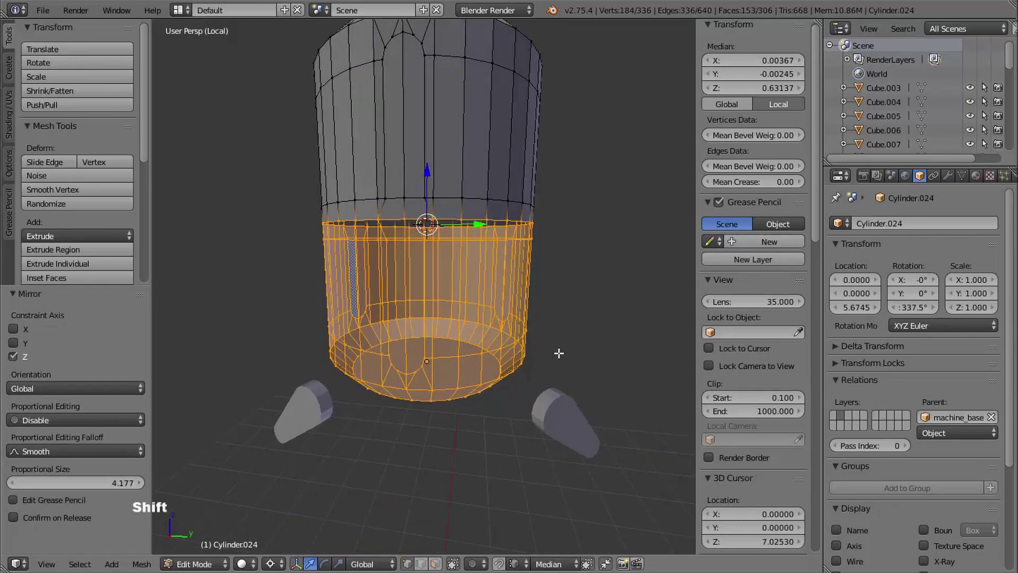
pyautogui.keyDown('shift'); pyautogui.moveTo(559, 353); pyautogui.dragTo(562, 329, button='middle'); pyautogui.keyUp('shift')
pyautogui.keyDown('shift'); pyautogui.moveTo(462, 278); pyautogui.dragTo(460, 328, button='middle'); pyautogui.keyUp('shift')
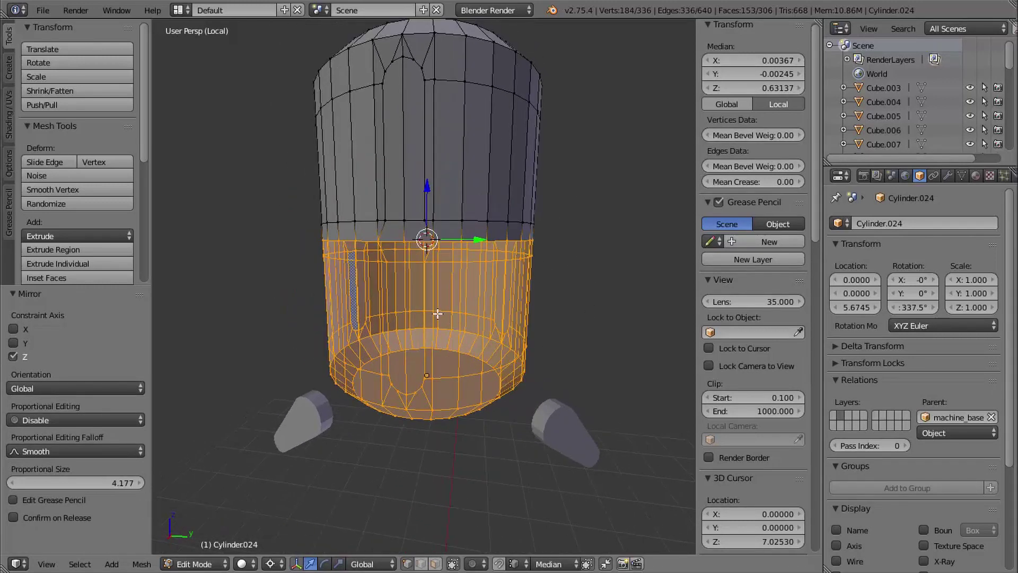
# Step: Flip the normals of the mirrored lower half
pyautogui.hotkey('ctrl', 'f')
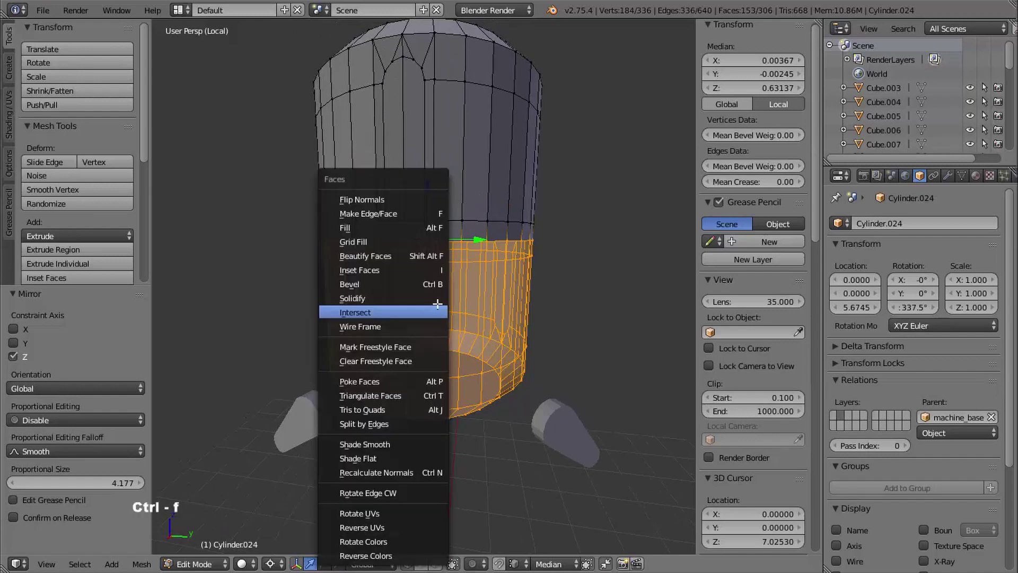
pyautogui.click(387, 199)
pyautogui.moveTo(449, 297)
pyautogui.keyDown('shift'); pyautogui.mouseDown(button='middle')
pyautogui.moveTo(445, 274)
pyautogui.moveTo(467, 294)
pyautogui.mouseUp(button='middle'); pyautogui.keyUp('shift')
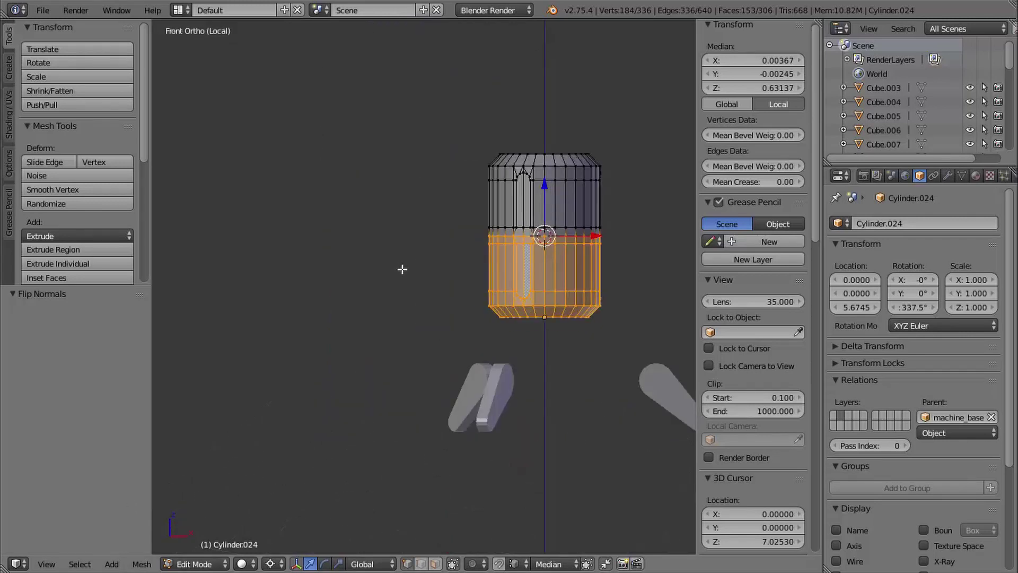
# Step: In face selection with wireframe display from the front, select the two face rows around the cylinder's middle, front and back, and return to solid display
pyautogui.press('z')
pyautogui.moveTo(418, 287)
pyautogui.keyDown('shift'); pyautogui.mouseDown(button='middle')
pyautogui.moveTo(387, 319)
pyautogui.moveTo(421, 279)
pyautogui.moveTo(409, 297)
pyautogui.mouseUp(button='middle'); pyautogui.keyUp('shift')
pyautogui.hotkey('ctrl', 'Tab')
pyautogui.click(386, 296)
pyautogui.press('a')
pyautogui.keyDown('ctrl'); pyautogui.moveTo(408, 297); pyautogui.dragTo(273, 248, button='middle'); pyautogui.keyUp('ctrl')
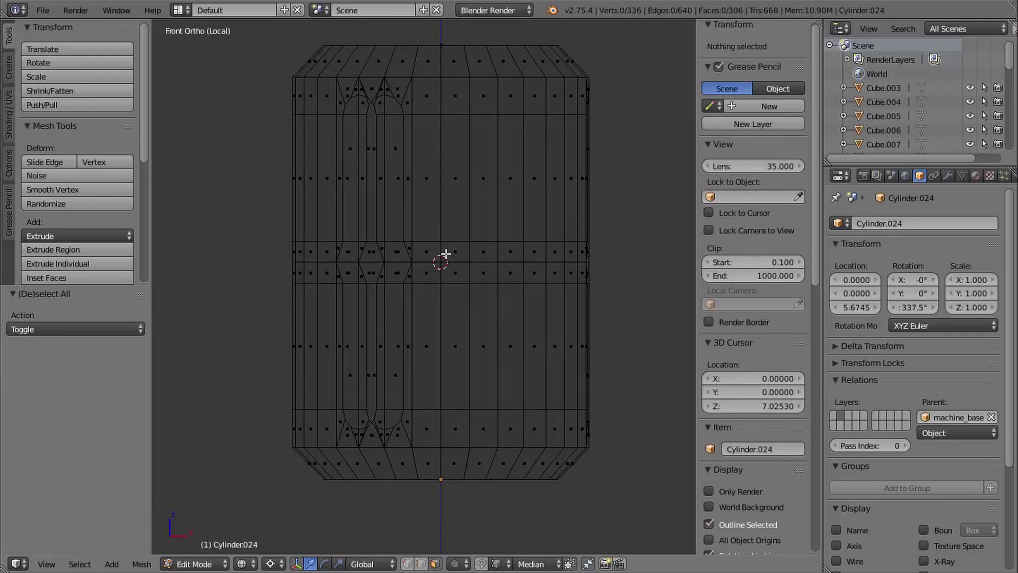
pyautogui.press('b')
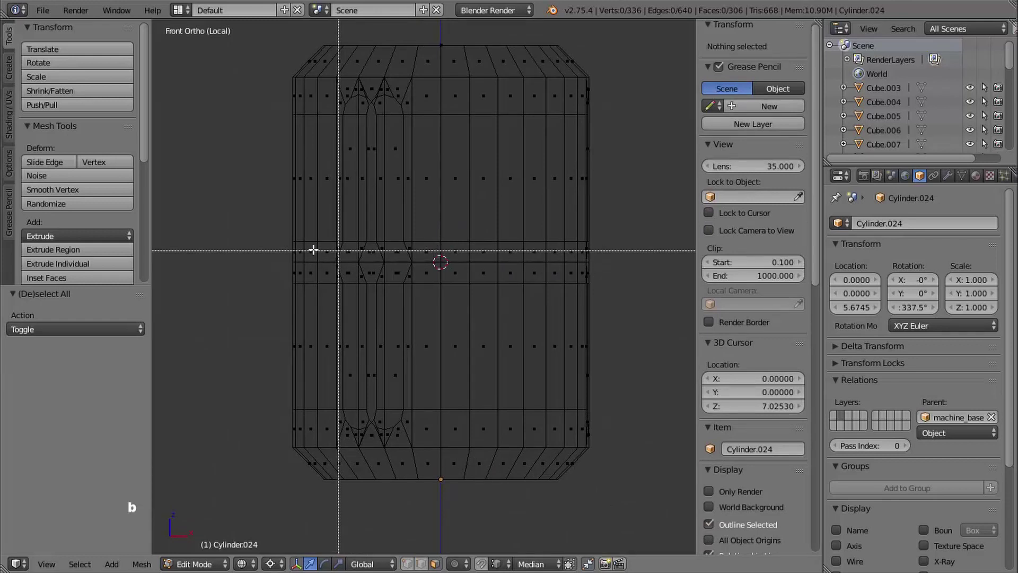
pyautogui.moveTo(276, 244); pyautogui.dragTo(538, 293)
pyautogui.moveTo(538, 293)
pyautogui.mouseDown(button='middle')
pyautogui.moveTo(580, 254)
pyautogui.moveTo(522, 234)
pyautogui.moveTo(514, 260)
pyautogui.mouseUp(button='middle')
pyautogui.press('z')
# Step: Add the upper and lower arched panel faces on all three sides of the cylinder to the middle band selection
pyautogui.keyDown('shift'); pyautogui.rightClick(414, 209); pyautogui.keyUp('shift')
pyautogui.keyDown('shift'); pyautogui.rightClick(429, 204); pyautogui.keyUp('shift')
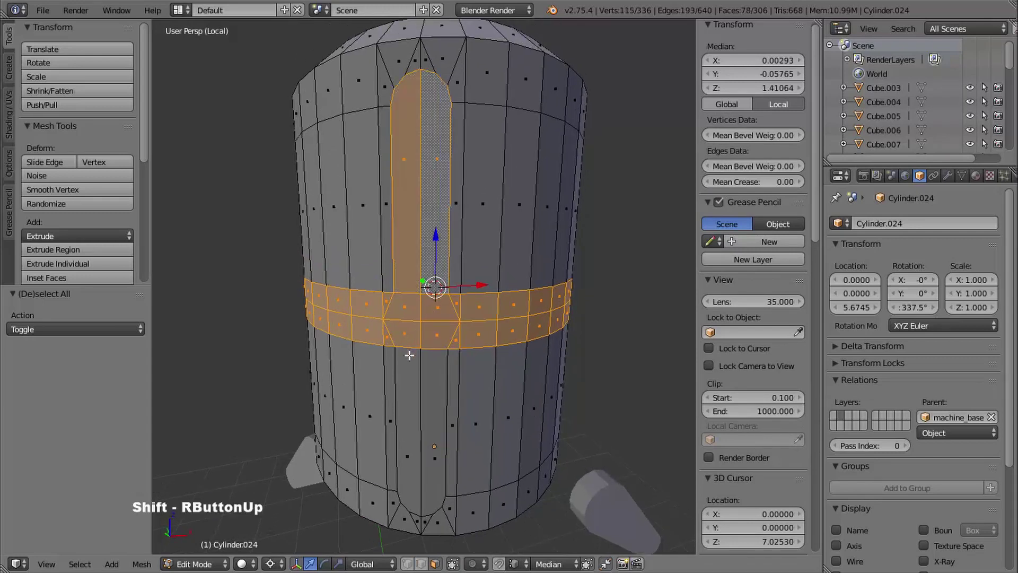
pyautogui.keyDown('shift'); pyautogui.rightClick(409, 354); pyautogui.keyUp('shift')
pyautogui.keyDown('shift'); pyautogui.rightClick(426, 363); pyautogui.keyUp('shift')
pyautogui.moveTo(426, 364); pyautogui.dragTo(429, 234, button='middle')
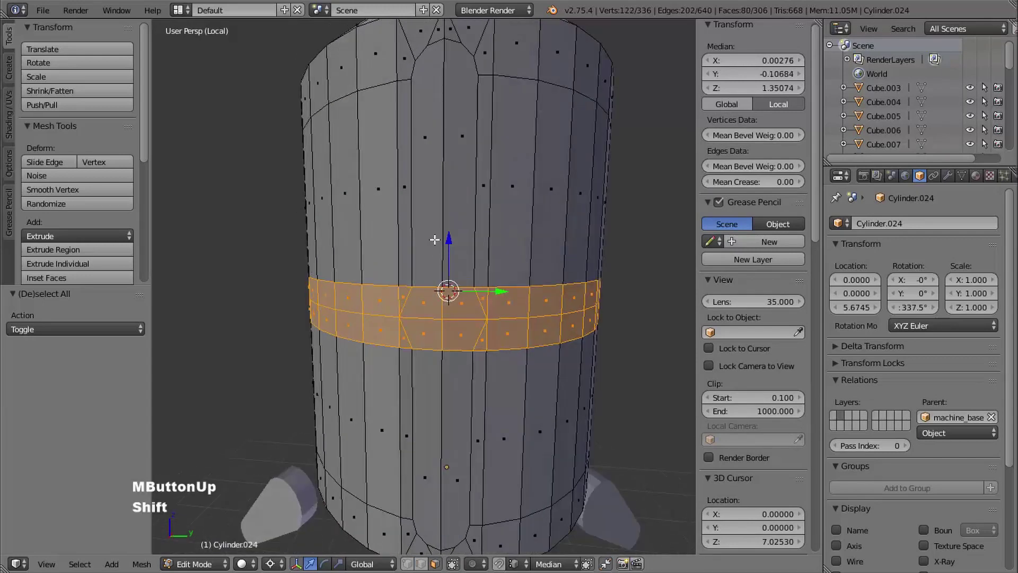
pyautogui.keyDown('shift'); pyautogui.rightClick(427, 223); pyautogui.keyUp('shift')
pyautogui.keyDown('shift'); pyautogui.rightClick(459, 202); pyautogui.keyUp('shift')
pyautogui.keyDown('shift'); pyautogui.rightClick(432, 380); pyautogui.keyUp('shift')
pyautogui.keyDown('shift'); pyautogui.rightClick(462, 375); pyautogui.keyUp('shift')
pyautogui.moveTo(463, 375); pyautogui.dragTo(448, 275, button='middle')
pyautogui.moveTo(448, 276); pyautogui.dragTo(437, 200, button='middle')
pyautogui.keyDown('shift'); pyautogui.rightClick(437, 200); pyautogui.keyUp('shift')
pyautogui.keyDown('shift'); pyautogui.rightClick(437, 200); pyautogui.keyUp('shift')
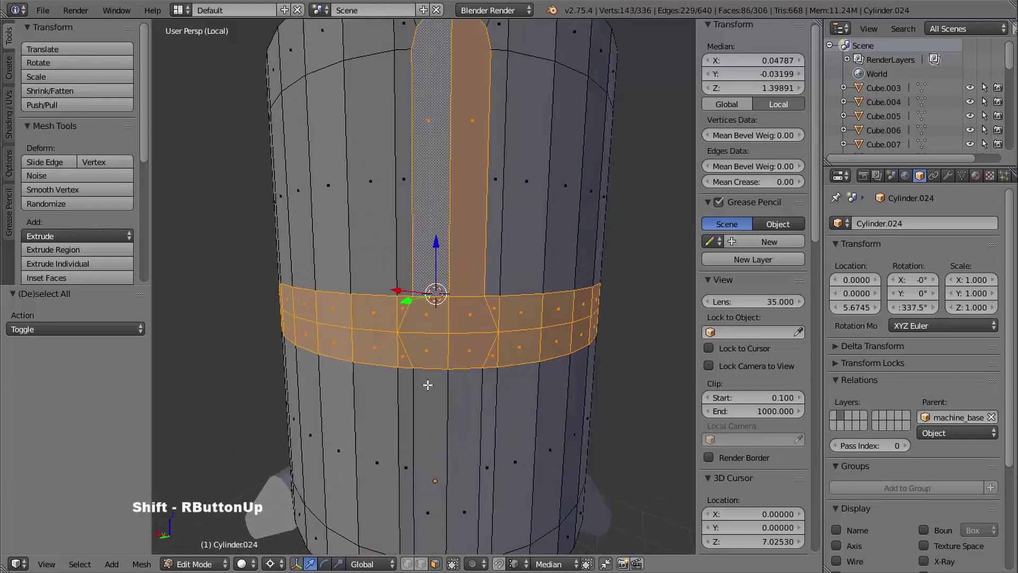
pyautogui.keyDown('shift'); pyautogui.rightClick(428, 385); pyautogui.keyUp('shift')
pyautogui.keyDown('shift'); pyautogui.rightClick(461, 386); pyautogui.keyUp('shift')
pyautogui.keyDown('ctrl'); pyautogui.moveTo(462, 387); pyautogui.dragTo(515, 350, button='middle'); pyautogui.keyUp('ctrl')
pyautogui.moveTo(514, 350); pyautogui.dragTo(525, 334, button='middle')
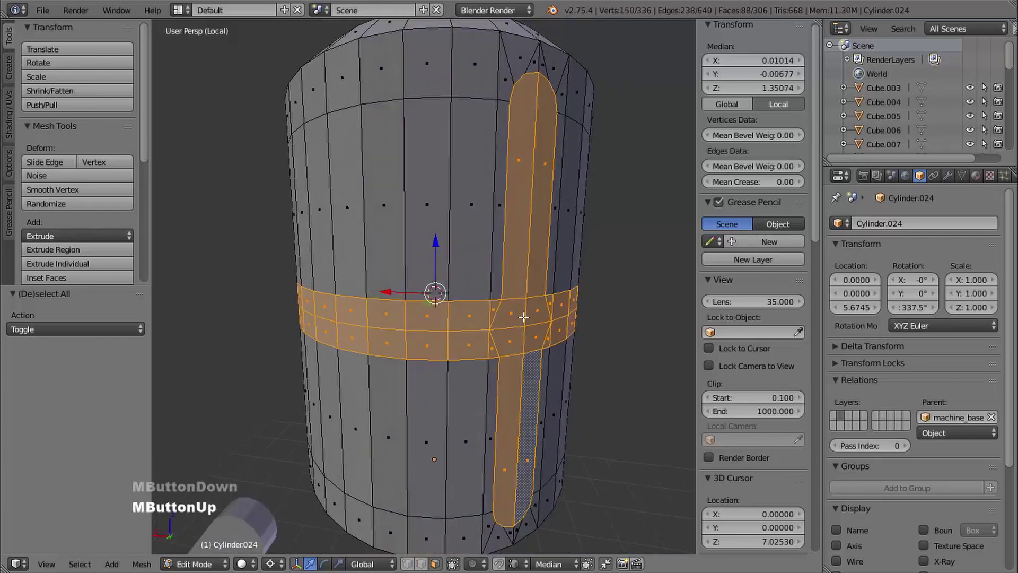
# Step: Extrude the selected band and panel faces inward along their vertex normals by about 0.076
pyautogui.hotkey('alt', 'e')
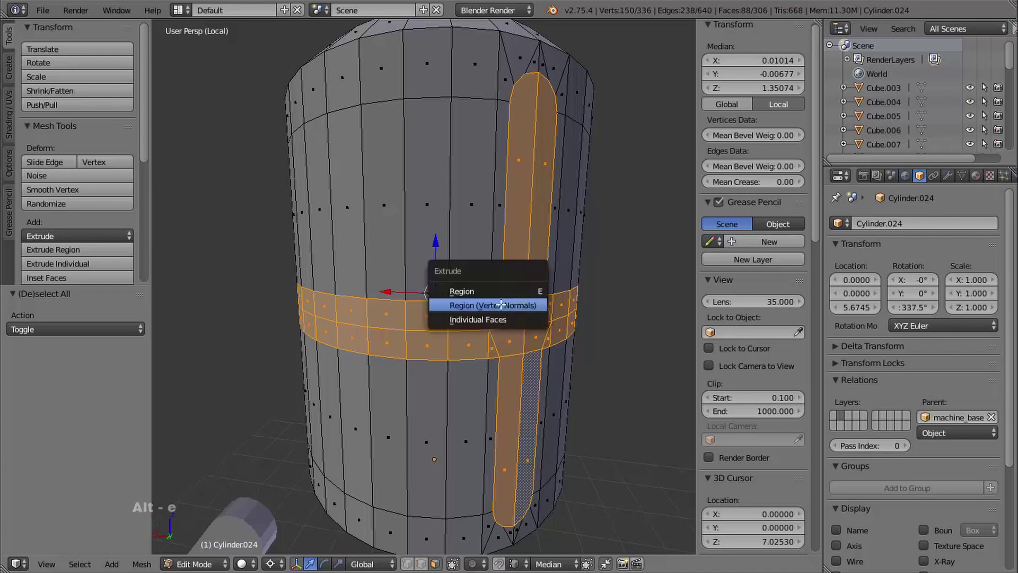
pyautogui.click(501, 306)
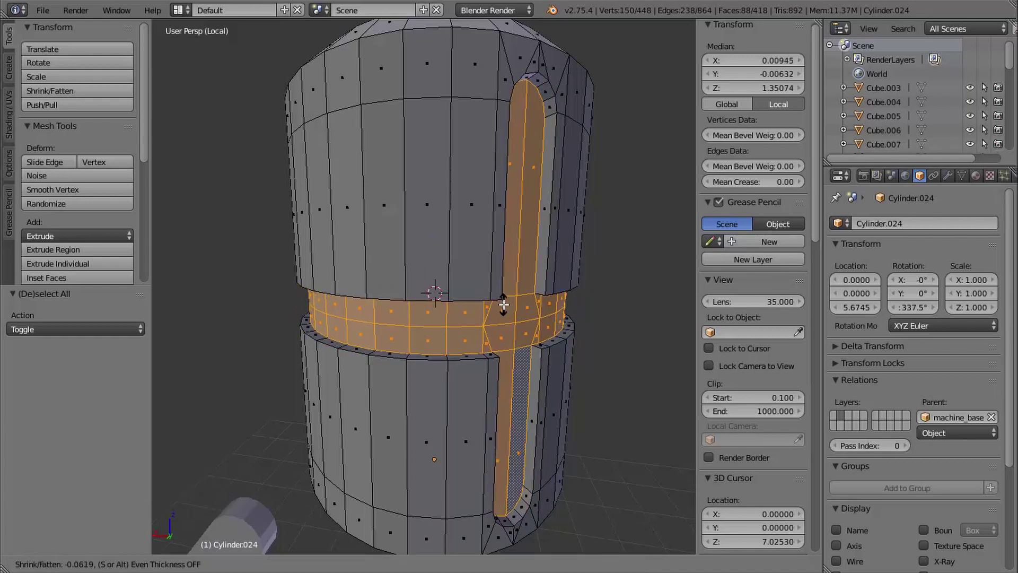
pyautogui.press('shift')
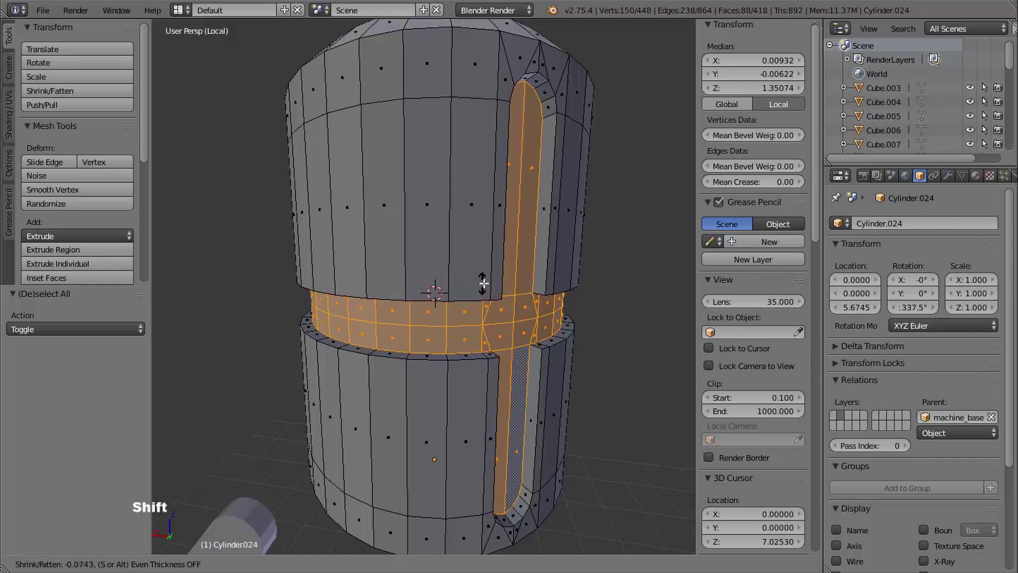
pyautogui.click(482, 282)
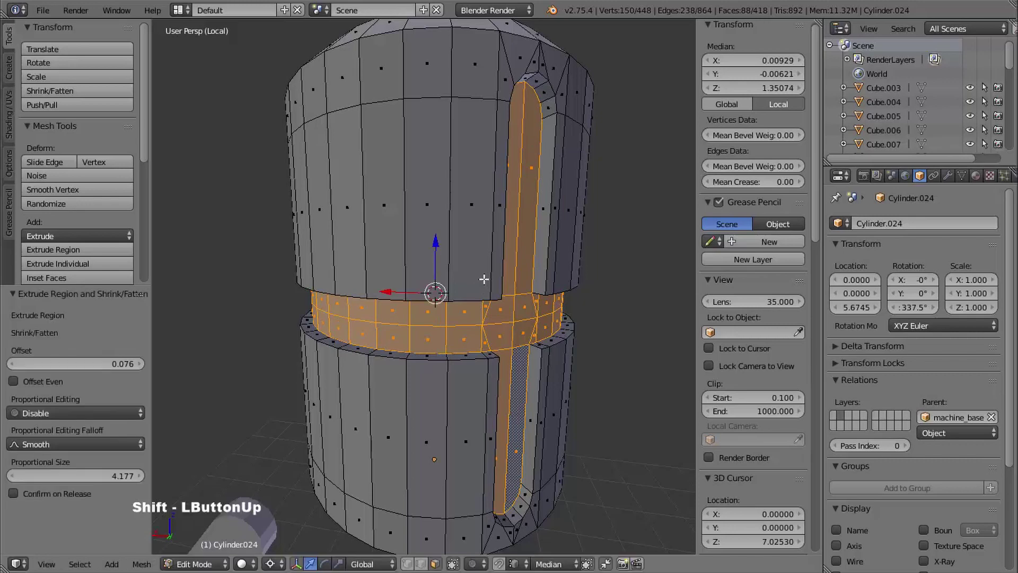
# Step: In edge selection, select the outer edge loops around one recessed panel and along the adjoining upper and lower band rims
pyautogui.keyDown('shift'); pyautogui.moveTo(504, 297); pyautogui.dragTo(455, 223, button='middle'); pyautogui.keyUp('shift')
pyautogui.hotkey('ctrl', 'Tab')
pyautogui.click(444, 222)
pyautogui.moveTo(455, 222); pyautogui.dragTo(467, 275, button='middle')
pyautogui.keyDown('ctrl'); pyautogui.moveTo(469, 281); pyautogui.dragTo(516, 400, button='middle'); pyautogui.keyUp('ctrl')
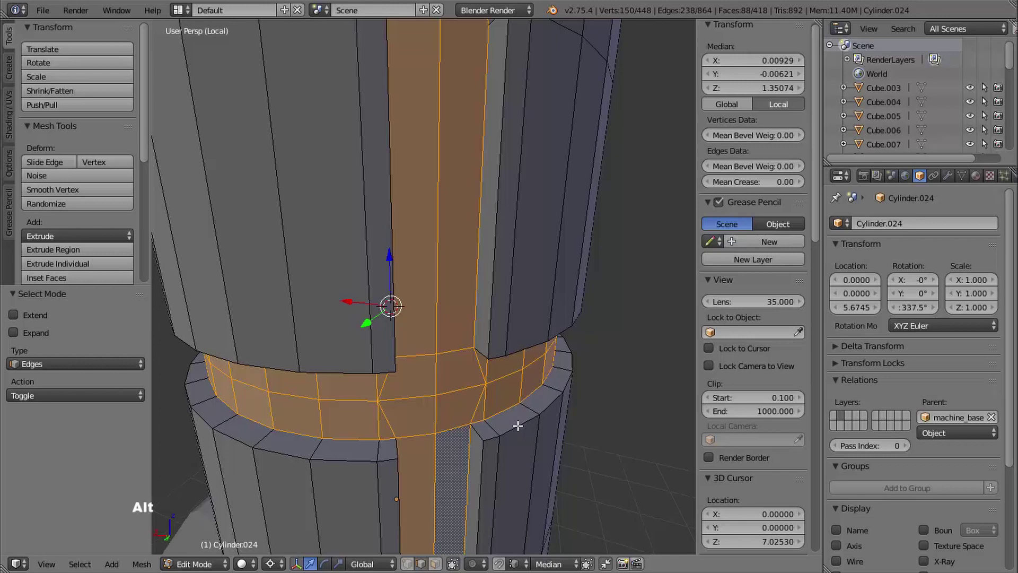
pyautogui.keyDown('alt'); pyautogui.rightClick(526, 425); pyautogui.keyUp('alt')
pyautogui.keyDown('shift'); pyautogui.moveTo(512, 404); pyautogui.dragTo(388, 331, button='middle'); pyautogui.keyUp('shift')
pyautogui.keyDown('shift'); pyautogui.moveTo(444, 382); pyautogui.dragTo(525, 367, button='middle'); pyautogui.keyUp('shift')
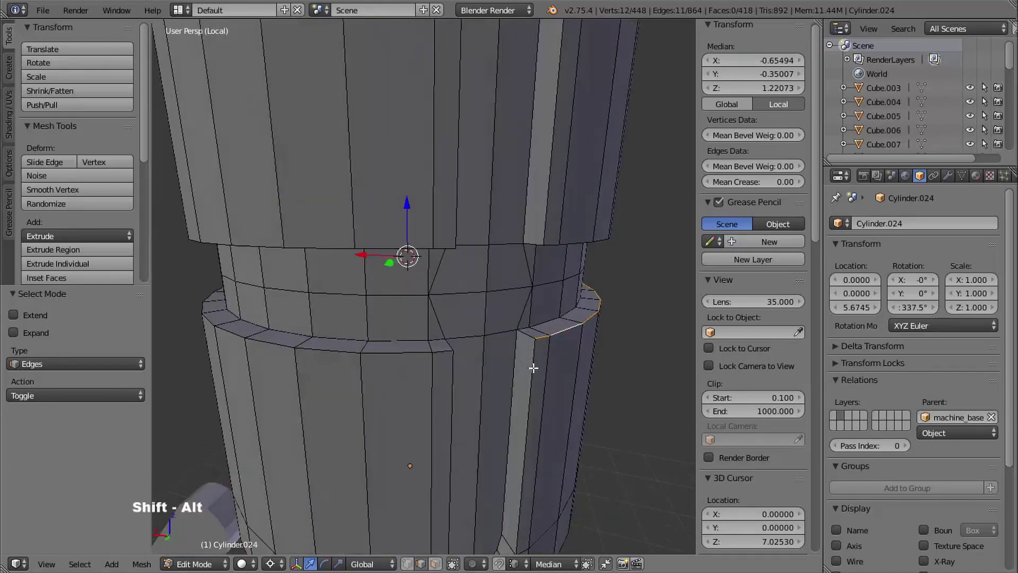
pyautogui.keyDown('alt'); pyautogui.keyDown('shift'); pyautogui.rightClick(533, 368); pyautogui.keyUp('shift'); pyautogui.keyUp('alt')
pyautogui.keyDown('alt'); pyautogui.keyDown('shift'); pyautogui.rightClick(546, 217); pyautogui.keyUp('shift'); pyautogui.keyUp('alt')
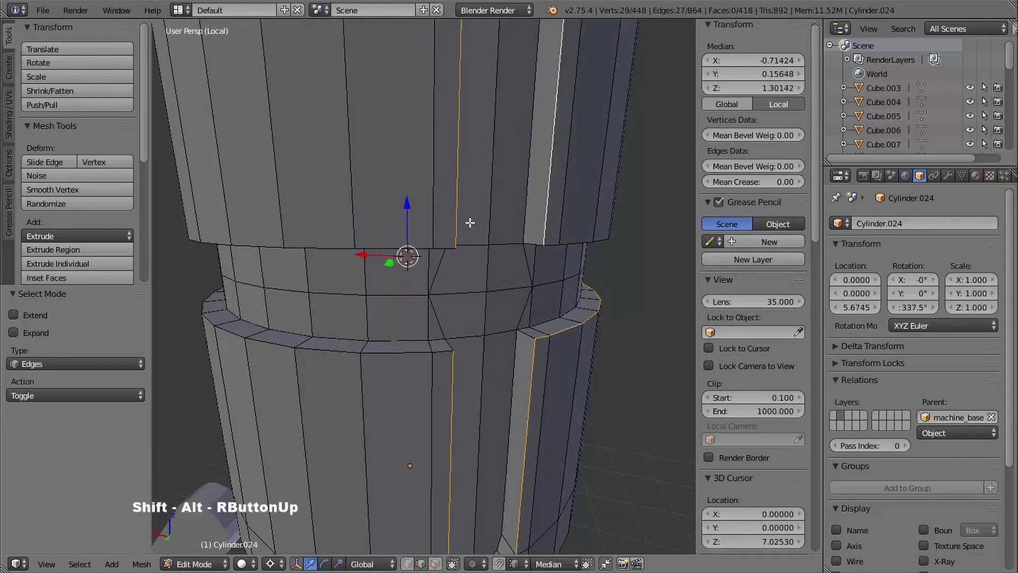
pyautogui.keyDown('alt'); pyautogui.keyDown('shift'); pyautogui.rightClick(402, 352); pyautogui.keyUp('shift'); pyautogui.keyUp('alt')
pyautogui.keyDown('alt'); pyautogui.keyDown('shift'); pyautogui.rightClick(325, 246); pyautogui.keyUp('shift'); pyautogui.keyUp('alt')
# Step: Extend the selection with the outer edge loops of the remaining recessed panels and band rims
pyautogui.keyDown('shift'); pyautogui.moveTo(337, 323); pyautogui.dragTo(525, 333, button='middle'); pyautogui.keyUp('shift')
pyautogui.keyDown('ctrl'); pyautogui.moveTo(525, 333); pyautogui.dragTo(512, 354, button='middle'); pyautogui.keyUp('ctrl')
pyautogui.moveTo(512, 355); pyautogui.dragTo(511, 373, button='middle')
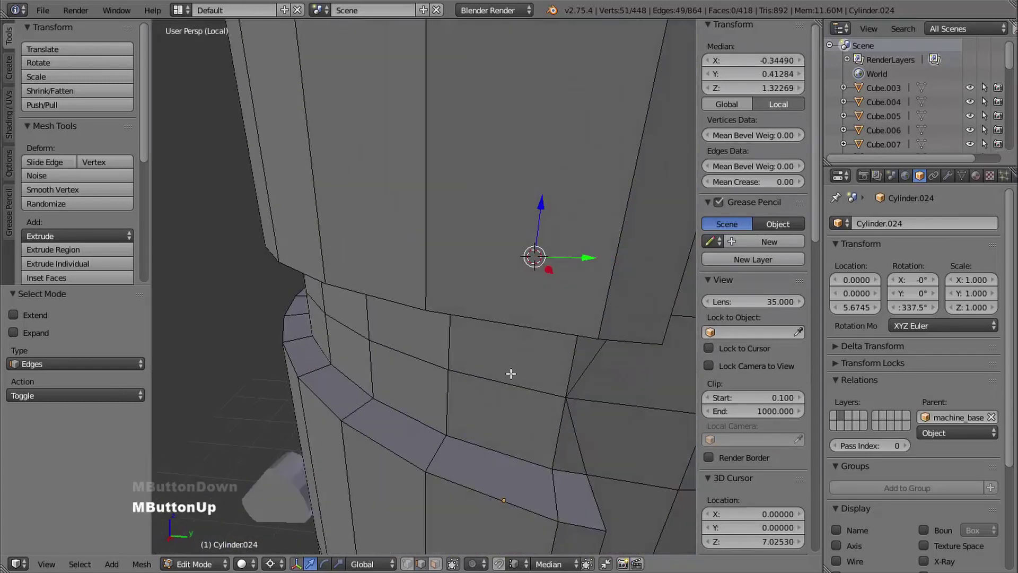
pyautogui.keyDown('alt'); pyautogui.keyDown('shift'); pyautogui.rightClick(544, 512); pyautogui.keyUp('shift'); pyautogui.keyUp('alt')
pyautogui.keyDown('alt'); pyautogui.keyDown('shift'); pyautogui.rightClick(554, 335); pyautogui.keyUp('shift'); pyautogui.keyUp('alt')
pyautogui.keyDown('alt'); pyautogui.keyDown('shift'); pyautogui.rightClick(671, 321); pyautogui.keyUp('shift'); pyautogui.keyUp('alt')
pyautogui.keyDown('alt'); pyautogui.keyDown('shift'); pyautogui.rightClick(604, 538); pyautogui.keyUp('shift'); pyautogui.keyUp('alt')
pyautogui.keyDown('ctrl'); pyautogui.moveTo(432, 374); pyautogui.dragTo(422, 389, button='middle'); pyautogui.keyUp('ctrl')
pyautogui.moveTo(422, 390); pyautogui.dragTo(509, 312, button='middle')
pyautogui.keyDown('alt'); pyautogui.keyDown('shift'); pyautogui.rightClick(347, 295); pyautogui.keyUp('shift'); pyautogui.keyUp('alt')
pyautogui.keyDown('alt'); pyautogui.keyDown('shift'); pyautogui.rightClick(460, 427); pyautogui.keyUp('shift'); pyautogui.keyUp('alt')
# Step: Bevel the selected groove edges by about 0.033 with one segment and disable Loop Slide
pyautogui.moveTo(530, 305); pyautogui.dragTo(673, 297, button='middle')
pyautogui.moveTo(552, 321); pyautogui.dragTo(593, 318, button='middle')
pyautogui.moveTo(594, 317); pyautogui.dragTo(513, 348, button='middle')
pyautogui.hotkey('ctrl', 'b')
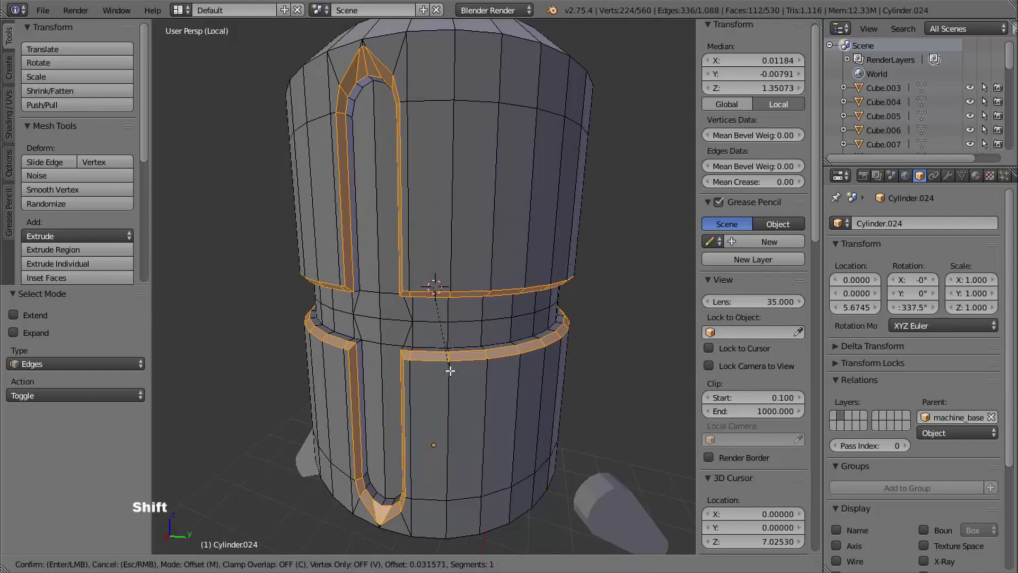
pyautogui.keyDown('shift'); pyautogui.click(452, 374); pyautogui.keyUp('shift')
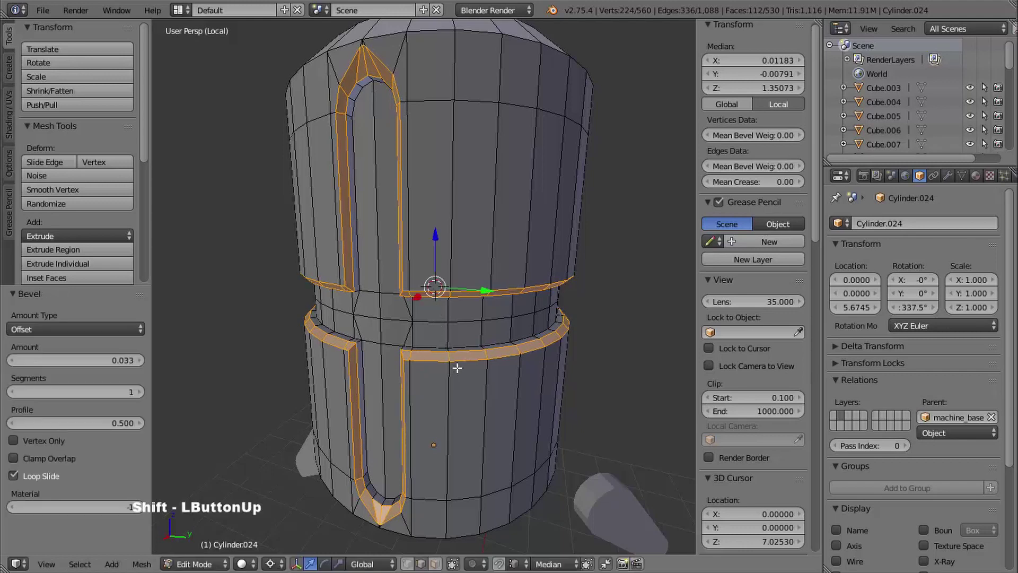
pyautogui.keyDown('shift'); pyautogui.moveTo(452, 373); pyautogui.dragTo(497, 291, button='middle'); pyautogui.keyUp('shift')
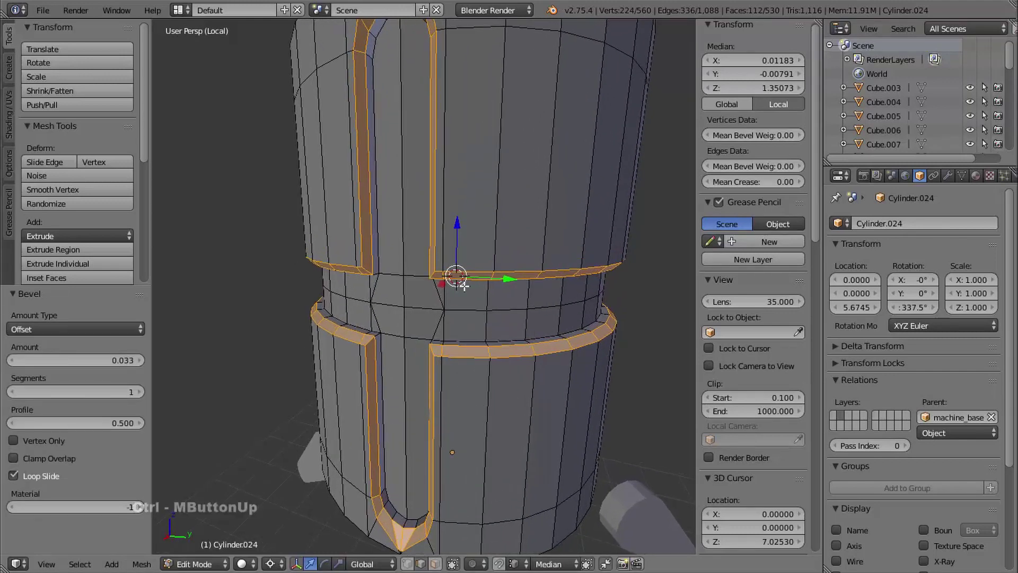
pyautogui.moveTo(518, 332); pyautogui.dragTo(531, 210, button='middle')
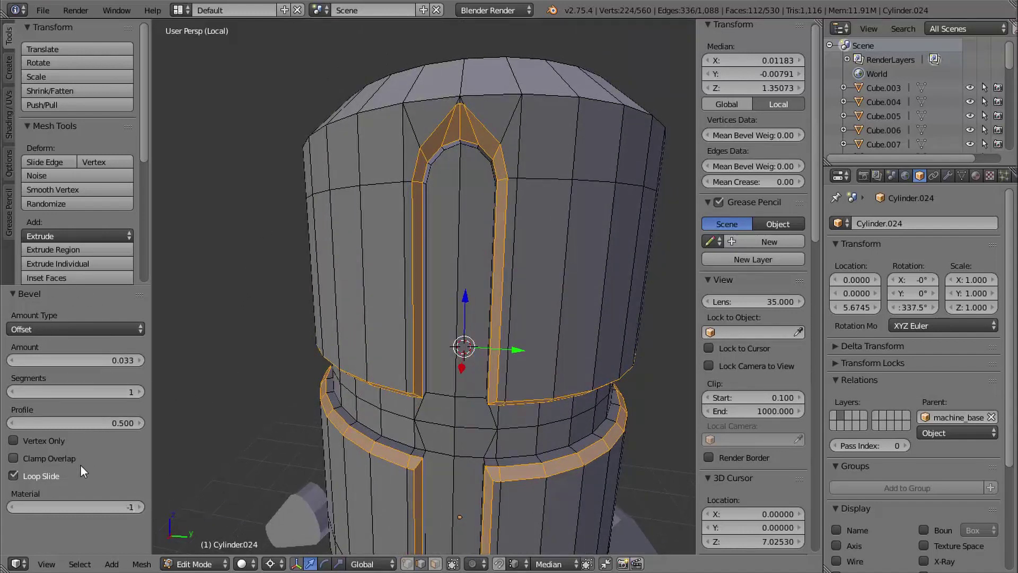
pyautogui.click(14, 473)
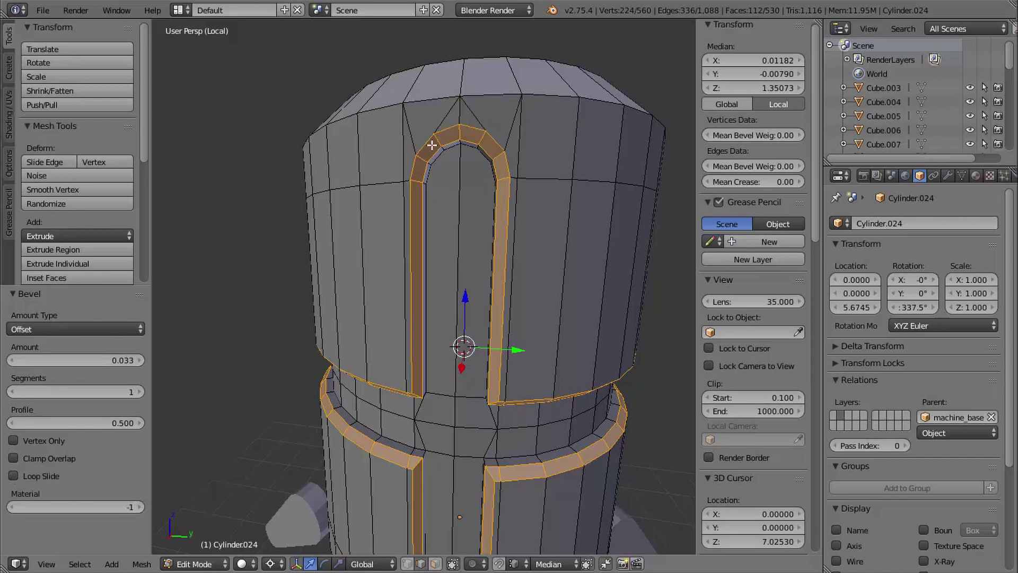
# Step: Return to Object Mode and apply smooth shading to the grooved cylinder body
pyautogui.keyDown('shift'); pyautogui.moveTo(480, 204); pyautogui.dragTo(570, 174, button='middle'); pyautogui.keyUp('shift')
pyautogui.press('Tab')
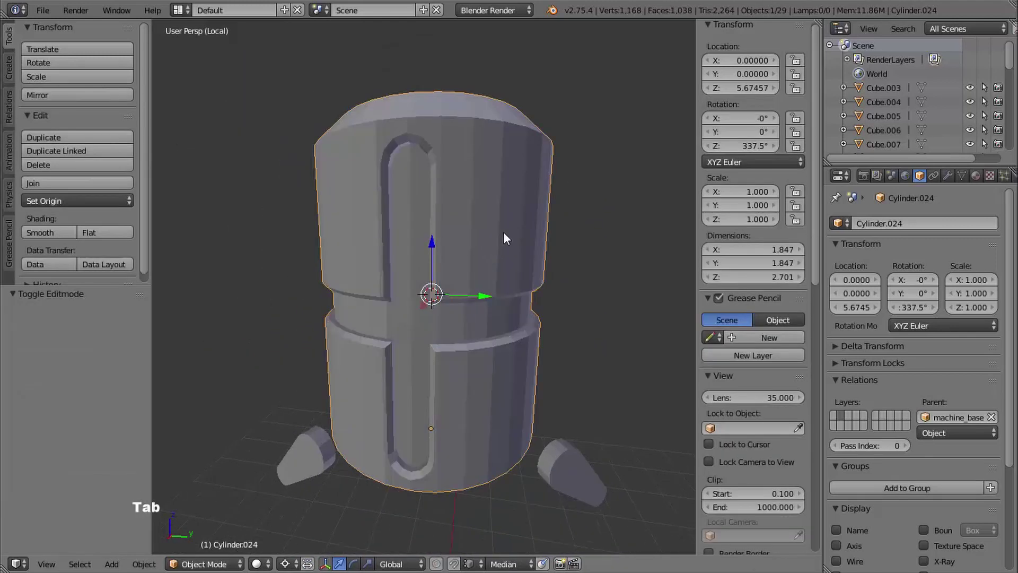
pyautogui.moveTo(504, 231); pyautogui.dragTo(536, 111, button='middle')
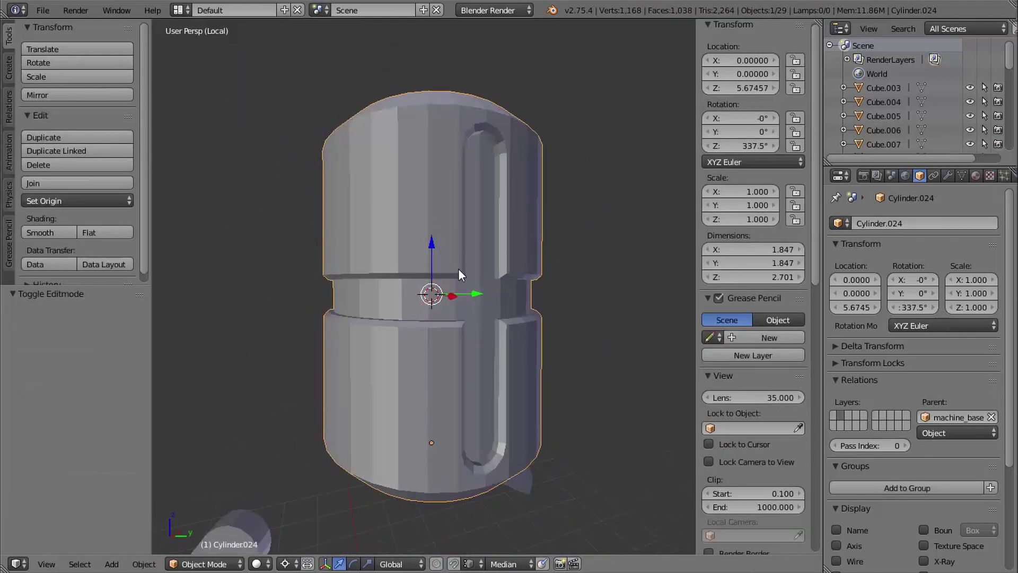
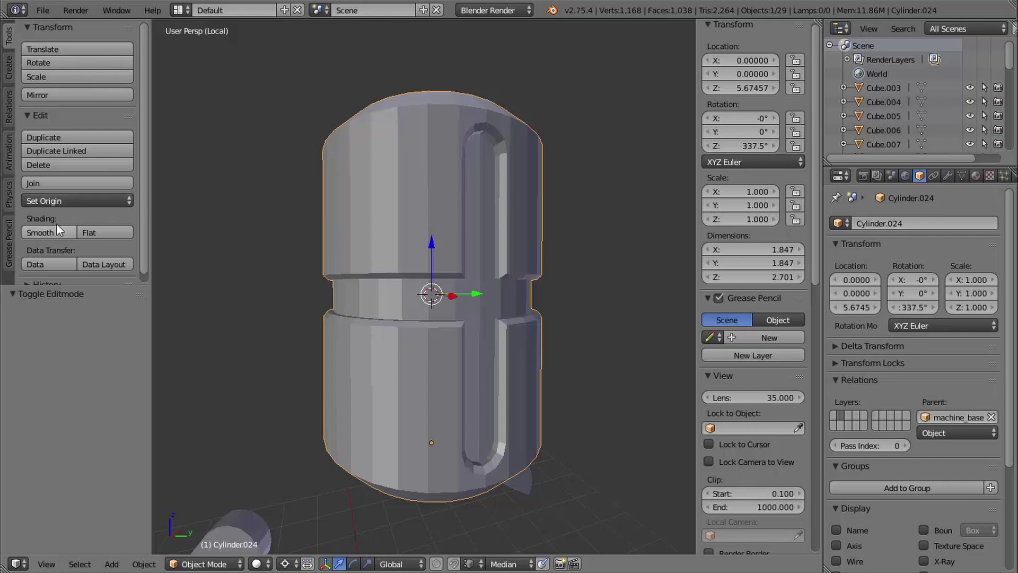
pyautogui.click(40, 233)
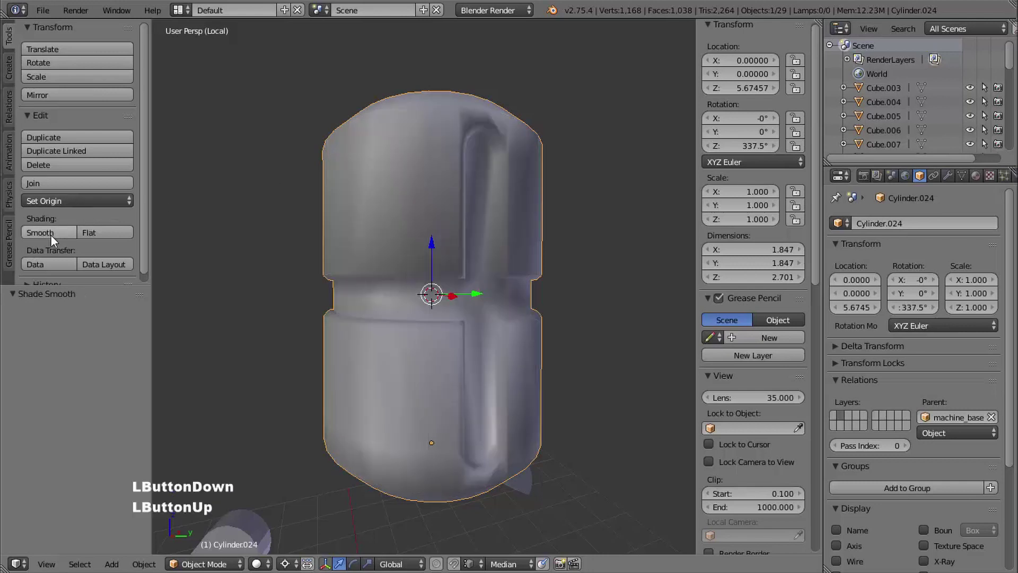
pyautogui.keyDown('shift'); pyautogui.moveTo(450, 189); pyautogui.dragTo(384, 191, button='middle'); pyautogui.keyUp('shift')
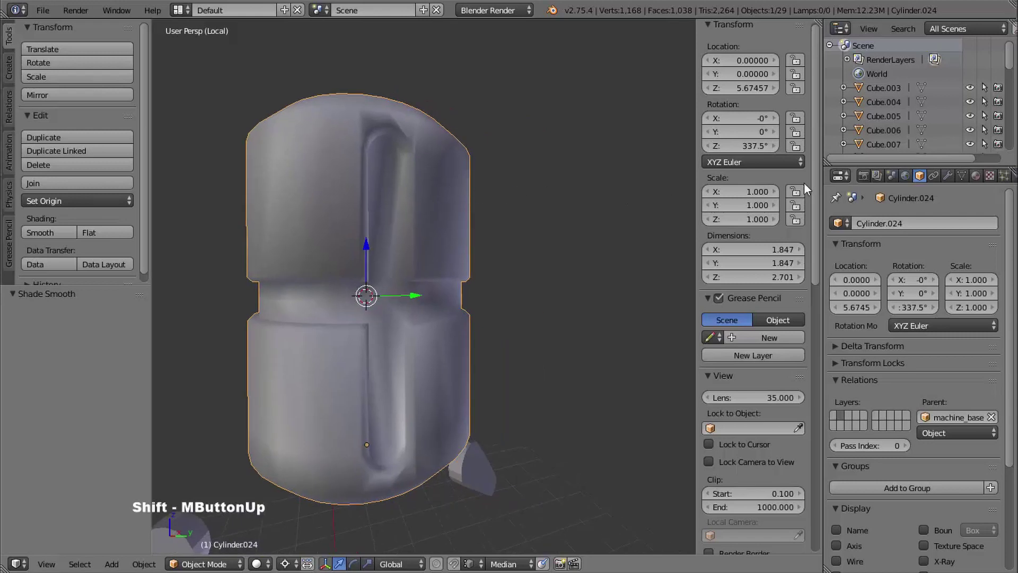
# Step: Enable Auto Smooth in the cylinder's mesh normals settings with an angle of 30°
pyautogui.click(960, 175)
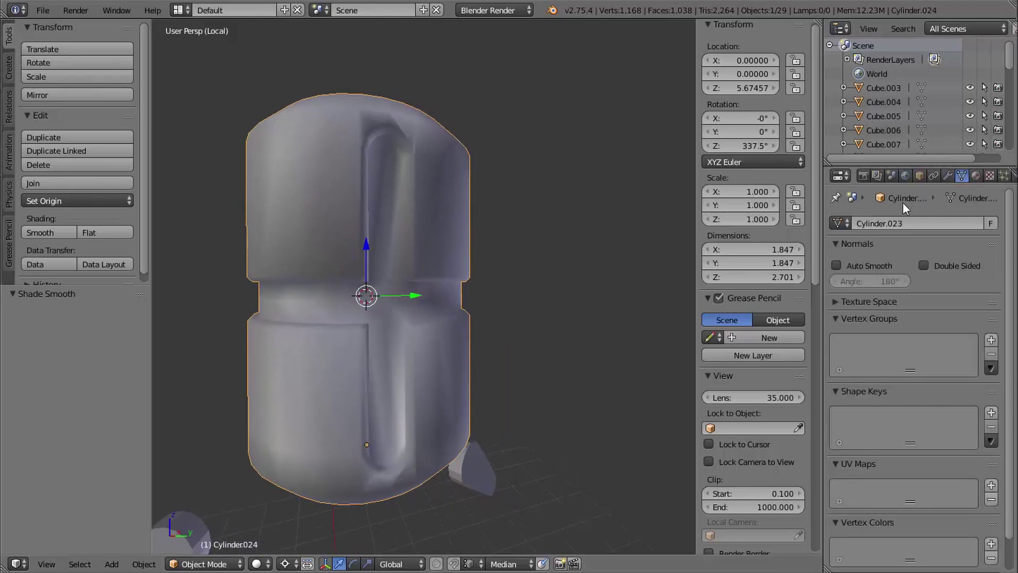
pyautogui.click(836, 264)
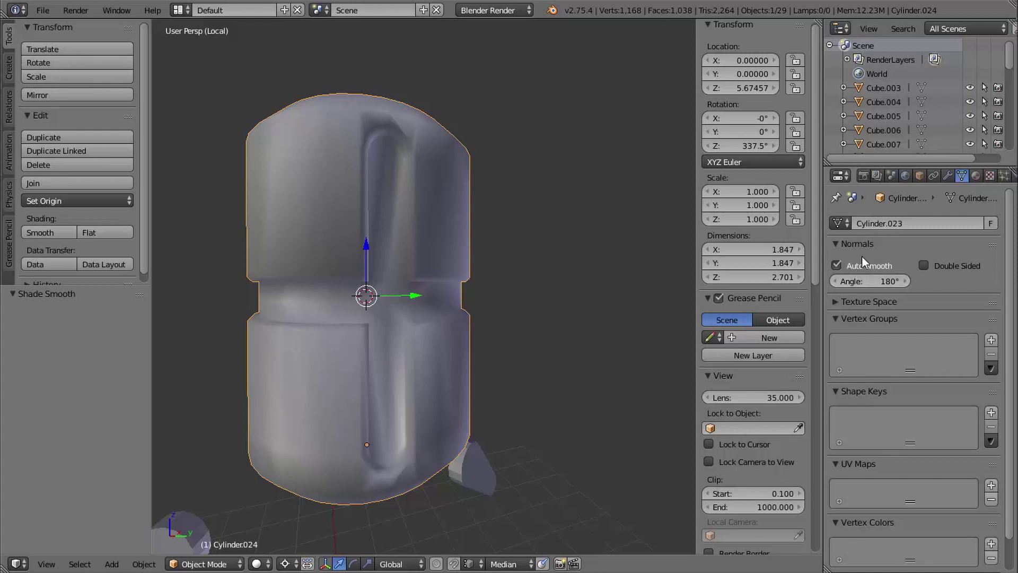
pyautogui.click(875, 281)
pyautogui.write('30')
pyautogui.press('Return')
# Step: Examine the smoothed shading along the middle band, the groove bevels and the arched end of a recessed panel
pyautogui.moveTo(537, 252)
pyautogui.keyDown('shift'); pyautogui.mouseDown(button='middle')
pyautogui.moveTo(548, 247)
pyautogui.moveTo(535, 264)
pyautogui.mouseUp(button='middle'); pyautogui.keyUp('shift')
pyautogui.moveTo(535, 264); pyautogui.dragTo(512, 282, button='middle')
pyautogui.keyDown('shift'); pyautogui.moveTo(512, 282); pyautogui.dragTo(514, 290, button='middle'); pyautogui.keyUp('shift')
pyautogui.keyDown('ctrl'); pyautogui.moveTo(514, 290); pyautogui.dragTo(555, 313, button='middle'); pyautogui.keyUp('ctrl')
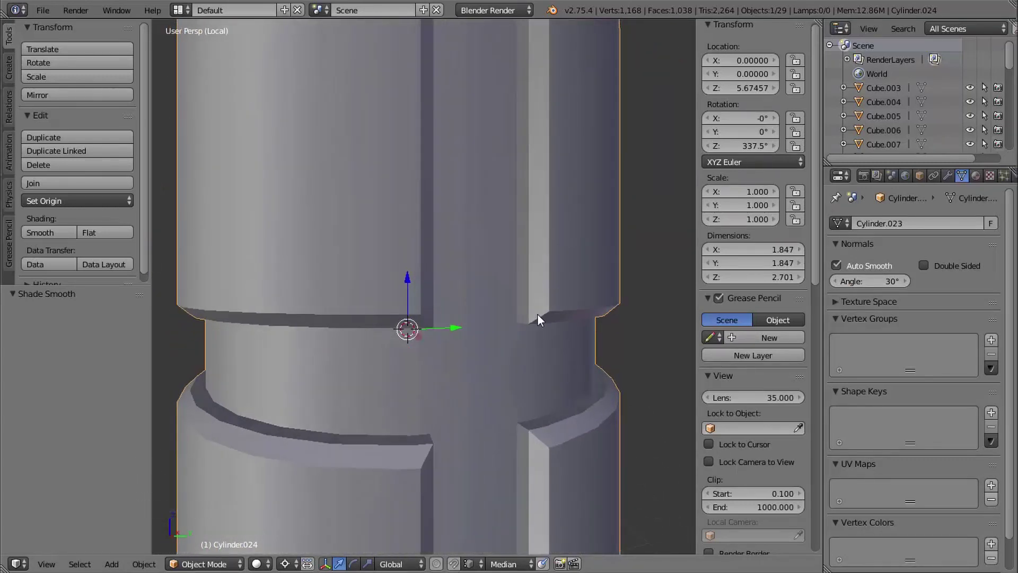
pyautogui.keyDown('shift'); pyautogui.moveTo(587, 407); pyautogui.dragTo(552, 366, button='middle'); pyautogui.keyUp('shift')
pyautogui.keyDown('ctrl'); pyautogui.moveTo(552, 366); pyautogui.dragTo(504, 355, button='middle'); pyautogui.keyUp('ctrl')
pyautogui.moveTo(504, 356); pyautogui.dragTo(477, 278, button='middle')
pyautogui.keyDown('shift'); pyautogui.moveTo(477, 278); pyautogui.dragTo(462, 235, button='middle'); pyautogui.keyUp('shift')
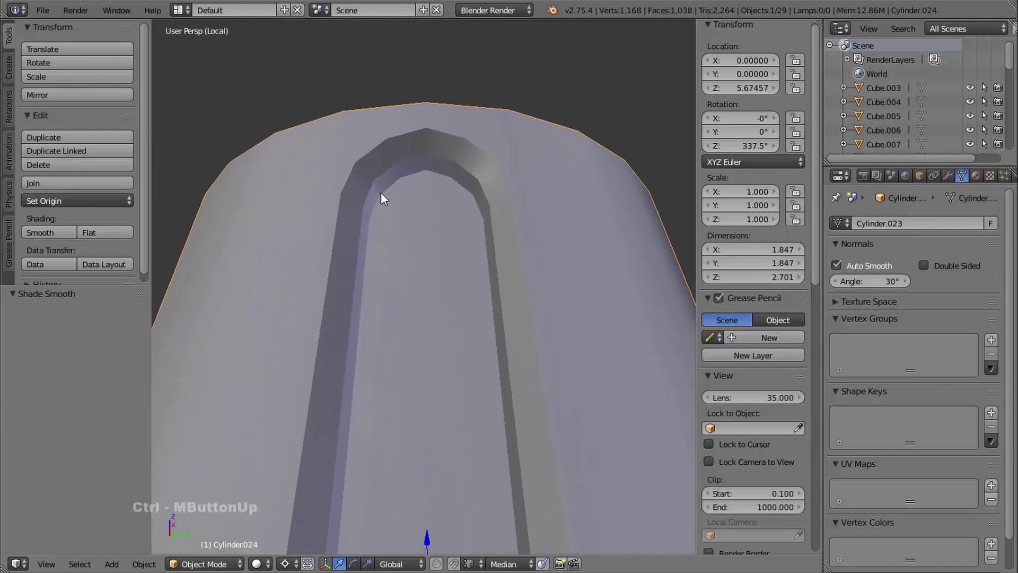
pyautogui.moveTo(428, 189); pyautogui.dragTo(427, 202, button='middle')
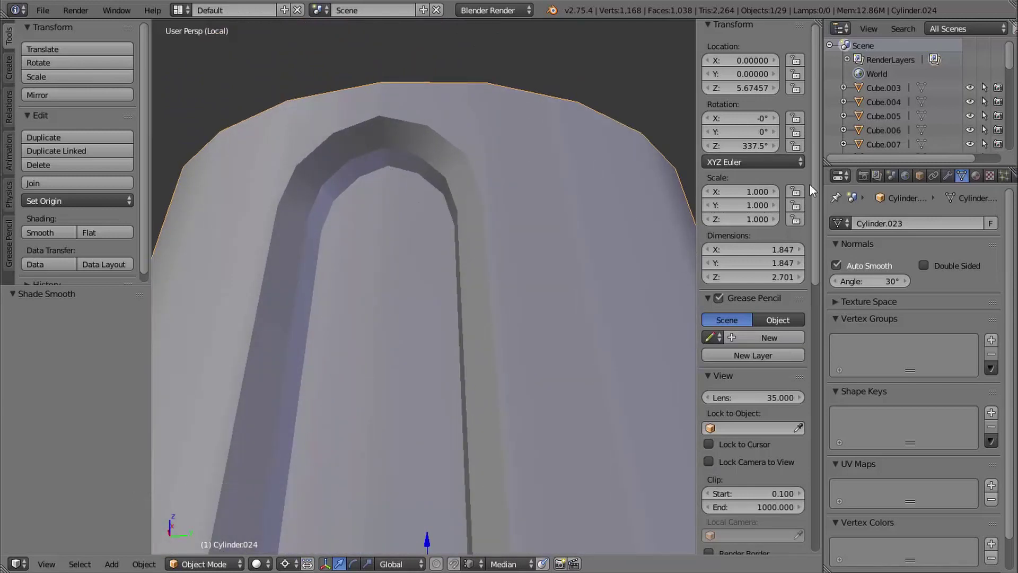
# Step: Set the cylinder's Auto Smooth angle to 35°
pyautogui.click(873, 279)
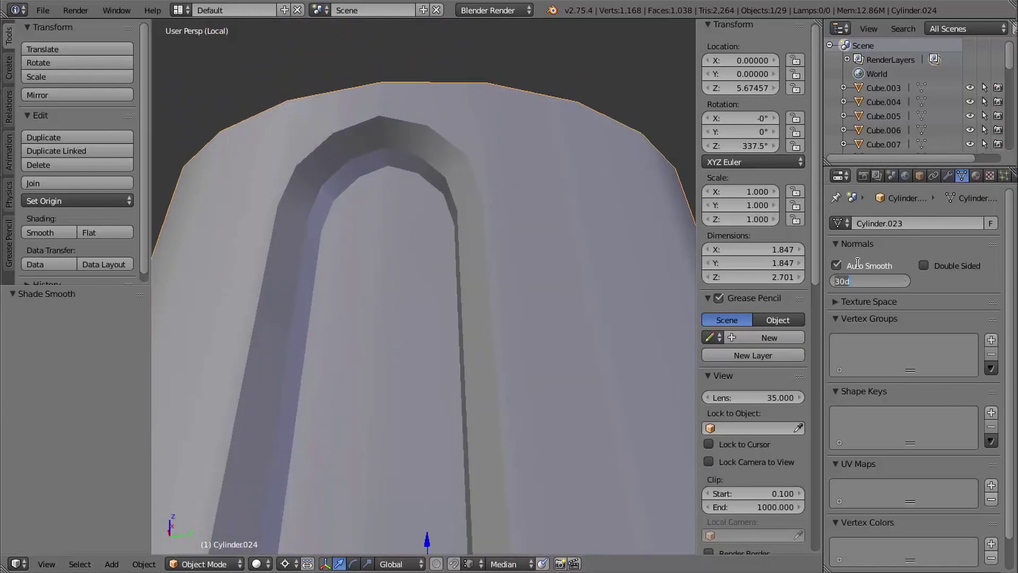
pyautogui.press('Return')
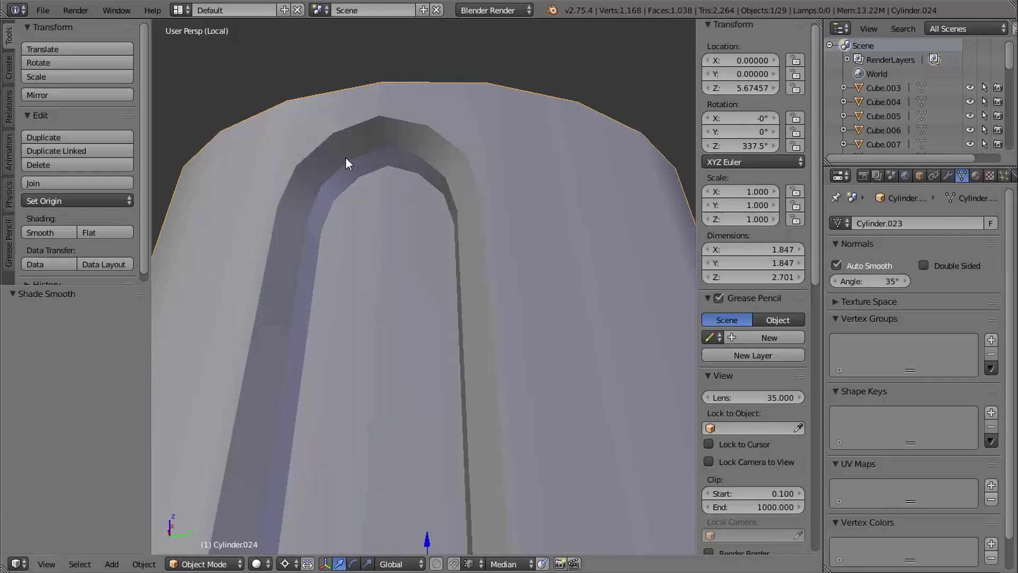
pyautogui.keyDown('ctrl'); pyautogui.moveTo(410, 209); pyautogui.dragTo(483, 192, button='middle'); pyautogui.keyUp('ctrl')
pyautogui.keyDown('ctrl'); pyautogui.moveTo(483, 192); pyautogui.dragTo(460, 324, button='middle'); pyautogui.keyUp('ctrl')
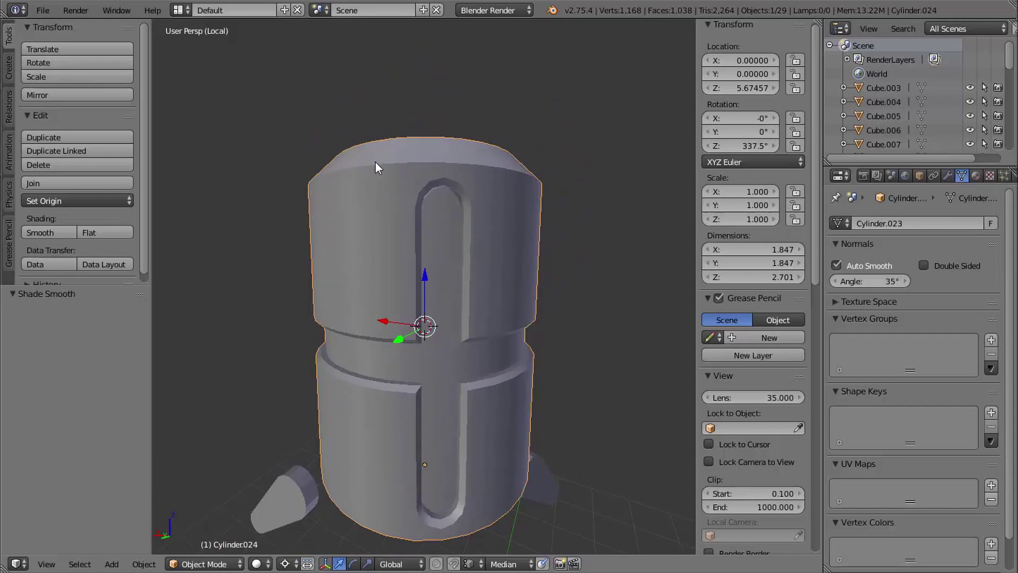
# Step: In Edit Mode, select the complete edge loop around the upper rim where the sloped cap meets the side wall
pyautogui.keyDown('shift'); pyautogui.moveTo(478, 256); pyautogui.dragTo(456, 216, button='middle'); pyautogui.keyUp('shift')
pyautogui.press('Tab')
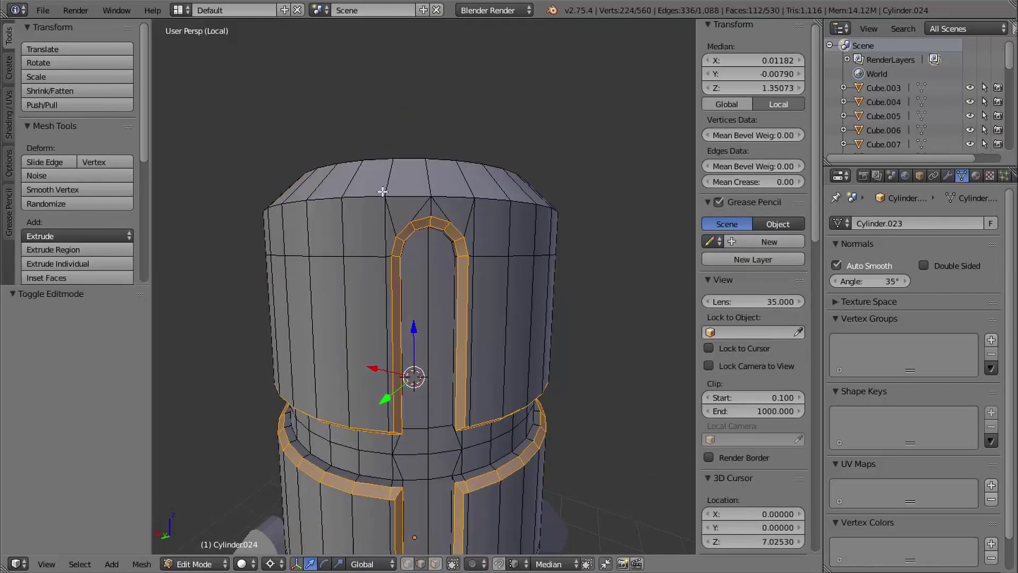
pyautogui.keyDown('alt'); pyautogui.rightClick(357, 197); pyautogui.keyUp('alt')
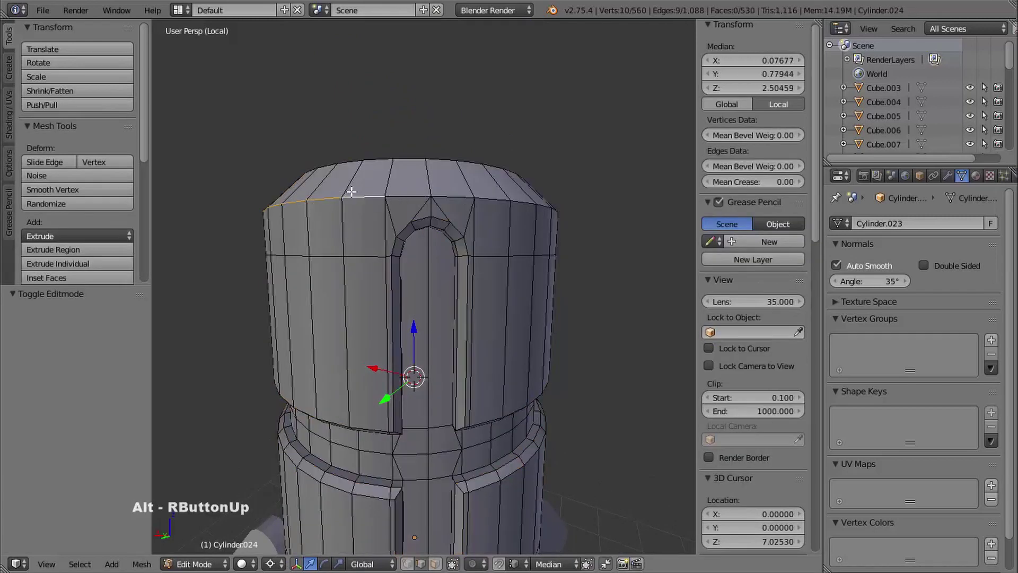
pyautogui.keyDown('shift'); pyautogui.moveTo(389, 233); pyautogui.dragTo(390, 215, button='middle'); pyautogui.keyUp('shift')
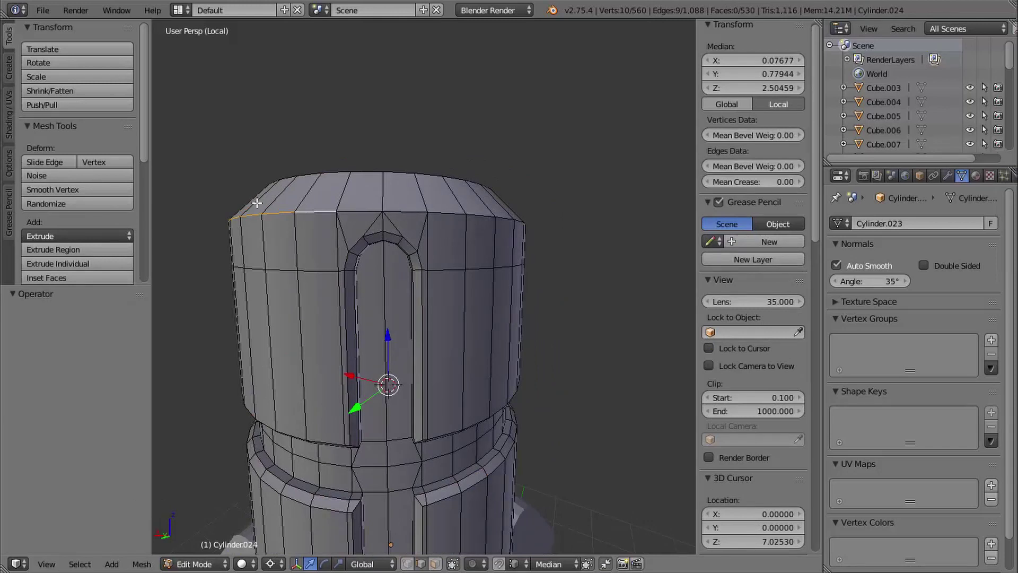
pyautogui.hotkey('shift', 'alt')
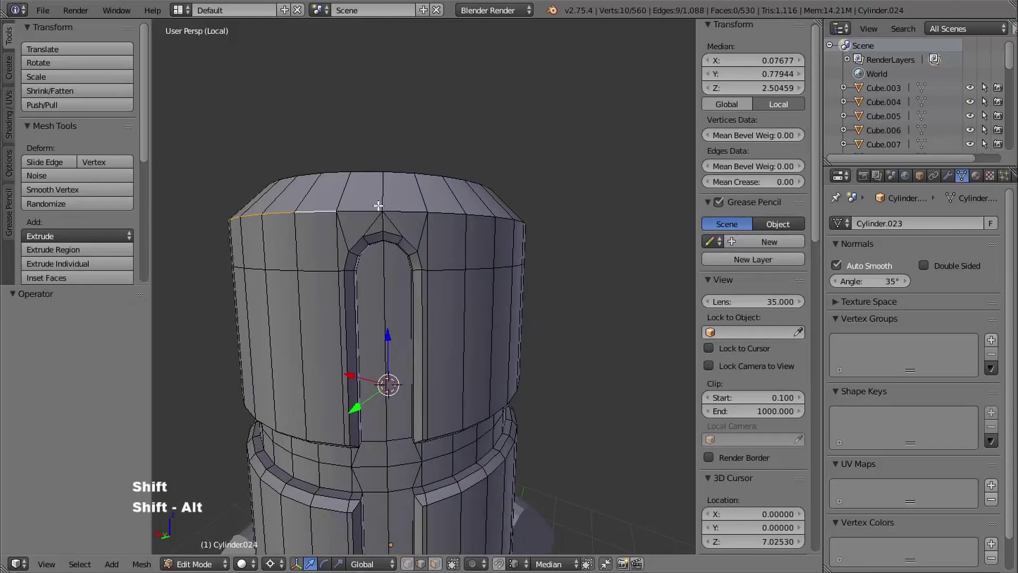
pyautogui.keyDown('alt'); pyautogui.keyDown('shift'); pyautogui.rightClick(359, 209); pyautogui.keyUp('shift'); pyautogui.keyUp('alt')
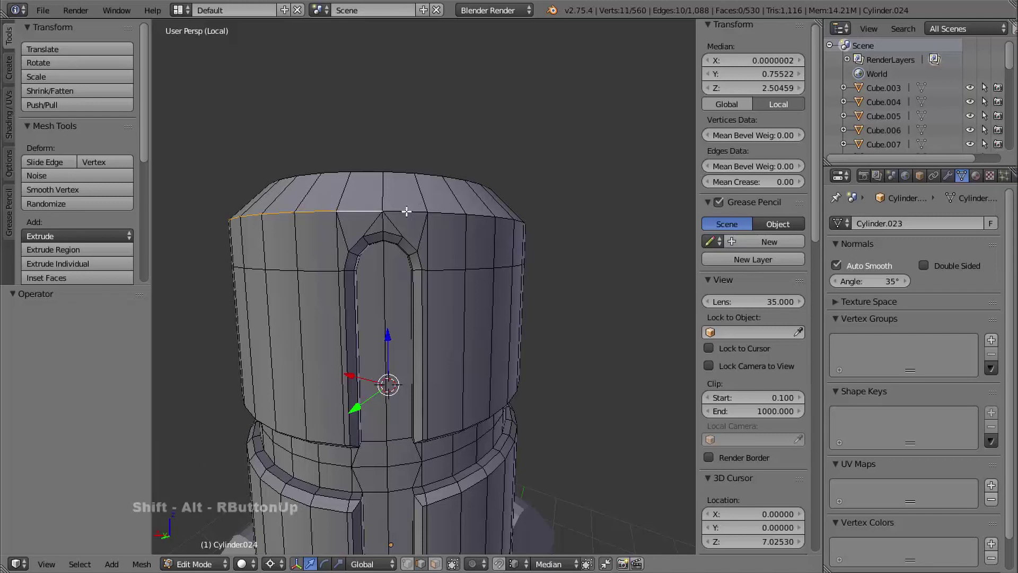
pyautogui.keyDown('alt'); pyautogui.keyDown('shift'); pyautogui.rightClick(439, 213); pyautogui.keyUp('shift'); pyautogui.keyUp('alt')
pyautogui.moveTo(439, 212); pyautogui.dragTo(450, 243, button='middle')
pyautogui.moveTo(450, 243); pyautogui.dragTo(443, 245, button='middle')
pyautogui.keyDown('alt'); pyautogui.keyDown('shift'); pyautogui.rightClick(530, 231); pyautogui.keyUp('shift'); pyautogui.keyUp('alt')
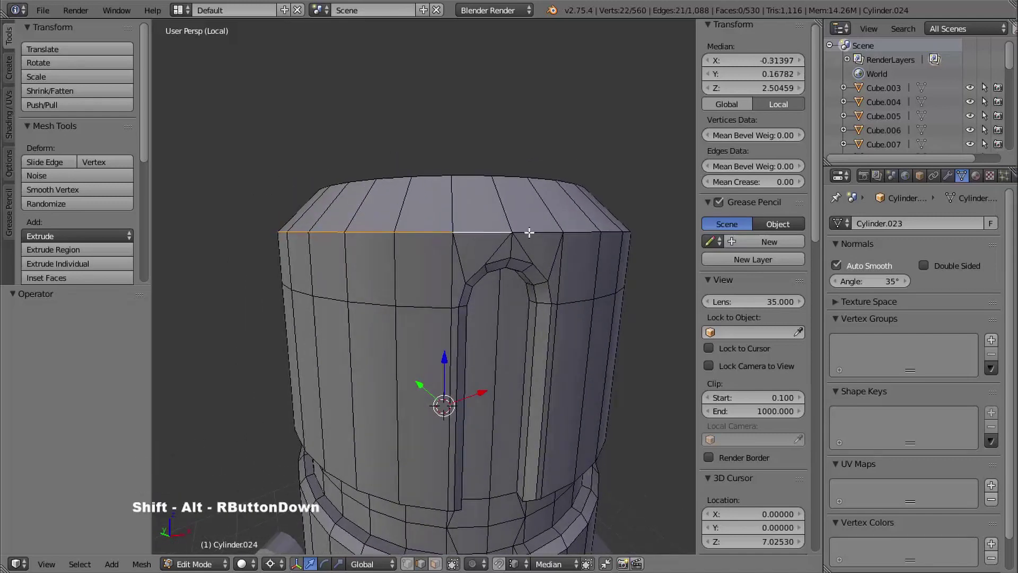
pyautogui.moveTo(530, 230)
pyautogui.mouseDown(button='middle')
pyautogui.moveTo(536, 257)
pyautogui.moveTo(531, 244)
pyautogui.moveTo(472, 257)
pyautogui.moveTo(491, 198)
pyautogui.moveTo(536, 228)
pyautogui.moveTo(530, 239)
pyautogui.mouseUp(button='middle')
pyautogui.keyDown('alt'); pyautogui.keyDown('shift'); pyautogui.rightClick(530, 244); pyautogui.keyUp('shift'); pyautogui.keyUp('alt')
pyautogui.keyDown('alt'); pyautogui.keyDown('shift'); pyautogui.rightClick(491, 198); pyautogui.keyUp('shift'); pyautogui.keyUp('alt')
# Step: Extend the selection with the matching edge loop around the lower rim of the cylinder
pyautogui.keyDown('shift'); pyautogui.moveTo(530, 238); pyautogui.dragTo(485, 215, button='middle'); pyautogui.keyUp('shift')
pyautogui.moveTo(462, 282); pyautogui.dragTo(432, 320, button='middle')
pyautogui.keyDown('alt'); pyautogui.keyDown('shift'); pyautogui.rightClick(448, 323); pyautogui.keyUp('shift'); pyautogui.keyUp('alt')
pyautogui.keyDown('alt'); pyautogui.keyDown('shift'); pyautogui.rightClick(449, 322); pyautogui.keyUp('shift'); pyautogui.keyUp('alt')
pyautogui.keyDown('alt'); pyautogui.keyDown('shift'); pyautogui.rightClick(470, 325); pyautogui.keyUp('shift'); pyautogui.keyUp('alt')
pyautogui.keyDown('alt'); pyautogui.keyDown('shift'); pyautogui.rightClick(418, 339); pyautogui.keyUp('shift'); pyautogui.keyUp('alt')
# Step: Bevel the selected upper and lower rim loops by about 0.035 with one segment
pyautogui.hotkey('ctrl', 'b')
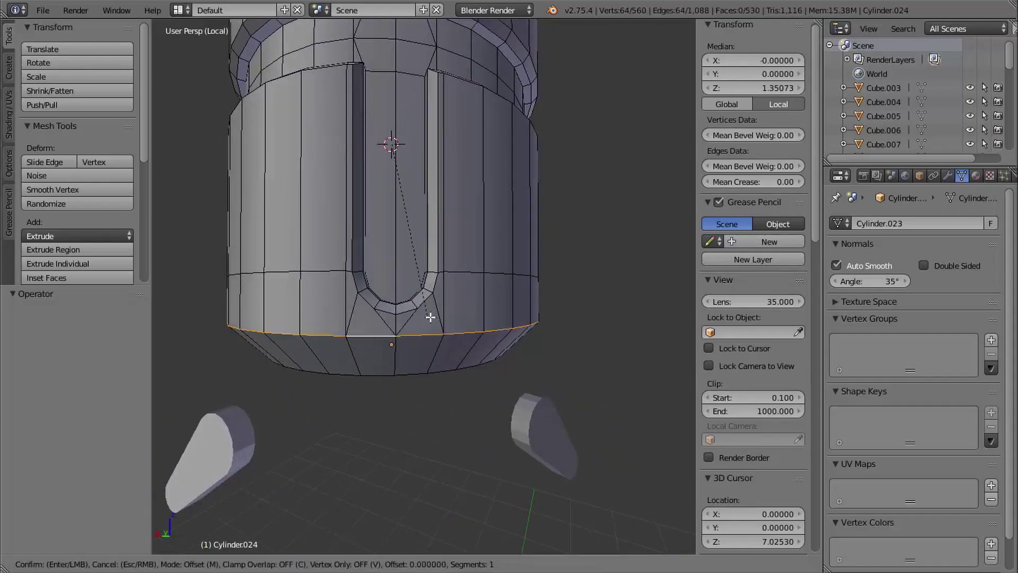
pyautogui.press('shift')
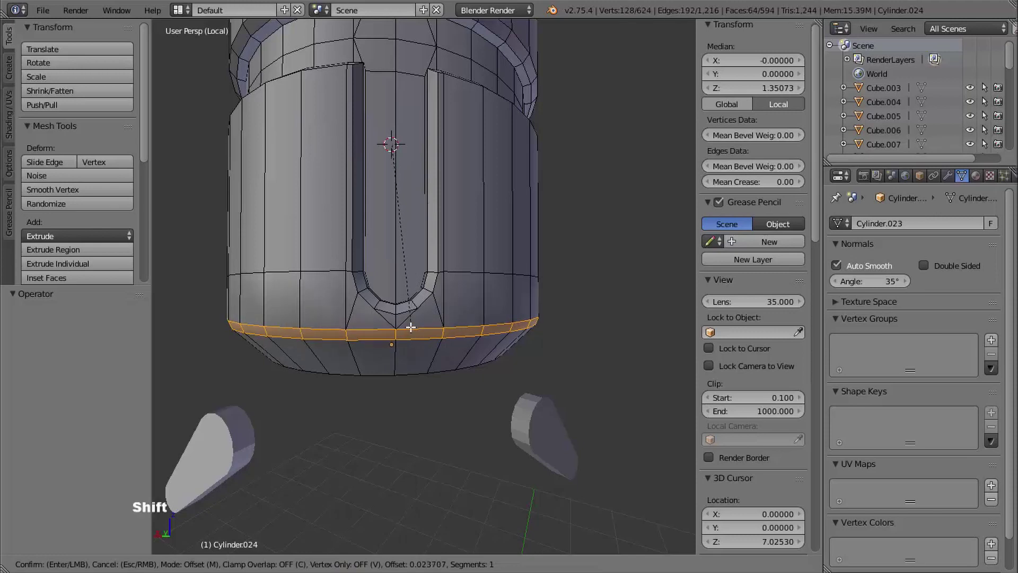
pyautogui.keyDown('shift'); pyautogui.click(408, 345); pyautogui.keyUp('shift')
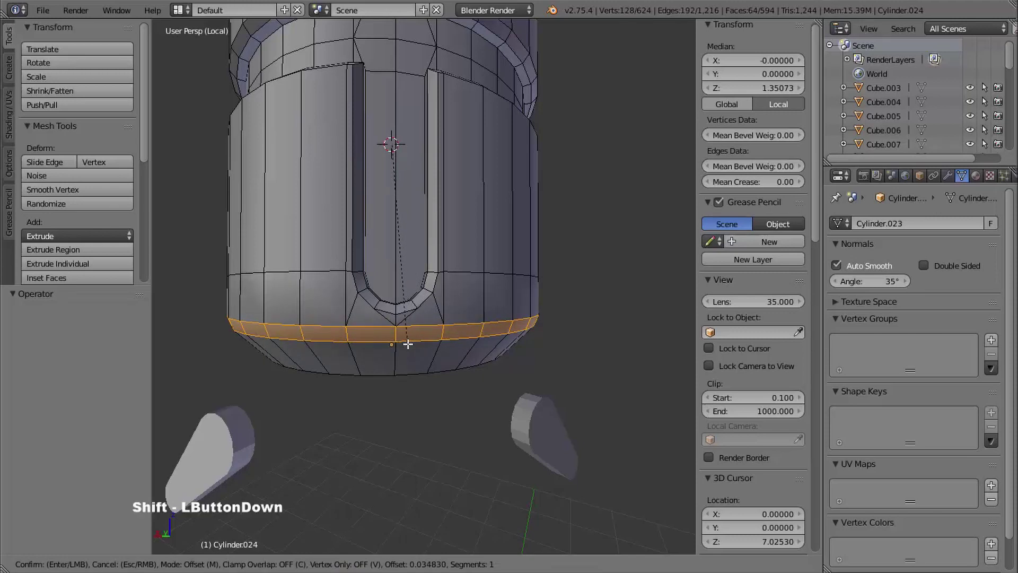
# Step: Mark all edges of the two new bevel bands as sharp
pyautogui.keyDown('shift'); pyautogui.moveTo(404, 340); pyautogui.dragTo(419, 300, button='middle'); pyautogui.keyUp('shift')
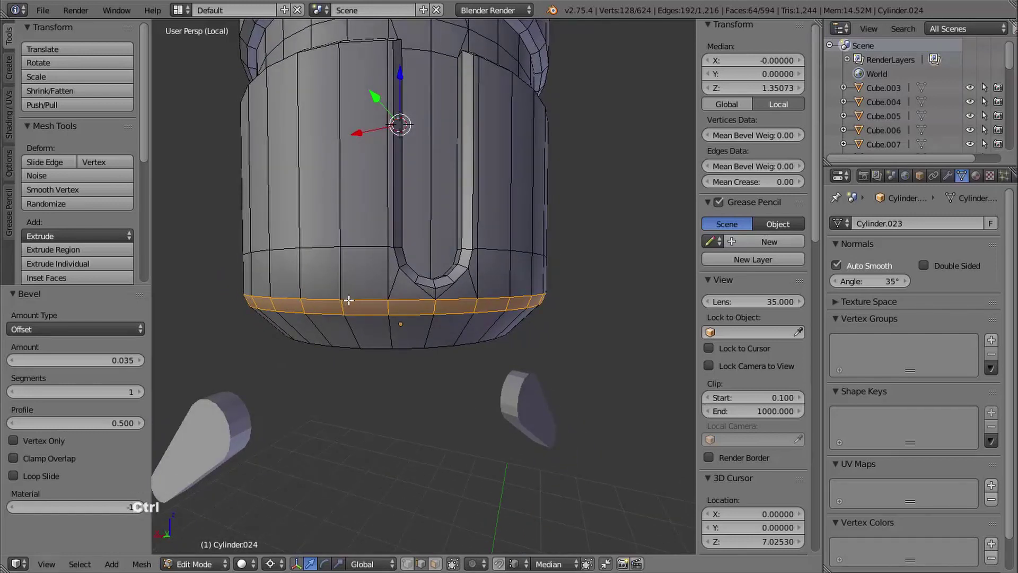
pyautogui.hotkey('ctrl', 'e')
pyautogui.click(309, 286)
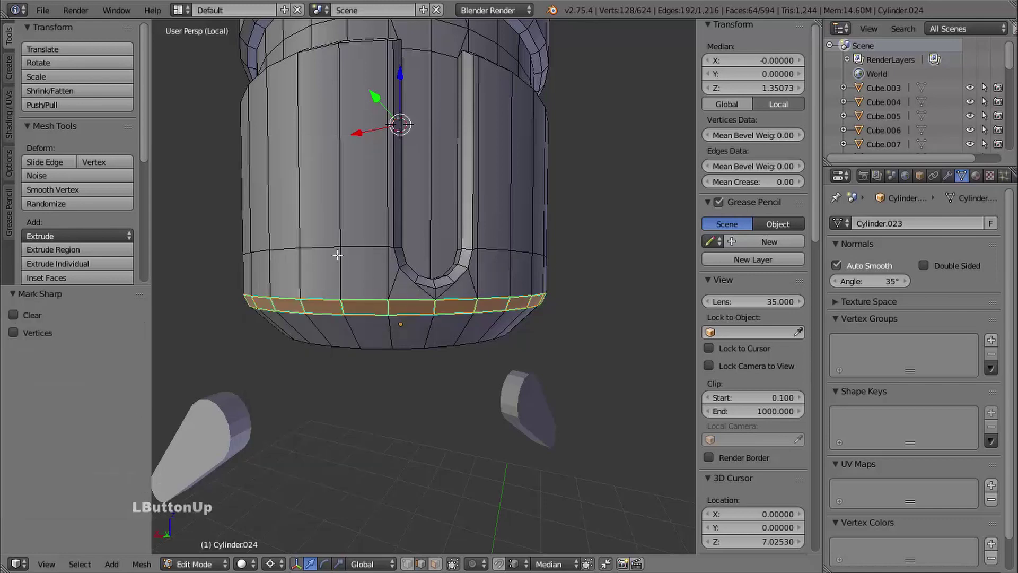
# Step: Select only the ring of short cross edges in the lower bevel band and clear their sharp marking
pyautogui.keyDown('shift'); pyautogui.moveTo(345, 306); pyautogui.dragTo(430, 307, button='middle'); pyautogui.keyUp('shift')
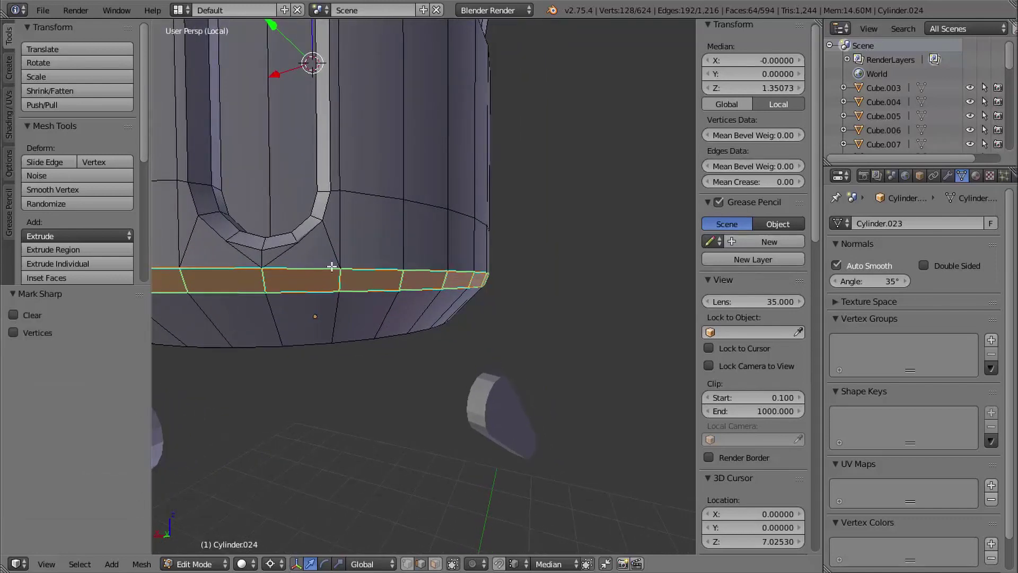
pyautogui.keyDown('shift'); pyautogui.moveTo(346, 281); pyautogui.dragTo(378, 282, button='middle'); pyautogui.keyUp('shift')
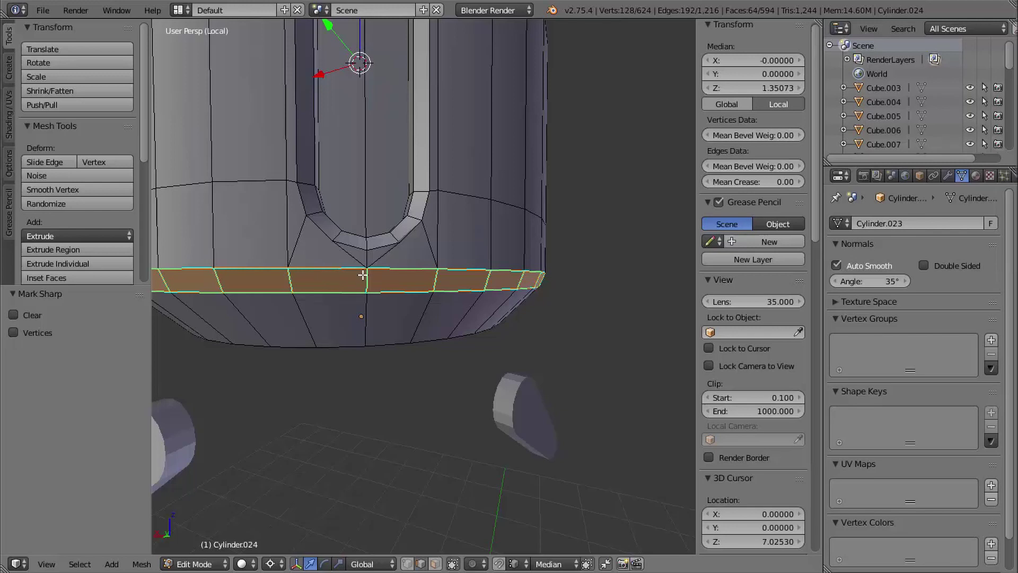
pyautogui.press('a')
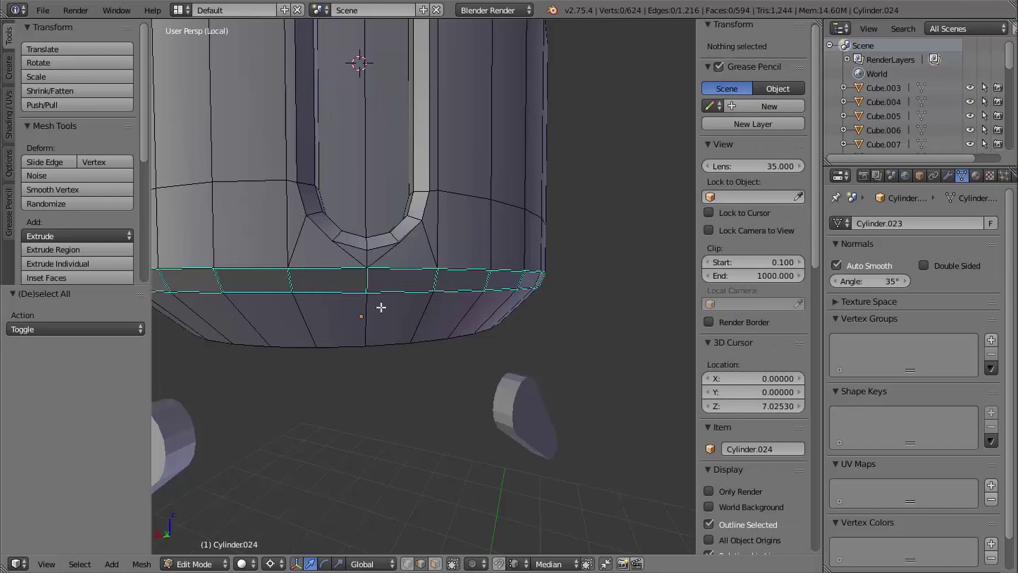
pyautogui.keyDown('ctrl'); pyautogui.keyDown('alt'); pyautogui.rightClick(291, 280); pyautogui.keyUp('alt'); pyautogui.keyUp('ctrl')
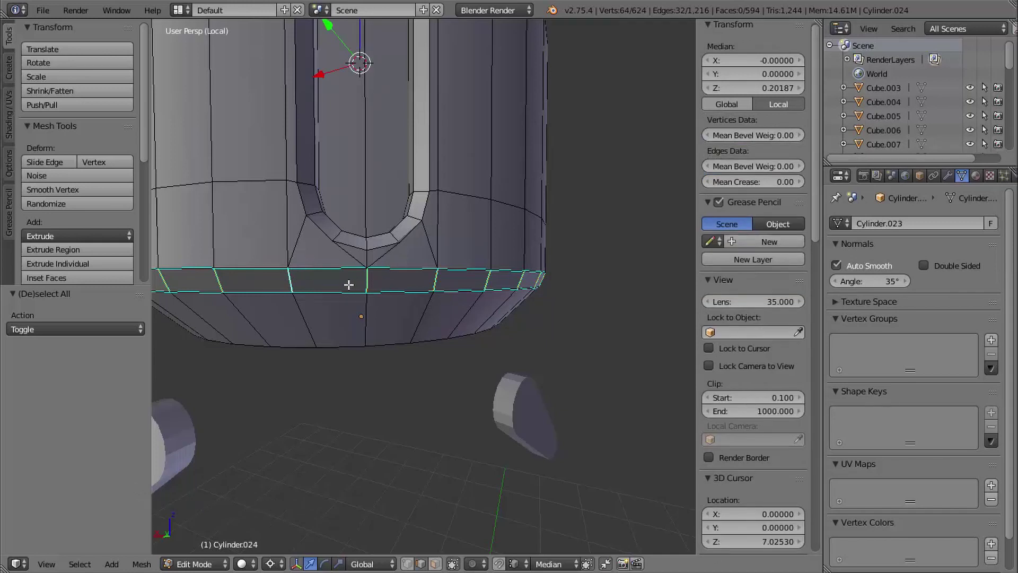
pyautogui.hotkey('ctrl', 'e')
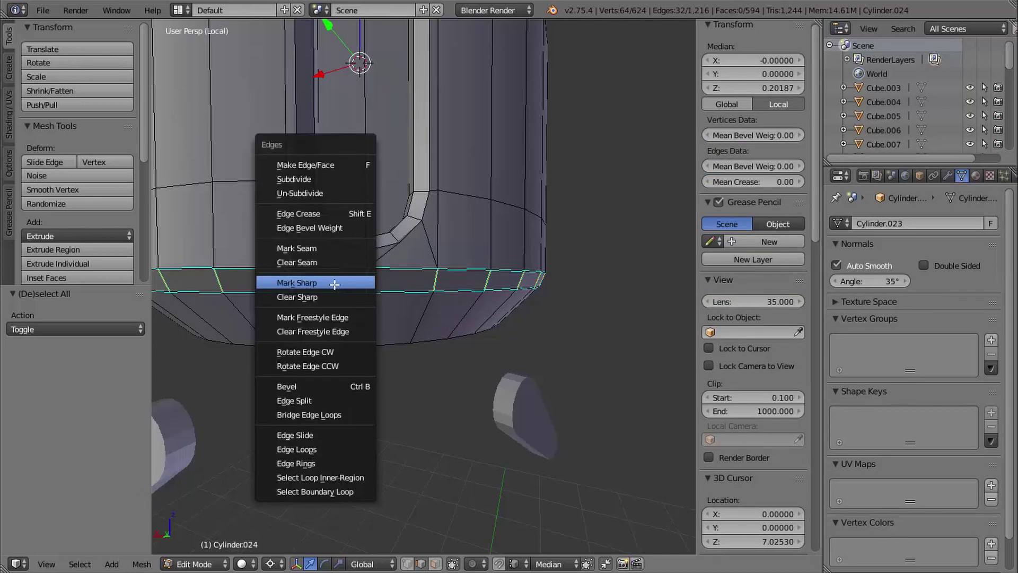
pyautogui.click(320, 296)
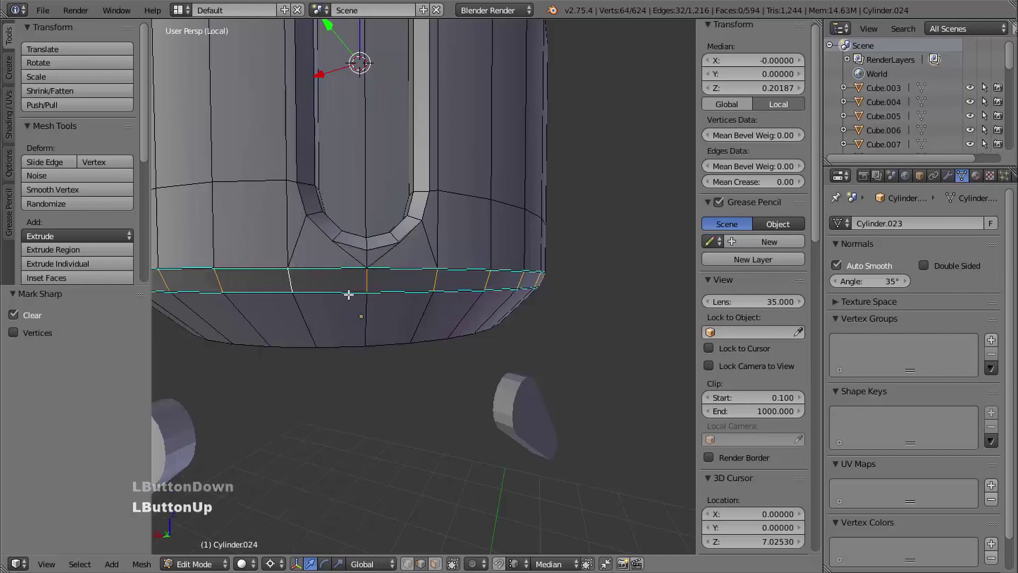
# Step: Select the ring of short cross edges in the upper bevel band and clear their sharp marking
pyautogui.keyDown('ctrl'); pyautogui.moveTo(439, 220); pyautogui.dragTo(424, 273, button='middle'); pyautogui.keyUp('ctrl')
pyautogui.moveTo(424, 273)
pyautogui.mouseDown(button='middle')
pyautogui.moveTo(422, 287)
pyautogui.moveTo(428, 277)
pyautogui.mouseUp(button='middle')
pyautogui.keyDown('ctrl'); pyautogui.moveTo(427, 278); pyautogui.dragTo(377, 223, button='middle'); pyautogui.keyUp('ctrl')
pyautogui.keyDown('ctrl'); pyautogui.keyDown('alt'); pyautogui.rightClick(350, 226); pyautogui.keyUp('alt'); pyautogui.keyUp('ctrl')
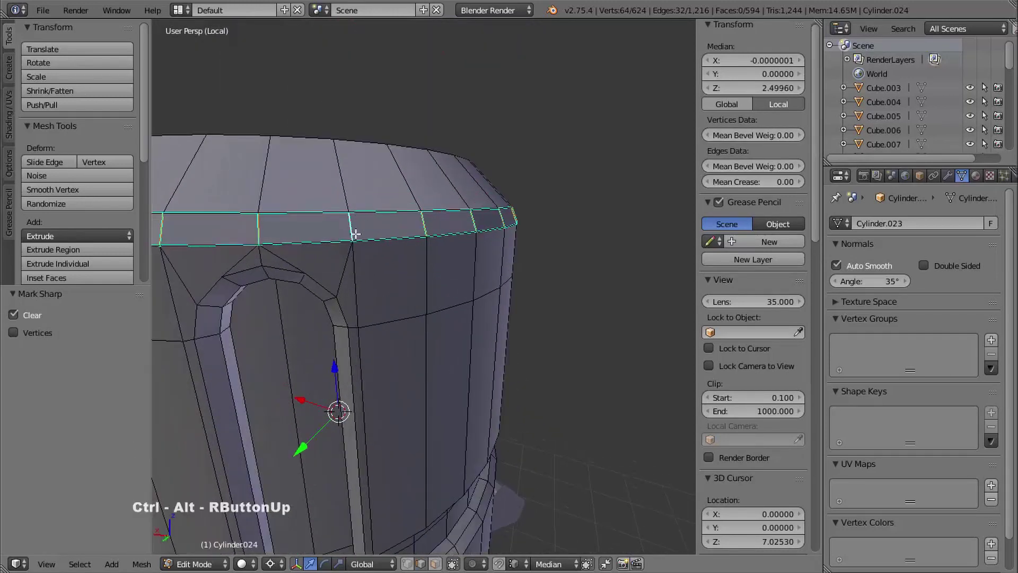
pyautogui.hotkey('ctrl', 'e')
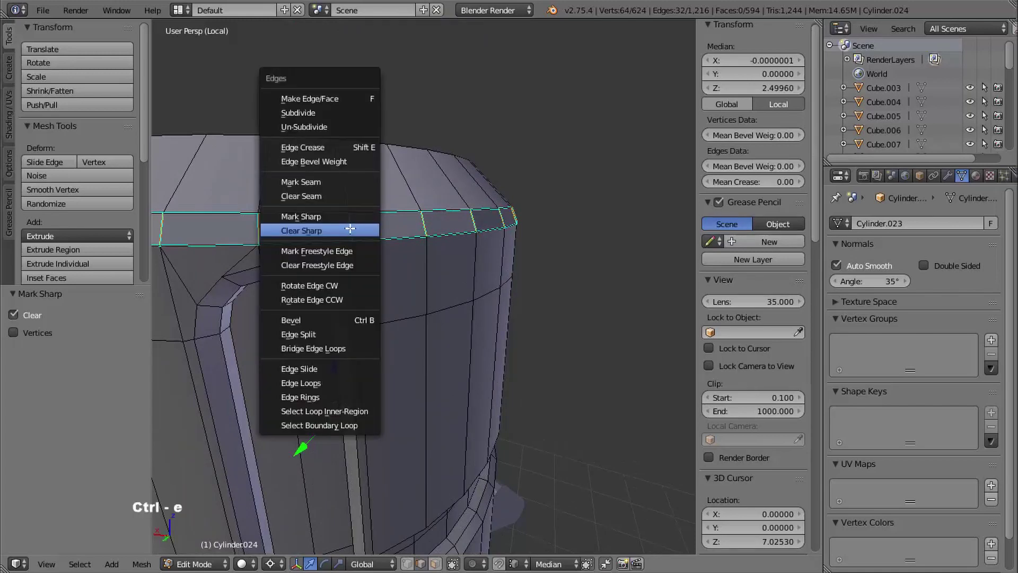
pyautogui.click(360, 229)
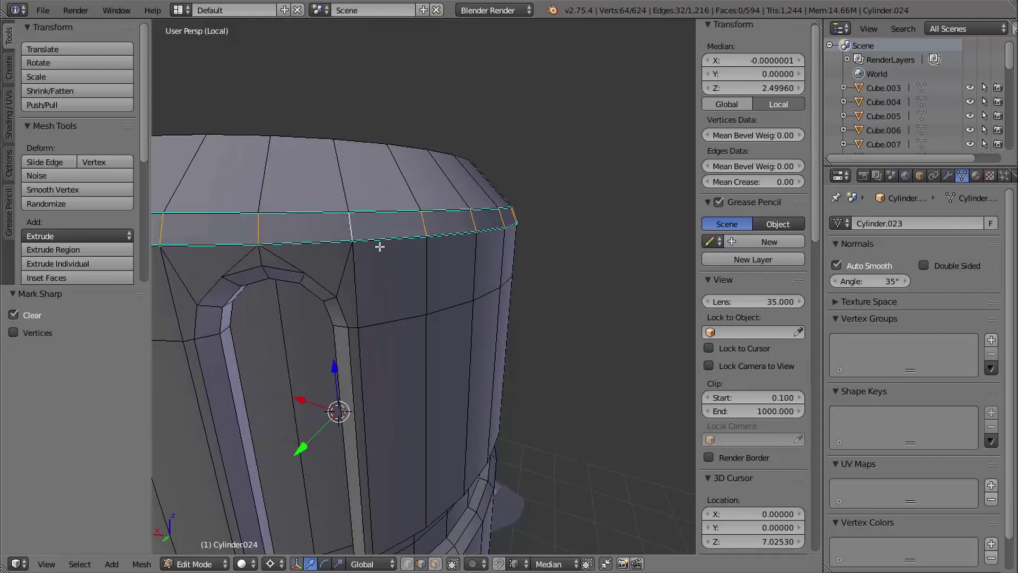
# Step: Return to Object Mode and leave local view to show the cylinder within the whole machine
pyautogui.keyDown('ctrl'); pyautogui.moveTo(389, 243); pyautogui.dragTo(456, 260, button='middle'); pyautogui.keyUp('ctrl')
pyautogui.keyDown('shift'); pyautogui.moveTo(456, 260); pyautogui.dragTo(466, 255, button='middle'); pyautogui.keyUp('shift')
pyautogui.press('Tab')
pyautogui.moveTo(507, 281); pyautogui.dragTo(557, 286, button='middle')
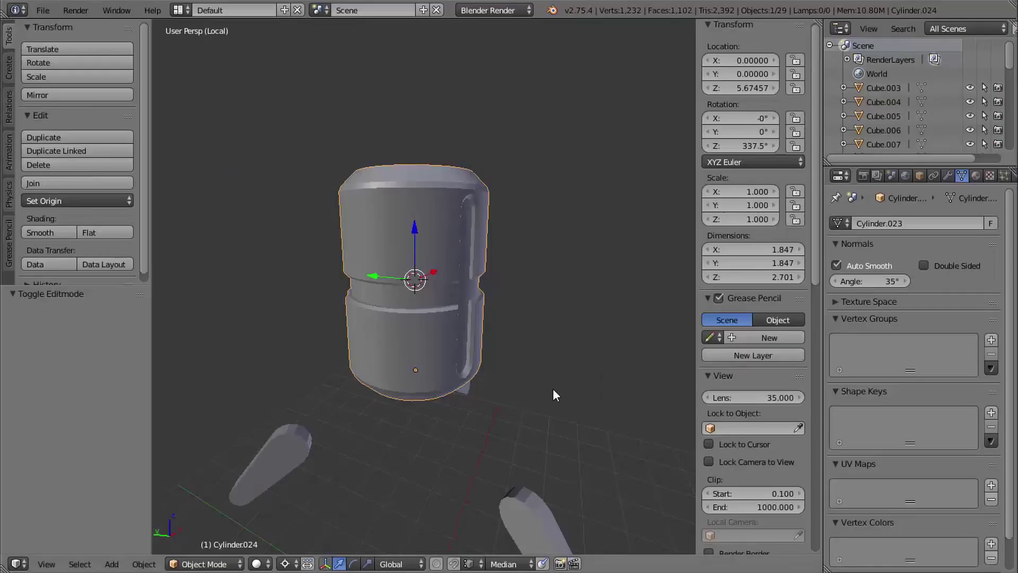
pyautogui.press('KP_Divide')
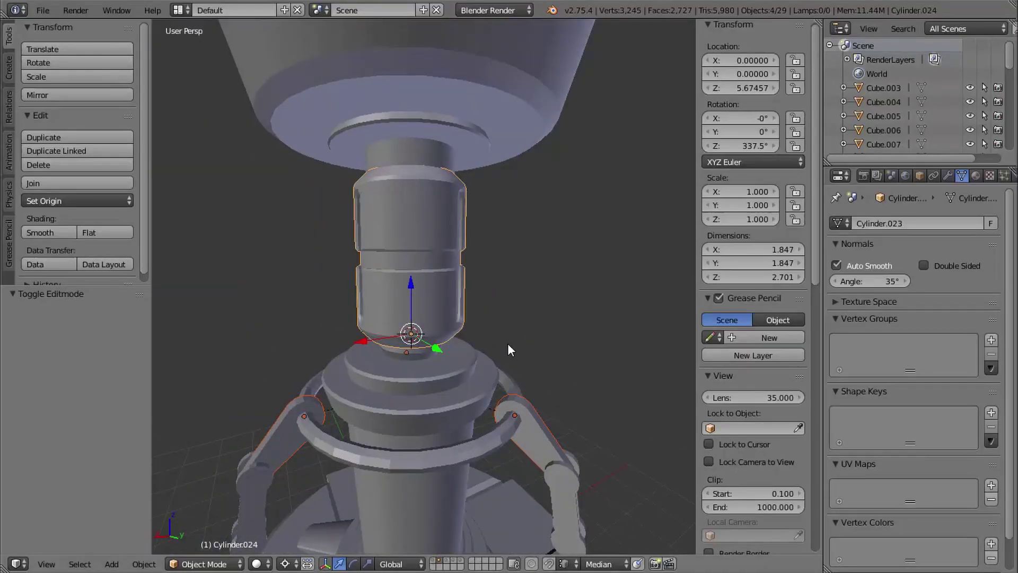
# Step: Reveal the hidden objects, and isolate the large ring, its spoke bar and the cylinder body by hiding all unselected objects
pyautogui.hotkey('alt', 'h')
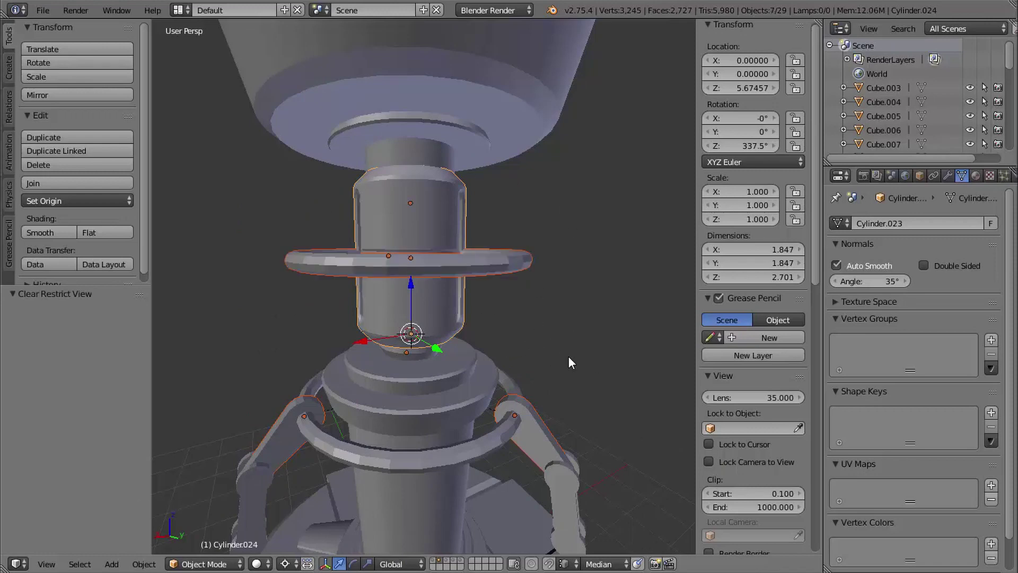
pyautogui.moveTo(551, 346); pyautogui.dragTo(266, 303, button='middle')
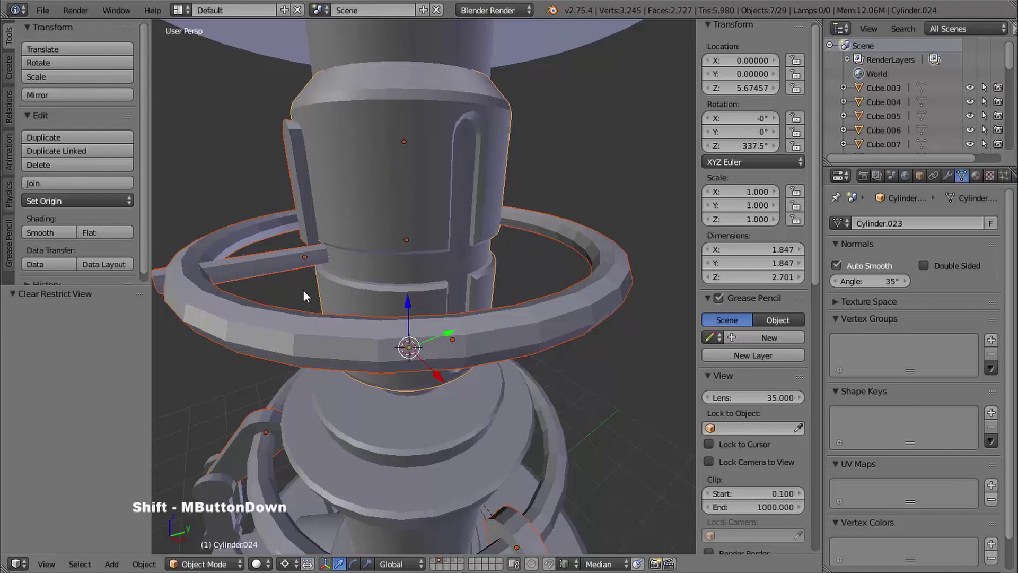
pyautogui.keyDown('shift'); pyautogui.moveTo(303, 289); pyautogui.dragTo(393, 267, button='middle'); pyautogui.keyUp('shift')
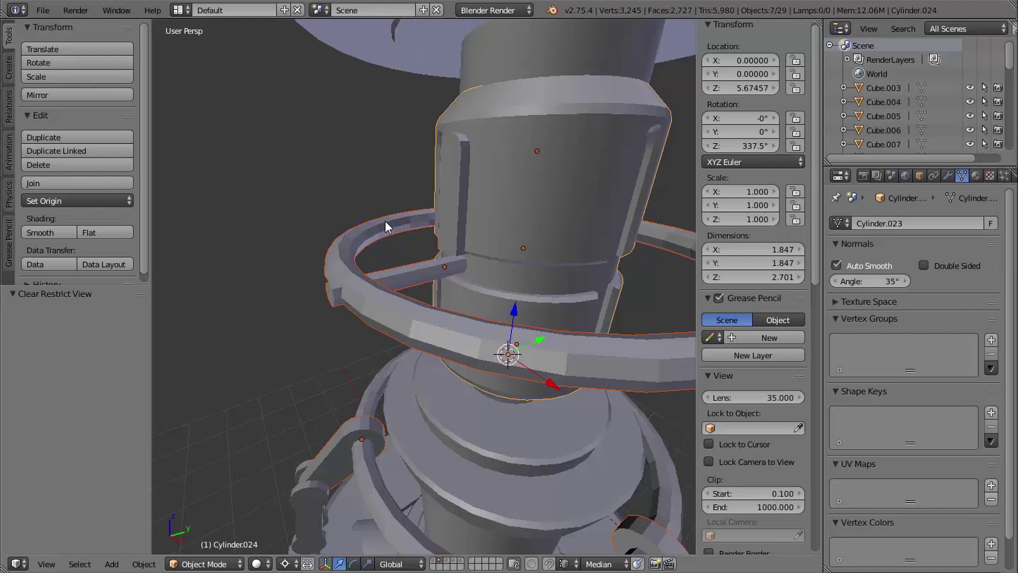
pyautogui.rightClick(385, 222)
pyautogui.keyDown('shift'); pyautogui.rightClick(407, 268); pyautogui.keyUp('shift')
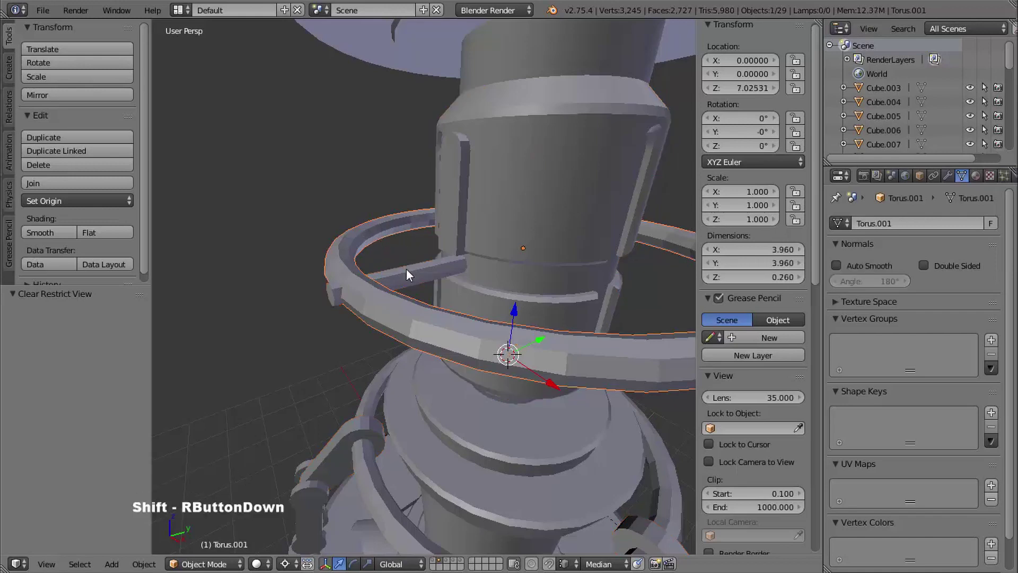
pyautogui.keyDown('shift'); pyautogui.rightClick(504, 214); pyautogui.keyUp('shift')
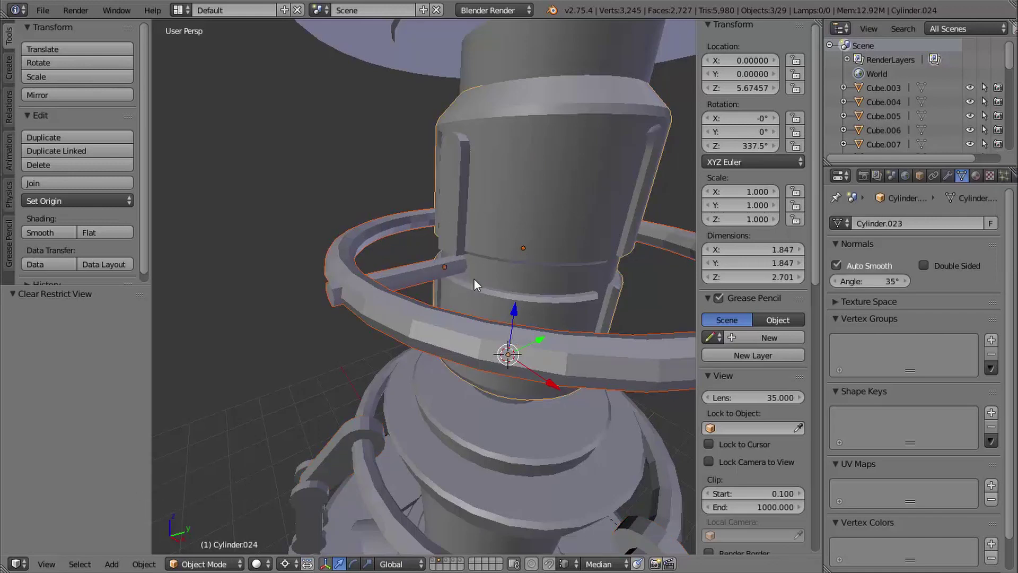
pyautogui.hotkey('shift', 'h')
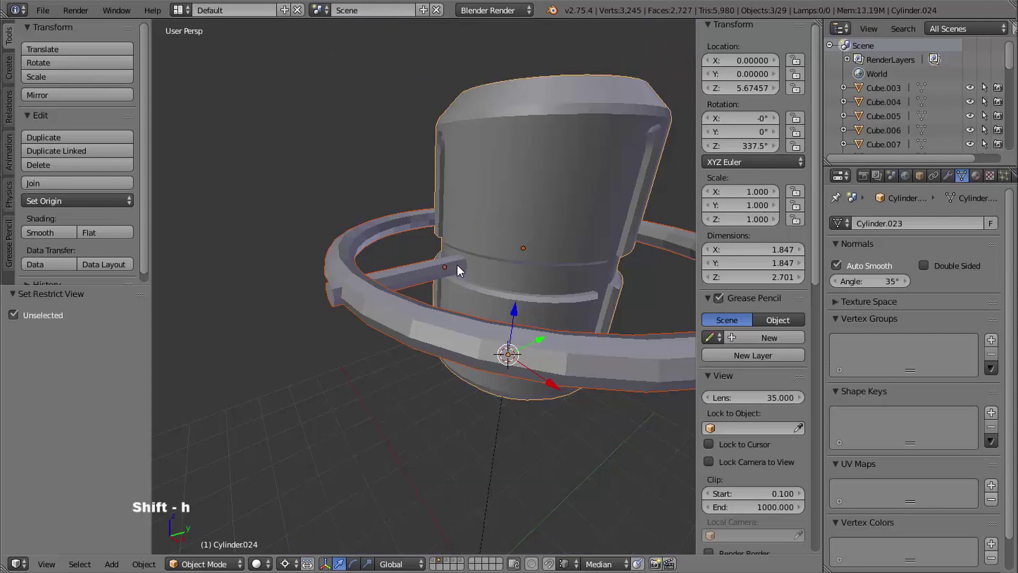
# Step: In top view, rotate the spoke bar by -90° around the 3D cursor
pyautogui.keyDown('shift'); pyautogui.moveTo(458, 262); pyautogui.dragTo(428, 287, button='middle'); pyautogui.keyUp('shift')
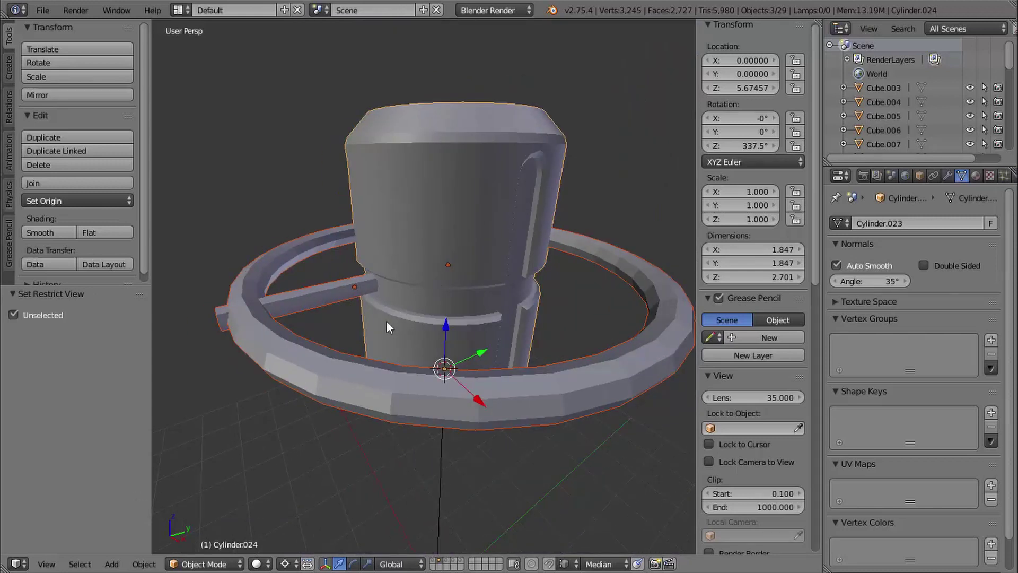
pyautogui.press('KP_7')
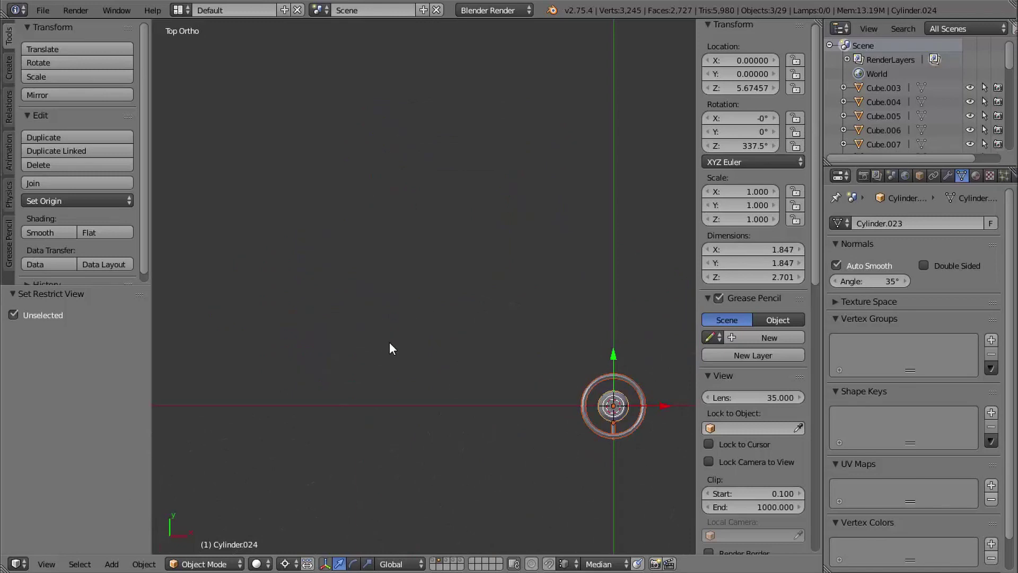
pyautogui.press('KP_Decimal')
pyautogui.keyDown('ctrl'); pyautogui.moveTo(436, 368); pyautogui.dragTo(428, 419, button='middle'); pyautogui.keyUp('ctrl')
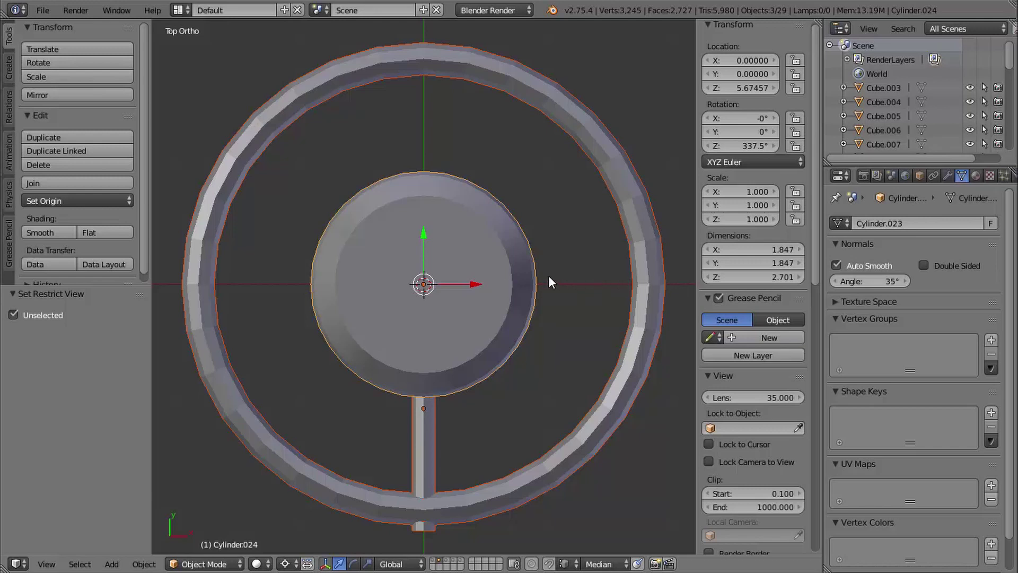
pyautogui.rightClick(429, 426)
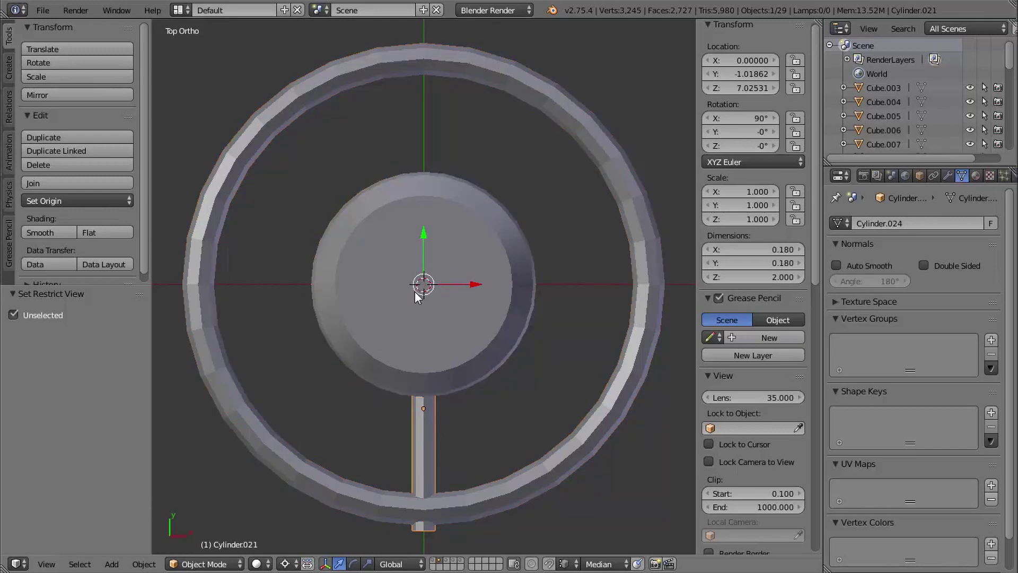
pyautogui.click(291, 566)
pyautogui.click(297, 548)
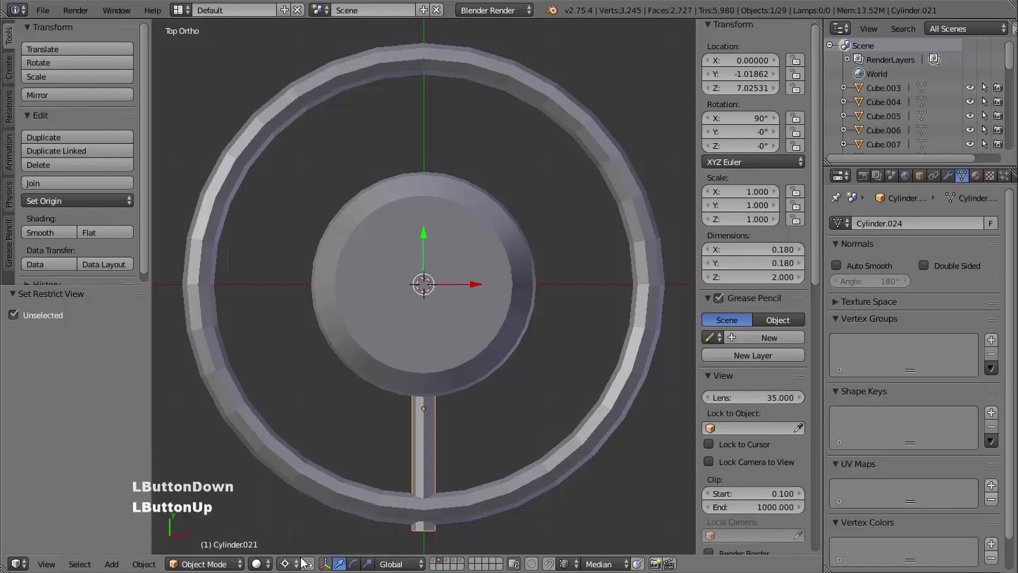
pyautogui.write('r')
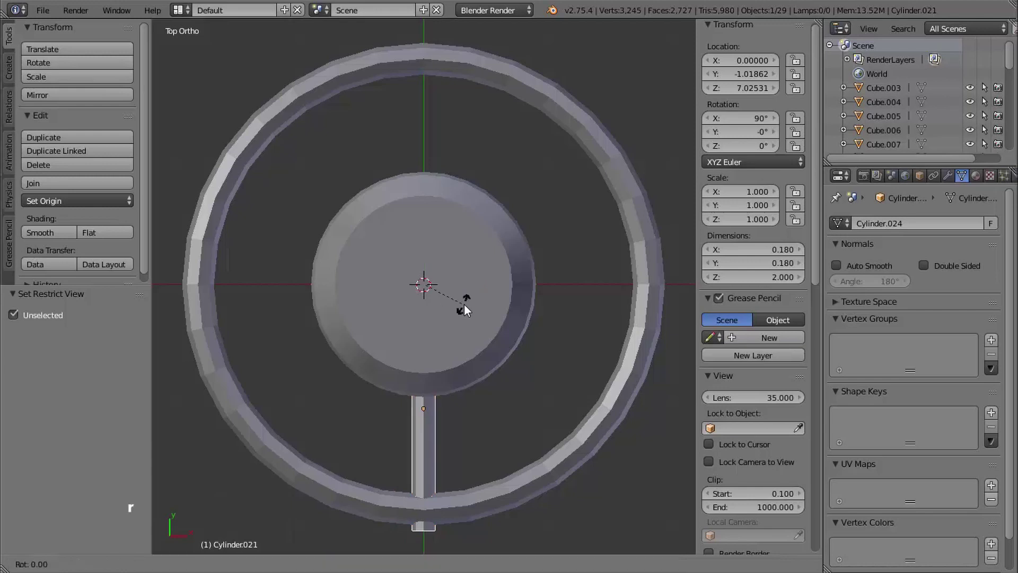
pyautogui.write('-90')
pyautogui.press('Return')
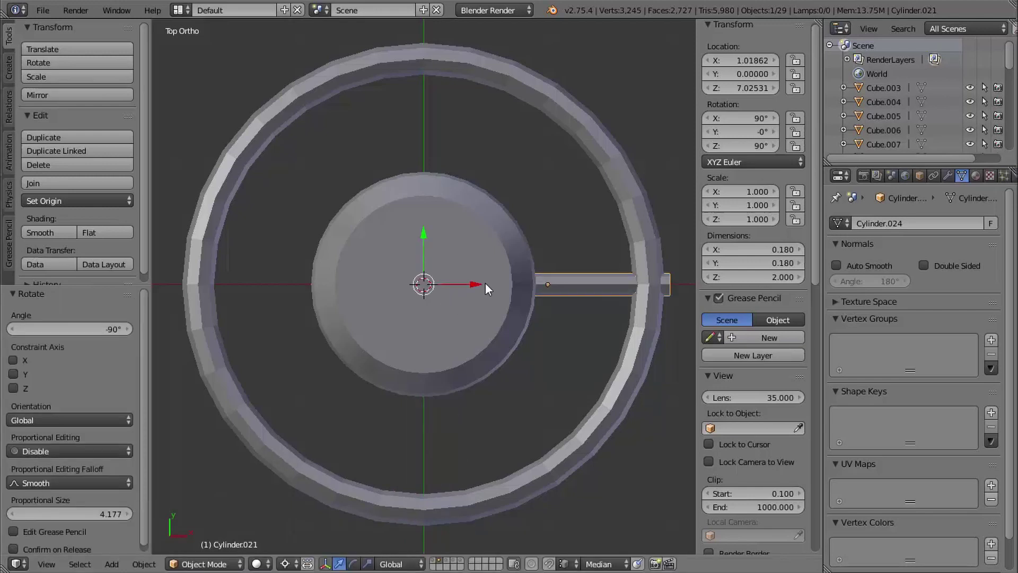
# Step: Duplicate the large ring in place and enter Edit Mode on the copy
pyautogui.keyDown('shift'); pyautogui.moveTo(477, 283); pyautogui.dragTo(520, 287, button='middle'); pyautogui.keyUp('shift')
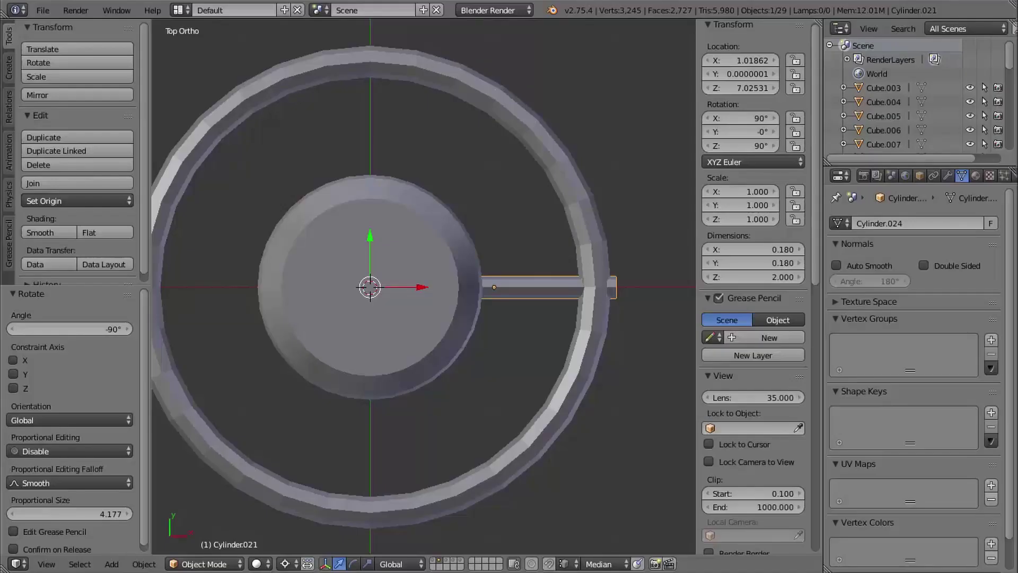
pyautogui.rightClick(594, 336)
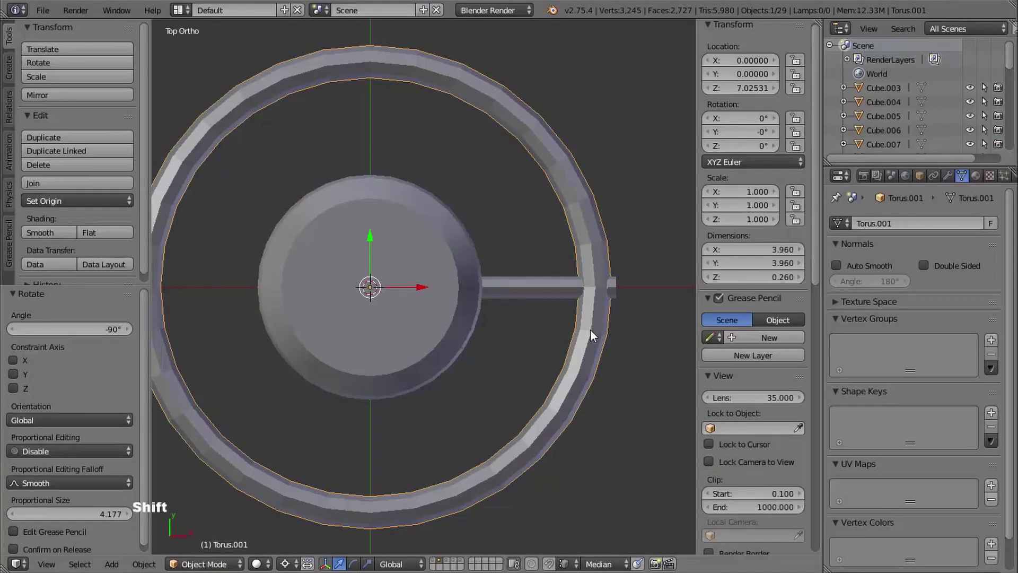
pyautogui.hotkey('shift', 'd')
pyautogui.rightClick(623, 230)
pyautogui.keyDown('shift'); pyautogui.moveTo(596, 322); pyautogui.dragTo(552, 245, button='middle'); pyautogui.keyUp('shift')
pyautogui.press('Tab')
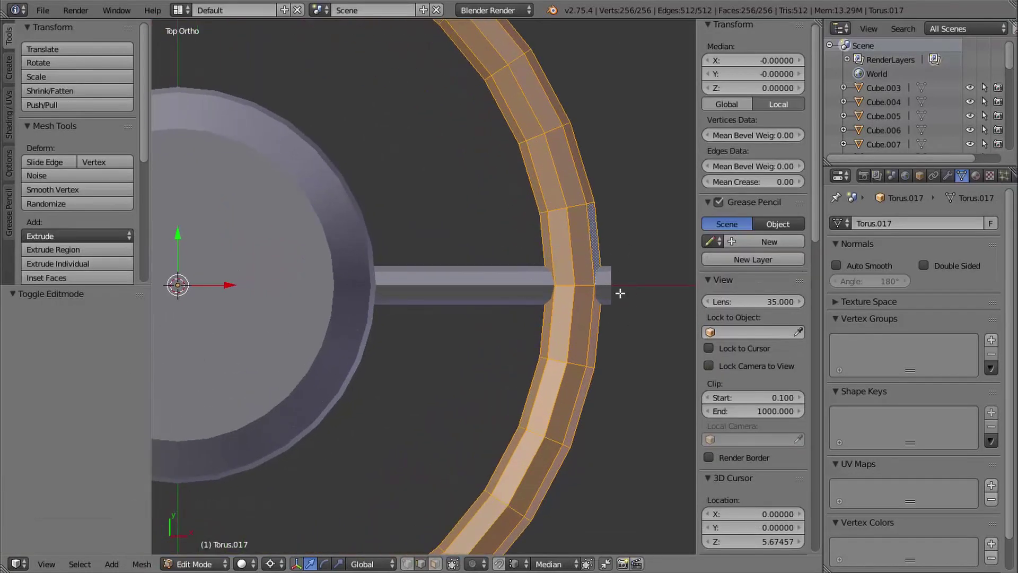
# Step: Using face selection in wireframe, delete all faces of the ring copy except the two segments crossing the spoke bar
pyautogui.hotkey('ctrl', 'Tab')
pyautogui.click(562, 281)
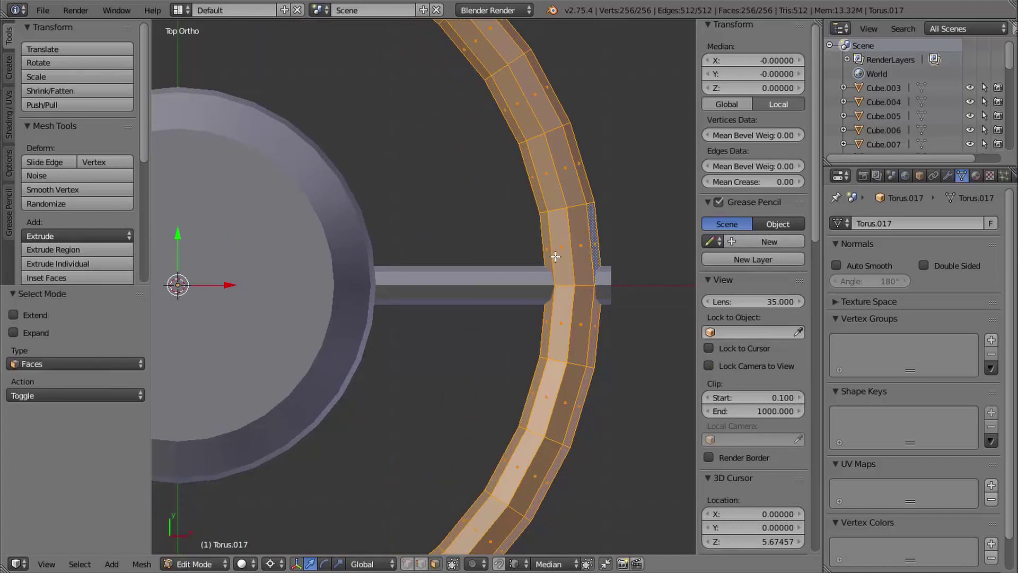
pyautogui.press('z')
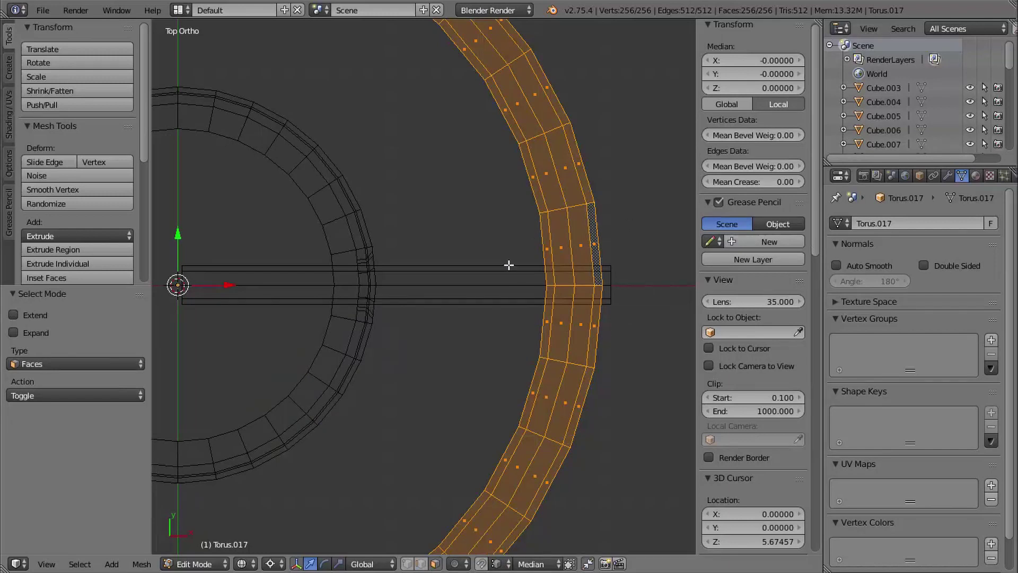
pyautogui.press('b')
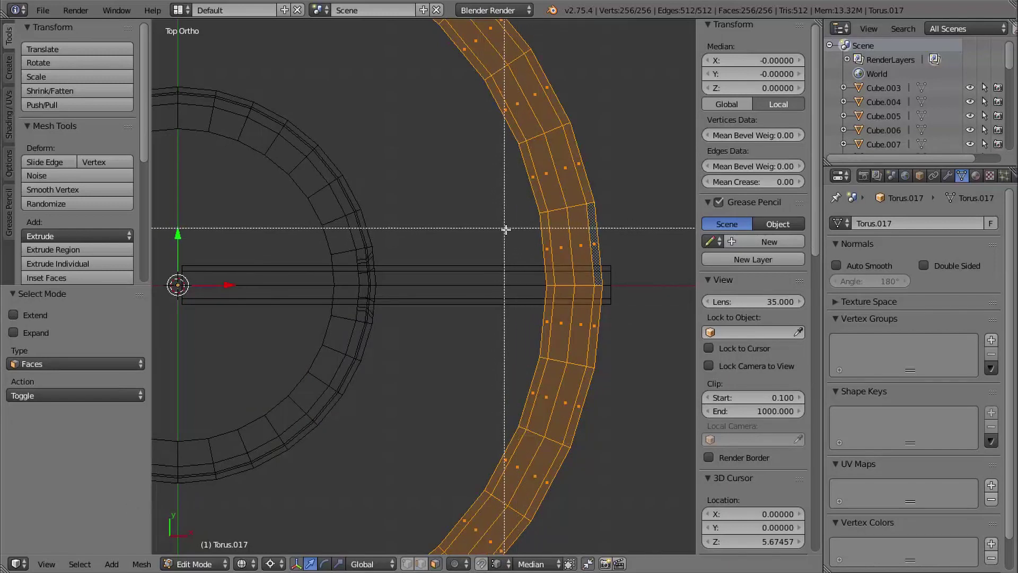
pyautogui.moveTo(507, 228); pyautogui.dragTo(632, 345, button='middle')
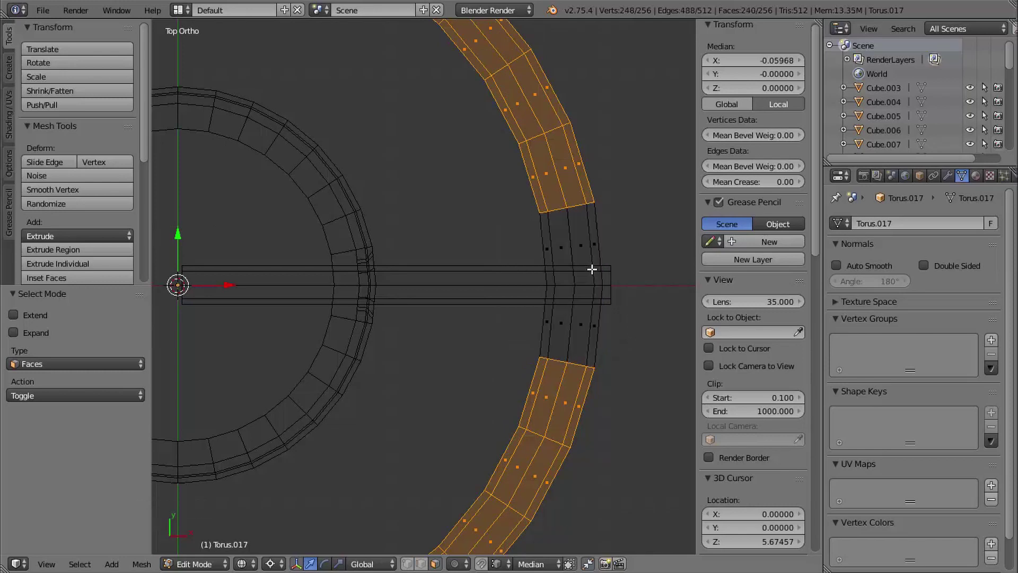
pyautogui.press('x')
pyautogui.click(539, 268)
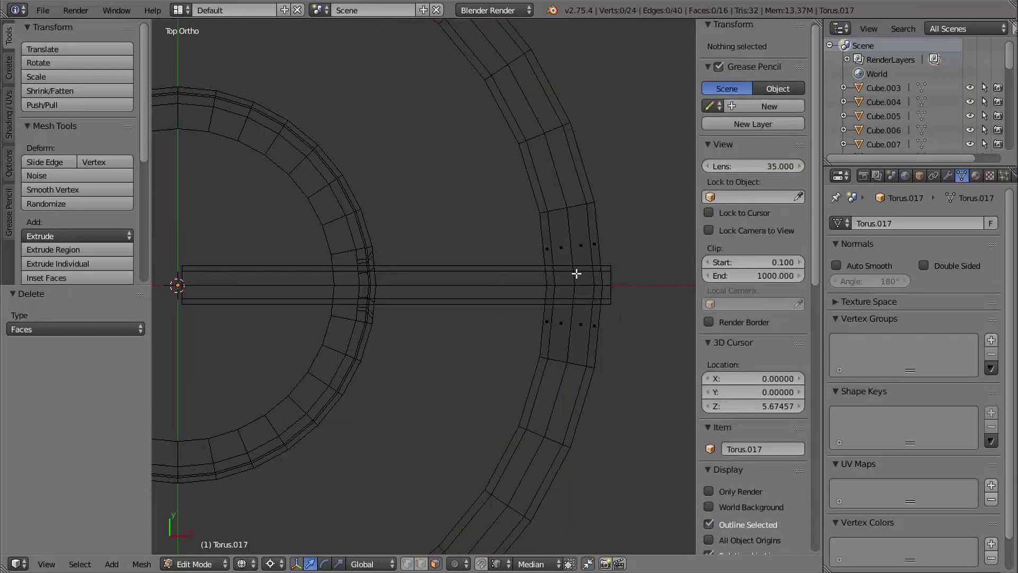
# Step: Add a loop cut across the +Y half of the remaining ring section with an edge slide factor of -0.5
pyautogui.press('a')
pyautogui.keyDown('shift'); pyautogui.moveTo(587, 279); pyautogui.dragTo(539, 216, button='middle'); pyautogui.keyUp('shift')
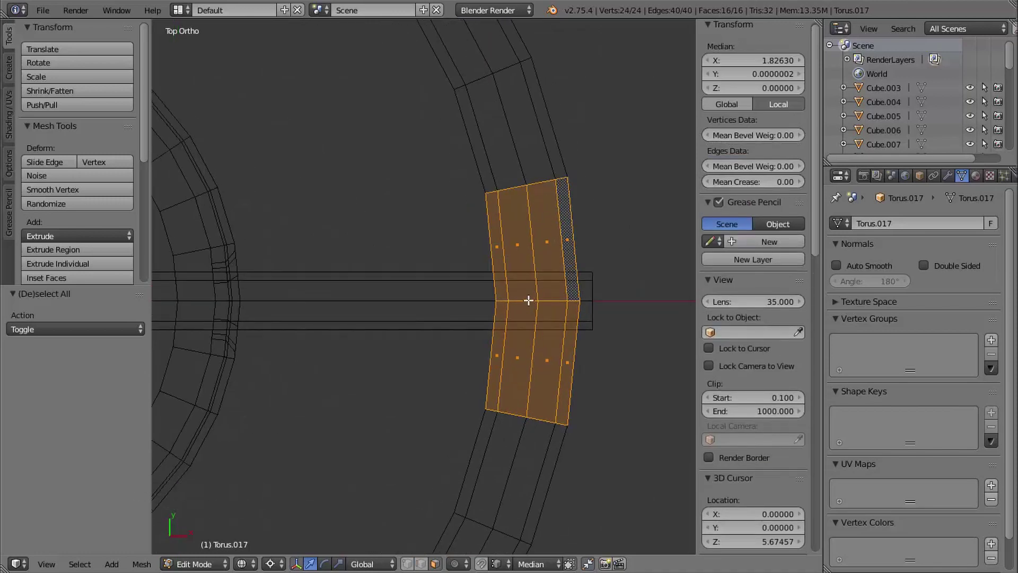
pyautogui.keyDown('shift'); pyautogui.moveTo(564, 291); pyautogui.dragTo(520, 309, button='middle'); pyautogui.keyUp('shift')
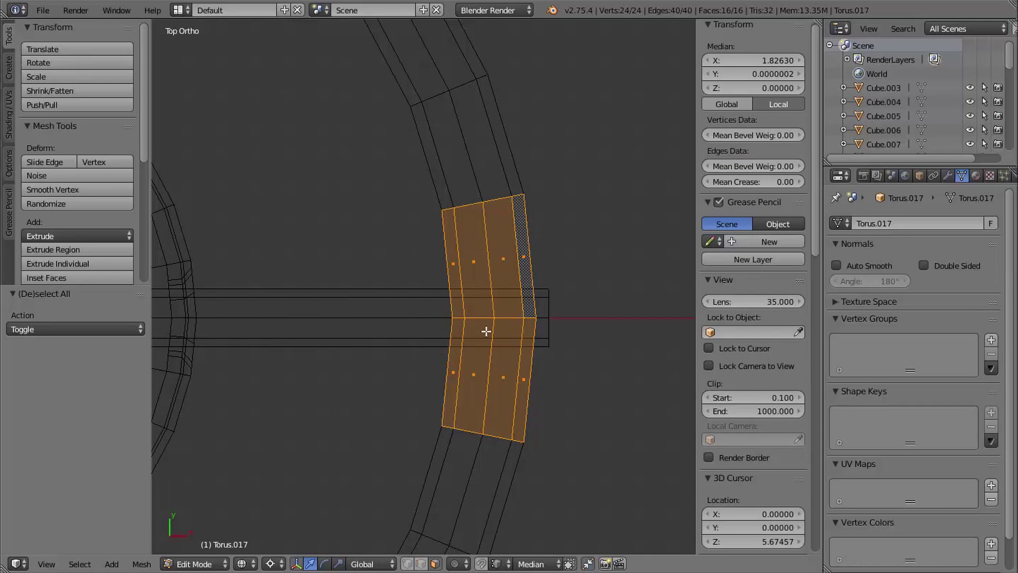
pyautogui.hotkey('ctrl', 'r')
pyautogui.click(506, 228)
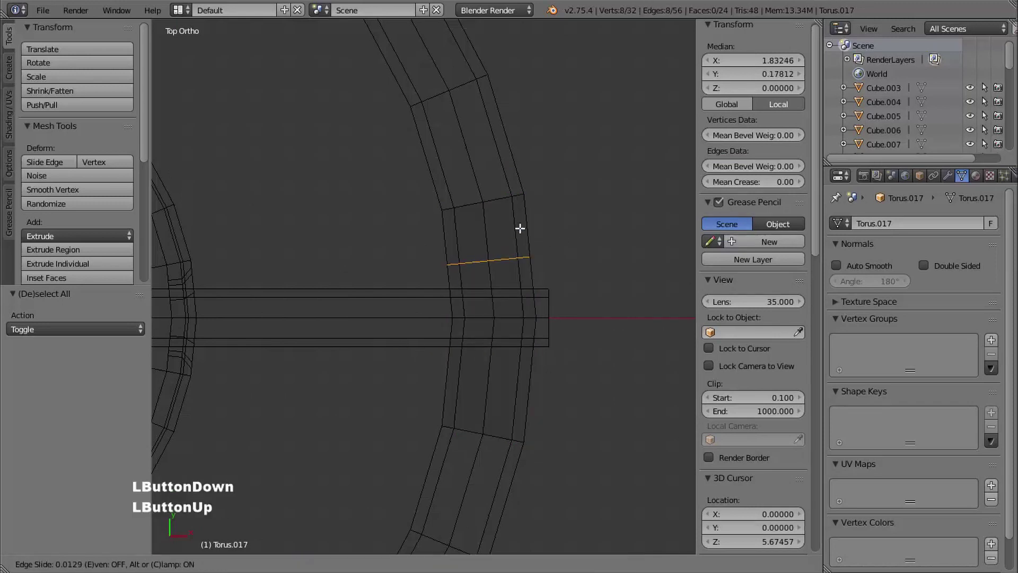
pyautogui.rightClick(546, 241)
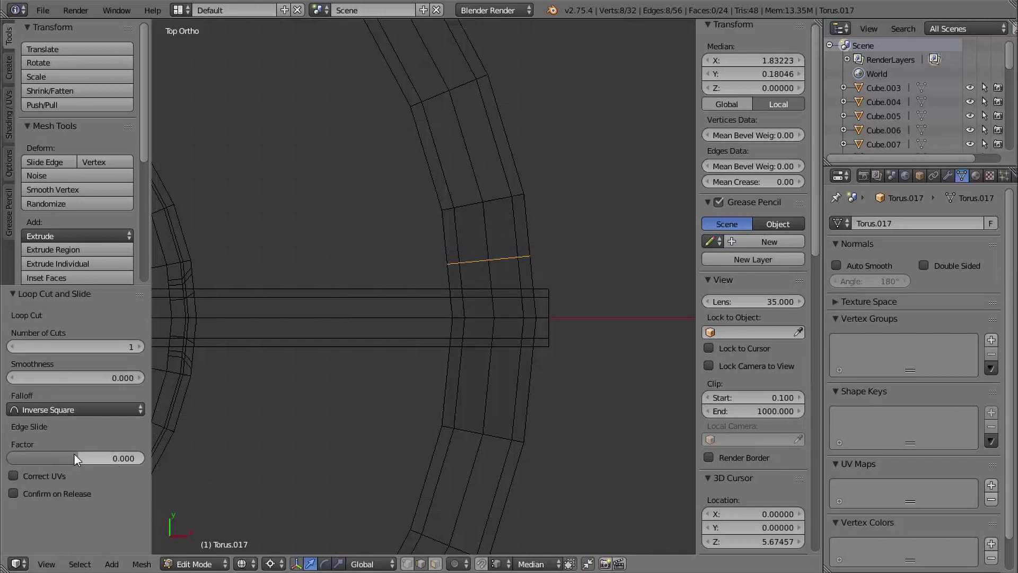
pyautogui.moveTo(71, 456); pyautogui.dragTo(41, 449)
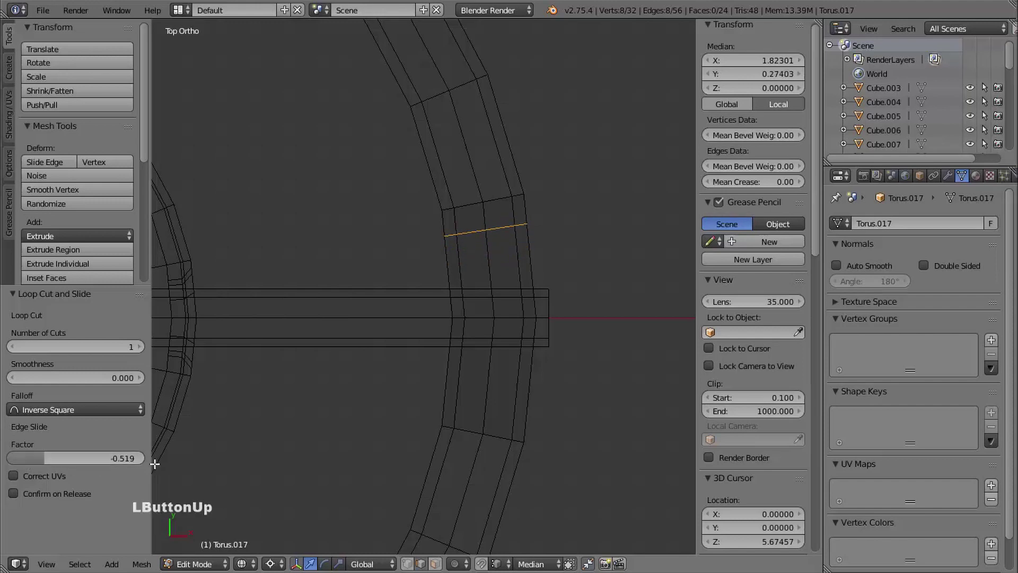
pyautogui.click(124, 460)
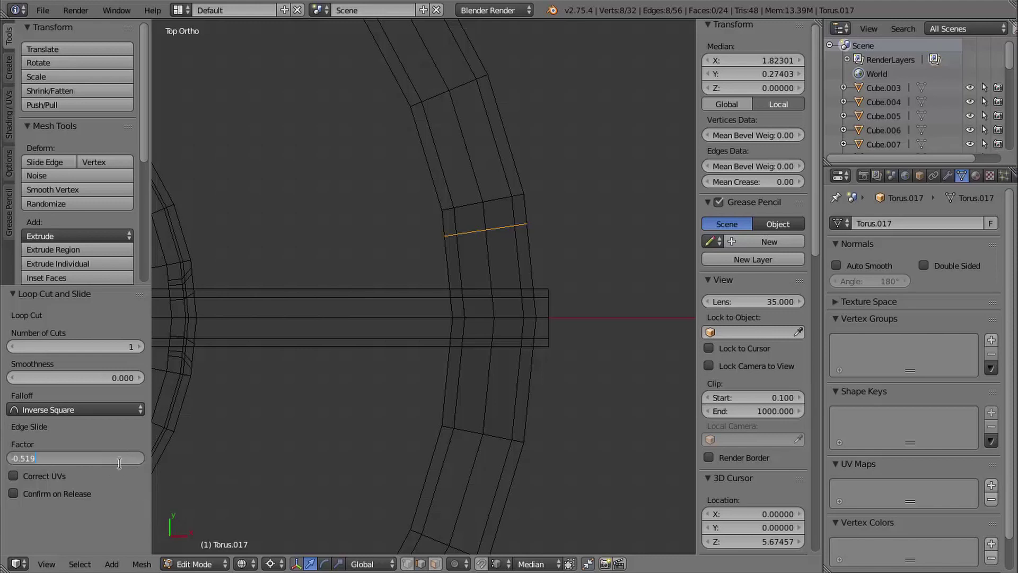
pyautogui.press('Return')
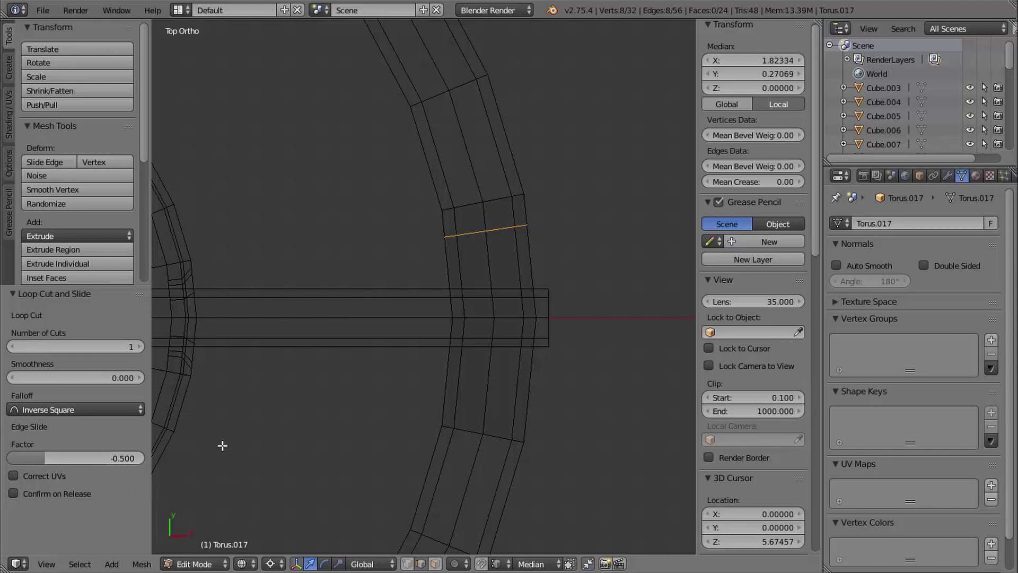
# Step: Add a matching loop cut across the -Y half of the ring section with an edge slide factor of 0.5
pyautogui.keyDown('shift'); pyautogui.moveTo(425, 423); pyautogui.dragTo(467, 264, button='middle'); pyautogui.keyUp('shift')
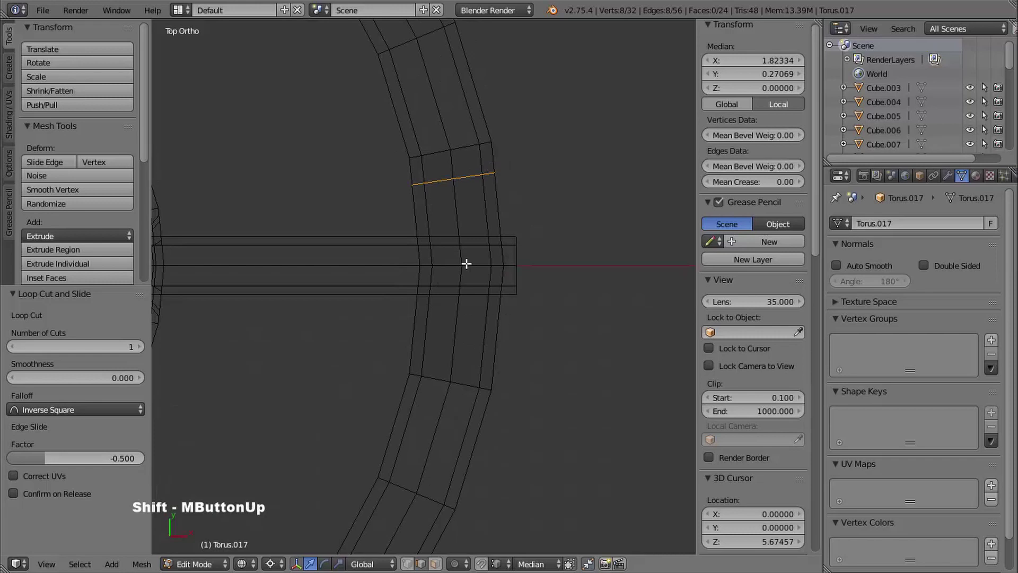
pyautogui.hotkey('ctrl', 'r')
pyautogui.click(434, 331)
pyautogui.rightClick(473, 311)
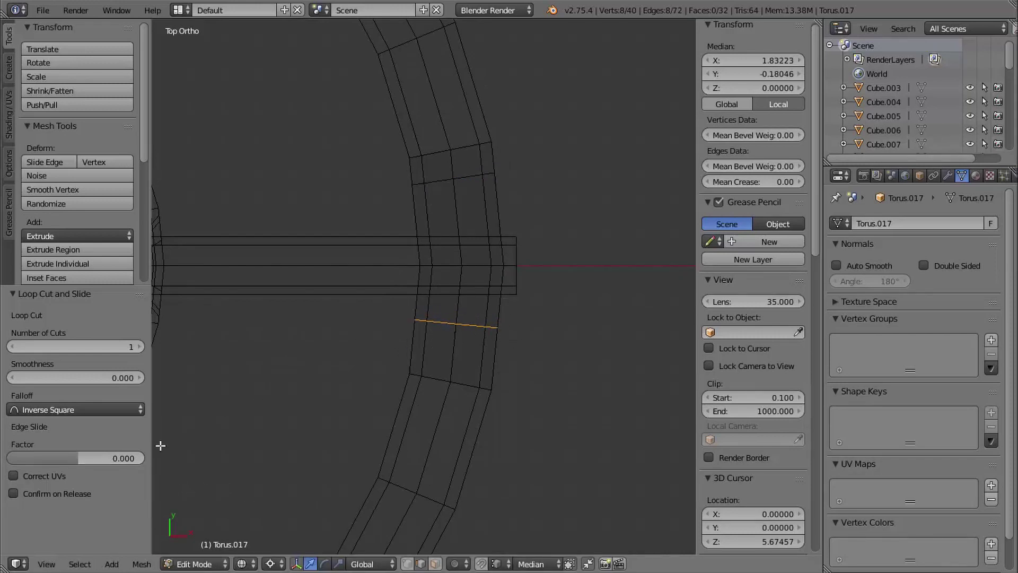
pyautogui.moveTo(78, 457); pyautogui.dragTo(105, 457)
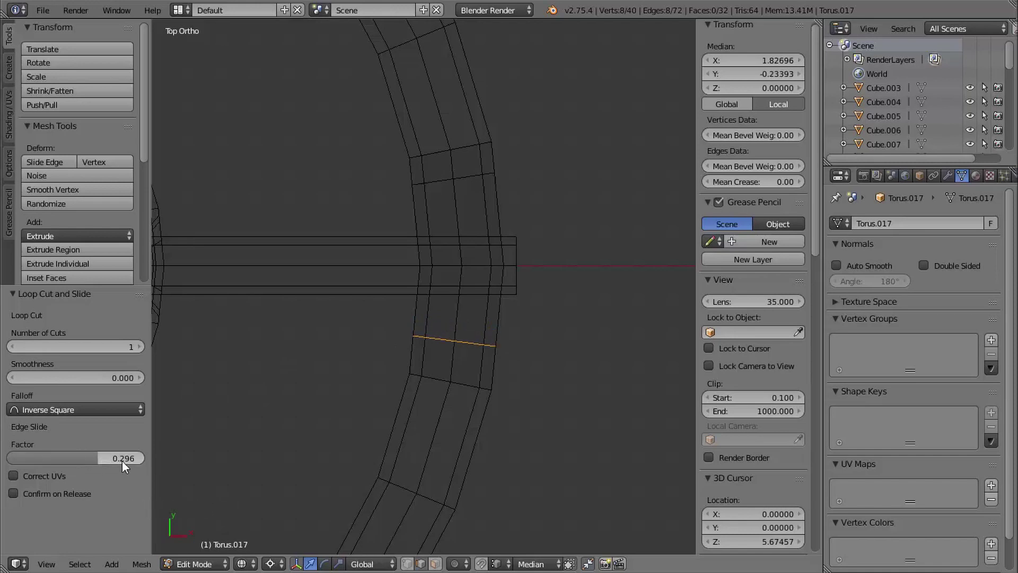
pyautogui.click(122, 459)
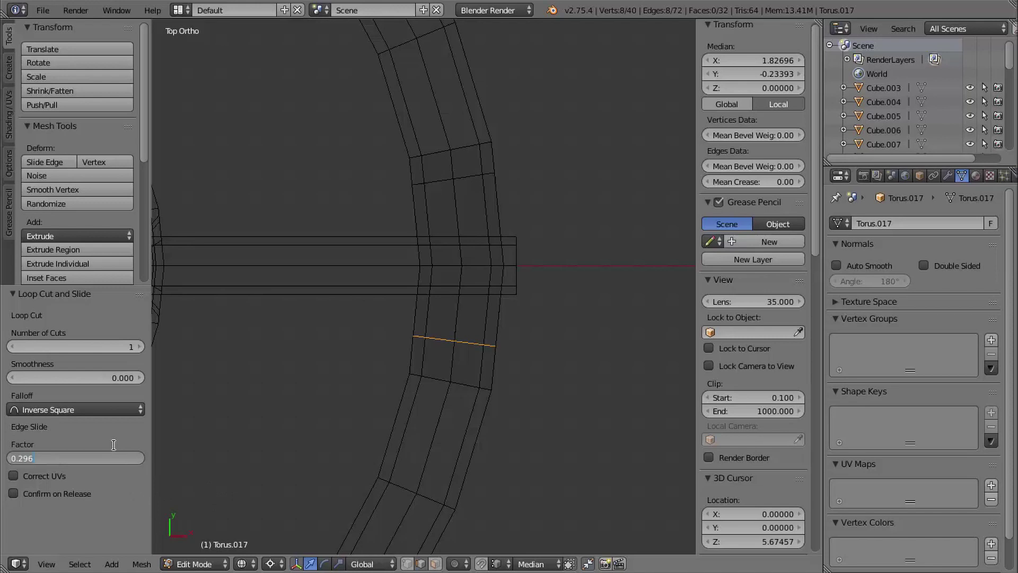
pyautogui.press('Return')
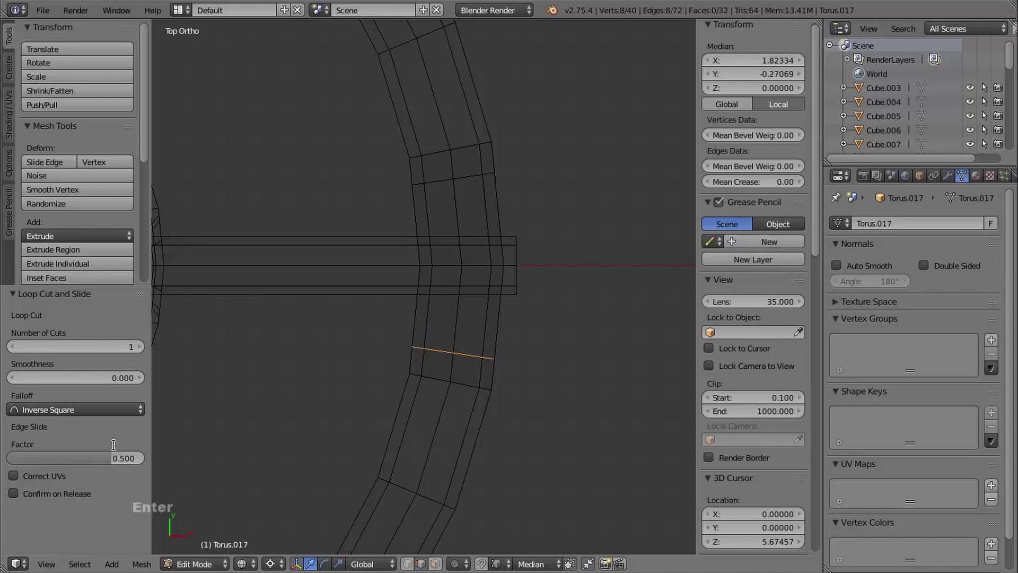
# Step: Using face selection, delete the two narrow face loops at both ends of the ring section, outside the new loop cuts
pyautogui.keyDown('shift'); pyautogui.moveTo(378, 315); pyautogui.dragTo(341, 322, button='middle'); pyautogui.keyUp('shift')
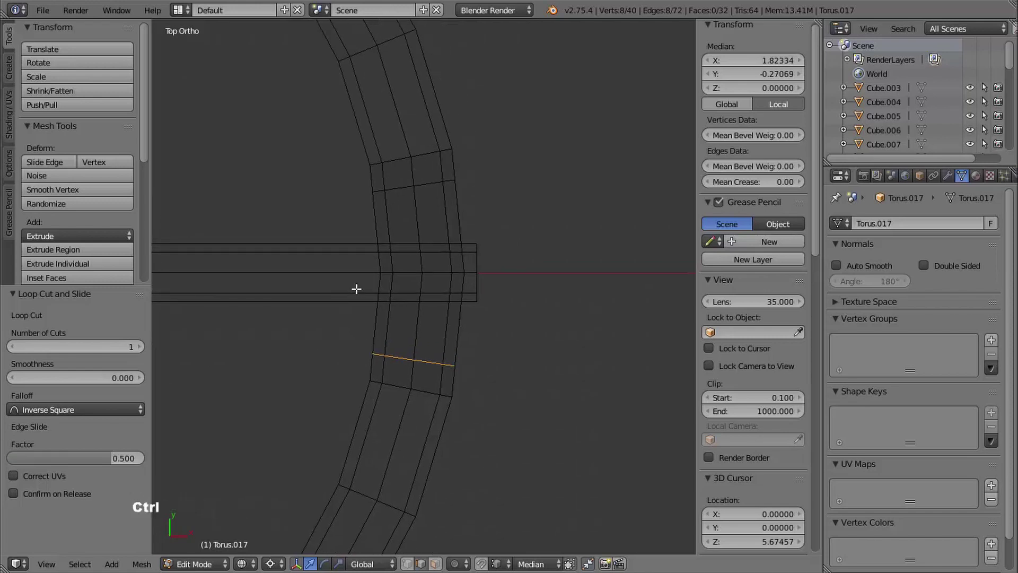
pyautogui.hotkey('ctrl', 'Tab')
pyautogui.click(318, 348)
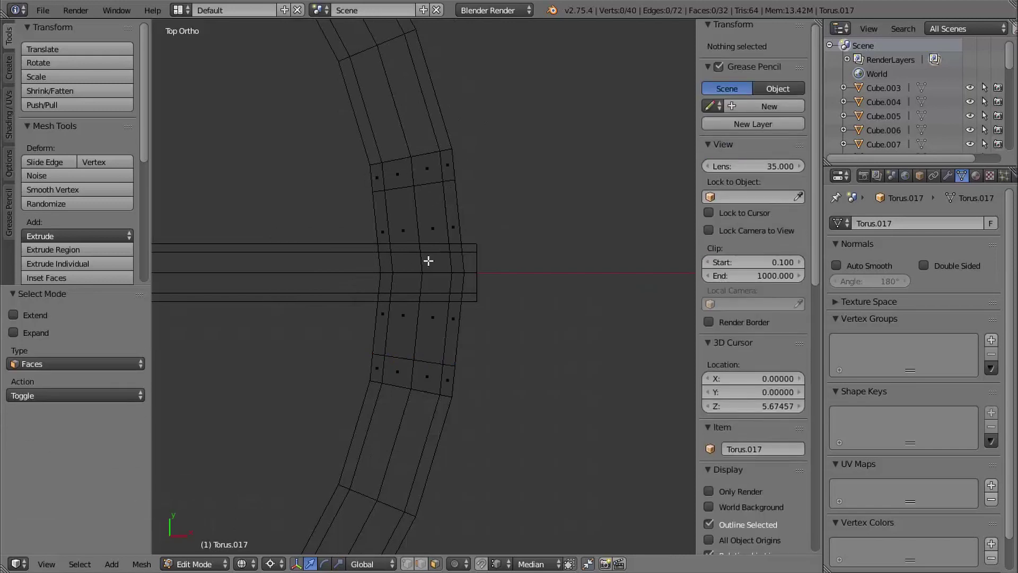
pyautogui.keyDown('alt'); pyautogui.rightClick(441, 377); pyautogui.keyUp('alt')
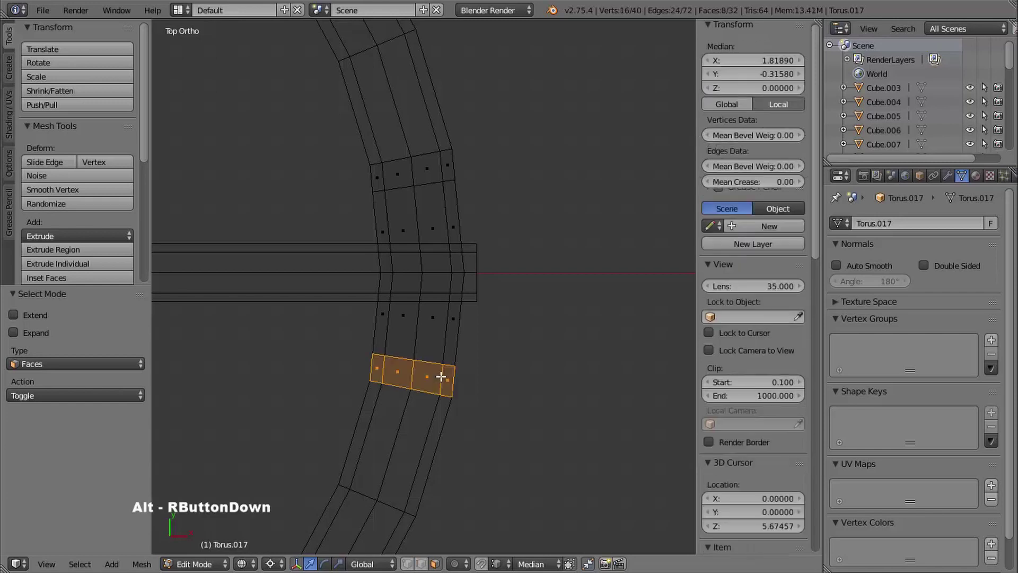
pyautogui.keyDown('alt'); pyautogui.keyDown('shift'); pyautogui.rightClick(440, 163); pyautogui.keyUp('shift'); pyautogui.keyUp('alt')
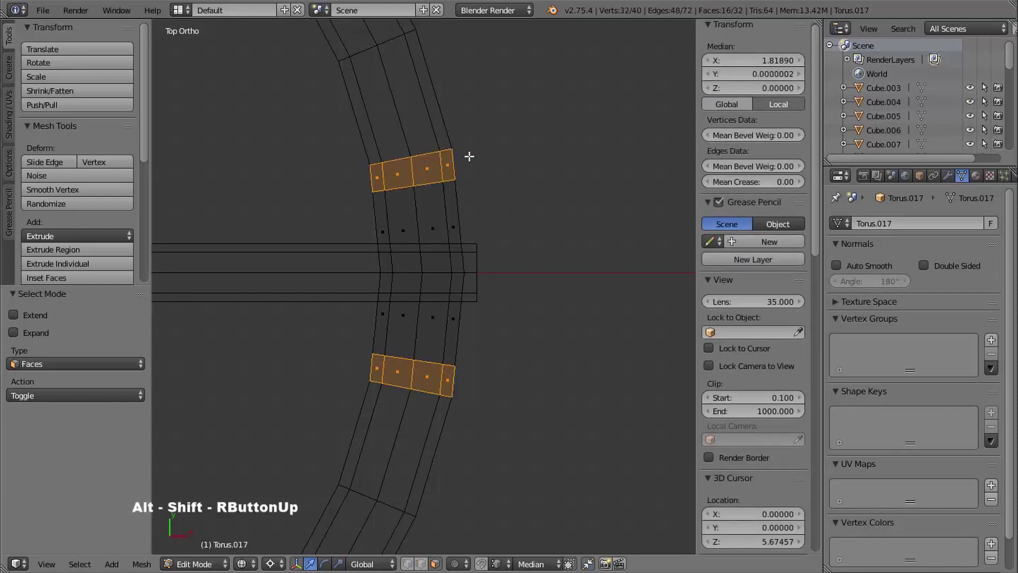
pyautogui.press('x')
pyautogui.click(432, 203)
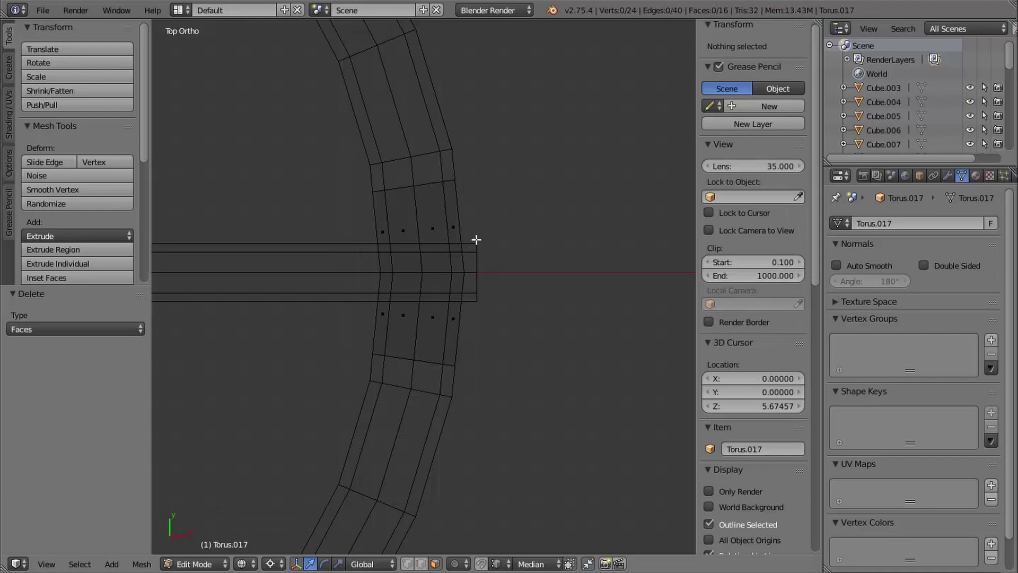
# Step: Extrude all faces of the remaining ring section outward along their vertex normals by about 0.041 in solid view
pyautogui.keyDown('shift'); pyautogui.moveTo(505, 311); pyautogui.dragTo(509, 281, button='middle'); pyautogui.keyUp('shift')
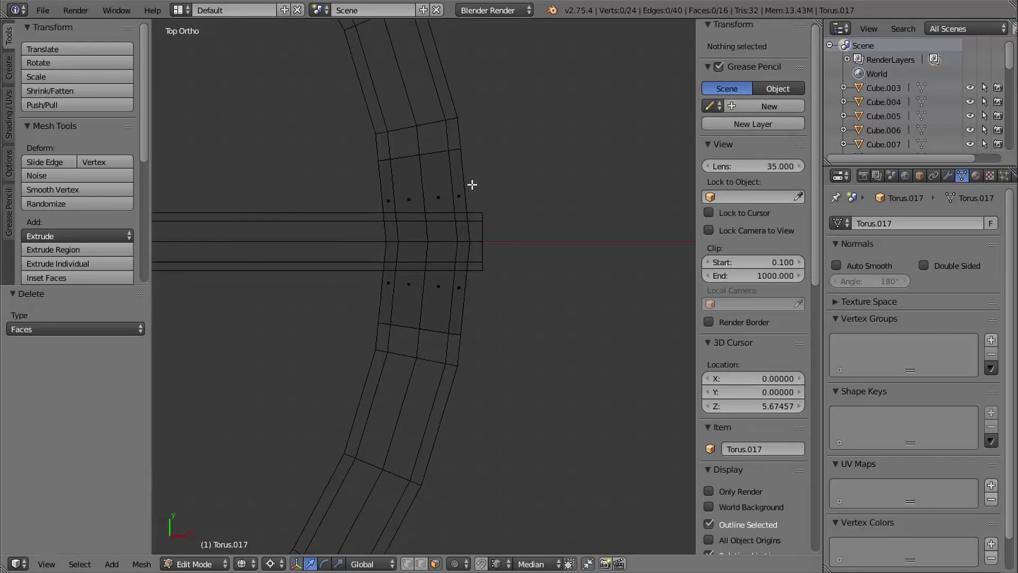
pyautogui.press('z')
pyautogui.moveTo(485, 198)
pyautogui.mouseDown(button='middle')
pyautogui.moveTo(425, 225)
pyautogui.moveTo(480, 286)
pyautogui.moveTo(511, 268)
pyautogui.moveTo(512, 301)
pyautogui.mouseUp(button='middle')
pyautogui.press('a')
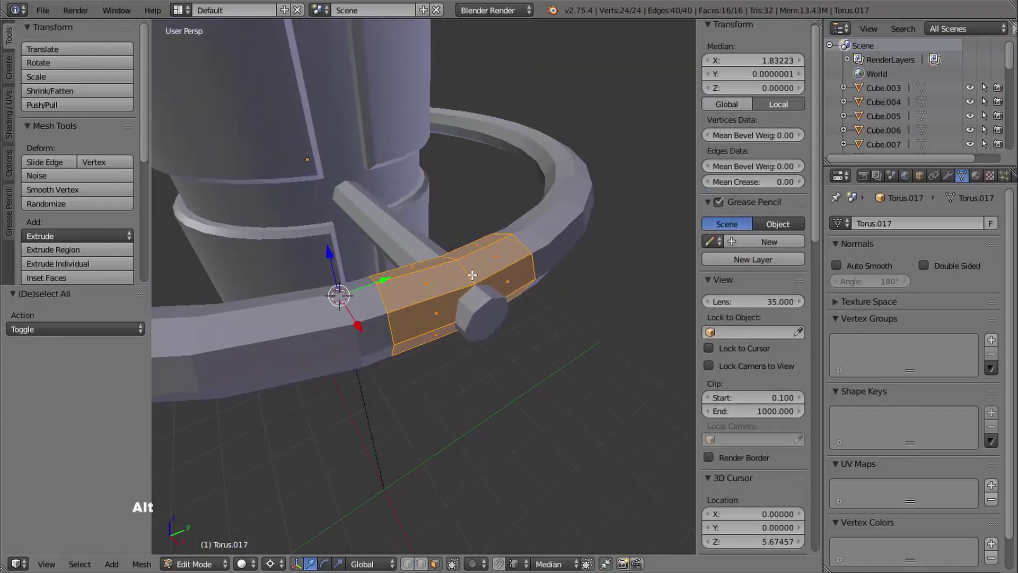
pyautogui.hotkey('alt', 'e')
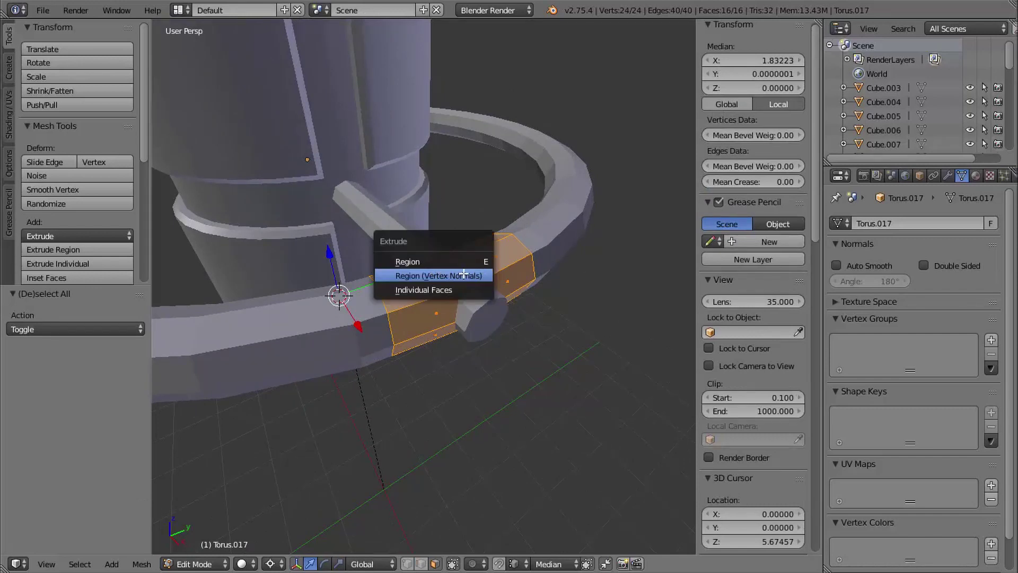
pyautogui.click(457, 276)
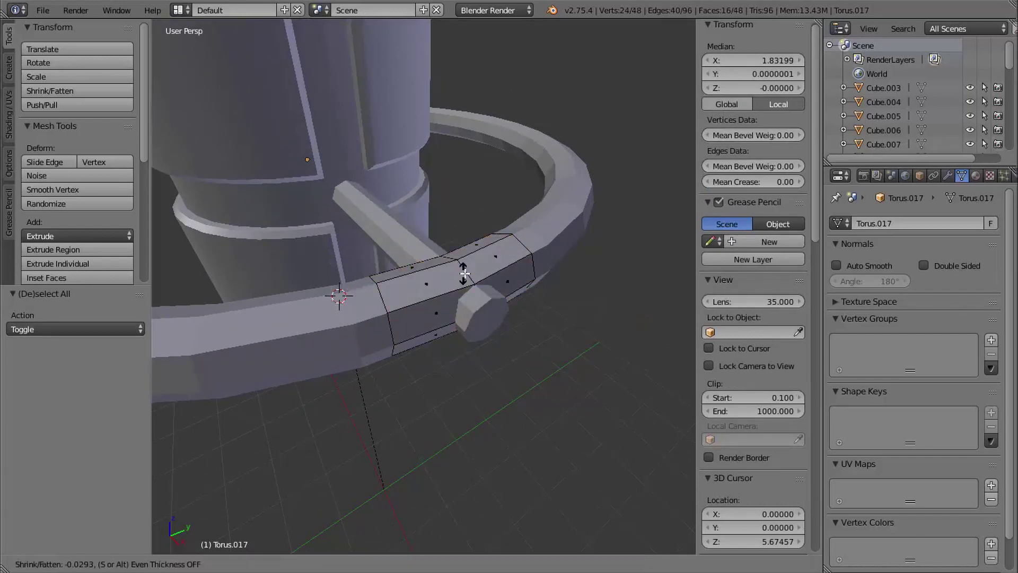
pyautogui.press('shift')
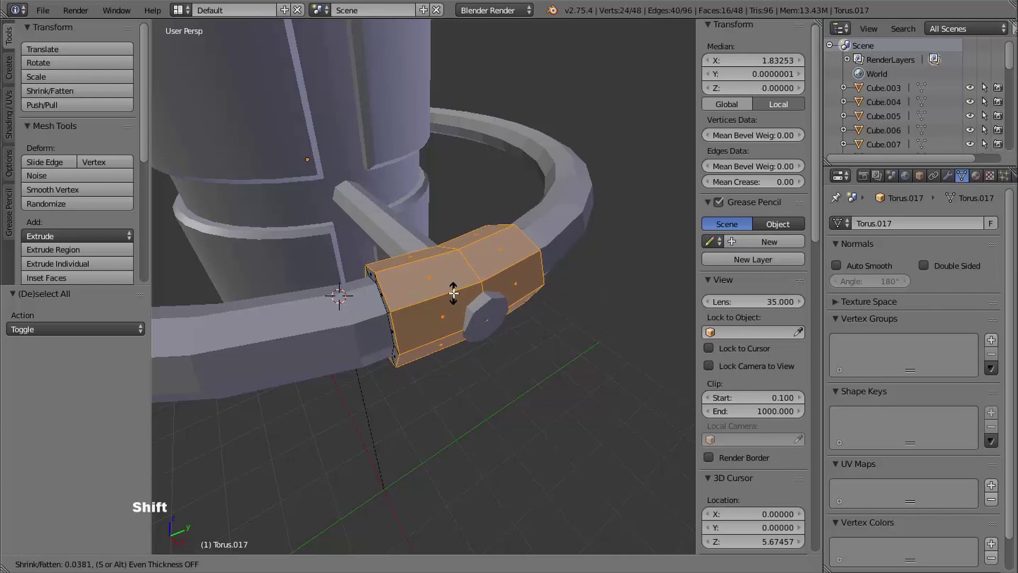
pyautogui.keyDown('shift'); pyautogui.click(457, 297); pyautogui.keyUp('shift')
# Step: Switch the pivot from the 3D cursor to the selection and scale the collar's outer middle edge loop up by about 1.577
pyautogui.moveTo(461, 299); pyautogui.dragTo(465, 228, button='middle')
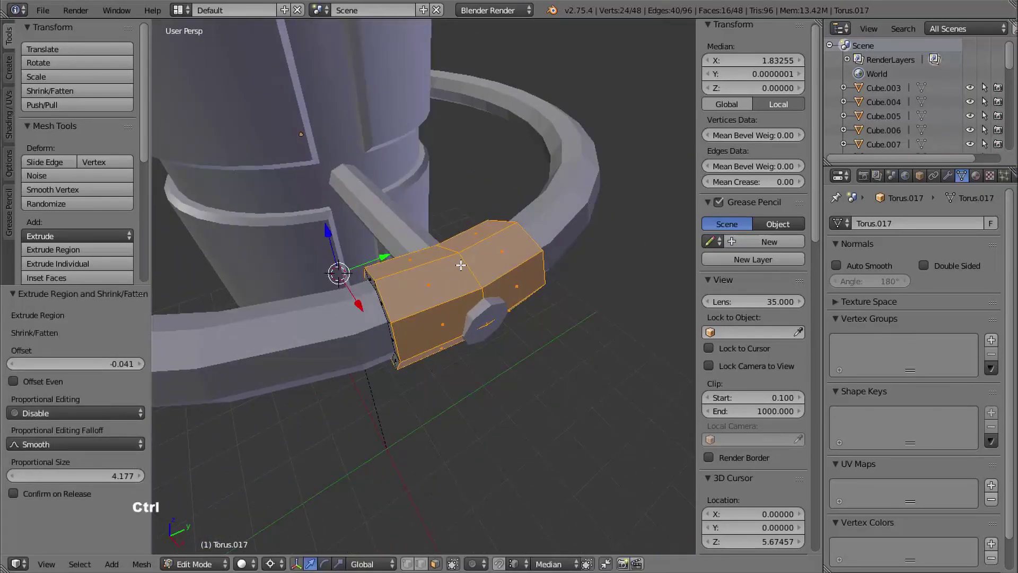
pyautogui.hotkey('ctrl', 'Tab')
pyautogui.click(458, 251)
pyautogui.keyDown('alt'); pyautogui.rightClick(462, 267); pyautogui.keyUp('alt')
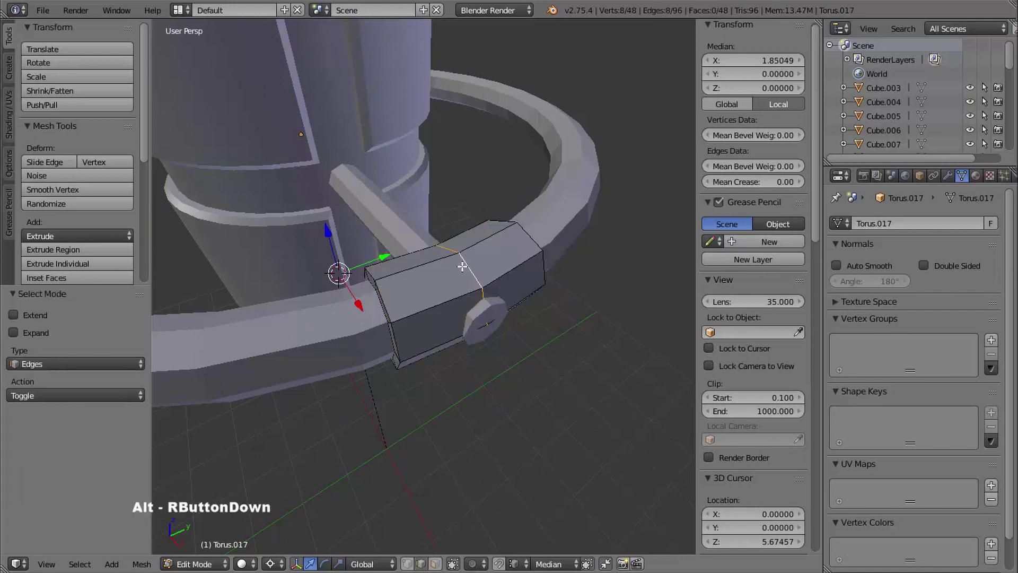
pyautogui.moveTo(512, 281)
pyautogui.mouseDown(button='middle')
pyautogui.moveTo(466, 239)
pyautogui.moveTo(505, 275)
pyautogui.moveTo(507, 298)
pyautogui.mouseUp(button='middle')
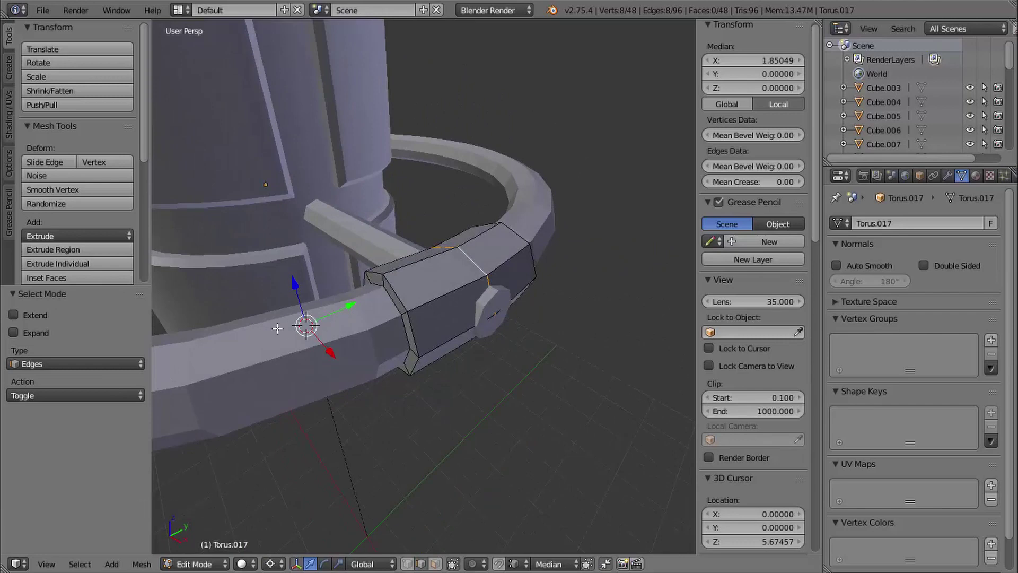
pyautogui.click(275, 564)
pyautogui.click(307, 500)
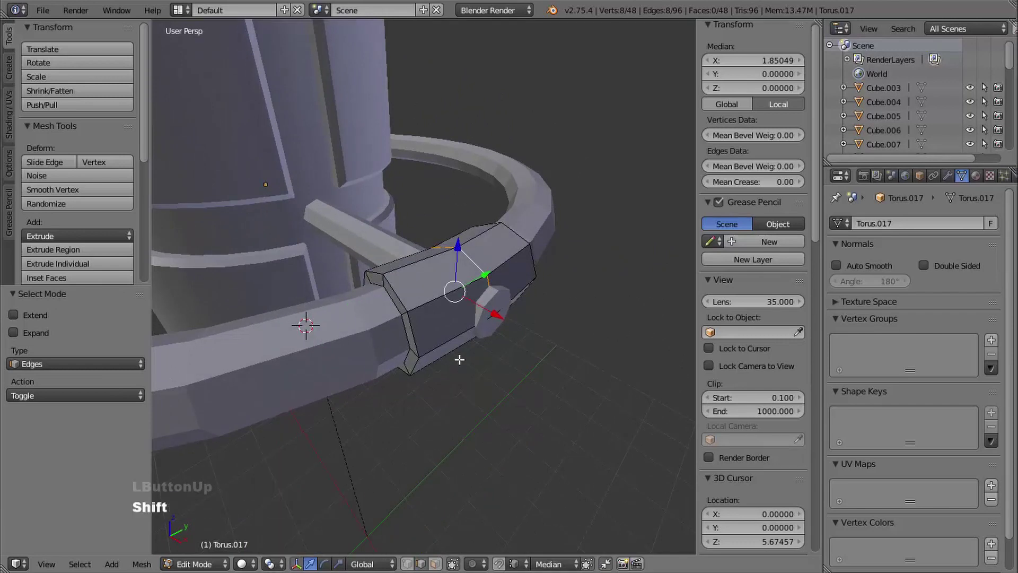
pyautogui.keyDown('shift'); pyautogui.moveTo(459, 360); pyautogui.dragTo(457, 396, button='middle'); pyautogui.keyUp('shift')
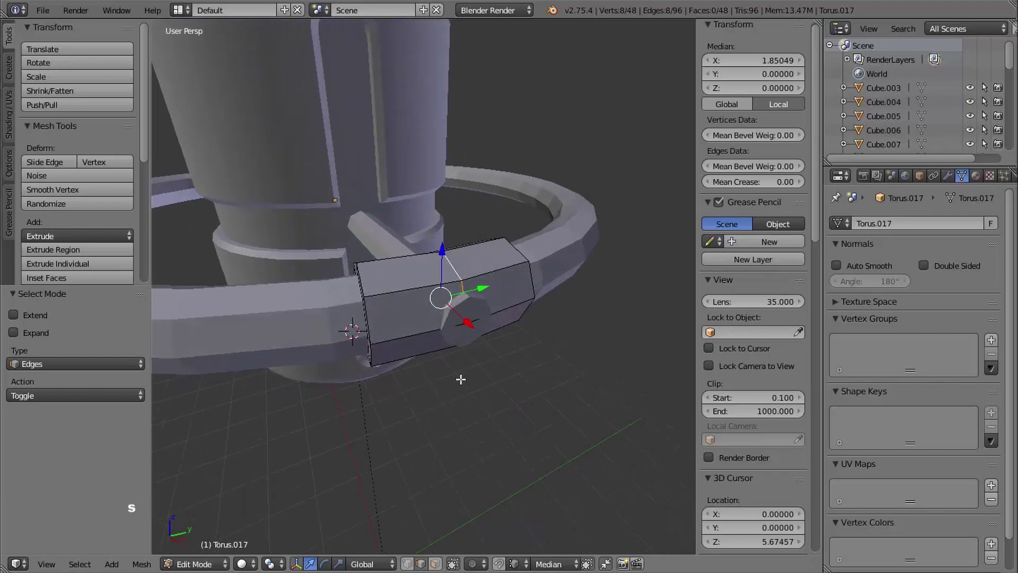
pyautogui.press('s')
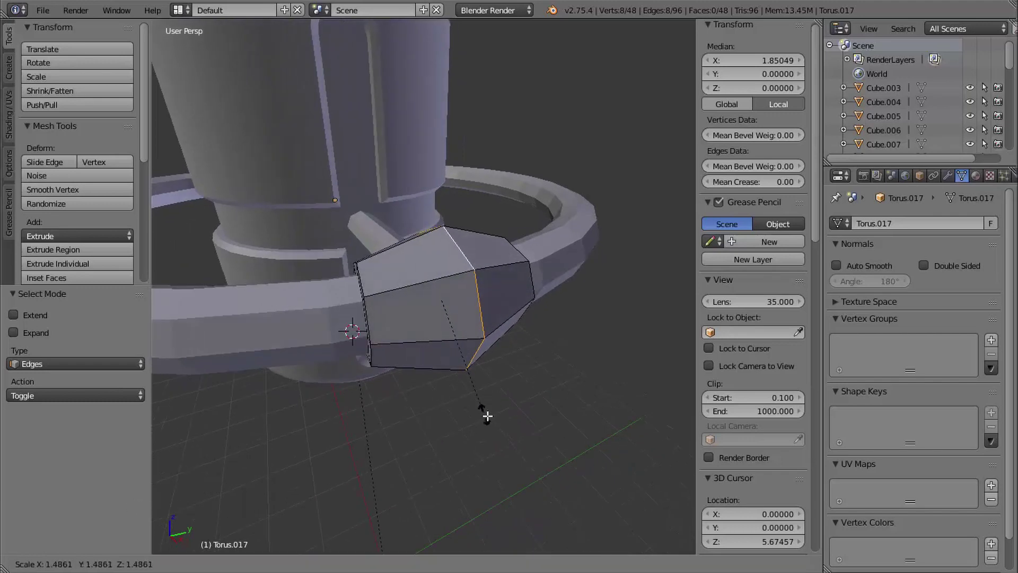
pyautogui.click(488, 417)
# Step: Bevel the enlarged middle edge loop of the collar by about 0.136 with 2 segments
pyautogui.moveTo(487, 417); pyautogui.dragTo(483, 291, button='middle')
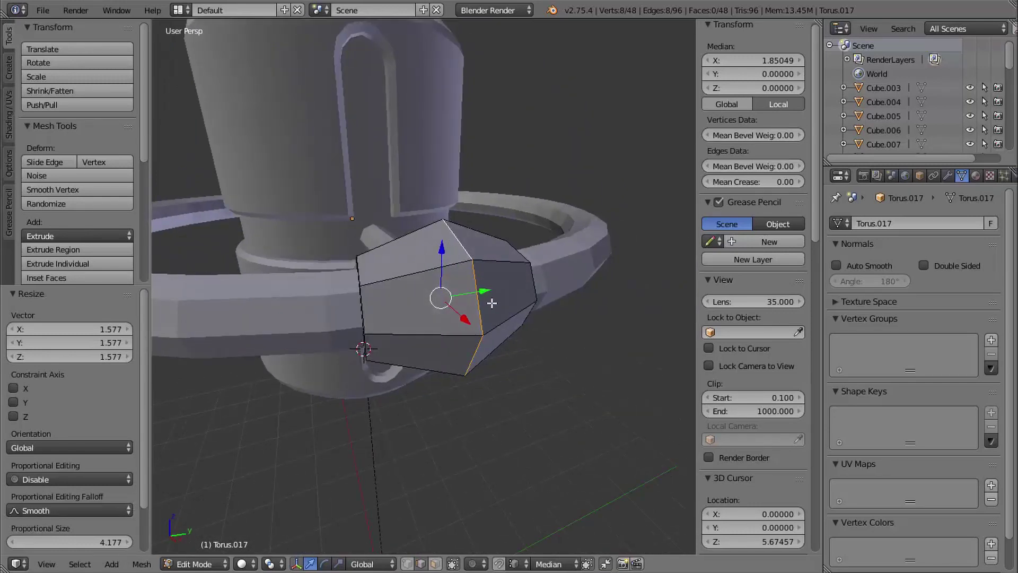
pyautogui.hotkey('ctrl', 'b')
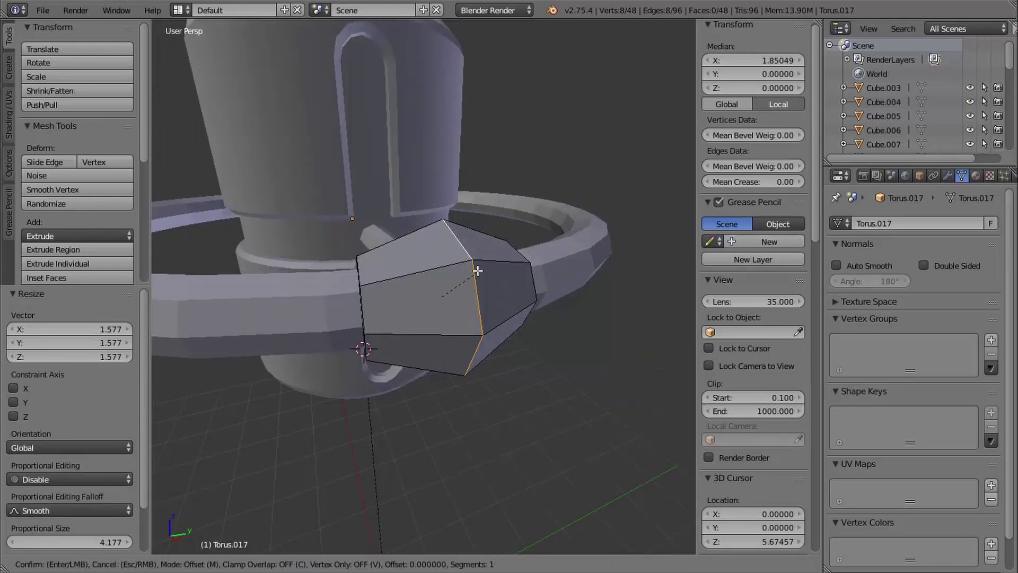
pyautogui.press('shift')
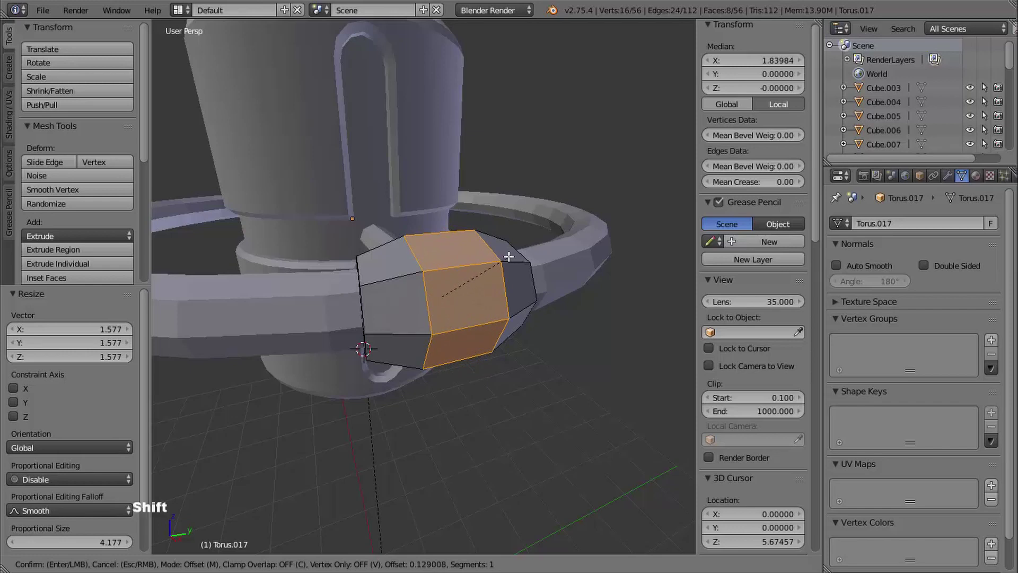
pyautogui.click(527, 246)
pyautogui.moveTo(552, 267); pyautogui.dragTo(497, 240, button='middle')
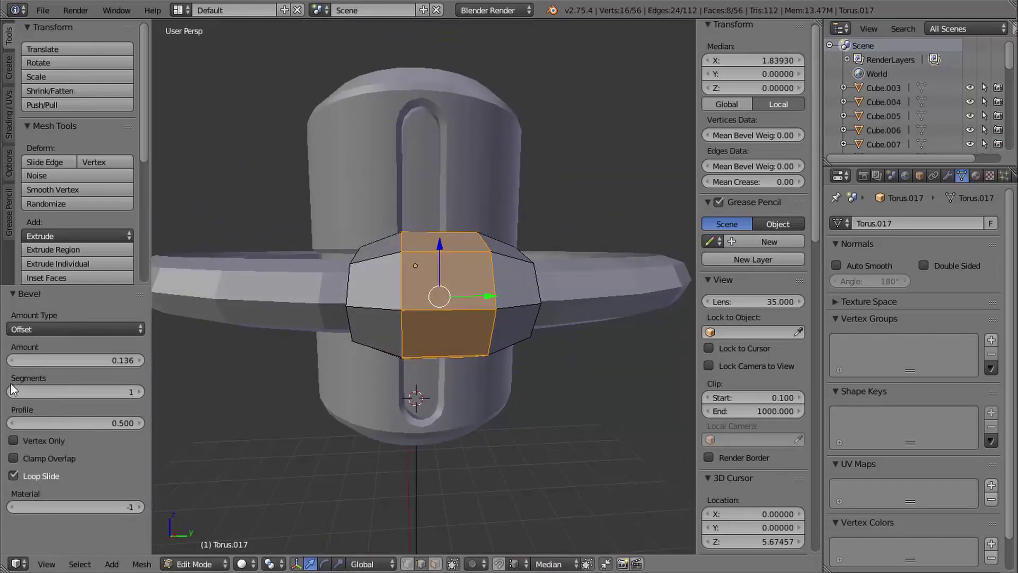
pyautogui.click(136, 392)
pyautogui.moveTo(395, 339); pyautogui.dragTo(448, 373, button='middle')
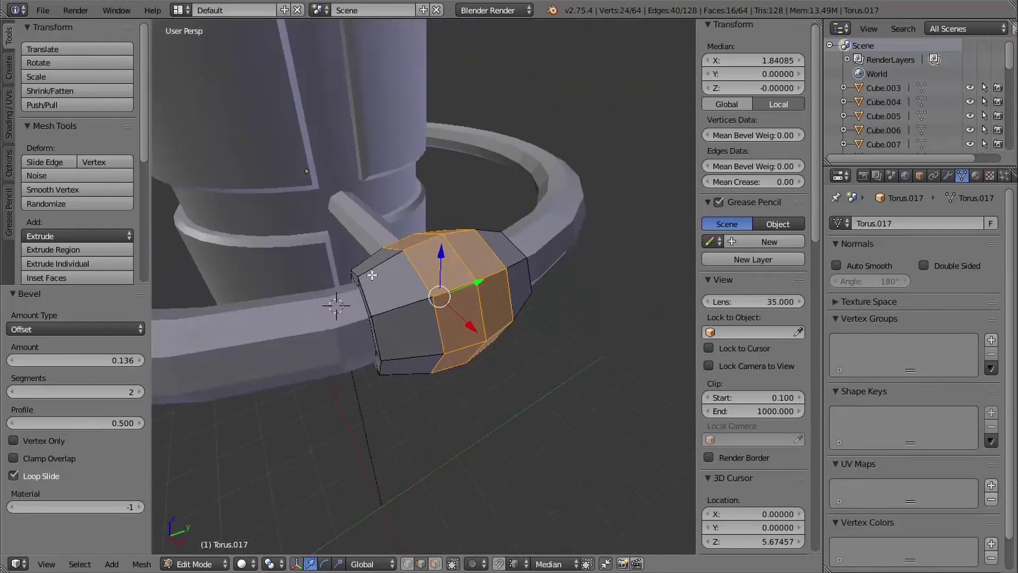
pyautogui.moveTo(428, 322); pyautogui.dragTo(466, 358, button='middle')
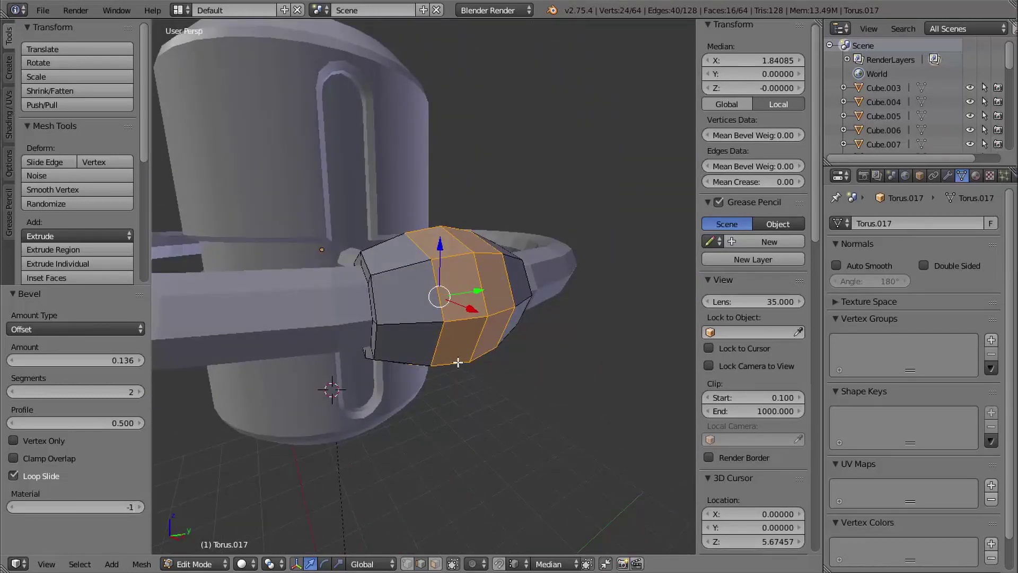
# Step: Return to Object Mode and isolate the collar by hiding all unselected objects
pyautogui.press('Tab')
pyautogui.moveTo(457, 399); pyautogui.dragTo(462, 407, button='middle')
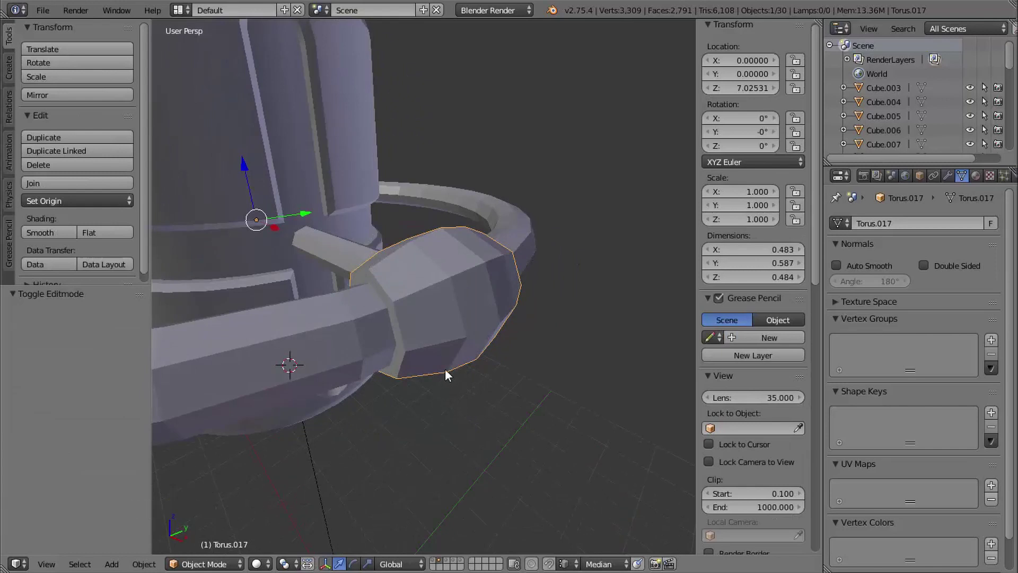
pyautogui.hotkey('shift', 'h')
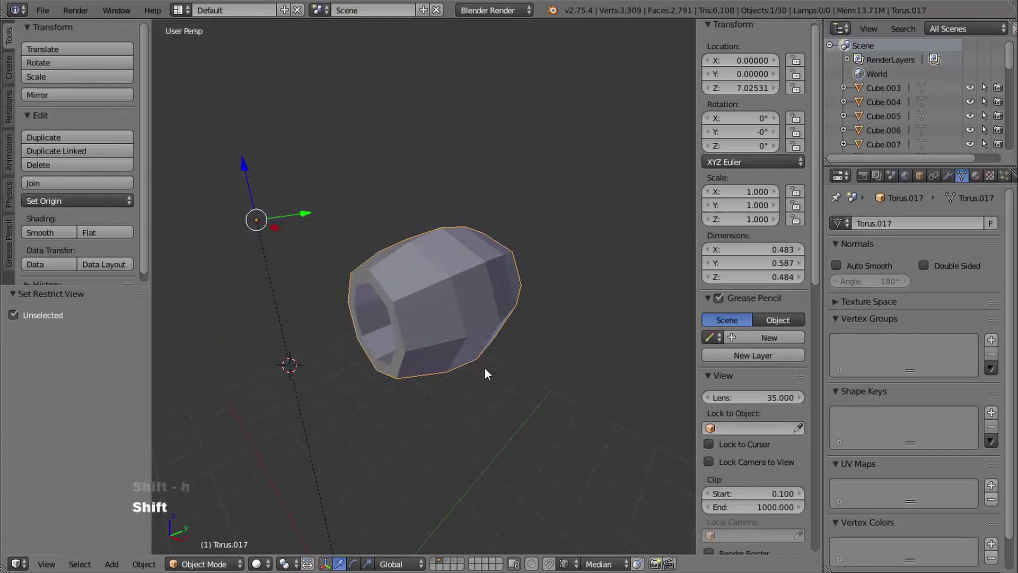
pyautogui.moveTo(485, 368); pyautogui.dragTo(504, 344, button='middle')
pyautogui.moveTo(441, 307); pyautogui.dragTo(407, 249, button='middle')
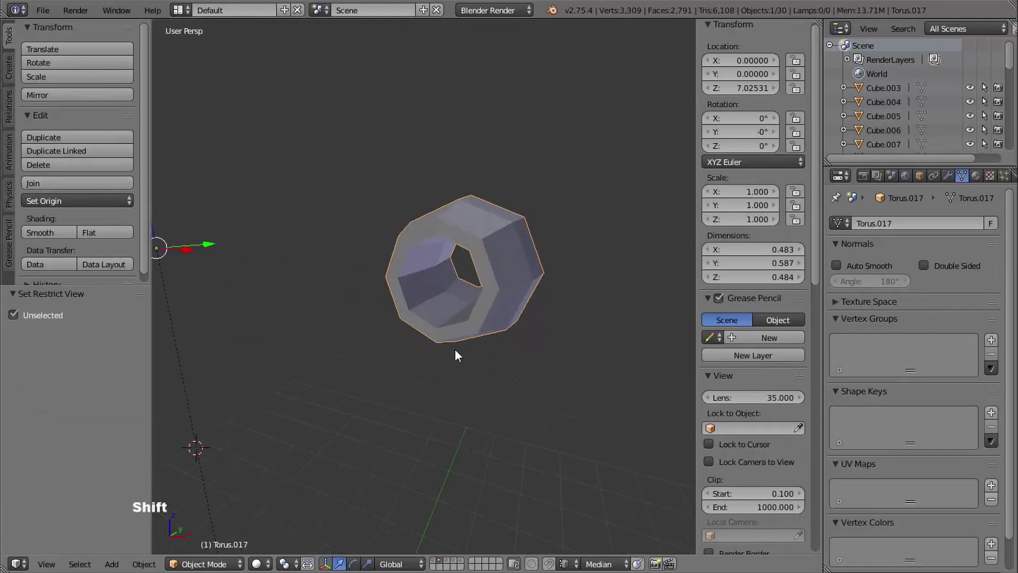
pyautogui.keyDown('shift'); pyautogui.moveTo(455, 350); pyautogui.dragTo(436, 318, button='middle'); pyautogui.keyUp('shift')
# Step: In Edit Mode with face selection, delete the two face loops lining the inside of the collar, and return to Object Mode
pyautogui.press('Tab')
pyautogui.hotkey('ctrl', 'Tab')
pyautogui.click(429, 297)
pyautogui.moveTo(436, 319); pyautogui.dragTo(404, 301, button='middle')
pyautogui.keyDown('alt'); pyautogui.rightClick(403, 255); pyautogui.keyUp('alt')
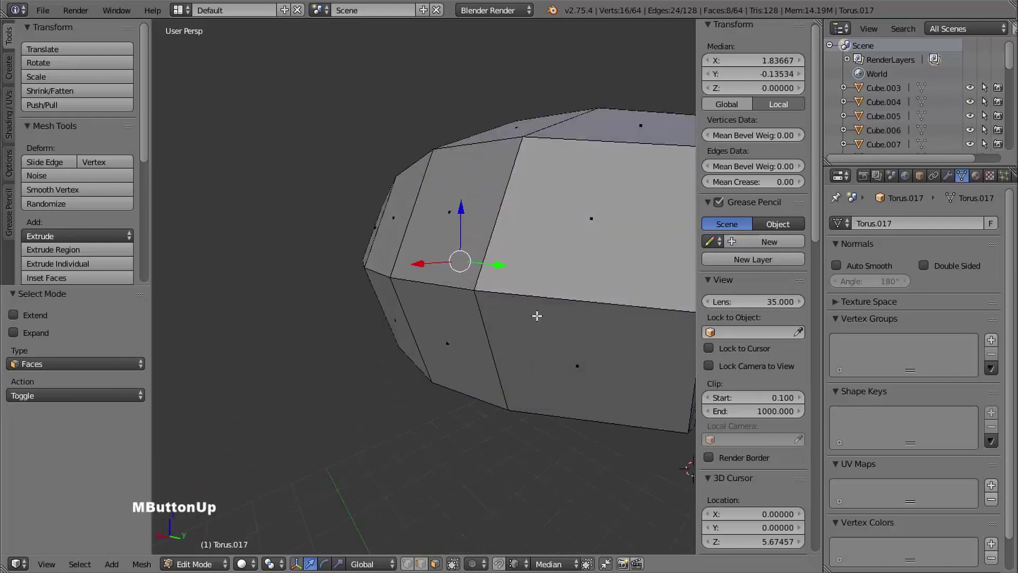
pyautogui.keyDown('shift'); pyautogui.moveTo(537, 316); pyautogui.dragTo(390, 254, button='middle'); pyautogui.keyUp('shift')
pyautogui.keyDown('alt'); pyautogui.keyDown('shift'); pyautogui.rightClick(475, 281); pyautogui.keyUp('shift'); pyautogui.keyUp('alt')
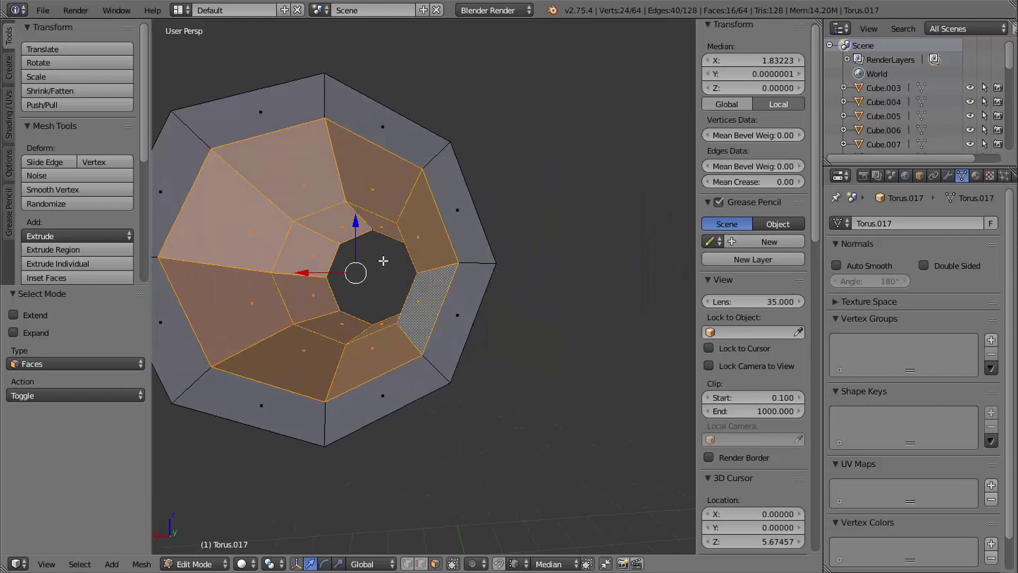
pyautogui.press('x')
pyautogui.click(376, 263)
pyautogui.moveTo(295, 279); pyautogui.dragTo(525, 265, button='middle')
pyautogui.press('Tab')
pyautogui.moveTo(525, 264); pyautogui.dragTo(444, 139, button='middle')
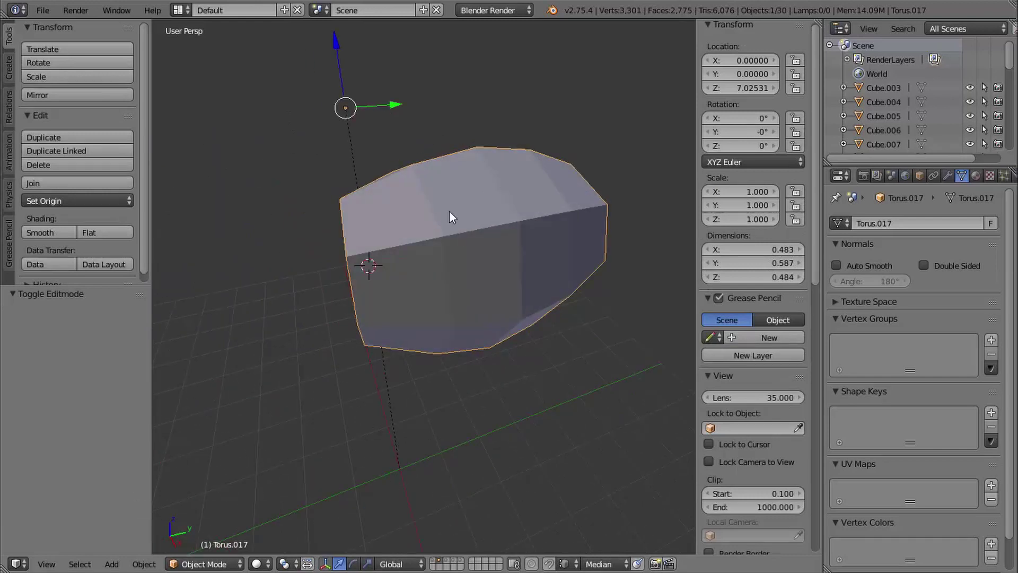
# Step: Shade the collar smooth, enable Auto Smooth for its normals, and return to Edit Mode
pyautogui.keyDown('shift'); pyautogui.moveTo(513, 274); pyautogui.dragTo(485, 305, button='middle'); pyautogui.keyUp('shift')
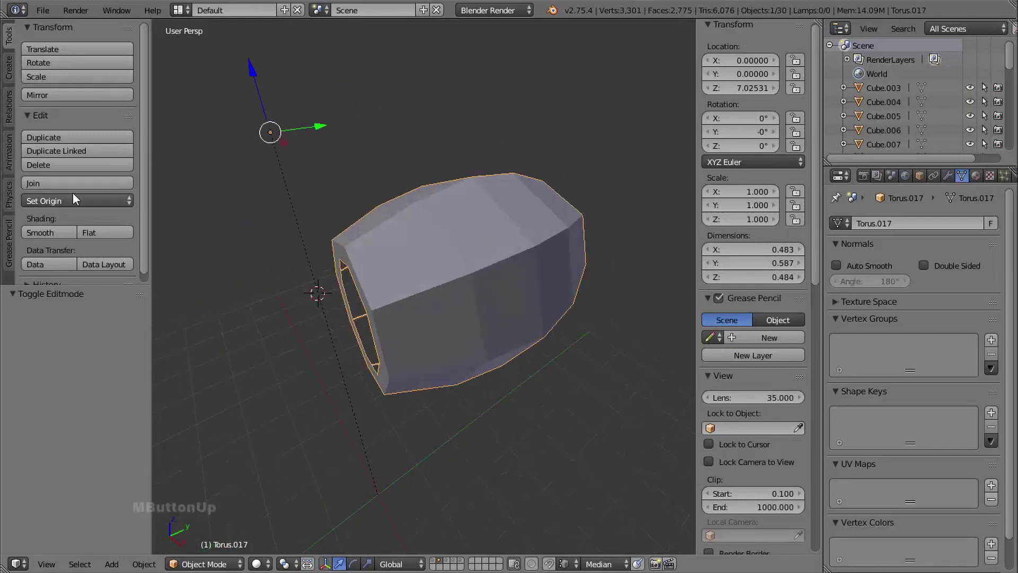
pyautogui.click(41, 233)
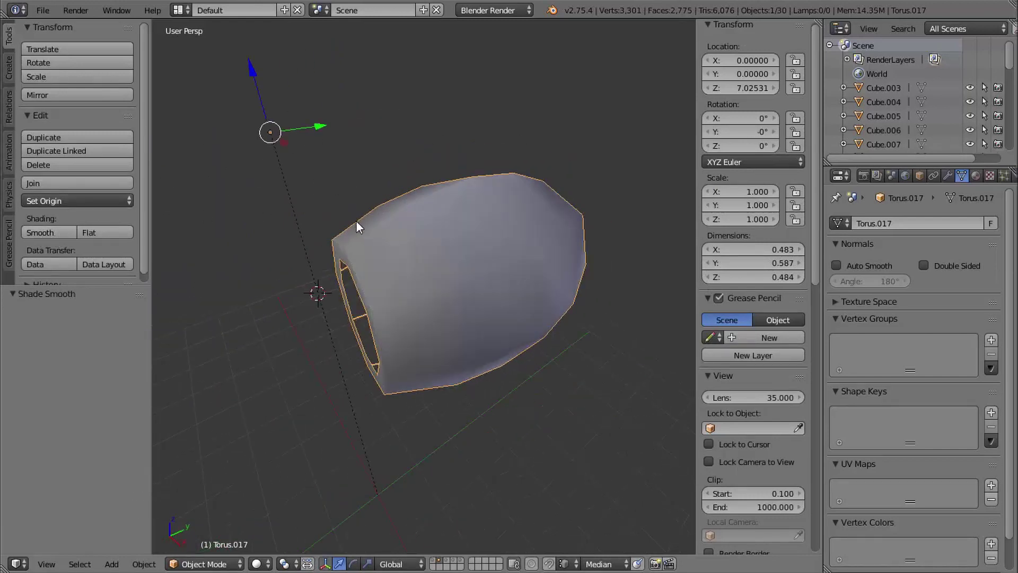
pyautogui.moveTo(356, 221); pyautogui.dragTo(371, 215, button='middle')
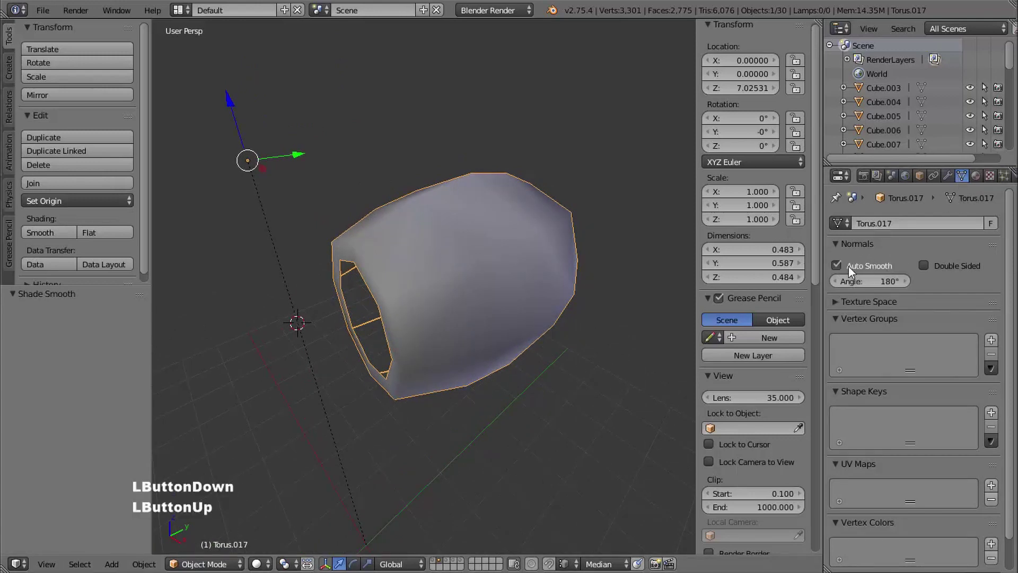
pyautogui.keyDown('shift'); pyautogui.moveTo(479, 292); pyautogui.dragTo(426, 223, button='middle'); pyautogui.keyUp('shift')
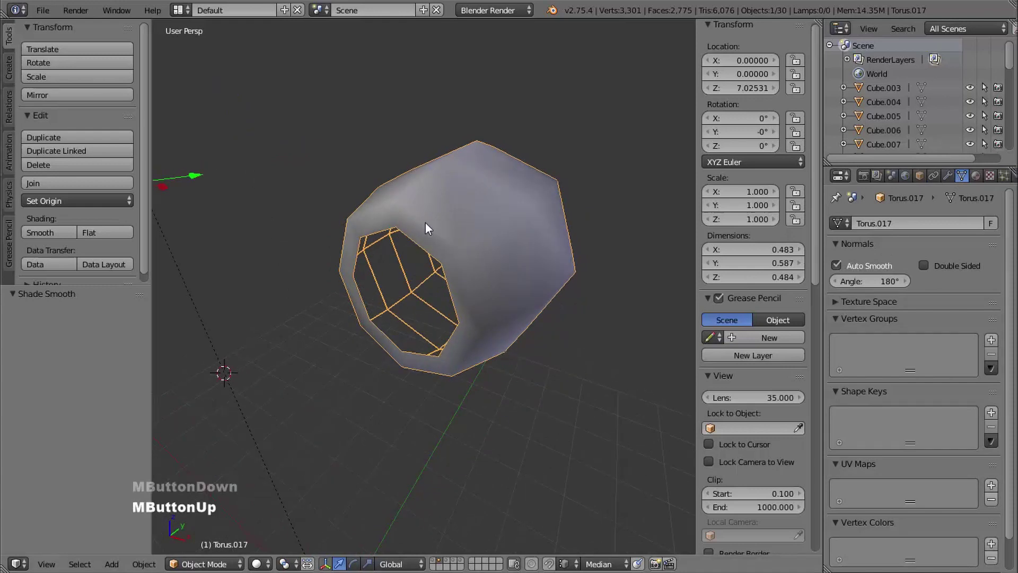
pyautogui.moveTo(460, 253); pyautogui.dragTo(374, 187, button='middle')
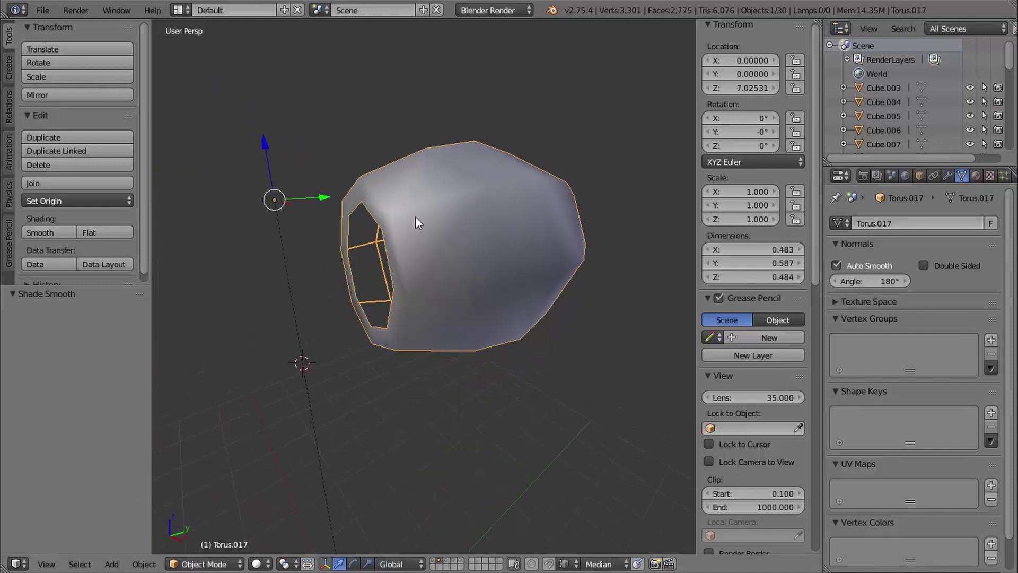
pyautogui.moveTo(415, 216); pyautogui.dragTo(431, 225, button='middle')
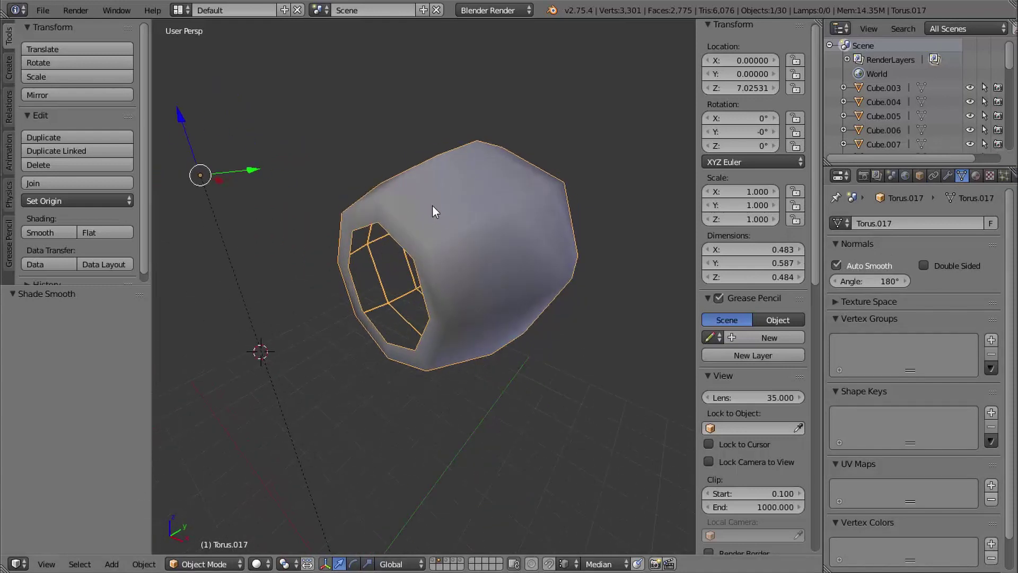
pyautogui.press('Tab')
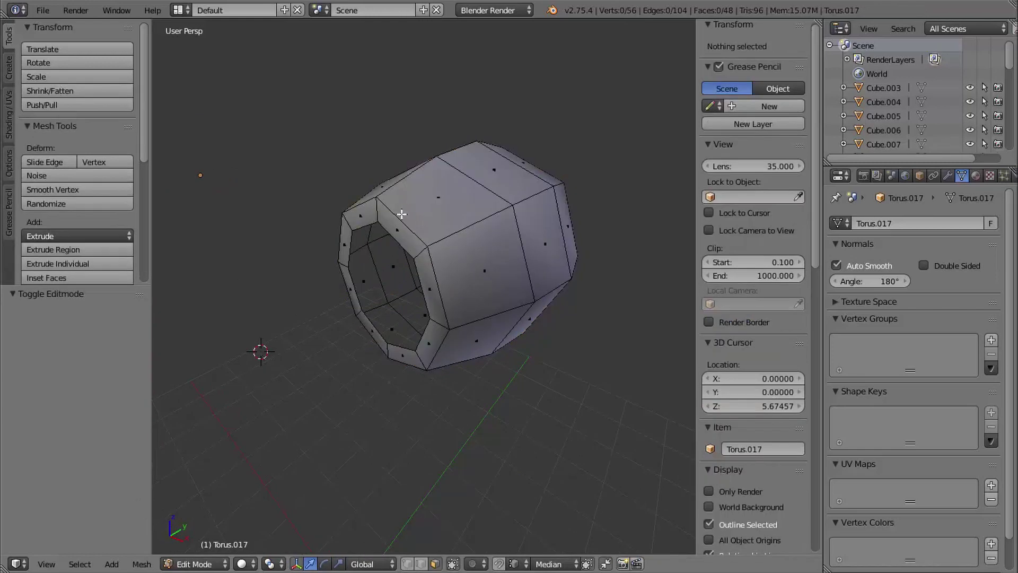
# Step: With edge selection, select the outer rim edge loops at both ends of the collar and mark them sharp
pyautogui.hotkey('ctrl', 'Tab')
pyautogui.click(399, 201)
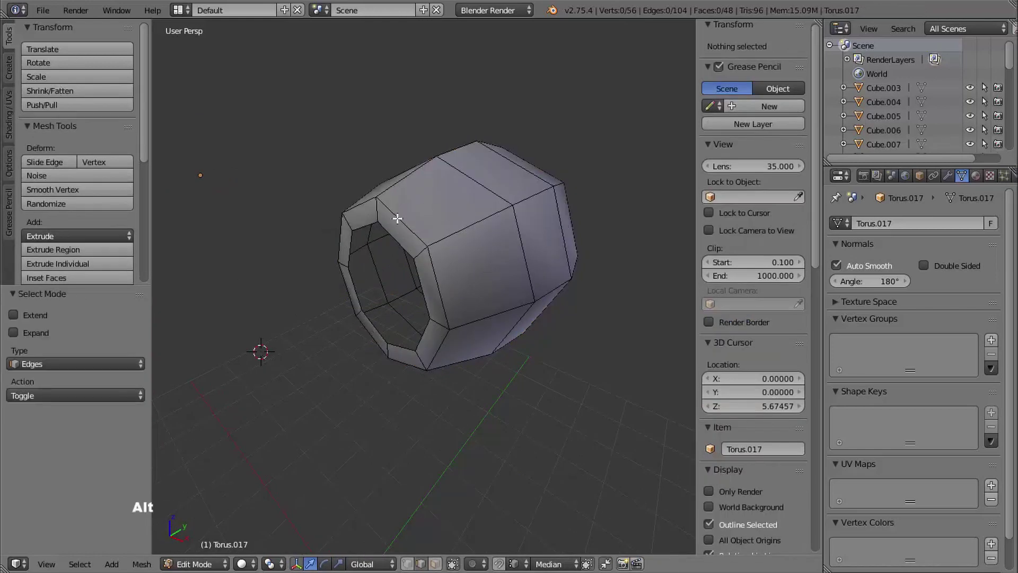
pyautogui.keyDown('alt'); pyautogui.rightClick(398, 218); pyautogui.keyUp('alt')
pyautogui.moveTo(397, 218); pyautogui.dragTo(467, 249, button='middle')
pyautogui.keyDown('shift'); pyautogui.moveTo(467, 250); pyautogui.dragTo(454, 219, button='middle'); pyautogui.keyUp('shift')
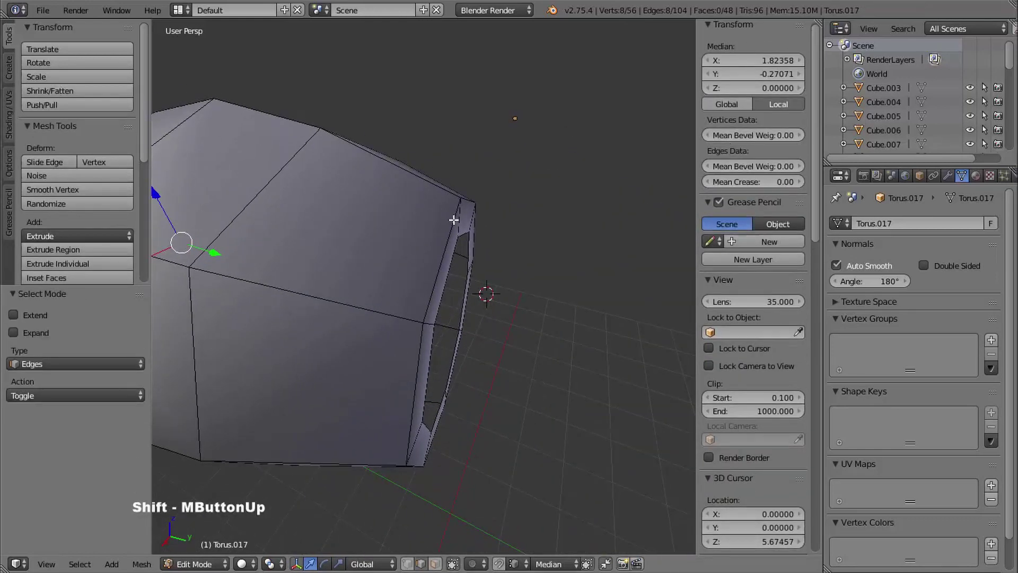
pyautogui.keyDown('alt'); pyautogui.keyDown('shift'); pyautogui.rightClick(451, 230); pyautogui.keyUp('shift'); pyautogui.keyUp('alt')
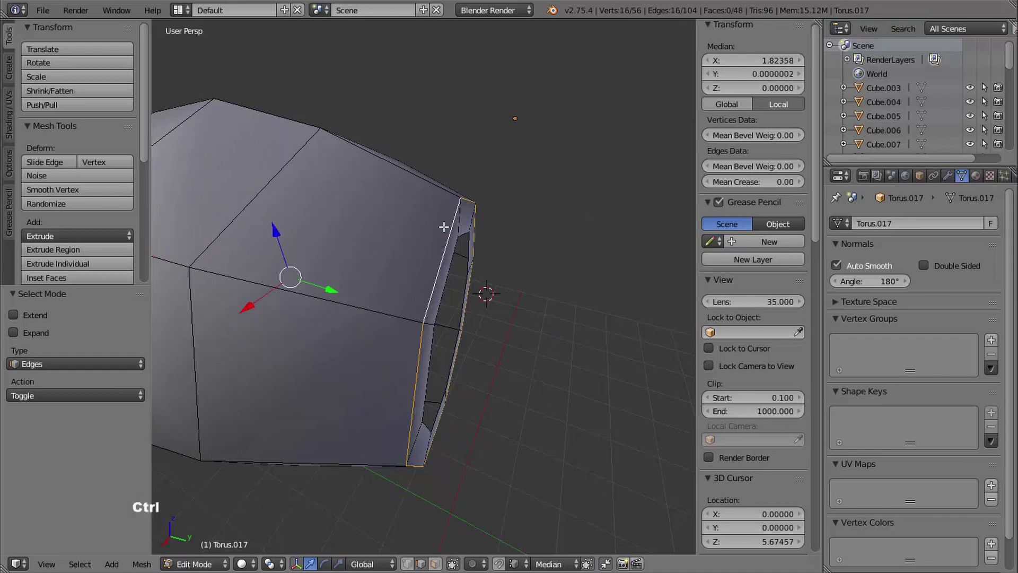
pyautogui.hotkey('ctrl', 'e')
pyautogui.click(429, 227)
# Step: Slide the outer rim edge loop at one end of the collar inward with an Edge Slide factor of -0.1
pyautogui.keyDown('ctrl'); pyautogui.moveTo(520, 182); pyautogui.dragTo(339, 202, button='middle'); pyautogui.keyUp('ctrl')
pyautogui.moveTo(340, 202)
pyautogui.keyDown('shift'); pyautogui.mouseDown(button='middle')
pyautogui.moveTo(319, 191)
pyautogui.moveTo(325, 212)
pyautogui.mouseUp(button='middle'); pyautogui.keyUp('shift')
pyautogui.keyDown('shift'); pyautogui.moveTo(325, 212); pyautogui.dragTo(379, 194, button='middle'); pyautogui.keyUp('shift')
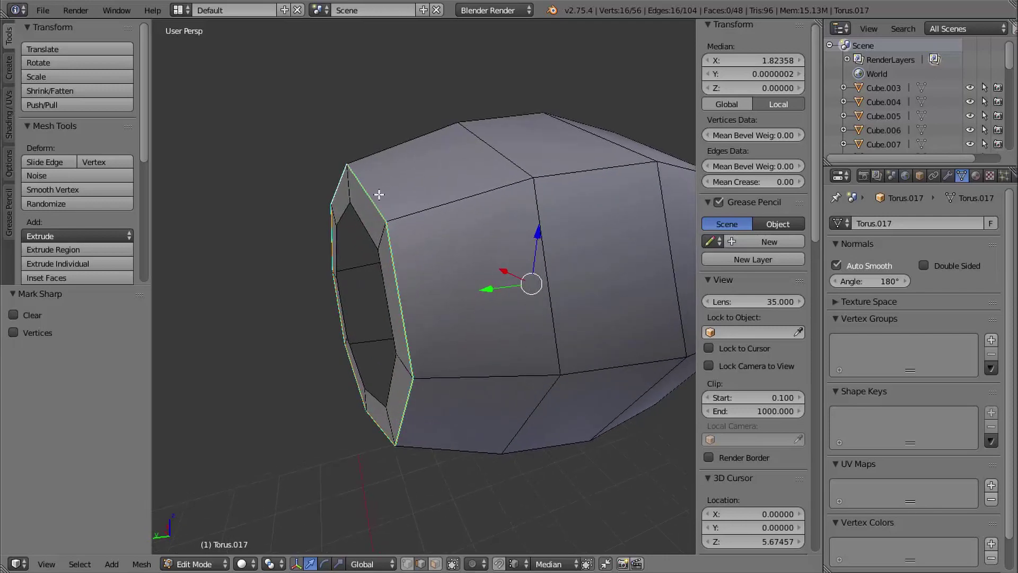
pyautogui.keyDown('alt'); pyautogui.rightClick(363, 189); pyautogui.keyUp('alt')
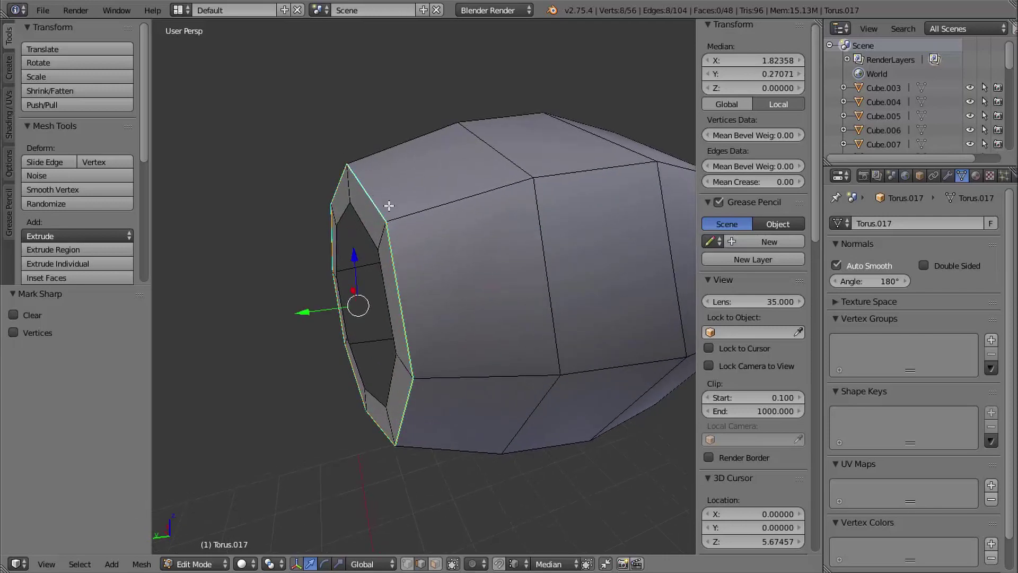
pyautogui.moveTo(391, 205)
pyautogui.mouseDown(button='middle')
pyautogui.moveTo(433, 209)
pyautogui.moveTo(404, 207)
pyautogui.moveTo(398, 191)
pyautogui.mouseUp(button='middle')
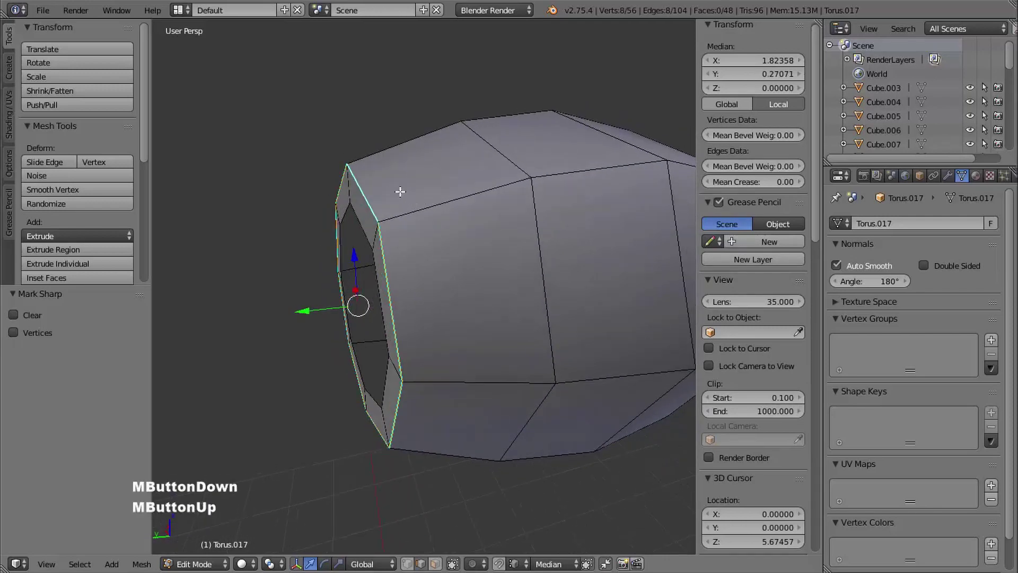
pyautogui.press('g')
pyautogui.press('g')
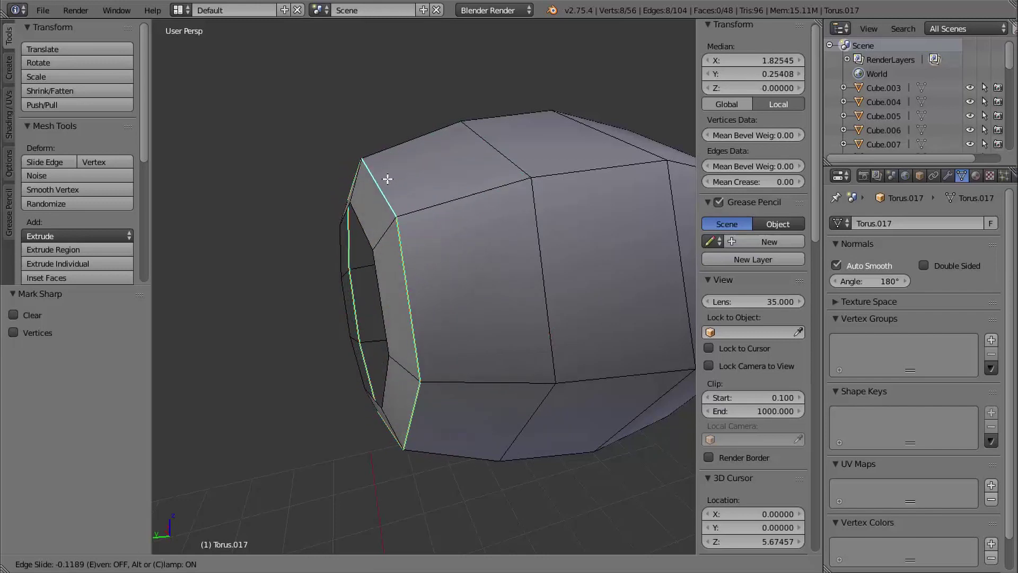
pyautogui.keyDown('shift'); pyautogui.click(388, 177); pyautogui.keyUp('shift')
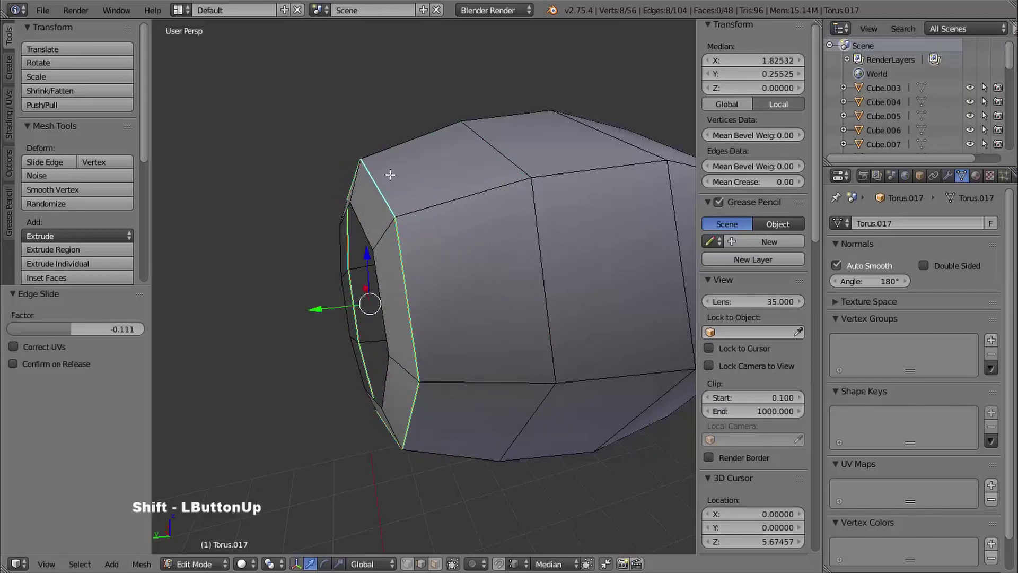
pyautogui.click(127, 330)
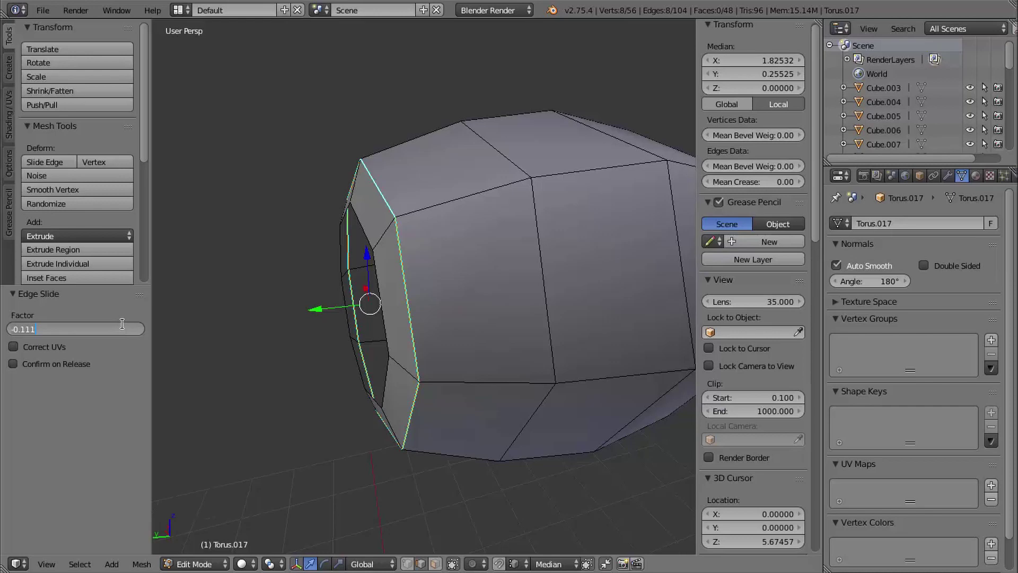
pyautogui.press('Return')
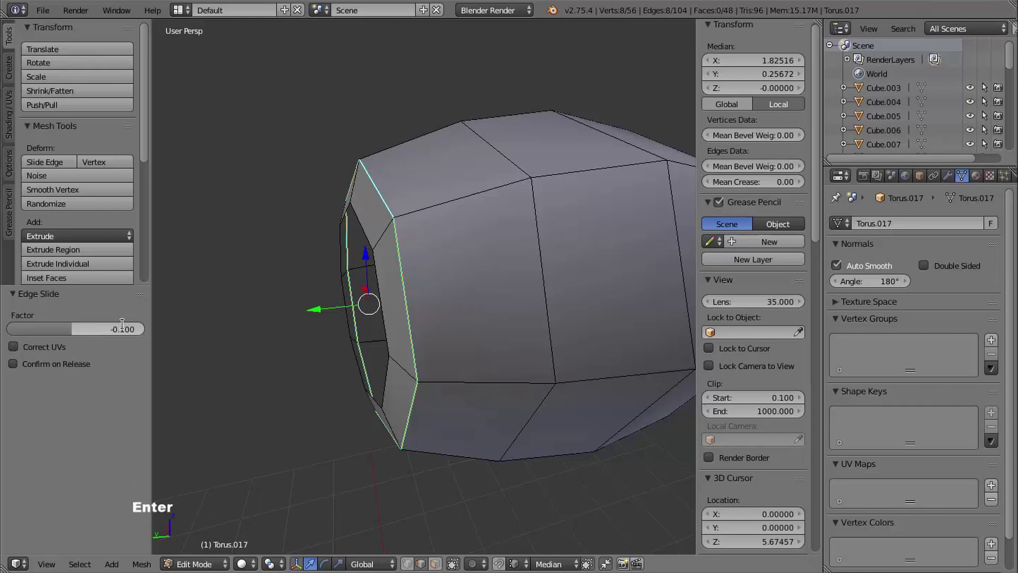
# Step: Edge-slide the rim loop at the opposite end of the collar with a factor of -0.1
pyautogui.keyDown('shift'); pyautogui.moveTo(196, 308); pyautogui.dragTo(297, 393, button='middle'); pyautogui.keyUp('shift')
pyautogui.moveTo(297, 392); pyautogui.dragTo(463, 286, button='middle')
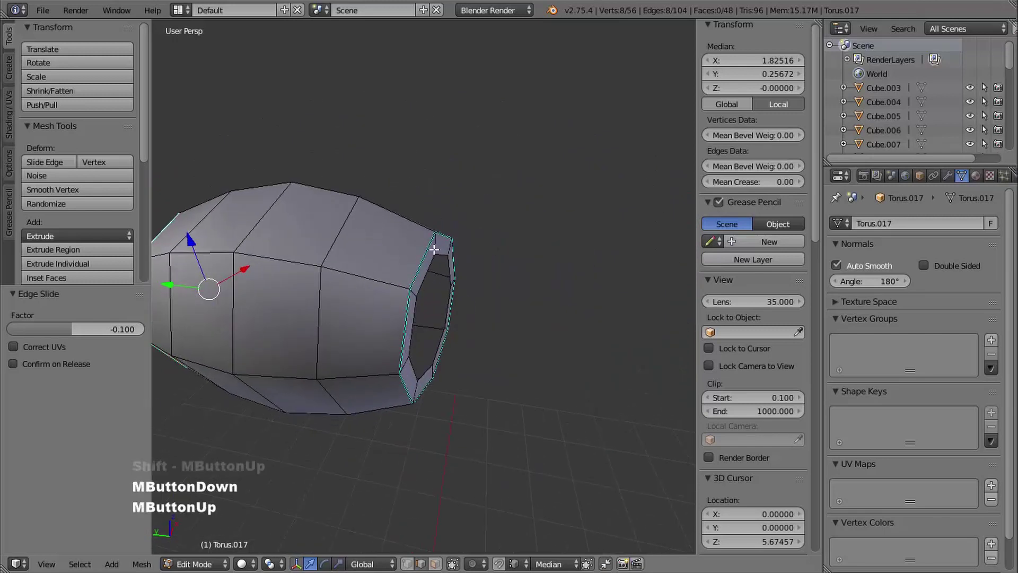
pyautogui.keyDown('alt'); pyautogui.rightClick(425, 257); pyautogui.keyUp('alt')
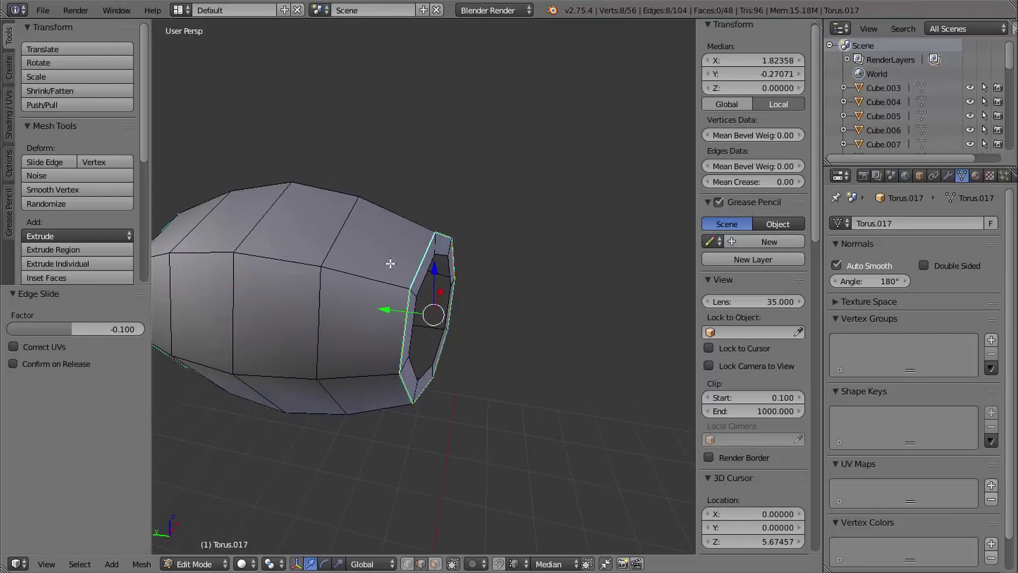
pyautogui.press('g')
pyautogui.press('g')
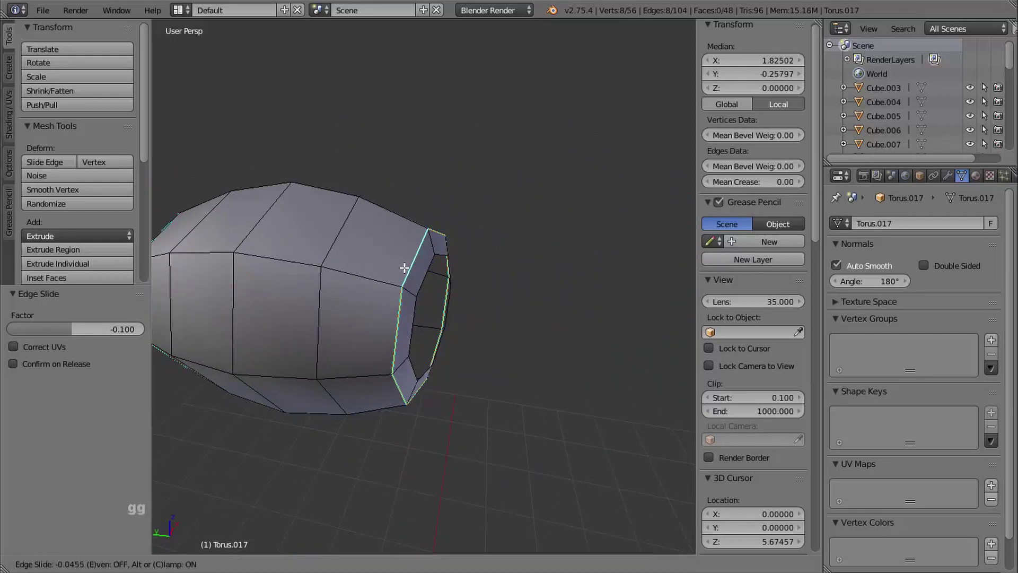
pyautogui.click(402, 268)
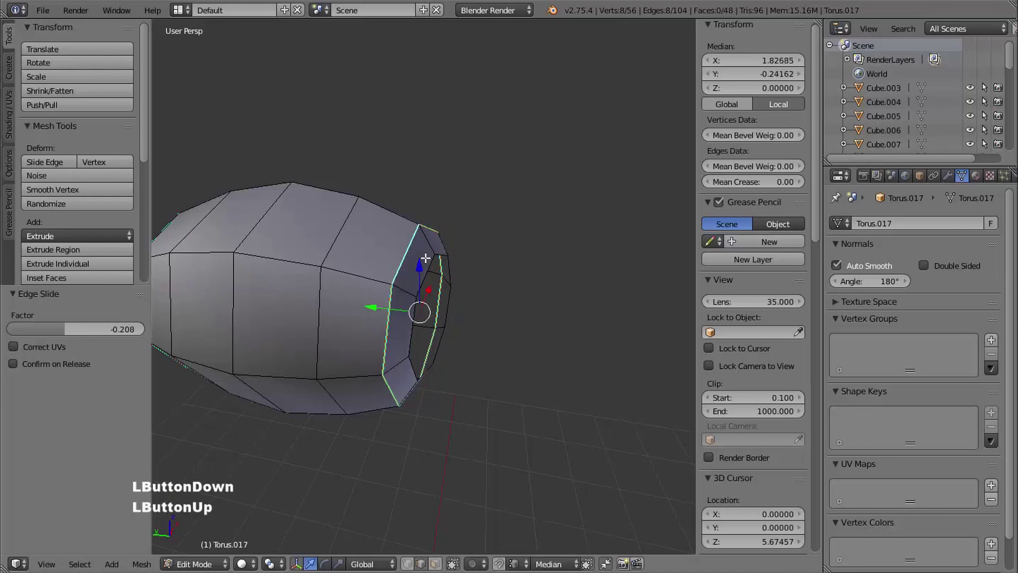
pyautogui.moveTo(123, 329); pyautogui.dragTo(133, 337)
pyautogui.click(127, 329)
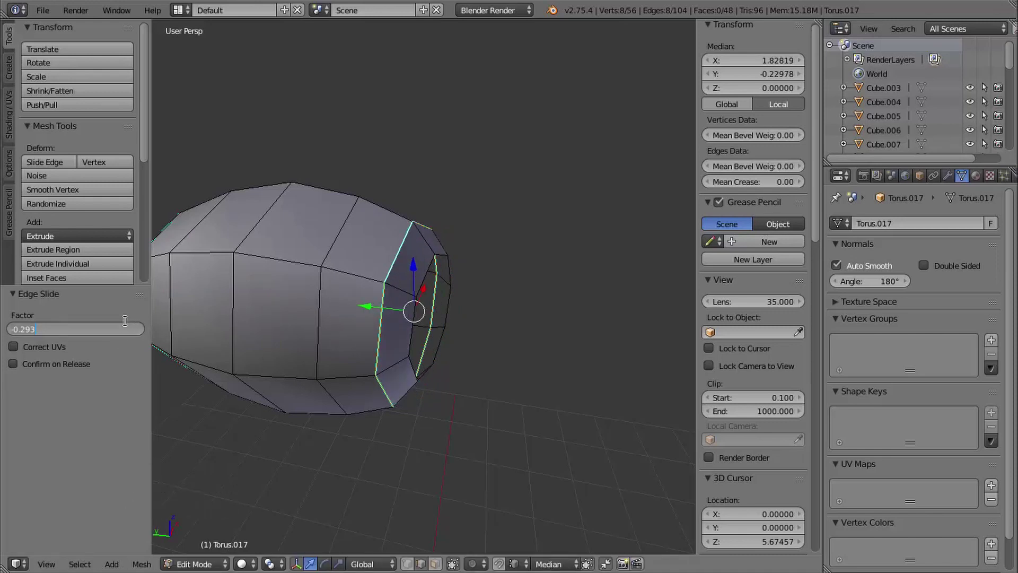
pyautogui.write('-.1')
pyautogui.press('Return')
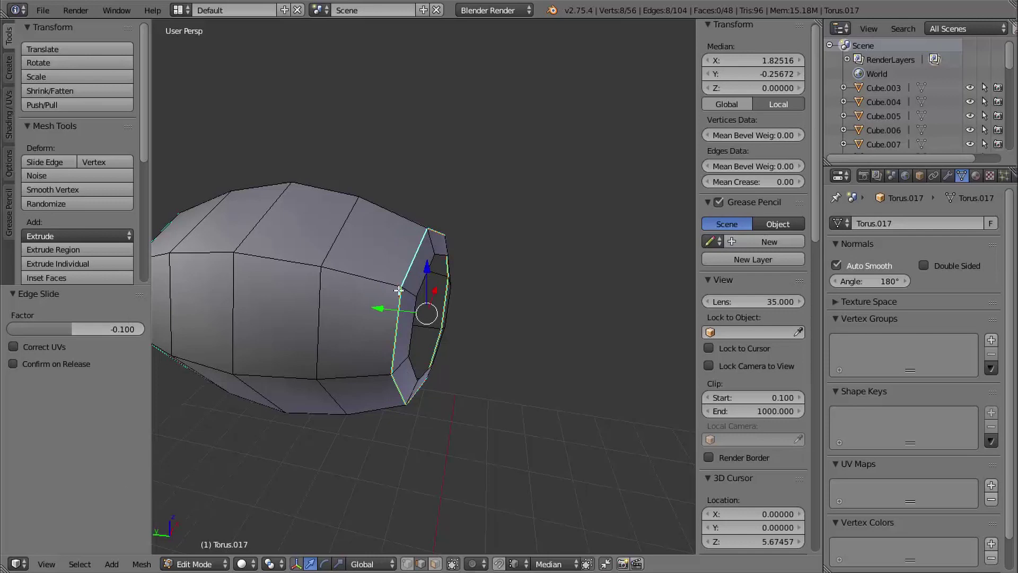
# Step: Return to Object Mode, reveal all hidden objects, and select only the collar to check it on the ring
pyautogui.keyDown('shift'); pyautogui.moveTo(399, 290); pyautogui.dragTo(376, 266, button='middle'); pyautogui.keyUp('shift')
pyautogui.keyDown('shift'); pyautogui.moveTo(420, 354); pyautogui.dragTo(403, 402, button='middle'); pyautogui.keyUp('shift')
pyautogui.press('Tab')
pyautogui.hotkey('alt', 'h')
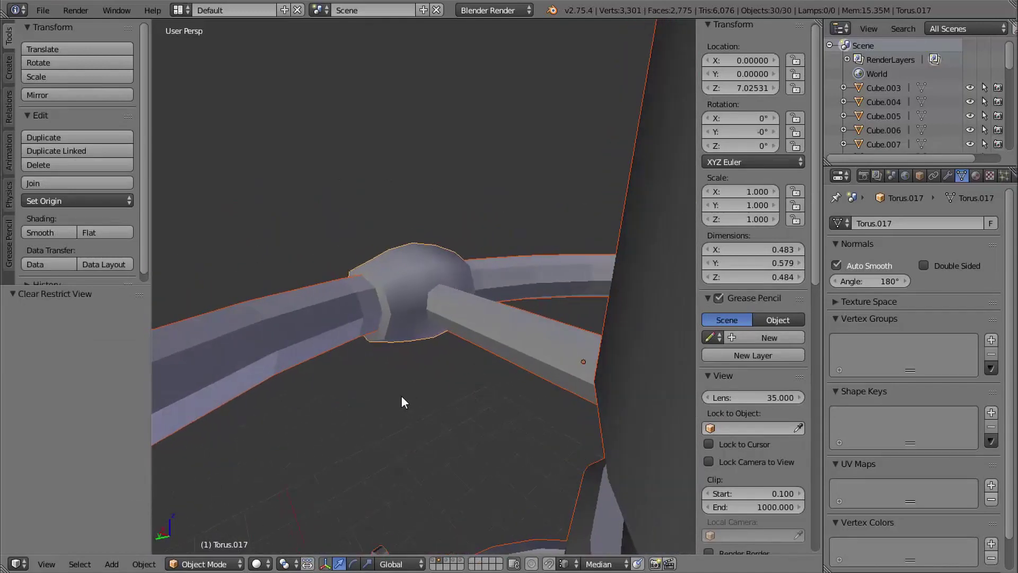
pyautogui.rightClick(397, 269)
pyautogui.press('KP_Decimal')
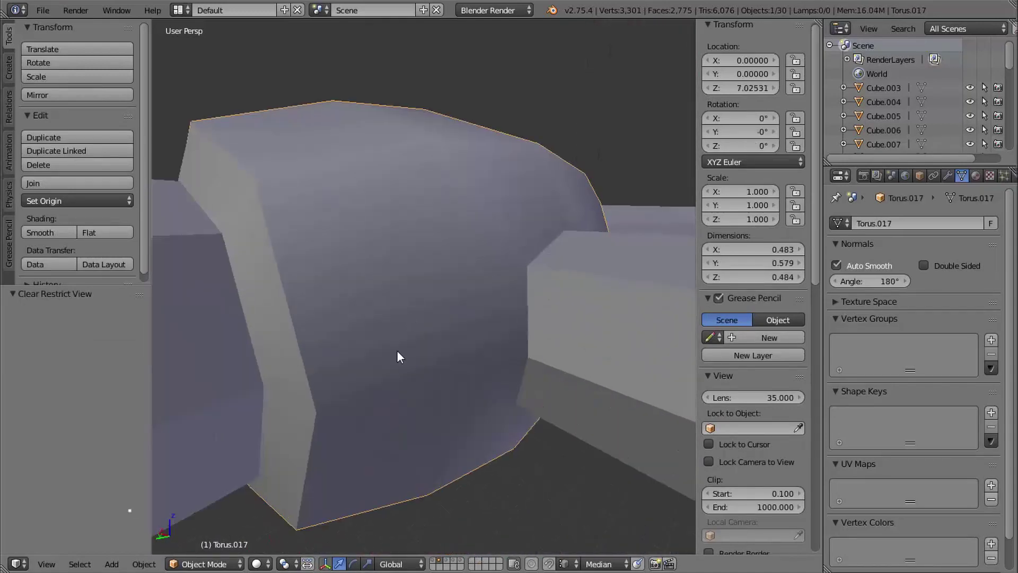
pyautogui.moveTo(397, 351); pyautogui.dragTo(573, 345, button='middle')
pyautogui.keyDown('ctrl'); pyautogui.moveTo(573, 345); pyautogui.dragTo(543, 298, button='middle'); pyautogui.keyUp('ctrl')
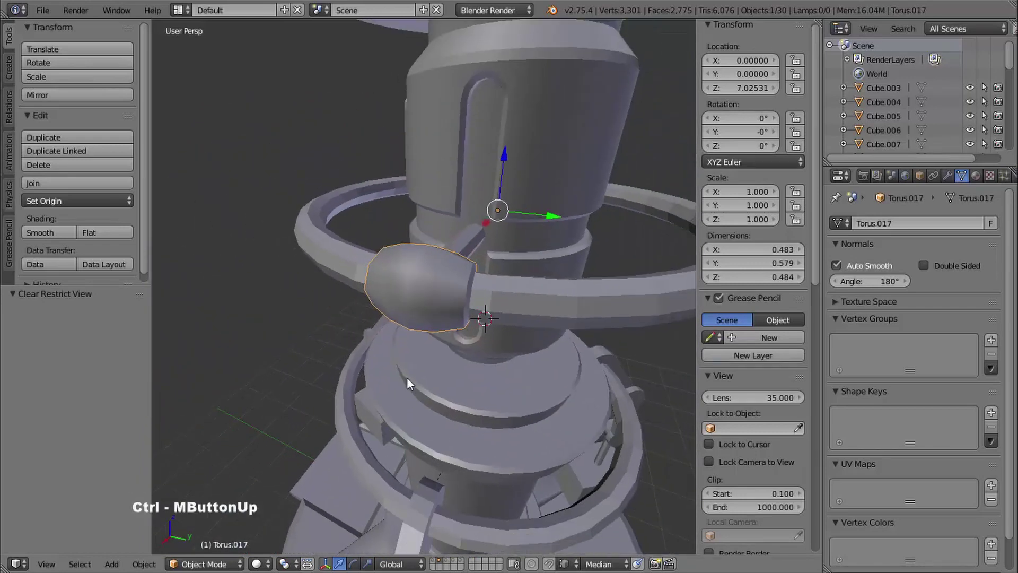
pyautogui.moveTo(406, 377); pyautogui.dragTo(483, 358, button='middle')
pyautogui.keyDown('ctrl'); pyautogui.moveTo(483, 358); pyautogui.dragTo(461, 360, button='middle'); pyautogui.keyUp('ctrl')
pyautogui.moveTo(461, 360); pyautogui.dragTo(448, 283, button='middle')
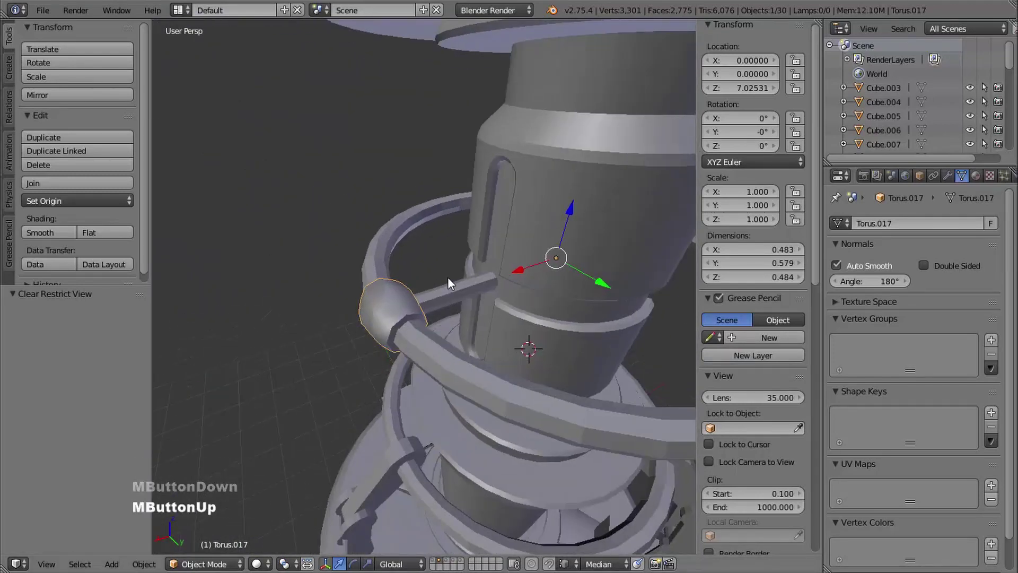
# Step: Select the spoke bar, switch to wireframe shading, and enter Edit Mode with all of its geometry deselected
pyautogui.rightClick(449, 298)
pyautogui.rightClick(442, 301)
pyautogui.moveTo(456, 334); pyautogui.dragTo(412, 434, button='middle')
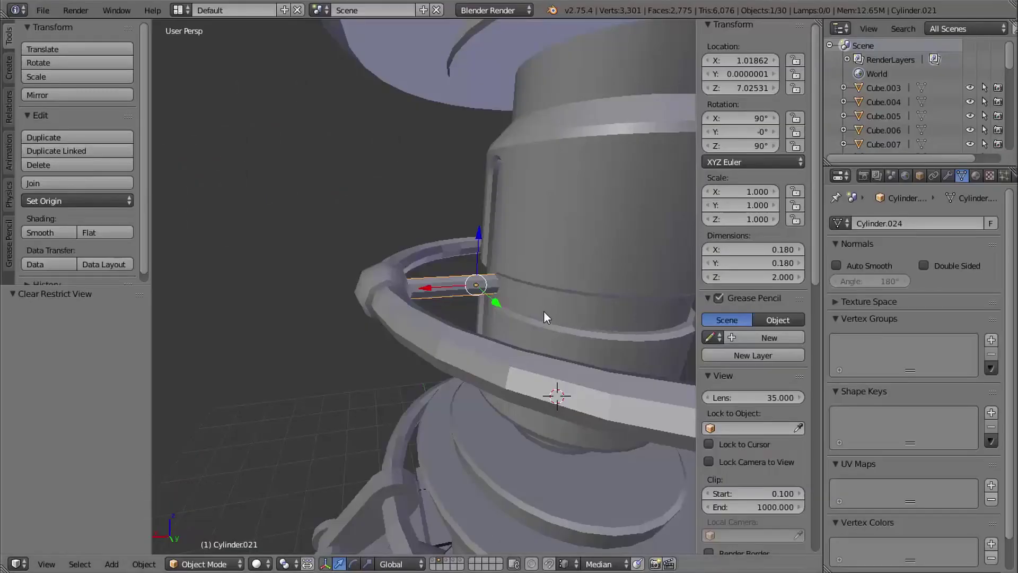
pyautogui.press('z')
pyautogui.keyDown('shift'); pyautogui.moveTo(510, 328); pyautogui.dragTo(373, 298, button='middle'); pyautogui.keyUp('shift')
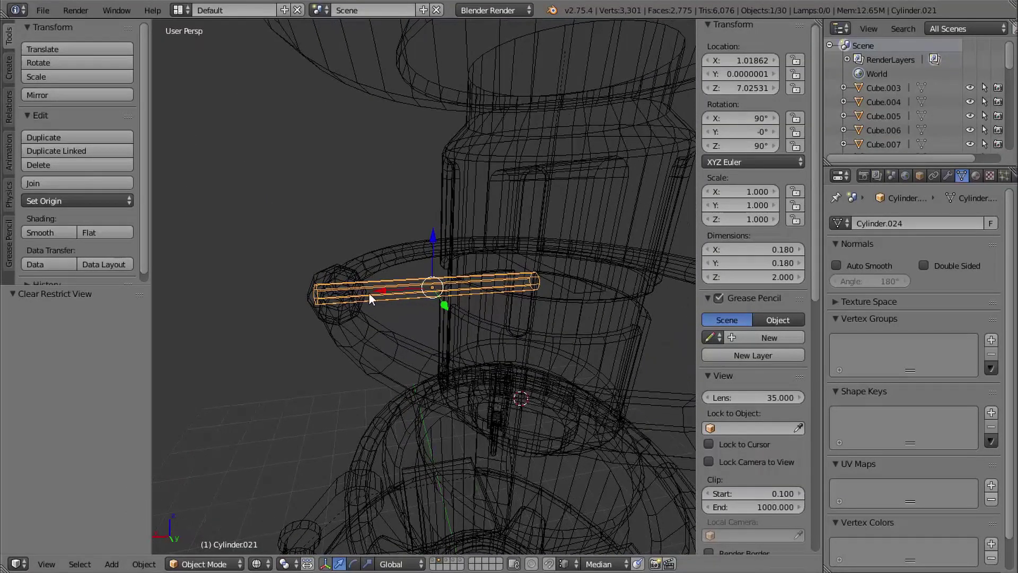
pyautogui.keyDown('shift'); pyautogui.moveTo(464, 294); pyautogui.dragTo(489, 336, button='middle'); pyautogui.keyUp('shift')
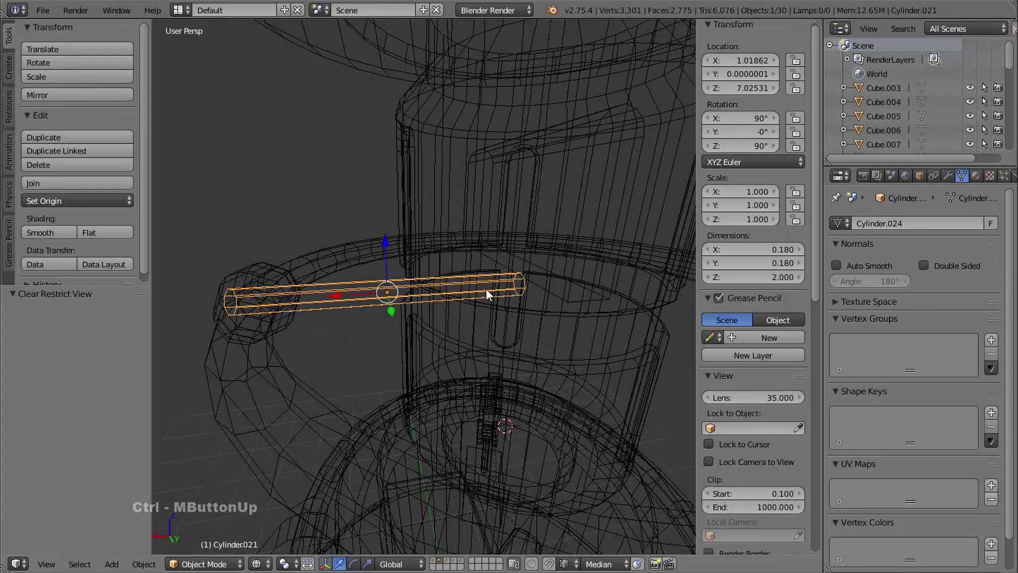
pyautogui.press('Tab')
pyautogui.press('a')
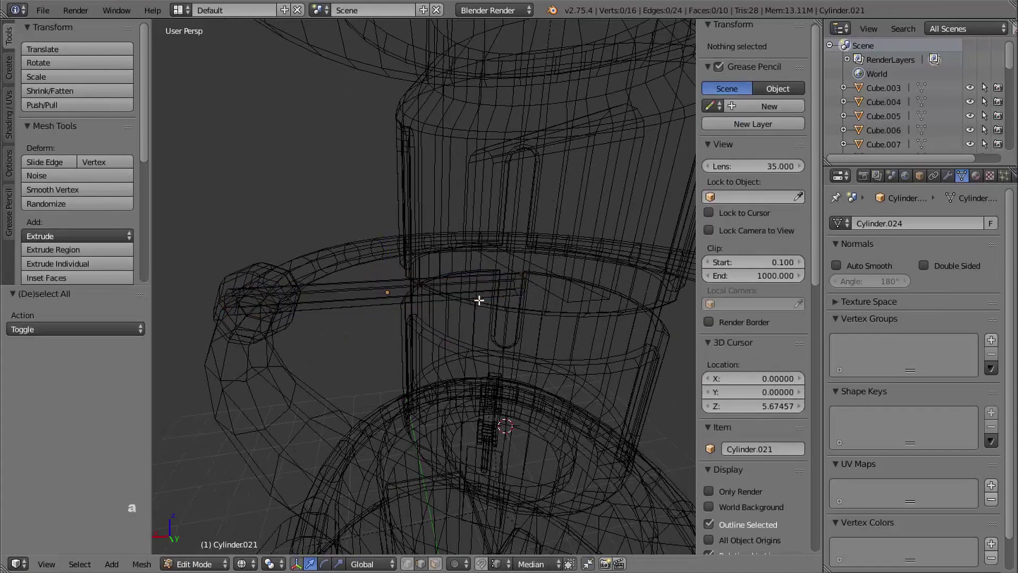
# Step: With vertex selection, shorten the bar by moving its inner end outward along X to the cylinder body's wall, and restore solid shading
pyautogui.hotkey('ctrl', 'Tab')
pyautogui.click(474, 271)
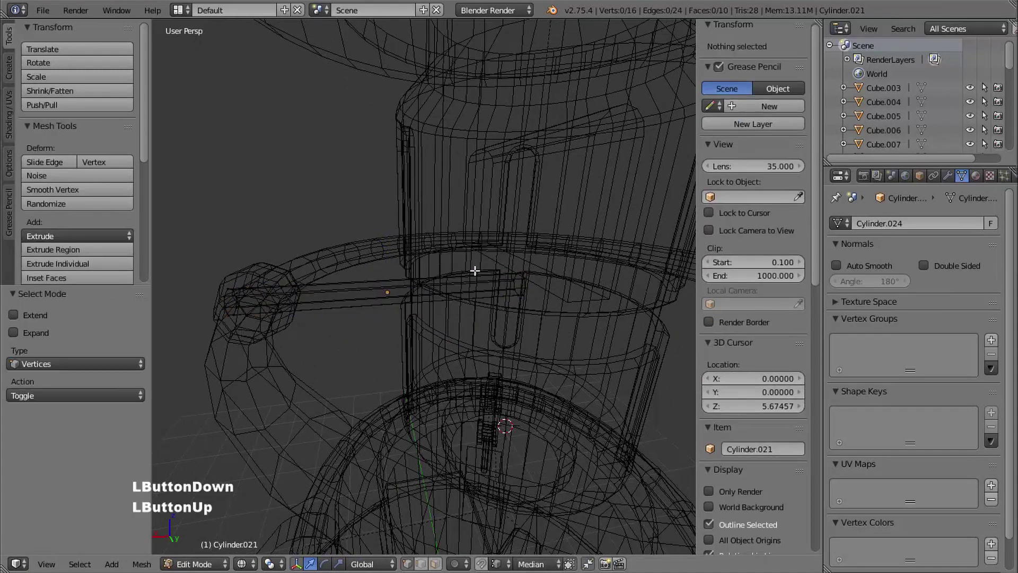
pyautogui.press('b')
pyautogui.moveTo(504, 268); pyautogui.dragTo(525, 300)
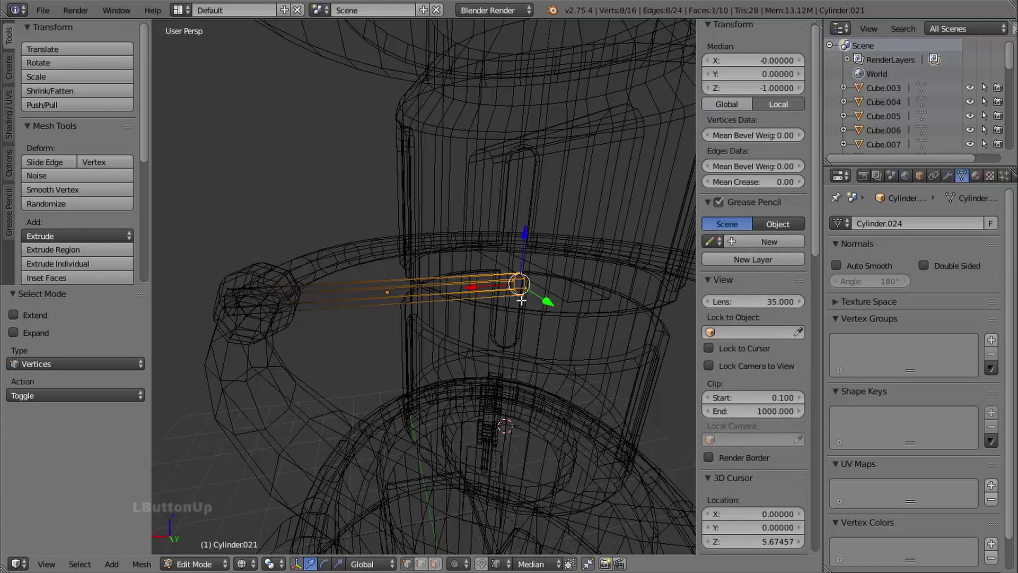
pyautogui.moveTo(502, 325); pyautogui.dragTo(481, 291, button='middle')
pyautogui.moveTo(472, 290); pyautogui.dragTo(419, 297)
pyautogui.press('z')
pyautogui.moveTo(419, 297); pyautogui.dragTo(477, 334, button='middle')
pyautogui.keyDown('ctrl'); pyautogui.moveTo(478, 334); pyautogui.dragTo(455, 301, button='middle'); pyautogui.keyUp('ctrl')
pyautogui.moveTo(438, 315)
pyautogui.mouseDown()
pyautogui.moveTo(402, 332)
pyautogui.moveTo(427, 325)
pyautogui.mouseUp()
# Step: Invert the selection and move the bar's outer end about -0.367 along X to the collar's surface
pyautogui.keyDown('ctrl'); pyautogui.moveTo(427, 325); pyautogui.dragTo(287, 355, button='middle'); pyautogui.keyUp('ctrl')
pyautogui.hotkey('ctrl', 'i')
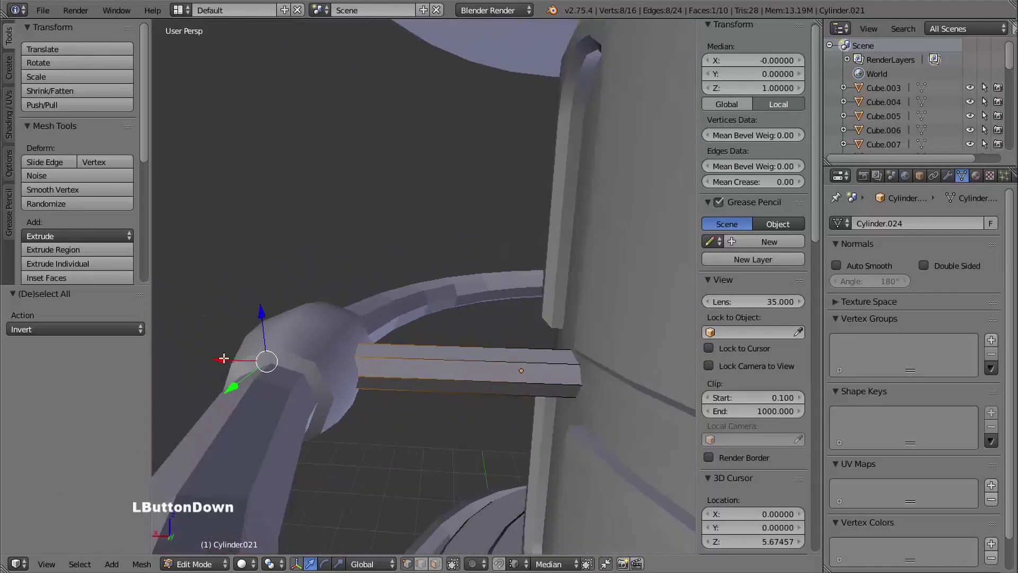
pyautogui.moveTo(223, 359); pyautogui.dragTo(311, 360)
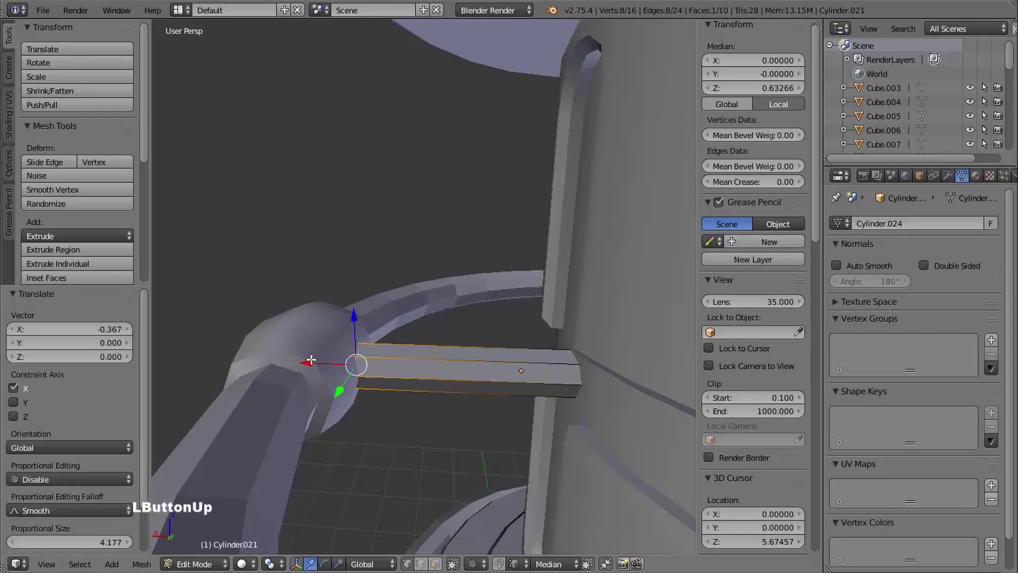
# Step: Isolate the bar by hiding all unselected objects, then delete its two end-cap faces in Edit Mode with face selection
pyautogui.keyDown('shift'); pyautogui.moveTo(435, 341); pyautogui.dragTo(426, 290, button='middle'); pyautogui.keyUp('shift')
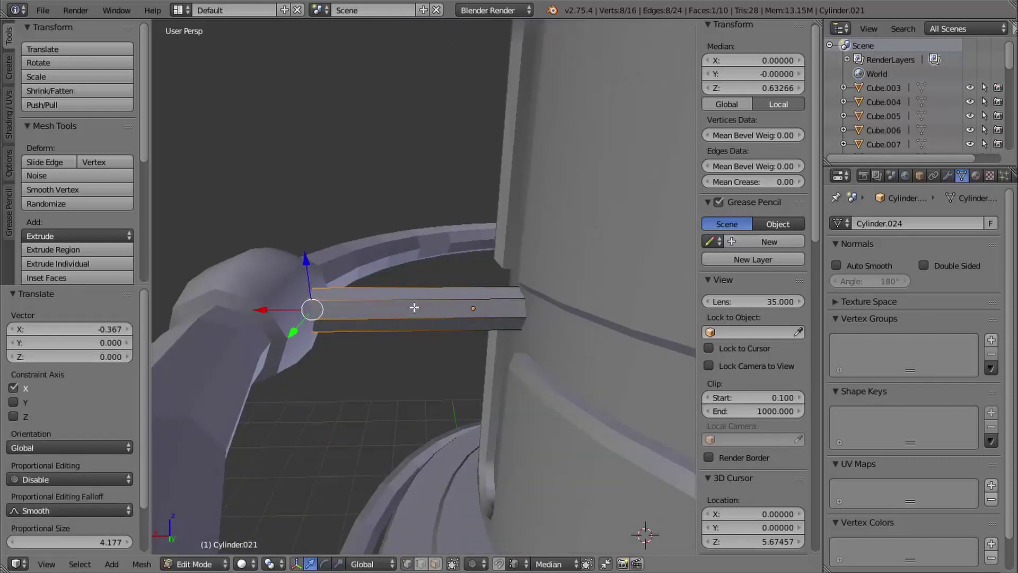
pyautogui.press('Tab')
pyautogui.hotkey('shift', 'h')
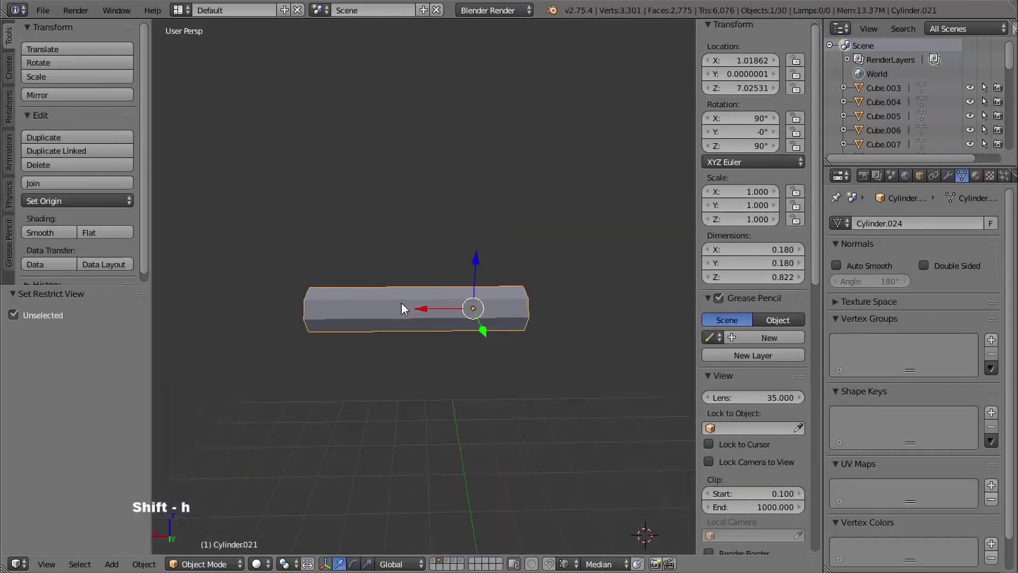
pyautogui.moveTo(401, 303); pyautogui.dragTo(550, 342, button='middle')
pyautogui.moveTo(488, 338); pyautogui.dragTo(507, 358, button='middle')
pyautogui.press('Tab')
pyautogui.hotkey('ctrl', 'Tab')
pyautogui.click(433, 350)
pyautogui.keyDown('shift'); pyautogui.rightClick(504, 354); pyautogui.keyUp('shift')
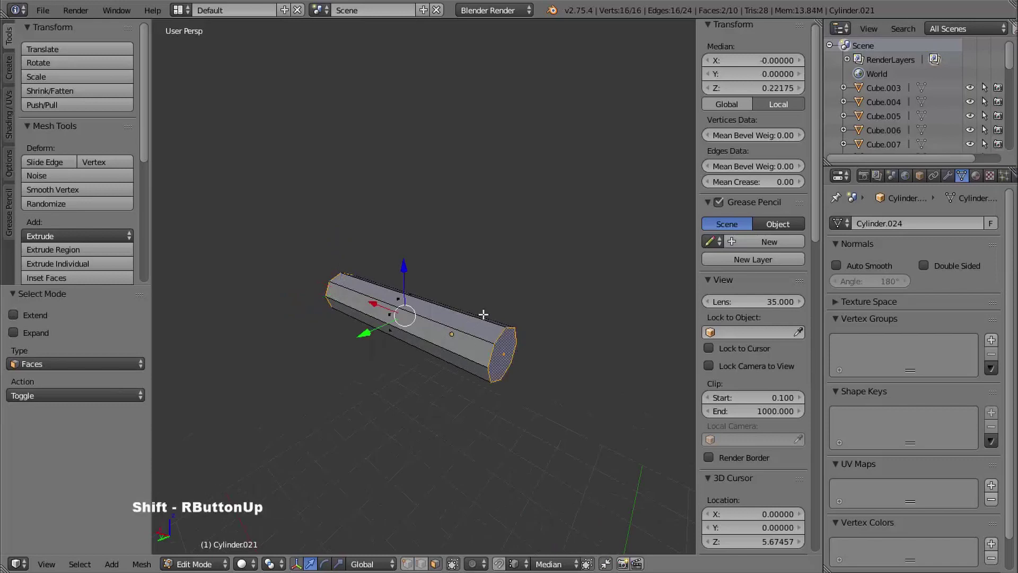
pyautogui.moveTo(482, 316); pyautogui.dragTo(445, 357, button='middle')
pyautogui.press('x')
pyautogui.click(436, 347)
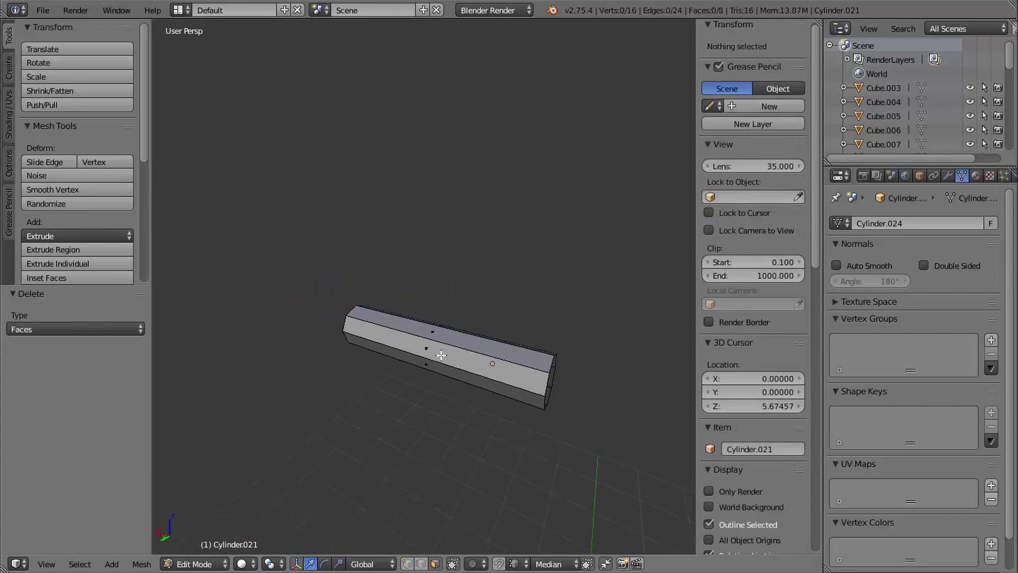
# Step: Return to Object Mode, reveal all hidden objects, and select only the spoke bar
pyautogui.press('Tab')
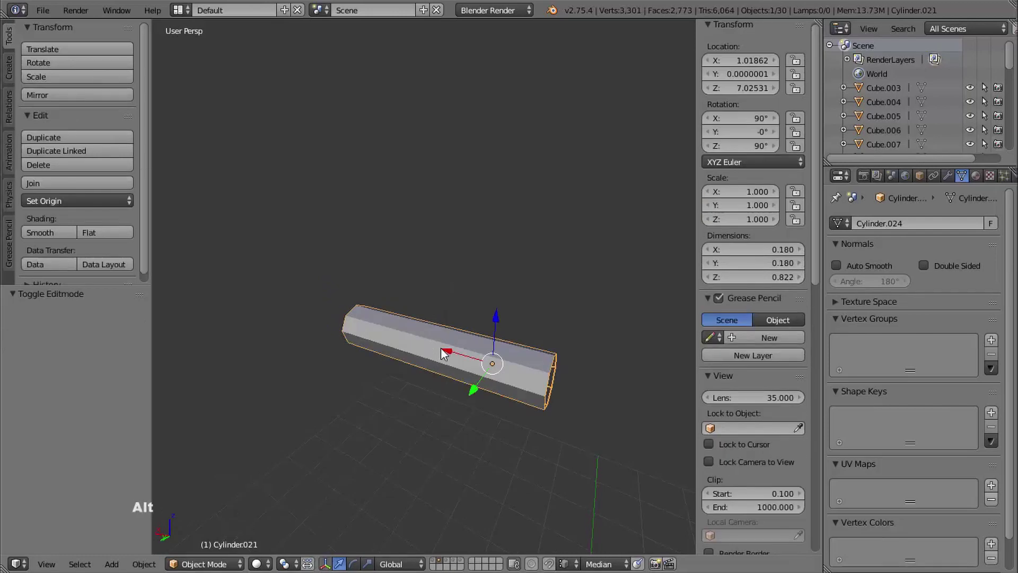
pyautogui.hotkey('alt', 'h')
pyautogui.keyDown('shift'); pyautogui.moveTo(442, 347); pyautogui.dragTo(456, 367, button='middle'); pyautogui.keyUp('shift')
pyautogui.moveTo(456, 367); pyautogui.dragTo(486, 367, button='middle')
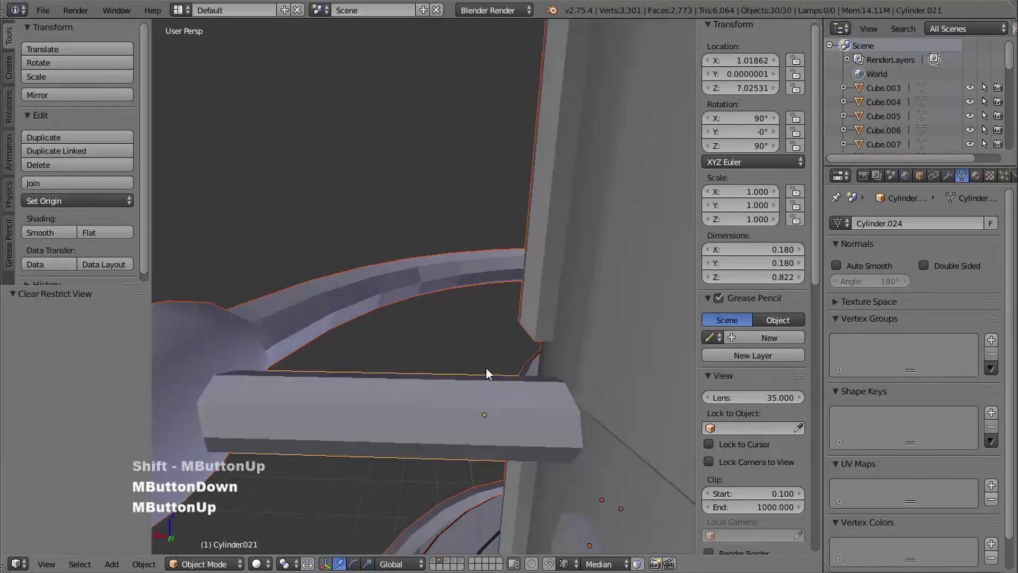
pyautogui.rightClick(424, 388)
pyautogui.rightClick(424, 388)
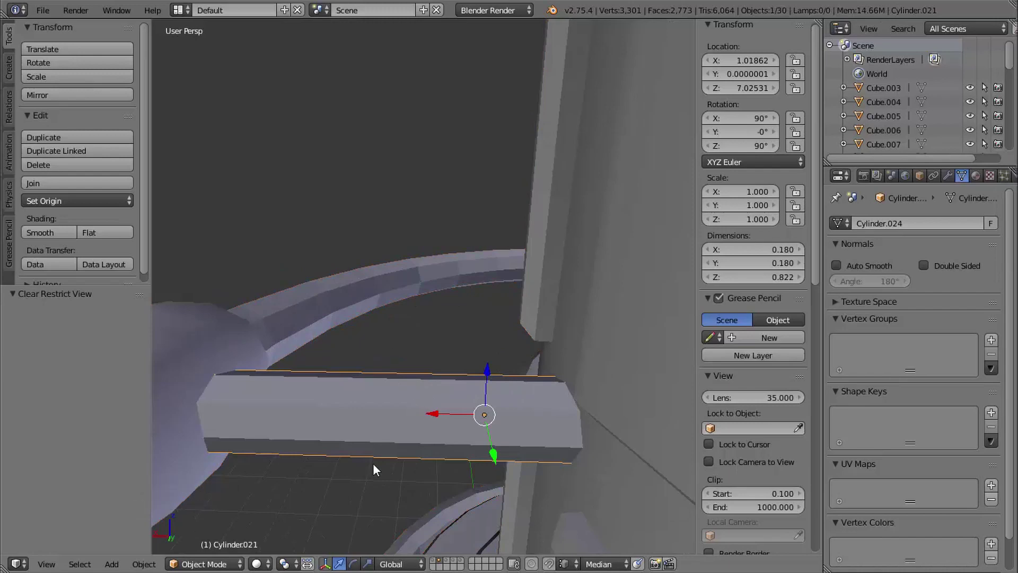
# Step: In Edit Mode, add two evenly spaced loop cuts around the spoke bar without sliding them
pyautogui.keyDown('ctrl'); pyautogui.moveTo(473, 330); pyautogui.dragTo(450, 377, button='middle'); pyautogui.keyUp('ctrl')
pyautogui.keyDown('ctrl'); pyautogui.moveTo(450, 378); pyautogui.dragTo(456, 375, button='middle'); pyautogui.keyUp('ctrl')
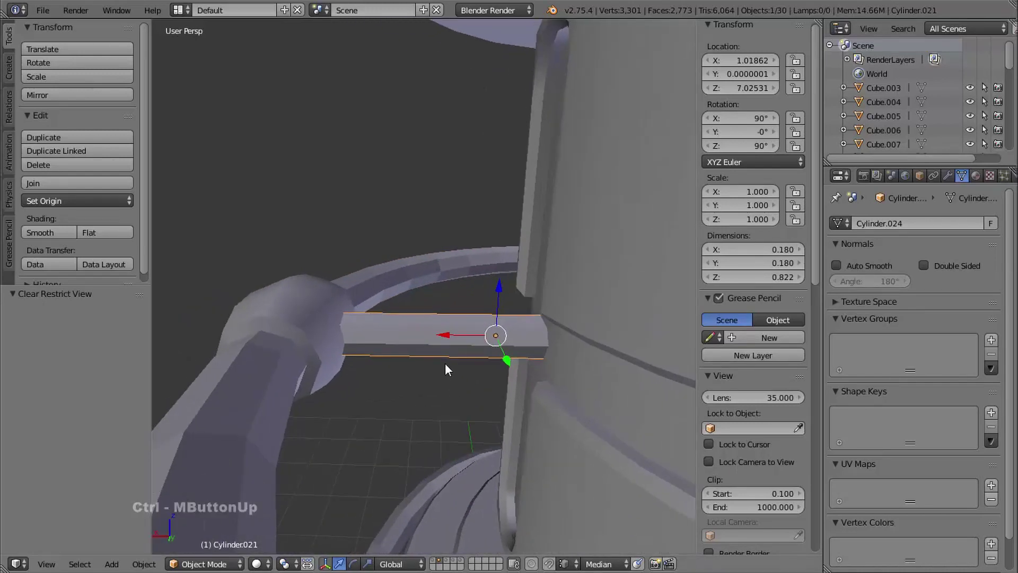
pyautogui.press('Tab')
pyautogui.hotkey('ctrl', 'r')
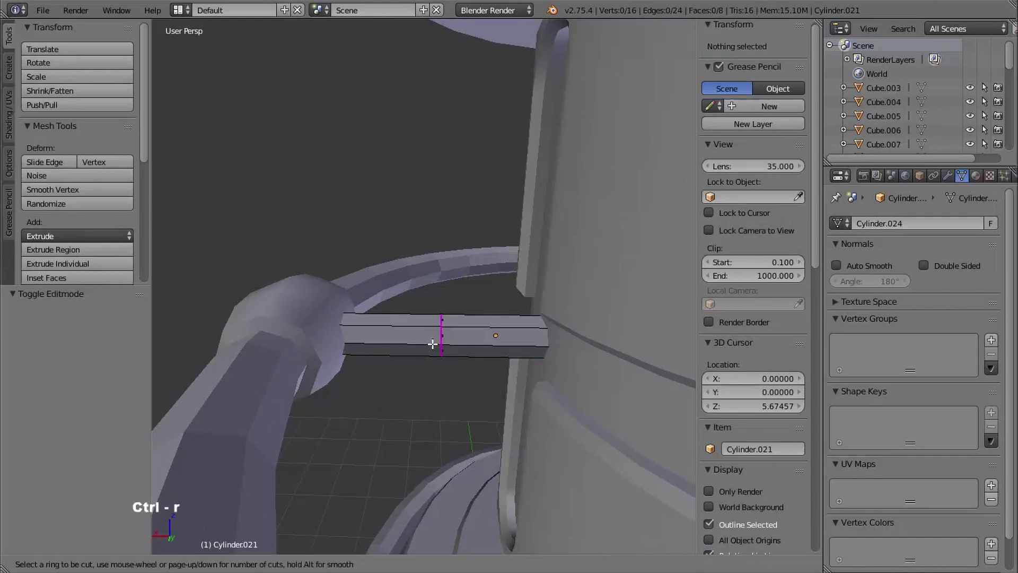
pyautogui.press('pageup')
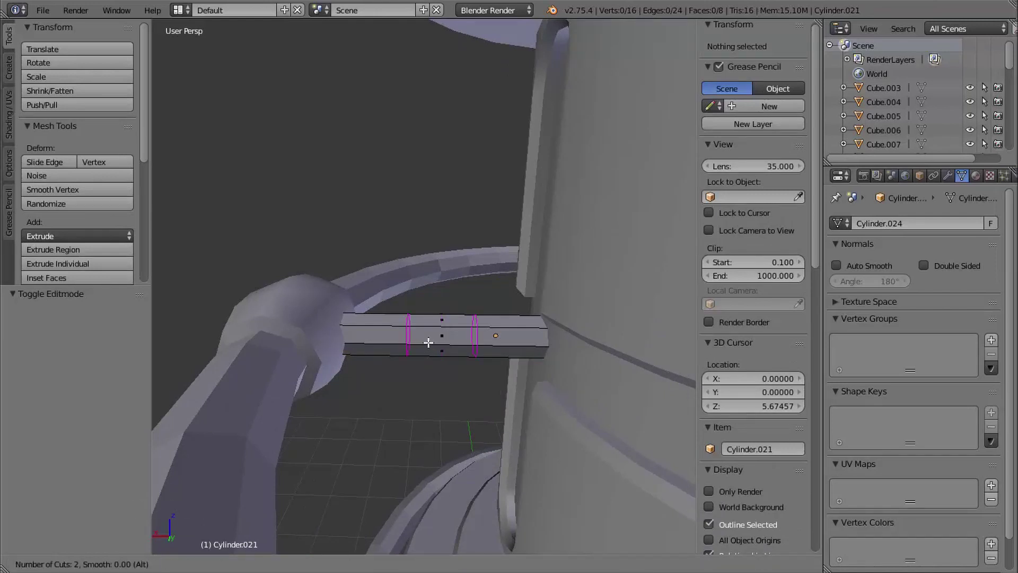
pyautogui.click(426, 338)
pyautogui.rightClick(400, 336)
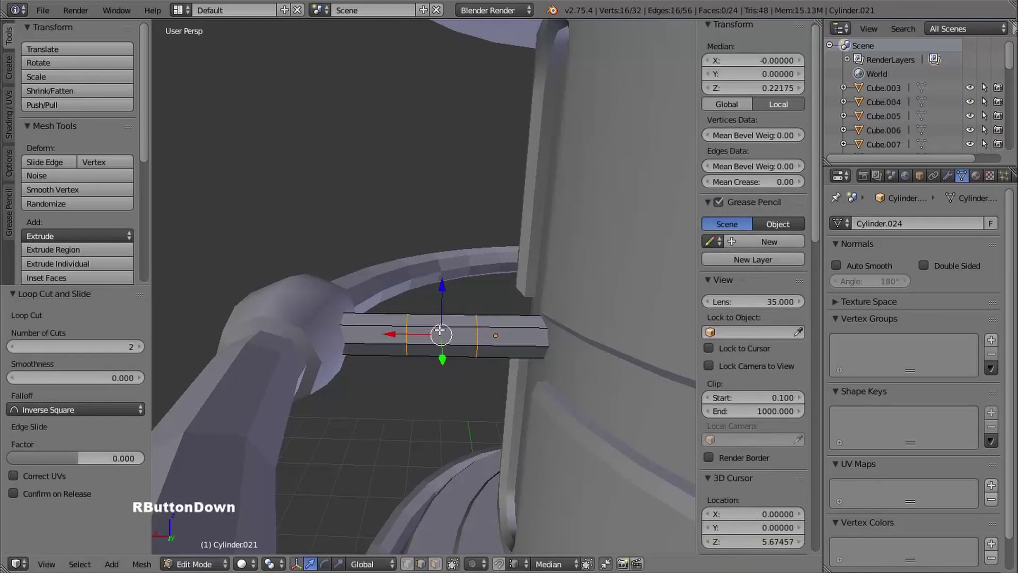
# Step: Spread the two new edge loops apart by scaling them about 1.311 along X
pyautogui.keyDown('shift'); pyautogui.moveTo(448, 360); pyautogui.dragTo(398, 354, button='middle'); pyautogui.keyUp('shift')
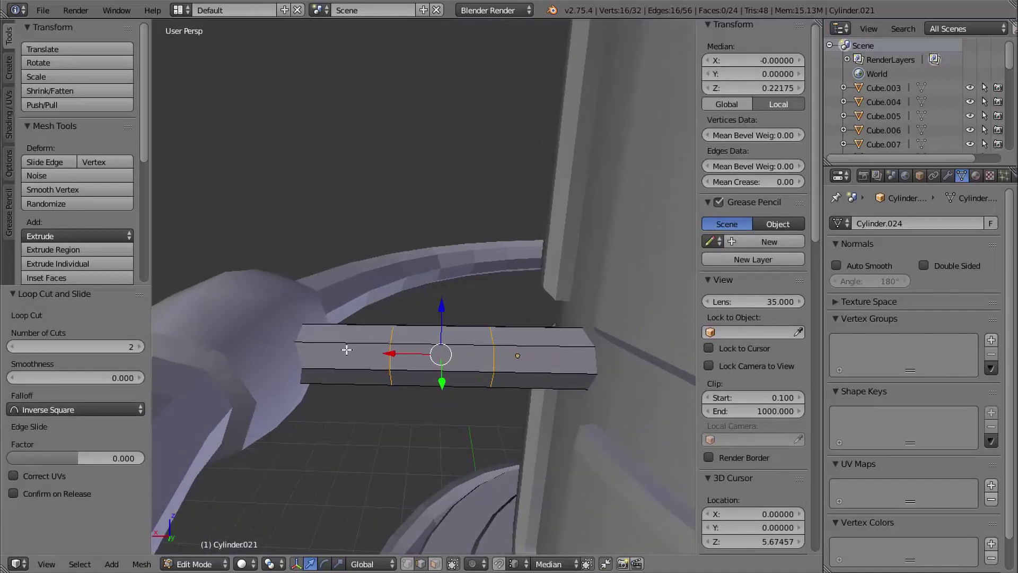
pyautogui.press('s')
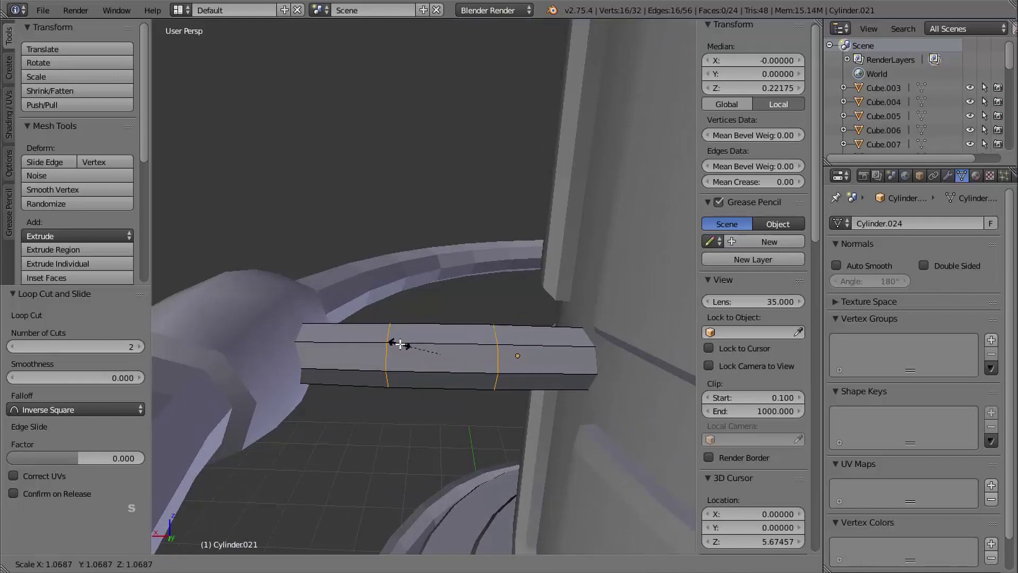
pyautogui.press('x')
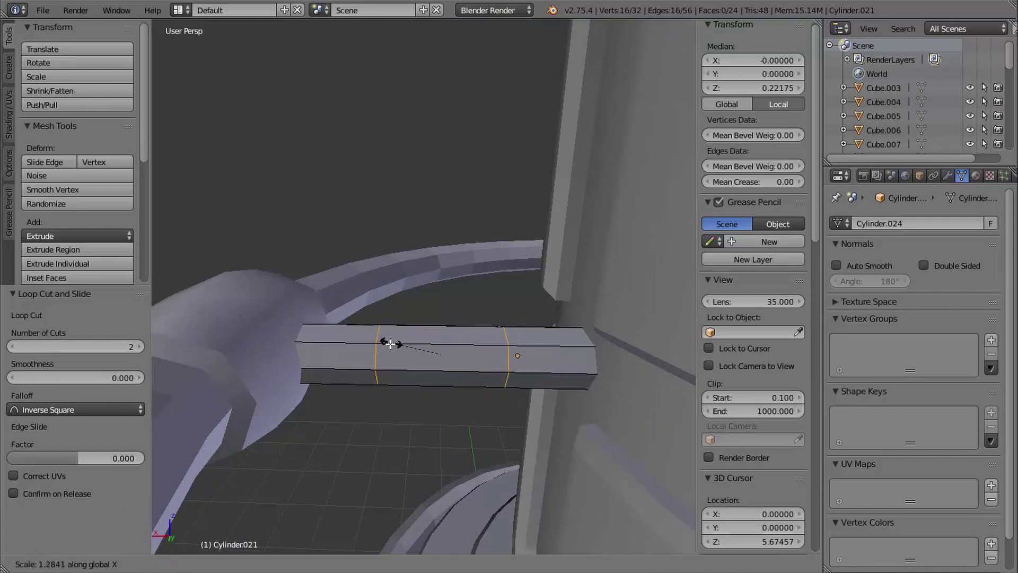
pyautogui.click(388, 342)
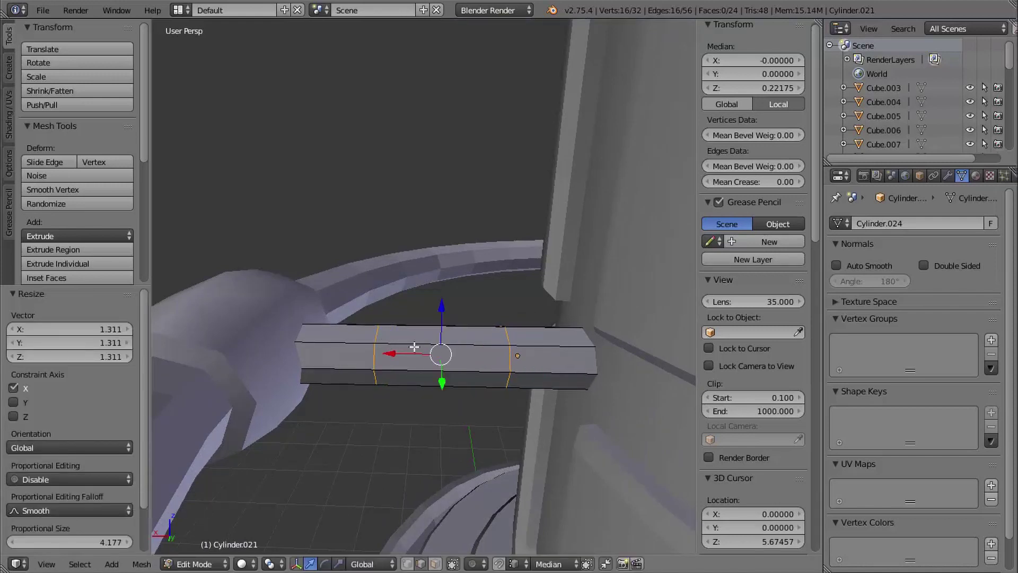
# Step: With face selection, select all eight faces of the bar's middle section, using wireframe display to include the far side
pyautogui.hotkey('ctrl', 'Tab')
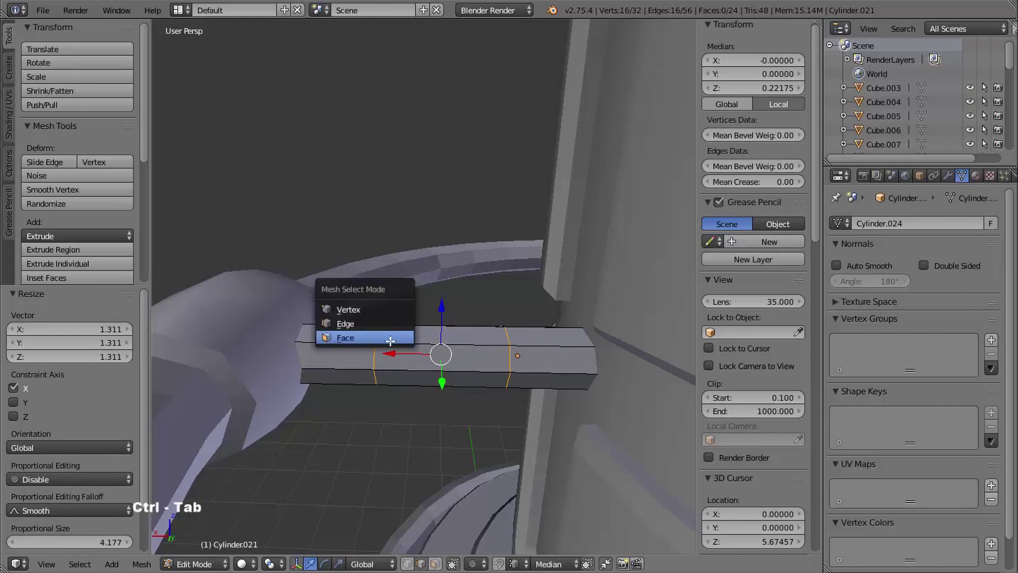
pyautogui.click(409, 347)
pyautogui.press('z')
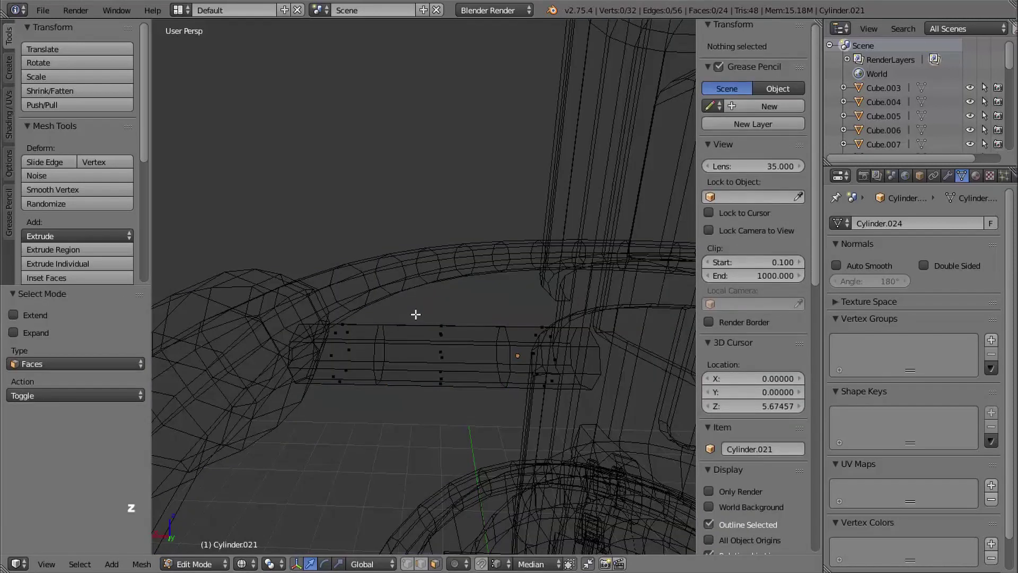
pyautogui.press('b')
pyautogui.moveTo(416, 298); pyautogui.dragTo(463, 408)
pyautogui.press('z')
pyautogui.moveTo(480, 347); pyautogui.dragTo(470, 322, button='middle')
pyautogui.moveTo(470, 321); pyautogui.dragTo(460, 300, button='middle')
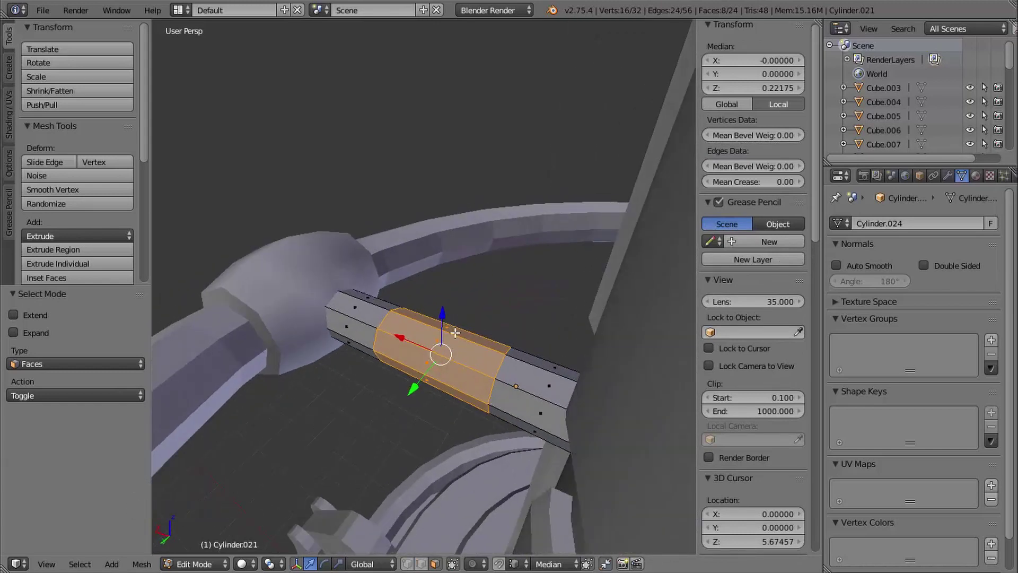
# Step: Extrude the middle section as a region along vertex normals, inward by about 0.046, to form a thinner shaft
pyautogui.hotkey('alt', 'e')
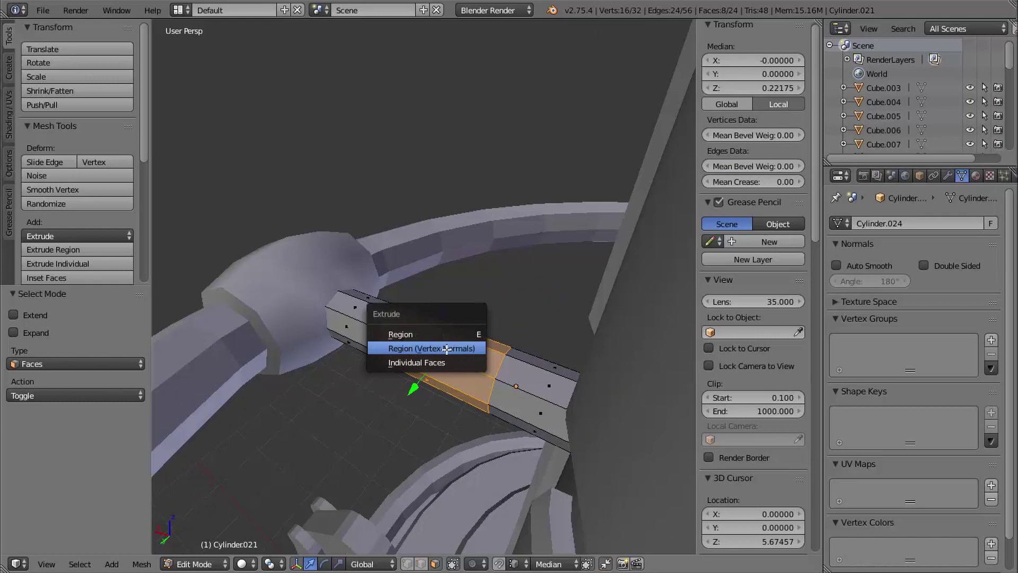
pyautogui.click(447, 348)
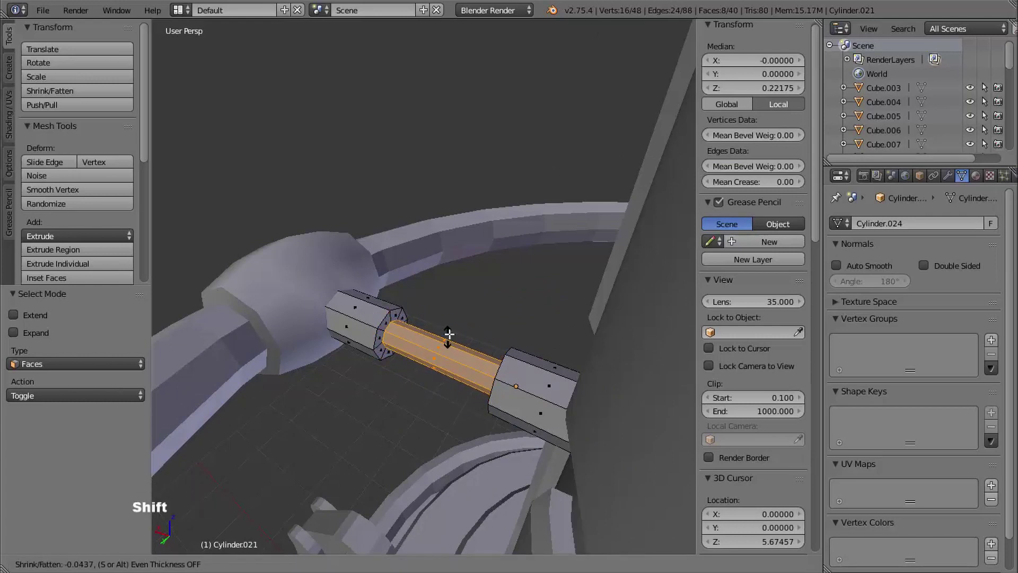
pyautogui.keyDown('shift'); pyautogui.click(448, 334); pyautogui.keyUp('shift')
pyautogui.moveTo(450, 335)
pyautogui.mouseDown(button='middle')
pyautogui.moveTo(488, 355)
pyautogui.moveTo(445, 341)
pyautogui.mouseUp(button='middle')
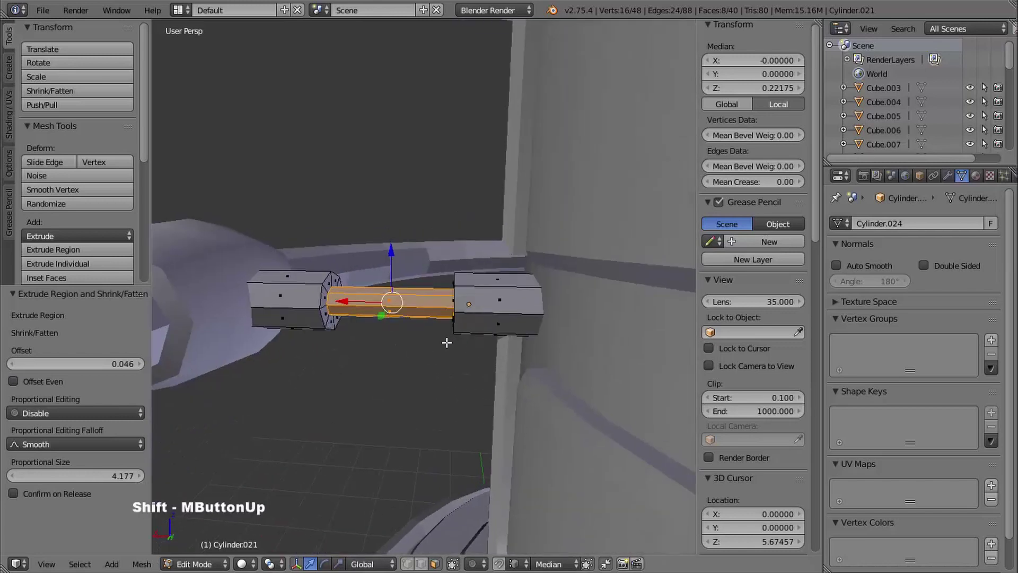
# Step: With edge selection, select the outer rim loops at both ends of the thin section and scale them about 1.247 along X
pyautogui.hotkey('ctrl', 'Tab')
pyautogui.click(409, 313)
pyautogui.keyDown('shift'); pyautogui.moveTo(409, 313); pyautogui.dragTo(461, 323, button='middle'); pyautogui.keyUp('shift')
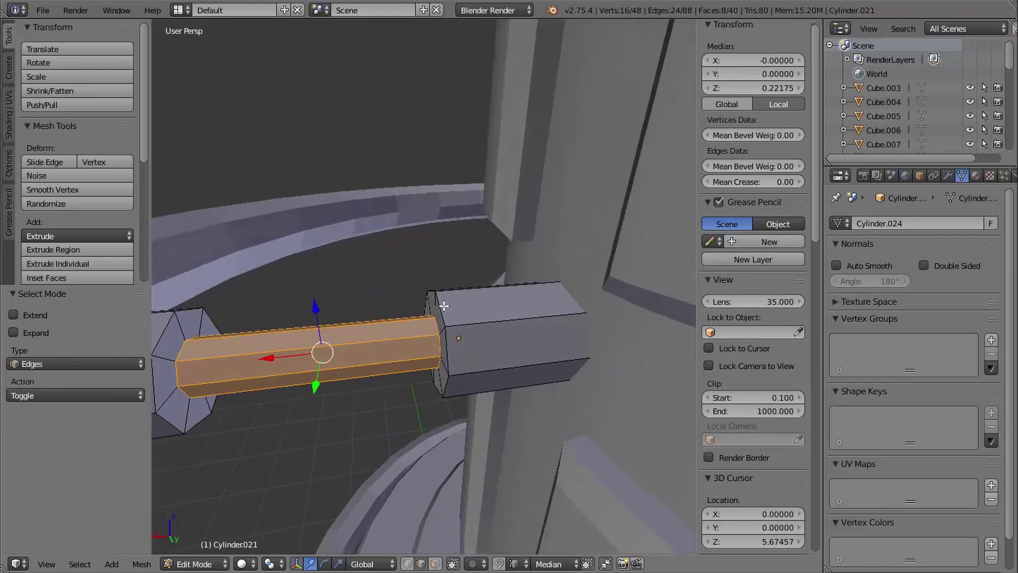
pyautogui.keyDown('alt'); pyautogui.rightClick(440, 312); pyautogui.keyUp('alt')
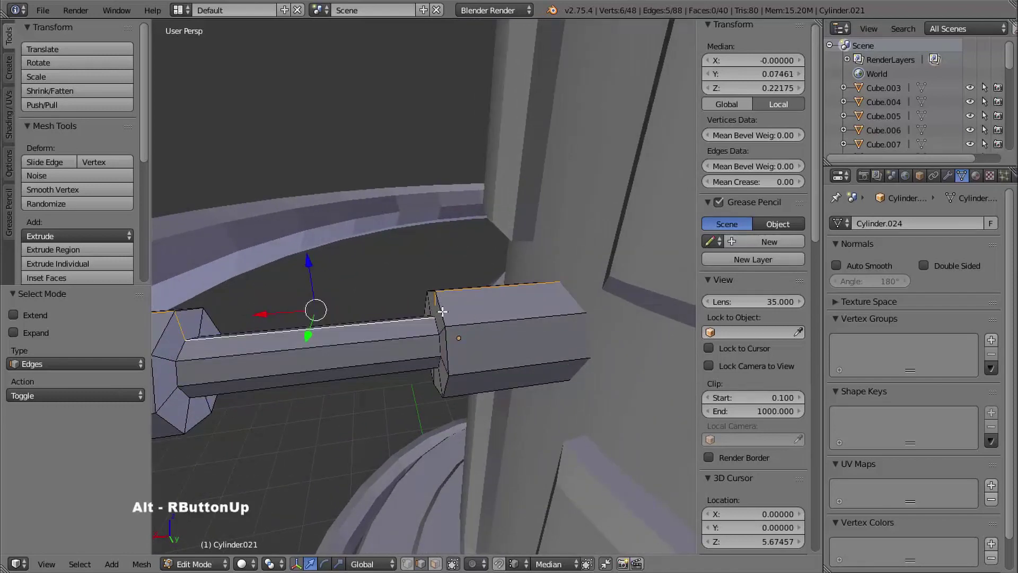
pyautogui.keyDown('alt'); pyautogui.rightClick(438, 314); pyautogui.keyUp('alt')
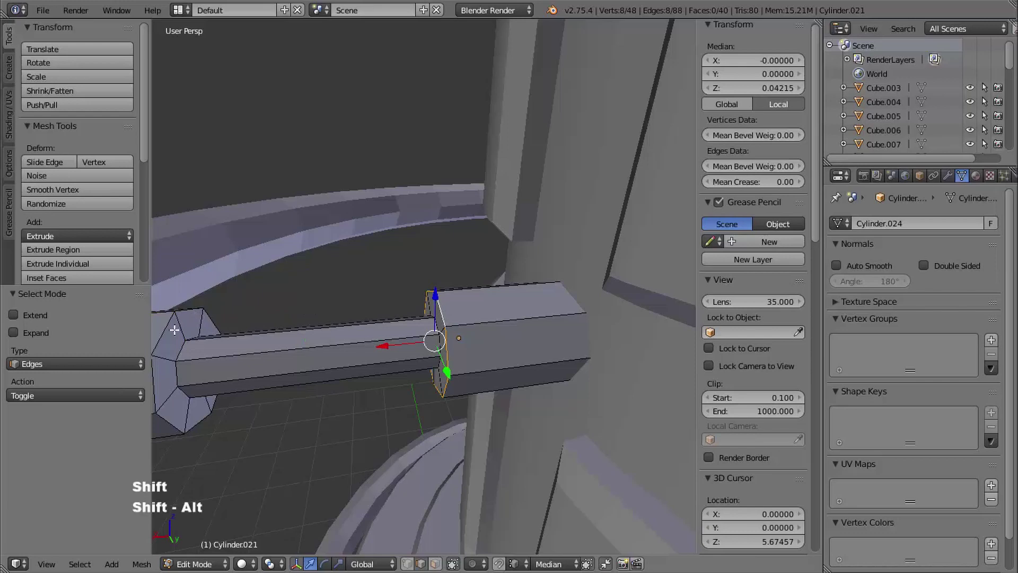
pyautogui.keyDown('alt'); pyautogui.keyDown('shift'); pyautogui.rightClick(203, 315); pyautogui.keyUp('shift'); pyautogui.keyUp('alt')
pyautogui.moveTo(348, 292); pyautogui.dragTo(386, 292, button='middle')
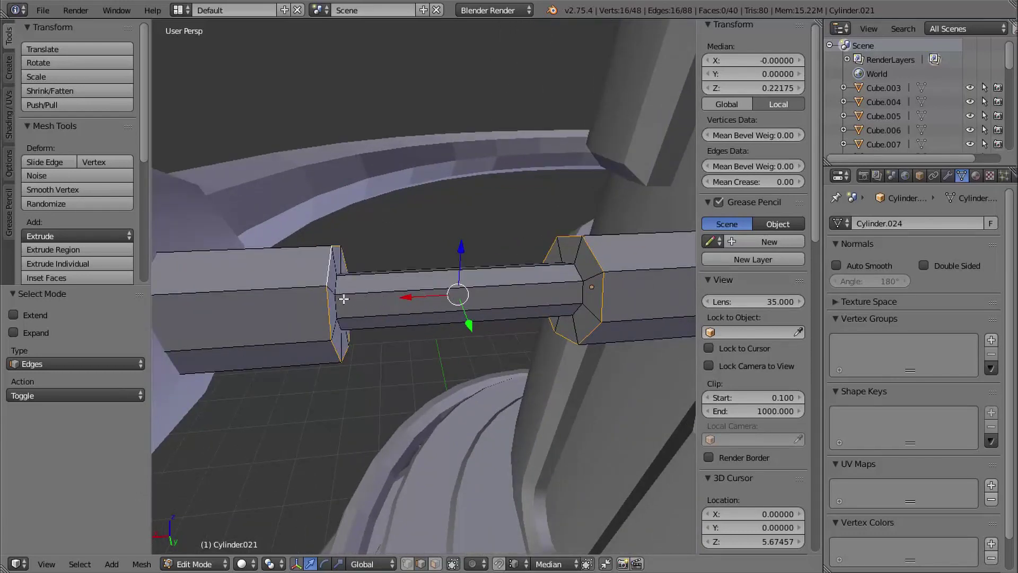
pyautogui.press('s')
pyautogui.press('x')
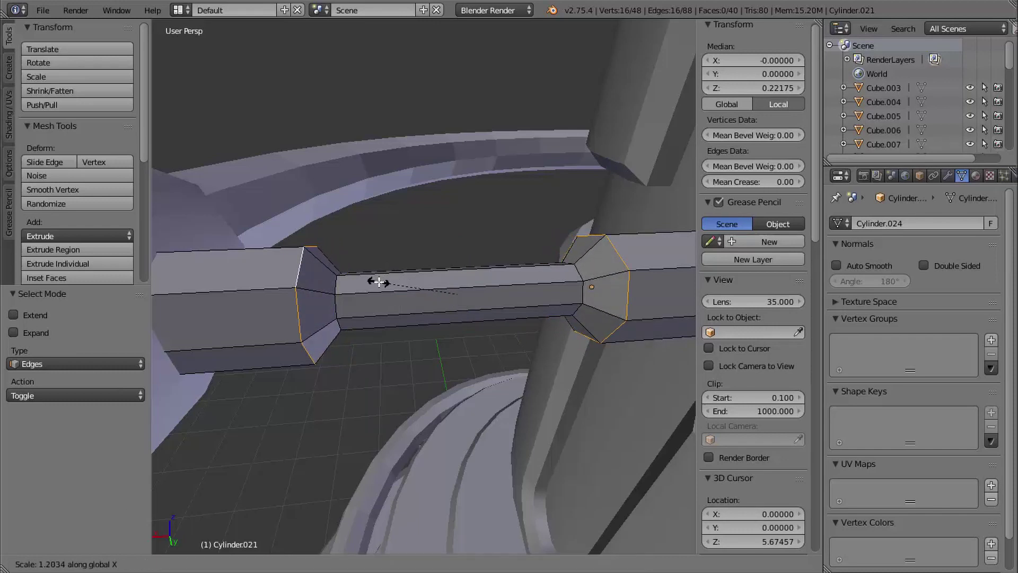
pyautogui.keyDown('shift'); pyautogui.click(376, 282); pyautogui.keyUp('shift')
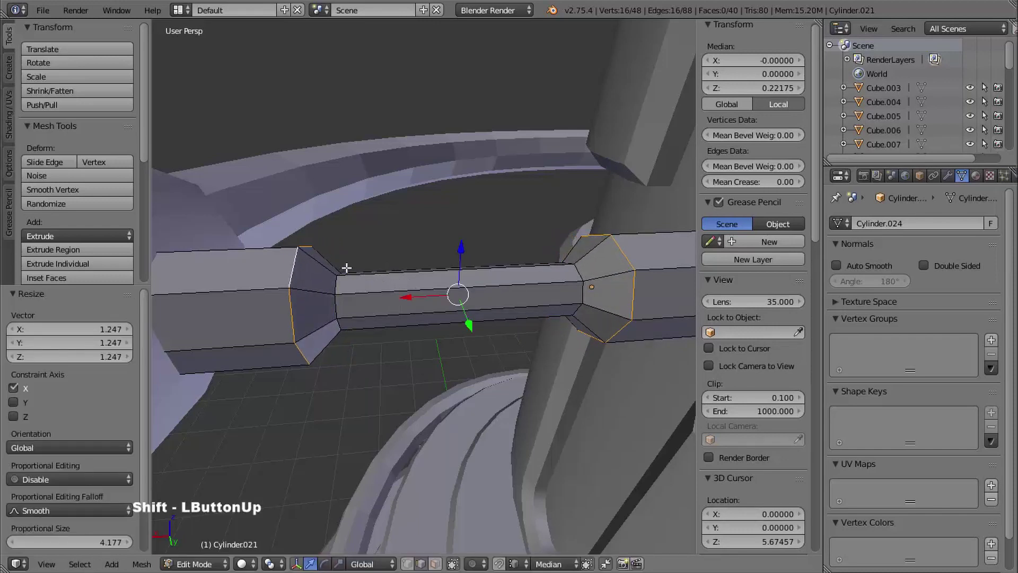
# Step: Add the two inner loops where the tapers meet the thin shaft to the selection and mark all four loops sharp
pyautogui.keyDown('ctrl'); pyautogui.moveTo(356, 270); pyautogui.dragTo(493, 316, button='middle'); pyautogui.keyUp('ctrl')
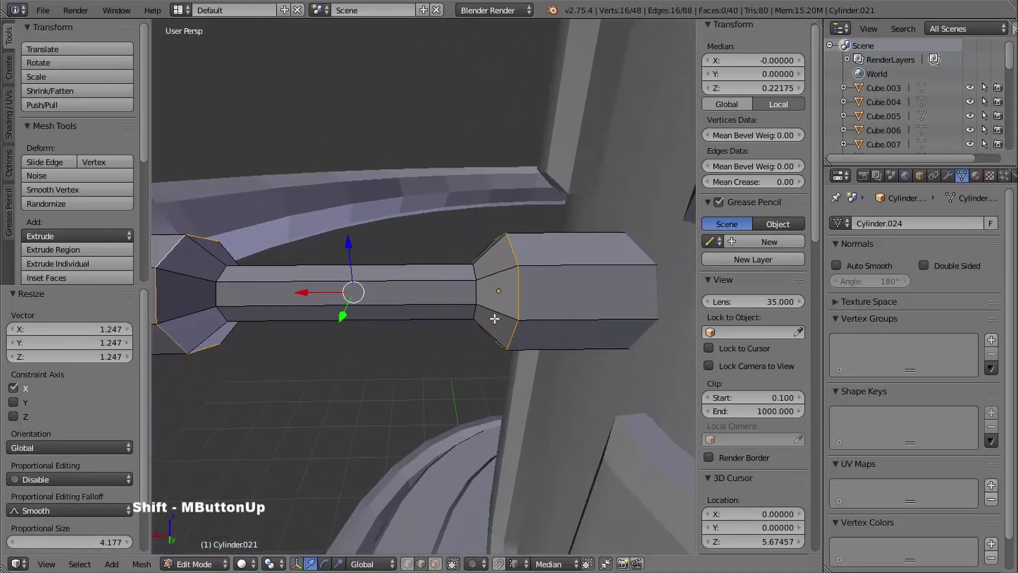
pyautogui.keyDown('alt'); pyautogui.keyDown('shift'); pyautogui.rightClick(475, 288); pyautogui.keyUp('shift'); pyautogui.keyUp('alt')
pyautogui.keyDown('alt'); pyautogui.keyDown('shift'); pyautogui.rightClick(217, 292); pyautogui.keyUp('shift'); pyautogui.keyUp('alt')
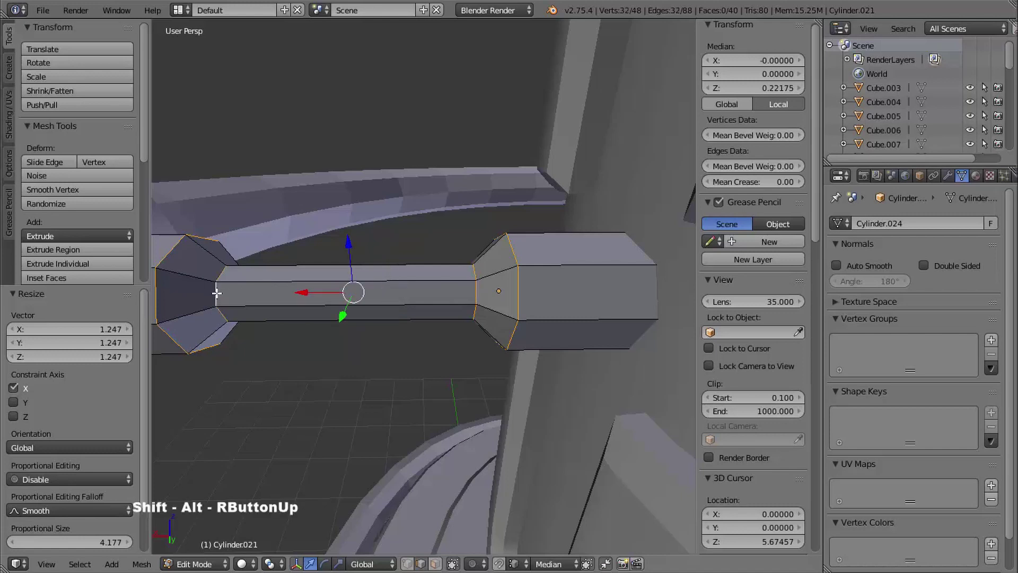
pyautogui.hotkey('ctrl', 'e')
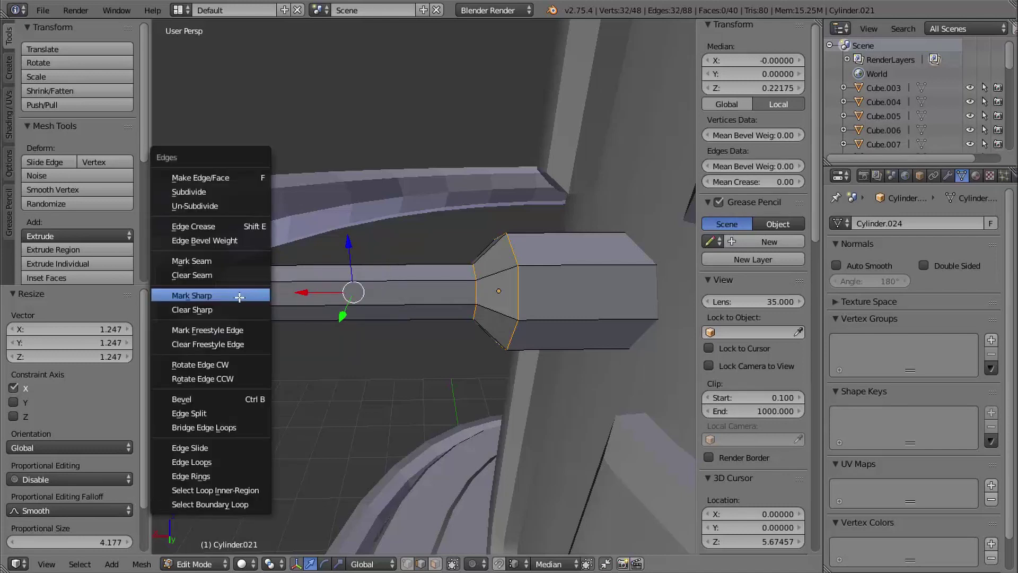
pyautogui.click(239, 294)
pyautogui.keyDown('shift'); pyautogui.moveTo(222, 297); pyautogui.dragTo(312, 312, button='middle'); pyautogui.keyUp('shift')
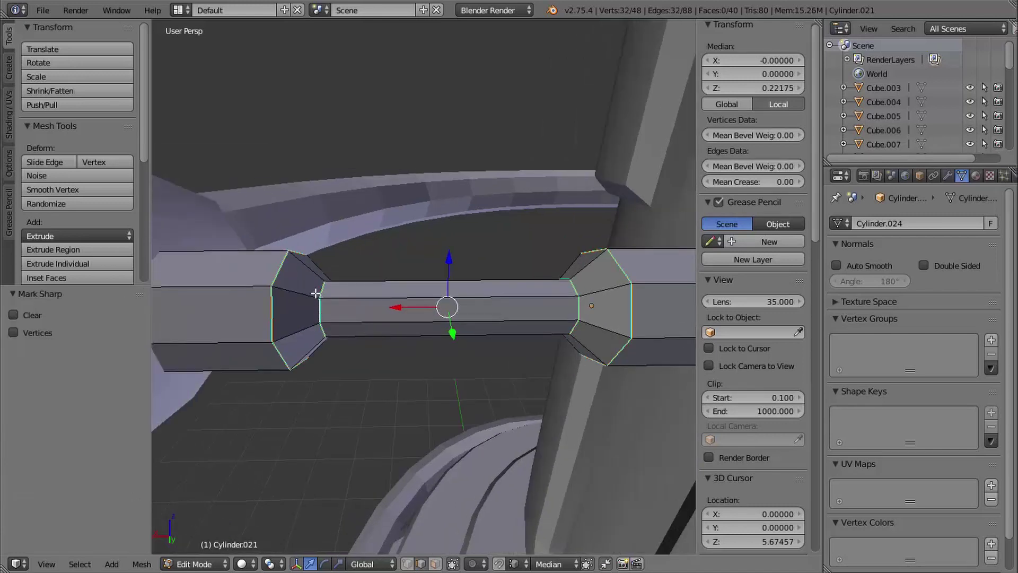
# Step: Return to Object Mode, apply smooth shading to the spoke bar, and enable Auto Smooth
pyautogui.press('Tab')
pyautogui.click(58, 232)
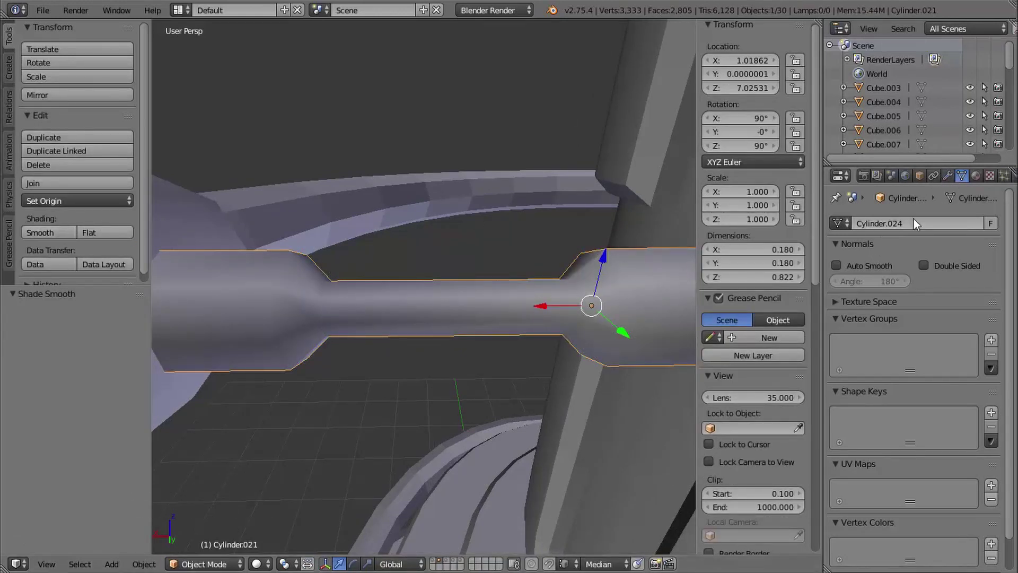
pyautogui.click(836, 265)
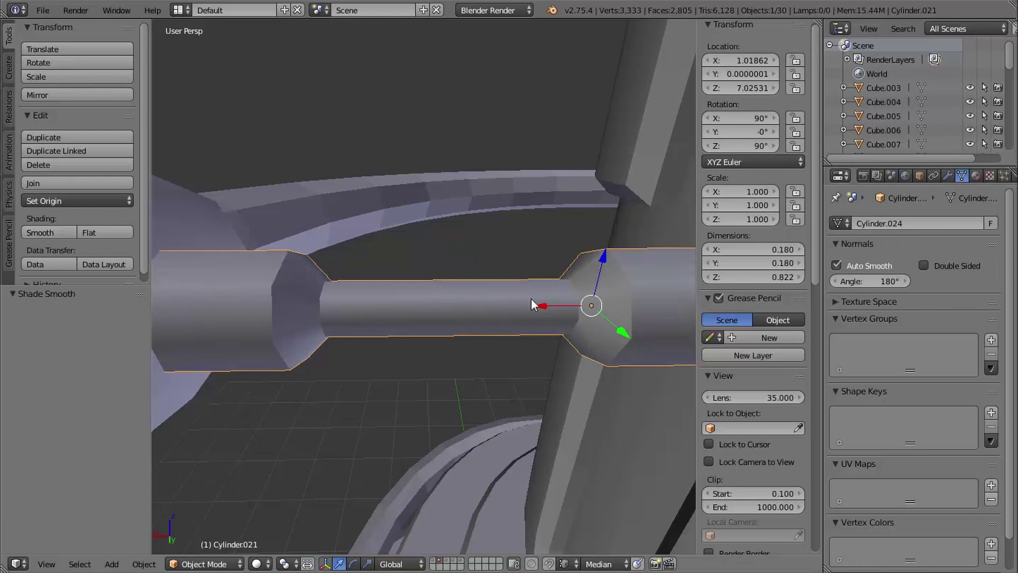
# Step: Add the ring's collar to the bar selection and hide all unselected objects
pyautogui.moveTo(531, 298); pyautogui.dragTo(449, 343, button='middle')
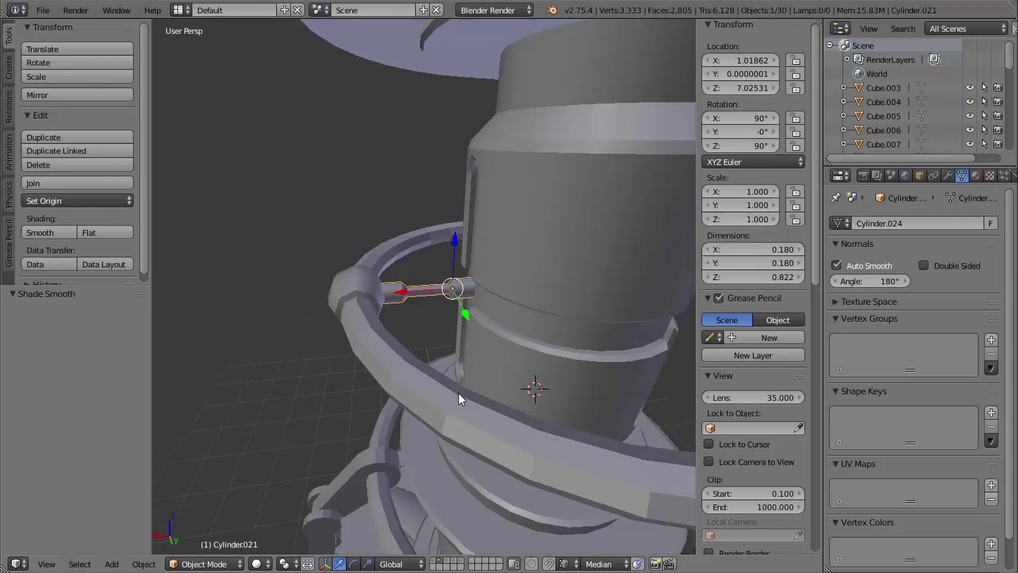
pyautogui.keyDown('shift'); pyautogui.rightClick(358, 280); pyautogui.keyUp('shift')
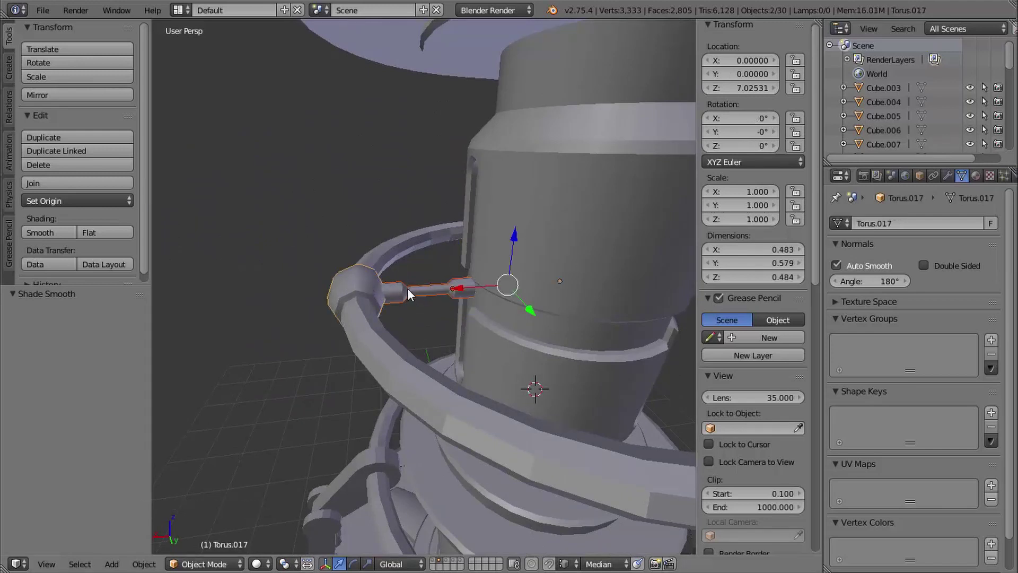
pyautogui.hotkey('shift', 'h')
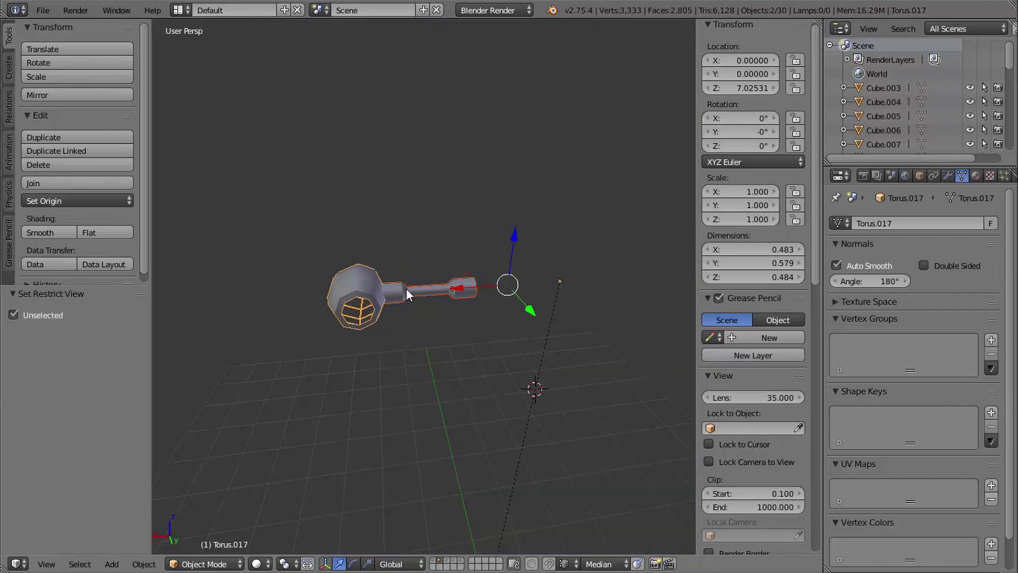
# Step: Switch to the top orthographic view and set the pivot point to the 3D cursor
pyautogui.press('7')
pyautogui.keyDown('shift'); pyautogui.moveTo(452, 278); pyautogui.dragTo(494, 358, button='middle'); pyautogui.keyUp('shift')
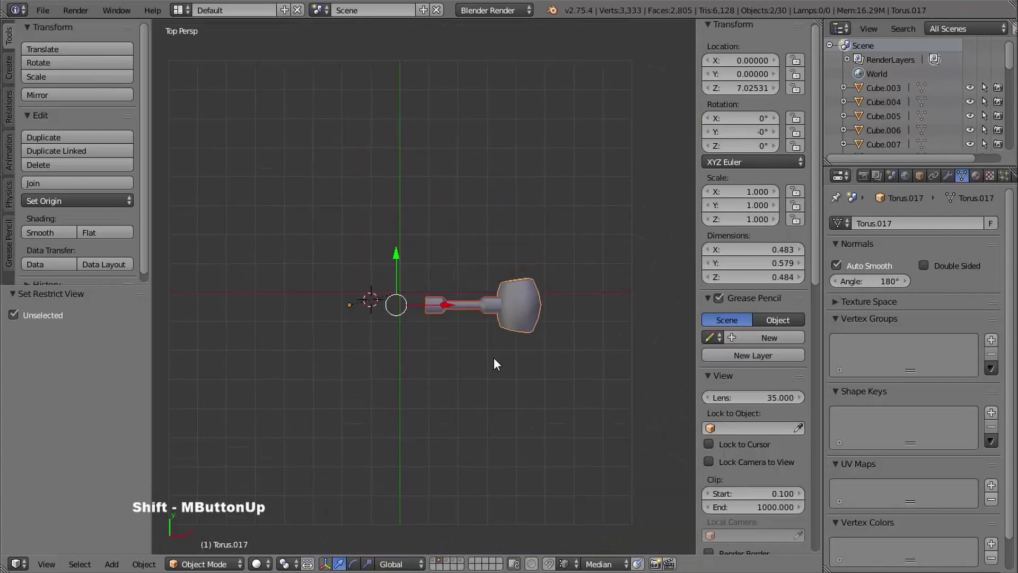
pyautogui.press('5')
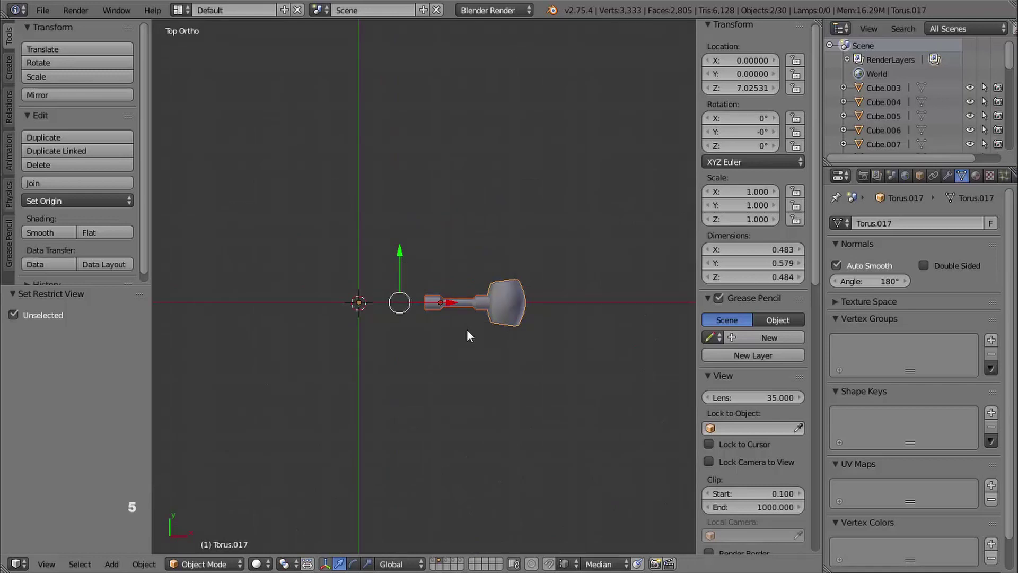
pyautogui.keyDown('shift'); pyautogui.moveTo(480, 350); pyautogui.dragTo(551, 334, button='middle'); pyautogui.keyUp('shift')
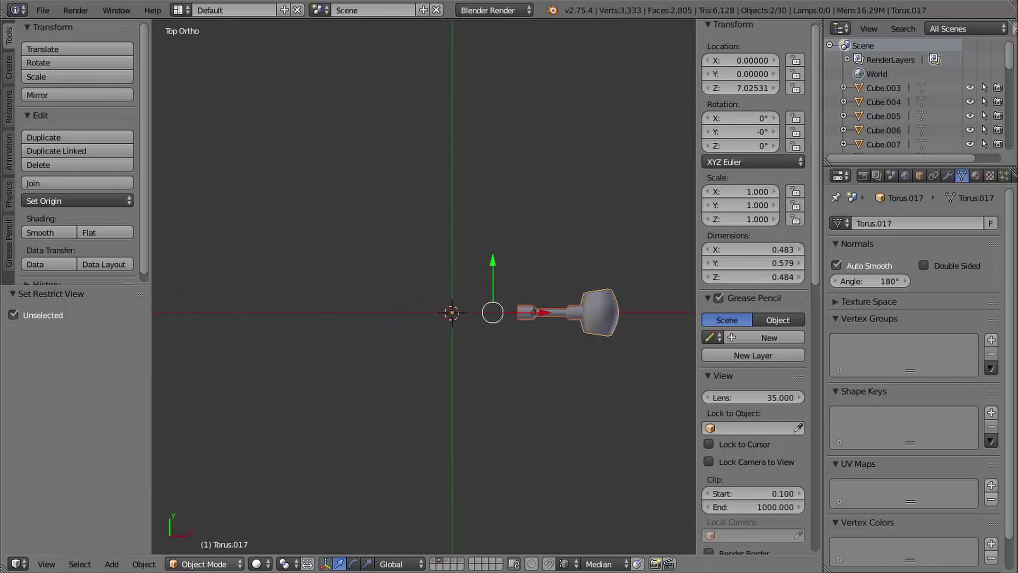
pyautogui.click(285, 564)
pyautogui.click(328, 530)
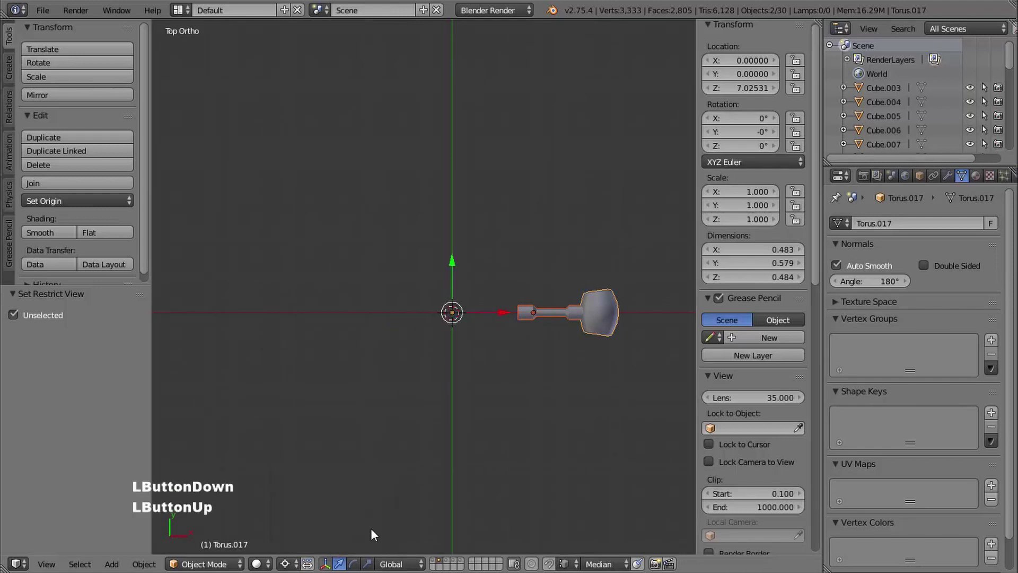
# Step: Duplicate the spoke bar and collar rotated 123.75° around the central axis, and repeat the rotated duplication for one more set
pyautogui.keyDown('shift'); pyautogui.moveTo(486, 424); pyautogui.dragTo(513, 441, button='middle'); pyautogui.keyUp('shift')
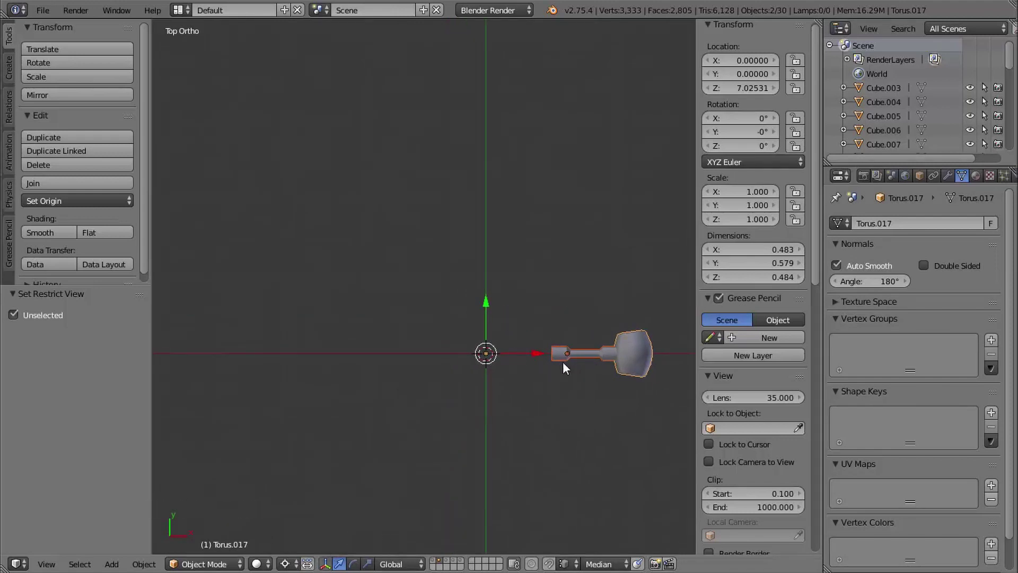
pyautogui.hotkey('shift', 'd')
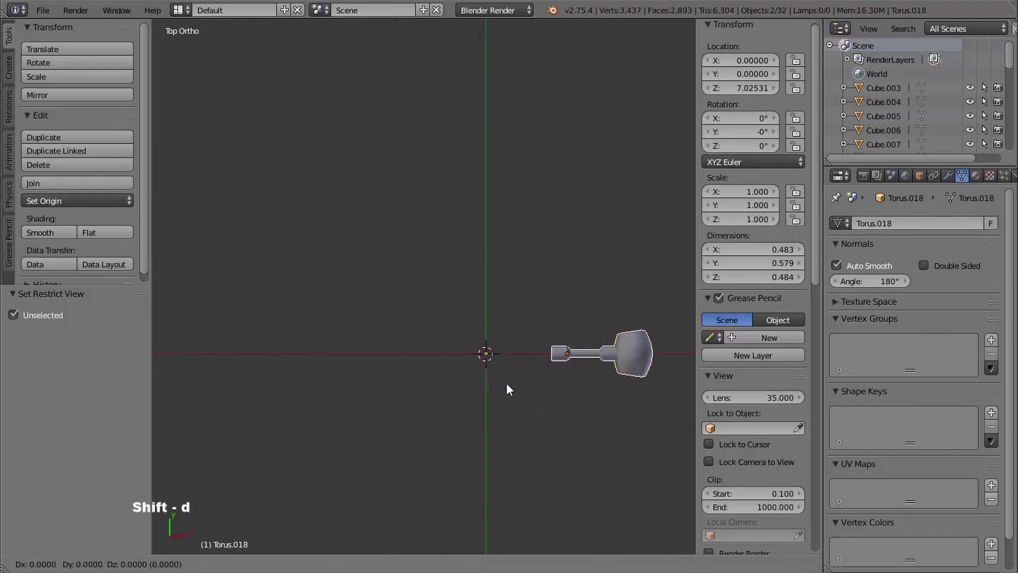
pyautogui.write('r')
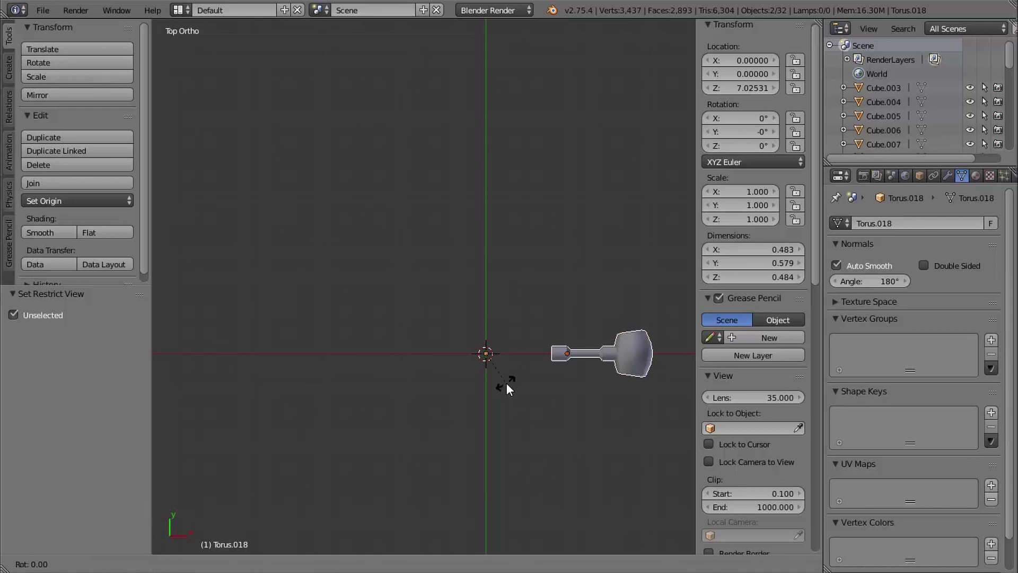
pyautogui.write('123.75')
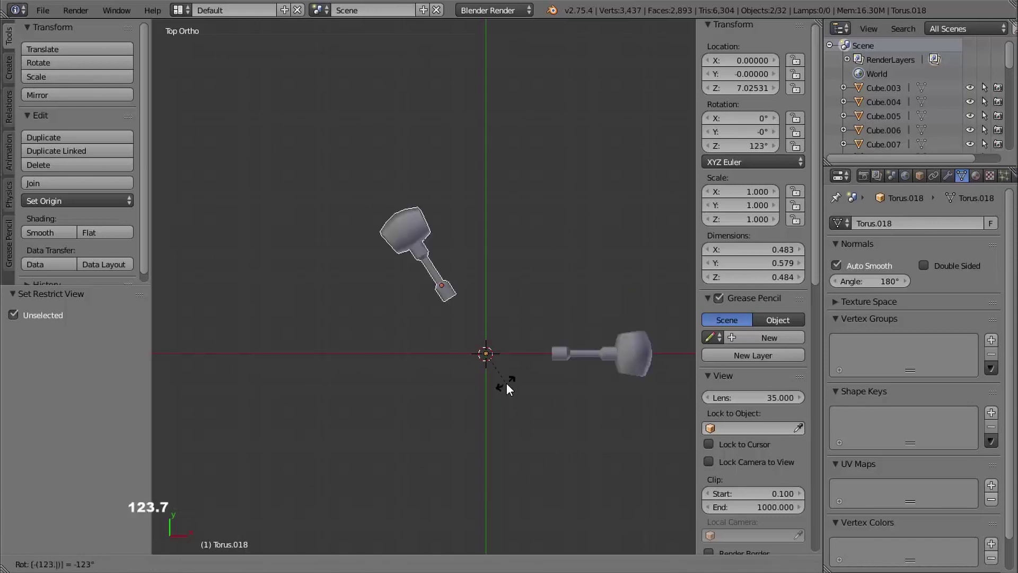
pyautogui.press('Return')
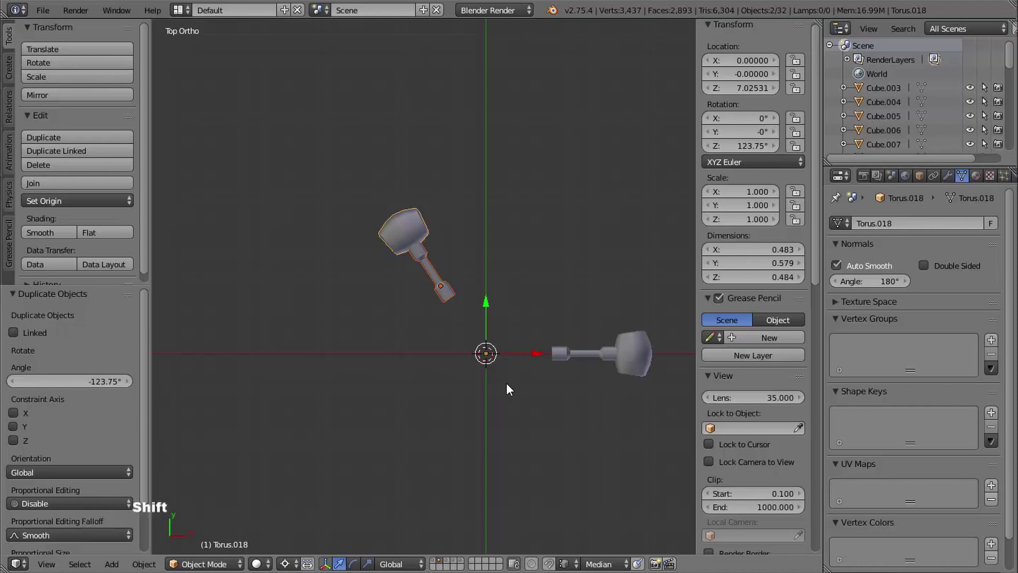
pyautogui.hotkey('shift', 'r')
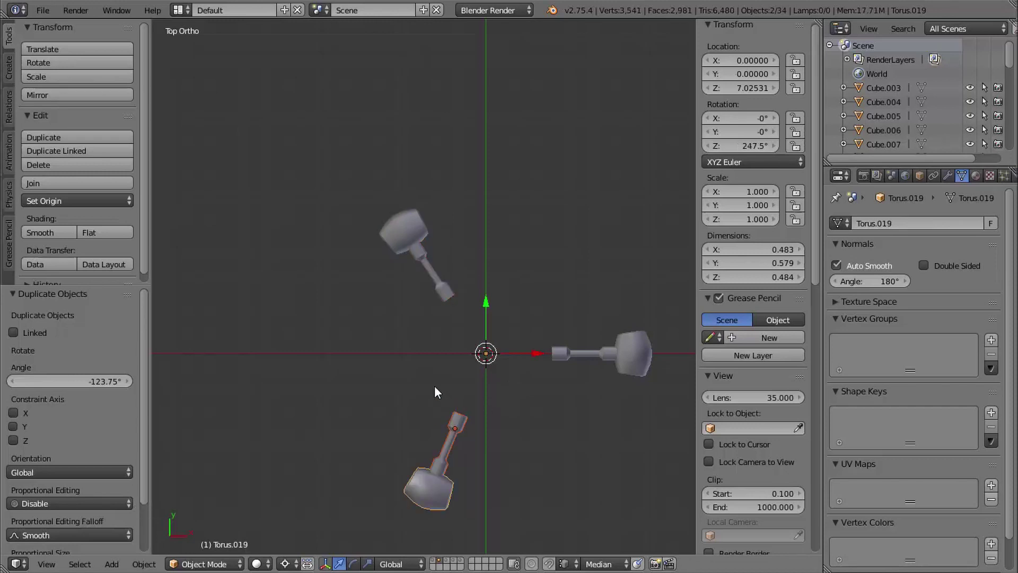
# Step: Reveal all hidden objects of the machine
pyautogui.moveTo(434, 386); pyautogui.dragTo(414, 319, button='middle')
pyautogui.keyDown('ctrl'); pyautogui.moveTo(414, 318); pyautogui.dragTo(382, 318, button='middle'); pyautogui.keyUp('ctrl')
pyautogui.keyDown('shift'); pyautogui.moveTo(382, 318); pyautogui.dragTo(478, 366, button='middle'); pyautogui.keyUp('shift')
pyautogui.hotkey('alt', 'h')
pyautogui.keyDown('ctrl'); pyautogui.moveTo(477, 366); pyautogui.dragTo(607, 146, button='middle'); pyautogui.keyUp('ctrl')
pyautogui.keyDown('shift'); pyautogui.moveTo(514, 232); pyautogui.dragTo(450, 251, button='middle'); pyautogui.keyUp('shift')
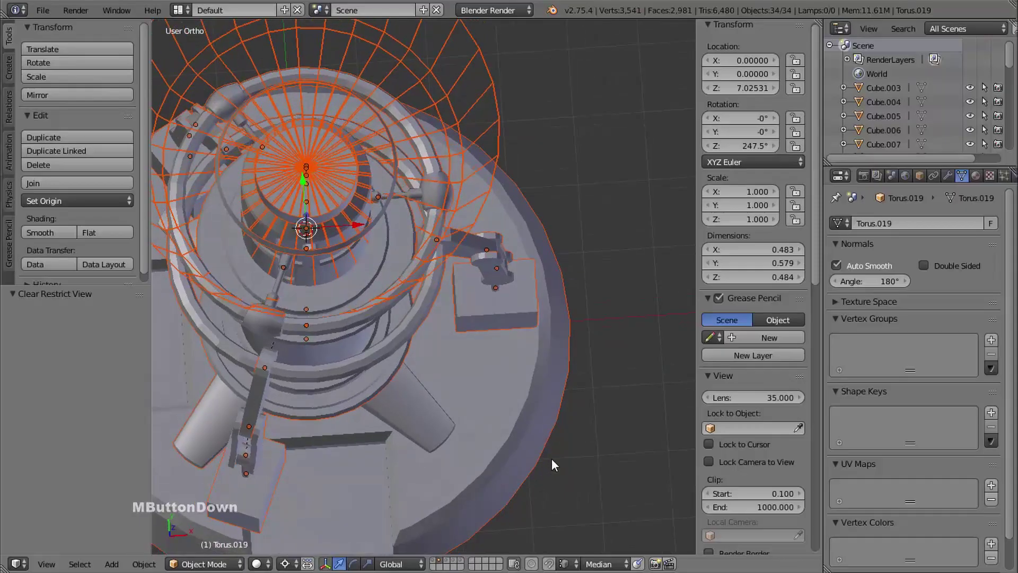
# Step: Select the upper link, lower link and thin rod of the jointed arm along the X axis and hide all unselected objects
pyautogui.moveTo(550, 463); pyautogui.dragTo(463, 260, button='middle')
pyautogui.rightClick(463, 260)
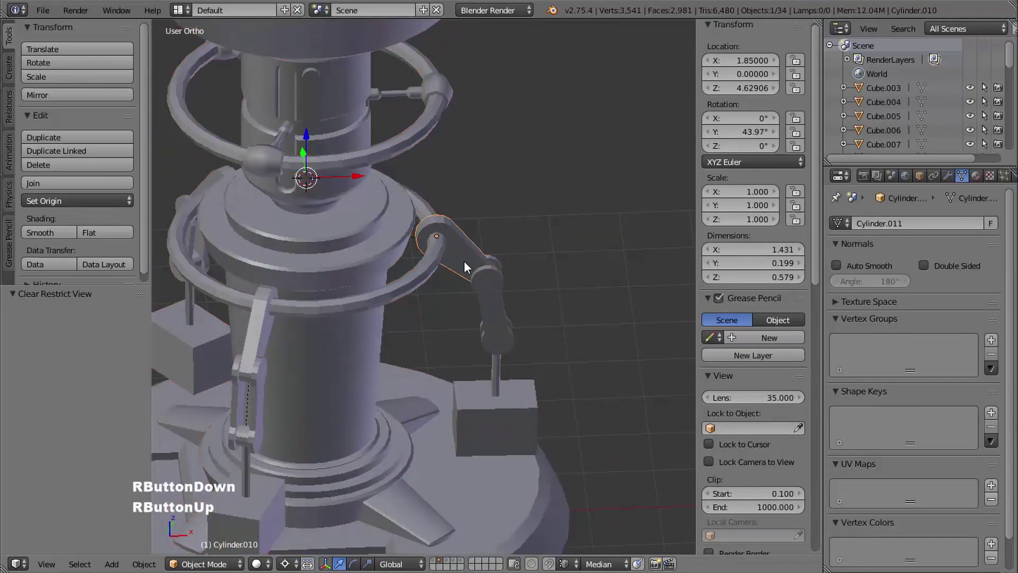
pyautogui.keyDown('shift'); pyautogui.rightClick(495, 298); pyautogui.keyUp('shift')
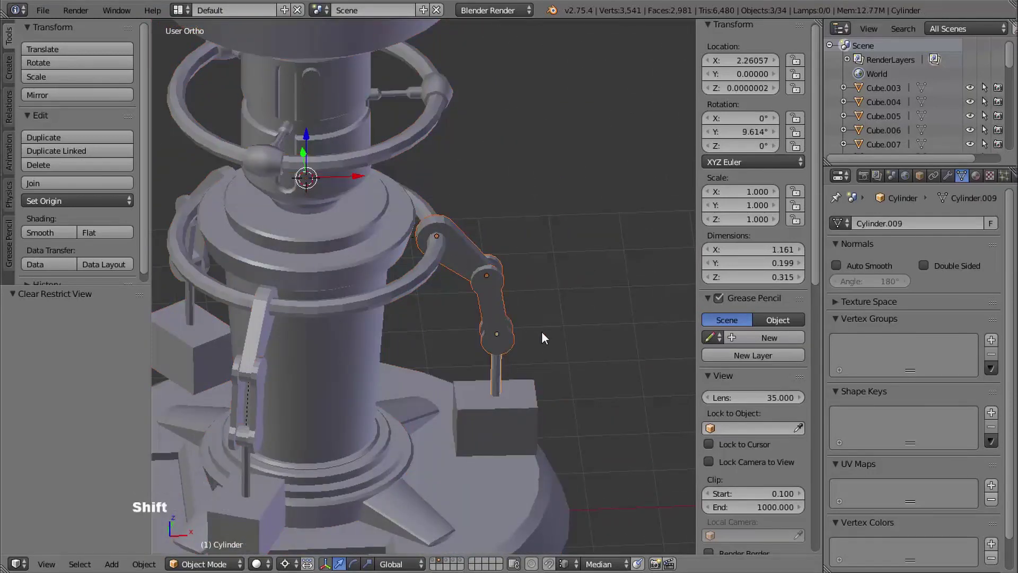
pyautogui.keyDown('shift'); pyautogui.moveTo(542, 333); pyautogui.dragTo(513, 342, button='middle'); pyautogui.keyUp('shift')
pyautogui.hotkey('shift', 'h')
# Step: Switch to the front orthographic view and set the arm's upper link to a Y rotation of 0°
pyautogui.press('1')
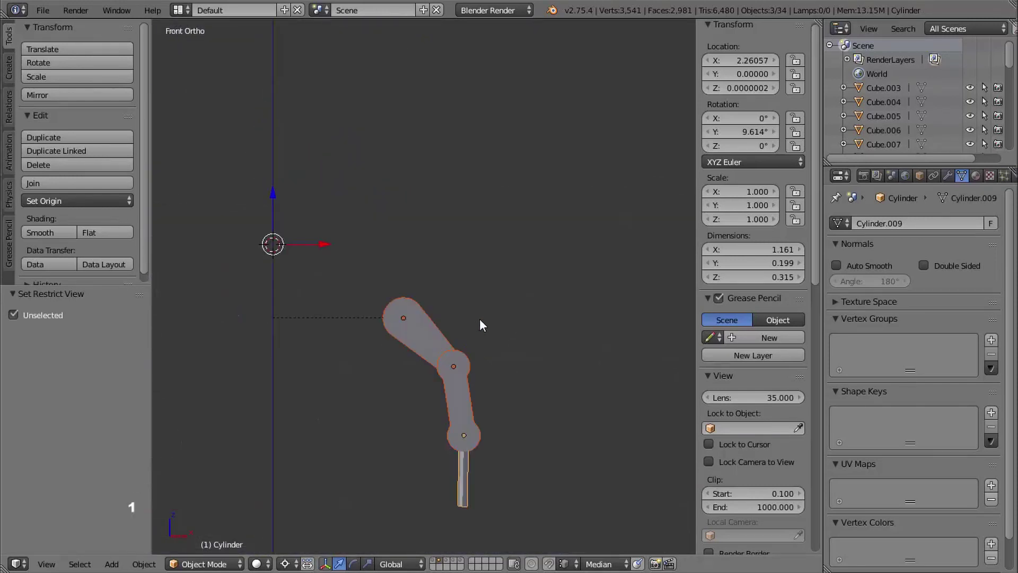
pyautogui.keyDown('shift'); pyautogui.moveTo(494, 418); pyautogui.dragTo(511, 296, button='middle'); pyautogui.keyUp('shift')
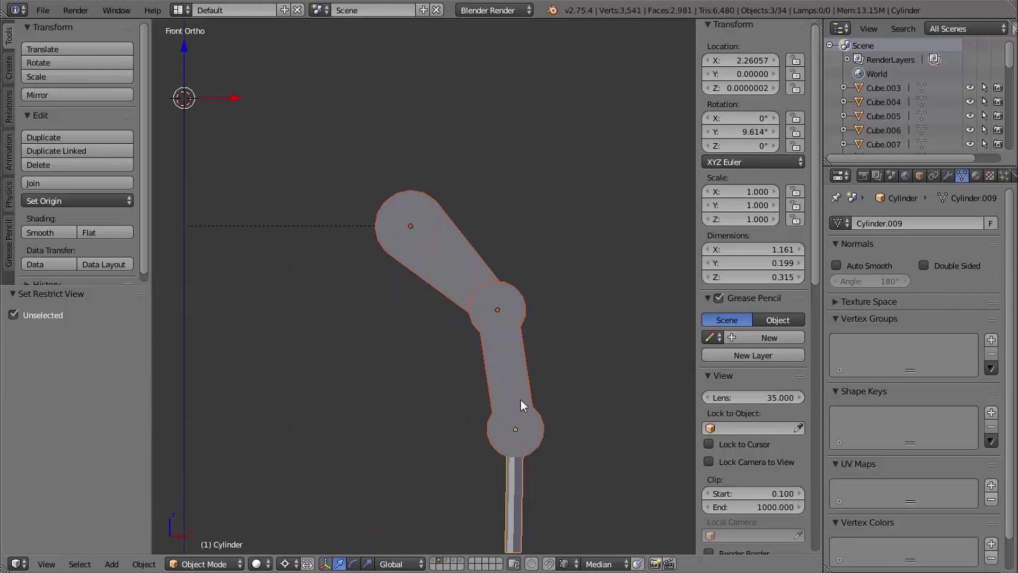
pyautogui.keyDown('shift'); pyautogui.moveTo(498, 374); pyautogui.dragTo(545, 379, button='middle'); pyautogui.keyUp('shift')
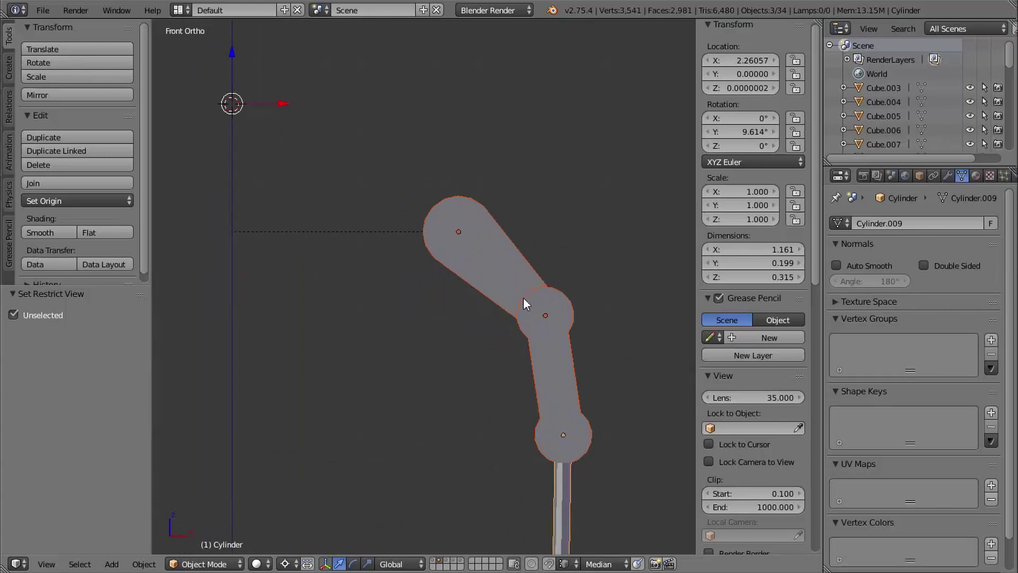
pyautogui.keyDown('shift'); pyautogui.moveTo(530, 317); pyautogui.dragTo(488, 329, button='middle'); pyautogui.keyUp('shift')
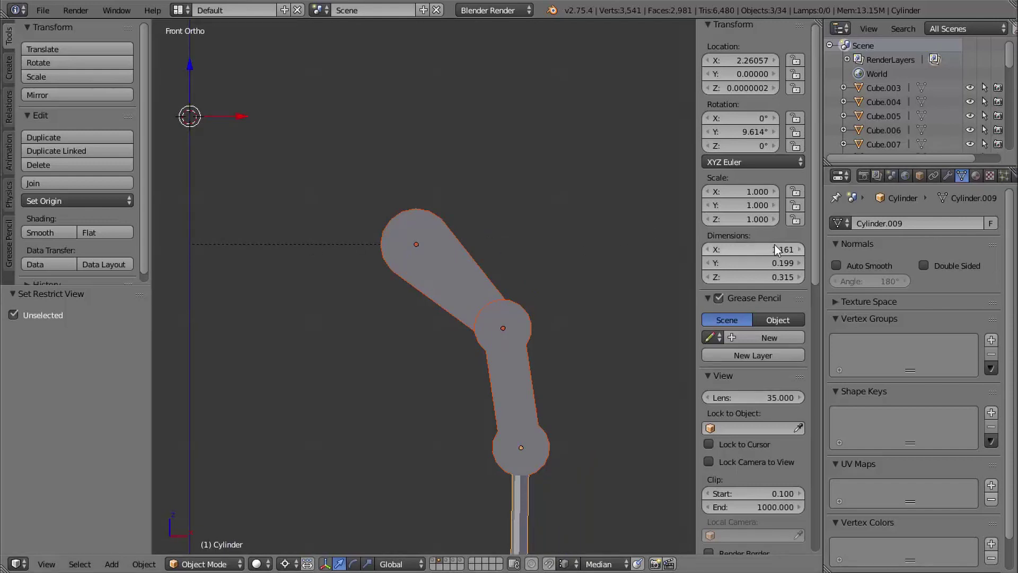
pyautogui.keyDown('shift'); pyautogui.moveTo(483, 249); pyautogui.dragTo(414, 276, button='middle'); pyautogui.keyUp('shift')
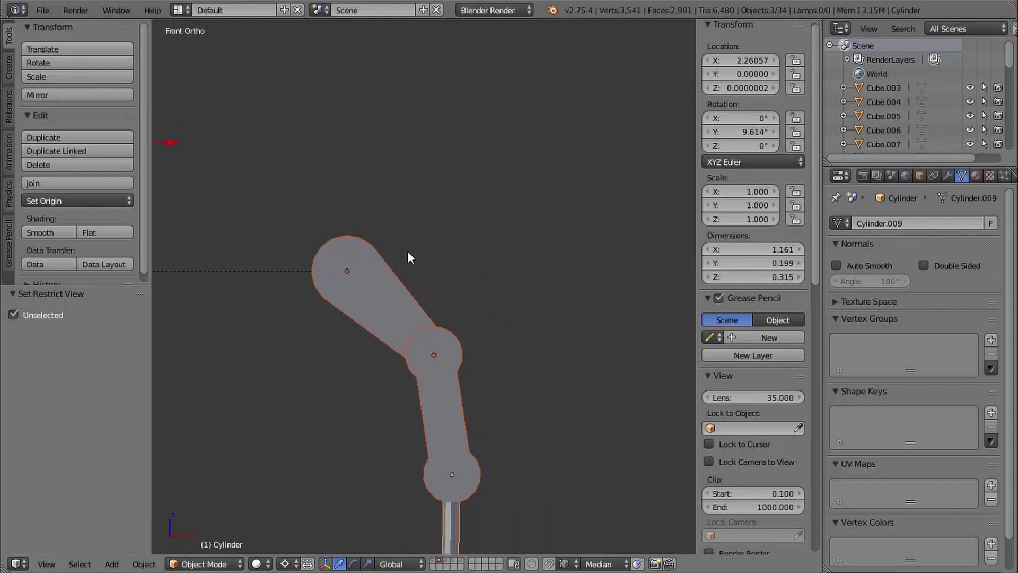
pyautogui.rightClick(403, 268)
pyautogui.click(746, 132)
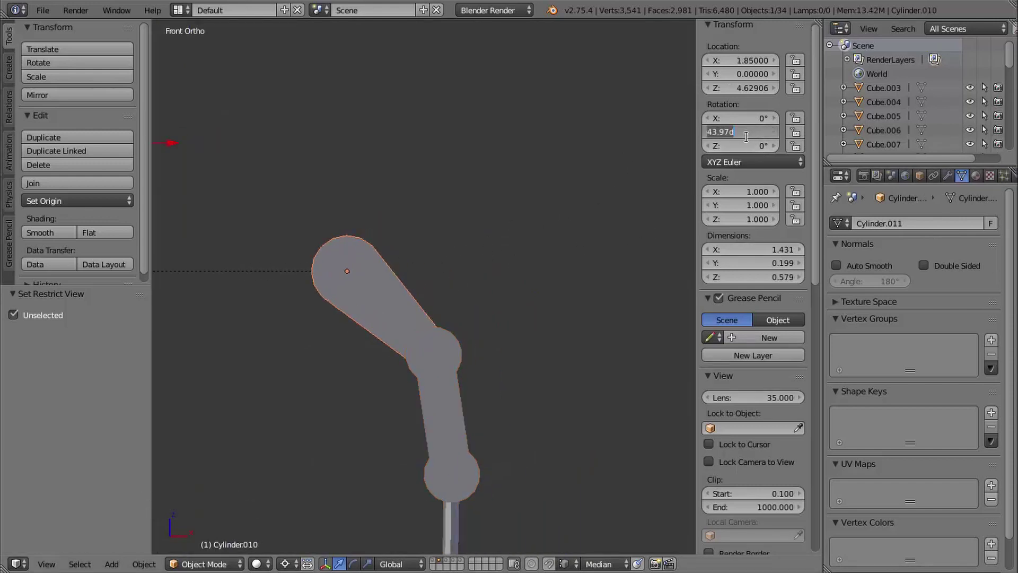
pyautogui.write('0')
pyautogui.press('Return')
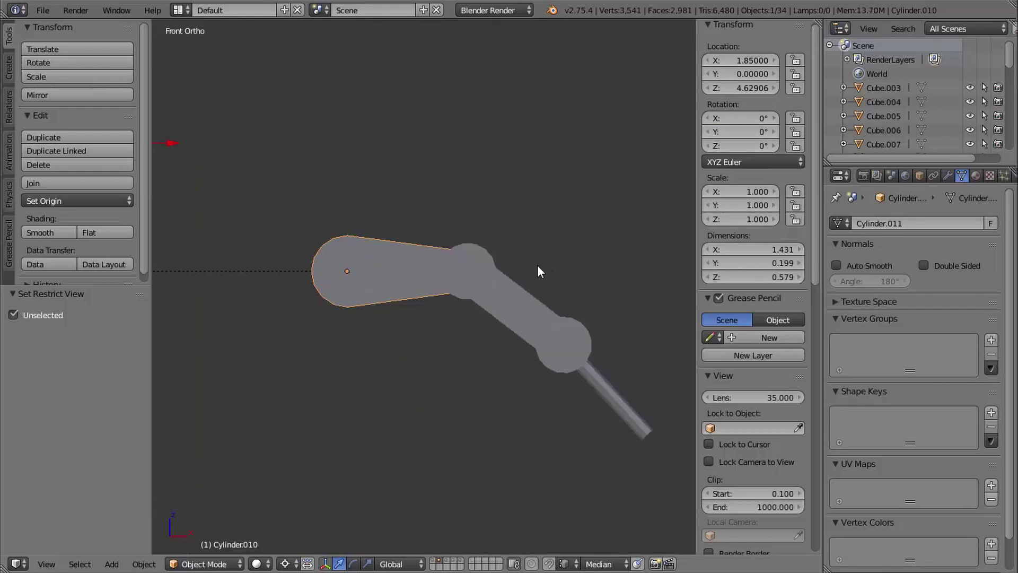
# Step: Set the Y rotation of the arm's lower link and of the thin rod to 0°
pyautogui.rightClick(546, 289)
pyautogui.click(746, 132)
pyautogui.write('0')
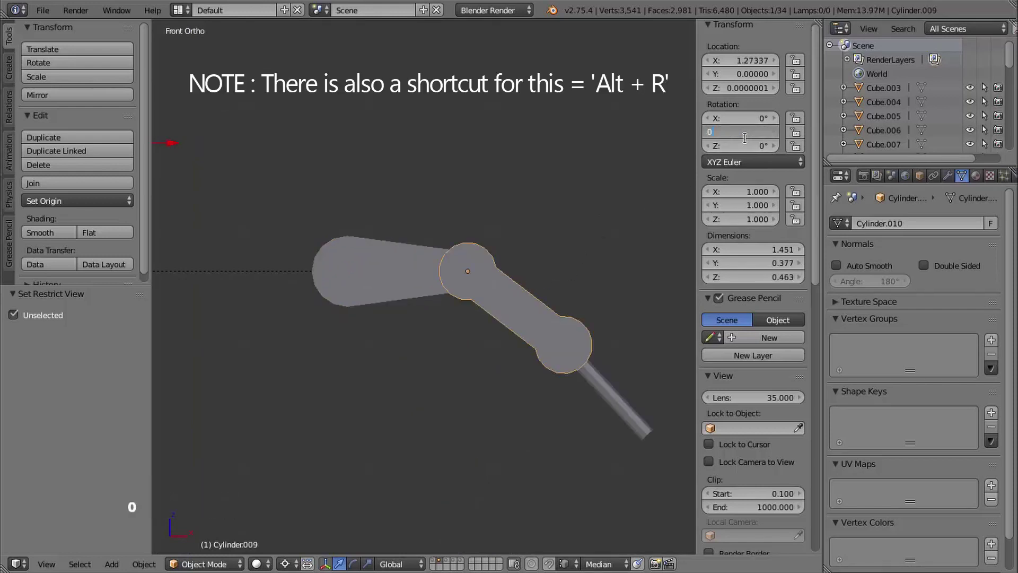
pyautogui.press('Return')
pyautogui.rightClick(635, 272)
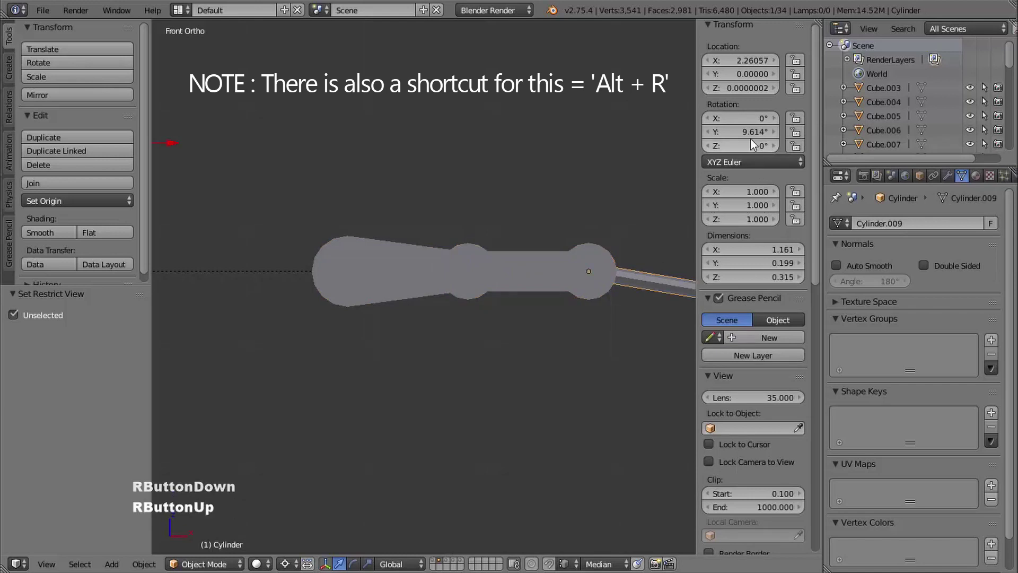
pyautogui.click(748, 132)
pyautogui.write('0')
pyautogui.press('Return')
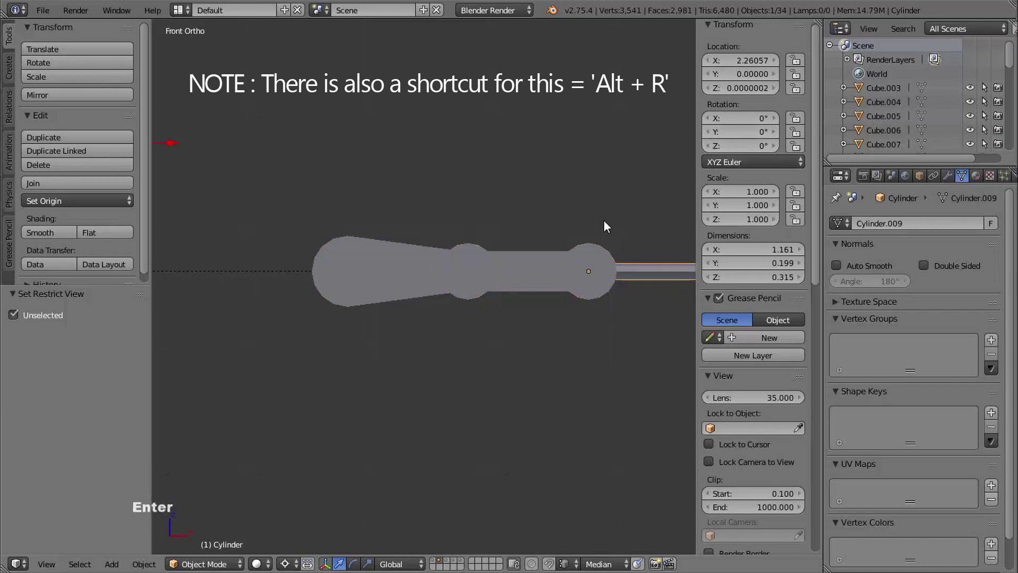
pyautogui.keyDown('shift'); pyautogui.moveTo(602, 249); pyautogui.dragTo(547, 262, button='middle'); pyautogui.keyUp('shift')
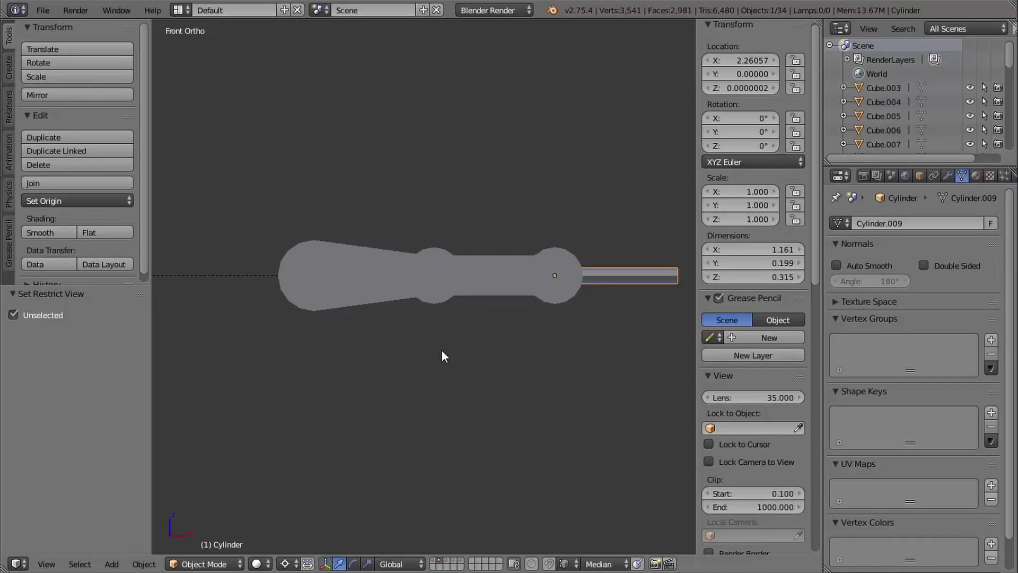
# Step: Isolate the arm's upper link in local view and enter Edit Mode
pyautogui.keyDown('shift'); pyautogui.moveTo(444, 356); pyautogui.dragTo(462, 366, button='middle'); pyautogui.keyUp('shift')
pyautogui.rightClick(377, 268)
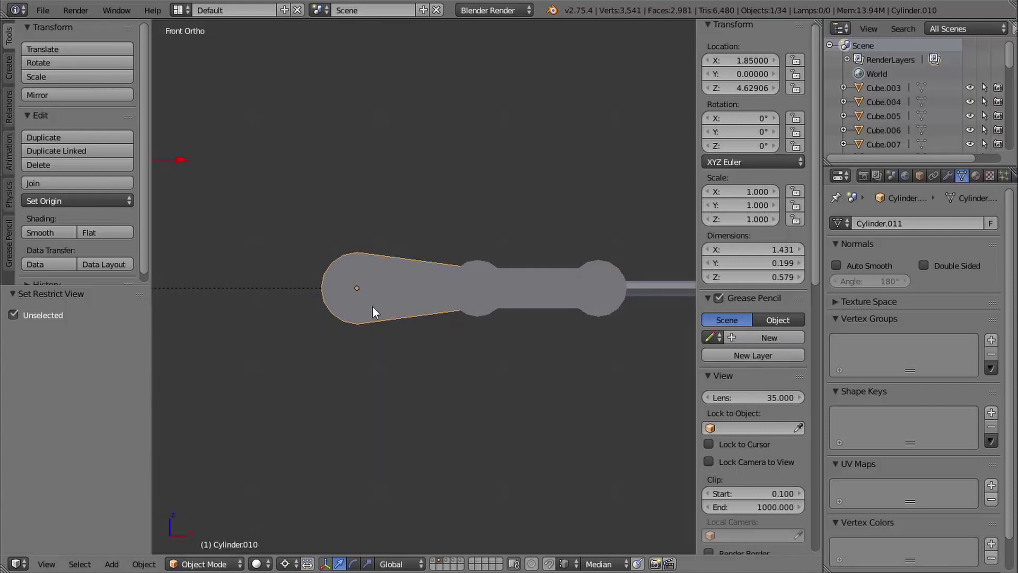
pyautogui.press('KP_Divide')
pyautogui.moveTo(383, 397); pyautogui.dragTo(468, 326, button='middle')
pyautogui.press('KP_5')
pyautogui.press('Tab')
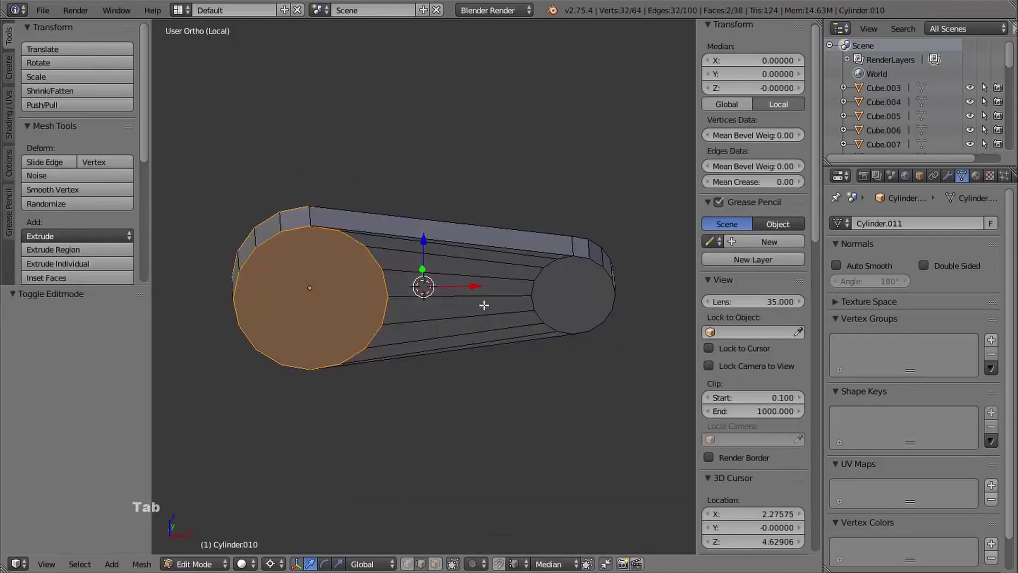
# Step: Select the seven lengthwise edges between the large and small discs on one flat side of the link
pyautogui.moveTo(523, 282); pyautogui.dragTo(514, 264, button='middle')
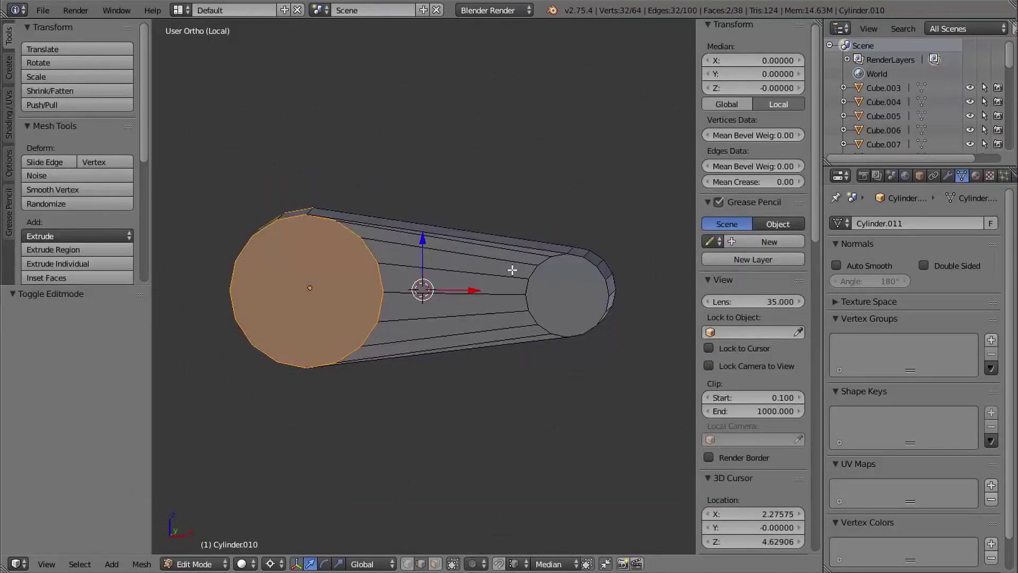
pyautogui.moveTo(504, 399); pyautogui.dragTo(504, 395, button='middle')
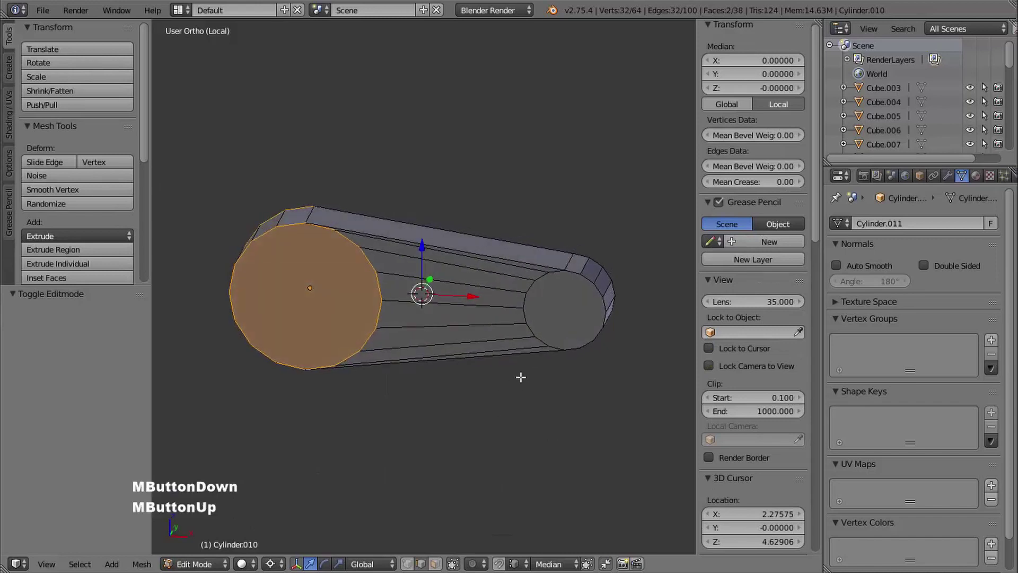
pyautogui.rightClick(508, 264)
pyautogui.keyDown('shift'); pyautogui.rightClick(504, 276); pyautogui.keyUp('shift')
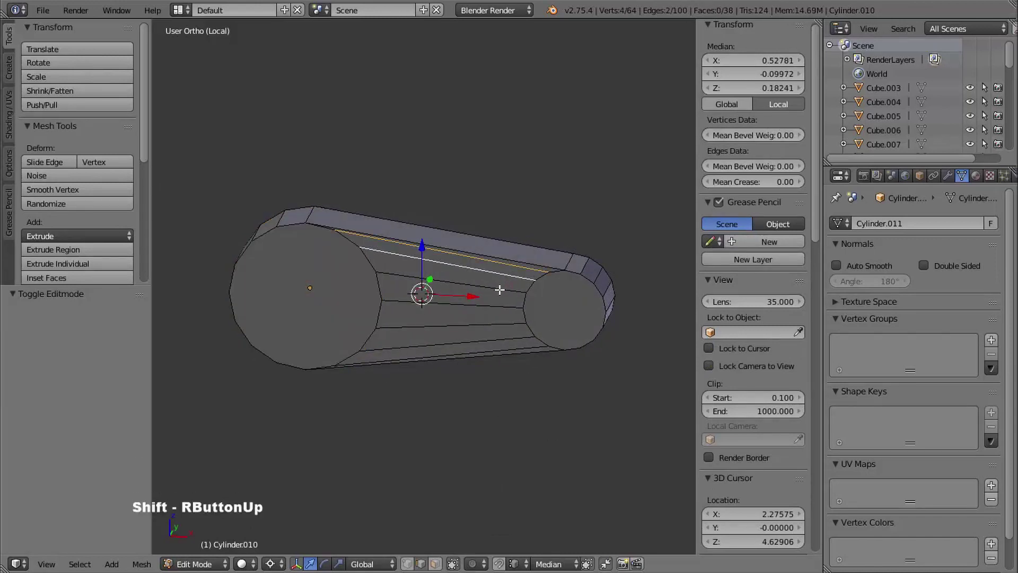
pyautogui.keyDown('shift'); pyautogui.rightClick(501, 289); pyautogui.keyUp('shift')
pyautogui.keyDown('shift'); pyautogui.rightClick(494, 306); pyautogui.keyUp('shift')
pyautogui.keyDown('shift'); pyautogui.rightClick(492, 326); pyautogui.keyUp('shift')
pyautogui.keyDown('shift'); pyautogui.rightClick(491, 341); pyautogui.keyUp('shift')
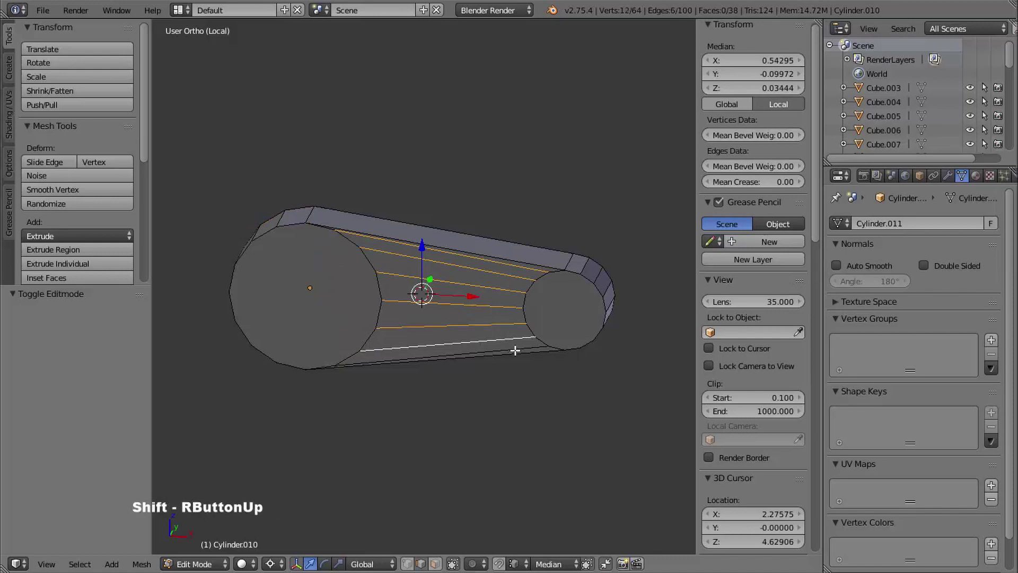
pyautogui.keyDown('shift'); pyautogui.rightClick(514, 349); pyautogui.keyUp('shift')
pyautogui.moveTo(539, 333); pyautogui.dragTo(452, 287, button='middle')
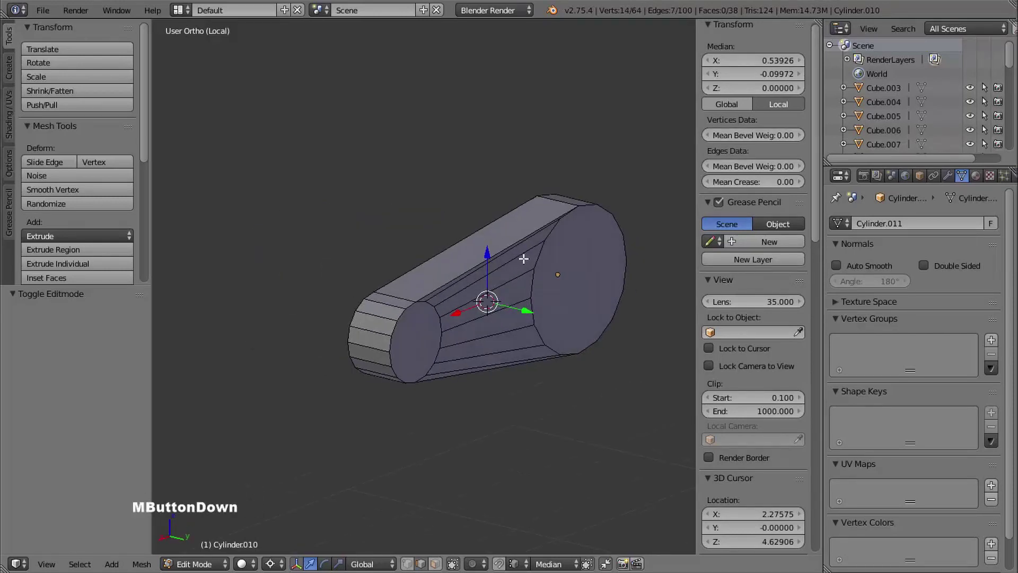
# Step: Add the remaining side edges running between the two round ends to the selection and dissolve all of them
pyautogui.keyDown('shift'); pyautogui.rightClick(452, 286); pyautogui.keyUp('shift')
pyautogui.keyDown('shift'); pyautogui.rightClick(455, 304); pyautogui.keyUp('shift')
pyautogui.keyDown('shift'); pyautogui.rightClick(455, 314); pyautogui.keyUp('shift')
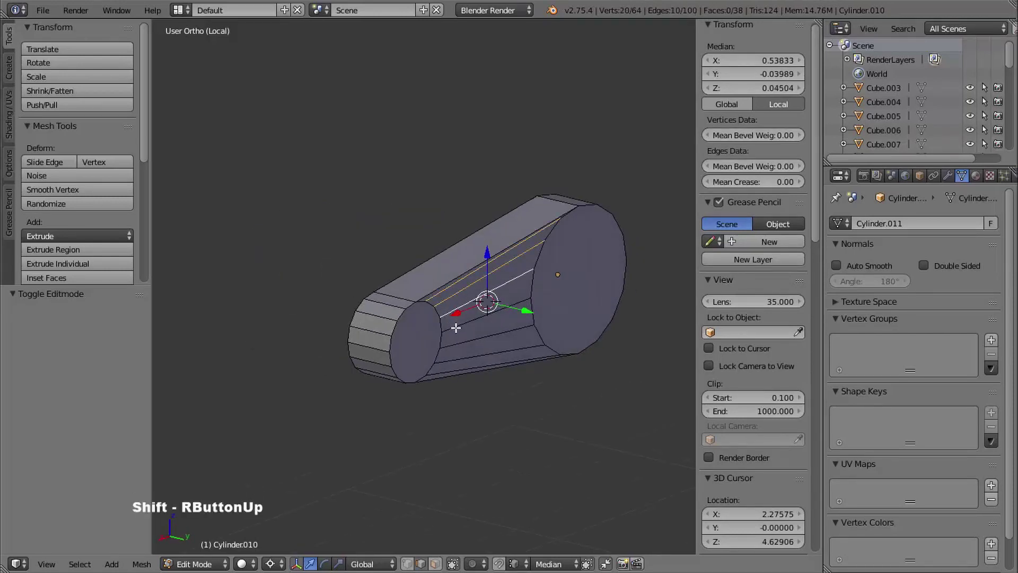
pyautogui.keyDown('shift'); pyautogui.rightClick(454, 326); pyautogui.keyUp('shift')
pyautogui.keyDown('shift'); pyautogui.rightClick(458, 343); pyautogui.keyUp('shift')
pyautogui.keyDown('shift'); pyautogui.rightClick(460, 359); pyautogui.keyUp('shift')
pyautogui.keyDown('shift'); pyautogui.rightClick(459, 367); pyautogui.keyUp('shift')
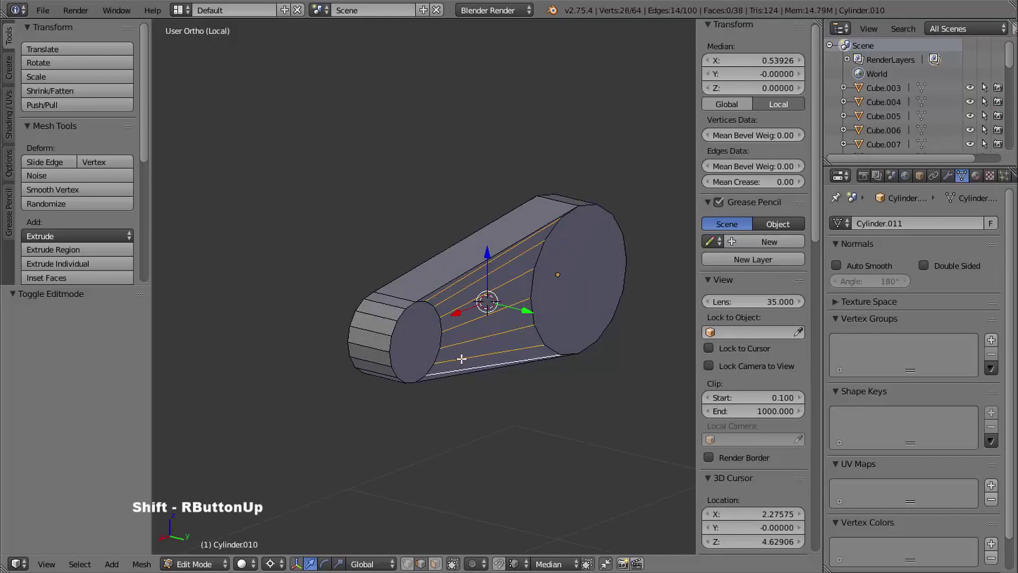
pyautogui.press('x')
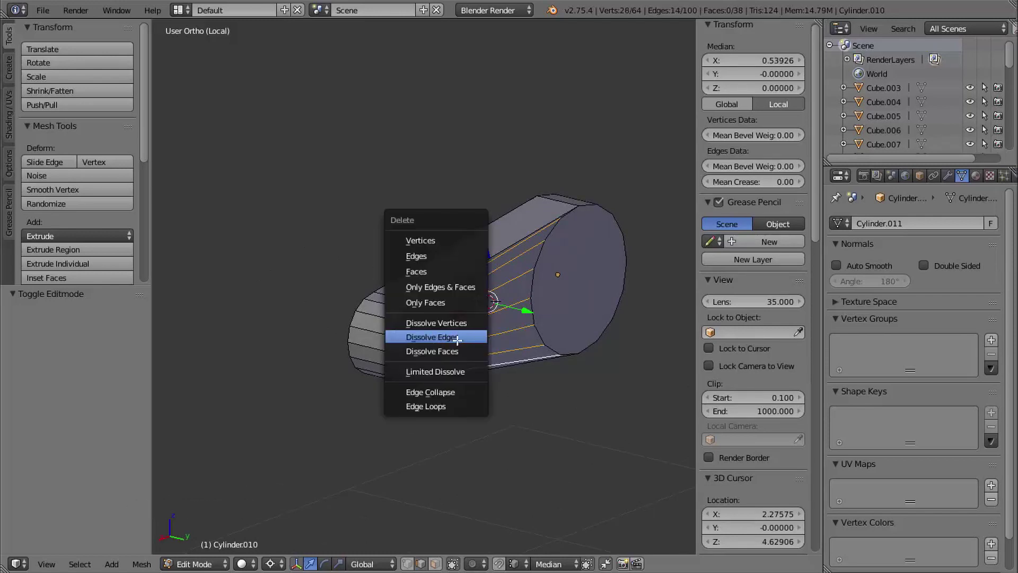
pyautogui.click(457, 337)
# Step: In vertex selection mode, connect the first upper and lower vertex pair beyond the existing vertical edge on the small end's front face
pyautogui.moveTo(462, 334); pyautogui.dragTo(350, 325, button='middle')
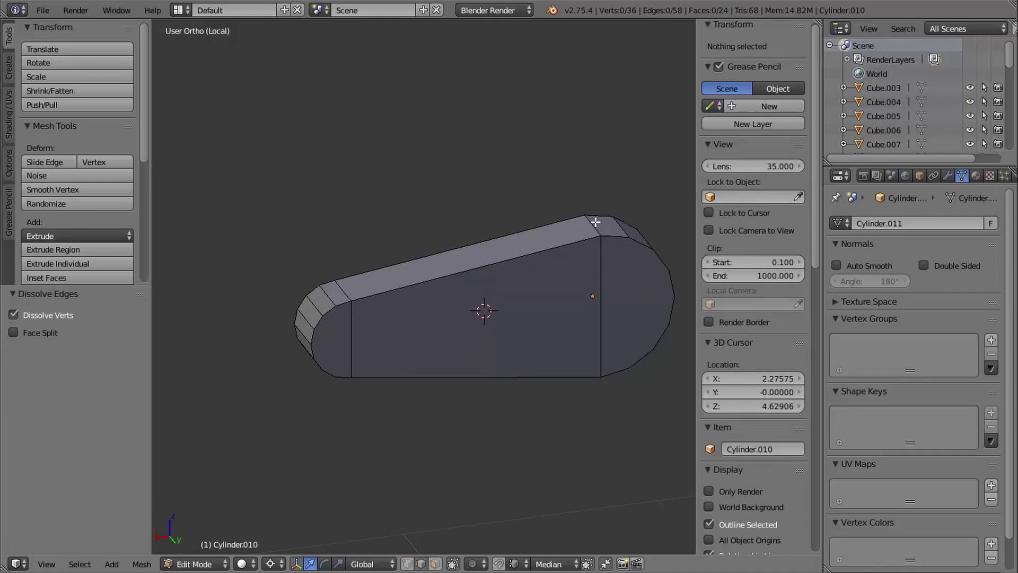
pyautogui.moveTo(602, 378)
pyautogui.mouseDown(button='middle')
pyautogui.moveTo(632, 409)
pyautogui.moveTo(620, 387)
pyautogui.mouseUp(button='middle')
pyautogui.moveTo(621, 387); pyautogui.dragTo(594, 348, button='middle')
pyautogui.keyDown('shift'); pyautogui.moveTo(594, 347); pyautogui.dragTo(580, 312, button='middle'); pyautogui.keyUp('shift')
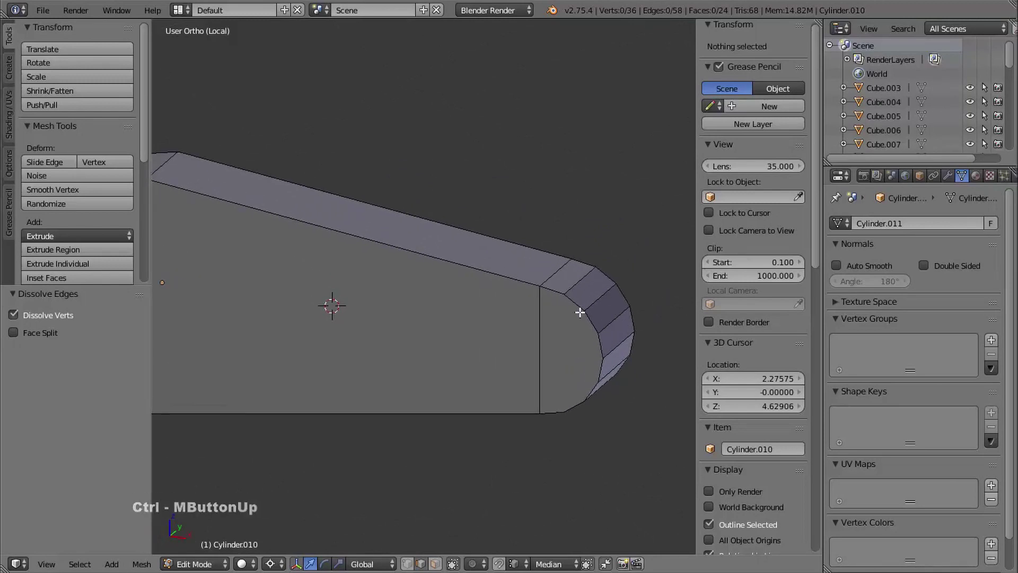
pyautogui.hotkey('ctrl', 'Tab')
pyautogui.click(566, 295)
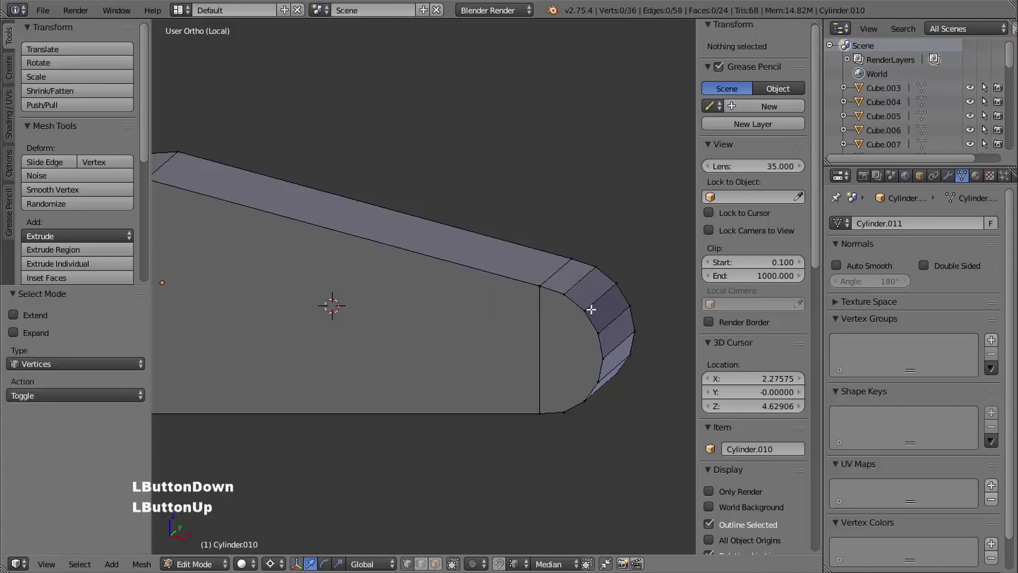
pyautogui.rightClick(566, 295)
pyautogui.keyDown('shift'); pyautogui.rightClick(564, 412); pyautogui.keyUp('shift')
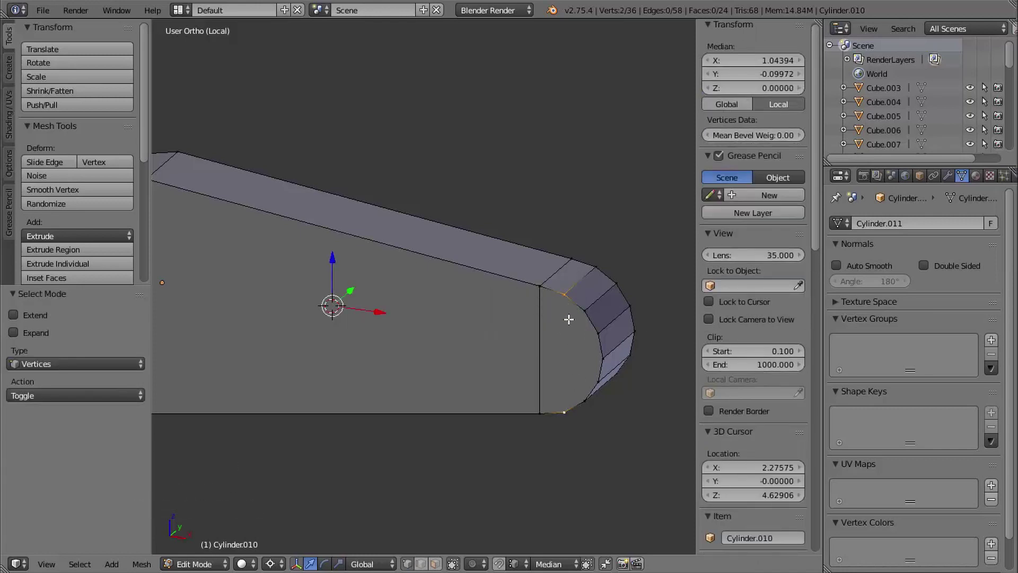
pyautogui.press('j')
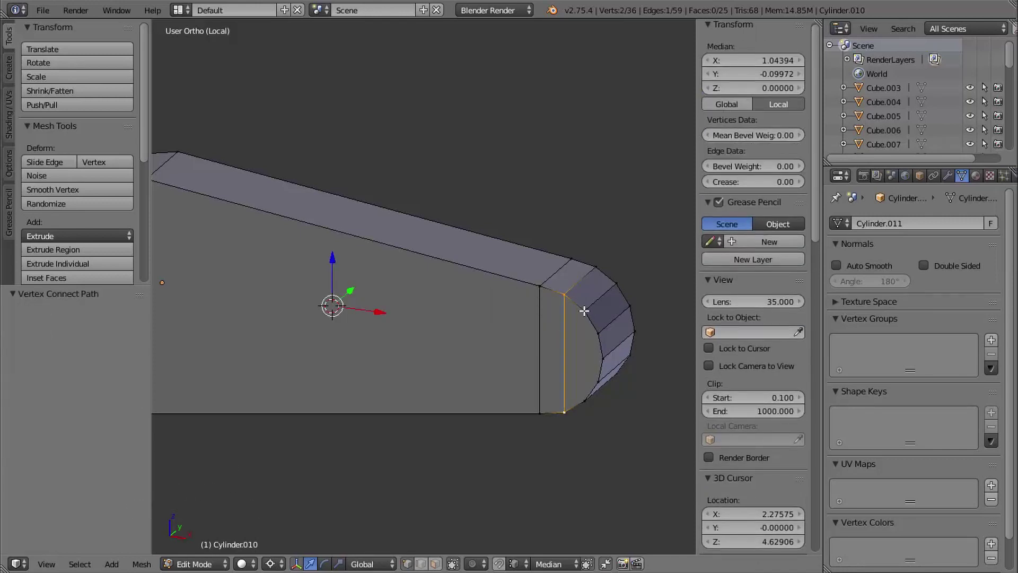
# Step: Connect the next two upper and lower vertex pairs toward the tip of the small end's front face
pyautogui.rightClick(584, 311)
pyautogui.keyDown('shift'); pyautogui.rightClick(585, 401); pyautogui.keyUp('shift')
pyautogui.press('j')
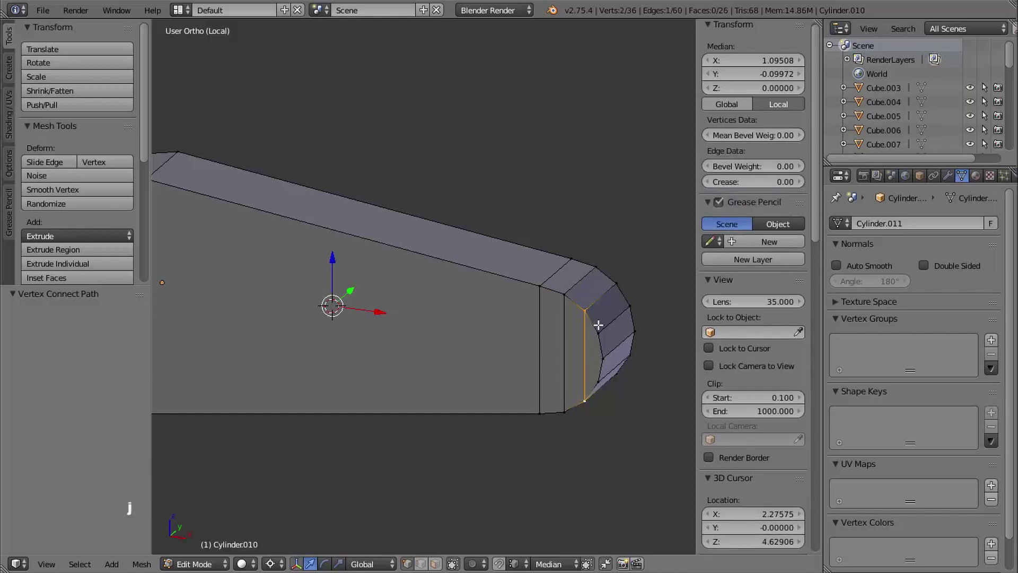
pyautogui.rightClick(598, 333)
pyautogui.keyDown('shift'); pyautogui.rightClick(598, 380); pyautogui.keyUp('shift')
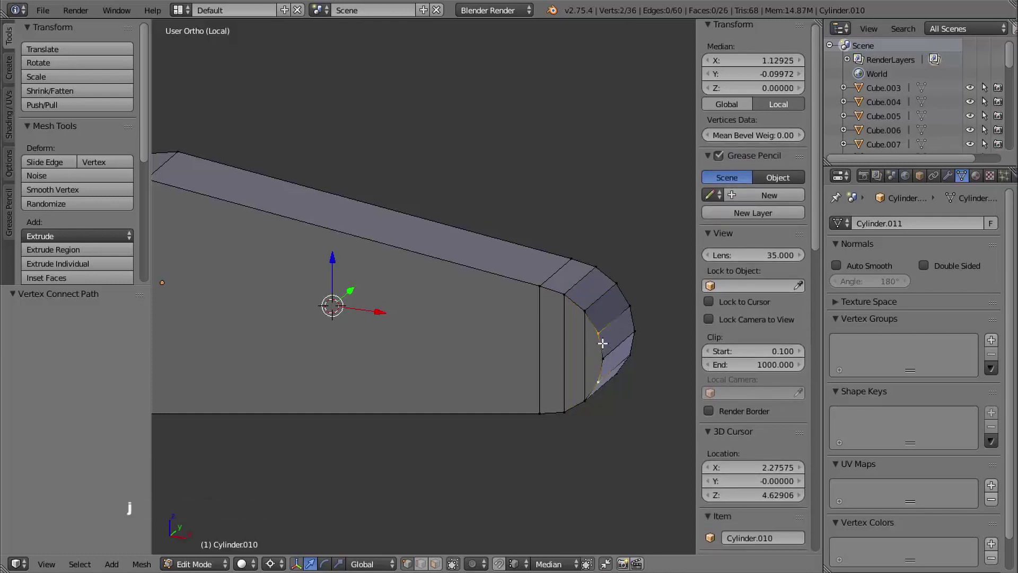
pyautogui.press('j')
# Step: Connect three opposite upper and lower vertex pairs with vertical edges across the large end's front face
pyautogui.keyDown('shift'); pyautogui.moveTo(431, 344); pyautogui.dragTo(734, 395, button='middle'); pyautogui.keyUp('shift')
pyautogui.rightClick(404, 233)
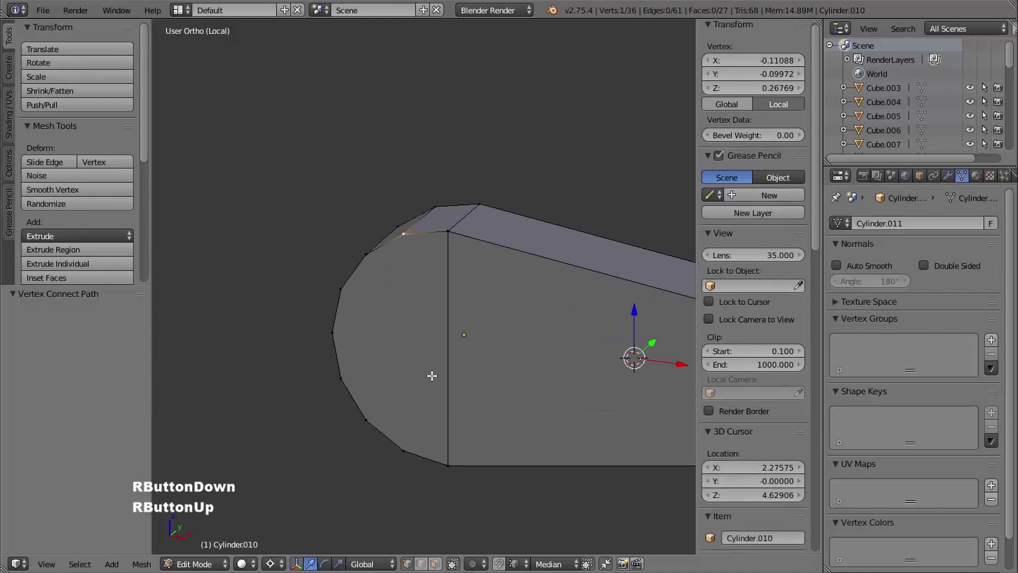
pyautogui.keyDown('shift'); pyautogui.rightClick(407, 447); pyautogui.keyUp('shift')
pyautogui.press('j')
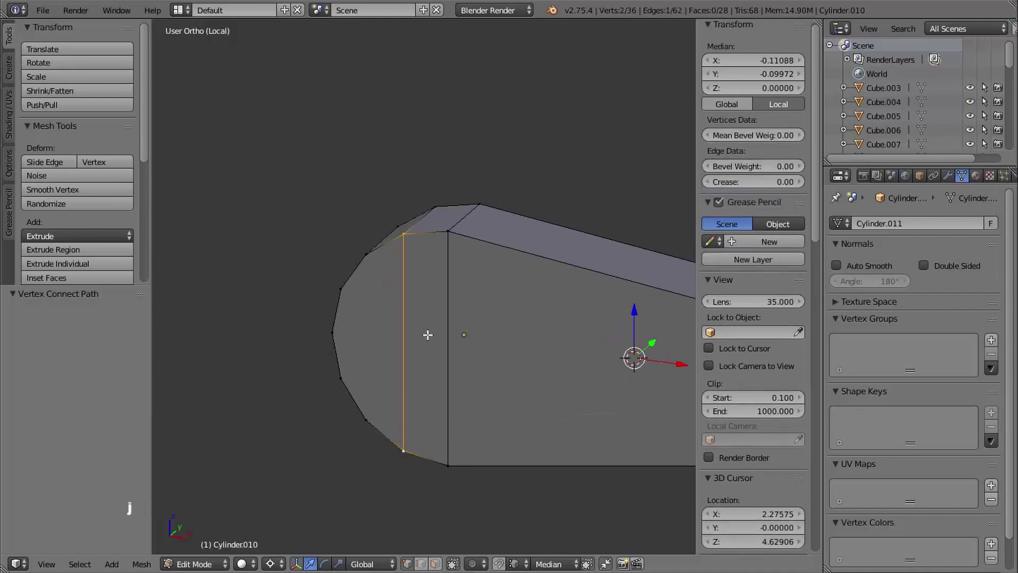
pyautogui.moveTo(428, 340); pyautogui.dragTo(387, 272, button='middle')
pyautogui.rightClick(370, 268)
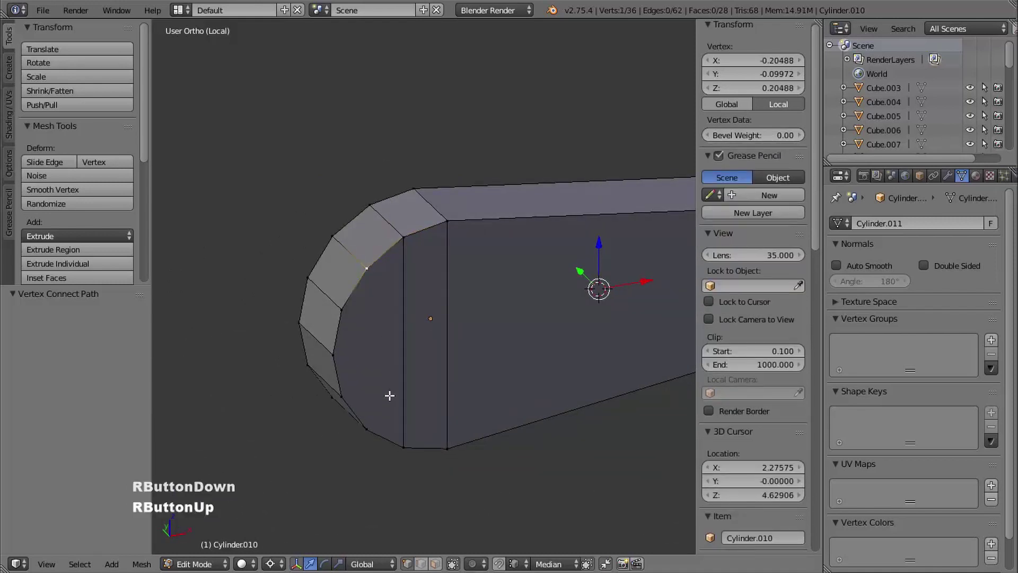
pyautogui.keyDown('shift'); pyautogui.rightClick(370, 429); pyautogui.keyUp('shift')
pyautogui.press('j')
pyautogui.rightClick(345, 314)
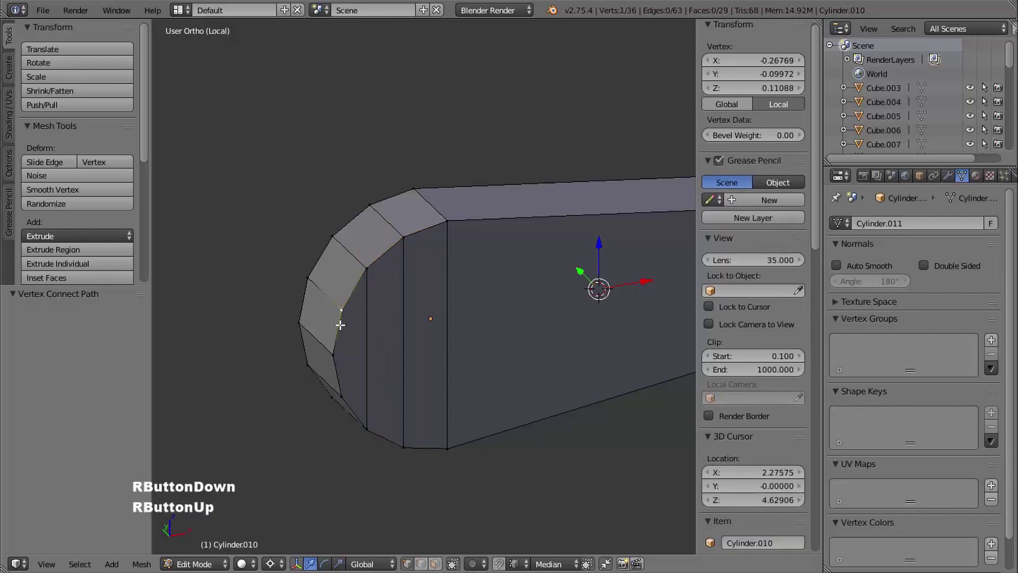
pyautogui.keyDown('shift'); pyautogui.rightClick(346, 397); pyautogui.keyUp('shift')
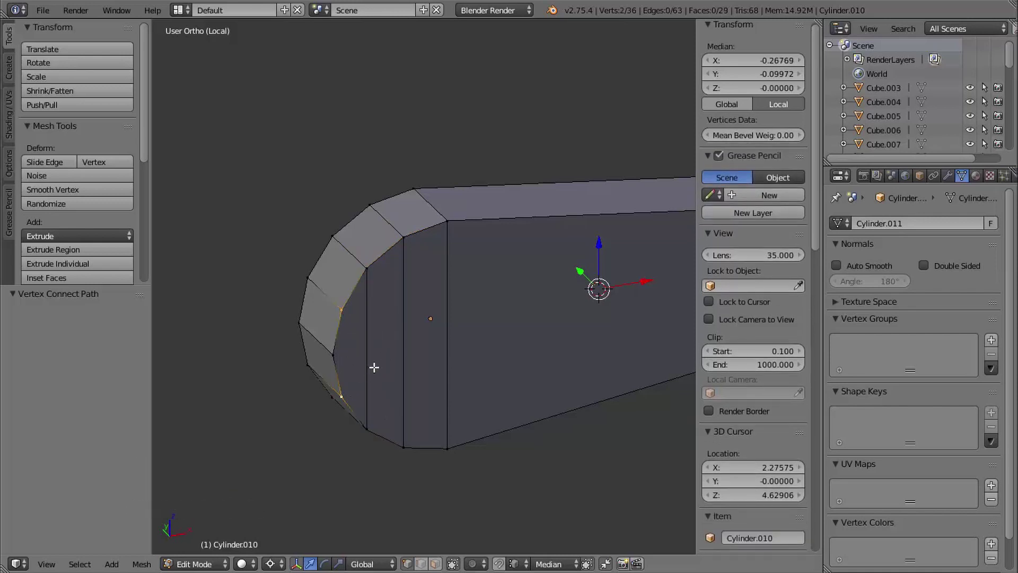
pyautogui.press('j')
# Step: Connect the three matching upper and lower vertex pairs with vertical edges across the large end's back face
pyautogui.moveTo(359, 381); pyautogui.dragTo(590, 345, button='middle')
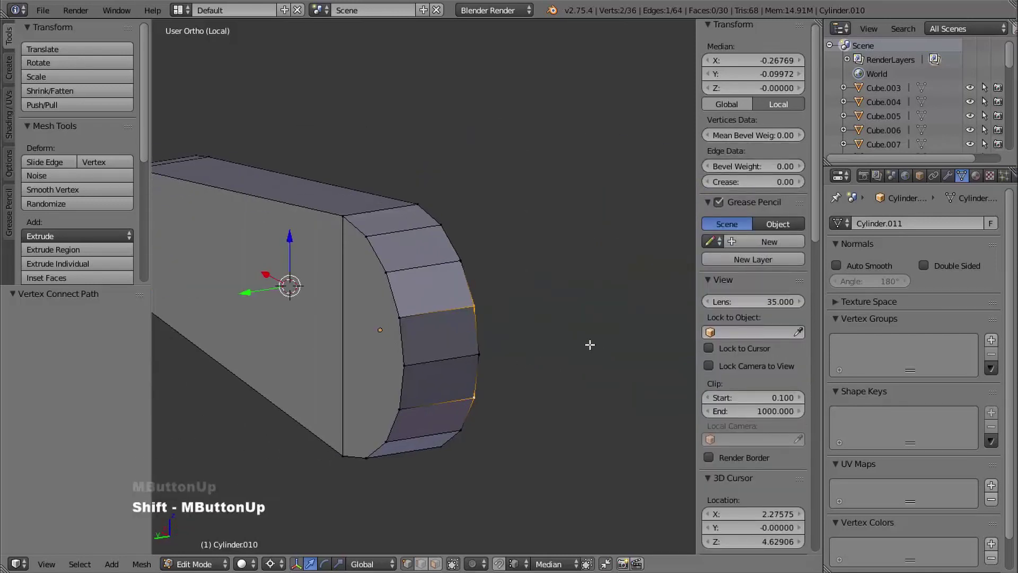
pyautogui.rightClick(360, 240)
pyautogui.keyDown('shift'); pyautogui.rightClick(366, 455); pyautogui.keyUp('shift')
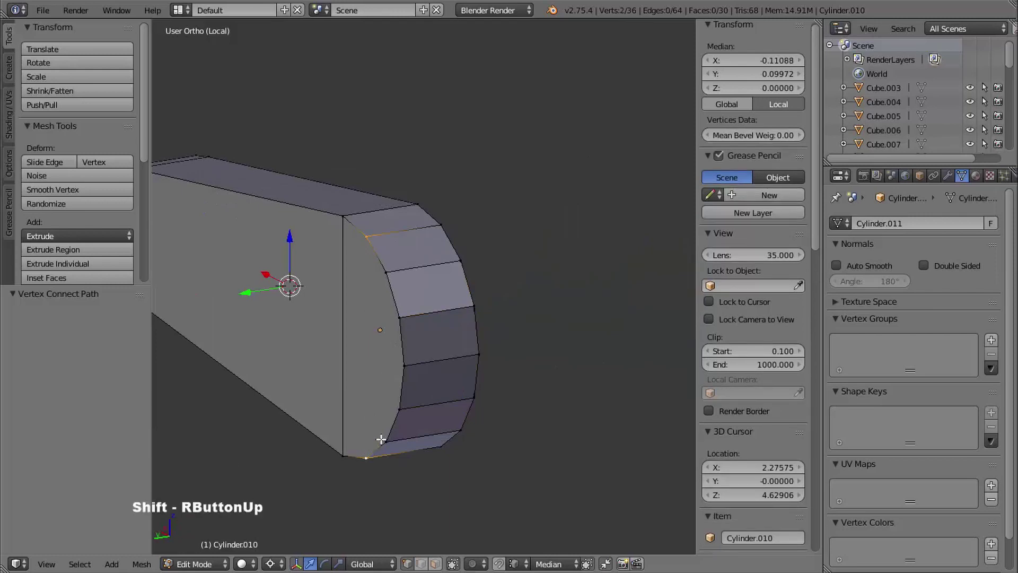
pyautogui.press('j')
pyautogui.rightClick(385, 300)
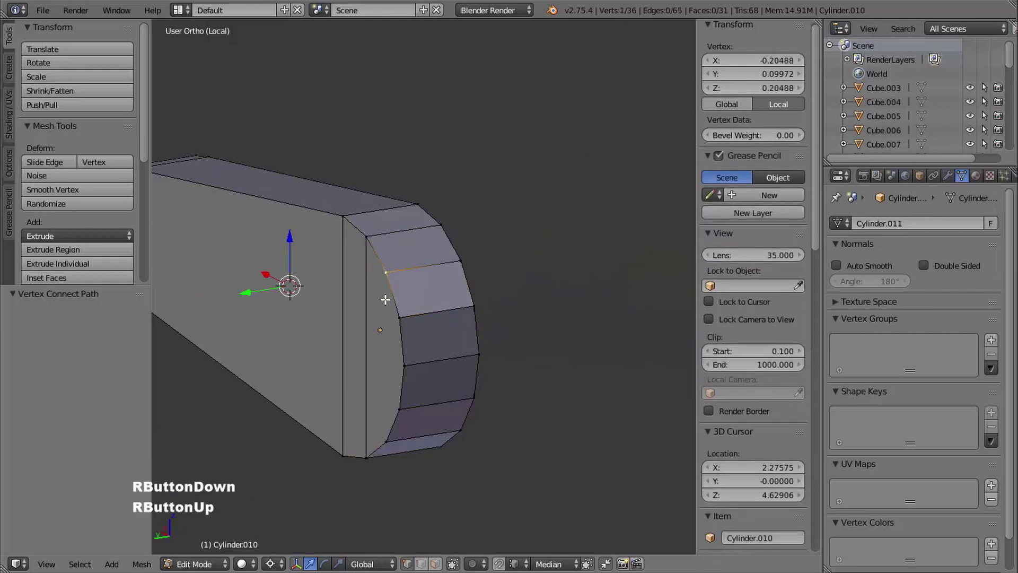
pyautogui.keyDown('shift'); pyautogui.rightClick(388, 439); pyautogui.keyUp('shift')
pyautogui.press('j')
pyautogui.rightClick(399, 317)
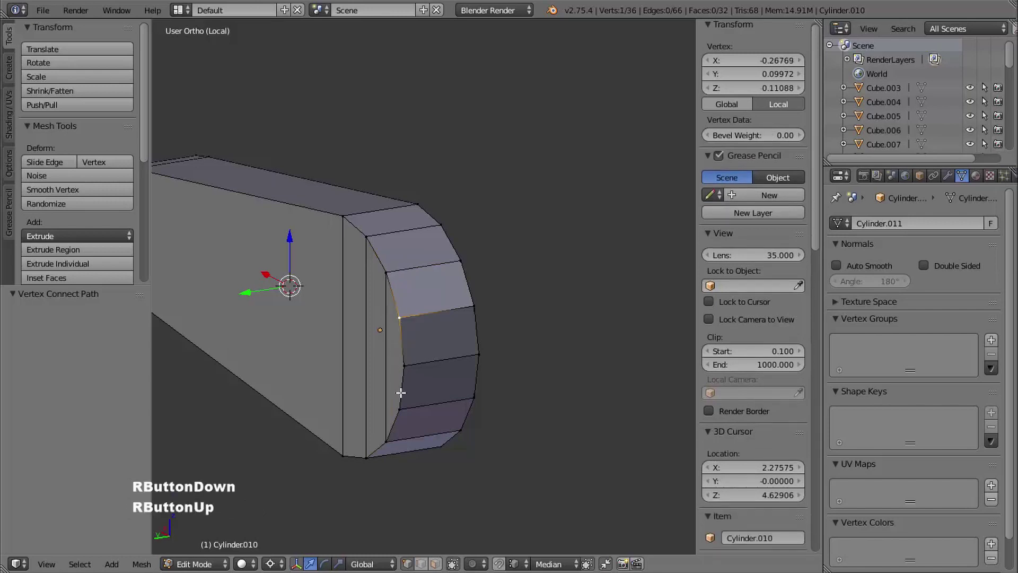
pyautogui.keyDown('shift'); pyautogui.rightClick(401, 407); pyautogui.keyUp('shift')
pyautogui.press('j')
# Step: Connect the three matching upper and lower vertex pairs with vertical edges across the small end's back face
pyautogui.keyDown('ctrl'); pyautogui.moveTo(444, 336); pyautogui.dragTo(530, 371, button='middle'); pyautogui.keyUp('ctrl')
pyautogui.moveTo(531, 371); pyautogui.dragTo(663, 319, button='middle')
pyautogui.keyDown('shift'); pyautogui.moveTo(663, 319); pyautogui.dragTo(479, 320, button='middle'); pyautogui.keyUp('shift')
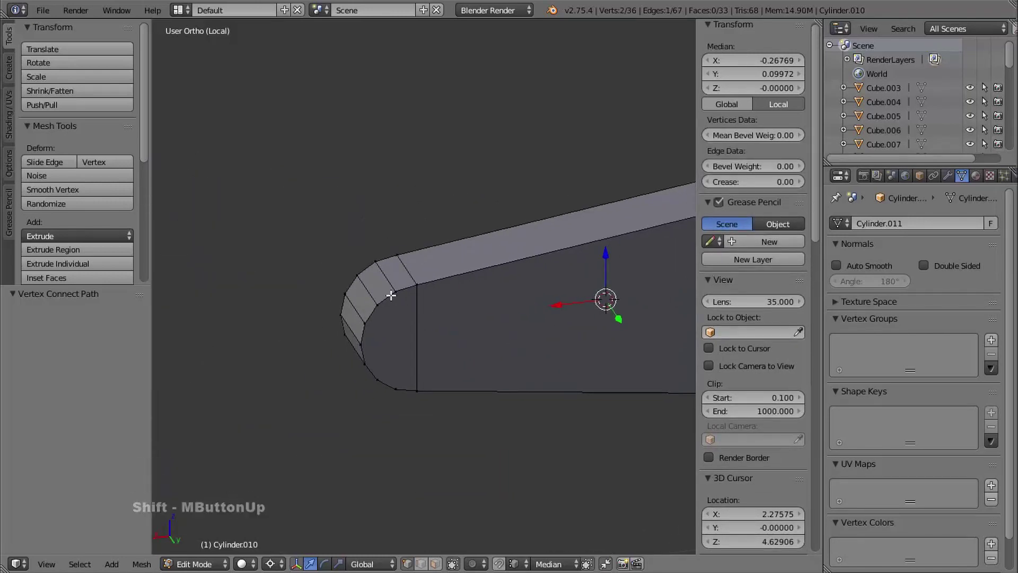
pyautogui.rightClick(399, 293)
pyautogui.keyDown('shift'); pyautogui.rightClick(397, 382); pyautogui.keyUp('shift')
pyautogui.press('j')
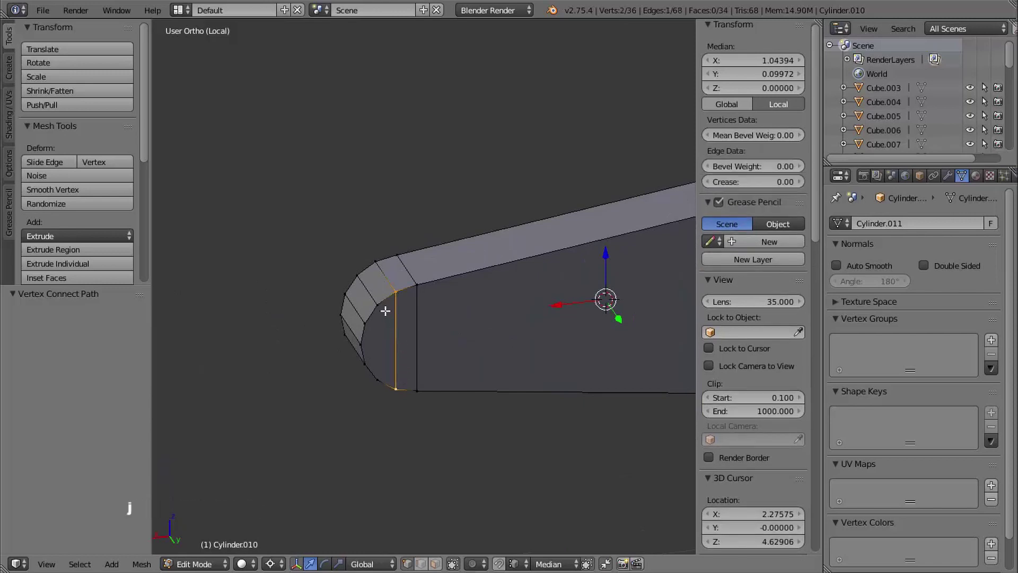
pyautogui.rightClick(387, 309)
pyautogui.keyDown('shift'); pyautogui.rightClick(381, 376); pyautogui.keyUp('shift')
pyautogui.press('j')
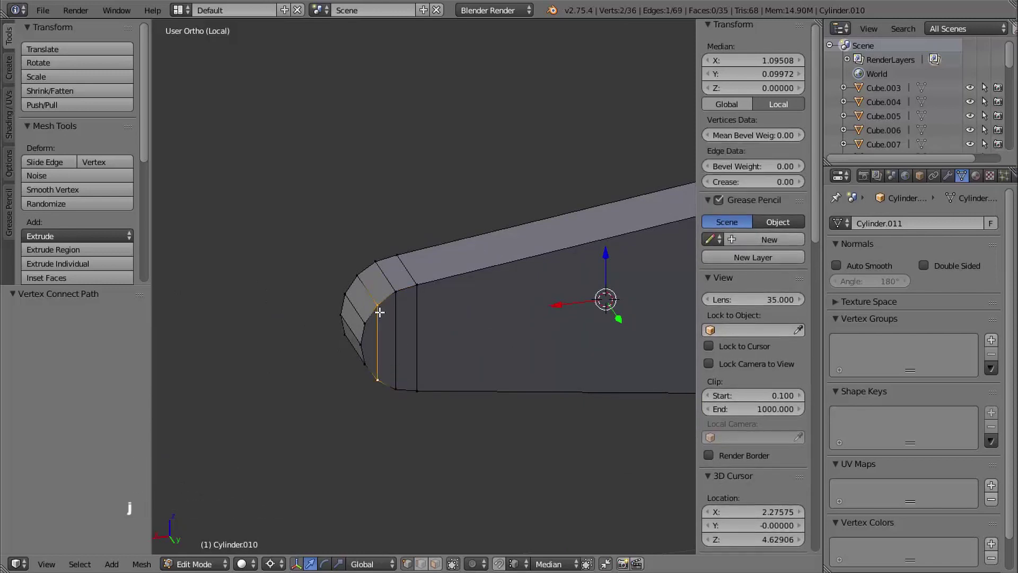
pyautogui.rightClick(365, 323)
pyautogui.keyDown('shift'); pyautogui.rightClick(364, 364); pyautogui.keyUp('shift')
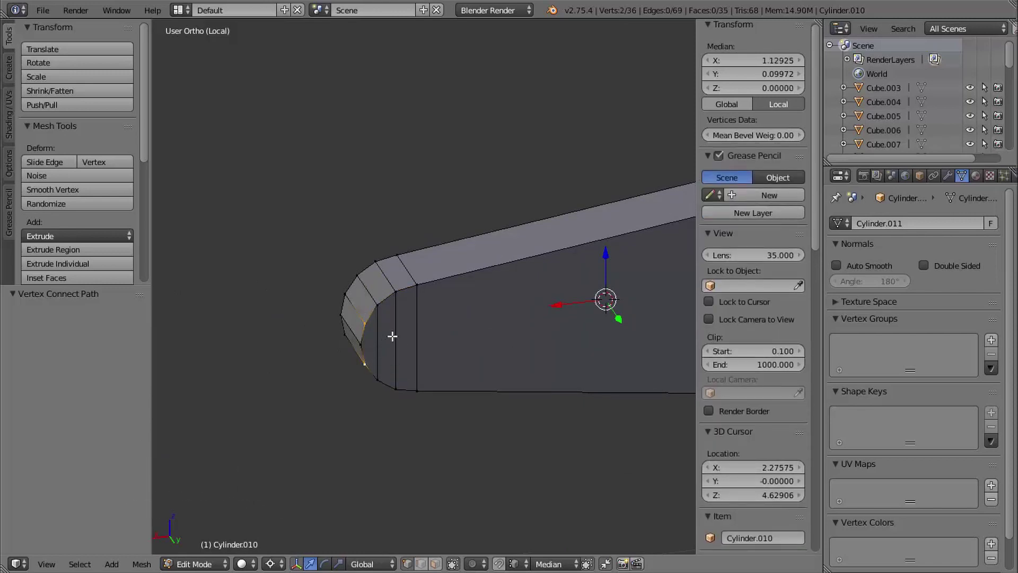
pyautogui.press('j')
# Step: In edge selection mode, select the complete outline edge loops around both side faces of the arm
pyautogui.keyDown('shift'); pyautogui.moveTo(483, 325); pyautogui.dragTo(386, 372, button='middle'); pyautogui.keyUp('shift')
pyautogui.keyDown('shift'); pyautogui.moveTo(568, 350); pyautogui.dragTo(518, 318, button='middle'); pyautogui.keyUp('shift')
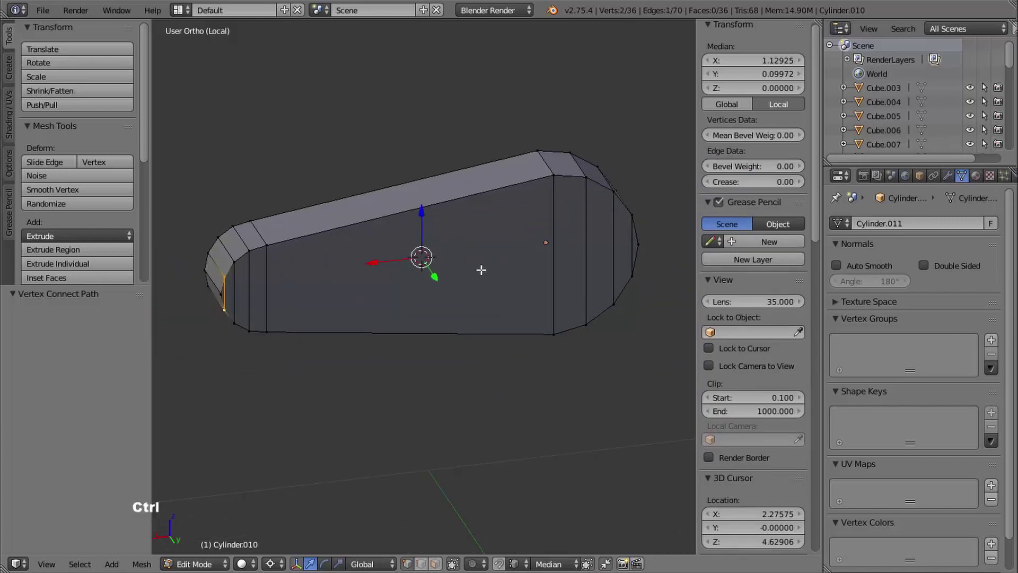
pyautogui.hotkey('ctrl', 'Tab')
pyautogui.click(426, 345)
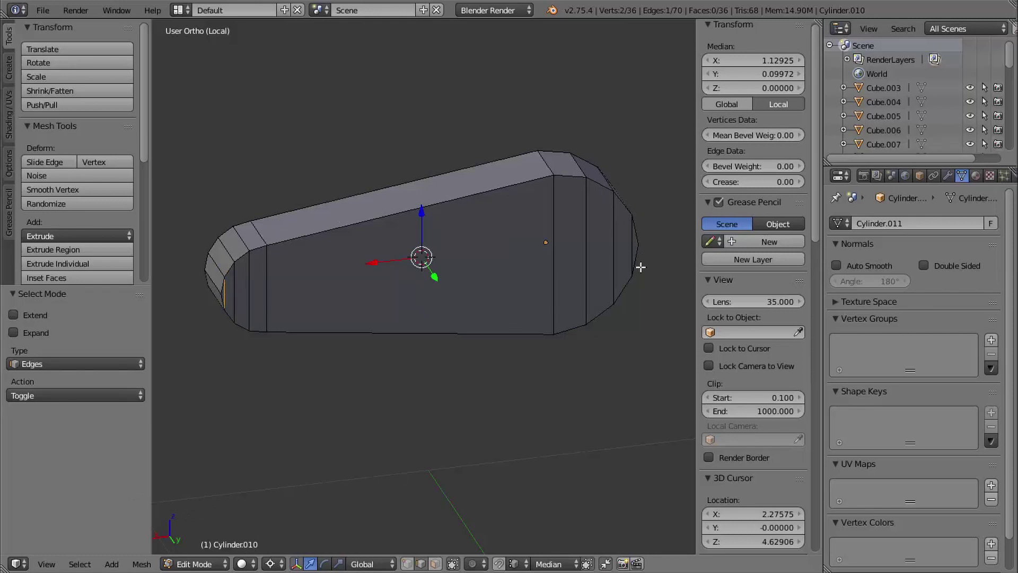
pyautogui.press('alt')
pyautogui.keyDown('alt'); pyautogui.rightClick(349, 225); pyautogui.keyUp('alt')
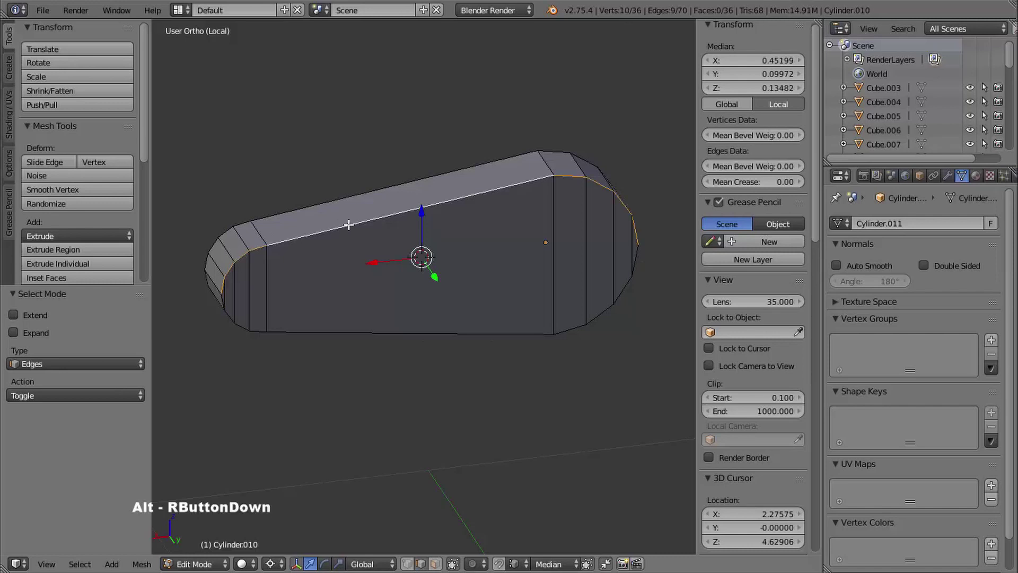
pyautogui.keyDown('alt'); pyautogui.keyDown('shift'); pyautogui.rightClick(333, 332); pyautogui.keyUp('shift'); pyautogui.keyUp('alt')
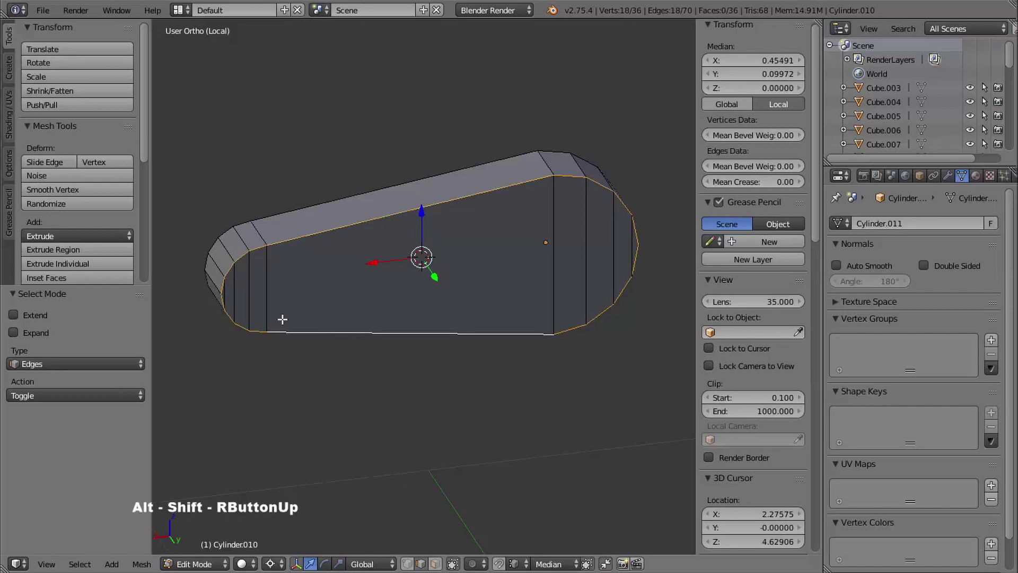
pyautogui.keyDown('shift'); pyautogui.moveTo(420, 323); pyautogui.dragTo(425, 355, button='middle'); pyautogui.keyUp('shift')
pyautogui.moveTo(424, 355); pyautogui.dragTo(513, 278, button='middle')
pyautogui.keyDown('alt'); pyautogui.keyDown('shift'); pyautogui.rightClick(377, 312); pyautogui.keyUp('shift'); pyautogui.keyUp('alt')
pyautogui.keyDown('alt'); pyautogui.keyDown('shift'); pyautogui.rightClick(458, 337); pyautogui.keyUp('shift'); pyautogui.keyUp('alt')
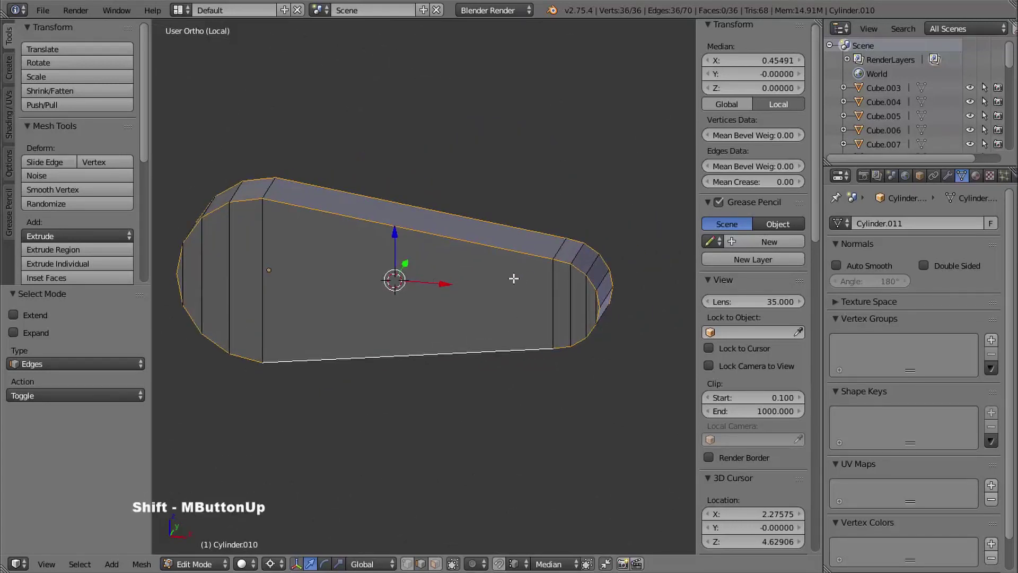
# Step: Bevel the selected outline edges with an offset of about 0.020 and one segment
pyautogui.hotkey('ctrl', 'b')
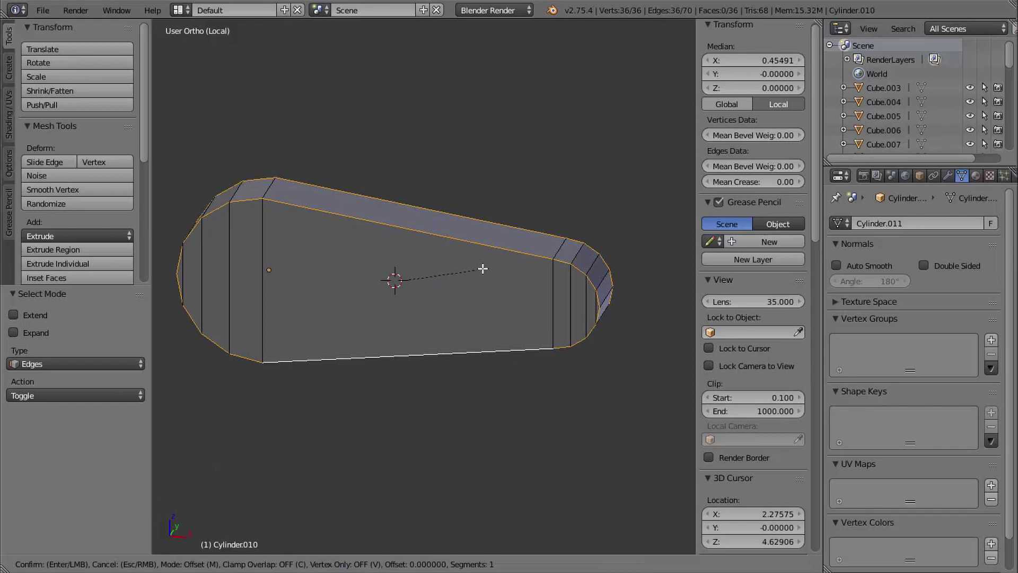
pyautogui.press('shift')
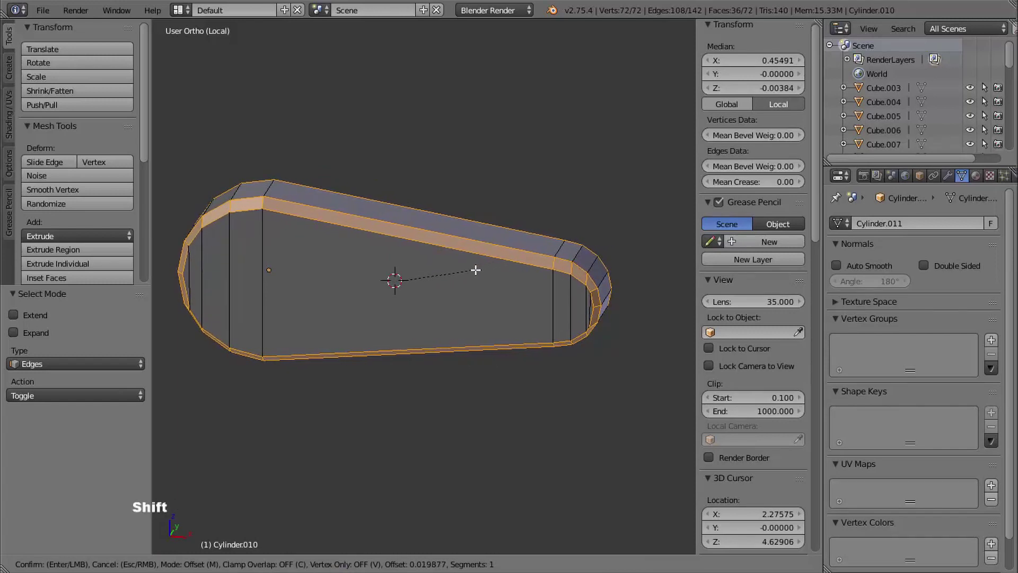
pyautogui.keyDown('shift'); pyautogui.click(476, 270); pyautogui.keyUp('shift')
# Step: Turn off Loop Slide for the bevel and check the rim in front view
pyautogui.moveTo(475, 281); pyautogui.dragTo(489, 268, button='middle')
pyautogui.press('KP_1')
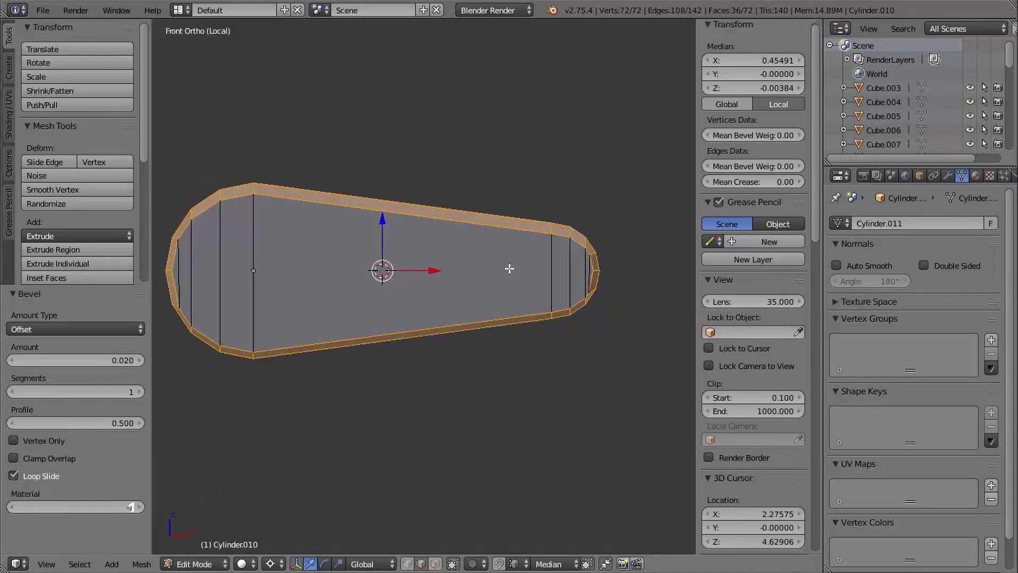
pyautogui.keyDown('shift'); pyautogui.moveTo(447, 329); pyautogui.dragTo(477, 159, button='middle'); pyautogui.keyUp('shift')
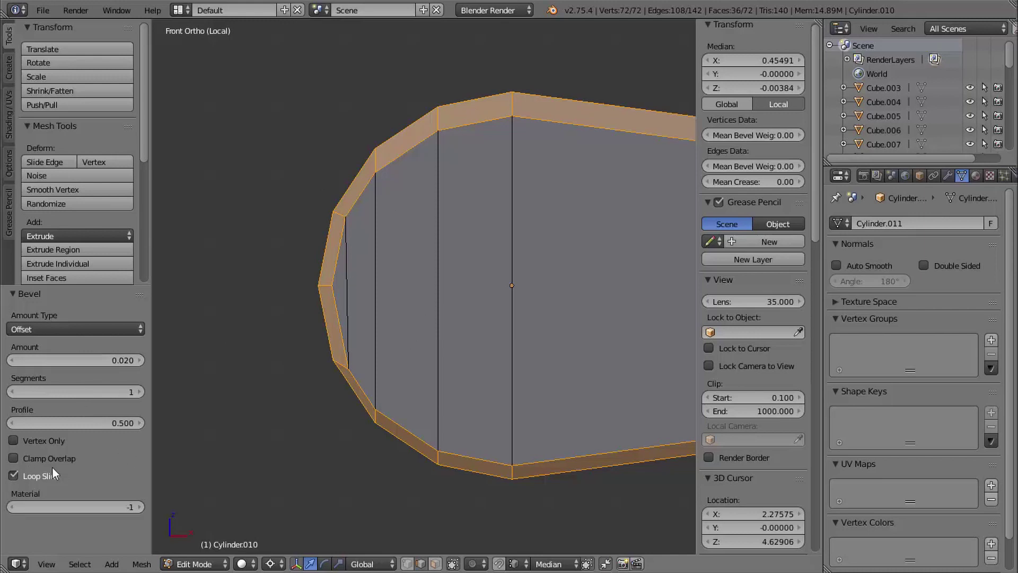
pyautogui.click(13, 476)
pyautogui.keyDown('shift'); pyautogui.moveTo(391, 188); pyautogui.dragTo(298, 221, button='middle'); pyautogui.keyUp('shift')
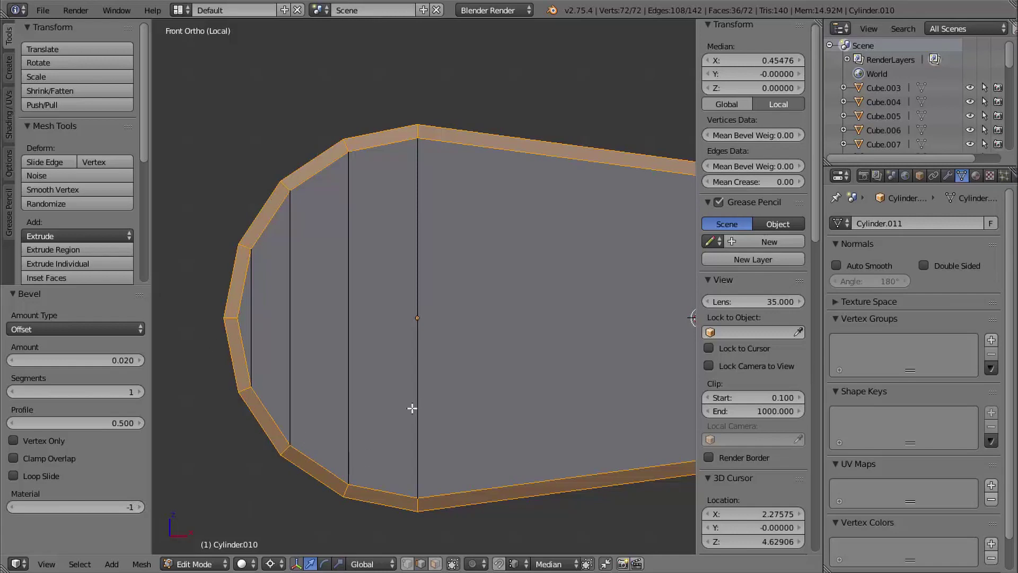
# Step: Return to Object Mode and inspect the beveled arm from an angle
pyautogui.keyDown('ctrl'); pyautogui.moveTo(412, 408); pyautogui.dragTo(440, 361, button='middle'); pyautogui.keyUp('ctrl')
pyautogui.keyDown('shift'); pyautogui.moveTo(440, 360); pyautogui.dragTo(394, 169, button='middle'); pyautogui.keyUp('shift')
pyautogui.press('Tab')
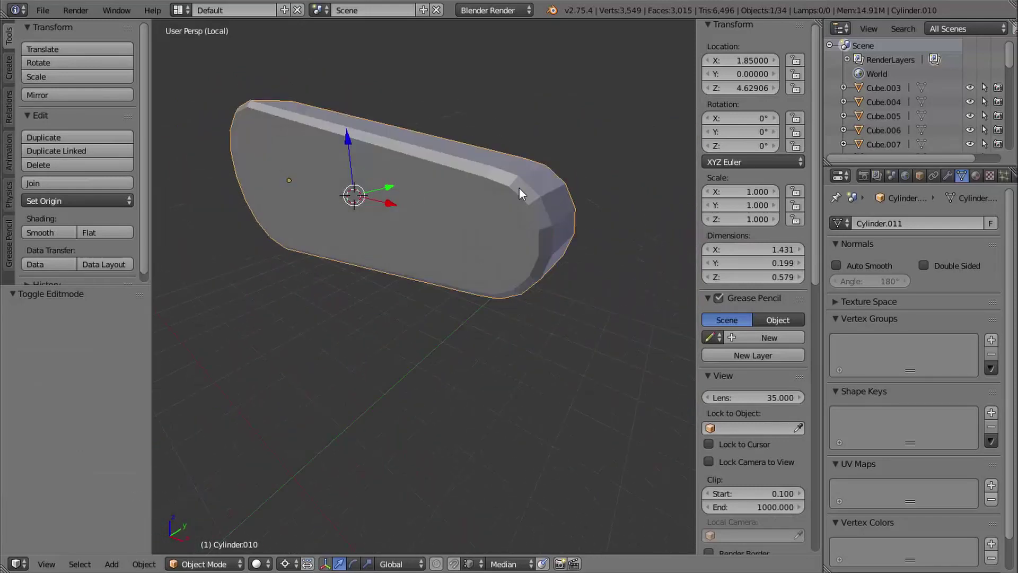
pyautogui.keyDown('shift'); pyautogui.moveTo(519, 188); pyautogui.dragTo(483, 306, button='middle'); pyautogui.keyUp('shift')
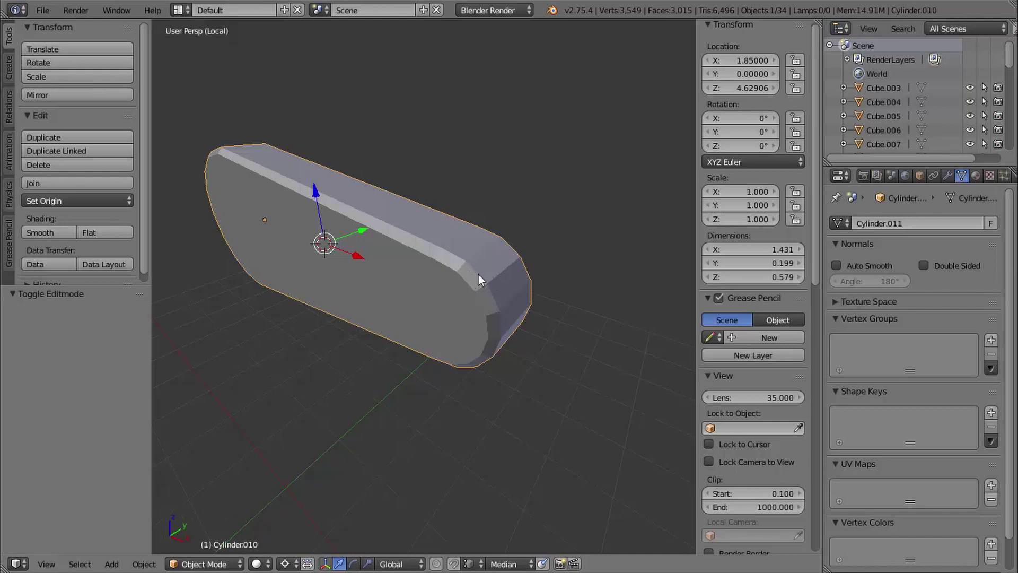
# Step: Shade the beveled arm smooth and enable Auto Smooth with an angle of 30°
pyautogui.click(42, 233)
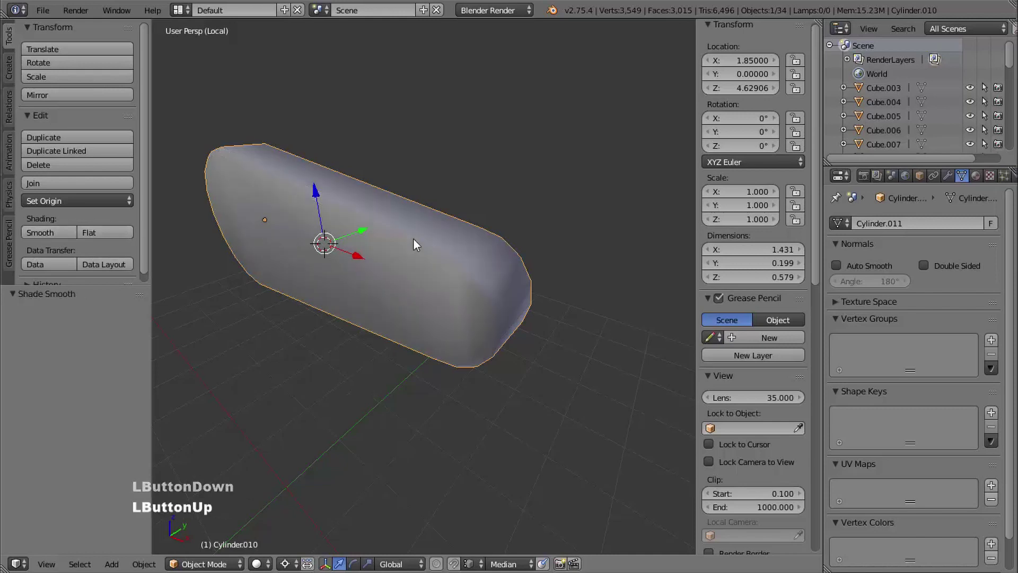
pyautogui.click(843, 267)
pyautogui.click(870, 282)
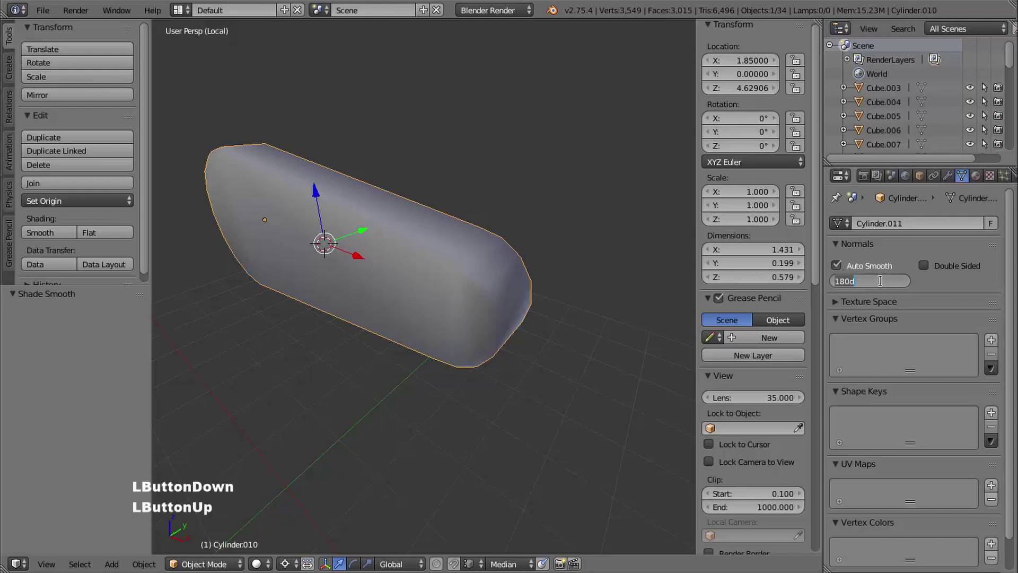
pyautogui.write('3')
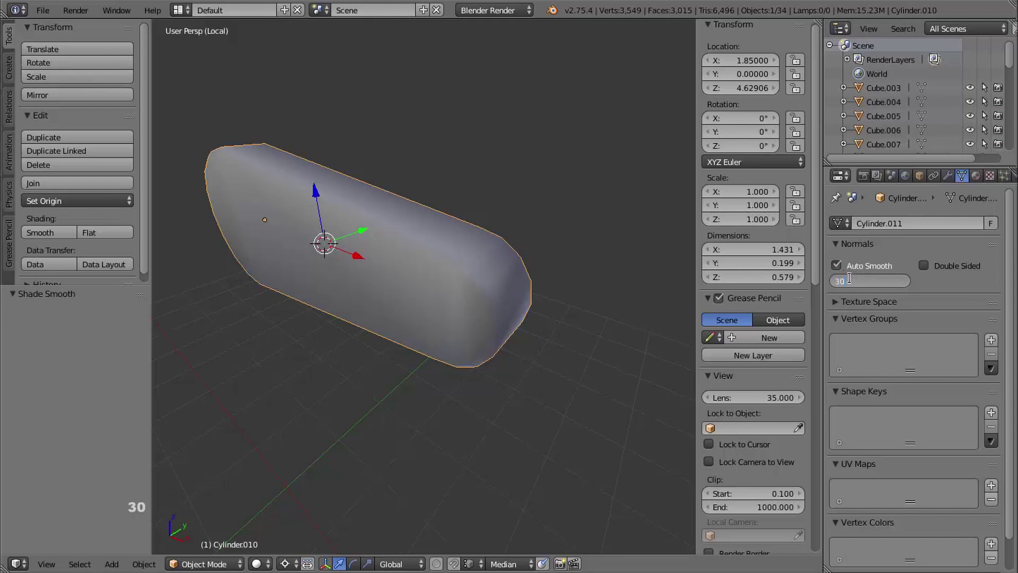
pyautogui.write('0')
pyautogui.press('Return')
pyautogui.moveTo(639, 317)
pyautogui.mouseDown(button='middle')
pyautogui.moveTo(596, 302)
pyautogui.moveTo(587, 276)
pyautogui.moveTo(547, 292)
pyautogui.moveTo(637, 296)
pyautogui.moveTo(579, 341)
pyautogui.moveTo(628, 334)
pyautogui.moveTo(605, 318)
pyautogui.moveTo(612, 333)
pyautogui.moveTo(610, 321)
pyautogui.moveTo(526, 324)
pyautogui.mouseUp(button='middle')
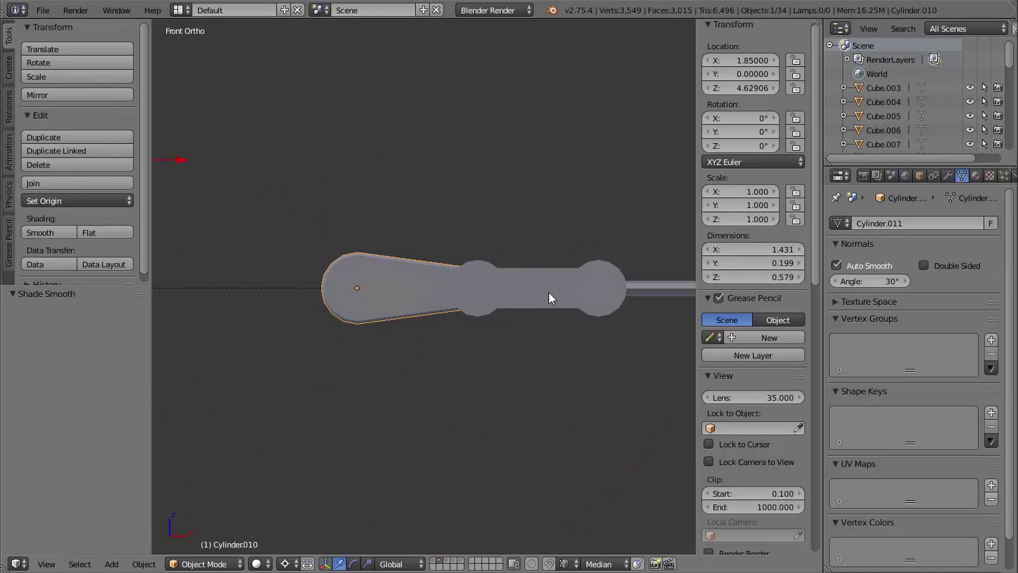
# Step: In face selection mode on the neighbouring link, select the round end face where it joins the arm and snap the 3D cursor to it
pyautogui.rightClick(549, 293)
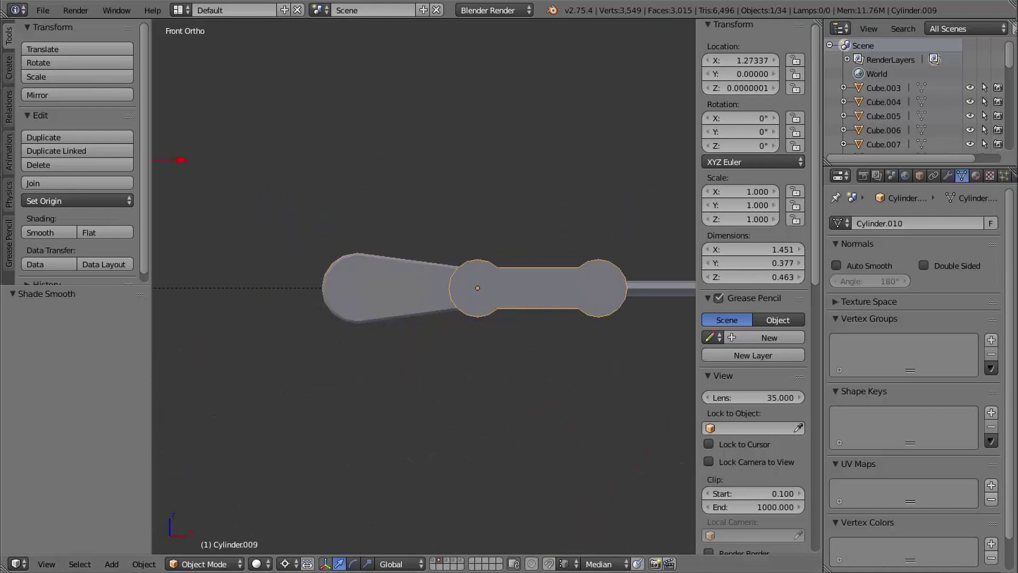
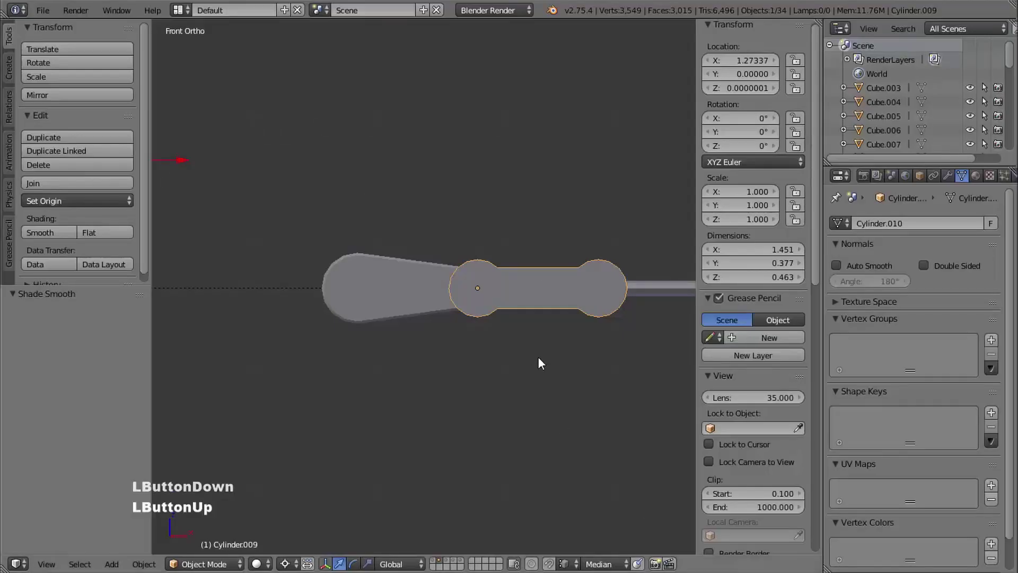
pyautogui.keyDown('shift'); pyautogui.moveTo(479, 345); pyautogui.dragTo(427, 326, button='middle'); pyautogui.keyUp('shift')
pyautogui.press('Tab')
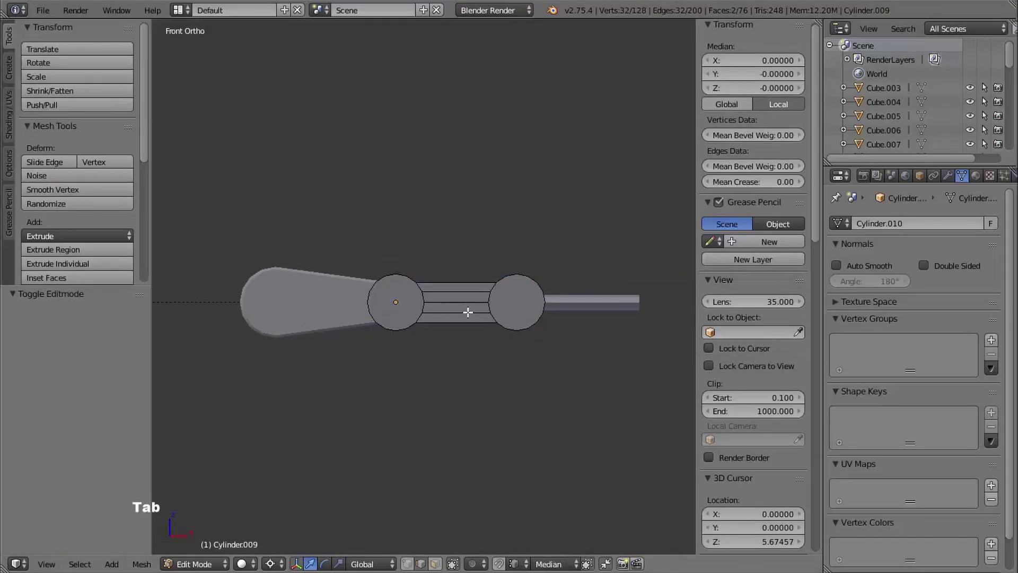
pyautogui.hotkey('ctrl', 'Tab')
pyautogui.click(390, 301)
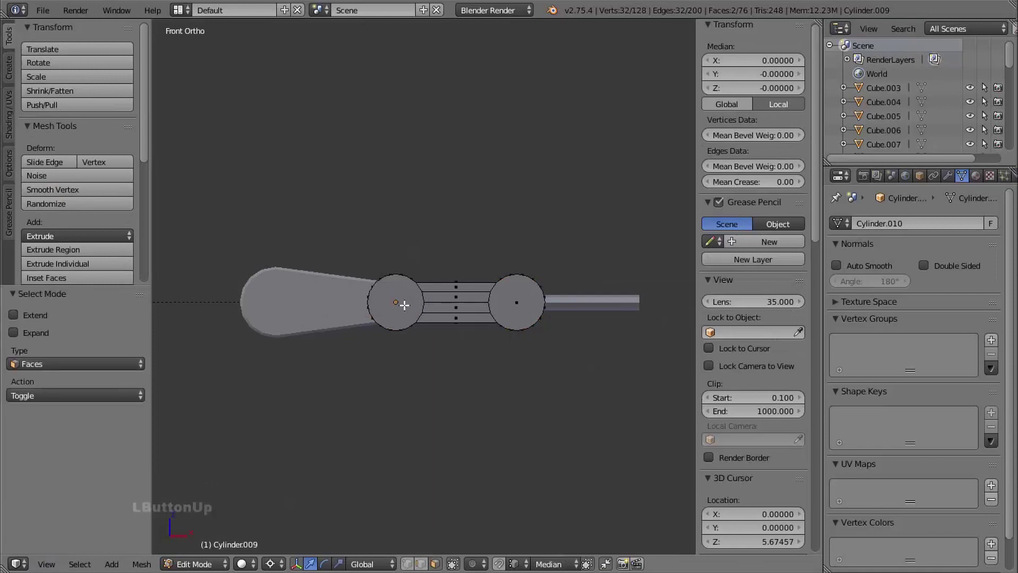
pyautogui.rightClick(393, 302)
pyautogui.keyDown('ctrl'); pyautogui.moveTo(414, 364); pyautogui.dragTo(397, 302, button='middle'); pyautogui.keyUp('ctrl')
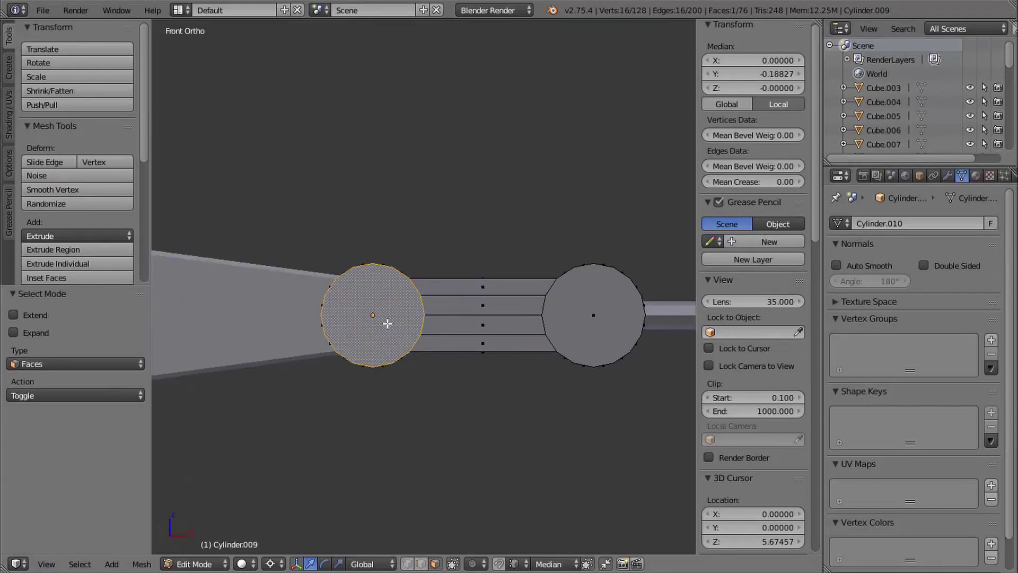
pyautogui.hotkey('shift', 's')
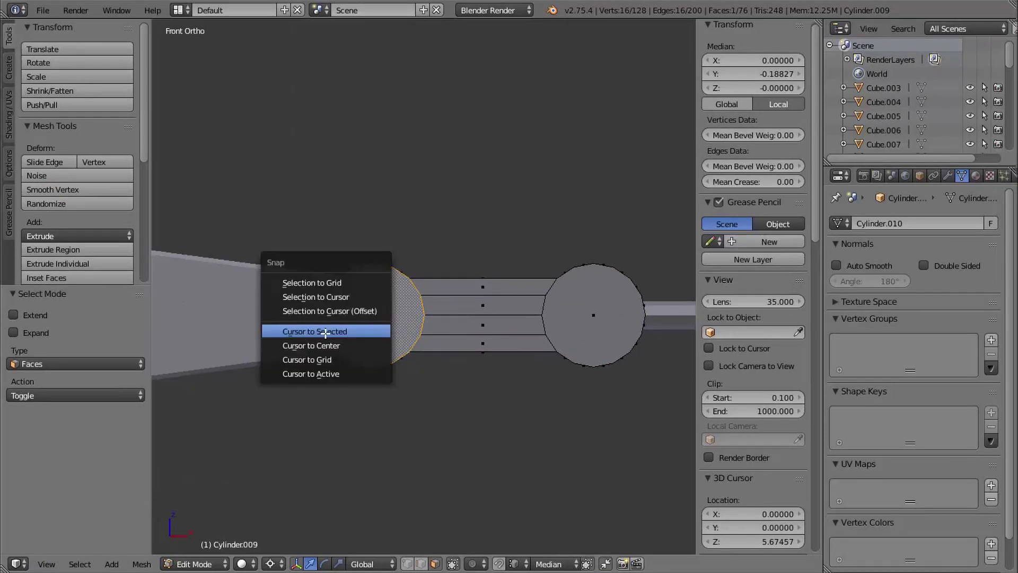
pyautogui.click(330, 333)
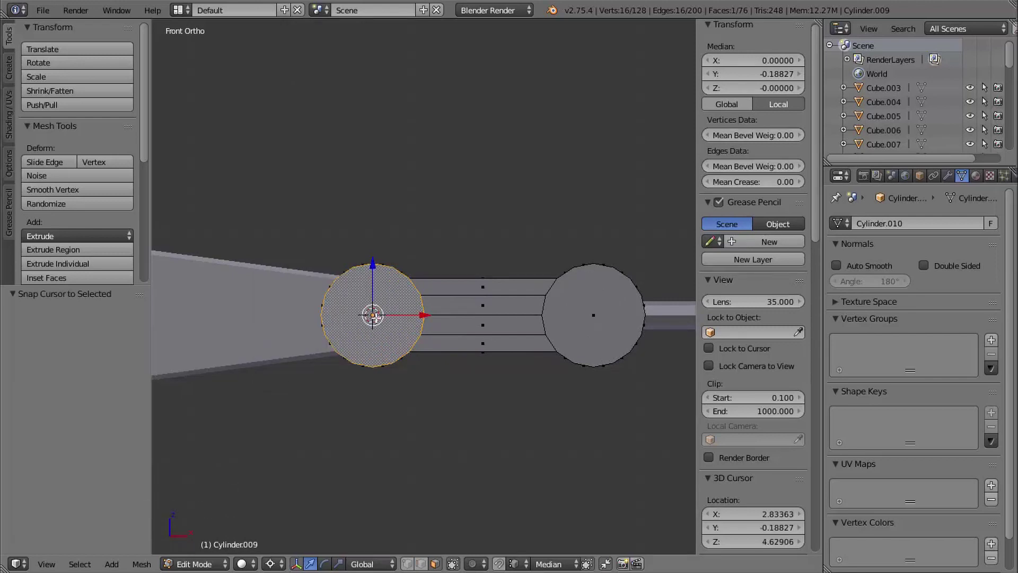
# Step: In Object Mode, add a mesh cylinder at the 3D cursor, align it to the front view and show the scene in wireframe
pyautogui.press('Tab')
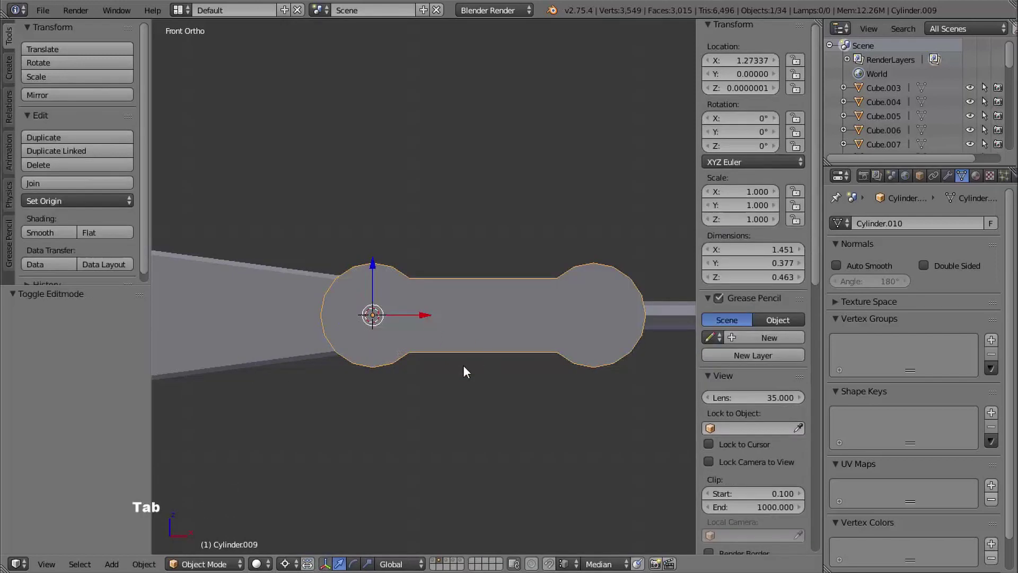
pyautogui.hotkey('shift', 'a')
pyautogui.click(362, 324)
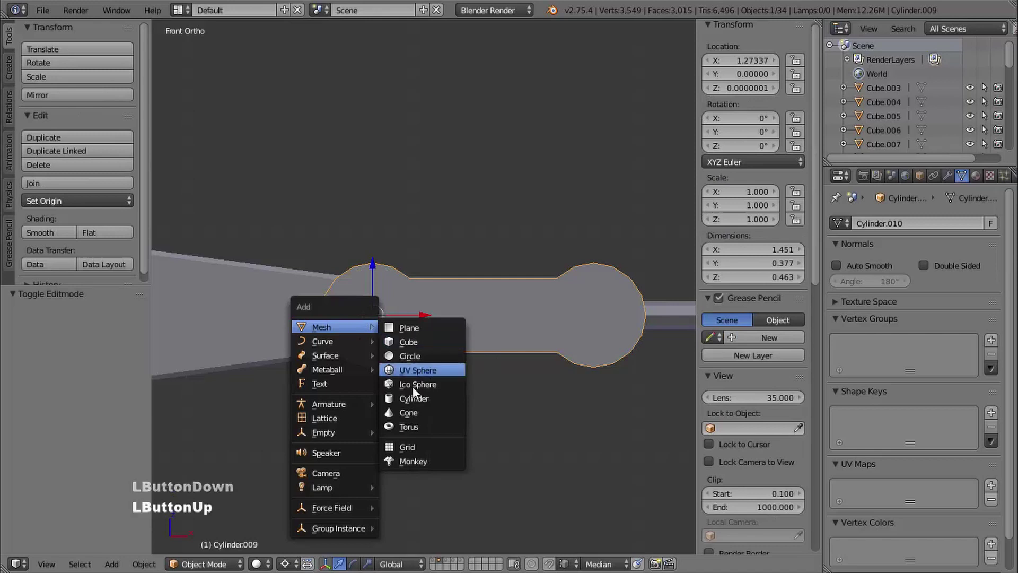
pyautogui.click(424, 398)
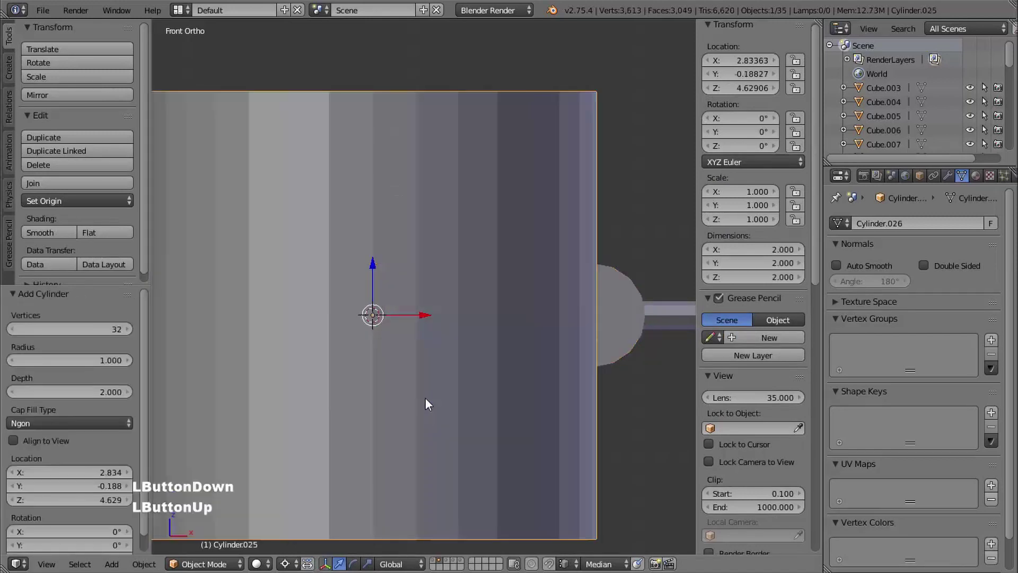
pyautogui.click(34, 441)
pyautogui.press('z')
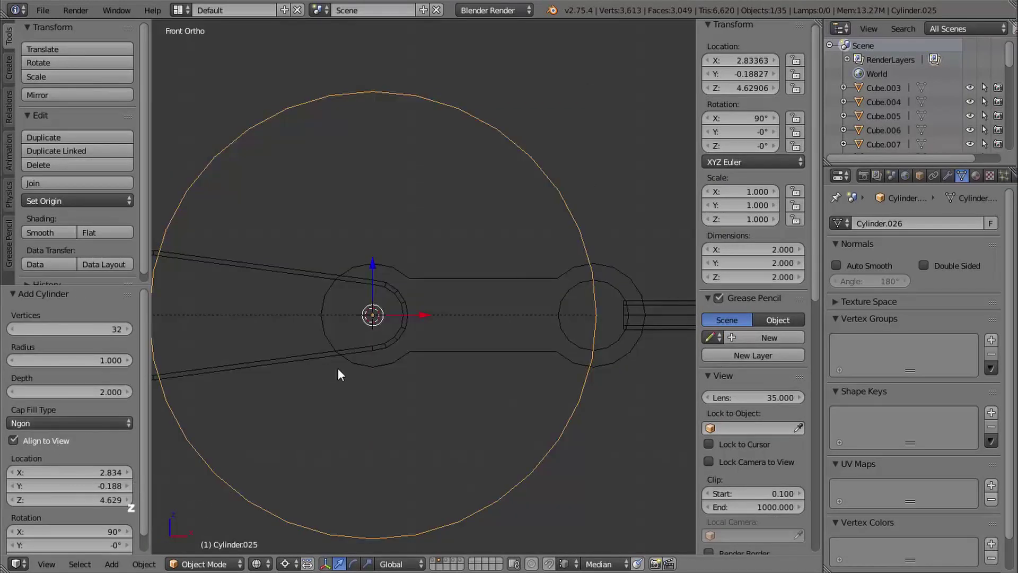
pyautogui.keyDown('shift'); pyautogui.moveTo(341, 373); pyautogui.dragTo(422, 382, button='middle'); pyautogui.keyUp('shift')
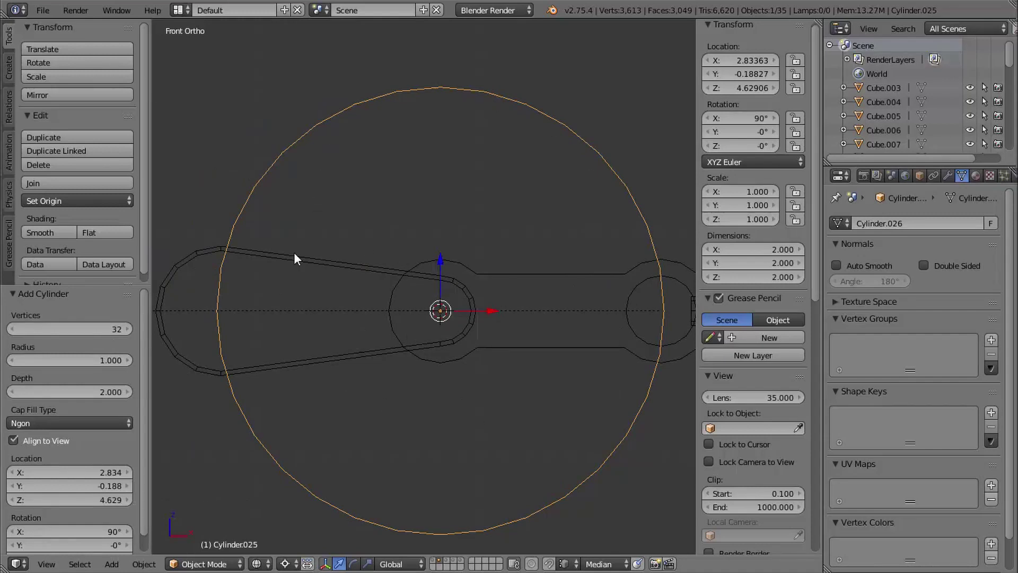
# Step: Try a radius of 0.1 for the new cylinder and adjust it to 0.13 to fit inside the link's round end
pyautogui.click(96, 359)
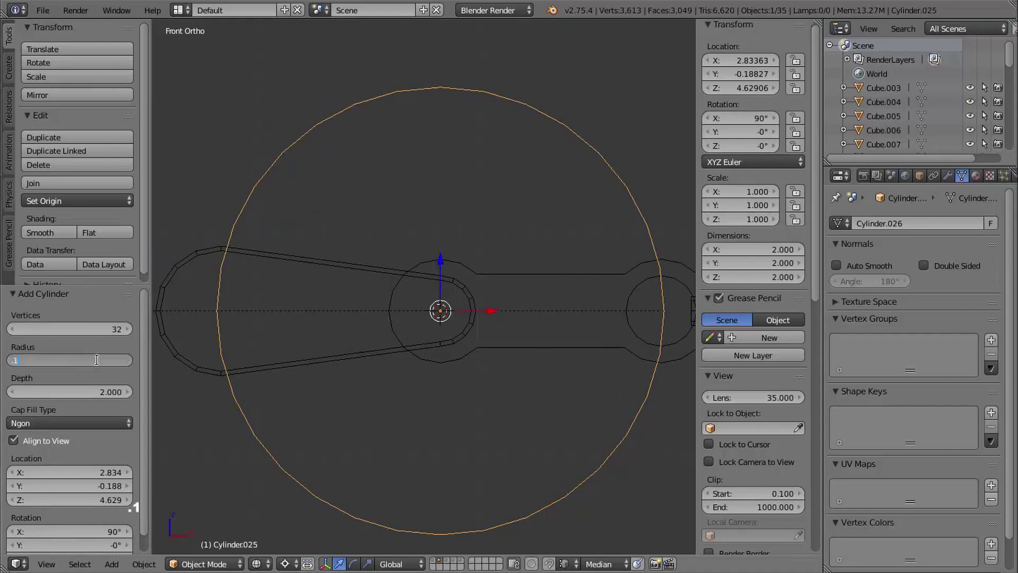
pyautogui.write('.1')
pyautogui.press('Return')
pyautogui.moveTo(443, 327)
pyautogui.keyDown('shift'); pyautogui.mouseDown(button='middle')
pyautogui.moveTo(434, 372)
pyautogui.moveTo(437, 322)
pyautogui.mouseUp(button='middle'); pyautogui.keyUp('shift')
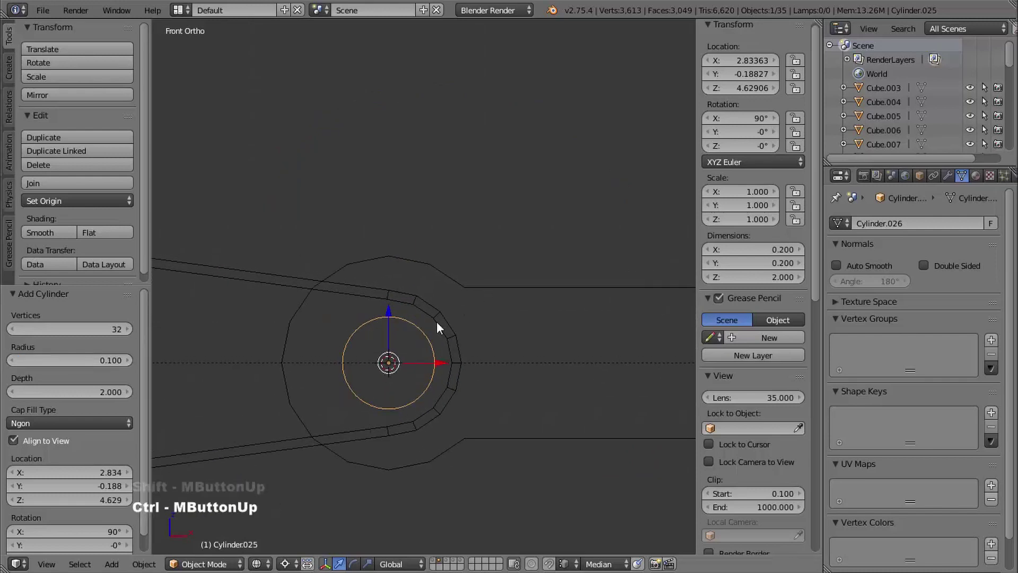
pyautogui.keyDown('shift'); pyautogui.moveTo(471, 375); pyautogui.dragTo(499, 323, button='middle'); pyautogui.keyUp('shift')
pyautogui.click(87, 362)
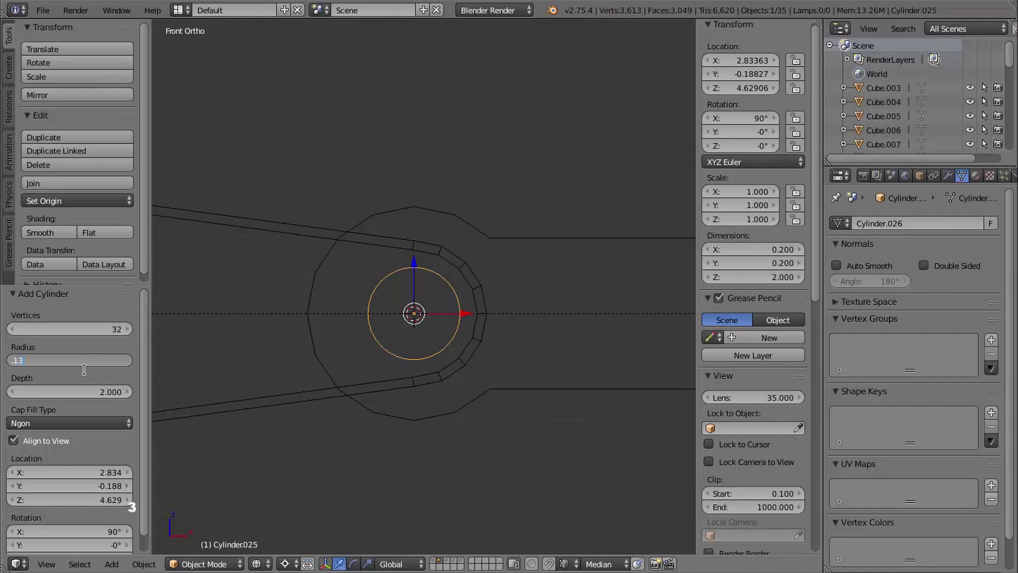
pyautogui.write('.13')
pyautogui.press('Return')
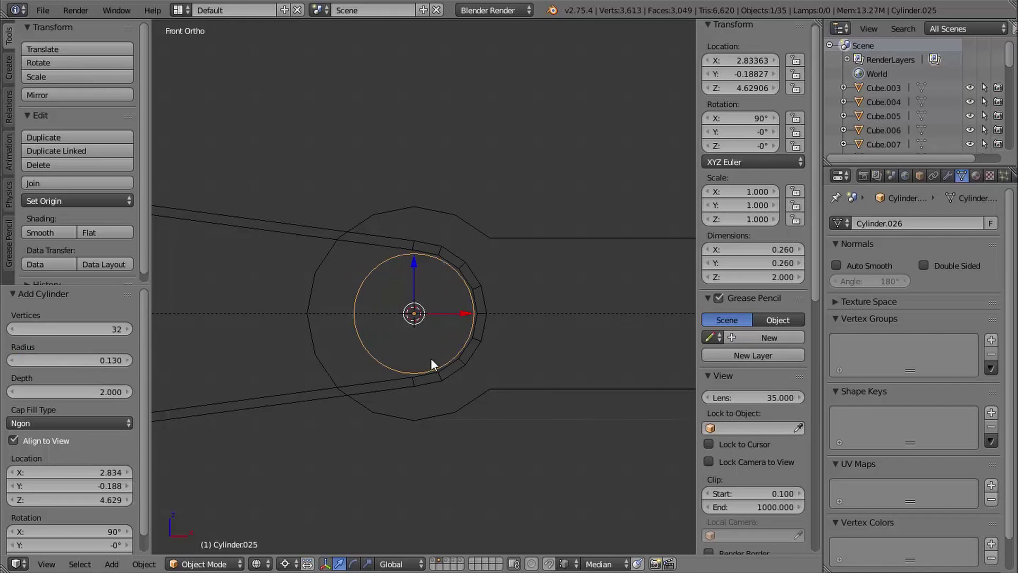
pyautogui.moveTo(428, 356)
pyautogui.keyDown('shift'); pyautogui.mouseDown(button='middle')
pyautogui.moveTo(441, 384)
pyautogui.moveTo(448, 353)
pyautogui.mouseUp(button='middle'); pyautogui.keyUp('shift')
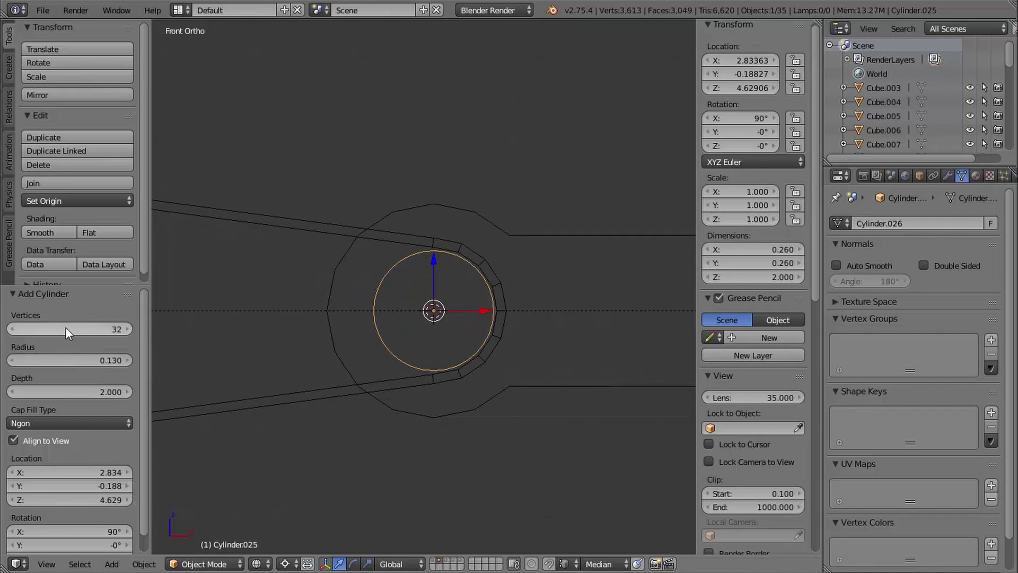
# Step: Set the cylinder to 12 vertices and a depth of 0.1, and return to solid shading to check how it sits on the link
pyautogui.click(87, 328)
pyautogui.write('12')
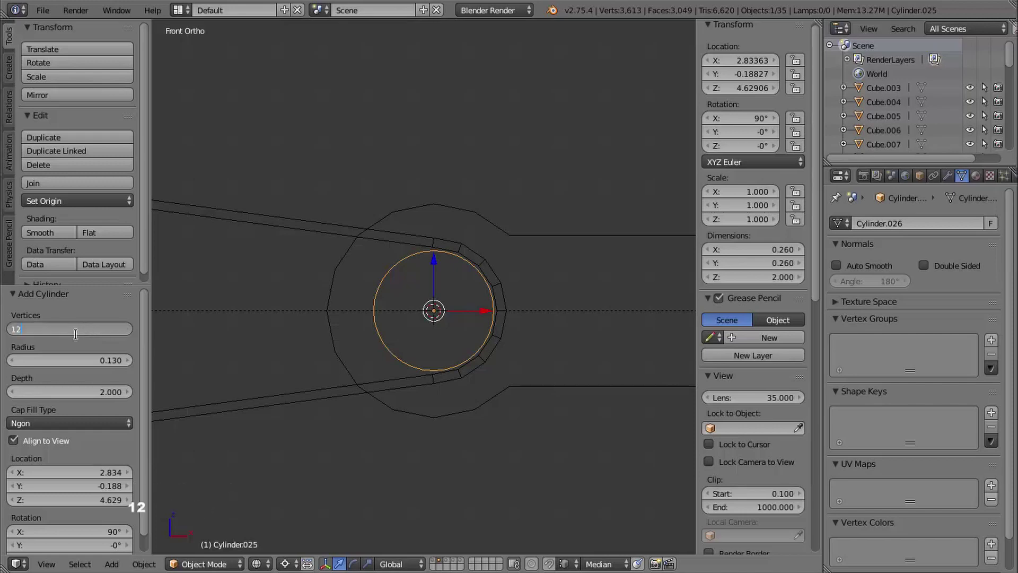
pyautogui.press('Return')
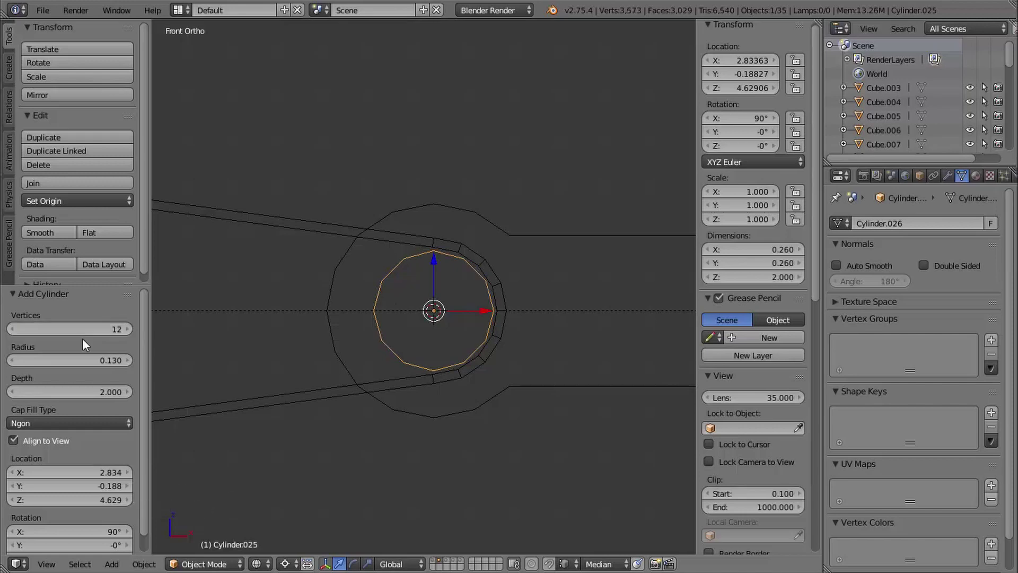
pyautogui.moveTo(222, 332); pyautogui.dragTo(263, 278, button='middle')
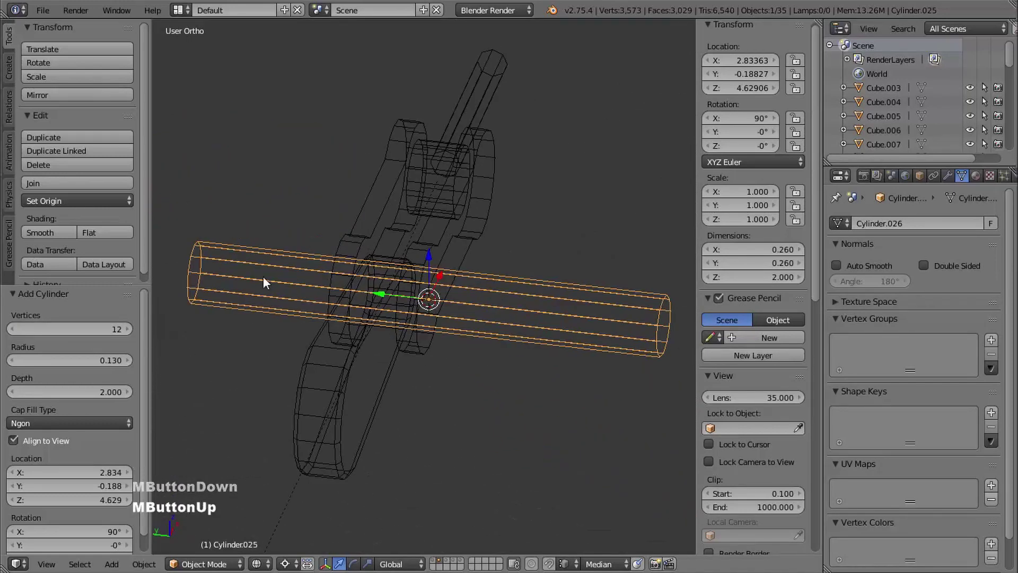
pyautogui.click(78, 387)
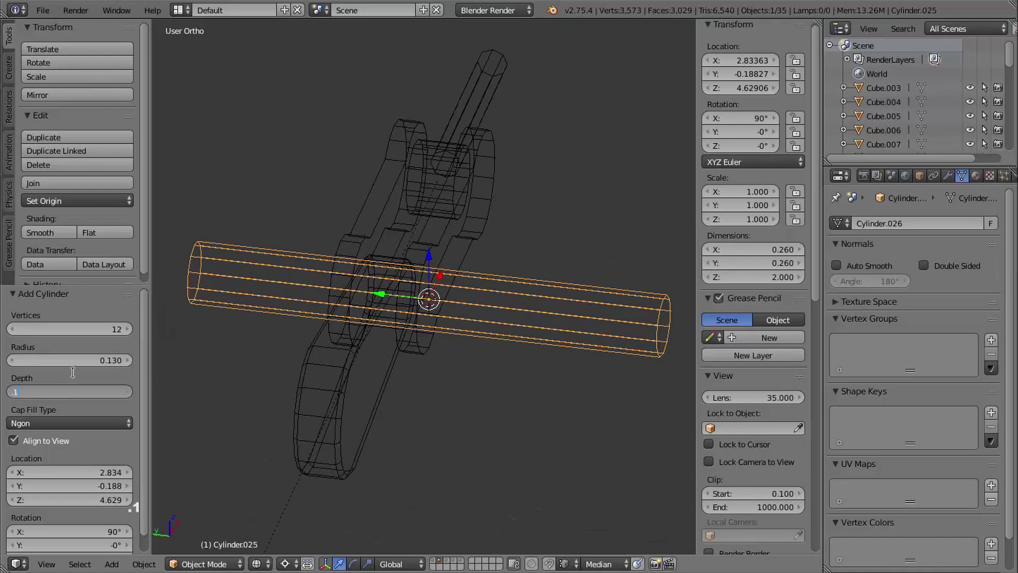
pyautogui.write('.1')
pyautogui.press('Return')
pyautogui.moveTo(452, 322)
pyautogui.mouseDown(button='middle')
pyautogui.moveTo(461, 334)
pyautogui.moveTo(441, 196)
pyautogui.mouseUp(button='middle')
pyautogui.press('z')
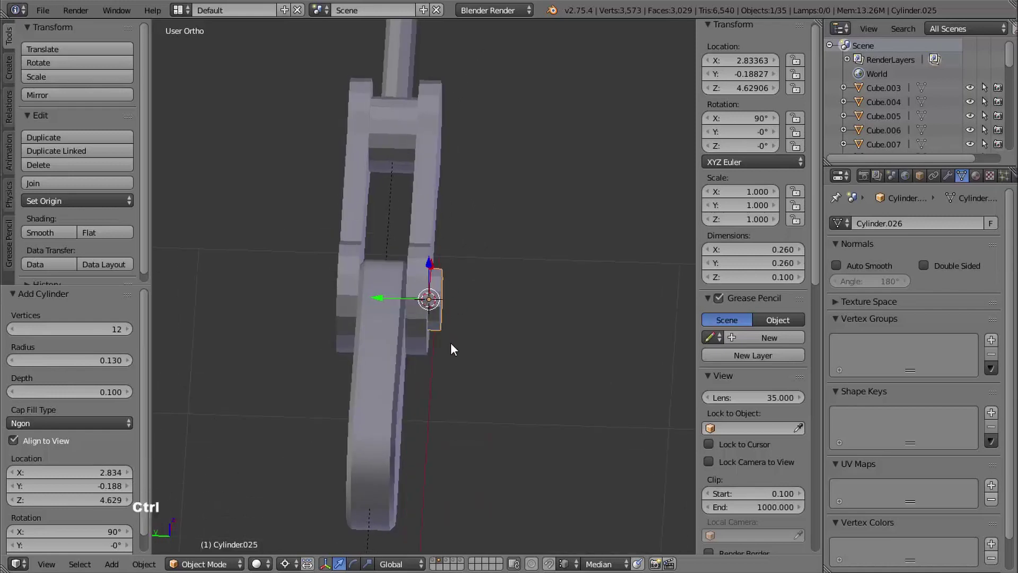
pyautogui.keyDown('ctrl'); pyautogui.moveTo(454, 348); pyautogui.dragTo(428, 215, button='middle'); pyautogui.keyUp('ctrl')
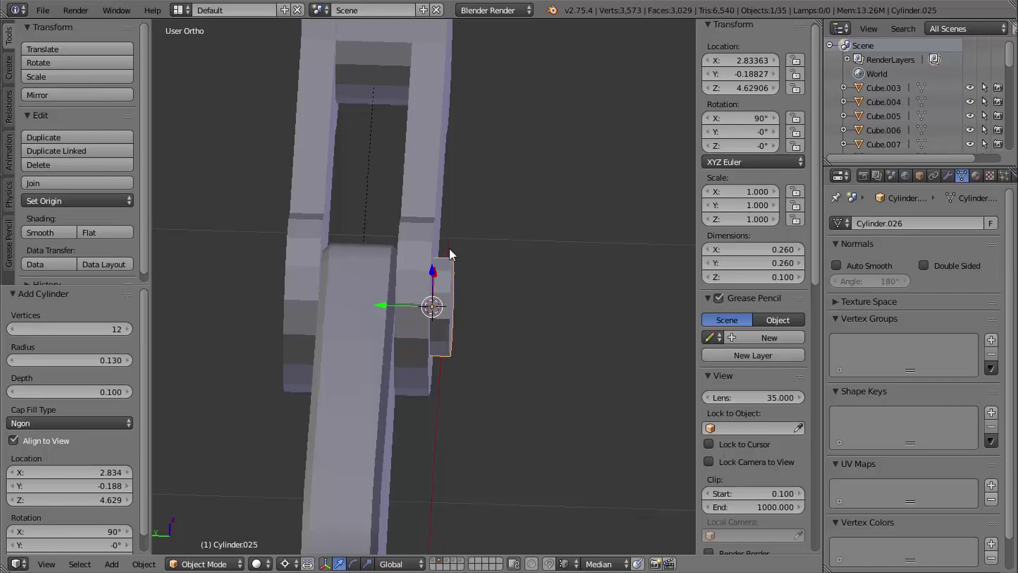
# Step: Enter Edit Mode on the short cylinder in wireframe and select its inner cap face
pyautogui.press('Tab')
pyautogui.press('z')
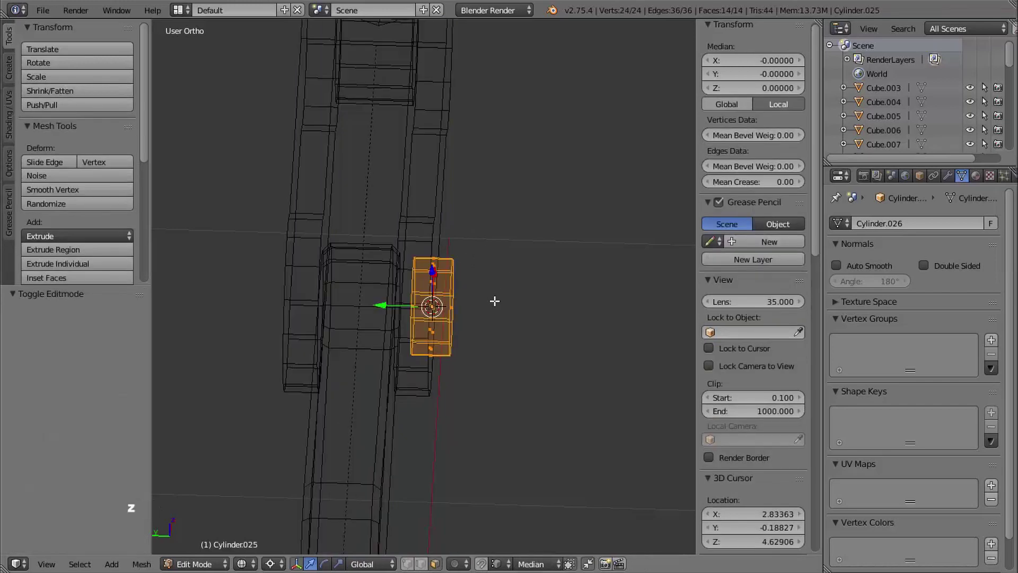
pyautogui.moveTo(494, 300); pyautogui.dragTo(525, 289, button='middle')
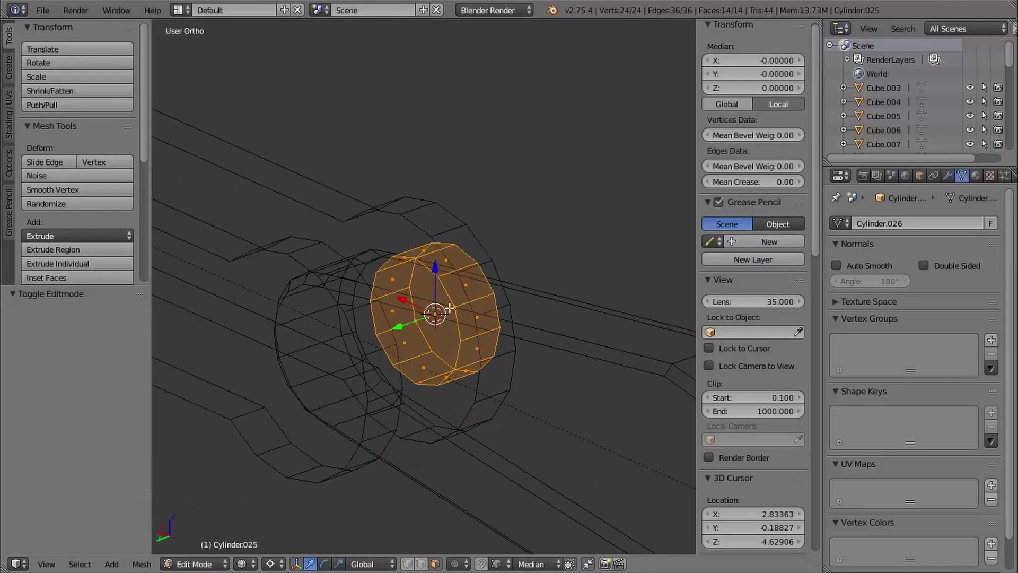
pyautogui.moveTo(456, 349); pyautogui.dragTo(444, 347, button='middle')
pyautogui.moveTo(445, 348); pyautogui.dragTo(439, 349, button='middle')
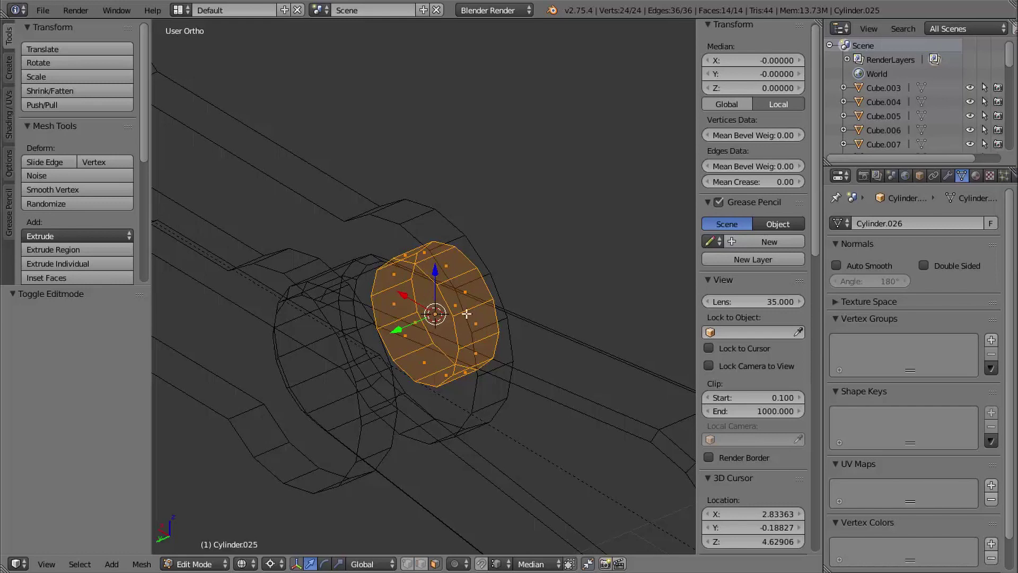
pyautogui.rightClick(421, 312)
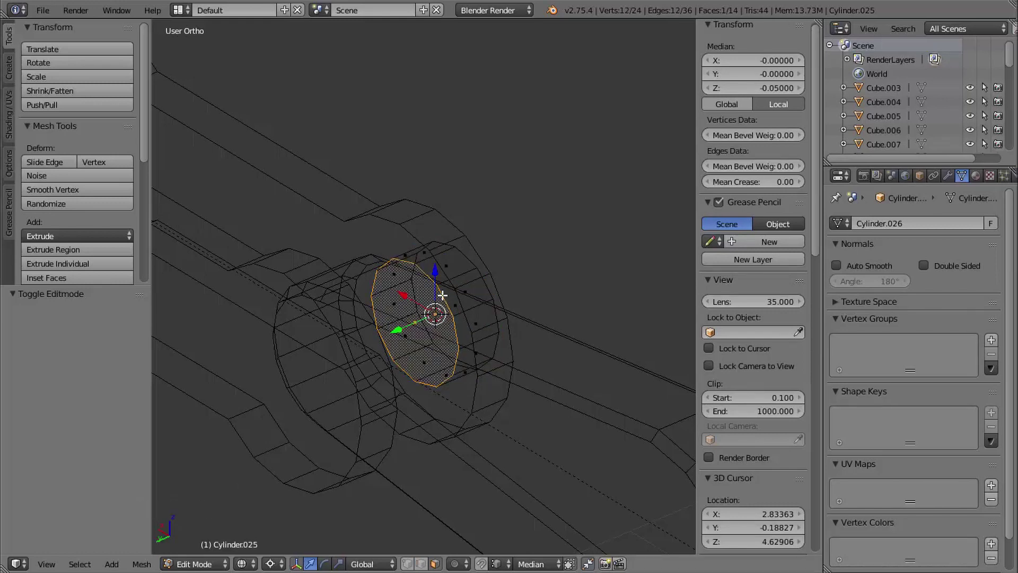
# Step: Select individual side faces of the short cylinder by their centre dots and hide the transform manipulator
pyautogui.rightClick(393, 309)
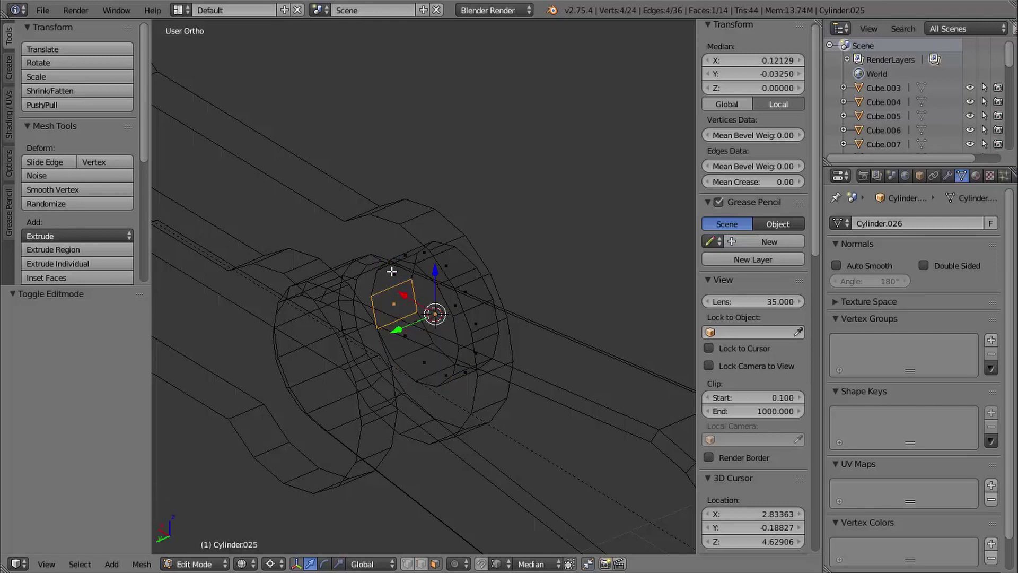
pyautogui.rightClick(411, 341)
pyautogui.rightClick(422, 360)
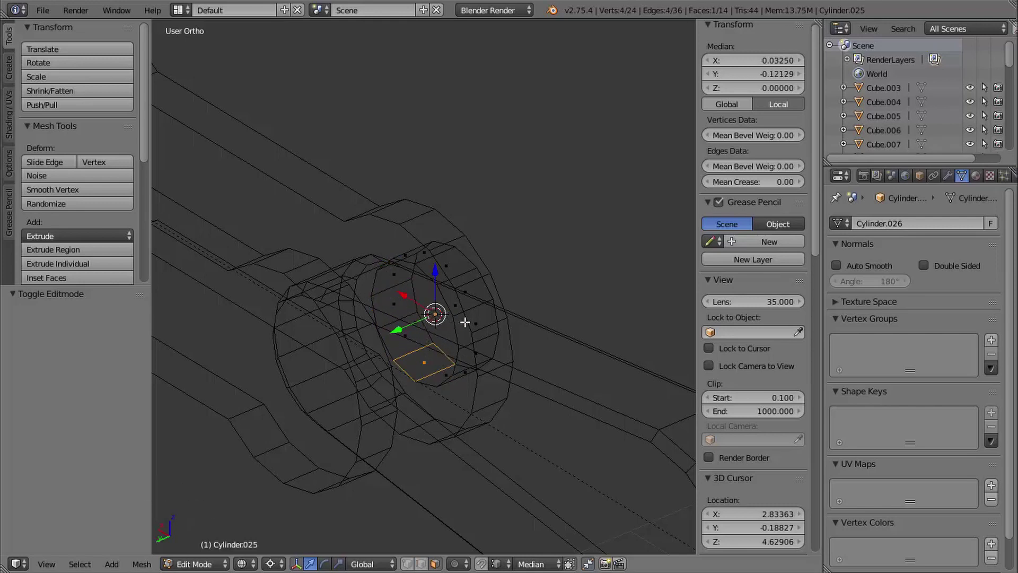
pyautogui.moveTo(465, 322); pyautogui.dragTo(487, 348, button='middle')
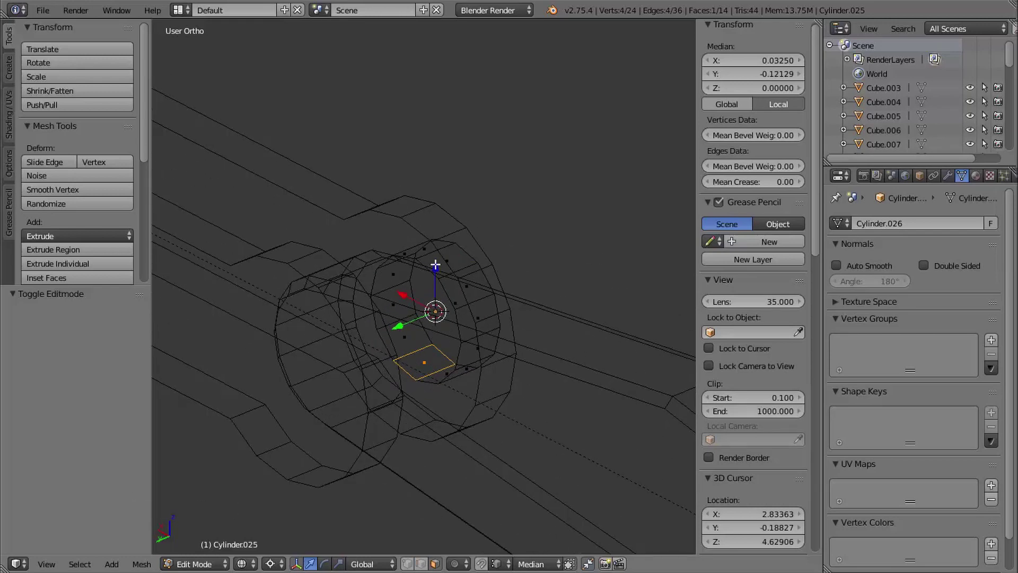
pyautogui.click(296, 564)
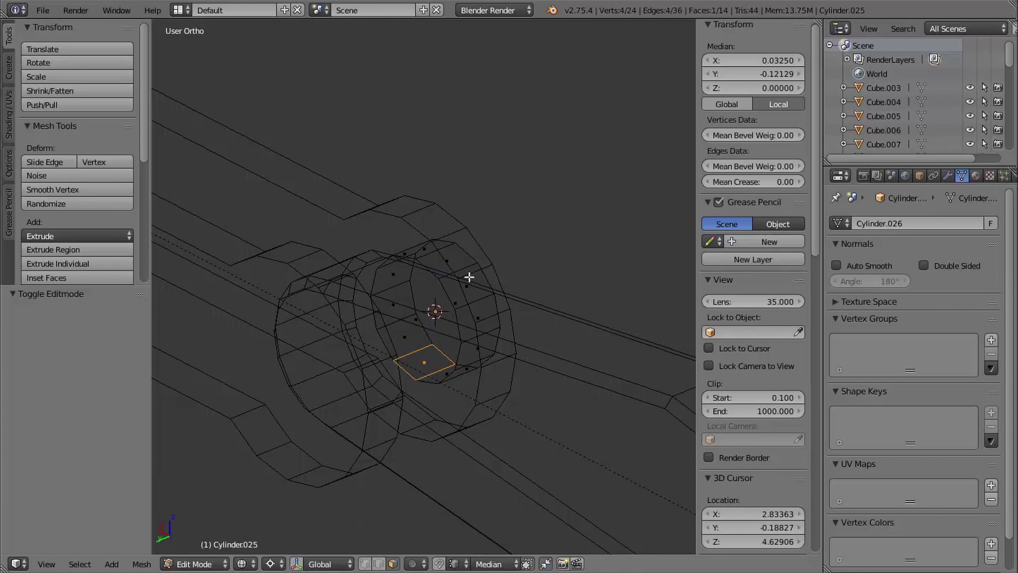
# Step: Select the pin cap's inner end face, show the transform manipulator, and move the face -0.05 along Y to make the cap thinner
pyautogui.moveTo(463, 348)
pyautogui.keyDown('ctrl'); pyautogui.mouseDown(button='middle')
pyautogui.moveTo(464, 323)
pyautogui.moveTo(472, 336)
pyautogui.moveTo(463, 347)
pyautogui.mouseUp(button='middle'); pyautogui.keyUp('ctrl')
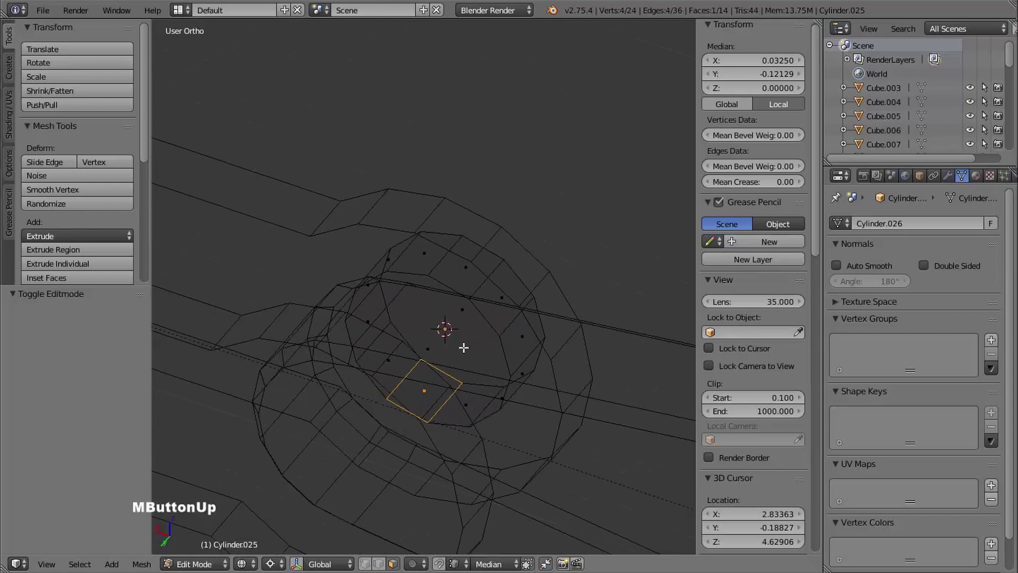
pyautogui.rightClick(427, 348)
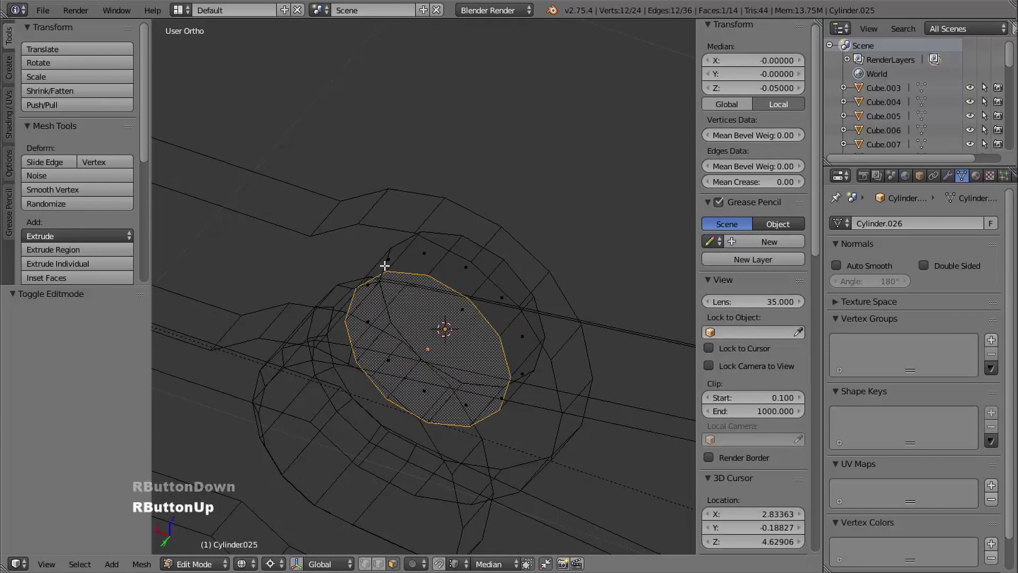
pyautogui.click(296, 564)
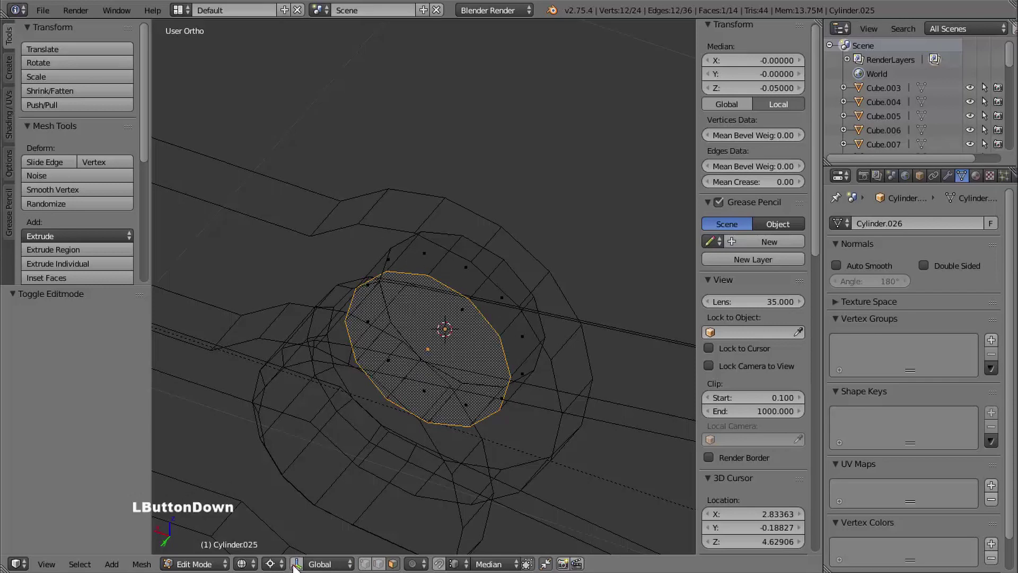
pyautogui.moveTo(345, 461); pyautogui.dragTo(374, 428, button='middle')
pyautogui.moveTo(374, 428); pyautogui.dragTo(430, 402, button='middle')
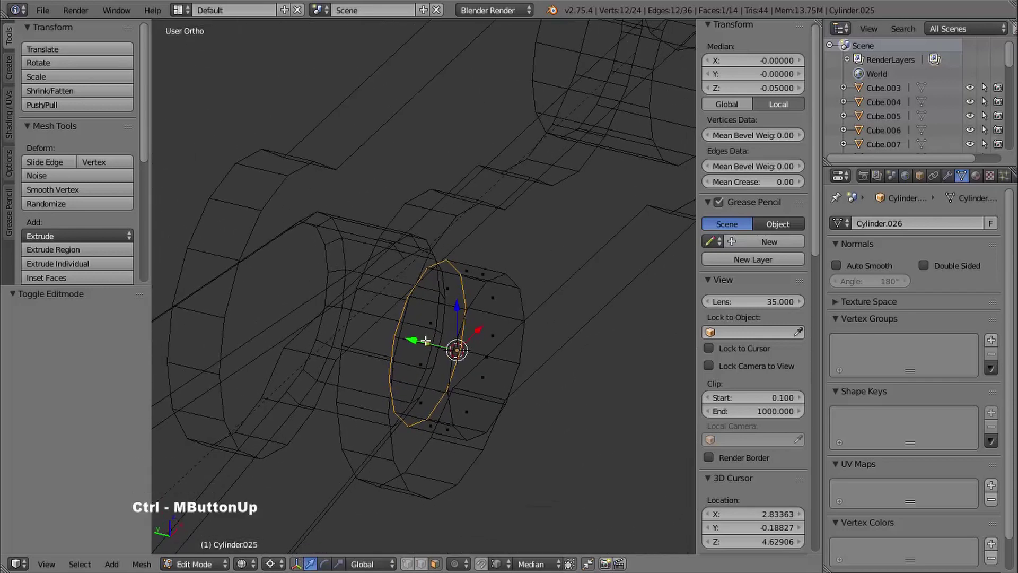
pyautogui.moveTo(479, 468); pyautogui.dragTo(564, 154, button='middle')
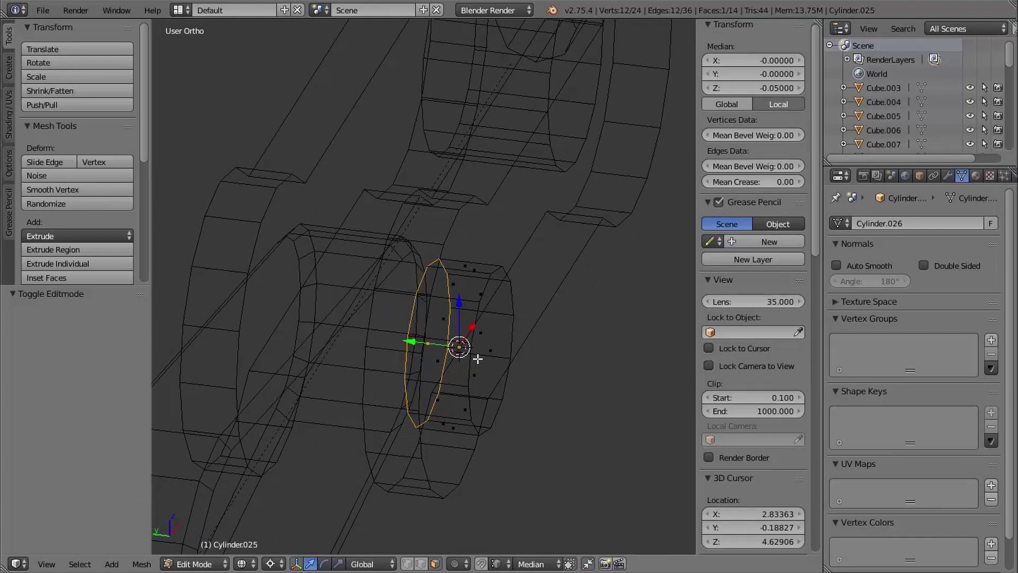
pyautogui.press('g')
pyautogui.press('y')
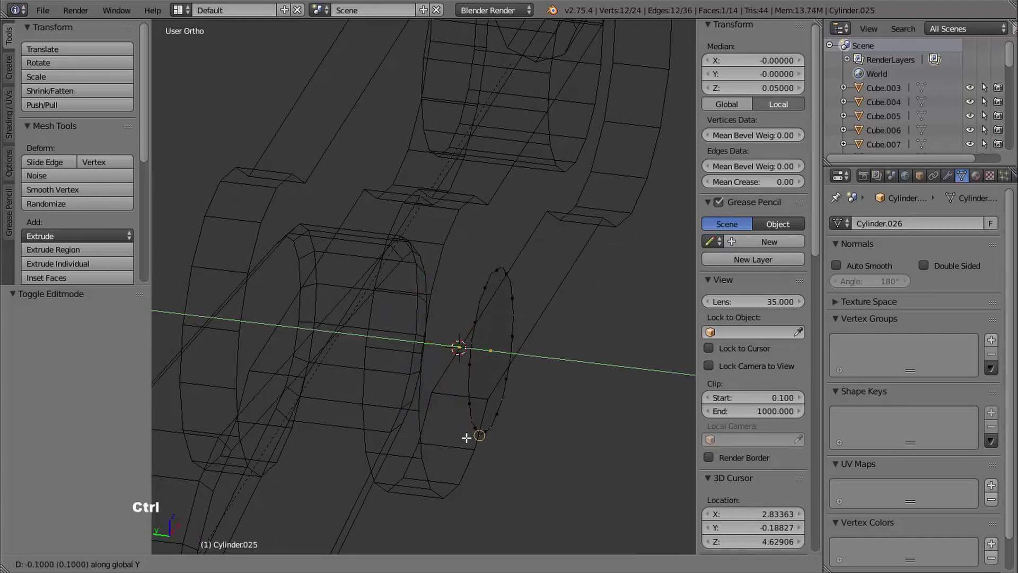
pyautogui.keyDown('ctrl'); pyautogui.click(456, 481); pyautogui.keyUp('ctrl')
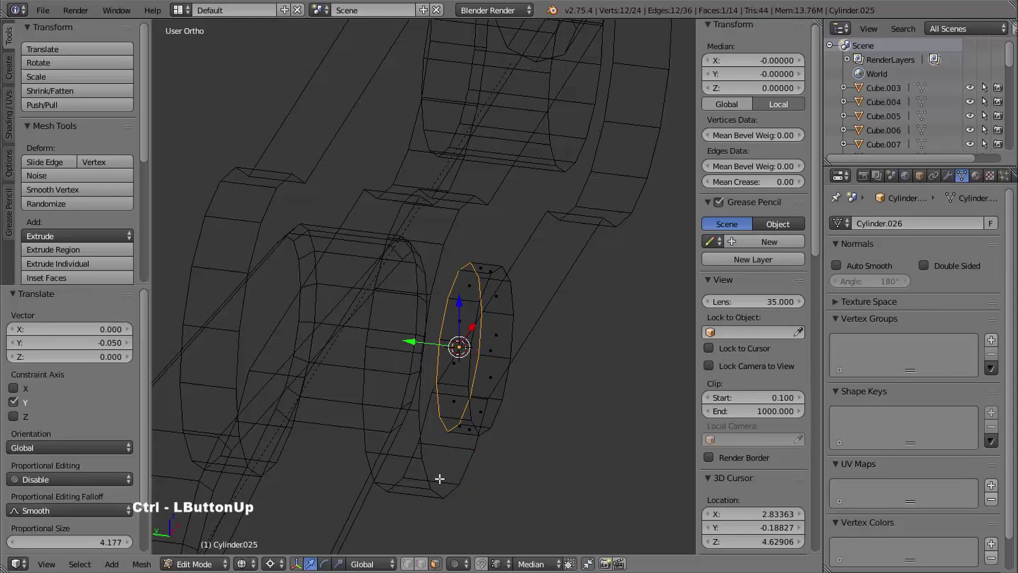
pyautogui.press('z')
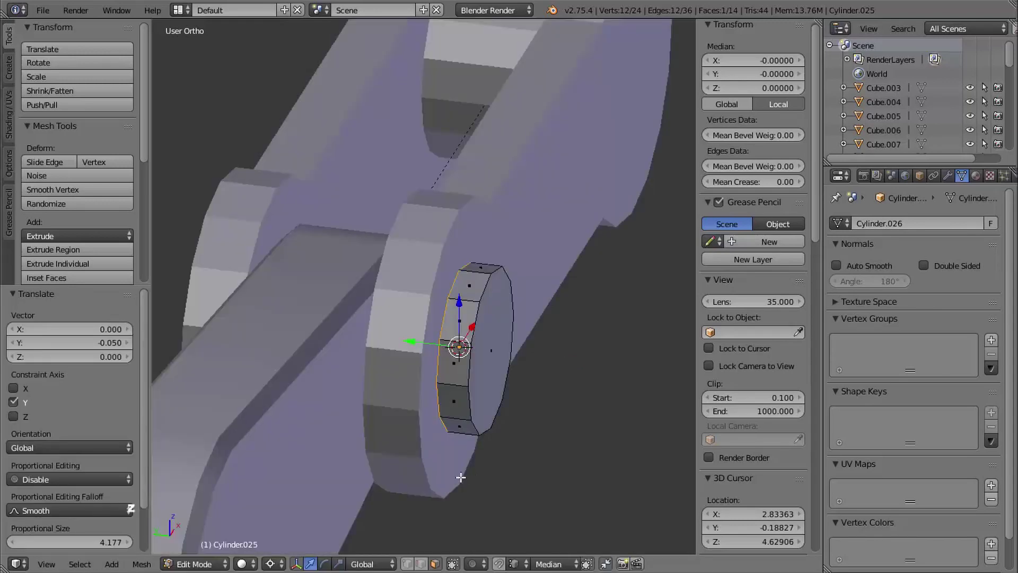
# Step: Delete the selected inner end face of the pin cap, which is hidden against the link
pyautogui.moveTo(460, 477); pyautogui.dragTo(473, 403, button='middle')
pyautogui.moveTo(413, 375); pyautogui.dragTo(517, 374, button='middle')
pyautogui.press('x')
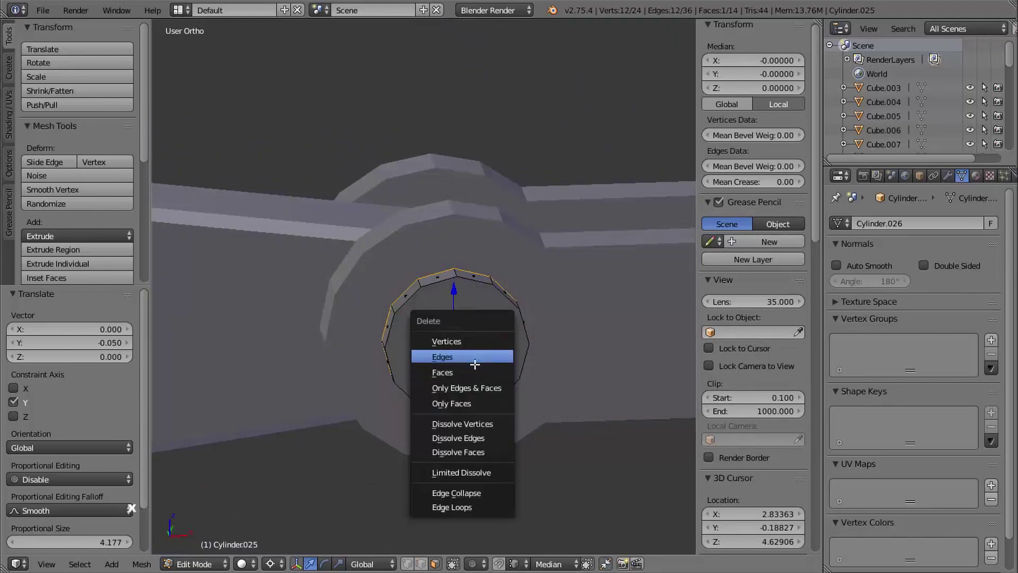
pyautogui.click(496, 373)
pyautogui.keyDown('shift'); pyautogui.moveTo(555, 379); pyautogui.dragTo(493, 313, button='middle'); pyautogui.keyUp('shift')
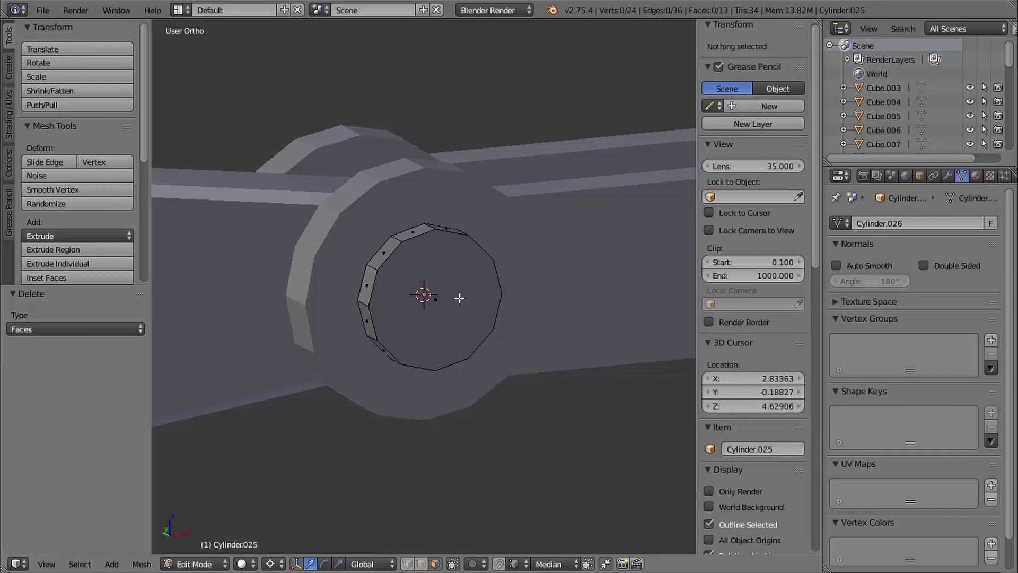
# Step: Poke the pin cap's outer end face into triangles meeting at its centre and return to Object Mode
pyautogui.rightClick(435, 309)
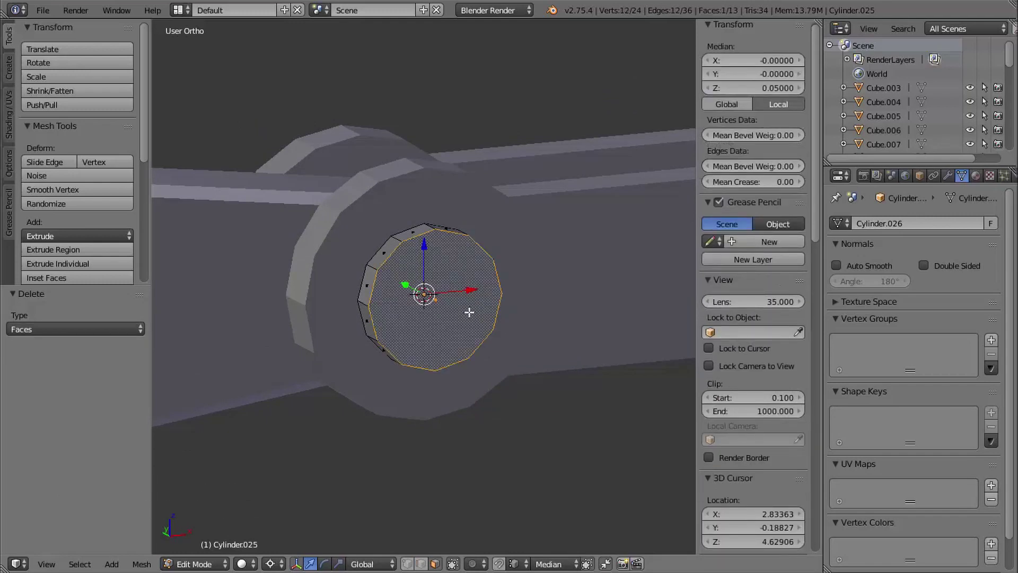
pyautogui.hotkey('alt', 'p')
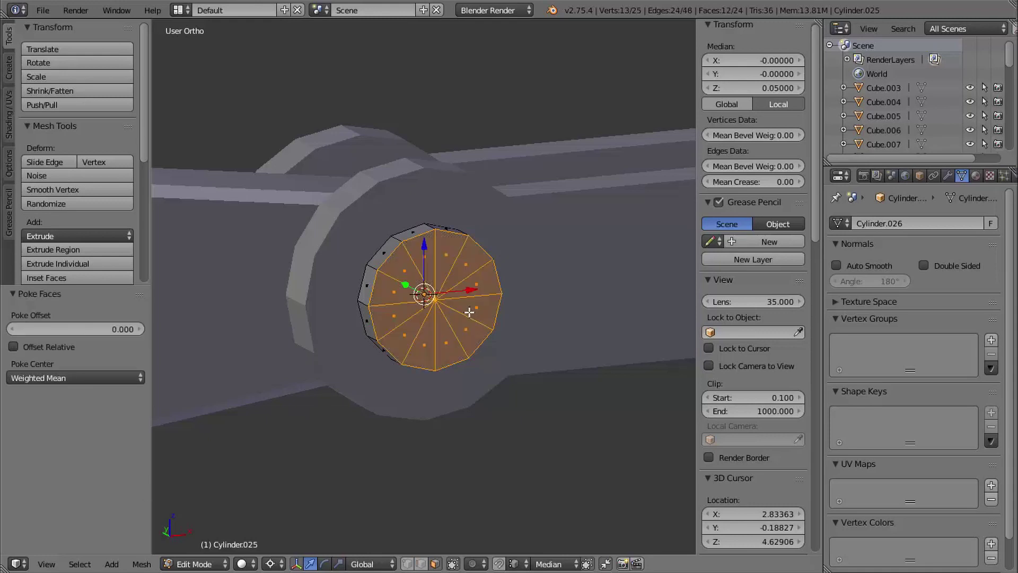
pyautogui.moveTo(502, 378); pyautogui.dragTo(419, 280, button='middle')
pyautogui.keyDown('shift'); pyautogui.moveTo(621, 228); pyautogui.dragTo(530, 240, button='middle'); pyautogui.keyUp('shift')
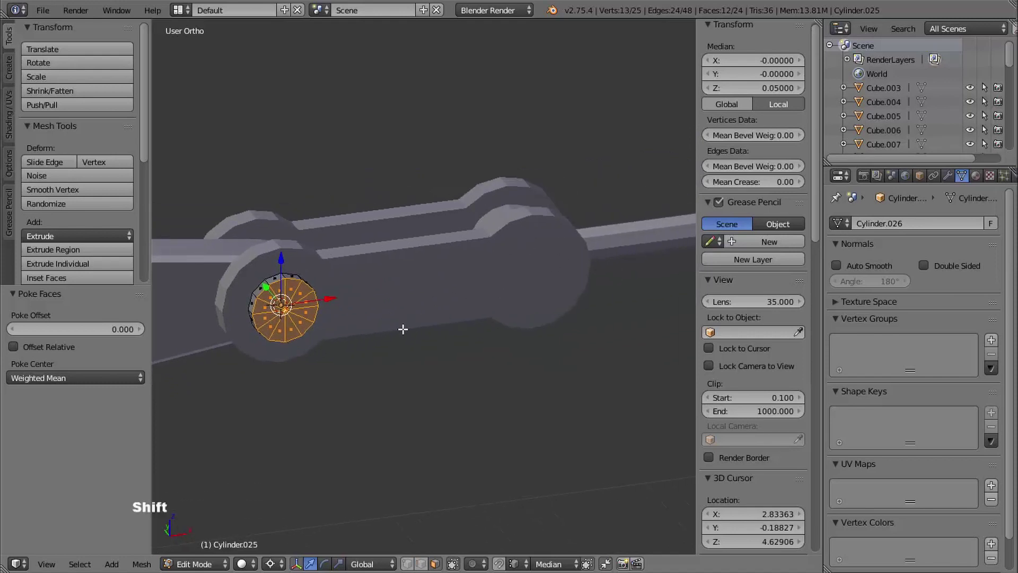
pyautogui.keyDown('shift'); pyautogui.moveTo(405, 329); pyautogui.dragTo(416, 323, button='middle'); pyautogui.keyUp('shift')
pyautogui.press('Tab')
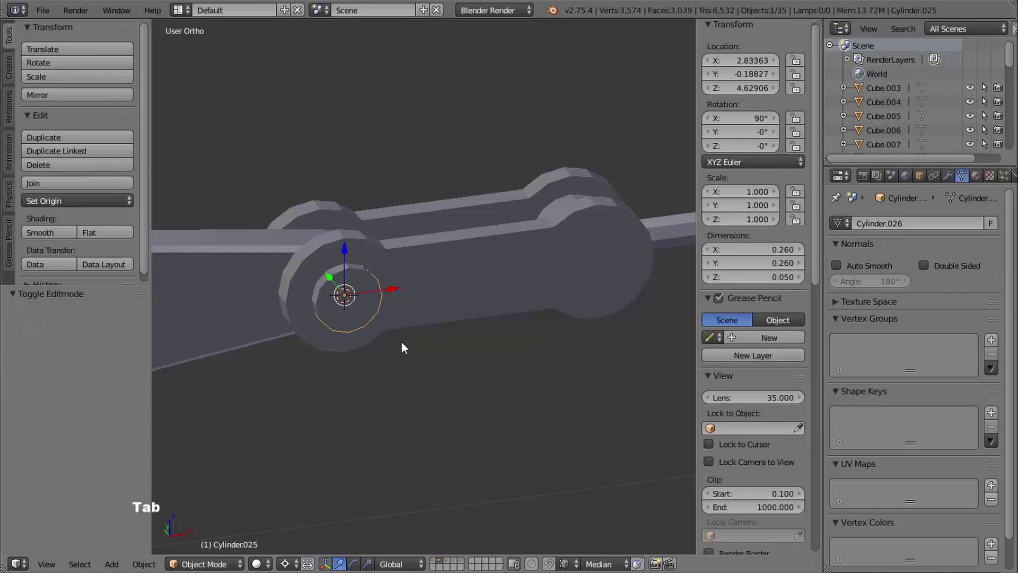
# Step: In front wireframe view, duplicate the pin cap 0.987 along X, snapping it to the centre of the link's other round end
pyautogui.press('KP_1')
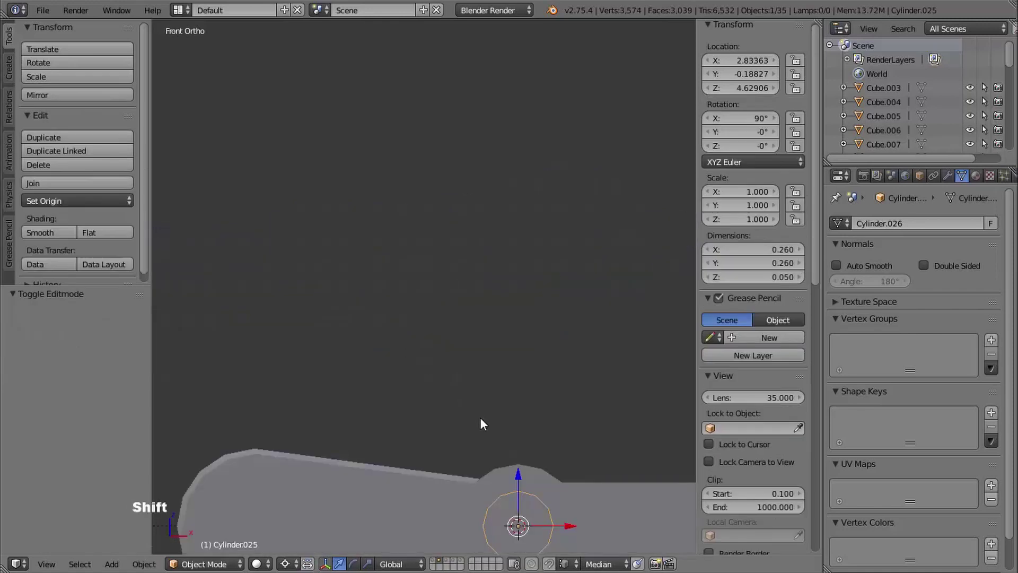
pyautogui.keyDown('shift'); pyautogui.moveTo(480, 419); pyautogui.dragTo(370, 304, button='middle'); pyautogui.keyUp('shift')
pyautogui.press('z')
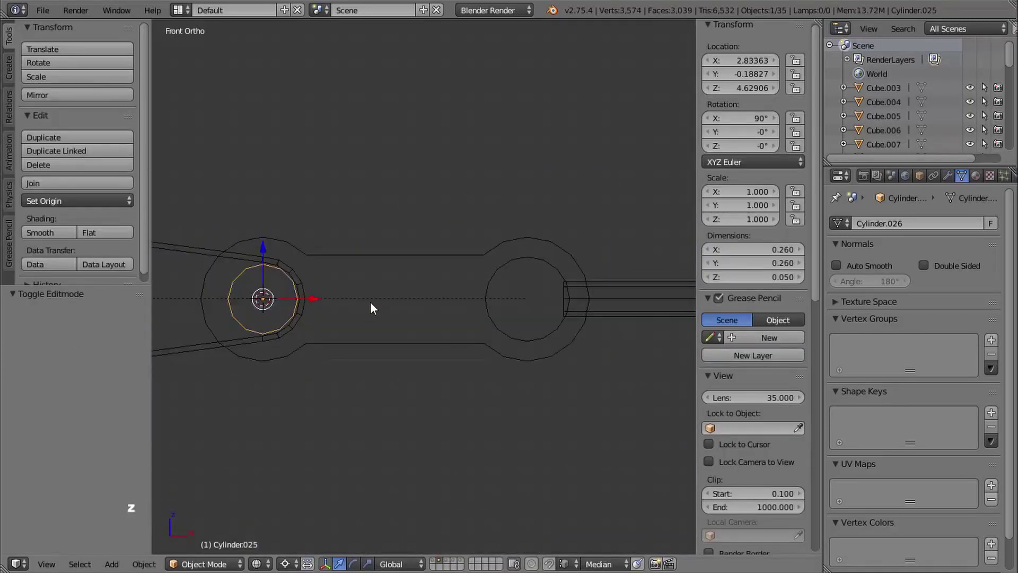
pyautogui.hotkey('shift', 'd')
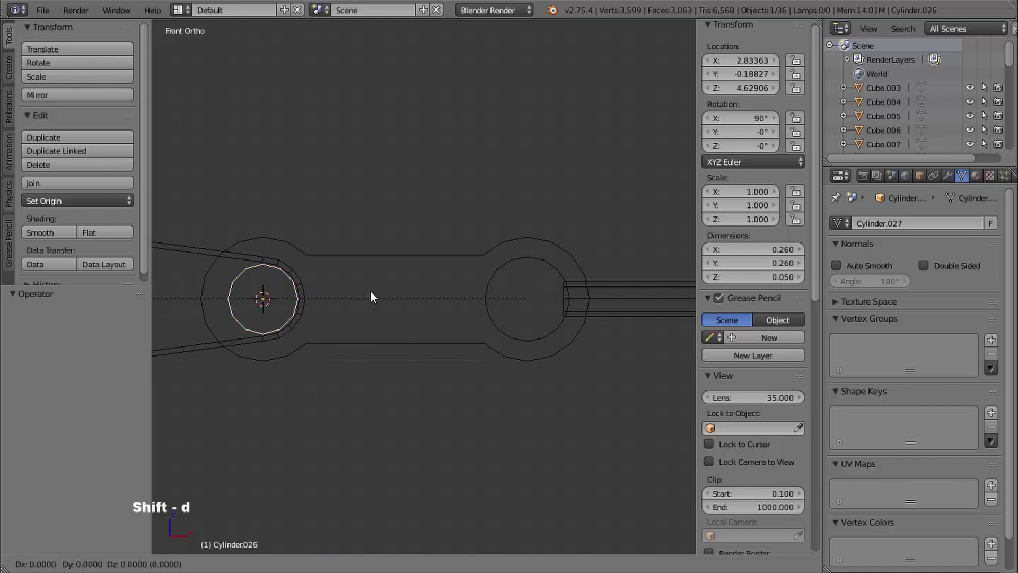
pyautogui.press('x')
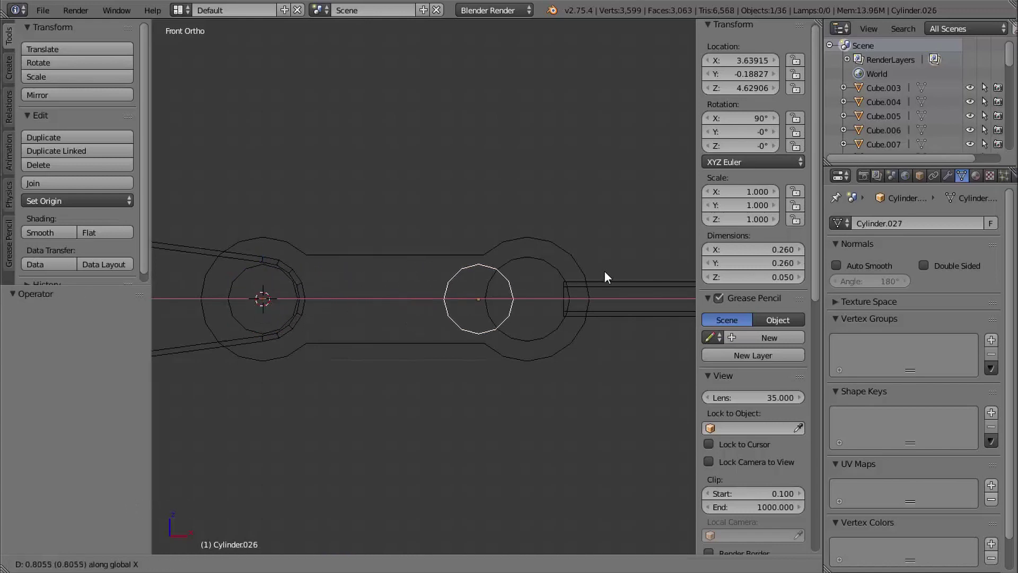
pyautogui.press('ctrl')
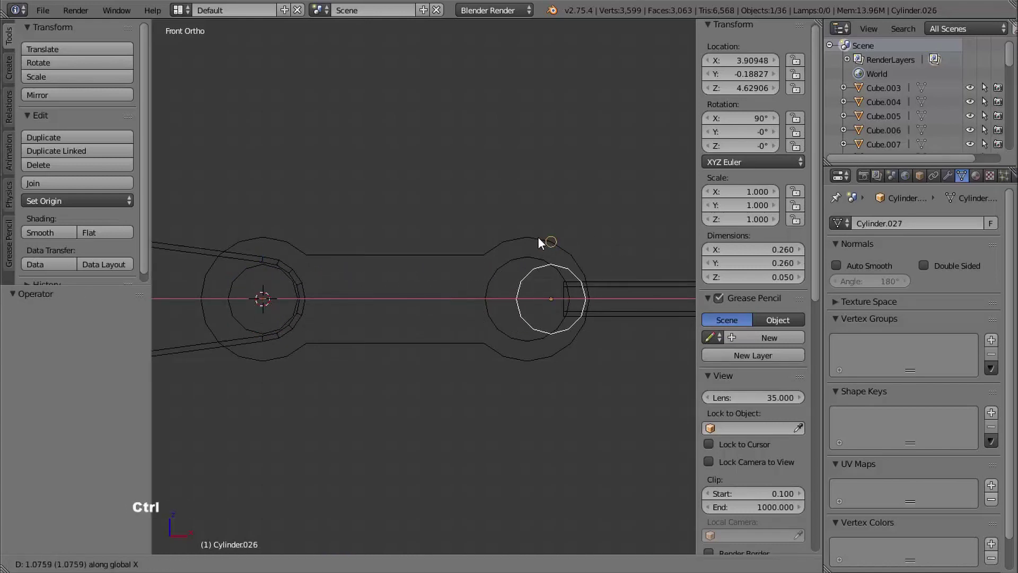
pyautogui.keyDown('ctrl'); pyautogui.click(530, 236); pyautogui.keyUp('ctrl')
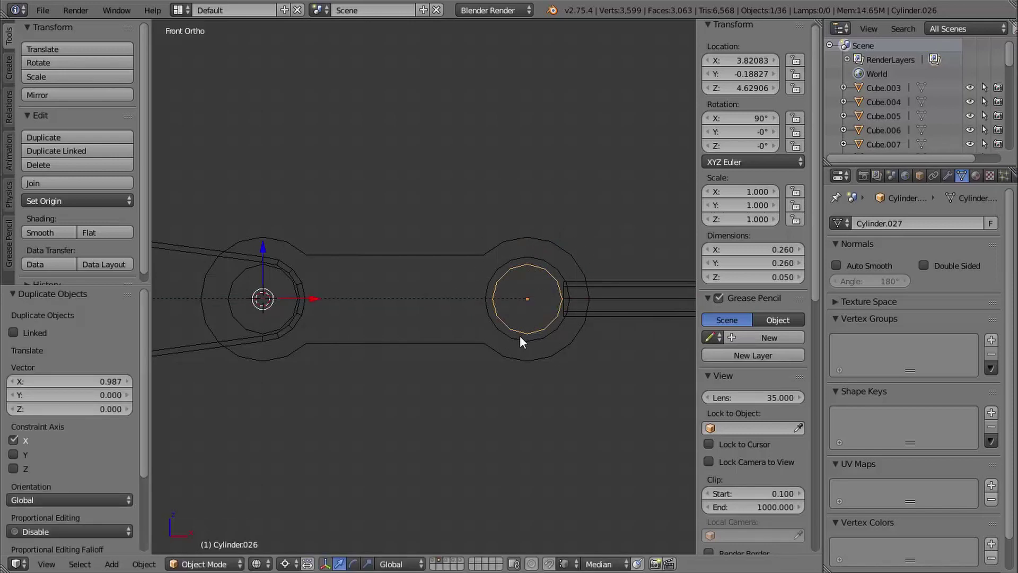
pyautogui.press('Tab')
pyautogui.press('Tab')
pyautogui.press('z')
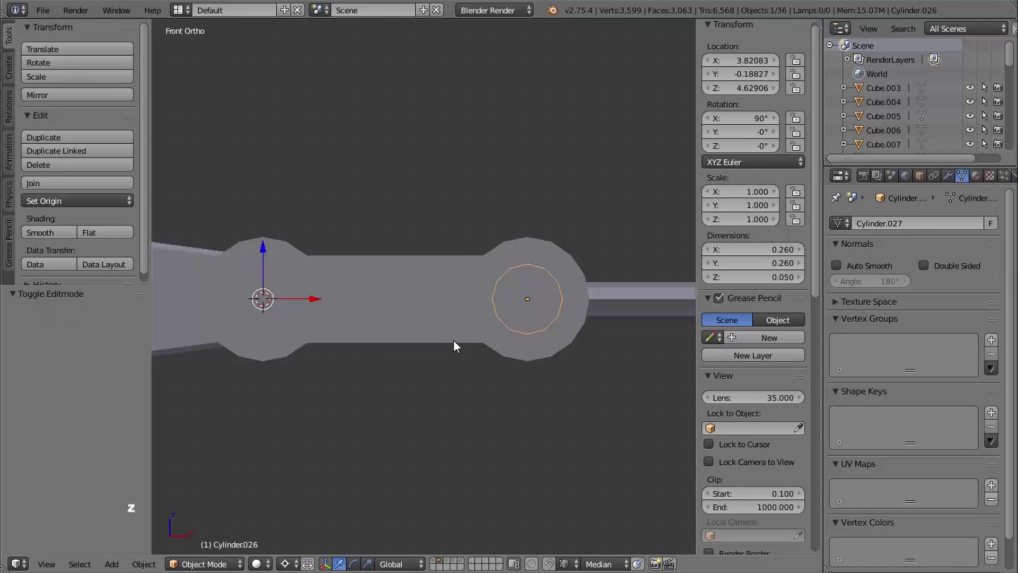
# Step: Enter Edit Mode on the original pin cap and change the pivot point to the centre of the selected outer faces
pyautogui.keyDown('shift'); pyautogui.moveTo(390, 349); pyautogui.dragTo(484, 335, button='middle'); pyautogui.keyUp('shift')
pyautogui.moveTo(430, 355); pyautogui.dragTo(390, 313, button='middle')
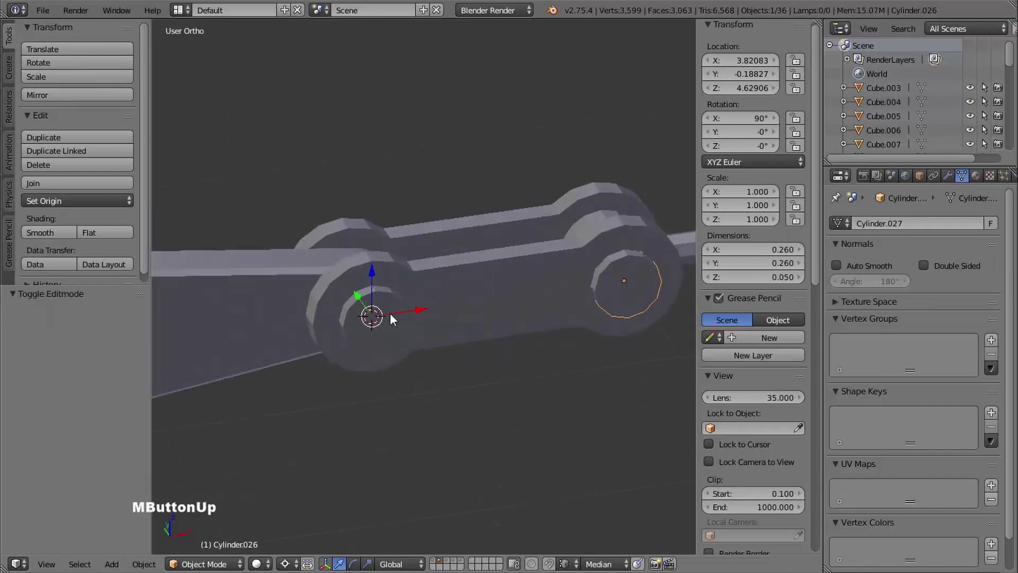
pyautogui.rightClick(389, 295)
pyautogui.press('Tab')
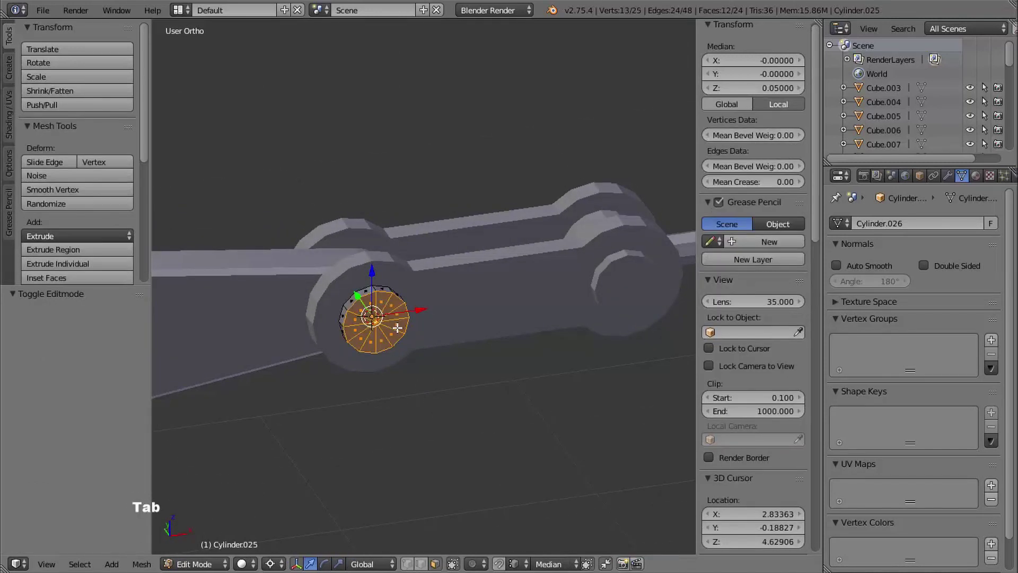
pyautogui.moveTo(425, 372); pyautogui.dragTo(387, 298, button='middle')
pyautogui.moveTo(343, 337); pyautogui.dragTo(467, 339, button='middle')
pyautogui.moveTo(467, 340); pyautogui.dragTo(369, 350, button='middle')
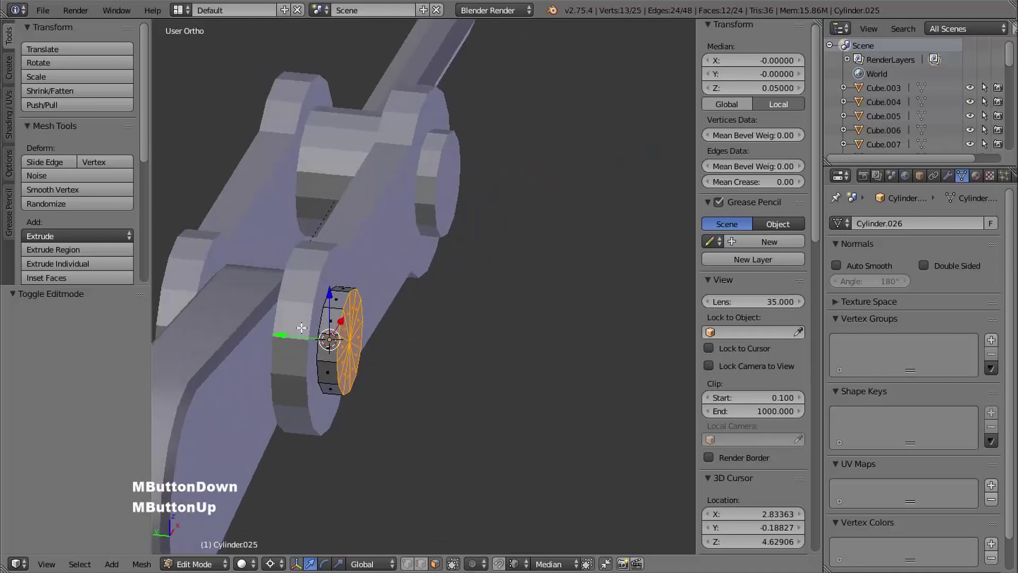
pyautogui.click(271, 563)
pyautogui.click(320, 500)
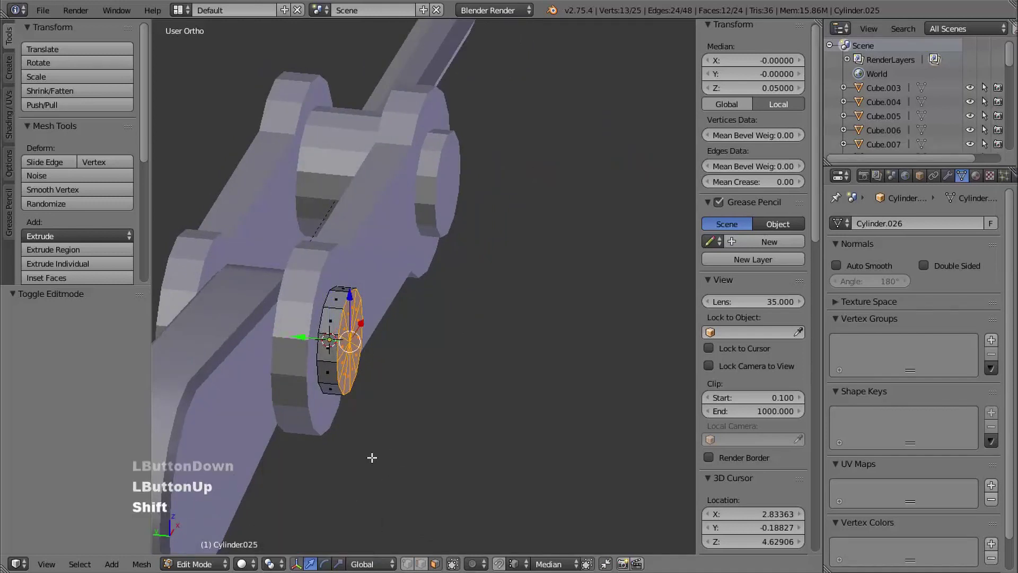
# Step: Scale the pin cap's selected outer faces to about 0.659 to taper its sides
pyautogui.keyDown('shift'); pyautogui.moveTo(343, 366); pyautogui.dragTo(337, 427, button='middle'); pyautogui.keyUp('shift')
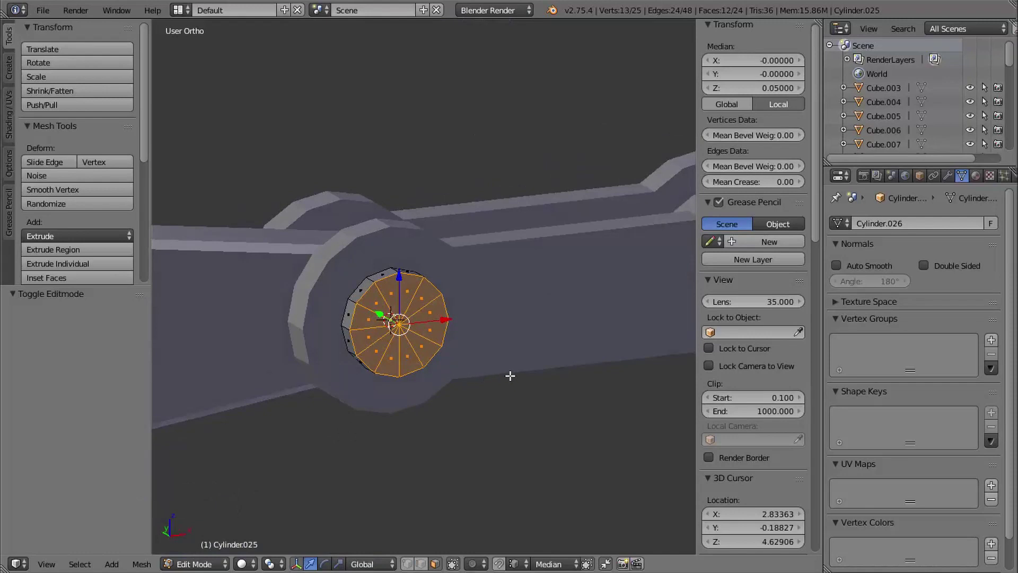
pyautogui.press('s')
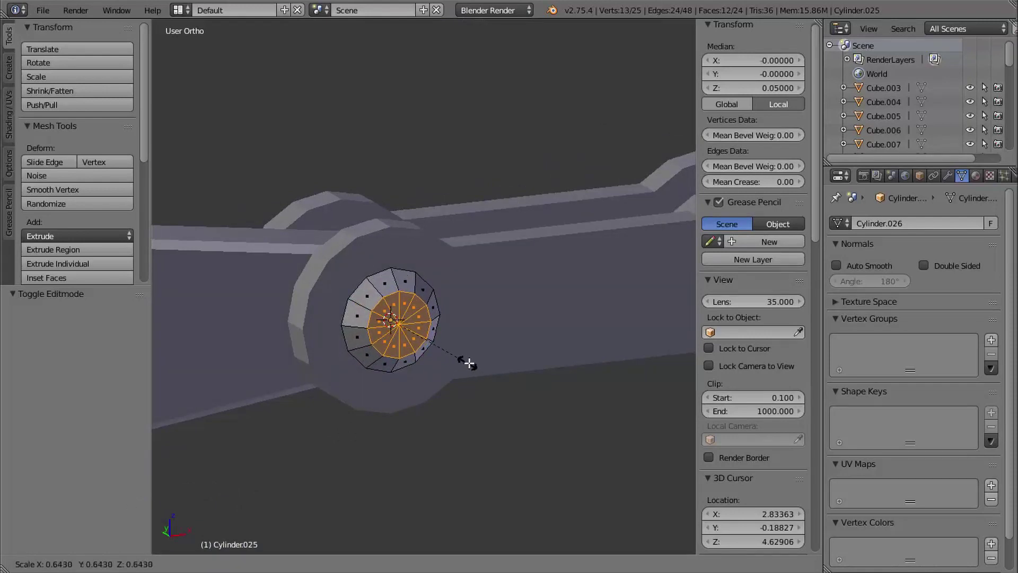
pyautogui.click(466, 363)
pyautogui.moveTo(466, 363); pyautogui.dragTo(397, 527, button='middle')
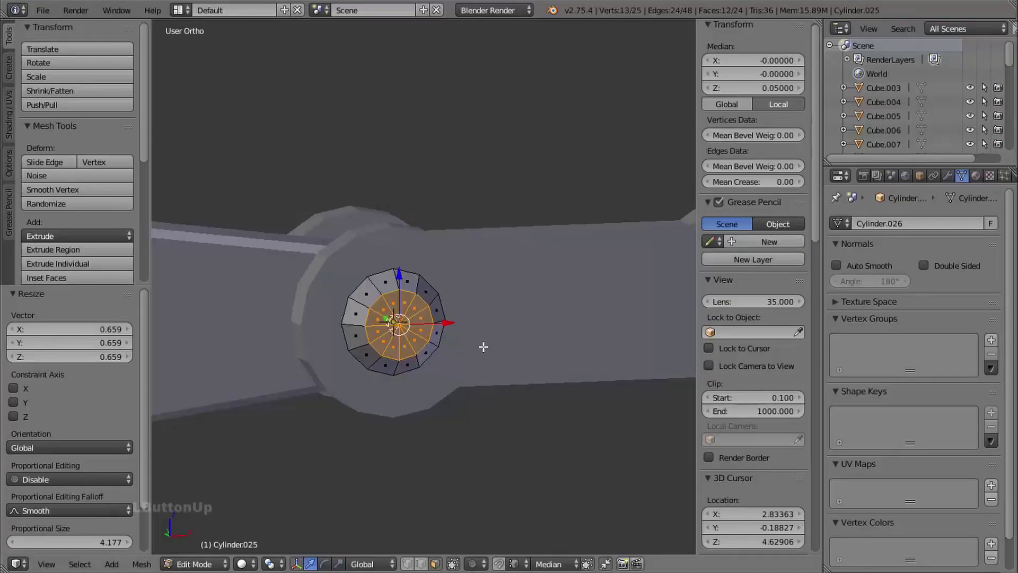
pyautogui.keyDown('shift'); pyautogui.moveTo(482, 345); pyautogui.dragTo(420, 302, button='middle'); pyautogui.keyUp('shift')
# Step: Leave Edit Mode, inspect the tapered pin cap on the link, and apply smooth shading to it
pyautogui.press('Tab')
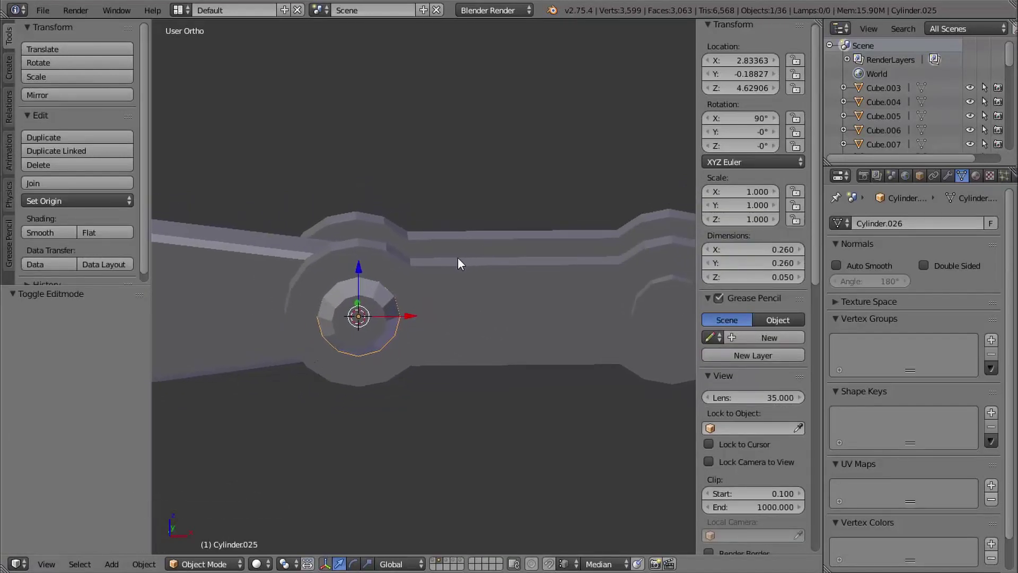
pyautogui.keyDown('shift'); pyautogui.moveTo(457, 296); pyautogui.dragTo(455, 279, button='middle'); pyautogui.keyUp('shift')
pyautogui.moveTo(455, 280); pyautogui.dragTo(457, 283, button='middle')
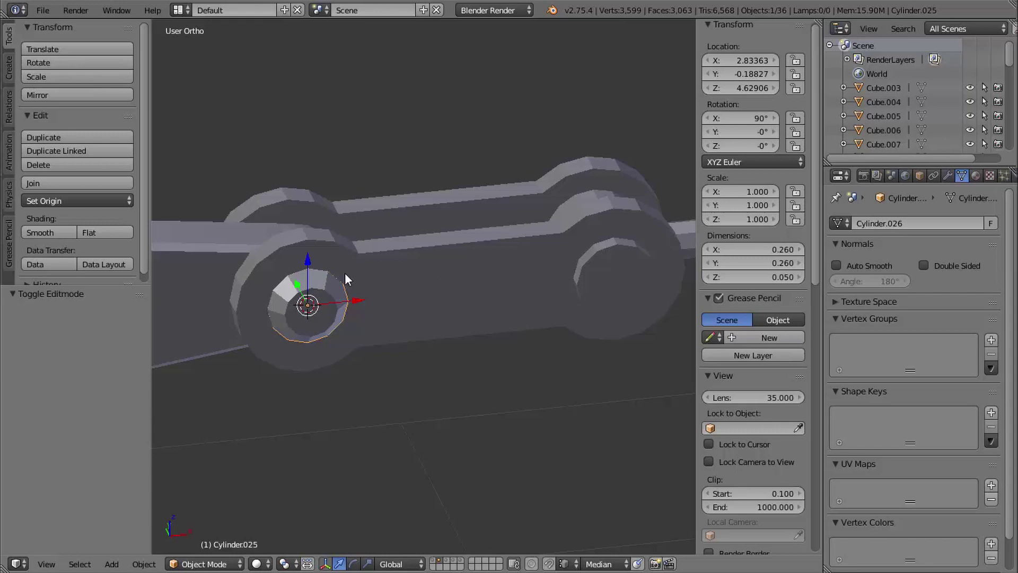
pyautogui.keyDown('shift'); pyautogui.moveTo(327, 320); pyautogui.dragTo(425, 276, button='middle'); pyautogui.keyUp('shift')
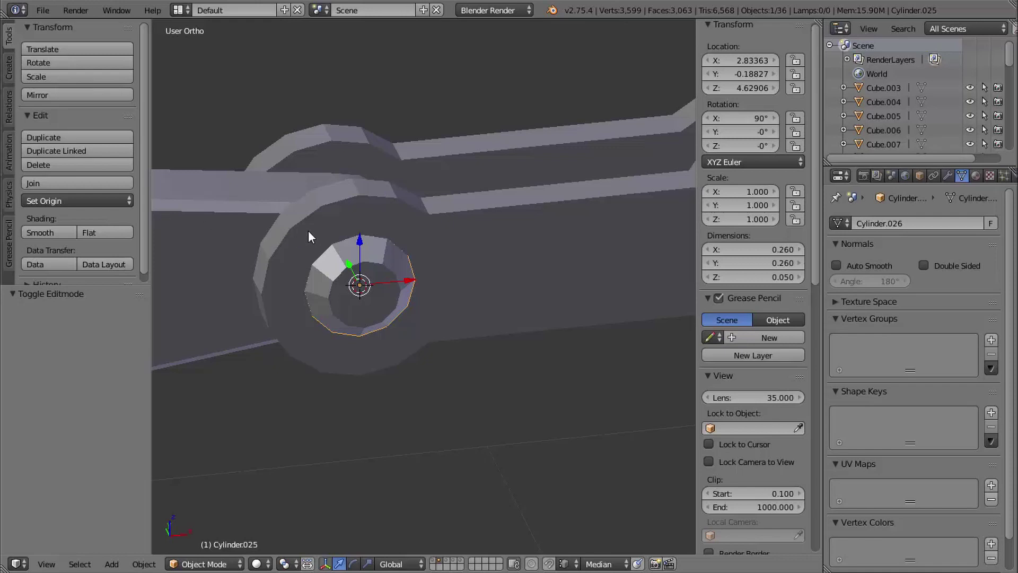
pyautogui.click(49, 231)
pyautogui.moveTo(310, 272)
pyautogui.keyDown('shift'); pyautogui.mouseDown(button='middle')
pyautogui.moveTo(315, 250)
pyautogui.moveTo(336, 290)
pyautogui.mouseUp(button='middle'); pyautogui.keyUp('shift')
# Step: In Edit Mode, select the outer rim edge loop of the tapered pin cap in edge select mode and mark it sharp
pyautogui.press('Tab')
pyautogui.keyDown('ctrl'); pyautogui.moveTo(336, 290); pyautogui.dragTo(400, 260, button='middle'); pyautogui.keyUp('ctrl')
pyautogui.hotkey('ctrl', 'Tab')
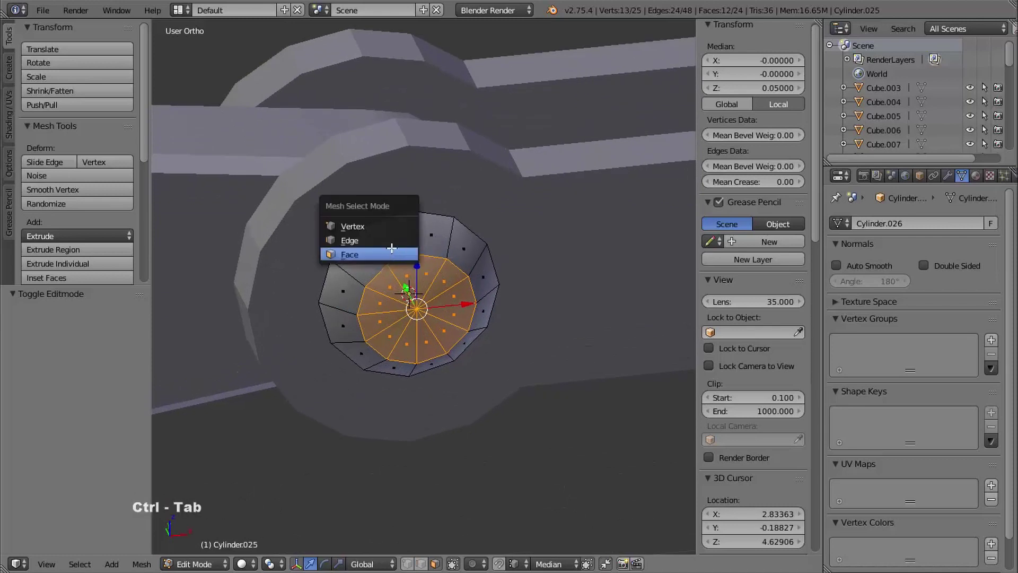
pyautogui.click(398, 242)
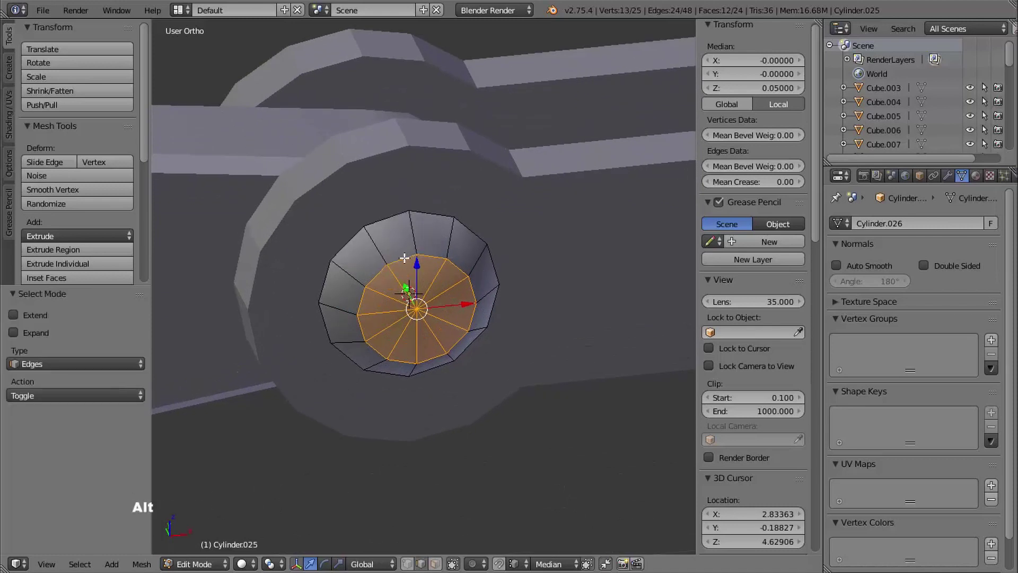
pyautogui.keyDown('alt'); pyautogui.rightClick(406, 254); pyautogui.keyUp('alt')
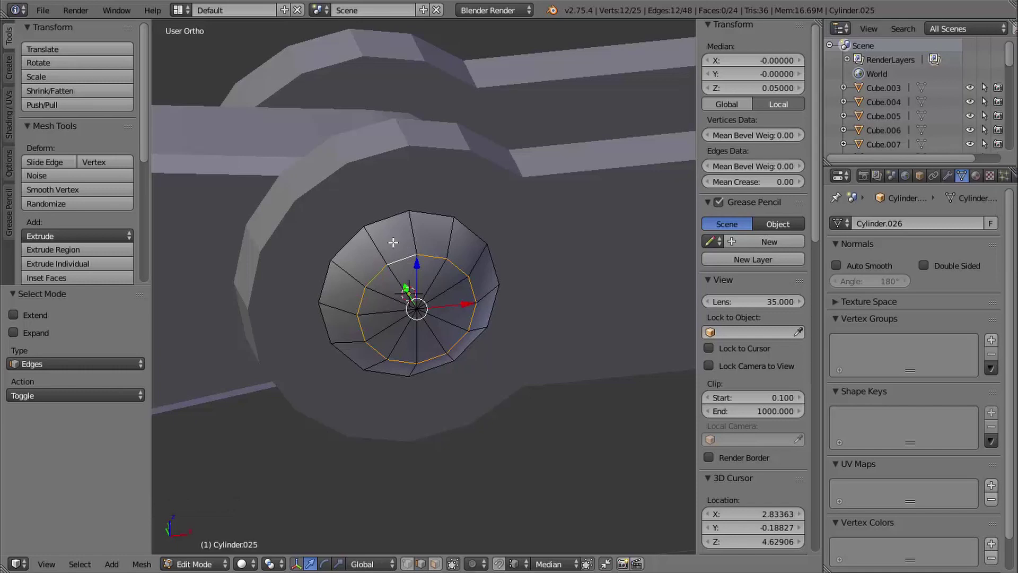
pyautogui.moveTo(486, 330); pyautogui.dragTo(462, 265, button='middle')
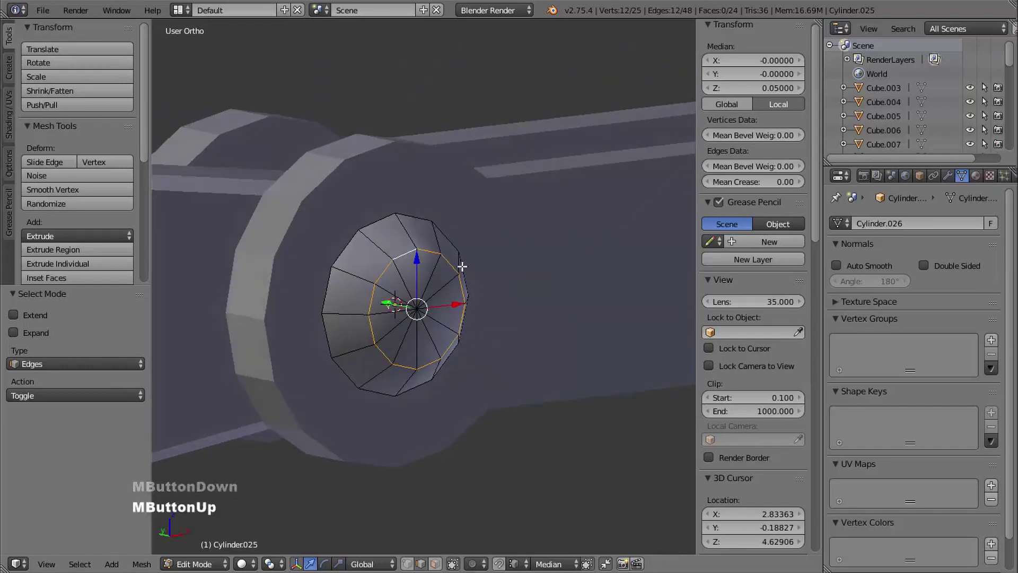
pyautogui.moveTo(428, 324); pyautogui.dragTo(428, 317, button='middle')
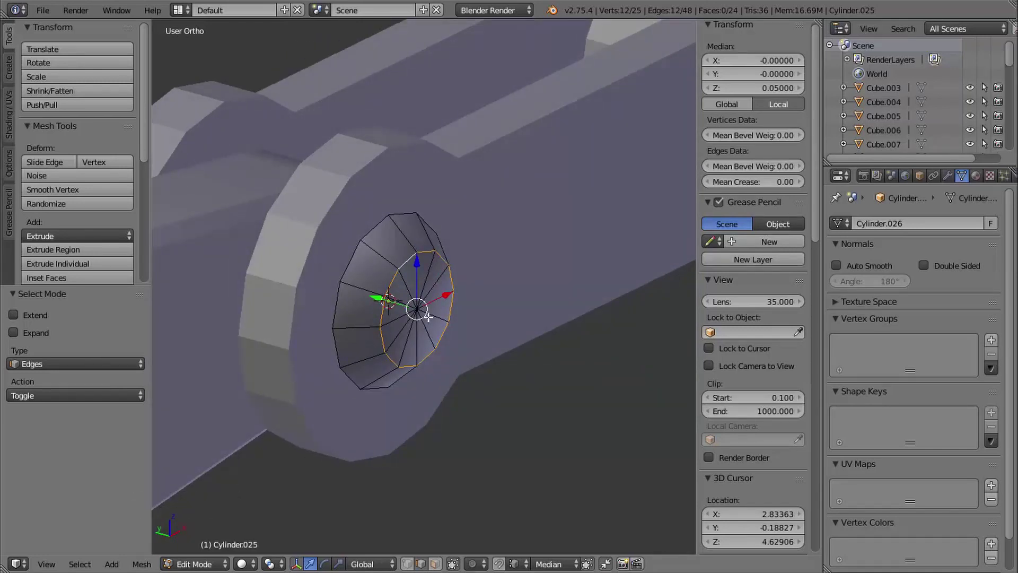
pyautogui.hotkey('ctrl', 'e')
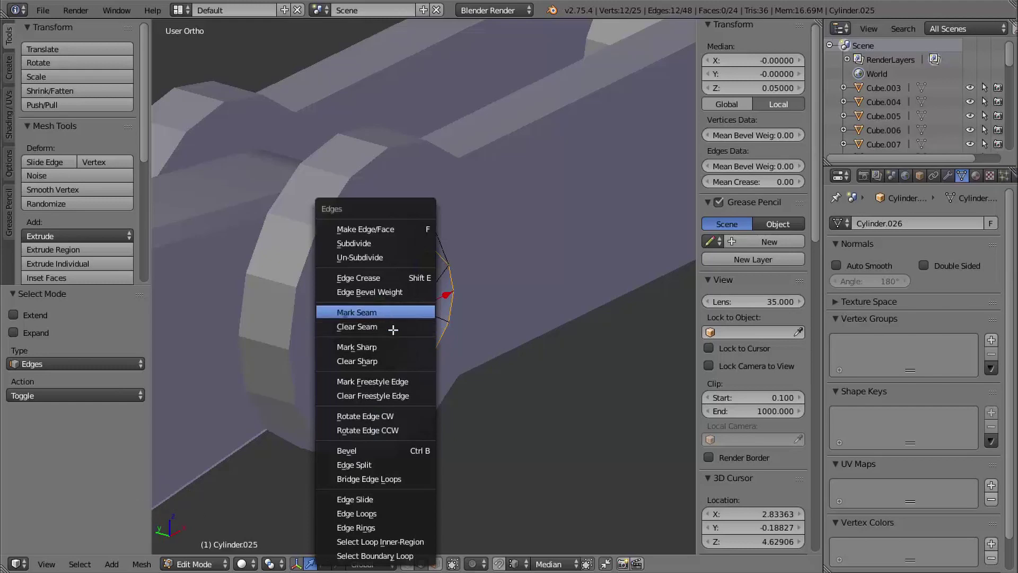
pyautogui.click(393, 347)
pyautogui.keyDown('shift'); pyautogui.moveTo(401, 345); pyautogui.dragTo(411, 321, button='middle'); pyautogui.keyUp('shift')
# Step: Return to Object Mode and enable Auto Smooth in the tapered pin cap's normals settings
pyautogui.press('Tab')
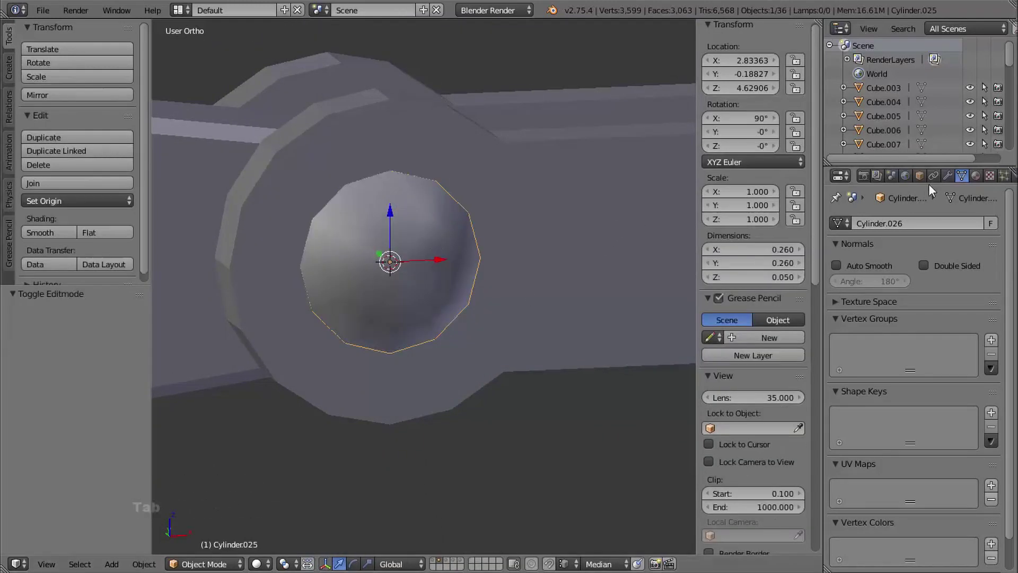
pyautogui.click(956, 182)
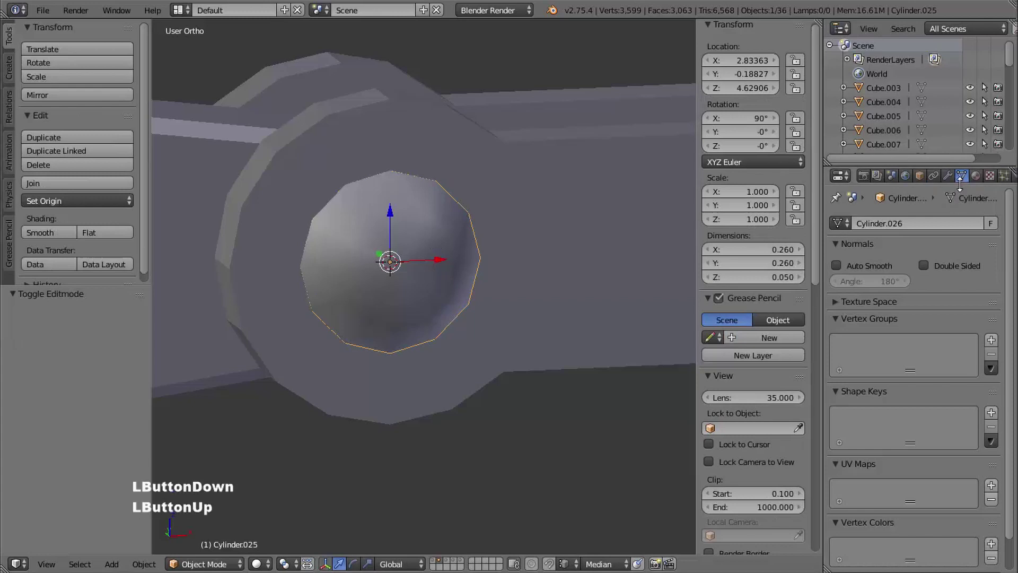
pyautogui.click(839, 266)
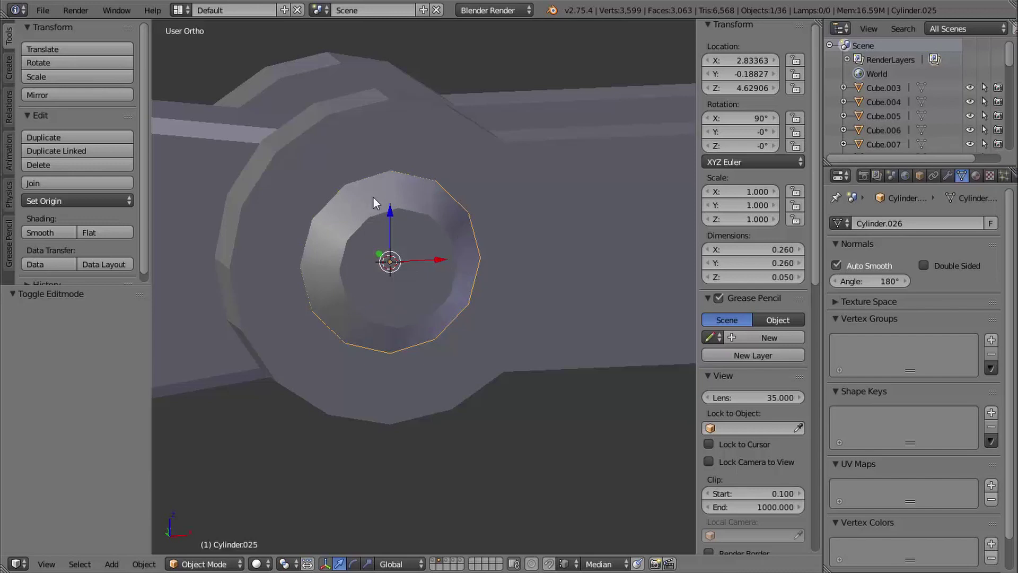
# Step: Select the duplicated pin cap at the link's other end and scale it to about 0.453, excluding the Y axis
pyautogui.keyDown('shift'); pyautogui.moveTo(407, 221); pyautogui.dragTo(435, 242, button='middle'); pyautogui.keyUp('shift')
pyautogui.keyDown('ctrl'); pyautogui.moveTo(435, 241); pyautogui.dragTo(371, 244, button='middle'); pyautogui.keyUp('ctrl')
pyautogui.moveTo(371, 244)
pyautogui.keyDown('shift'); pyautogui.mouseDown(button='middle')
pyautogui.moveTo(323, 244)
pyautogui.moveTo(371, 247)
pyautogui.mouseUp(button='middle'); pyautogui.keyUp('shift')
pyautogui.keyDown('ctrl'); pyautogui.moveTo(371, 247); pyautogui.dragTo(432, 240, button='middle'); pyautogui.keyUp('ctrl')
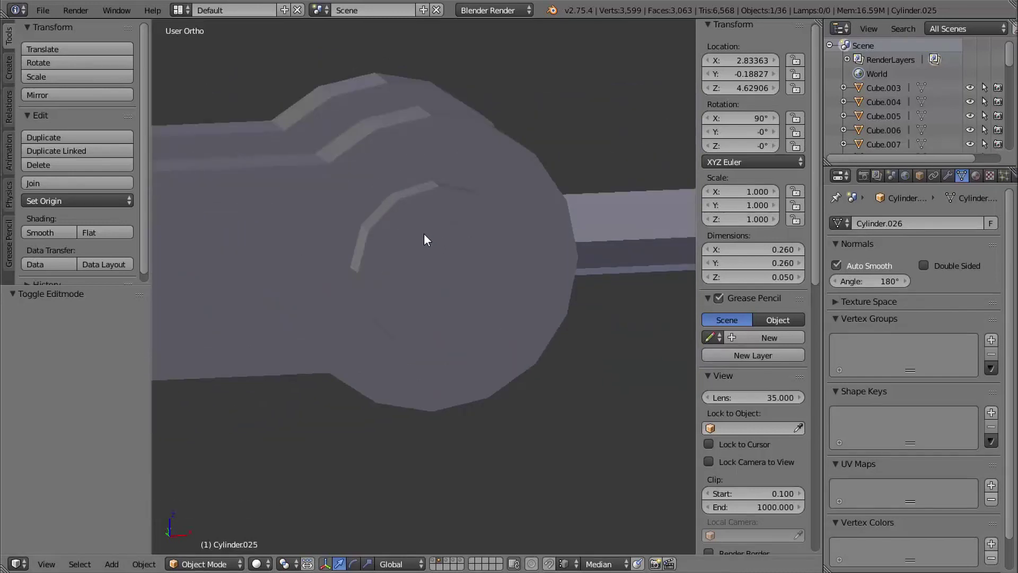
pyautogui.rightClick(424, 234)
pyautogui.moveTo(488, 218); pyautogui.dragTo(462, 221, button='middle')
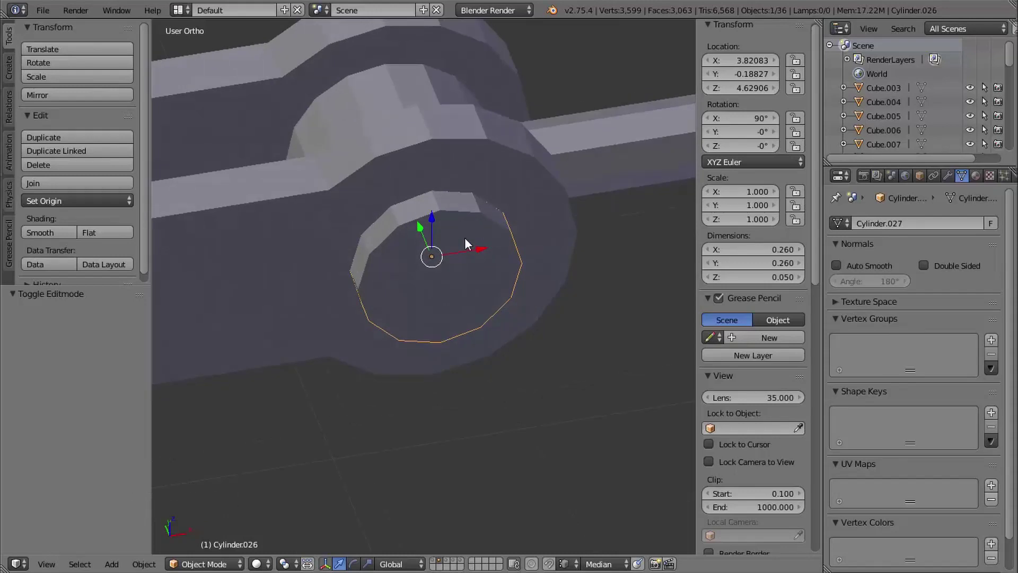
pyautogui.keyDown('shift'); pyautogui.moveTo(443, 268); pyautogui.dragTo(486, 272, button='middle'); pyautogui.keyUp('shift')
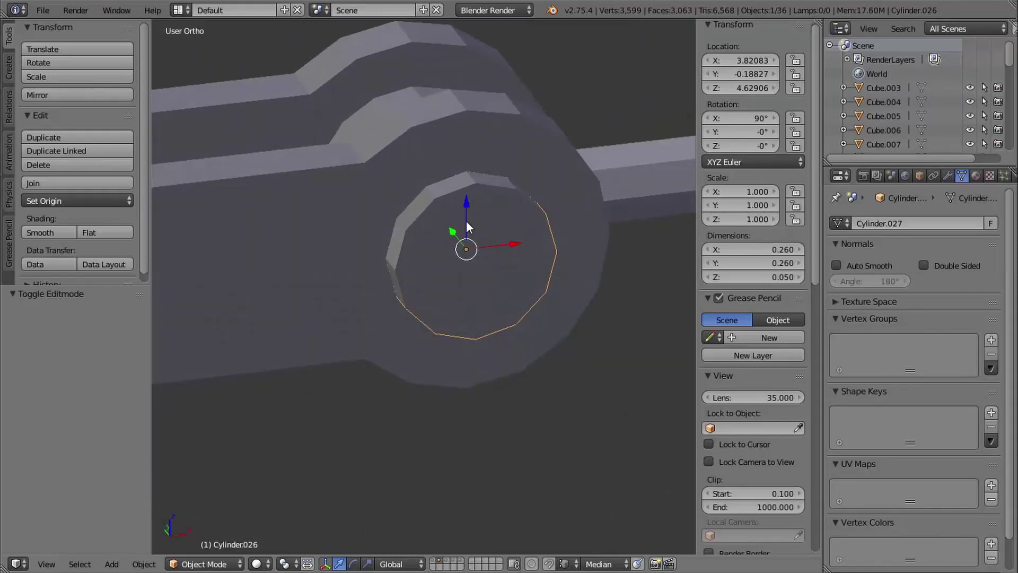
pyautogui.moveTo(468, 249); pyautogui.dragTo(449, 245, button='middle')
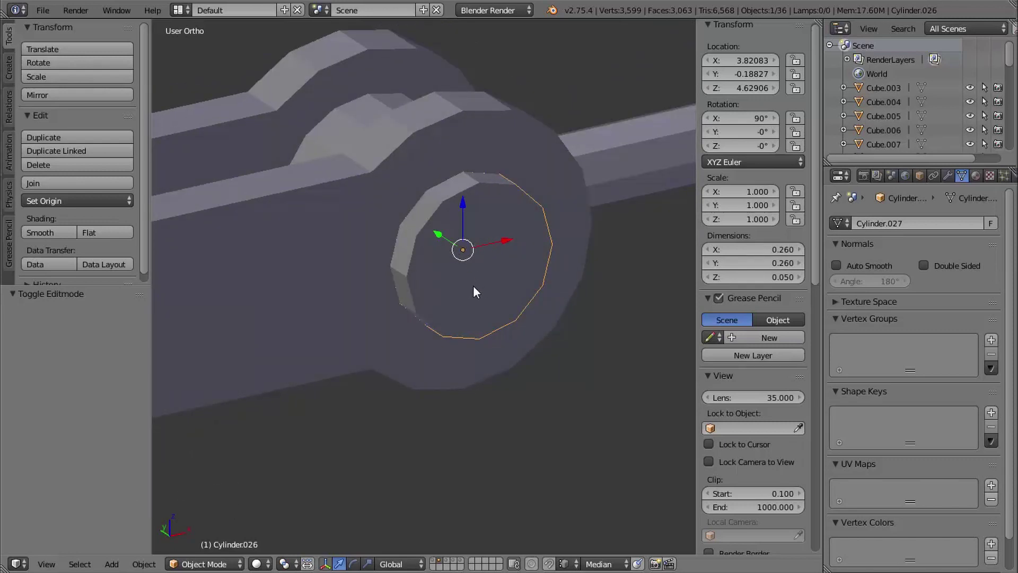
pyautogui.press('s')
pyautogui.press('shift')
pyautogui.hotkey('shift', 'y')
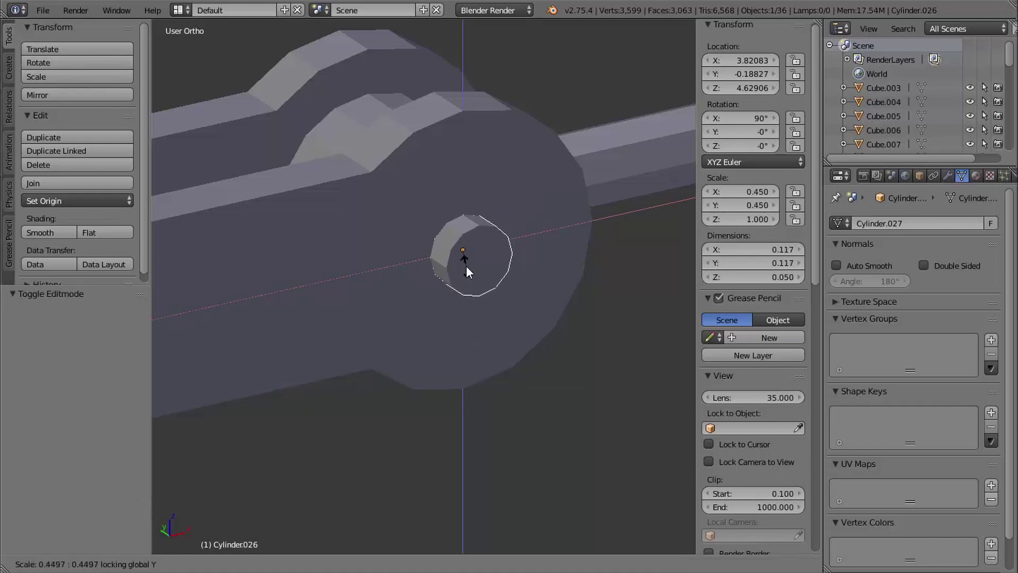
pyautogui.press('shift')
pyautogui.keyDown('shift'); pyautogui.click(465, 266); pyautogui.keyUp('shift')
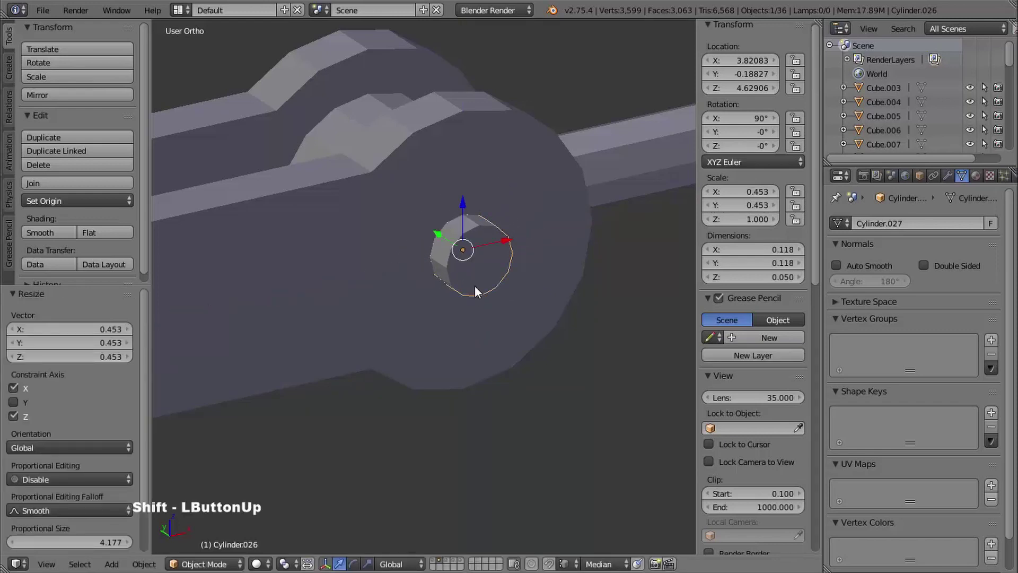
# Step: Apply smooth shading to the narrowed pin cap and mark its outer rim edge loop as sharp
pyautogui.moveTo(475, 286); pyautogui.dragTo(453, 219, button='middle')
pyautogui.click(47, 232)
pyautogui.press('Tab')
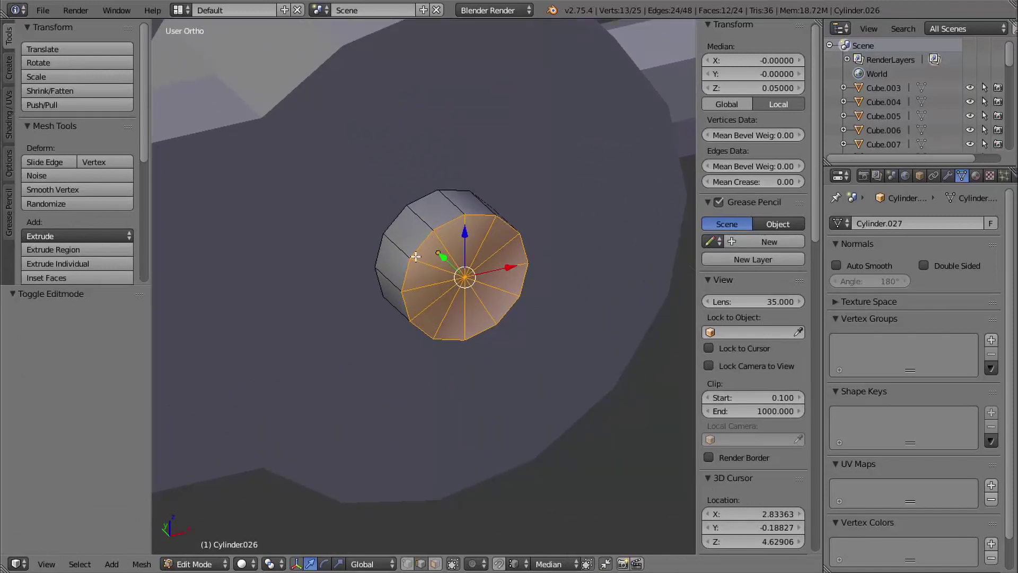
pyautogui.keyDown('alt'); pyautogui.rightClick(448, 222); pyautogui.keyUp('alt')
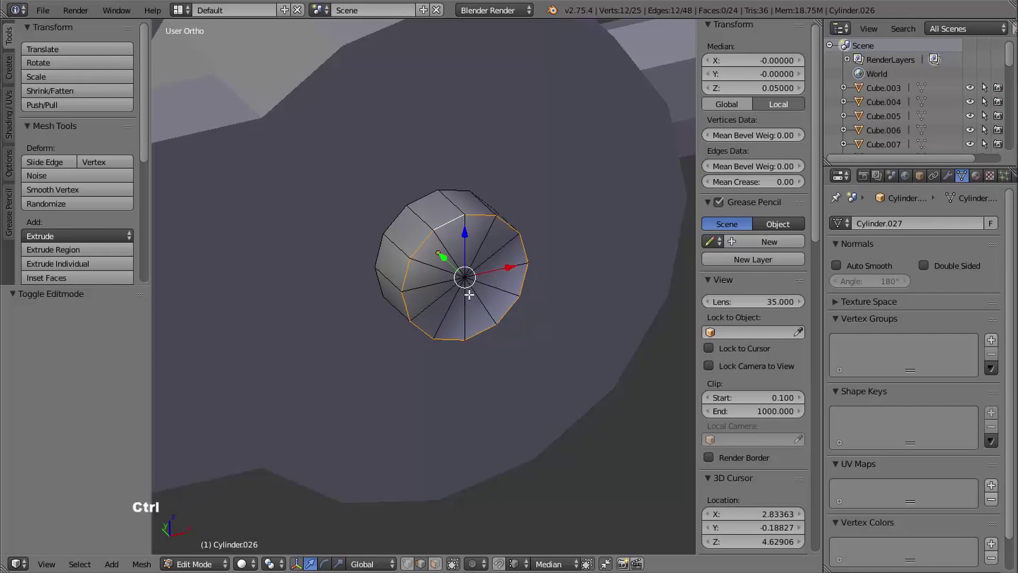
pyautogui.hotkey('ctrl', 'e')
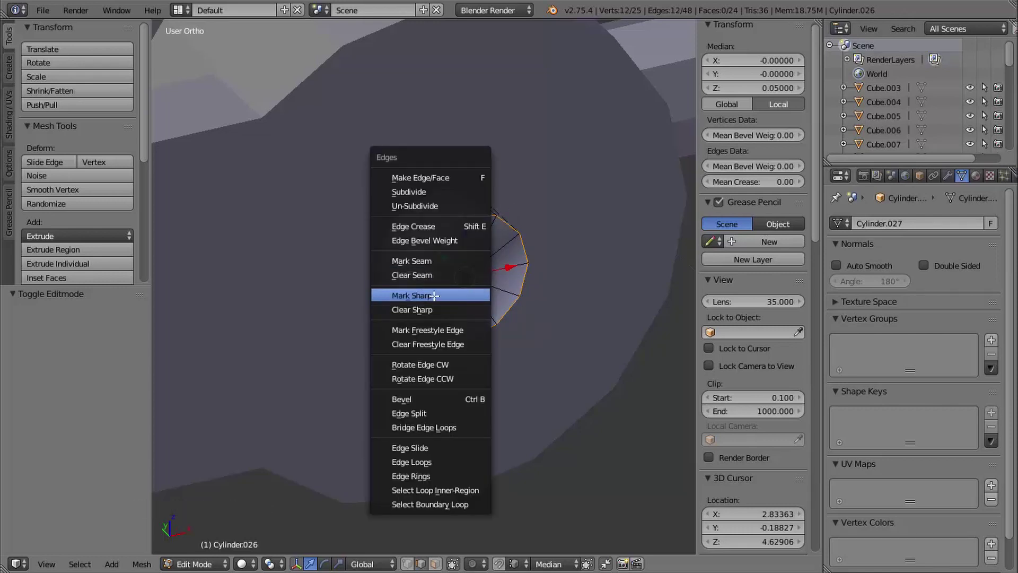
pyautogui.click(433, 296)
# Step: Return to Object Mode and enable Auto Smooth for the narrowed pin cap
pyautogui.press('Tab')
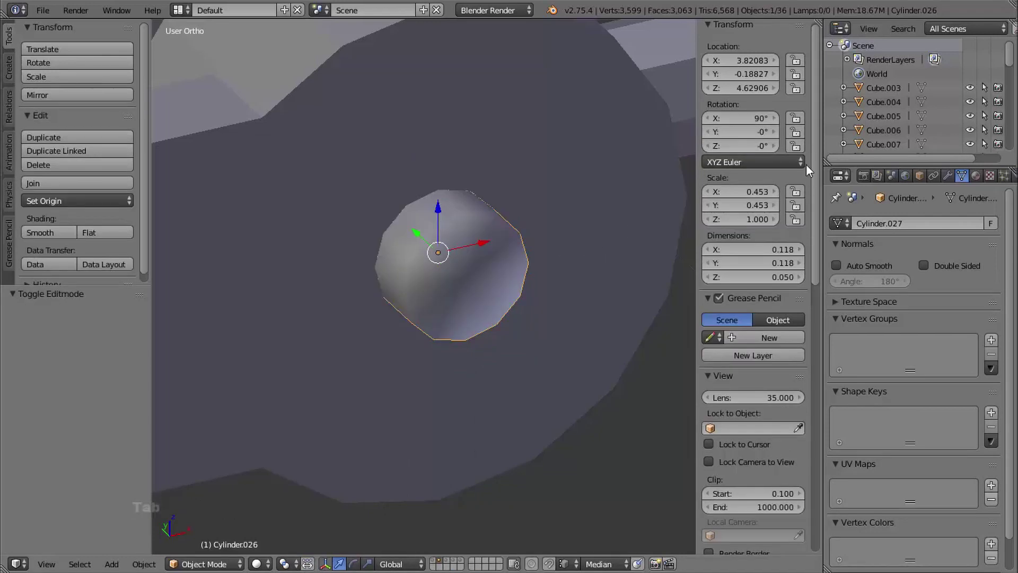
pyautogui.click(836, 265)
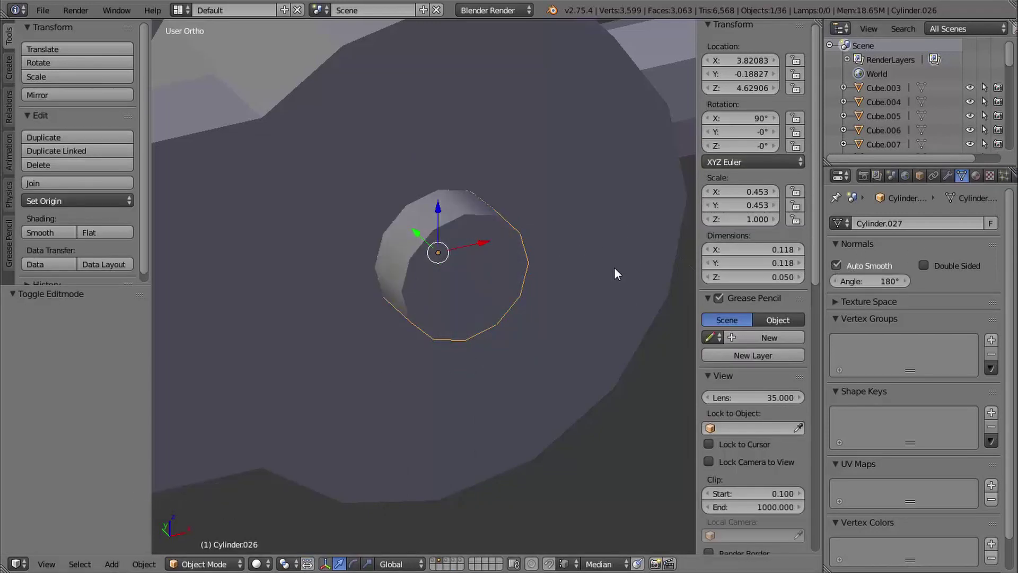
pyautogui.keyDown('ctrl'); pyautogui.moveTo(643, 193); pyautogui.dragTo(511, 283, button='middle'); pyautogui.keyUp('ctrl')
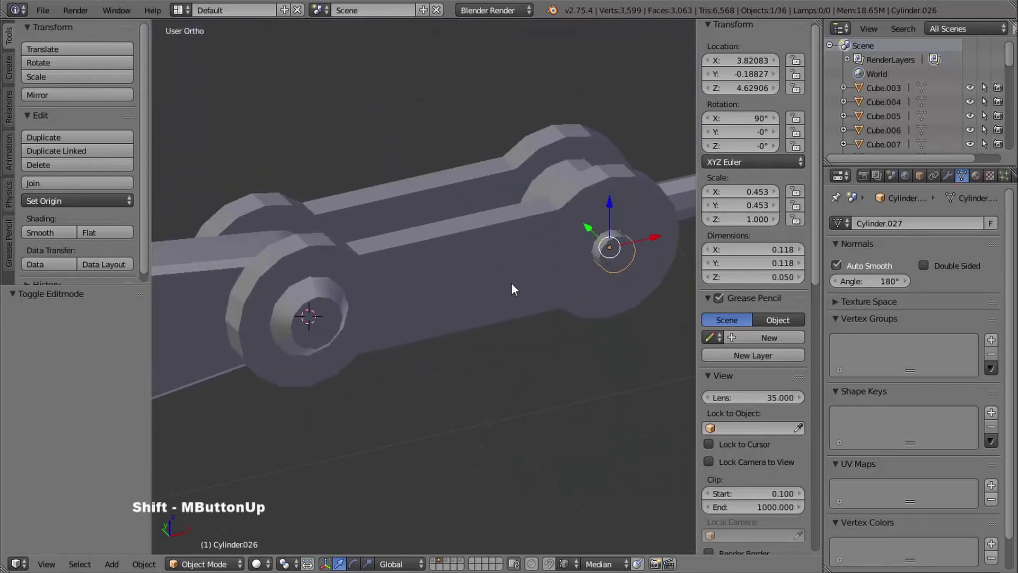
# Step: In the link's mesh, delete all linked faces of the side plate opposite the pin caps
pyautogui.rightClick(512, 289)
pyautogui.moveTo(507, 321); pyautogui.dragTo(370, 237, button='middle')
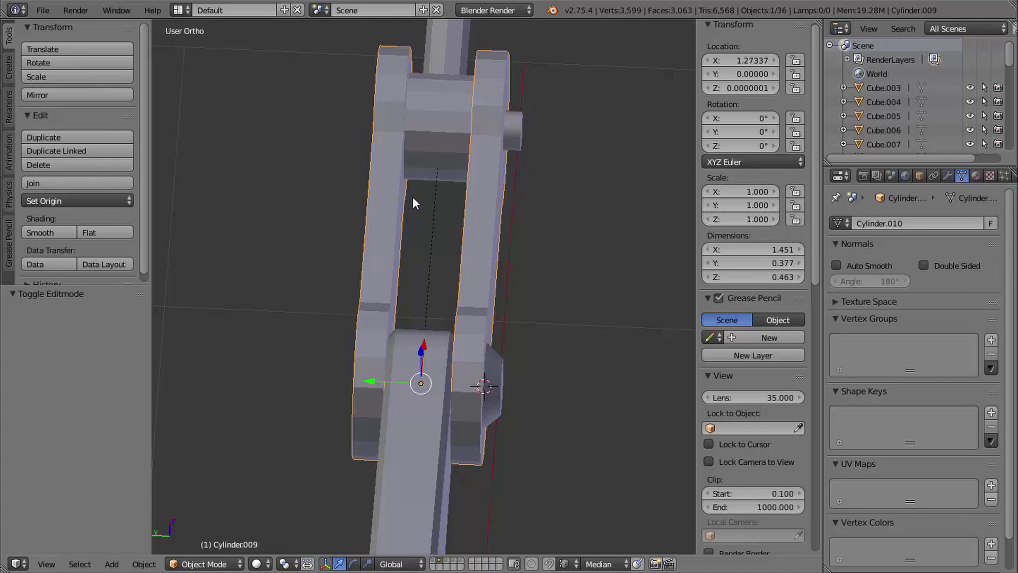
pyautogui.press('Tab')
pyautogui.moveTo(416, 216); pyautogui.dragTo(415, 222, button='middle')
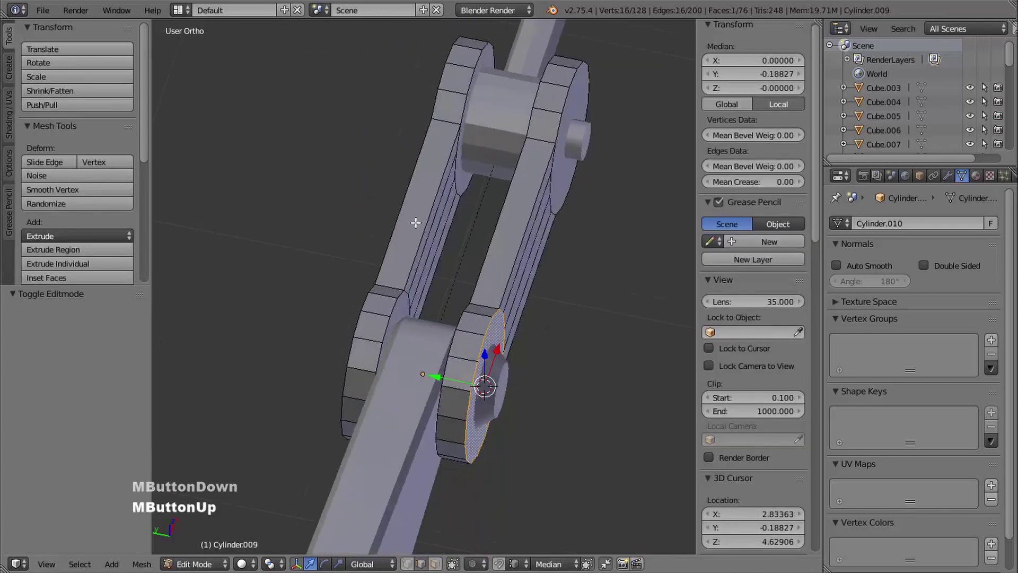
pyautogui.press('a')
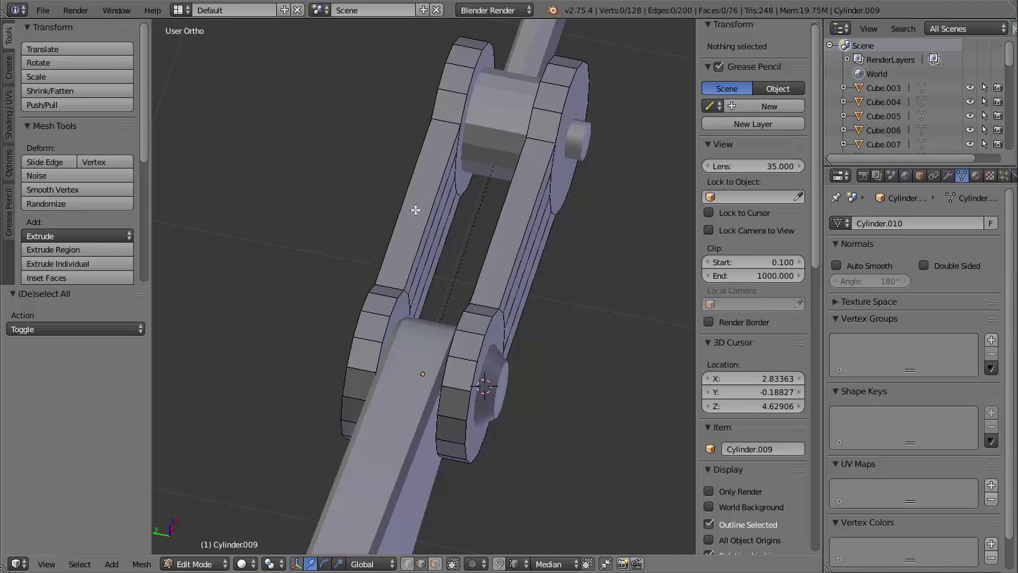
pyautogui.press('l')
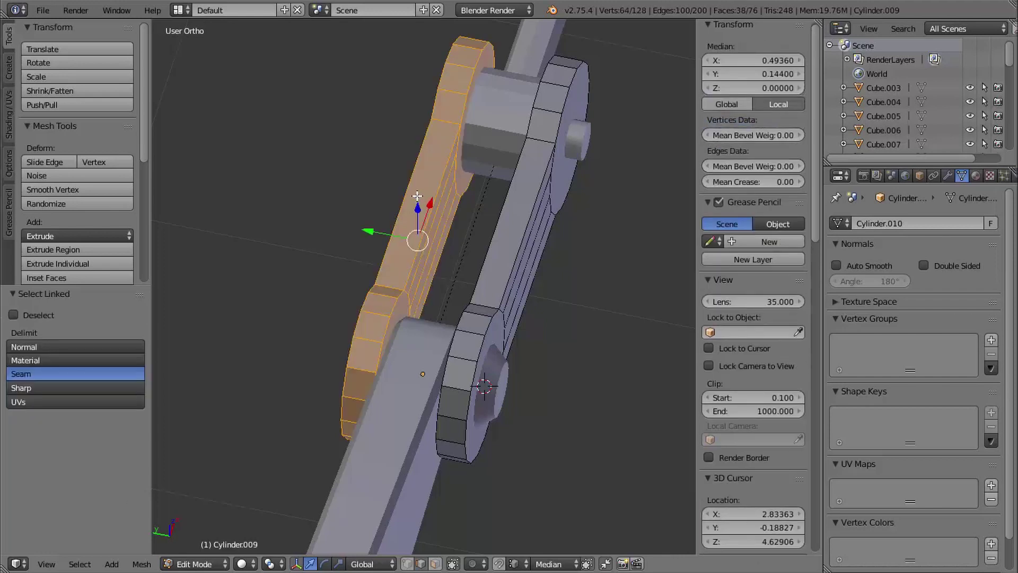
pyautogui.press('x')
pyautogui.click(407, 197)
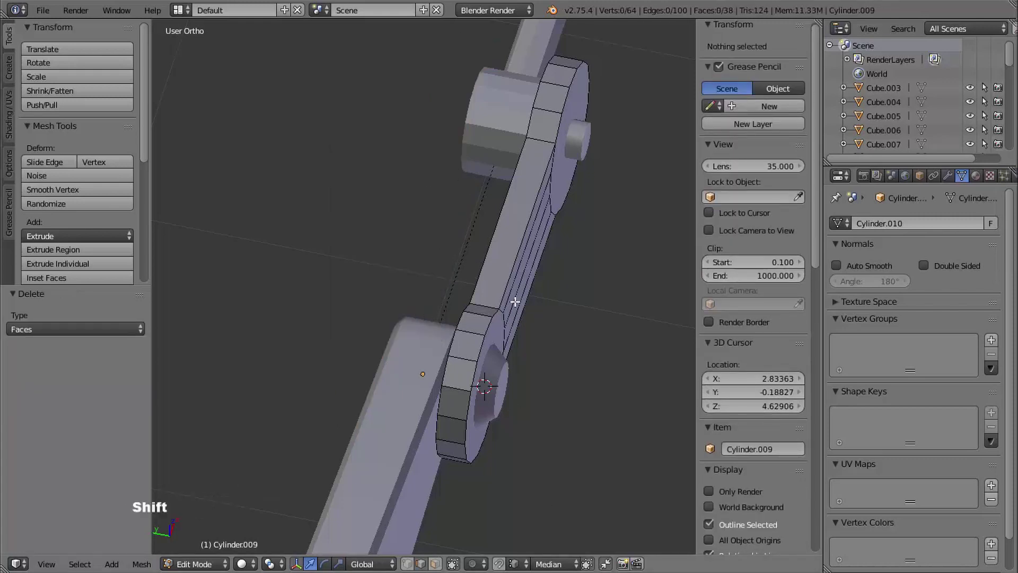
# Step: Isolate the remaining link plate in local view and enter its Edit Mode
pyautogui.keyDown('shift'); pyautogui.moveTo(515, 303); pyautogui.dragTo(444, 273, button='middle'); pyautogui.keyUp('shift')
pyautogui.press('Tab')
pyautogui.moveTo(495, 305); pyautogui.dragTo(404, 270, button='middle')
pyautogui.press('KP_Divide')
pyautogui.press('Tab')
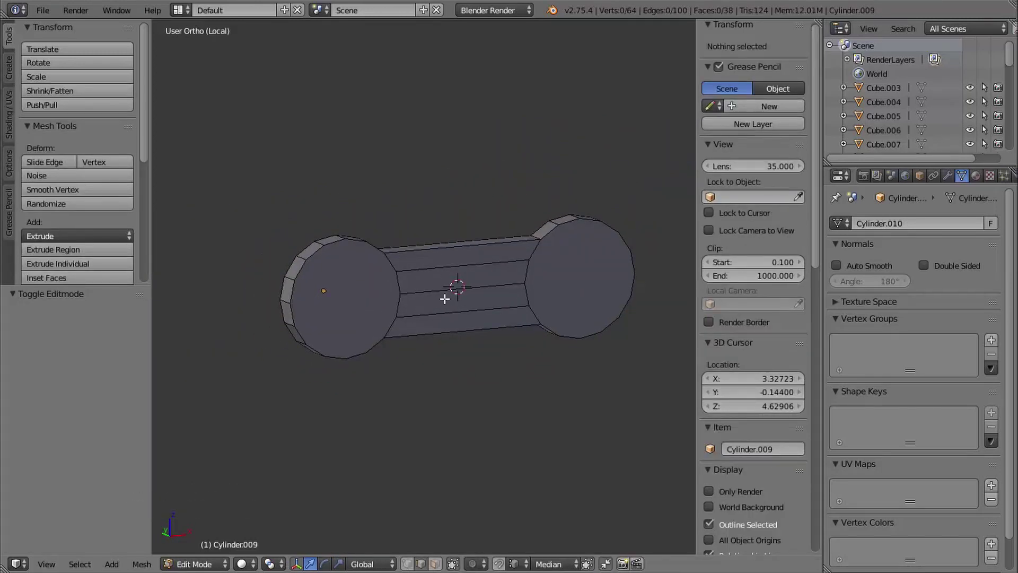
# Step: Dissolve the three lengthwise inner edges on both the front and back faces of the link plate's middle section
pyautogui.keyDown('shift'); pyautogui.moveTo(455, 345); pyautogui.dragTo(457, 343, button='middle'); pyautogui.keyUp('shift')
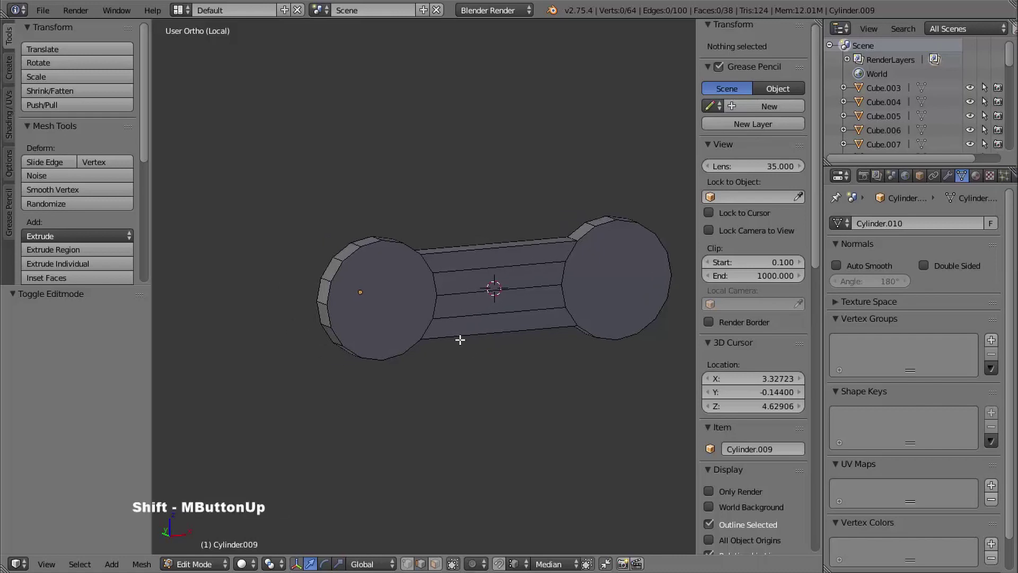
pyautogui.rightClick(467, 272)
pyautogui.keyDown('shift'); pyautogui.rightClick(464, 289); pyautogui.keyUp('shift')
pyautogui.keyDown('shift'); pyautogui.rightClick(462, 314); pyautogui.keyUp('shift')
pyautogui.moveTo(462, 314); pyautogui.dragTo(587, 305, button='middle')
pyautogui.keyDown('shift'); pyautogui.rightClick(546, 288); pyautogui.keyUp('shift')
pyautogui.keyDown('shift'); pyautogui.rightClick(539, 318); pyautogui.keyUp('shift')
pyautogui.keyDown('shift'); pyautogui.rightClick(546, 326); pyautogui.keyUp('shift')
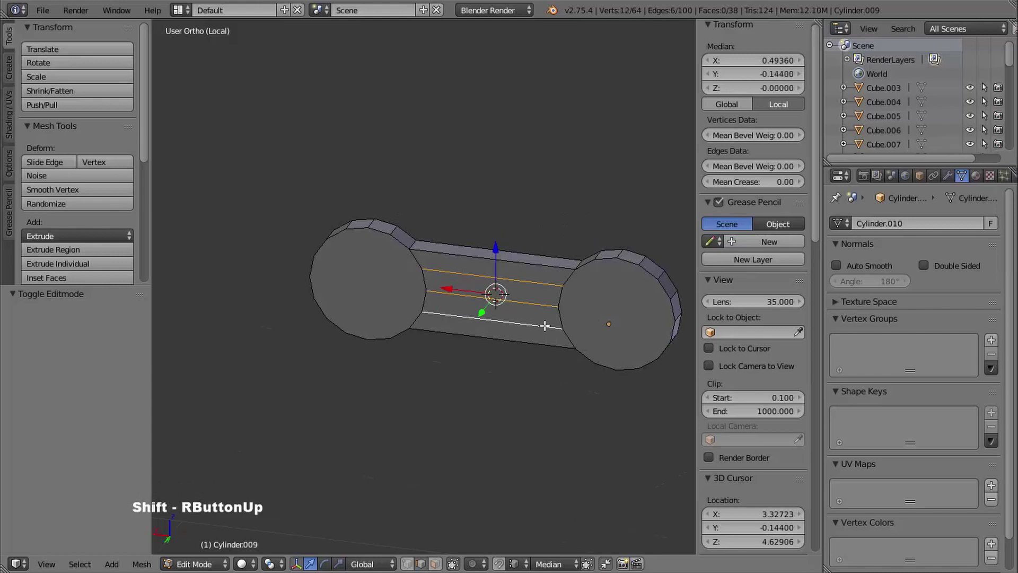
pyautogui.press('x')
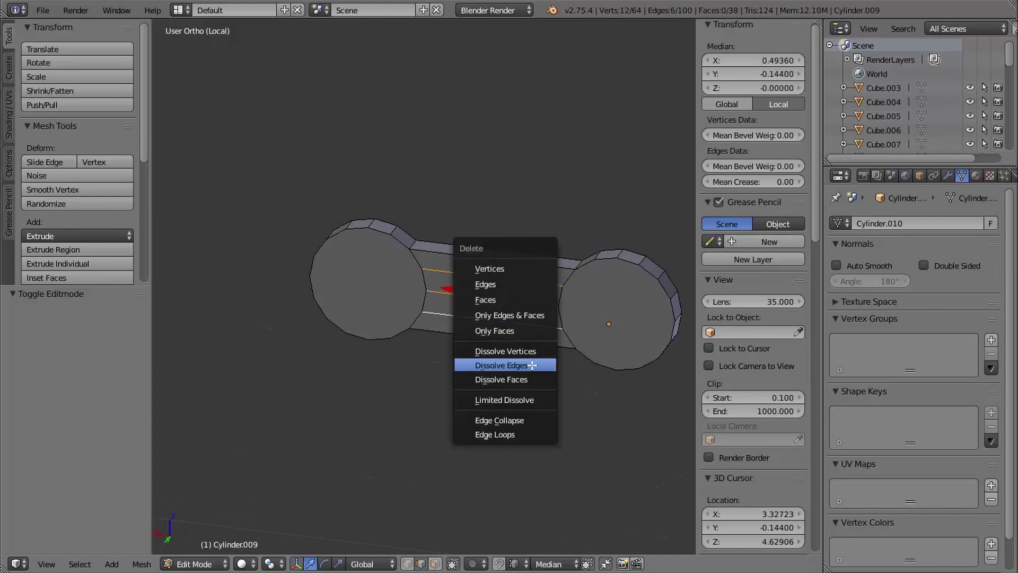
pyautogui.click(530, 365)
# Step: In vertex select mode, connect the first opposite pair of rim vertices beyond the bar on the link's round end face
pyautogui.keyDown('shift'); pyautogui.moveTo(546, 357); pyautogui.dragTo(461, 366, button='middle'); pyautogui.keyUp('shift')
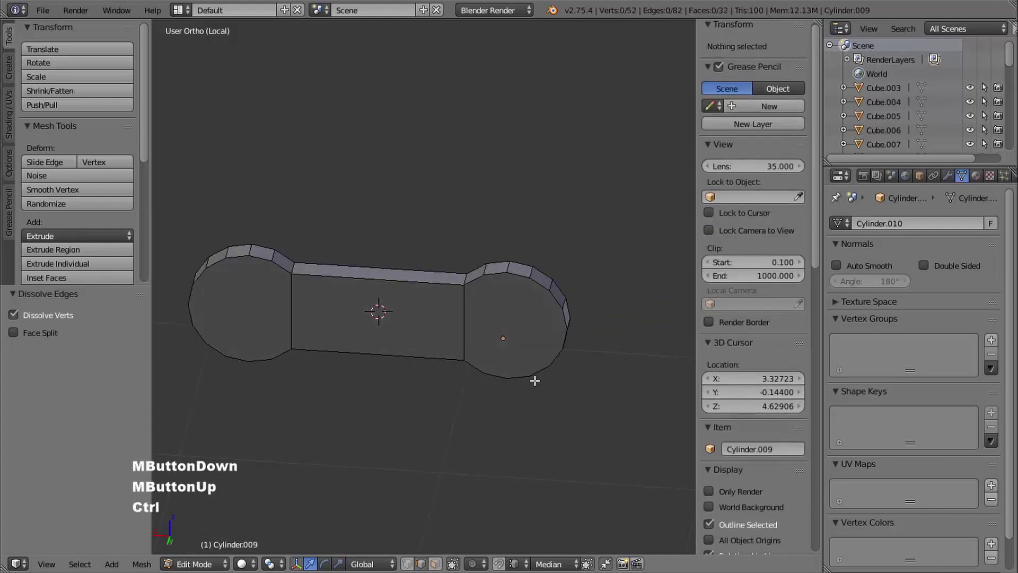
pyautogui.keyDown('ctrl'); pyautogui.moveTo(536, 380); pyautogui.dragTo(516, 286, button='middle'); pyautogui.keyUp('ctrl')
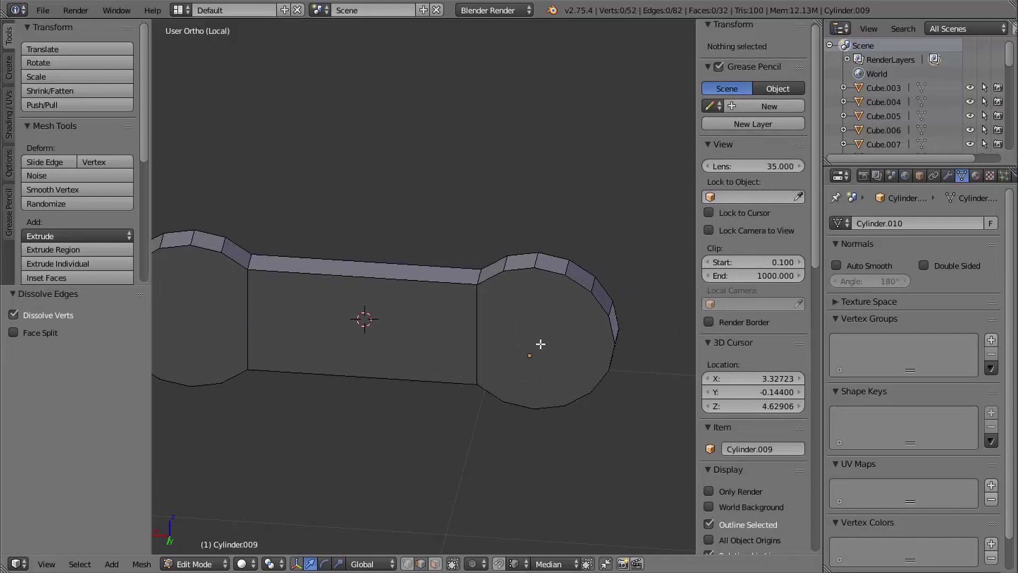
pyautogui.hotkey('ctrl', 'Tab')
pyautogui.click(512, 313)
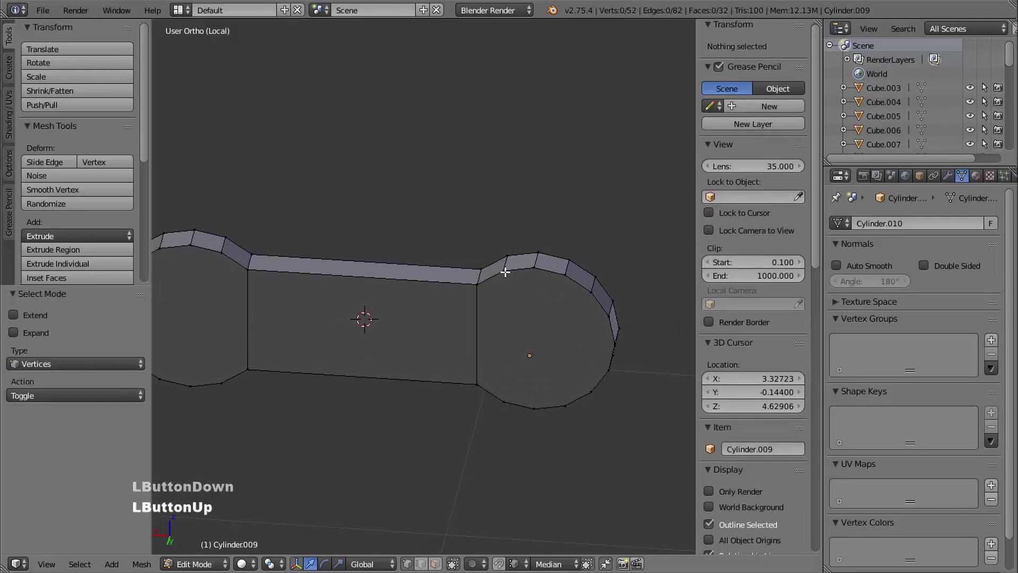
pyautogui.rightClick(514, 293)
pyautogui.keyDown('shift'); pyautogui.rightClick(503, 399); pyautogui.keyUp('shift')
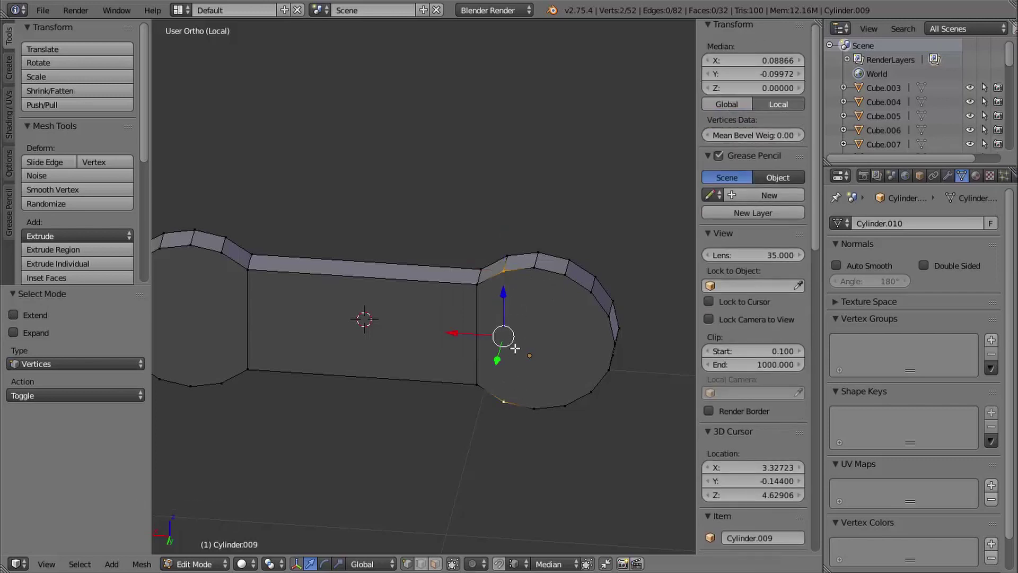
pyautogui.press('j')
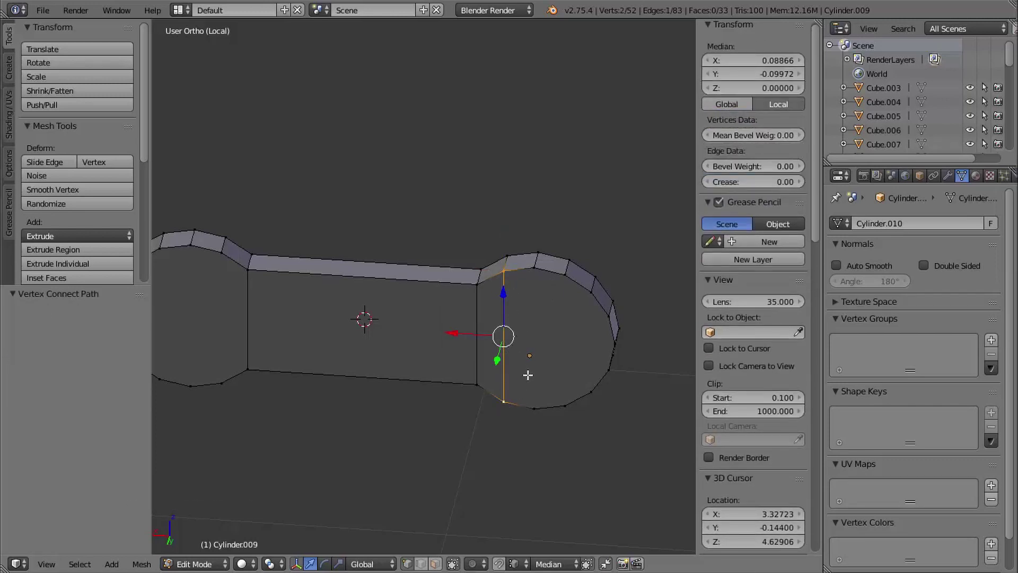
# Step: Connect the remaining opposite rim vertex pairs across the link's first round end face
pyautogui.rightClick(535, 268)
pyautogui.keyDown('shift'); pyautogui.rightClick(537, 404); pyautogui.keyUp('shift')
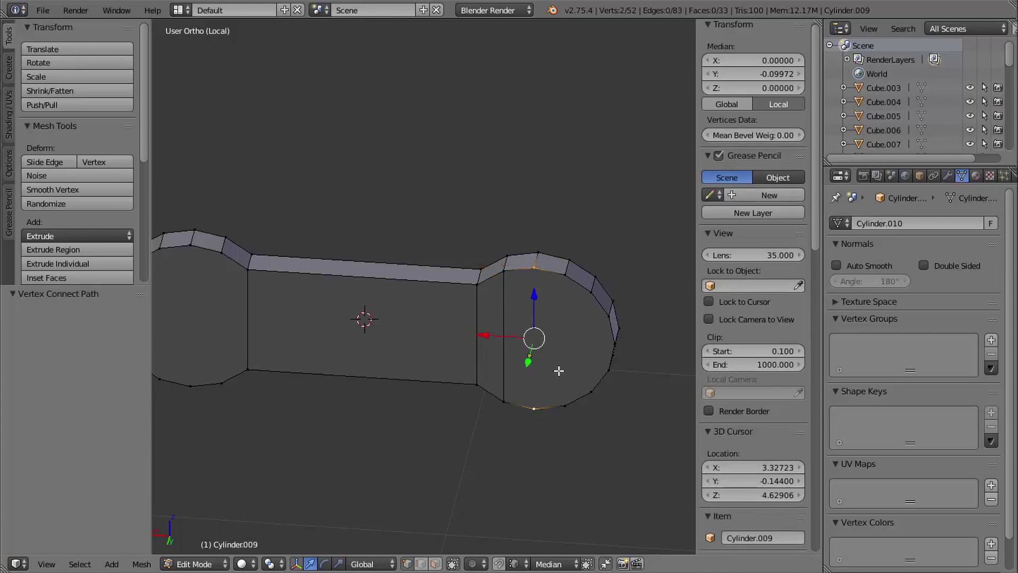
pyautogui.press('j')
pyautogui.rightClick(563, 271)
pyautogui.keyDown('shift'); pyautogui.rightClick(565, 404); pyautogui.keyUp('shift')
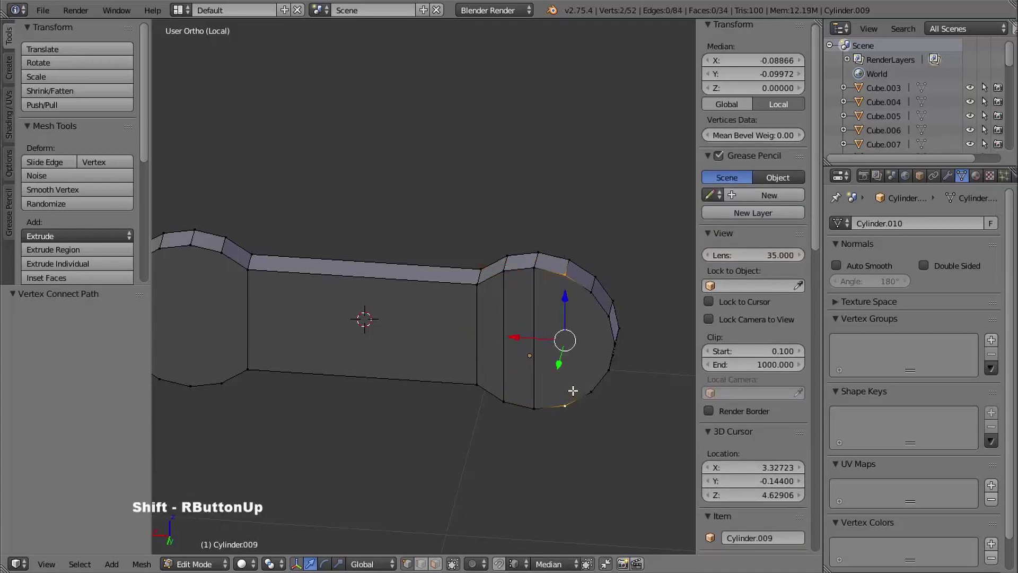
pyautogui.press('j')
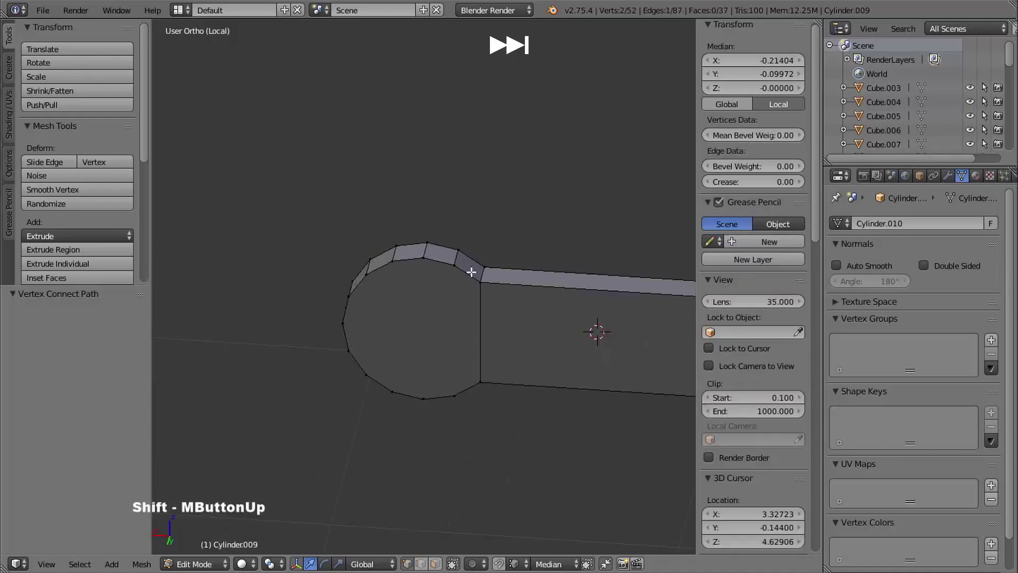
# Step: Connect the opposite rim vertices across the other round end of this face and the first round end on the plate's reverse side
pyautogui.rightClick(365, 376)
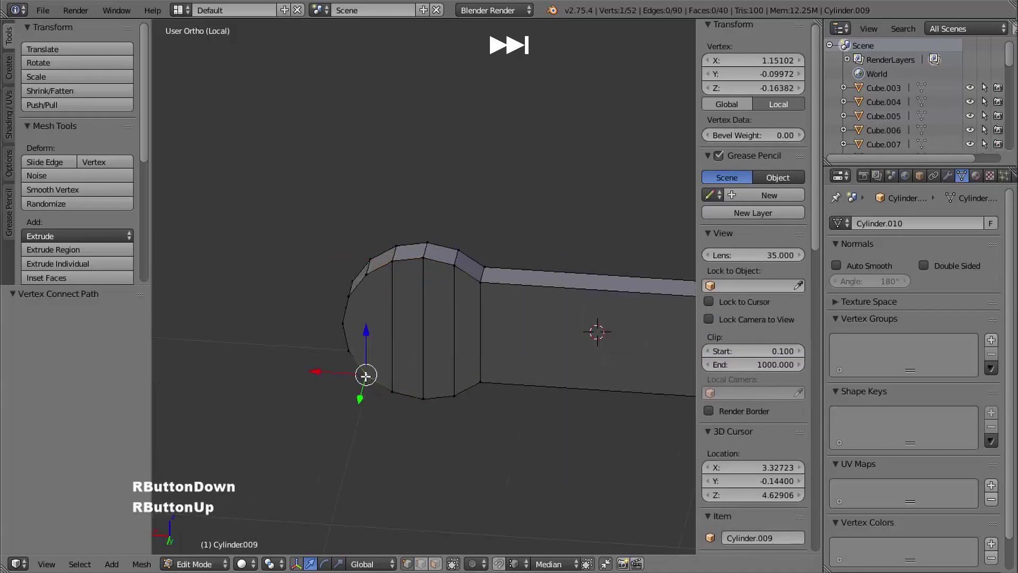
pyautogui.moveTo(366, 375); pyautogui.dragTo(336, 364, button='middle')
pyautogui.rightClick(268, 256)
pyautogui.keyDown('shift'); pyautogui.rightClick(275, 400); pyautogui.keyUp('shift')
pyautogui.press('j')
# Step: Connect the opposite rim vertex pairs across the remaining round end face on the plate's reverse side
pyautogui.moveTo(275, 400); pyautogui.dragTo(393, 387, button='middle')
pyautogui.rightClick(389, 255)
pyautogui.keyDown('shift'); pyautogui.rightClick(390, 394); pyautogui.keyUp('shift')
pyautogui.rightClick(303, 370)
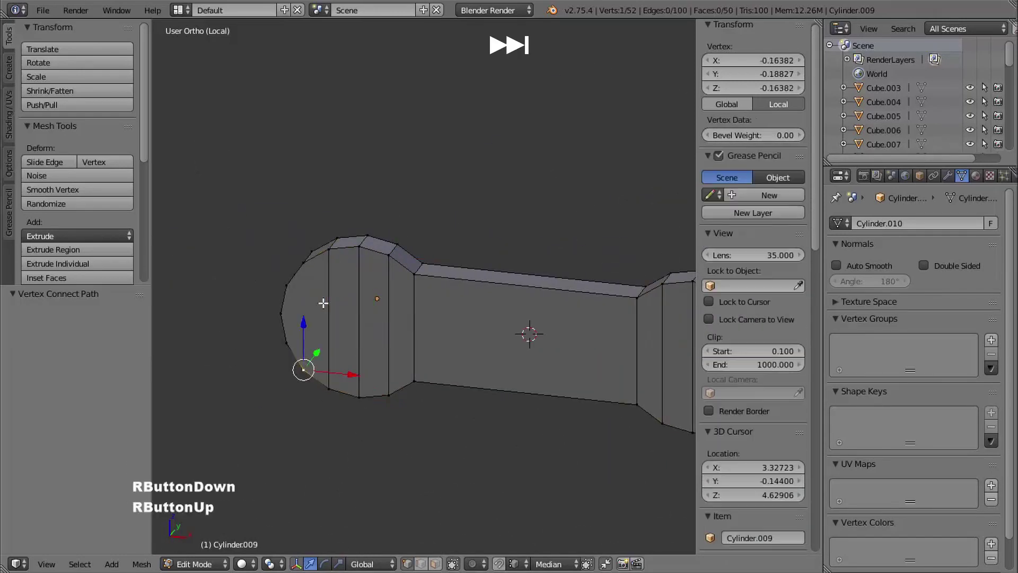
pyautogui.keyDown('shift'); pyautogui.rightClick(304, 262); pyautogui.keyUp('shift')
pyautogui.press('j')
pyautogui.keyDown('shift'); pyautogui.moveTo(303, 262); pyautogui.dragTo(297, 249, button='middle'); pyautogui.keyUp('shift')
pyautogui.keyDown('ctrl'); pyautogui.moveTo(321, 281); pyautogui.dragTo(320, 262, button='middle'); pyautogui.keyUp('ctrl')
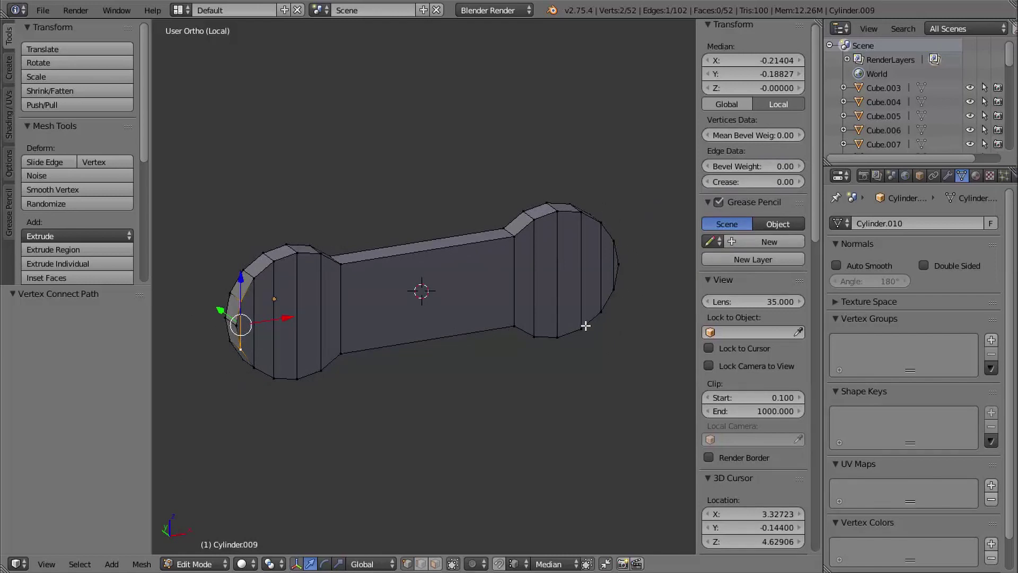
# Step: In edge select mode, bevel the full outline edges of both plate faces with one segment and an offset of about 0.012
pyautogui.hotkey('ctrl', 'Tab')
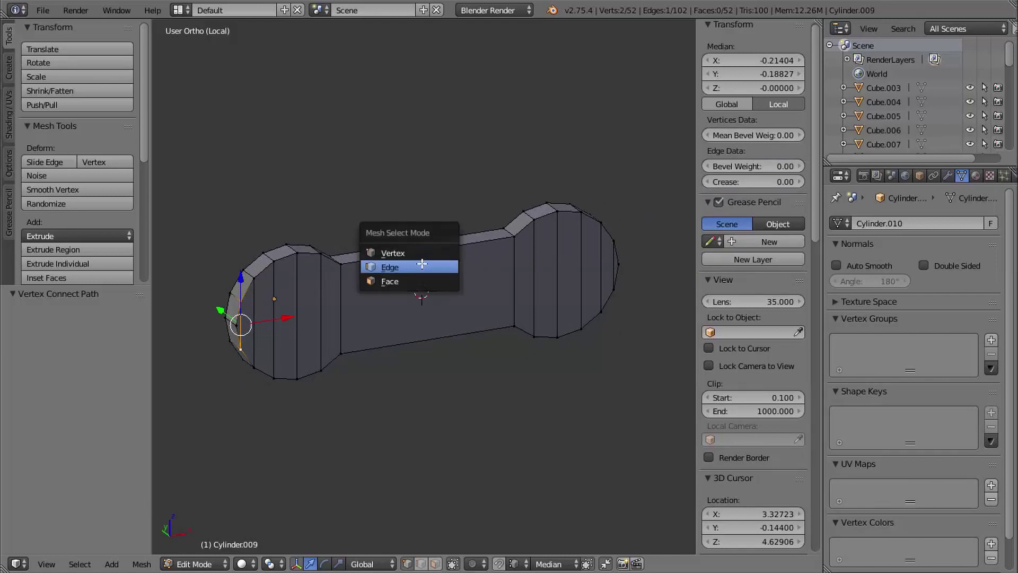
pyautogui.click(436, 266)
pyautogui.keyDown('alt'); pyautogui.rightClick(433, 250); pyautogui.keyUp('alt')
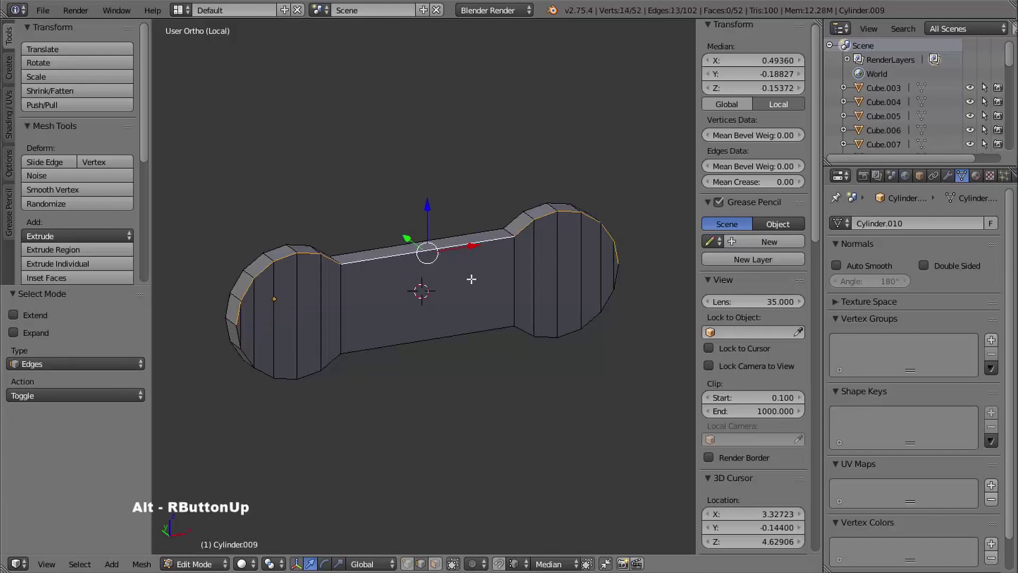
pyautogui.keyDown('alt'); pyautogui.keyDown('shift'); pyautogui.rightClick(462, 334); pyautogui.keyUp('shift'); pyautogui.keyUp('alt')
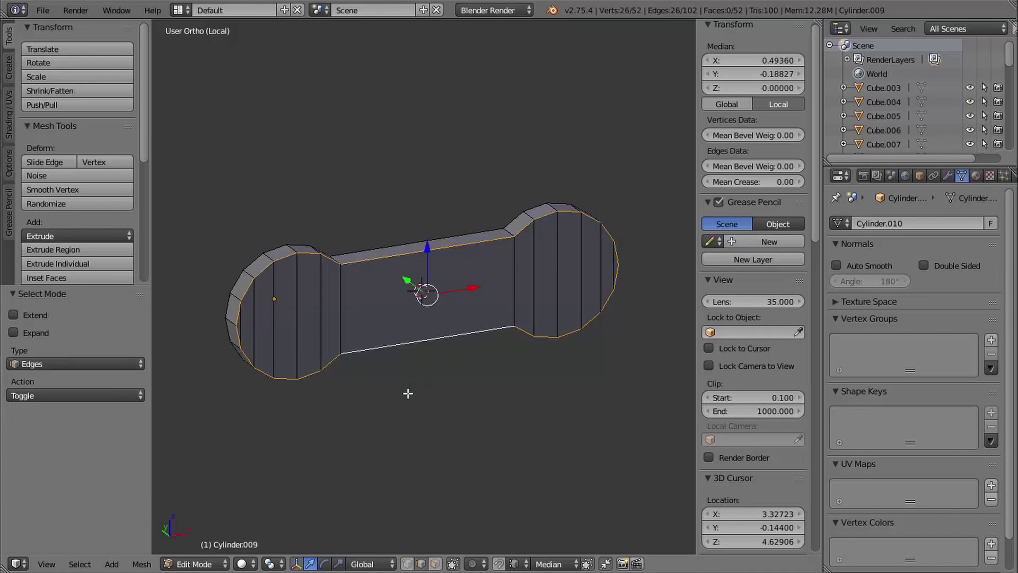
pyautogui.keyDown('shift'); pyautogui.moveTo(409, 393); pyautogui.dragTo(477, 345, button='middle'); pyautogui.keyUp('shift')
pyautogui.keyDown('alt'); pyautogui.keyDown('shift'); pyautogui.rightClick(470, 339); pyautogui.keyUp('shift'); pyautogui.keyUp('alt')
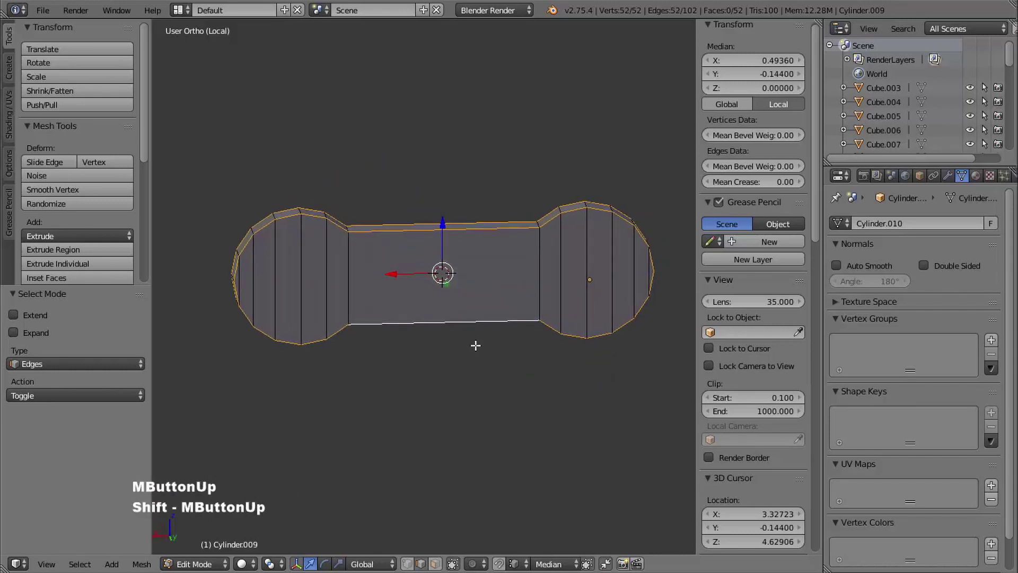
pyautogui.hotkey('ctrl', 'b')
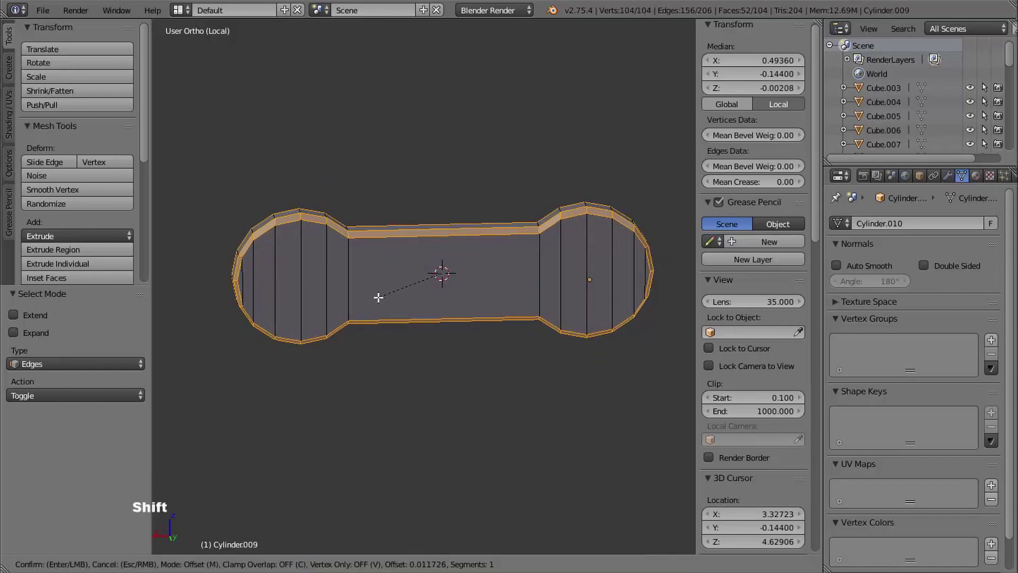
pyautogui.click(379, 300)
# Step: Turn off Loop Slide for the outline bevel, checking the corners at the round end from the front
pyautogui.moveTo(377, 318)
pyautogui.mouseDown(button='middle')
pyautogui.moveTo(377, 335)
pyautogui.moveTo(382, 320)
pyautogui.mouseUp(button='middle')
pyautogui.press('KP_1')
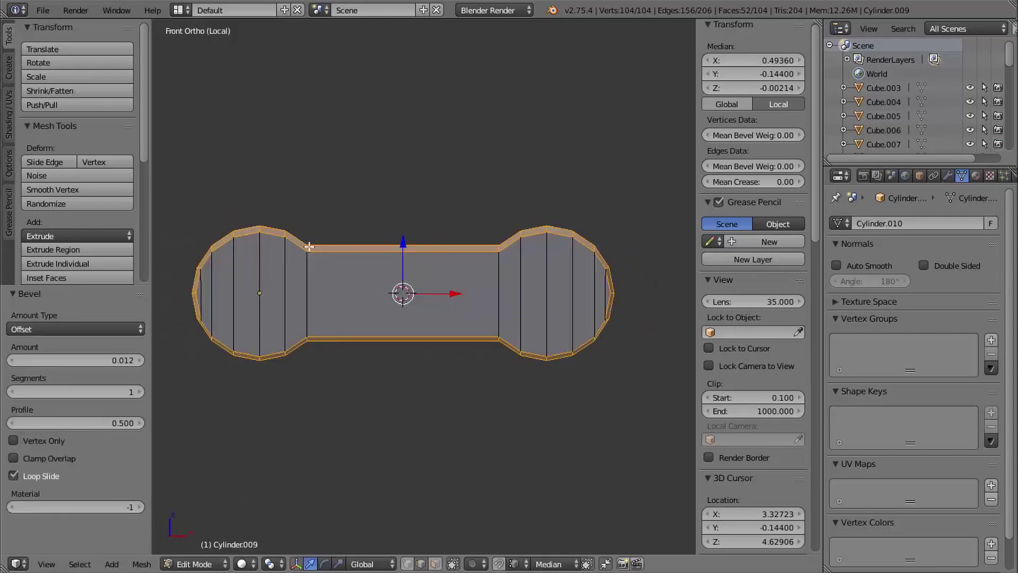
pyautogui.keyDown('shift'); pyautogui.moveTo(309, 246); pyautogui.dragTo(475, 271, button='middle'); pyautogui.keyUp('shift')
pyautogui.keyDown('ctrl'); pyautogui.moveTo(474, 272); pyautogui.dragTo(416, 238, button='middle'); pyautogui.keyUp('ctrl')
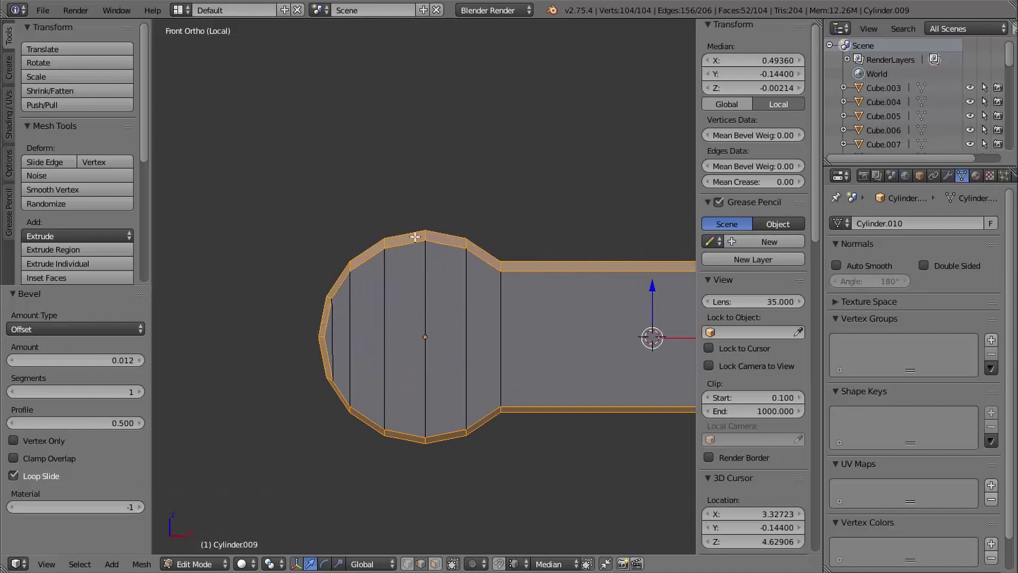
pyautogui.click(14, 476)
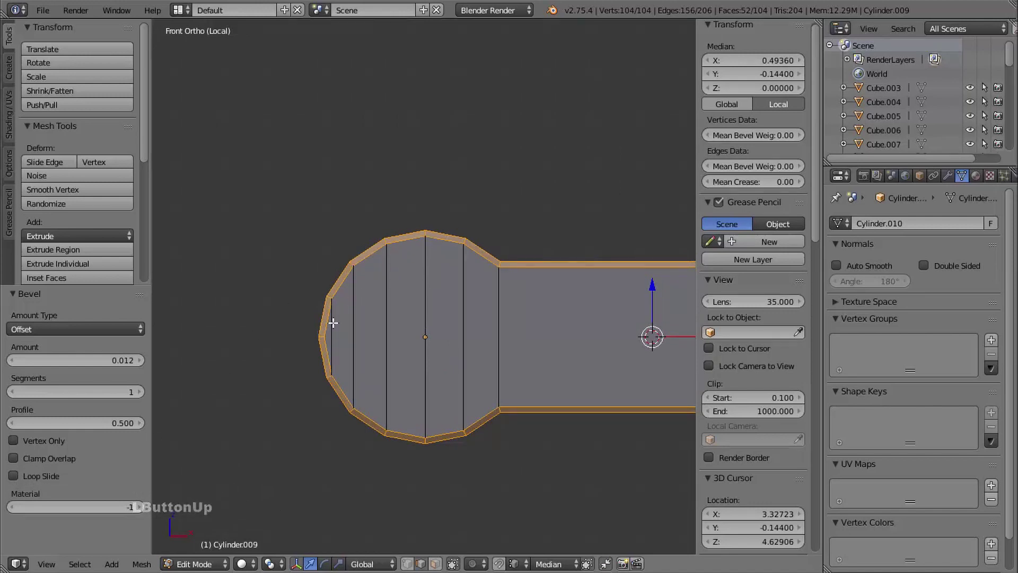
# Step: Mark all outline edge loops bordering the bevels on both sides of the plate as sharp
pyautogui.keyDown('shift'); pyautogui.moveTo(388, 281); pyautogui.dragTo(329, 286, button='middle'); pyautogui.keyUp('shift')
pyautogui.keyDown('ctrl'); pyautogui.moveTo(329, 286); pyautogui.dragTo(393, 297, button='middle'); pyautogui.keyUp('ctrl')
pyautogui.moveTo(392, 297); pyautogui.dragTo(419, 297, button='middle')
pyautogui.keyDown('ctrl'); pyautogui.moveTo(418, 297); pyautogui.dragTo(382, 258, button='middle'); pyautogui.keyUp('ctrl')
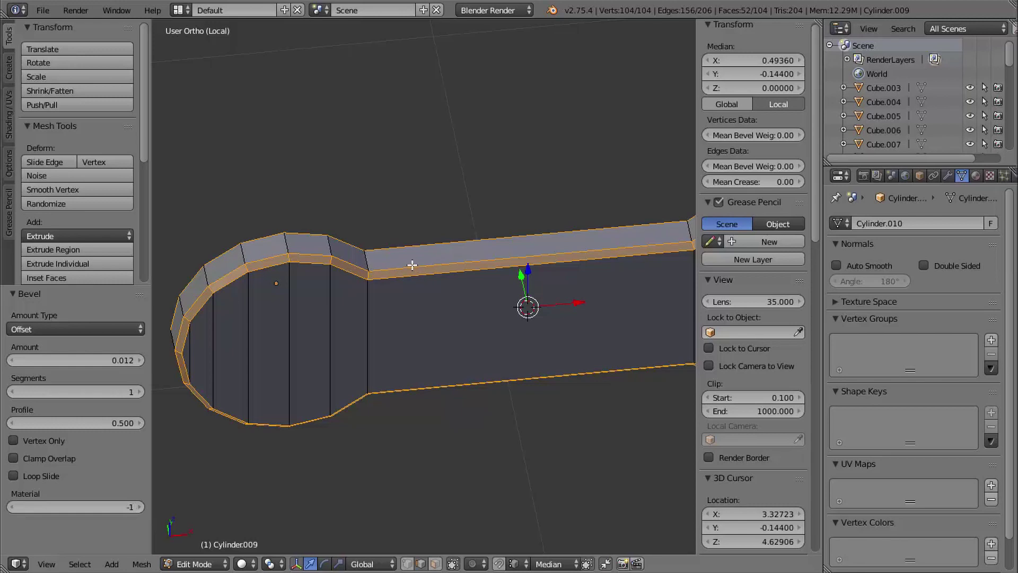
pyautogui.press('alt')
pyautogui.keyDown('alt'); pyautogui.rightClick(406, 267); pyautogui.keyUp('alt')
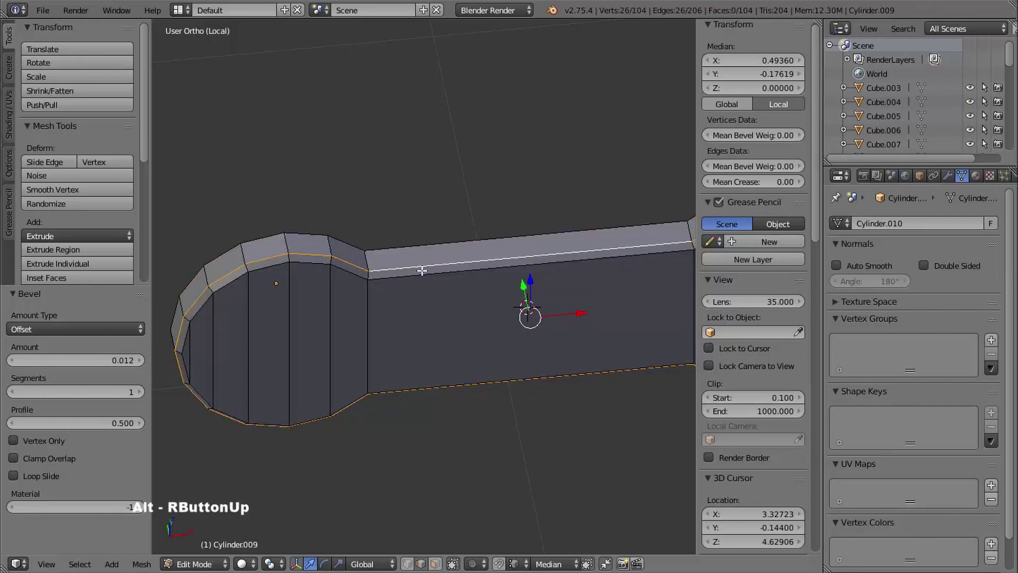
pyautogui.keyDown('alt'); pyautogui.keyDown('shift'); pyautogui.rightClick(405, 363); pyautogui.keyUp('shift'); pyautogui.keyUp('alt')
pyautogui.moveTo(404, 364); pyautogui.dragTo(430, 321, button='middle')
pyautogui.keyDown('alt'); pyautogui.keyDown('shift'); pyautogui.rightClick(419, 395); pyautogui.keyUp('shift'); pyautogui.keyUp('alt')
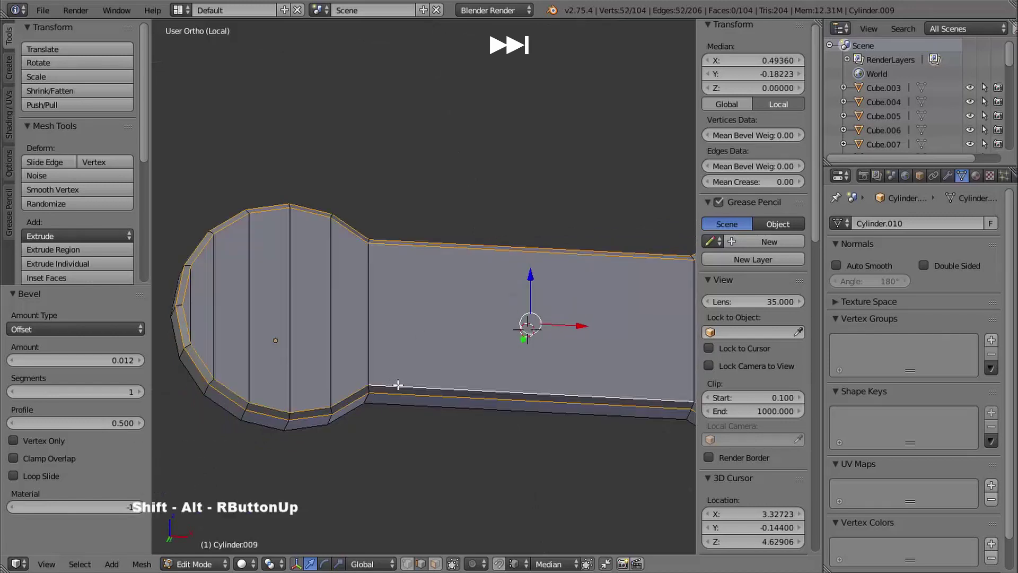
pyautogui.moveTo(419, 395)
pyautogui.mouseDown(button='middle')
pyautogui.moveTo(486, 386)
pyautogui.moveTo(405, 411)
pyautogui.moveTo(447, 453)
pyautogui.moveTo(416, 403)
pyautogui.mouseUp(button='middle')
pyautogui.keyDown('alt'); pyautogui.keyDown('shift'); pyautogui.rightClick(487, 386); pyautogui.keyUp('shift'); pyautogui.keyUp('alt')
pyautogui.keyDown('alt'); pyautogui.keyDown('shift'); pyautogui.rightClick(405, 412); pyautogui.keyUp('shift'); pyautogui.keyUp('alt')
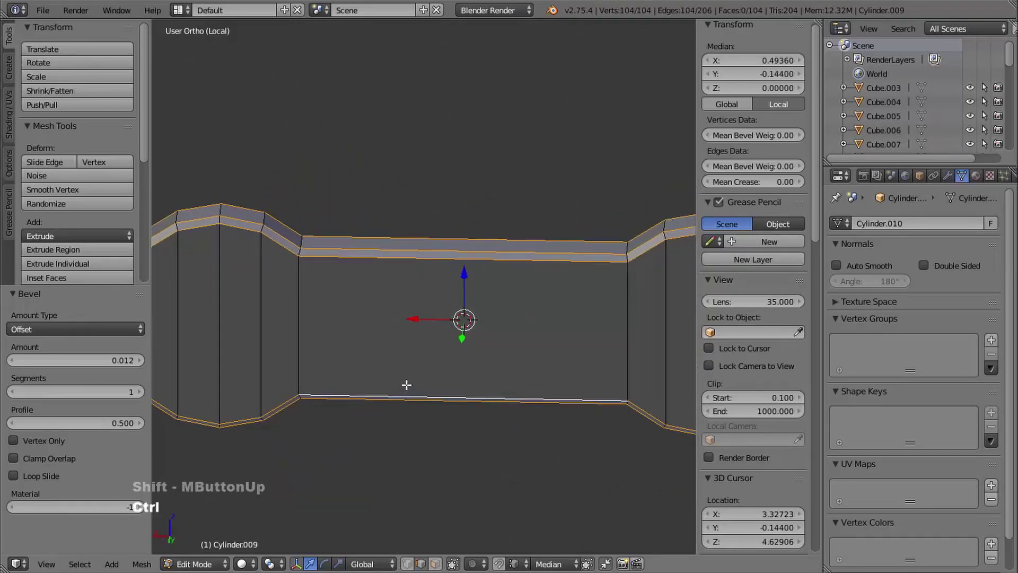
pyautogui.hotkey('ctrl', 'e')
pyautogui.click(366, 348)
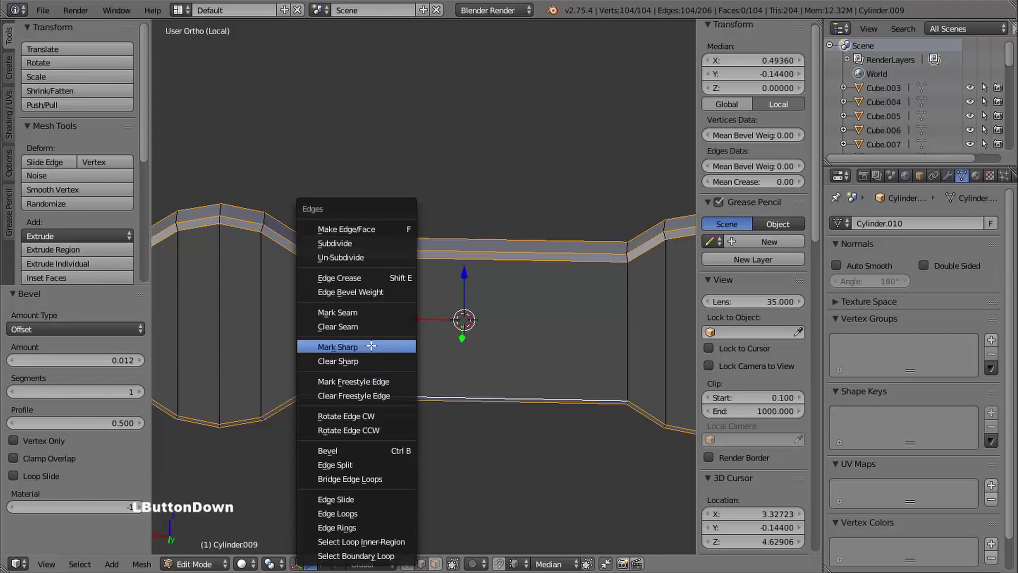
# Step: Mark as sharp only the short edges across the plate's thickness and bevels where the bar meets both round ends
pyautogui.keyDown('shift'); pyautogui.moveTo(348, 357); pyautogui.dragTo(325, 212, button='middle'); pyautogui.keyUp('shift')
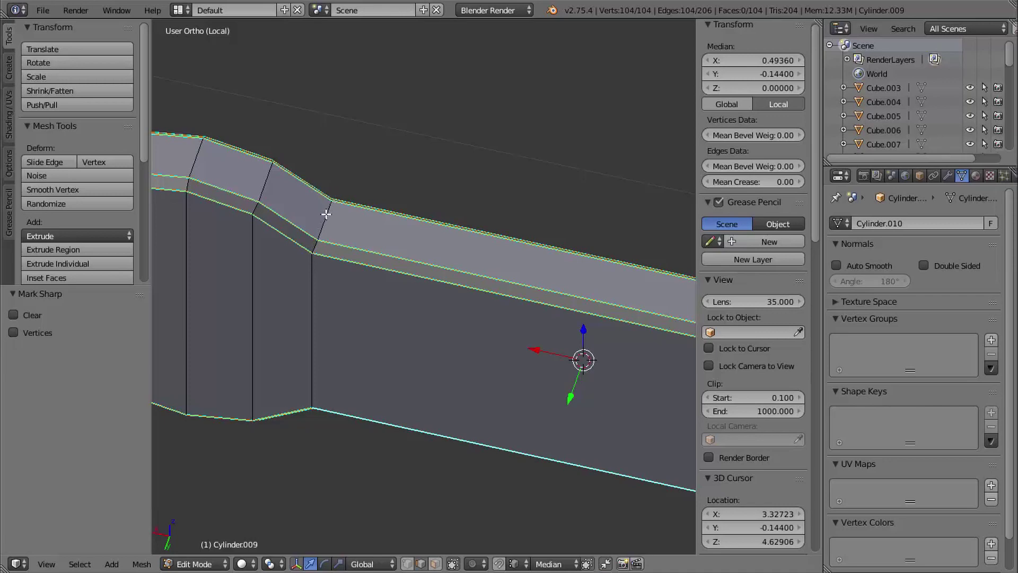
pyautogui.keyDown('alt'); pyautogui.rightClick(325, 215); pyautogui.keyUp('alt')
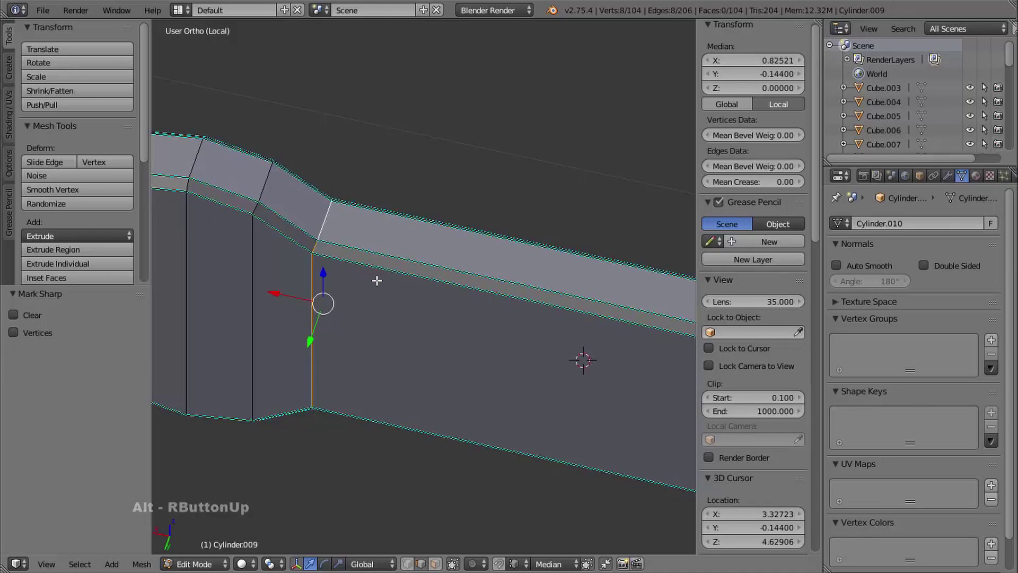
pyautogui.moveTo(377, 280); pyautogui.dragTo(220, 229, button='middle')
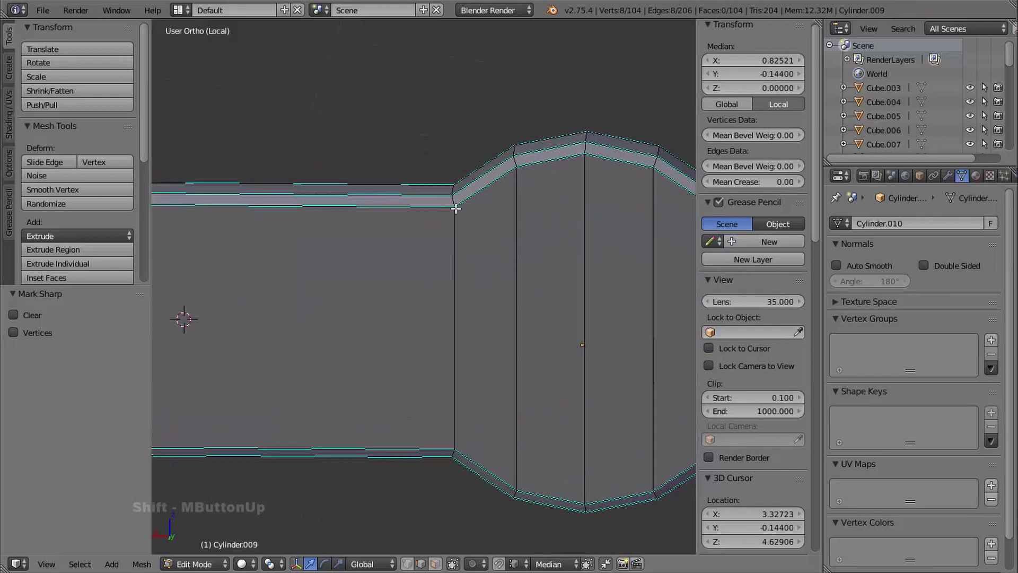
pyautogui.keyDown('alt'); pyautogui.keyDown('shift'); pyautogui.rightClick(455, 217); pyautogui.keyUp('shift'); pyautogui.keyUp('alt')
pyautogui.moveTo(463, 234); pyautogui.dragTo(465, 255, button='middle')
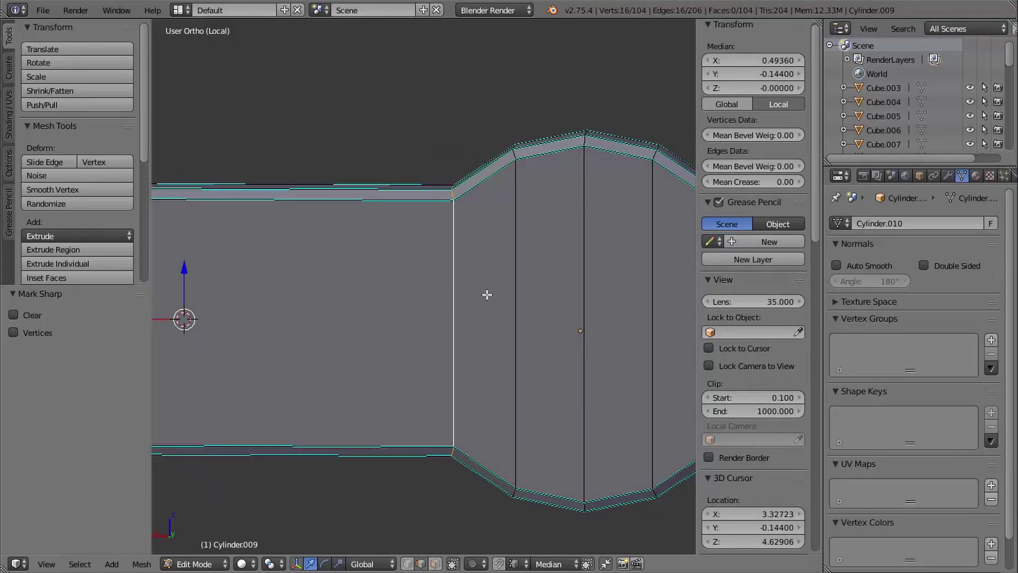
pyautogui.keyDown('shift'); pyautogui.moveTo(486, 294); pyautogui.dragTo(468, 280, button='middle'); pyautogui.keyUp('shift')
pyautogui.press('z')
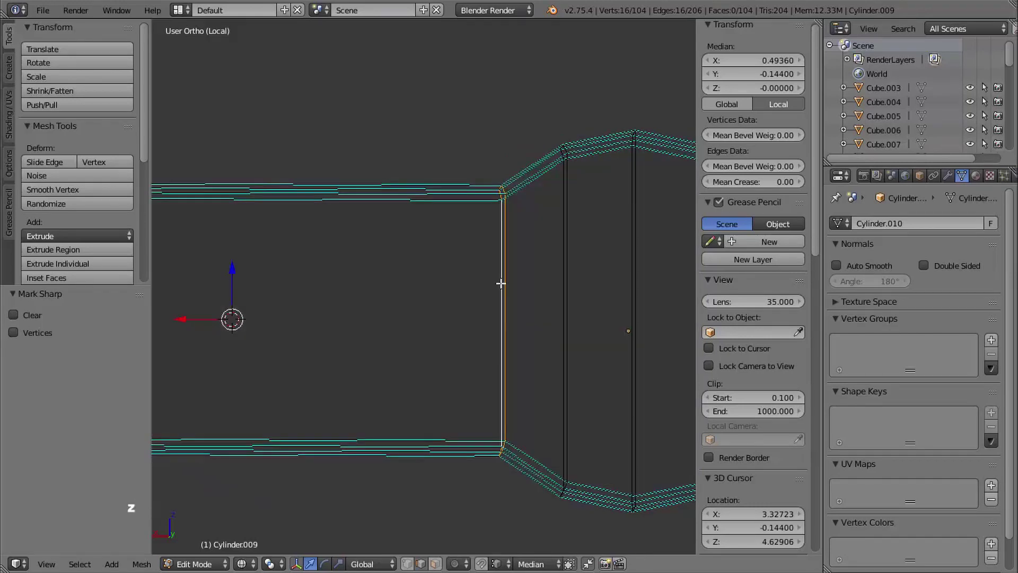
pyautogui.press('b')
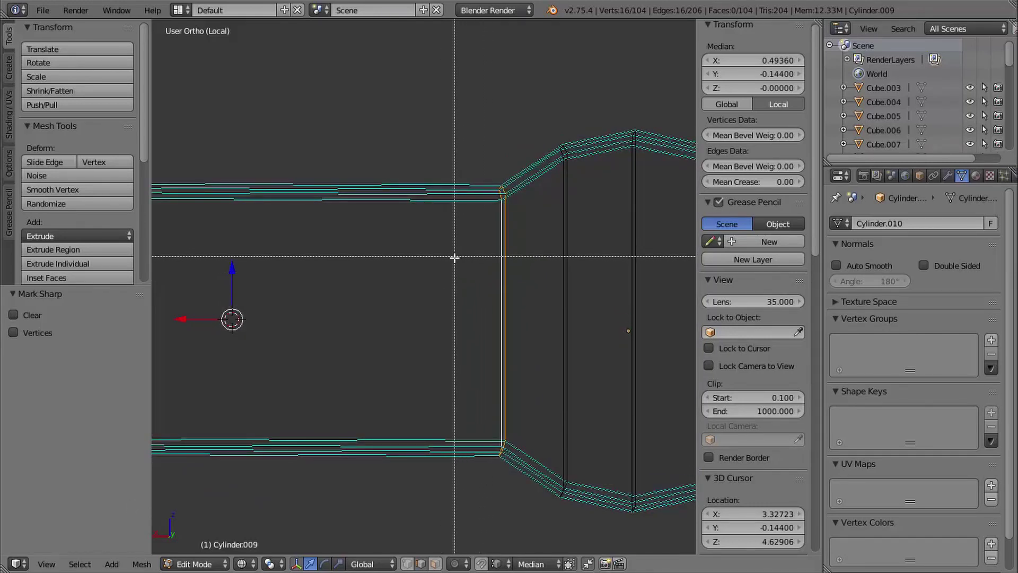
pyautogui.moveTo(427, 235); pyautogui.dragTo(551, 337, button='middle')
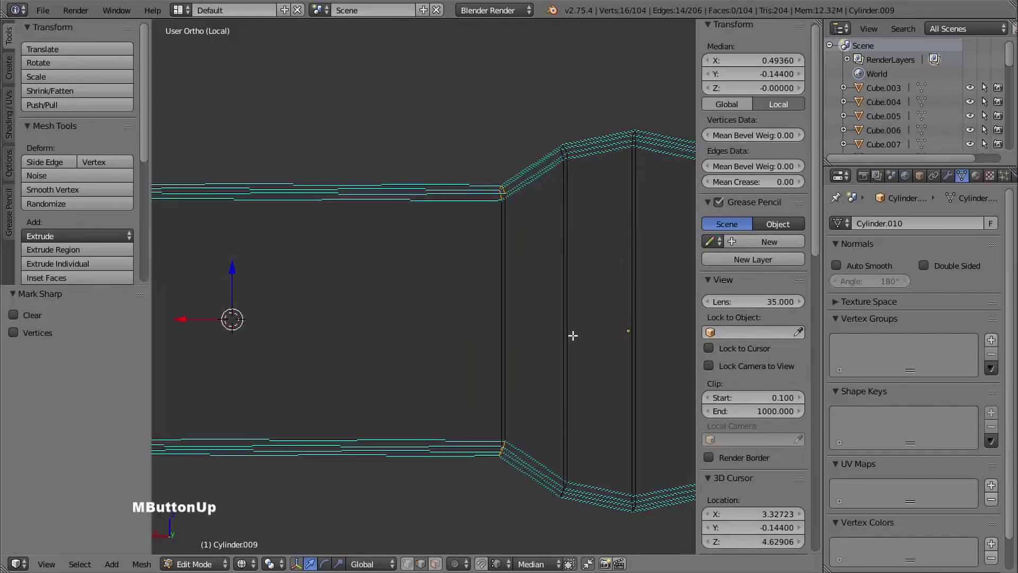
pyautogui.keyDown('shift'); pyautogui.moveTo(516, 272); pyautogui.dragTo(742, 297, button='middle'); pyautogui.keyUp('shift')
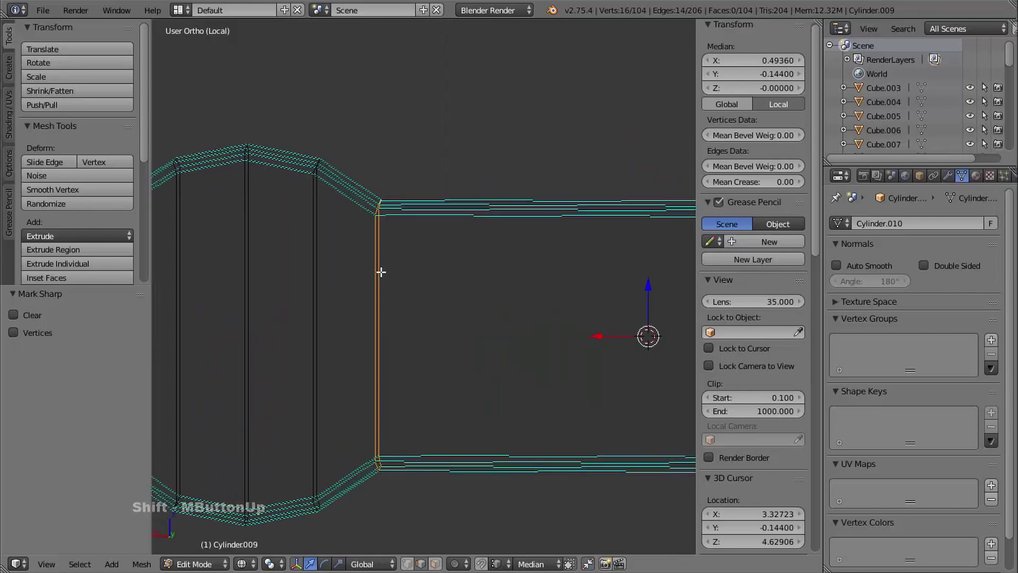
pyautogui.press('b')
pyautogui.moveTo(316, 253); pyautogui.dragTo(448, 294, button='middle')
pyautogui.hotkey('ctrl', 'e')
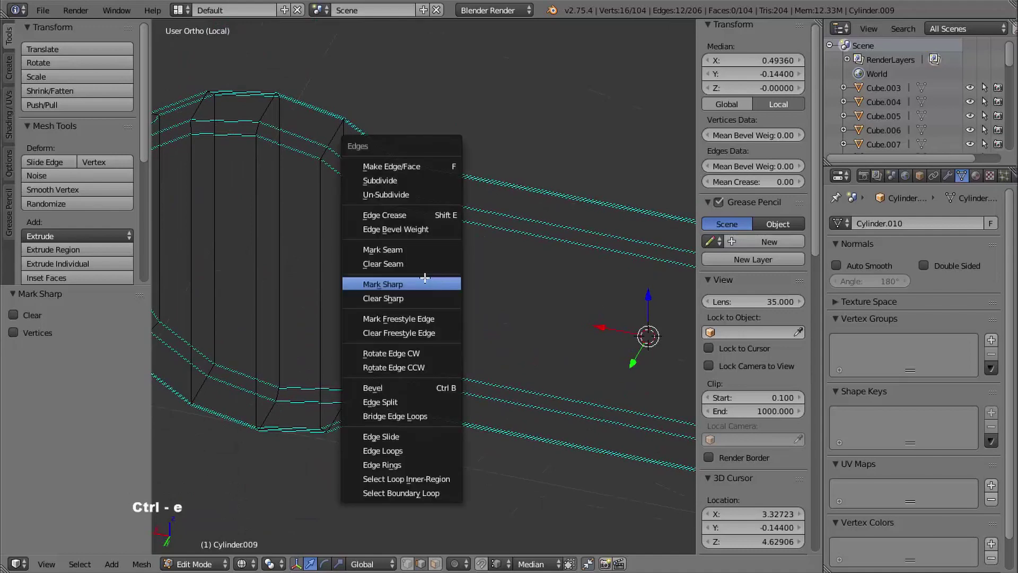
pyautogui.click(421, 284)
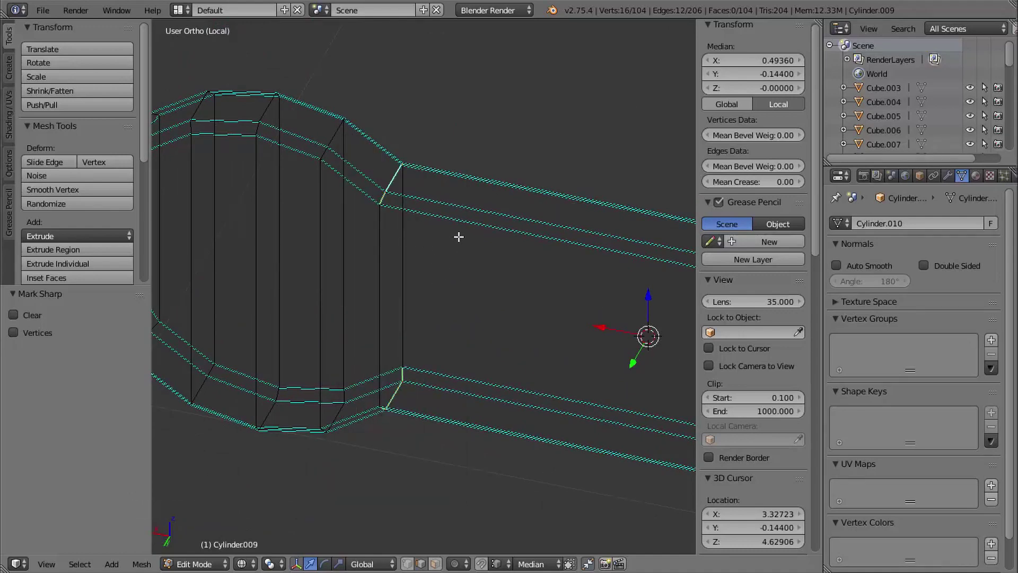
# Step: Return to Object Mode, shade the link plate smooth and enable Auto Smooth for its normals
pyautogui.press('Tab')
pyautogui.hotkey('shift', 'z')
pyautogui.keyDown('shift'); pyautogui.moveTo(442, 273); pyautogui.dragTo(403, 270, button='middle'); pyautogui.keyUp('shift')
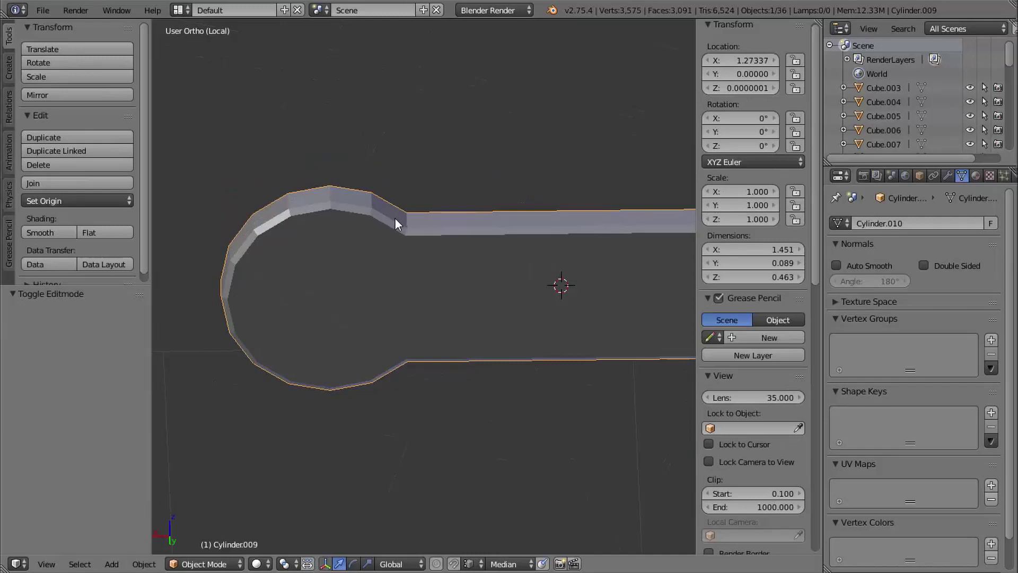
pyautogui.keyDown('shift'); pyautogui.moveTo(431, 229); pyautogui.dragTo(355, 237, button='middle'); pyautogui.keyUp('shift')
pyautogui.click(48, 232)
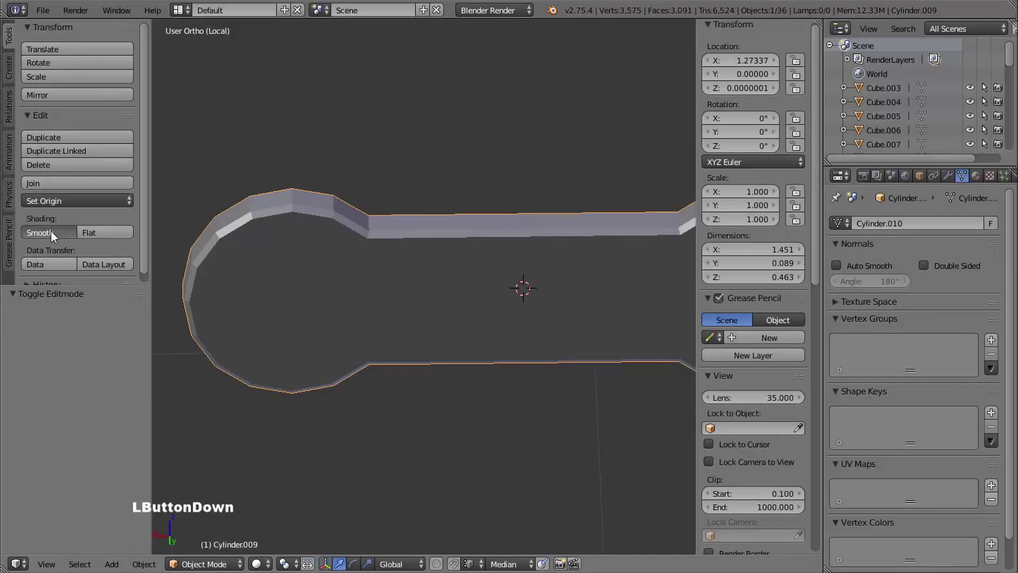
pyautogui.click(837, 264)
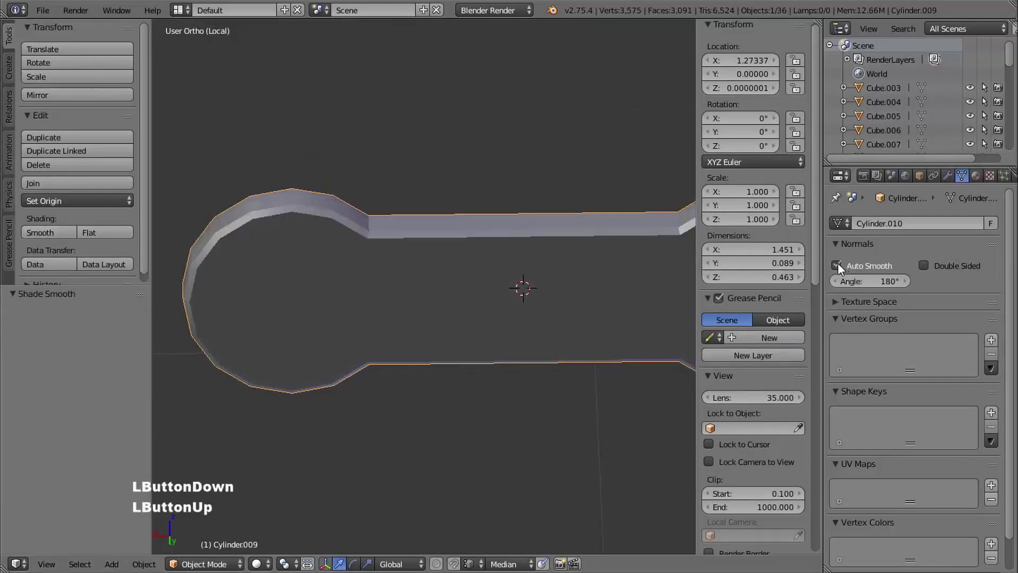
pyautogui.keyDown('shift'); pyautogui.moveTo(536, 214); pyautogui.dragTo(540, 236, button='middle'); pyautogui.keyUp('shift')
pyautogui.moveTo(540, 236)
pyautogui.mouseDown(button='middle')
pyautogui.moveTo(546, 260)
pyautogui.moveTo(578, 250)
pyautogui.moveTo(581, 180)
pyautogui.moveTo(587, 208)
pyautogui.moveTo(532, 202)
pyautogui.moveTo(486, 212)
pyautogui.mouseUp(button='middle')
# Step: Leave local view and join the two pin caps into the link side plate, keeping the plate as the active object
pyautogui.press('KP_Divide')
pyautogui.keyDown('shift'); pyautogui.moveTo(499, 287); pyautogui.dragTo(467, 285, button='middle'); pyautogui.keyUp('shift')
pyautogui.moveTo(466, 284); pyautogui.dragTo(528, 263, button='middle')
pyautogui.moveTo(527, 263)
pyautogui.mouseDown(button='middle')
pyautogui.moveTo(532, 273)
pyautogui.moveTo(522, 271)
pyautogui.mouseUp(button='middle')
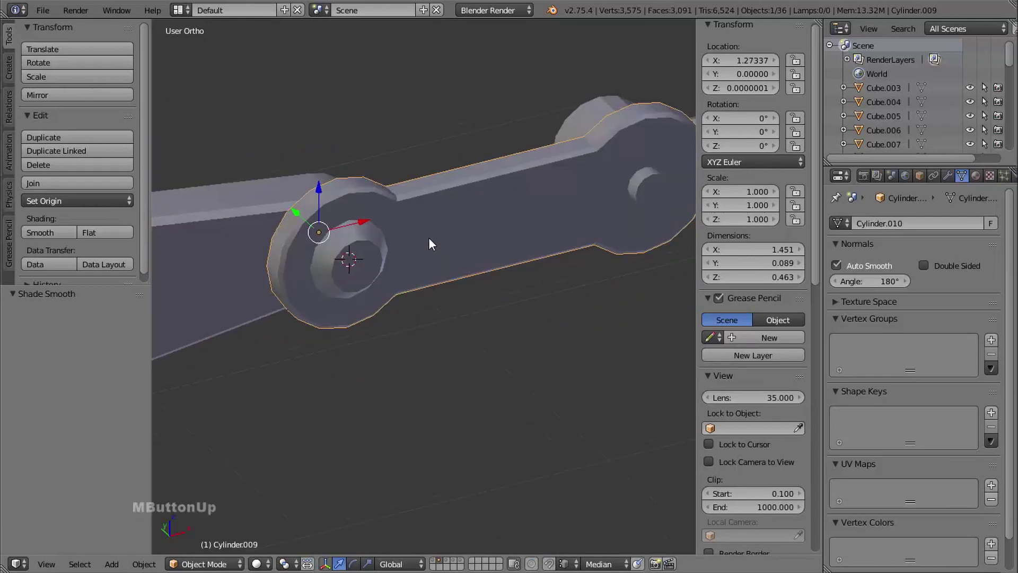
pyautogui.rightClick(357, 269)
pyautogui.keyDown('shift'); pyautogui.rightClick(640, 188); pyautogui.keyUp('shift')
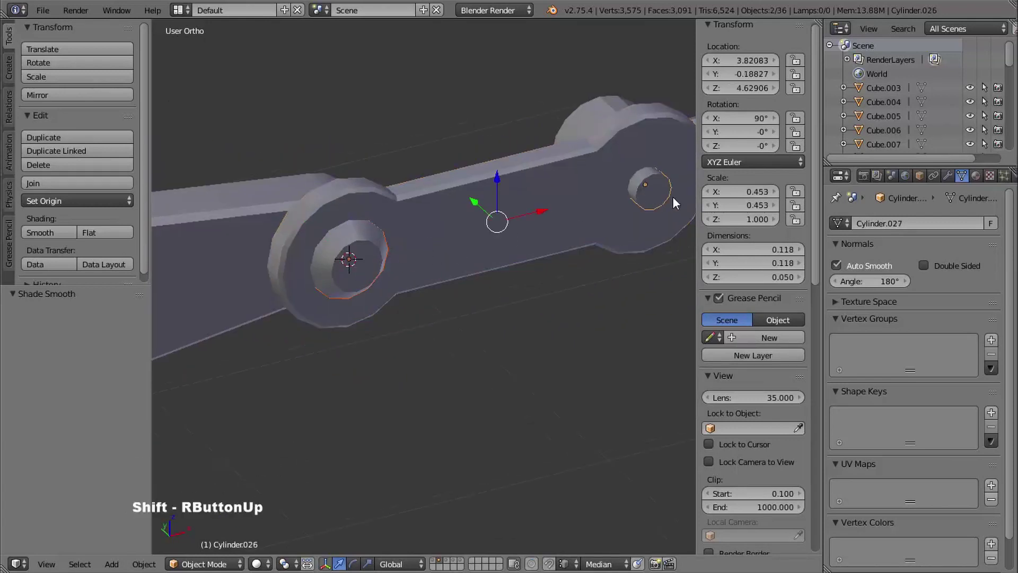
pyautogui.keyDown('shift'); pyautogui.rightClick(552, 170); pyautogui.keyUp('shift')
pyautogui.moveTo(521, 250); pyautogui.dragTo(575, 264, button='middle')
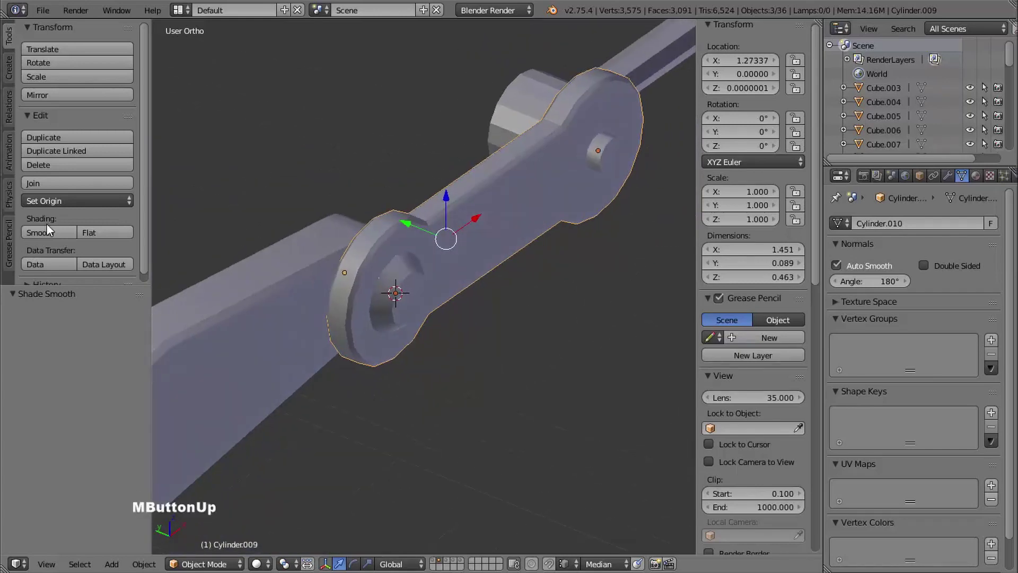
pyautogui.click(59, 183)
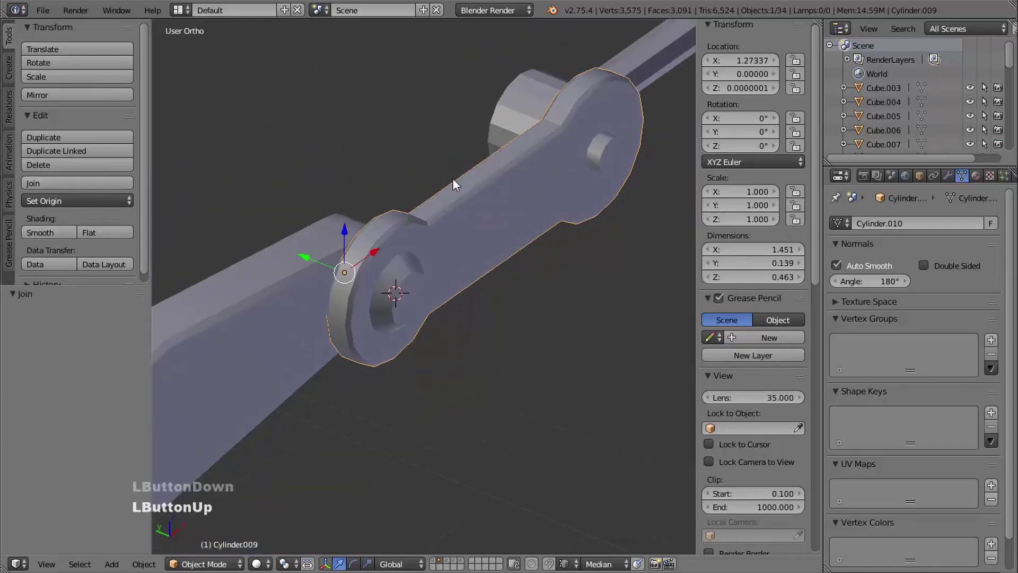
# Step: Set the pivot point to the 3D Cursor and reset the cursor to the world origin
pyautogui.keyDown('shift'); pyautogui.moveTo(453, 178); pyautogui.dragTo(508, 170, button='middle'); pyautogui.keyUp('shift')
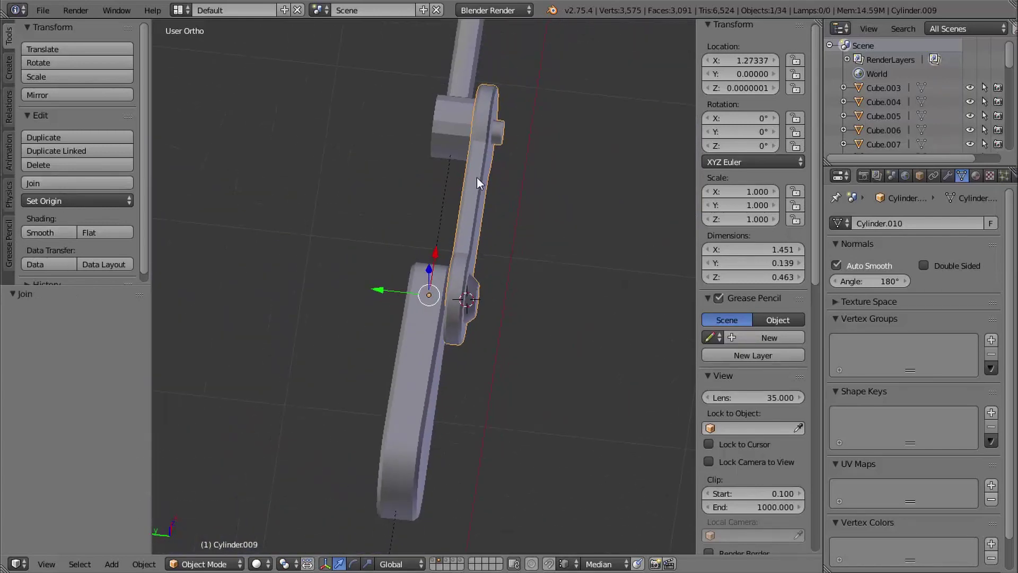
pyautogui.keyDown('shift'); pyautogui.moveTo(440, 229); pyautogui.dragTo(449, 188, button='middle'); pyautogui.keyUp('shift')
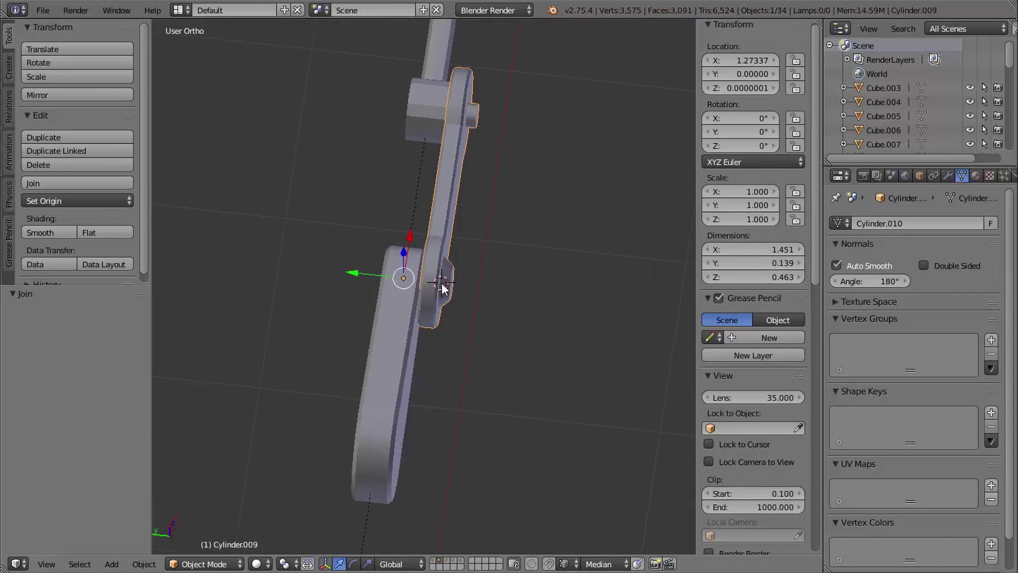
pyautogui.keyDown('shift'); pyautogui.moveTo(488, 296); pyautogui.dragTo(537, 190, button='middle'); pyautogui.keyUp('shift')
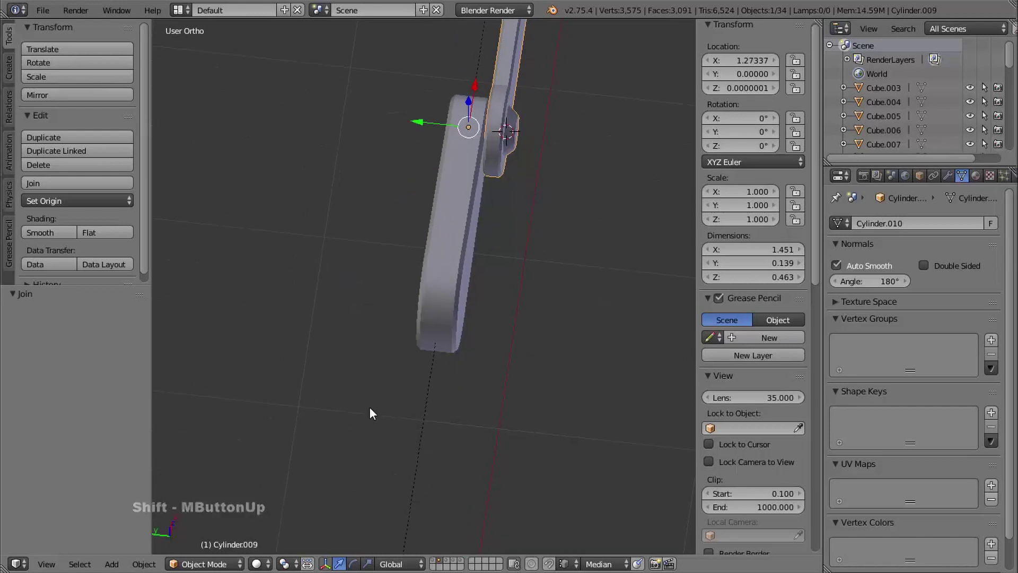
pyautogui.click(290, 562)
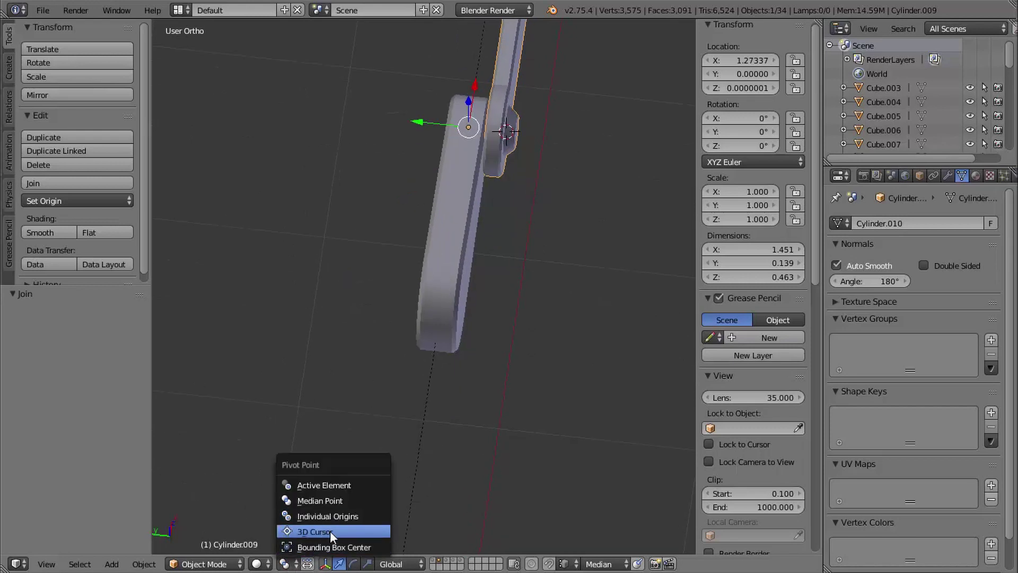
pyautogui.click(329, 530)
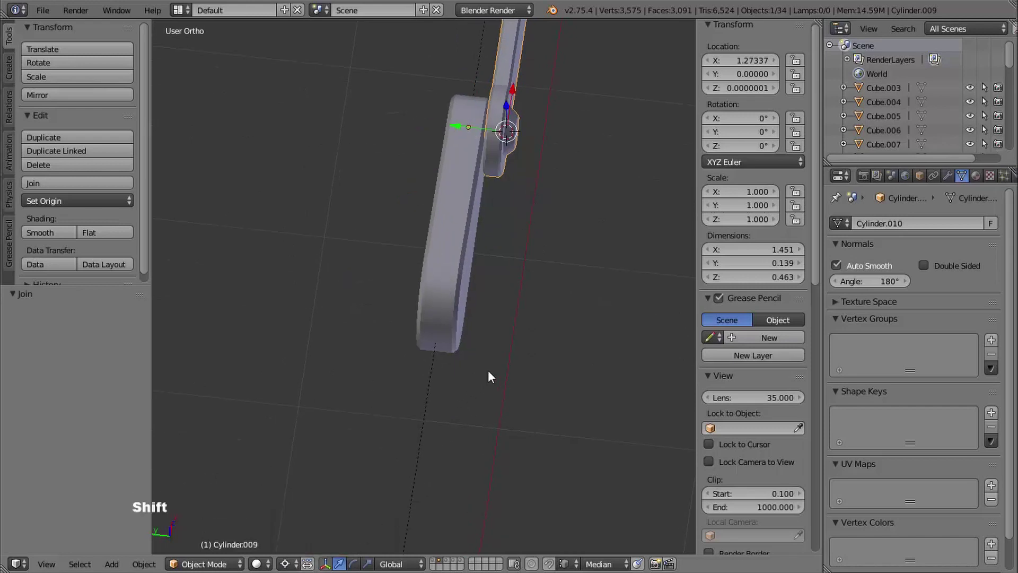
pyautogui.keyDown('shift'); pyautogui.moveTo(488, 375); pyautogui.dragTo(466, 346, button='middle'); pyautogui.keyUp('shift')
pyautogui.keyDown('ctrl'); pyautogui.moveTo(505, 286); pyautogui.dragTo(494, 345, button='middle'); pyautogui.keyUp('ctrl')
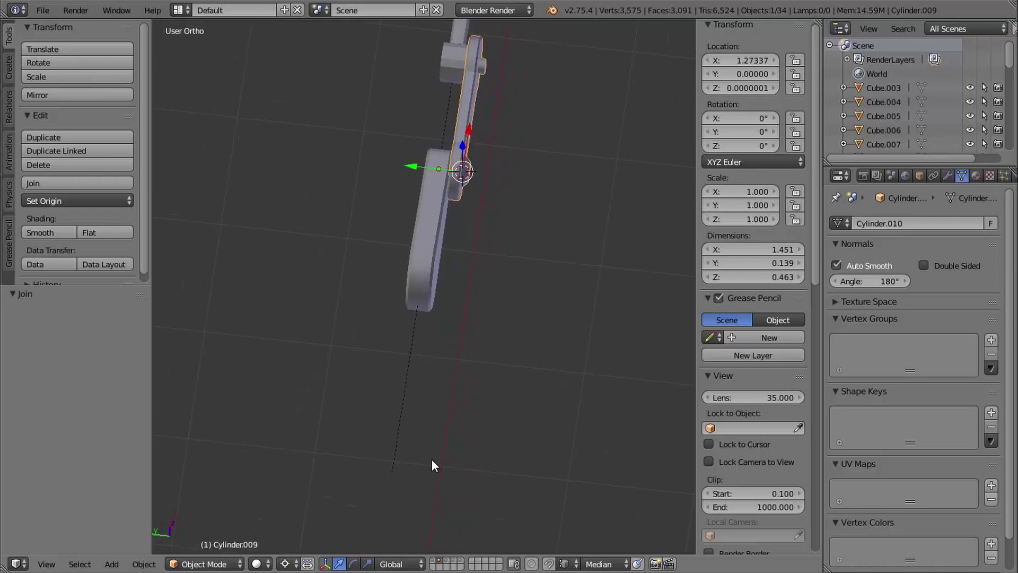
pyautogui.hotkey('shift', 'c')
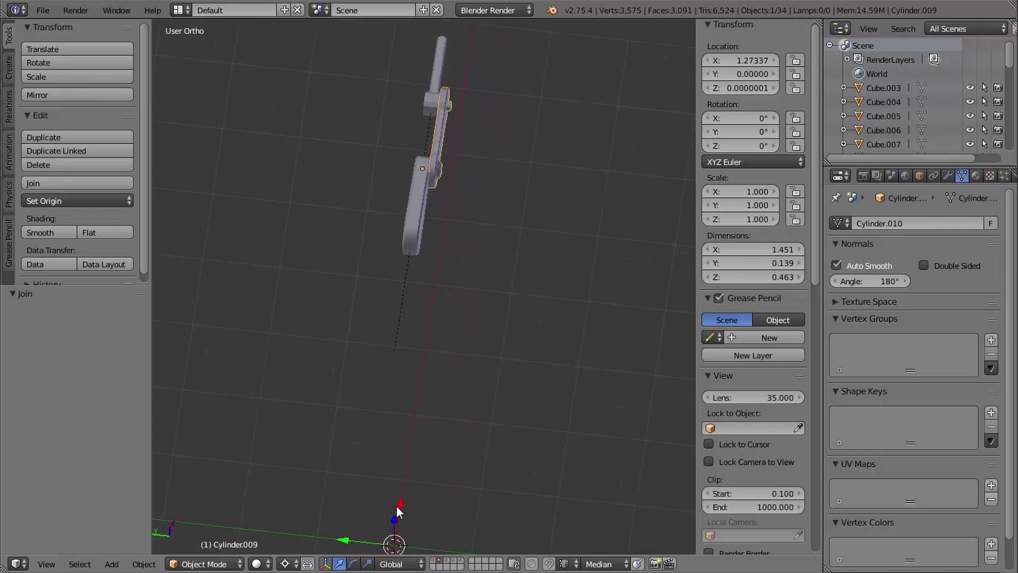
pyautogui.keyDown('shift'); pyautogui.moveTo(451, 478); pyautogui.dragTo(472, 440, button='middle'); pyautogui.keyUp('shift')
pyautogui.keyDown('ctrl'); pyautogui.moveTo(472, 440); pyautogui.dragTo(534, 293, button='middle'); pyautogui.keyUp('ctrl')
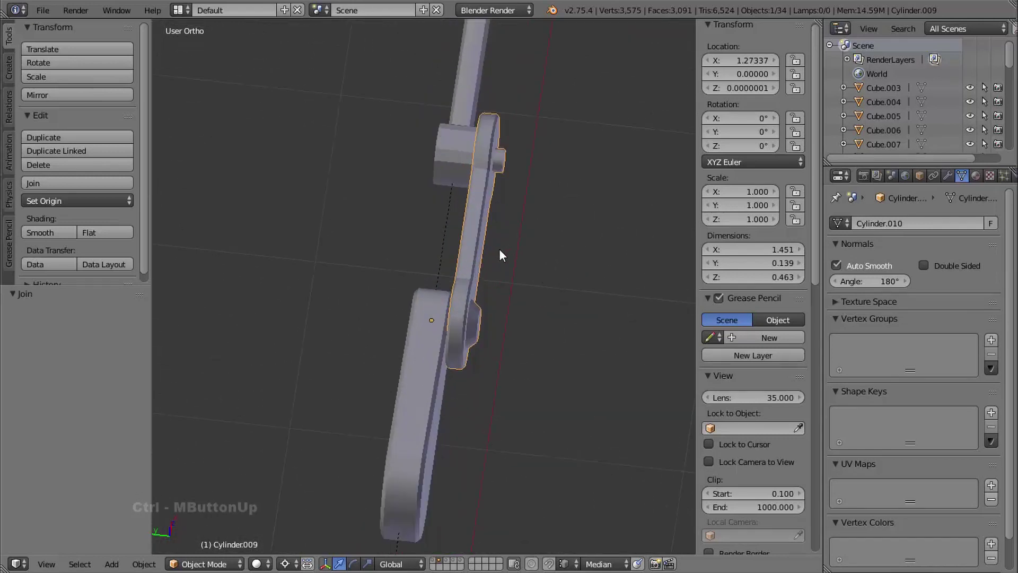
# Step: In Edit Mode, duplicate the plate's entire mesh in place and mirror the copy along the global Y axis
pyautogui.press('Tab')
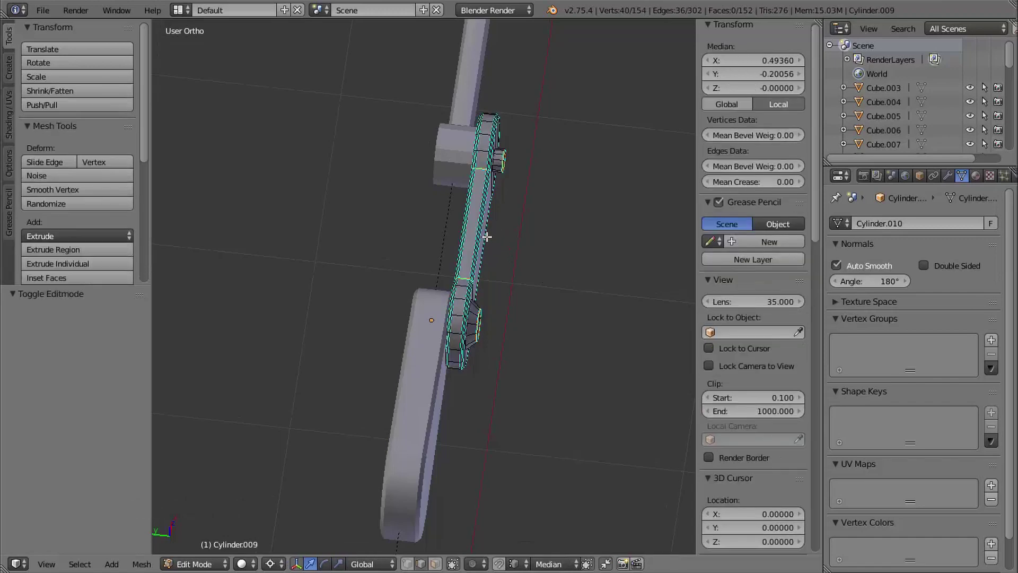
pyautogui.press('a')
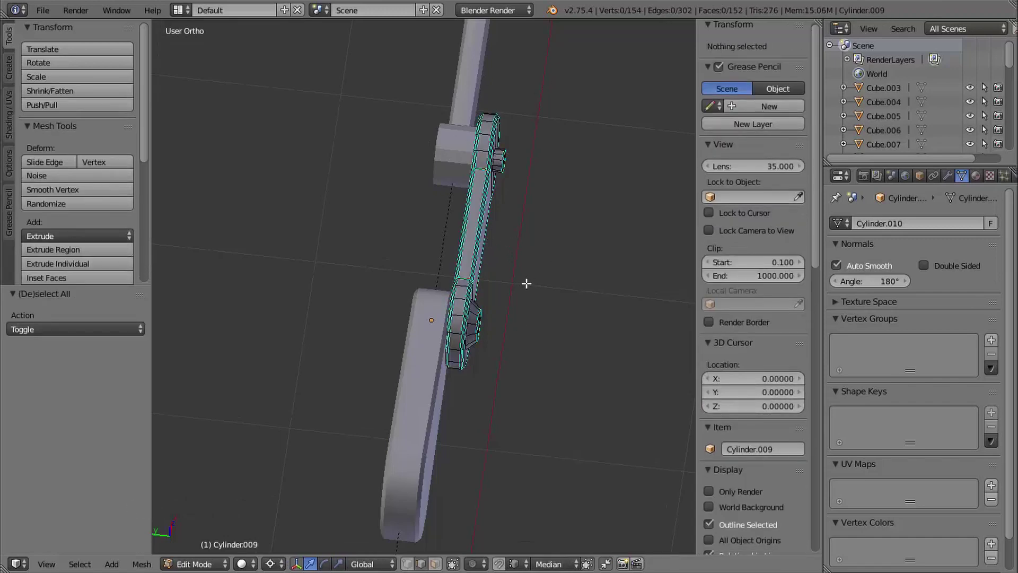
pyautogui.press('a')
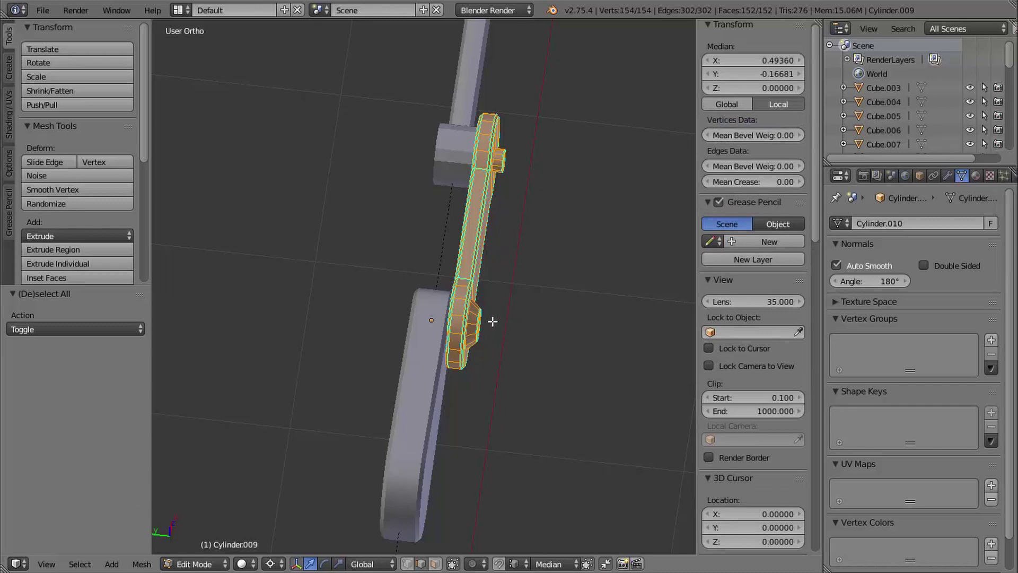
pyautogui.hotkey('shift', 'd')
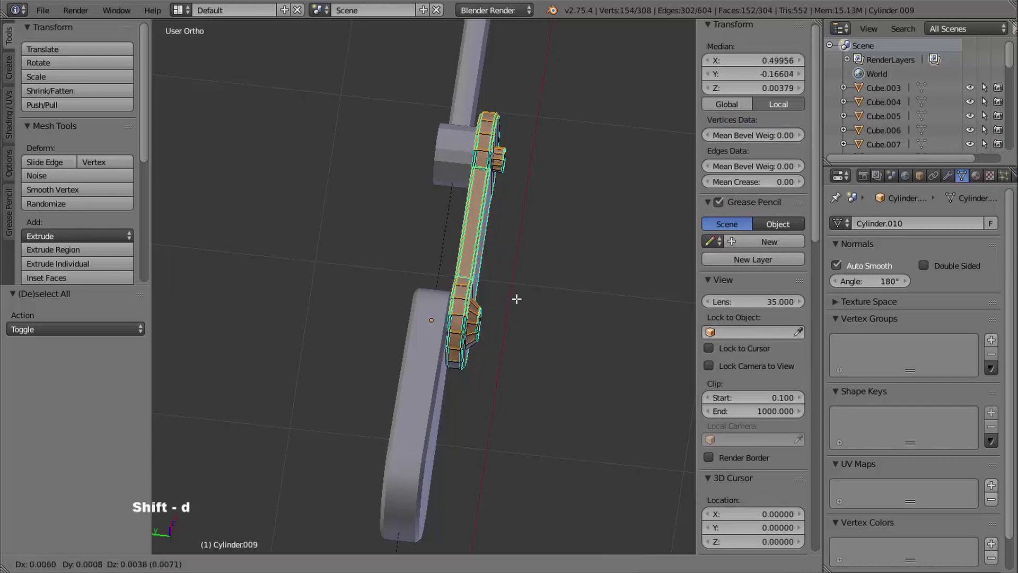
pyautogui.rightClick(530, 289)
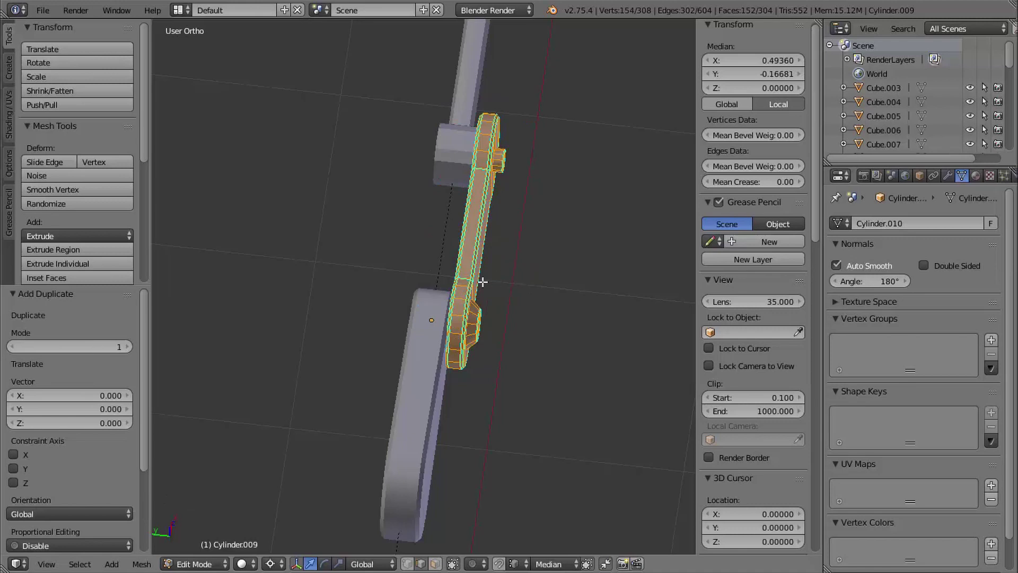
pyautogui.press('ctrl')
pyautogui.hotkey('ctrl', 'm')
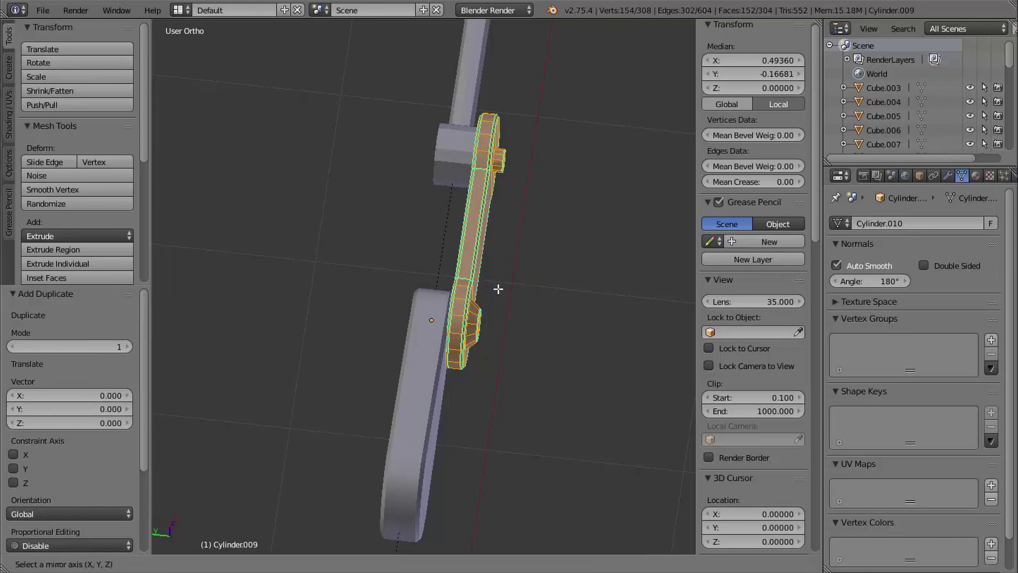
pyautogui.press('y')
pyautogui.press('Return')
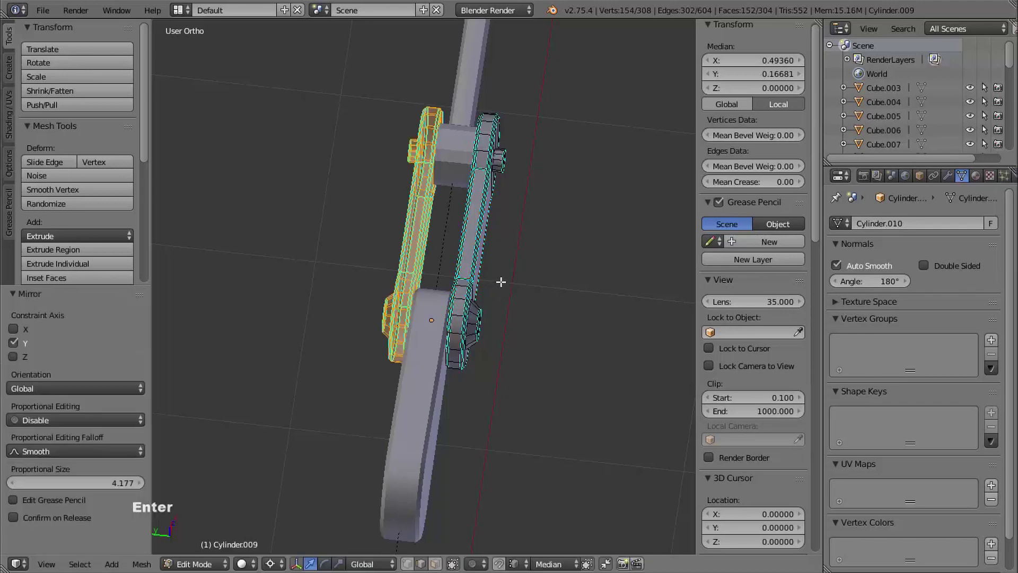
# Step: Flip the normals of the mirrored plate copy and return to Object Mode
pyautogui.moveTo(462, 346); pyautogui.dragTo(541, 296, button='middle')
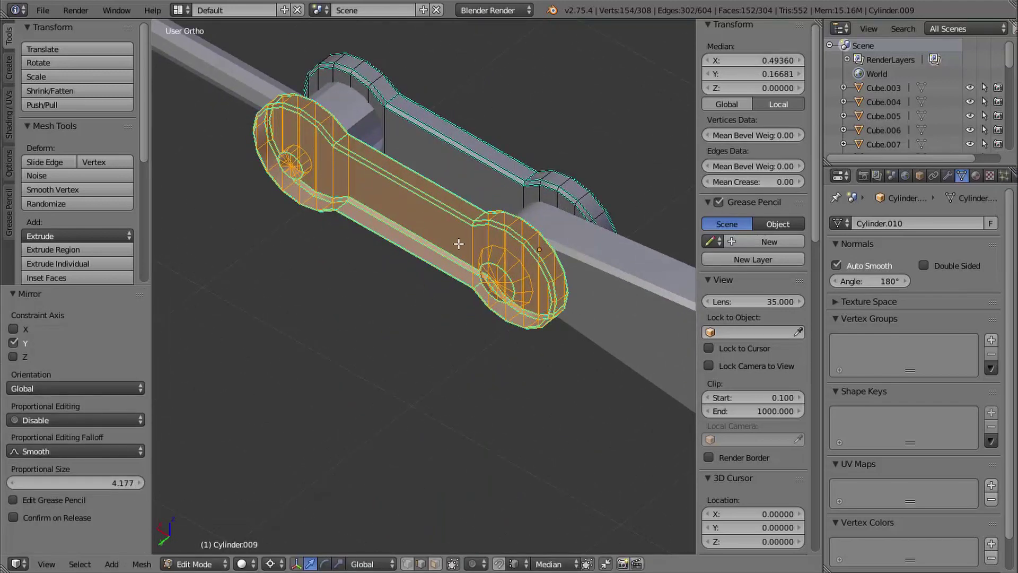
pyautogui.moveTo(451, 301); pyautogui.dragTo(459, 269, button='middle')
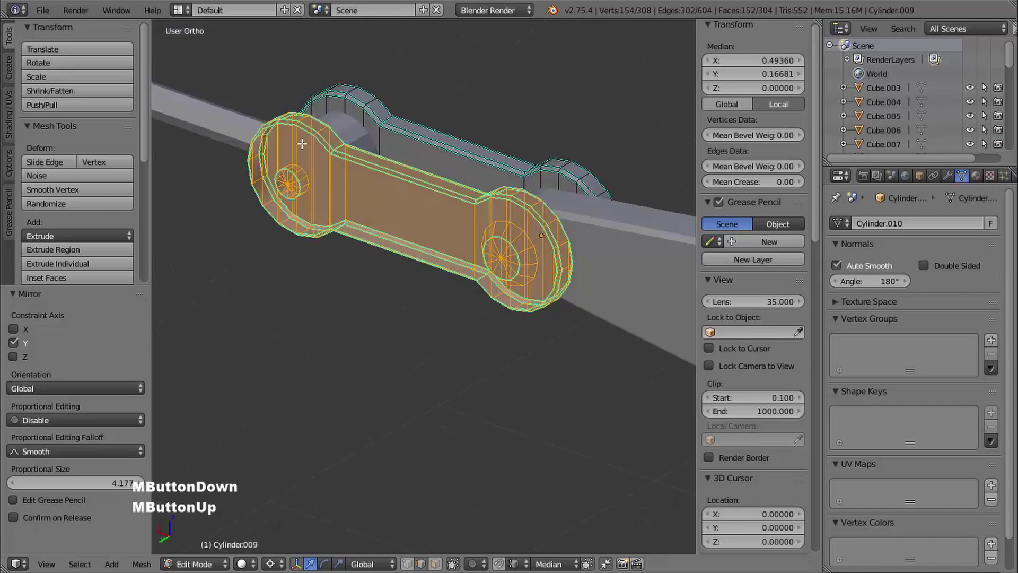
pyautogui.hotkey('ctrl', 'f')
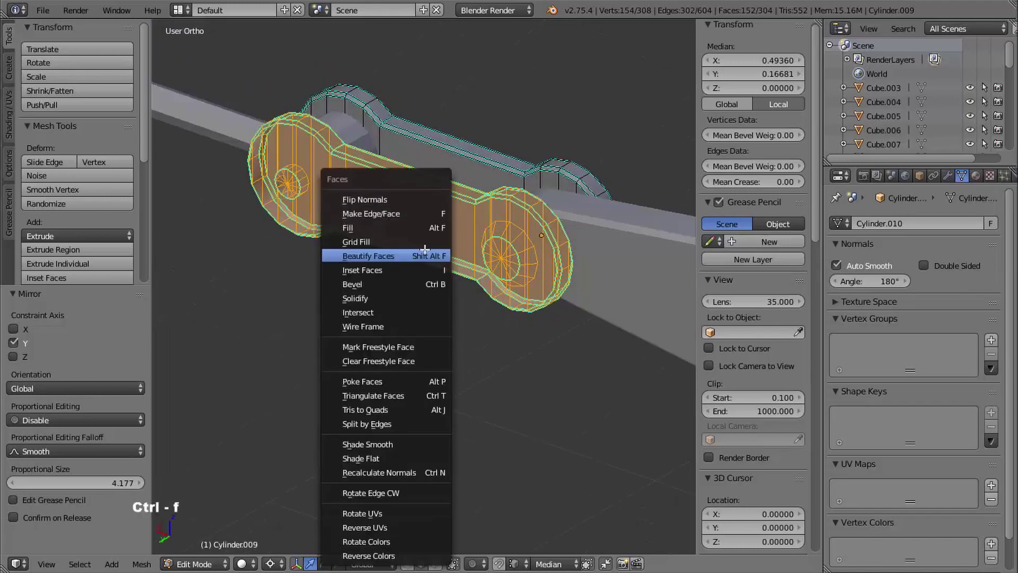
pyautogui.click(392, 198)
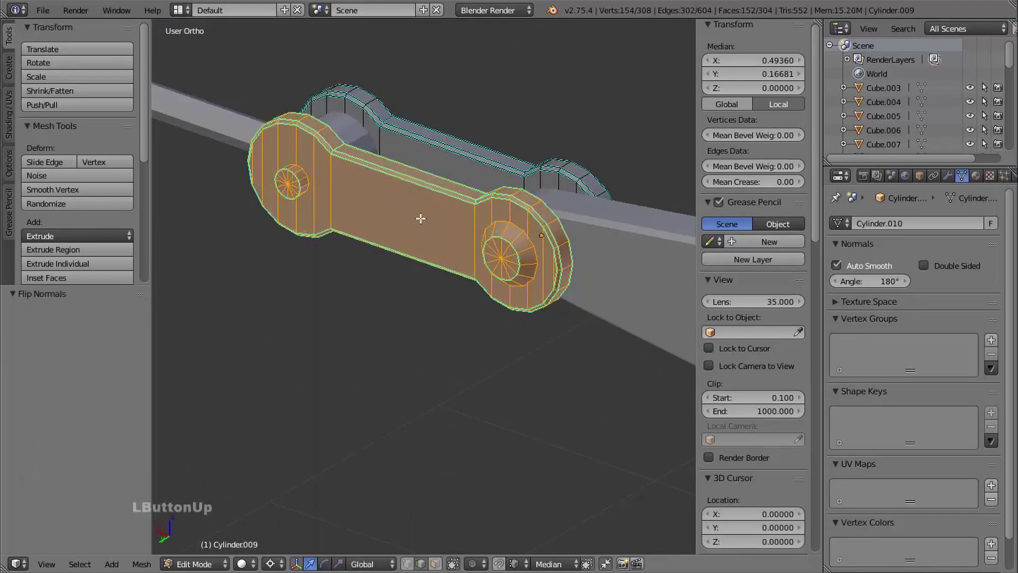
pyautogui.press('Tab')
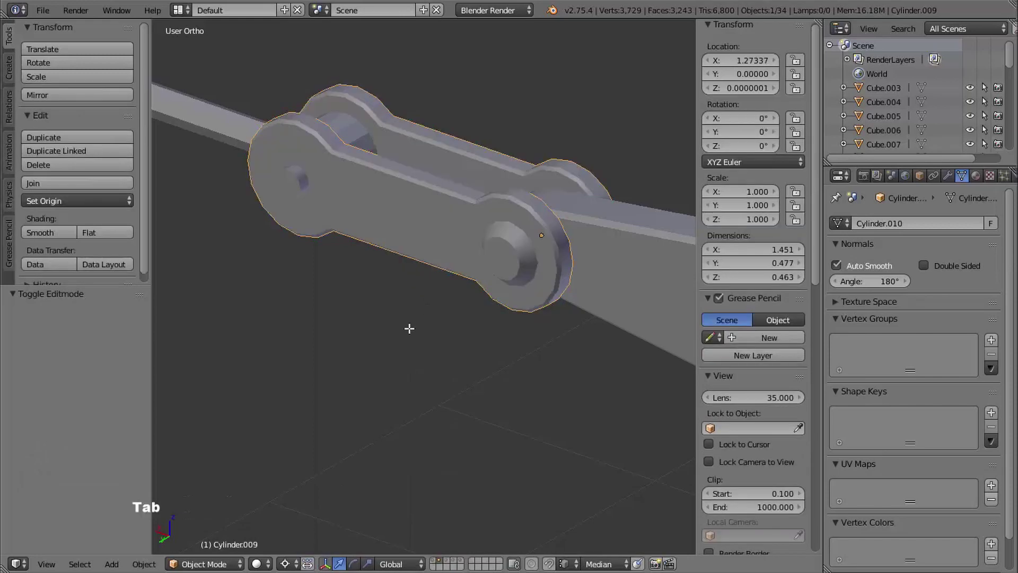
pyautogui.moveTo(409, 329); pyautogui.dragTo(506, 318, button='middle')
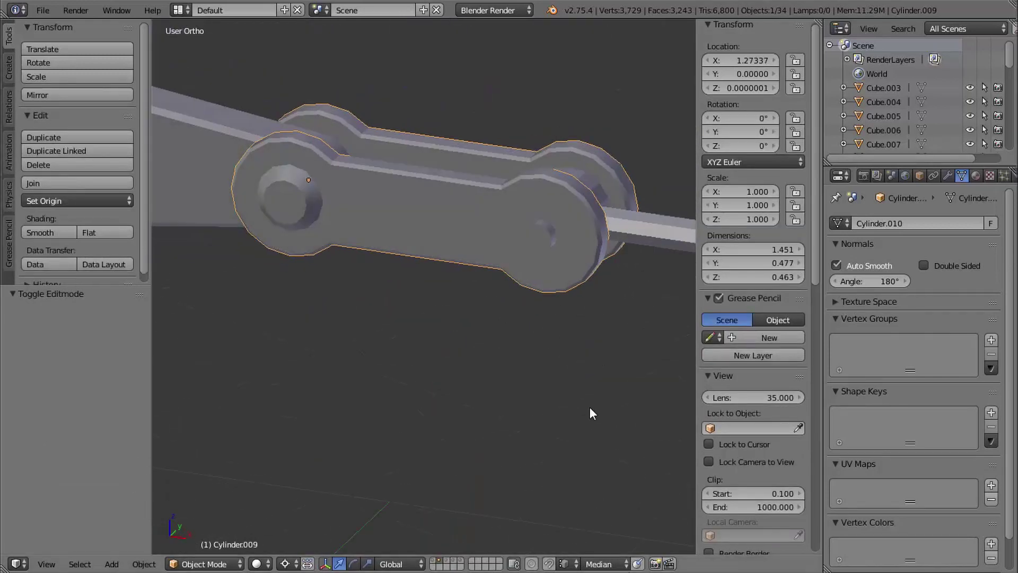
# Step: Isolate the rod with the cylindrical head that sits between the two link plates in local view
pyautogui.keyDown('shift'); pyautogui.moveTo(590, 406); pyautogui.dragTo(508, 290, button='middle'); pyautogui.keyUp('shift')
pyautogui.rightClick(561, 238)
pyautogui.press('KP_Divide')
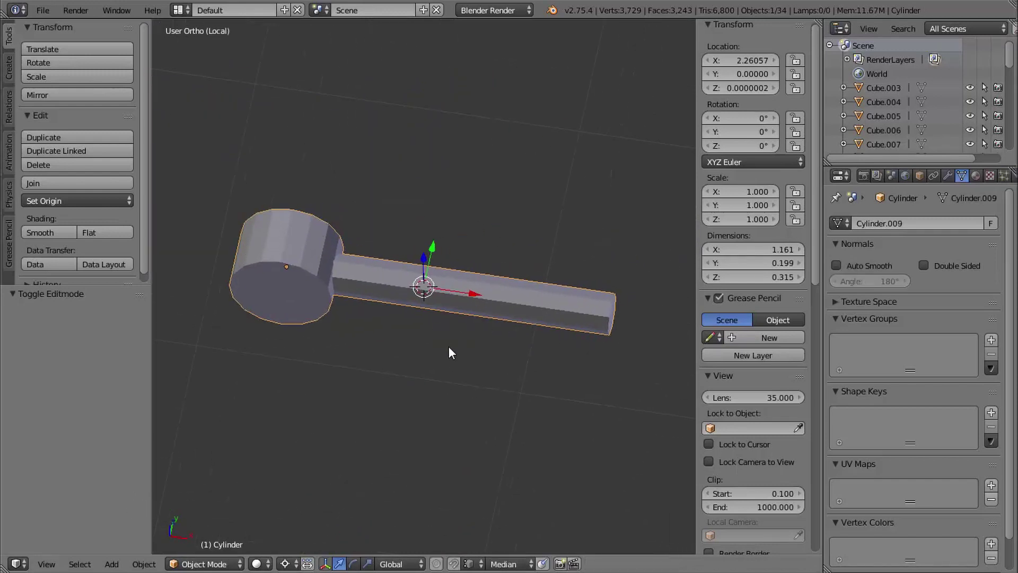
pyautogui.moveTo(449, 351); pyautogui.dragTo(471, 355, button='middle')
pyautogui.moveTo(381, 291); pyautogui.dragTo(462, 308, button='middle')
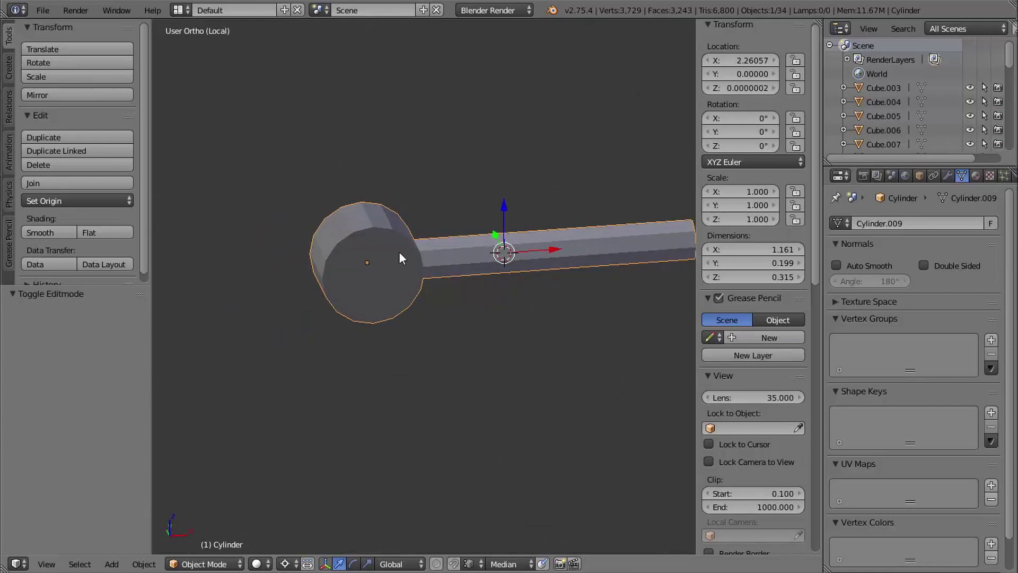
pyautogui.moveTo(538, 334); pyautogui.dragTo(554, 303, button='middle')
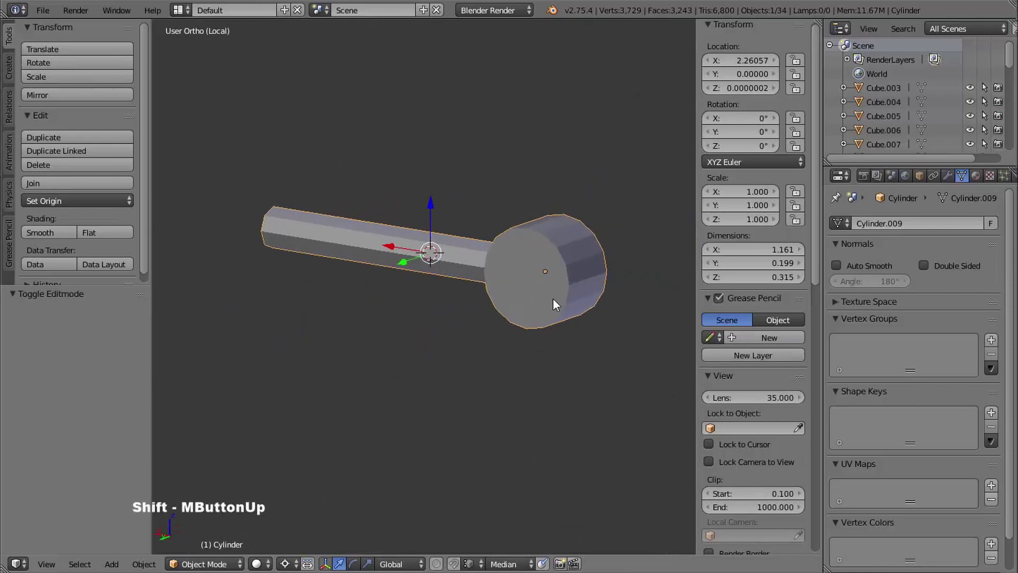
# Step: In Edit Mode with face selection, delete the four flat faces capping both sides of the rod's cylindrical head
pyautogui.press('Tab')
pyautogui.hotkey('ctrl', 'Tab')
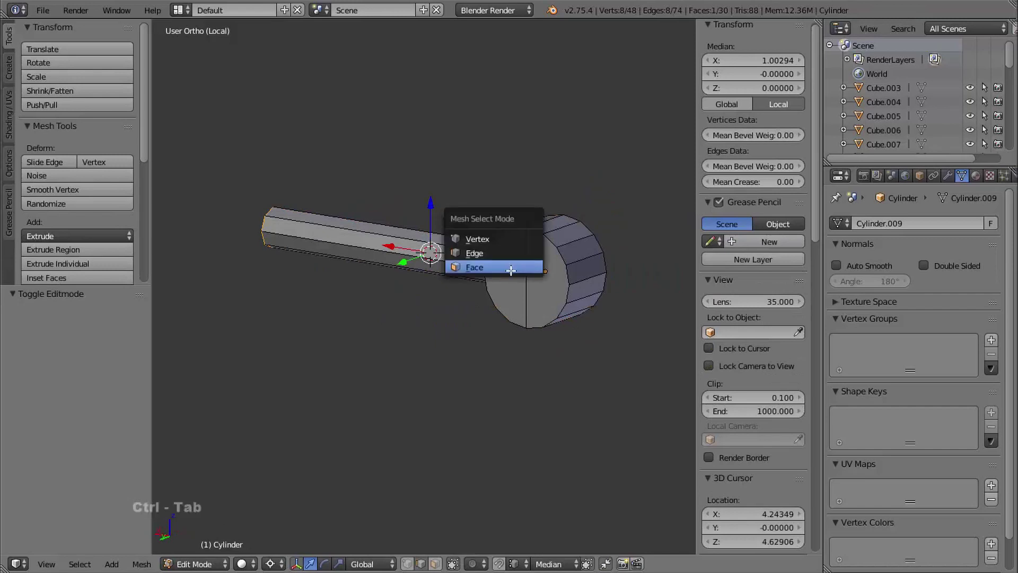
pyautogui.click(524, 266)
pyautogui.rightClick(514, 272)
pyautogui.keyDown('shift'); pyautogui.rightClick(544, 286); pyautogui.keyUp('shift')
pyautogui.moveTo(544, 286); pyautogui.dragTo(414, 297, button='middle')
pyautogui.keyDown('shift'); pyautogui.rightClick(550, 301); pyautogui.keyUp('shift')
pyautogui.keyDown('shift'); pyautogui.rightClick(574, 310); pyautogui.keyUp('shift')
pyautogui.press('x')
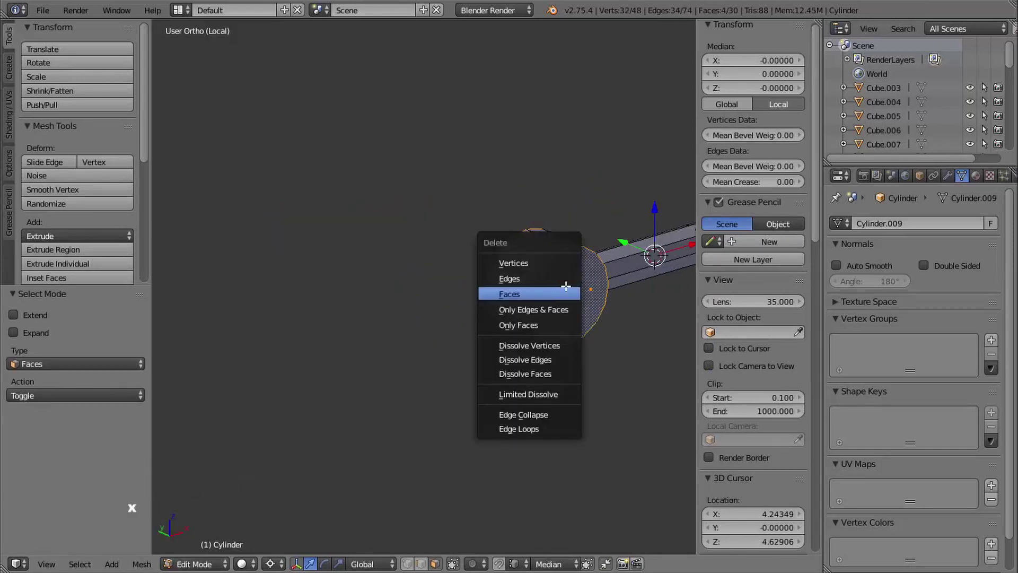
pyautogui.click(562, 292)
# Step: Delete the rod's end face hidden inside the cylindrical head and return to Object Mode
pyautogui.keyDown('shift'); pyautogui.moveTo(343, 322); pyautogui.dragTo(112, 333, button='middle'); pyautogui.keyUp('shift')
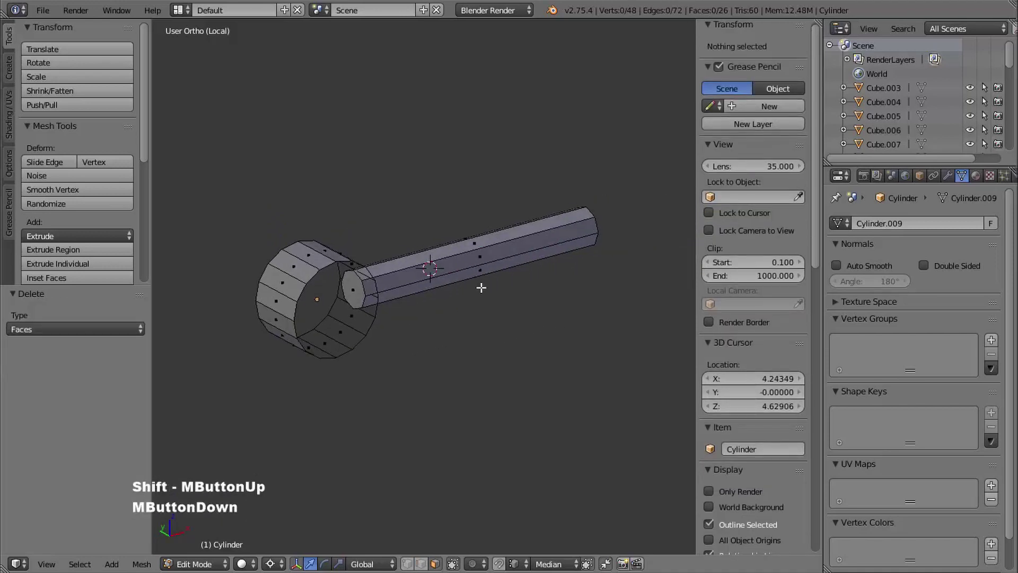
pyautogui.moveTo(479, 287); pyautogui.dragTo(477, 273, button='middle')
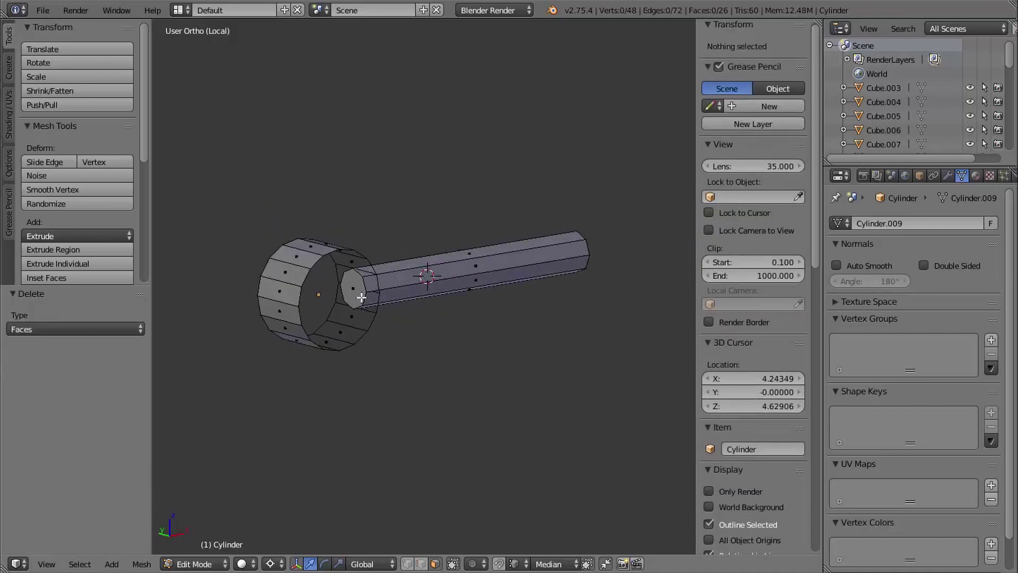
pyautogui.keyDown('shift'); pyautogui.moveTo(374, 322); pyautogui.dragTo(420, 310, button='middle'); pyautogui.keyUp('shift')
pyautogui.rightClick(399, 277)
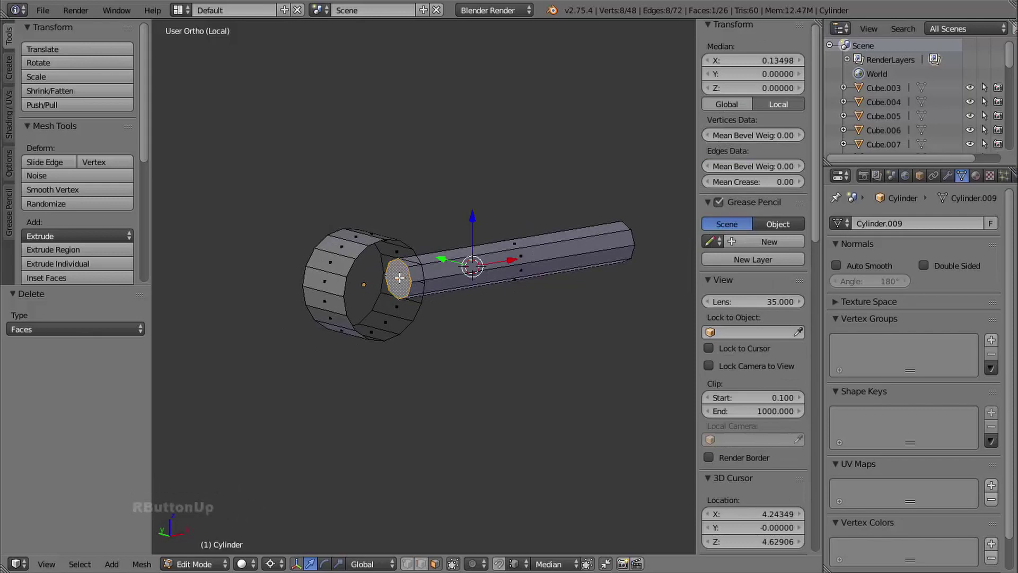
pyautogui.press('x')
pyautogui.click(395, 270)
pyautogui.moveTo(395, 270); pyautogui.dragTo(403, 320, button='middle')
pyautogui.press('Tab')
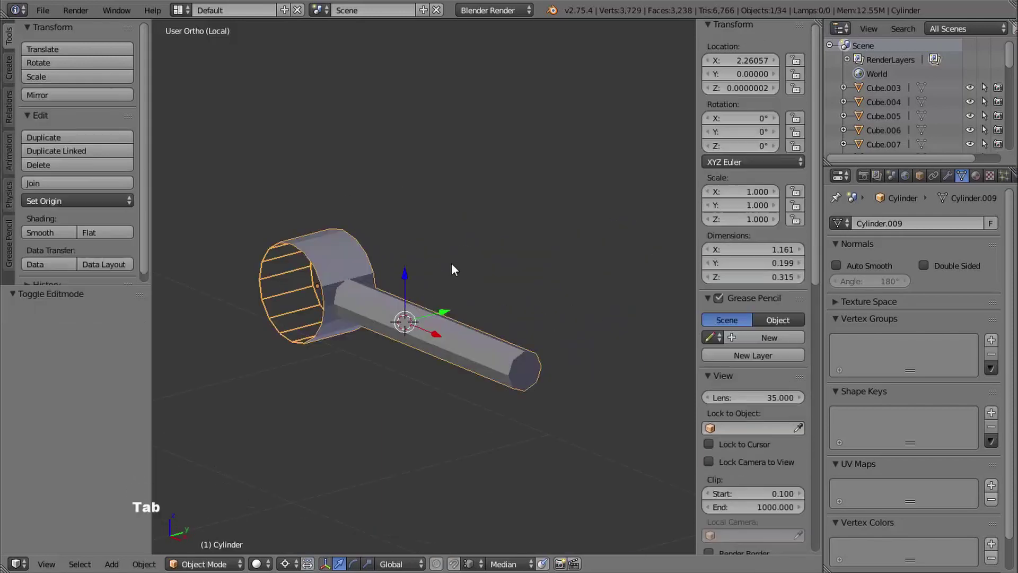
pyautogui.keyDown('shift'); pyautogui.moveTo(451, 263); pyautogui.dragTo(495, 245, button='middle'); pyautogui.keyUp('shift')
pyautogui.moveTo(494, 245); pyautogui.dragTo(502, 256, button='middle')
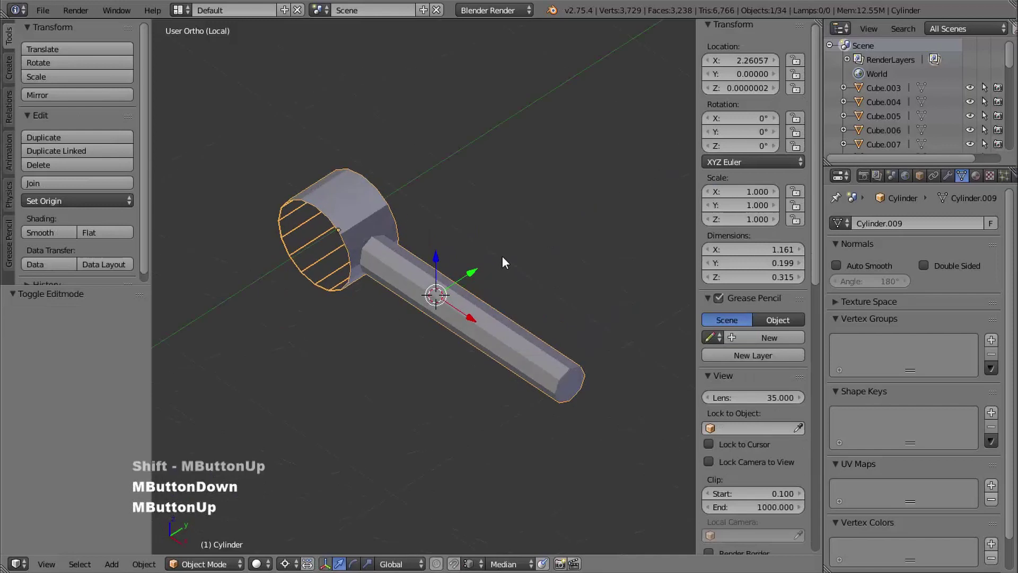
# Step: Shade the isolated rod smooth and enable Auto Smooth on its normals with an angle of 45°
pyautogui.click(42, 233)
pyautogui.moveTo(332, 243)
pyautogui.keyDown('shift'); pyautogui.mouseDown(button='middle')
pyautogui.moveTo(371, 275)
pyautogui.moveTo(430, 271)
pyautogui.mouseUp(button='middle'); pyautogui.keyUp('shift')
pyautogui.moveTo(498, 281); pyautogui.dragTo(575, 227, button='middle')
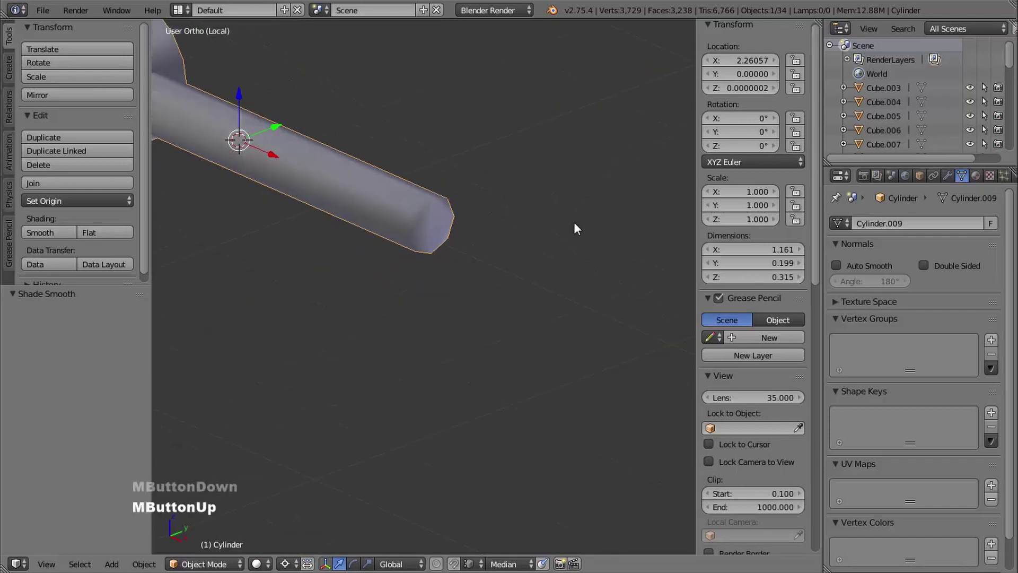
pyautogui.click(838, 266)
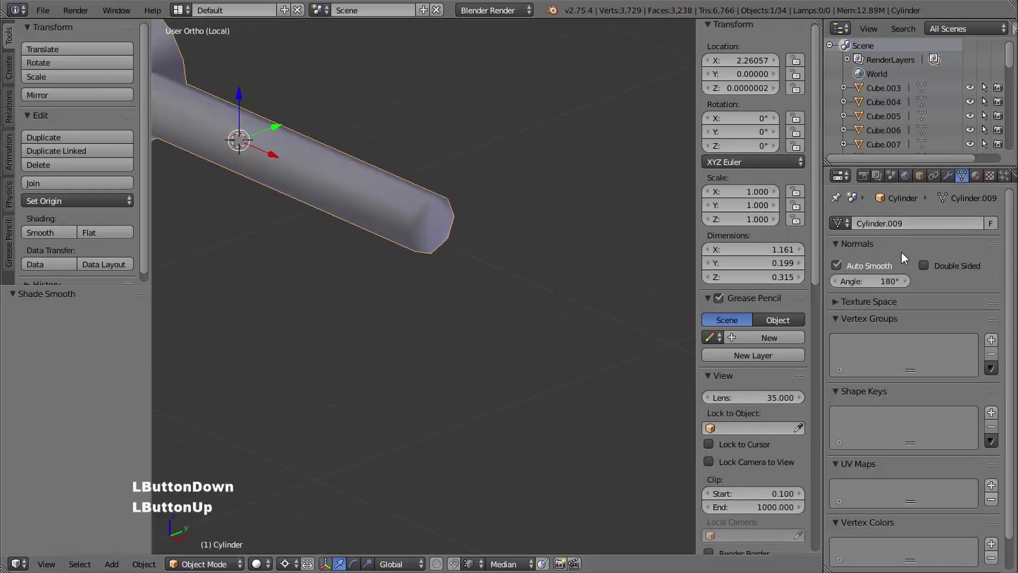
pyautogui.click(859, 281)
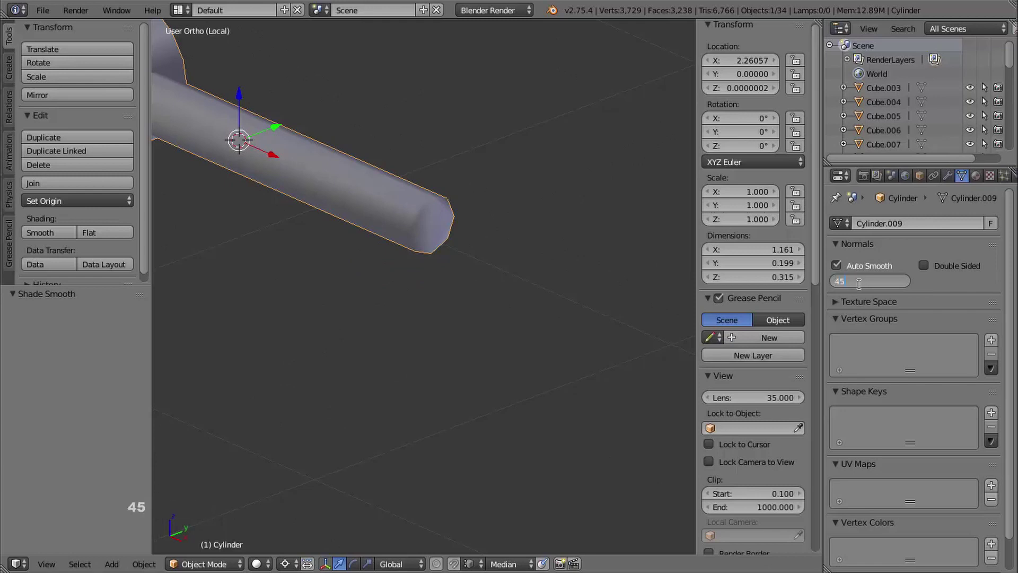
pyautogui.write('45')
pyautogui.press('Return')
pyautogui.keyDown('shift'); pyautogui.moveTo(435, 196); pyautogui.dragTo(518, 260, button='middle'); pyautogui.keyUp('shift')
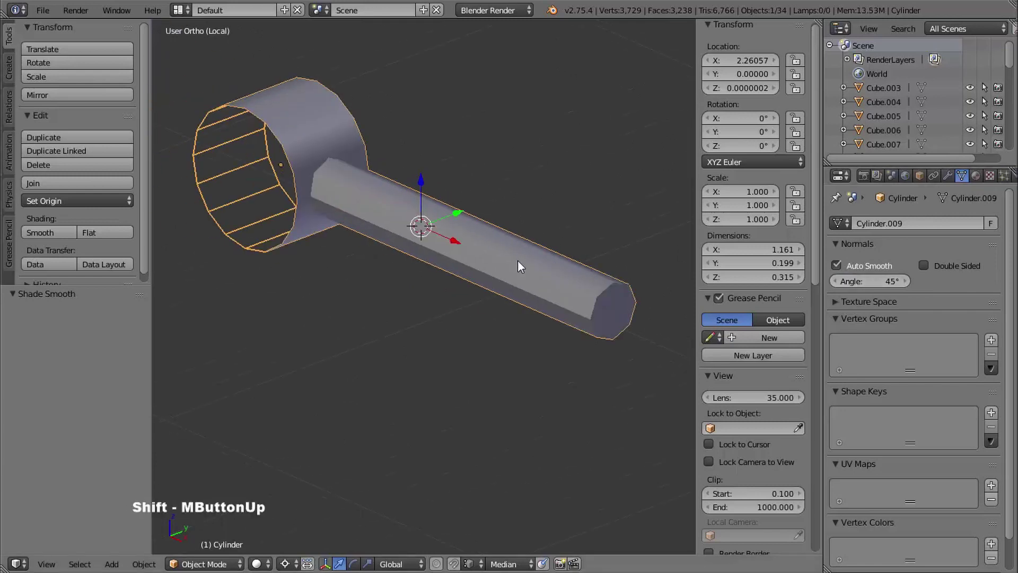
pyautogui.moveTo(436, 246); pyautogui.dragTo(548, 247, button='middle')
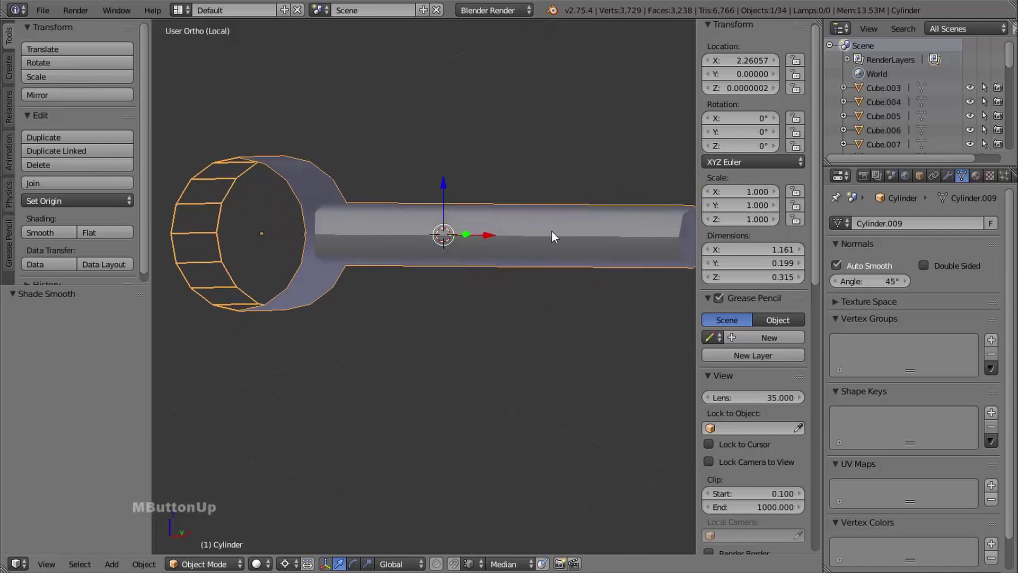
pyautogui.keyDown('shift'); pyautogui.moveTo(675, 237); pyautogui.dragTo(461, 275, button='middle'); pyautogui.keyUp('shift')
# Step: Set the rod's Auto Smooth angle to 50°
pyautogui.click(870, 281)
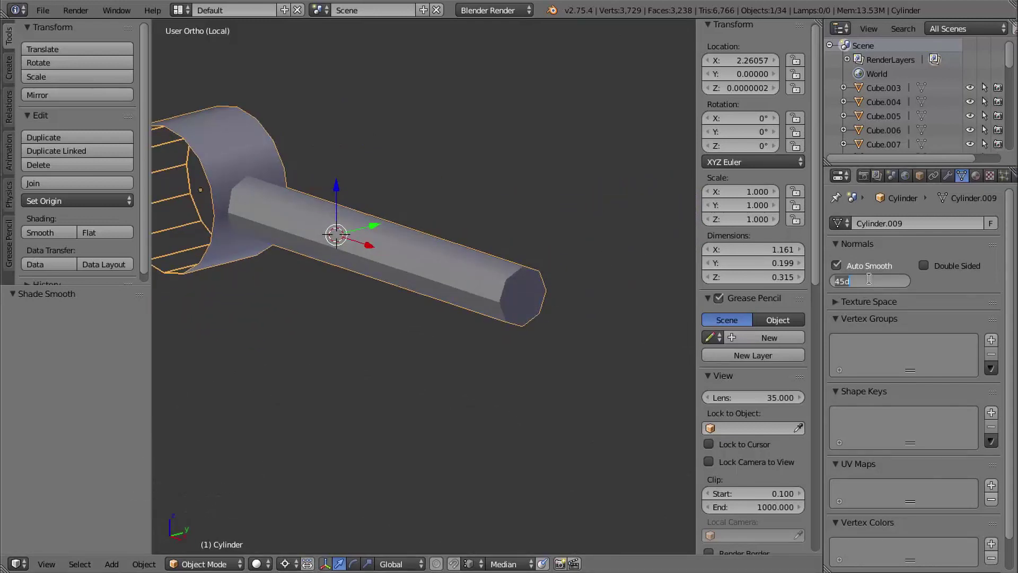
pyautogui.write('50')
pyautogui.press('Return')
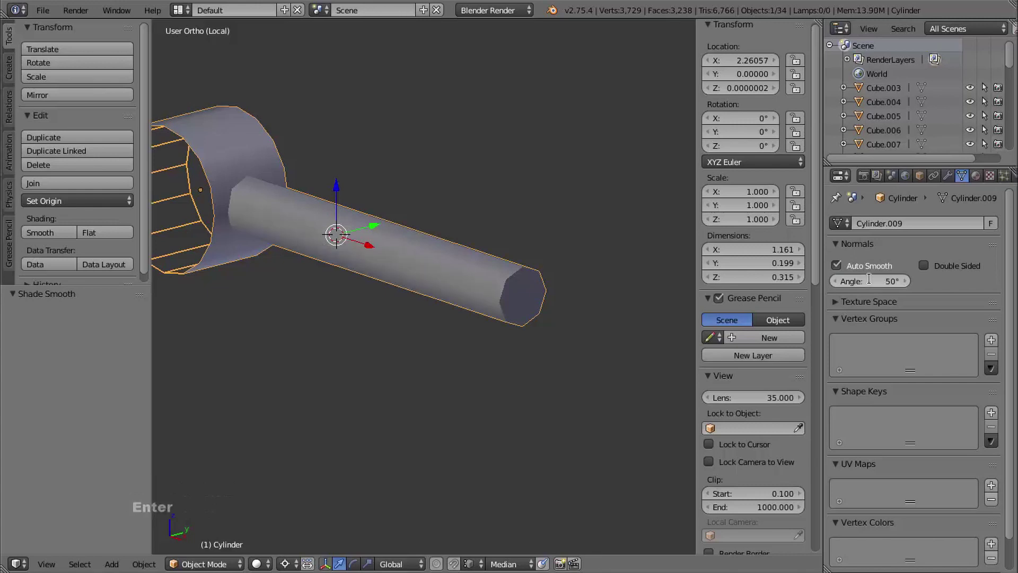
pyautogui.keyDown('shift'); pyautogui.moveTo(561, 284); pyautogui.dragTo(485, 280, button='middle'); pyautogui.keyUp('shift')
pyautogui.keyDown('shift'); pyautogui.moveTo(485, 280); pyautogui.dragTo(488, 280, button='middle'); pyautogui.keyUp('shift')
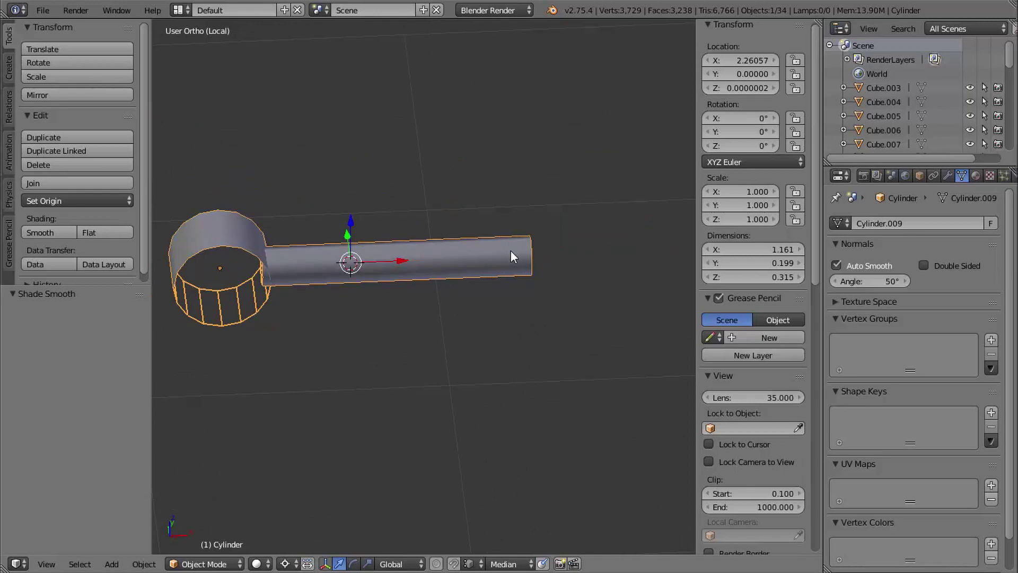
pyautogui.moveTo(491, 281); pyautogui.dragTo(457, 309, button='middle')
# Step: Leave local view and unhide all the hidden parts of the model
pyautogui.press('KP_Divide')
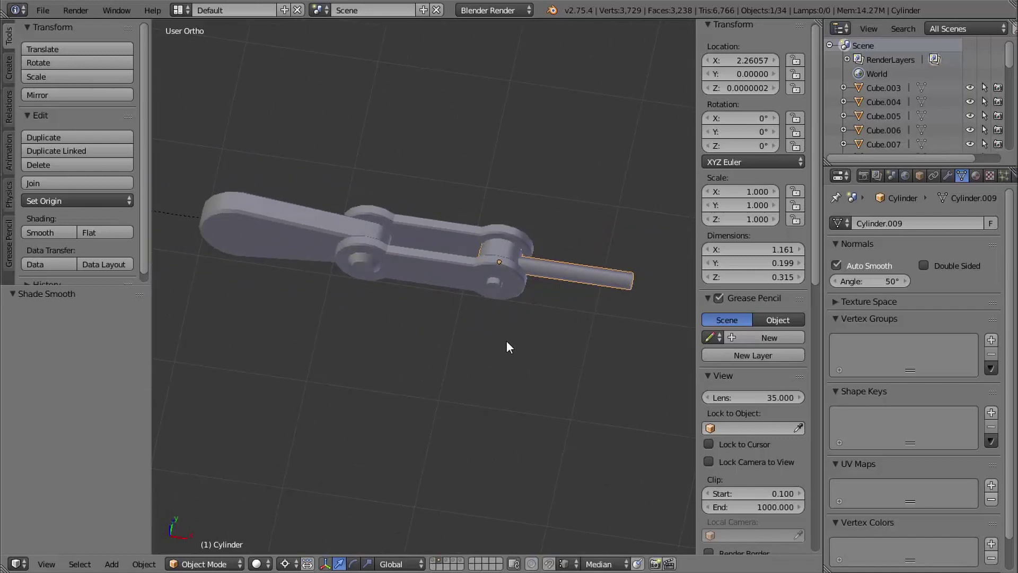
pyautogui.keyDown('shift'); pyautogui.moveTo(532, 345); pyautogui.dragTo(441, 278, button='middle'); pyautogui.keyUp('shift')
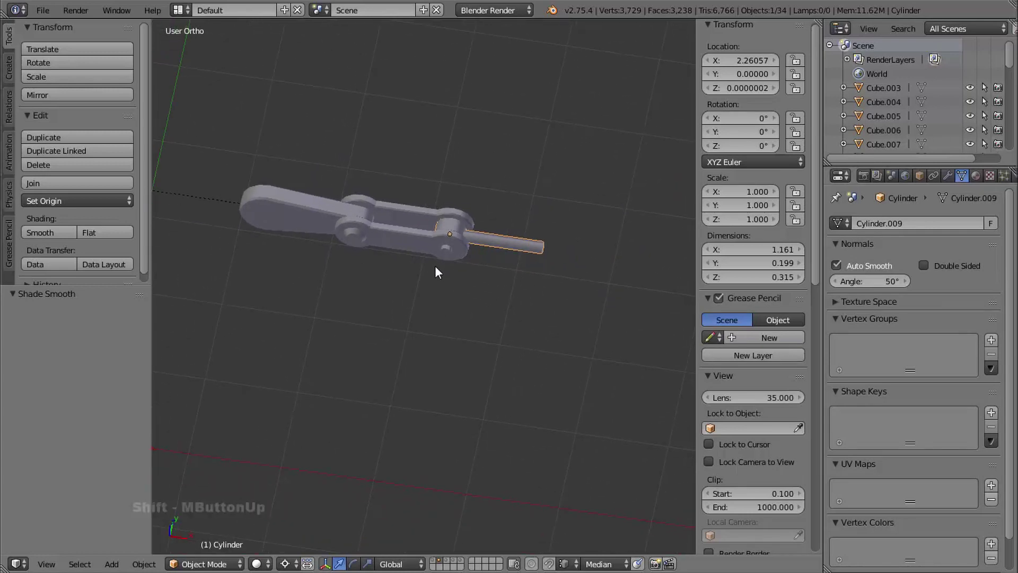
pyautogui.hotkey('alt', 'h')
pyautogui.keyDown('shift'); pyautogui.moveTo(446, 313); pyautogui.dragTo(477, 360, button='middle'); pyautogui.keyUp('shift')
pyautogui.keyDown('shift'); pyautogui.moveTo(477, 360); pyautogui.dragTo(450, 251, button='middle'); pyautogui.keyUp('shift')
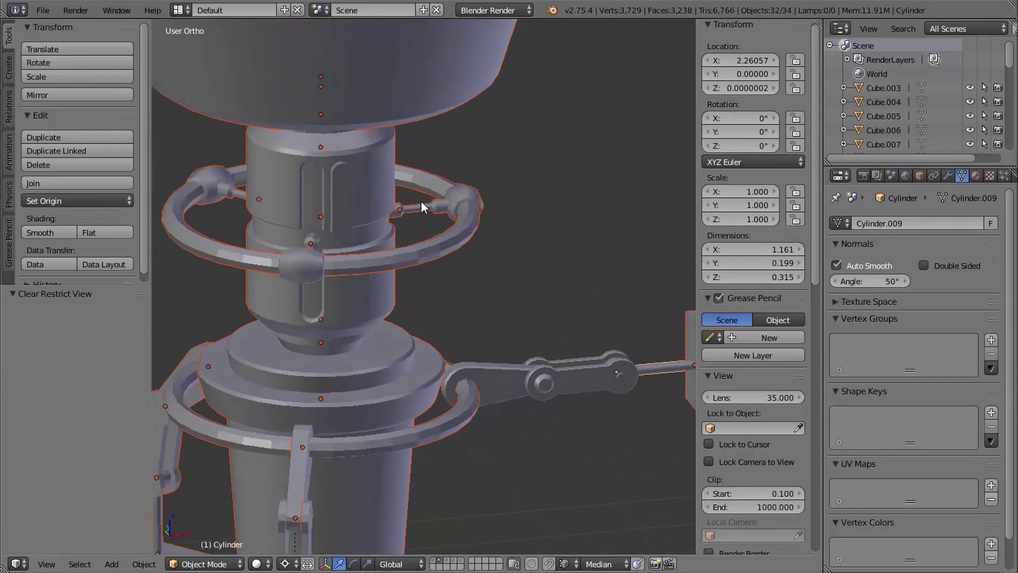
pyautogui.moveTo(409, 209); pyautogui.dragTo(466, 226, button='middle')
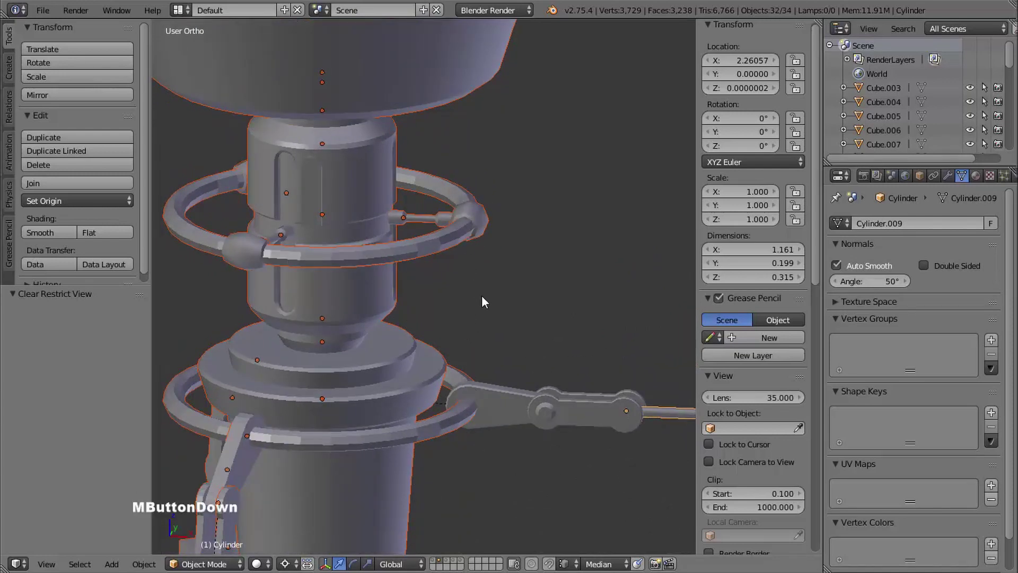
pyautogui.moveTo(482, 297); pyautogui.dragTo(507, 194, button='middle')
# Step: Select one rounded collar on the upper ring, its small connecting rod and both large rings, and hide all unselected objects
pyautogui.rightClick(471, 215)
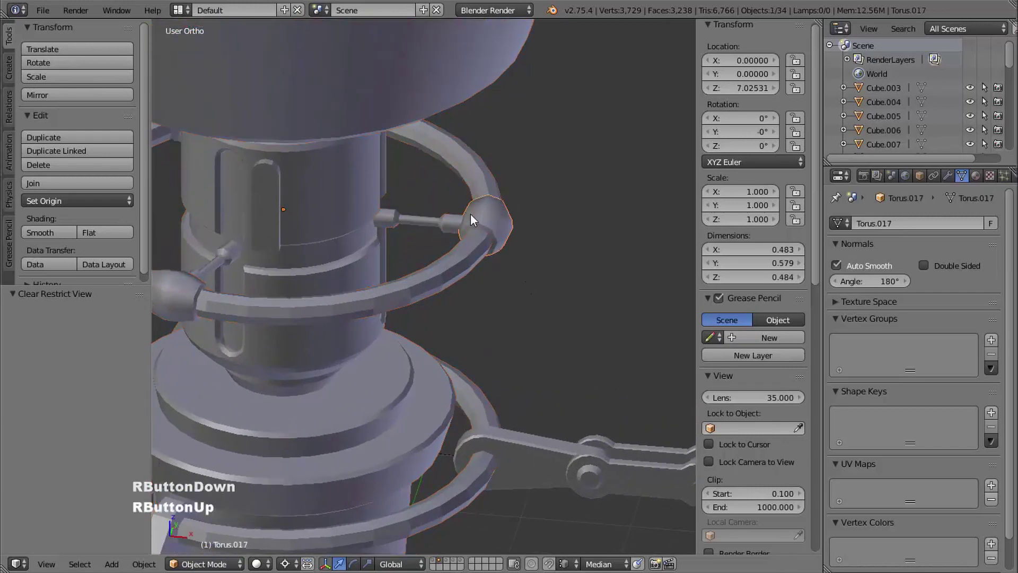
pyautogui.keyDown('ctrl'); pyautogui.moveTo(485, 231); pyautogui.dragTo(419, 239, button='middle'); pyautogui.keyUp('ctrl')
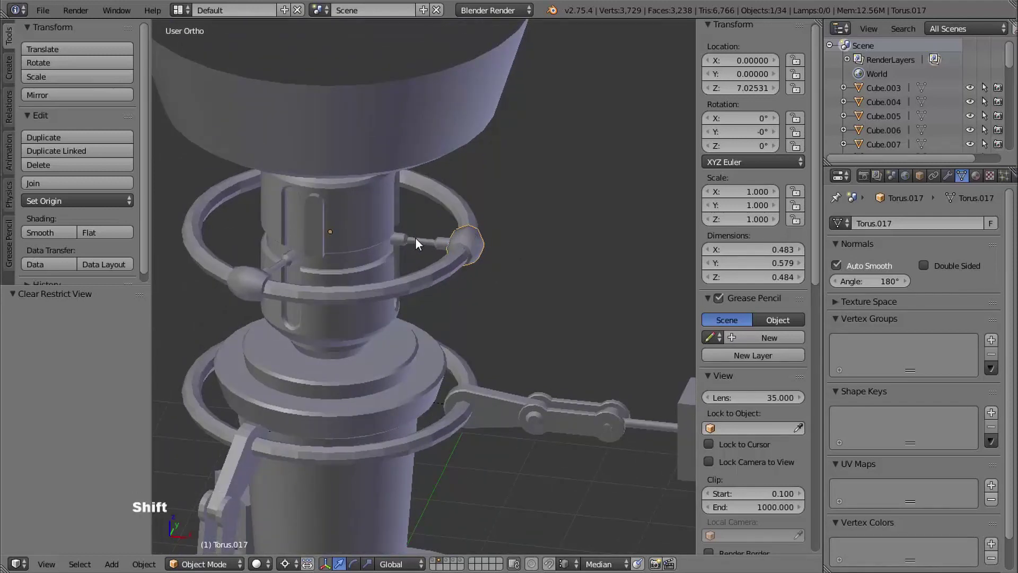
pyautogui.keyDown('shift'); pyautogui.rightClick(415, 238); pyautogui.keyUp('shift')
pyautogui.keyDown('shift'); pyautogui.moveTo(454, 288); pyautogui.dragTo(425, 243, button='middle'); pyautogui.keyUp('shift')
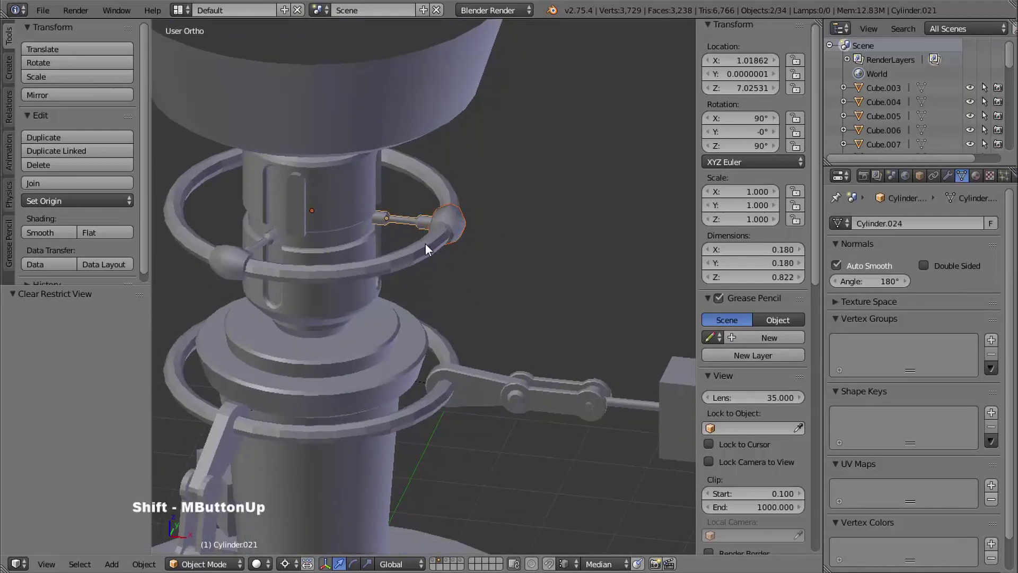
pyautogui.keyDown('shift'); pyautogui.rightClick(422, 273); pyautogui.keyUp('shift')
pyautogui.keyDown('shift'); pyautogui.rightClick(424, 406); pyautogui.keyUp('shift')
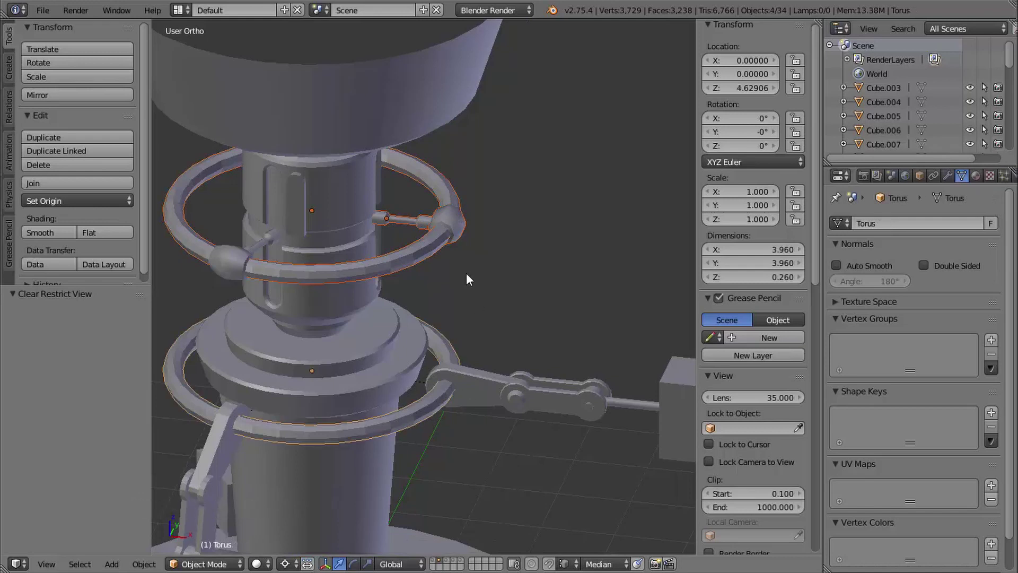
pyautogui.moveTo(495, 315)
pyautogui.keyDown('shift'); pyautogui.mouseDown(button='middle')
pyautogui.moveTo(478, 286)
pyautogui.moveTo(486, 302)
pyautogui.mouseUp(button='middle'); pyautogui.keyUp('shift')
pyautogui.hotkey('shift', 'h')
pyautogui.moveTo(485, 303)
pyautogui.mouseDown(button='middle')
pyautogui.moveTo(499, 315)
pyautogui.moveTo(482, 319)
pyautogui.mouseUp(button='middle')
pyautogui.keyDown('shift'); pyautogui.moveTo(482, 319); pyautogui.dragTo(467, 320, button='middle'); pyautogui.keyUp('shift')
pyautogui.moveTo(466, 319); pyautogui.dragTo(485, 249, button='middle')
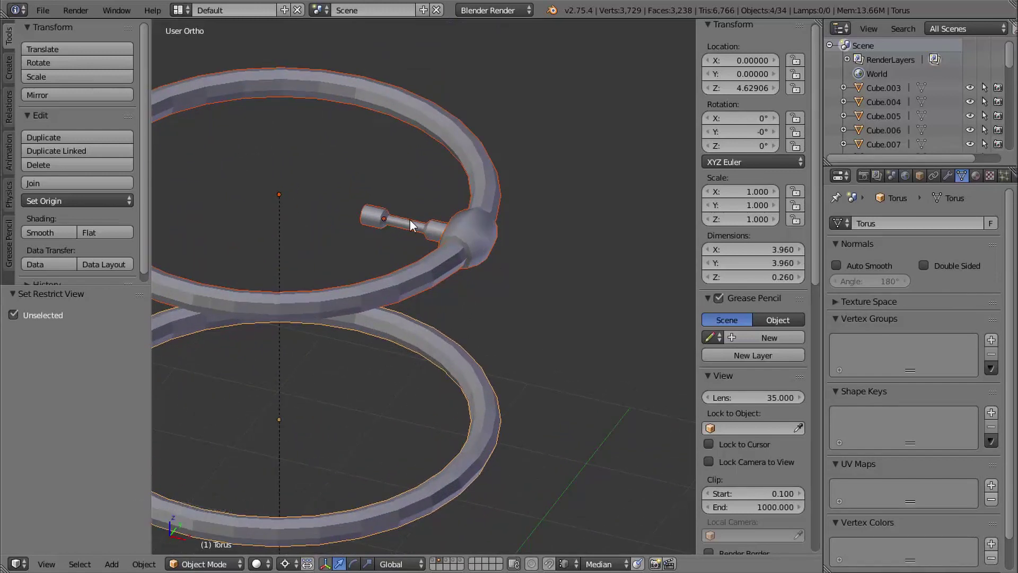
pyautogui.keyDown('shift'); pyautogui.moveTo(546, 289); pyautogui.dragTo(577, 300, button='middle'); pyautogui.keyUp('shift')
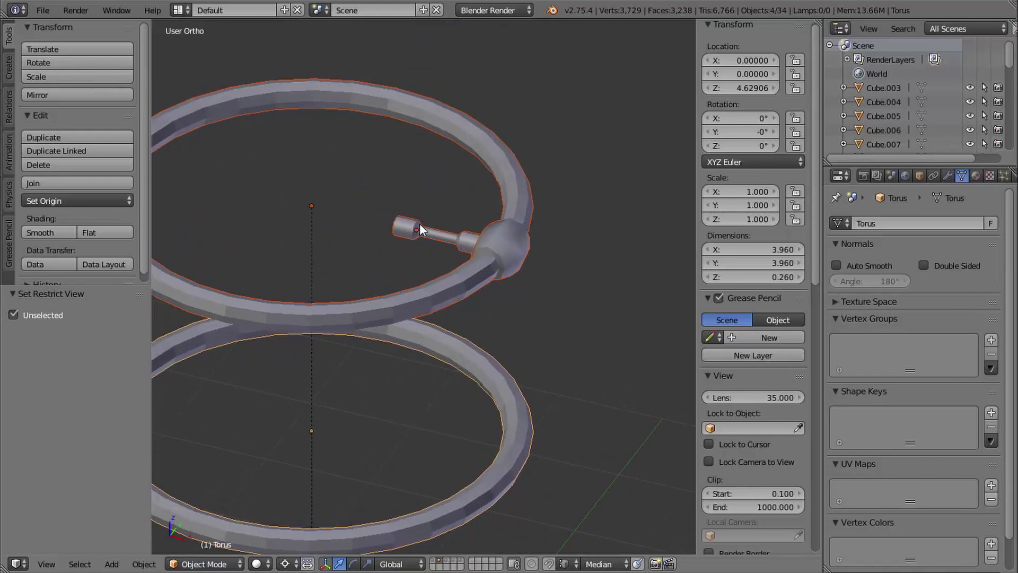
# Step: In Edit Mode with edge selection, select the small connecting rod's open inner end loop and snap the 3D cursor to it
pyautogui.rightClick(420, 229)
pyautogui.keyDown('shift'); pyautogui.moveTo(425, 283); pyautogui.dragTo(449, 287, button='middle'); pyautogui.keyUp('shift')
pyautogui.moveTo(450, 287); pyautogui.dragTo(459, 204, button='middle')
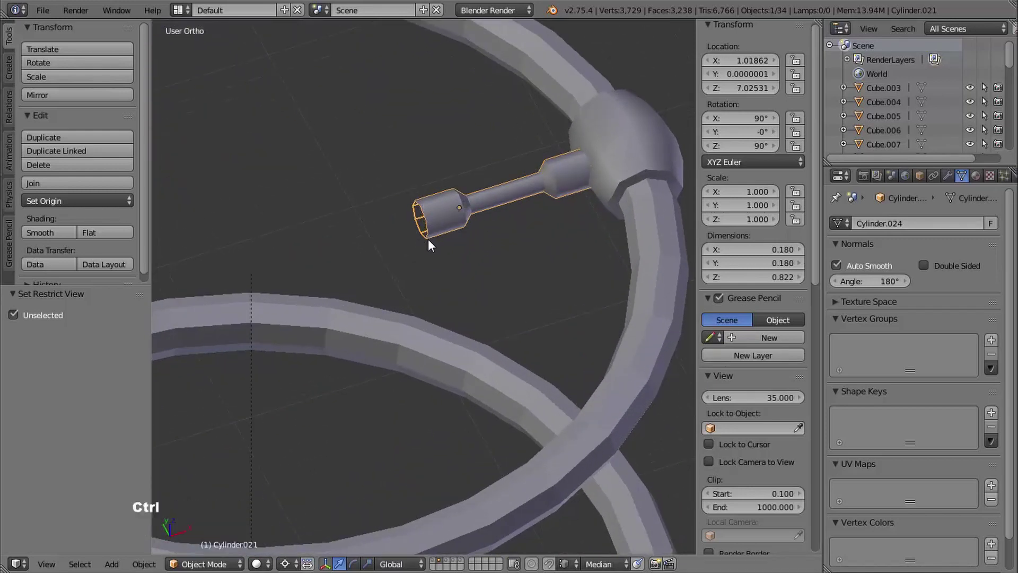
pyautogui.moveTo(429, 240)
pyautogui.keyDown('ctrl'); pyautogui.mouseDown(button='middle')
pyautogui.moveTo(435, 201)
pyautogui.moveTo(417, 224)
pyautogui.mouseUp(button='middle'); pyautogui.keyUp('ctrl')
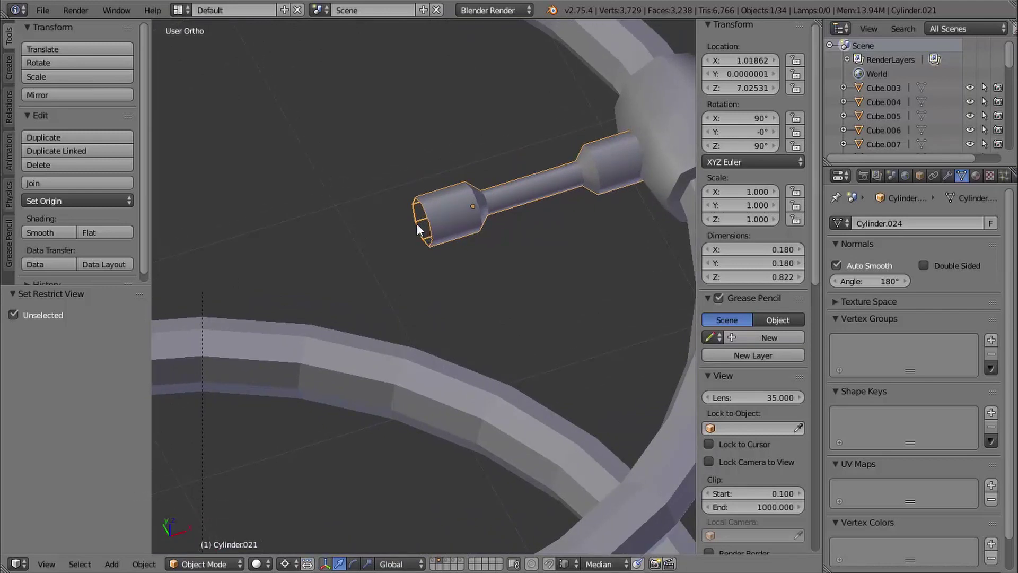
pyautogui.press('Tab')
pyautogui.hotkey('ctrl', 'Tab')
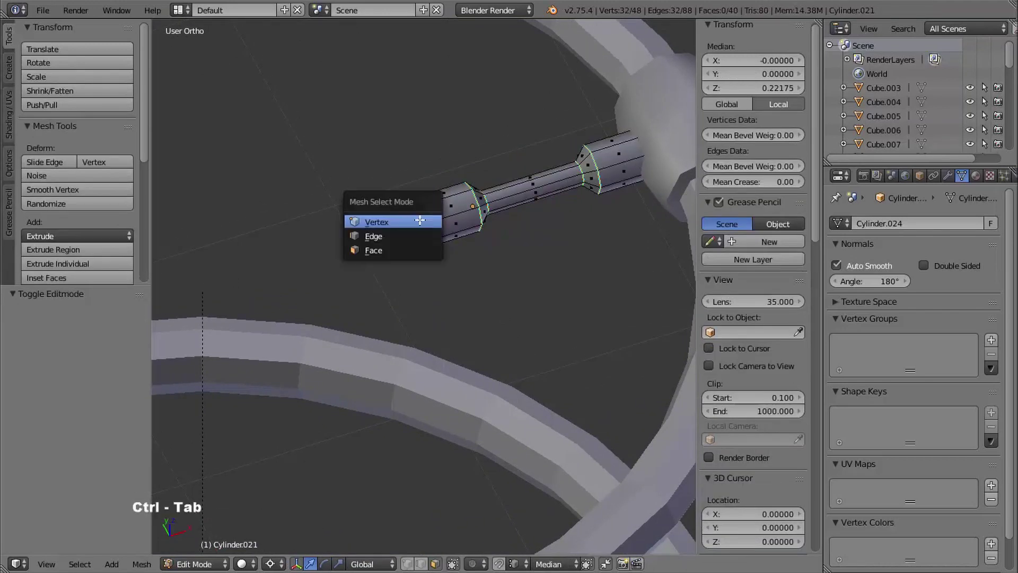
pyautogui.click(399, 236)
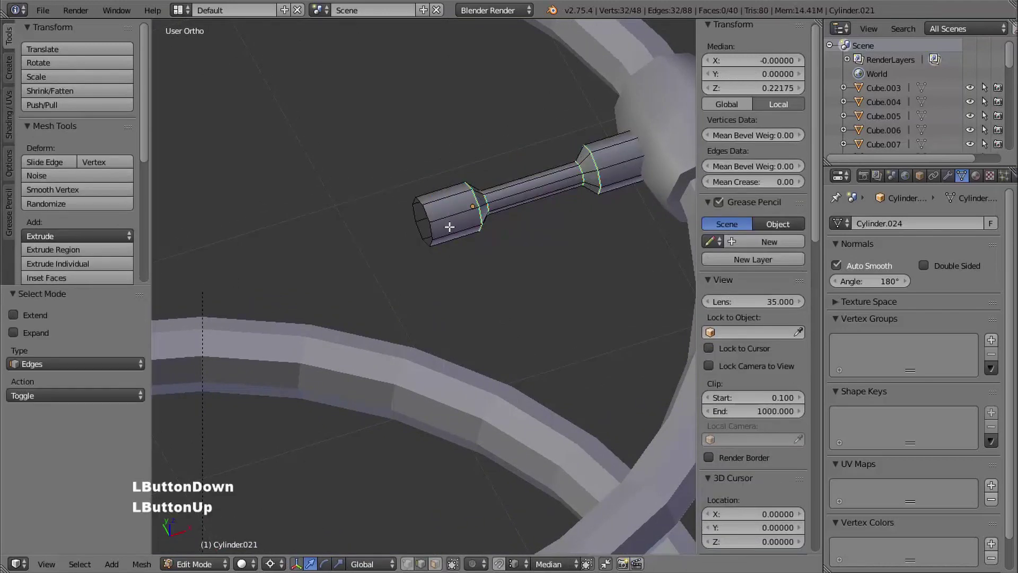
pyautogui.keyDown('alt'); pyautogui.rightClick(422, 227); pyautogui.keyUp('alt')
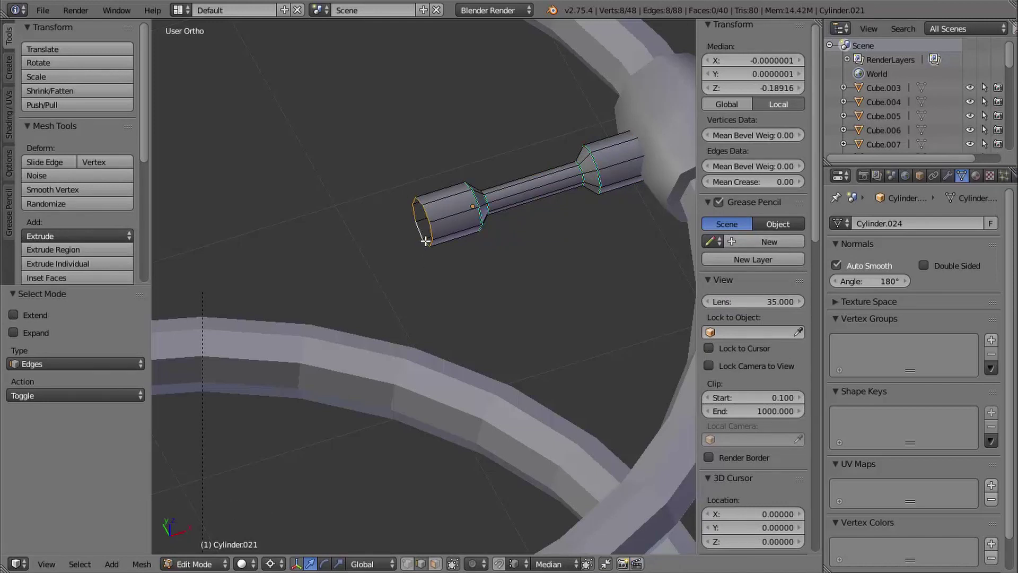
pyautogui.hotkey('shift', 's')
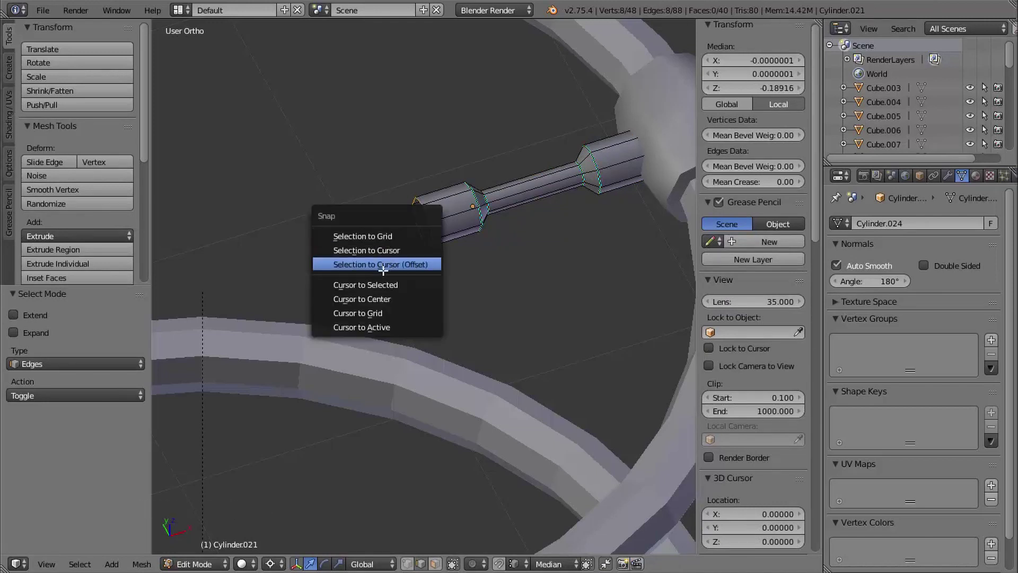
pyautogui.click(376, 286)
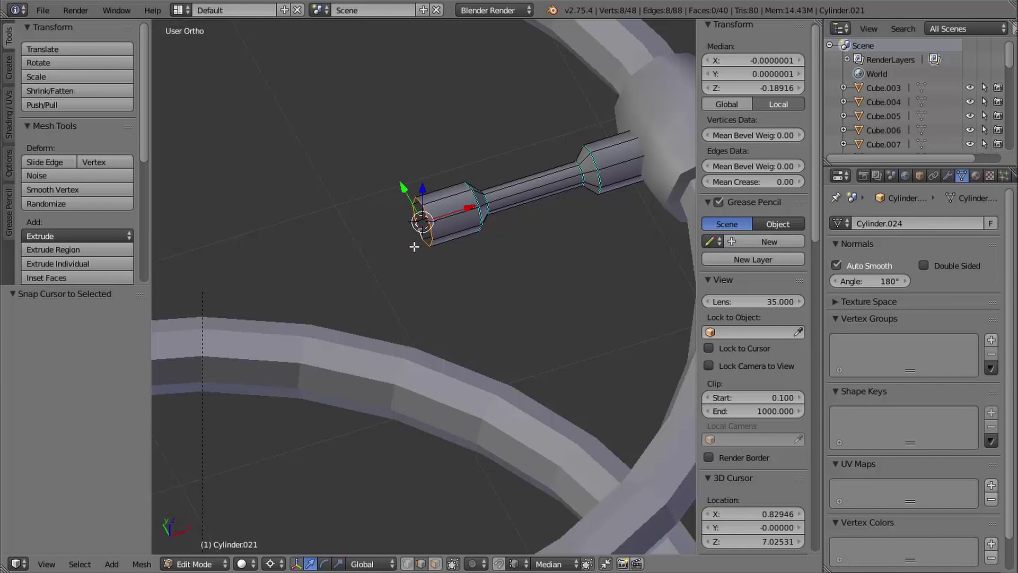
# Step: Return to Object Mode and set the small connecting rod's origin to the 3D cursor
pyautogui.keyDown('shift'); pyautogui.moveTo(414, 247); pyautogui.dragTo(429, 268, button='middle'); pyautogui.keyUp('shift')
pyautogui.press('Tab')
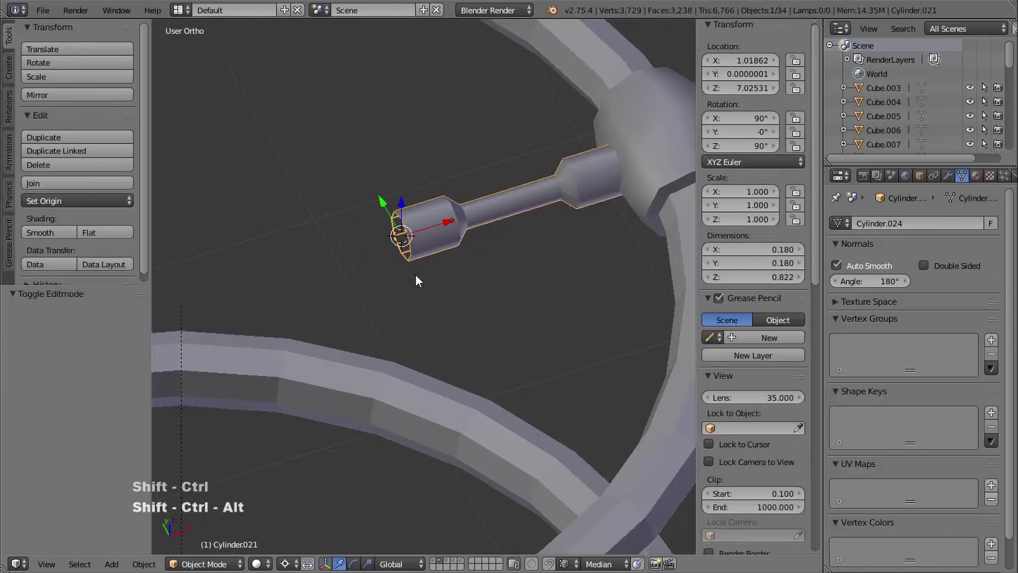
pyautogui.hotkey('shift', 'ctrl', 'alt', 'c')
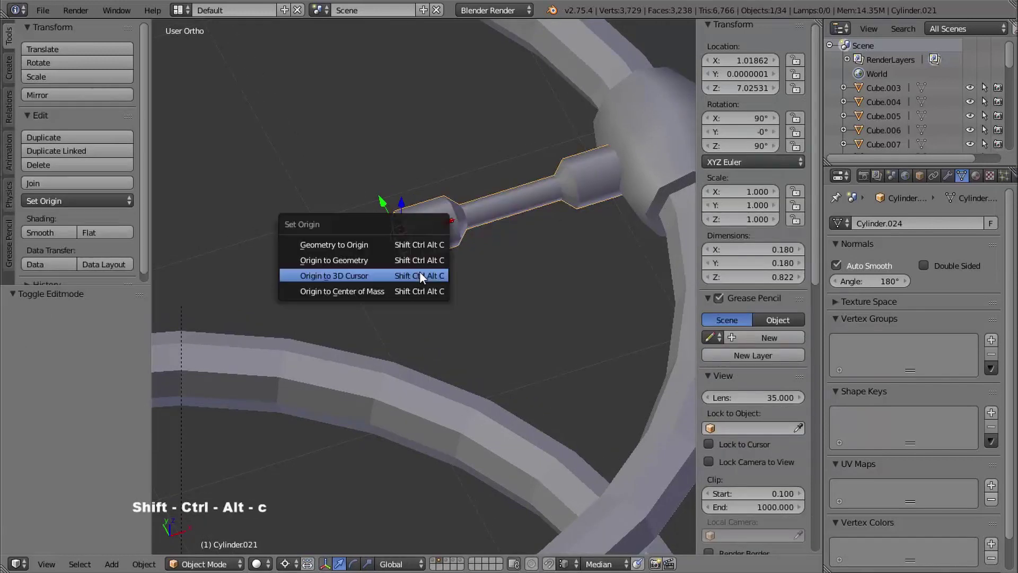
pyautogui.click(366, 276)
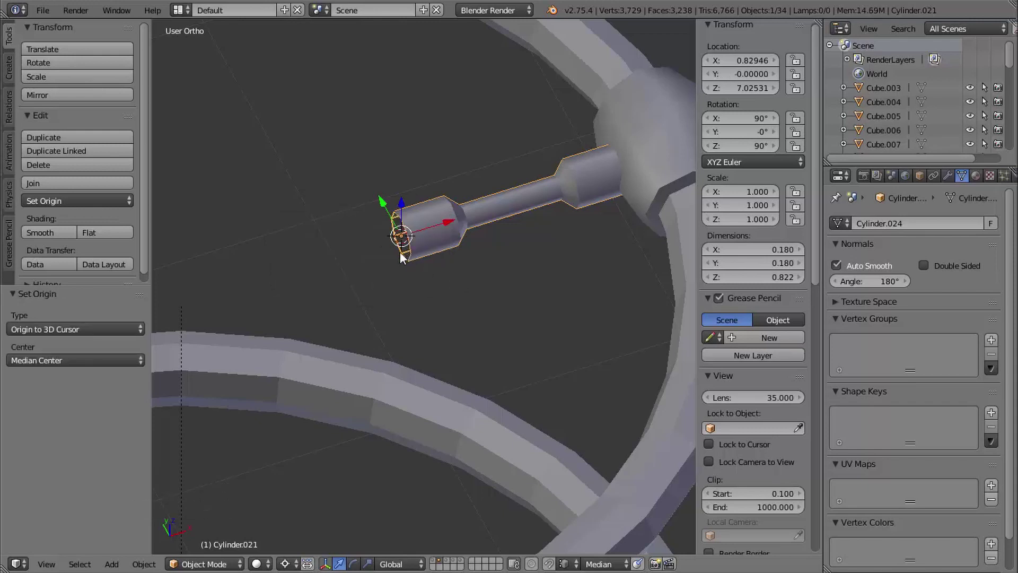
# Step: Select the upper ring that passes through the rounded collar and display the model as wireframe
pyautogui.keyDown('shift'); pyautogui.moveTo(412, 254); pyautogui.dragTo(457, 209, button='middle'); pyautogui.keyUp('shift')
pyautogui.rightClick(470, 158)
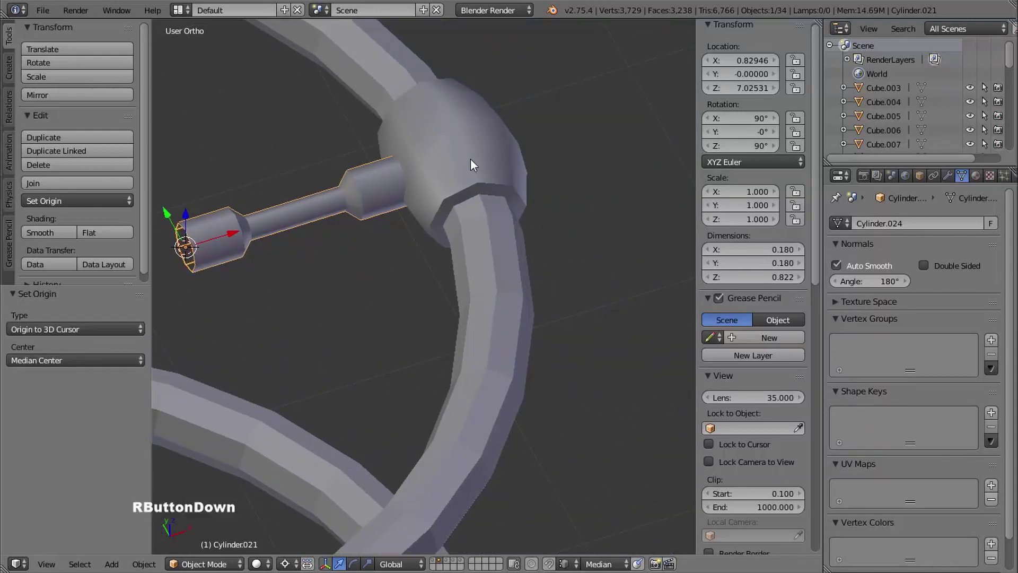
pyautogui.keyDown('shift'); pyautogui.moveTo(507, 142); pyautogui.dragTo(551, 239, button='middle'); pyautogui.keyUp('shift')
pyautogui.moveTo(551, 239); pyautogui.dragTo(529, 245, button='middle')
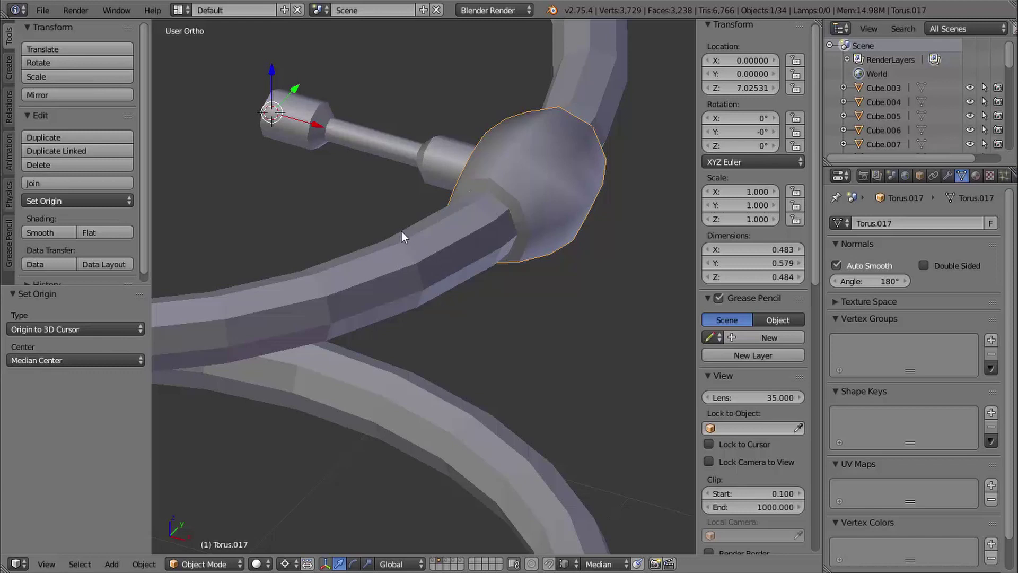
pyautogui.moveTo(441, 264); pyautogui.dragTo(492, 278, button='middle')
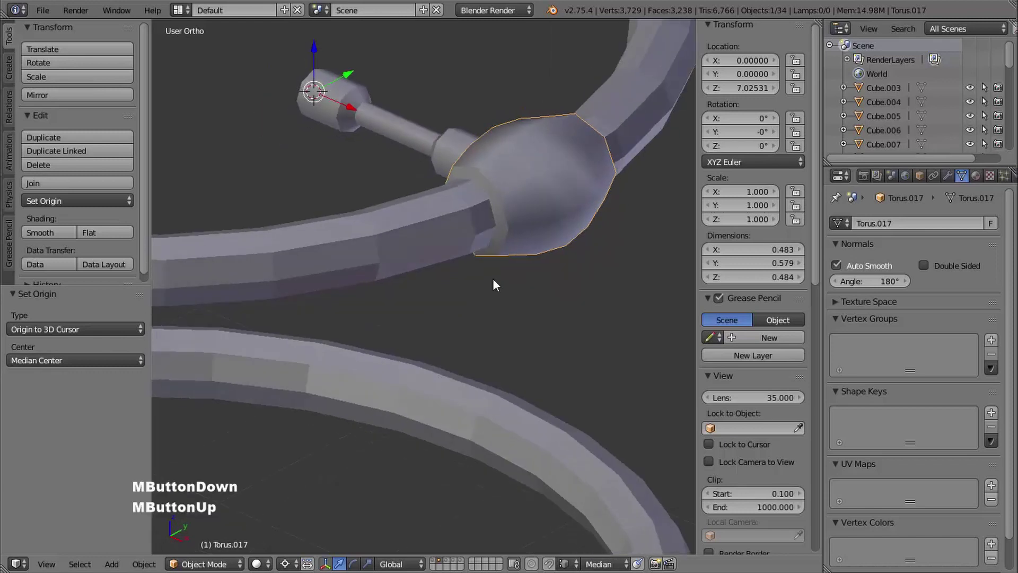
pyautogui.rightClick(428, 220)
pyautogui.keyDown('shift'); pyautogui.moveTo(427, 226); pyautogui.dragTo(409, 209, button='middle'); pyautogui.keyUp('shift')
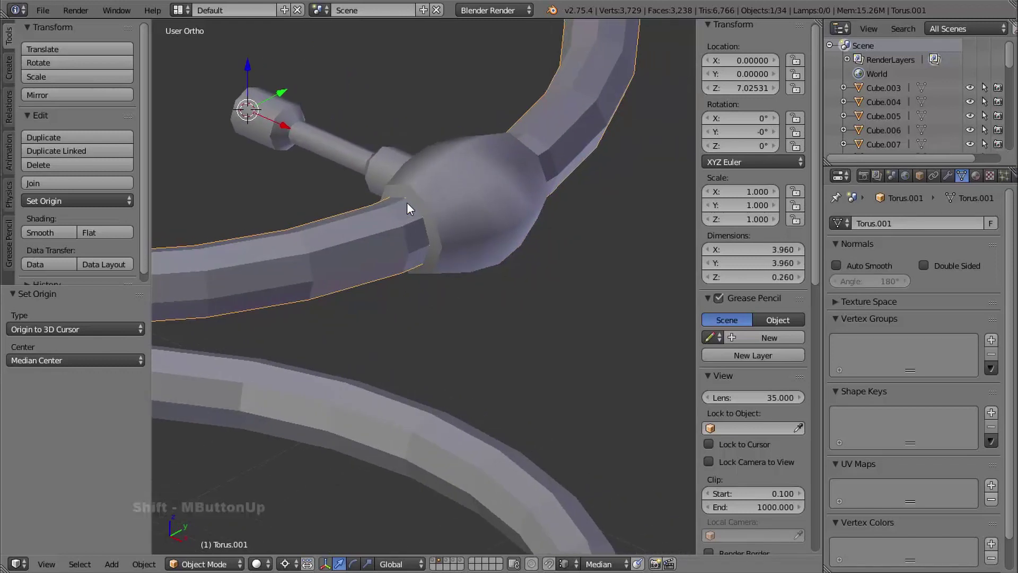
pyautogui.moveTo(486, 256); pyautogui.dragTo(412, 225, button='middle')
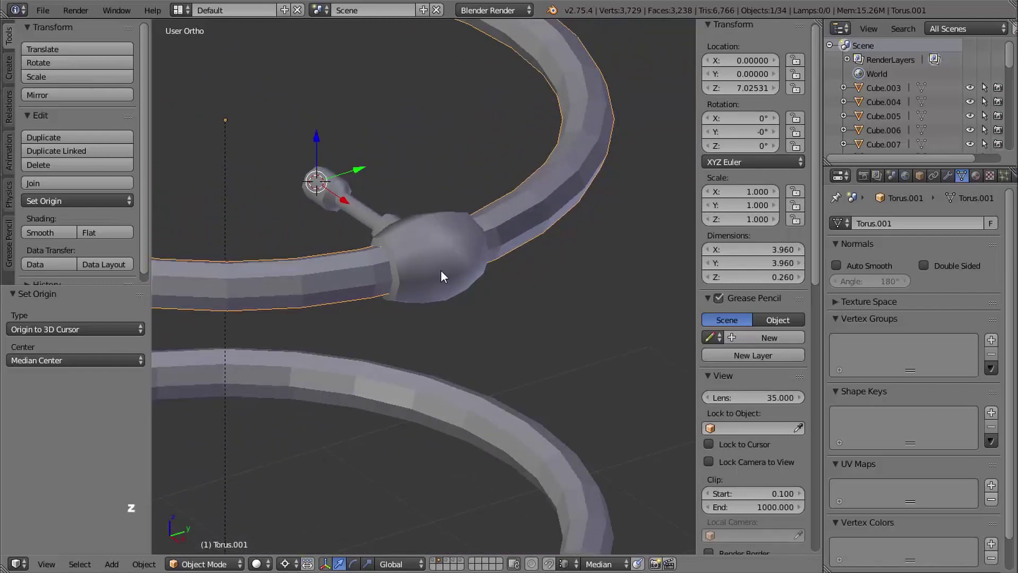
pyautogui.press('z')
pyautogui.moveTo(447, 259)
pyautogui.mouseDown(button='middle')
pyautogui.moveTo(449, 301)
pyautogui.moveTo(456, 291)
pyautogui.mouseUp(button='middle')
pyautogui.moveTo(456, 291)
pyautogui.mouseDown(button='middle')
pyautogui.moveTo(491, 281)
pyautogui.moveTo(465, 214)
pyautogui.mouseUp(button='middle')
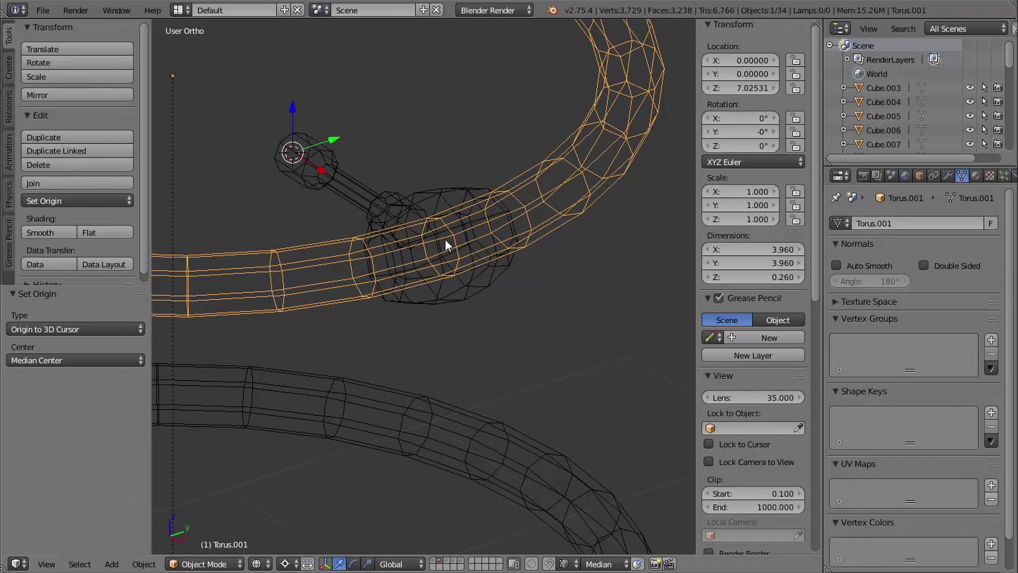
# Step: Try to select the upper ring's cross-section edge loop inside the collar in Edit Mode
pyautogui.press('Tab')
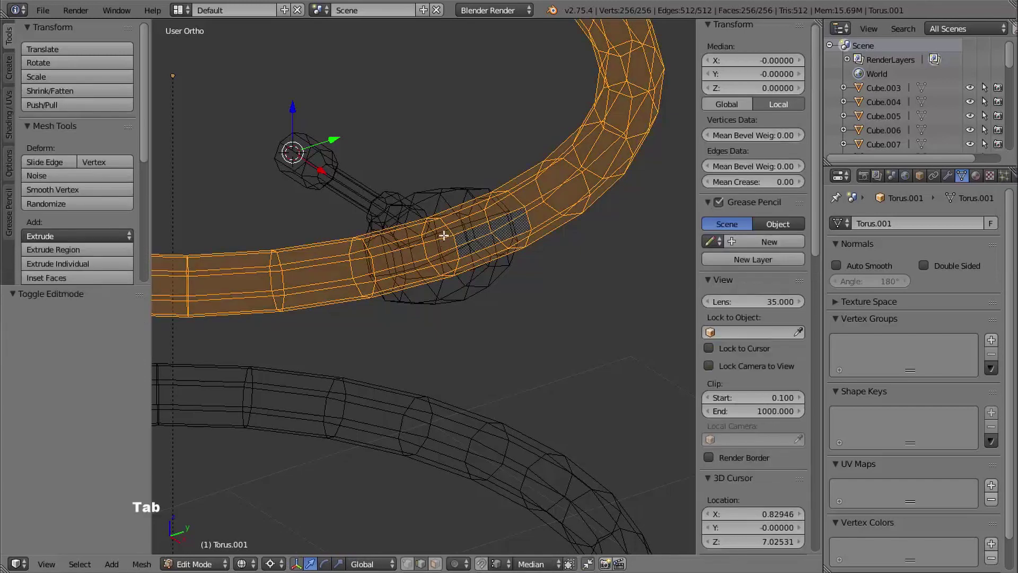
pyautogui.press('a')
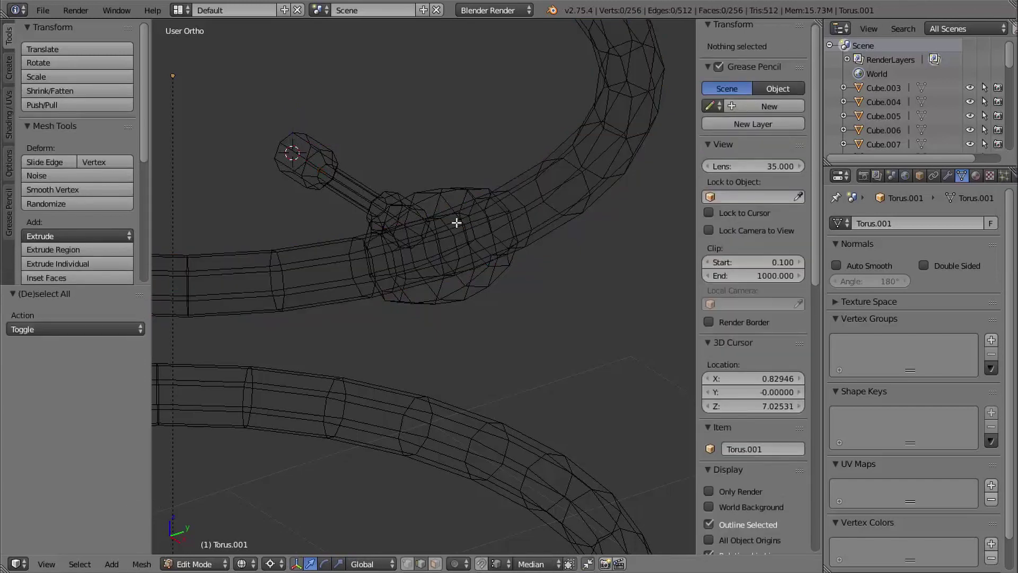
pyautogui.keyDown('alt'); pyautogui.rightClick(444, 224); pyautogui.keyUp('alt')
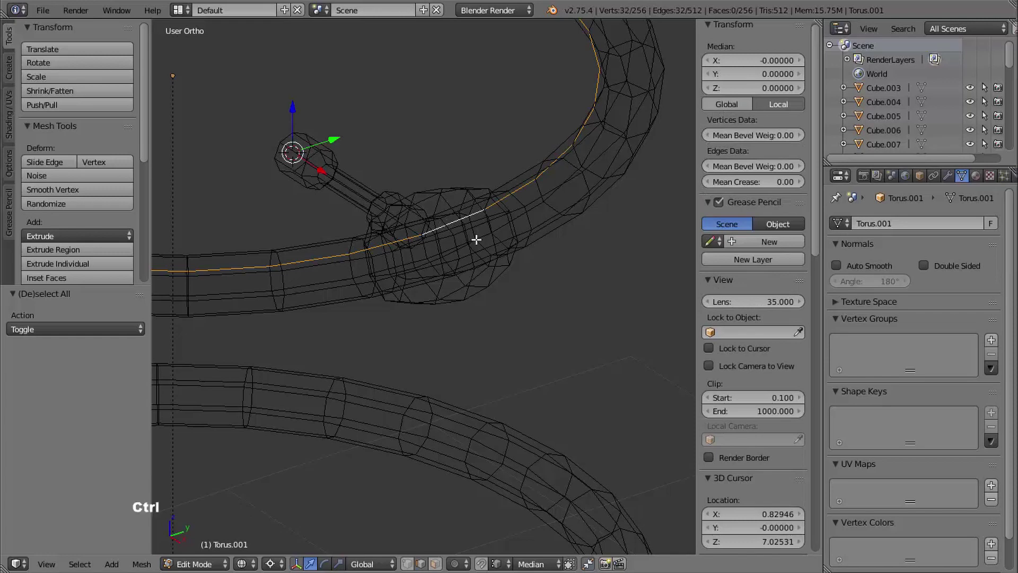
pyautogui.hotkey('ctrl', 'z')
pyautogui.press('Tab')
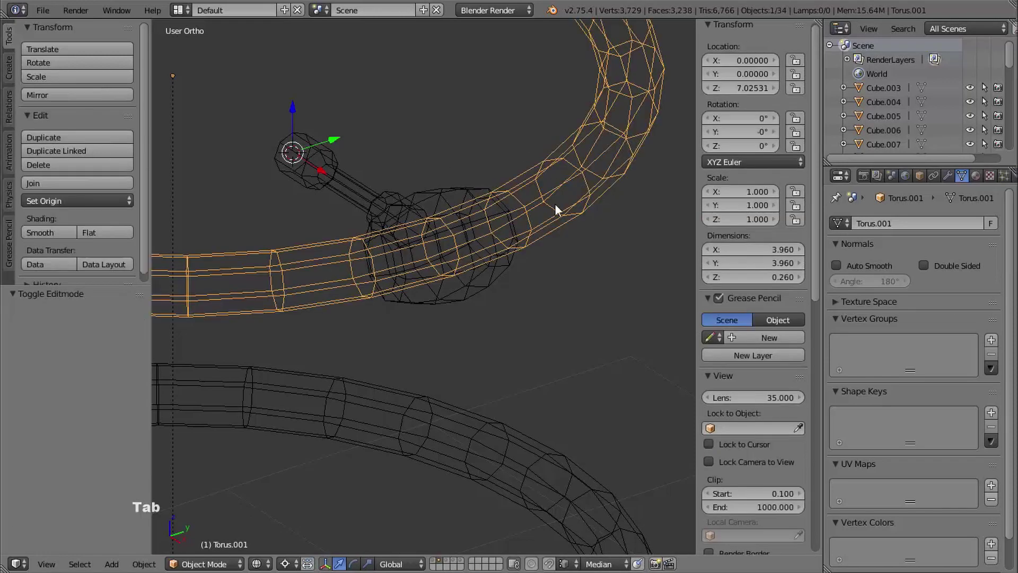
# Step: Isolate the upper ring in local view, select its cross-section edge loop on the X axis at the collar's location, and restore the full view
pyautogui.press('KP_Divide')
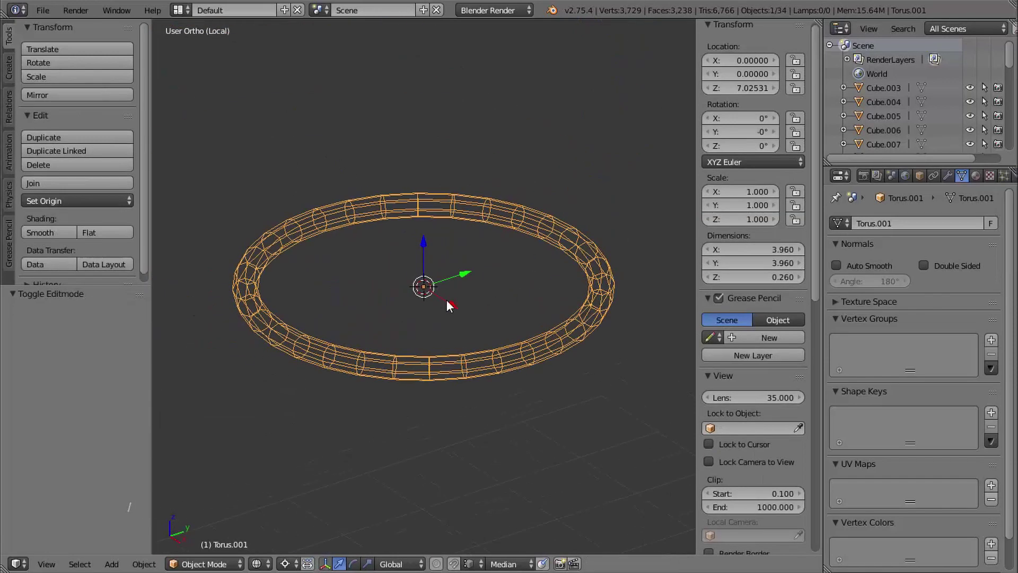
pyautogui.keyDown('shift'); pyautogui.moveTo(461, 277); pyautogui.dragTo(439, 286, button='middle'); pyautogui.keyUp('shift')
pyautogui.keyDown('shift'); pyautogui.moveTo(439, 287); pyautogui.dragTo(388, 309, button='middle'); pyautogui.keyUp('shift')
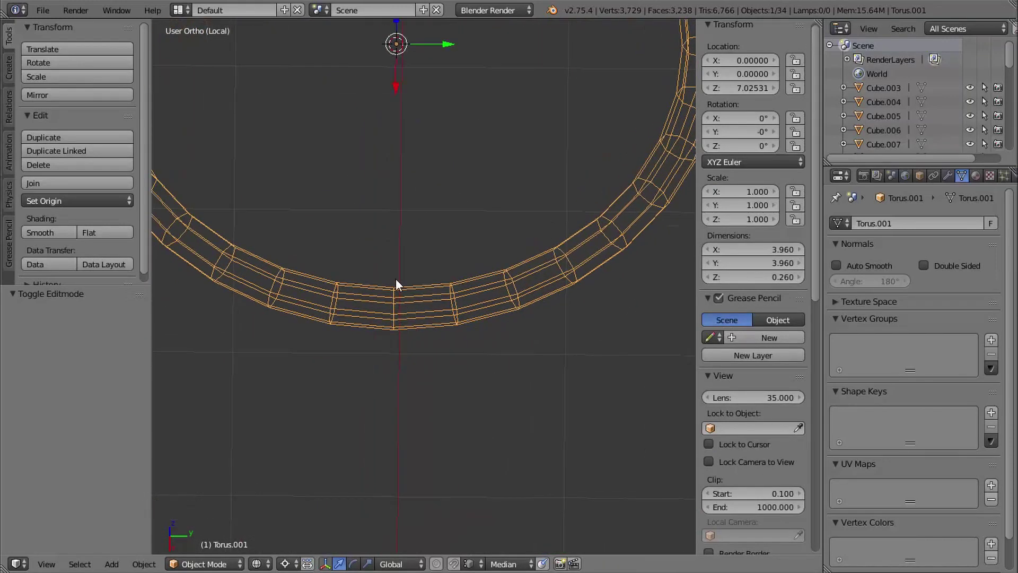
pyautogui.press('a')
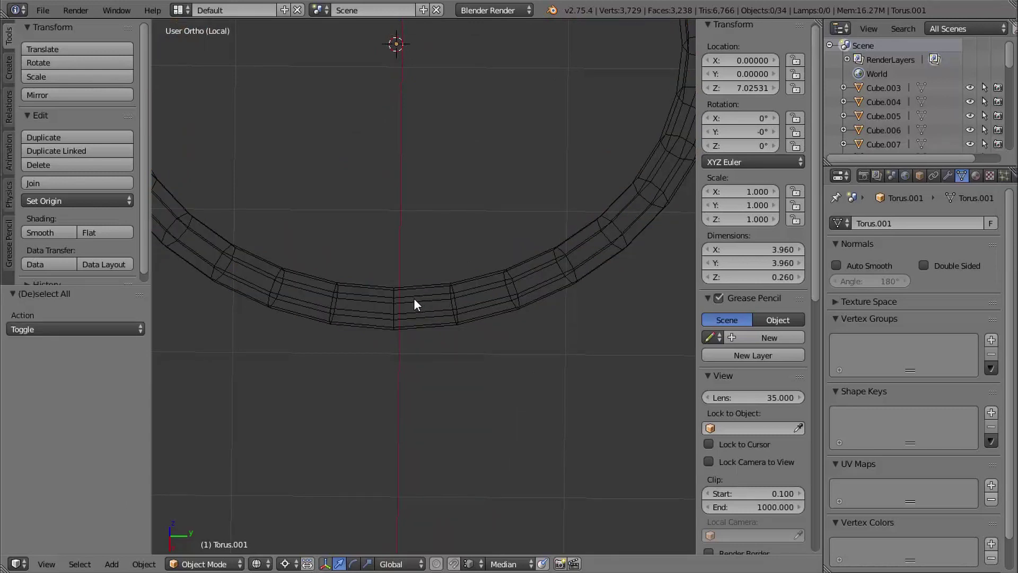
pyautogui.press('Tab')
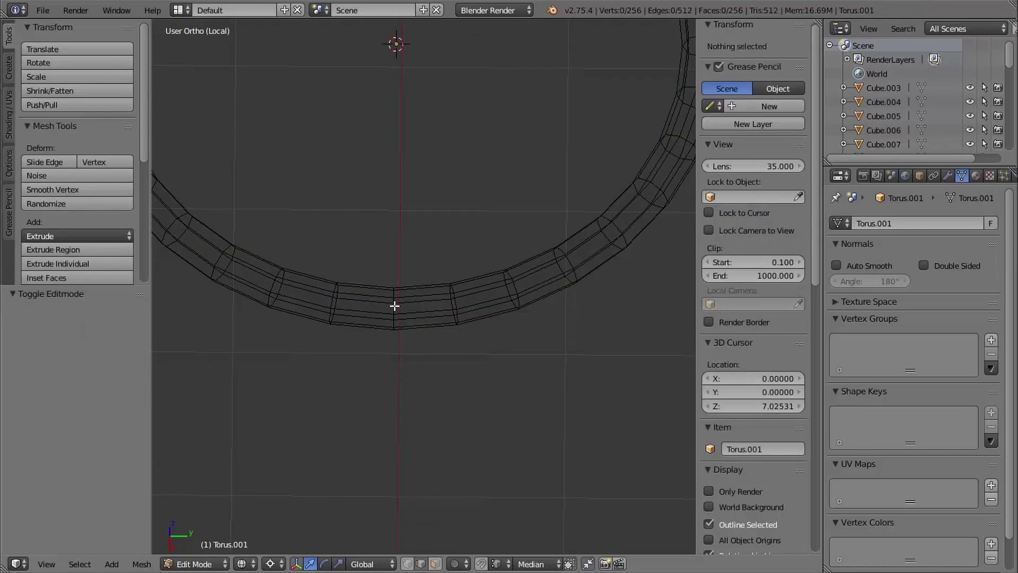
pyautogui.keyDown('alt'); pyautogui.rightClick(392, 308); pyautogui.keyUp('alt')
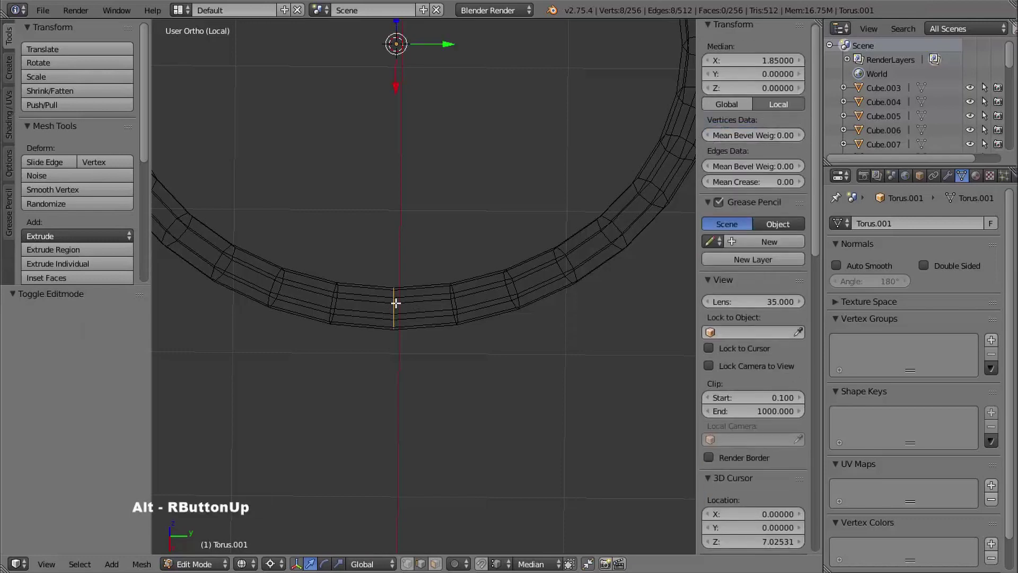
pyautogui.moveTo(437, 318); pyautogui.dragTo(454, 266, button='middle')
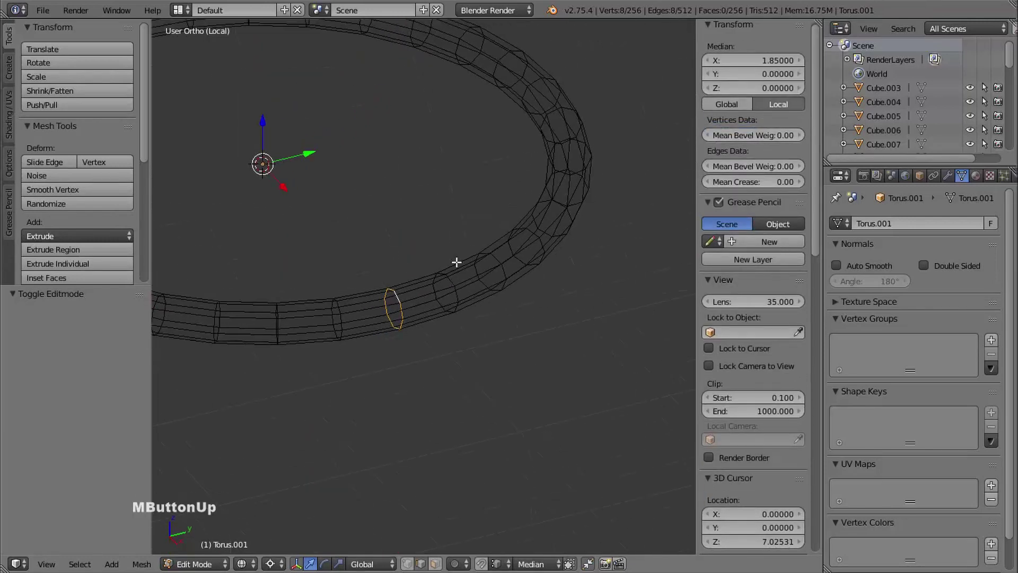
pyautogui.press('Tab')
pyautogui.press('KP_Divide')
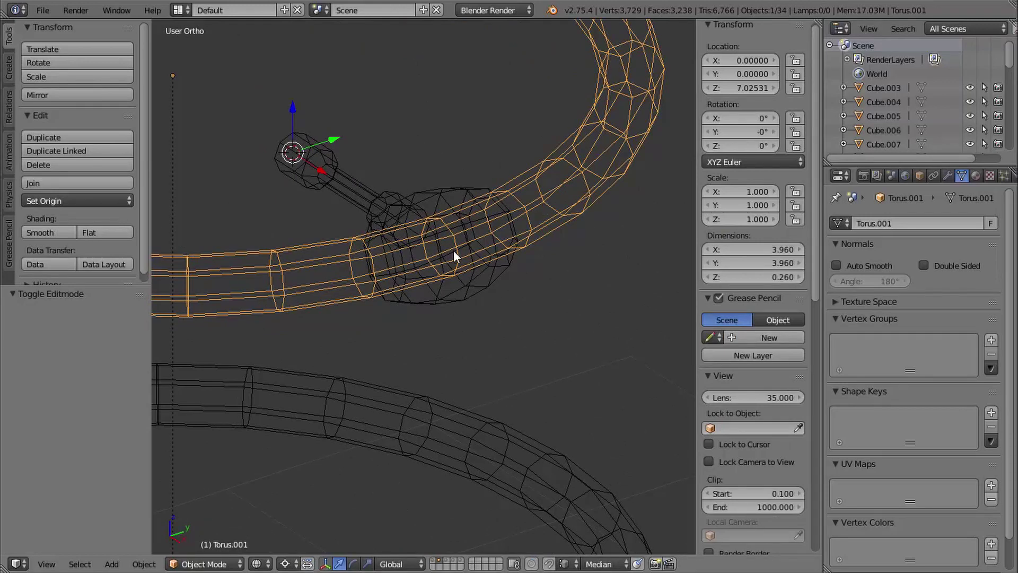
# Step: Snap the 3D cursor to the upper ring's selected edge loop in Edit Mode and return to Object Mode with solid shading
pyautogui.press('Tab')
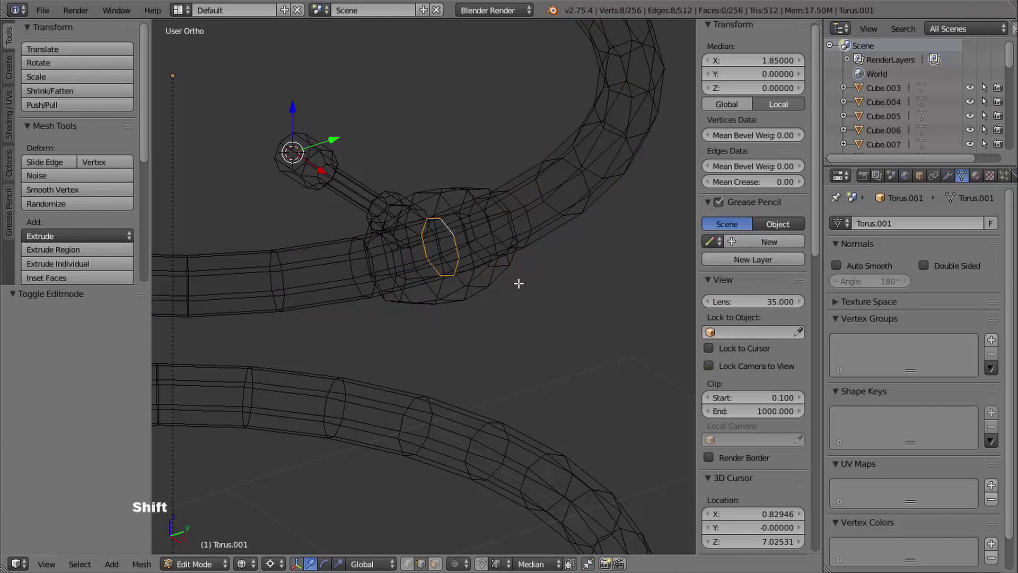
pyautogui.keyDown('shift'); pyautogui.moveTo(358, 177); pyautogui.dragTo(403, 186, button='middle'); pyautogui.keyUp('shift')
pyautogui.hotkey('shift', 's')
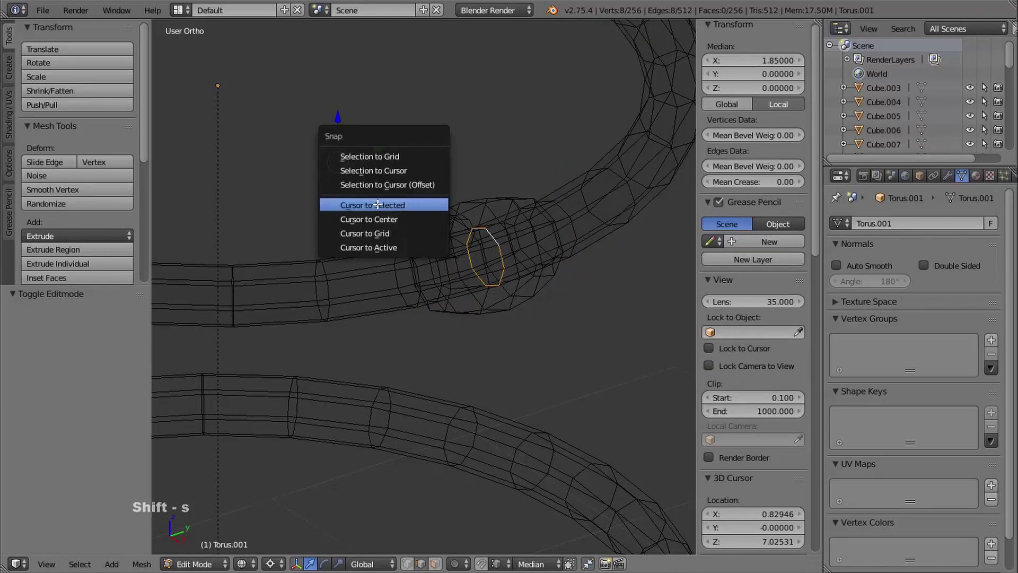
pyautogui.click(400, 209)
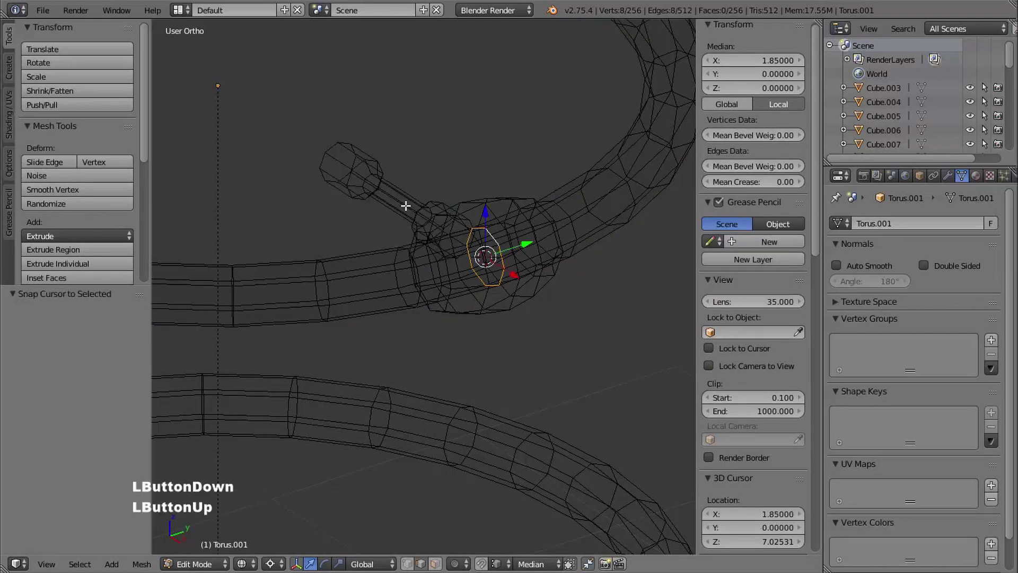
pyautogui.keyDown('shift'); pyautogui.moveTo(405, 208); pyautogui.dragTo(395, 225, button='middle'); pyautogui.keyUp('shift')
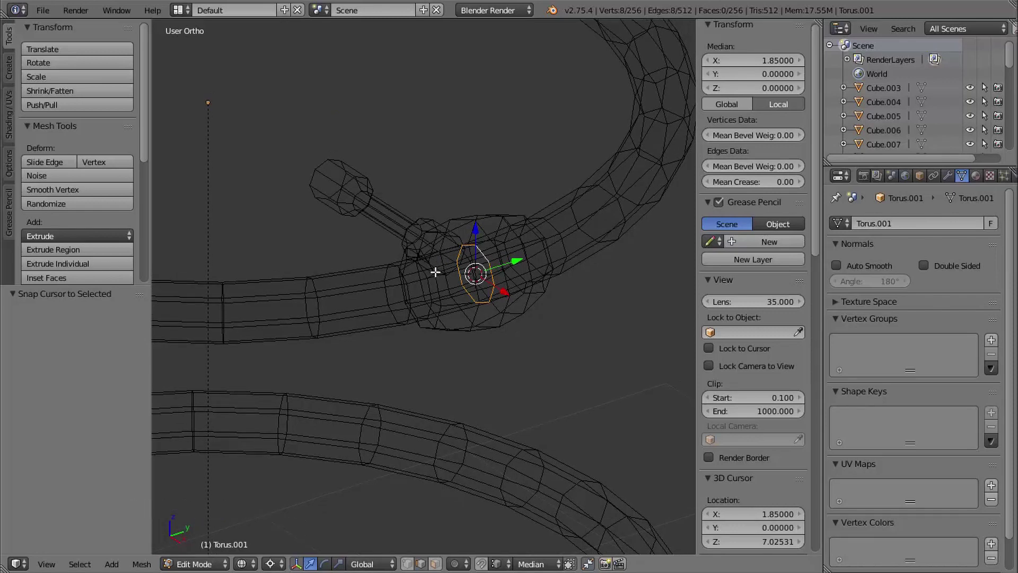
pyautogui.press('Tab')
pyautogui.press('z')
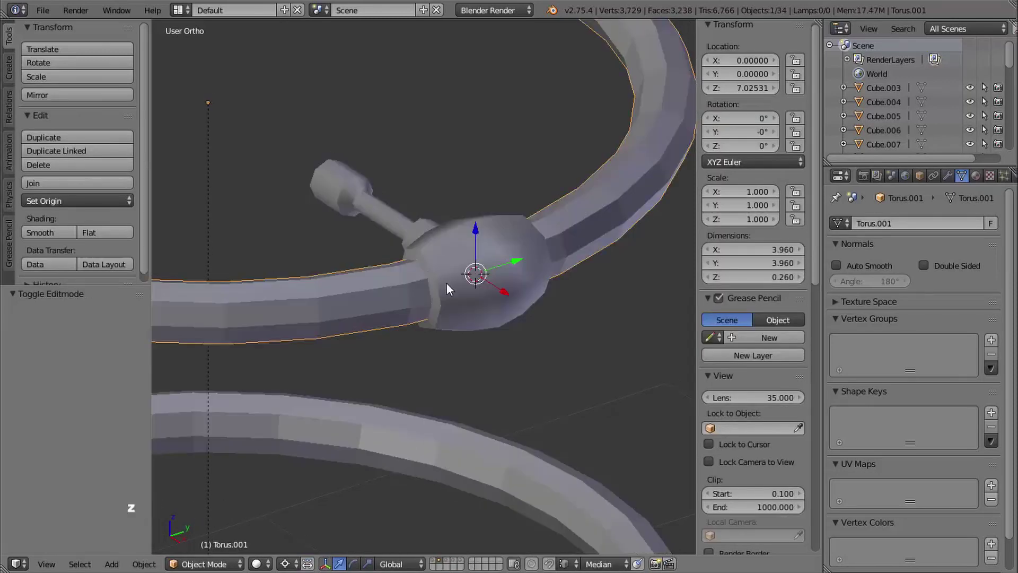
# Step: Select the rounded collar on the upper ring and set its origin to the 3D cursor
pyautogui.moveTo(446, 282)
pyautogui.keyDown('shift'); pyautogui.mouseDown(button='middle')
pyautogui.moveTo(432, 313)
pyautogui.moveTo(555, 173)
pyautogui.mouseUp(button='middle'); pyautogui.keyUp('shift')
pyautogui.rightClick(566, 153)
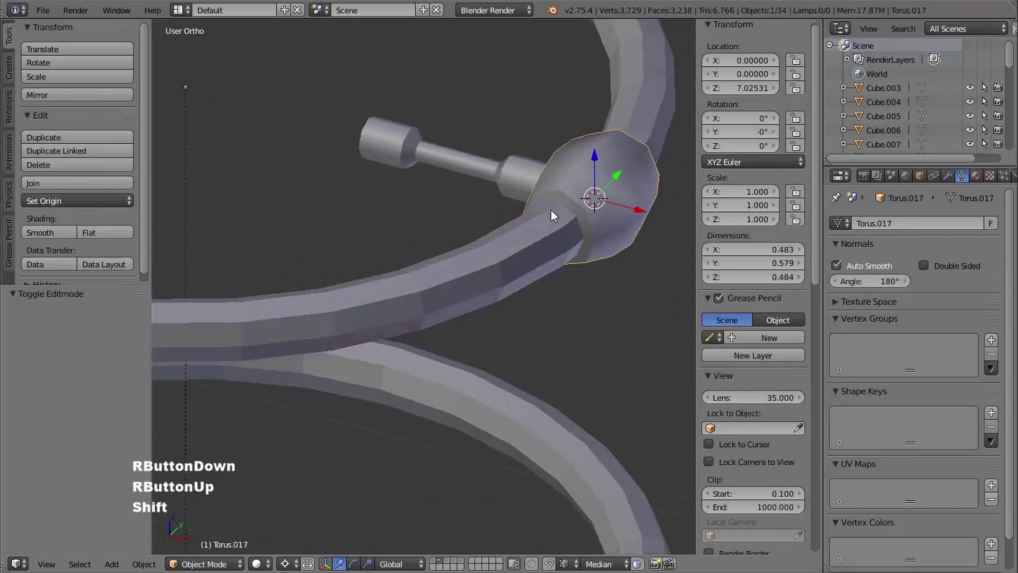
pyautogui.keyDown('shift'); pyautogui.moveTo(550, 209); pyautogui.dragTo(479, 275, button='middle'); pyautogui.keyUp('shift')
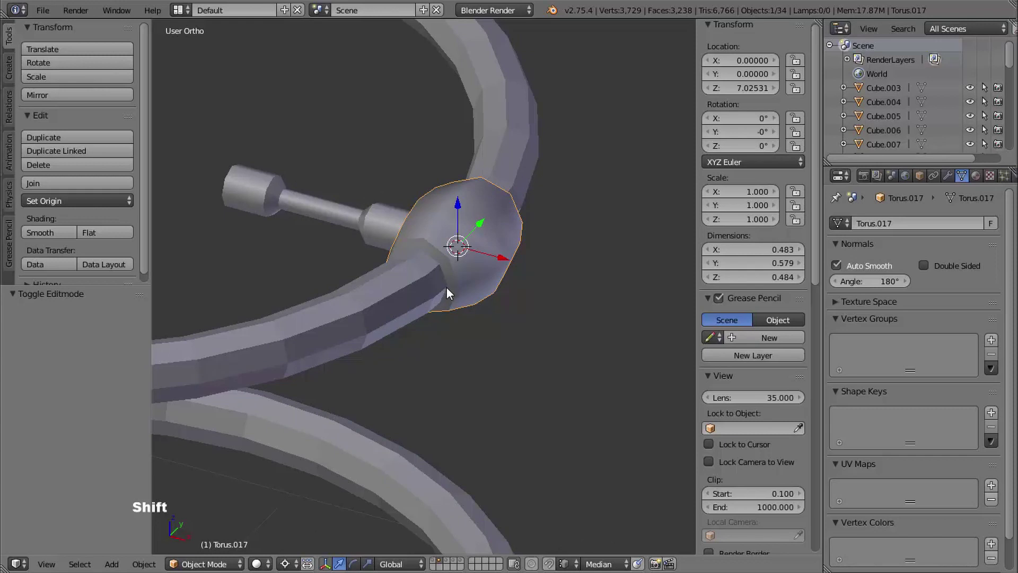
pyautogui.hotkey('shift', 'ctrl', 'alt', 'c')
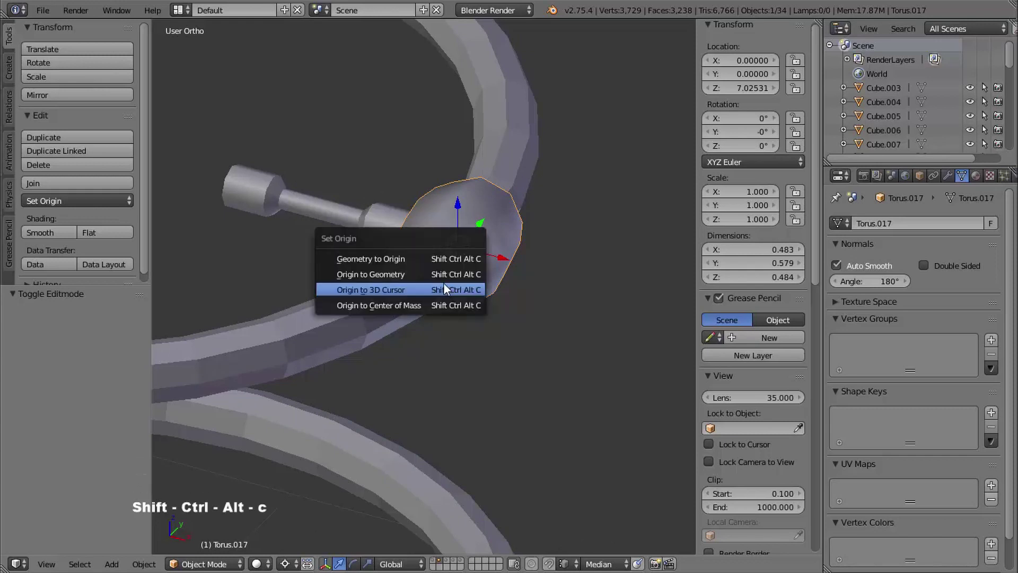
pyautogui.click(394, 290)
# Step: Select the lower ring, snap the 3D cursor to its already selected cross-section edge loop in Edit Mode, and return to Object Mode
pyautogui.keyDown('shift'); pyautogui.moveTo(419, 292); pyautogui.dragTo(473, 301, button='middle'); pyautogui.keyUp('shift')
pyautogui.keyDown('shift'); pyautogui.moveTo(470, 371); pyautogui.dragTo(469, 316, button='middle'); pyautogui.keyUp('shift')
pyautogui.keyDown('shift'); pyautogui.moveTo(457, 212); pyautogui.dragTo(451, 193, button='middle'); pyautogui.keyUp('shift')
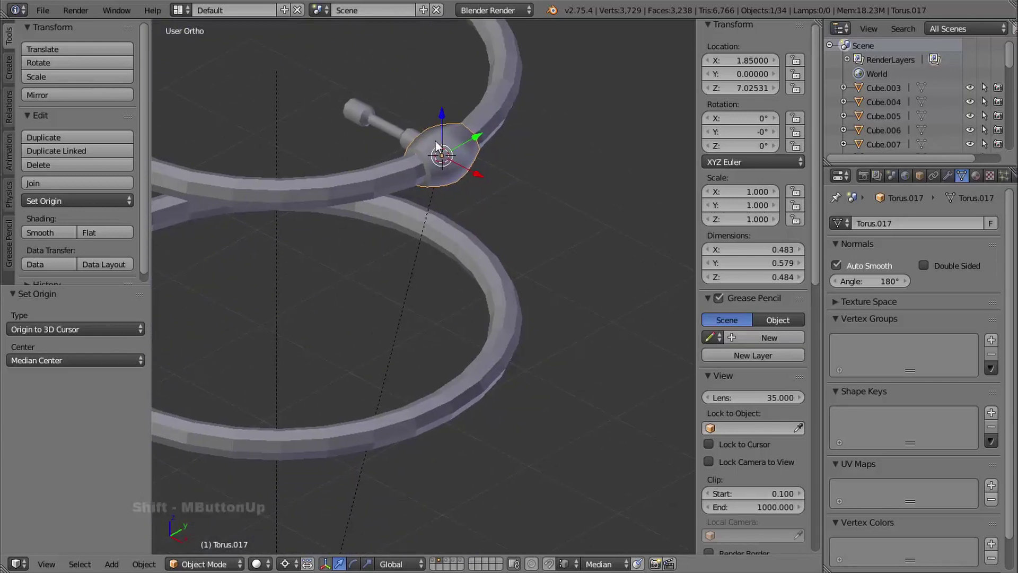
pyautogui.rightClick(435, 396)
pyautogui.keyDown('shift'); pyautogui.moveTo(472, 350); pyautogui.dragTo(472, 352, button='middle'); pyautogui.keyUp('shift')
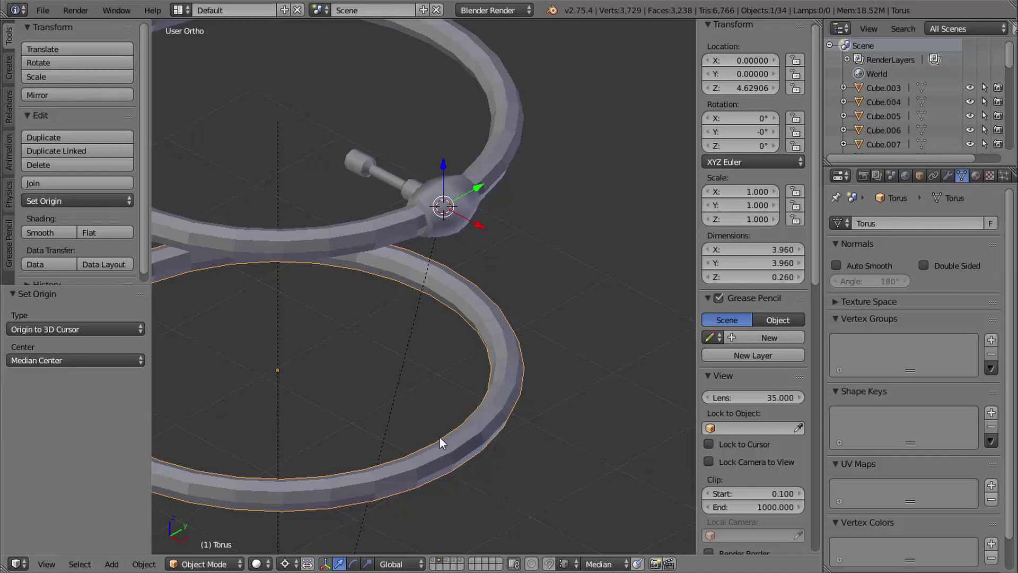
pyautogui.press('Tab')
pyautogui.keyDown('shift'); pyautogui.moveTo(472, 444); pyautogui.dragTo(457, 394, button='middle'); pyautogui.keyUp('shift')
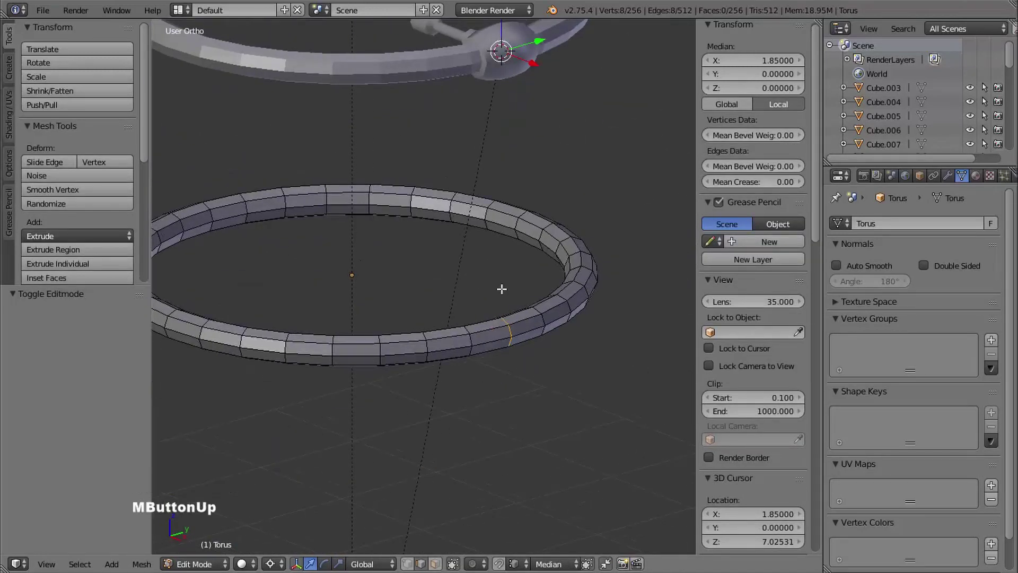
pyautogui.moveTo(507, 350)
pyautogui.keyDown('shift'); pyautogui.mouseDown(button='middle')
pyautogui.moveTo(497, 325)
pyautogui.moveTo(497, 350)
pyautogui.mouseUp(button='middle'); pyautogui.keyUp('shift')
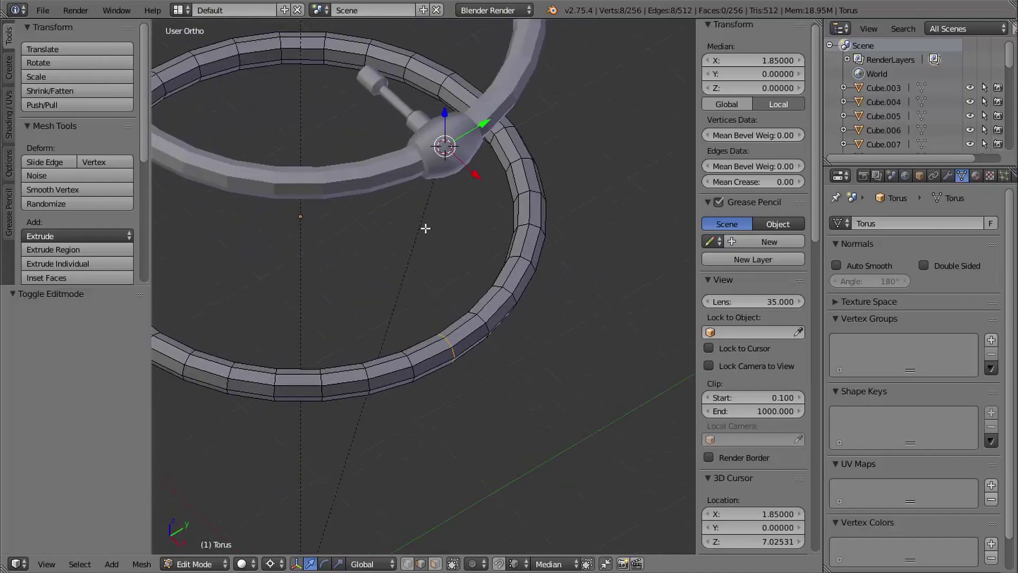
pyautogui.hotkey('shift', 's')
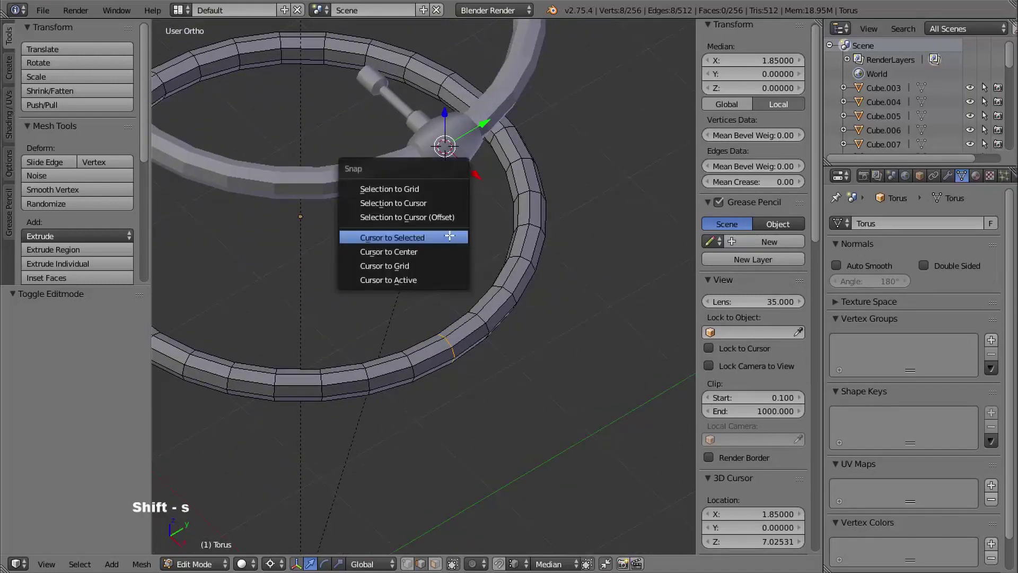
pyautogui.click(401, 238)
pyautogui.moveTo(444, 281); pyautogui.dragTo(495, 257, button='middle')
pyautogui.press('Tab')
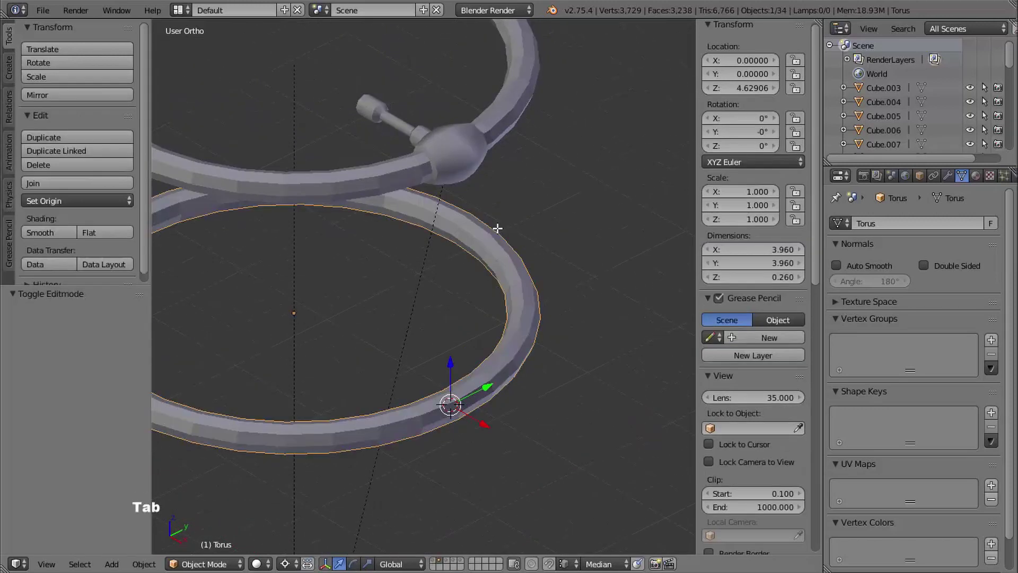
# Step: Duplicate the upper ring's small connecting rod and rounded collar, and snap the copies to the 3D cursor on the lower ring
pyautogui.rightClick(388, 112)
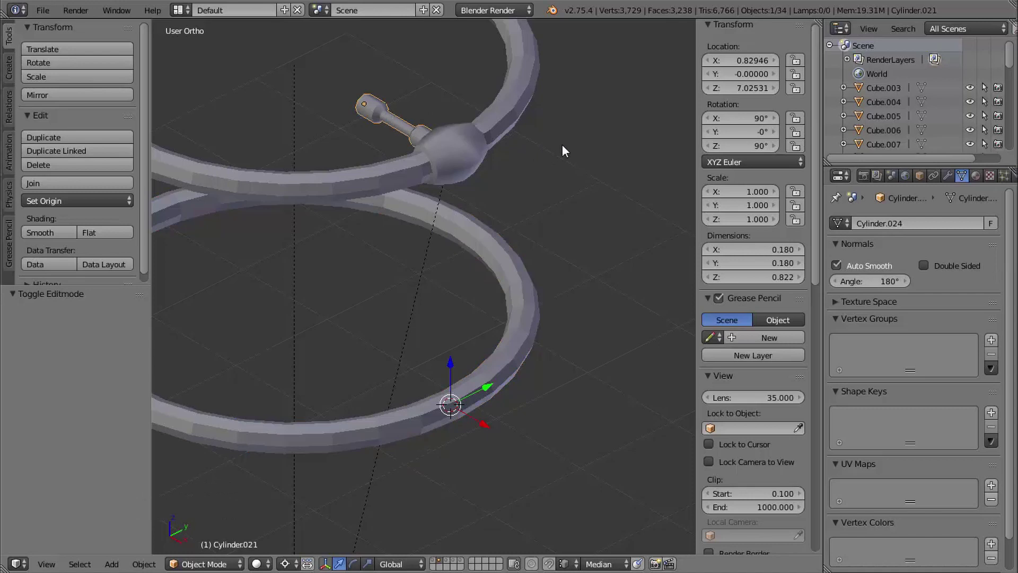
pyautogui.keyDown('shift'); pyautogui.rightClick(454, 137); pyautogui.keyUp('shift')
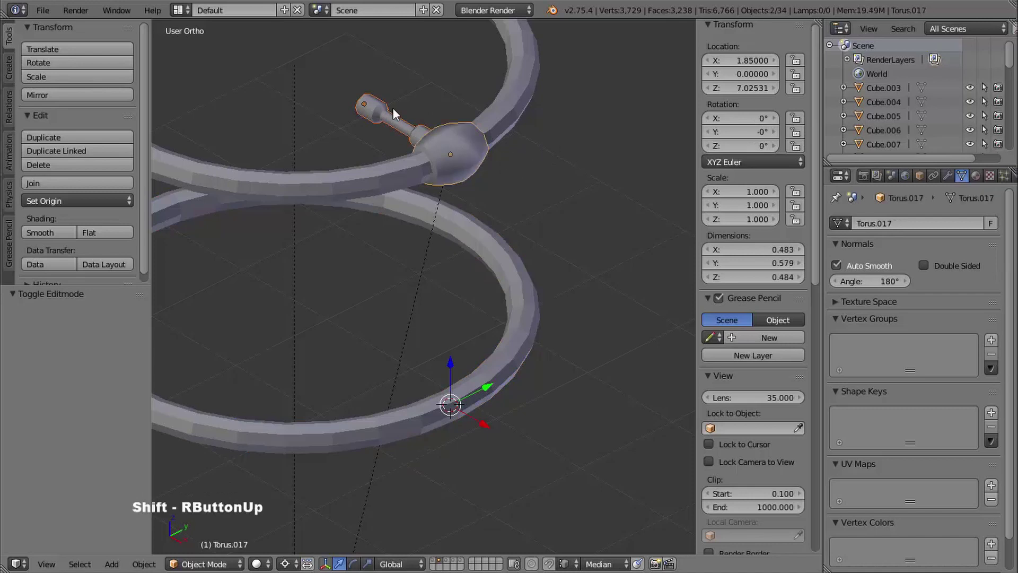
pyautogui.hotkey('shift', 'd')
pyautogui.rightClick(448, 188)
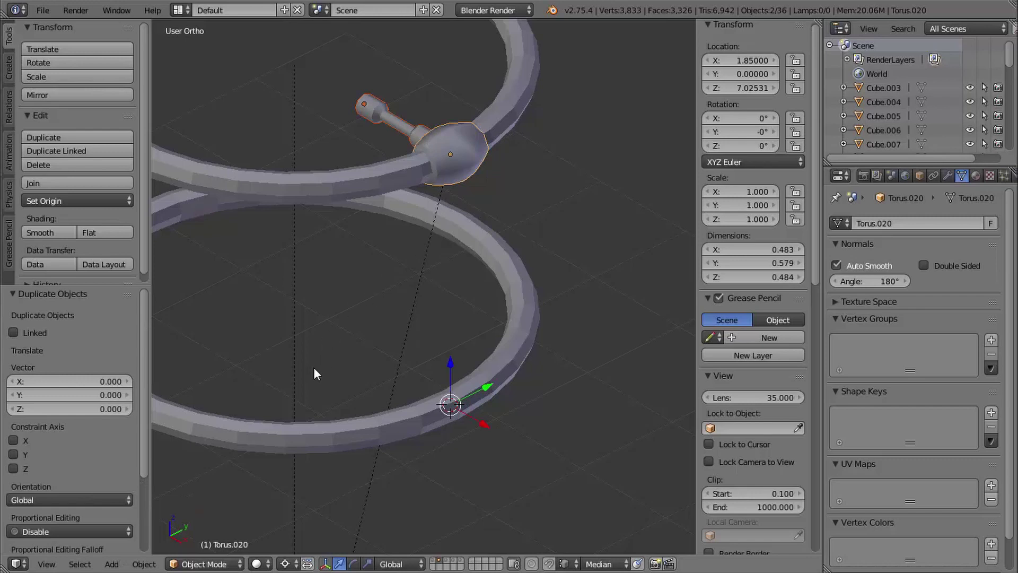
pyautogui.hotkey('shift', 's')
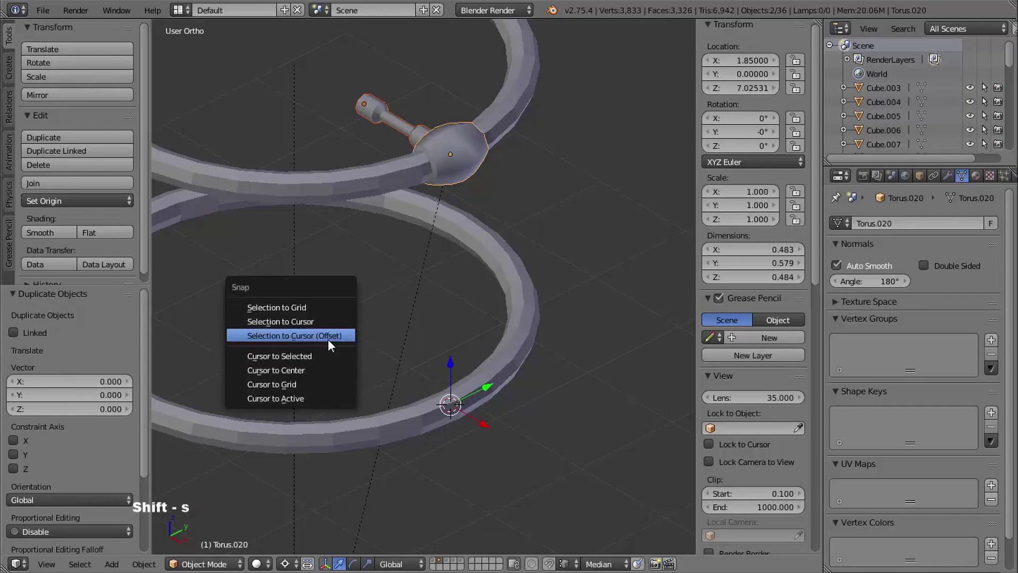
pyautogui.click(301, 323)
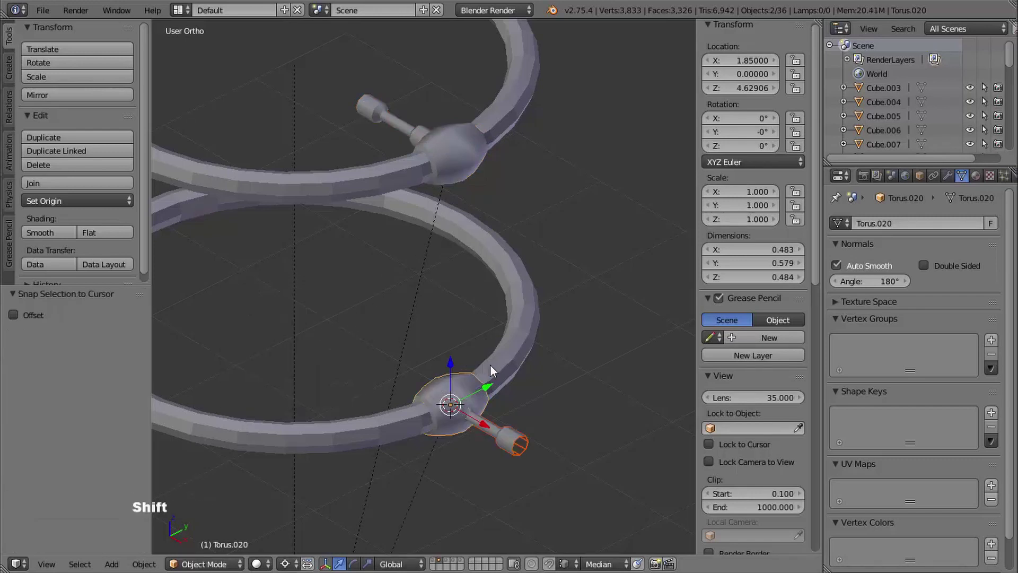
# Step: Select the copied connecting rod on the lower ring and rotate it -90° in front view so it points upward
pyautogui.keyDown('shift'); pyautogui.moveTo(490, 364); pyautogui.dragTo(472, 378, button='middle'); pyautogui.keyUp('shift')
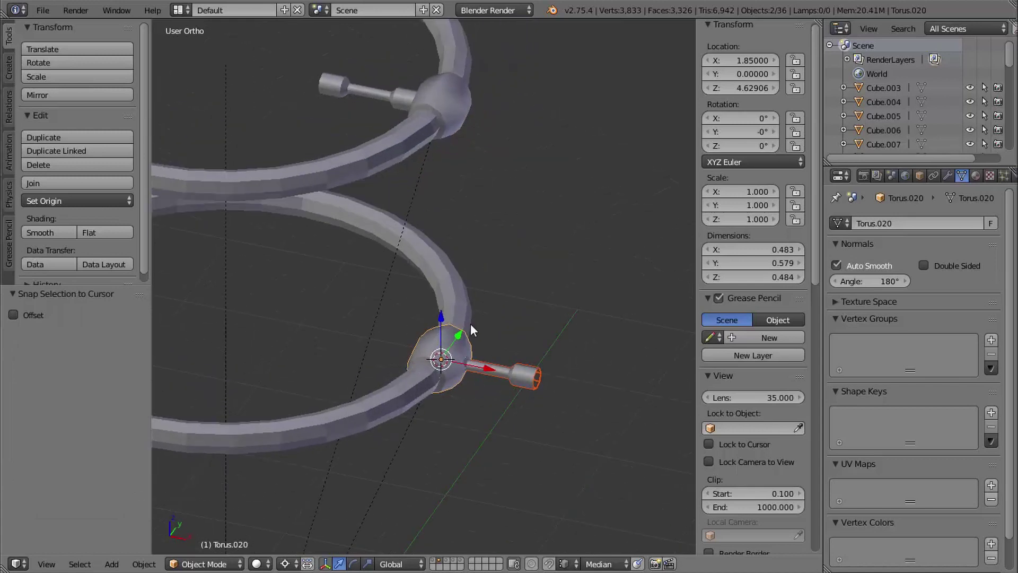
pyautogui.keyDown('shift'); pyautogui.moveTo(471, 330); pyautogui.dragTo(506, 315, button='middle'); pyautogui.keyUp('shift')
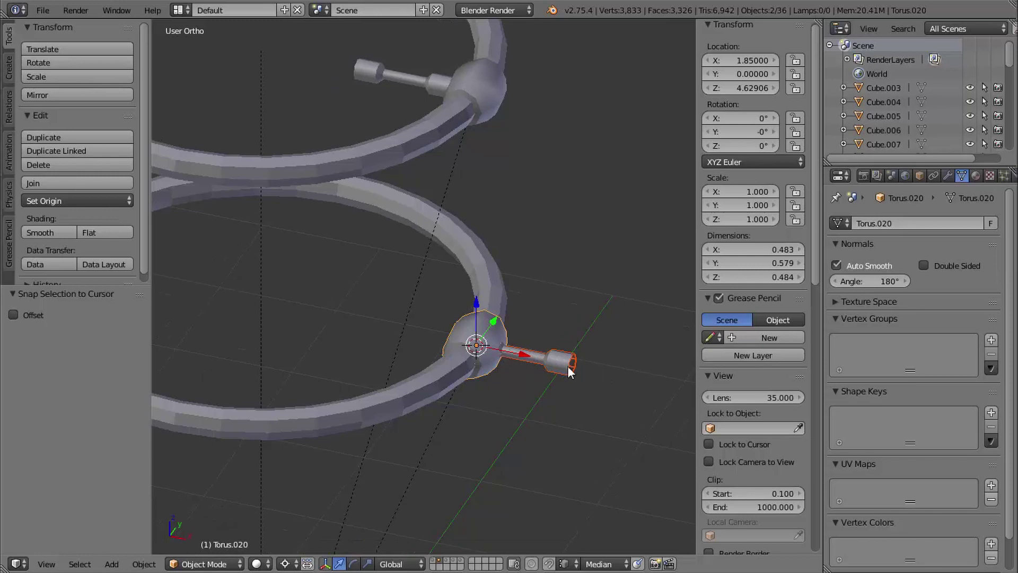
pyautogui.rightClick(554, 362)
pyautogui.keyDown('shift'); pyautogui.moveTo(514, 422); pyautogui.dragTo(509, 402, button='middle'); pyautogui.keyUp('shift')
pyautogui.moveTo(509, 402); pyautogui.dragTo(511, 399, button='middle')
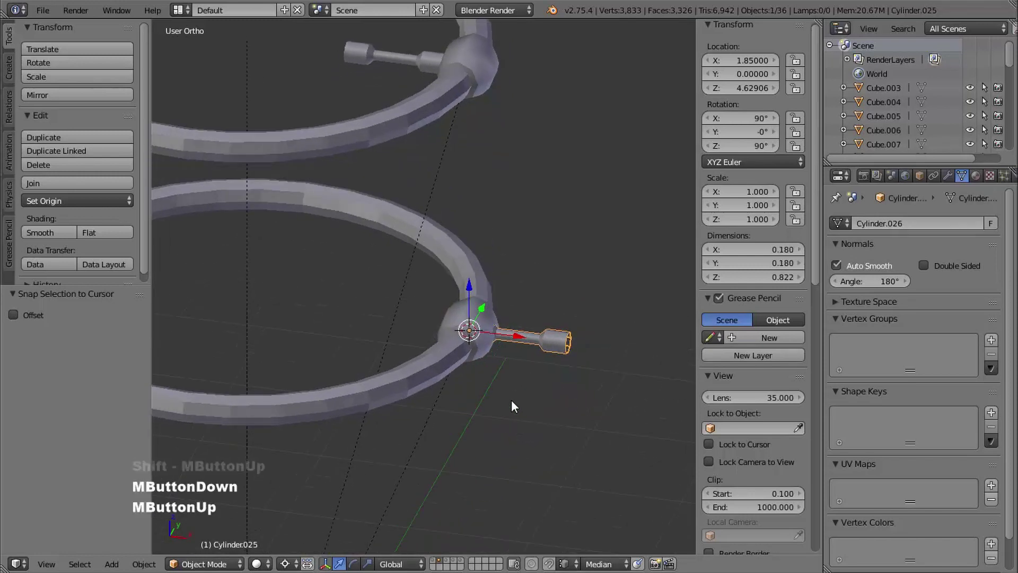
pyautogui.press('KP_1')
pyautogui.keyDown('shift'); pyautogui.moveTo(558, 303); pyautogui.dragTo(492, 323, button='middle'); pyautogui.keyUp('shift')
pyautogui.press('r')
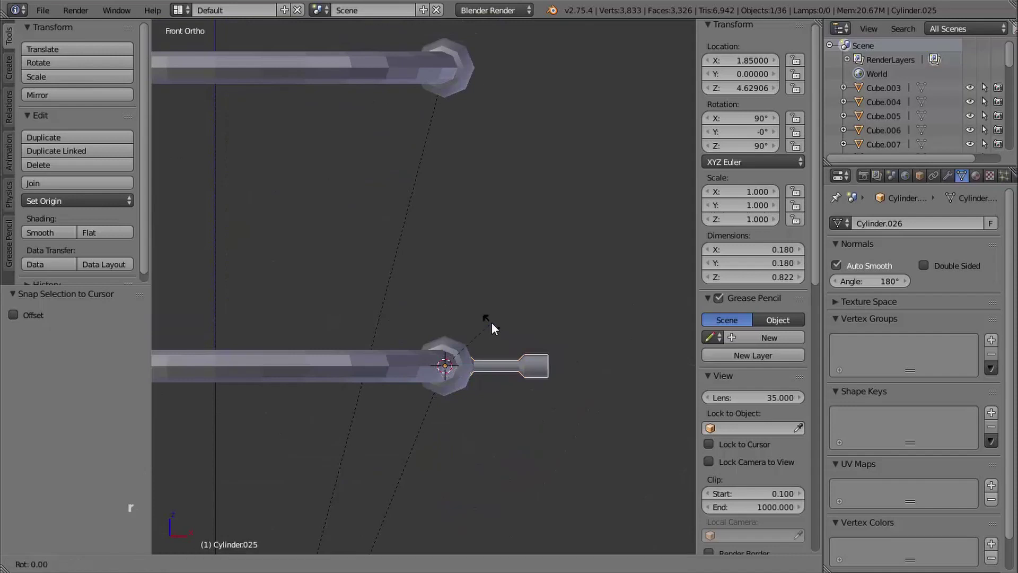
pyautogui.press('-')
pyautogui.press('9')
pyautogui.press('0')
pyautogui.press('Return')
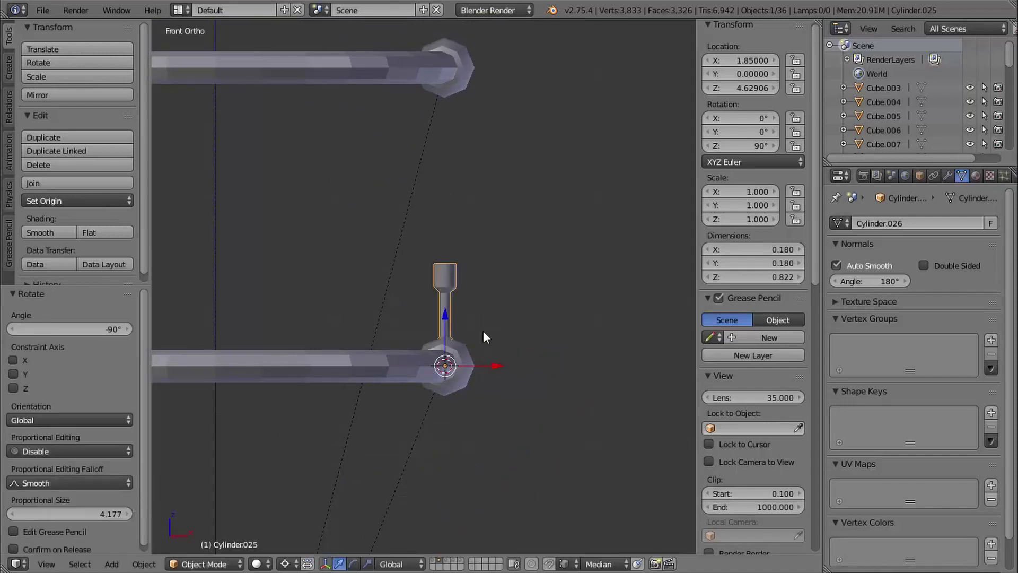
# Step: Raise the upright rod about 0.2 units along Z so its base sits at the top of the lower collar
pyautogui.keyDown('shift'); pyautogui.moveTo(482, 330); pyautogui.dragTo(505, 383, button='middle'); pyautogui.keyUp('shift')
pyautogui.moveTo(480, 415); pyautogui.dragTo(480, 370)
pyautogui.moveTo(476, 414); pyautogui.dragTo(480, 410)
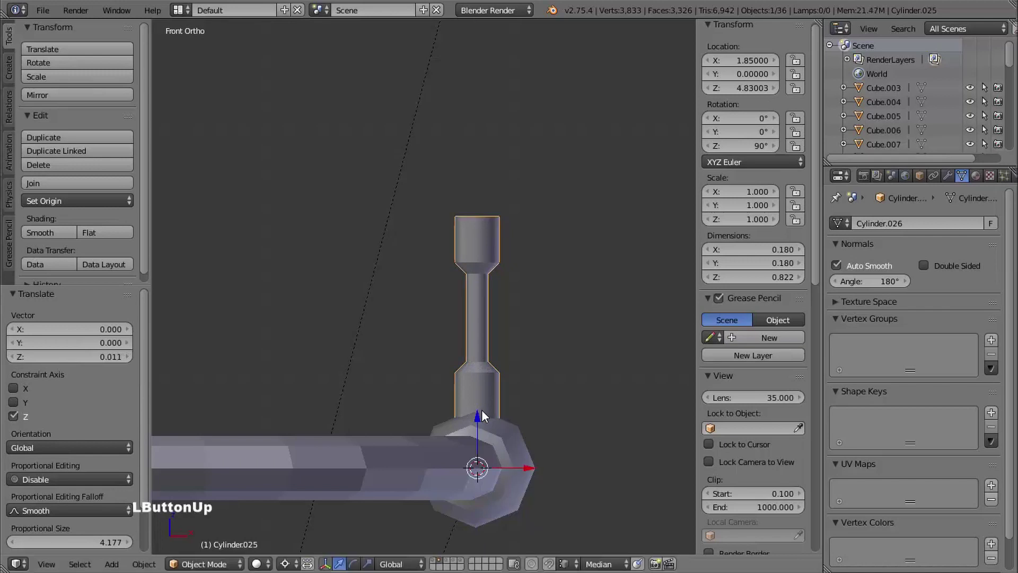
# Step: In Edit Mode with wireframe shading and vertex selection, select all vertices of the rod's upper end
pyautogui.keyDown('shift'); pyautogui.moveTo(523, 361); pyautogui.dragTo(525, 344, button='middle'); pyautogui.keyUp('shift')
pyautogui.press('Tab')
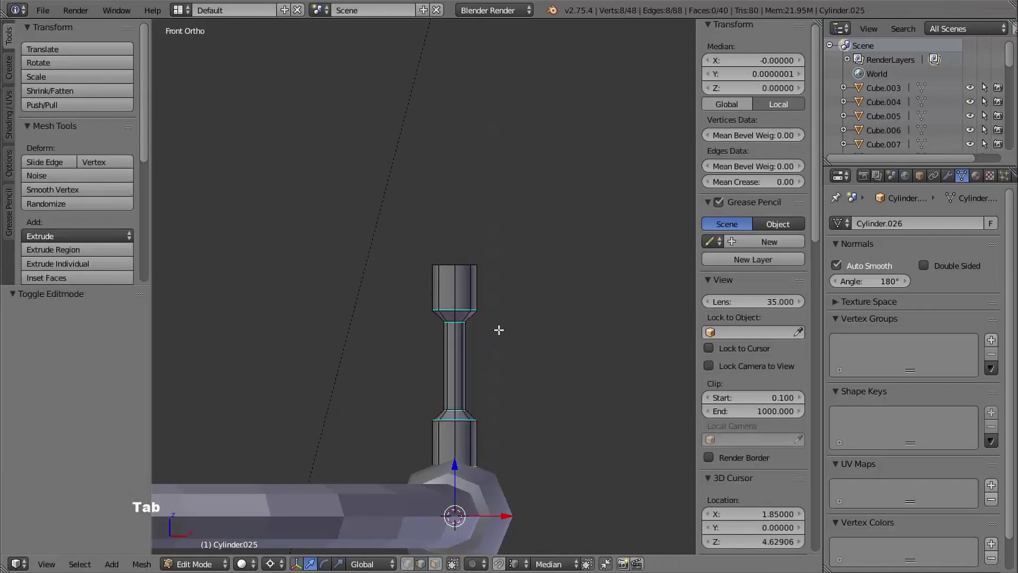
pyautogui.press('z')
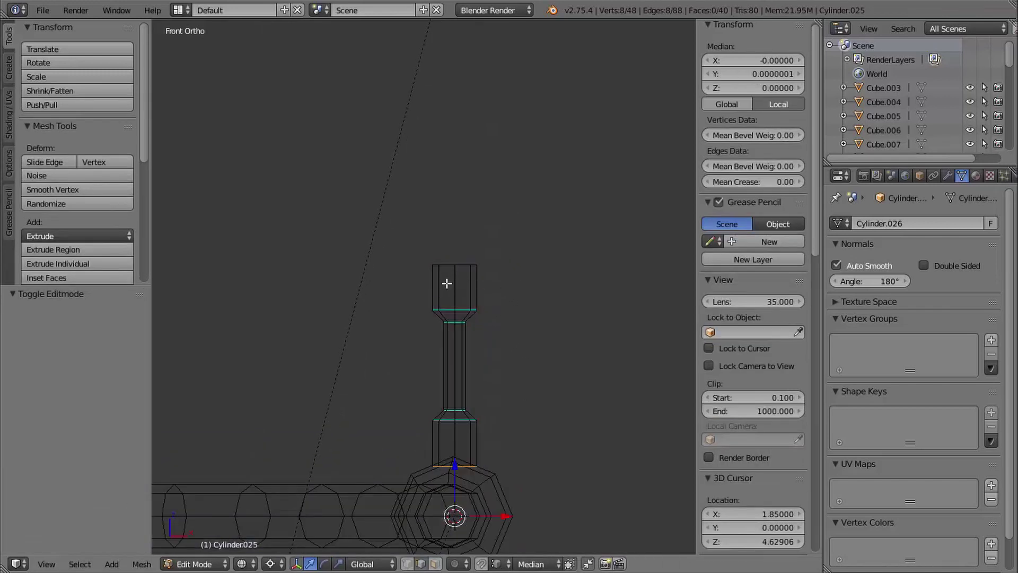
pyautogui.hotkey('ctrl', 'Tab')
pyautogui.click(426, 269)
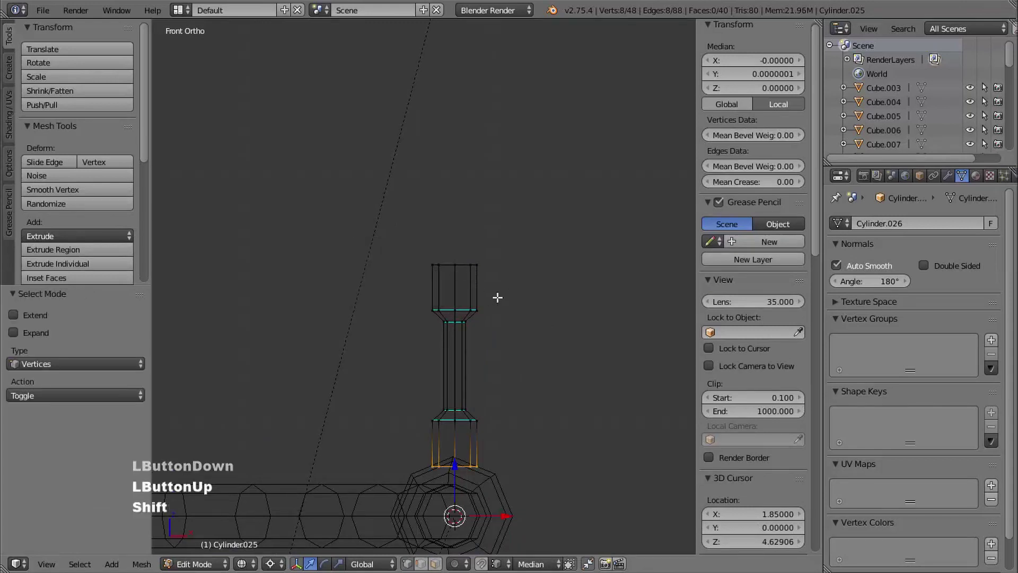
pyautogui.keyDown('shift'); pyautogui.moveTo(459, 269); pyautogui.dragTo(437, 288, button='middle'); pyautogui.keyUp('shift')
pyautogui.press('a')
pyautogui.press('b')
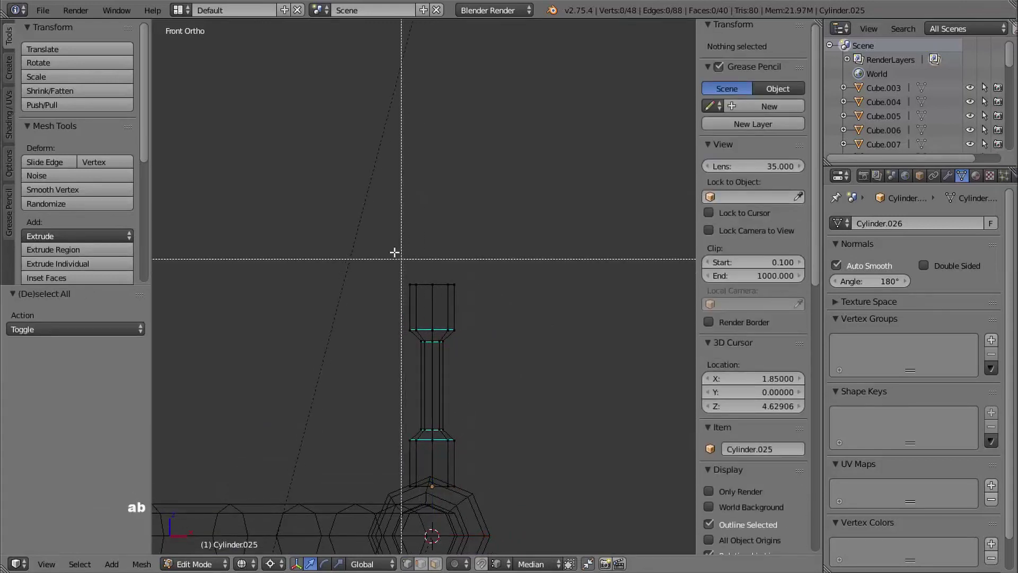
pyautogui.moveTo(354, 222); pyautogui.dragTo(528, 419)
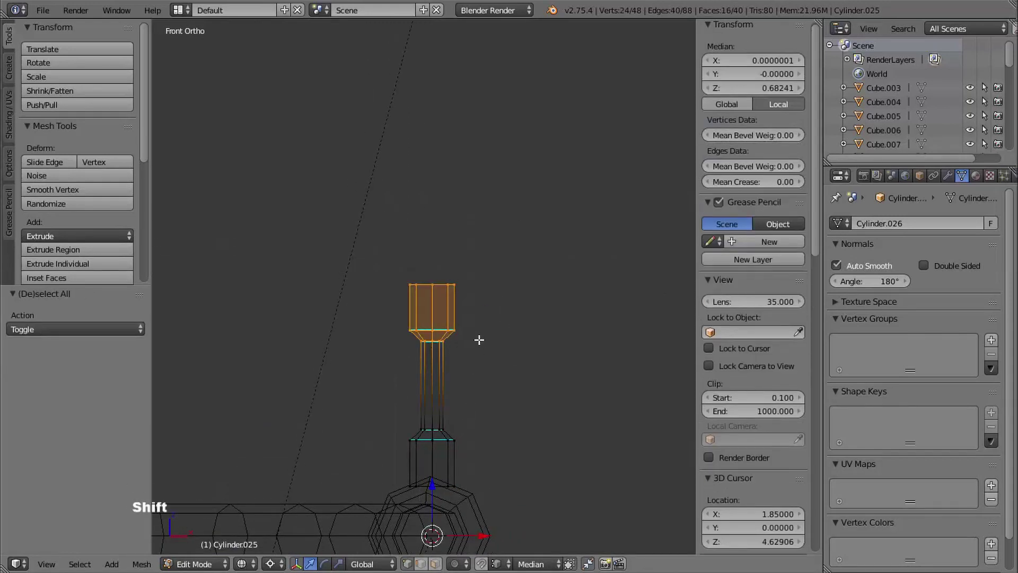
# Step: Move the selected upper end about 1.18 units up along Z to reach the upper collar, and return to solid-shaded Object Mode
pyautogui.keyDown('shift'); pyautogui.moveTo(478, 338); pyautogui.dragTo(476, 274, button='middle'); pyautogui.keyUp('shift')
pyautogui.moveTo(412, 419); pyautogui.dragTo(489, 196)
pyautogui.keyDown('shift'); pyautogui.moveTo(488, 196); pyautogui.dragTo(495, 240, button='middle'); pyautogui.keyUp('shift')
pyautogui.press('z')
pyautogui.moveTo(512, 273)
pyautogui.mouseDown(button='middle')
pyautogui.moveTo(445, 278)
pyautogui.moveTo(450, 382)
pyautogui.mouseUp(button='middle')
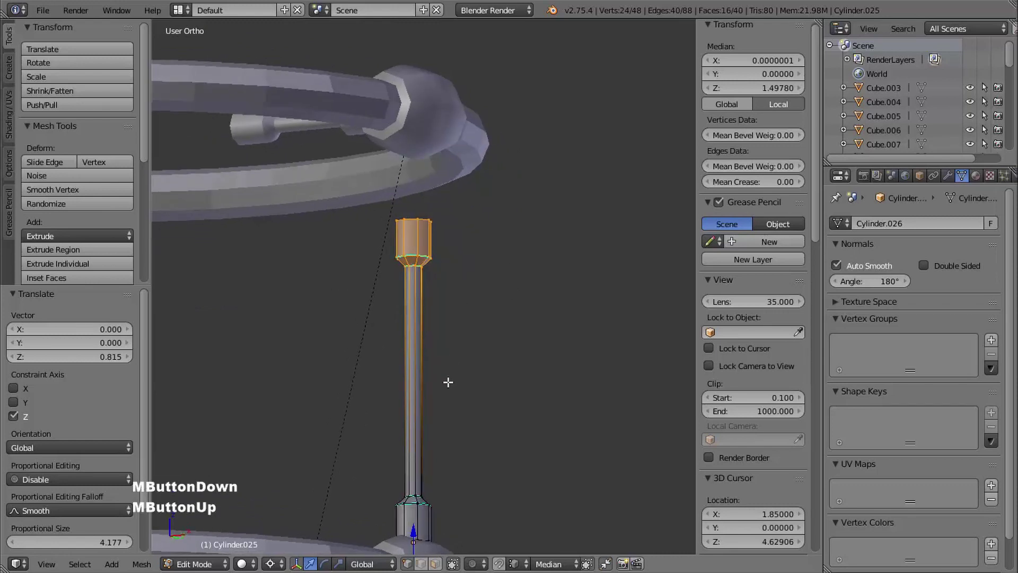
pyautogui.moveTo(416, 518); pyautogui.dragTo(405, 456)
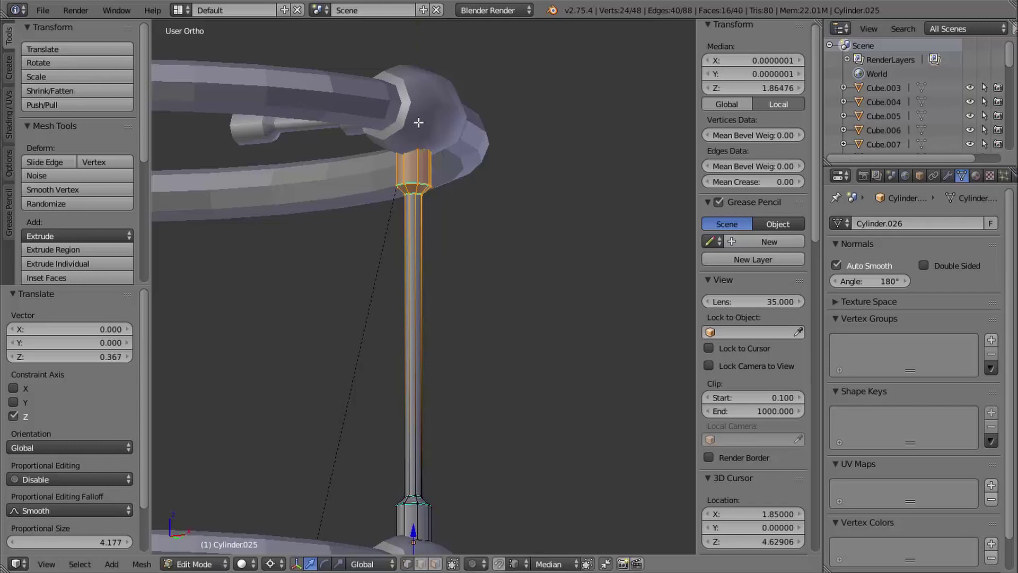
pyautogui.keyDown('shift'); pyautogui.moveTo(464, 284); pyautogui.dragTo(553, 313, button='middle'); pyautogui.keyUp('shift')
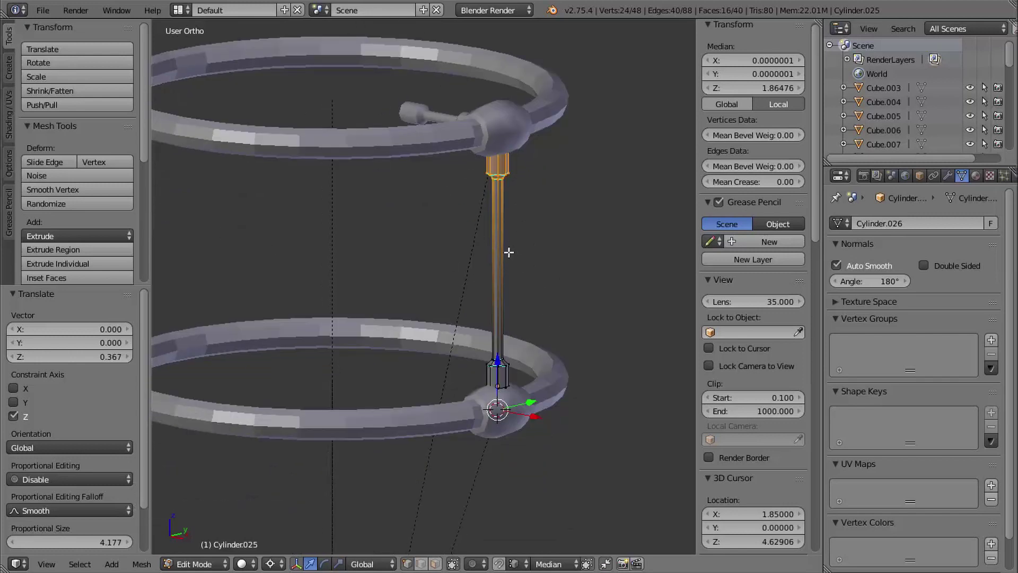
pyautogui.keyDown('shift'); pyautogui.moveTo(544, 219); pyautogui.dragTo(545, 244, button='middle'); pyautogui.keyUp('shift')
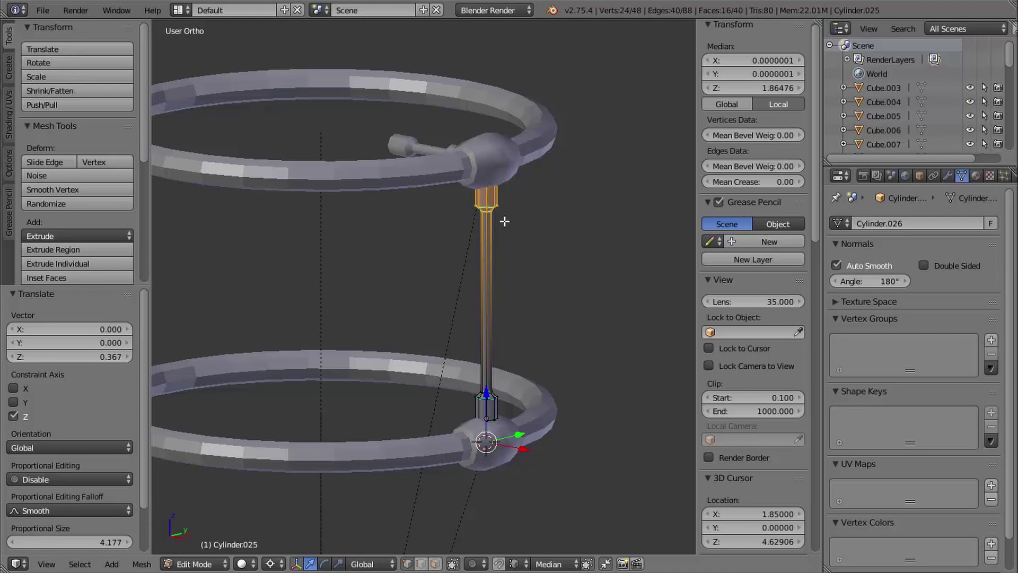
pyautogui.press('Tab')
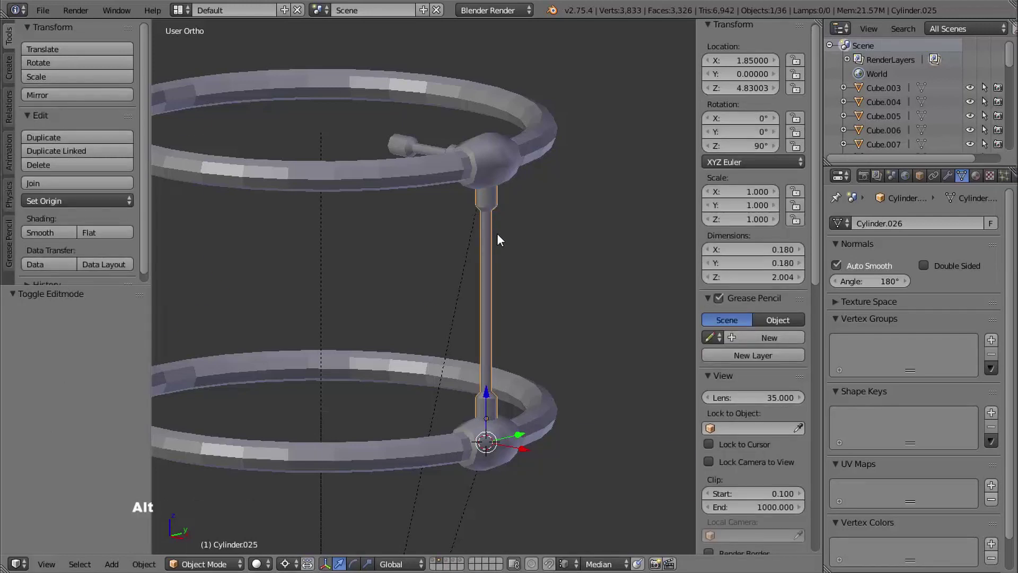
# Step: Reveal all hidden parts and select only the long vertical rod together with the lower ring's collar
pyautogui.hotkey('alt', 'h')
pyautogui.keyDown('shift'); pyautogui.moveTo(212, 133); pyautogui.dragTo(193, 195, button='middle'); pyautogui.keyUp('shift')
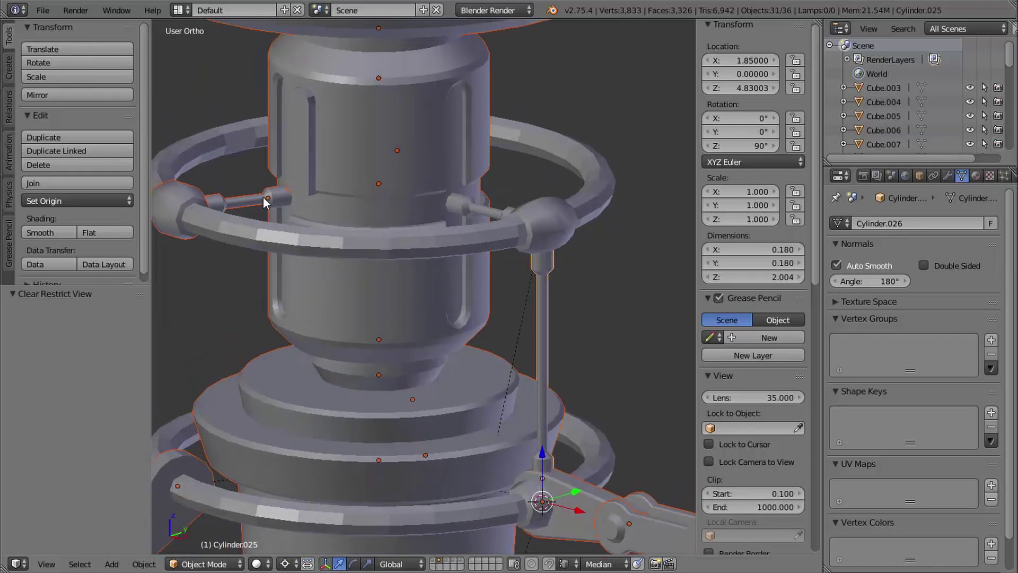
pyautogui.keyDown('shift'); pyautogui.moveTo(562, 326); pyautogui.dragTo(587, 289, button='middle'); pyautogui.keyUp('shift')
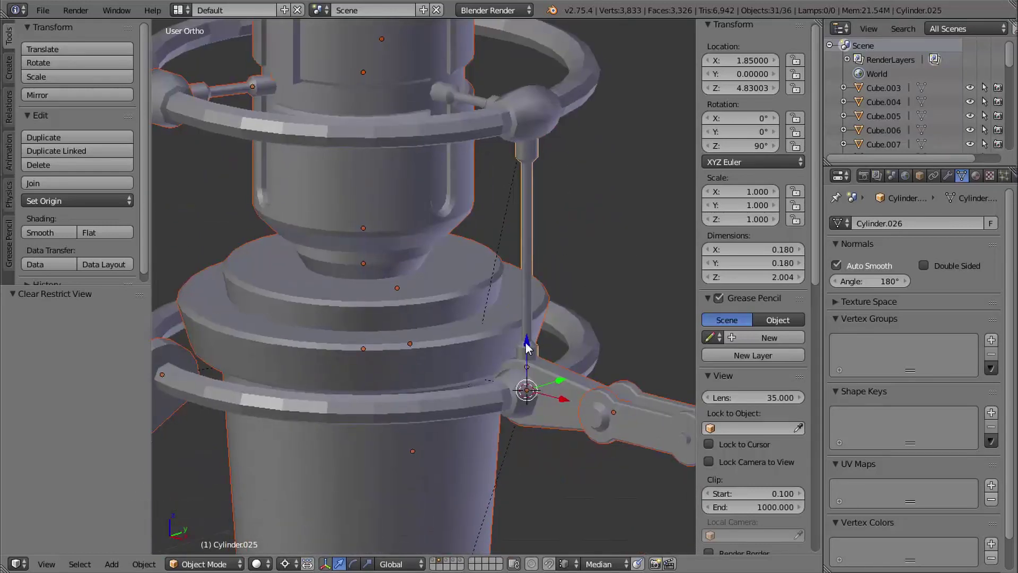
pyautogui.rightClick(530, 199)
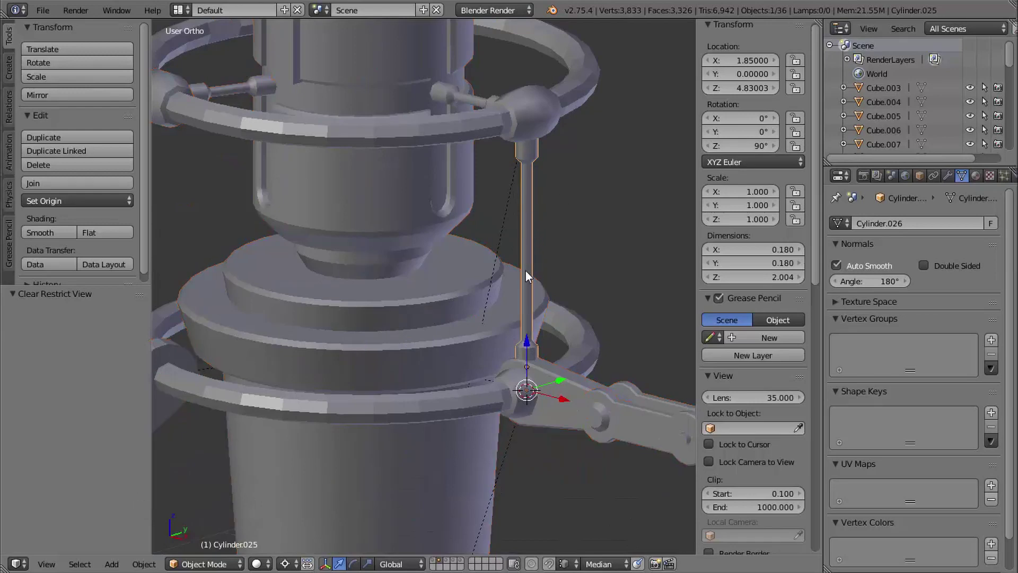
pyautogui.keyDown('shift'); pyautogui.moveTo(579, 339); pyautogui.dragTo(462, 268, button='middle'); pyautogui.keyUp('shift')
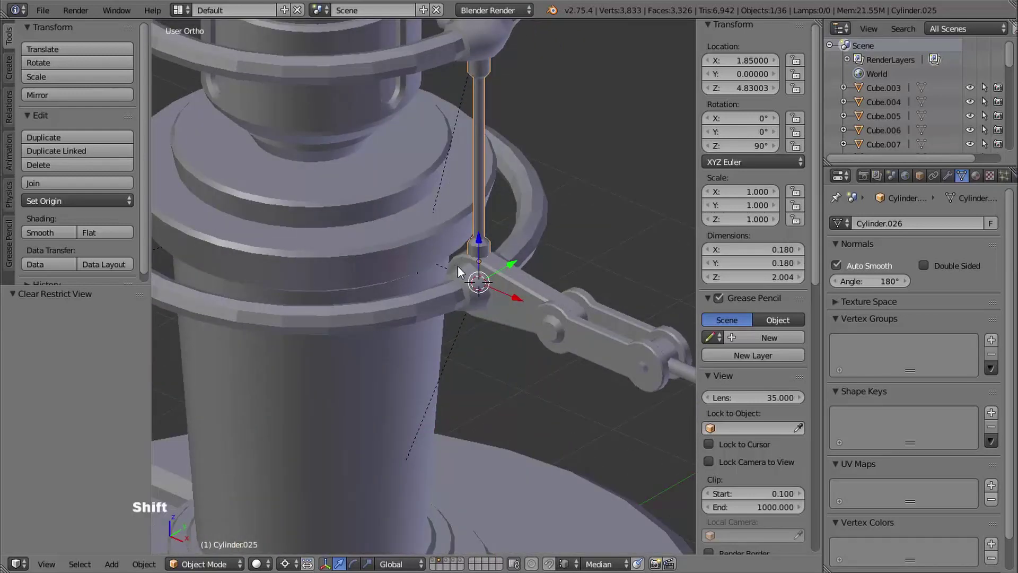
pyautogui.keyDown('shift'); pyautogui.rightClick(465, 272); pyautogui.keyUp('shift')
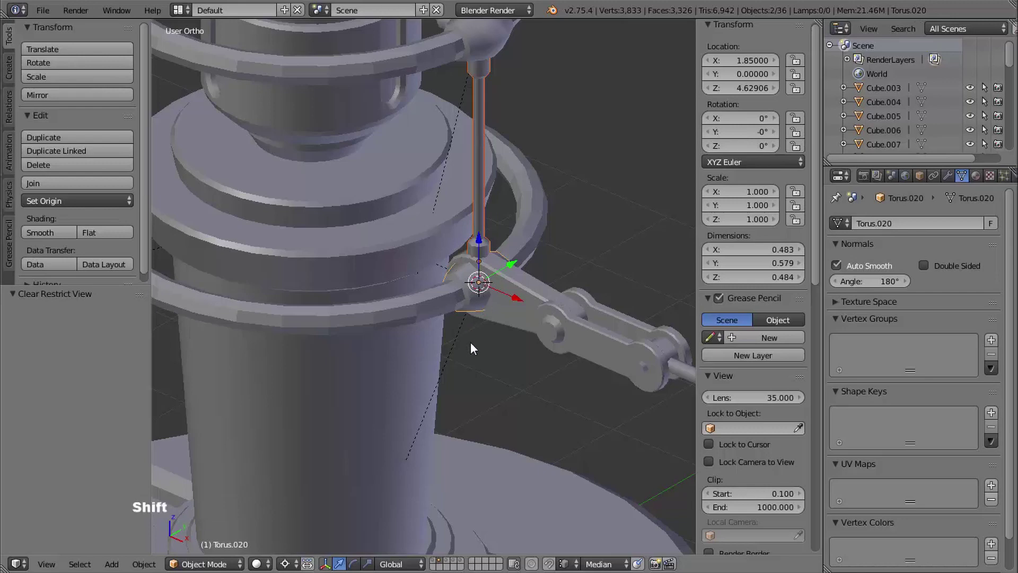
pyautogui.keyDown('shift'); pyautogui.moveTo(470, 344); pyautogui.dragTo(516, 306, button='middle'); pyautogui.keyUp('shift')
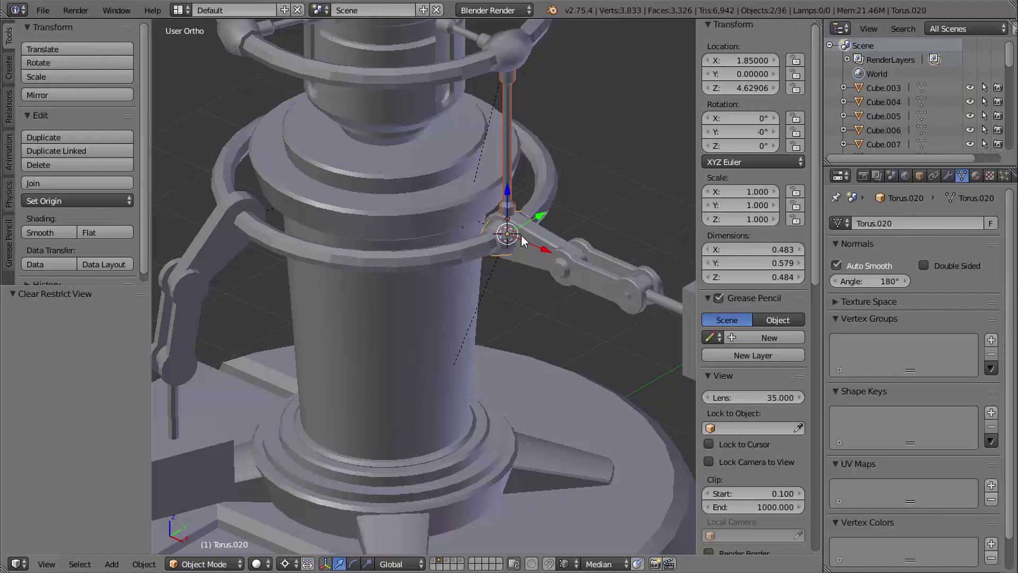
pyautogui.keyDown('ctrl'); pyautogui.moveTo(490, 282); pyautogui.dragTo(401, 340, button='middle'); pyautogui.keyUp('ctrl')
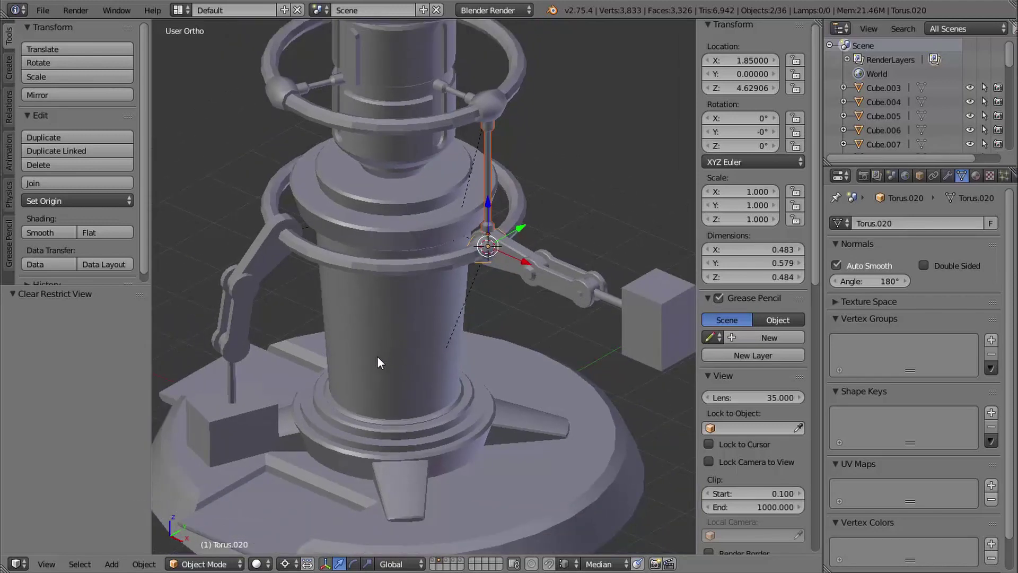
# Step: Reset the 3D cursor to the scene centre and show the model in top view with wireframe shading
pyautogui.hotkey('shift', 'c')
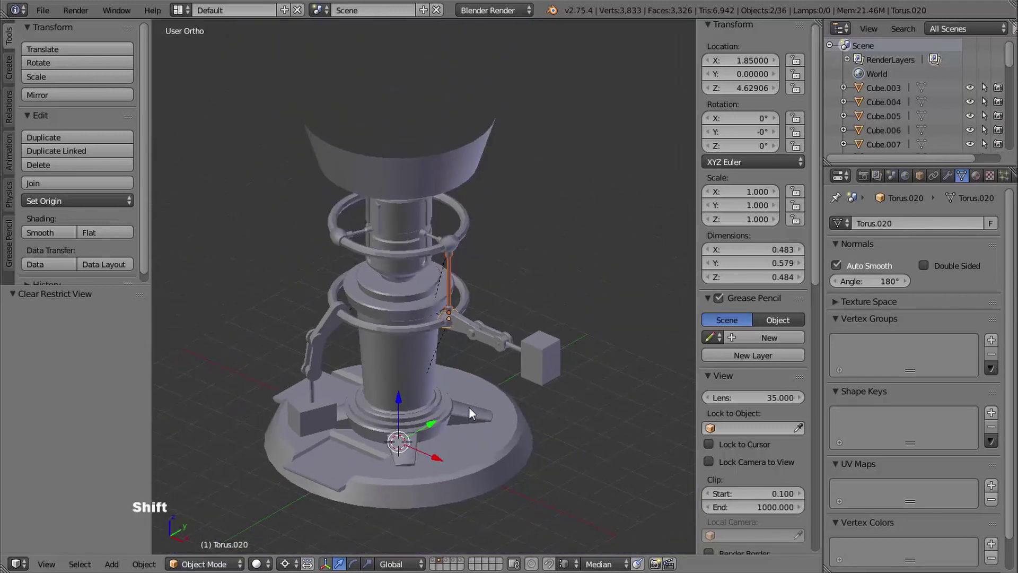
pyautogui.keyDown('shift'); pyautogui.moveTo(430, 401); pyautogui.dragTo(422, 367, button='middle'); pyautogui.keyUp('shift')
pyautogui.press('KP_7')
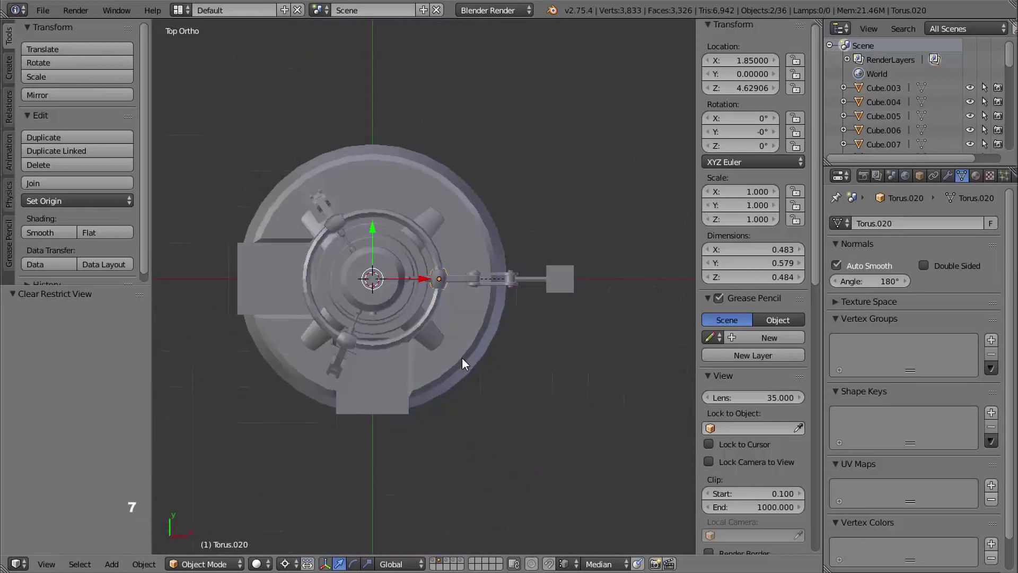
pyautogui.press('z')
pyautogui.keyDown('shift'); pyautogui.moveTo(441, 365); pyautogui.dragTo(453, 378, button='middle'); pyautogui.keyUp('shift')
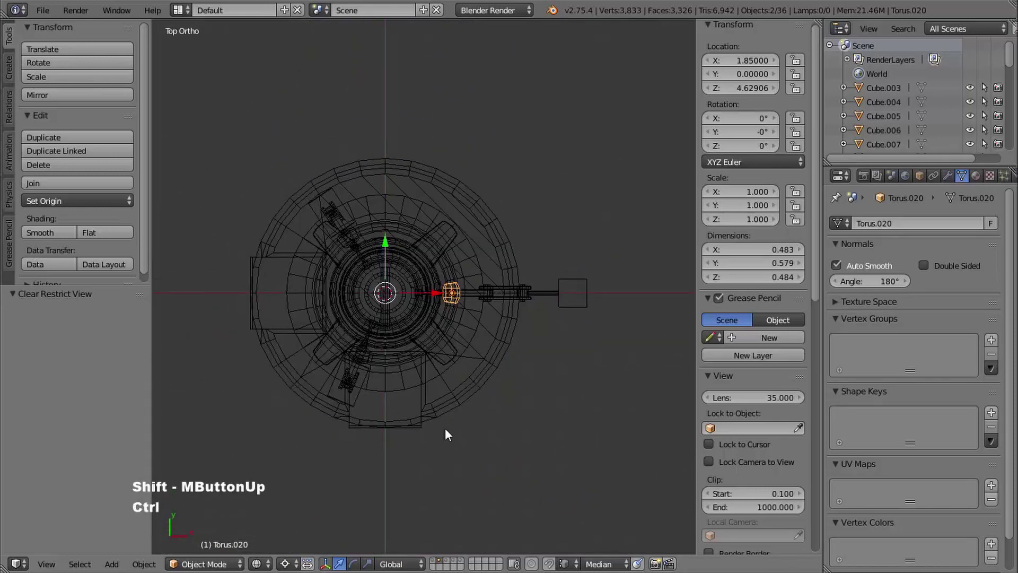
pyautogui.keyDown('ctrl'); pyautogui.moveTo(445, 427); pyautogui.dragTo(518, 285, button='middle'); pyautogui.keyUp('ctrl')
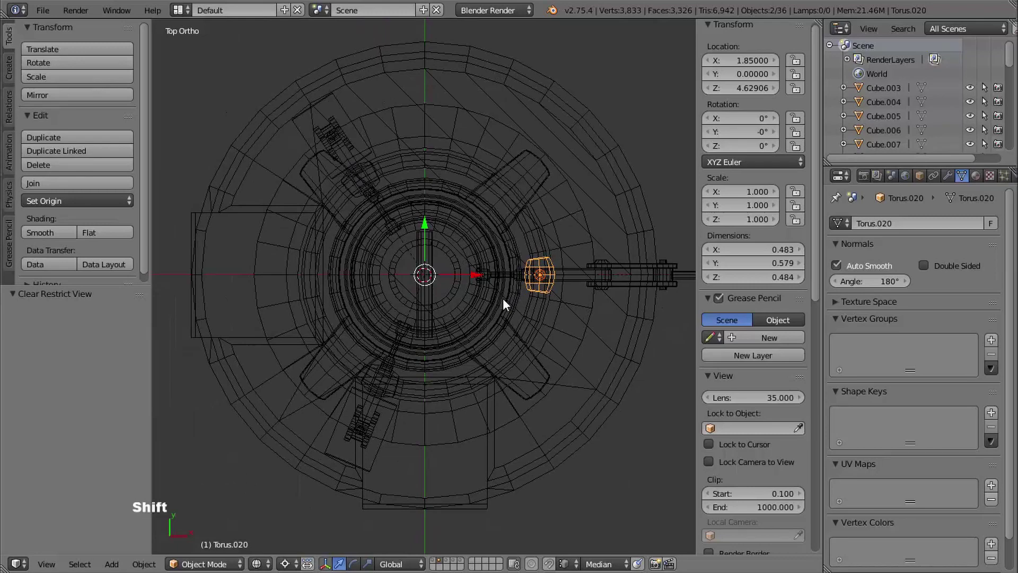
# Step: Duplicate the rod and collar with a -123.75° rotation around the centre, repeat for the third arm position, and return to solid shading
pyautogui.hotkey('shift', 'd')
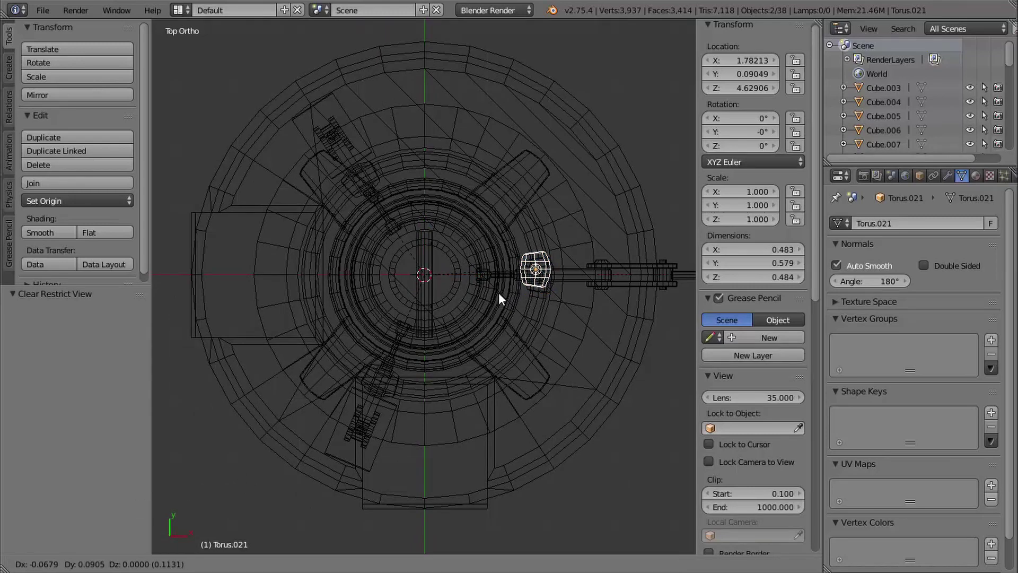
pyautogui.press('r')
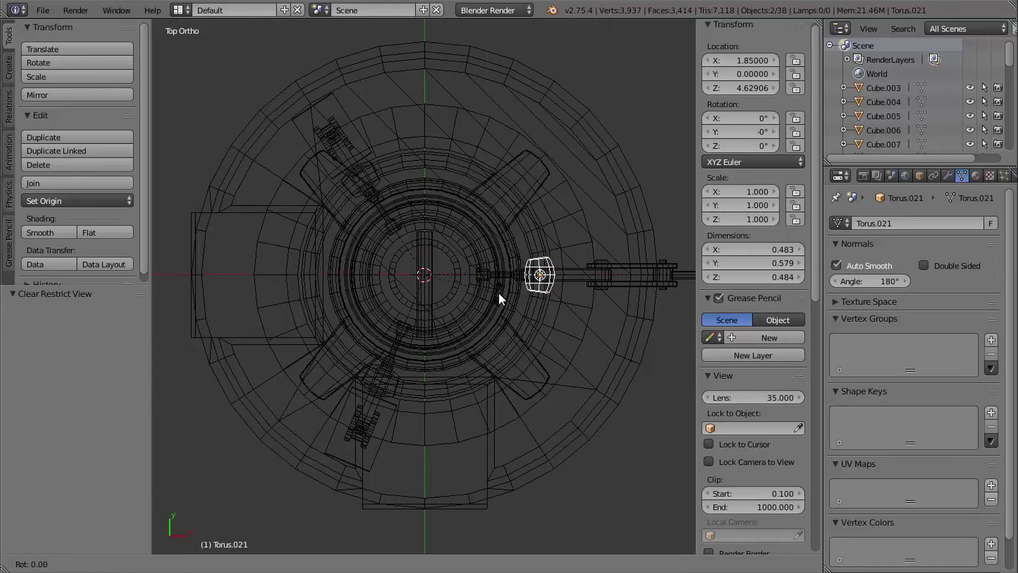
pyautogui.write('123.75')
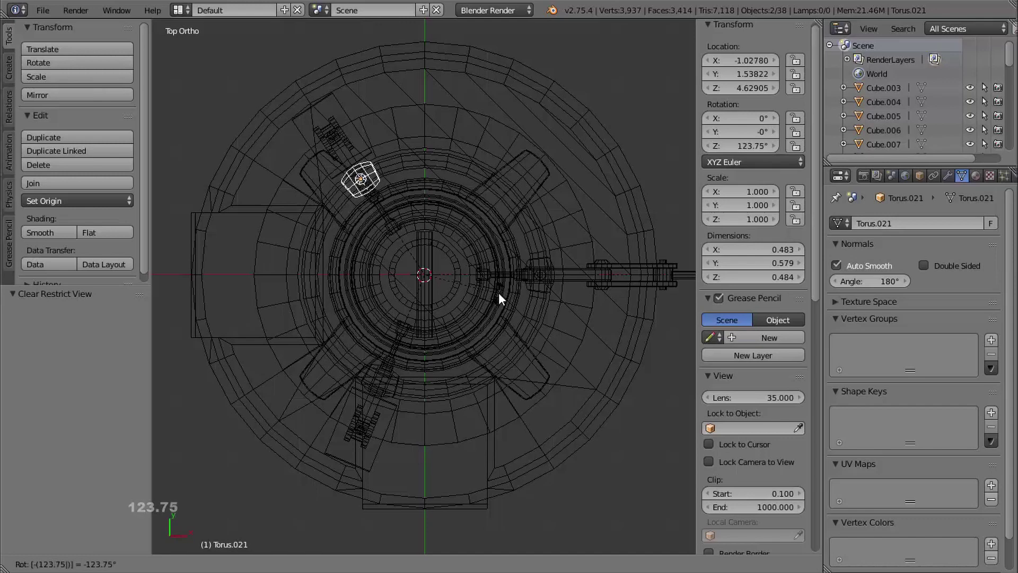
pyautogui.press('Return')
pyautogui.hotkey('shift', 'r')
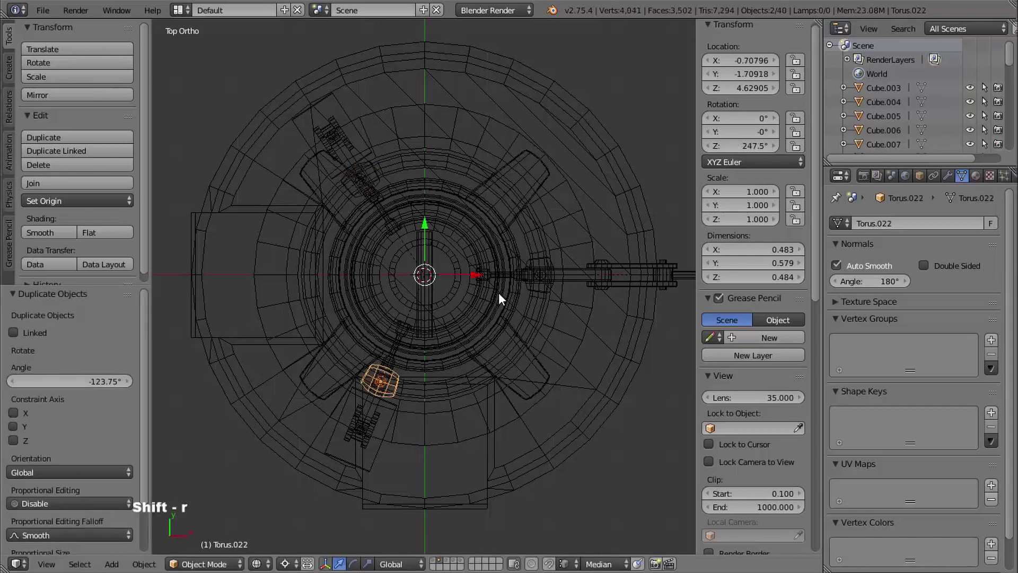
pyautogui.moveTo(465, 337)
pyautogui.keyDown('shift'); pyautogui.mouseDown(button='middle')
pyautogui.moveTo(475, 330)
pyautogui.moveTo(466, 301)
pyautogui.moveTo(375, 350)
pyautogui.moveTo(396, 295)
pyautogui.moveTo(450, 288)
pyautogui.moveTo(447, 316)
pyautogui.moveTo(443, 308)
pyautogui.mouseUp(button='middle'); pyautogui.keyUp('shift')
pyautogui.press('z')
pyautogui.moveTo(443, 308)
pyautogui.mouseDown(button='middle')
pyautogui.moveTo(431, 279)
pyautogui.moveTo(438, 255)
pyautogui.moveTo(394, 268)
pyautogui.mouseUp(button='middle')
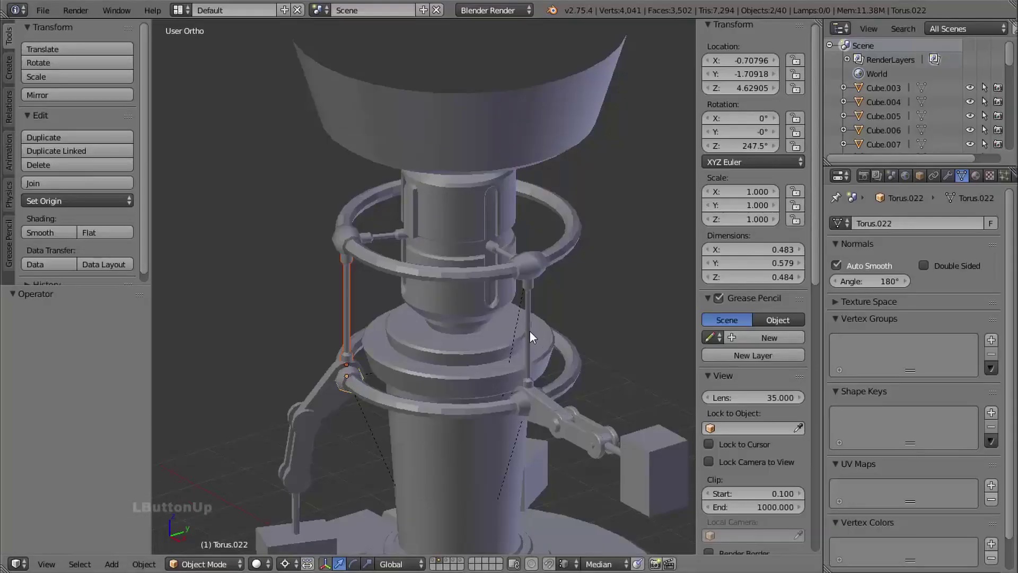
# Step: Extend the selection to all three long vertical rods and all three collars of the lower ring
pyautogui.keyDown('shift'); pyautogui.moveTo(530, 336); pyautogui.dragTo(493, 314, button='middle'); pyautogui.keyUp('shift')
pyautogui.moveTo(493, 314); pyautogui.dragTo(527, 313, button='middle')
pyautogui.keyDown('ctrl'); pyautogui.moveTo(527, 313); pyautogui.dragTo(545, 322, button='middle'); pyautogui.keyUp('ctrl')
pyautogui.keyDown('shift'); pyautogui.rightClick(528, 324); pyautogui.keyUp('shift')
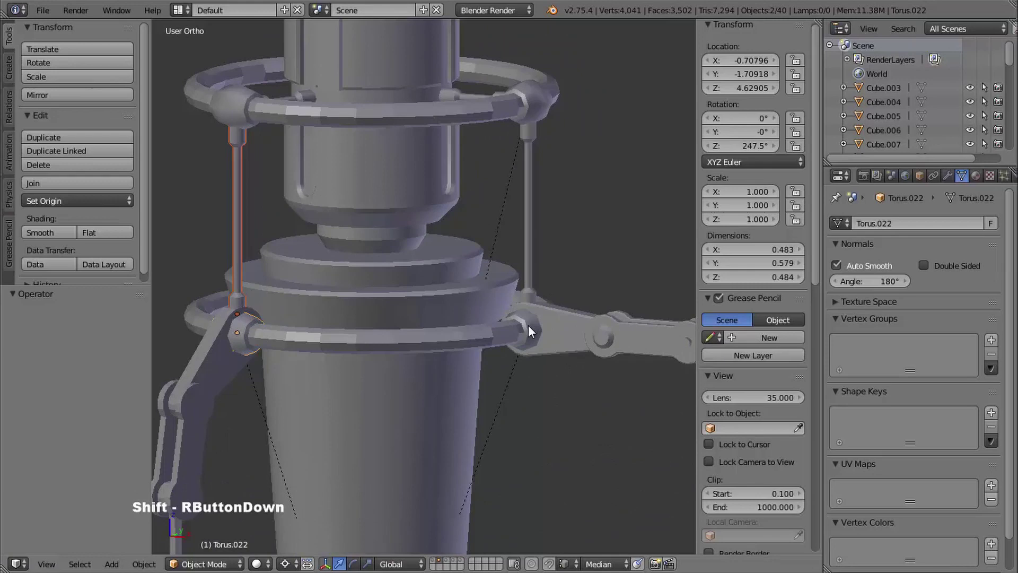
pyautogui.keyDown('shift'); pyautogui.rightClick(530, 238); pyautogui.keyUp('shift')
pyautogui.moveTo(541, 271); pyautogui.dragTo(462, 272, button='middle')
pyautogui.keyDown('shift'); pyautogui.rightClick(543, 252); pyautogui.keyUp('shift')
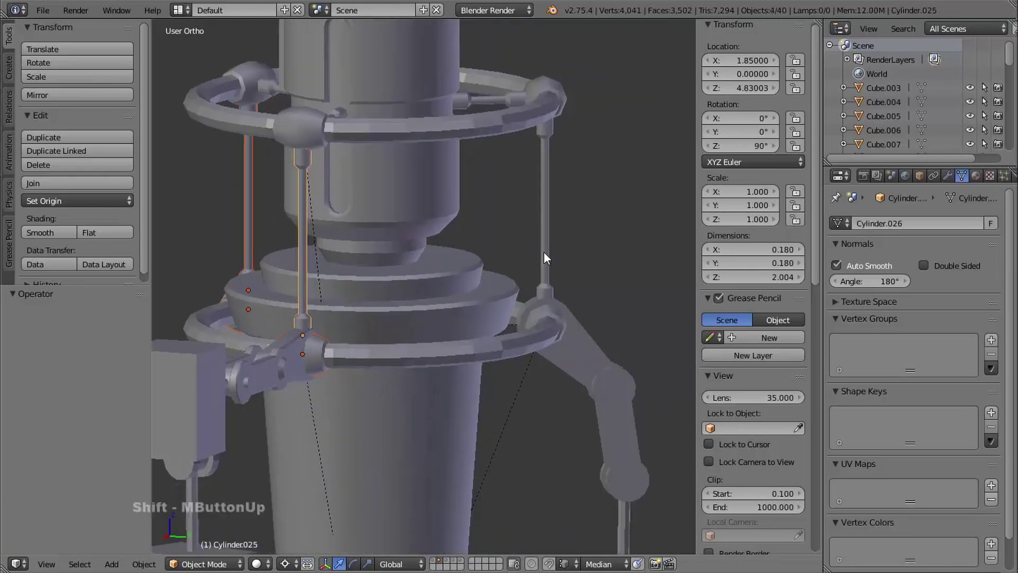
pyautogui.moveTo(571, 275); pyautogui.dragTo(441, 152, button='middle')
pyautogui.keyDown('shift'); pyautogui.rightClick(556, 302); pyautogui.keyUp('shift')
pyautogui.keyDown('shift'); pyautogui.moveTo(353, 173); pyautogui.dragTo(490, 198, button='middle'); pyautogui.keyUp('shift')
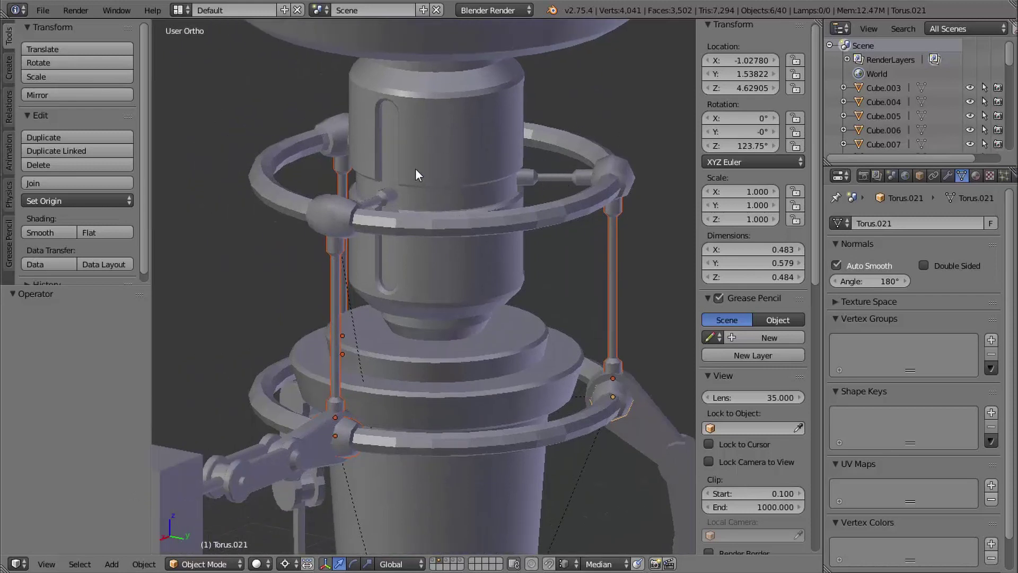
# Step: Add the upper ring, its three collars and the three short horizontal rods to the selection
pyautogui.keyDown('shift'); pyautogui.rightClick(624, 170); pyautogui.keyUp('shift')
pyautogui.keyDown('shift'); pyautogui.rightClick(568, 202); pyautogui.keyUp('shift')
pyautogui.keyDown('shift'); pyautogui.rightClick(562, 177); pyautogui.keyUp('shift')
pyautogui.moveTo(325, 169); pyautogui.dragTo(384, 164, button='middle')
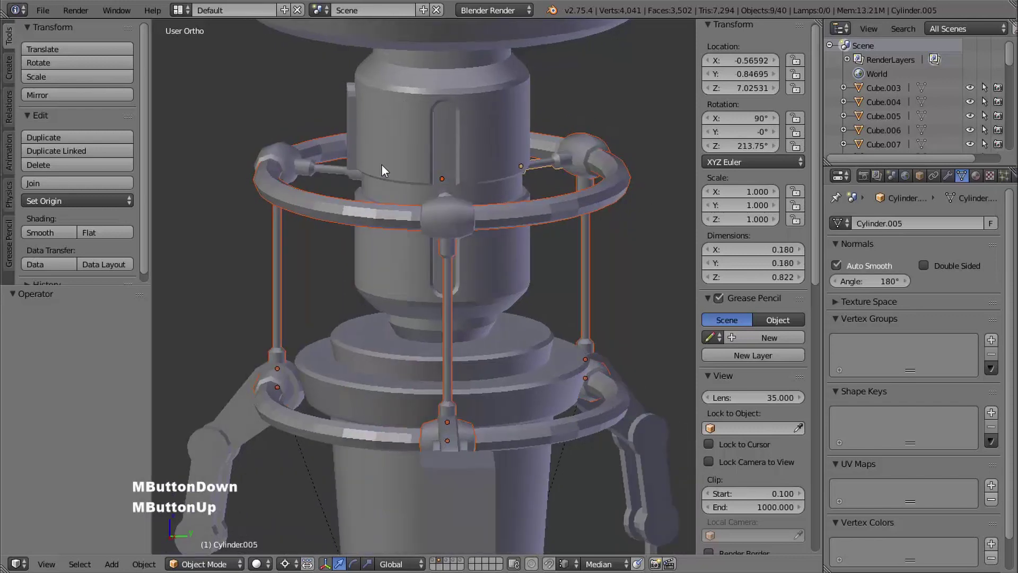
pyautogui.keyDown('shift'); pyautogui.rightClick(319, 166); pyautogui.keyUp('shift')
pyautogui.keyDown('shift'); pyautogui.rightClick(278, 148); pyautogui.keyUp('shift')
pyautogui.moveTo(422, 204); pyautogui.dragTo(627, 207, button='middle')
pyautogui.keyDown('shift'); pyautogui.rightClick(637, 165); pyautogui.keyUp('shift')
pyautogui.keyDown('shift'); pyautogui.rightClick(614, 180); pyautogui.keyUp('shift')
pyautogui.keyDown('shift'); pyautogui.rightClick(623, 208); pyautogui.keyUp('shift')
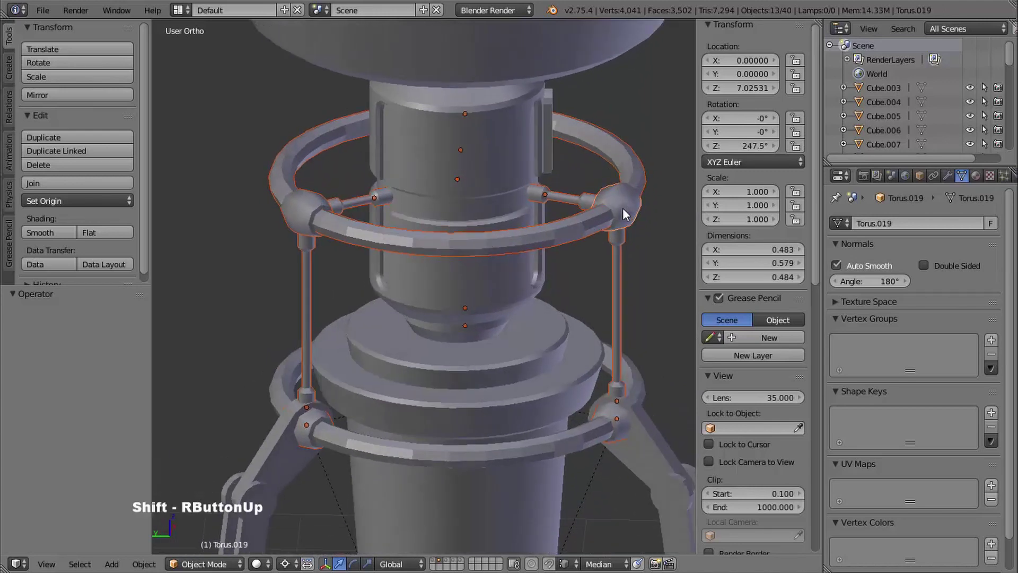
pyautogui.keyDown('shift'); pyautogui.rightClick(317, 194); pyautogui.keyUp('shift')
pyautogui.moveTo(317, 194); pyautogui.dragTo(453, 202, button='middle')
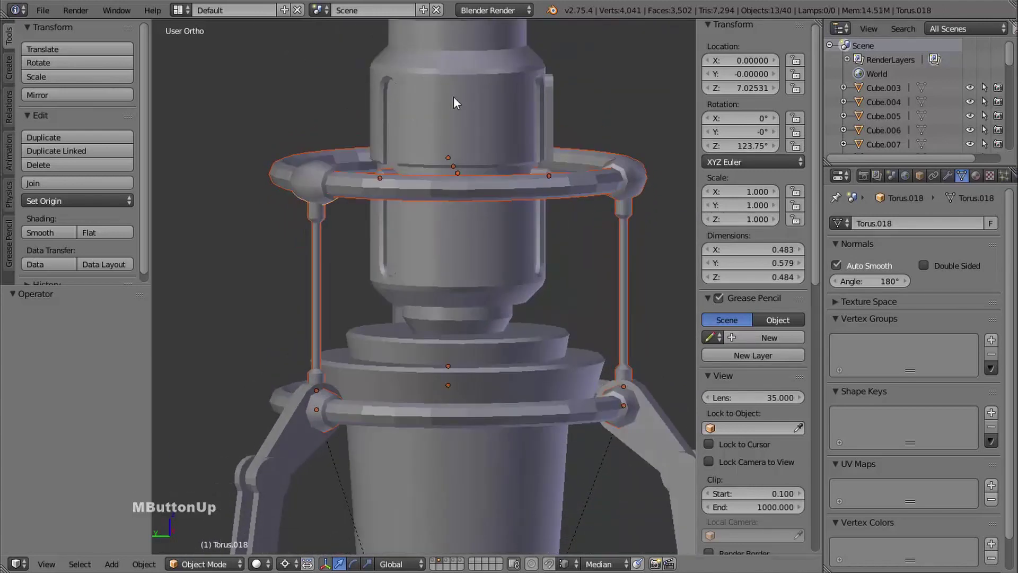
# Step: Parent all selected ring, collar and rod parts to the slotted central cylinder with the Object option
pyautogui.keyDown('shift'); pyautogui.rightClick(422, 120); pyautogui.keyUp('shift')
pyautogui.moveTo(419, 117); pyautogui.dragTo(391, 189, button='middle')
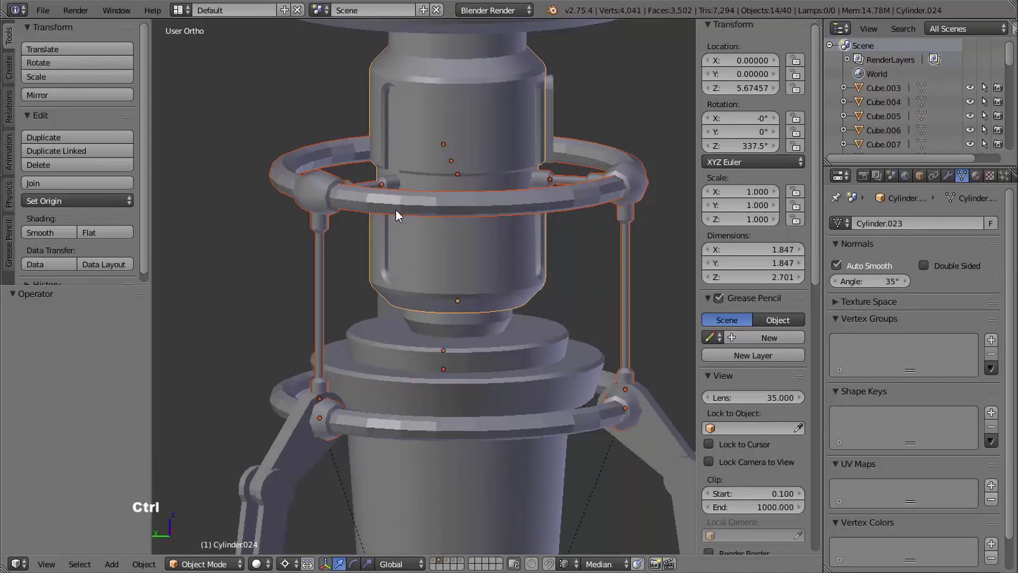
pyautogui.hotkey('ctrl', 'p')
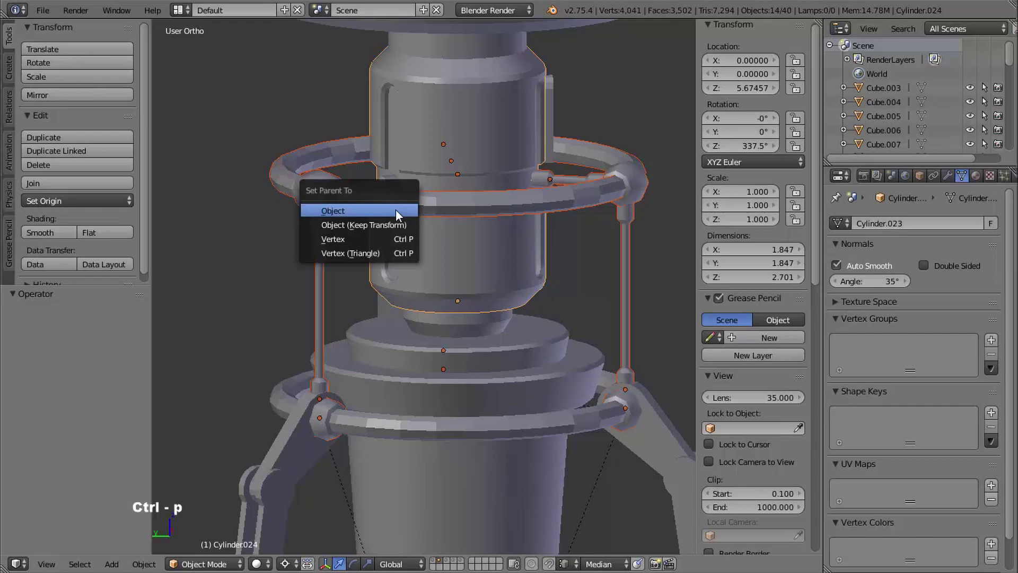
pyautogui.click(348, 211)
pyautogui.keyDown('shift'); pyautogui.moveTo(390, 221); pyautogui.dragTo(466, 297, button='middle'); pyautogui.keyUp('shift')
pyautogui.moveTo(467, 297); pyautogui.dragTo(508, 294, button='middle')
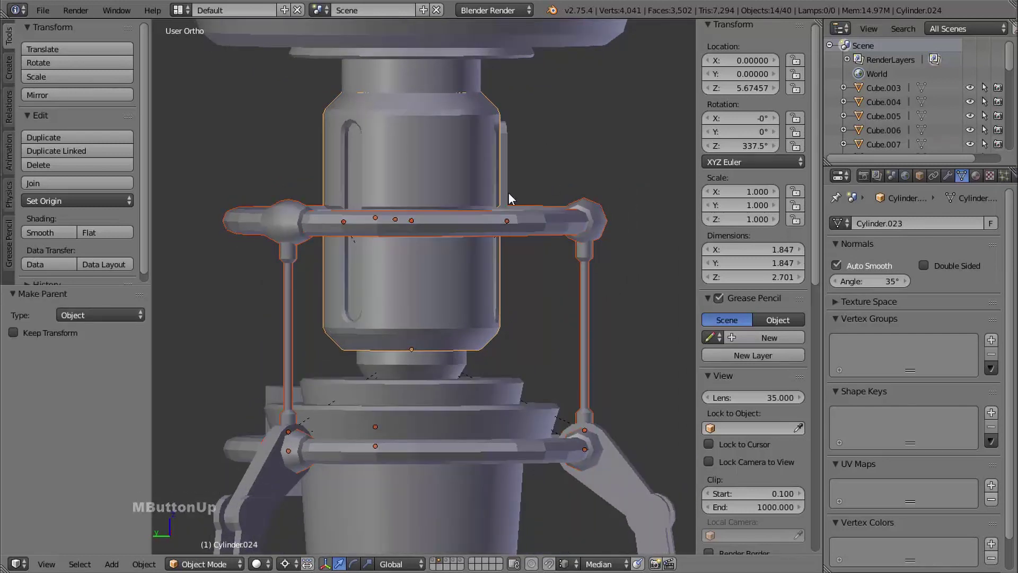
# Step: Select only the slotted central cylinder and apply its rotation
pyautogui.rightClick(480, 119)
pyautogui.rightClick(438, 125)
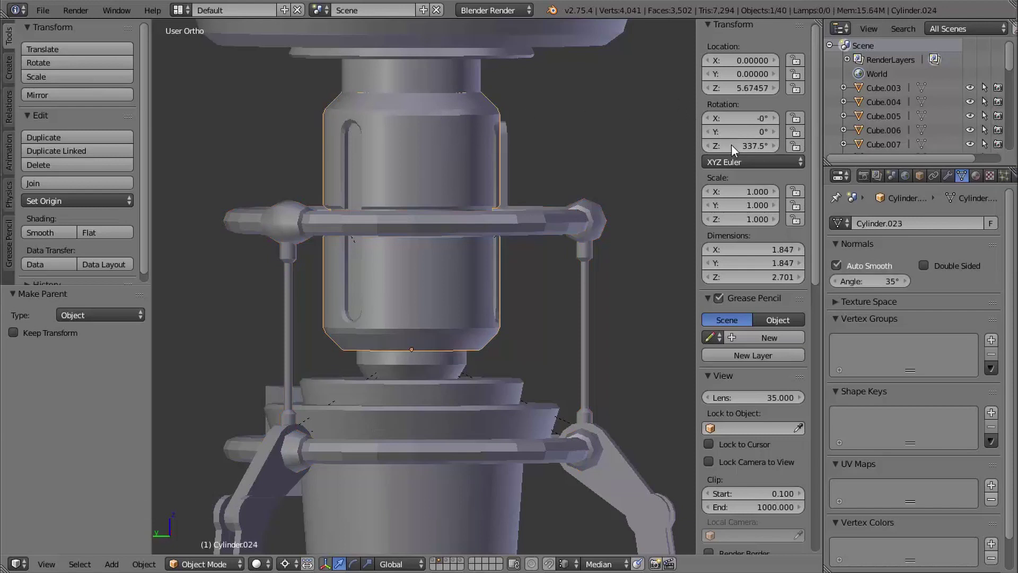
pyautogui.hotkey('ctrl', 'a')
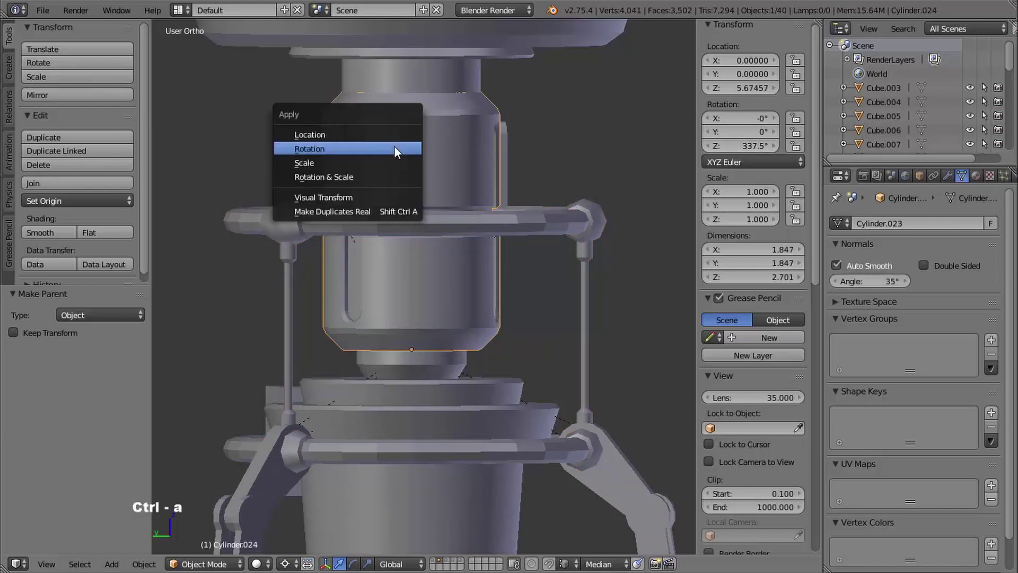
pyautogui.click(321, 150)
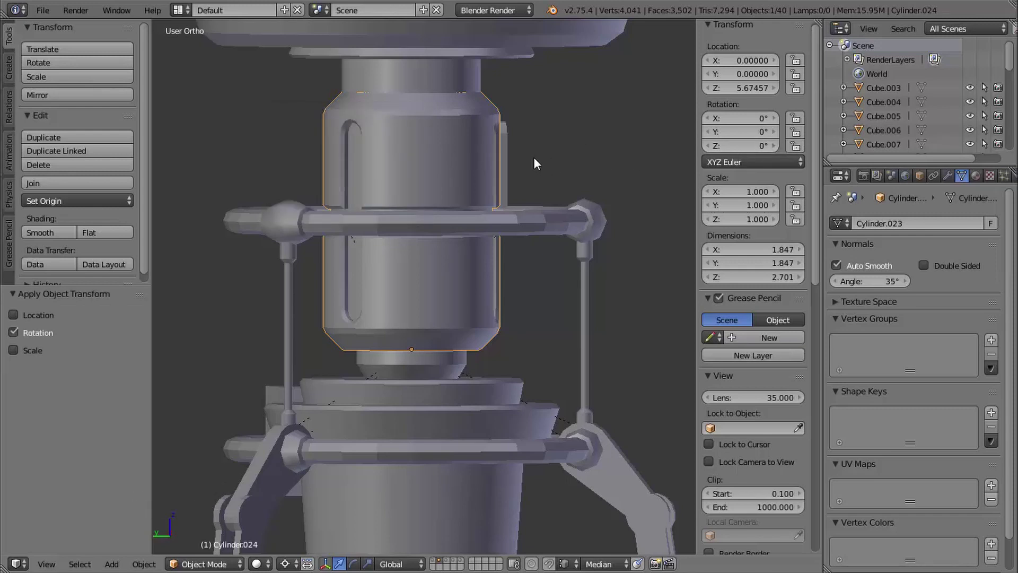
pyautogui.keyDown('shift'); pyautogui.moveTo(533, 157); pyautogui.dragTo(477, 200, button='middle'); pyautogui.keyUp('shift')
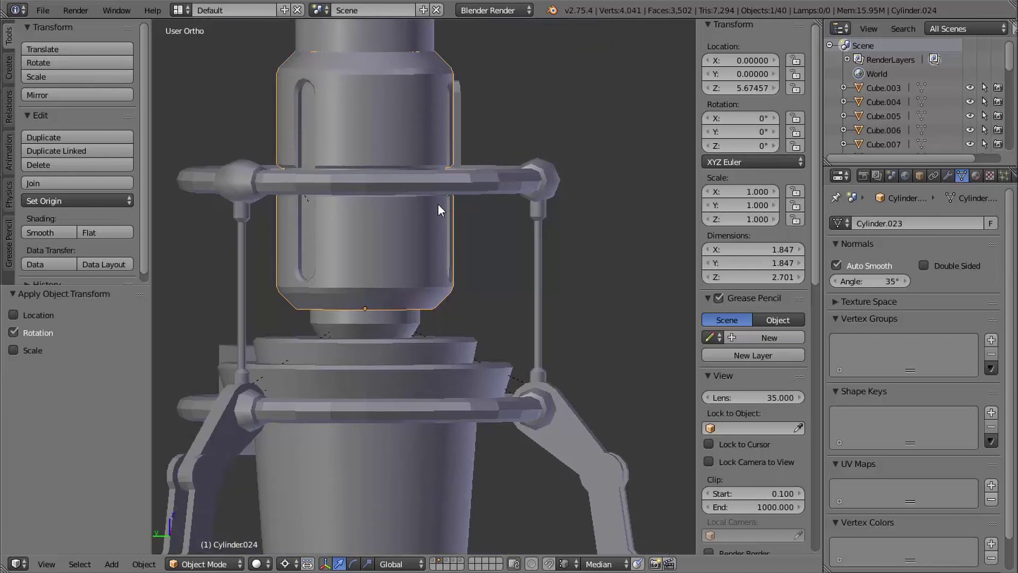
# Step: In wireframe top view, set the central cylinder's Z rotation to 123.75/2 (61.875°), and return to solid shading
pyautogui.press('KP_7')
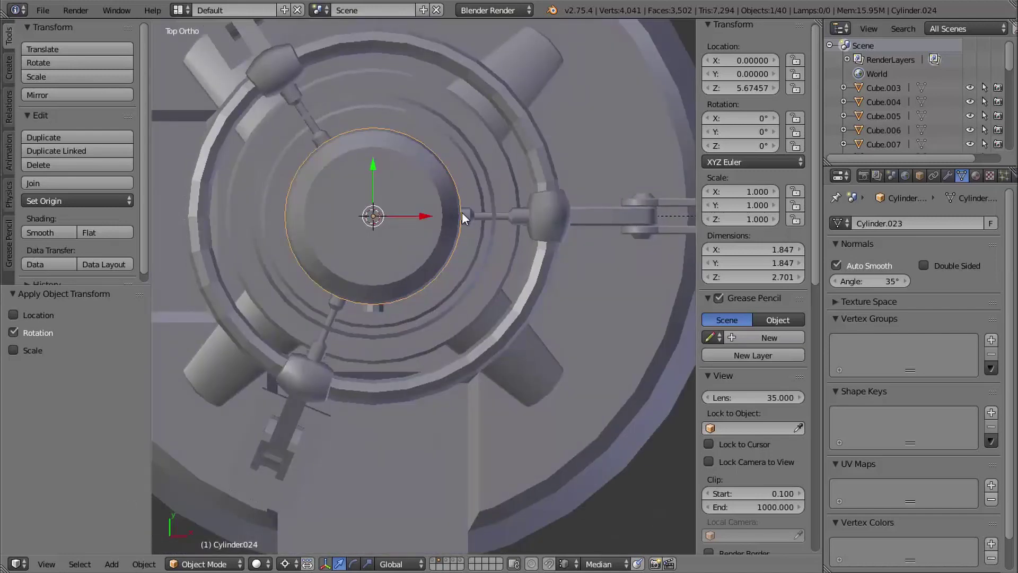
pyautogui.press('z')
pyautogui.keyDown('shift'); pyautogui.moveTo(473, 256); pyautogui.dragTo(533, 196, button='middle'); pyautogui.keyUp('shift')
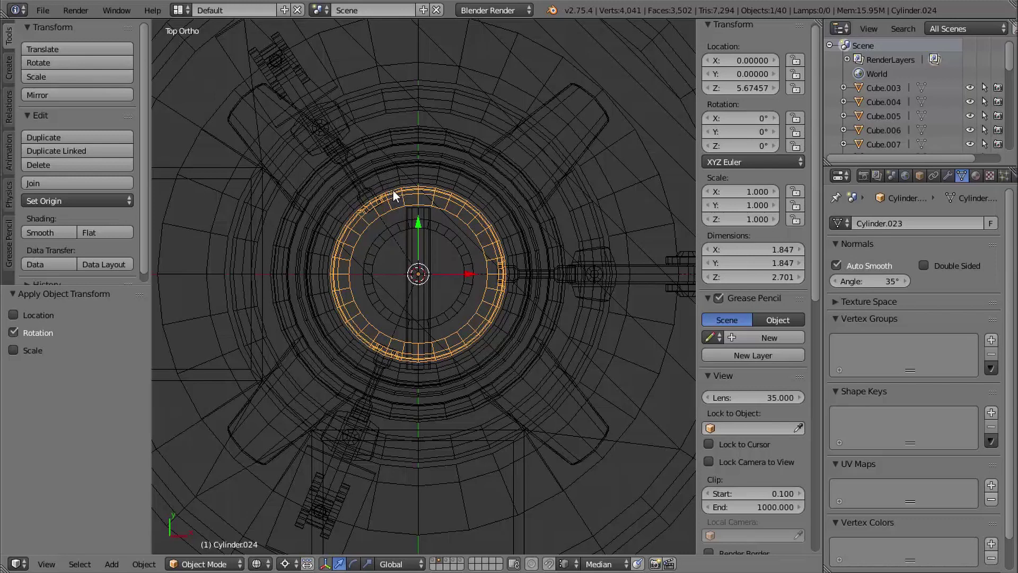
pyautogui.click(726, 148)
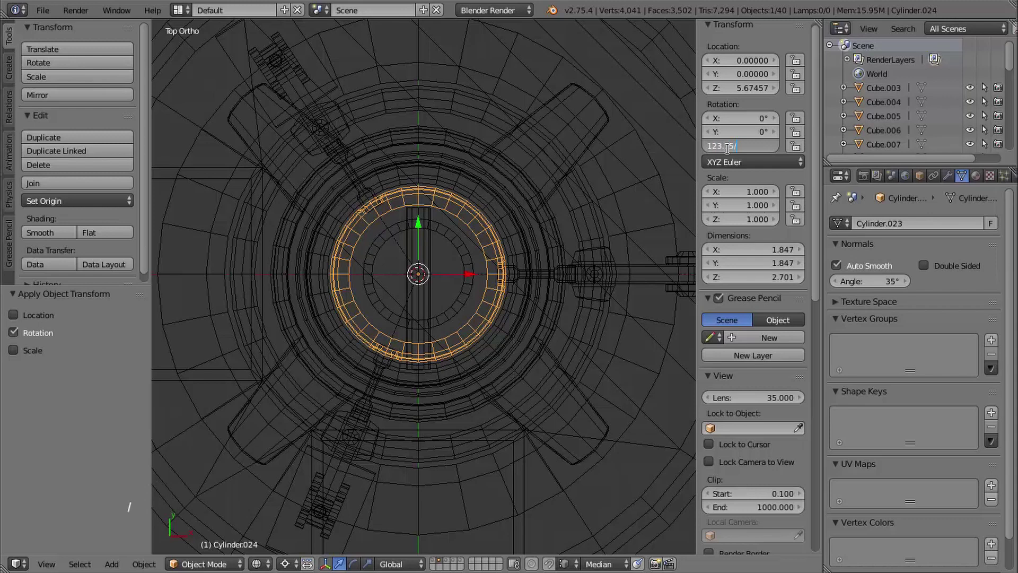
pyautogui.press('Return')
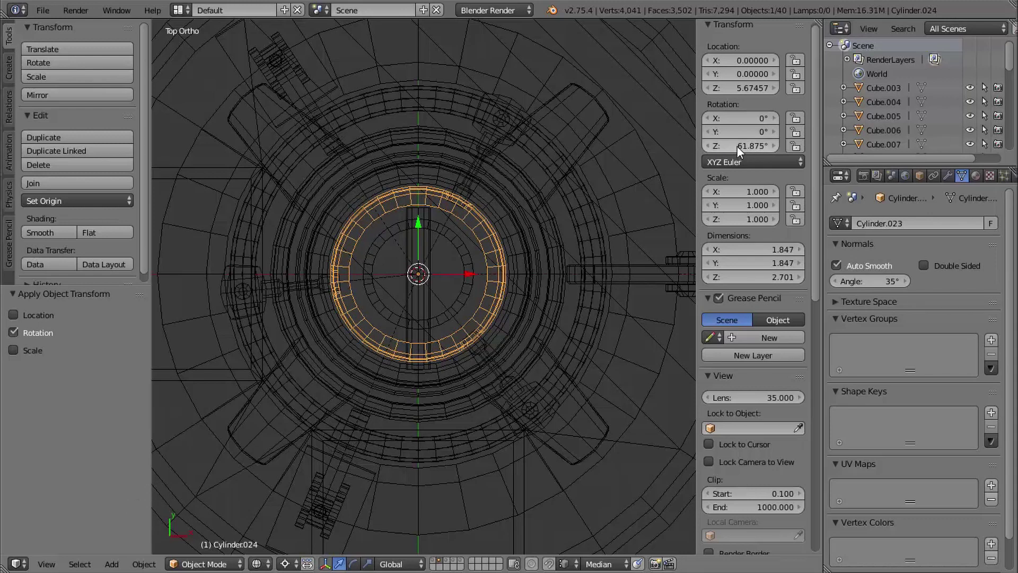
pyautogui.moveTo(508, 199)
pyautogui.keyDown('shift'); pyautogui.mouseDown(button='middle')
pyautogui.moveTo(486, 197)
pyautogui.moveTo(511, 296)
pyautogui.moveTo(529, 273)
pyautogui.moveTo(535, 227)
pyautogui.moveTo(534, 260)
pyautogui.moveTo(525, 250)
pyautogui.mouseUp(button='middle'); pyautogui.keyUp('shift')
pyautogui.press('z')
pyautogui.keyDown('shift'); pyautogui.moveTo(525, 250); pyautogui.dragTo(486, 359, button='middle'); pyautogui.keyUp('shift')
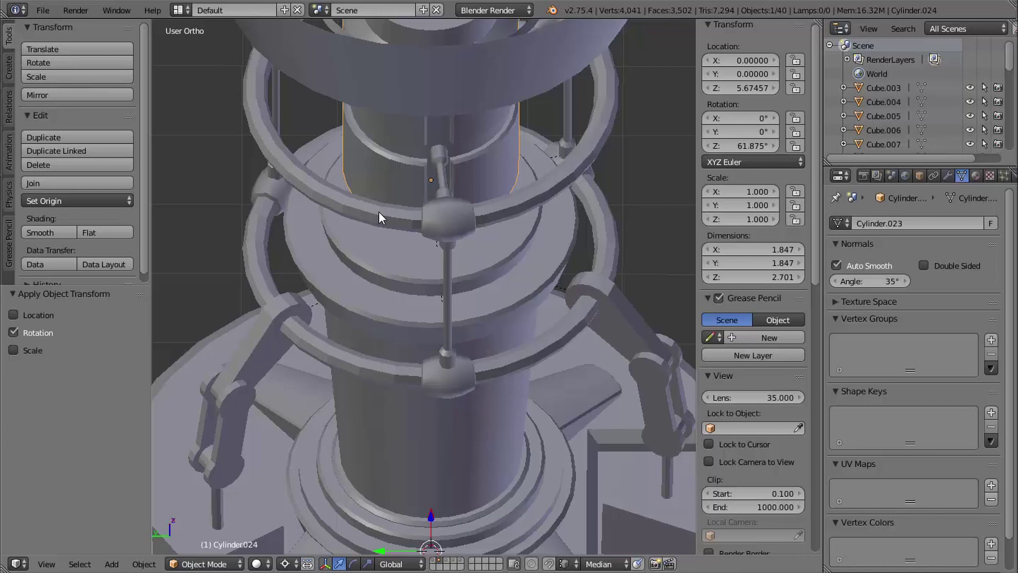
pyautogui.rightClick(379, 369)
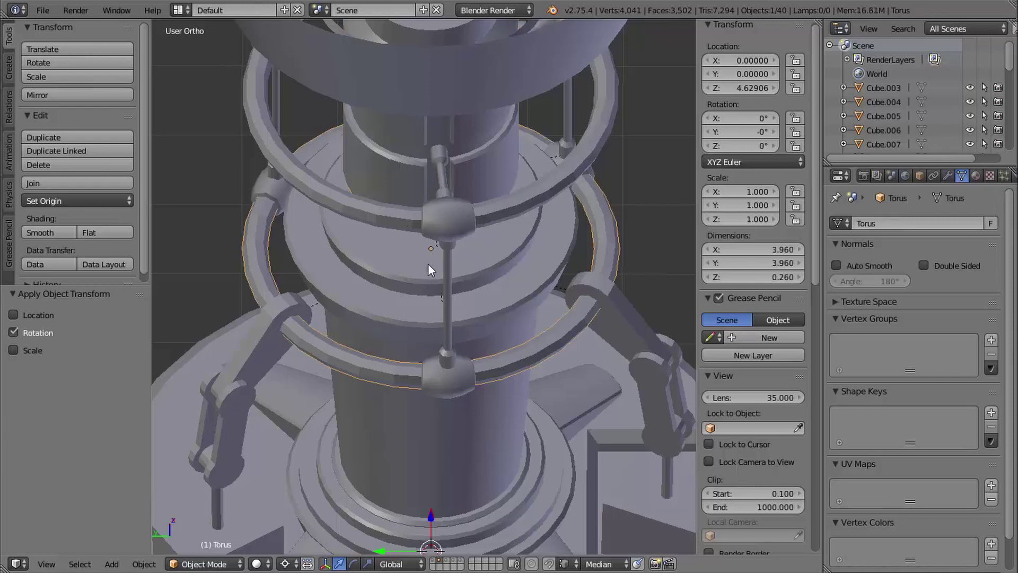
pyautogui.press('g')
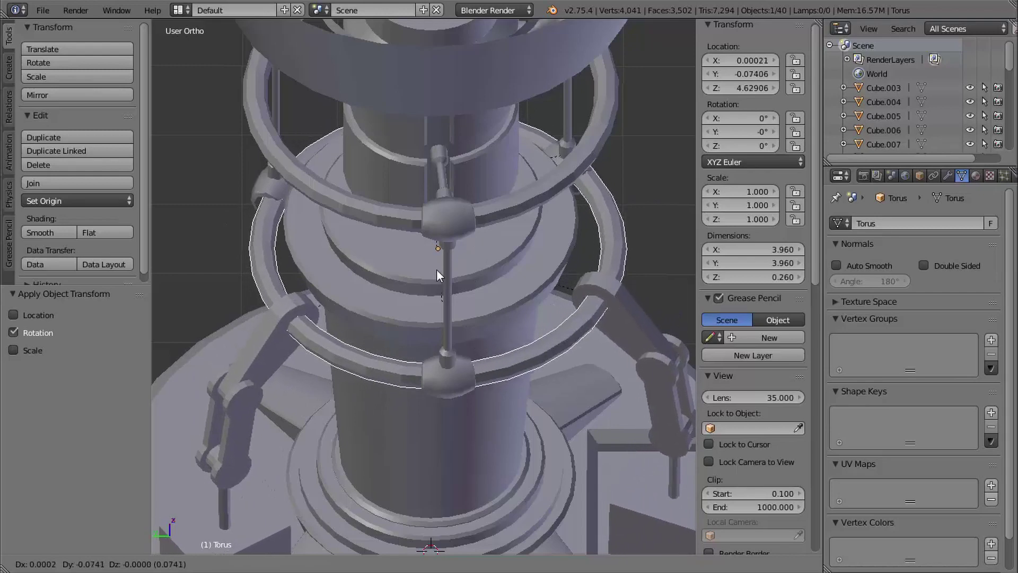
pyautogui.press('Escape')
# Step: Select the uppermost segments of all three arms and clear their parent
pyautogui.rightClick(259, 333)
pyautogui.moveTo(342, 360); pyautogui.dragTo(606, 339, button='middle')
pyautogui.keyDown('shift'); pyautogui.rightClick(613, 296); pyautogui.keyUp('shift')
pyautogui.moveTo(597, 300); pyautogui.dragTo(517, 302, button='middle')
pyautogui.keyDown('shift'); pyautogui.moveTo(517, 301); pyautogui.dragTo(323, 265, button='middle'); pyautogui.keyUp('shift')
pyautogui.keyDown('shift'); pyautogui.rightClick(317, 262); pyautogui.keyUp('shift')
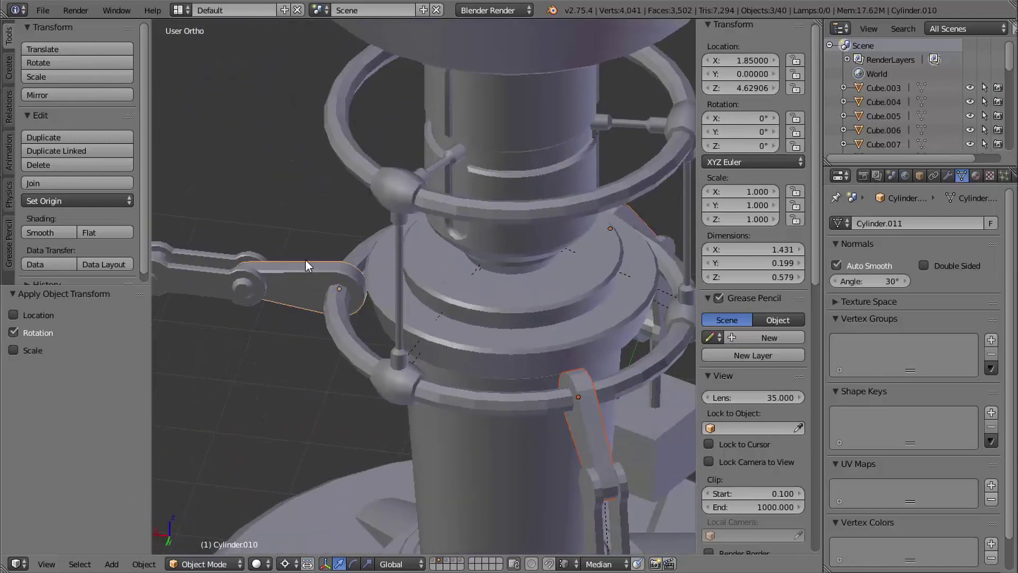
pyautogui.hotkey('alt', 'p')
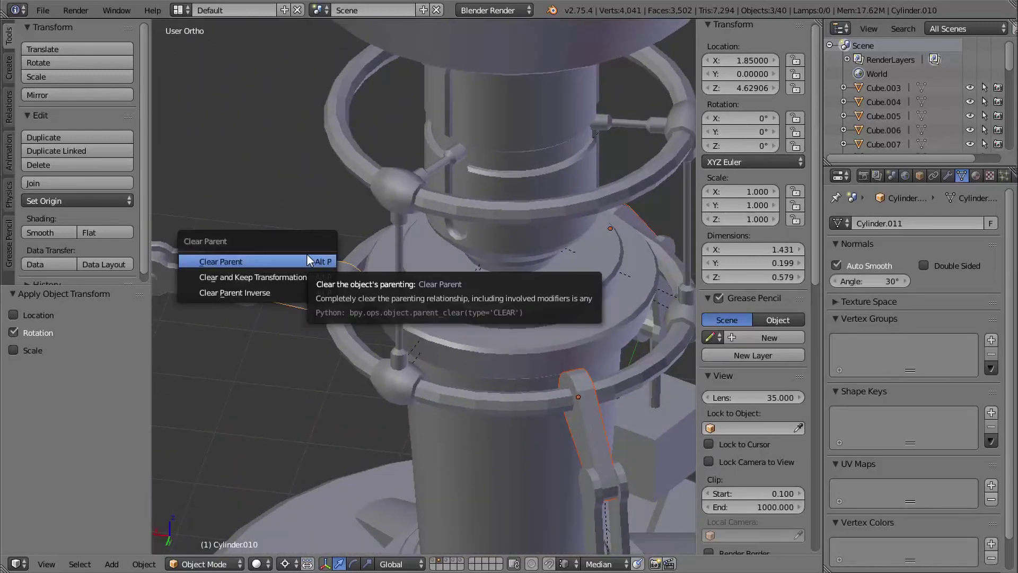
pyautogui.click(278, 262)
pyautogui.keyDown('shift'); pyautogui.moveTo(301, 345); pyautogui.dragTo(355, 314, button='middle'); pyautogui.keyUp('shift')
# Step: Set the lower ring's Z rotation to 123.75/2 (61.875°)
pyautogui.rightClick(334, 325)
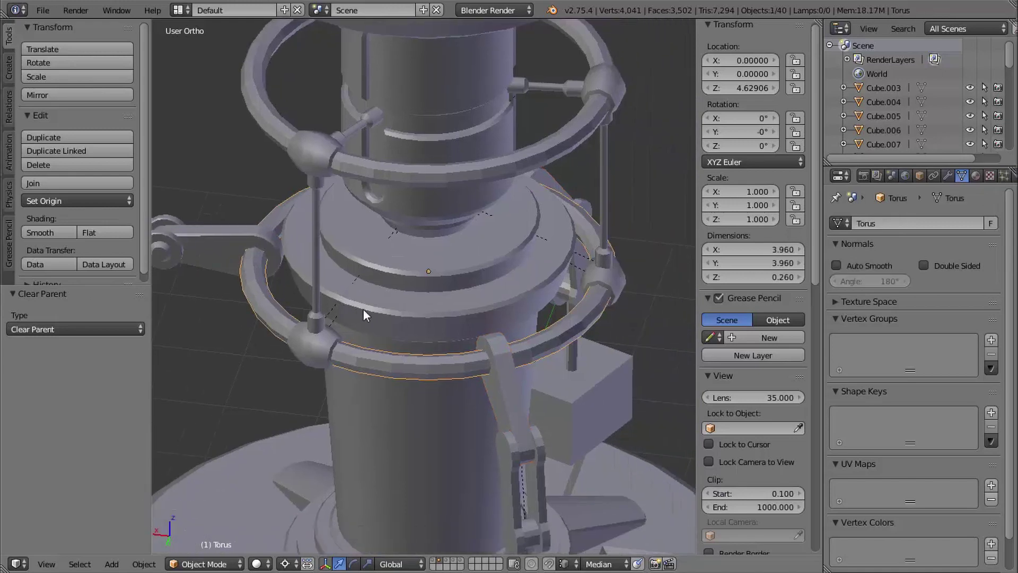
pyautogui.press('KP_7')
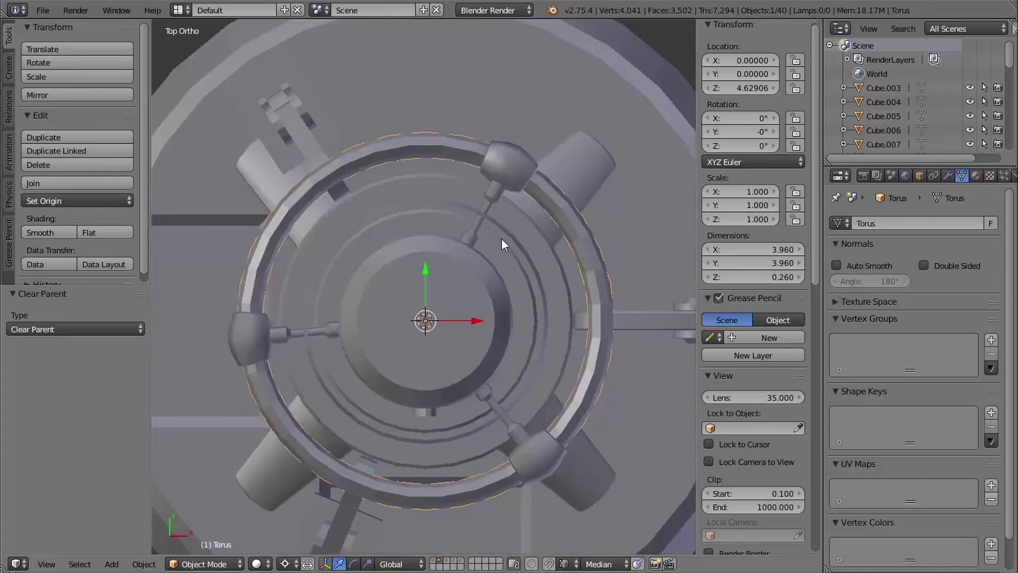
pyautogui.click(728, 145)
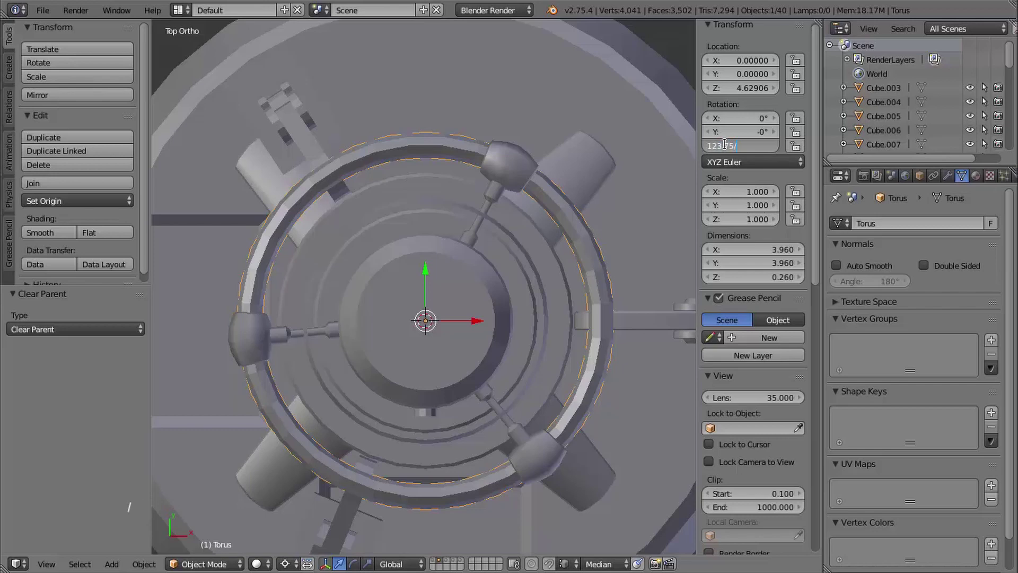
pyautogui.press('Return')
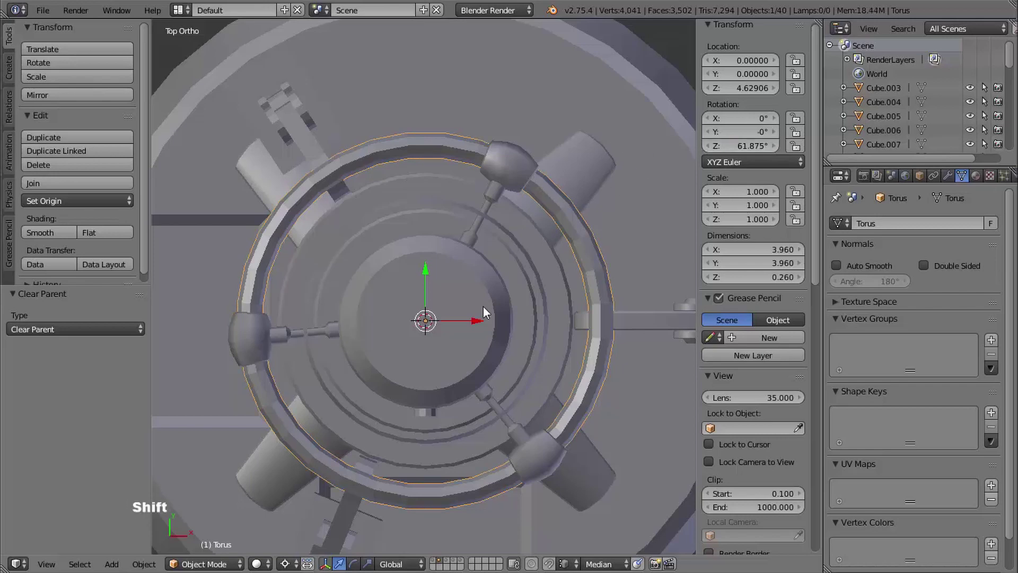
pyautogui.keyDown('shift'); pyautogui.moveTo(484, 311); pyautogui.dragTo(500, 238, button='middle'); pyautogui.keyUp('shift')
pyautogui.keyDown('shift'); pyautogui.moveTo(501, 238); pyautogui.dragTo(504, 262, button='middle'); pyautogui.keyUp('shift')
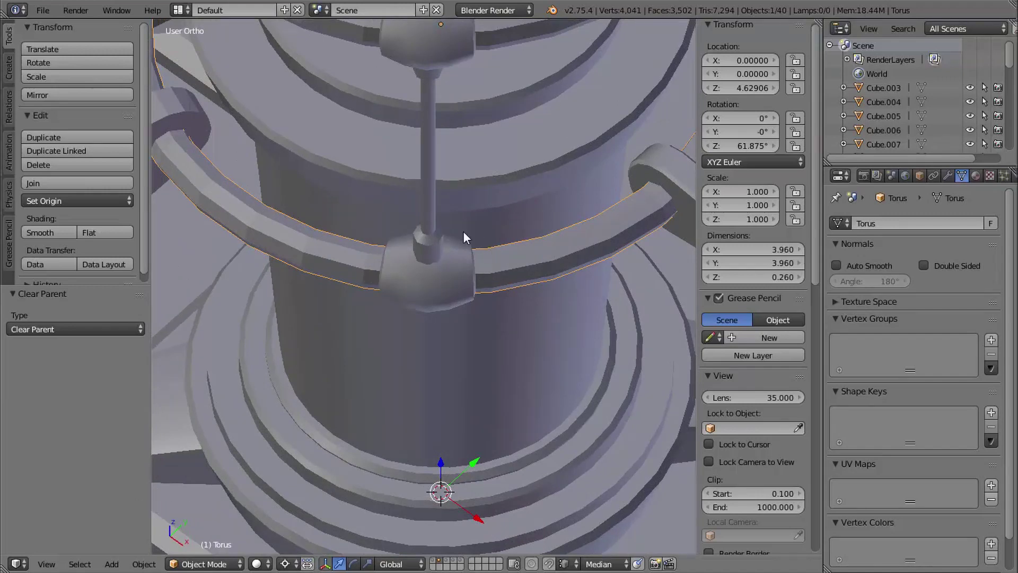
pyautogui.keyDown('shift'); pyautogui.moveTo(521, 233); pyautogui.dragTo(409, 156, button='middle'); pyautogui.keyUp('shift')
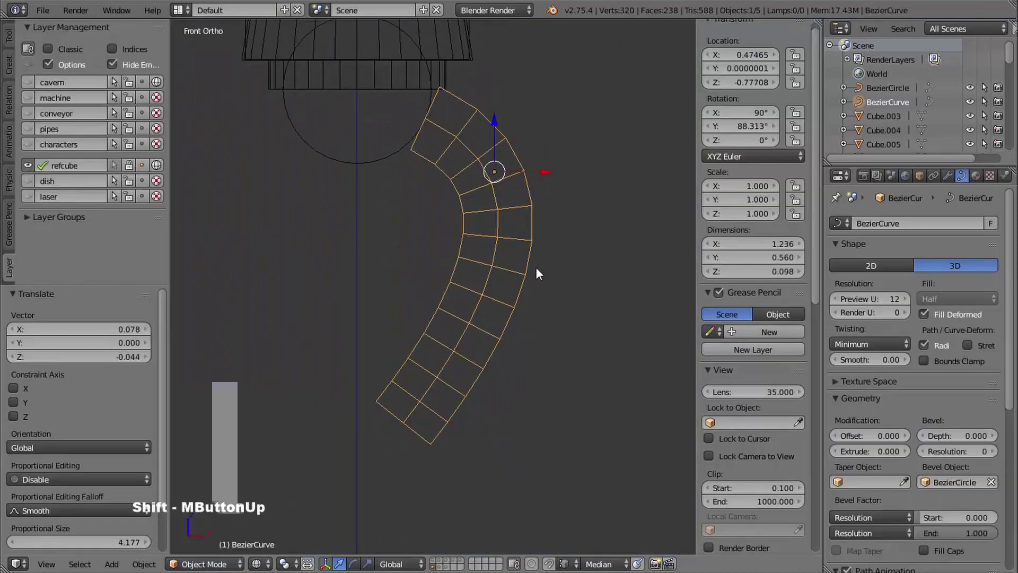
# Step: Move the upper handle of the curved claw's Bezier curve about 0.156 along X and -0.049 along Z, and leave Edit Mode
pyautogui.click(523, 357)
pyautogui.rightClick(598, 261)
pyautogui.press('g')
pyautogui.click(633, 289)
pyautogui.moveTo(486, 232)
pyautogui.keyDown('shift'); pyautogui.mouseDown(button='middle')
pyautogui.moveTo(504, 230)
pyautogui.moveTo(498, 182)
pyautogui.mouseUp(button='middle'); pyautogui.keyUp('shift')
pyautogui.press('z')
pyautogui.keyDown('shift'); pyautogui.moveTo(464, 225); pyautogui.dragTo(527, 257, button='middle'); pyautogui.keyUp('shift')
pyautogui.moveTo(527, 257)
pyautogui.keyDown('ctrl'); pyautogui.mouseDown(button='middle')
pyautogui.moveTo(530, 301)
pyautogui.moveTo(464, 316)
pyautogui.mouseUp(button='middle'); pyautogui.keyUp('ctrl')
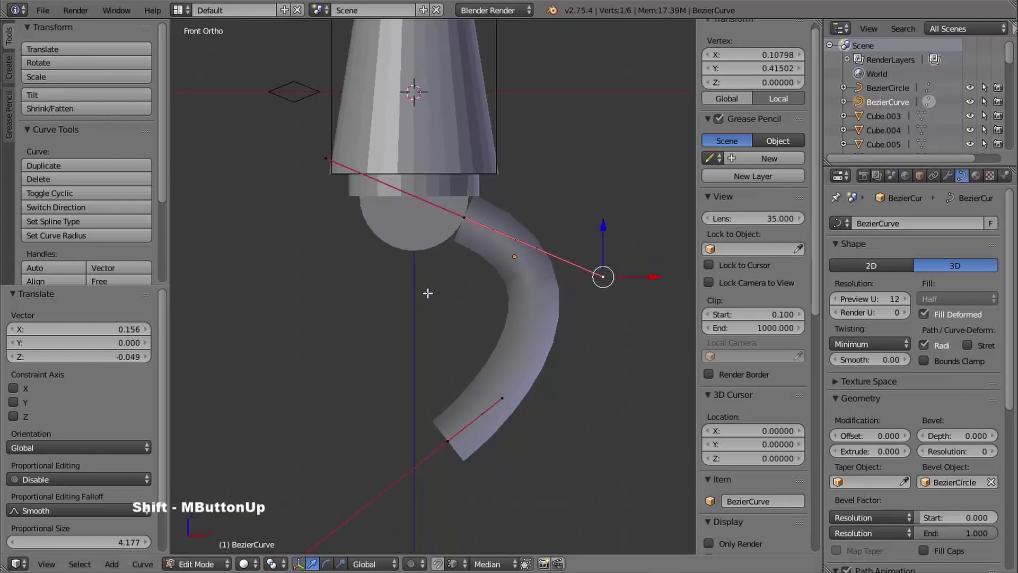
pyautogui.press('Tab')
# Step: Add a new Bezier curve and move it about -0.825 along X and -1.044 along Z, beside the claw
pyautogui.keyDown('shift'); pyautogui.moveTo(314, 293); pyautogui.dragTo(363, 344, button='middle'); pyautogui.keyUp('shift')
pyautogui.hotkey('shift', 'a')
pyautogui.click(371, 340)
pyautogui.keyDown('shift'); pyautogui.moveTo(318, 255); pyautogui.dragTo(409, 302, button='middle'); pyautogui.keyUp('shift')
pyautogui.press('g')
pyautogui.click(401, 300)
pyautogui.keyDown('shift'); pyautogui.moveTo(477, 419); pyautogui.dragTo(538, 324, button='middle'); pyautogui.keyUp('shift')
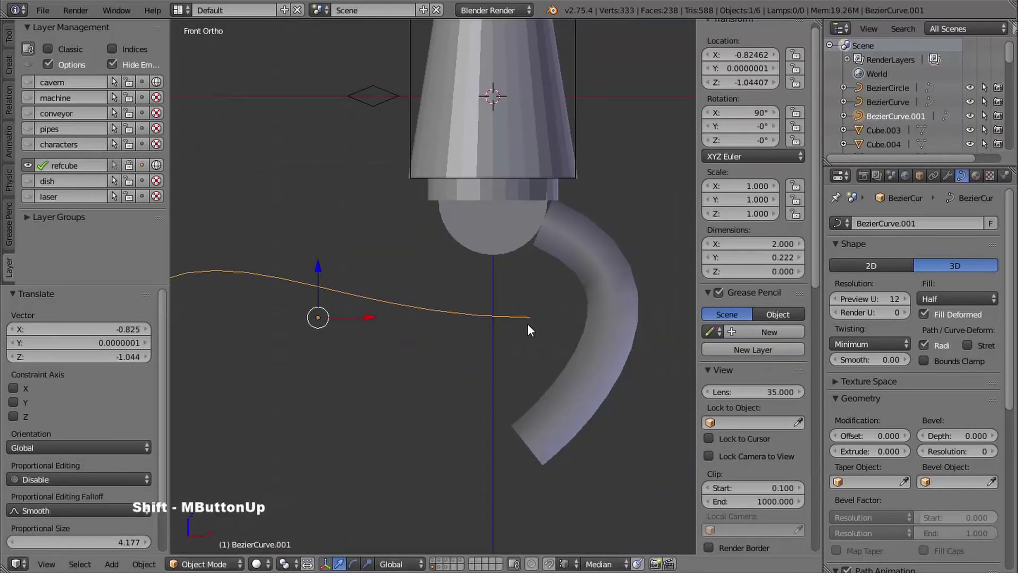
# Step: Scale up the three selected tool heads at the ends of the arms together
pyautogui.rightClick(573, 263)
pyautogui.moveTo(380, 318); pyautogui.dragTo(441, 283, button='middle')
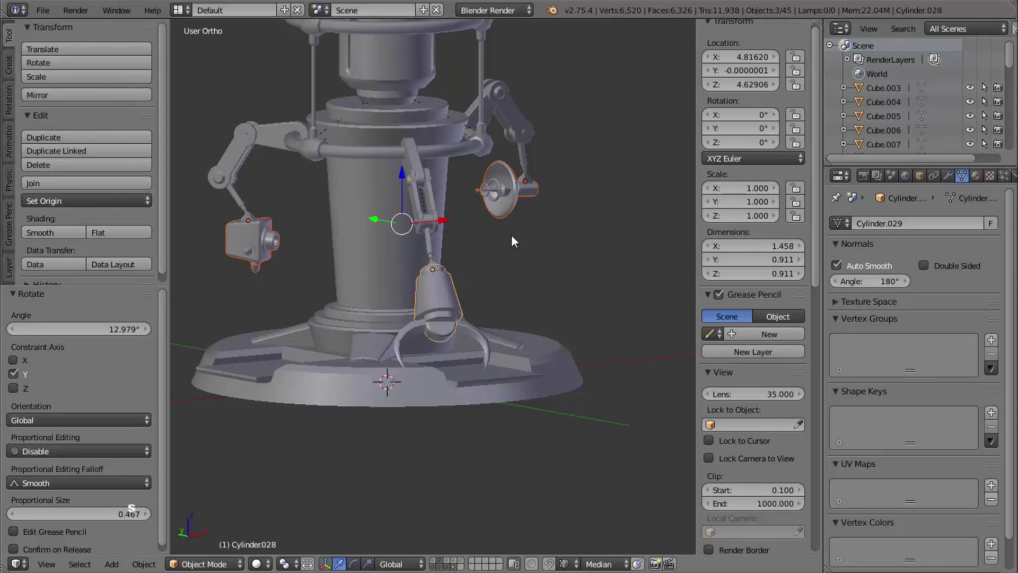
pyautogui.press('s')
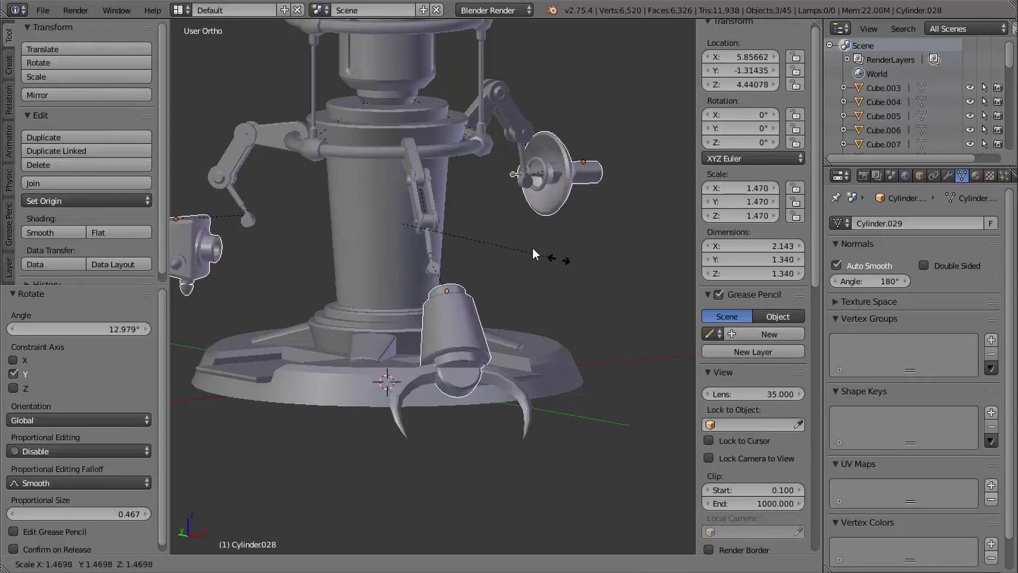